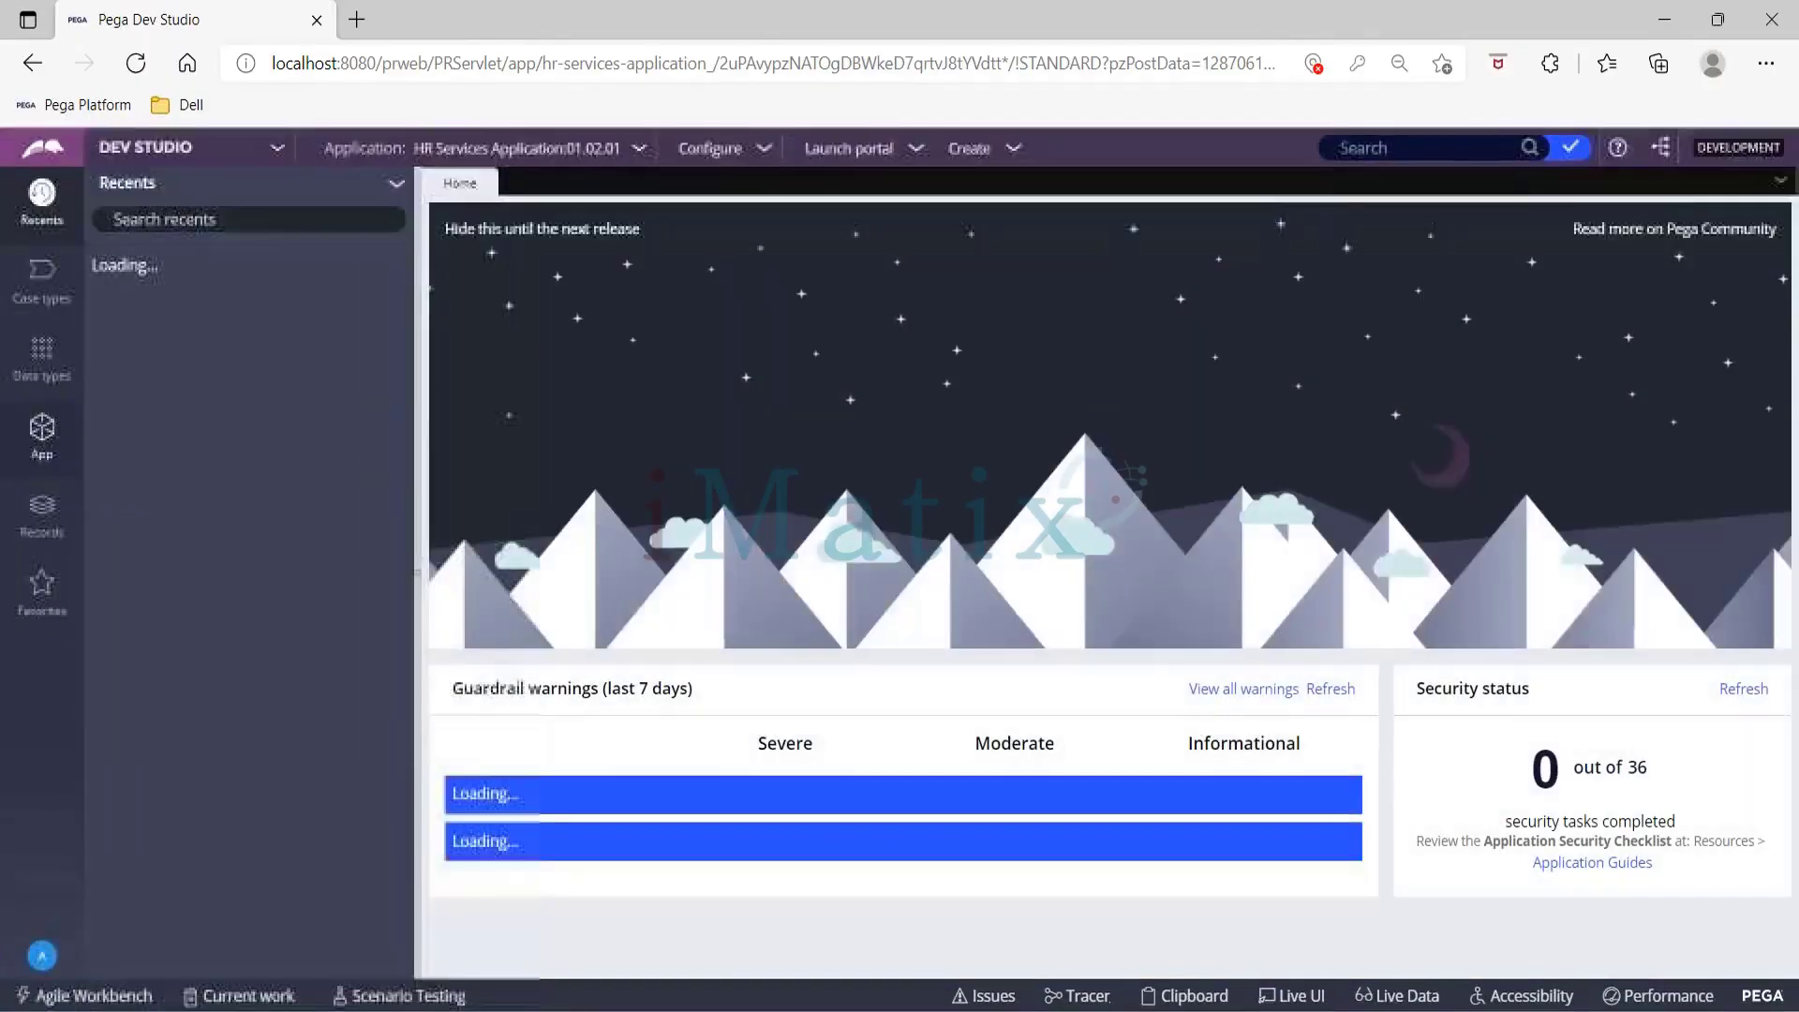
Step: Open the Recruitment case type's workflow and collapse the explorer pane to give the life cycle more room
click(37, 286)
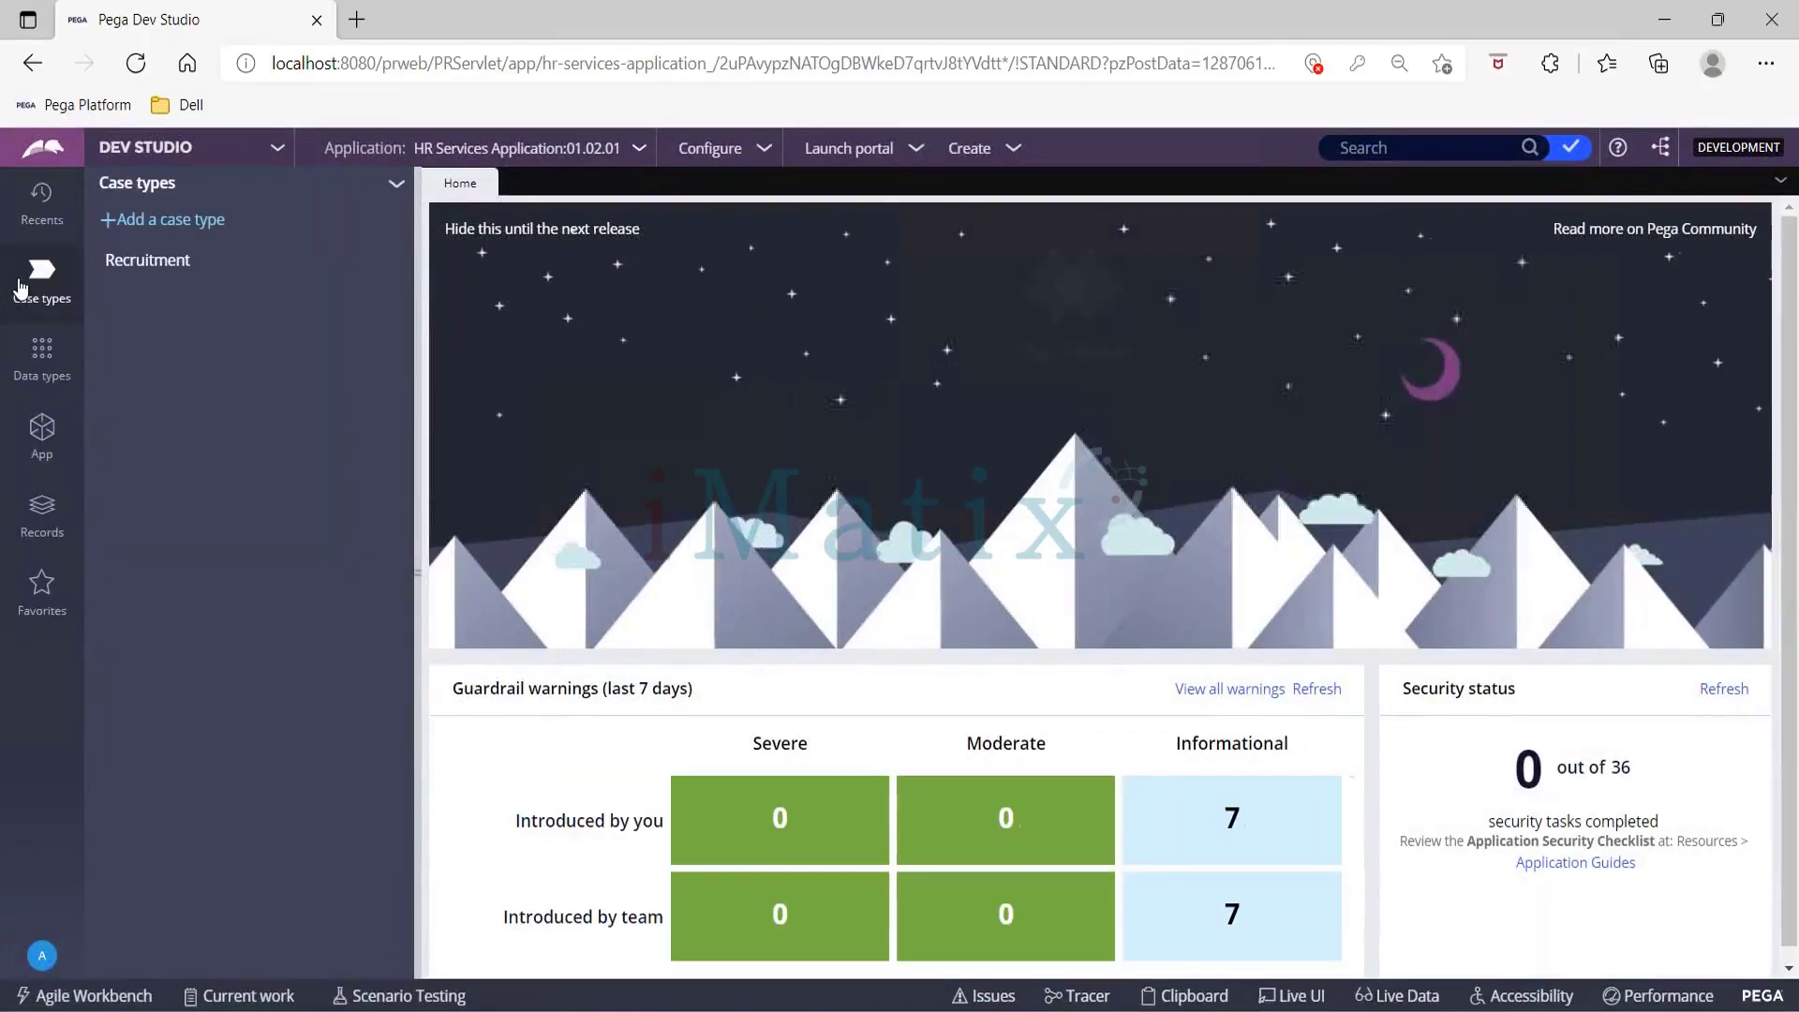
click(153, 264)
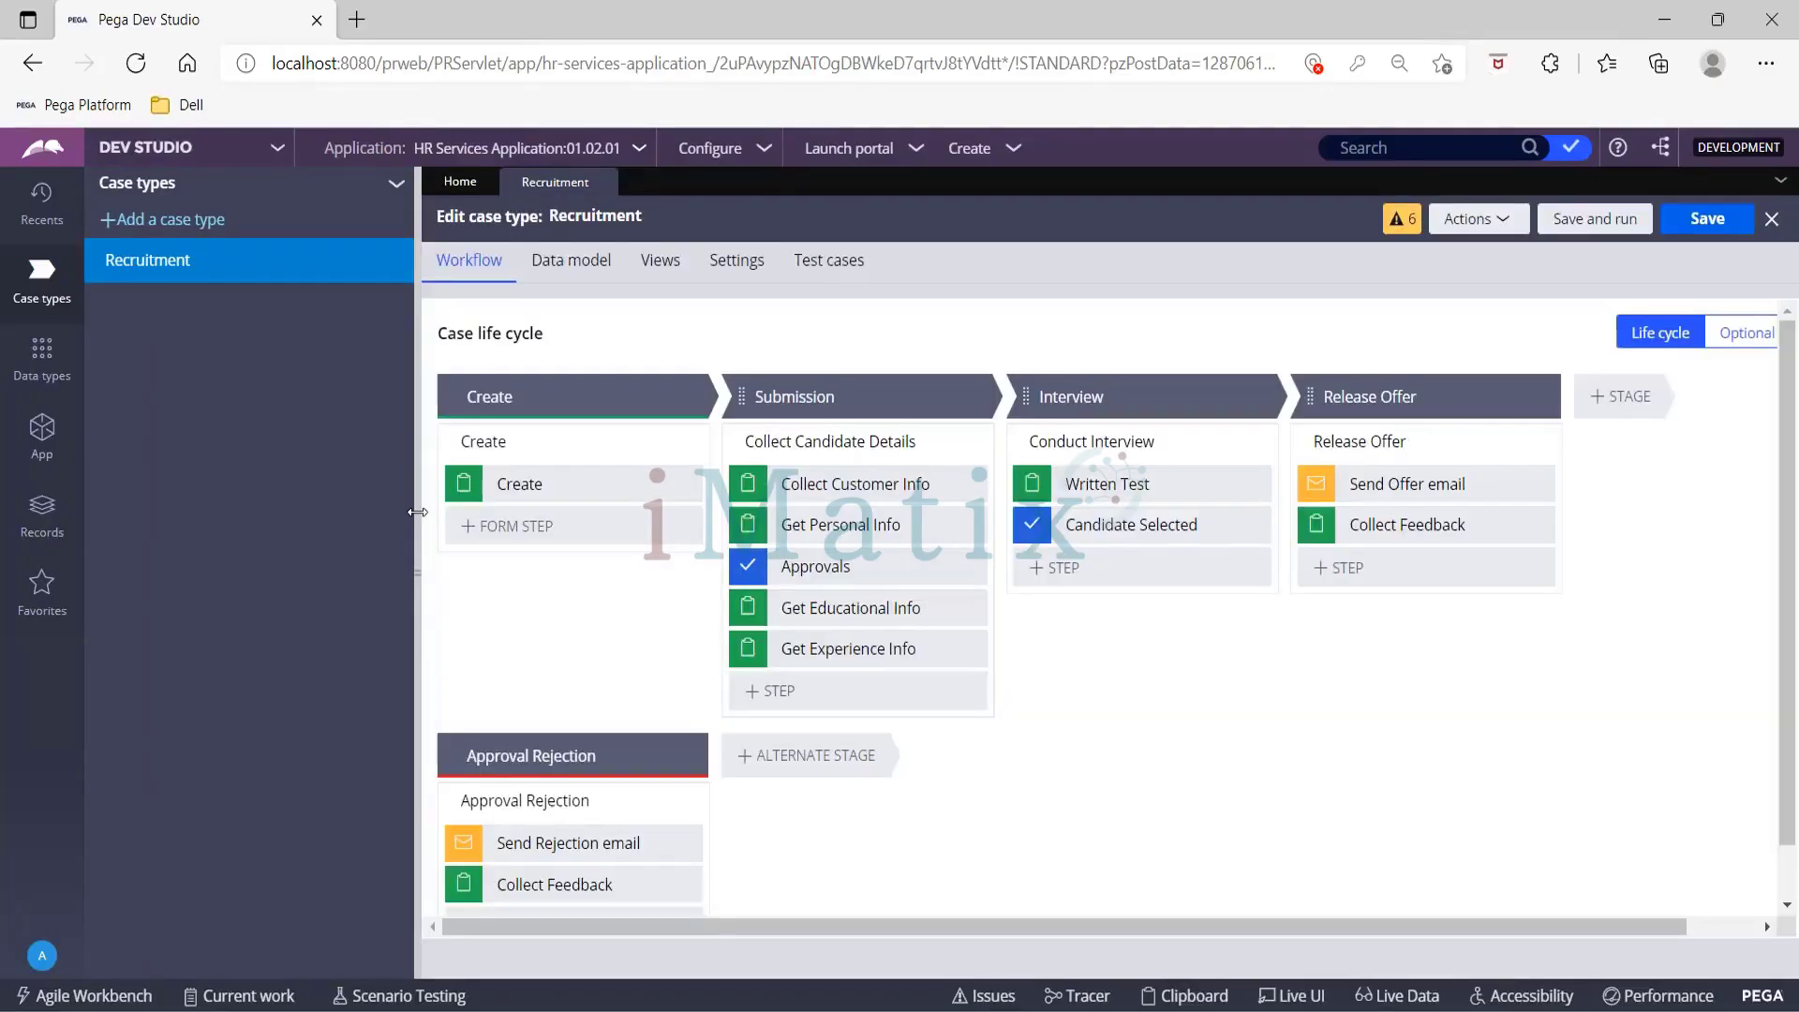
click(418, 512)
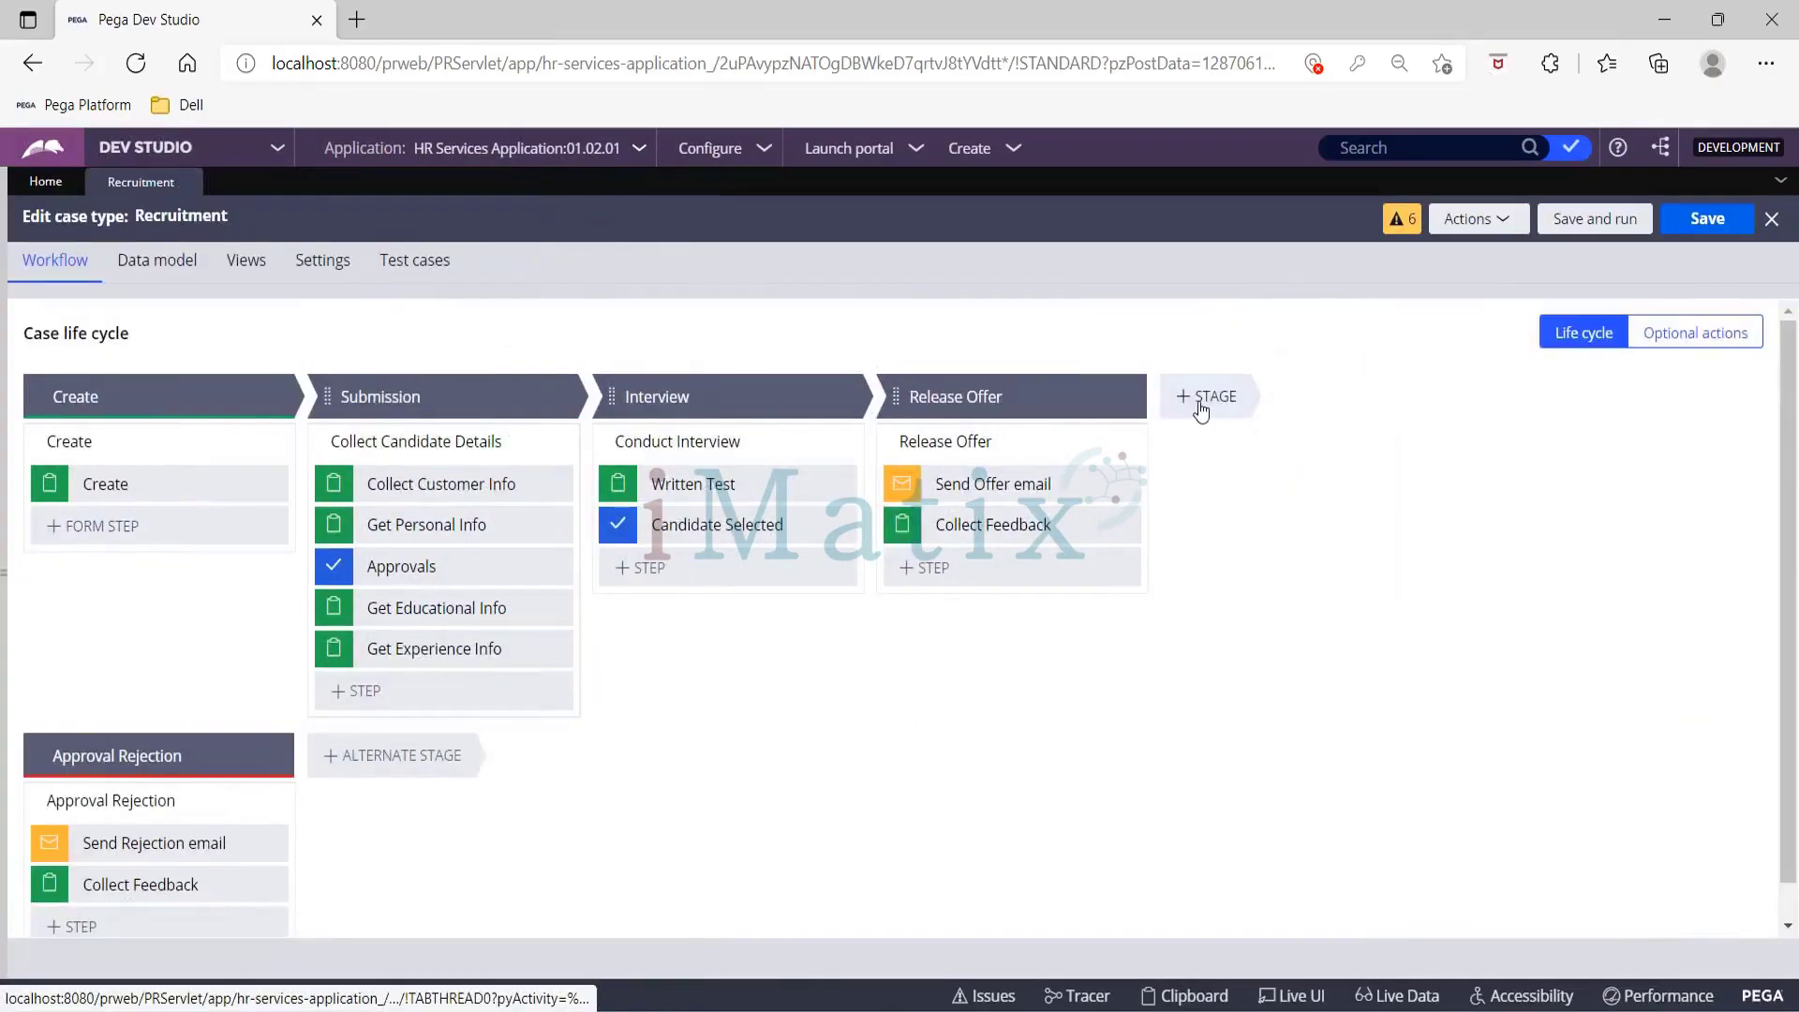
Step: Add a stage named Onboarding after the Release Offer stage in the Recruitment life cycle
click(1206, 397)
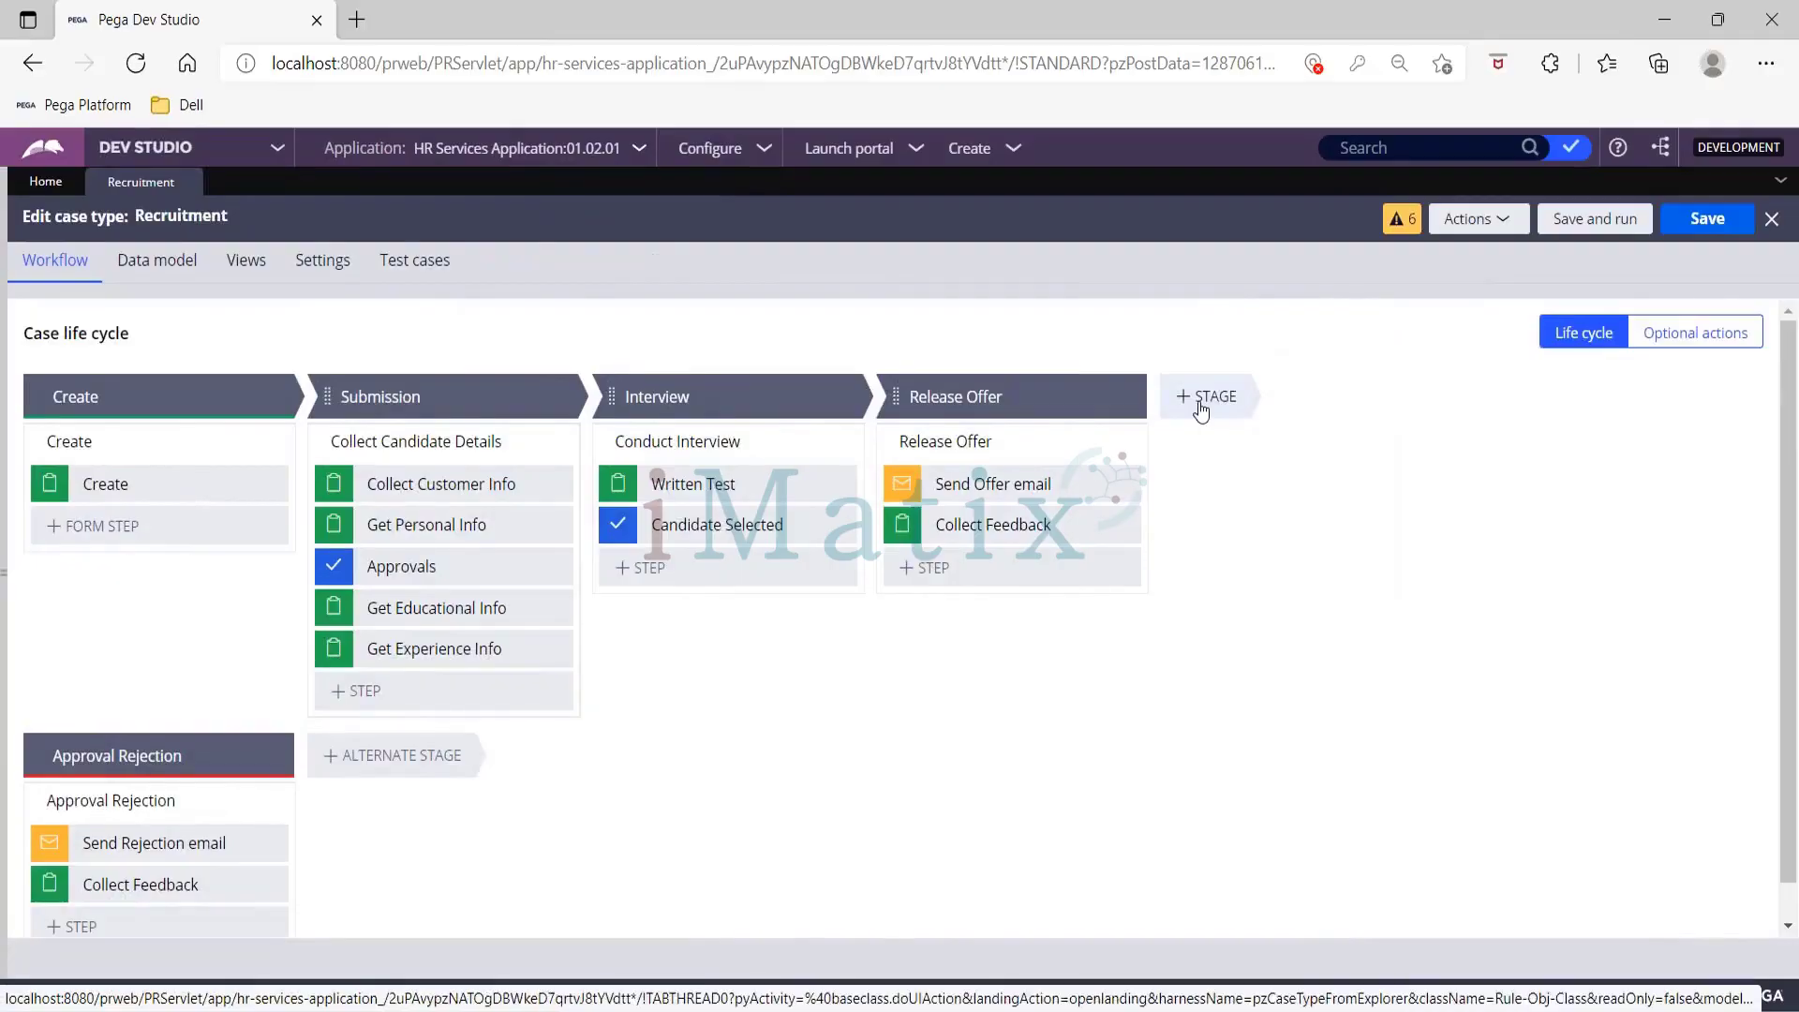
text(Onbpar)
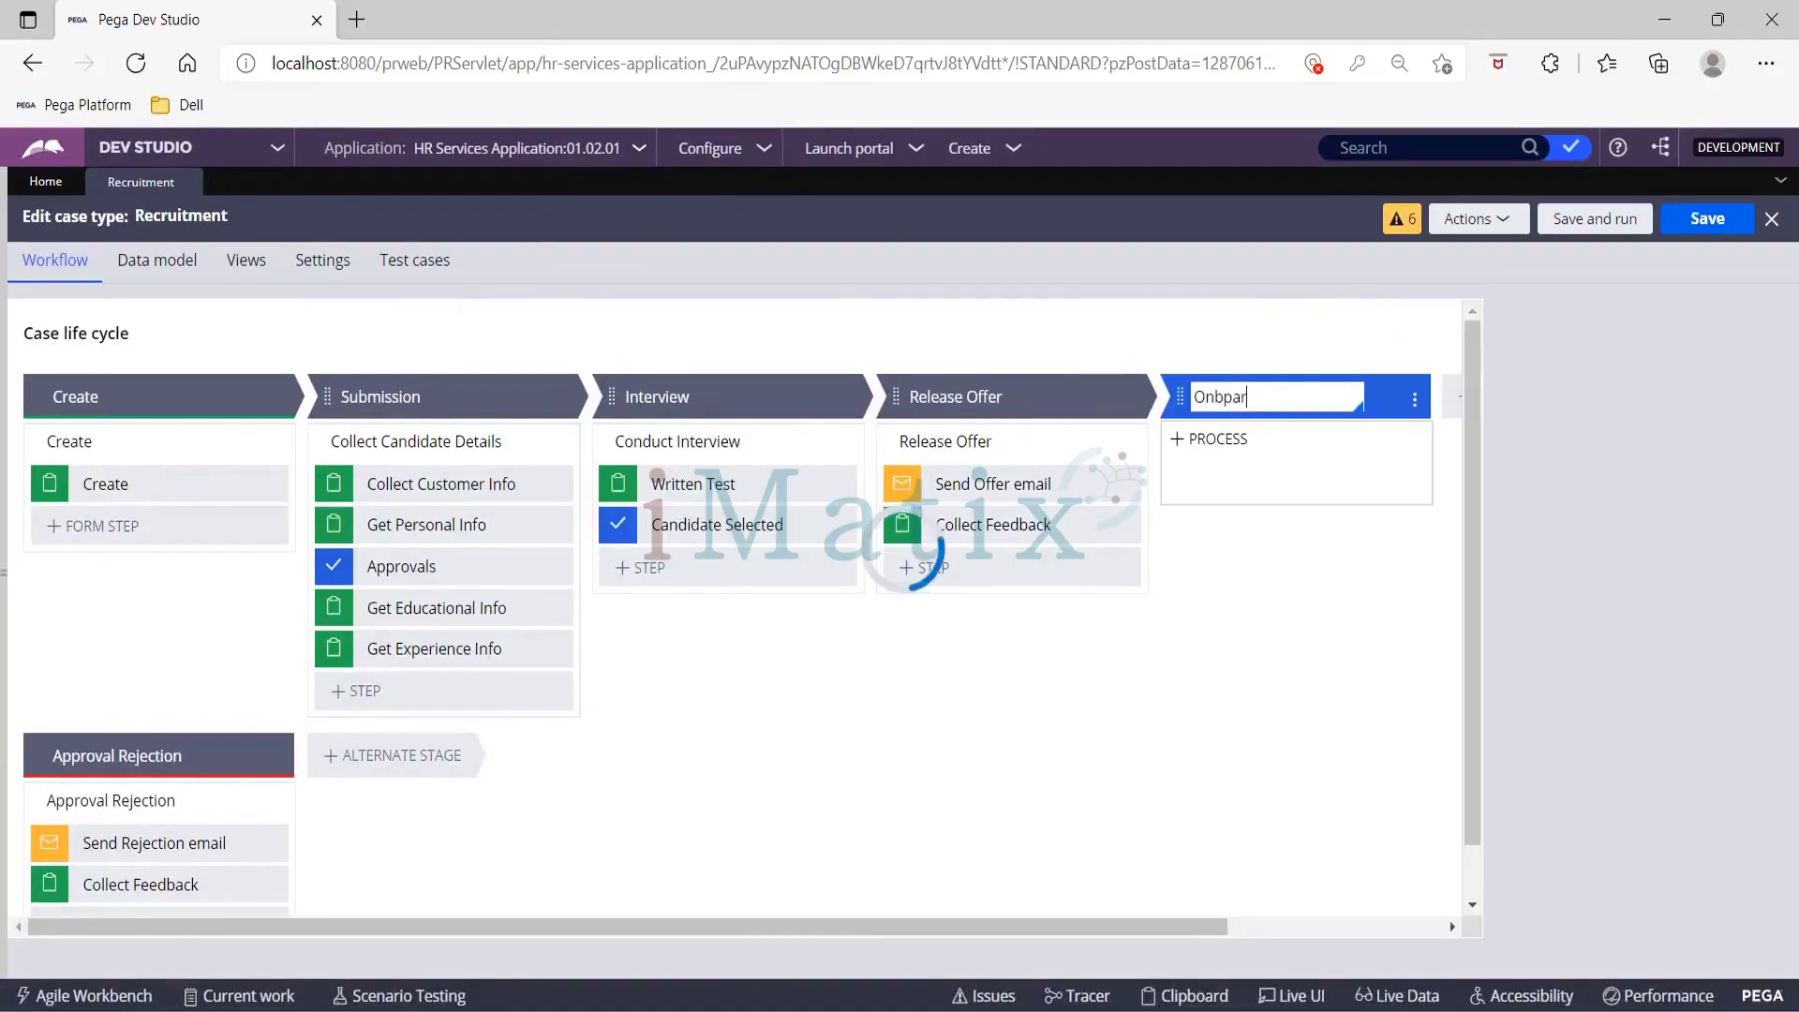
double_click(1253, 396)
click(1278, 396)
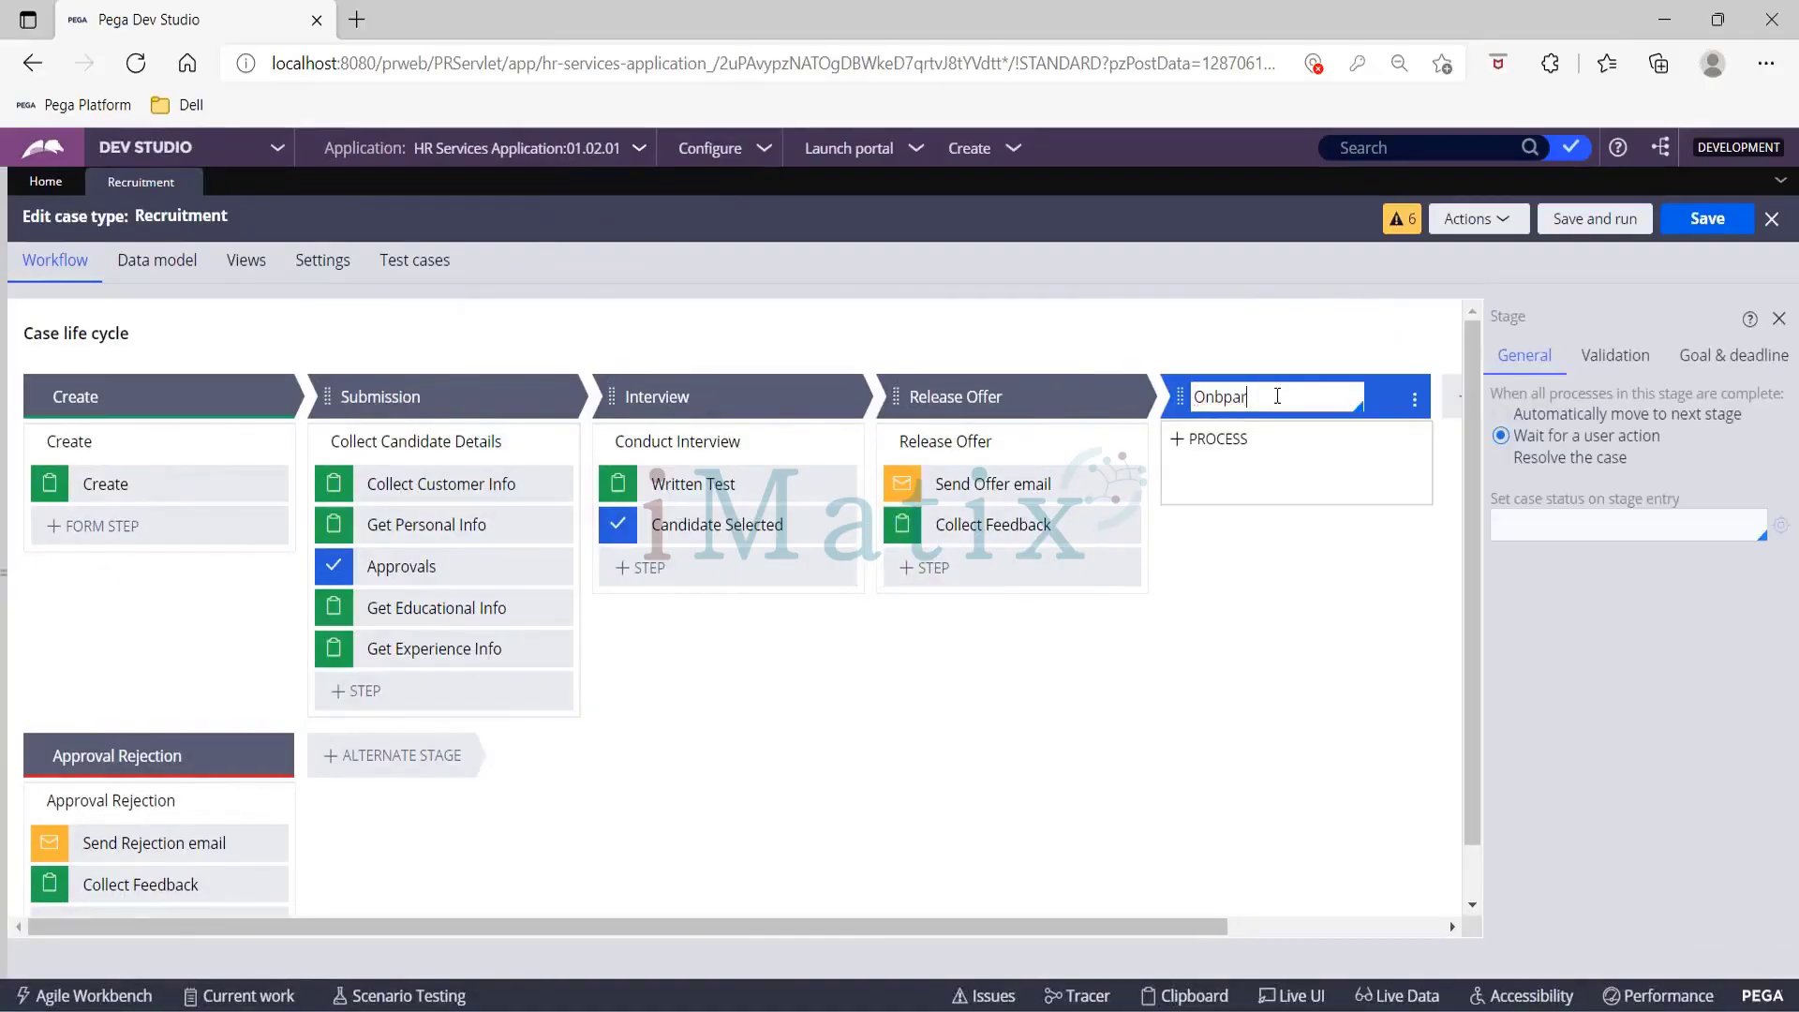
text(ding)
Step: Add a Collect information step named Verify Docs to the Onboarding stage
mouse_move(1290, 436)
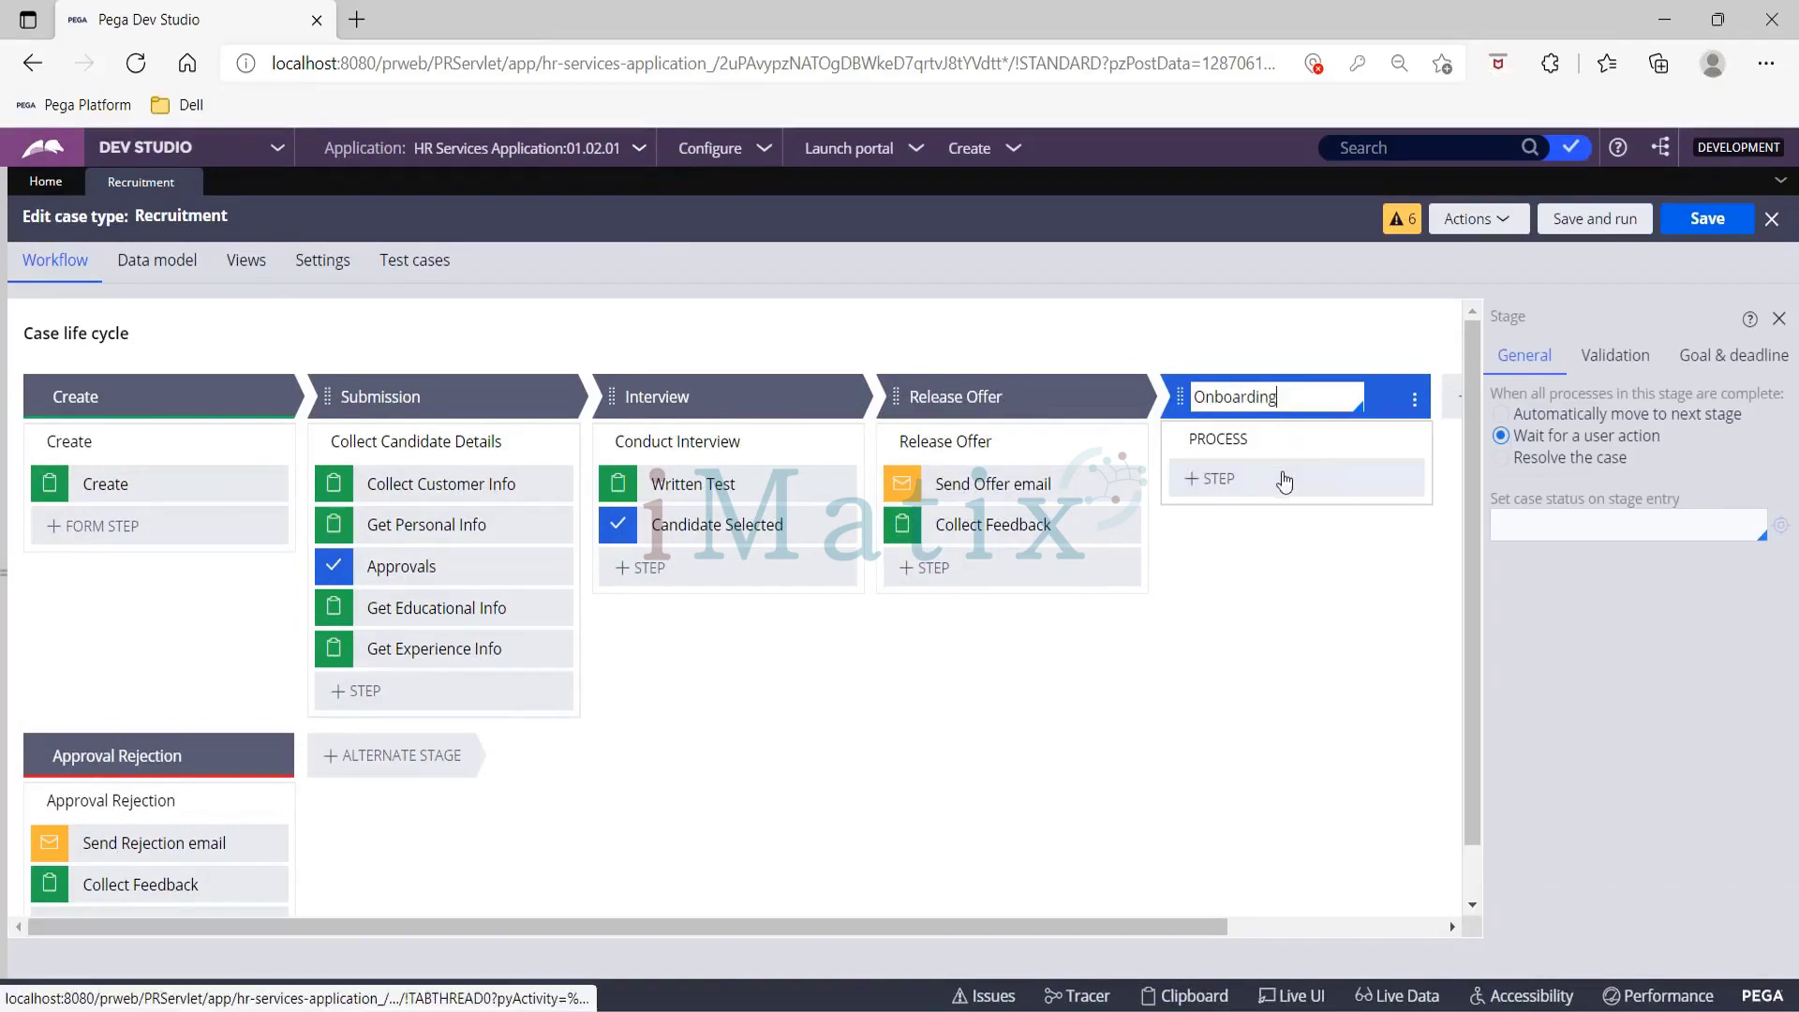
click(1277, 481)
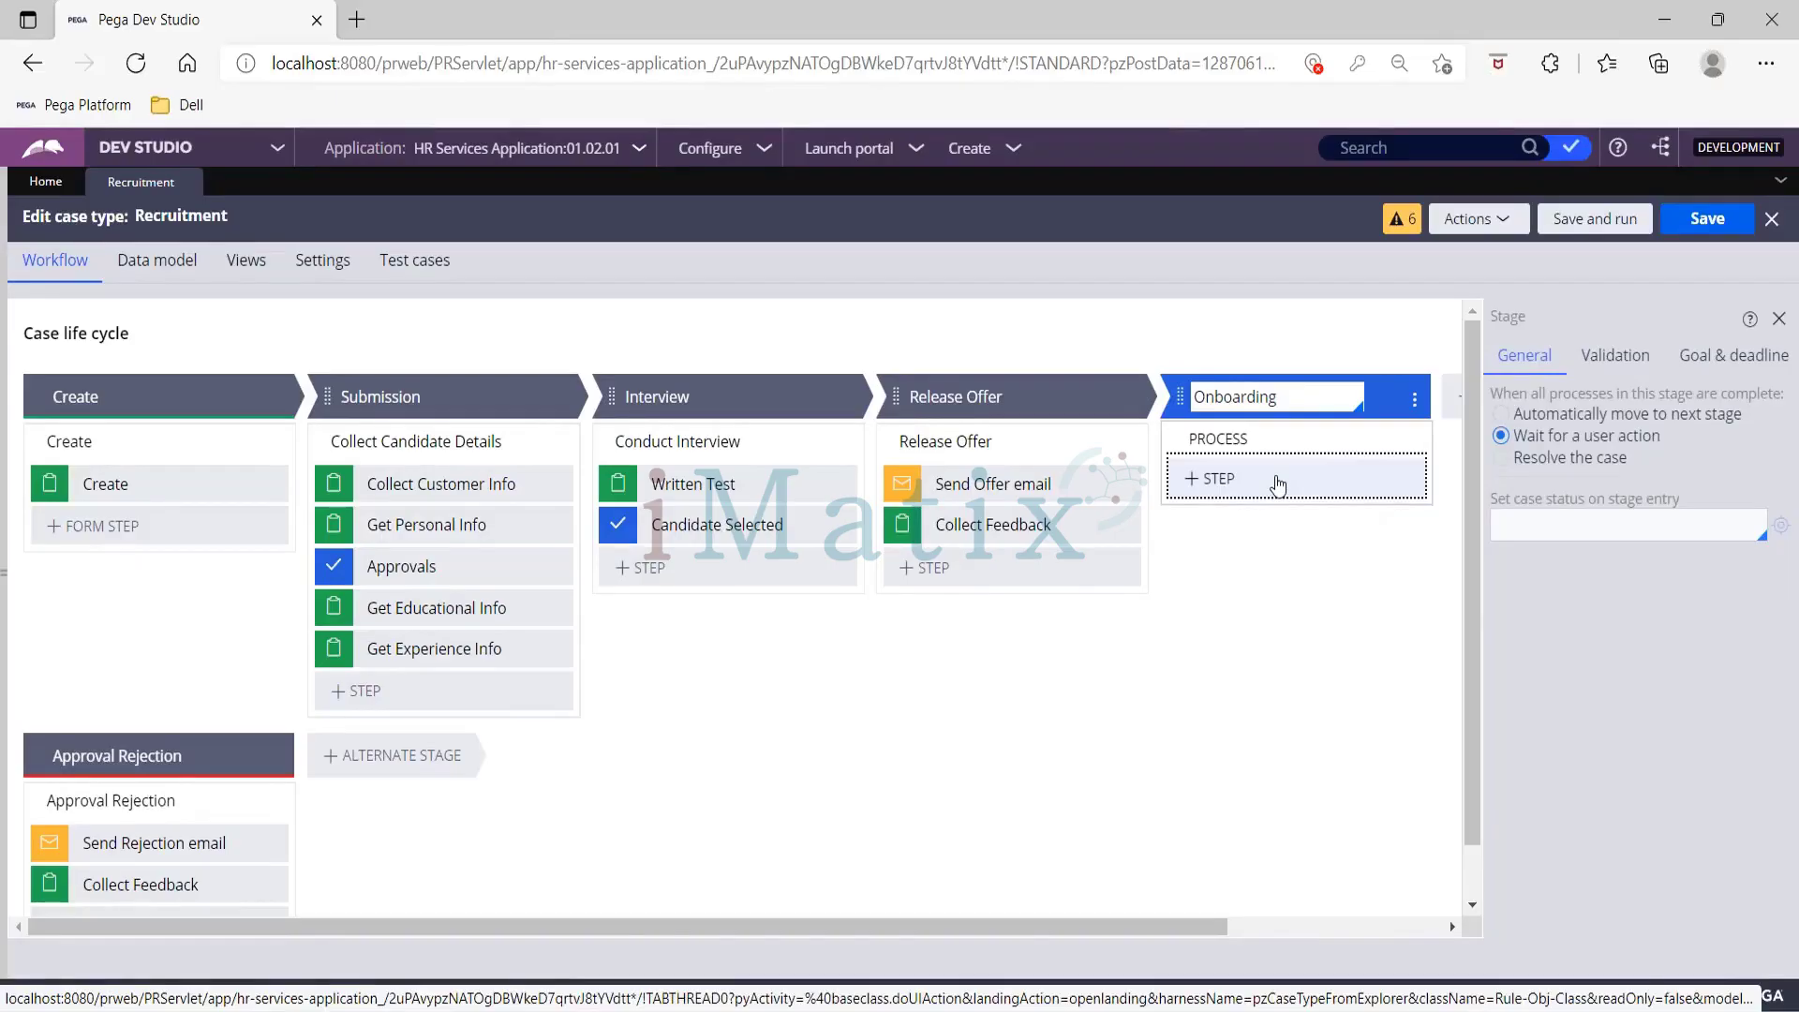
click(1278, 485)
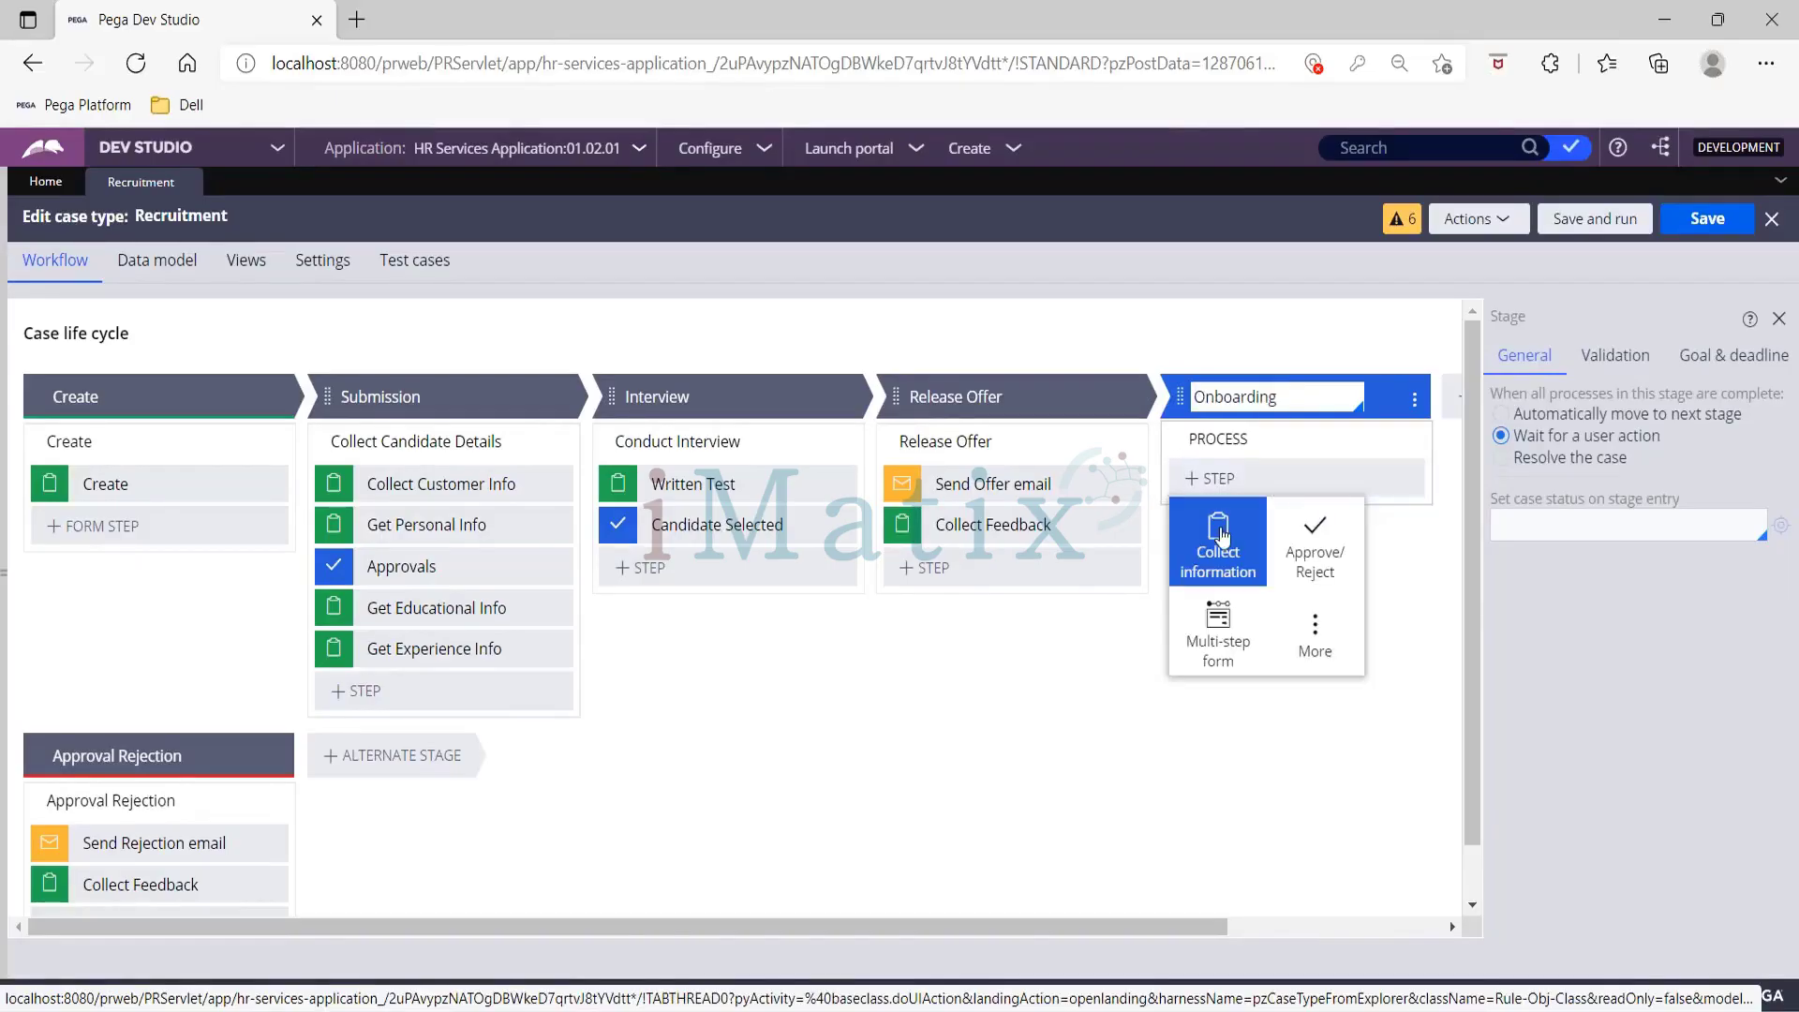
click(1266, 482)
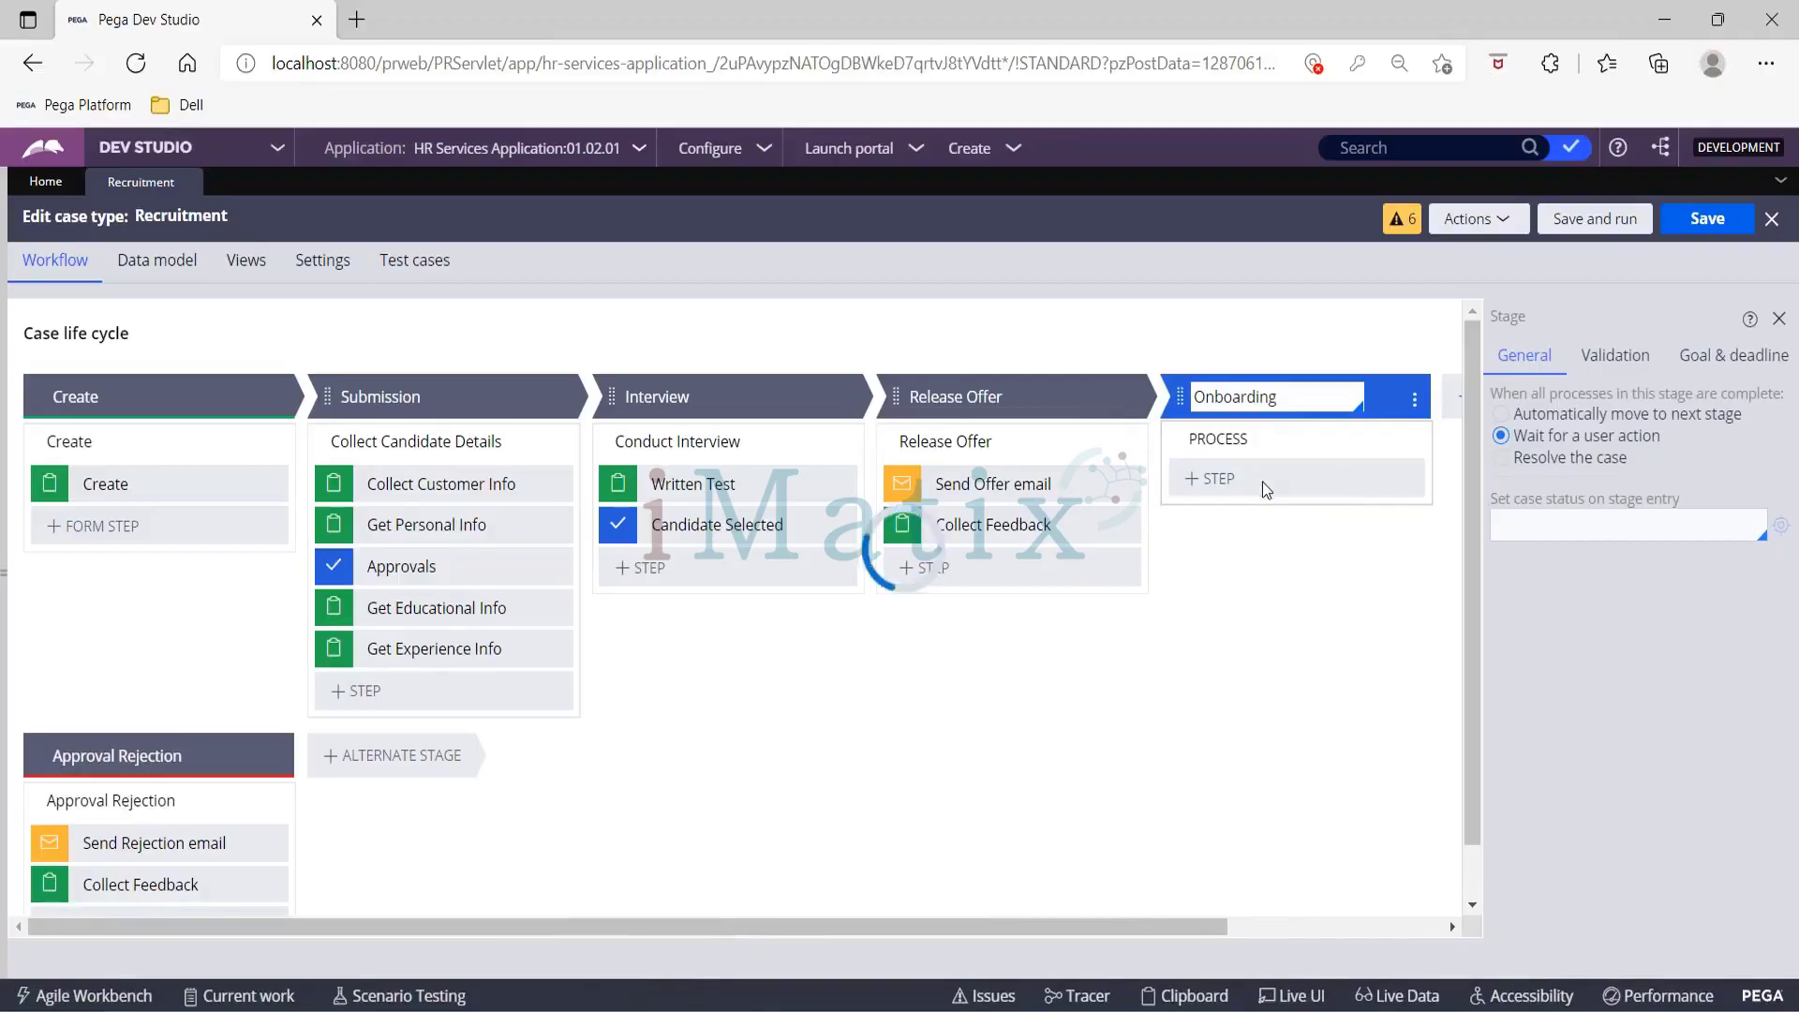
click(1243, 464)
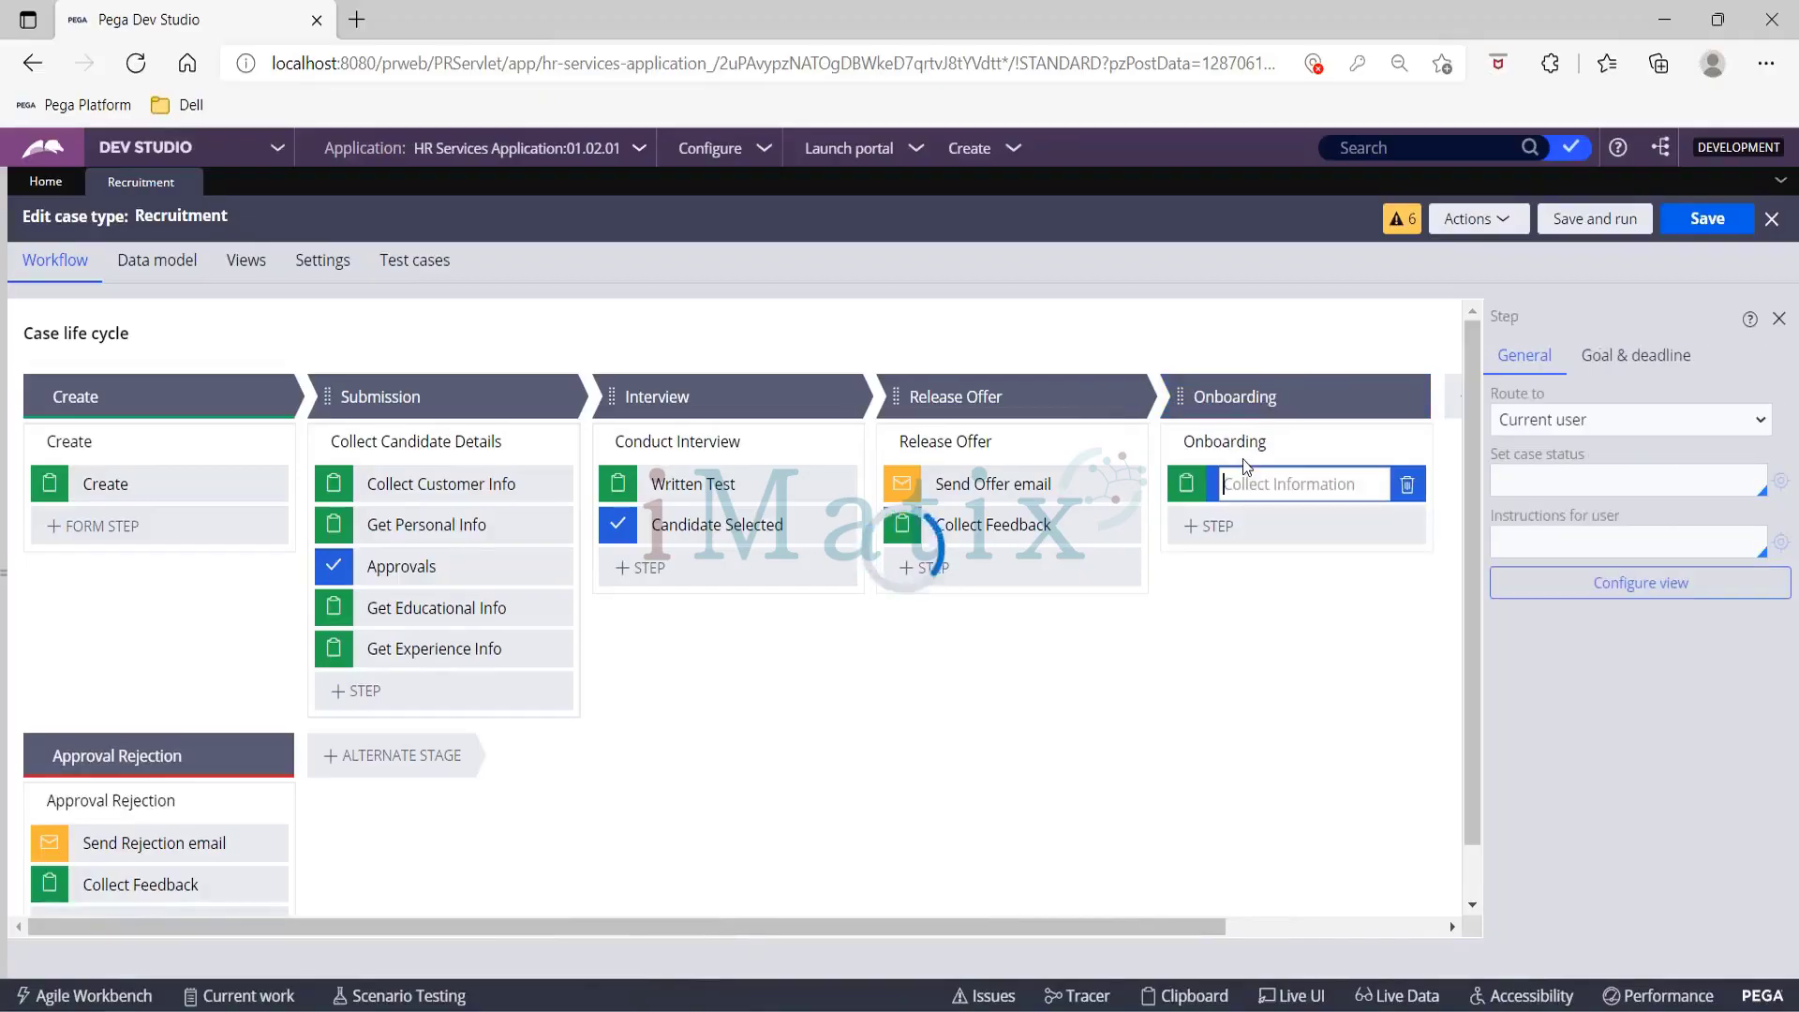
text(Verify Docs)
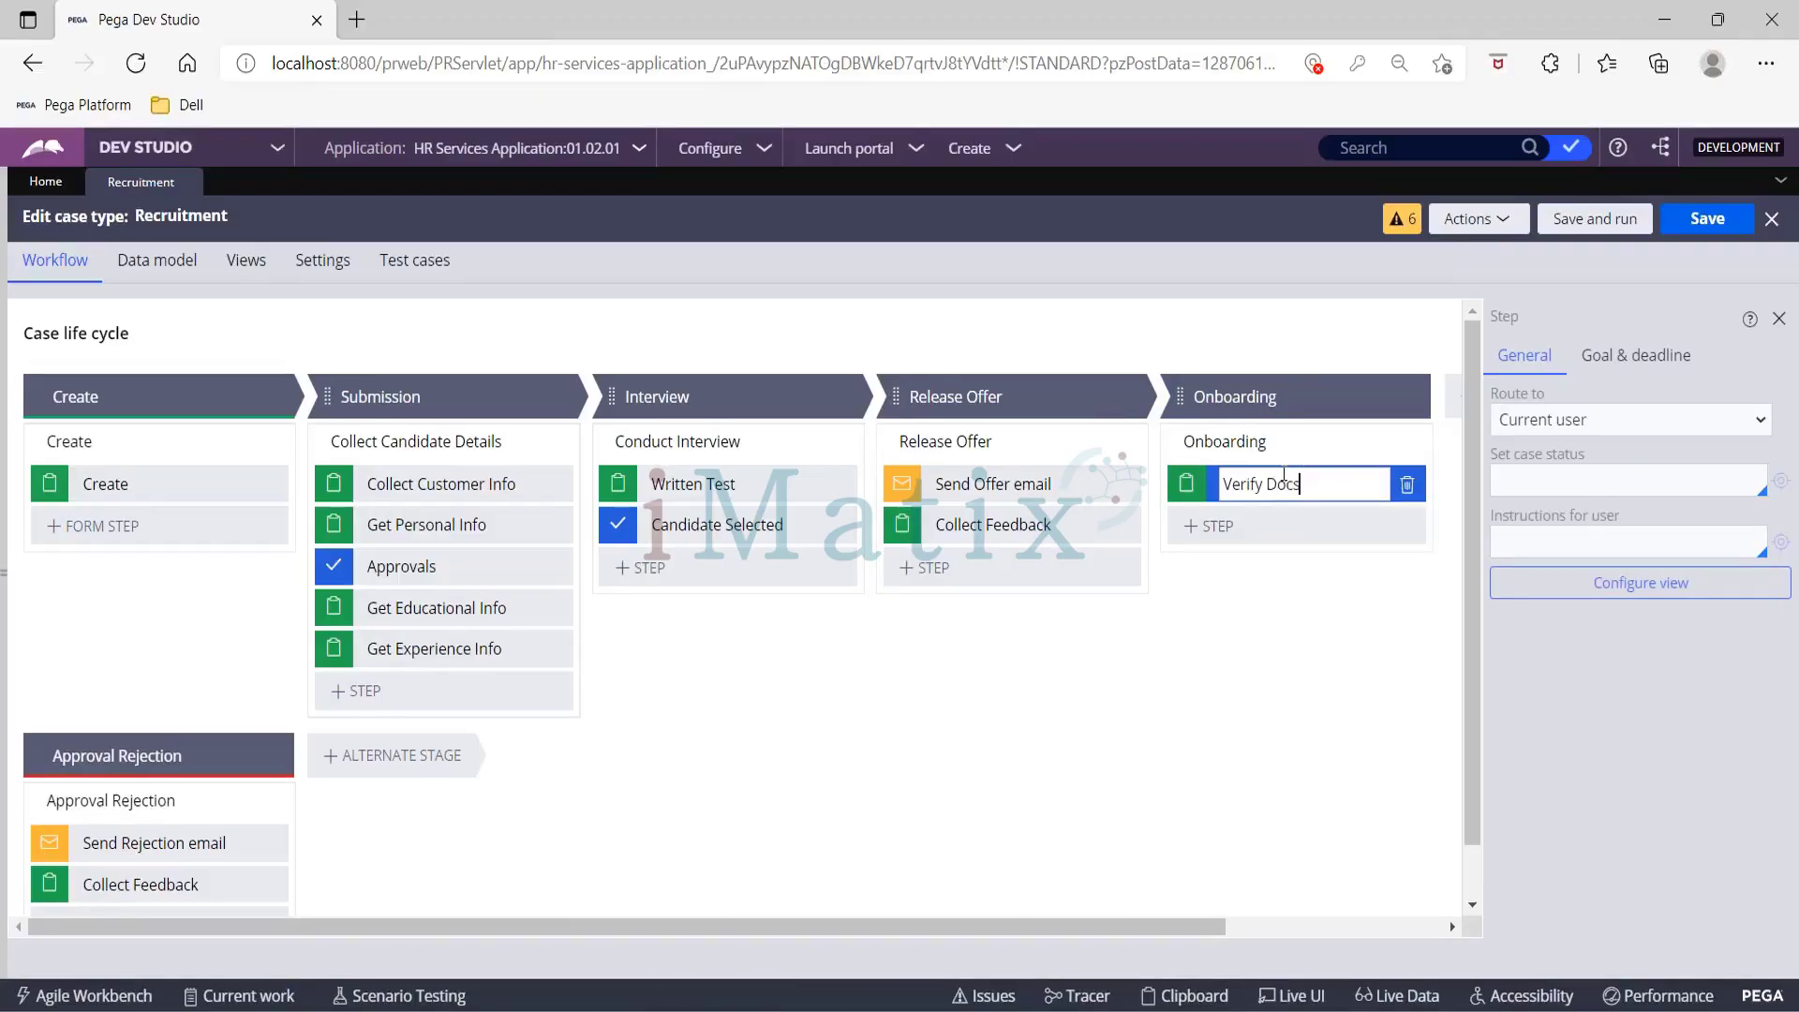
Step: Rename the process containing Verify Docs in the Onboarding stage to HR Activities
click(1273, 439)
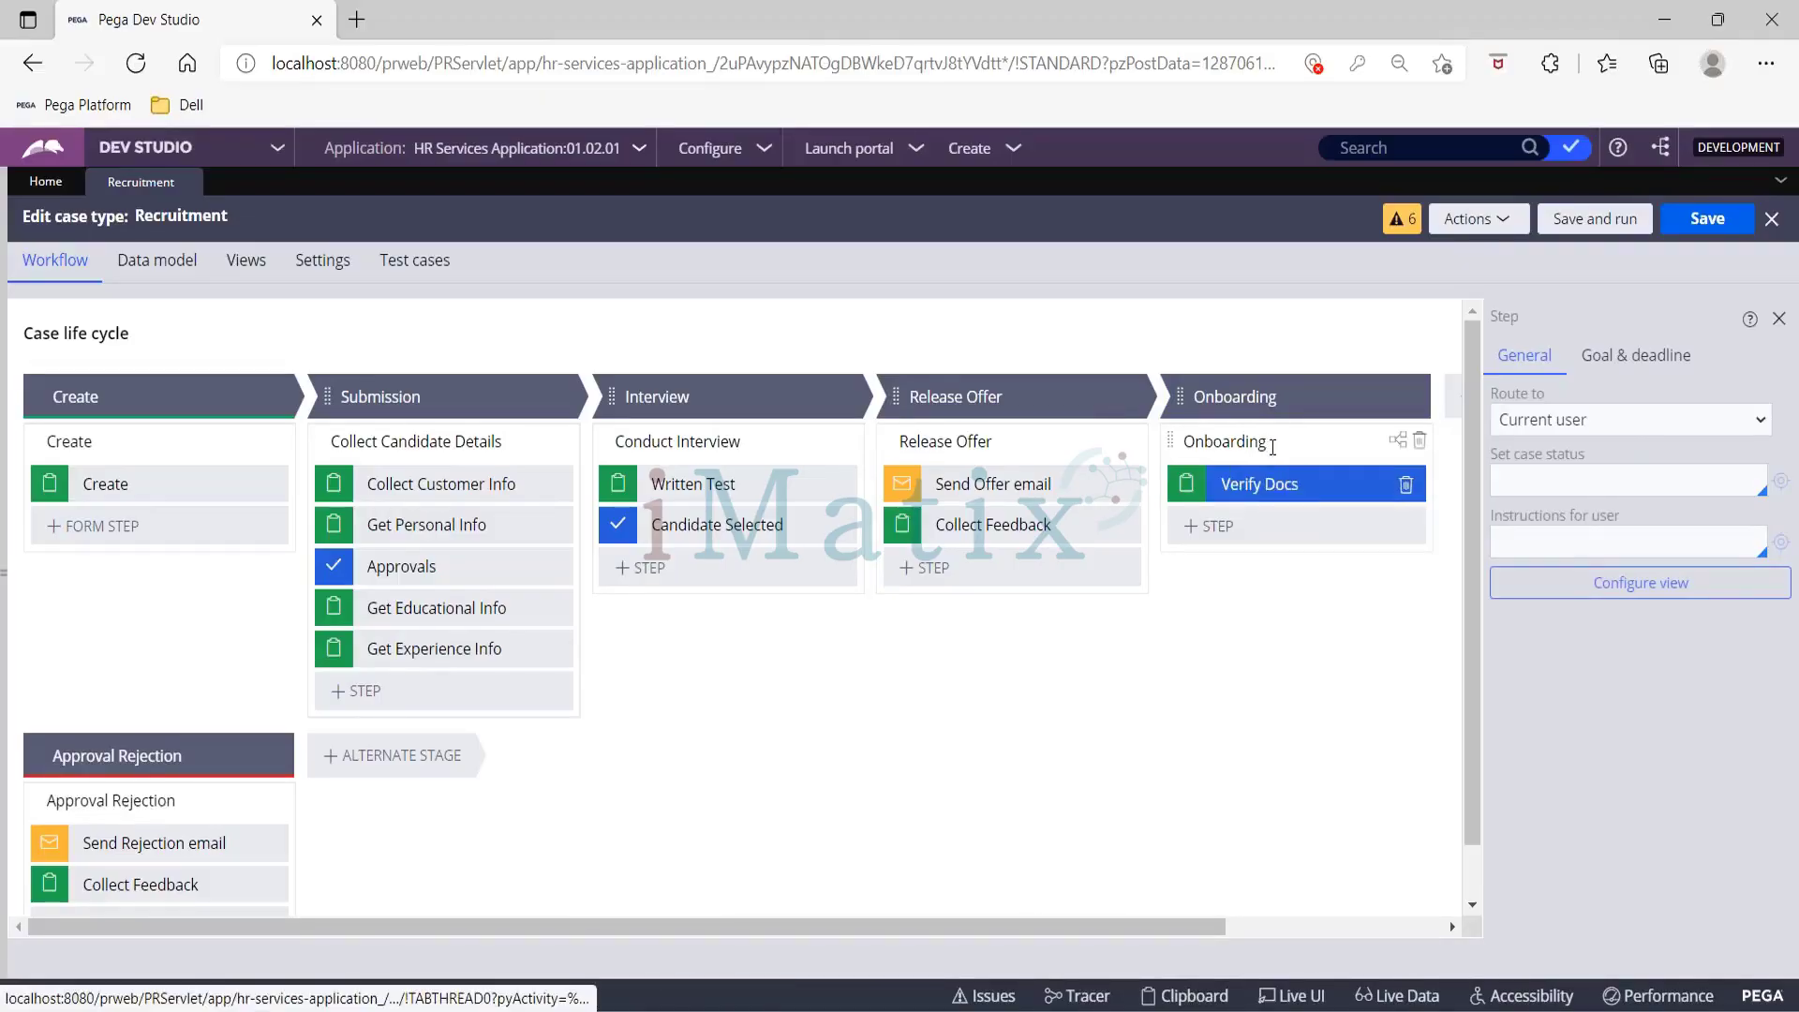
key(BackSpace)
key(BackSpace)
key(BackSpace)
key(BackSpace)
key(BackSpace)
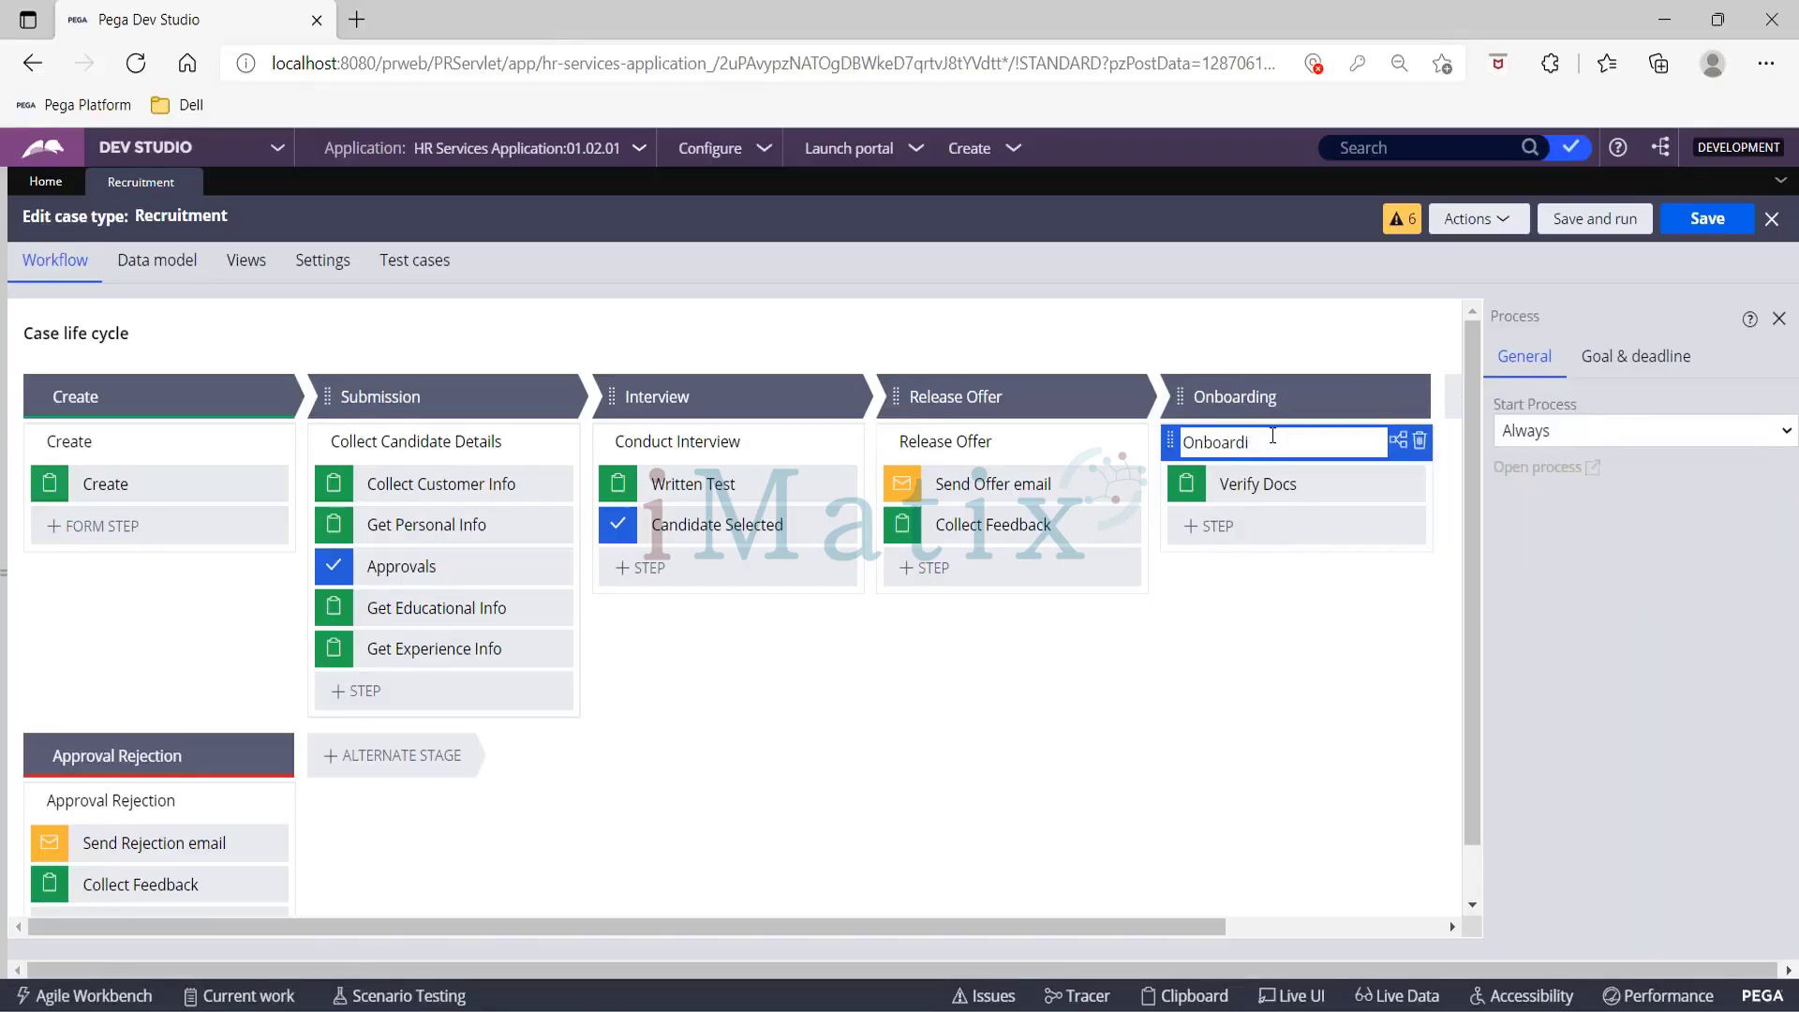
key(BackSpace)
key(BackSpace)
key(BackSpace)
key(BackSpace)
key(BackSpace)
text(HR Activities)
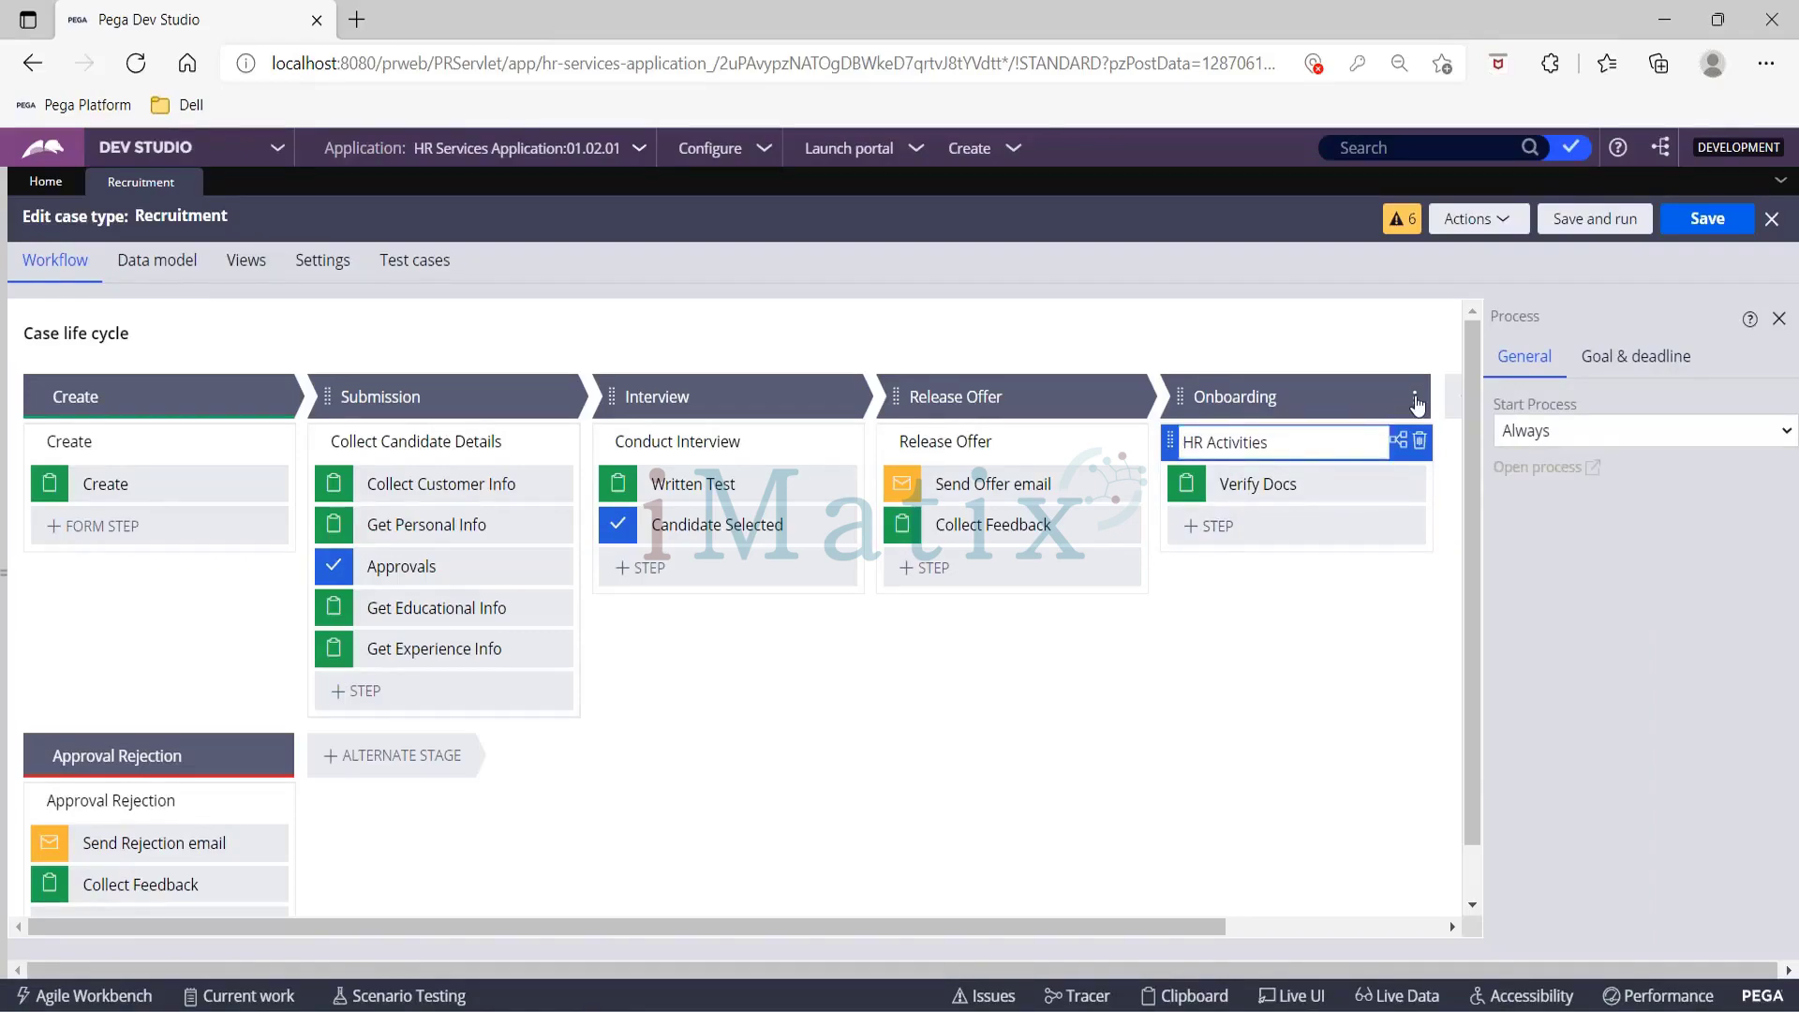
Step: Add a new parallel process named Provide Infra to the Onboarding stage
click(1417, 405)
mouse_move(1368, 454)
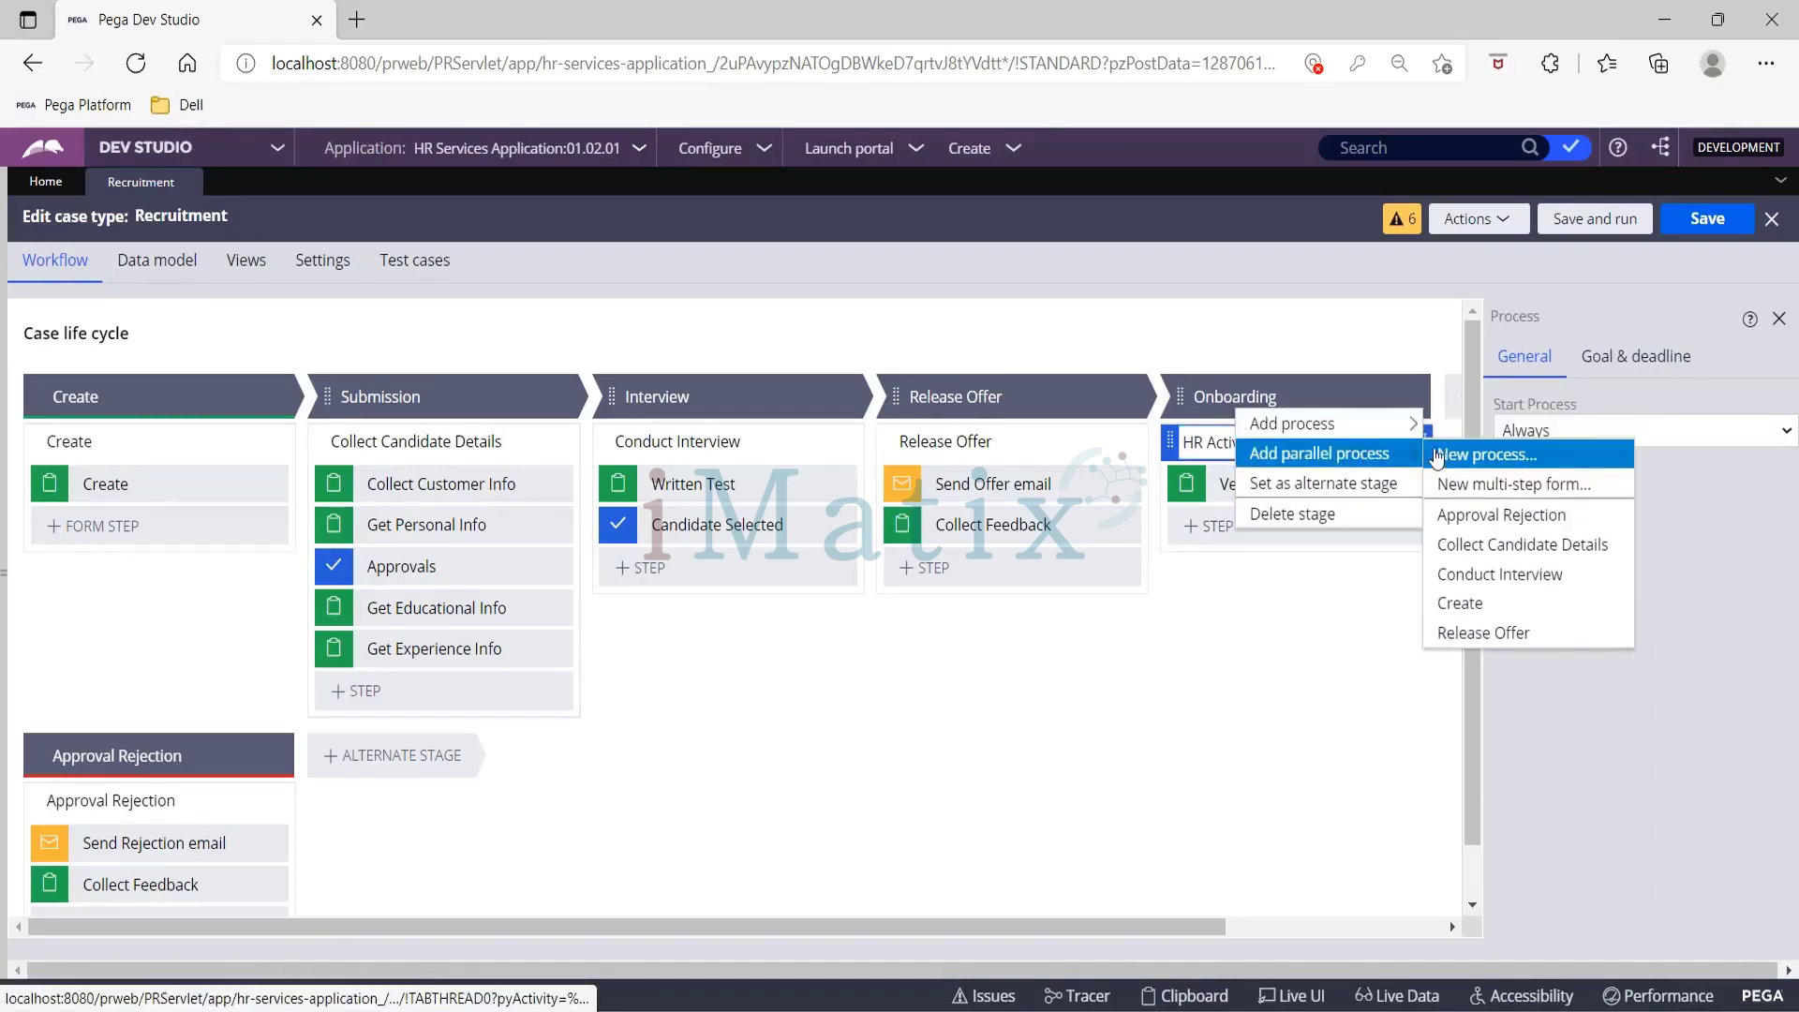
click(1452, 456)
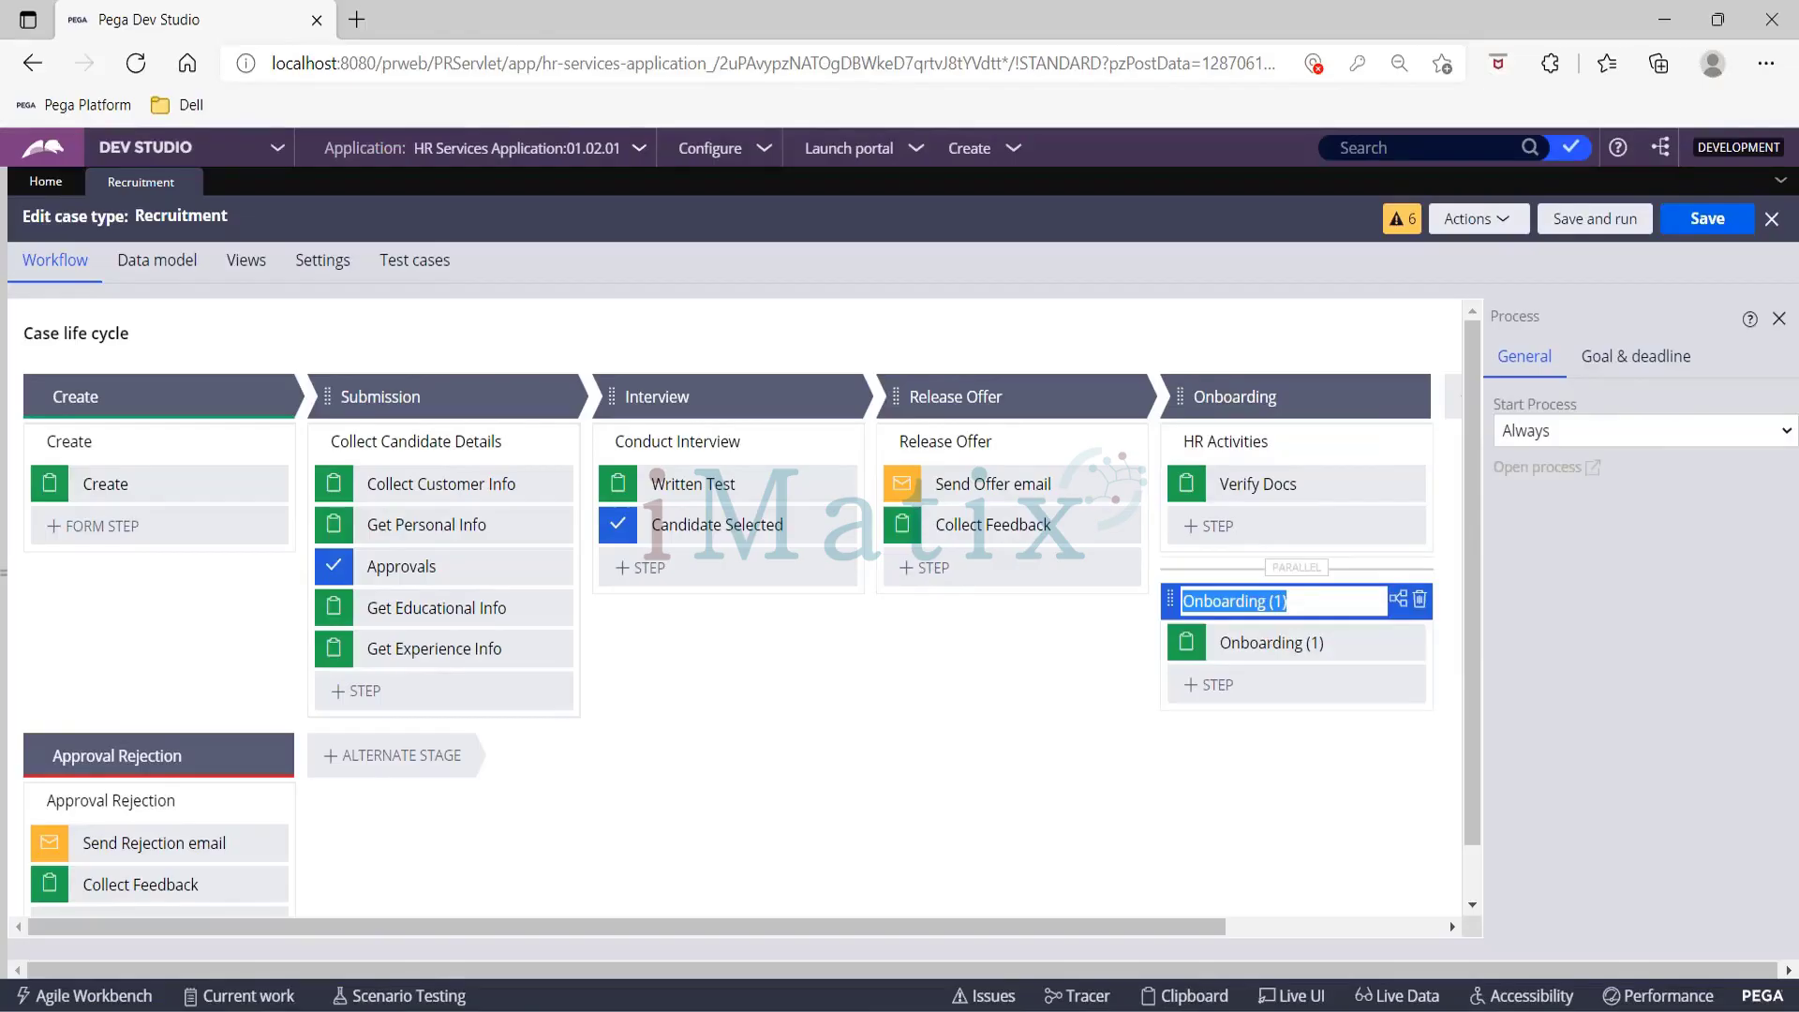
key(BackSpace)
text(P)
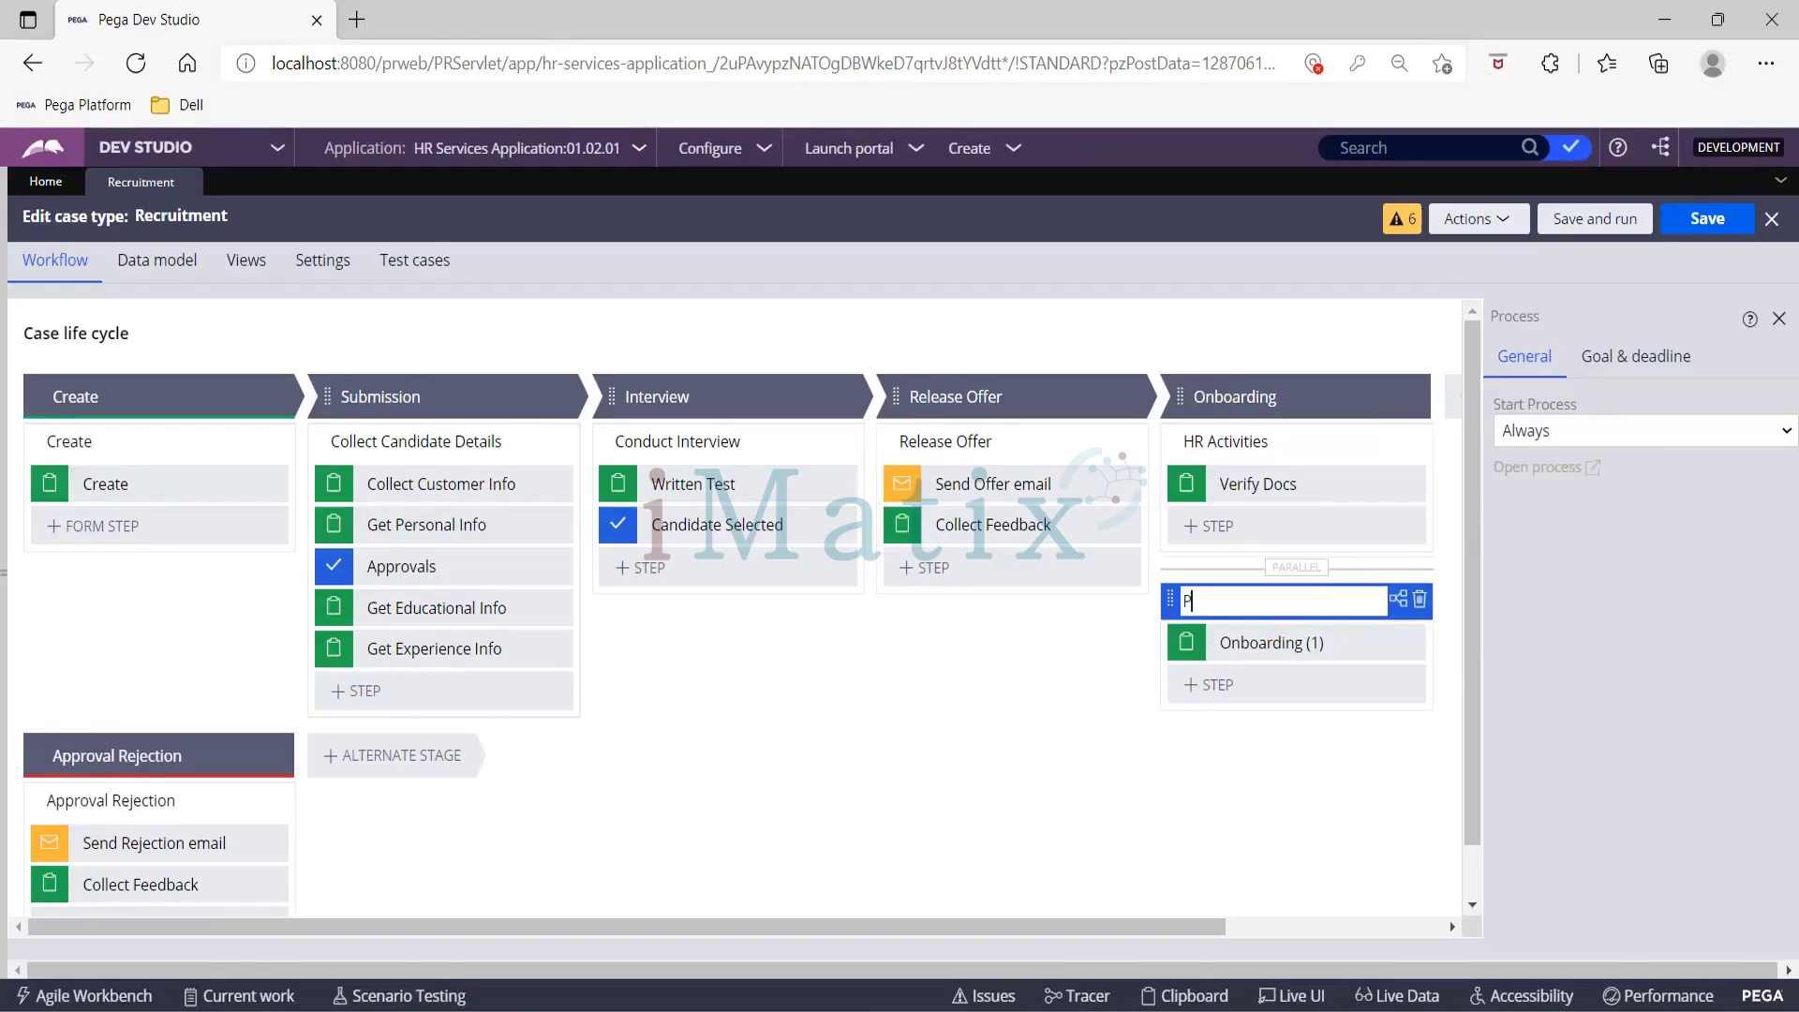
text(rovide Infra)
Step: Rename the default step in the Provide Infra process to Provide Laptops
click(1347, 645)
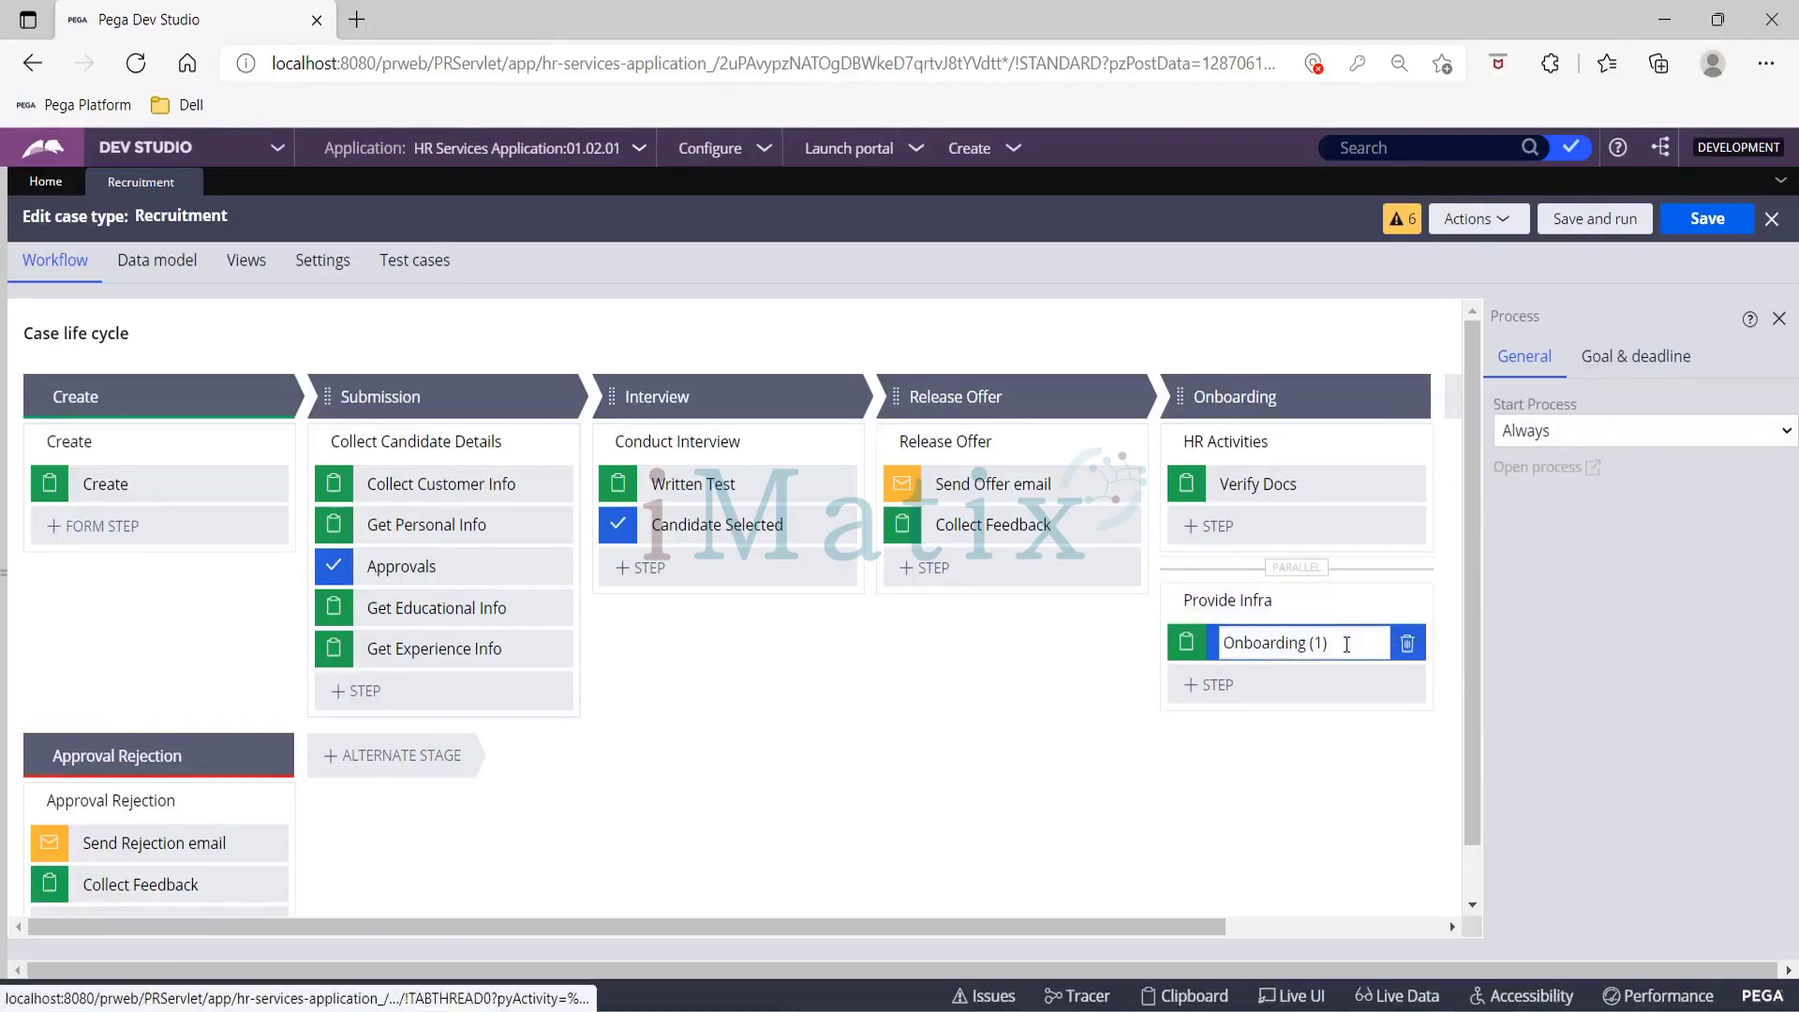
key(BackSpace)
text(Pro)
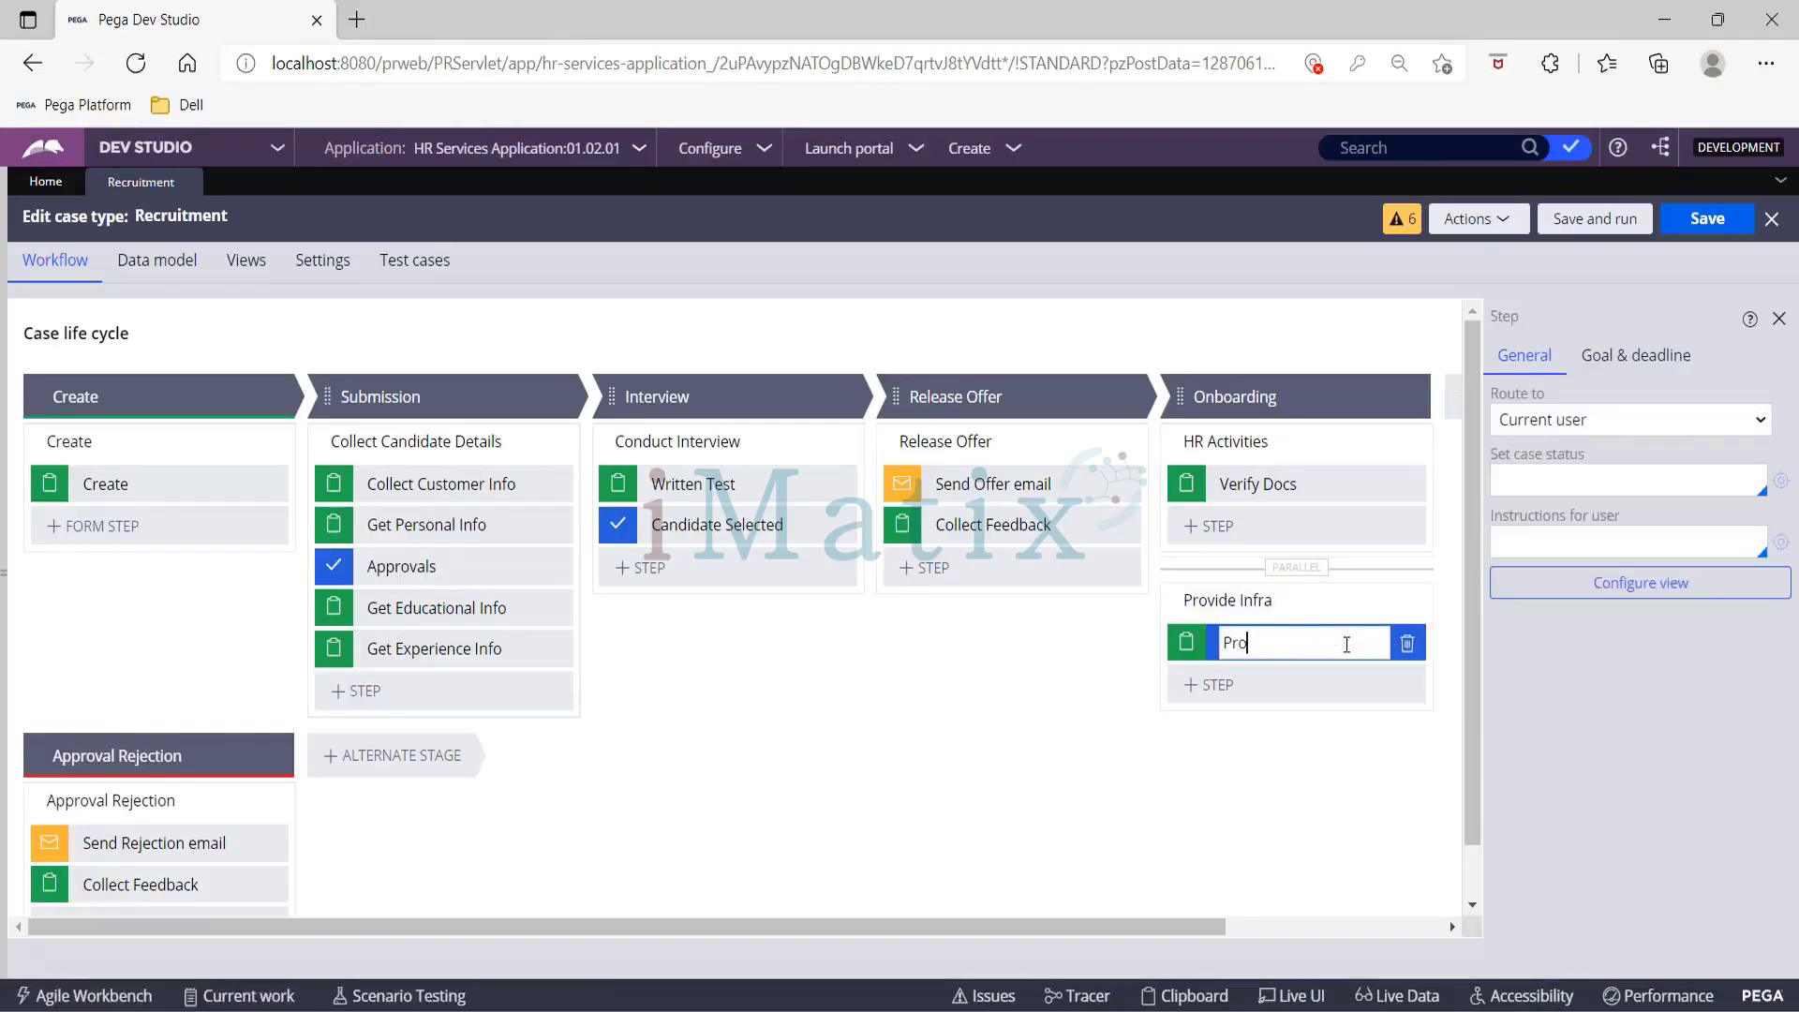
text(vide Laptopns)
key(BackSpace)
key(BackSpace)
key(Return)
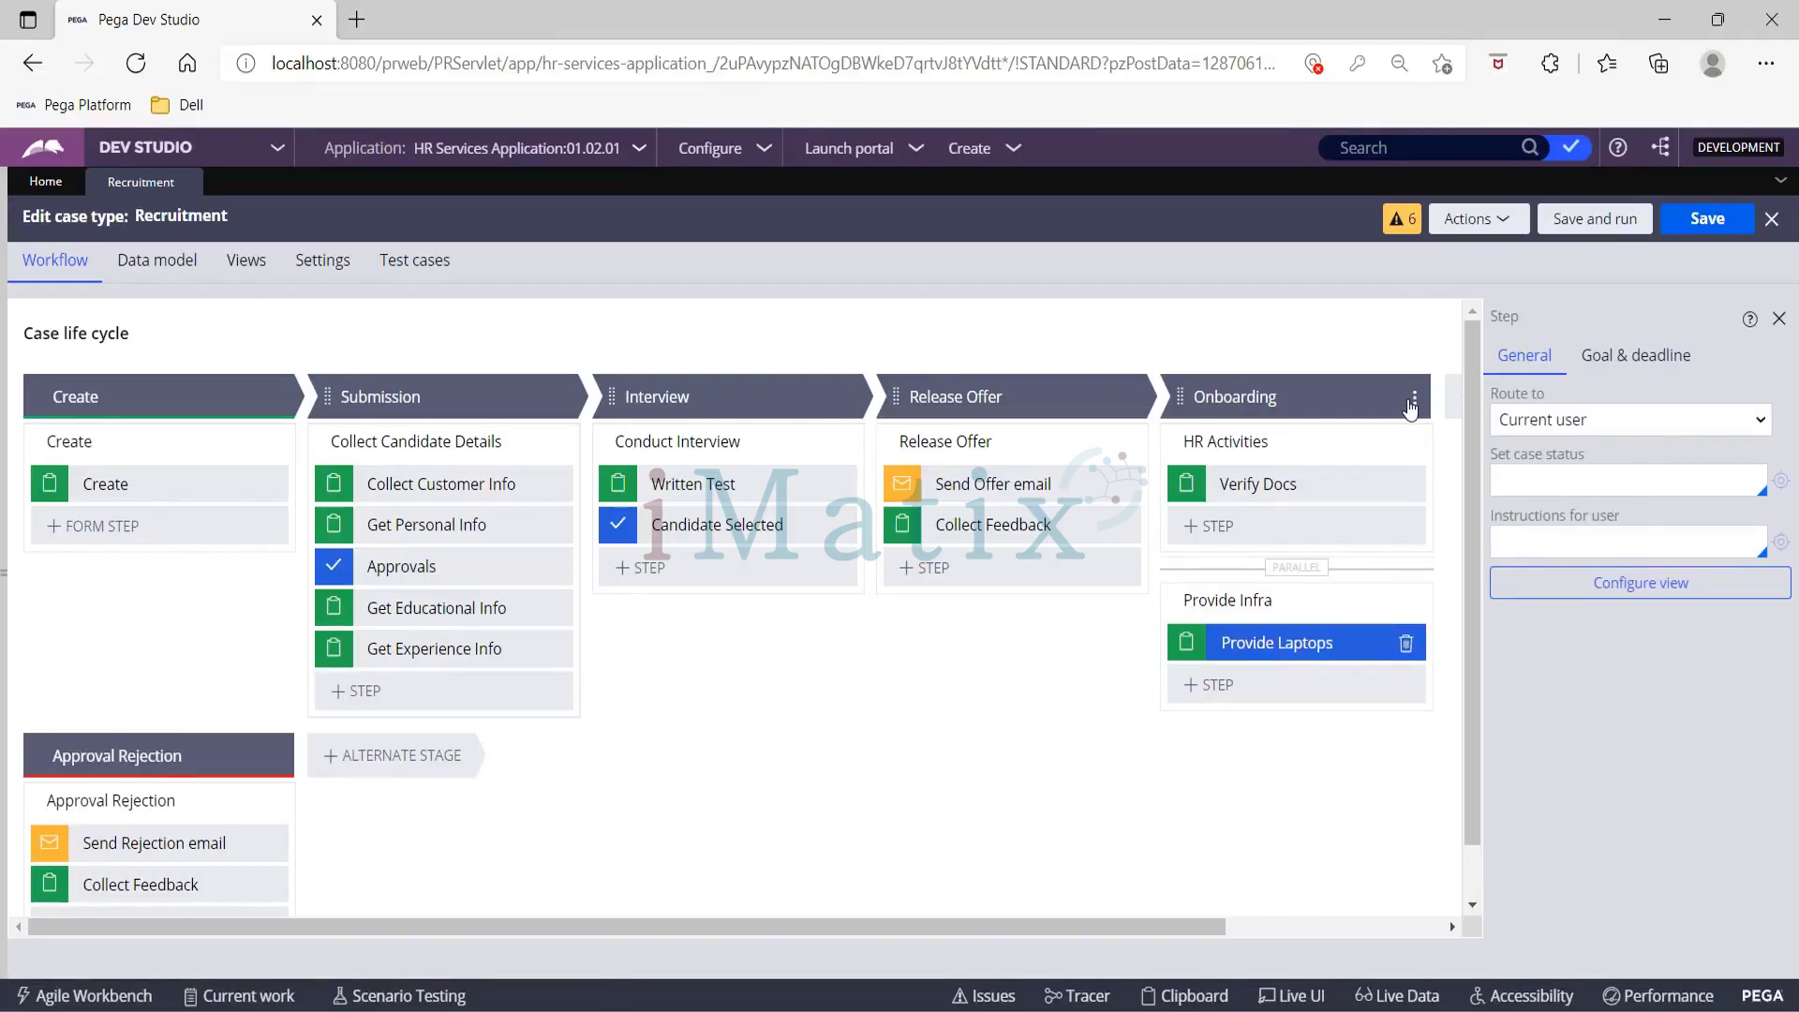
Step: Add another new parallel process to the Onboarding stage and name it Grant Access
click(1413, 405)
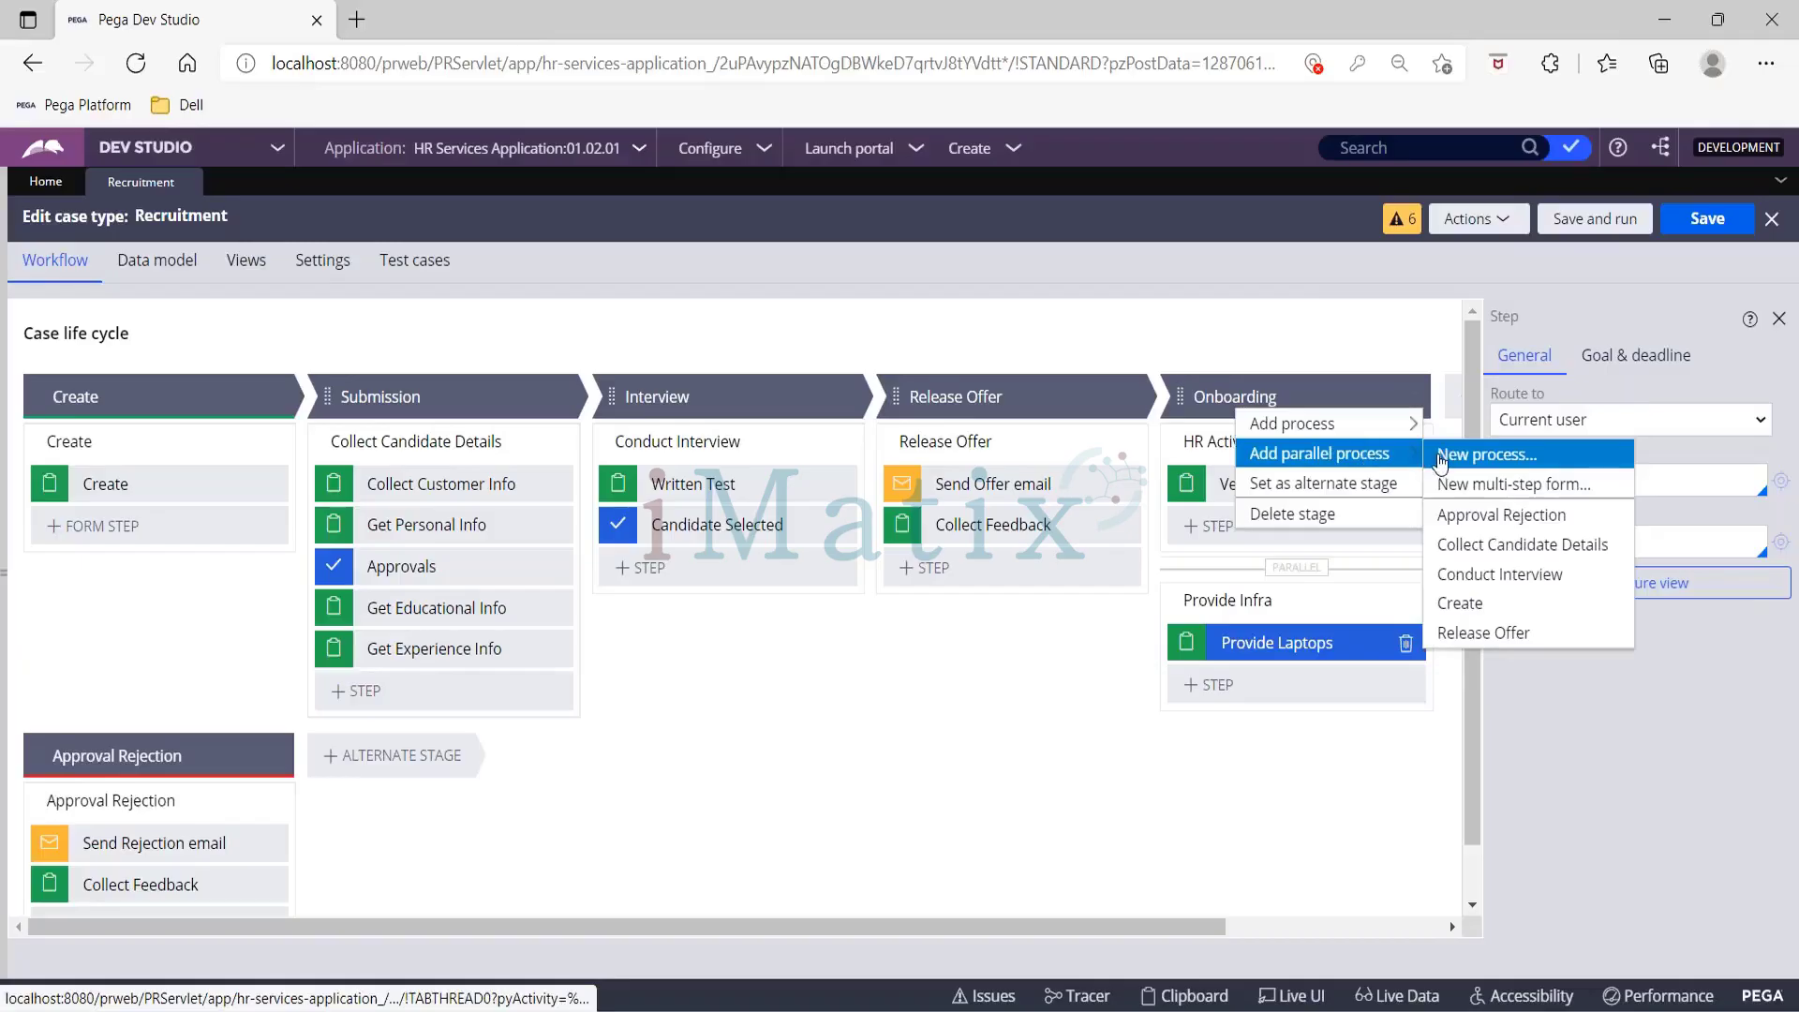
click(1440, 457)
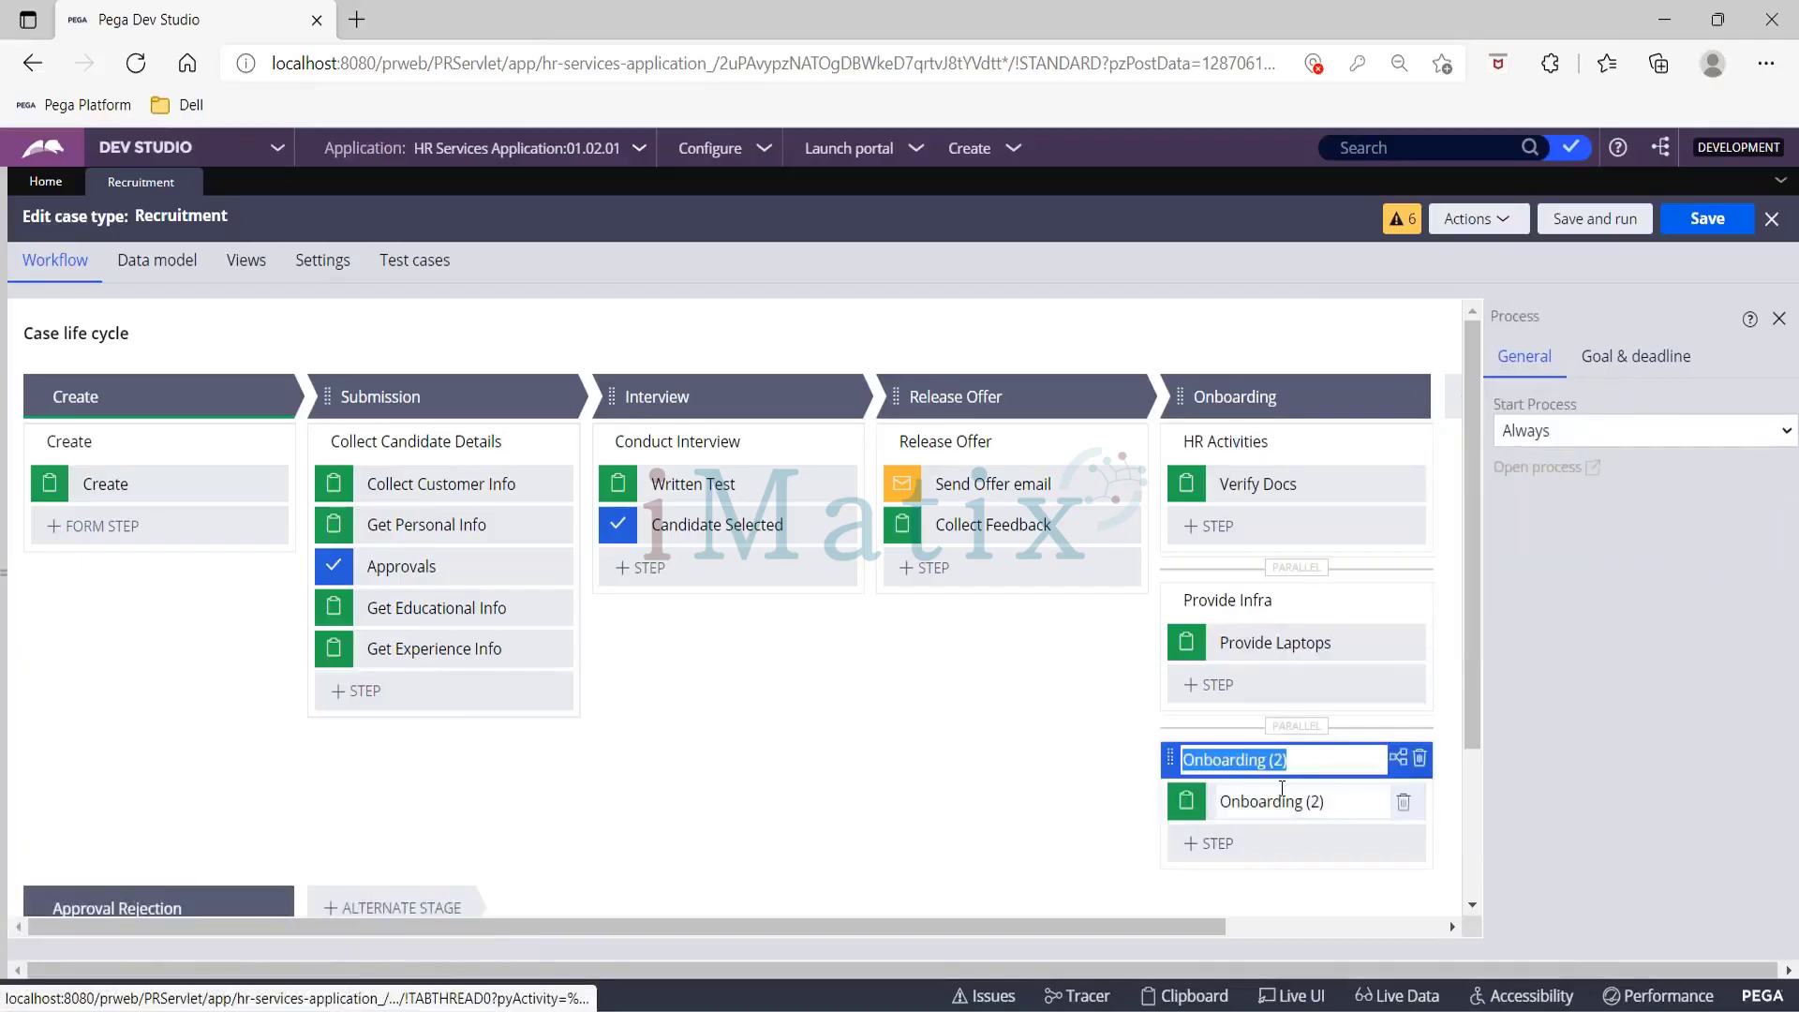
text(Grant Access)
Step: Rename the default step in the Grant Access process to Issue ID's and save the case type
click(1337, 795)
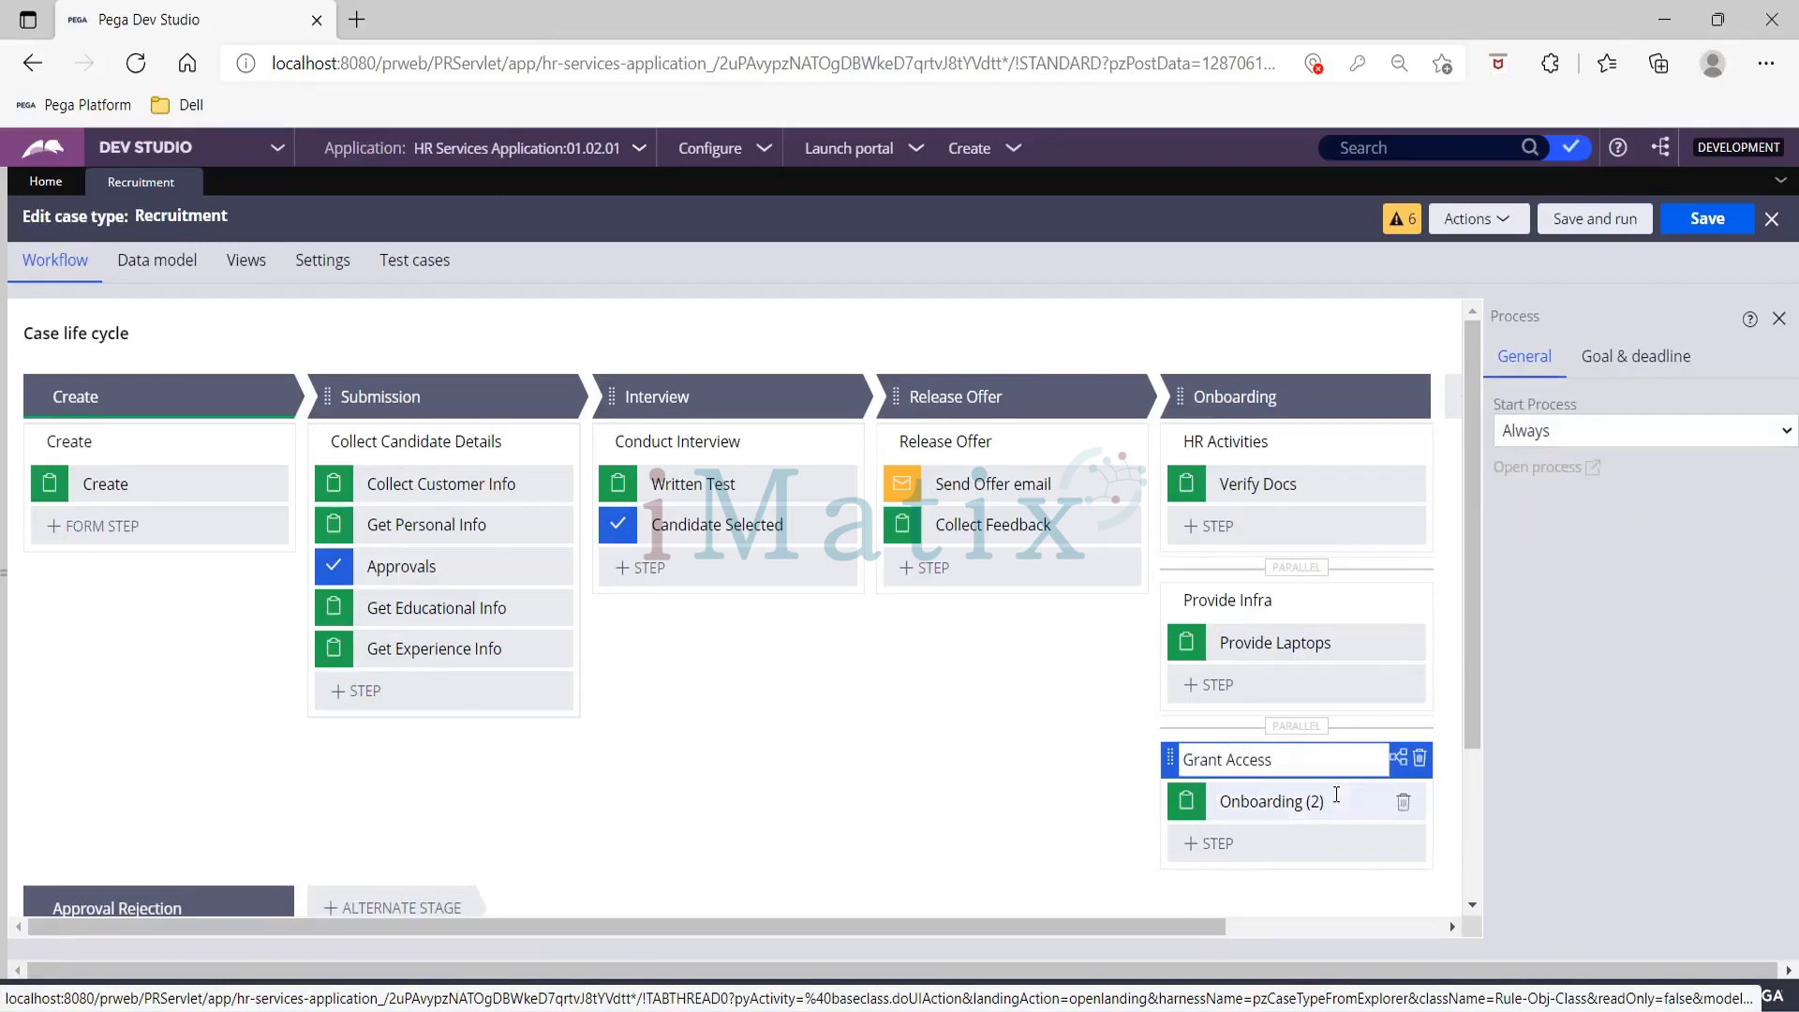
key(BackSpace)
text(Grant)
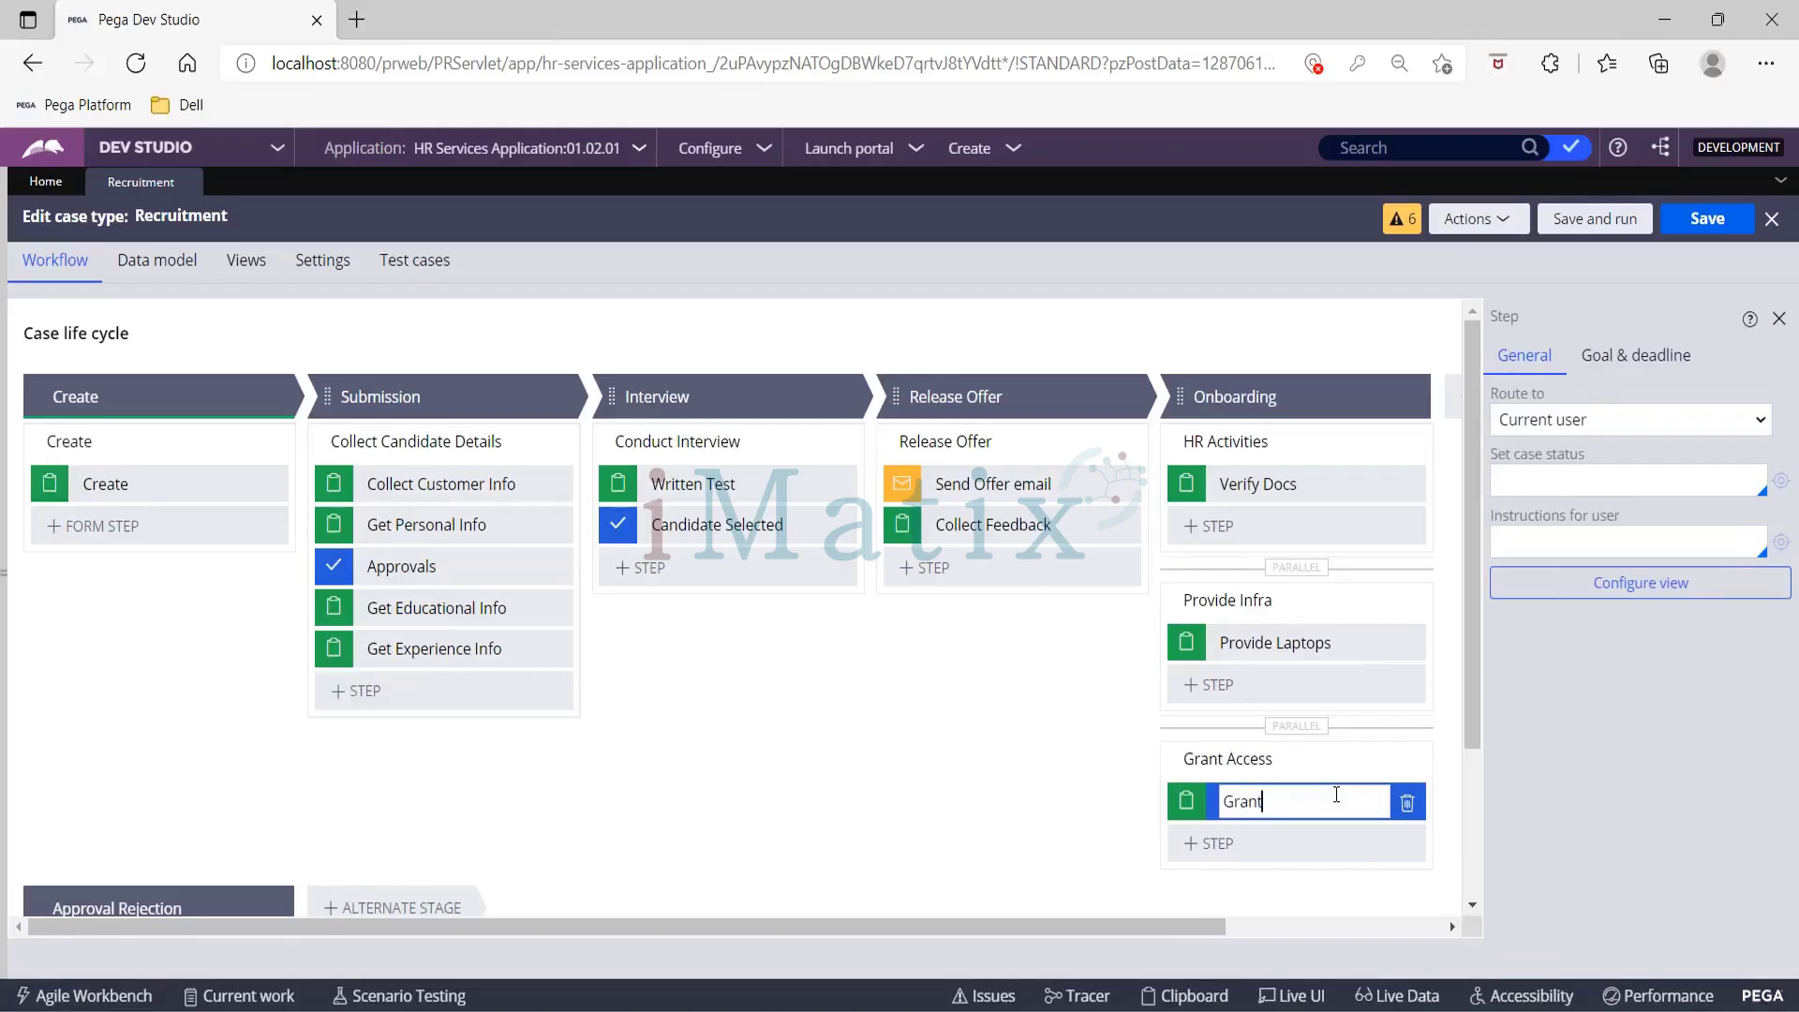
key(BackSpace)
key(BackSpace)
key(BackSpace)
text(Issue ID's)
click(1700, 219)
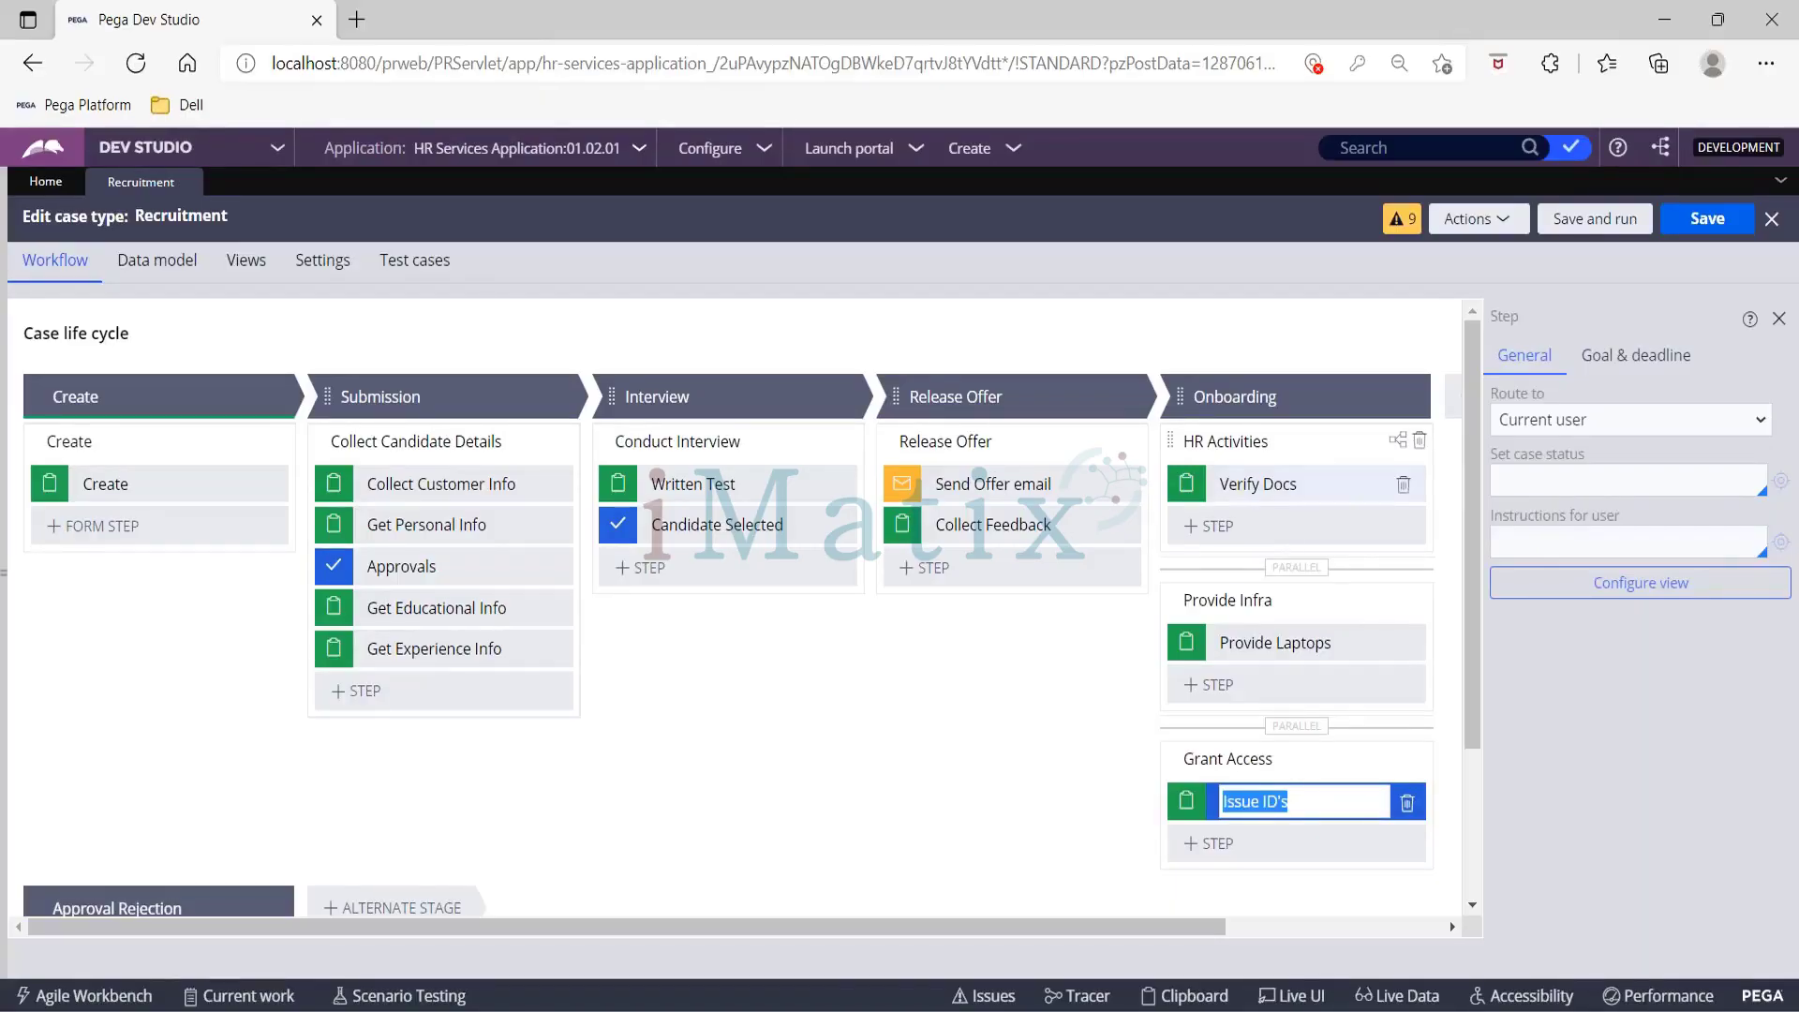
Step: Add a stage named Resolution after the Onboarding stage
drag(1117, 926, 1321, 926)
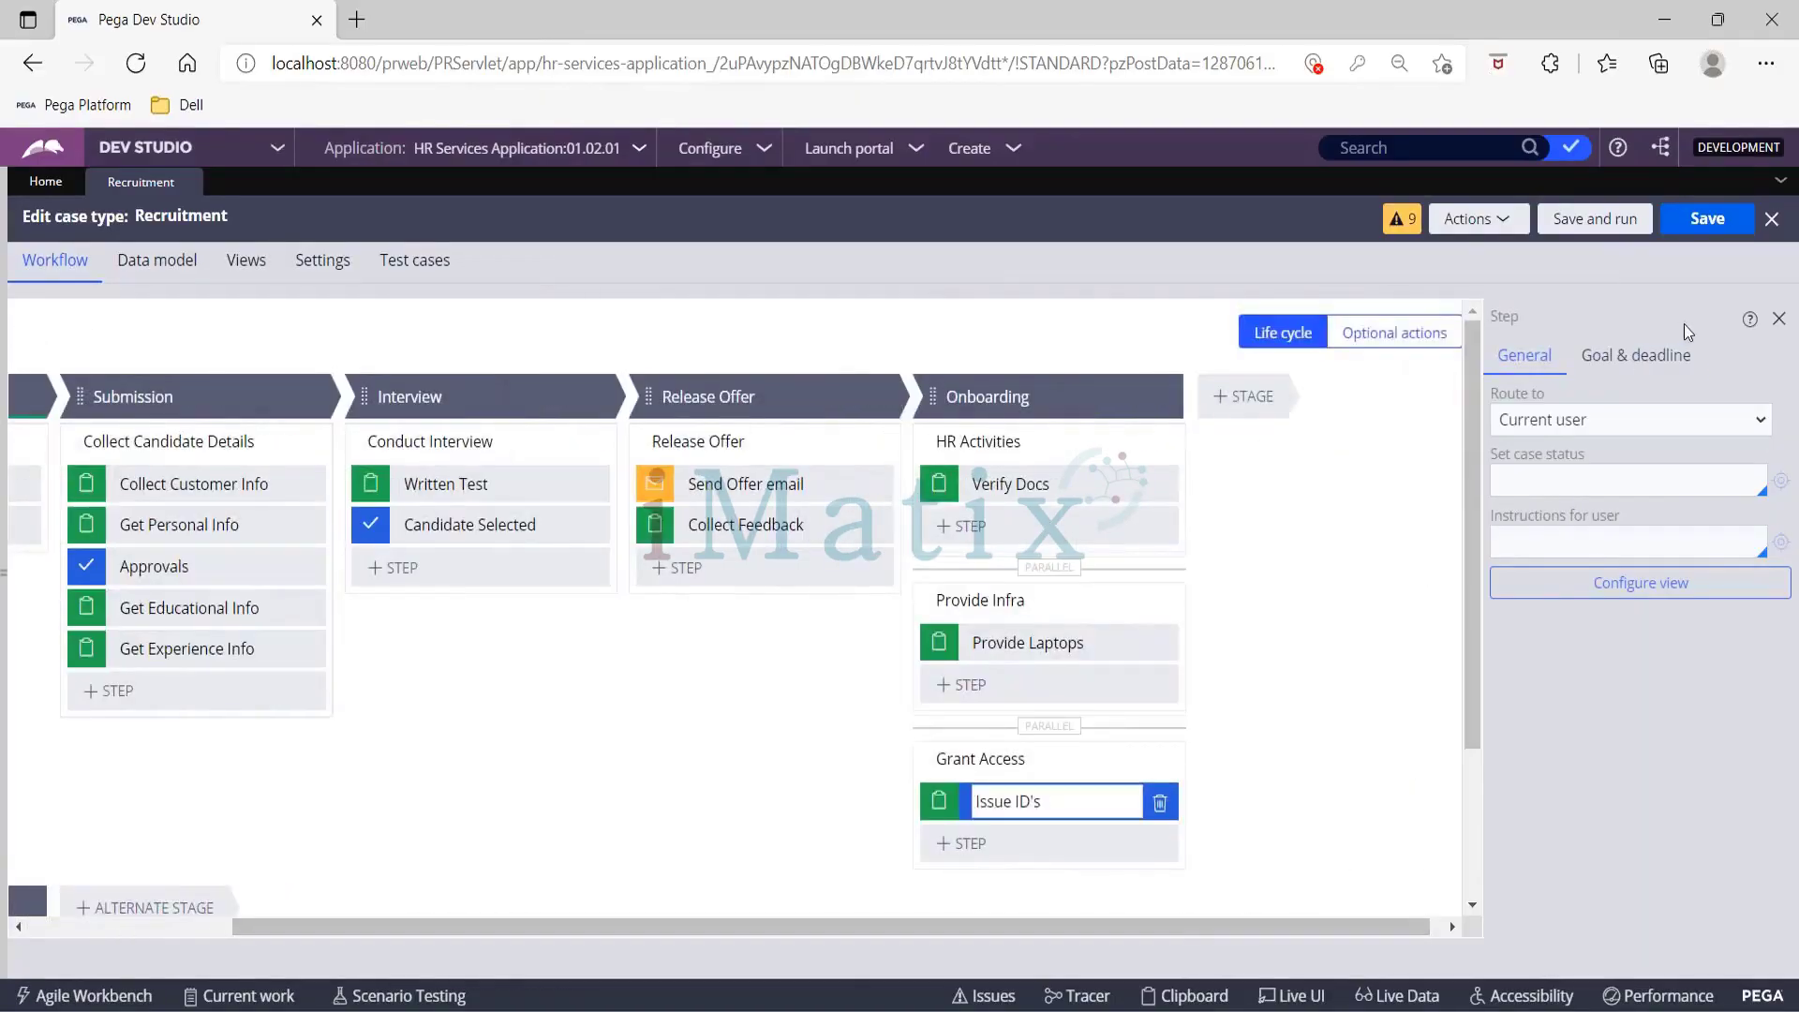
click(1246, 397)
text(Reslo)
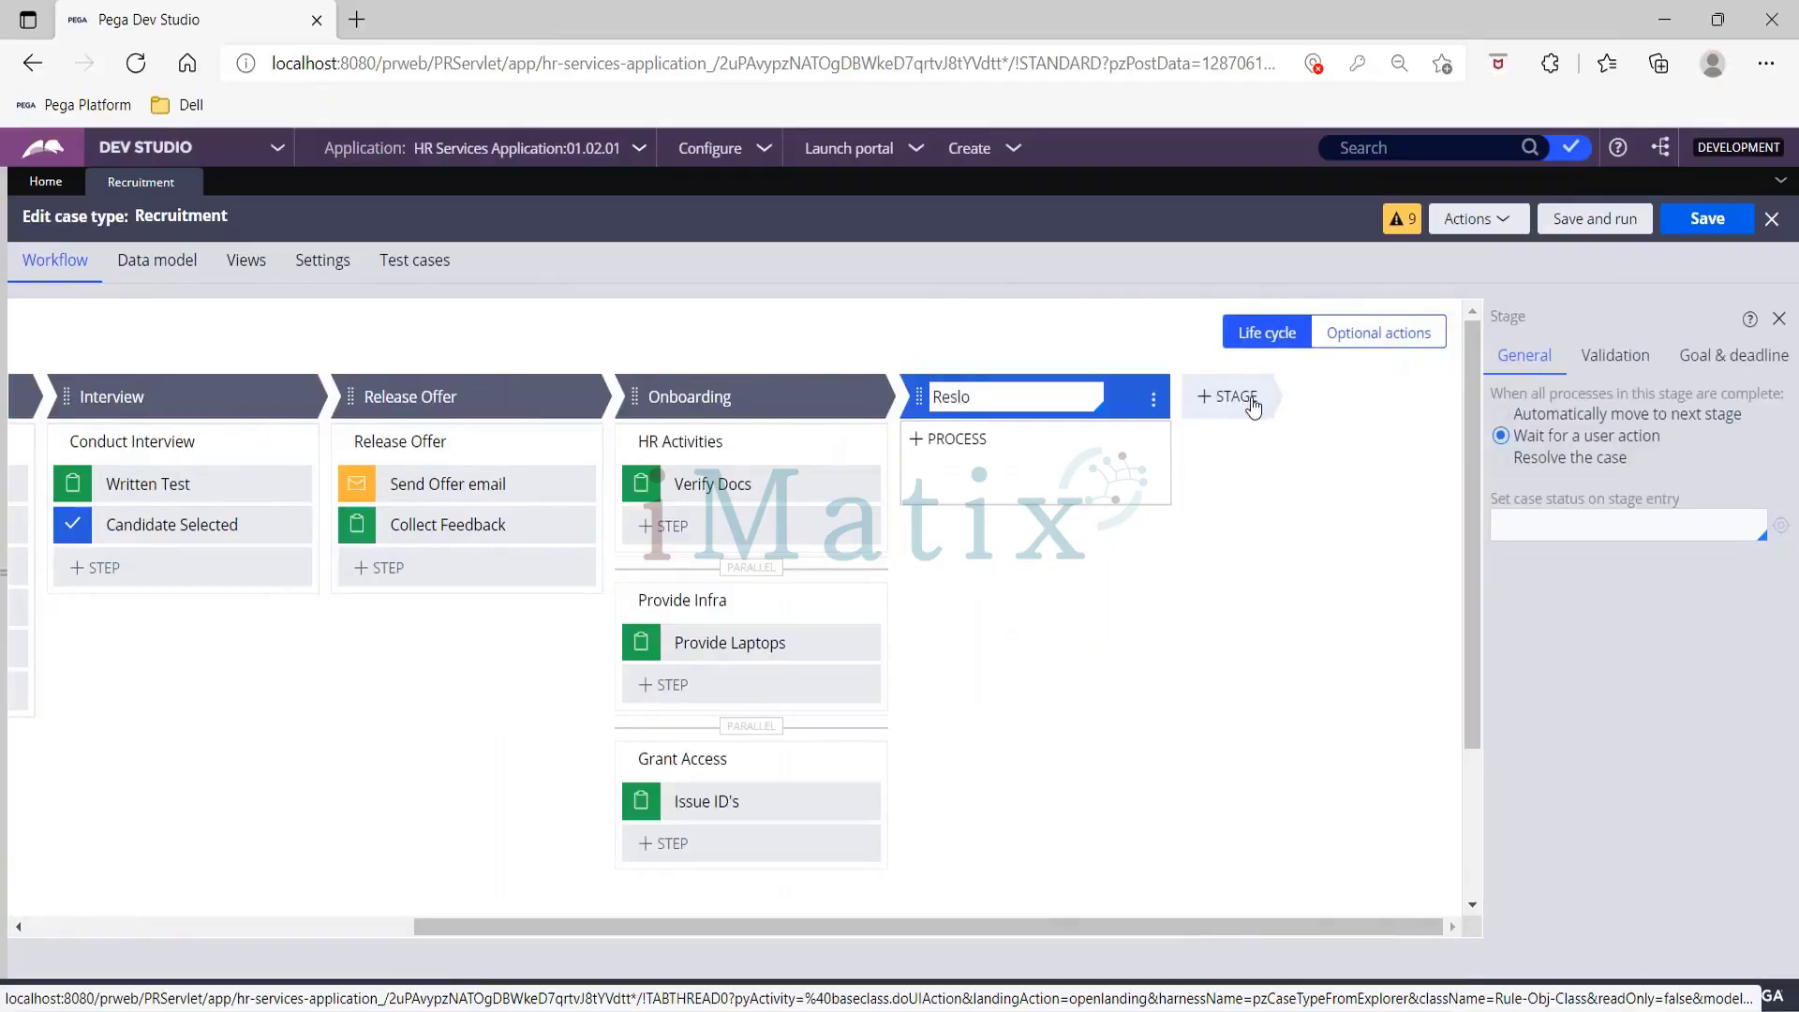
key(BackSpace)
key(BackSpace)
text(olution)
Step: Add a Collect information step named Resolution to the Resolution stage
click(1025, 489)
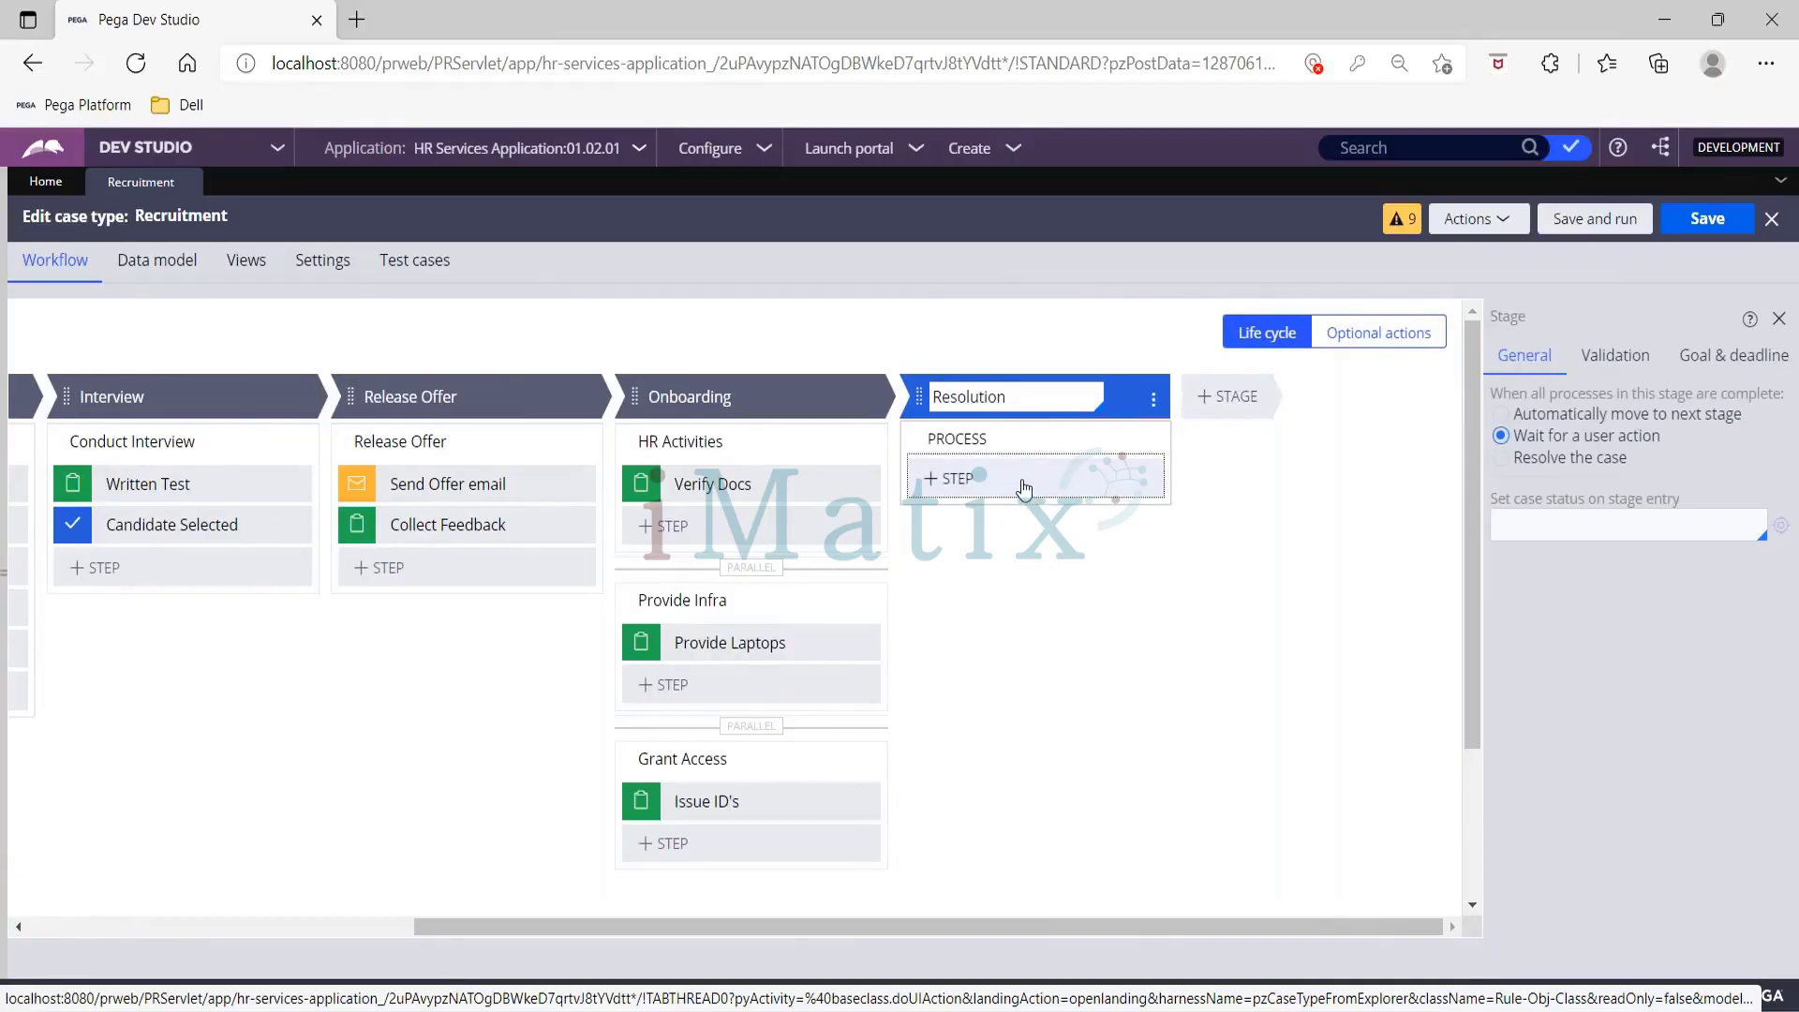
click(1024, 488)
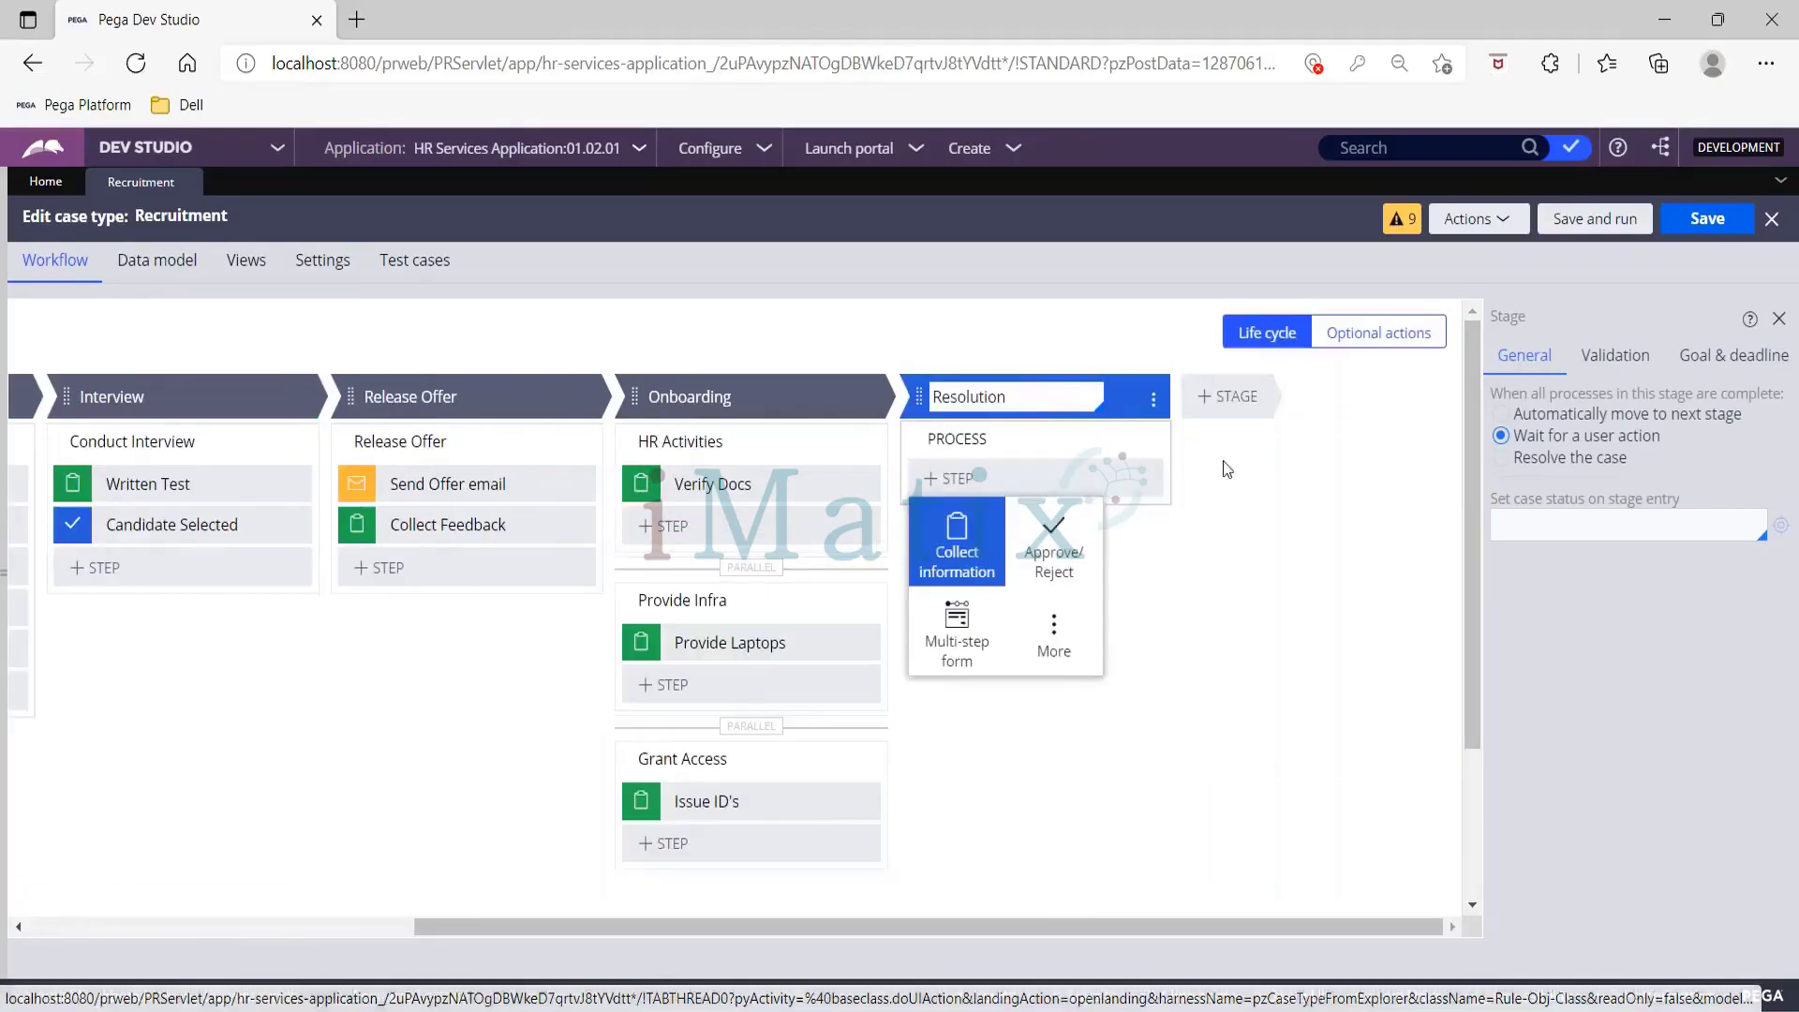
click(954, 562)
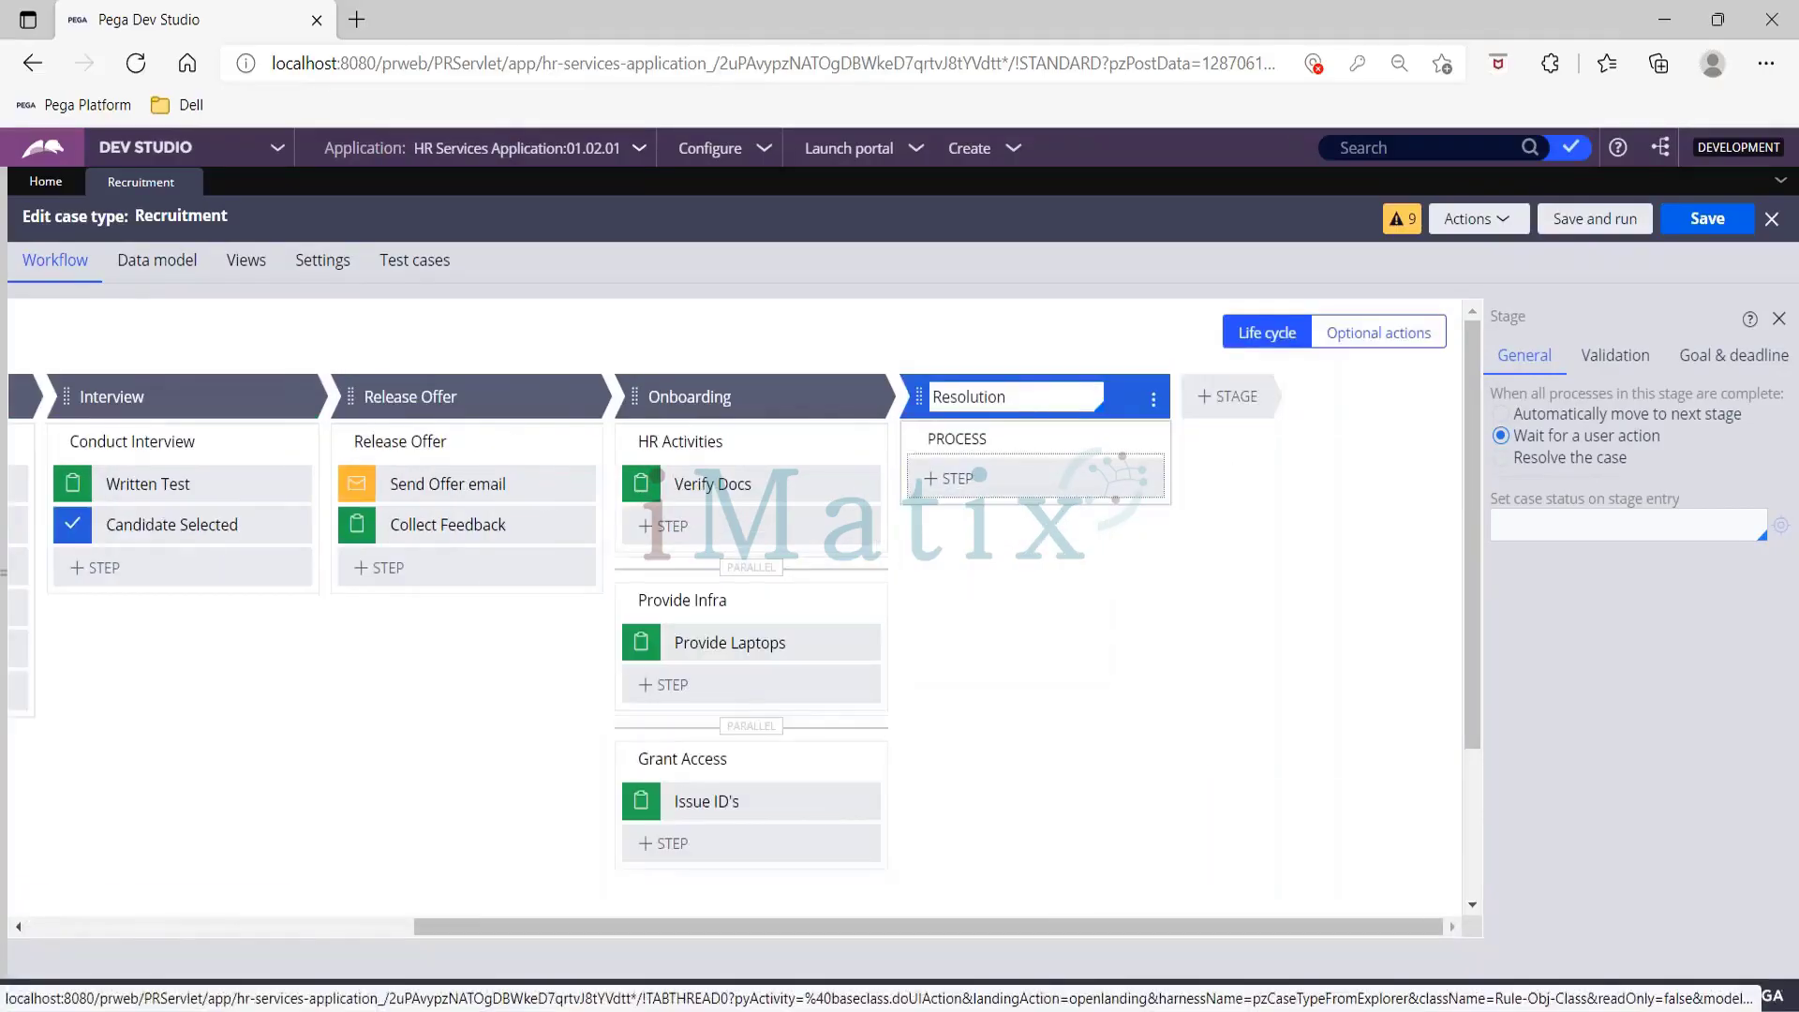
click(1017, 464)
text(Resolution)
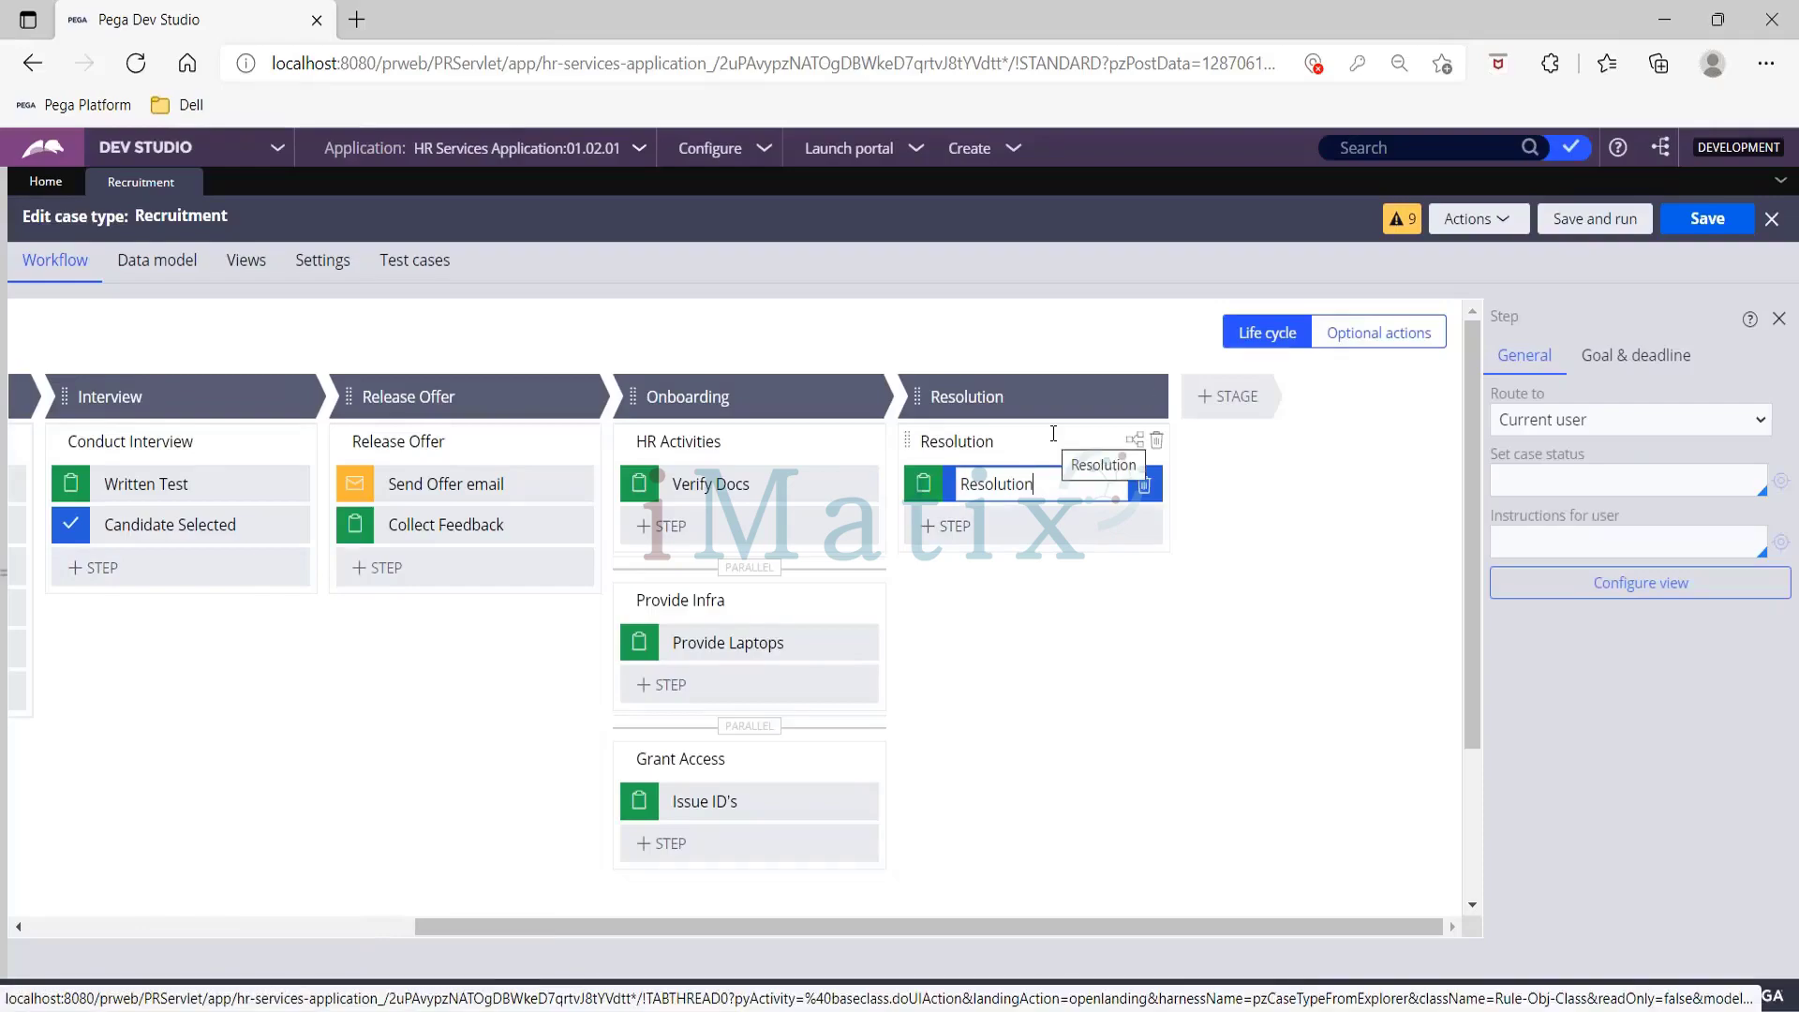
click(1115, 690)
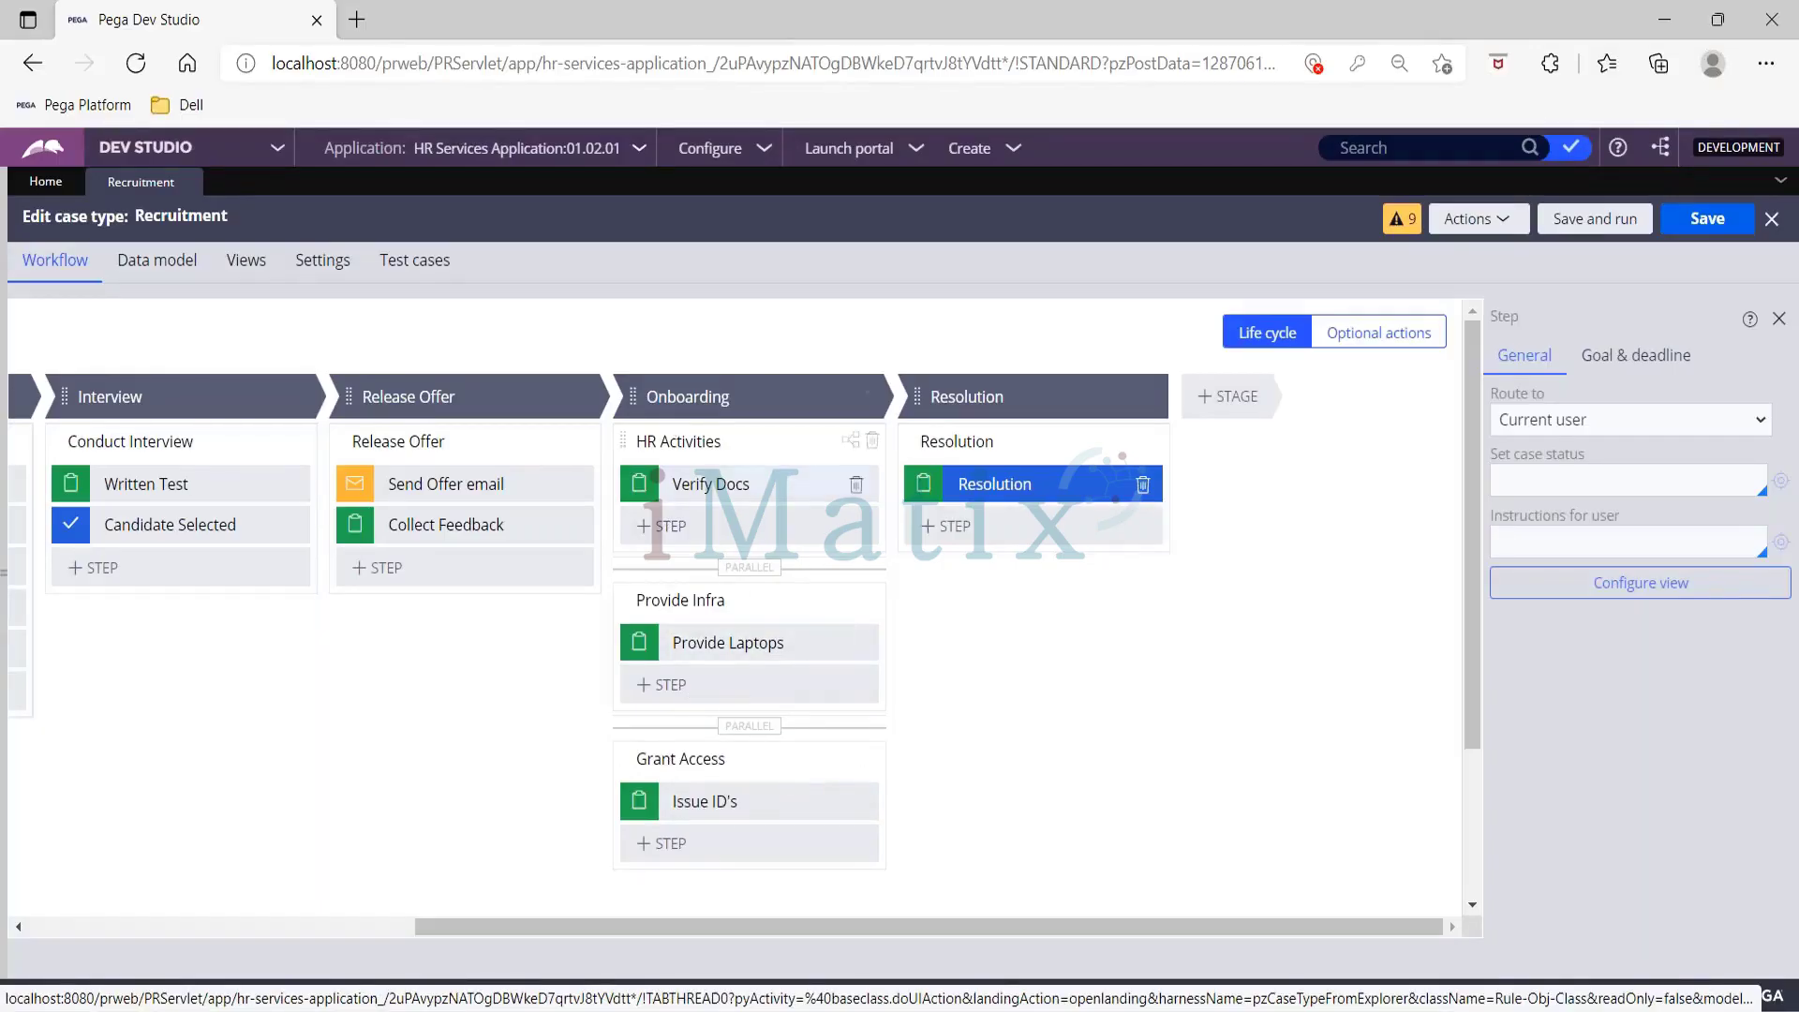
Step: Save the Recruitment case type and run it to start a new case
click(1724, 223)
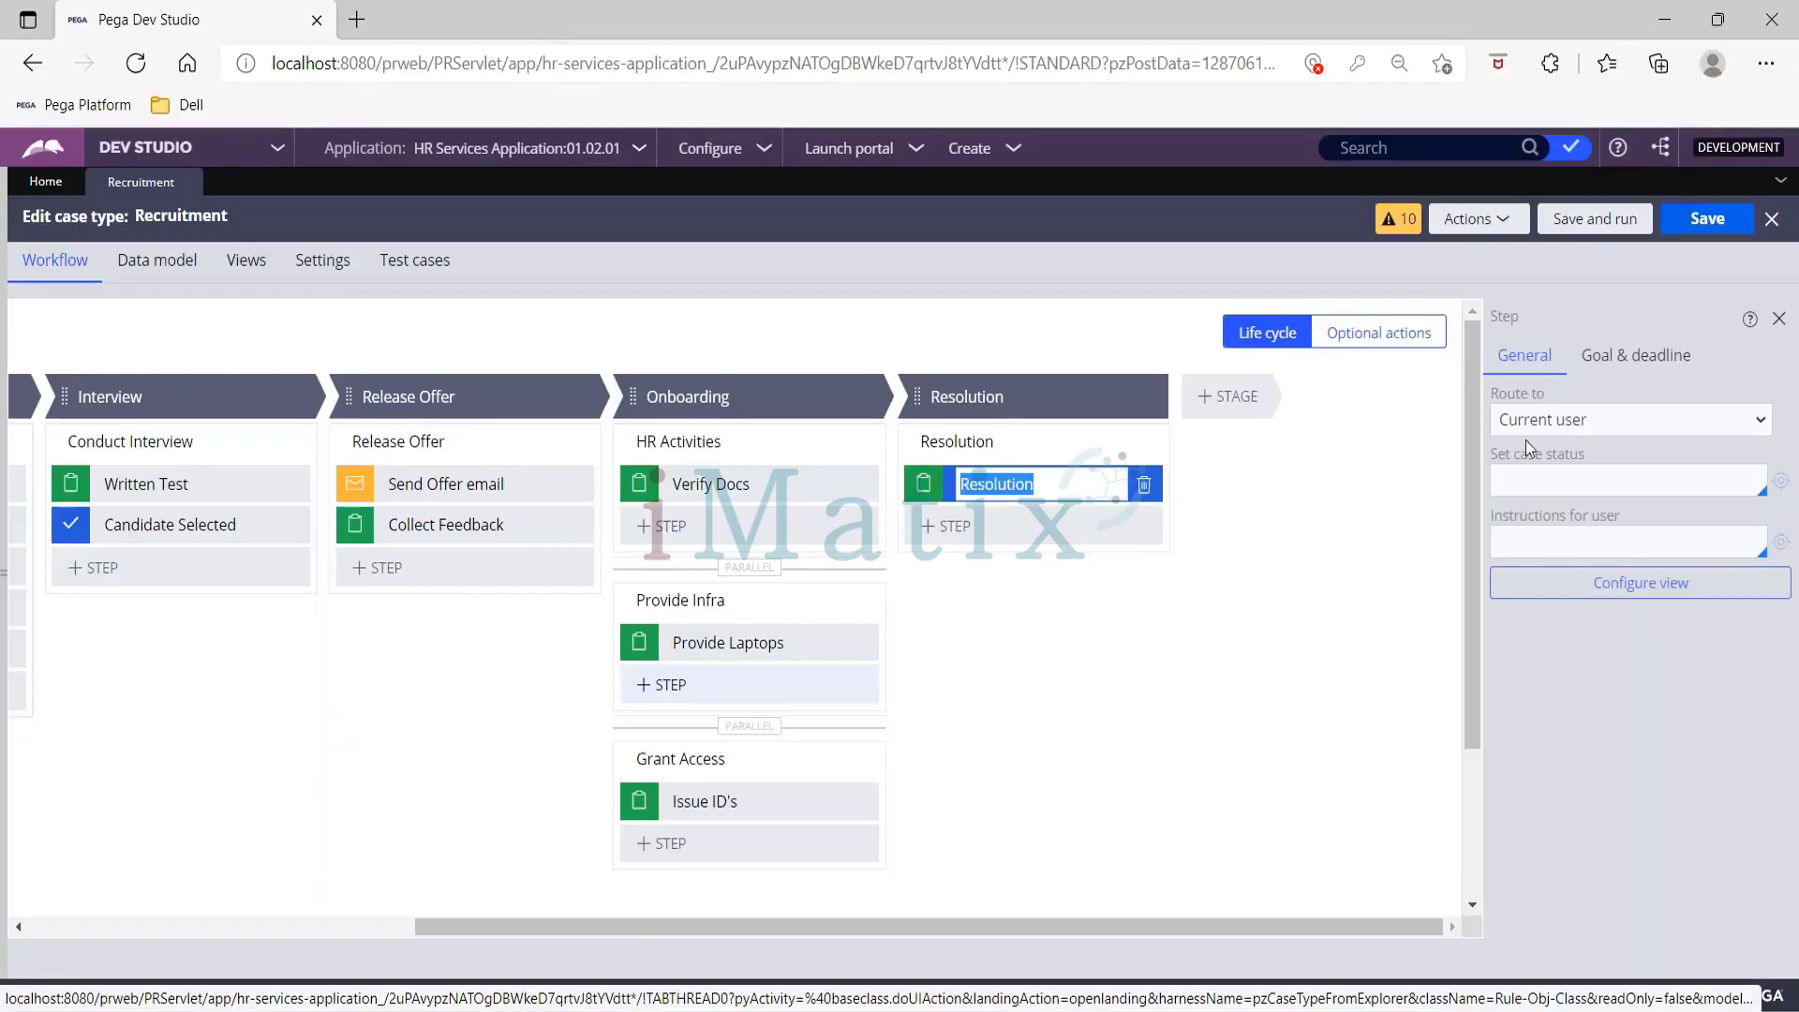
click(1607, 231)
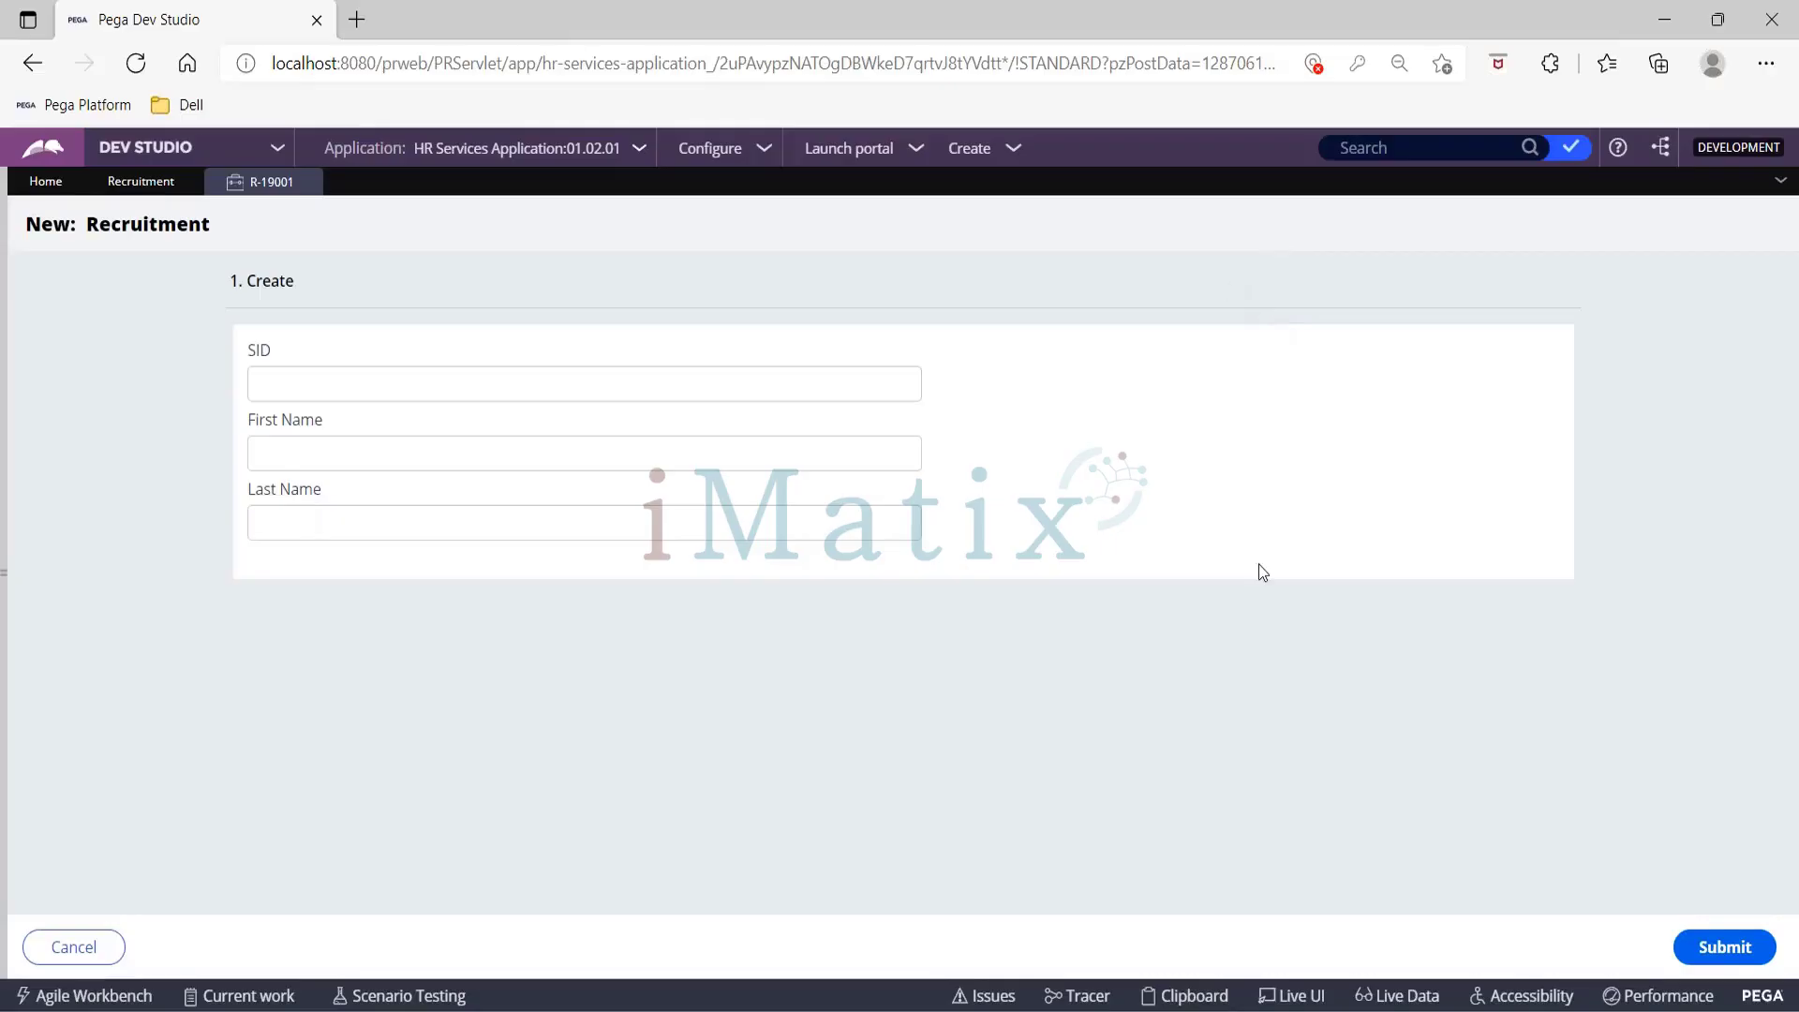
Step: Submit the blank Create form and change the case's stage to Release Offer
click(1720, 946)
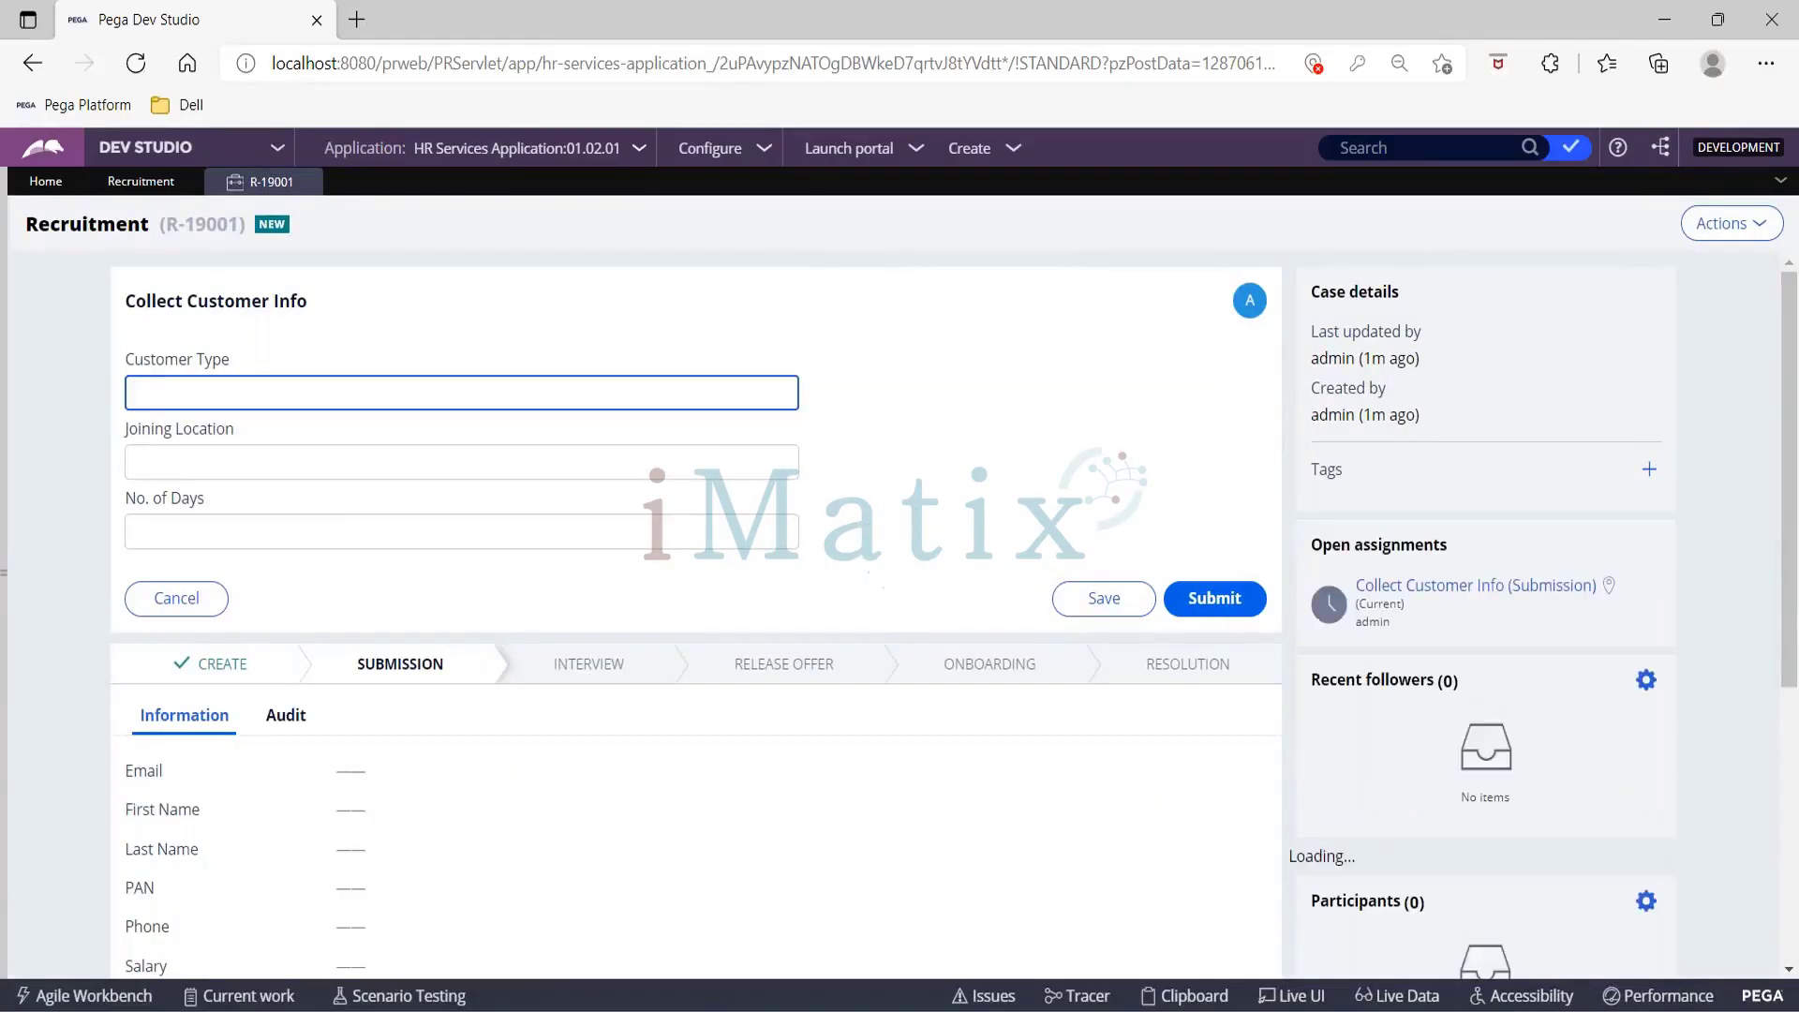
click(1760, 233)
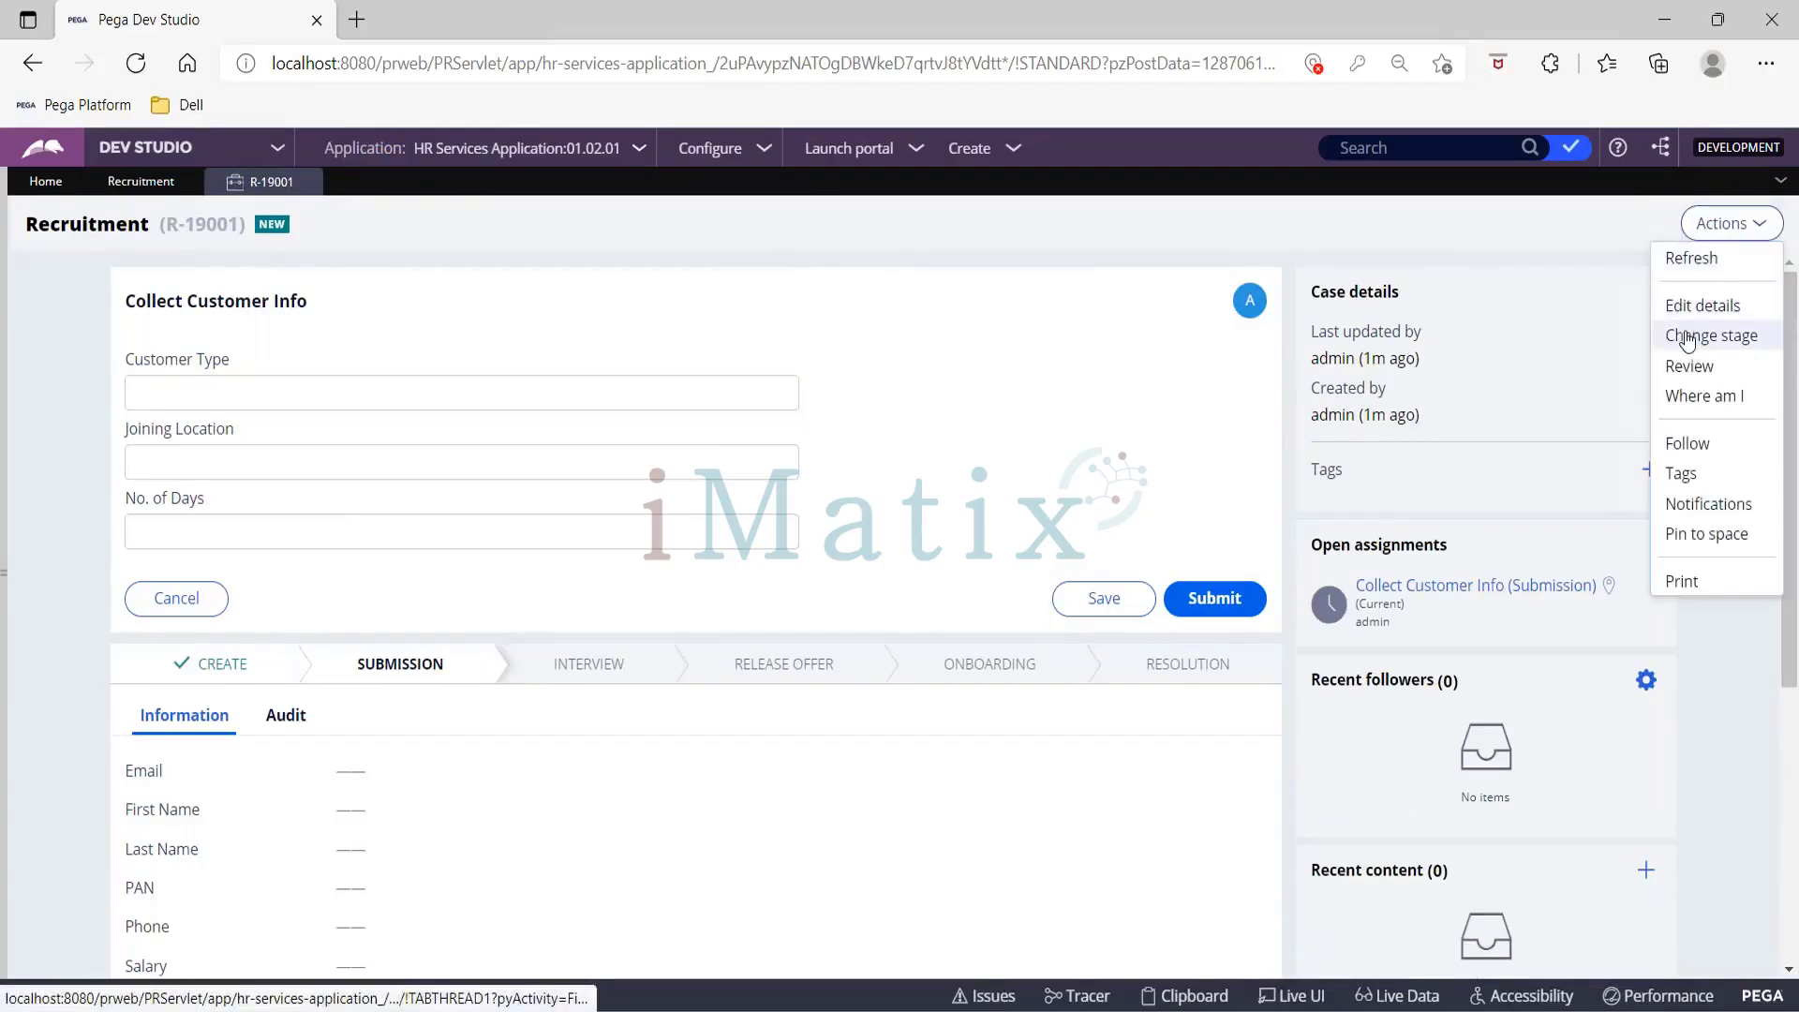
click(1685, 335)
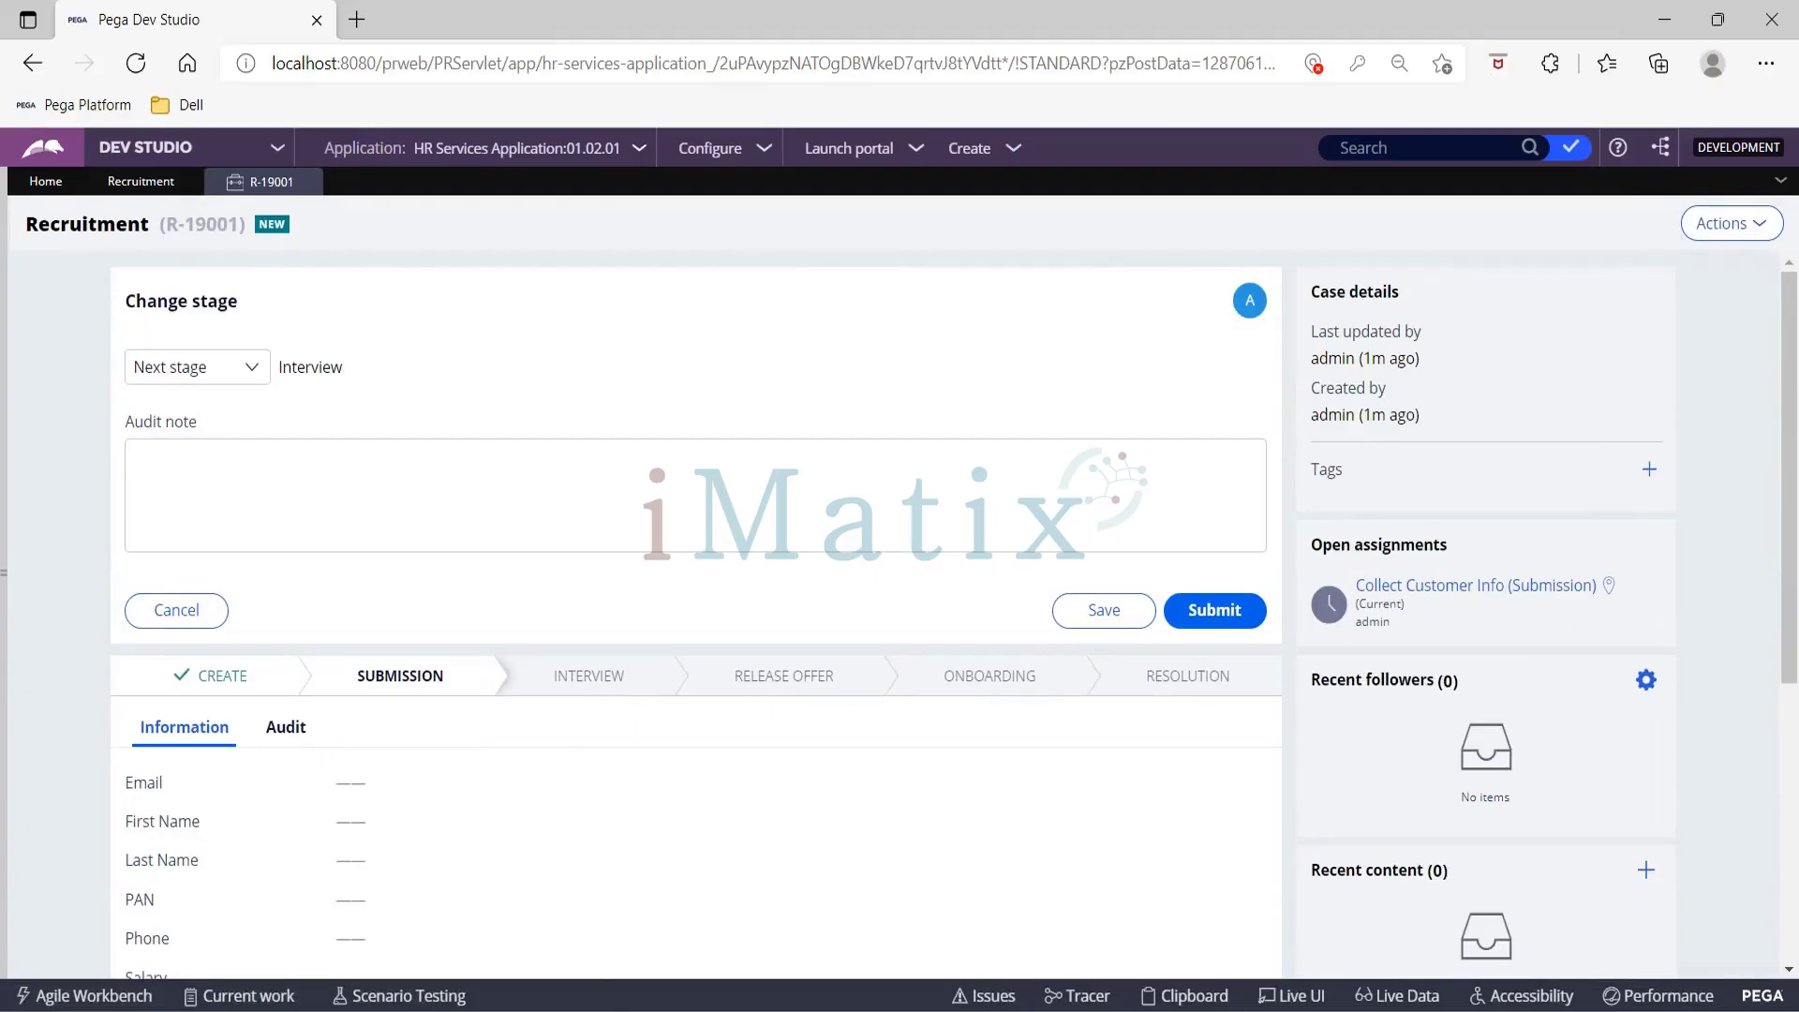
click(249, 367)
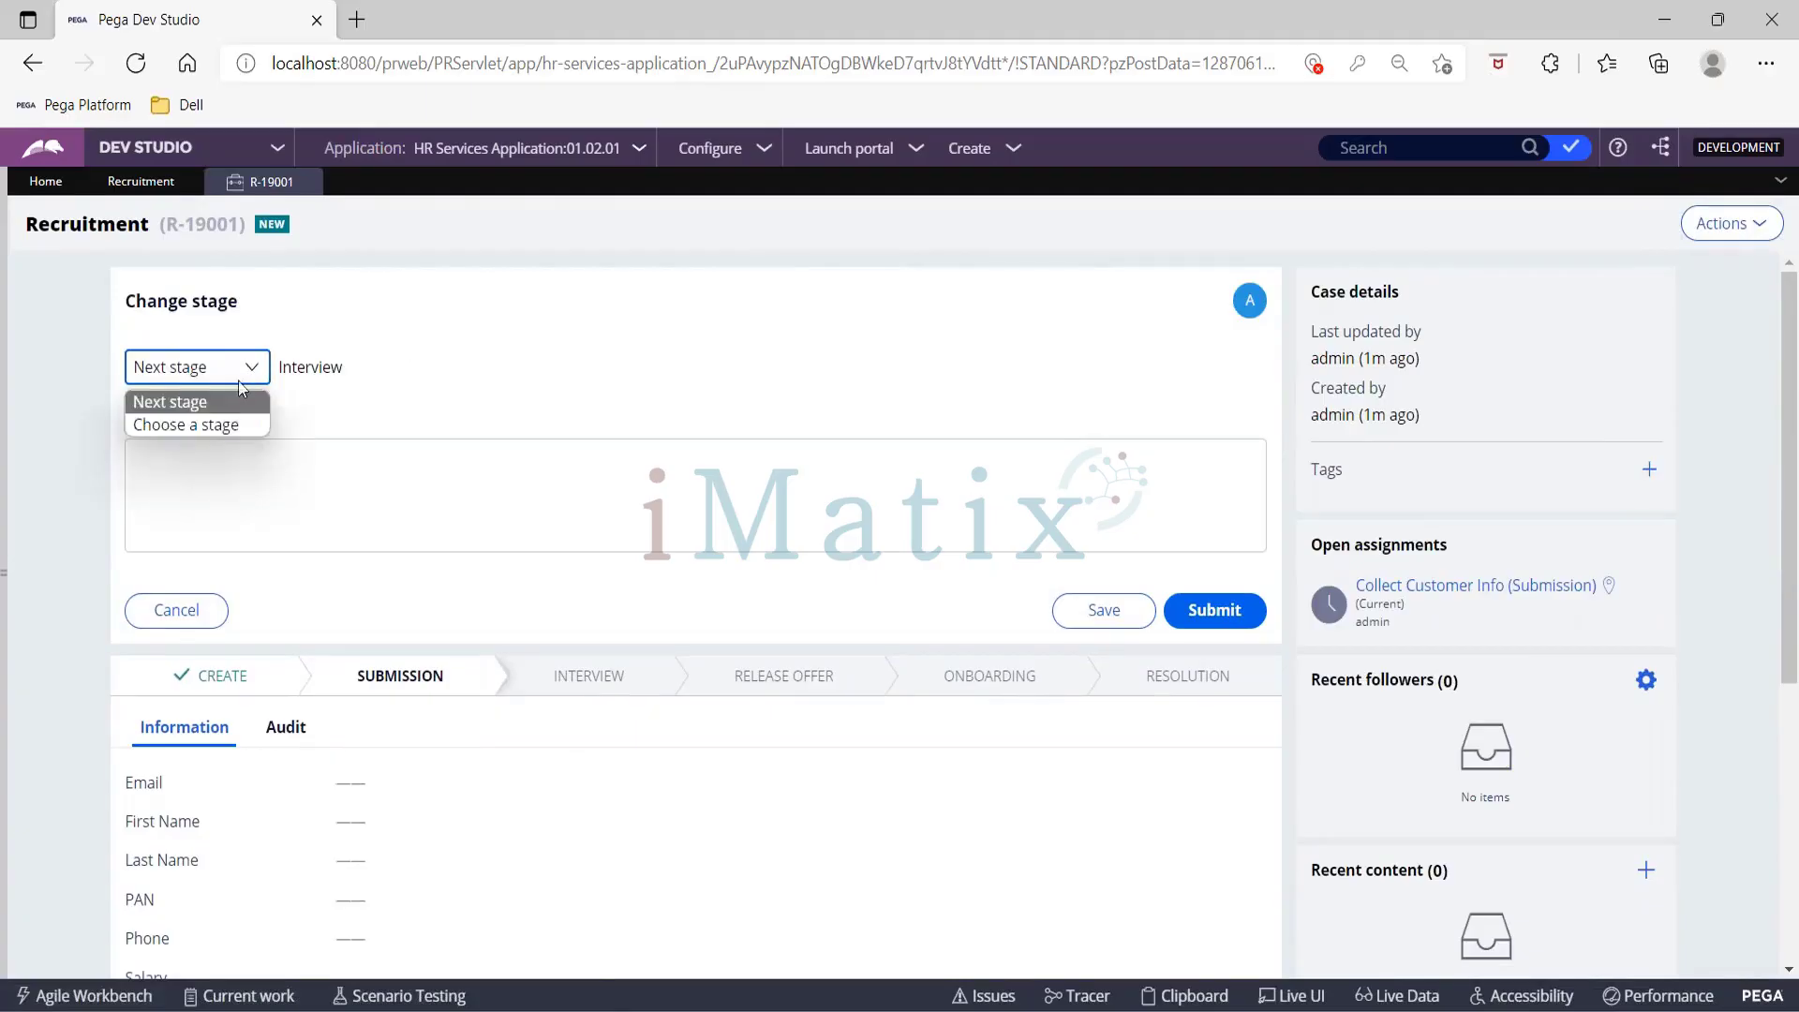
click(227, 425)
click(316, 379)
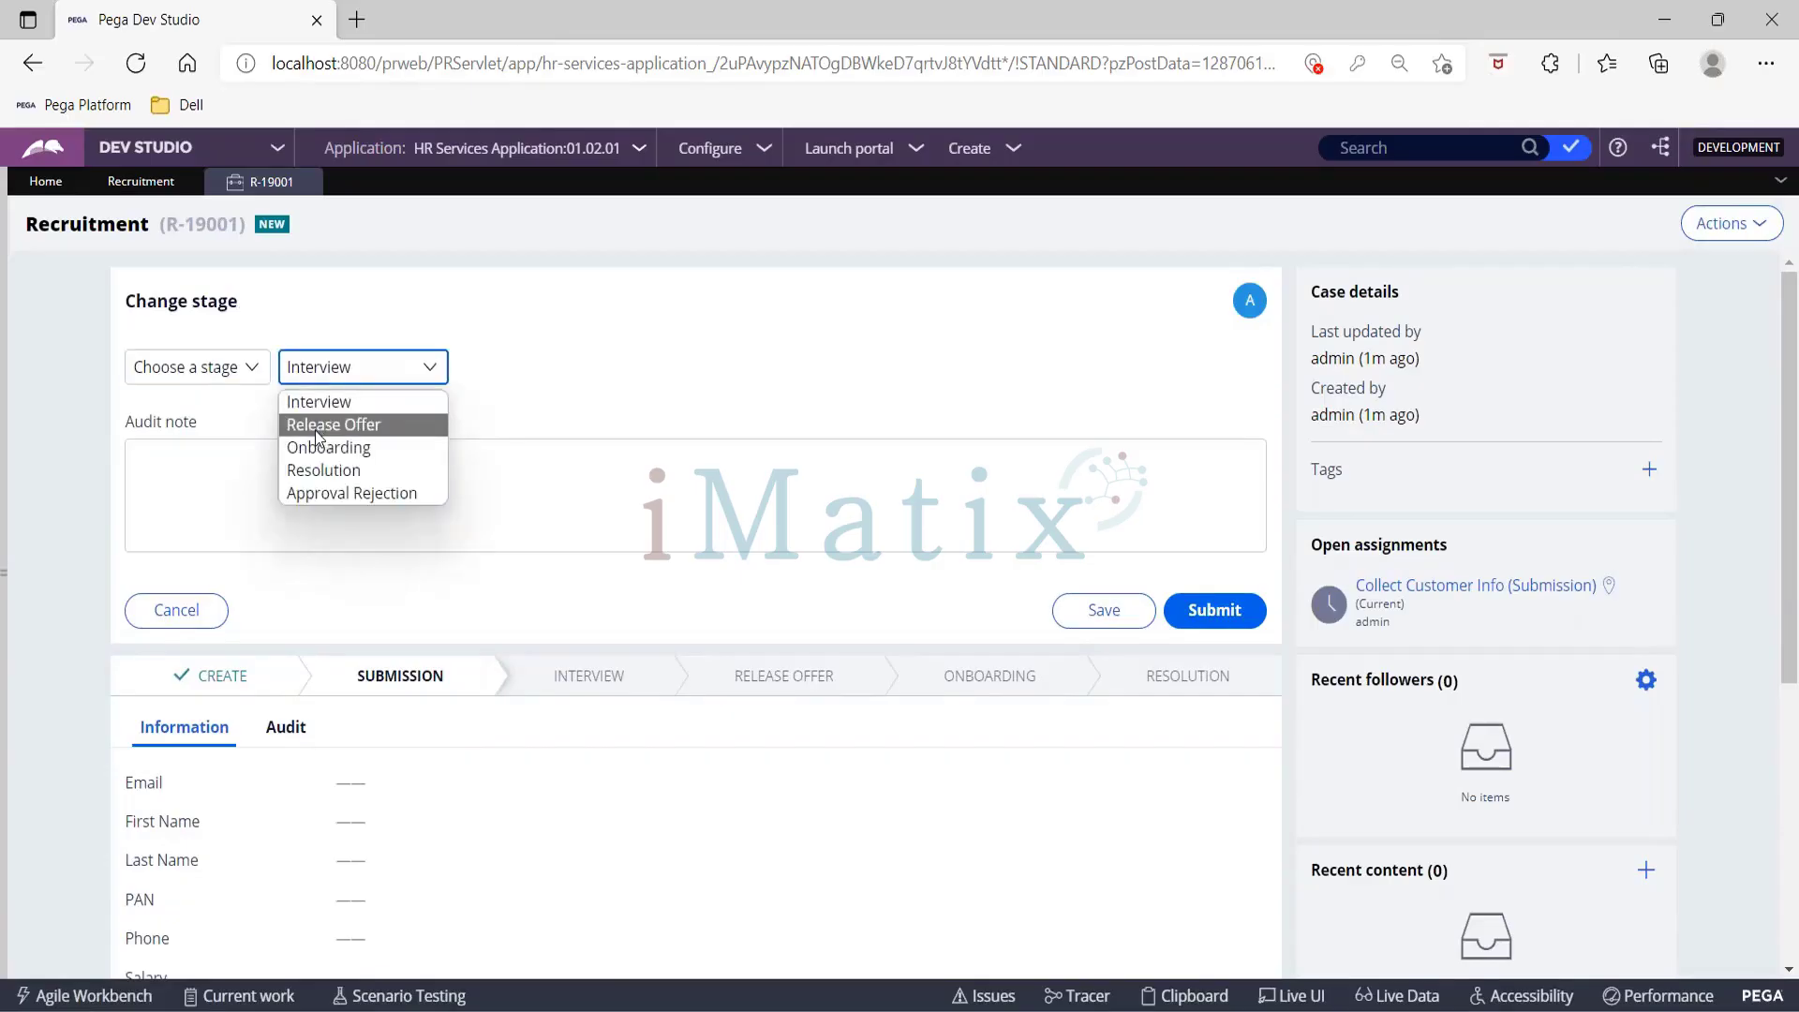
click(316, 427)
click(1213, 610)
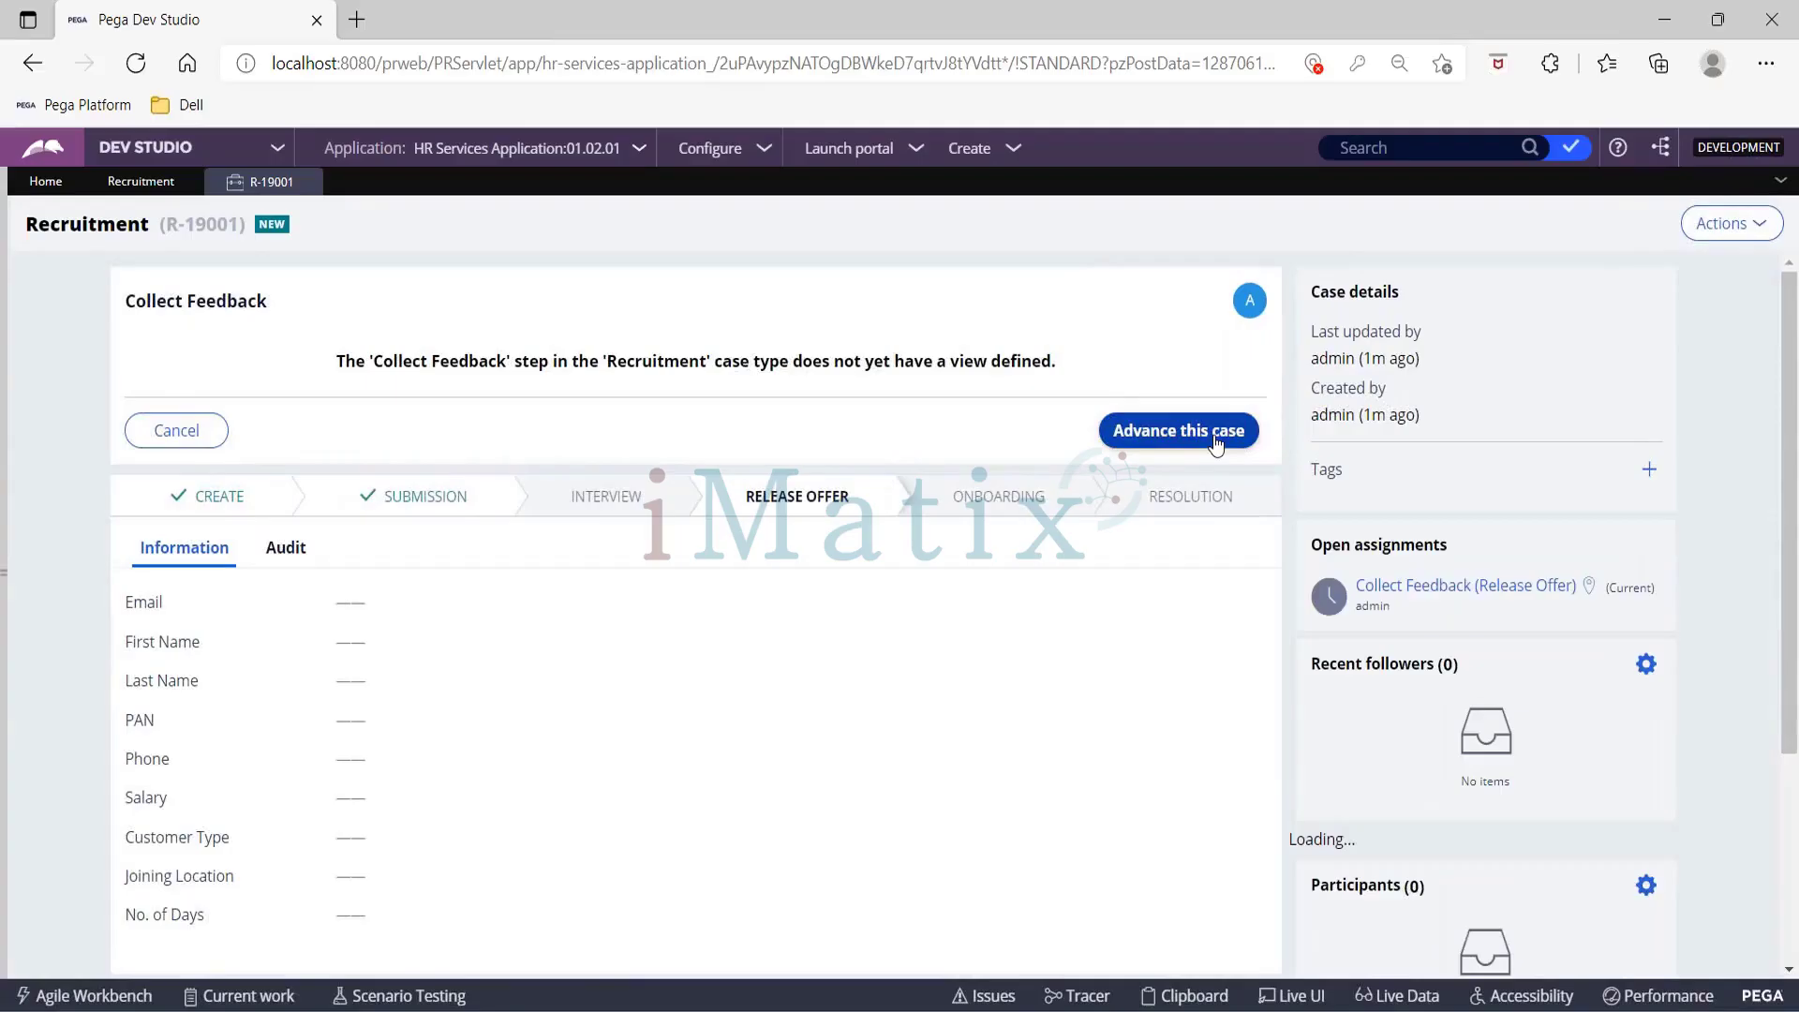
Step: Advance the case past Collect Feedback and complete the Issue ID's assignment in the Onboarding stage
click(1215, 441)
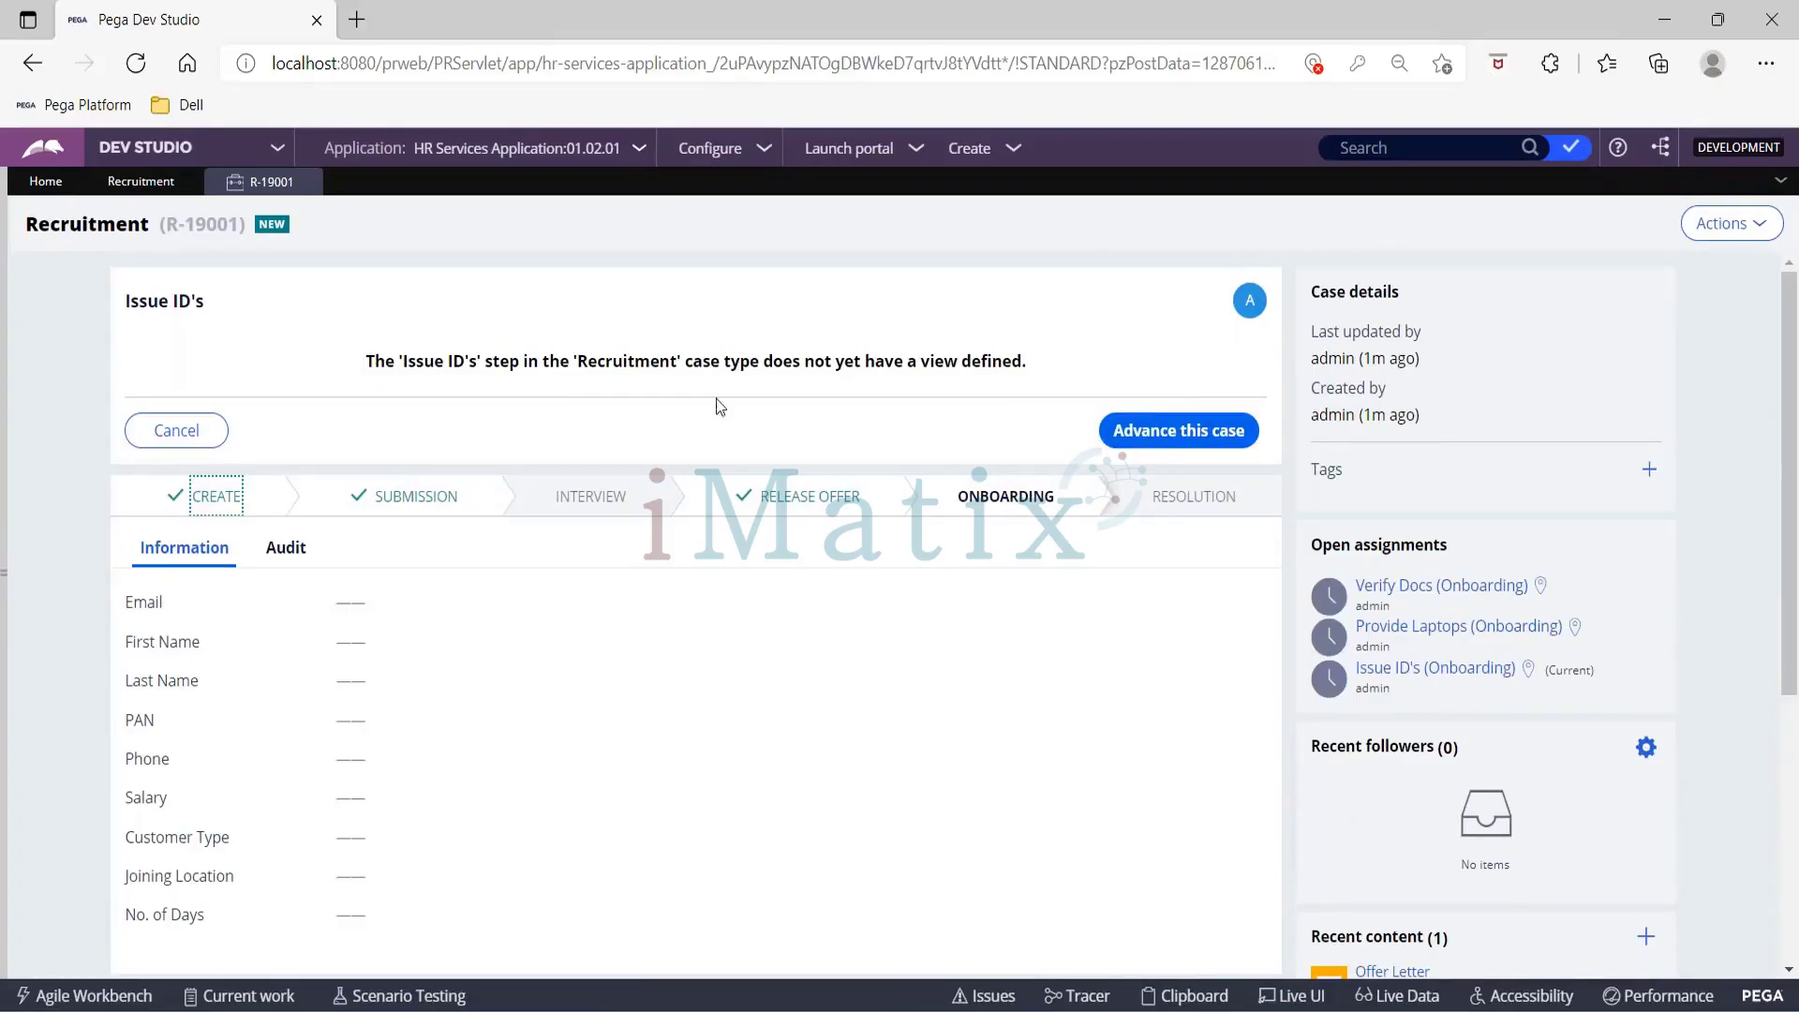
click(1424, 585)
click(1196, 436)
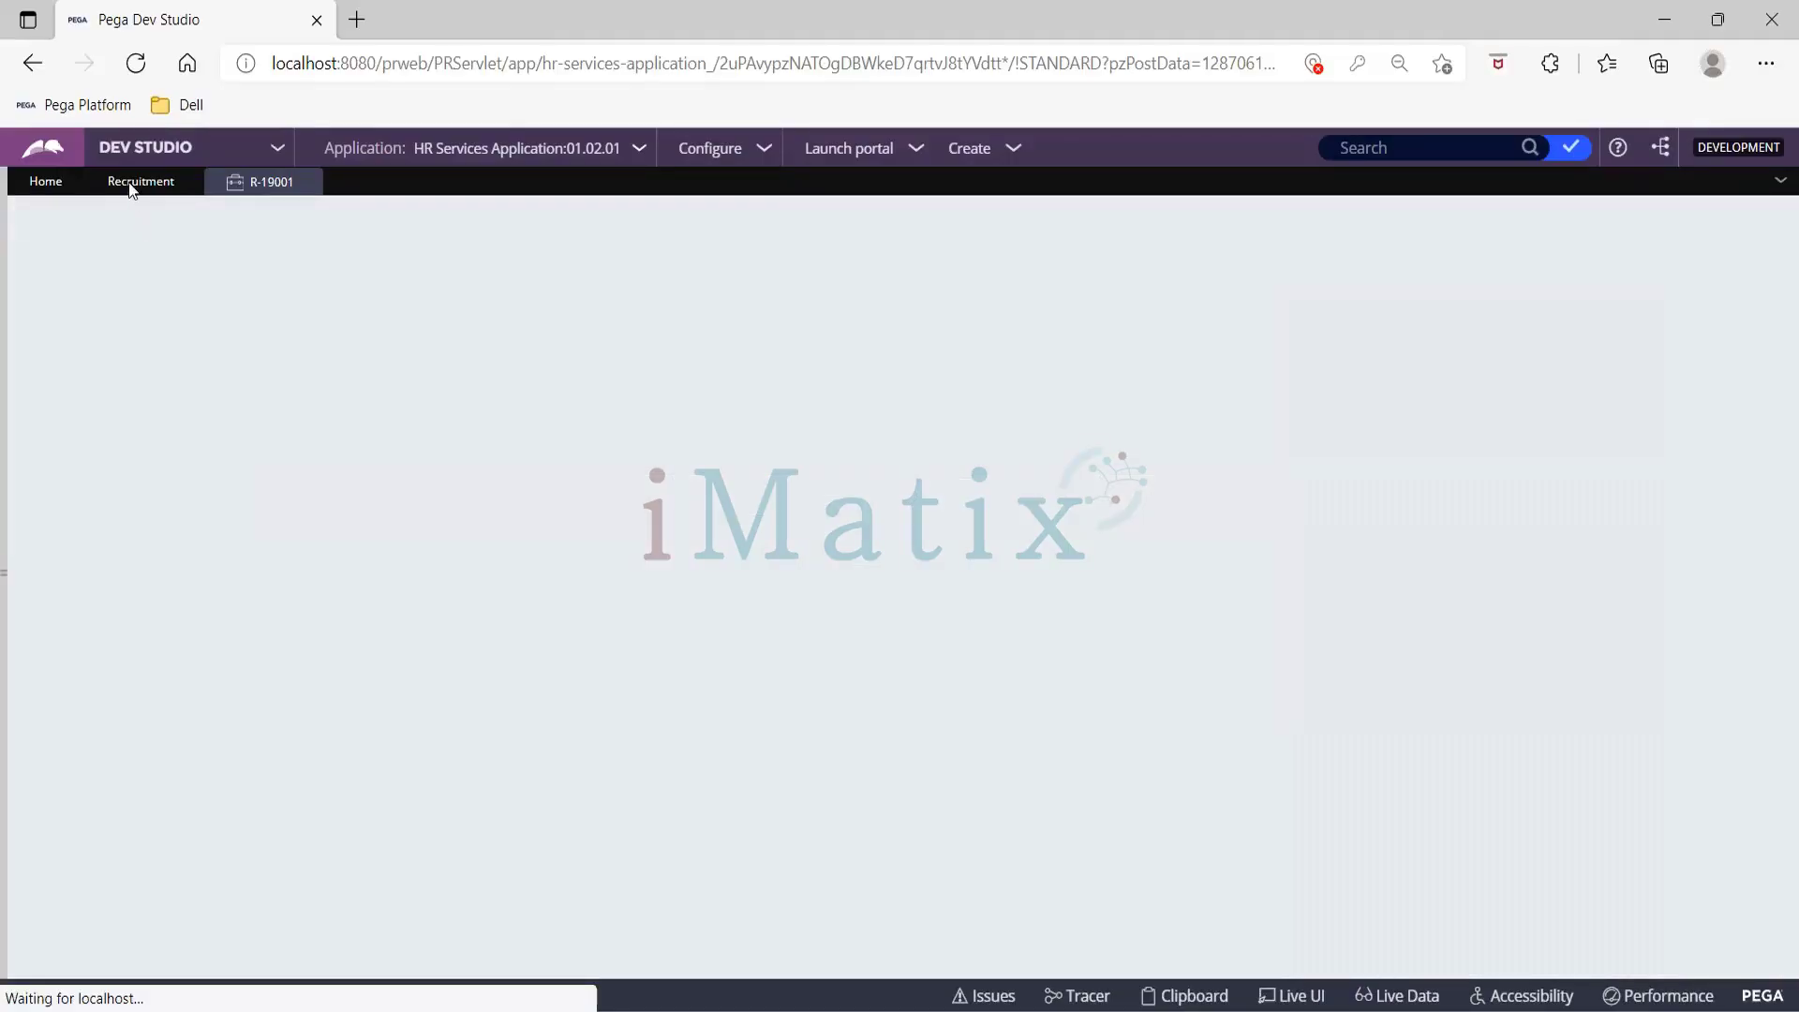
Step: Check the Grant Access process in the Recruitment life cycle, return to the running case and dismiss the security pop-up
click(141, 181)
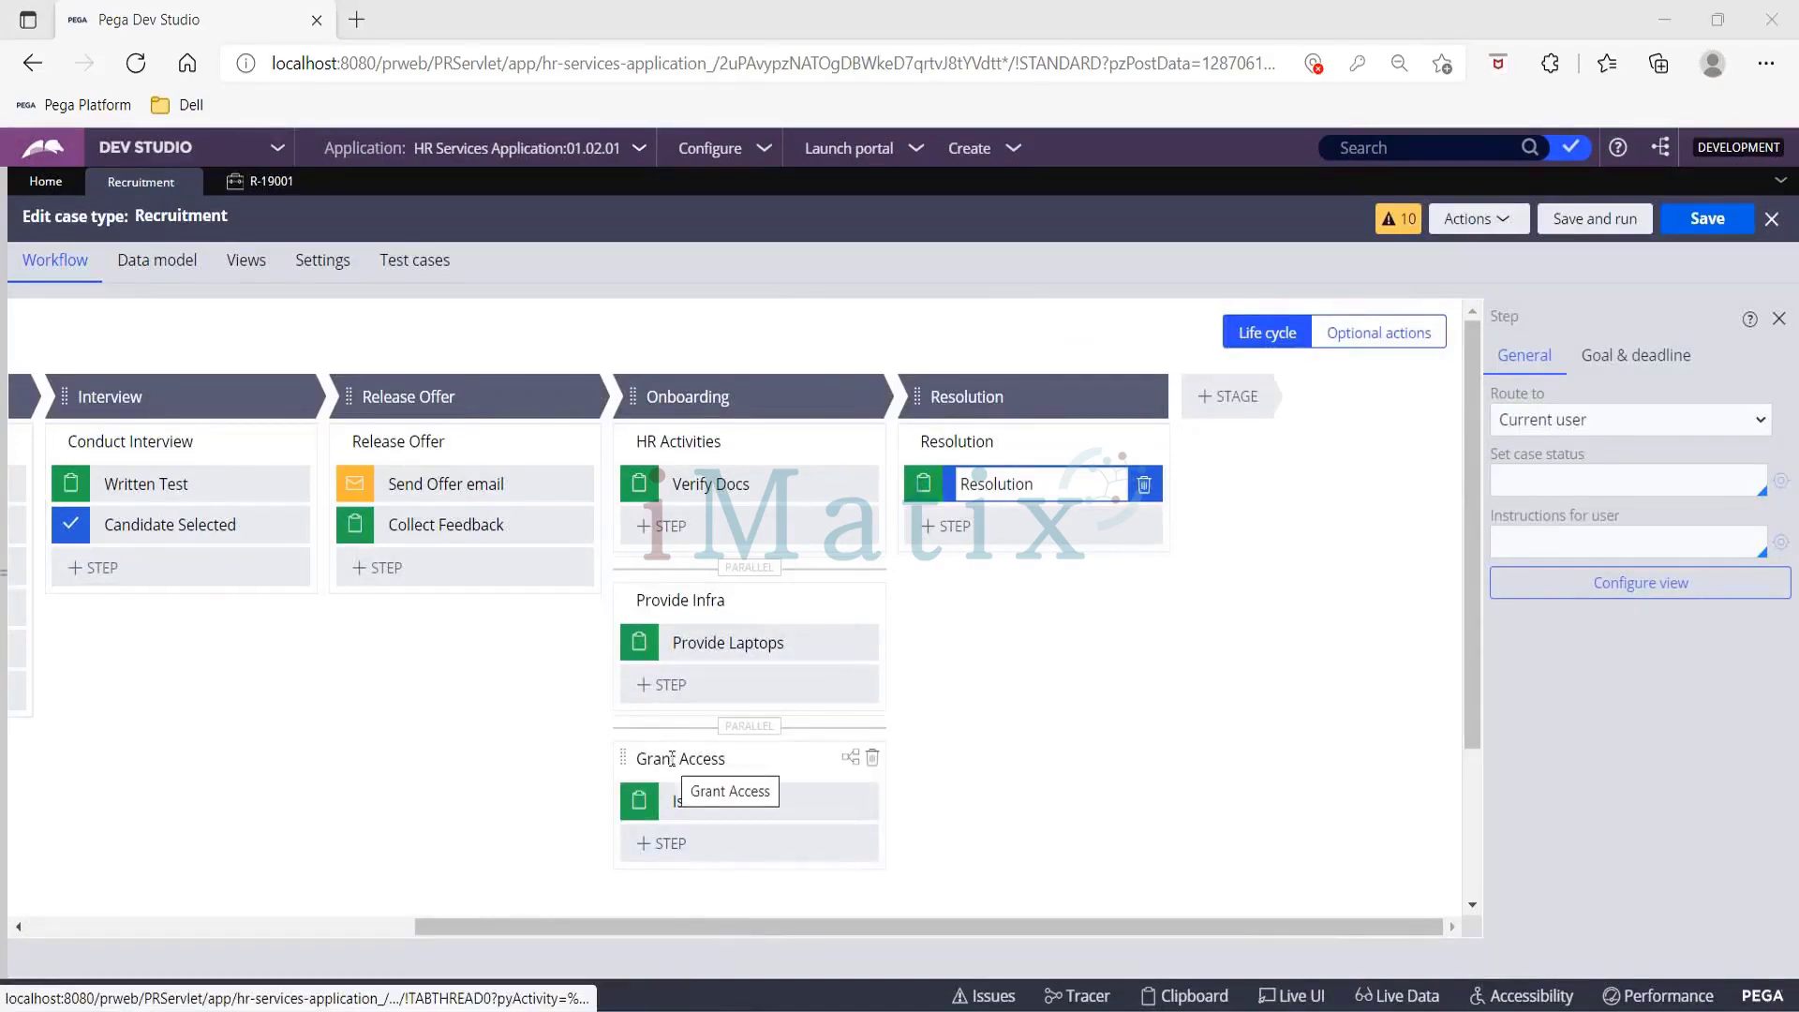
click(263, 185)
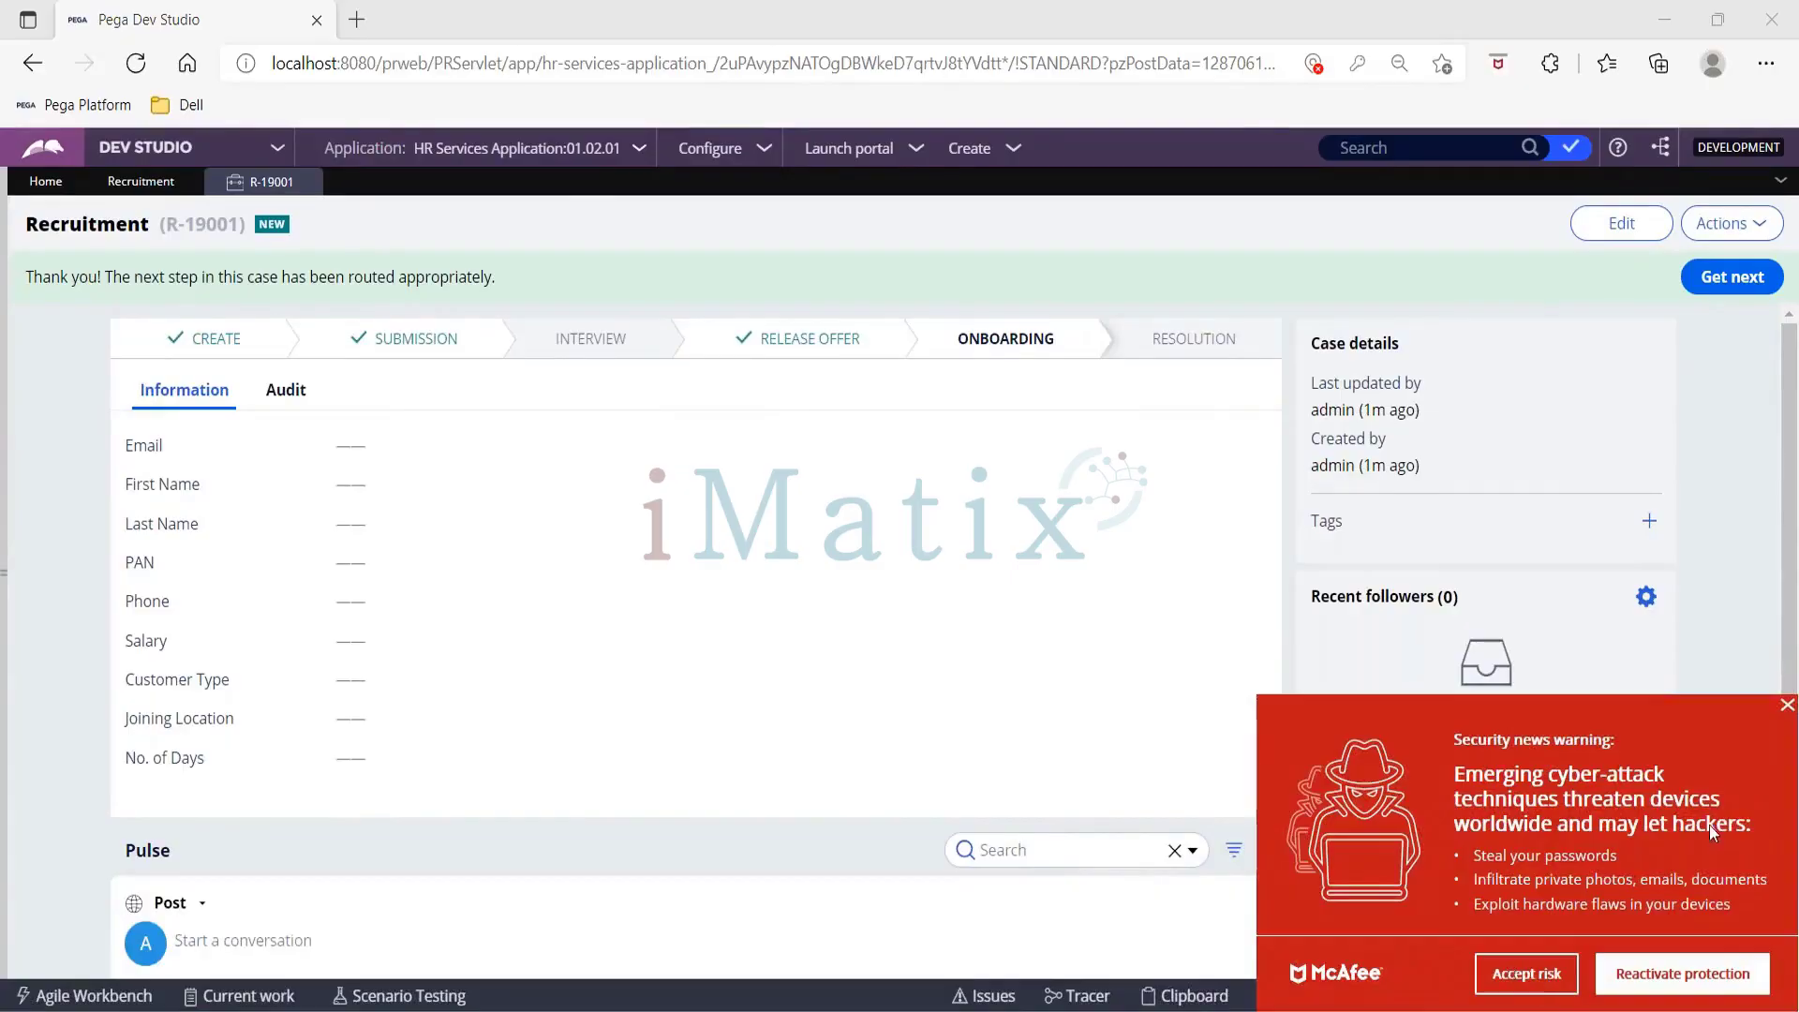
click(1787, 706)
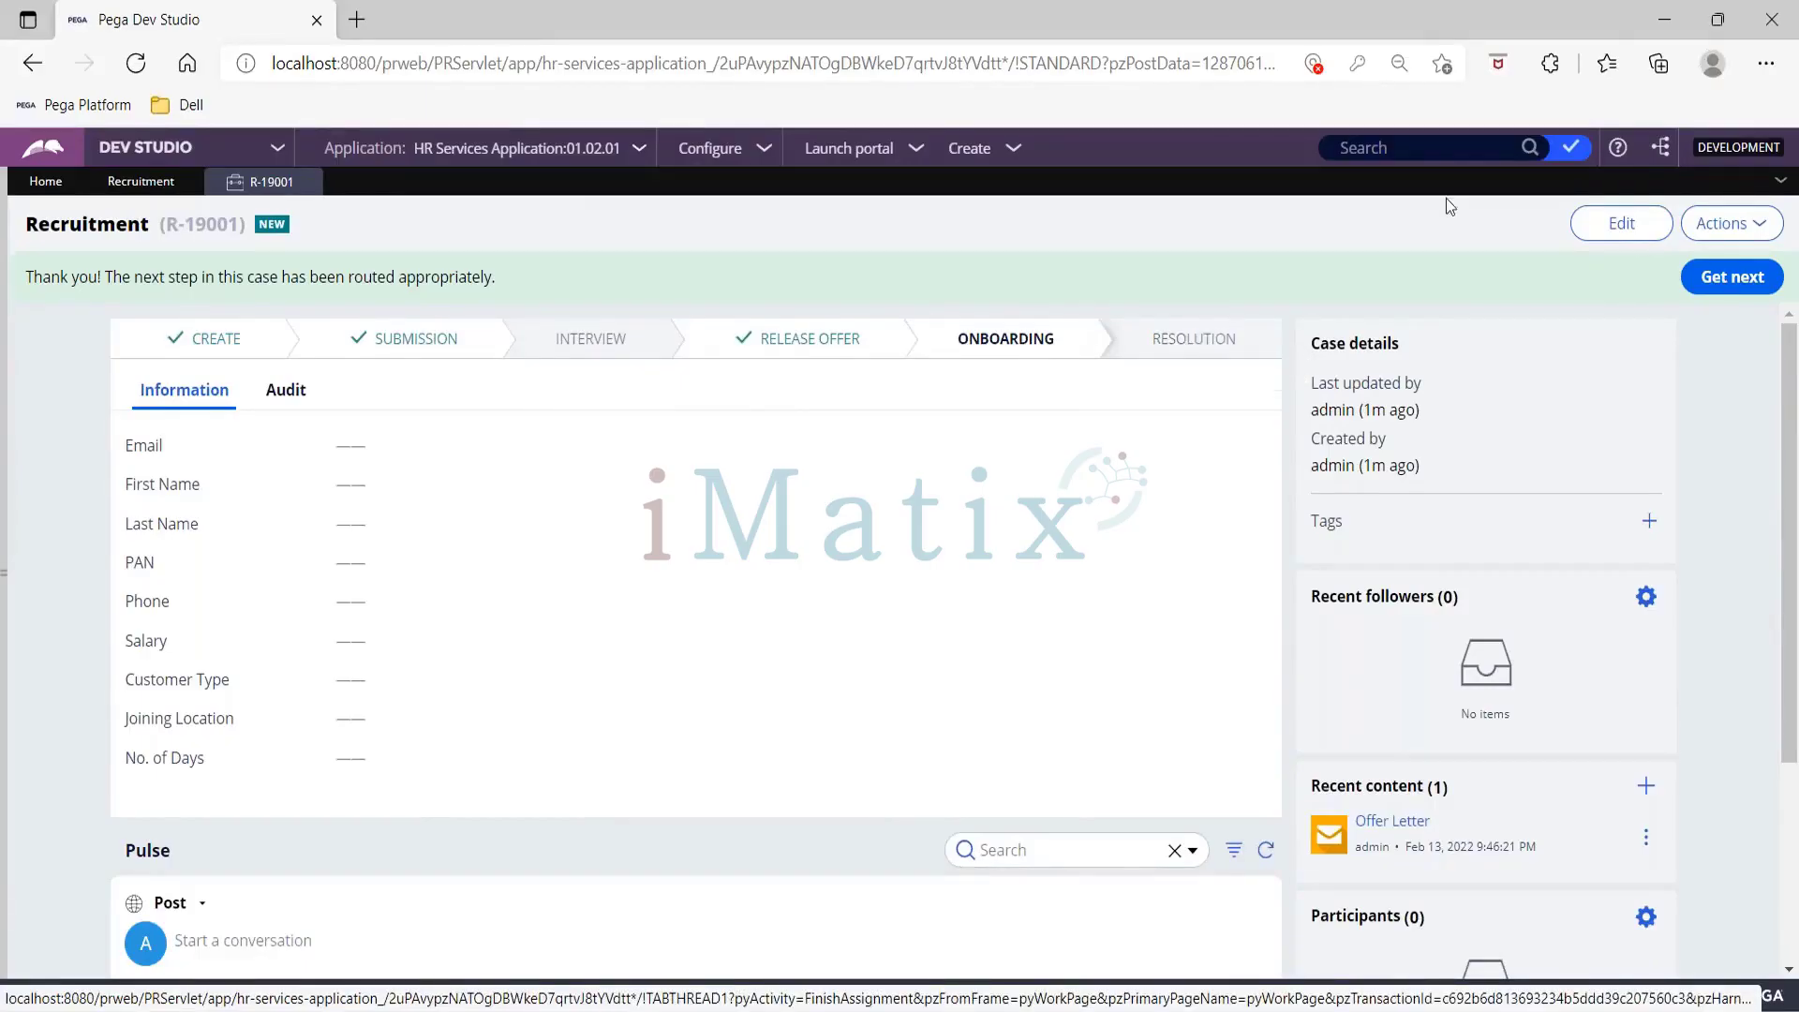
Step: Review the case's remaining Onboarding assignments and open Verify Docs
click(1709, 228)
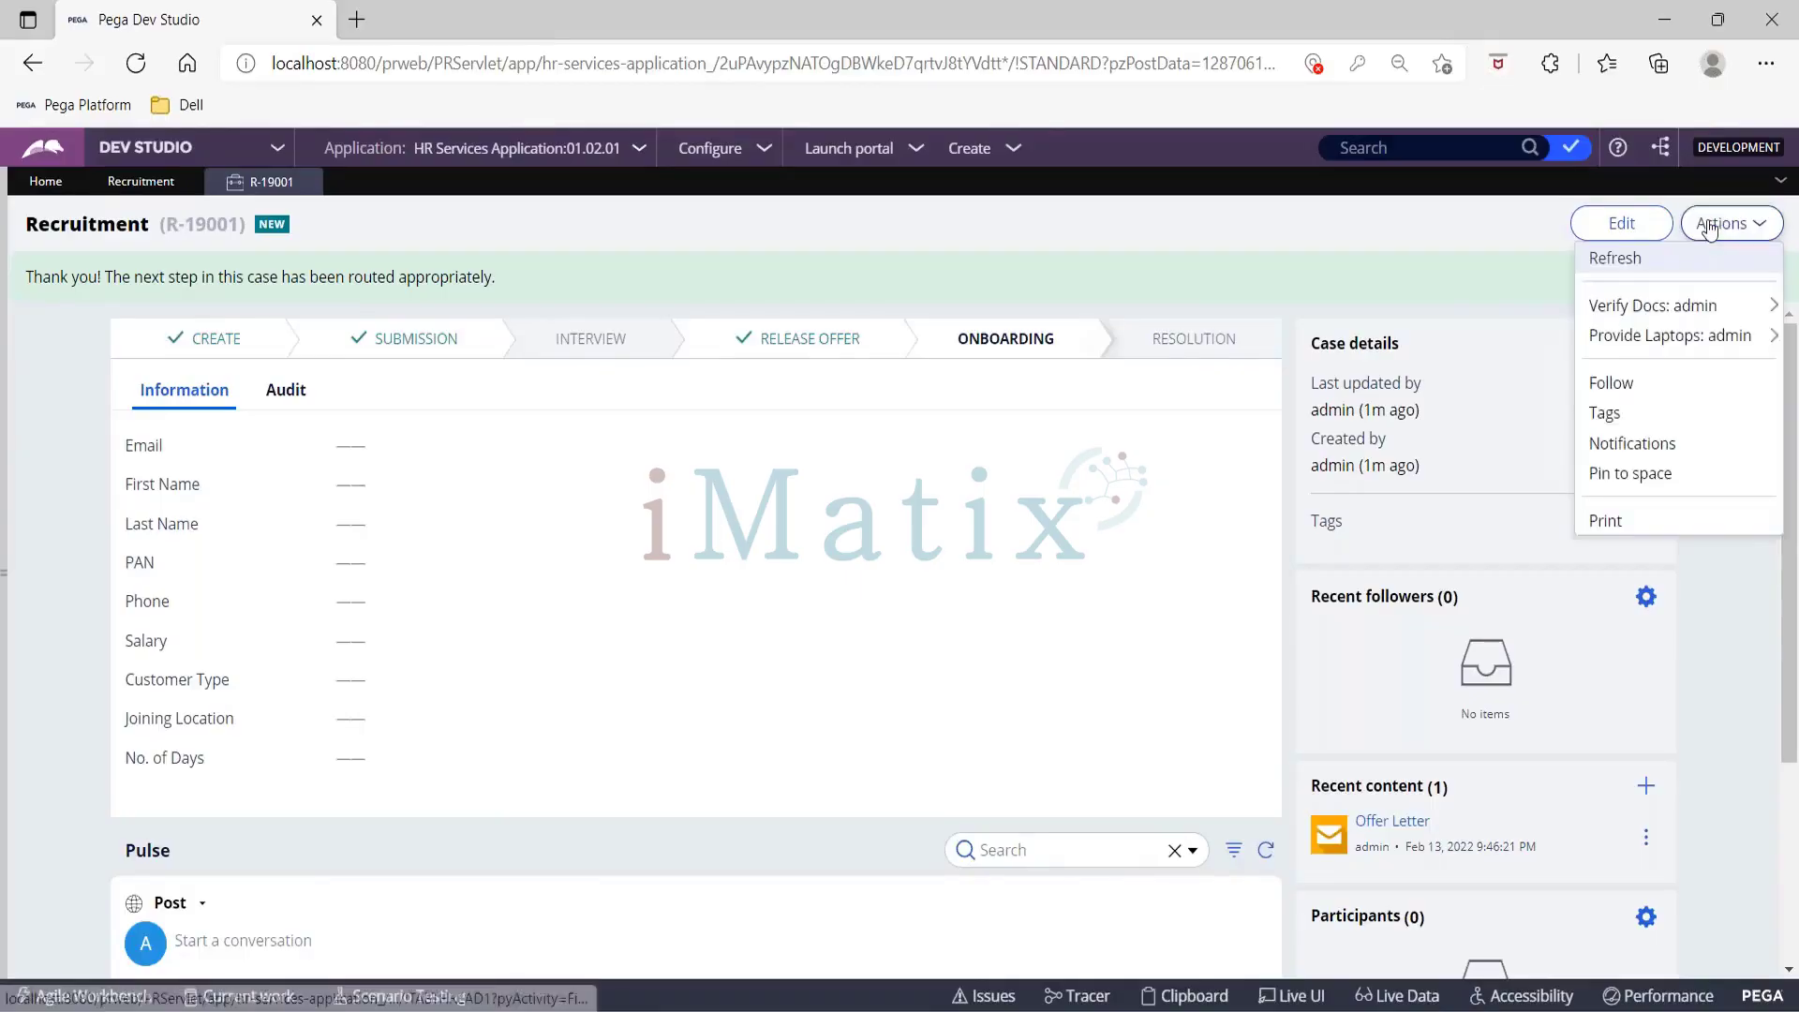
mouse_move(1668, 315)
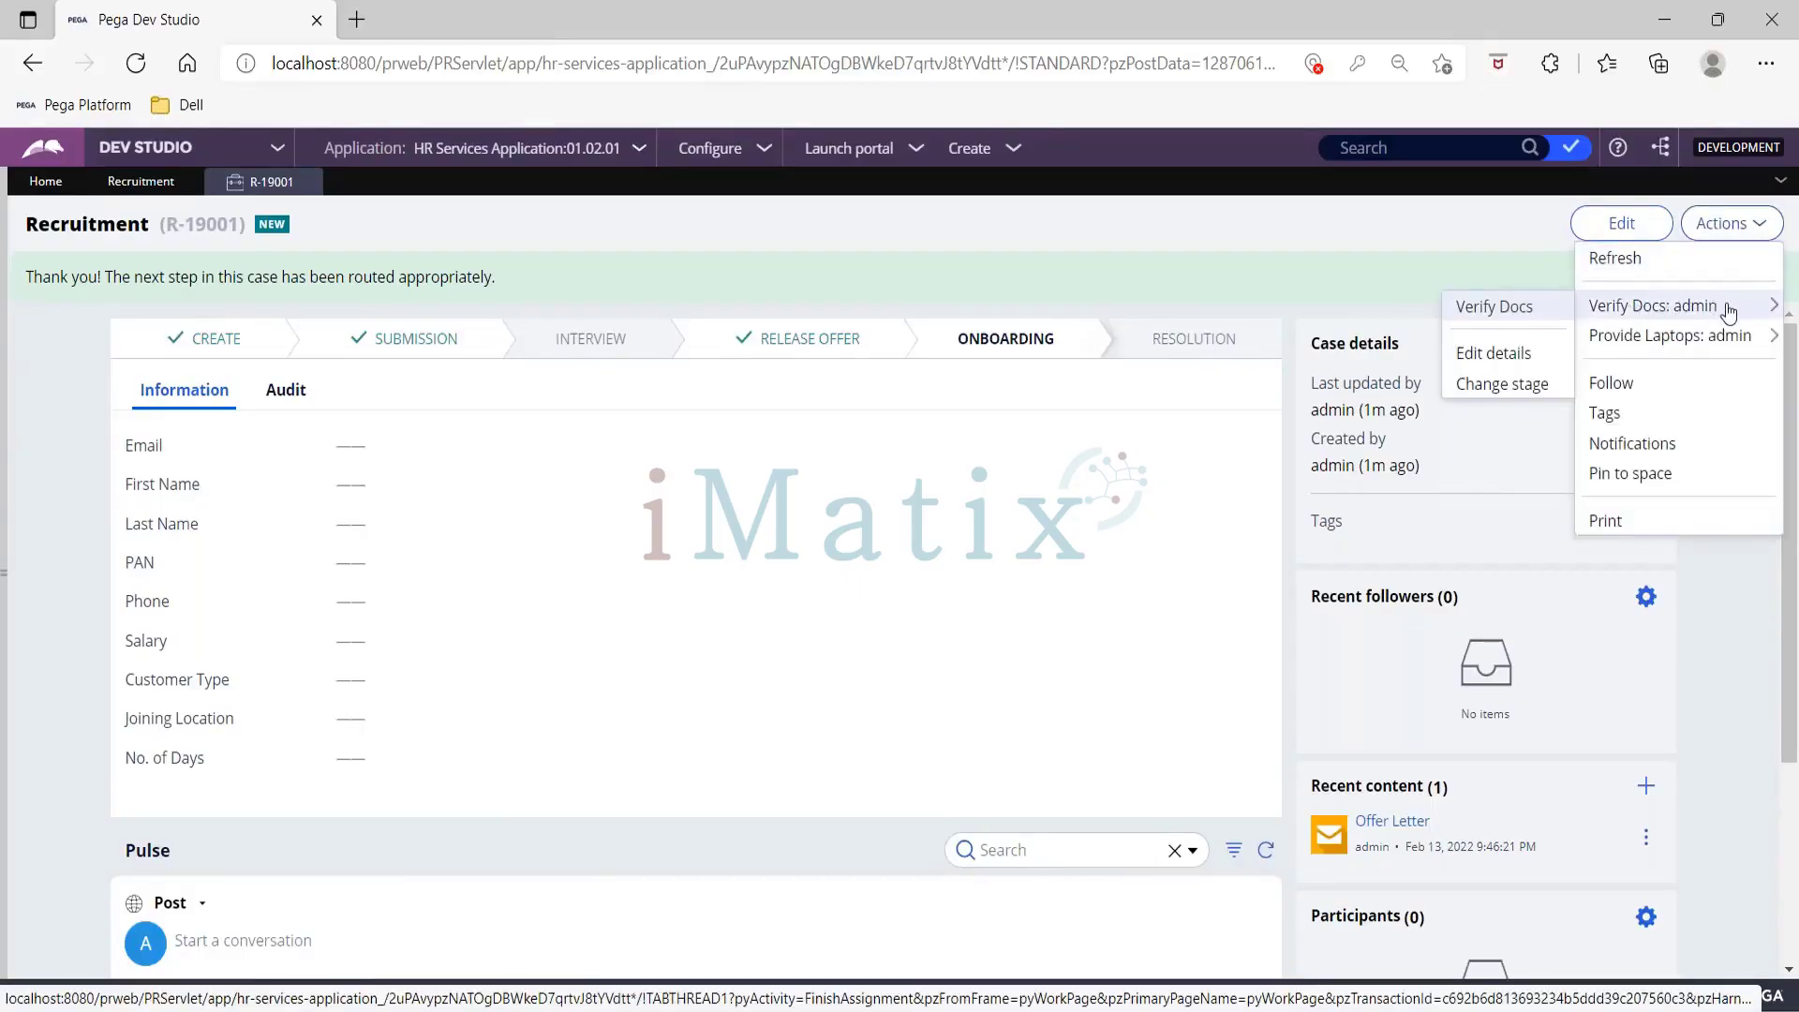
mouse_move(1716, 345)
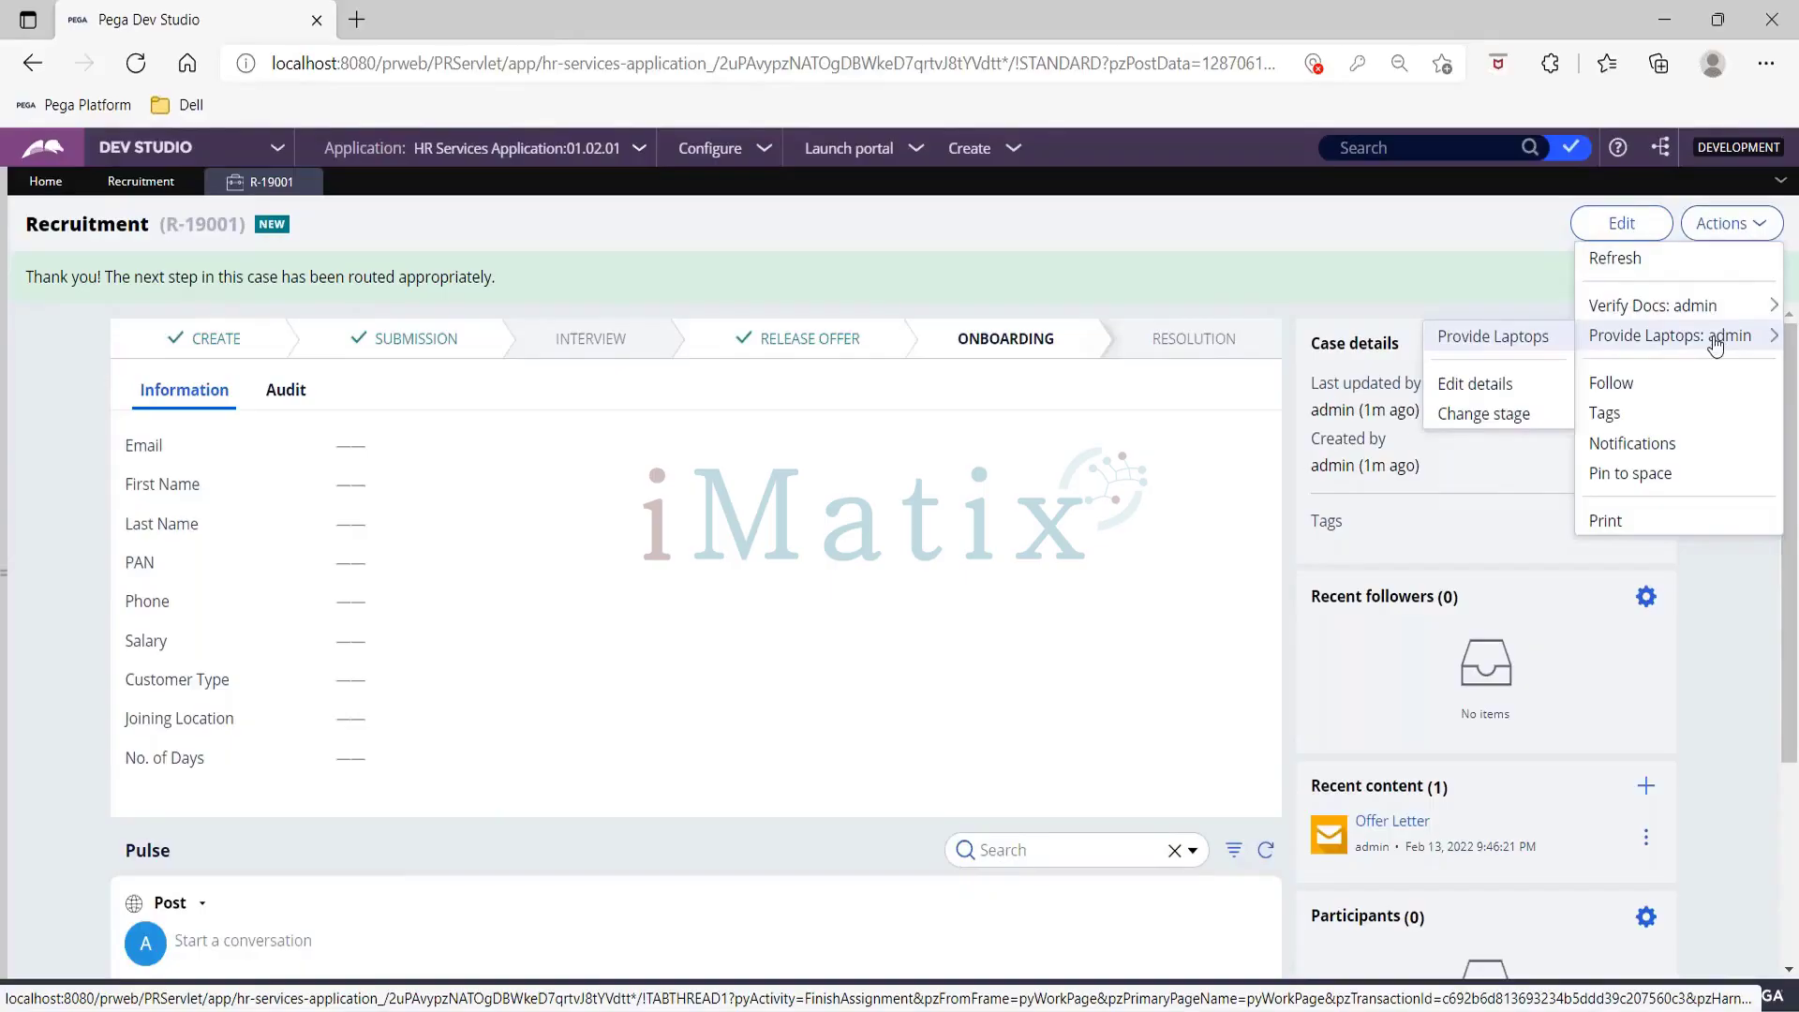
click(1680, 312)
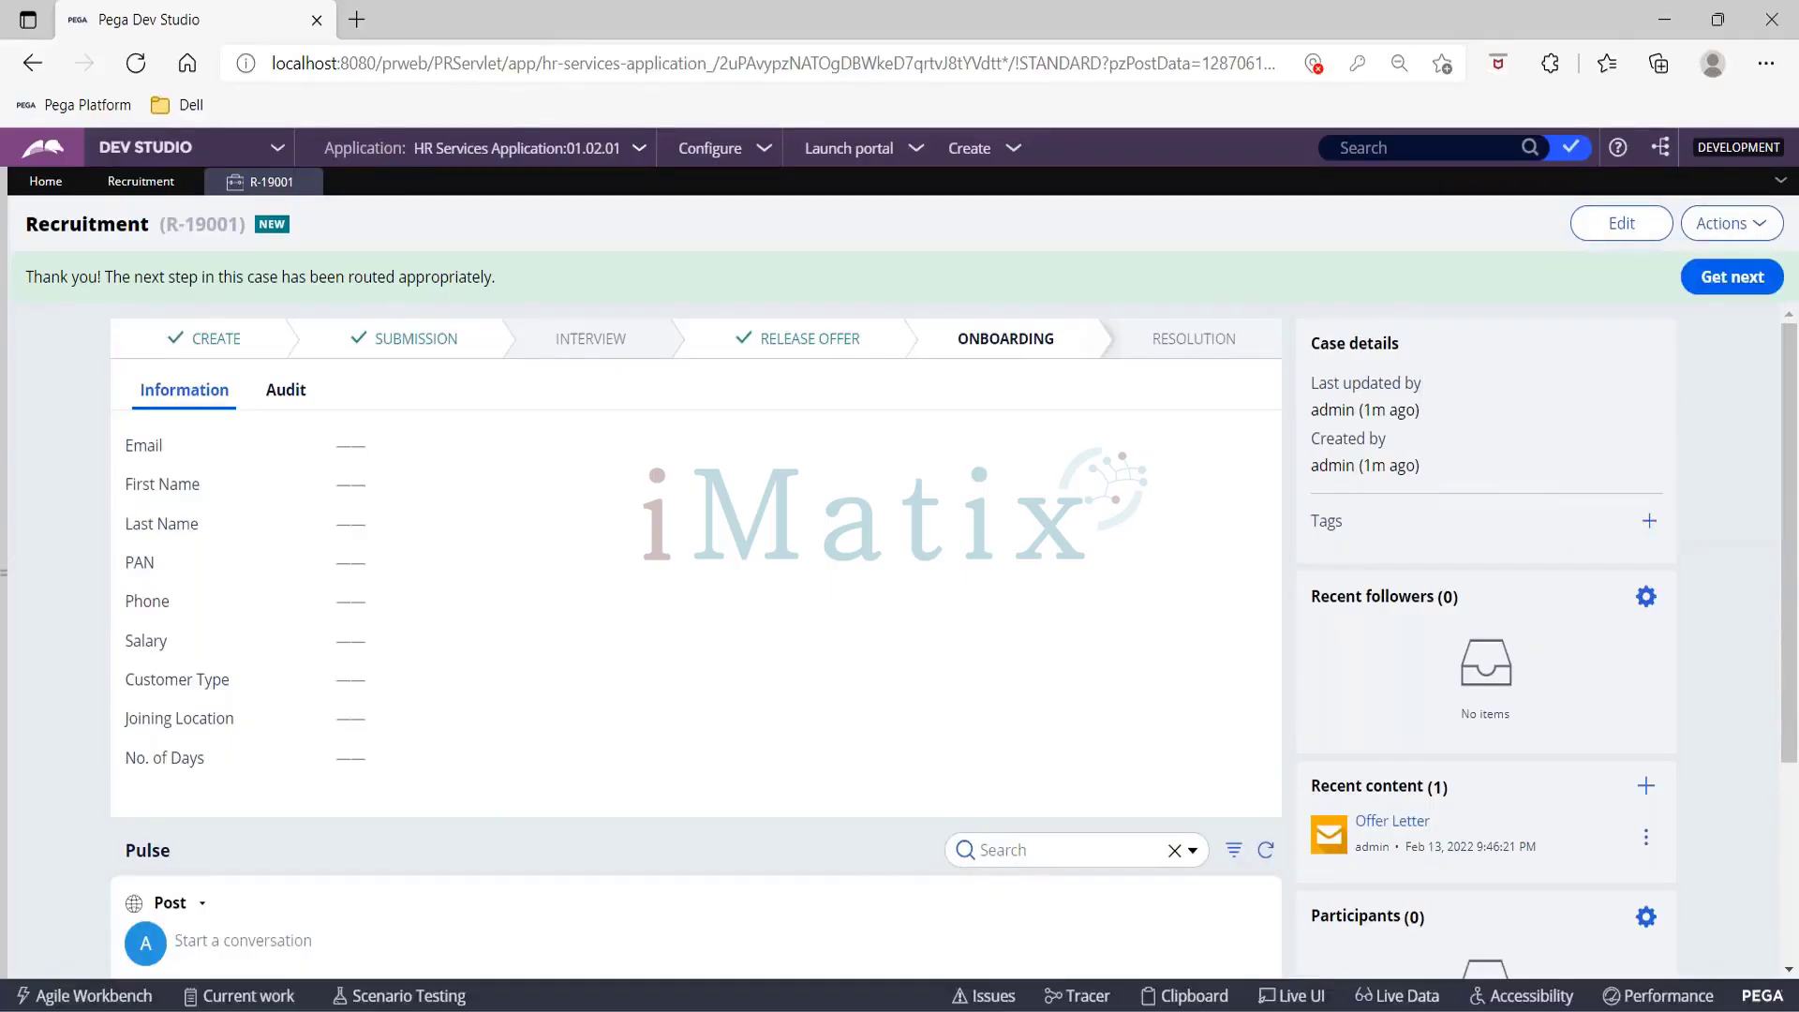
click(1767, 224)
mouse_move(1678, 335)
mouse_move(1645, 294)
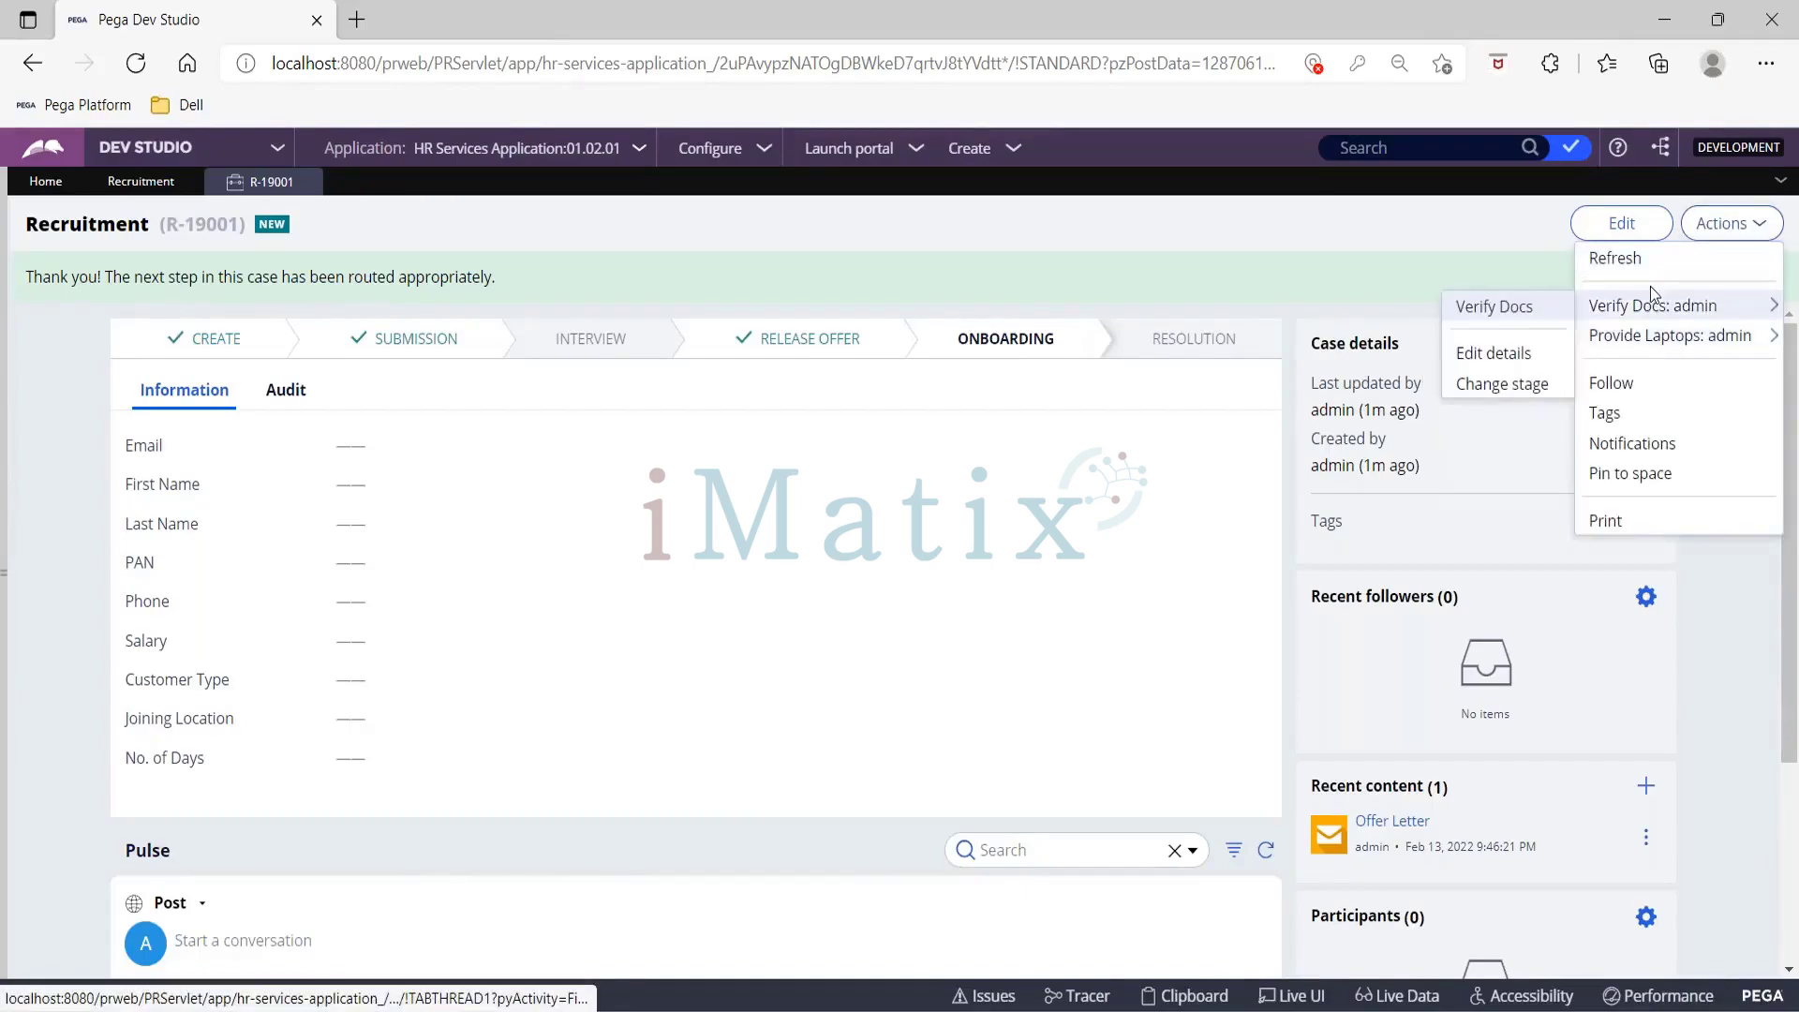
click(1514, 310)
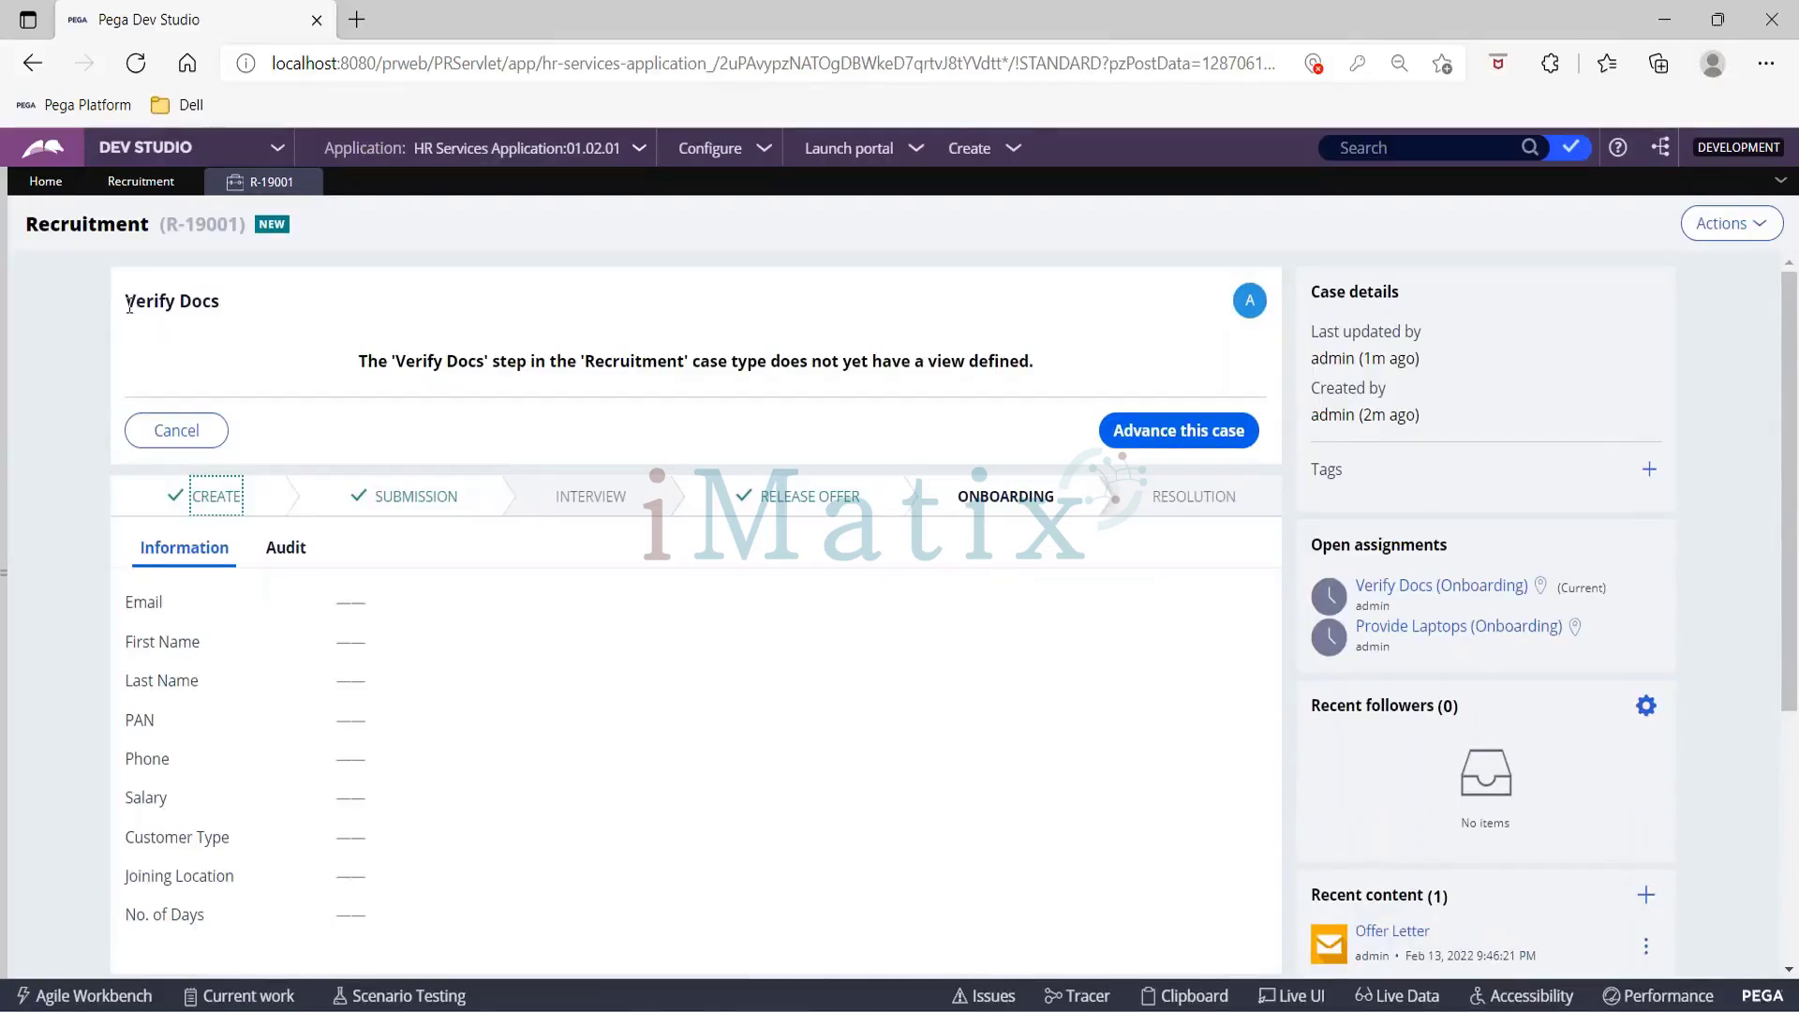
Step: Compare the Verify Docs assignment with the HR Activities process in the case type, and advance the case past it
drag(126, 301, 249, 300)
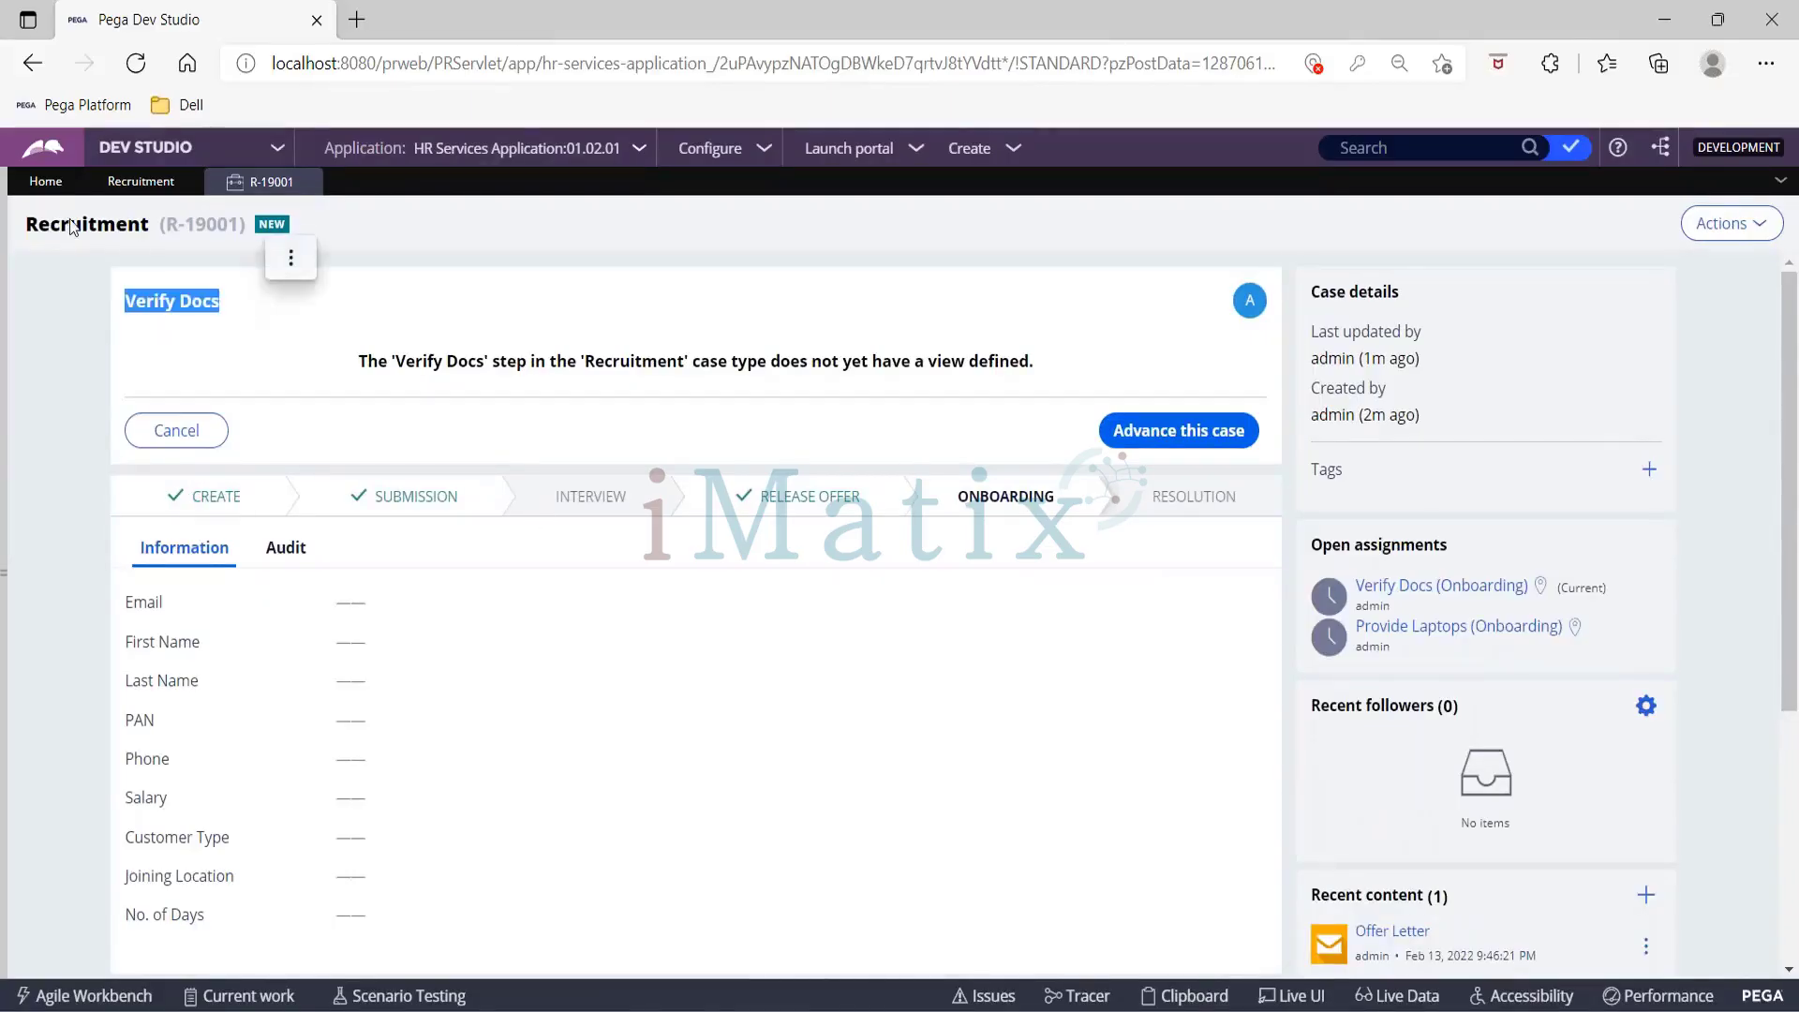
click(140, 181)
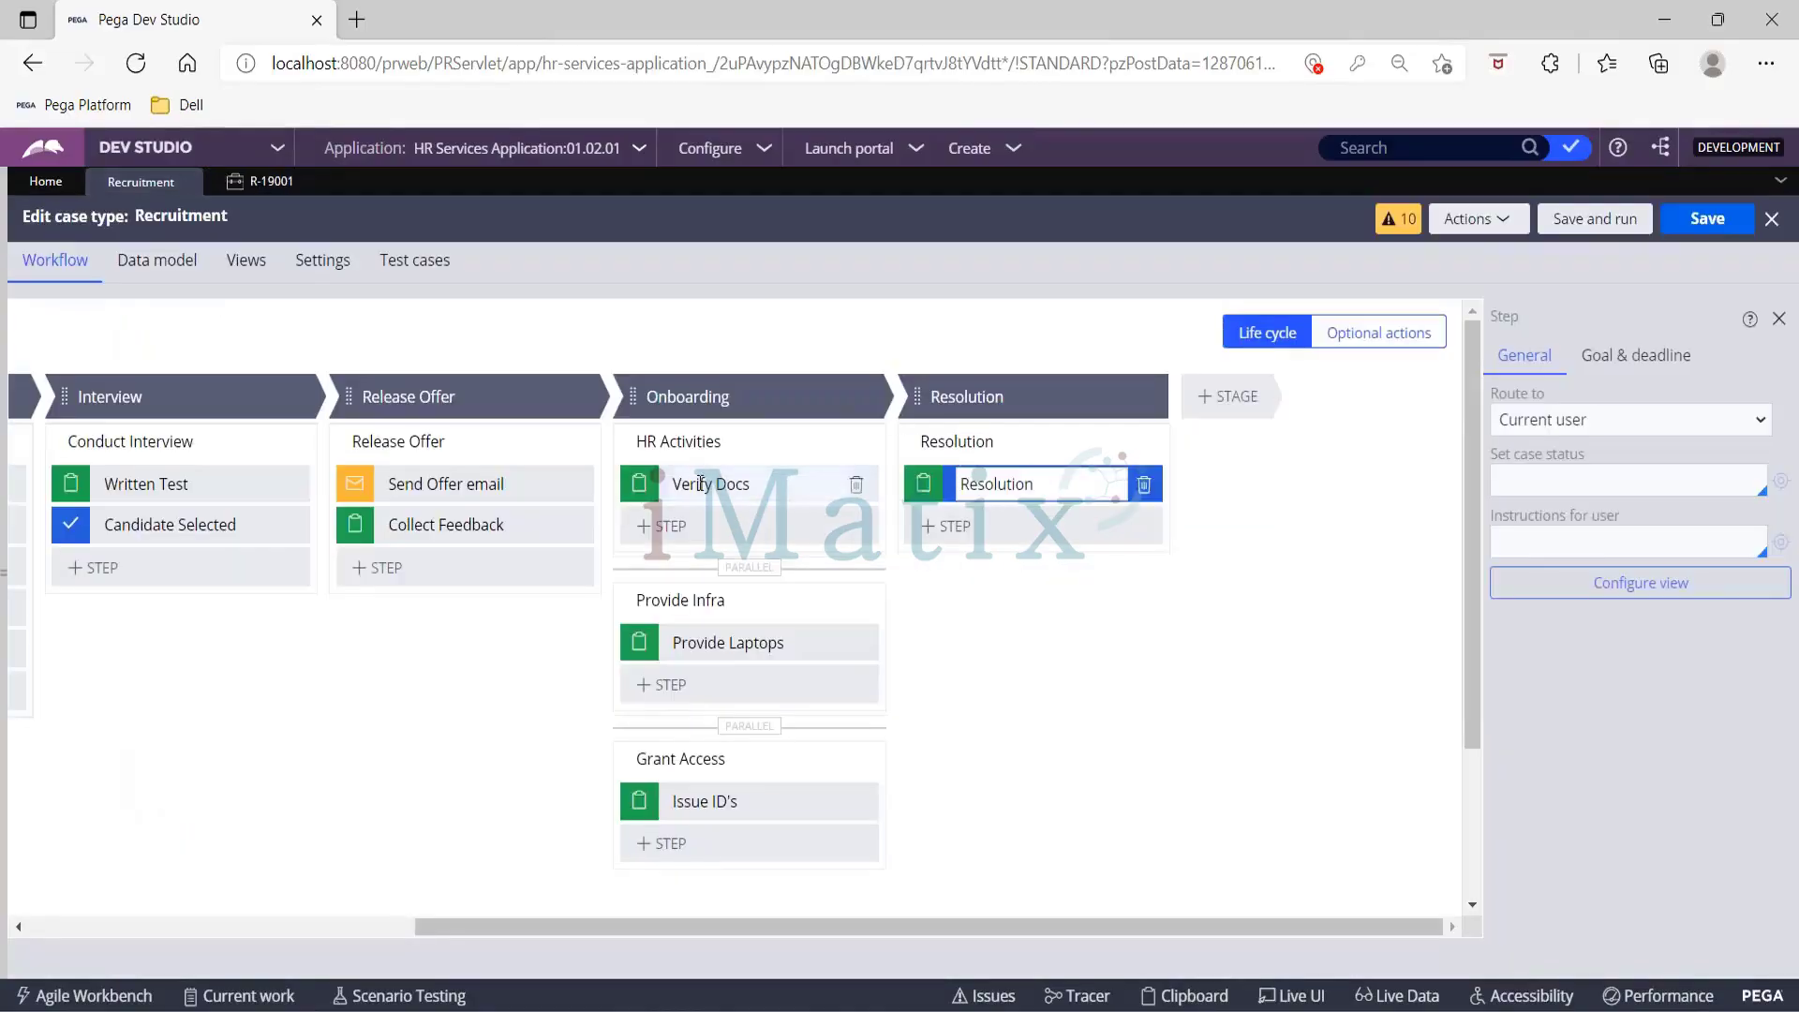
click(255, 184)
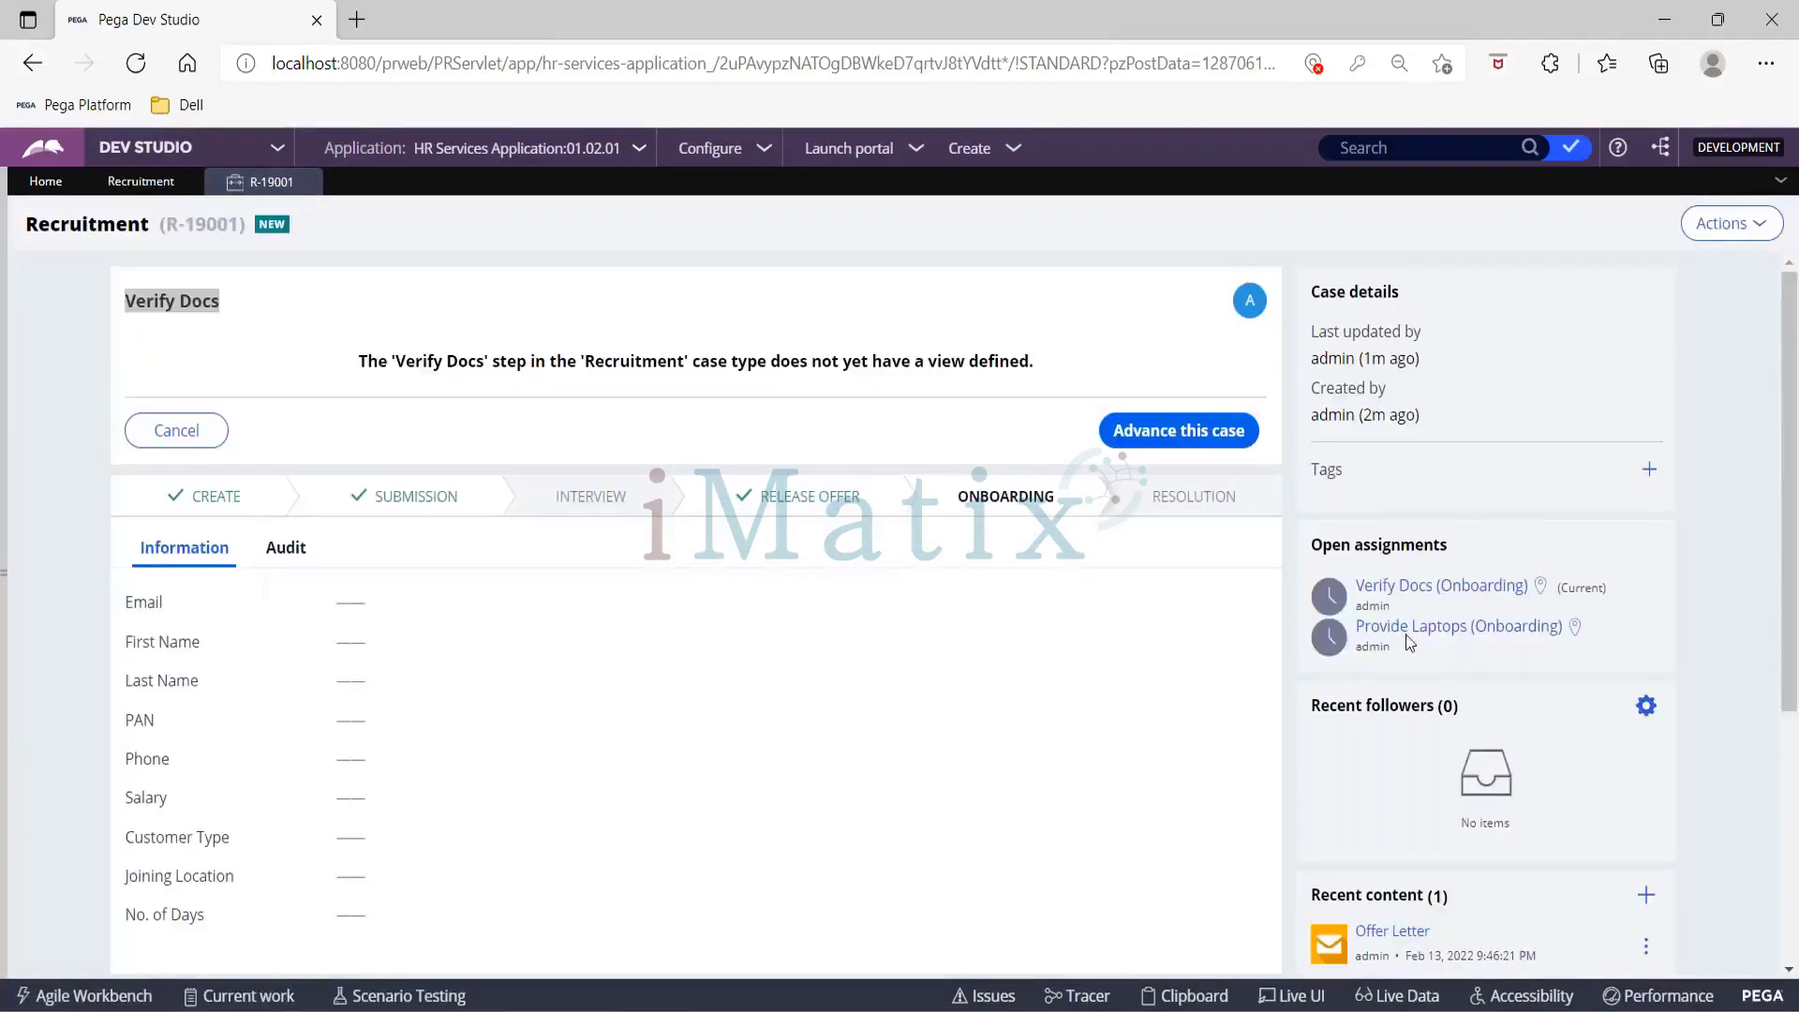
click(1193, 433)
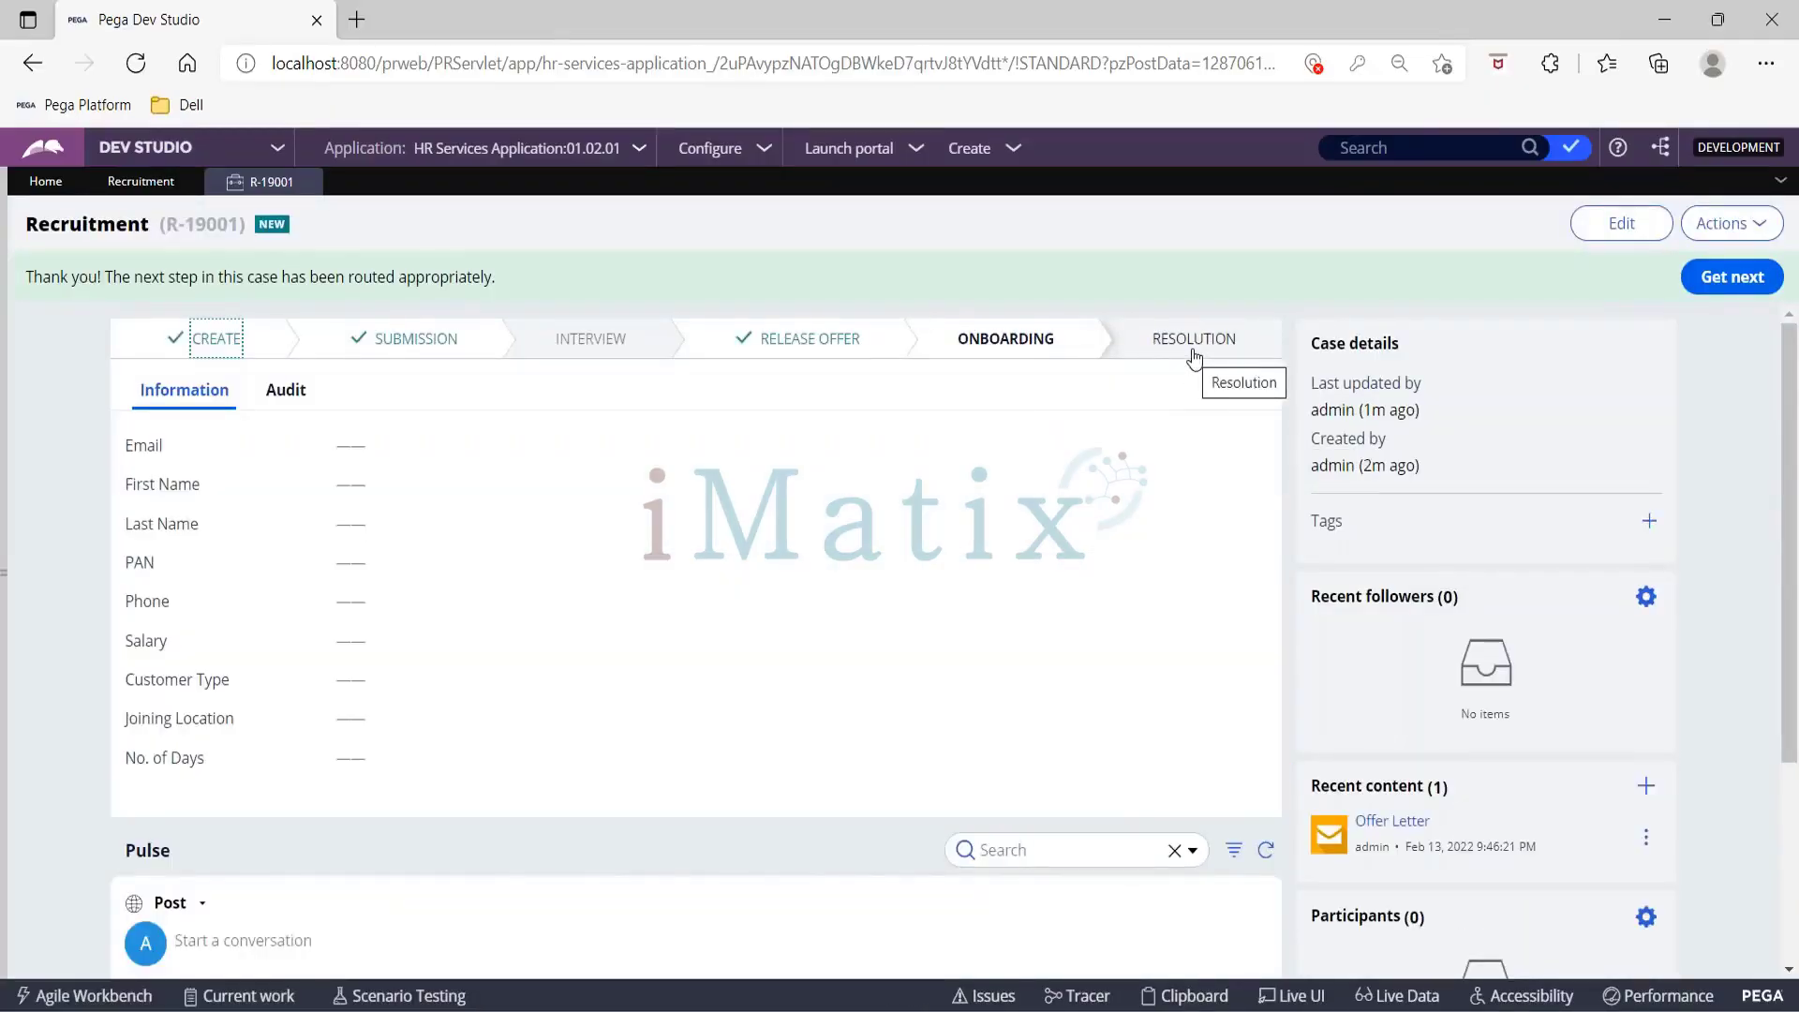
Step: Open the Provide Laptops assignment and advance the case past it
click(1758, 228)
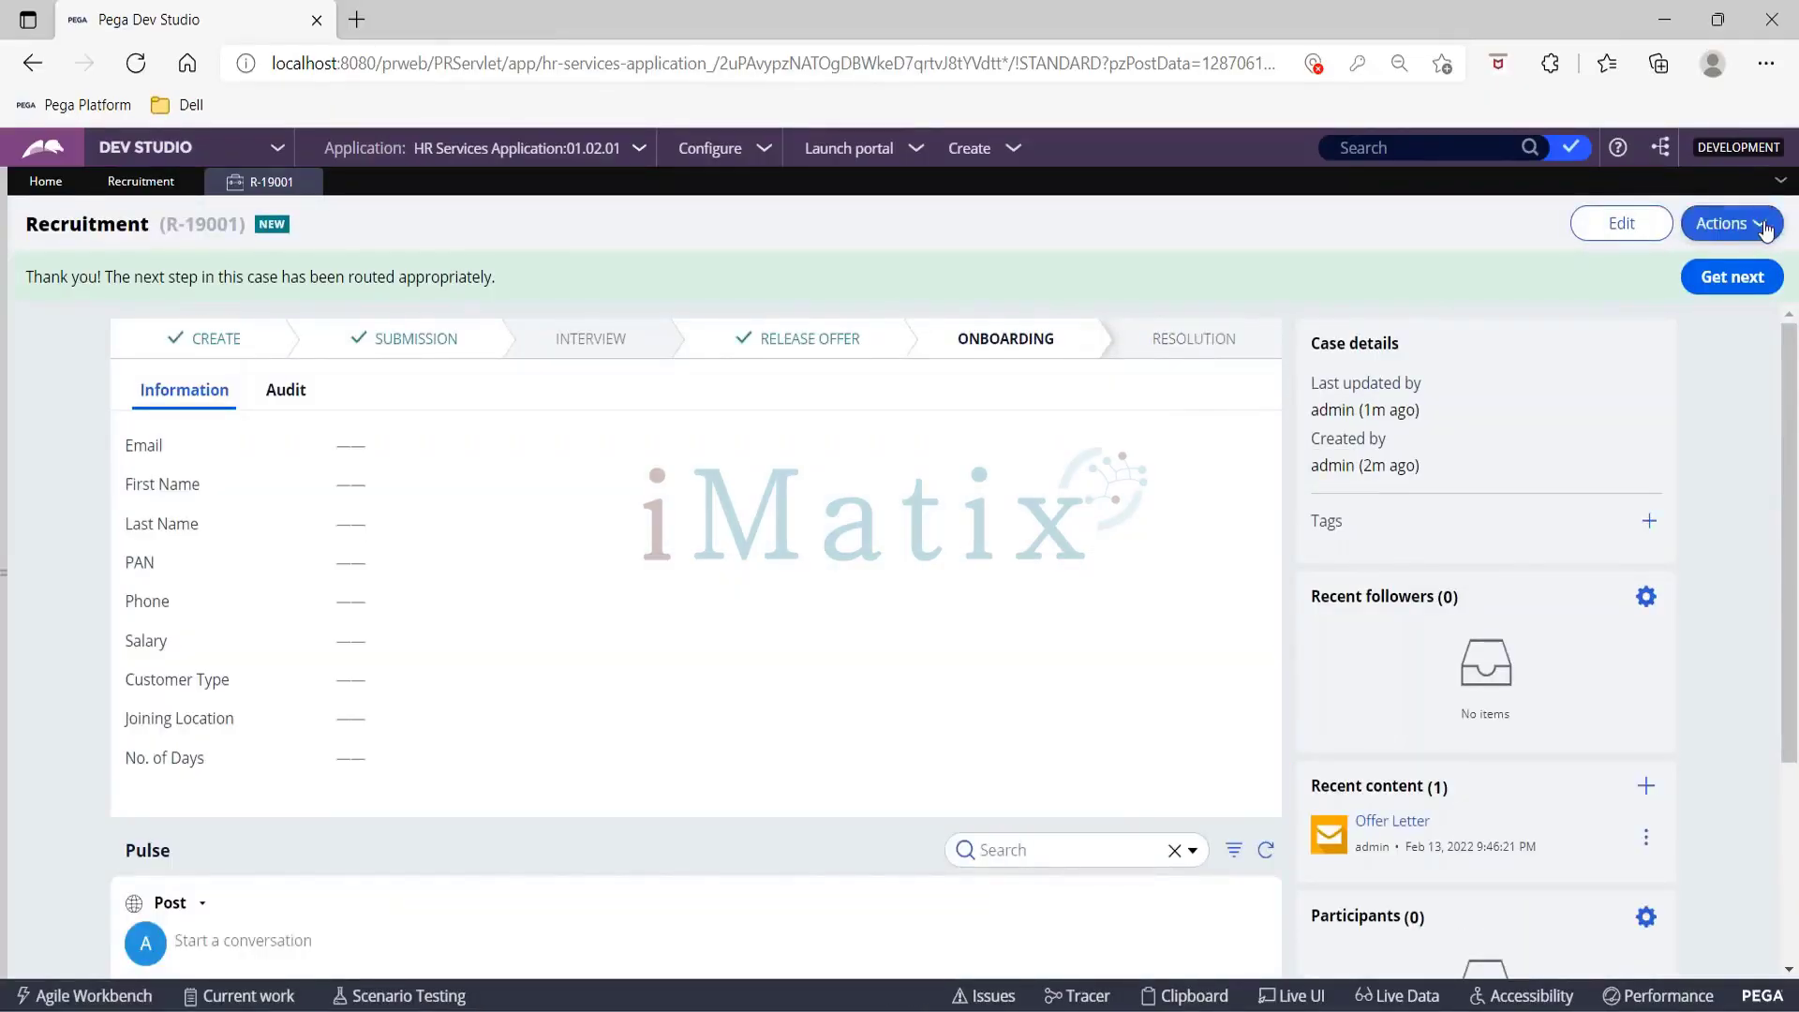
click(1724, 309)
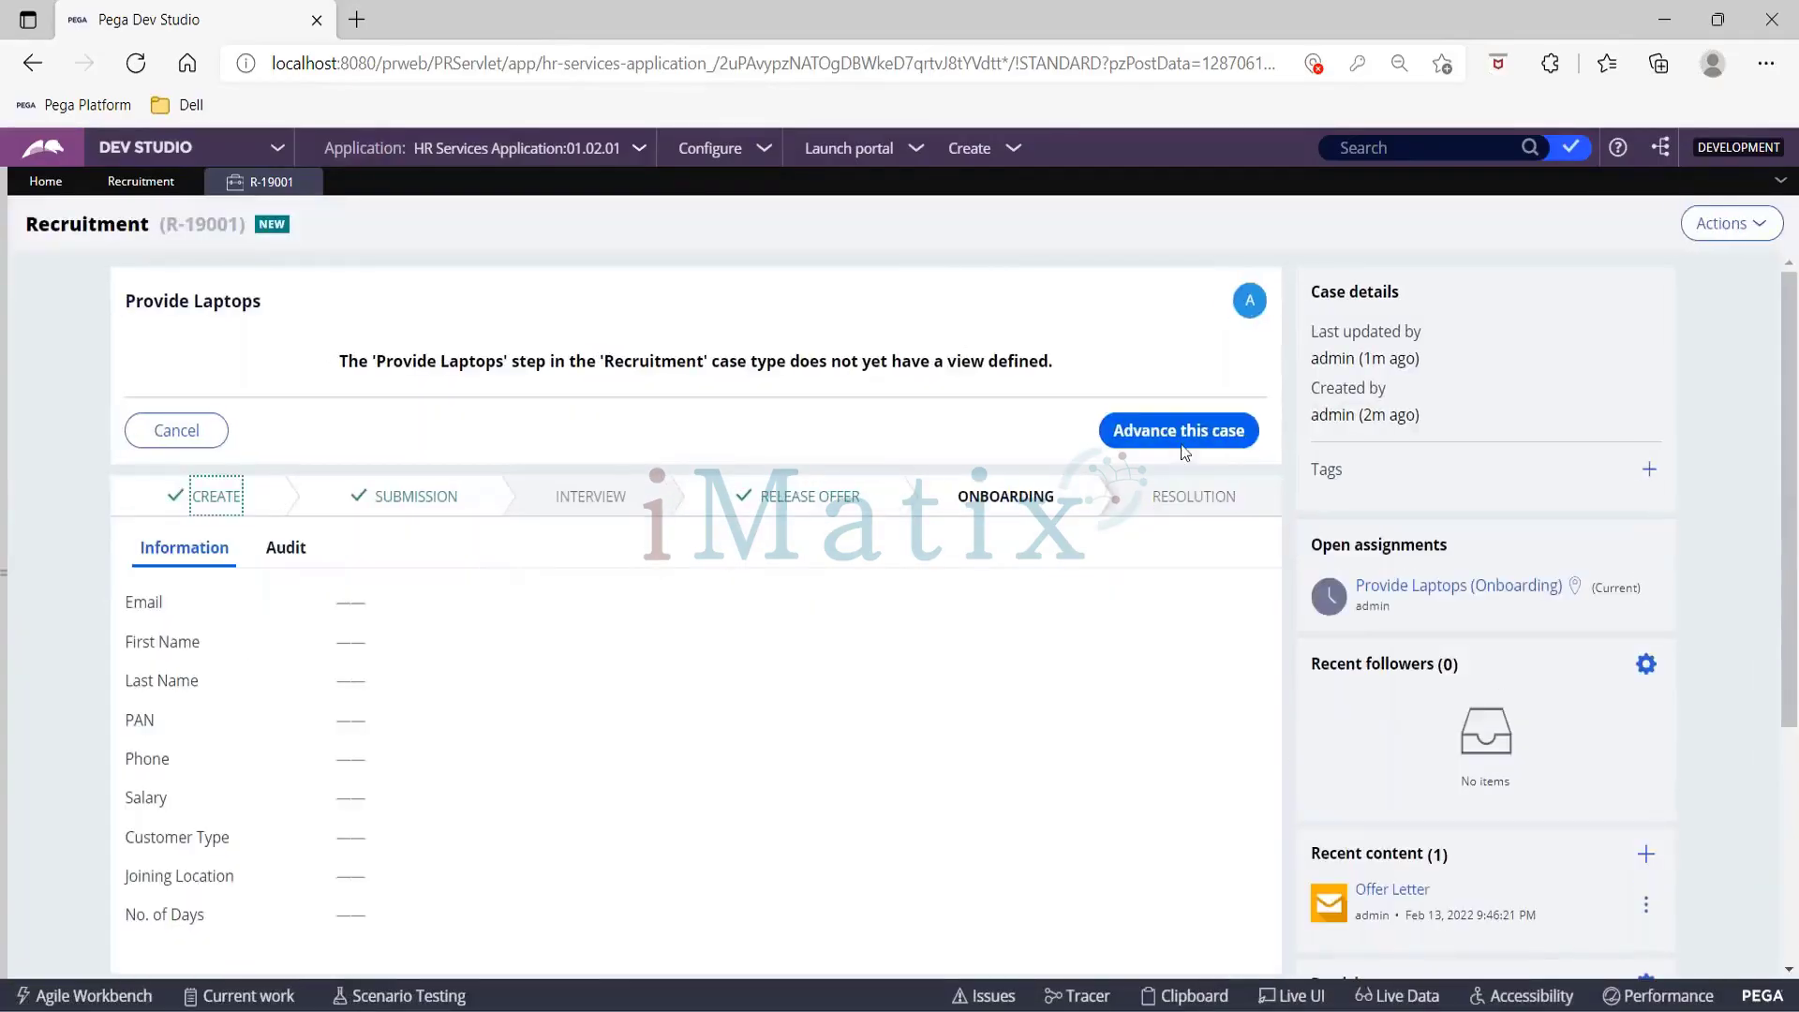
click(1183, 431)
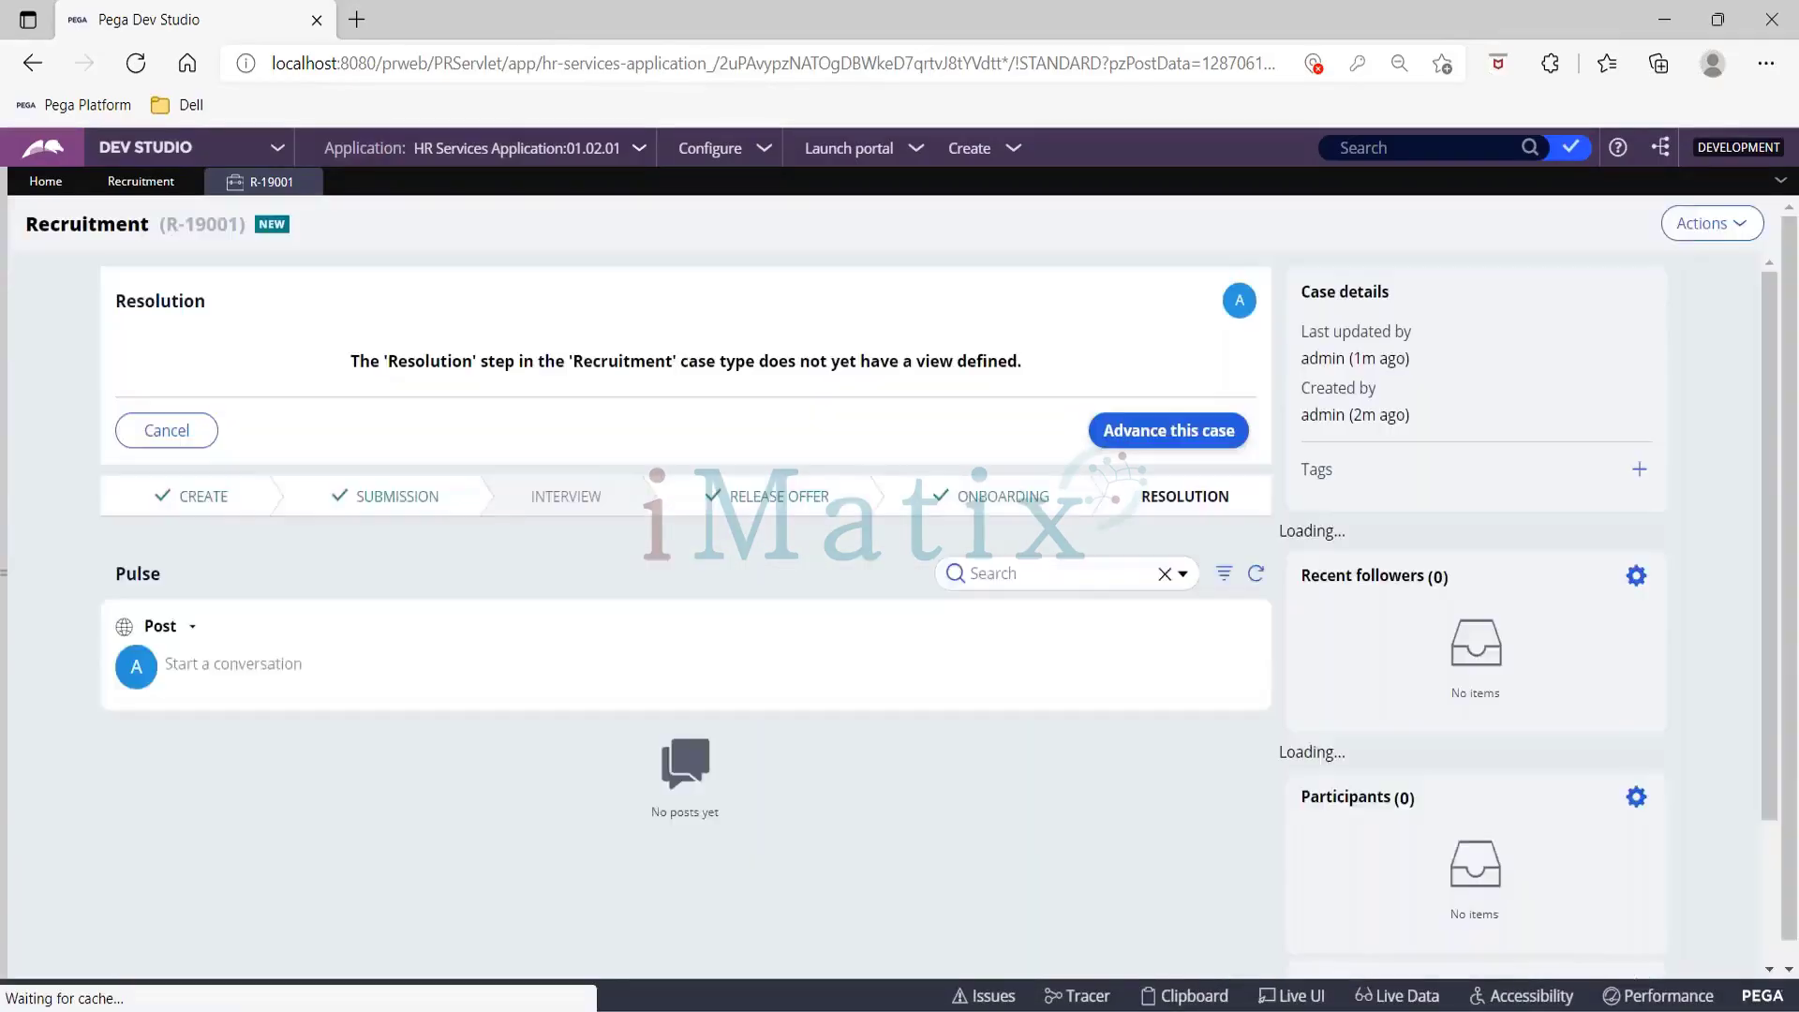
Step: Inspect the case's Resolution step, return to the Recruitment life cycle and switch to the PowerPoint slide show on parallel processing
click(130, 301)
double_click(131, 302)
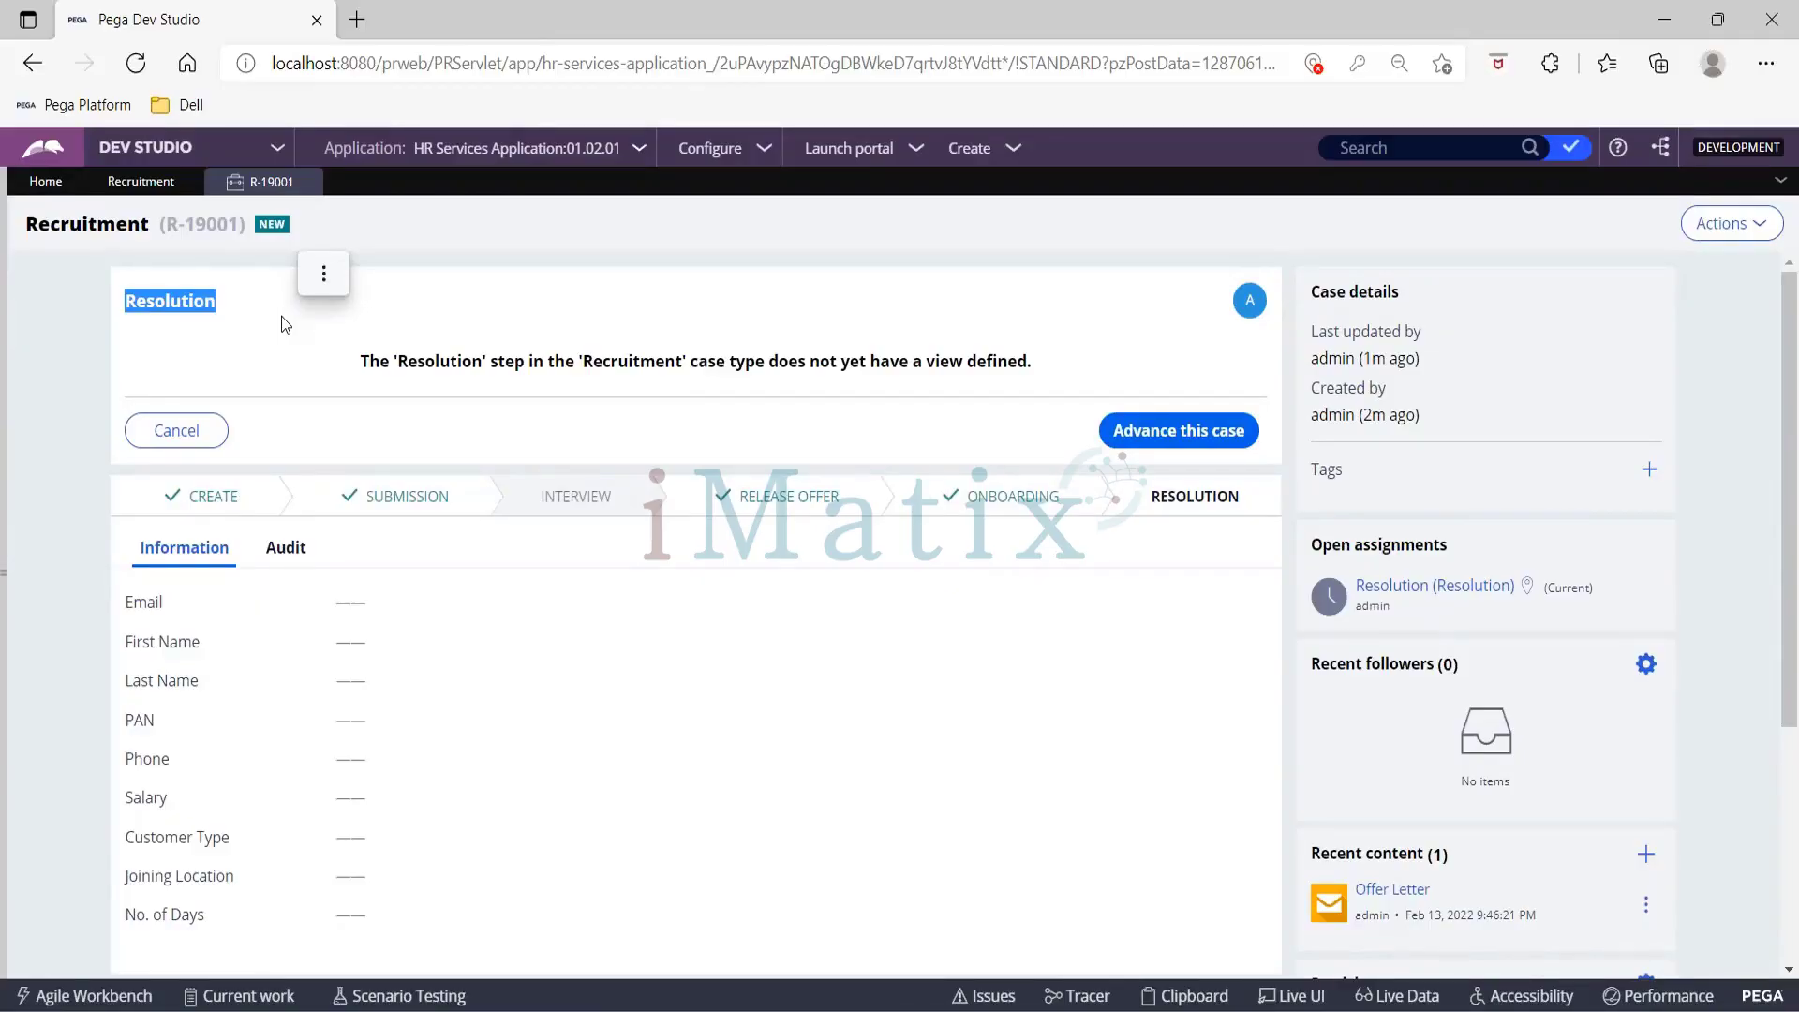
click(126, 182)
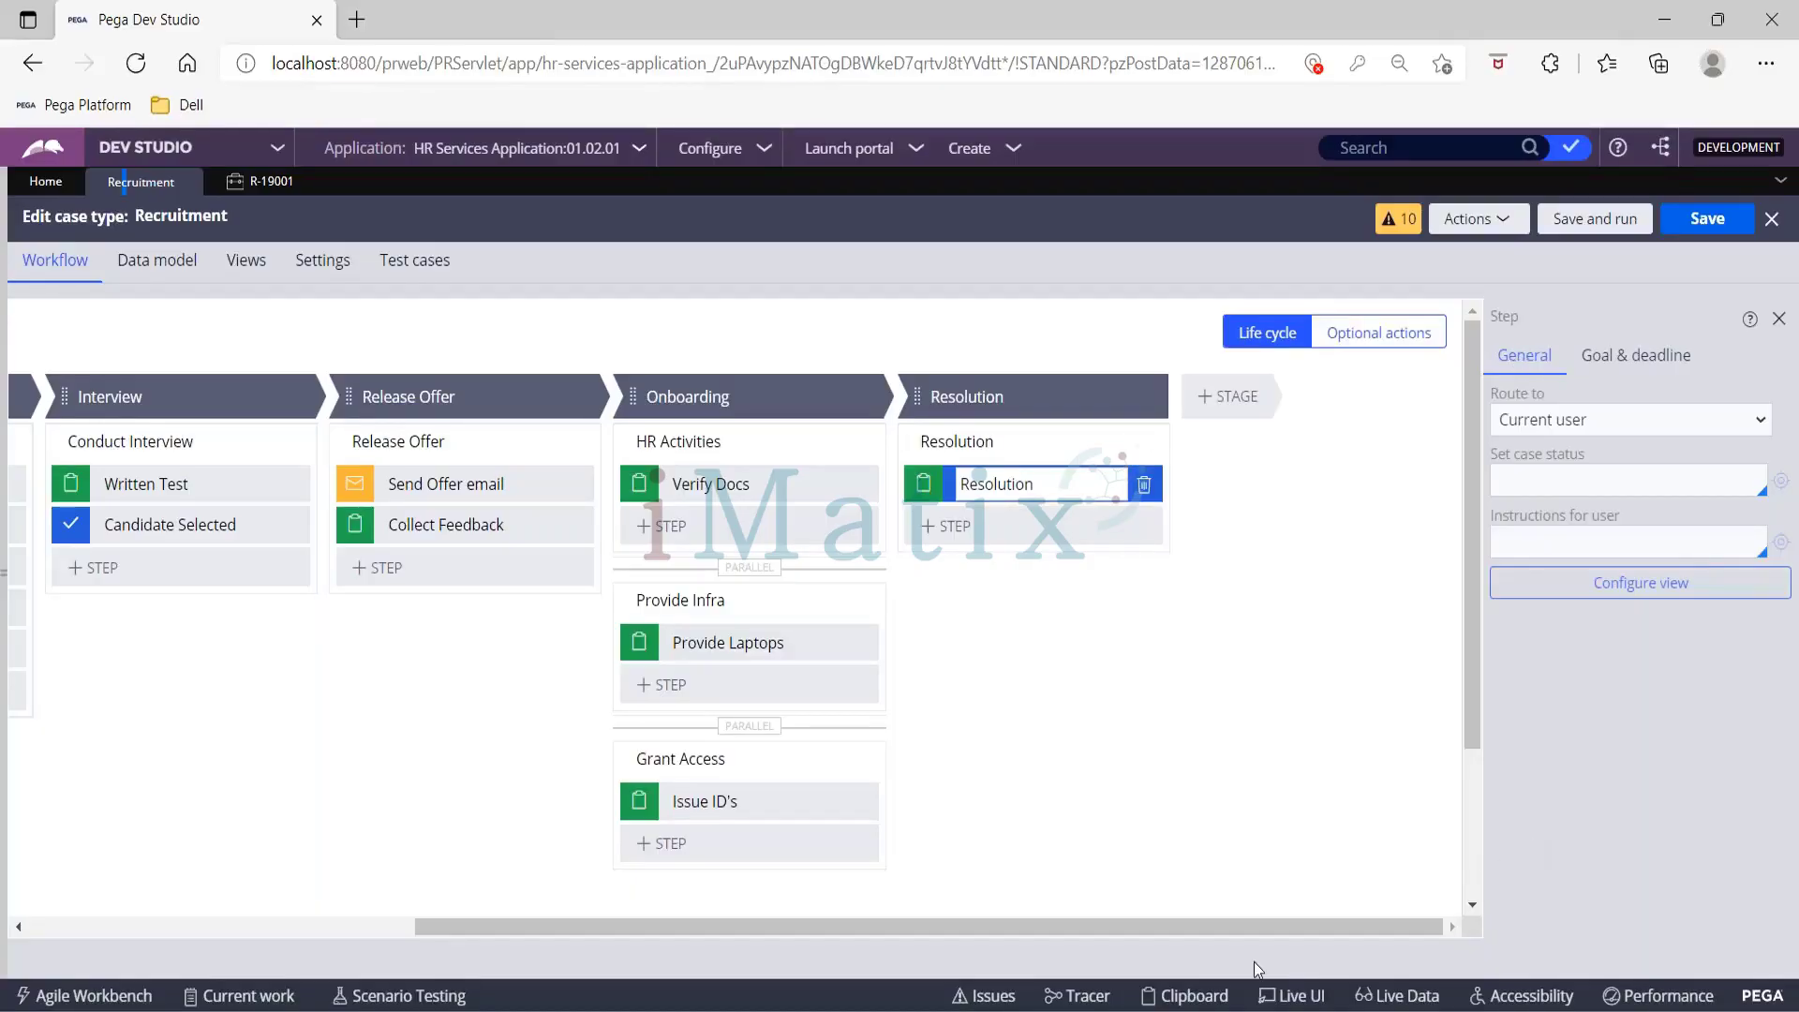
mouse_move(1162, 998)
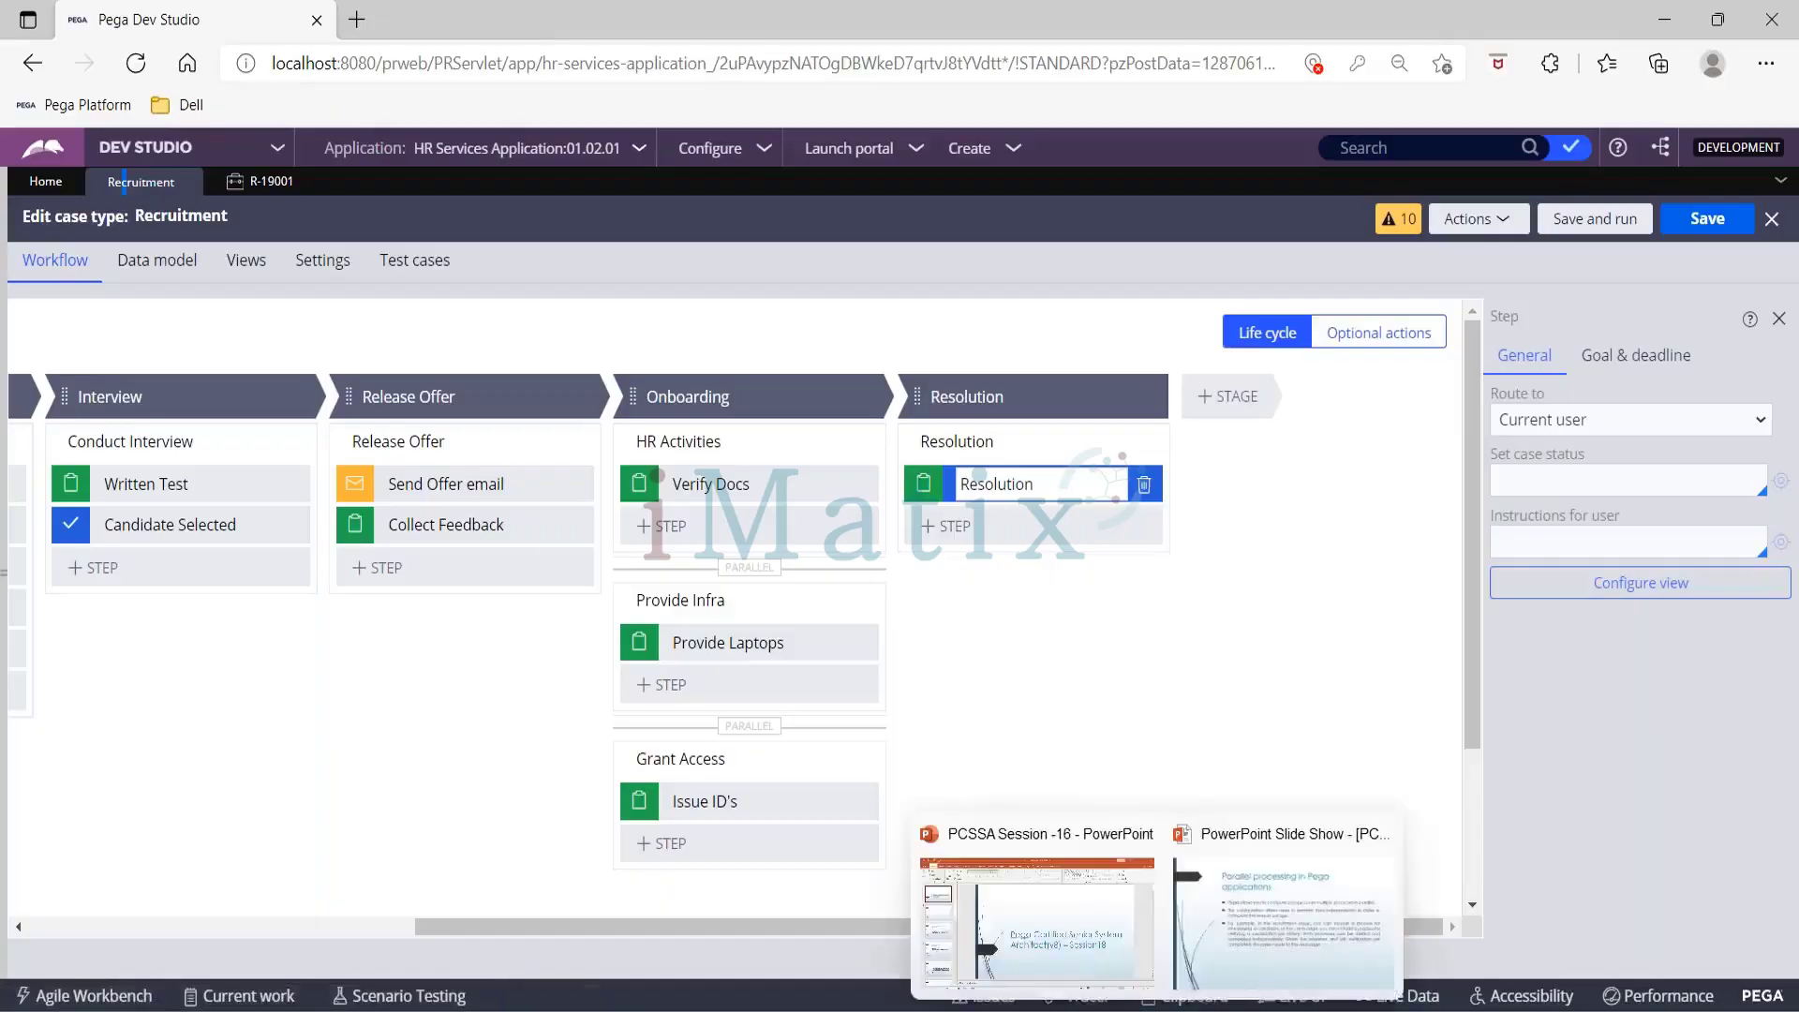
click(1242, 940)
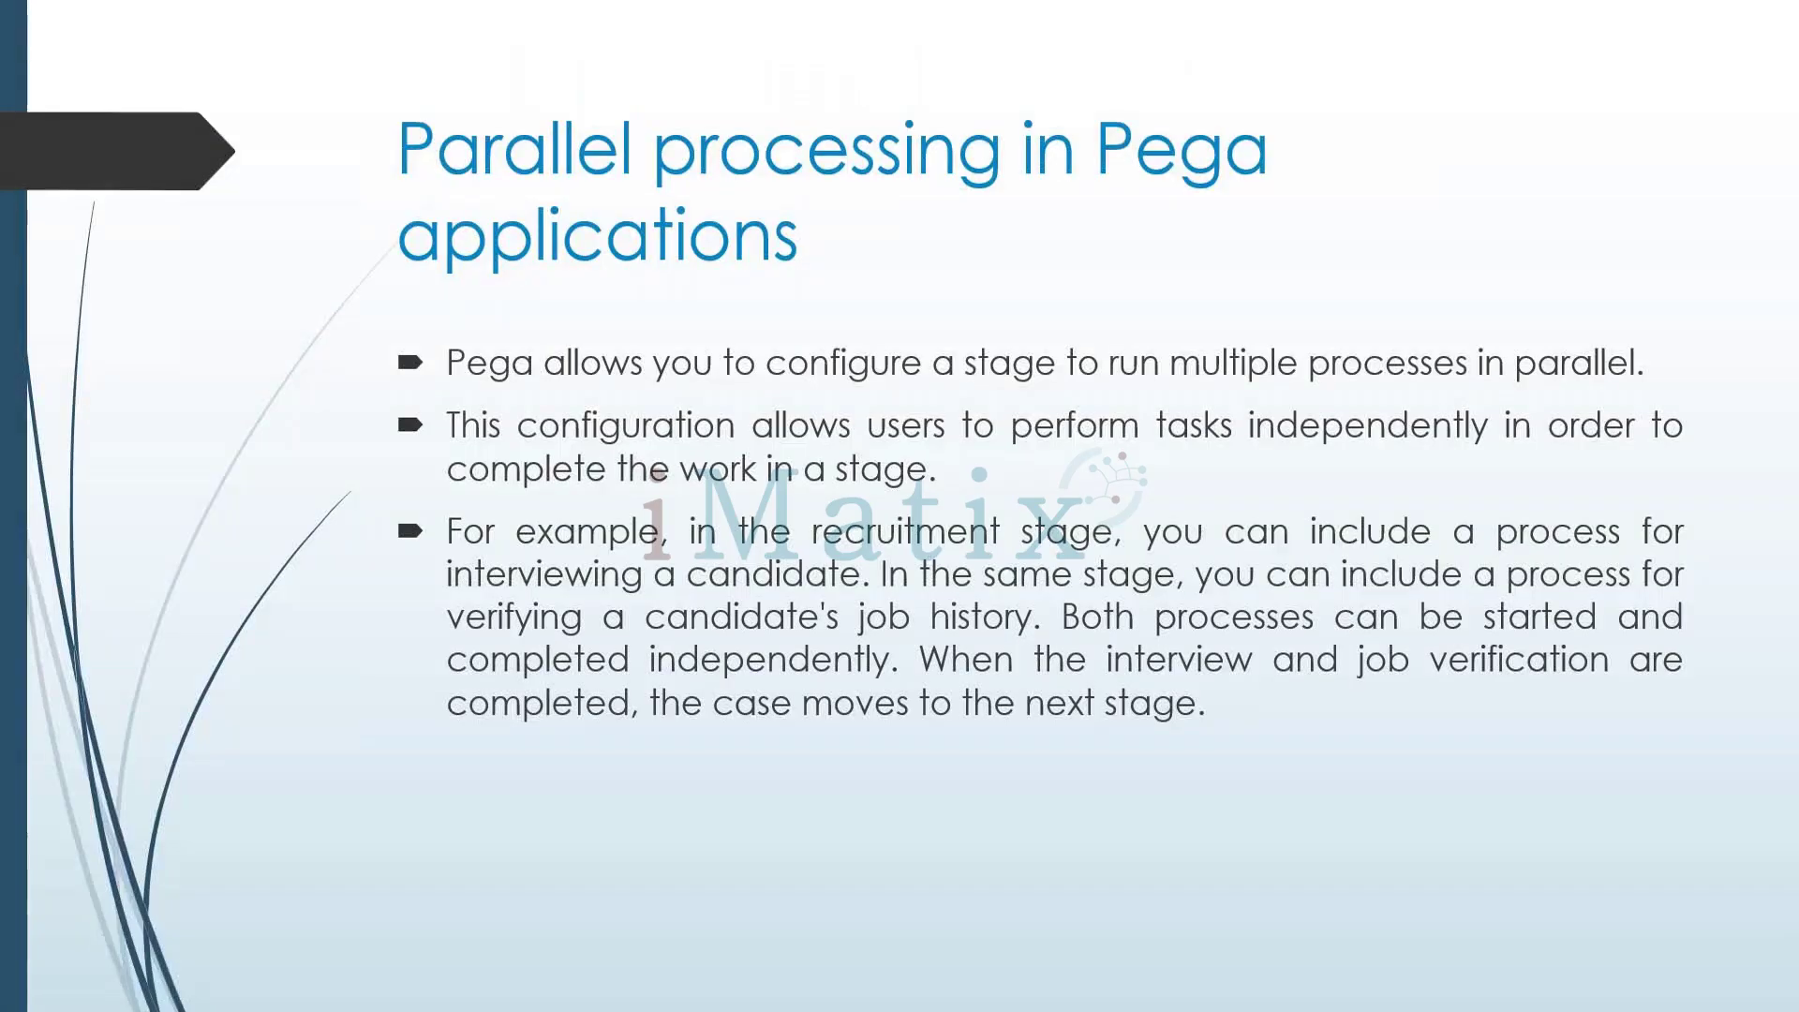
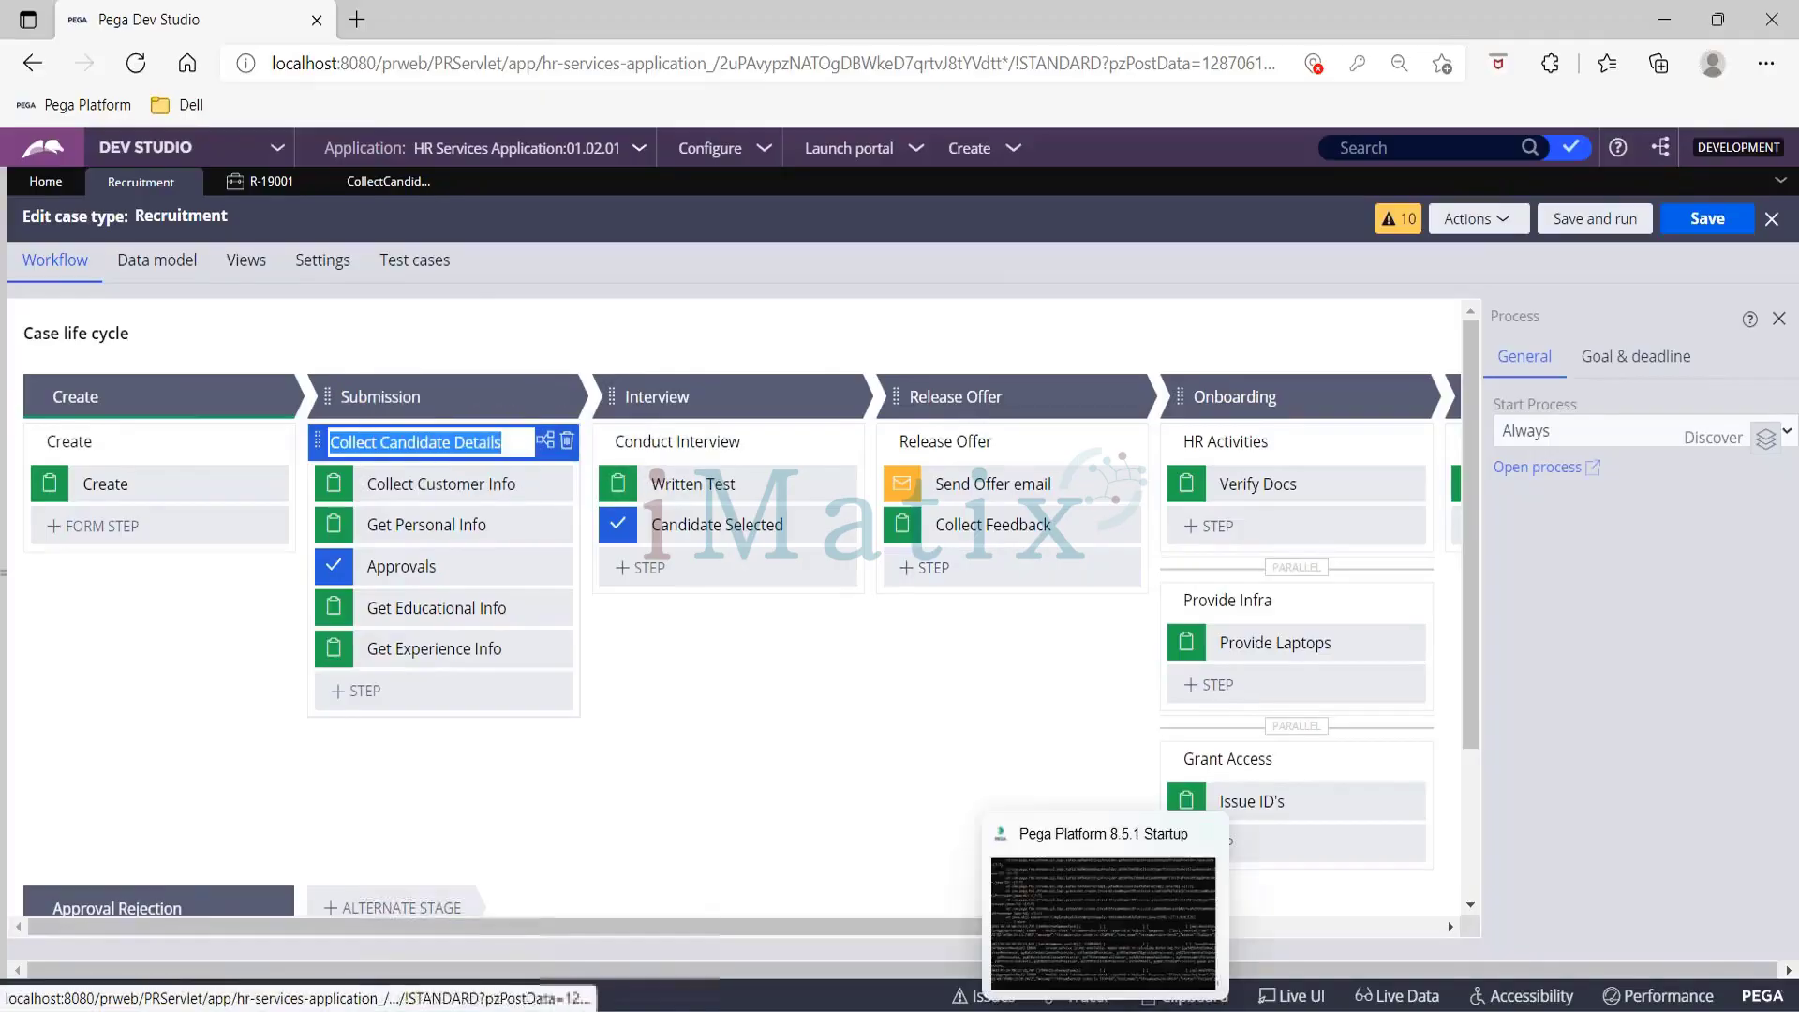
Step: Add a stage named Sample after the Resolution stage in the Recruitment life cycle
drag(941, 930, 1323, 808)
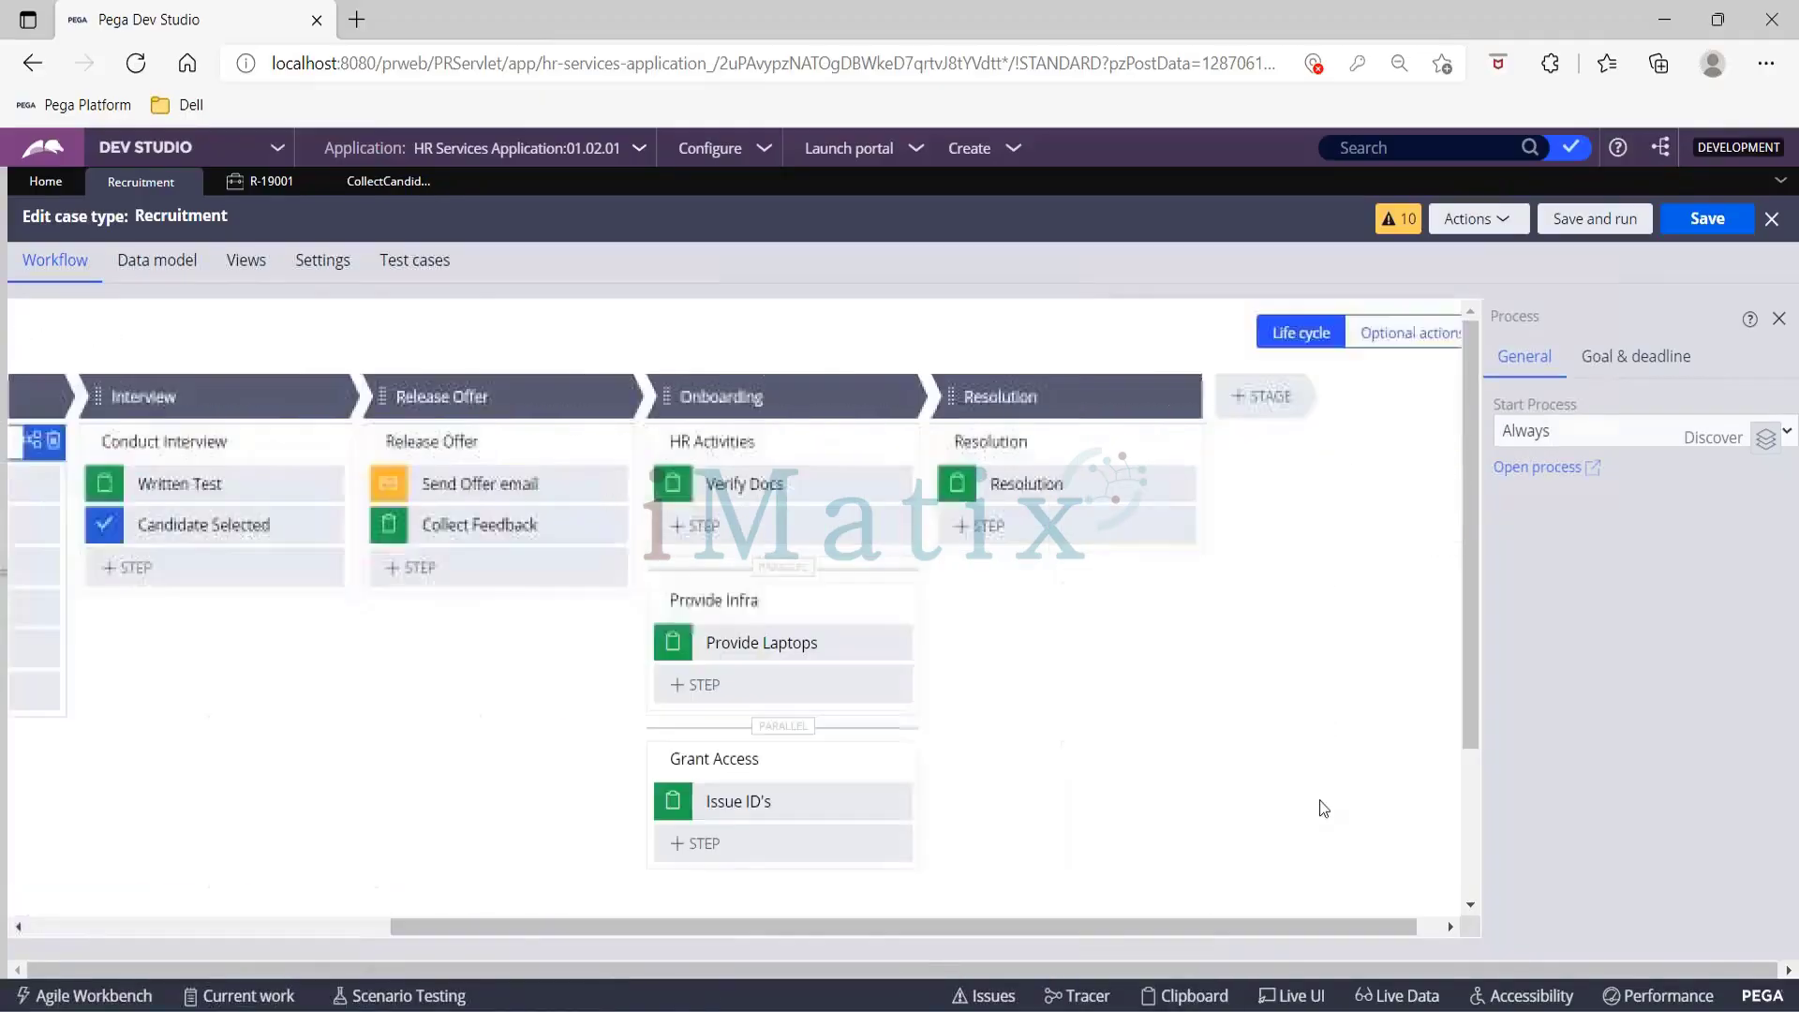
click(1279, 398)
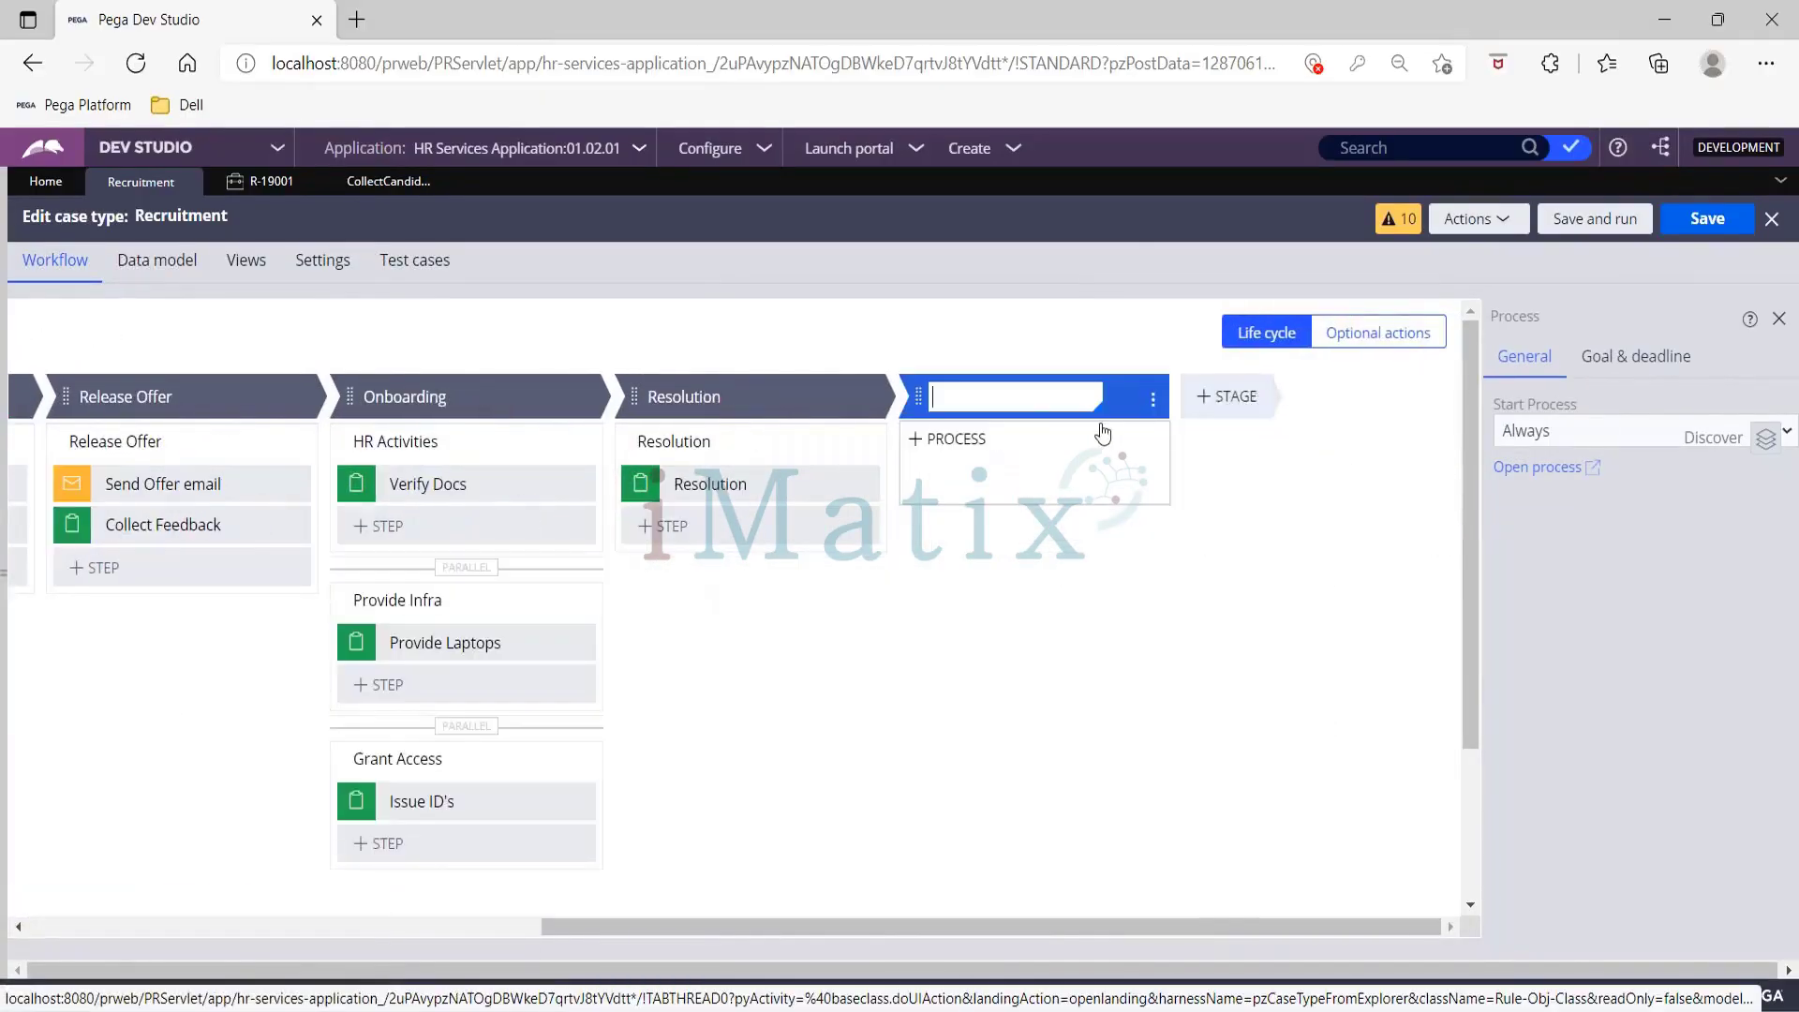
text(Sample)
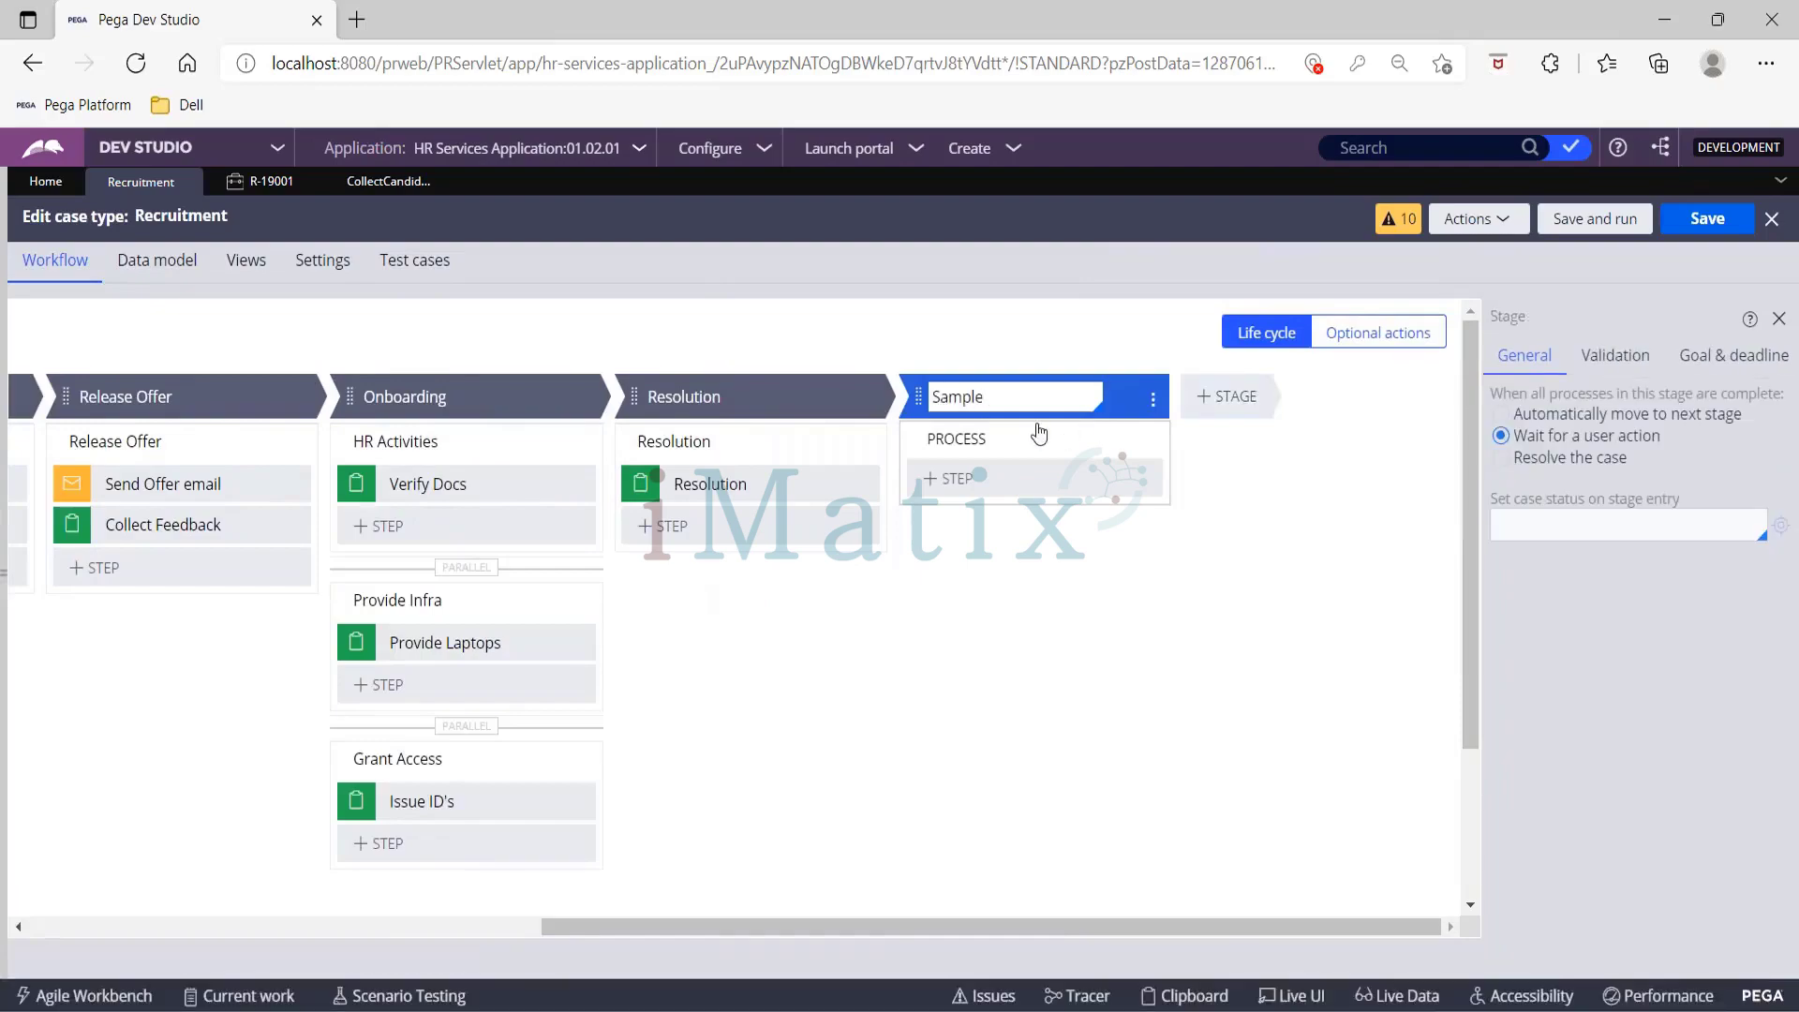
Step: Move the Sample stage between the Create and Submission stages
click(922, 395)
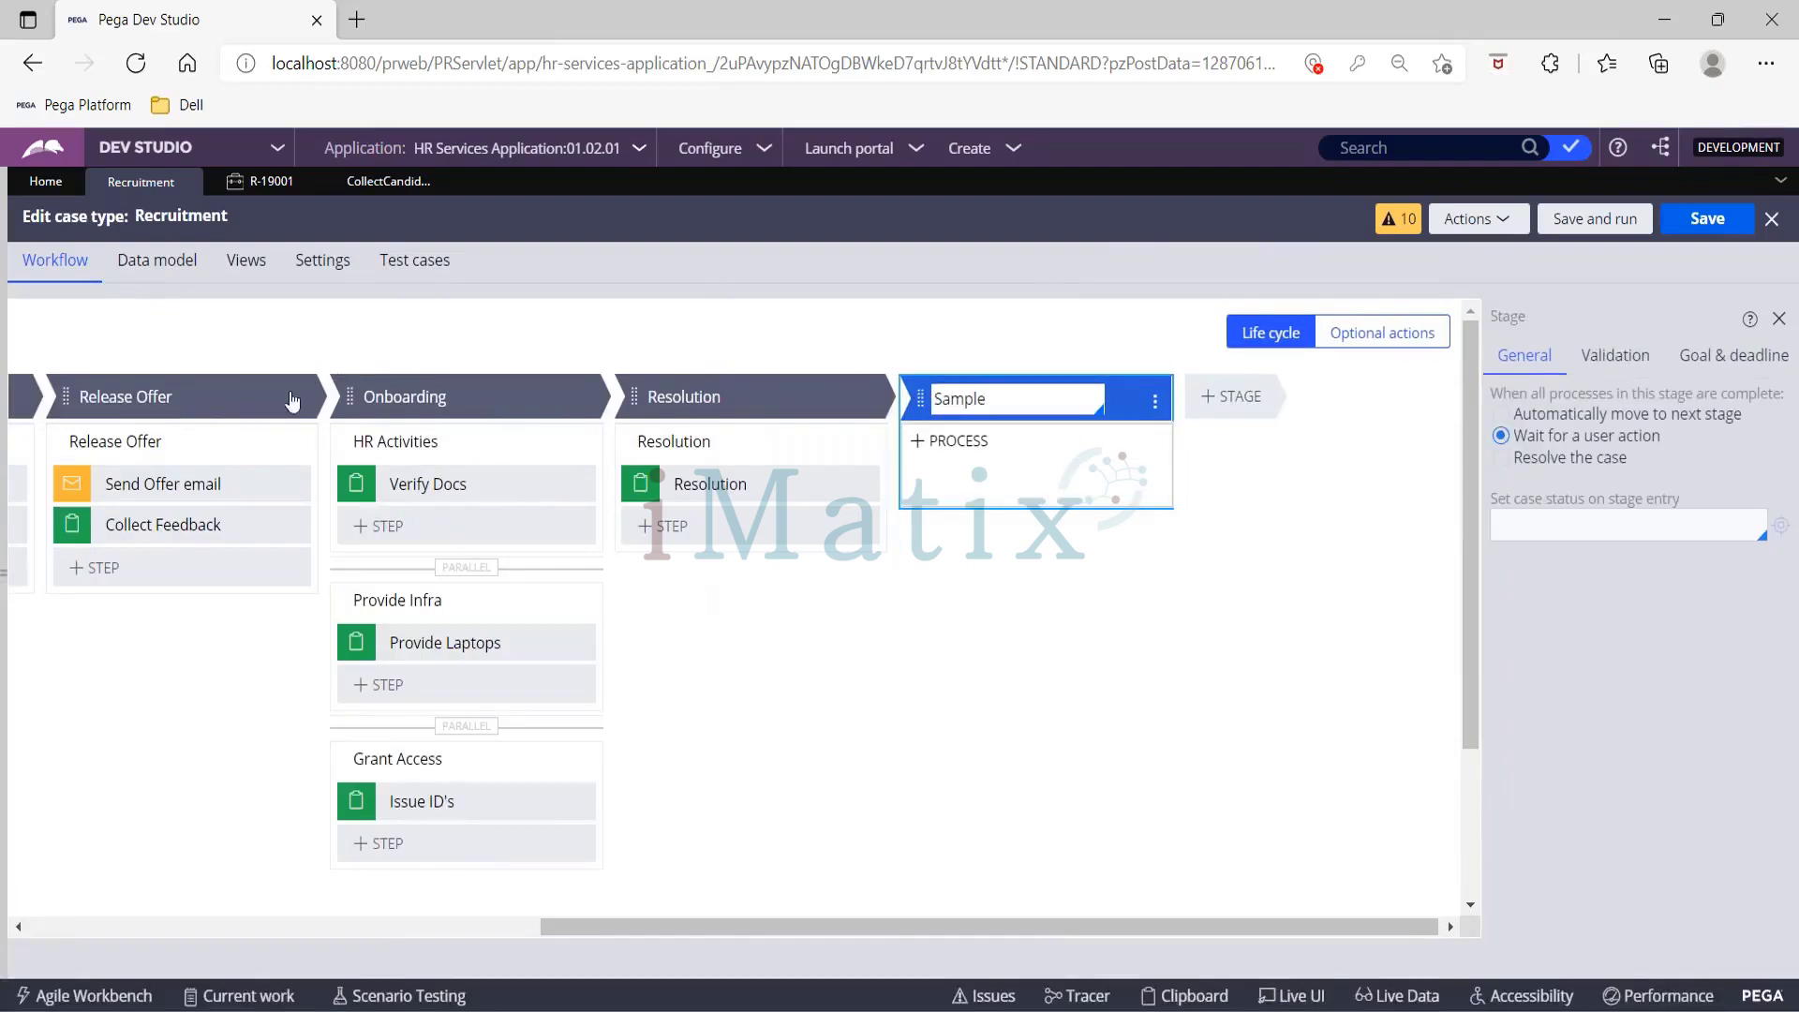
drag(986, 397, 214, 413)
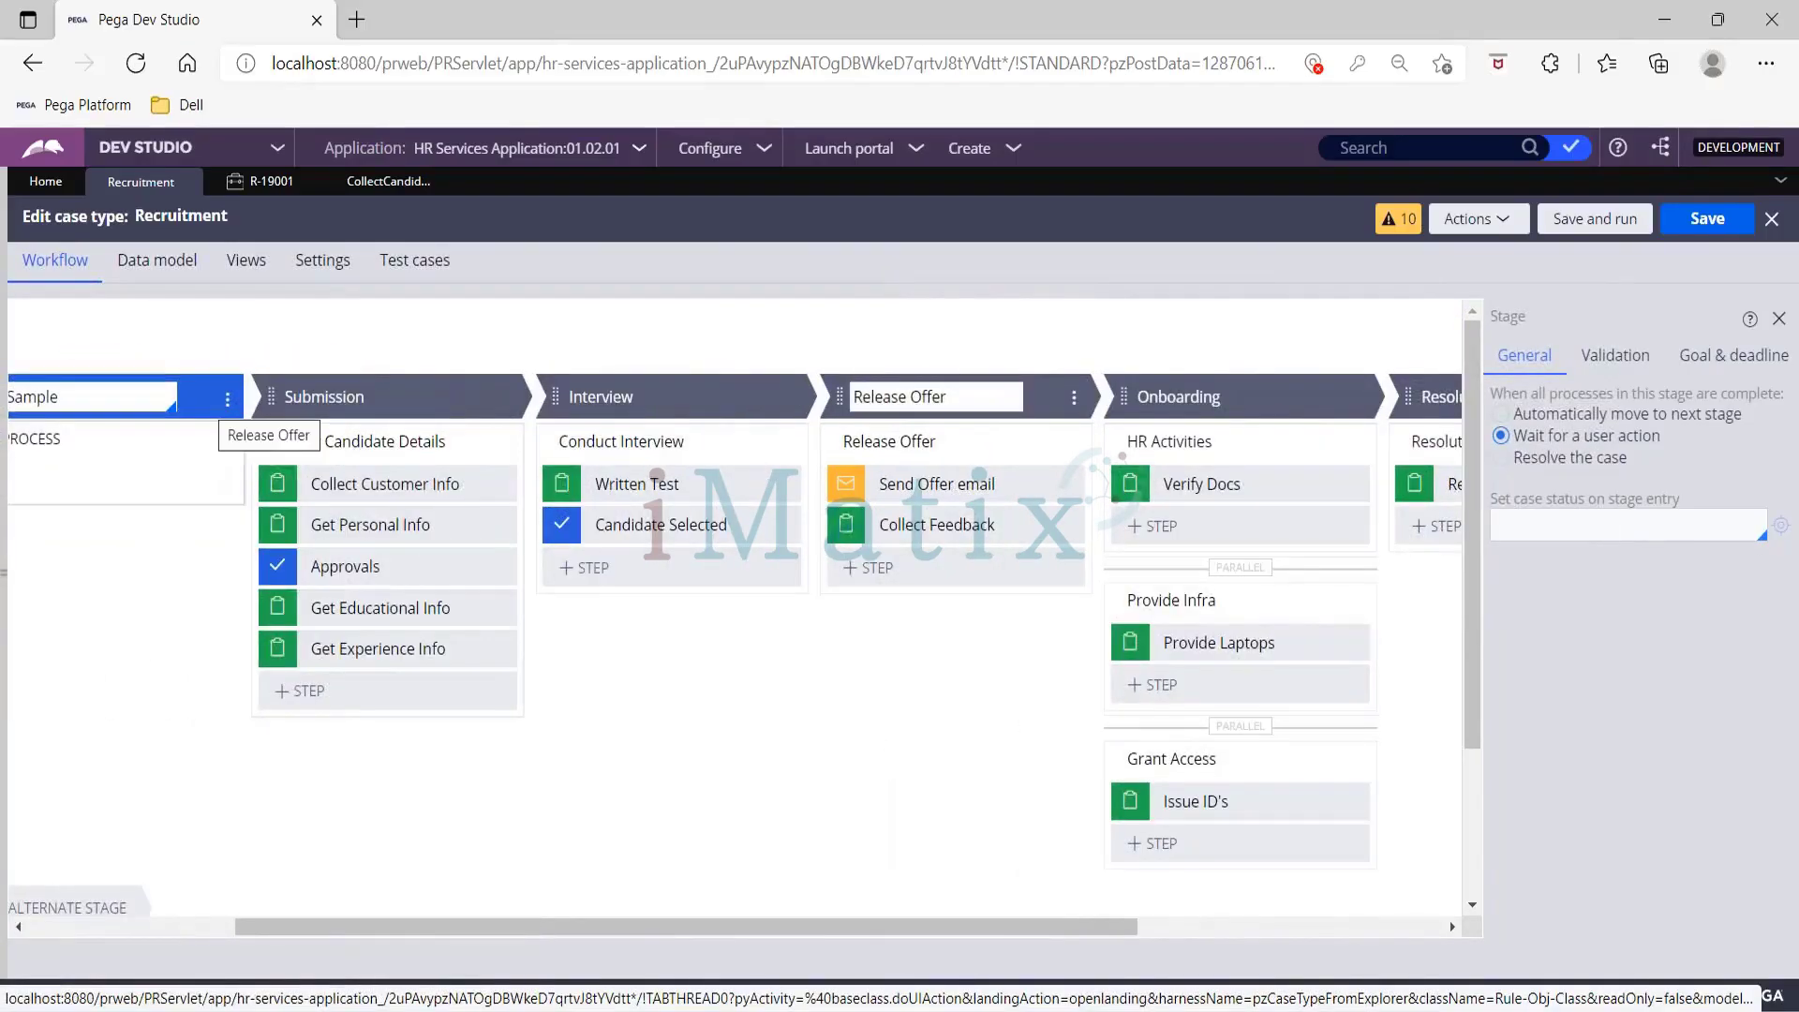
drag(564, 928, 311, 921)
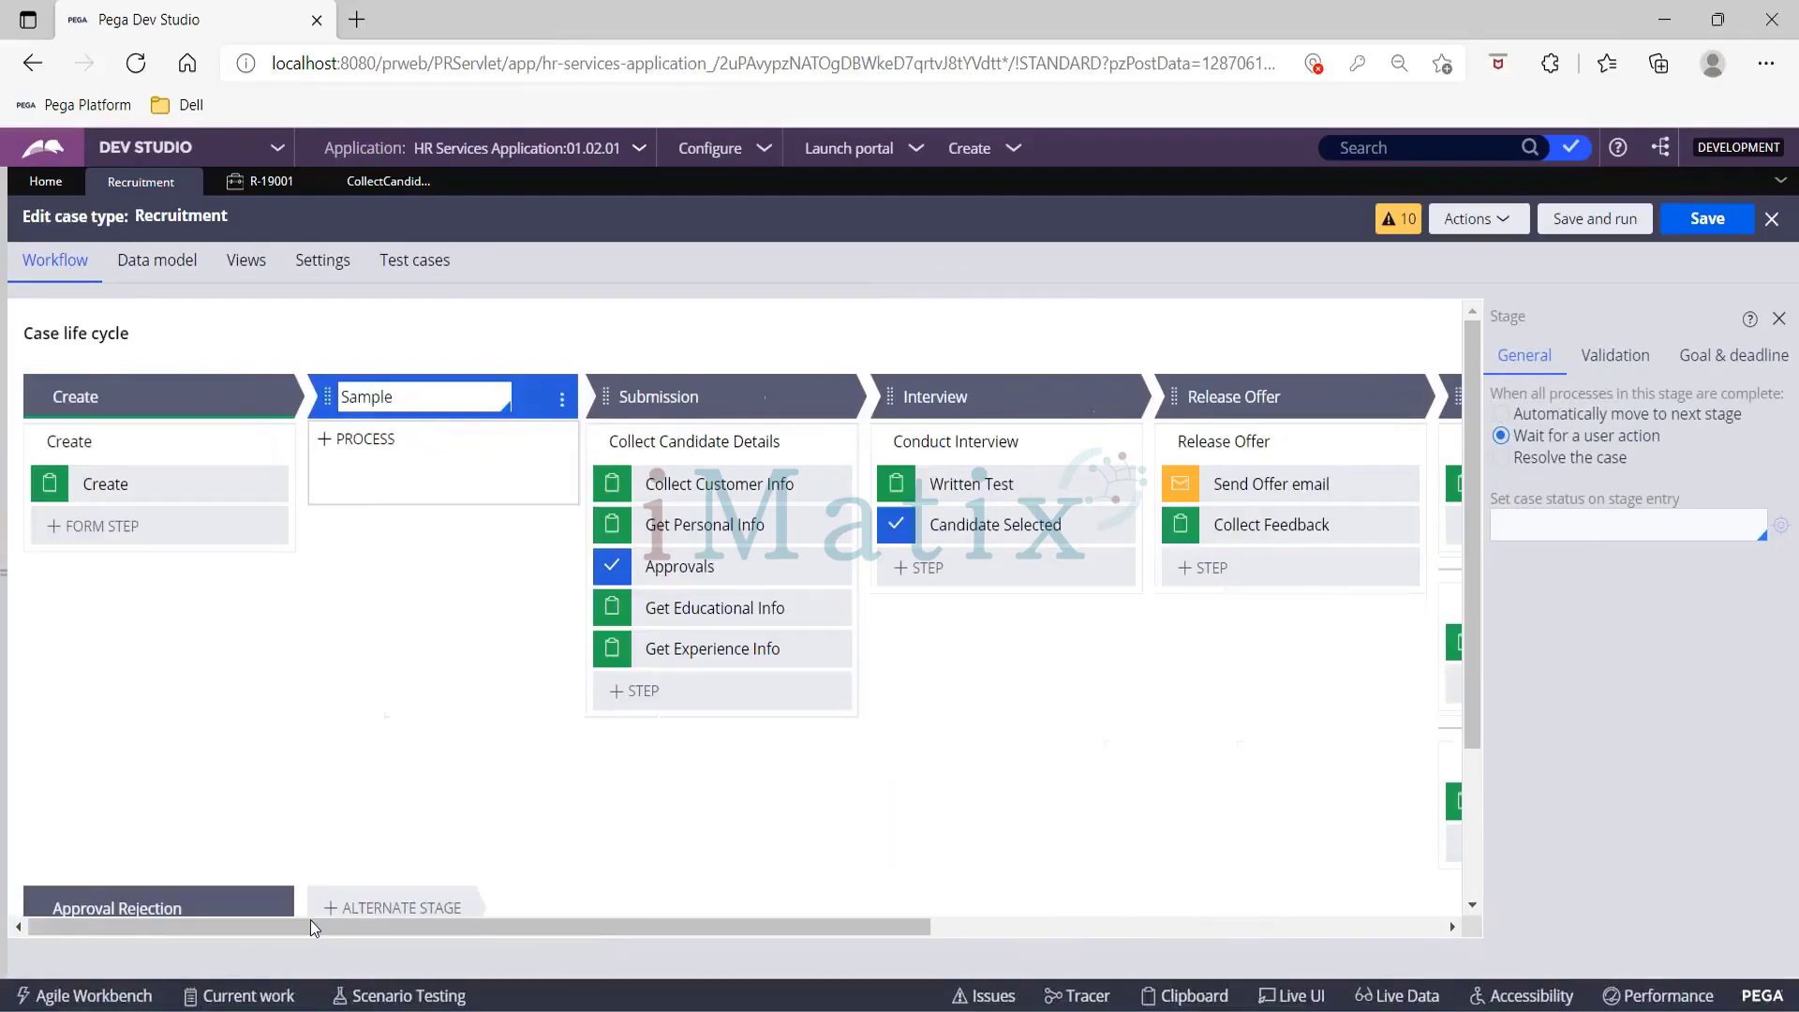
Step: Add a process to the Sample stage containing a Collect Information step named Sample Collect Info
click(359, 439)
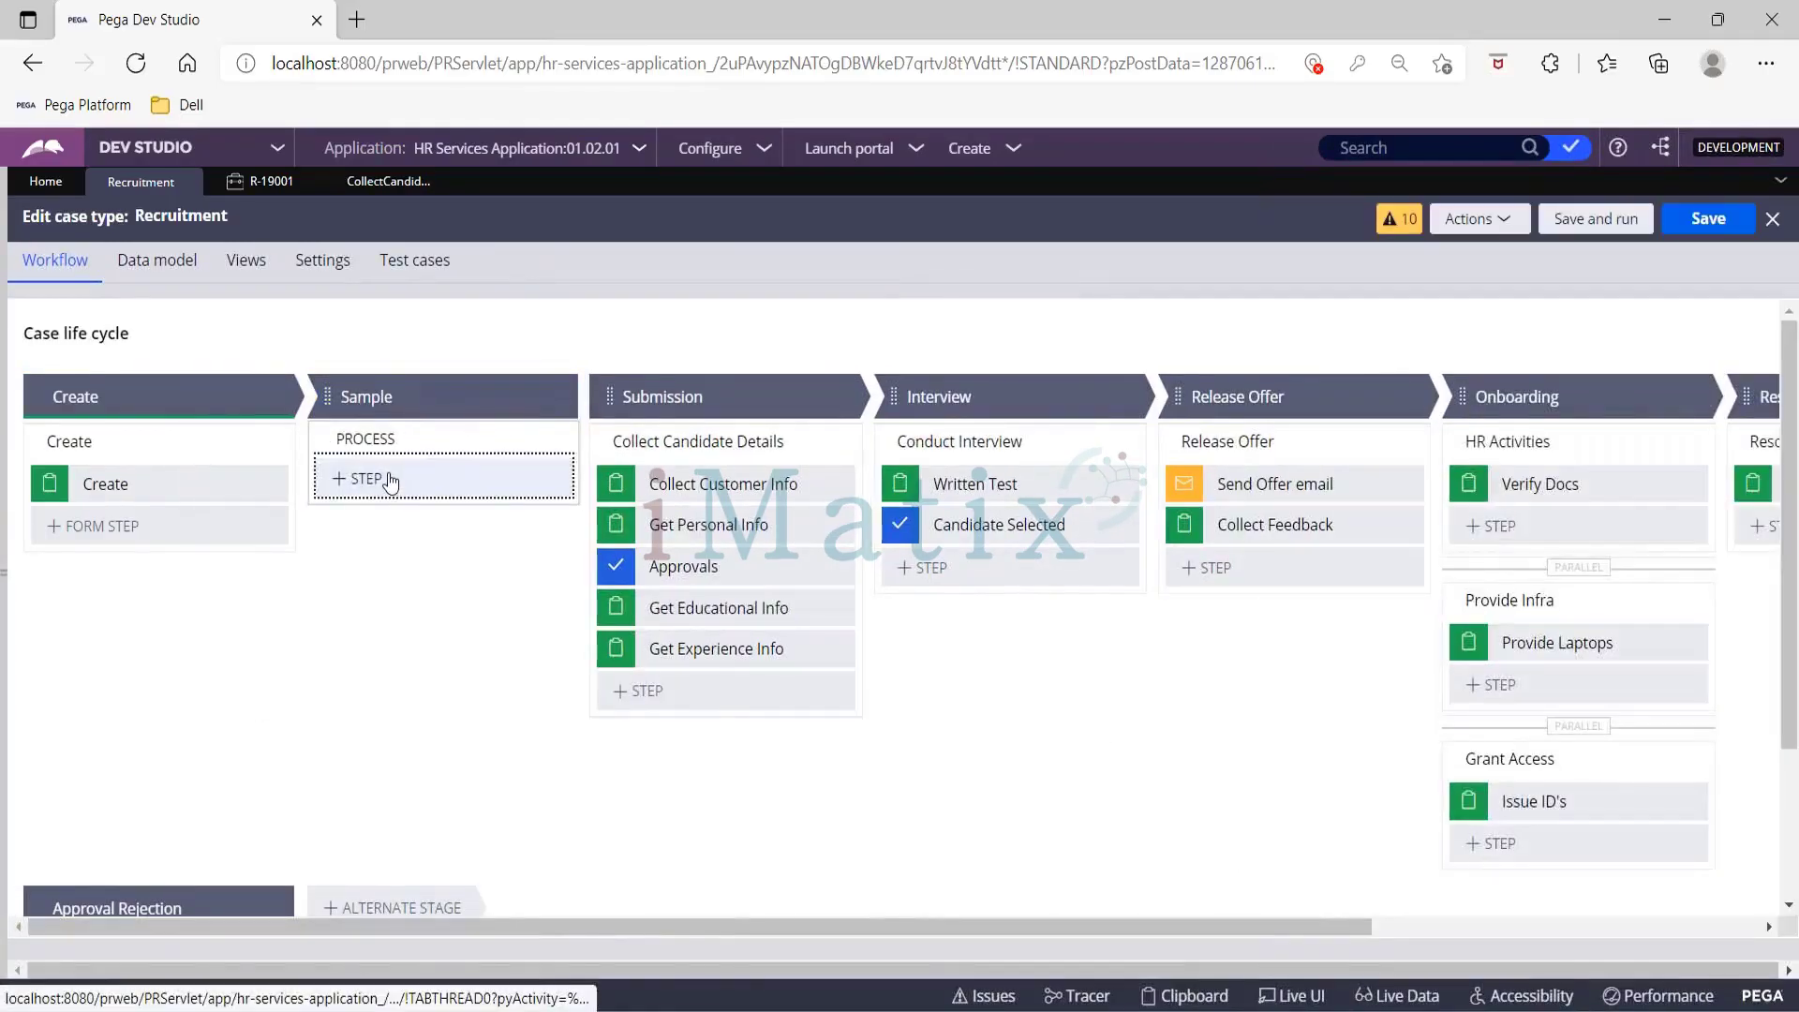
click(384, 478)
click(386, 548)
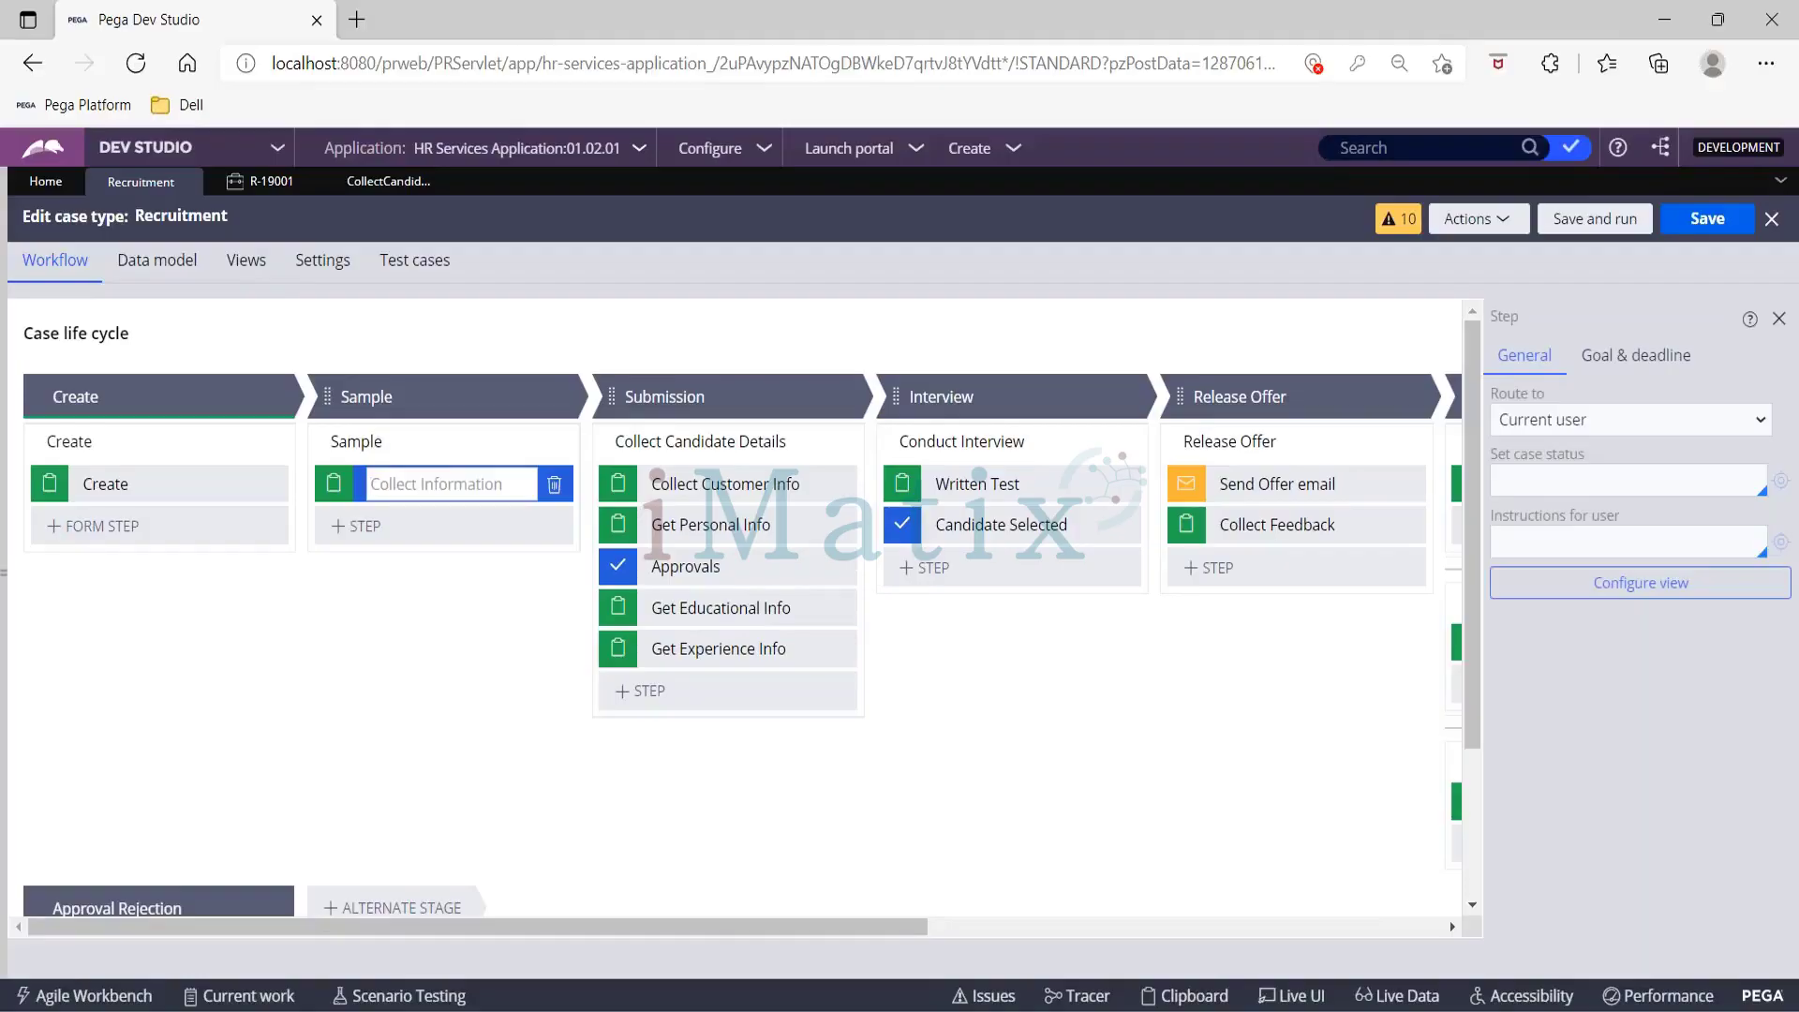
text(Sample Collect Info)
click(428, 487)
key(BackSpace)
key(BackSpace)
key(BackSpace)
key(BackSpace)
key(BackSpace)
key(BackSpace)
key(BackSpace)
text(Loa)
key(BackSpace)
key(BackSpace)
key(BackSpace)
text(Sample)
Step: Rename the Sample stage's process to Sample Process and save the Recruitment case type
click(406, 444)
click(387, 440)
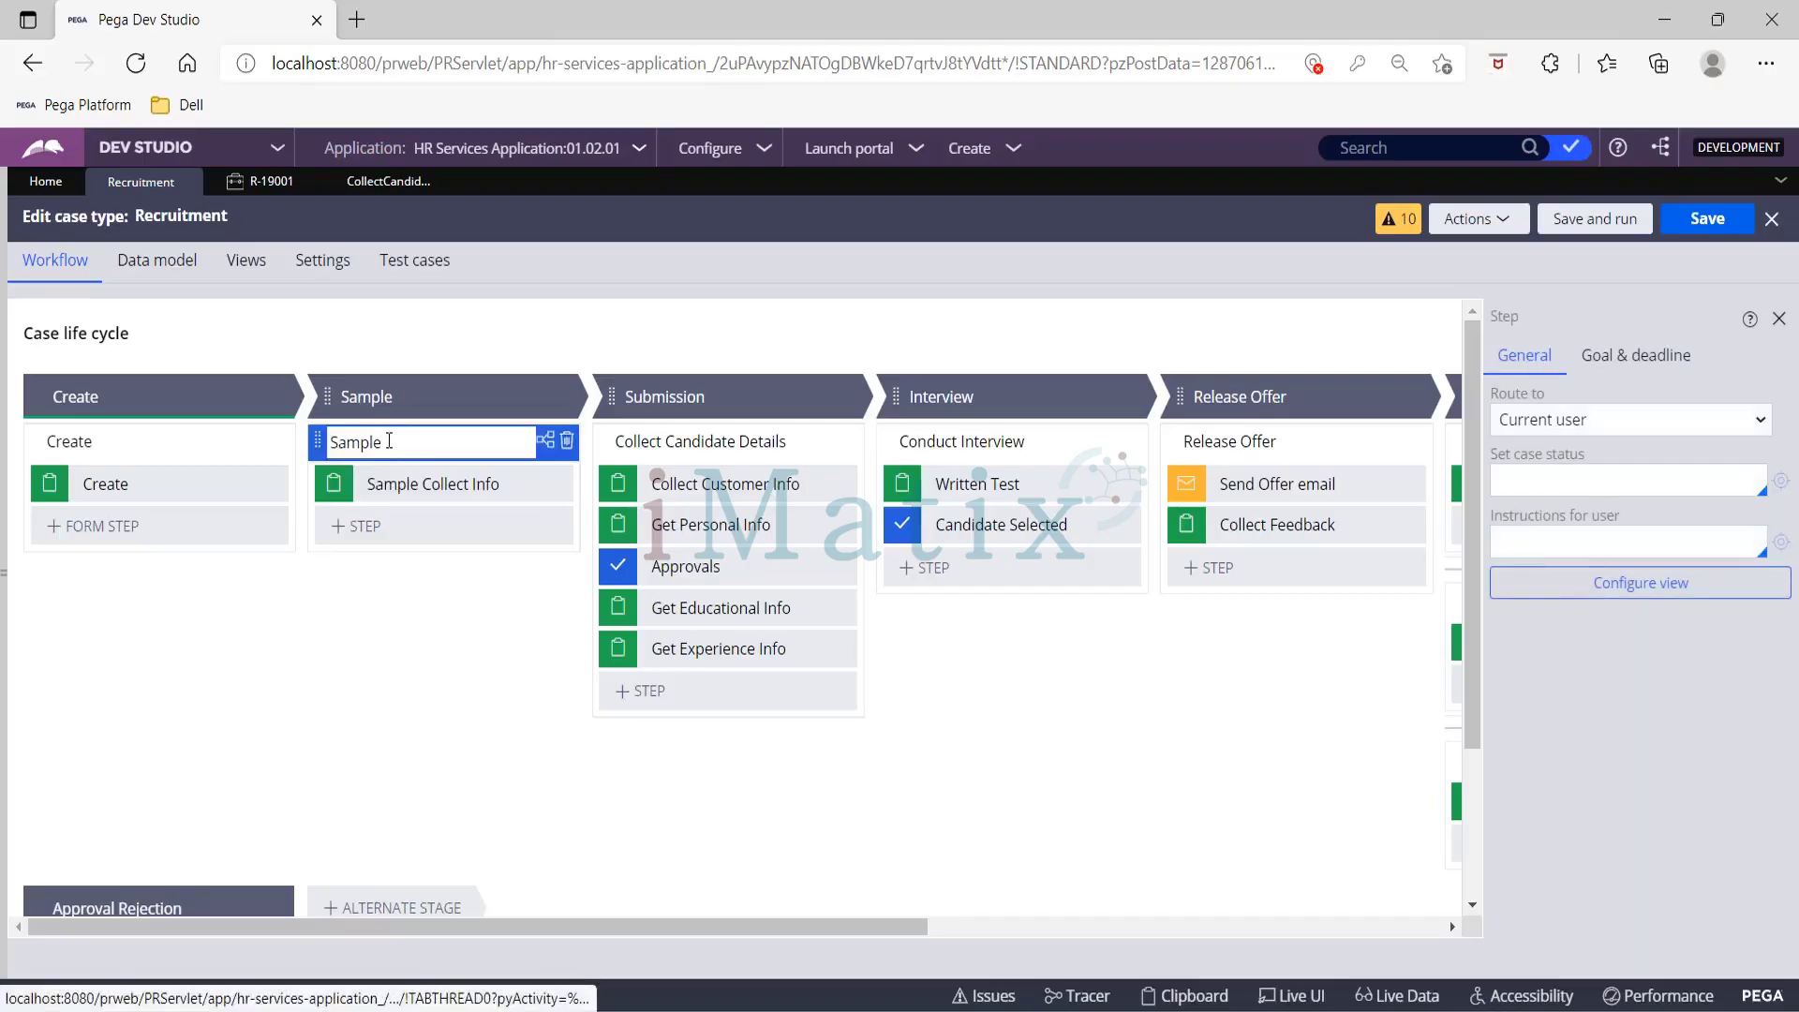
key(BackSpace)
text(S)
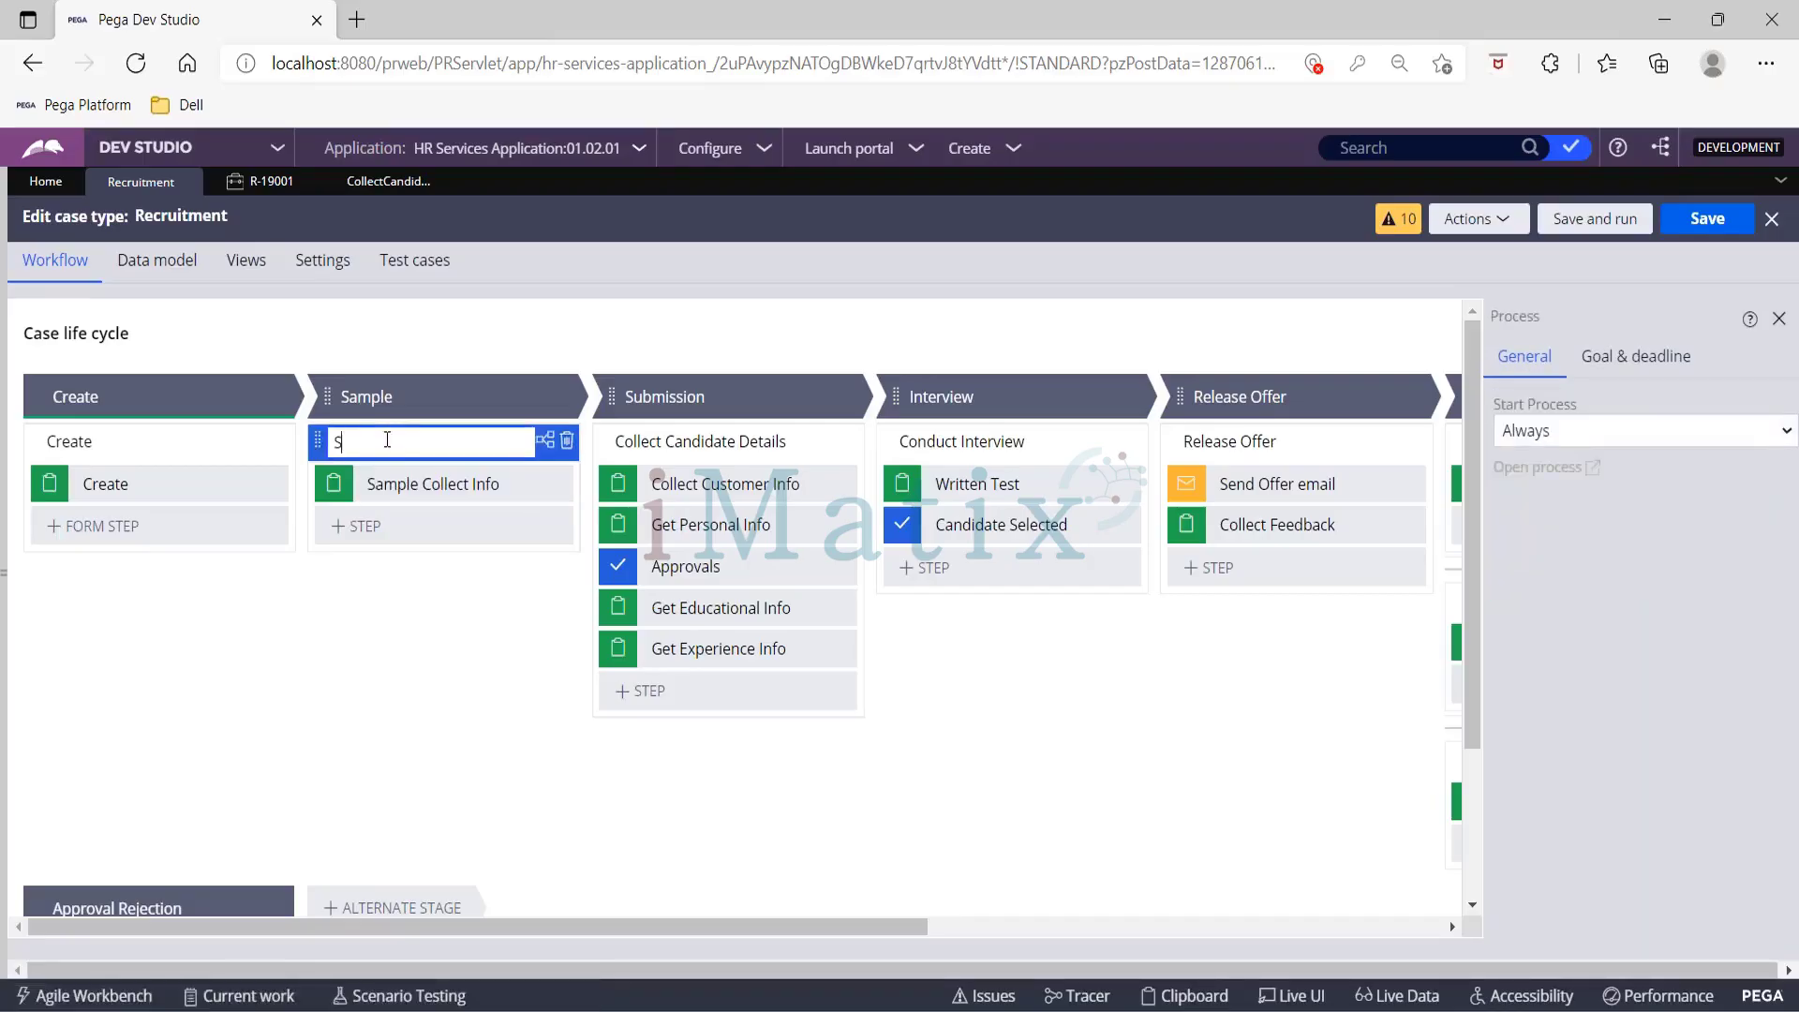
text(ample process)
key(BackSpace)
text(P)
click(1680, 225)
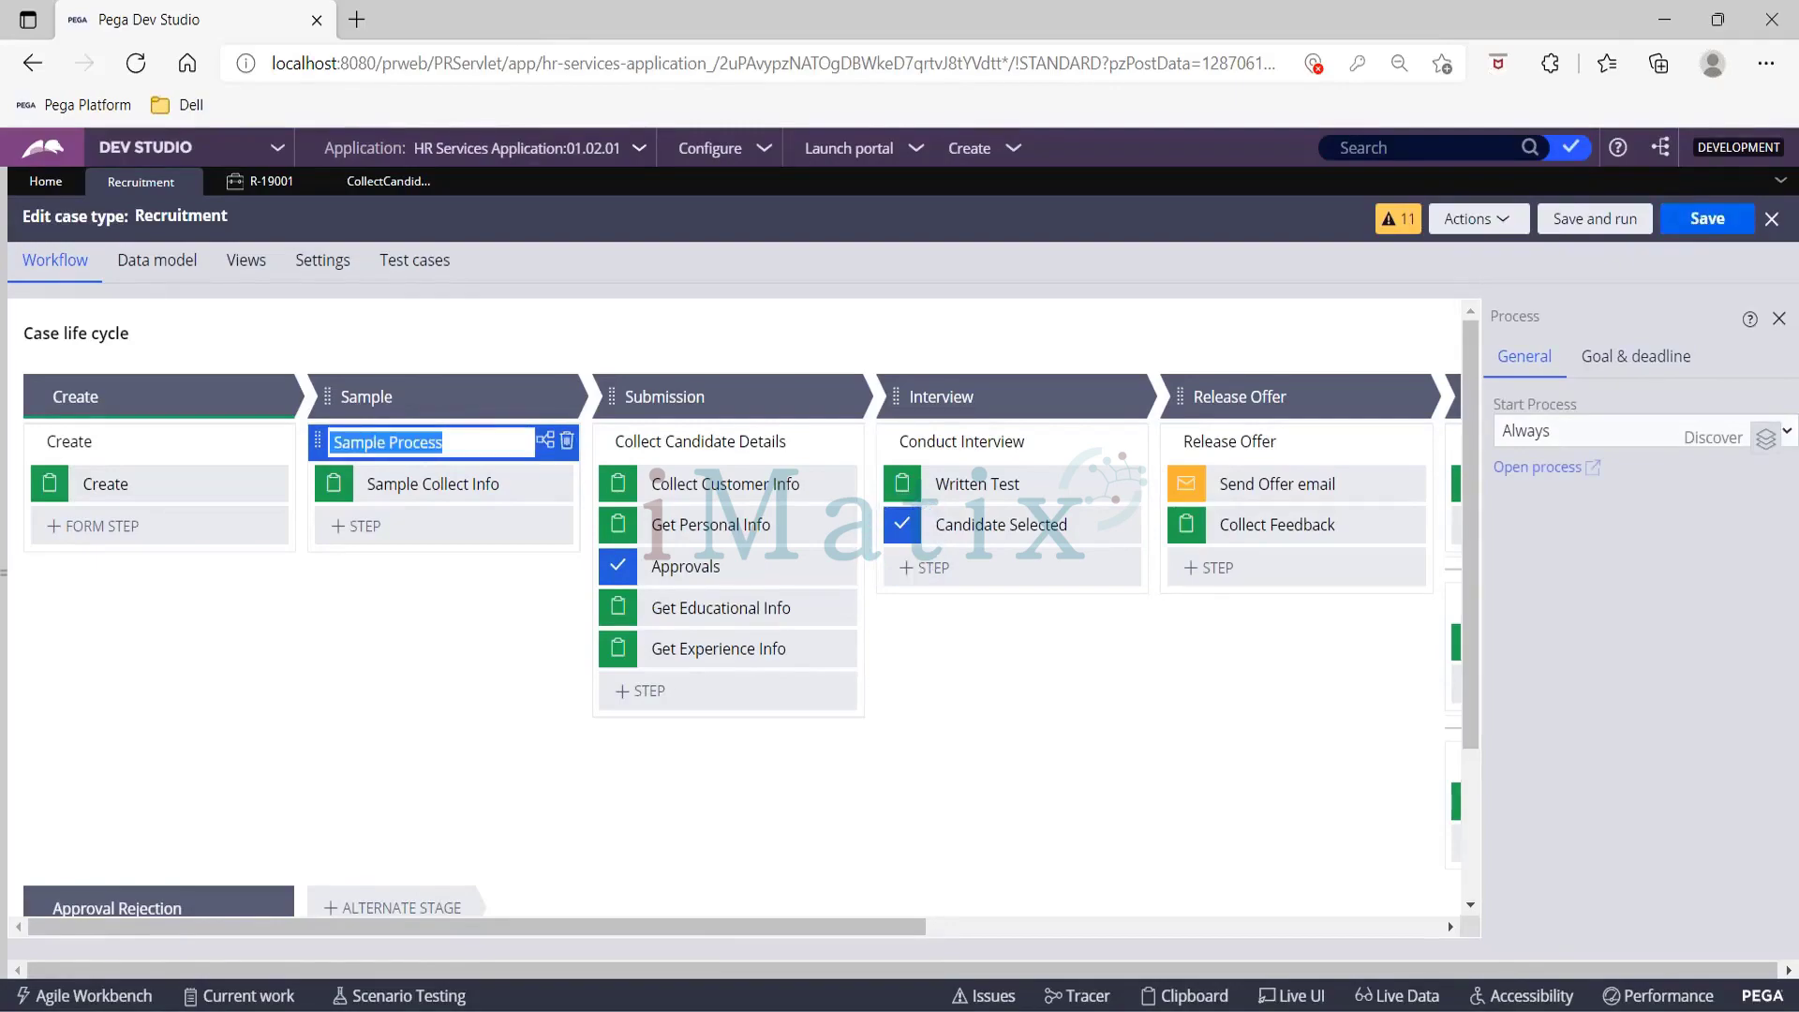
Step: Open the Sample Process flow rule, add a Split Join shape below the existing flow and open its properties
click(550, 445)
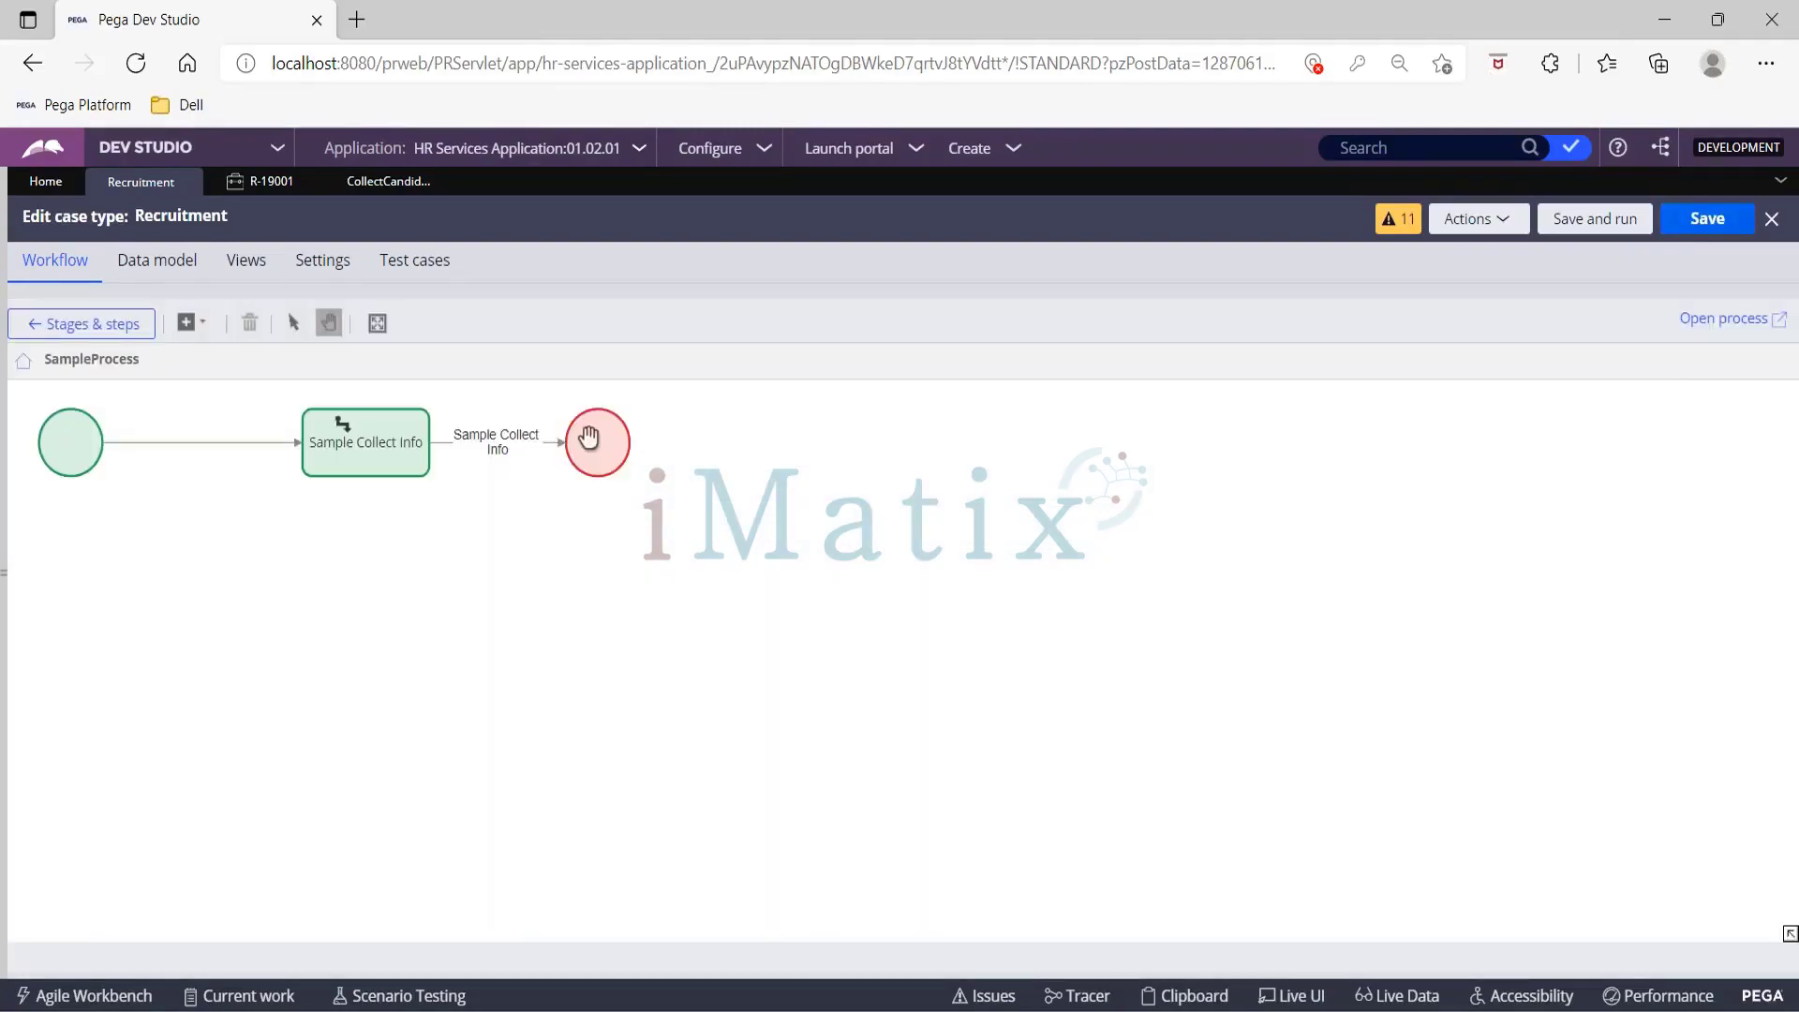
click(1701, 318)
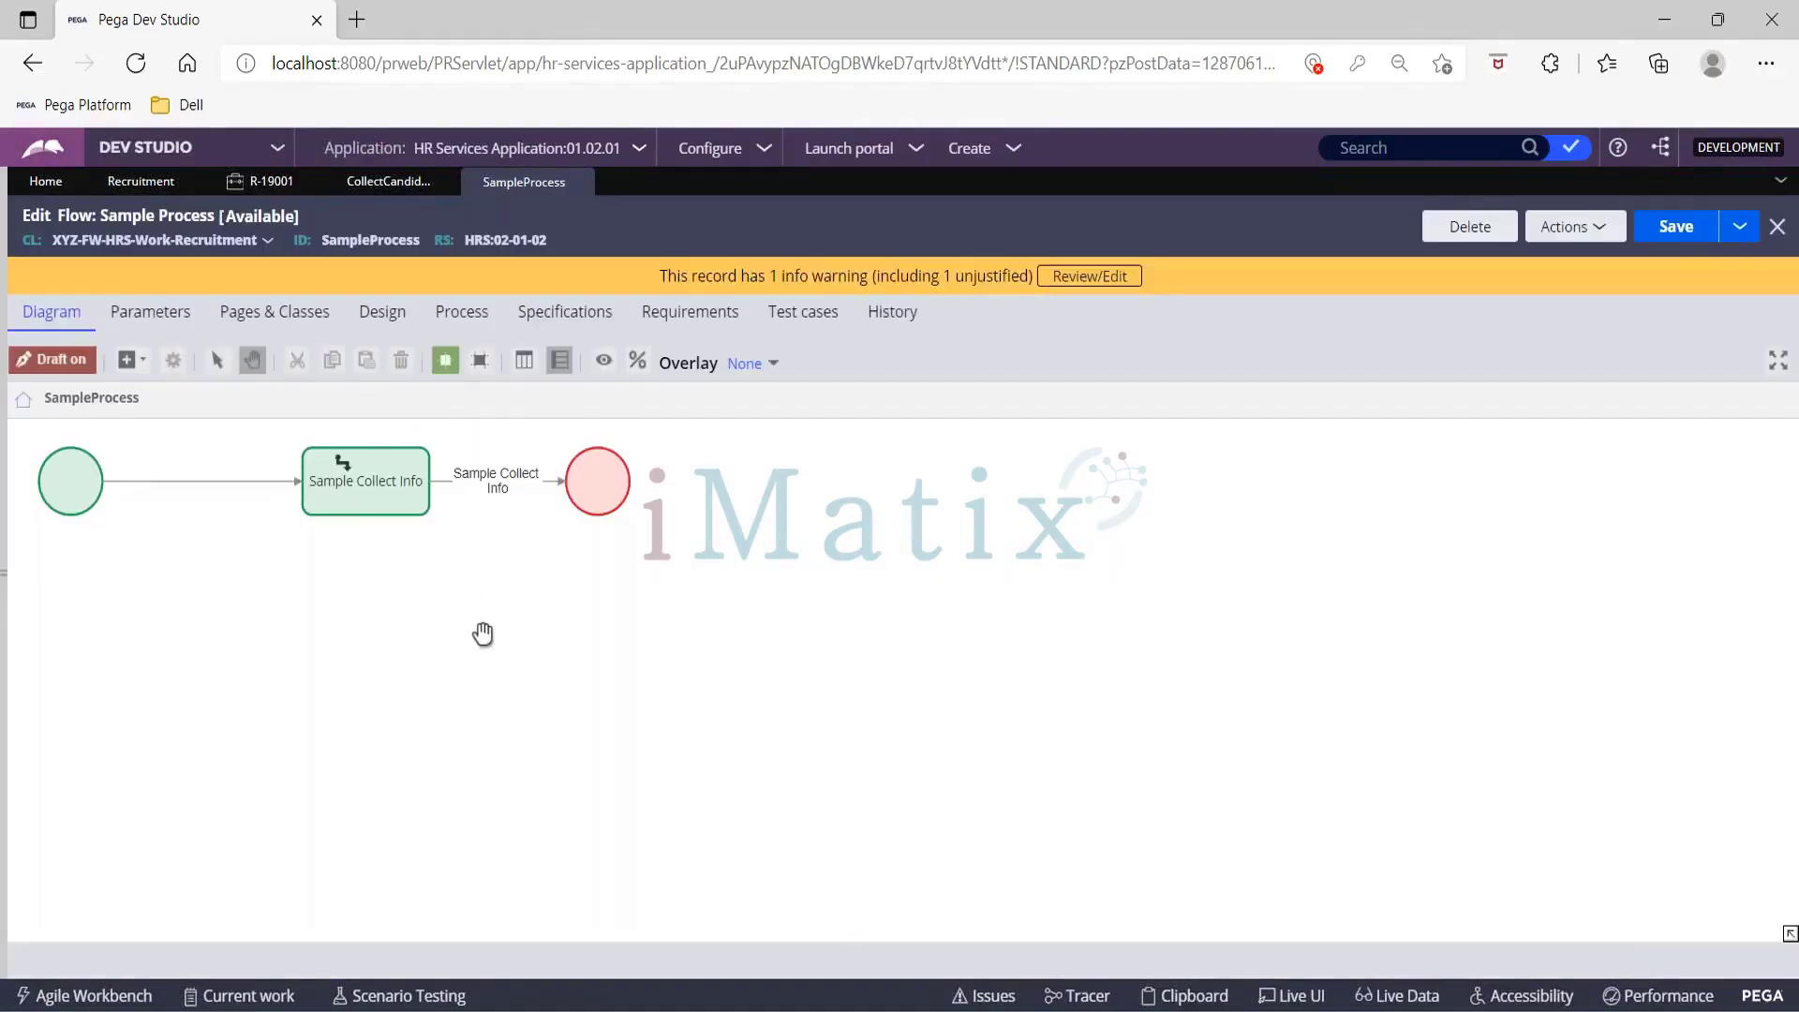
right_click(482, 626)
mouse_move(553, 643)
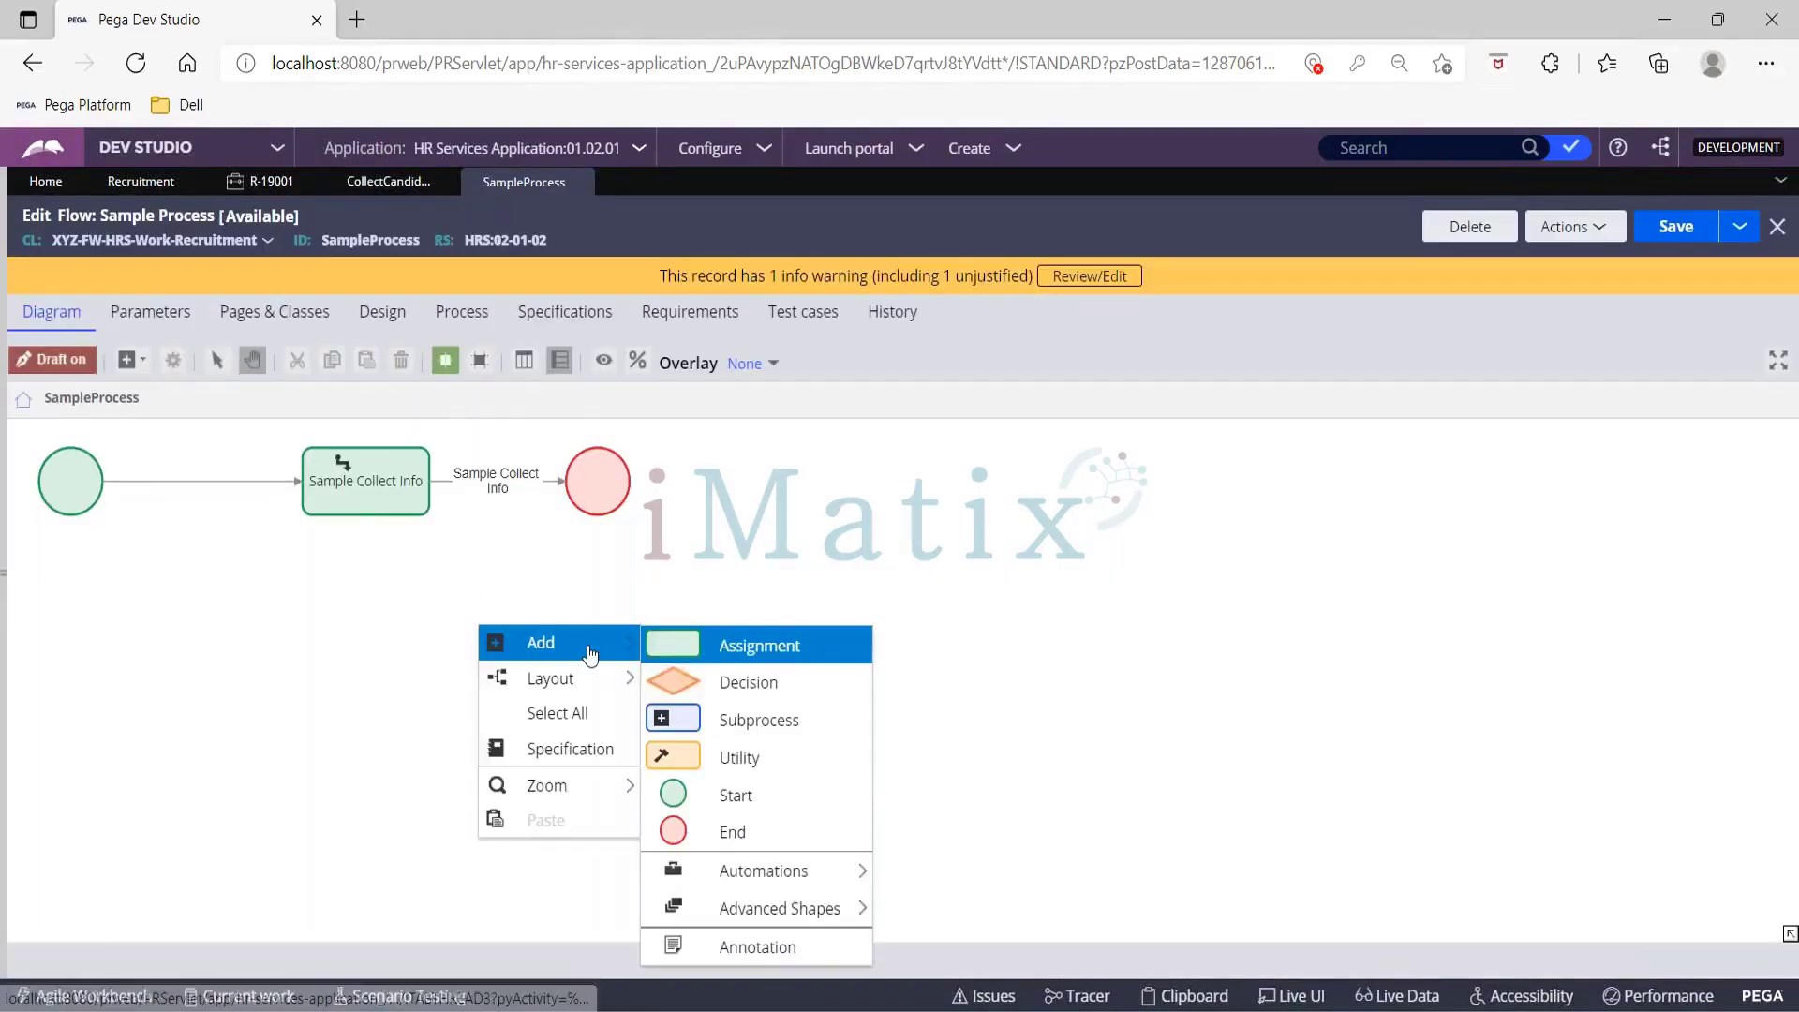
mouse_move(743, 873)
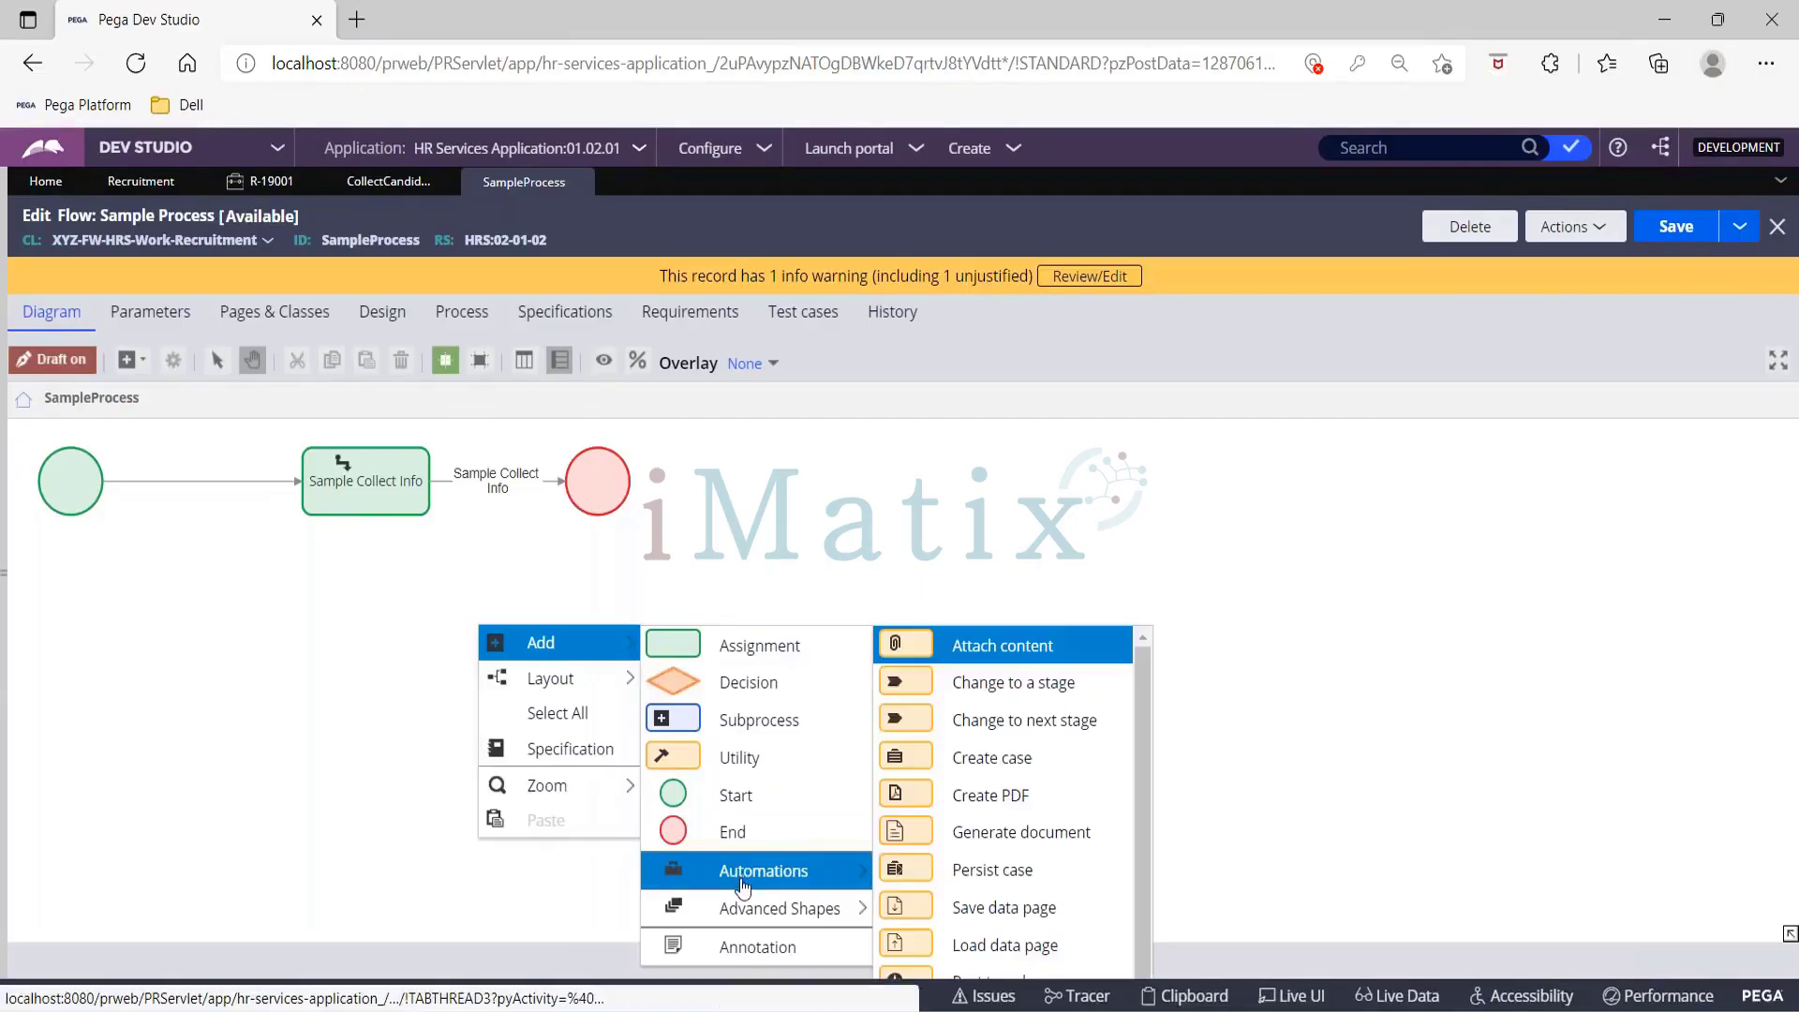
mouse_move(778, 908)
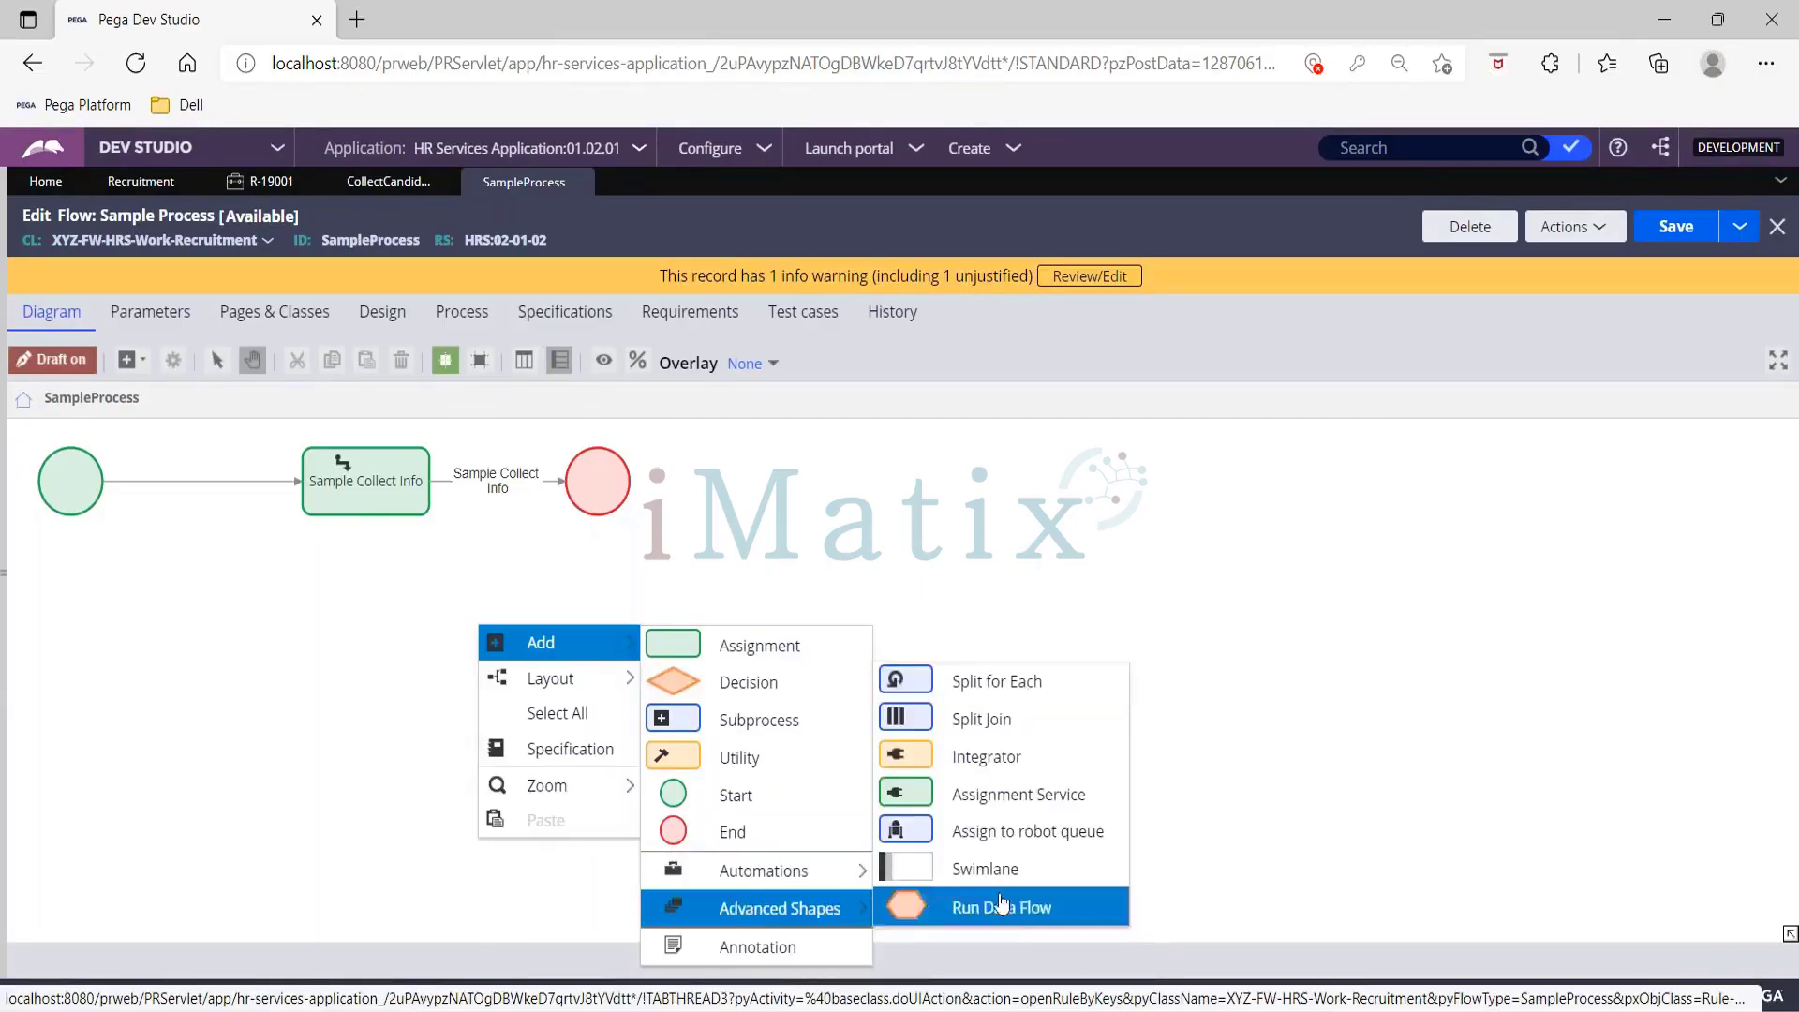
click(981, 721)
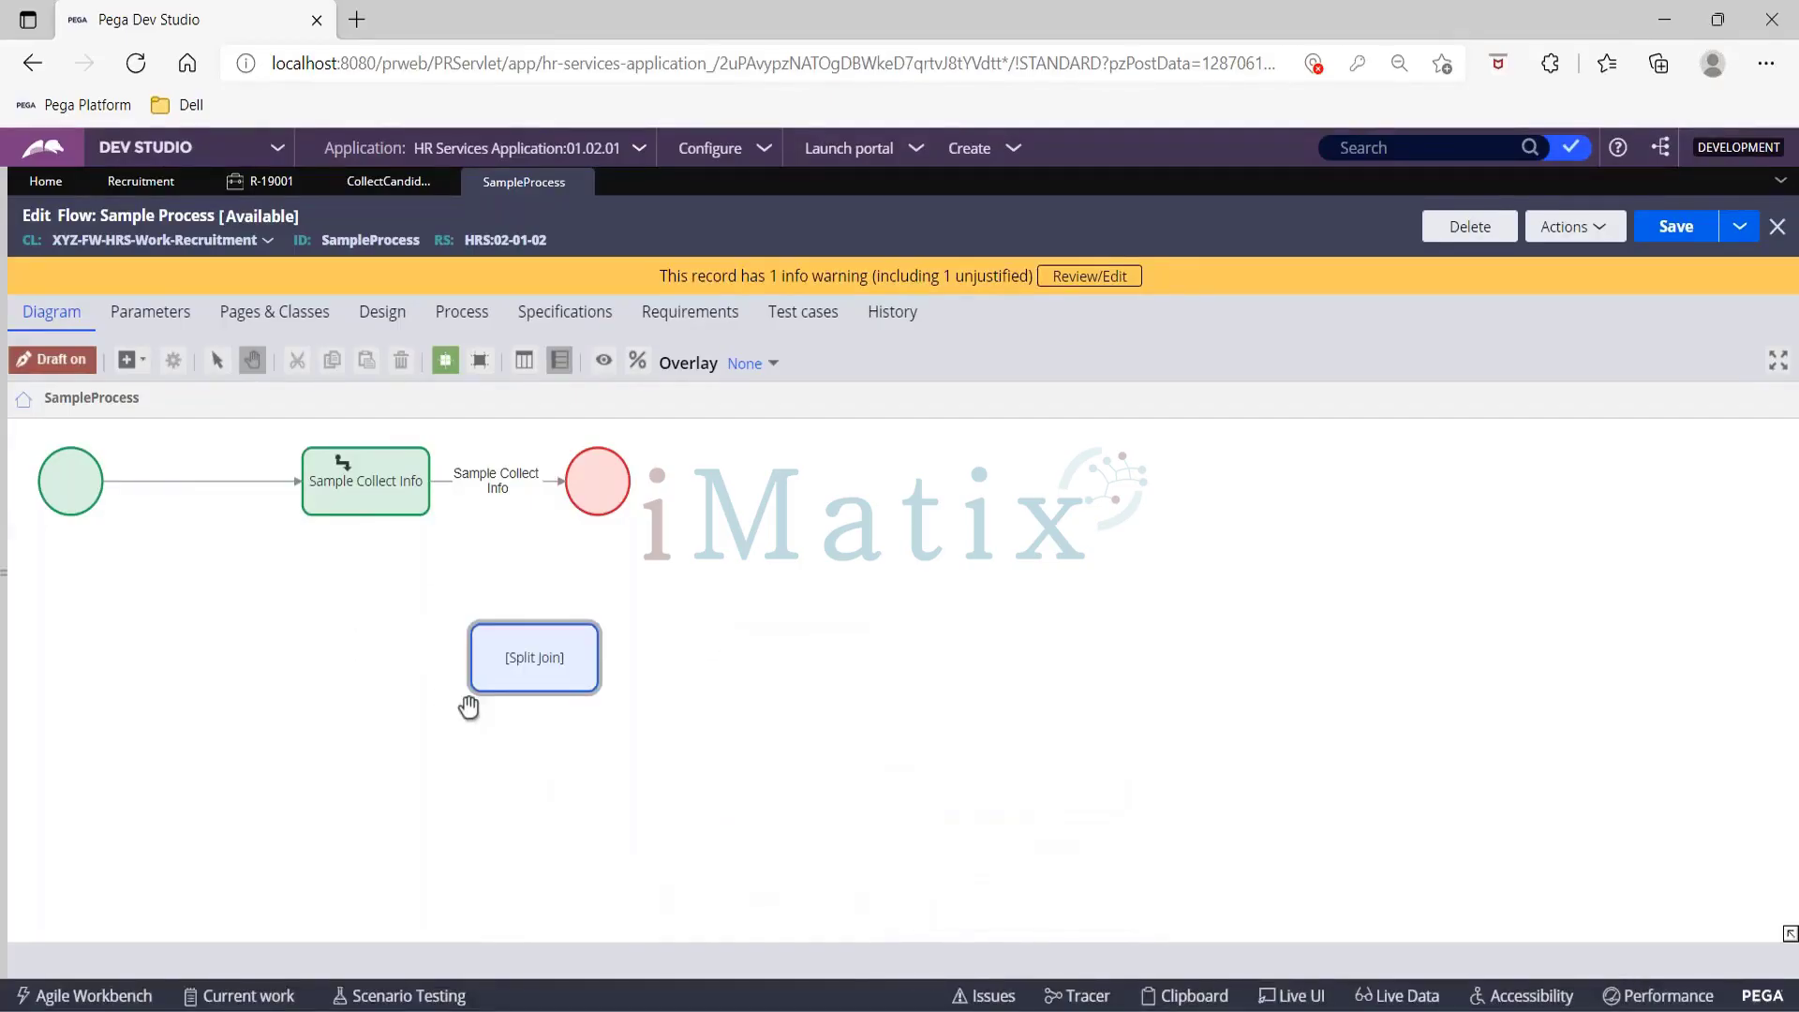
click(543, 647)
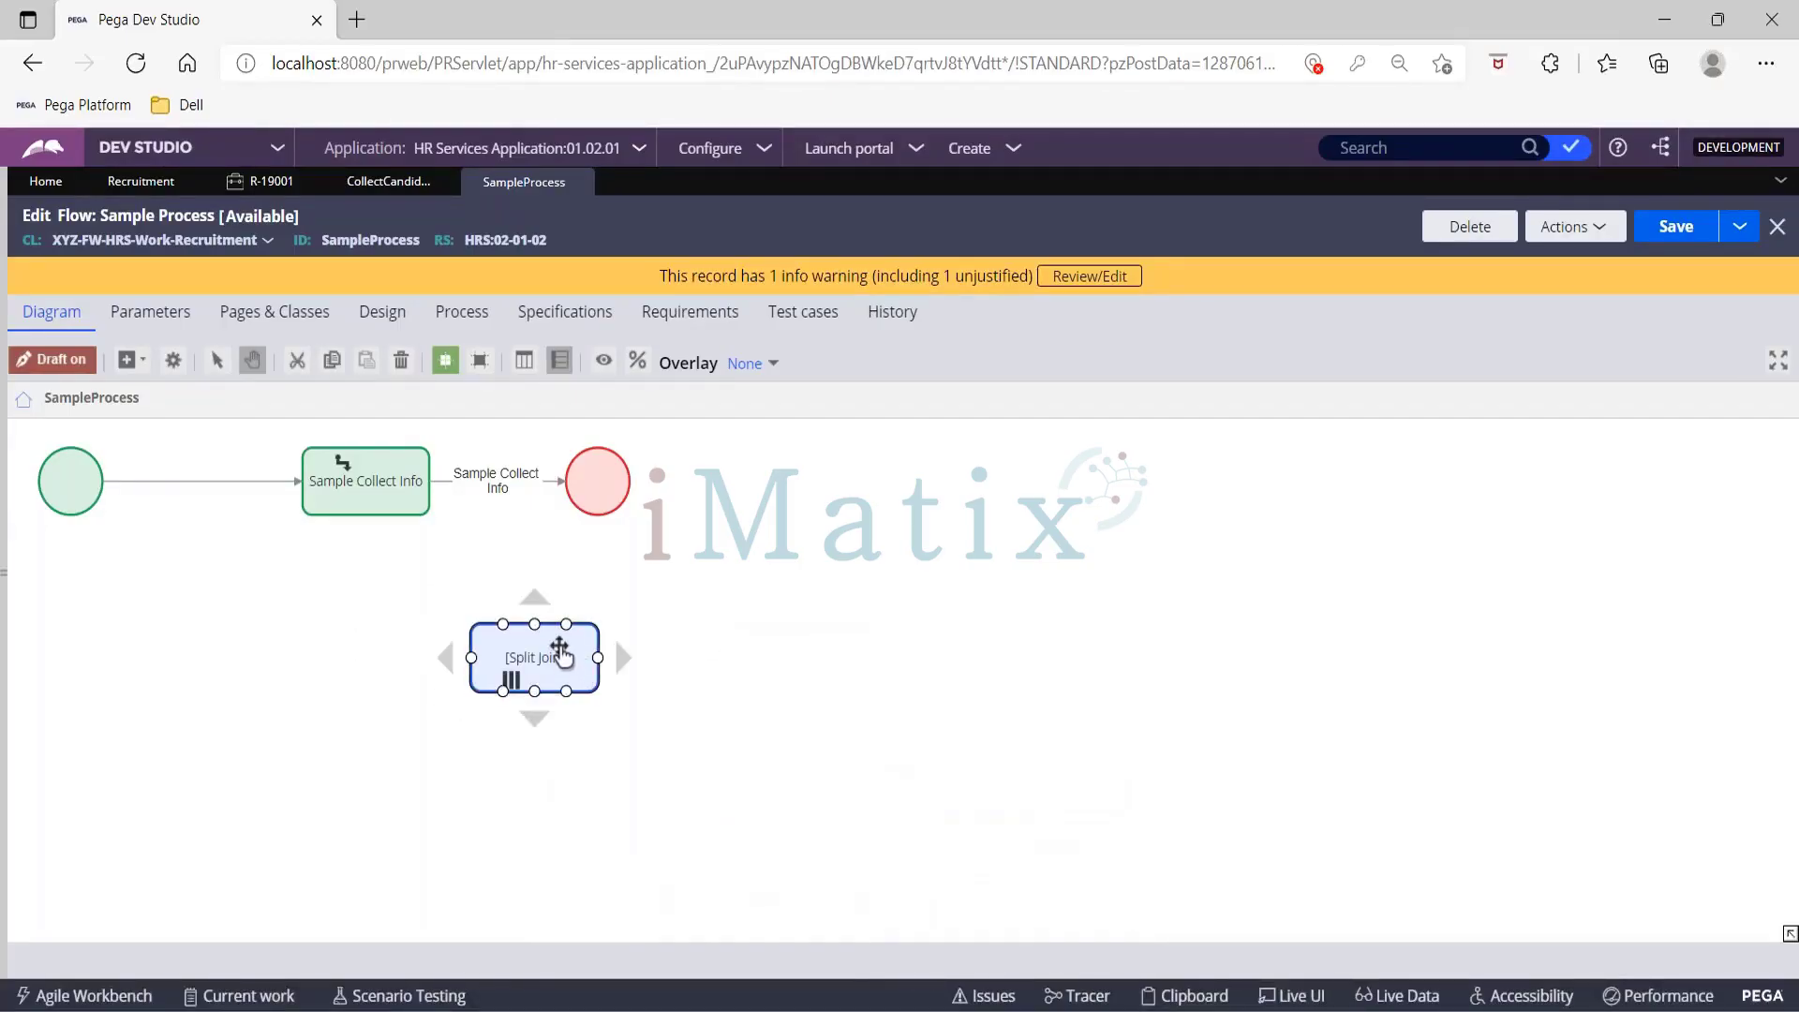
double_click(573, 667)
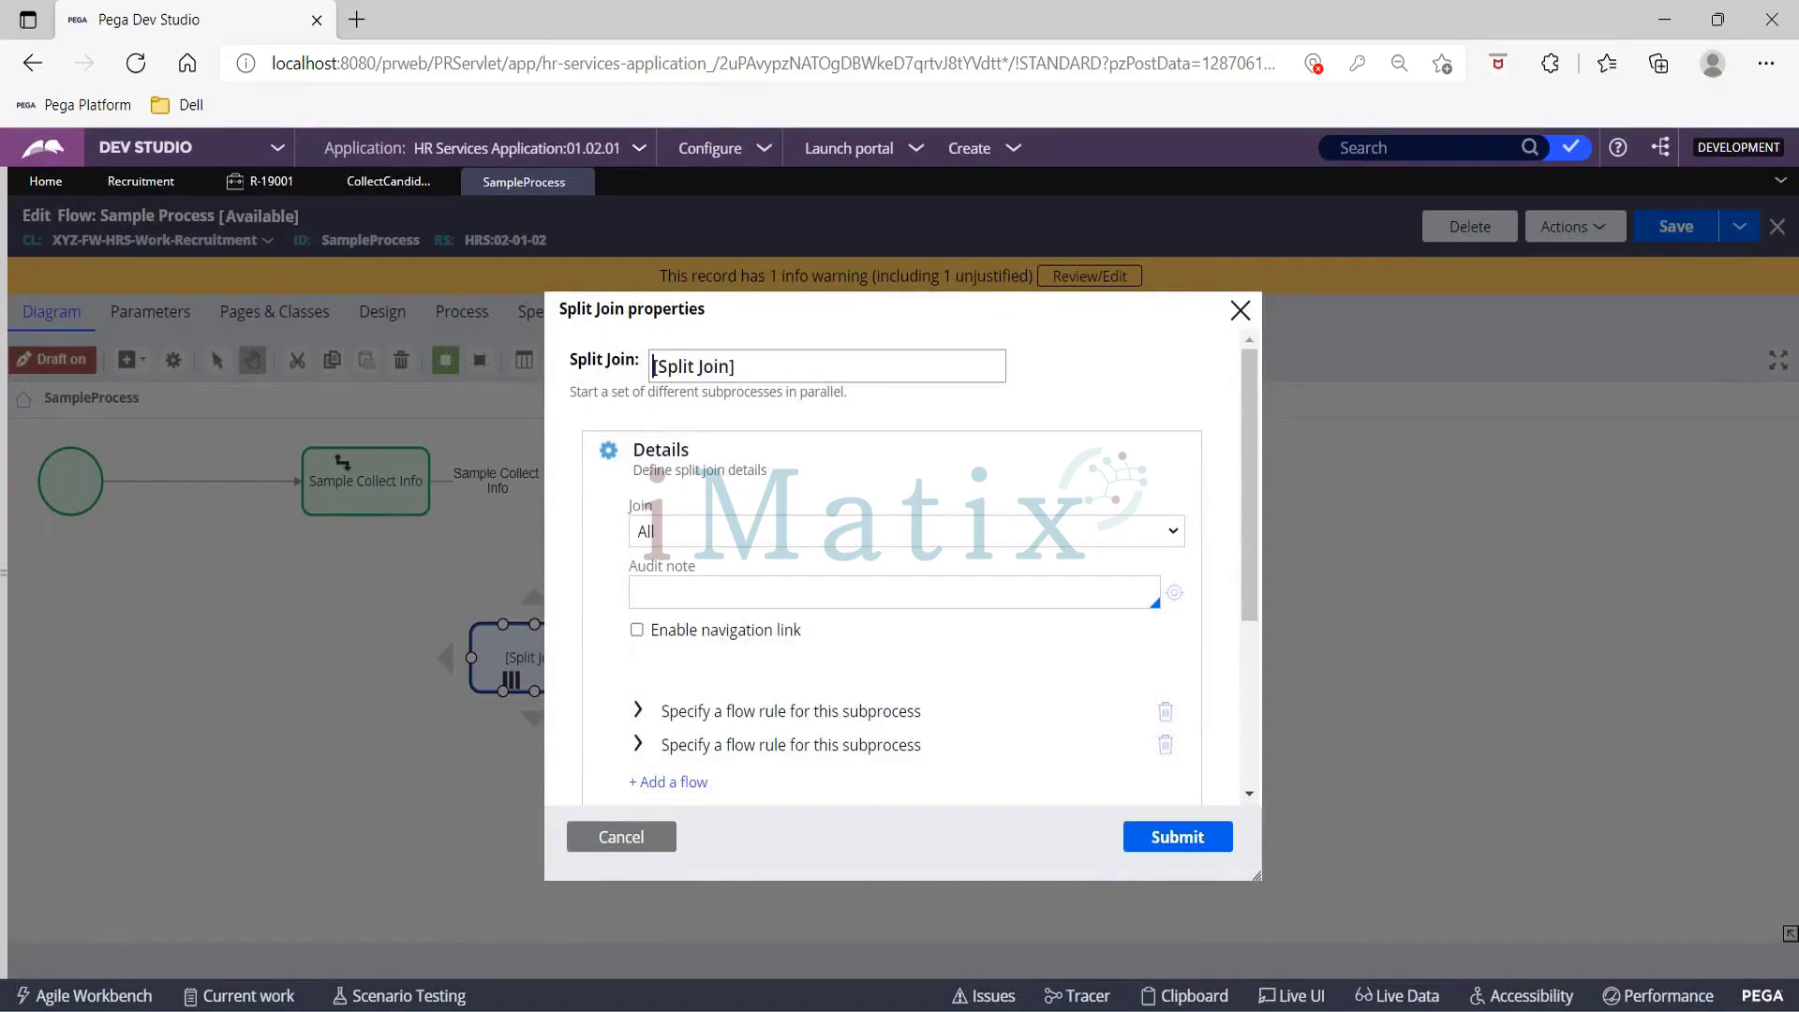
Step: Examine the Join options of the Split Join, switching to Some and back to All
click(703, 533)
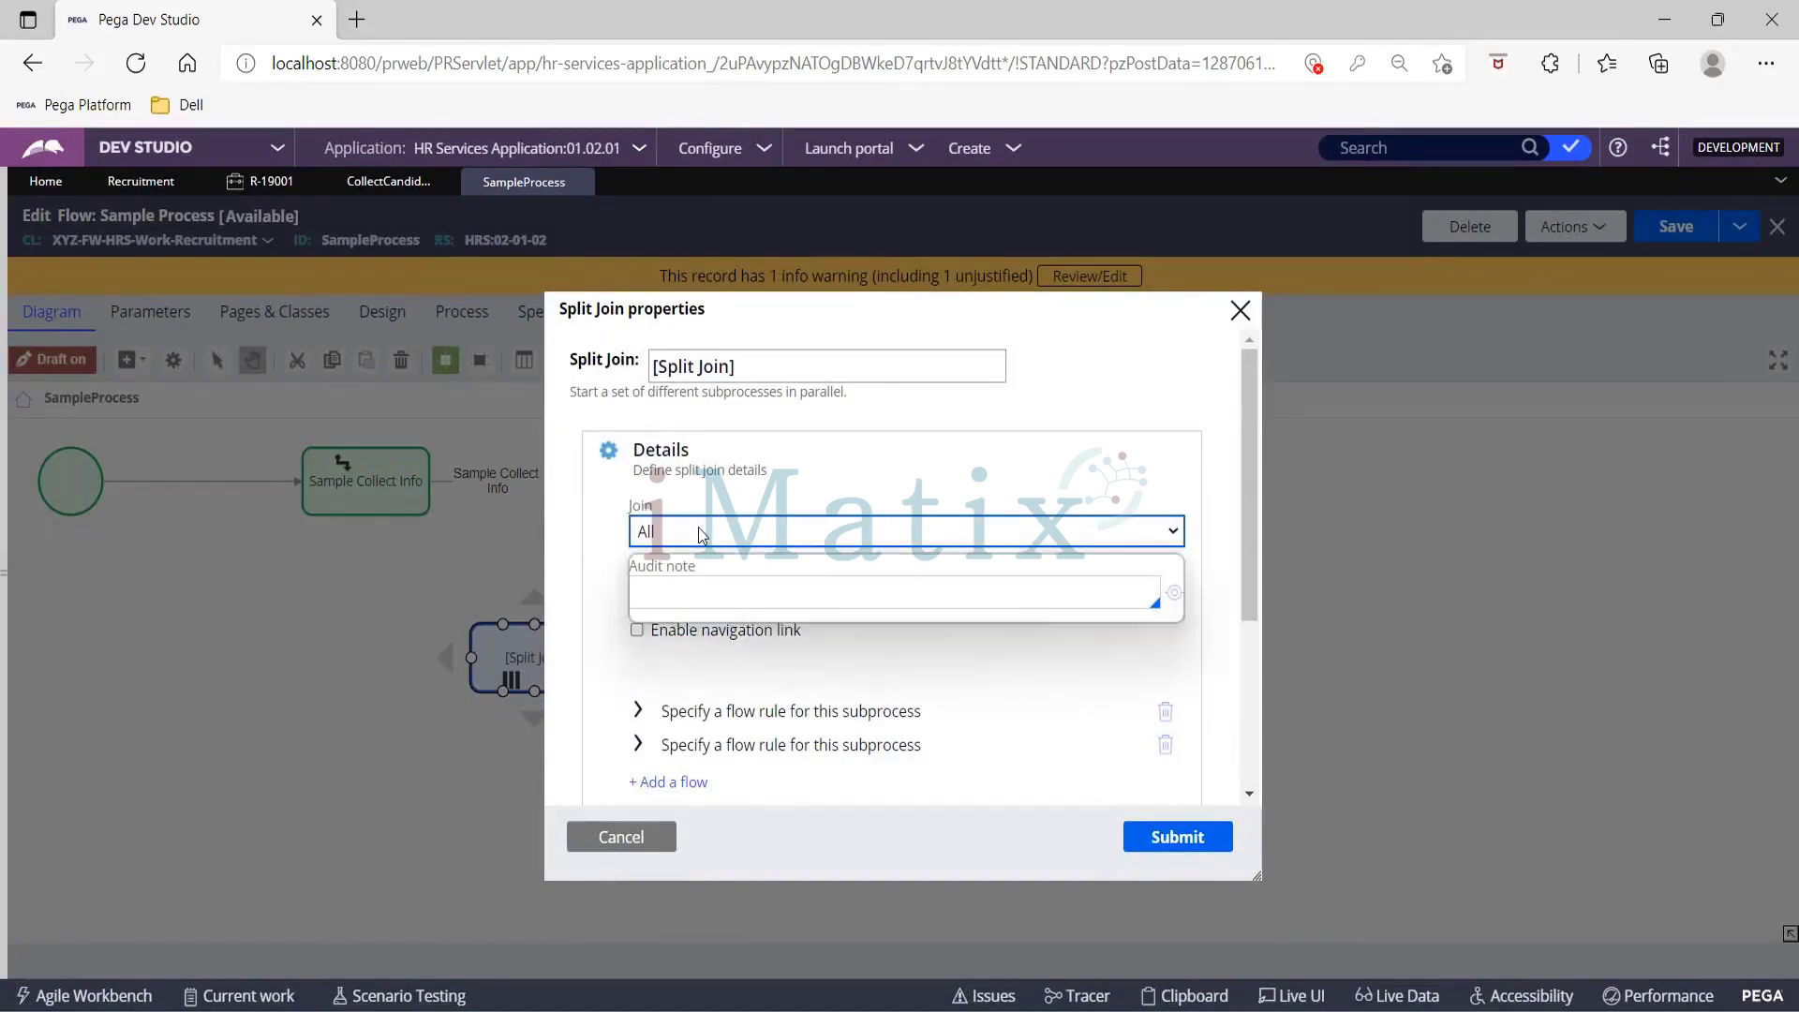
click(703, 533)
drag(630, 507, 669, 517)
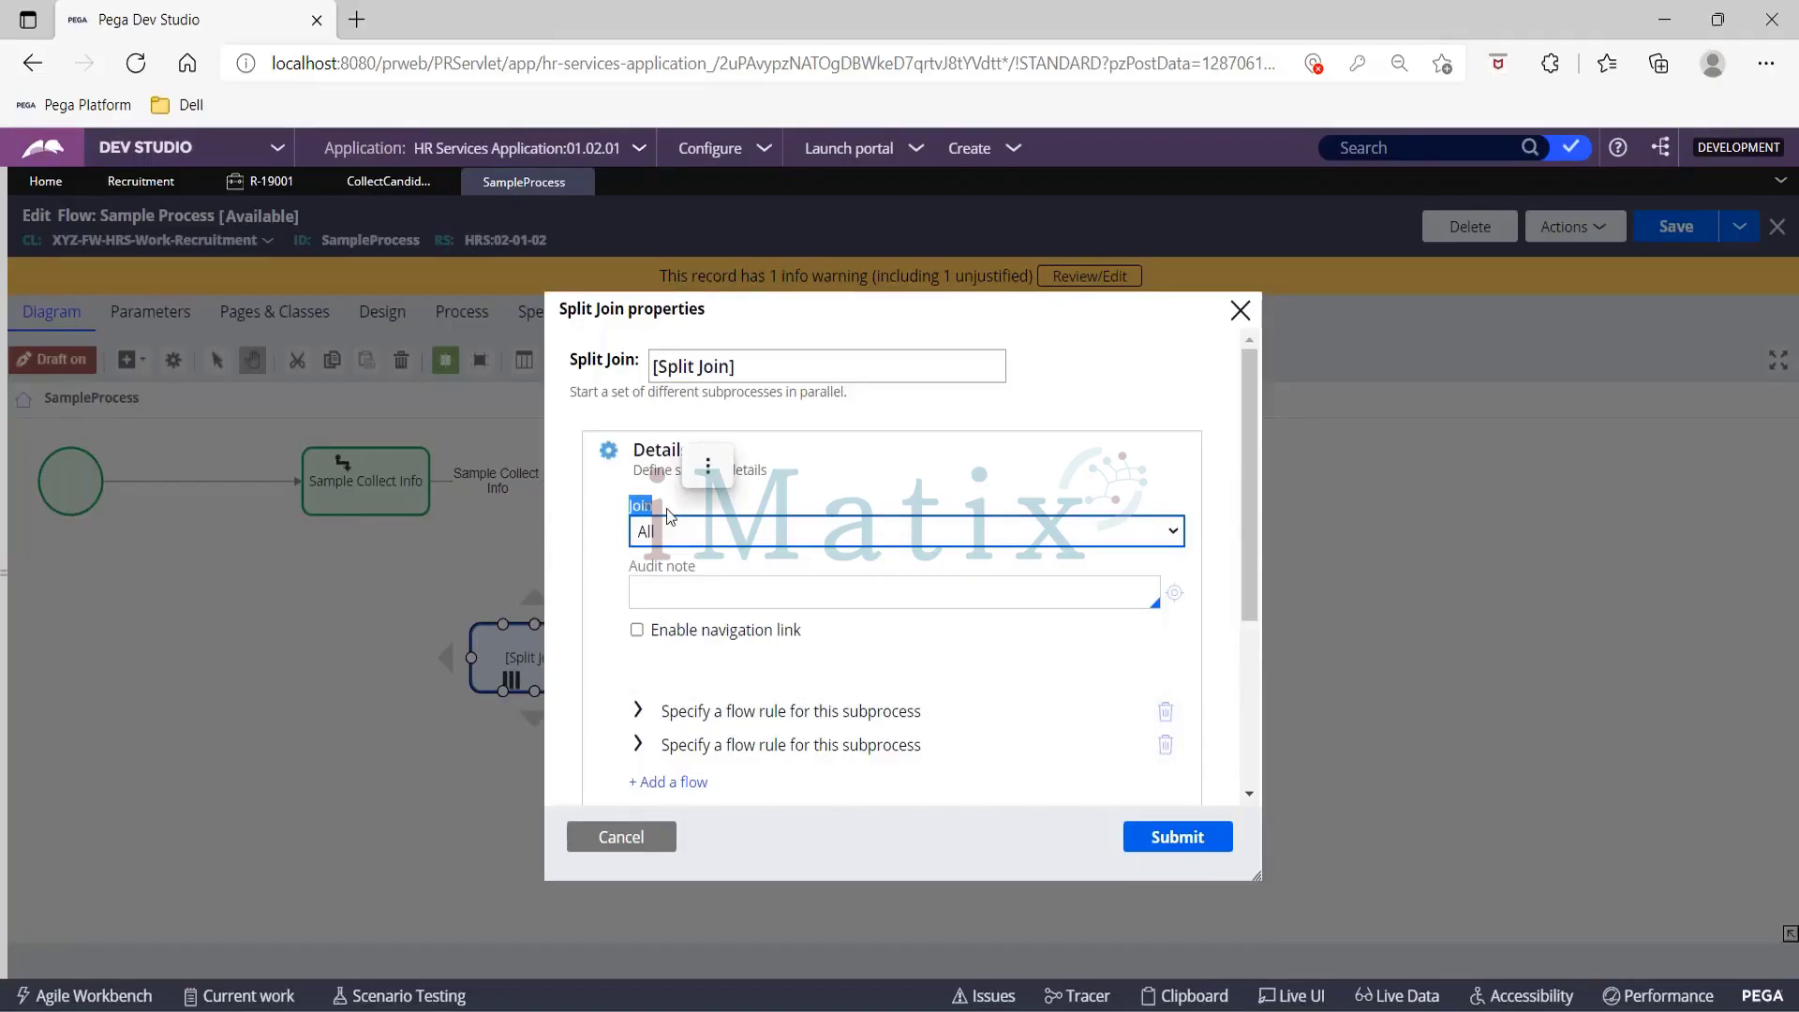
click(694, 534)
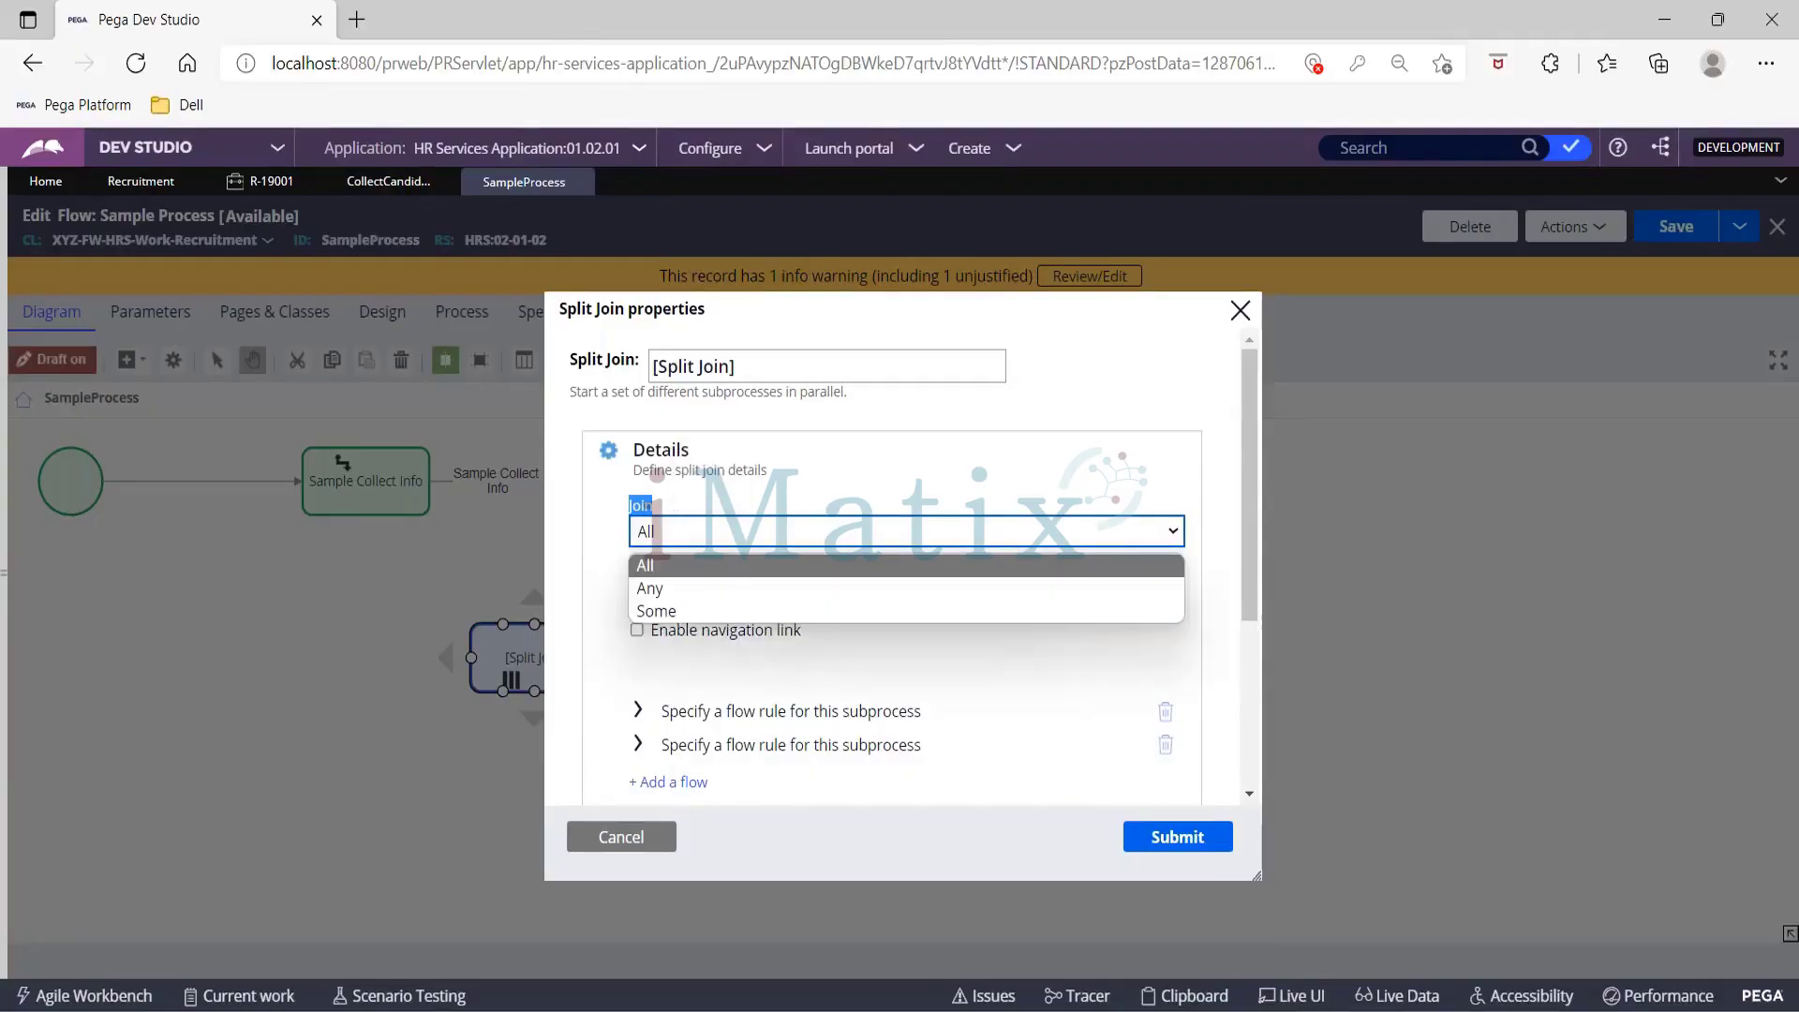
click(678, 609)
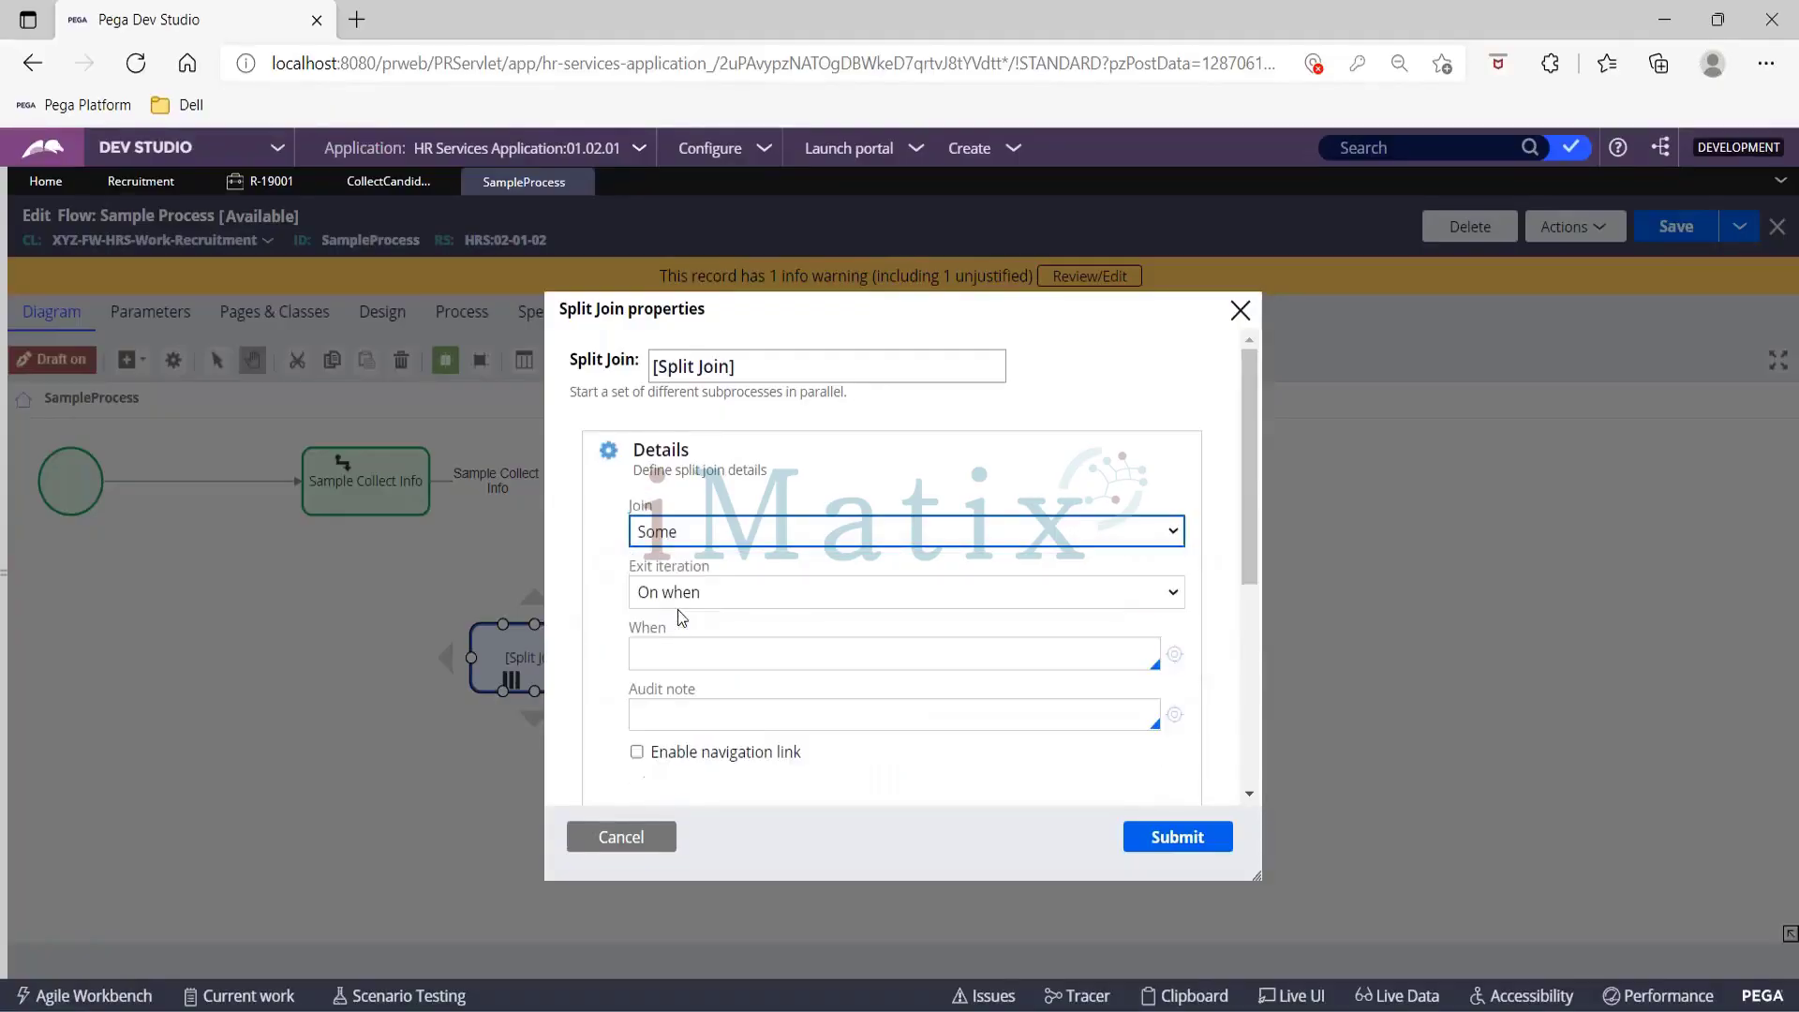
click(708, 548)
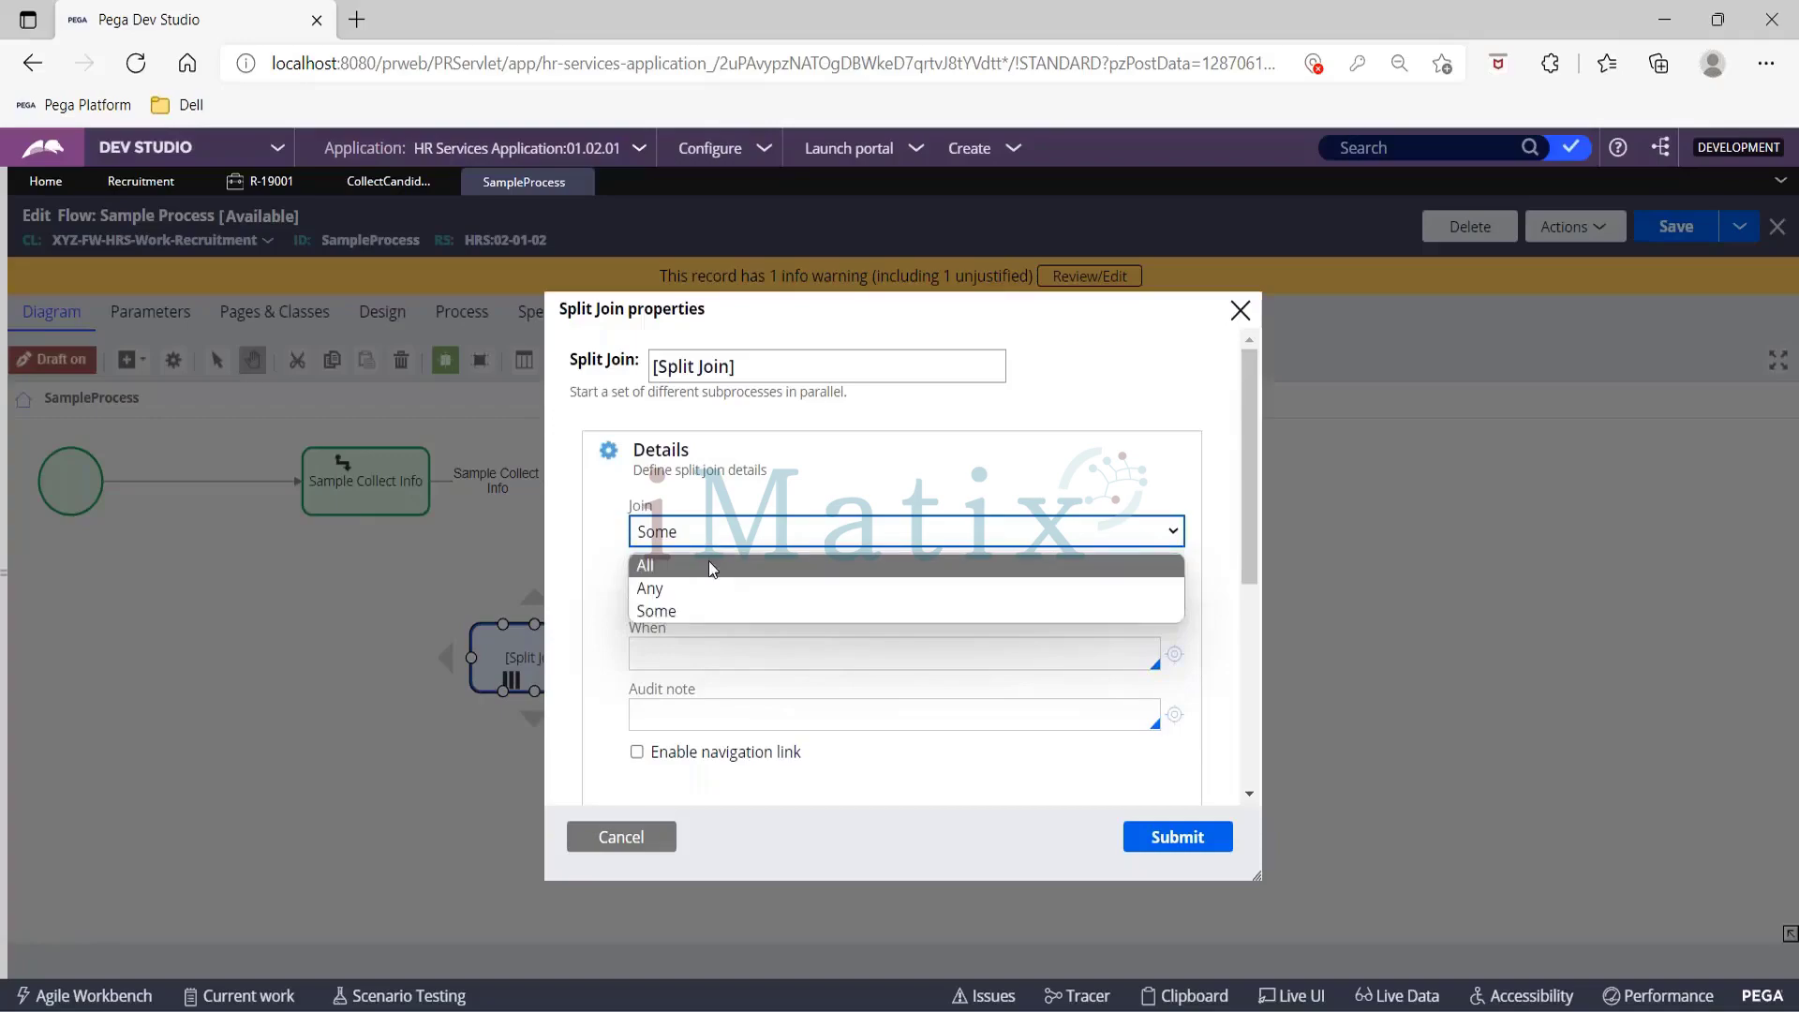
click(710, 565)
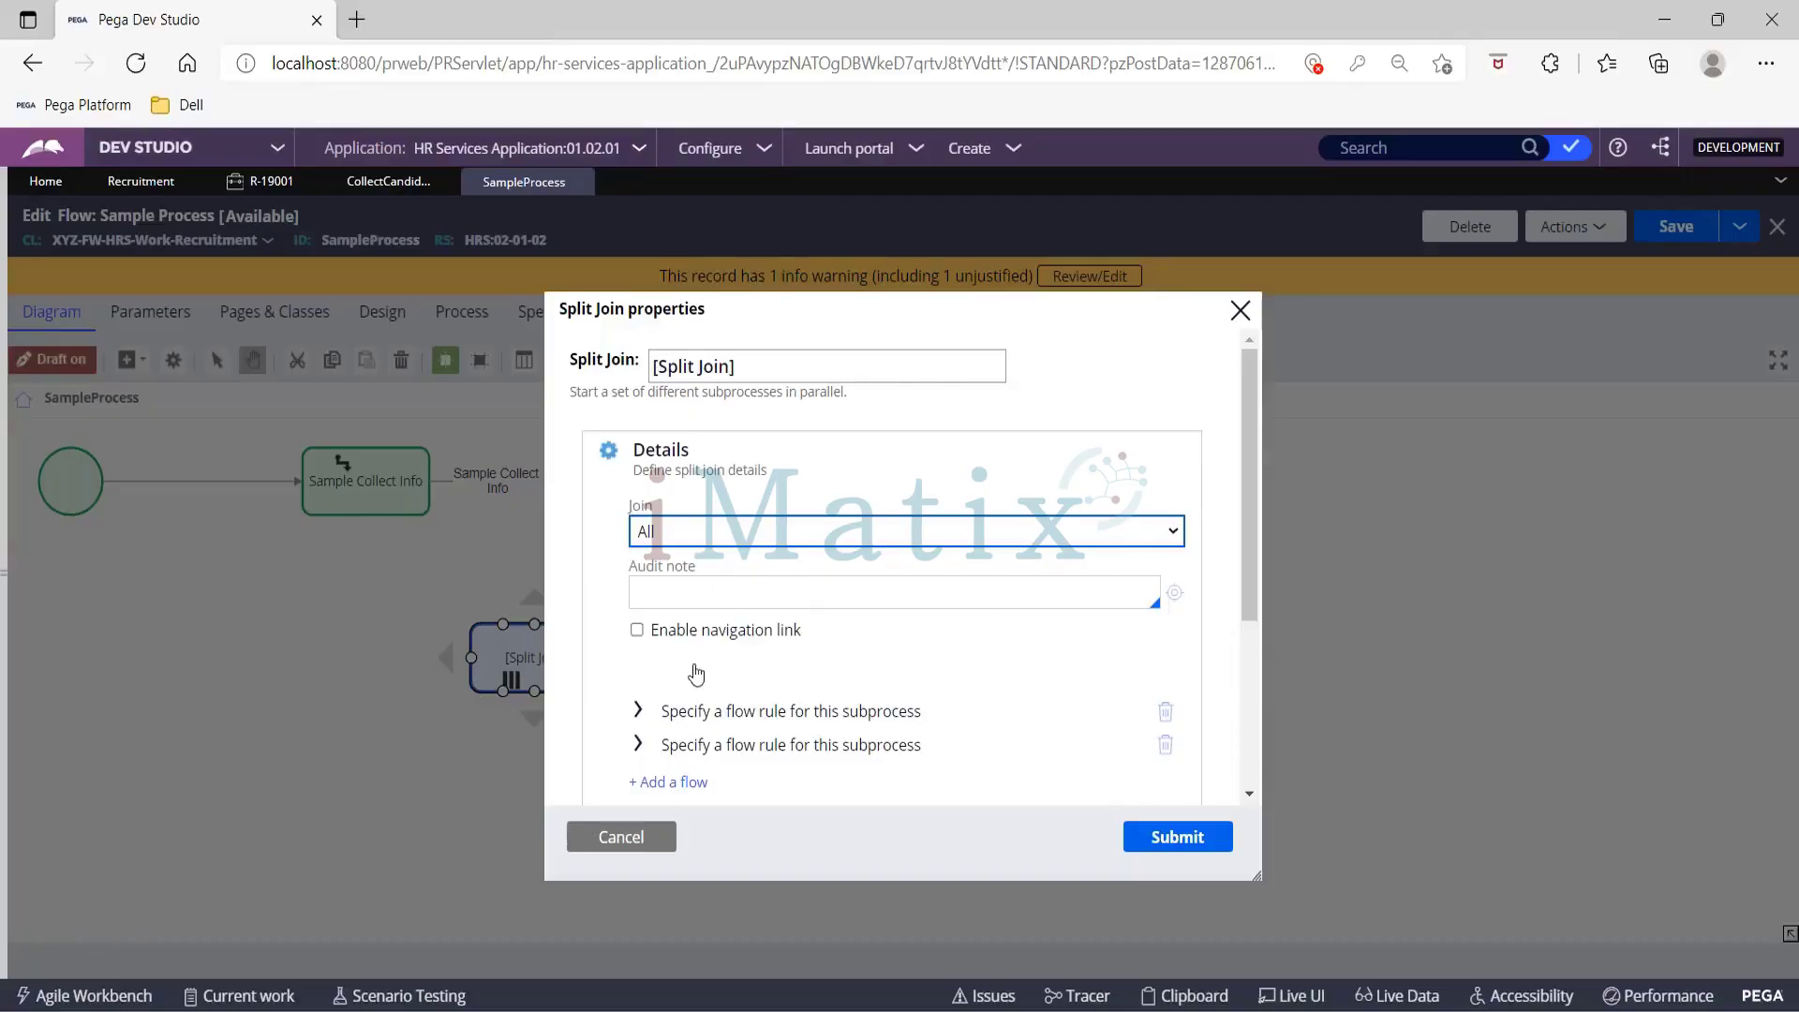
Step: Expand the first subprocess of the Split Join and name it SubProcess A
scroll(675, 647, down, 1)
click(638, 605)
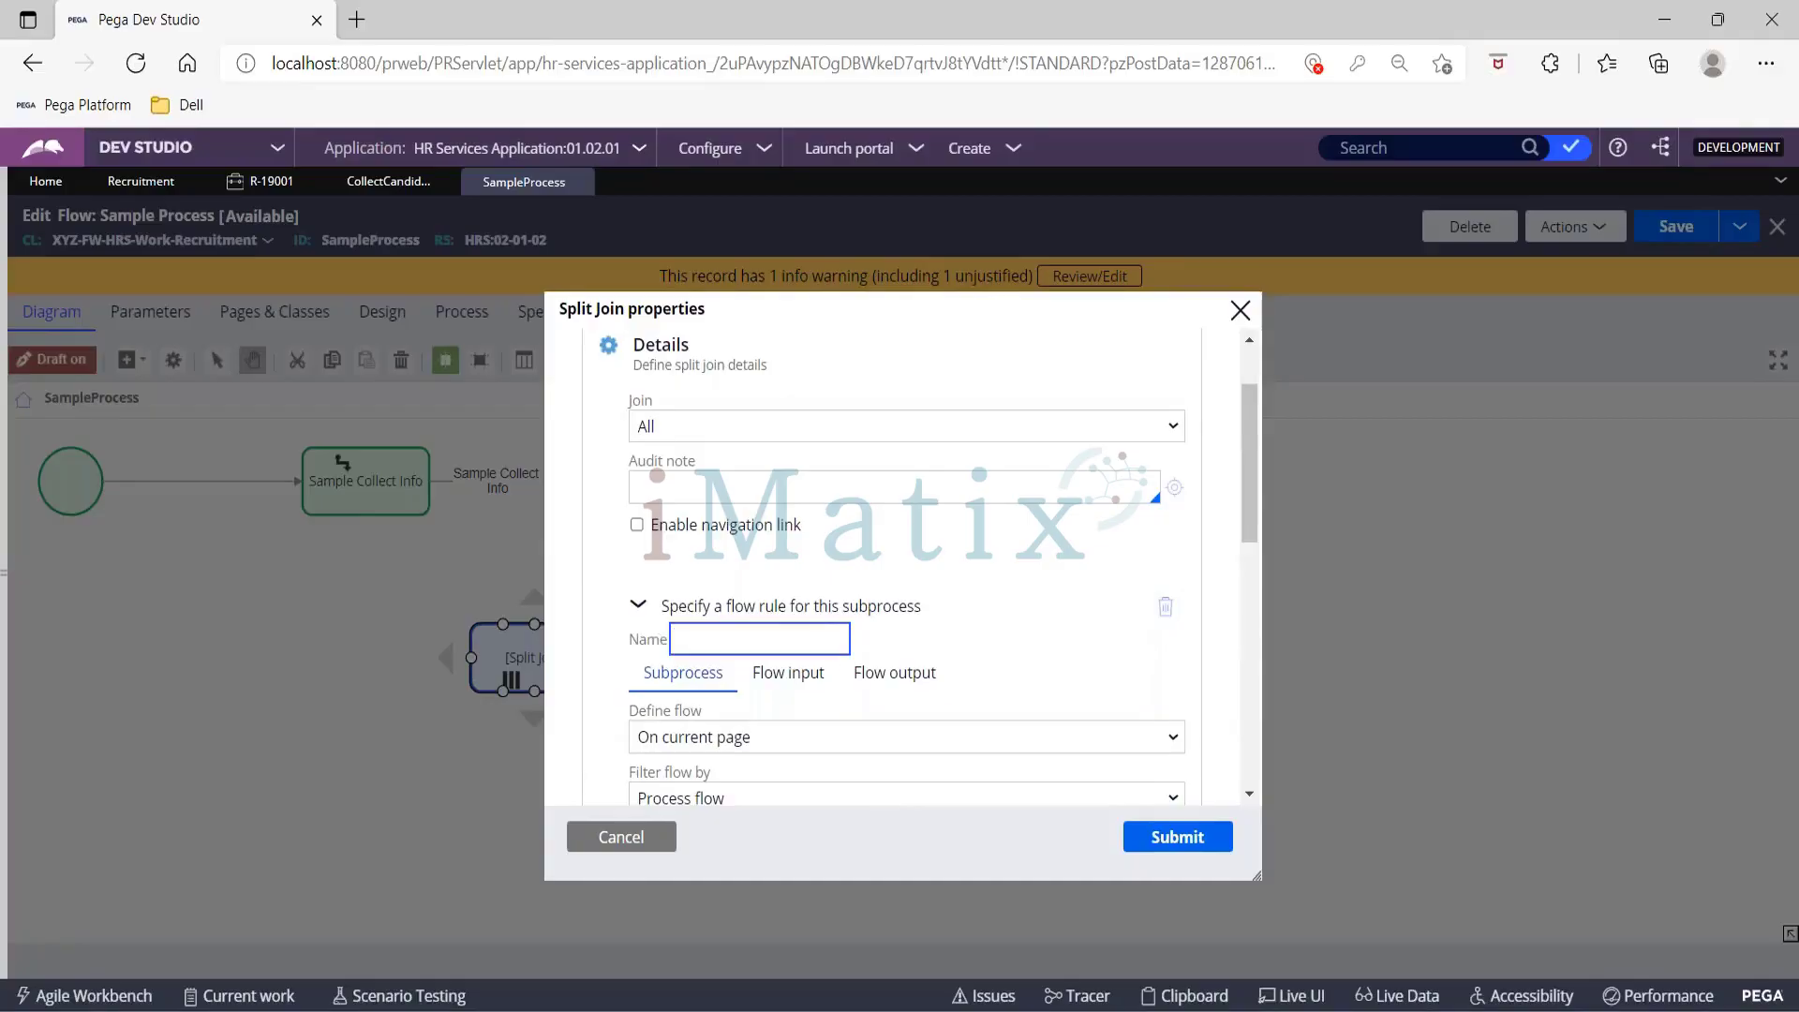
text(Floa)
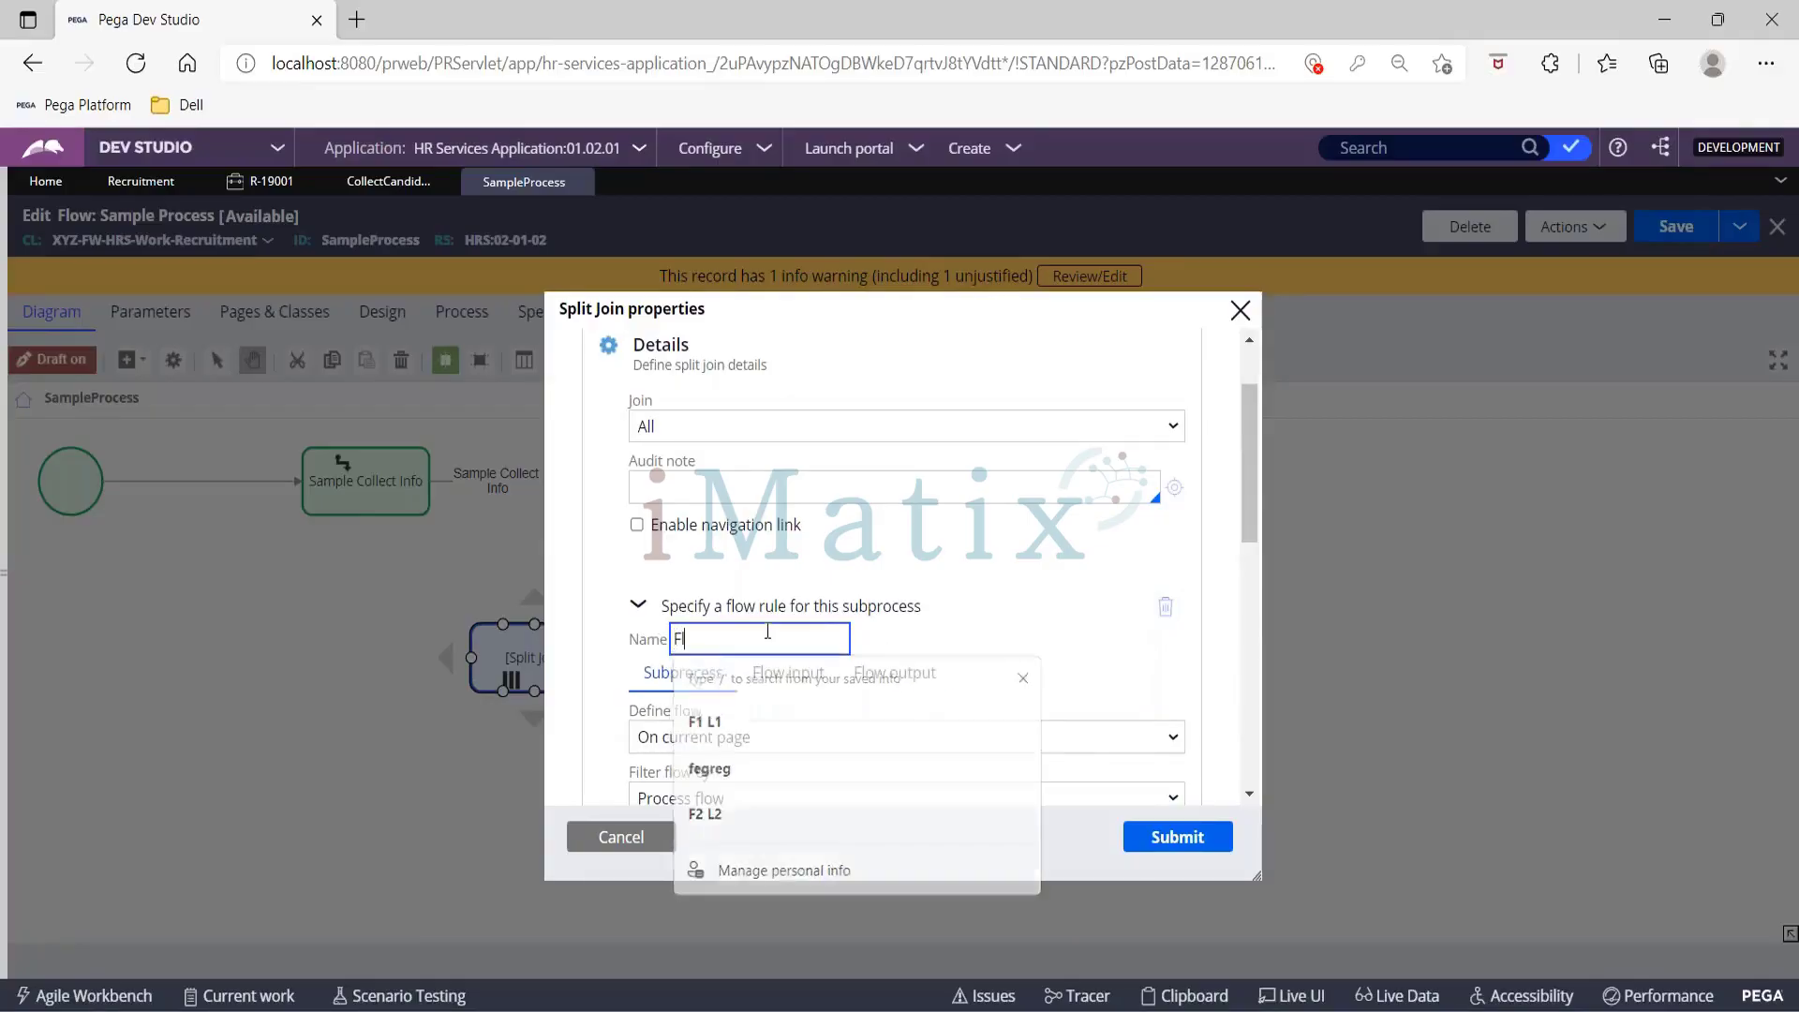
key(BackSpace)
key(BackSpace)
key(BackSpace)
key(BackSpace)
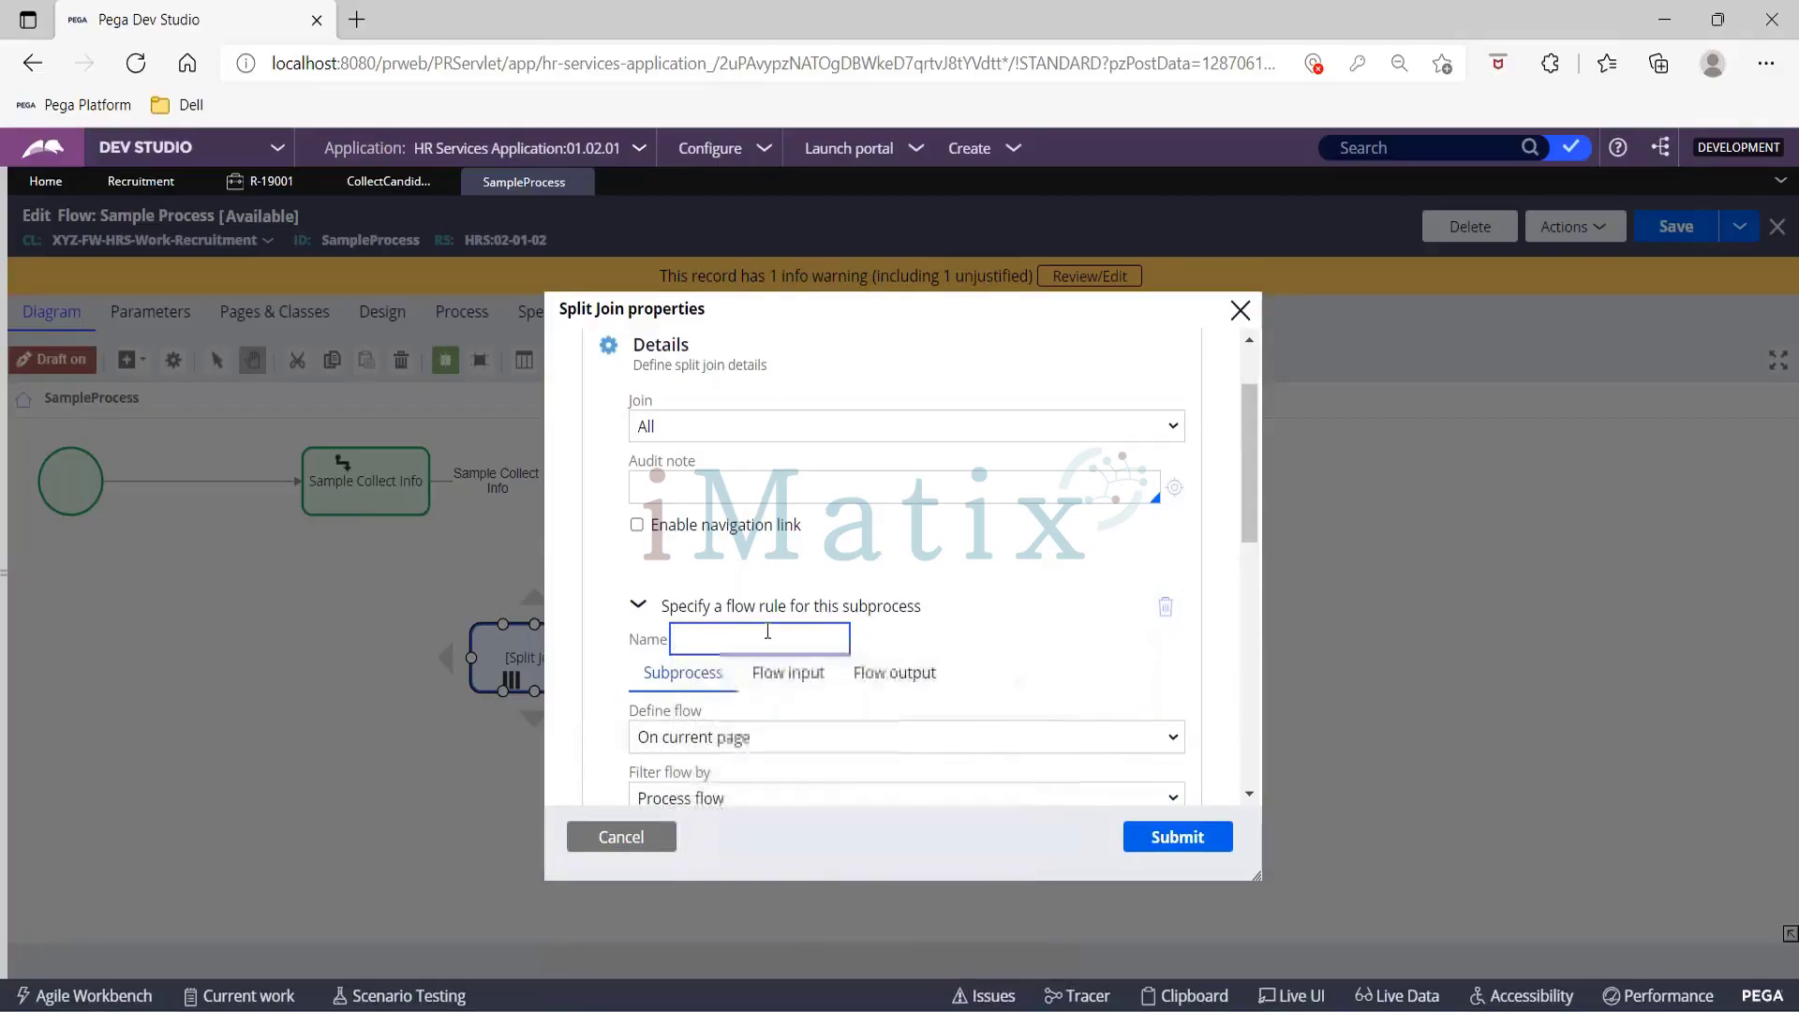
text(Pro)
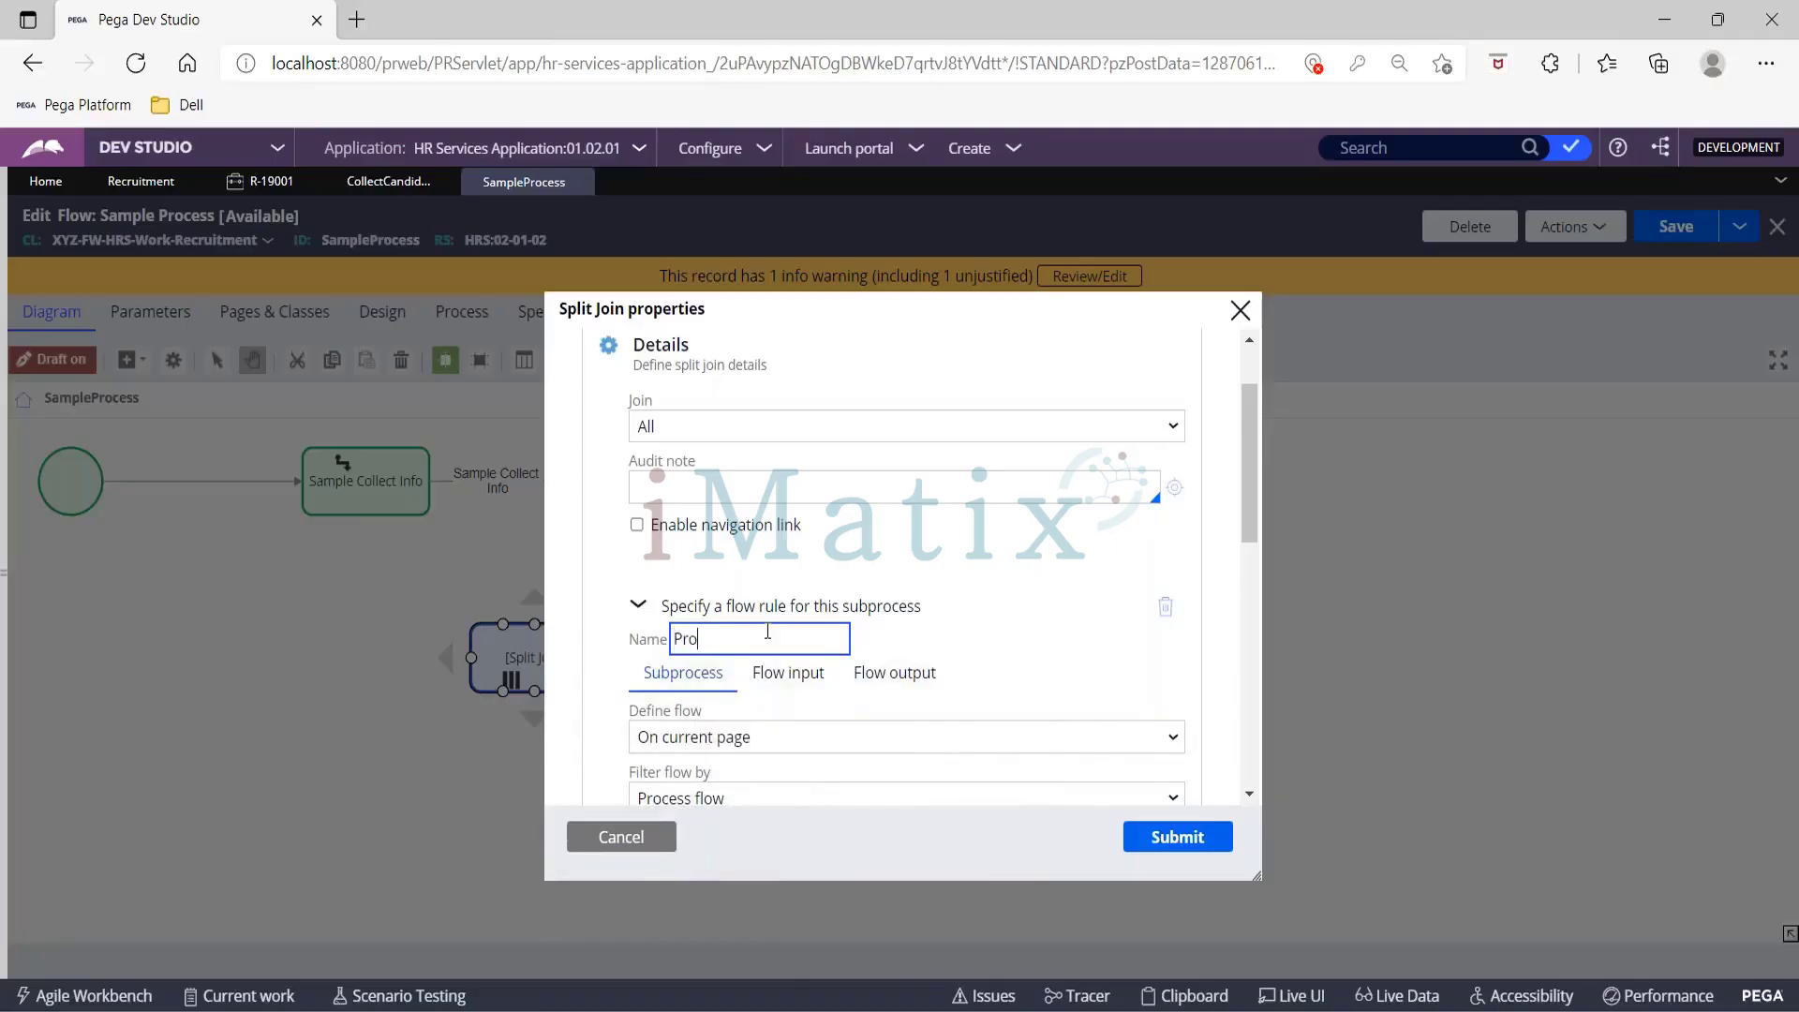
text(cess A)
text(S)
text(ub)
scroll(803, 671, down, 4)
scroll(943, 566, up, 1)
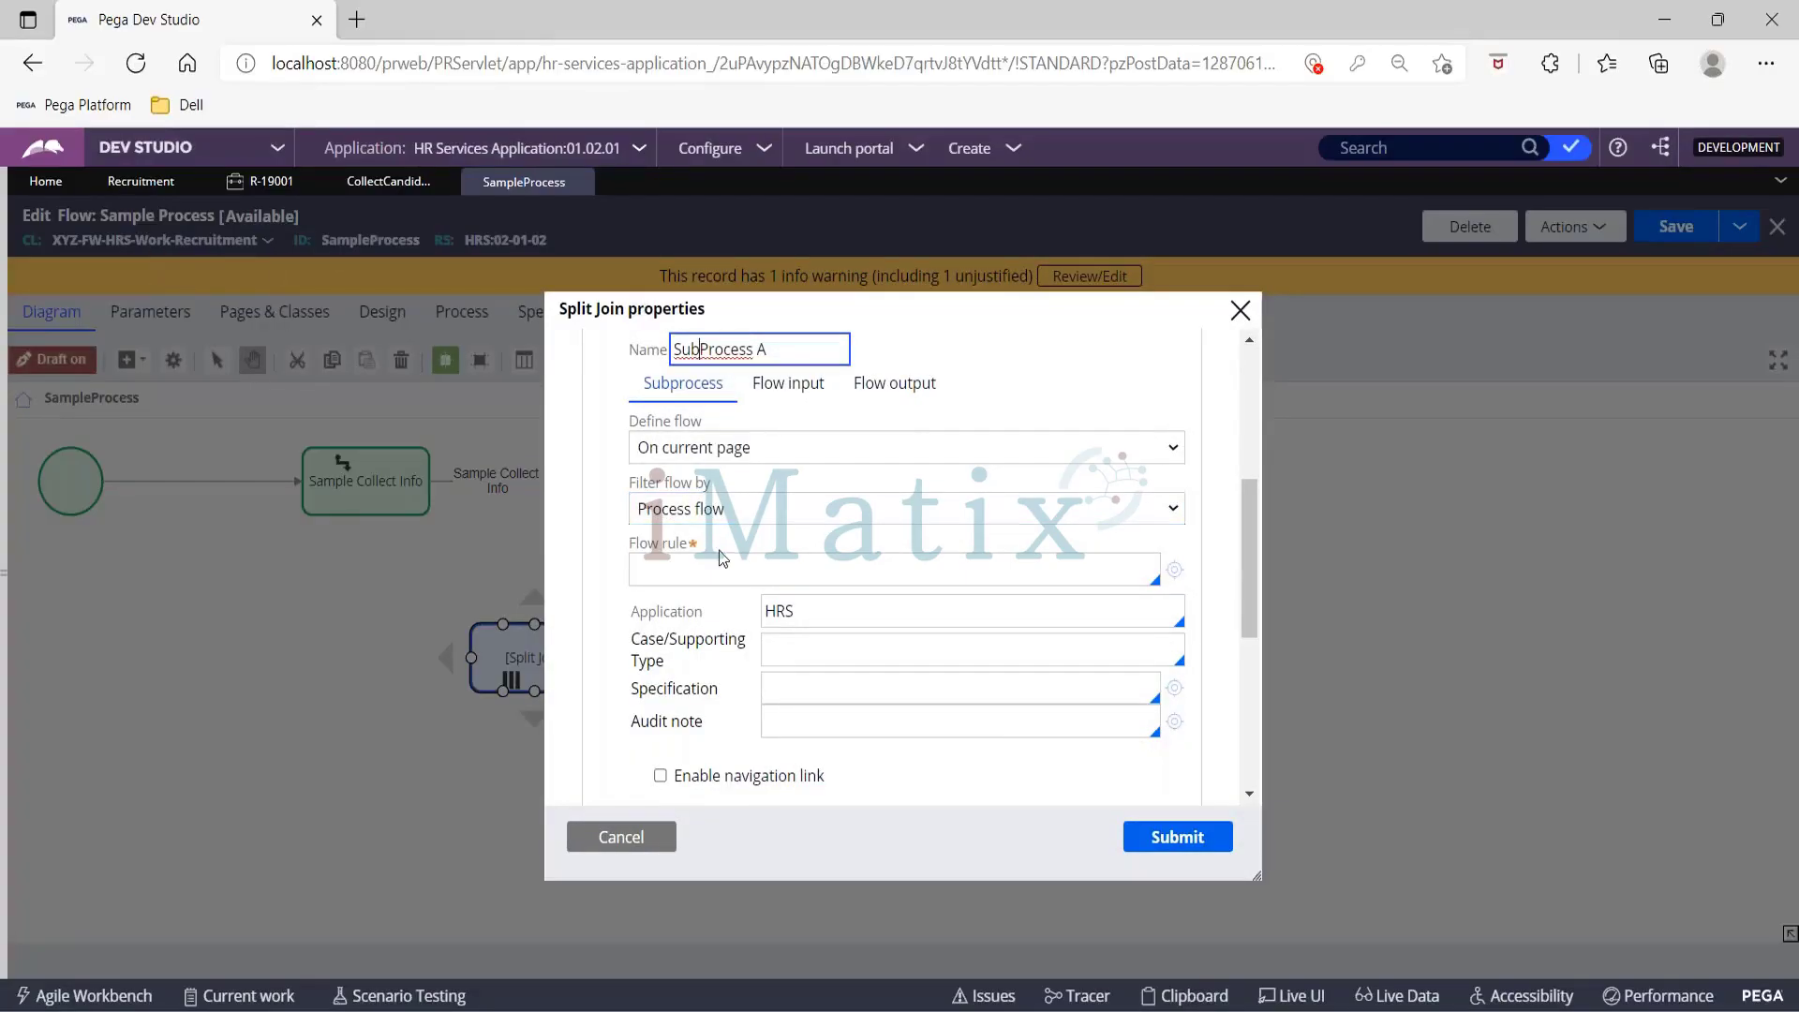
Step: Try defining SubProcess A's flow on an embedded page with the .StudentData page property, and restore On current page
click(751, 558)
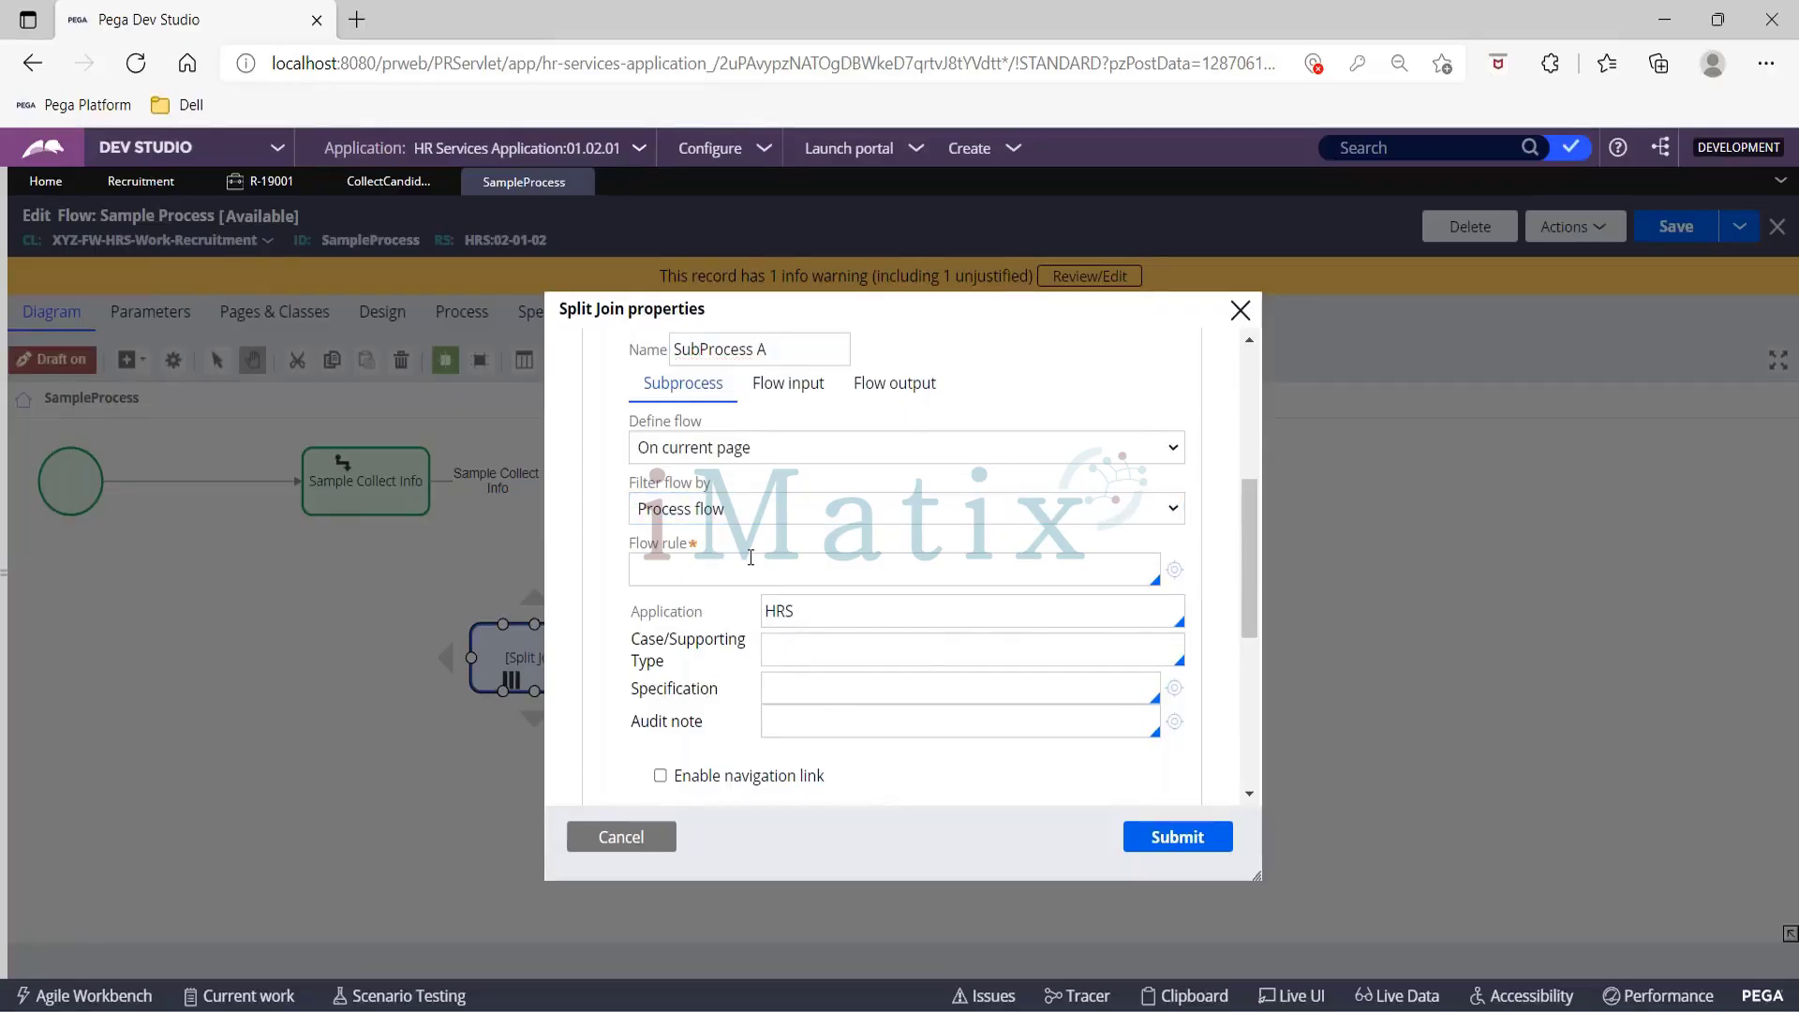
click(780, 453)
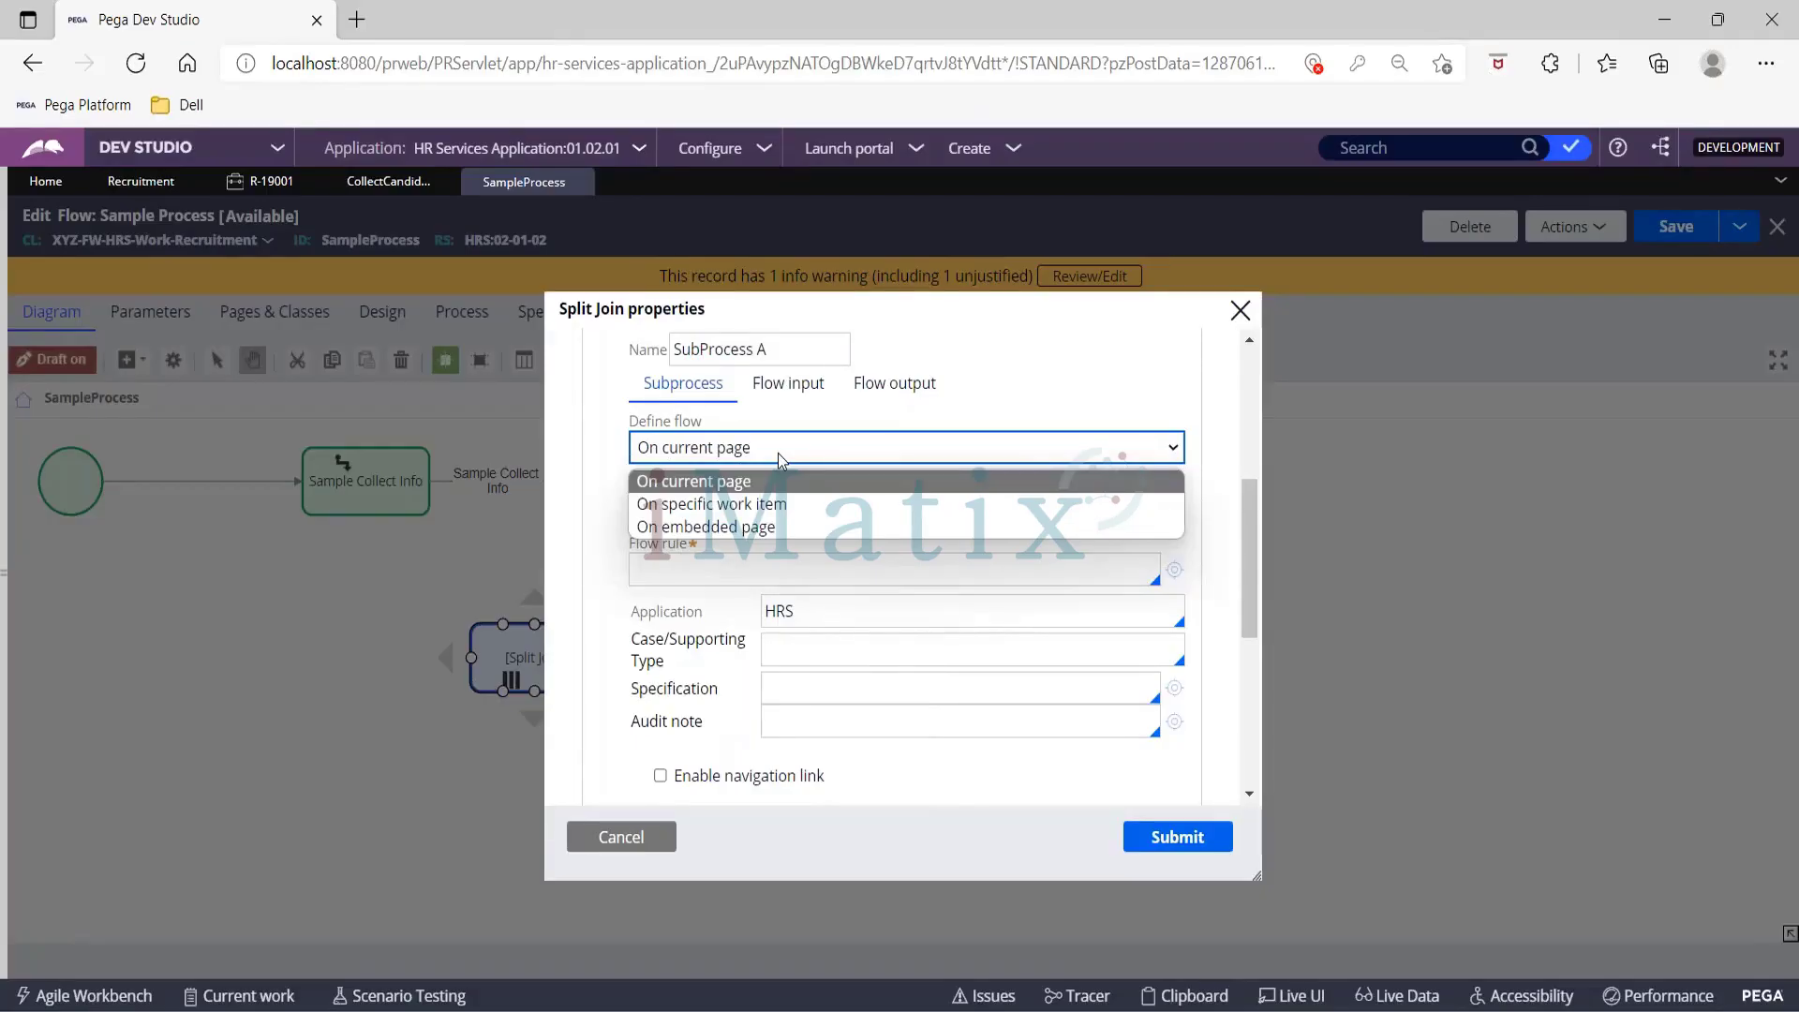
click(754, 527)
click(752, 516)
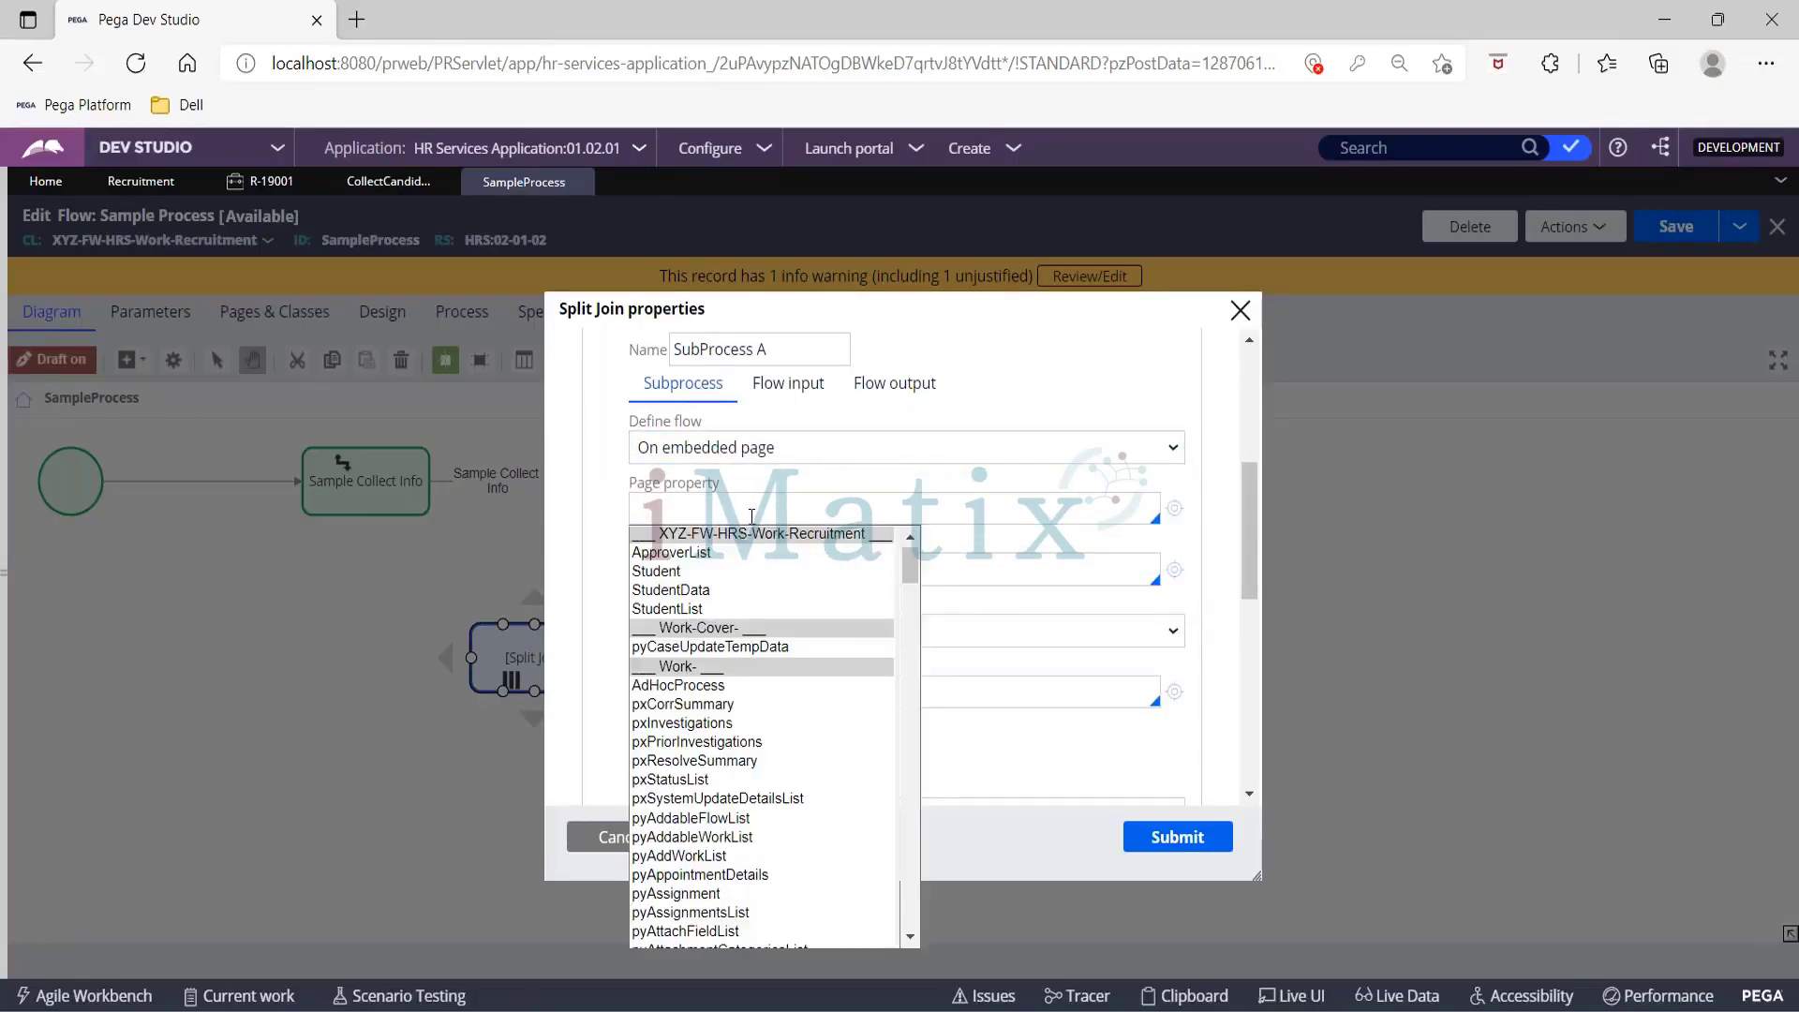
click(747, 590)
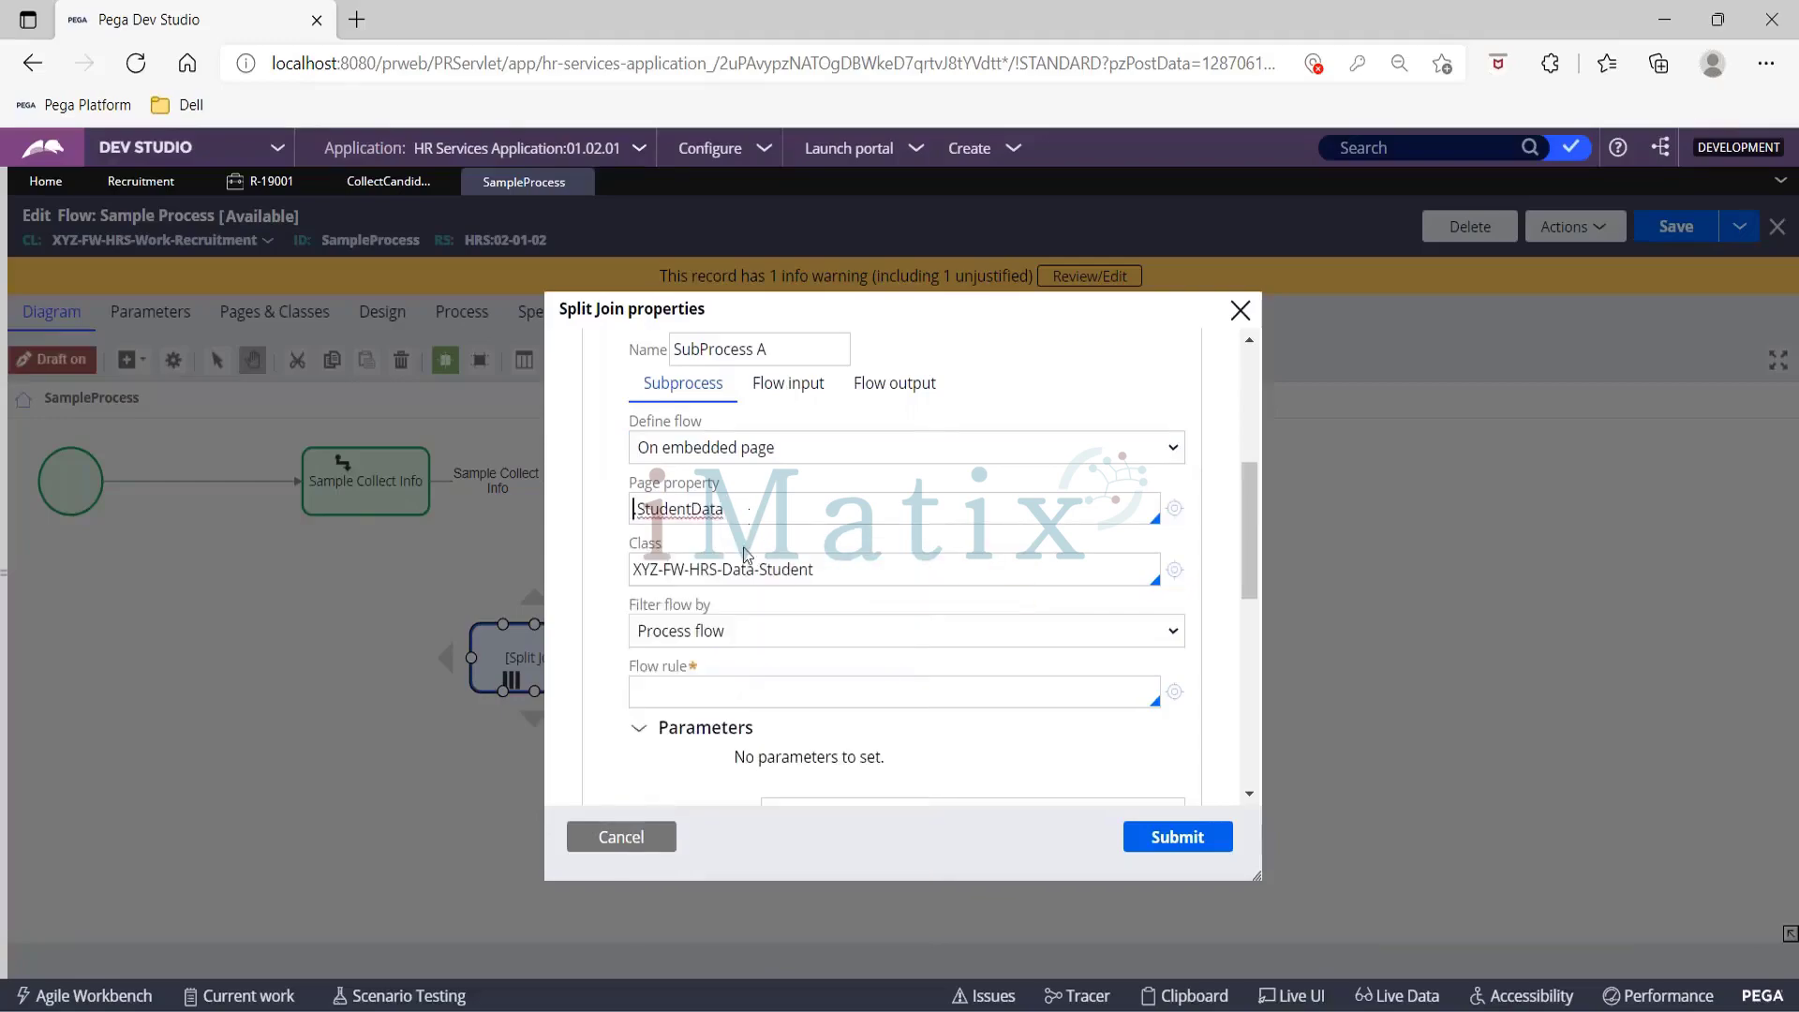
click(729, 692)
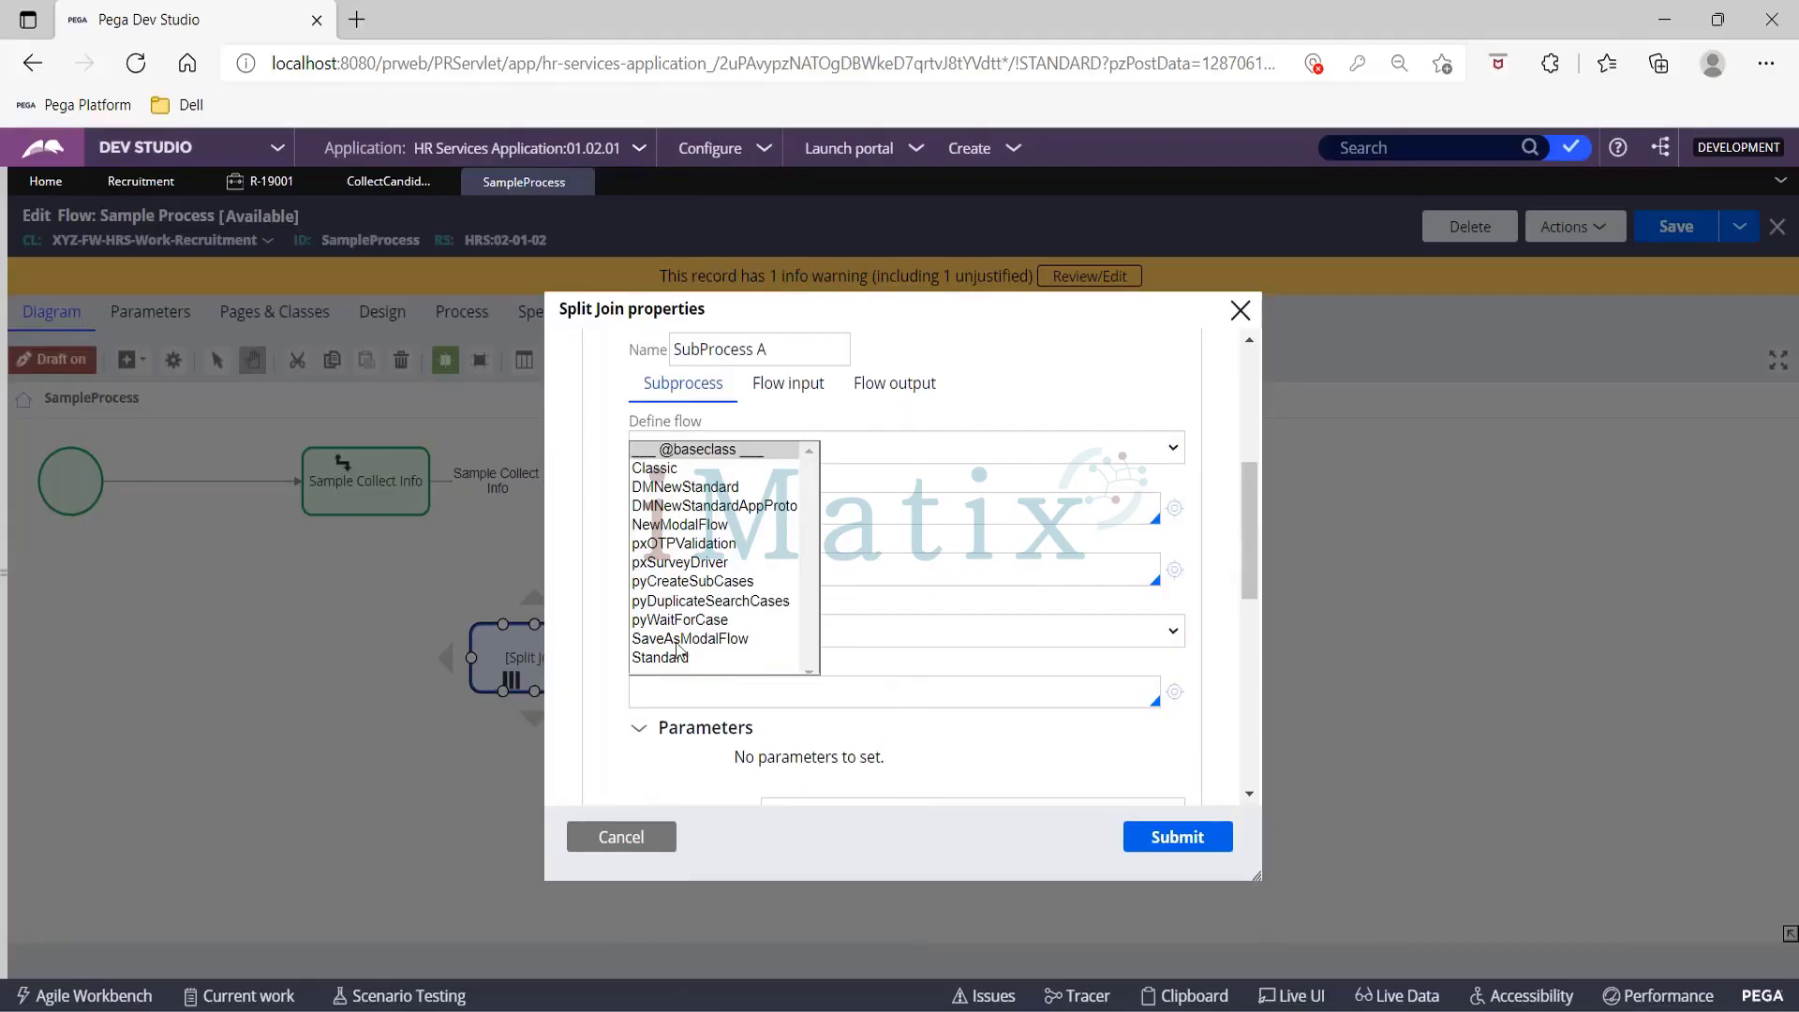
click(599, 522)
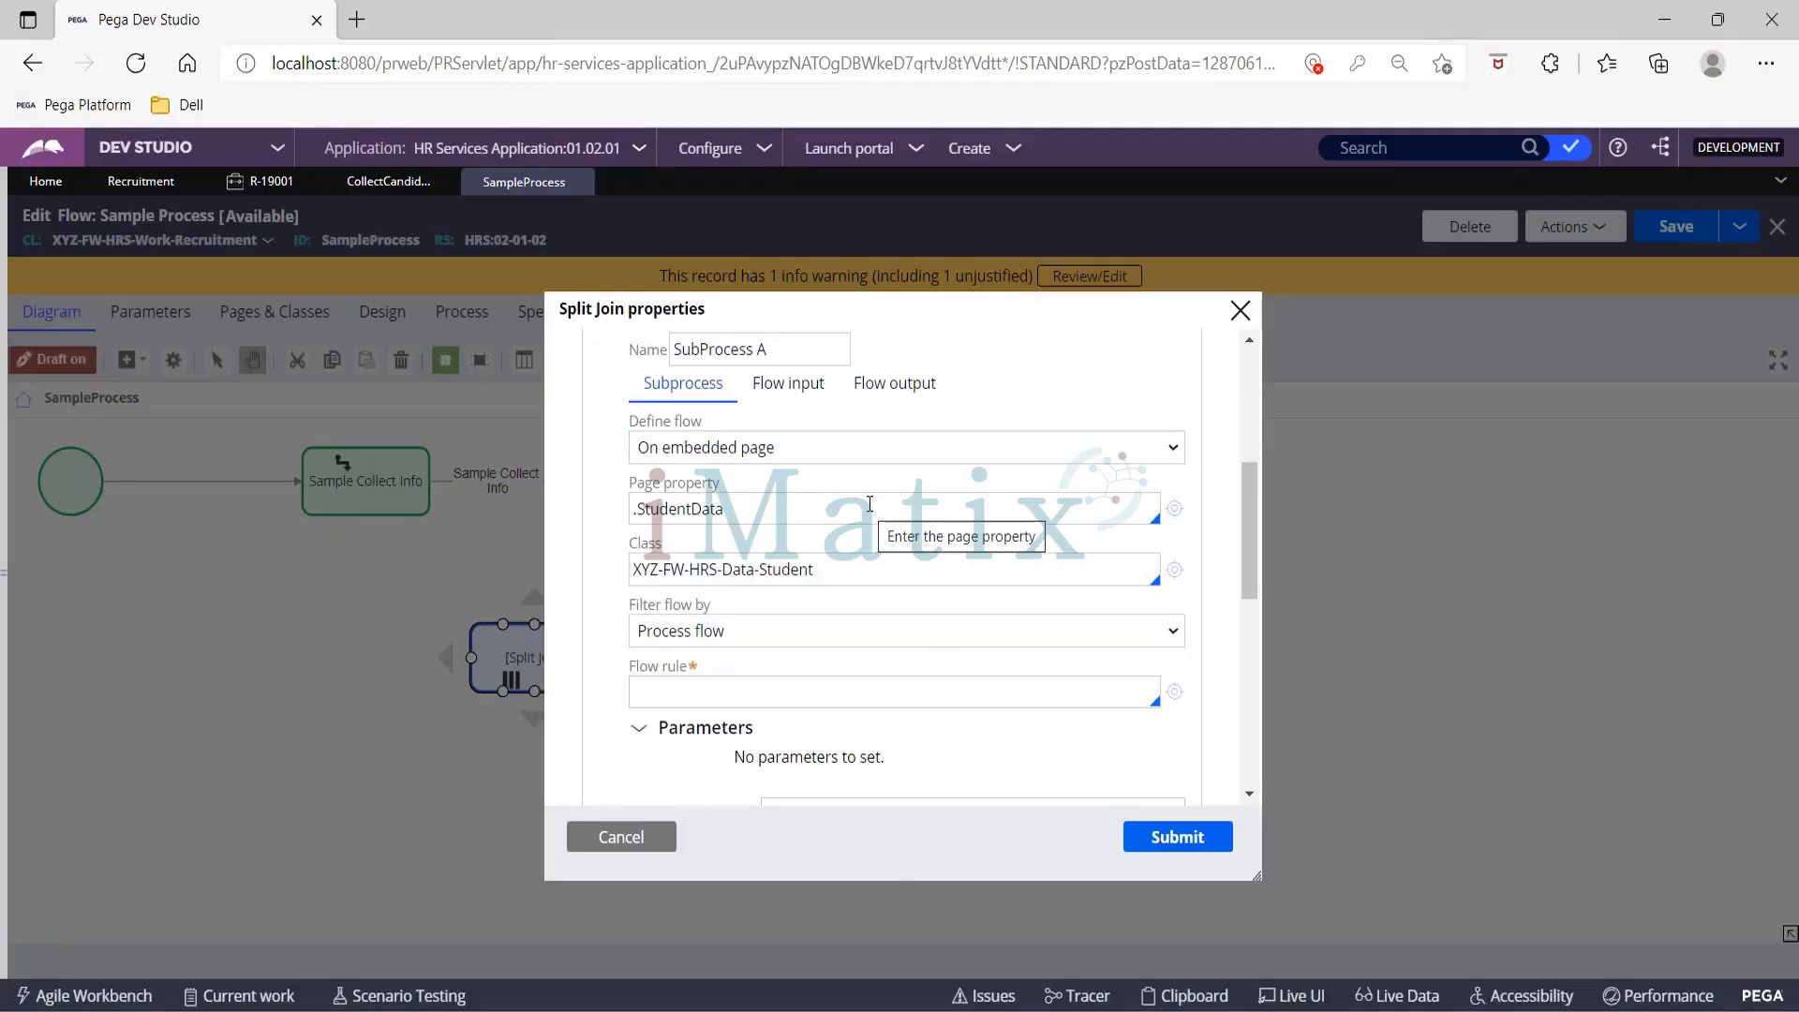
click(839, 455)
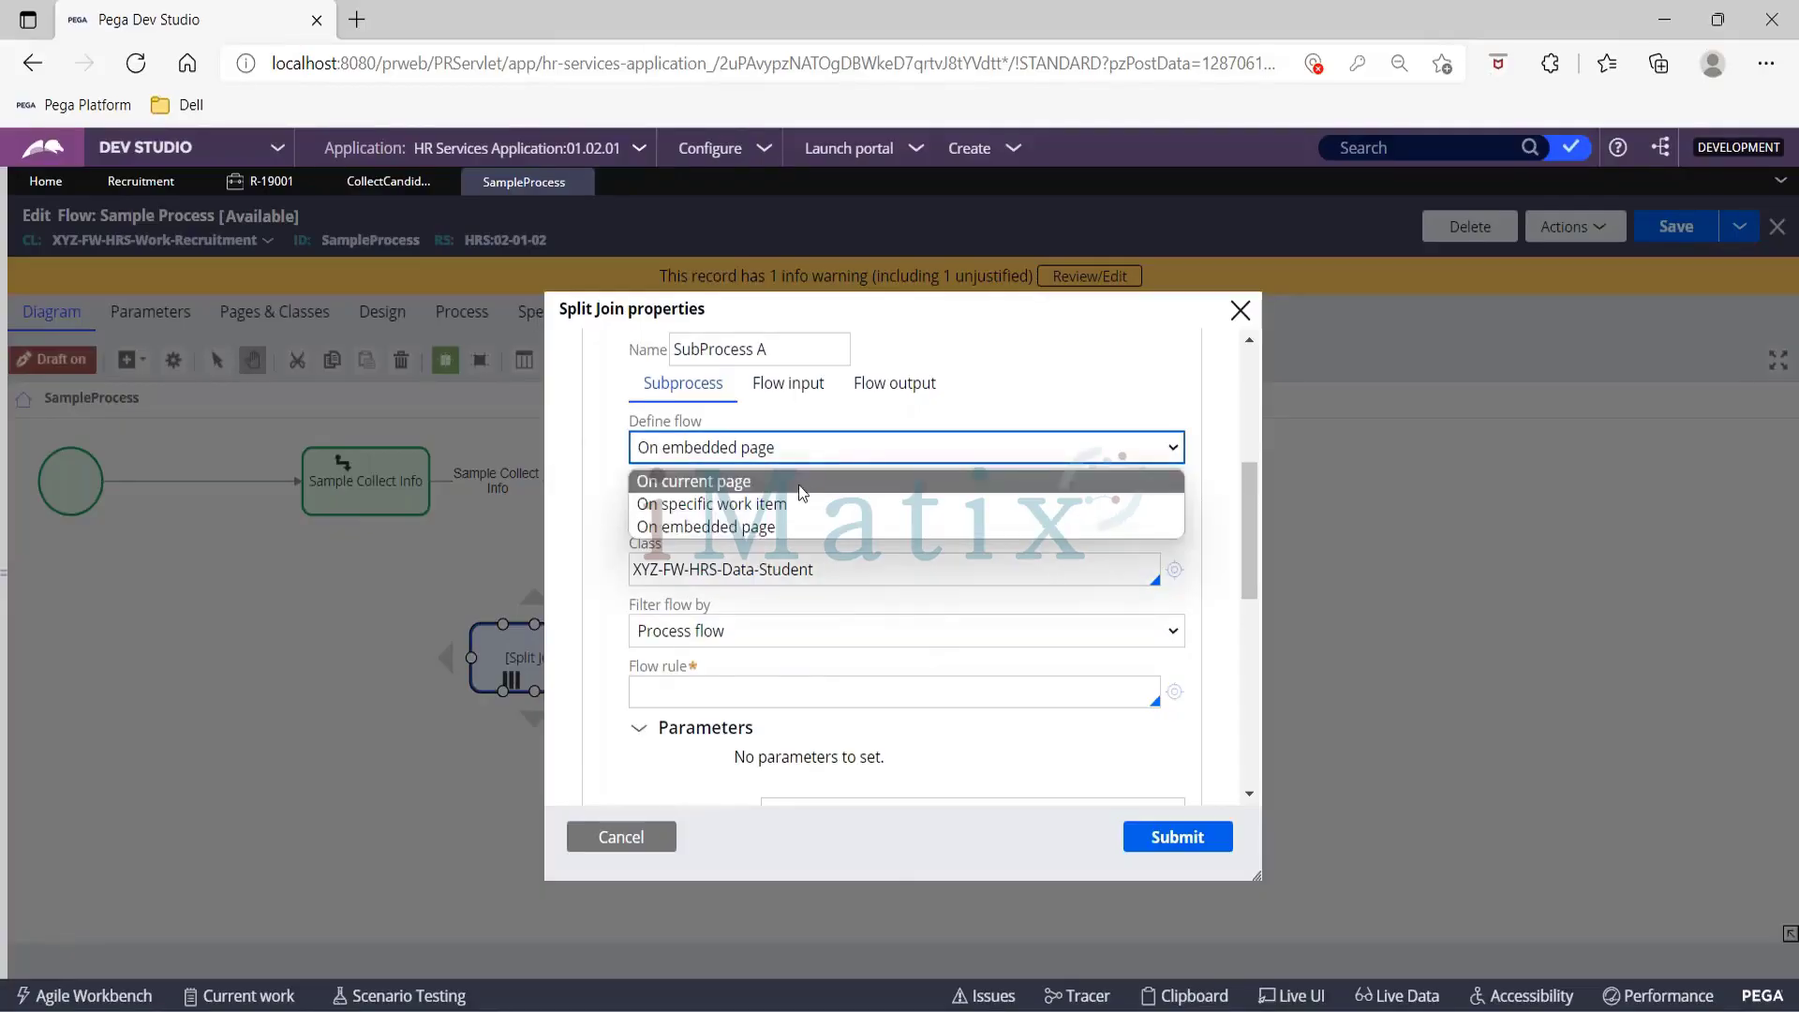
click(795, 486)
Step: Set the flow rule of SubProcess A to GrantAccess
click(753, 564)
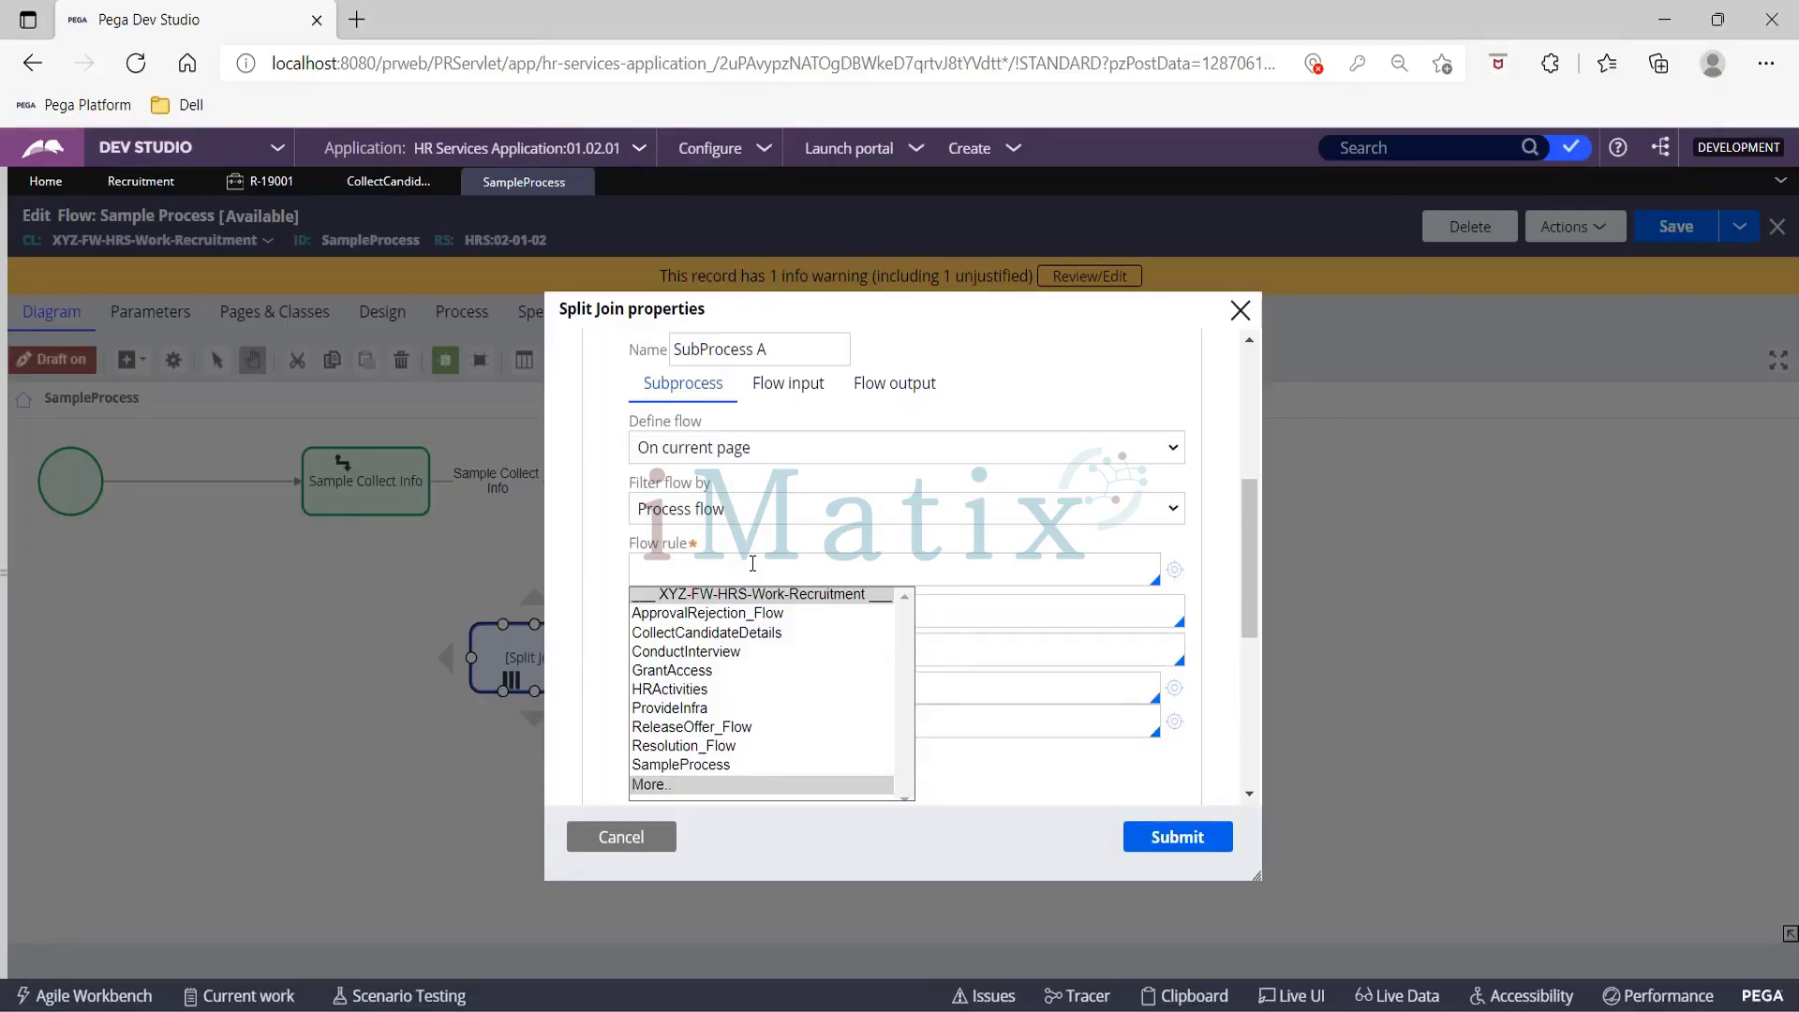
text(Floa)
click(672, 671)
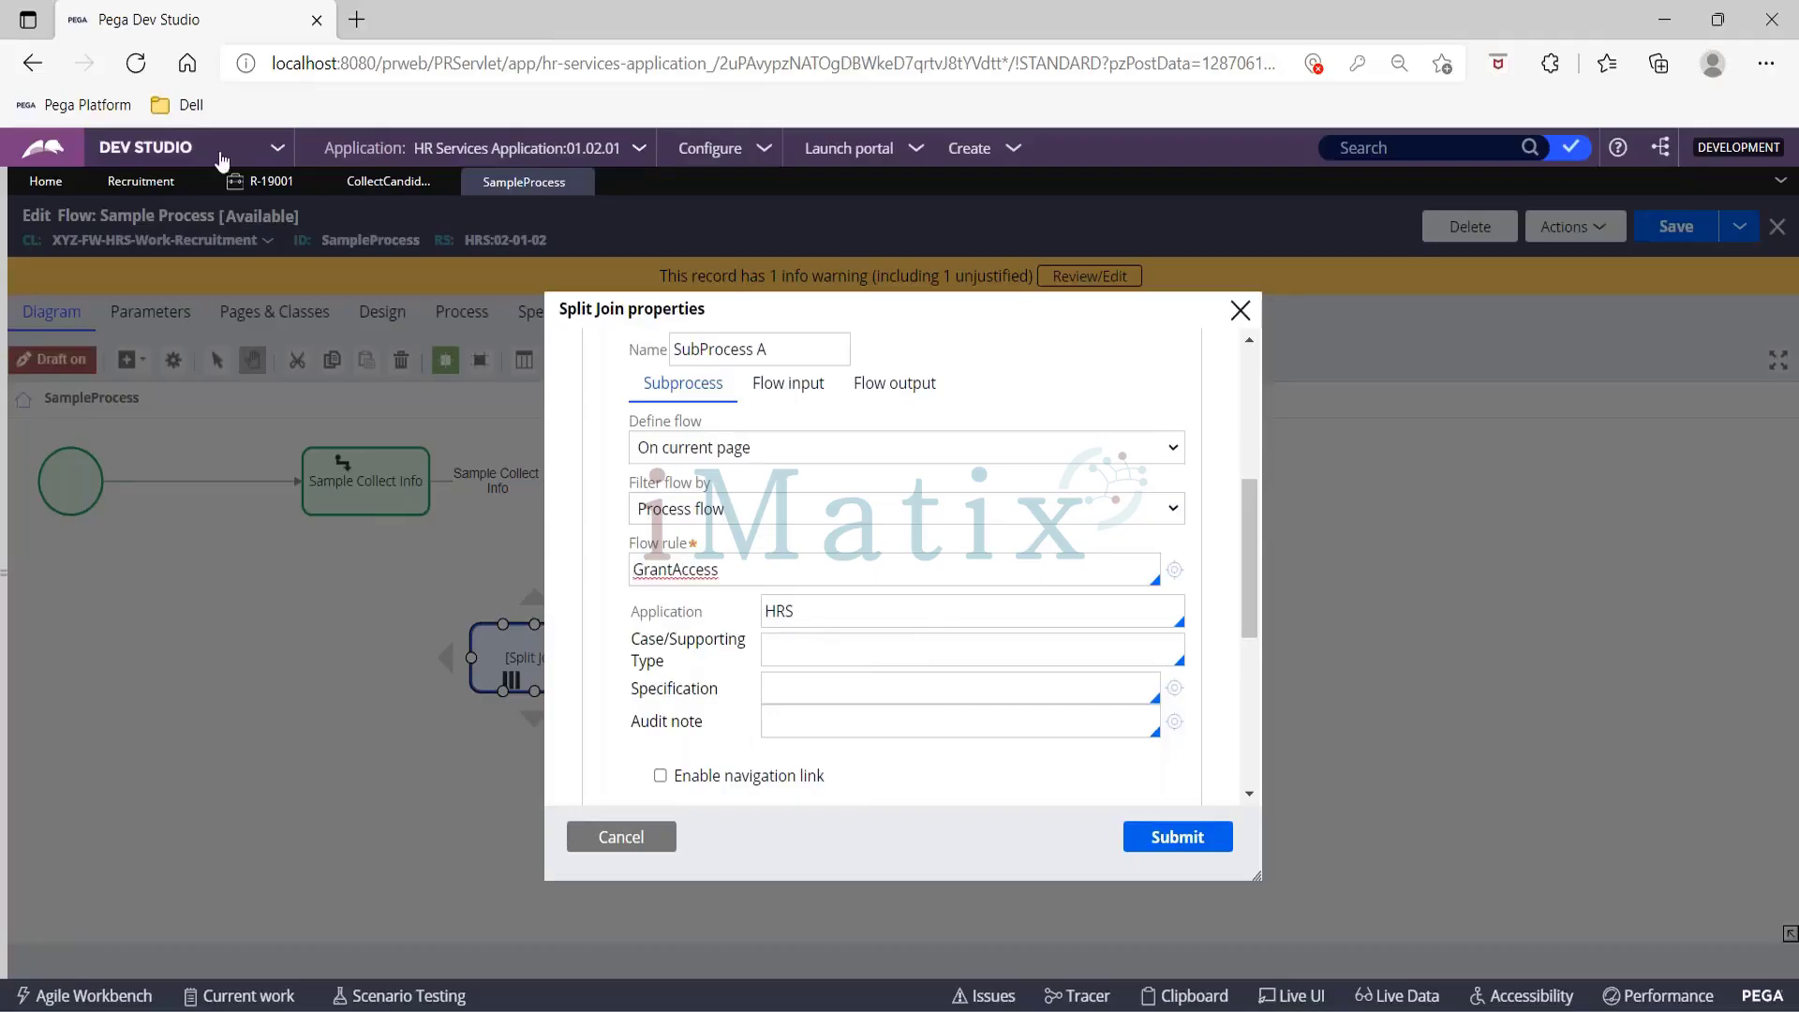
Step: Return to the Recruitment life cycle and examine the parallel processes in the Onboarding stage
click(145, 186)
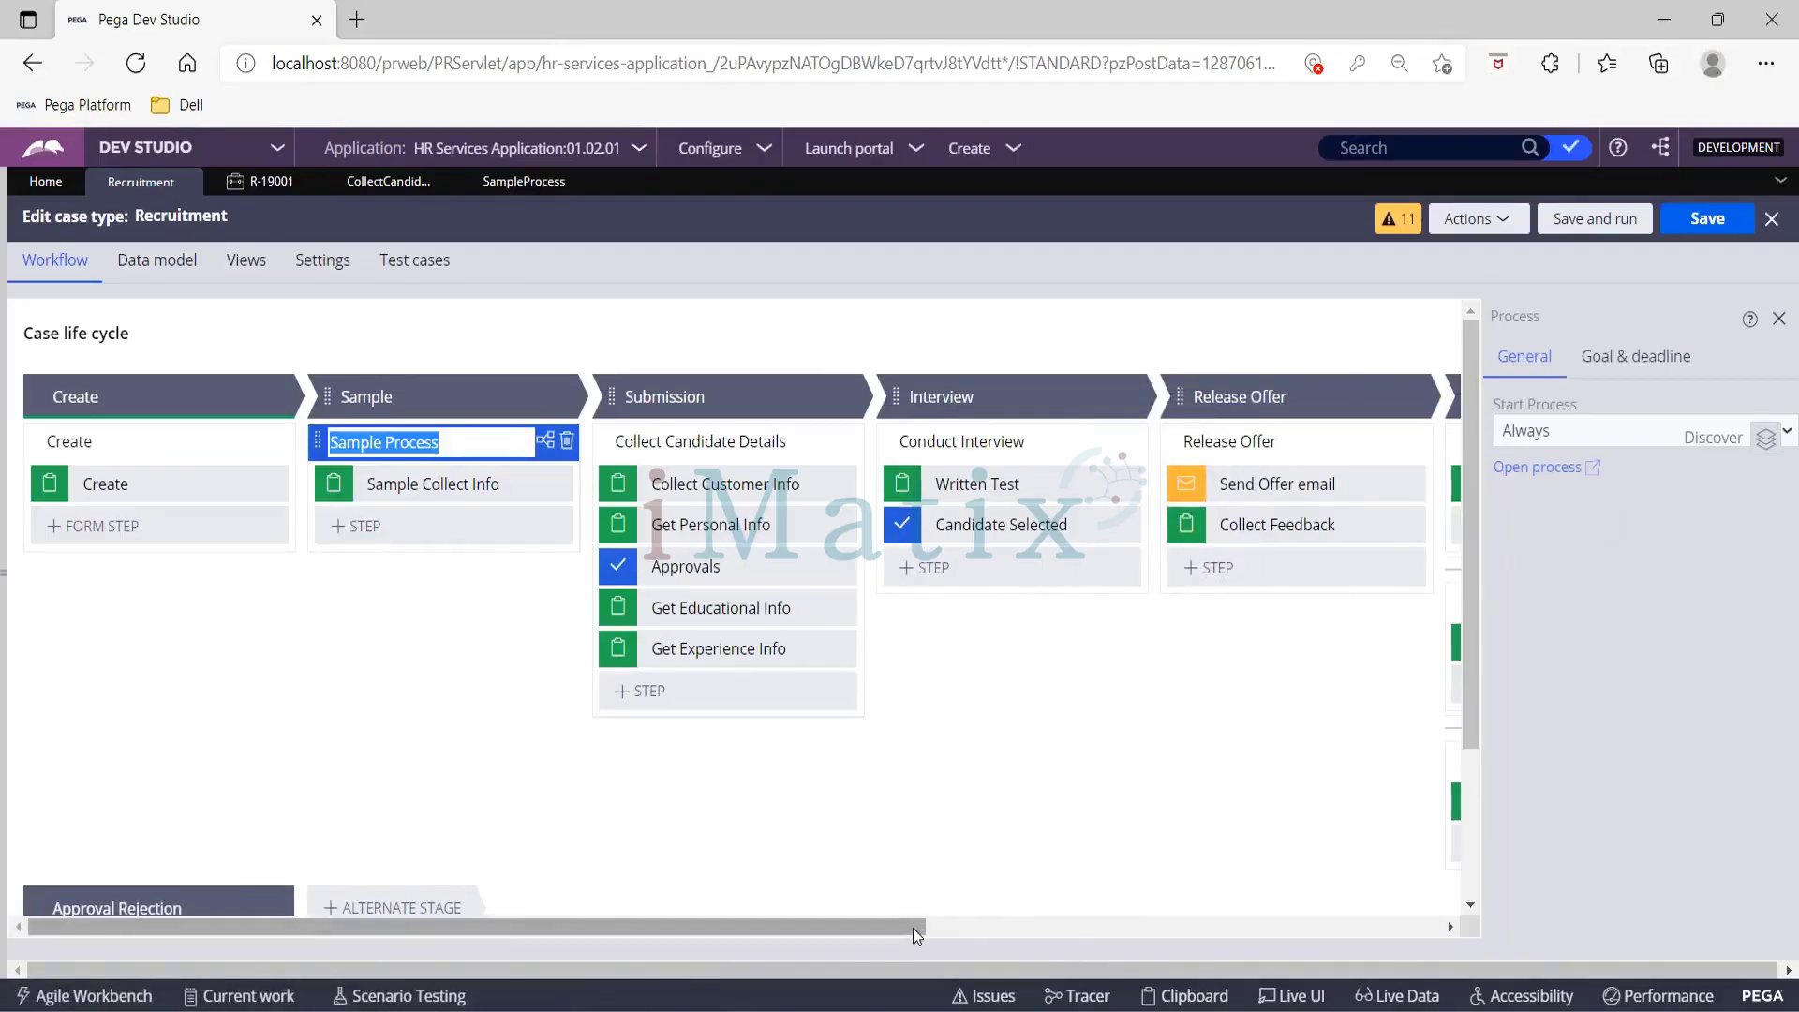
drag(913, 928, 1267, 928)
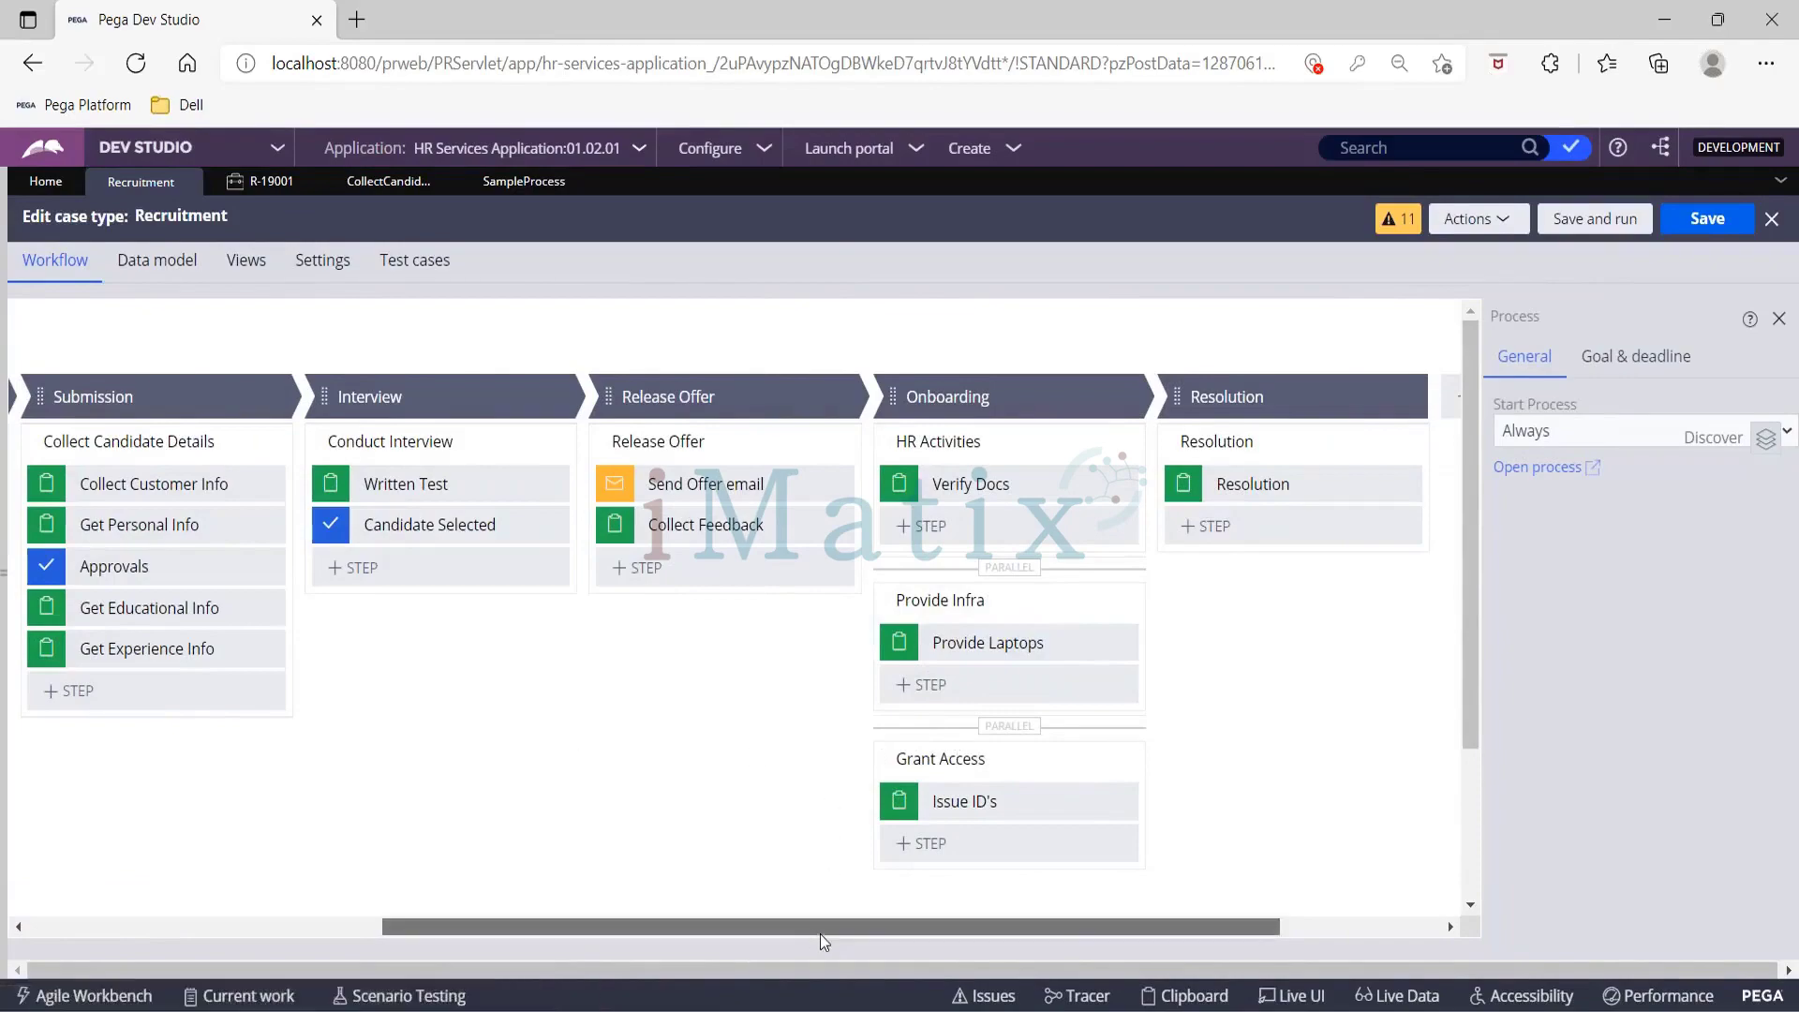
Step: Return to the Split Join properties in SampleProcess and review how SubProcess A's flow, application and case type fields are set
drag(821, 928, 466, 928)
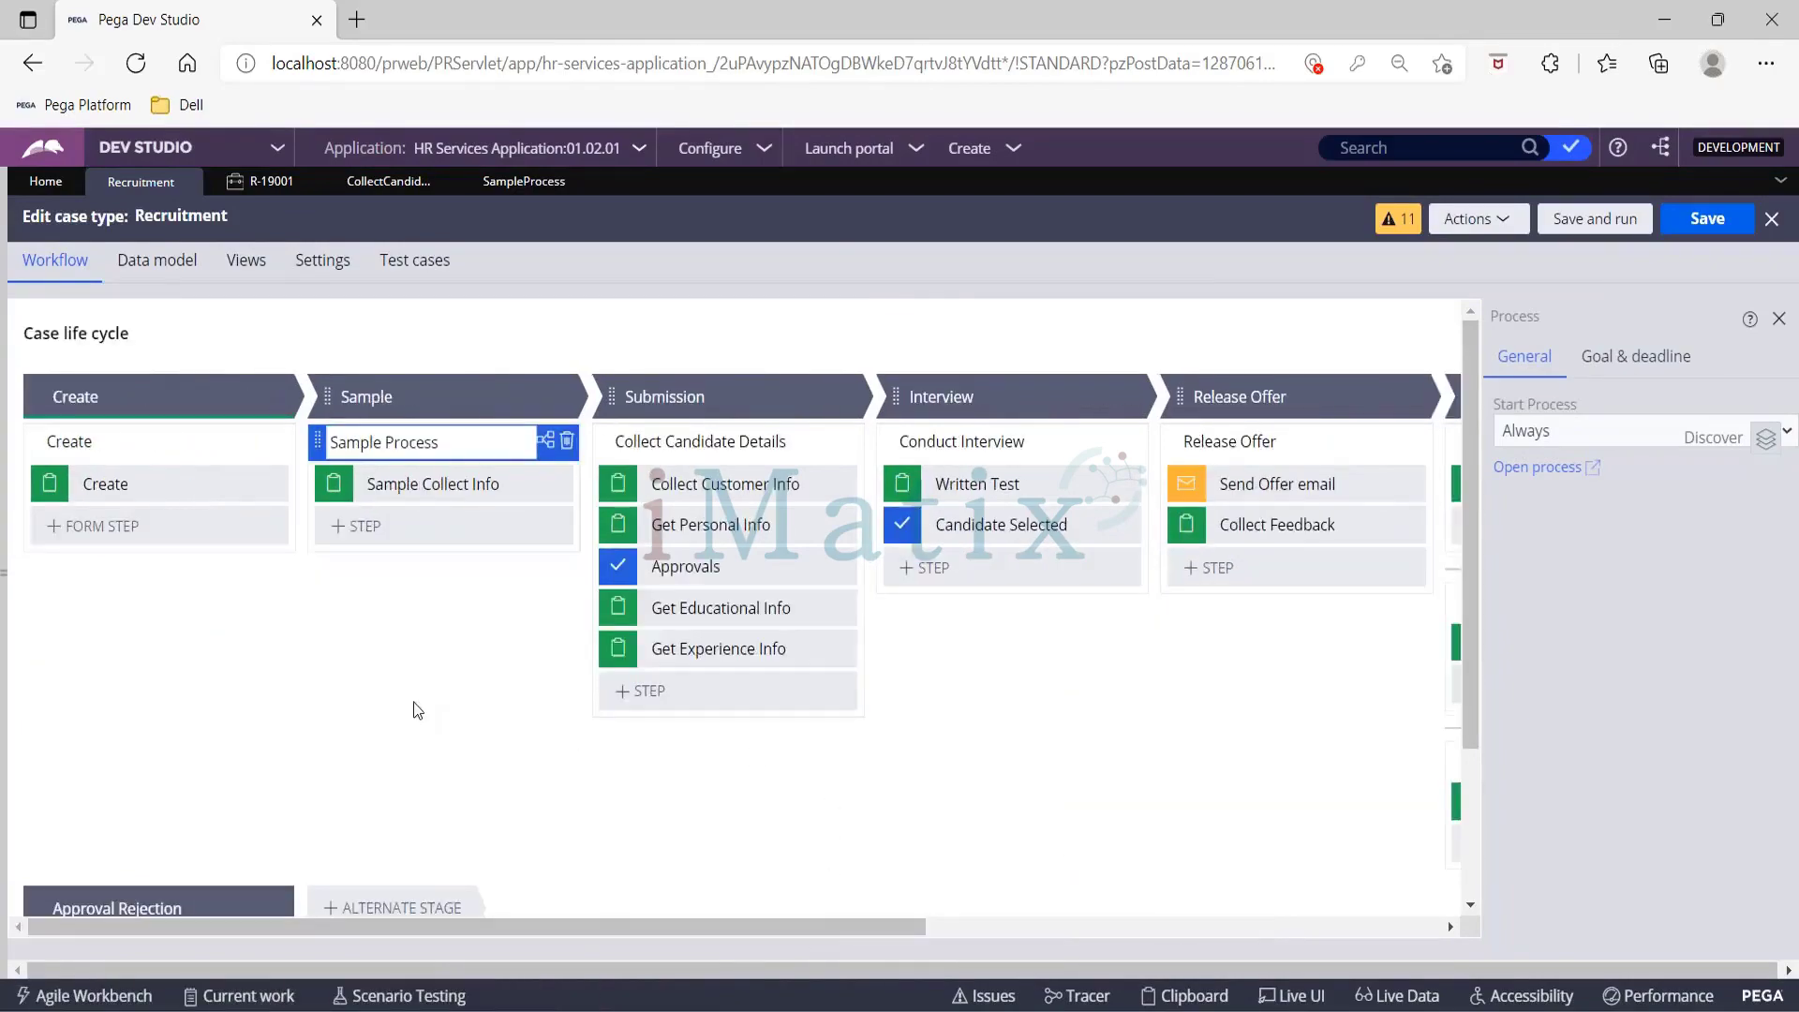
click(525, 184)
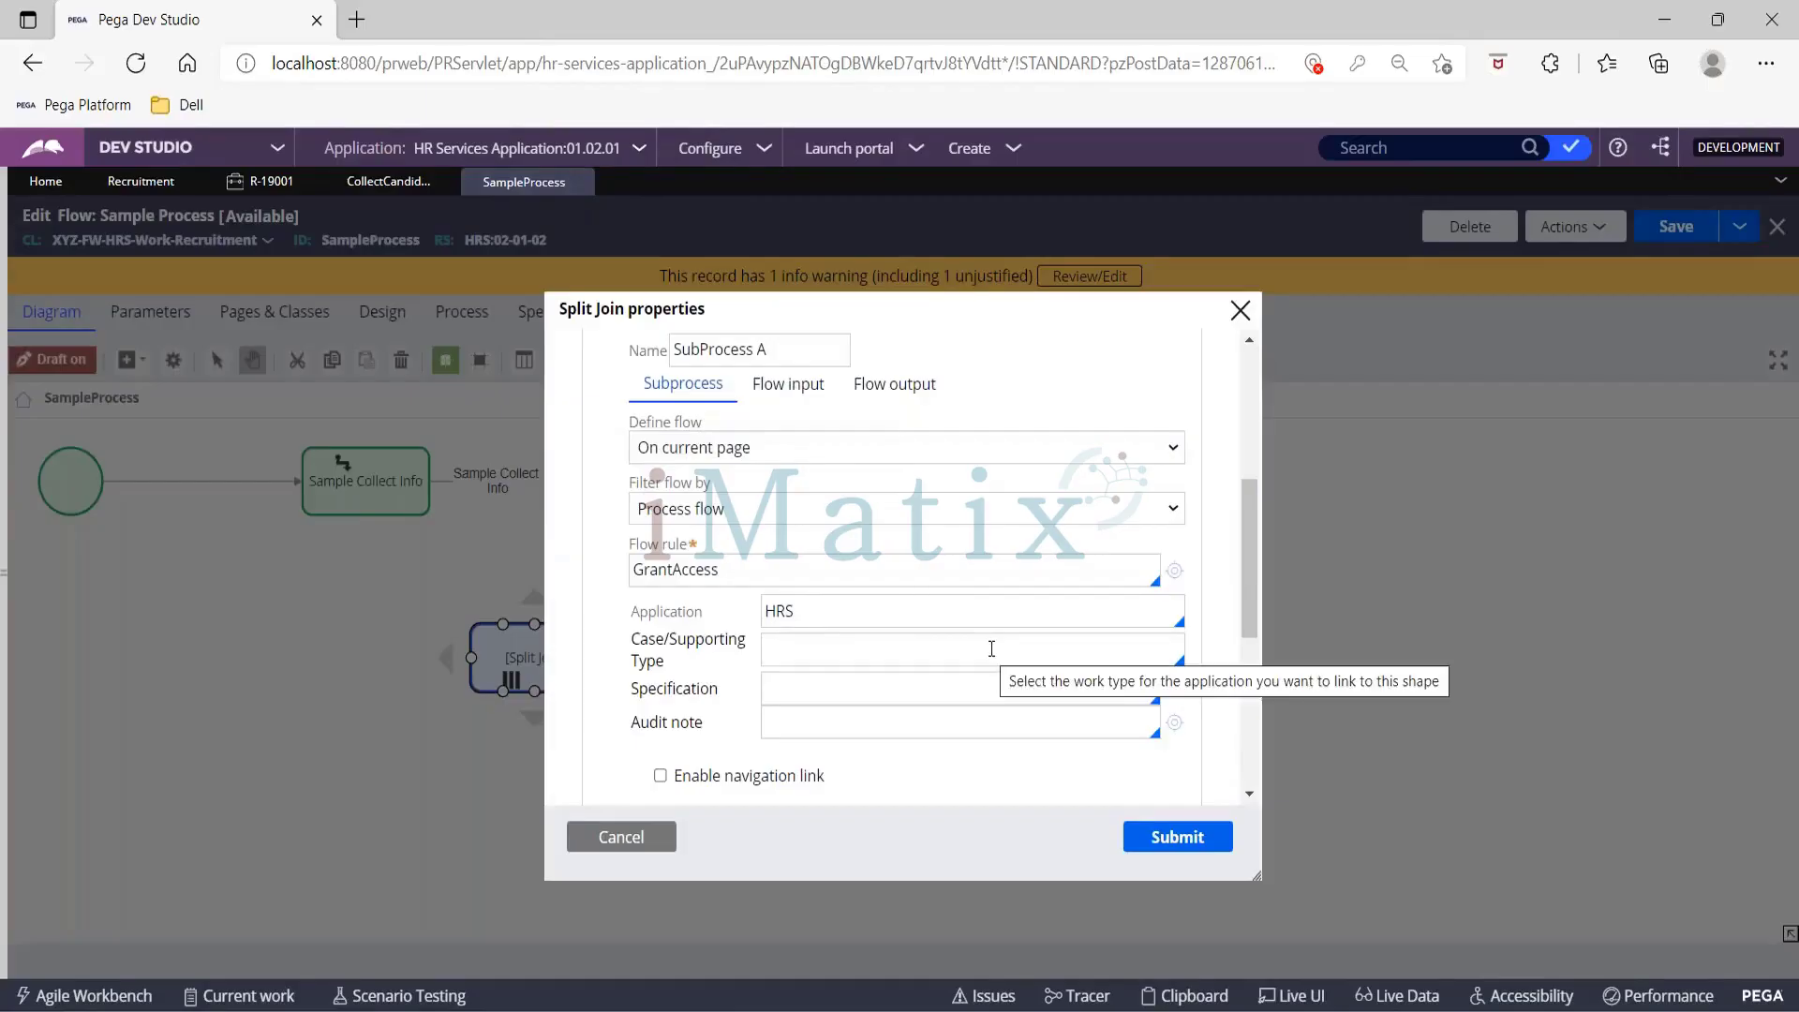
scroll(992, 649, down, 1)
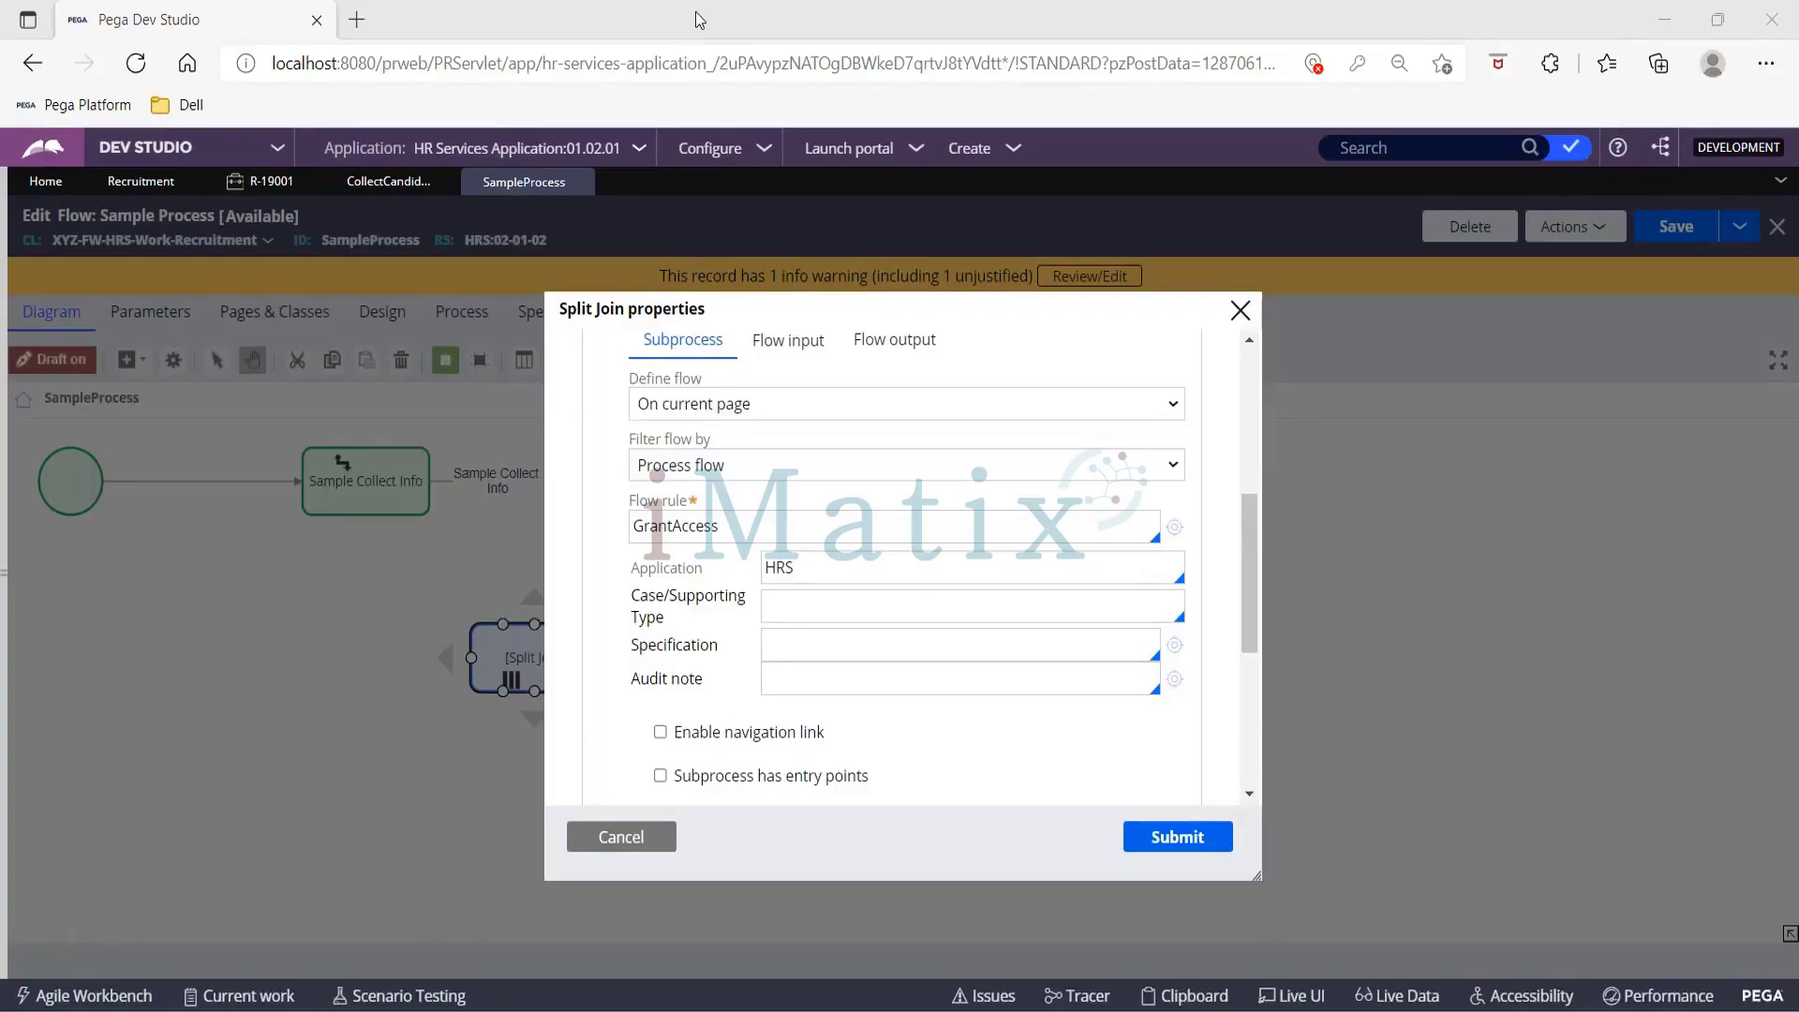
click(800, 610)
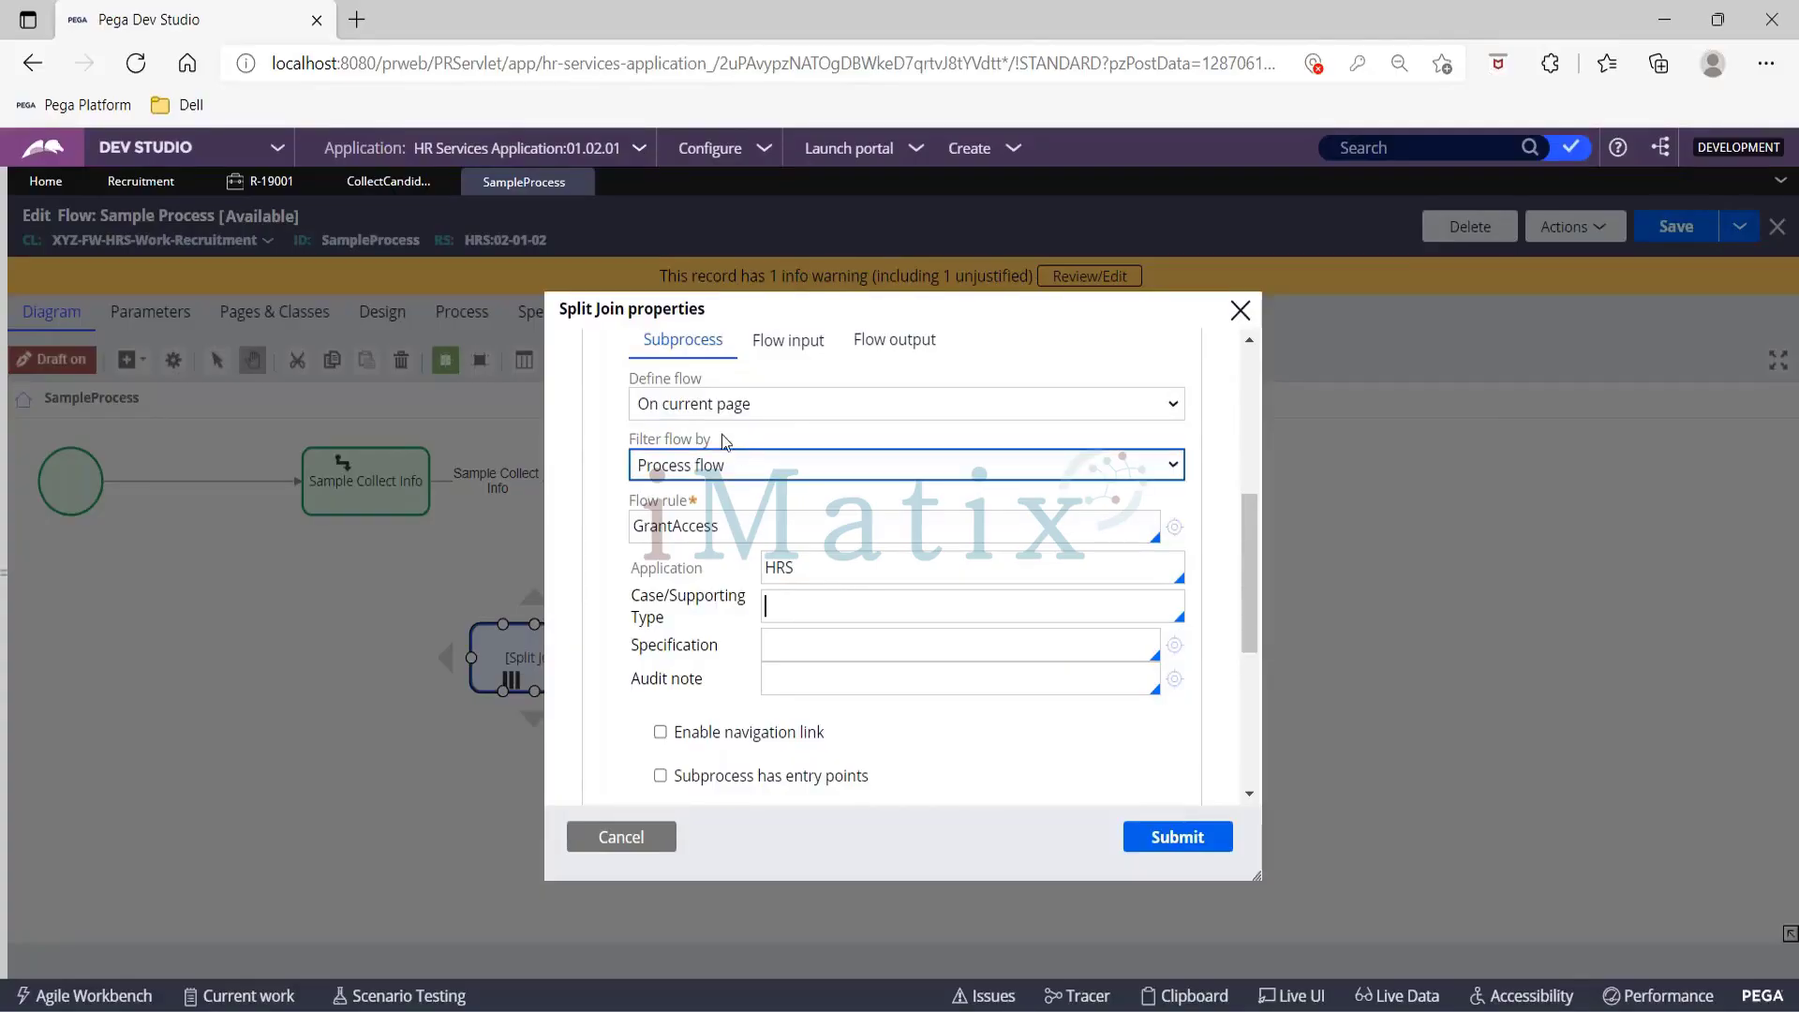
scroll(742, 507, up, 2)
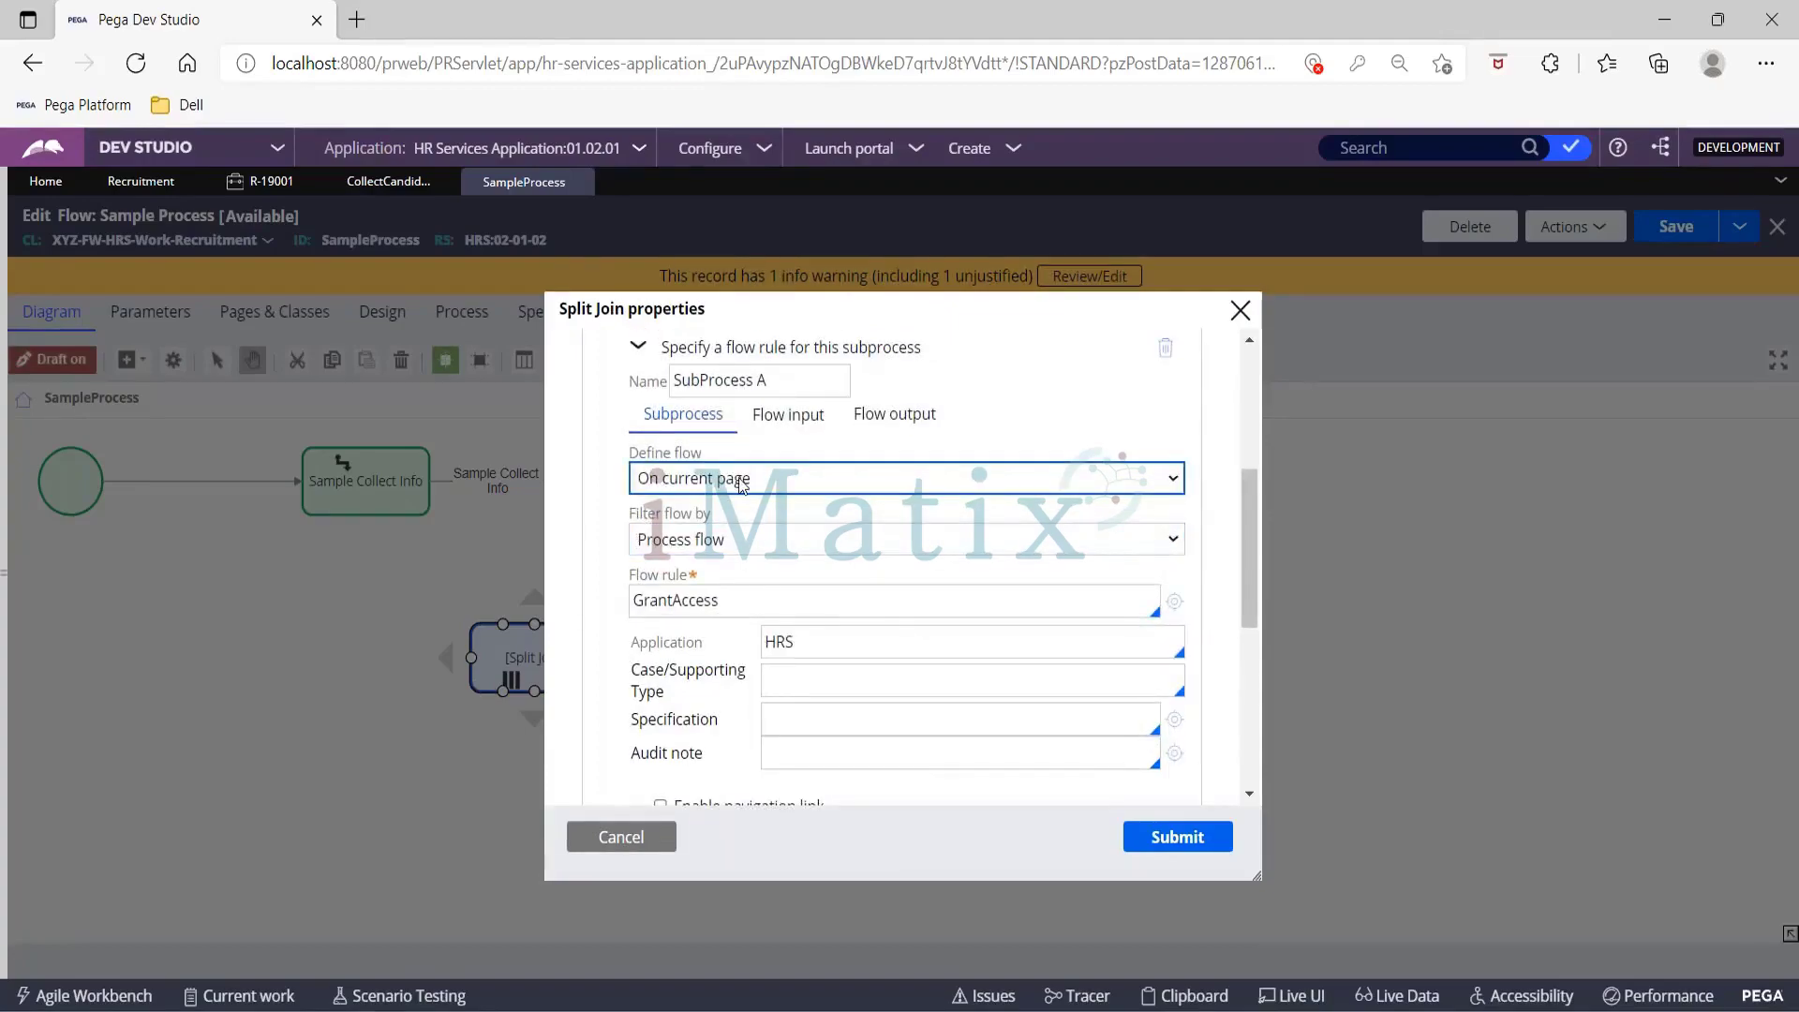
click(809, 678)
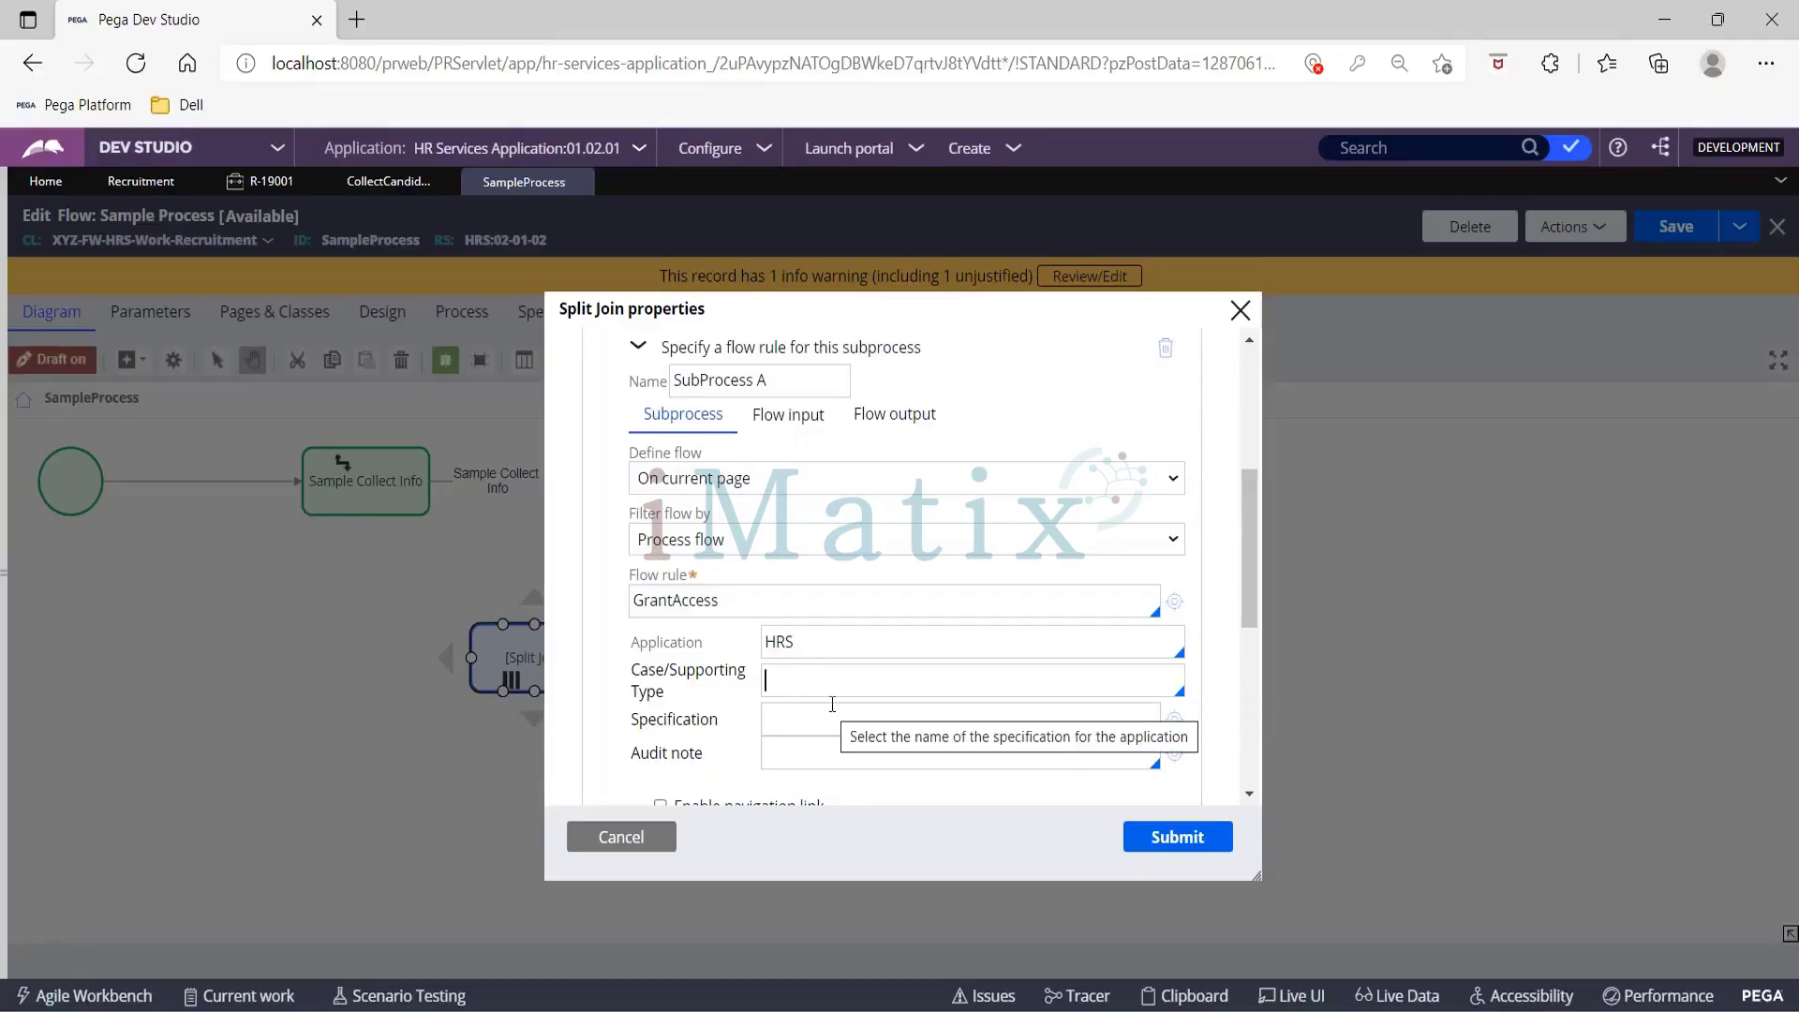
Step: Expand the second subprocess of the Split Join and name it SubProcessB
scroll(831, 664, down, 1)
scroll(831, 664, down, 3)
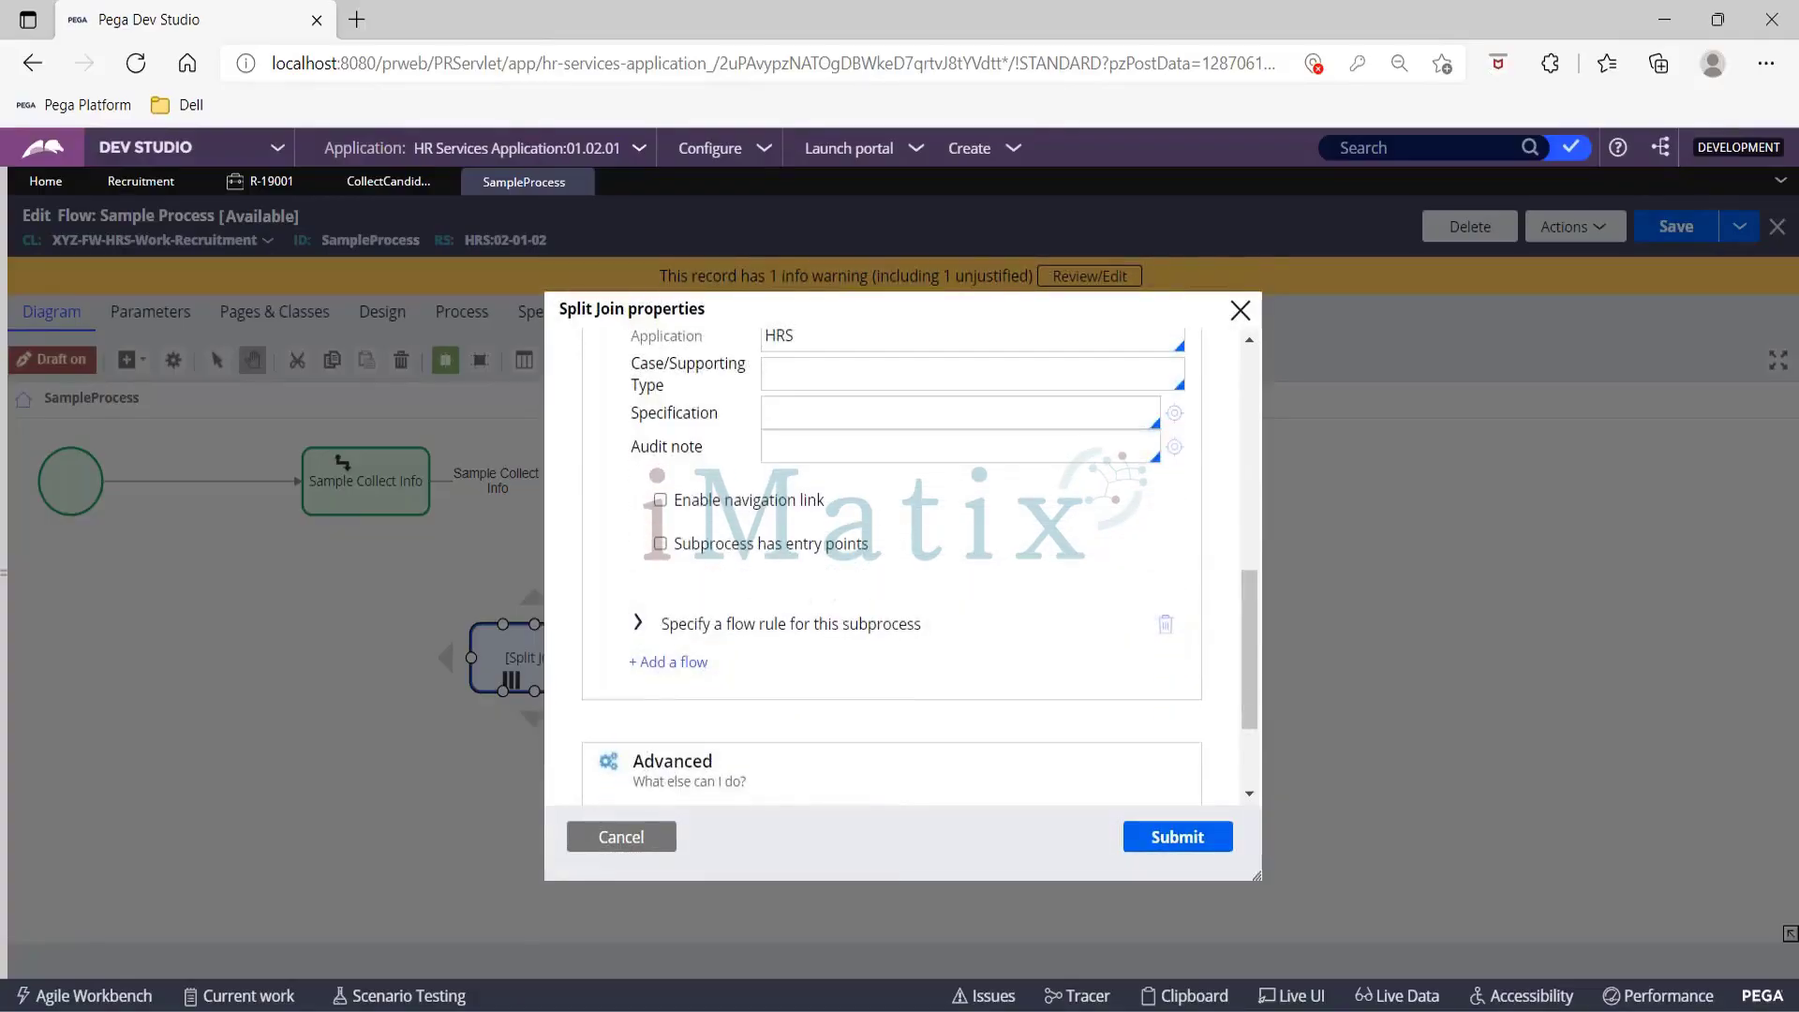
click(639, 623)
click(694, 661)
click(697, 665)
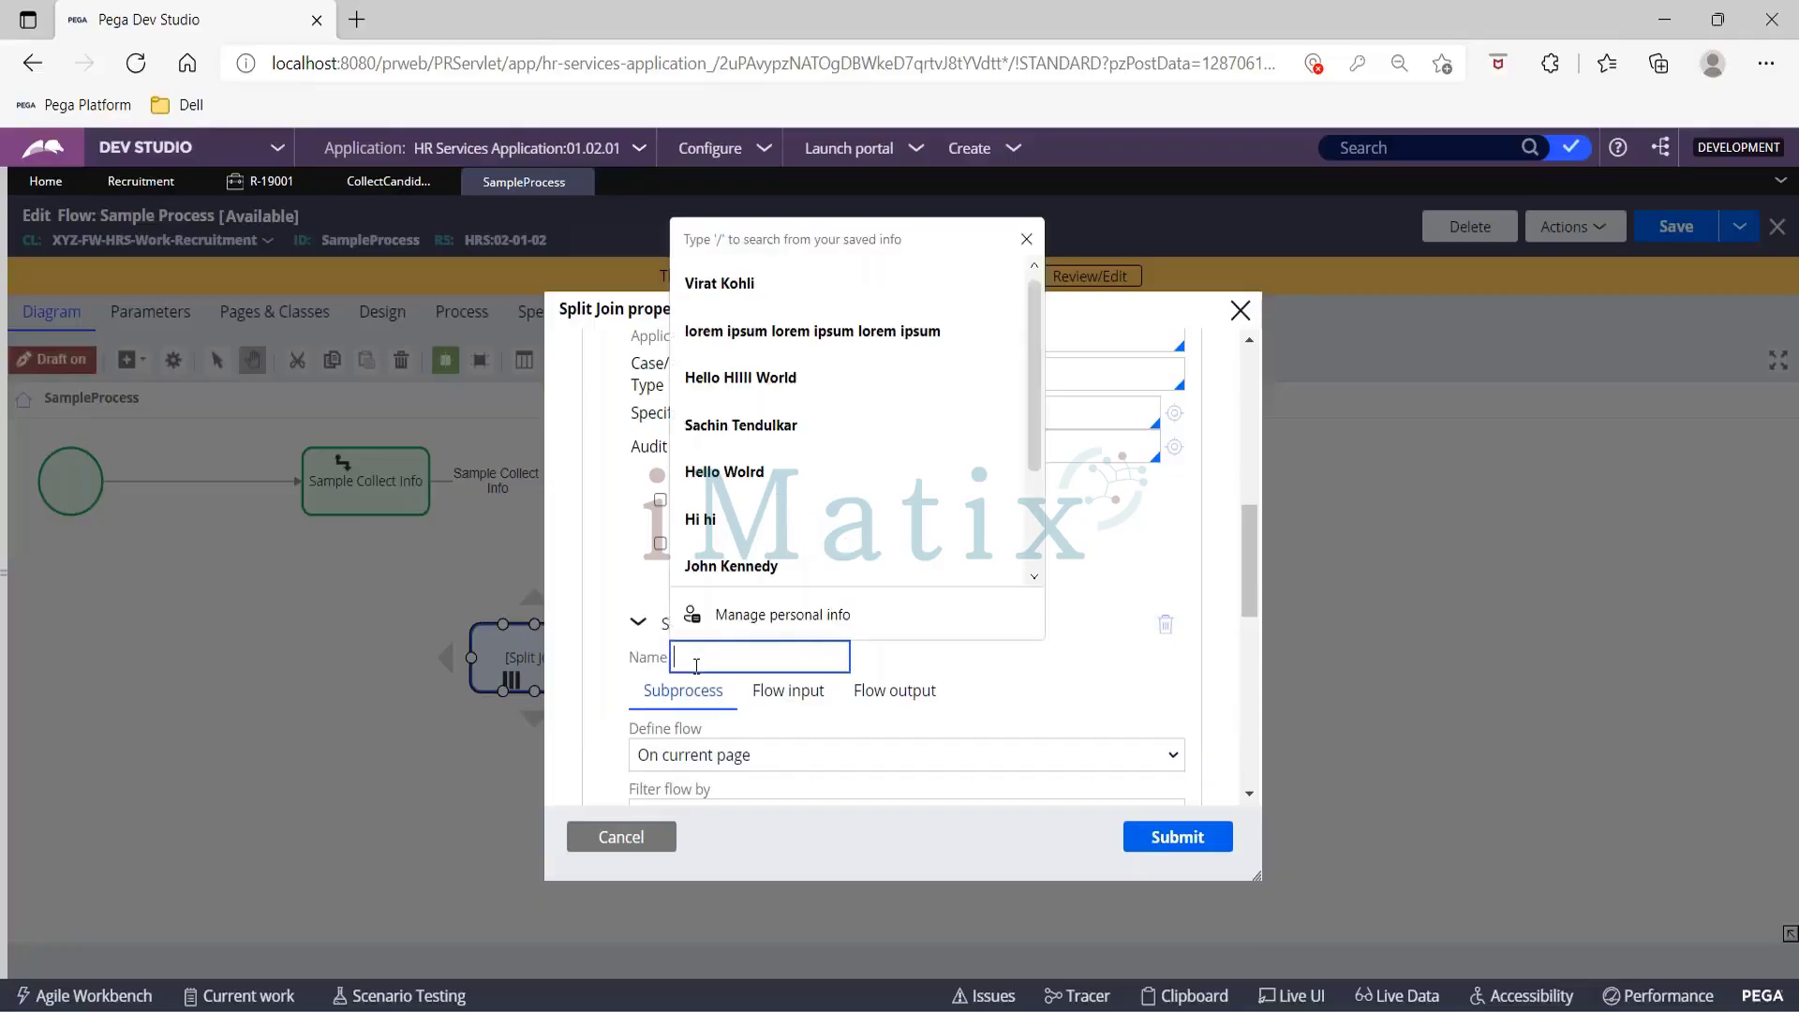
text(Su)
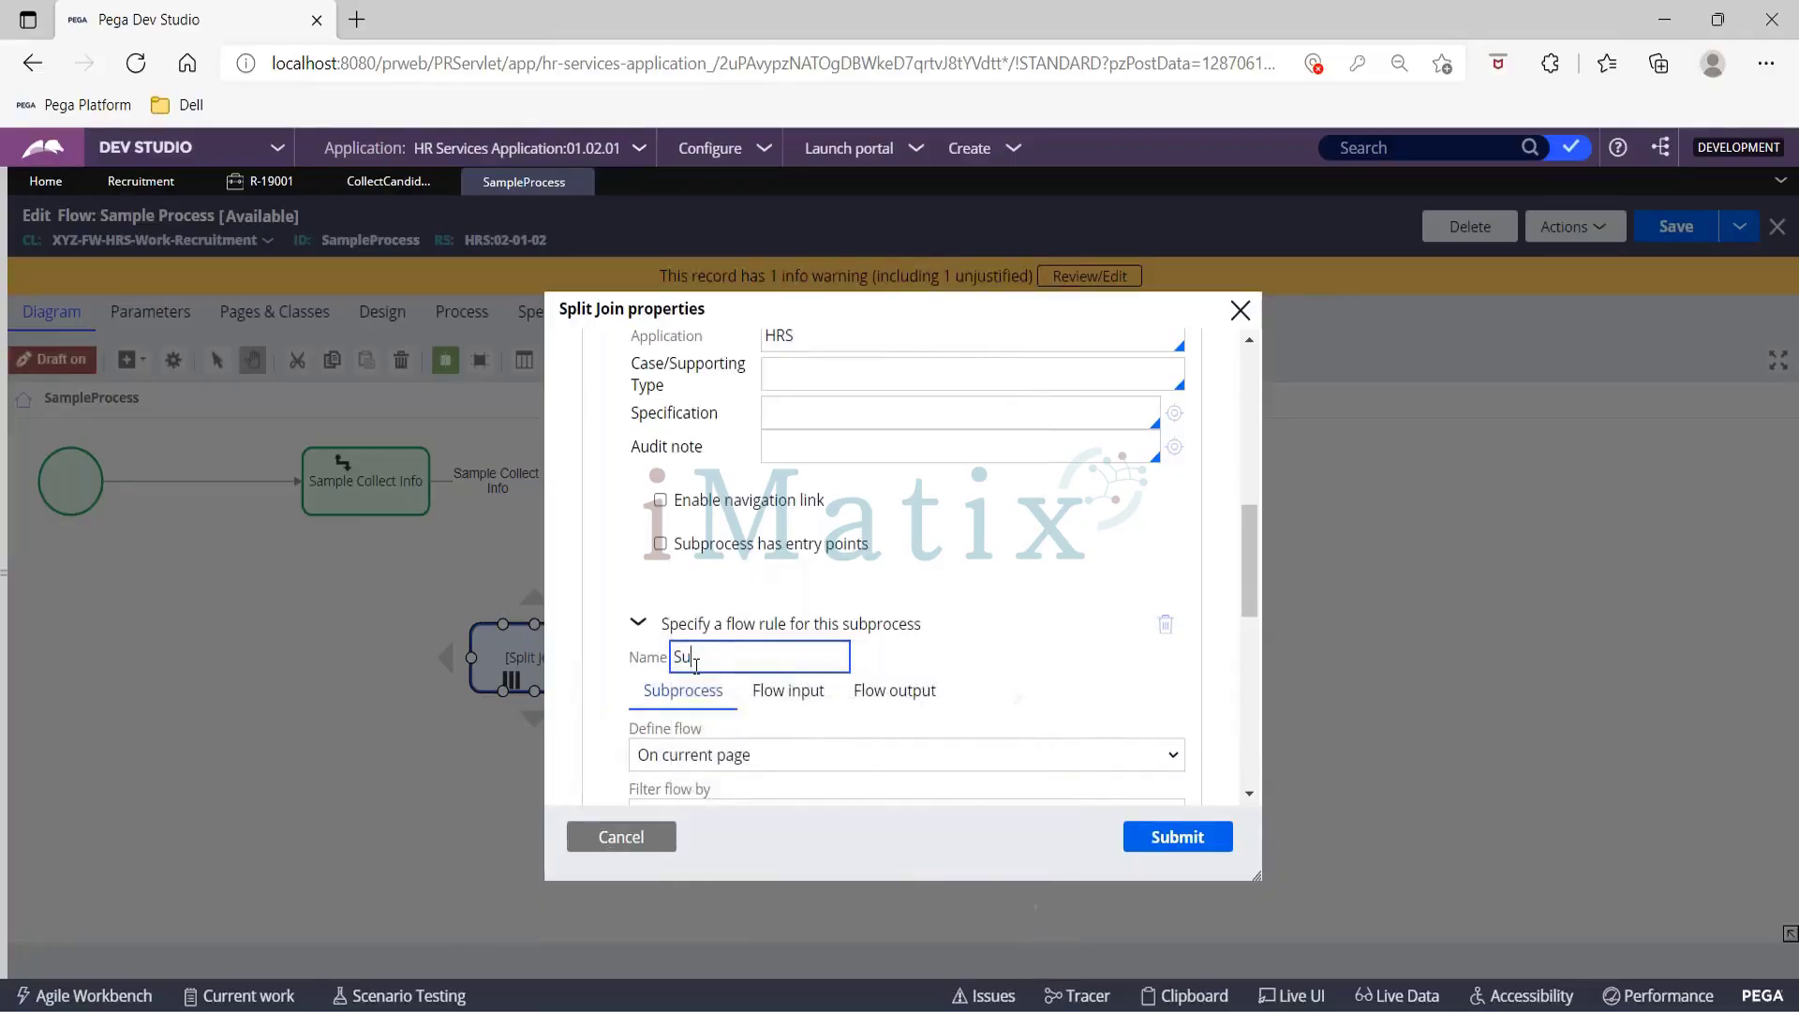
text(bProcessB)
Step: Set the flow rule of SubProcessB to ProvideInfra and submit the Split Join properties
scroll(696, 666, down, 3)
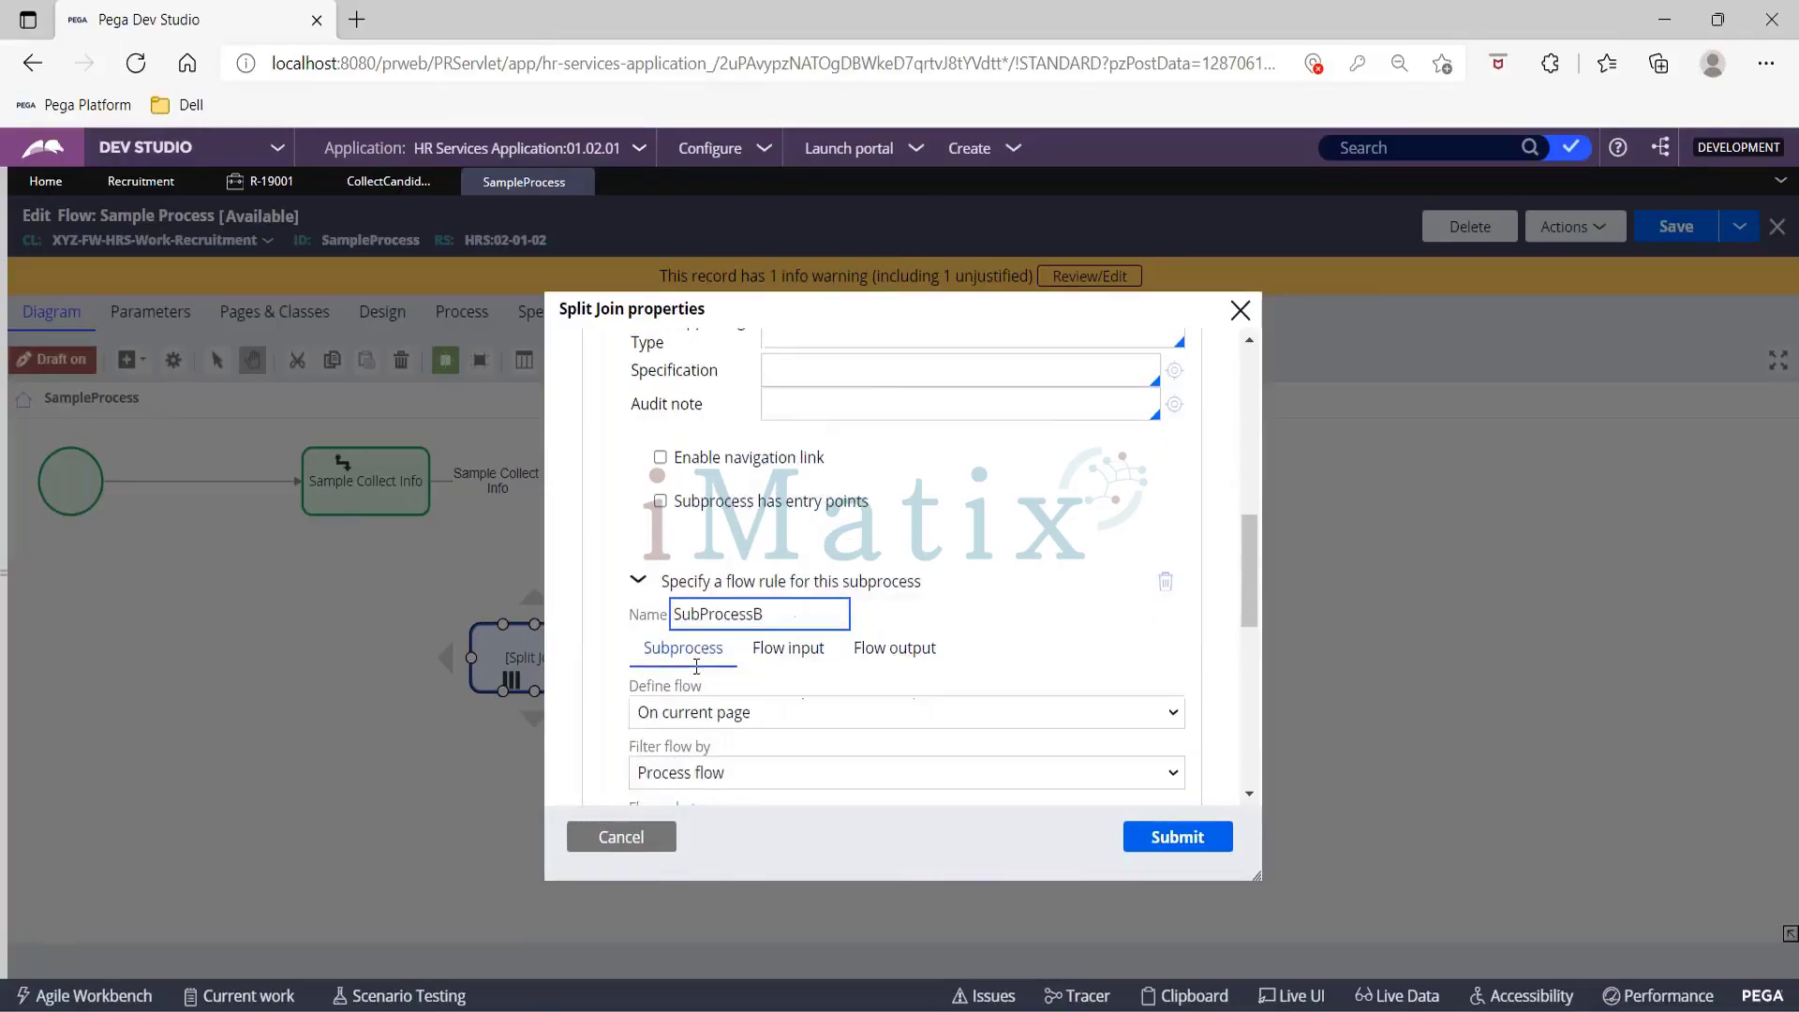
click(715, 645)
key(Down)
key(Down)
key(Down)
key(Down)
key(Down)
key(Down)
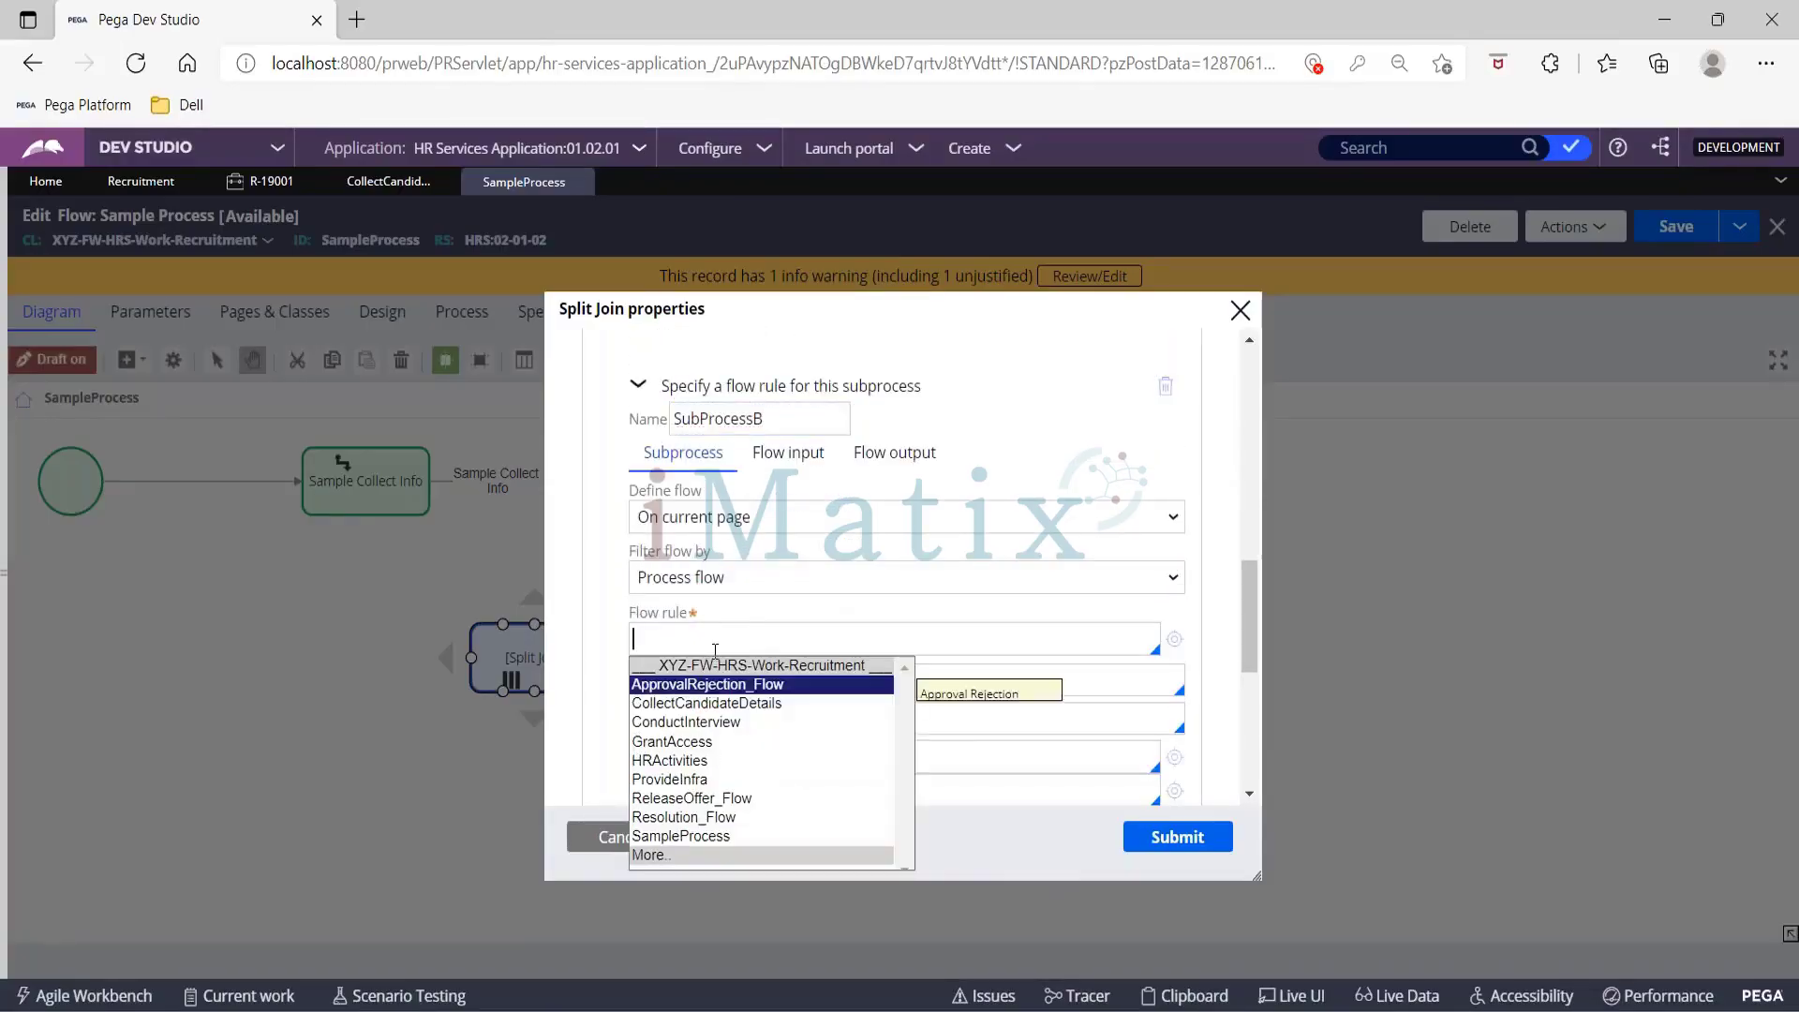
key(Return)
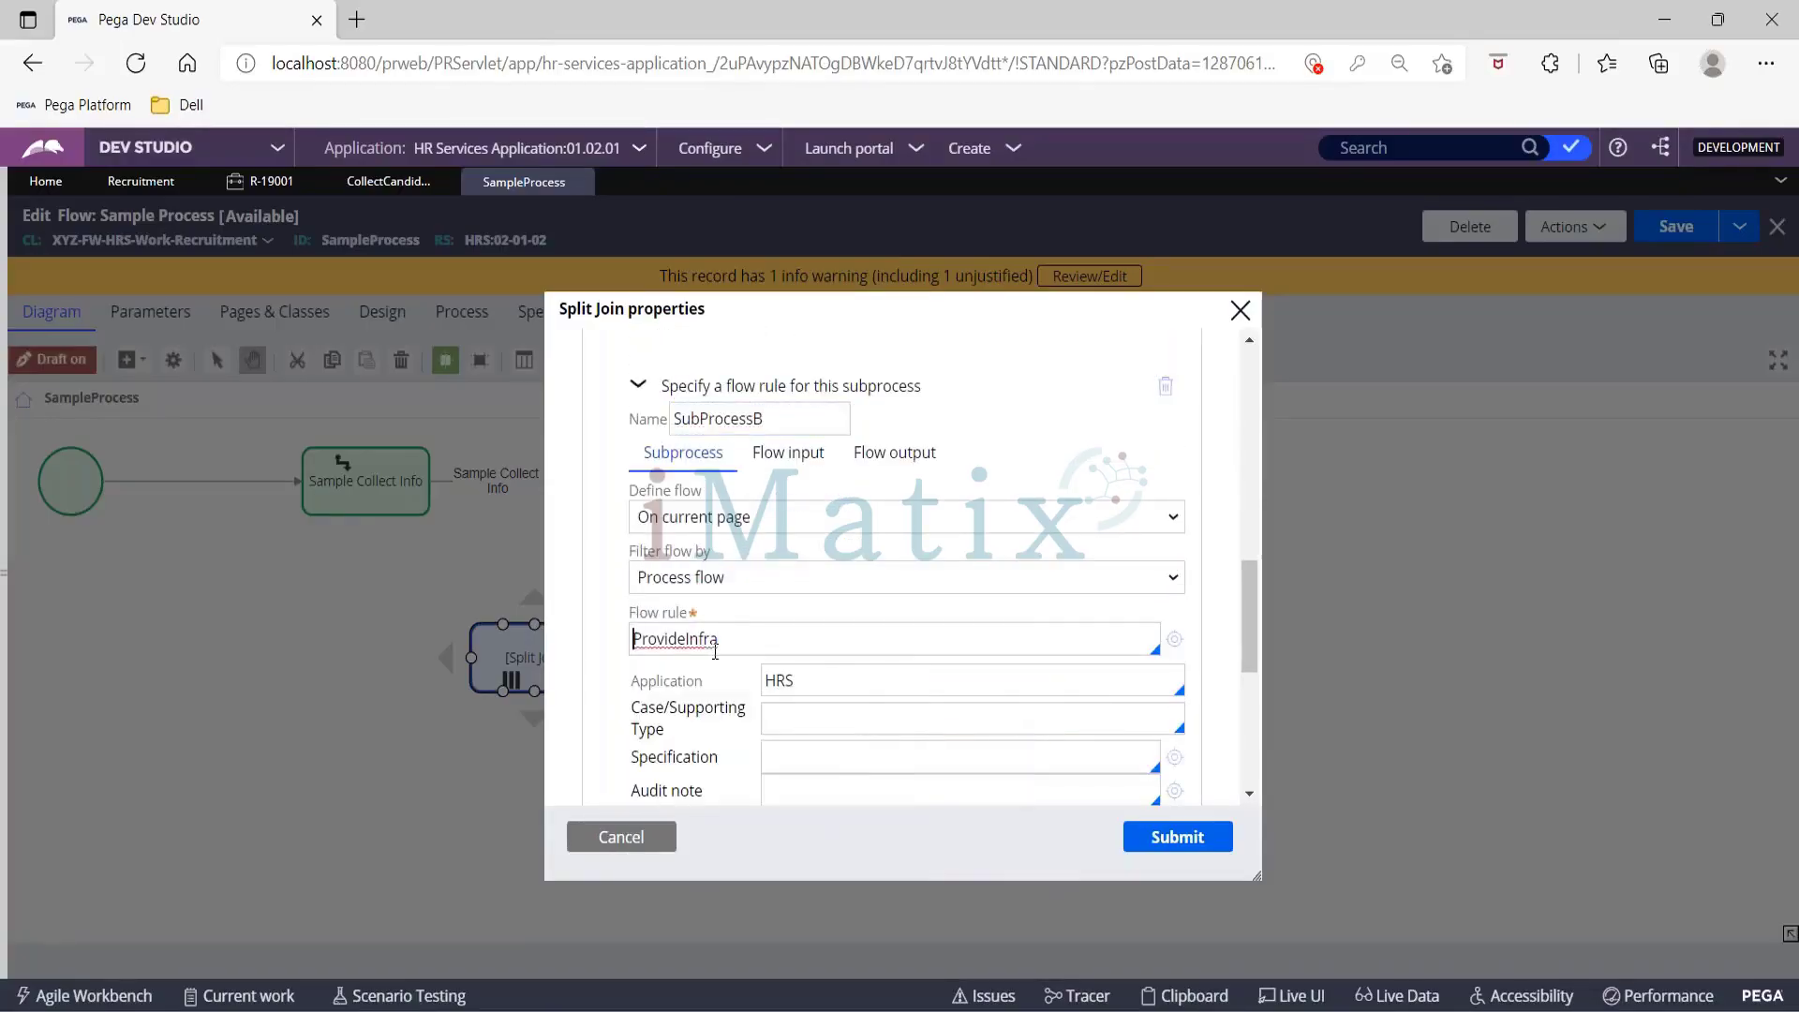
scroll(1004, 610, down, 2)
scroll(1004, 610, down, 1)
click(1149, 849)
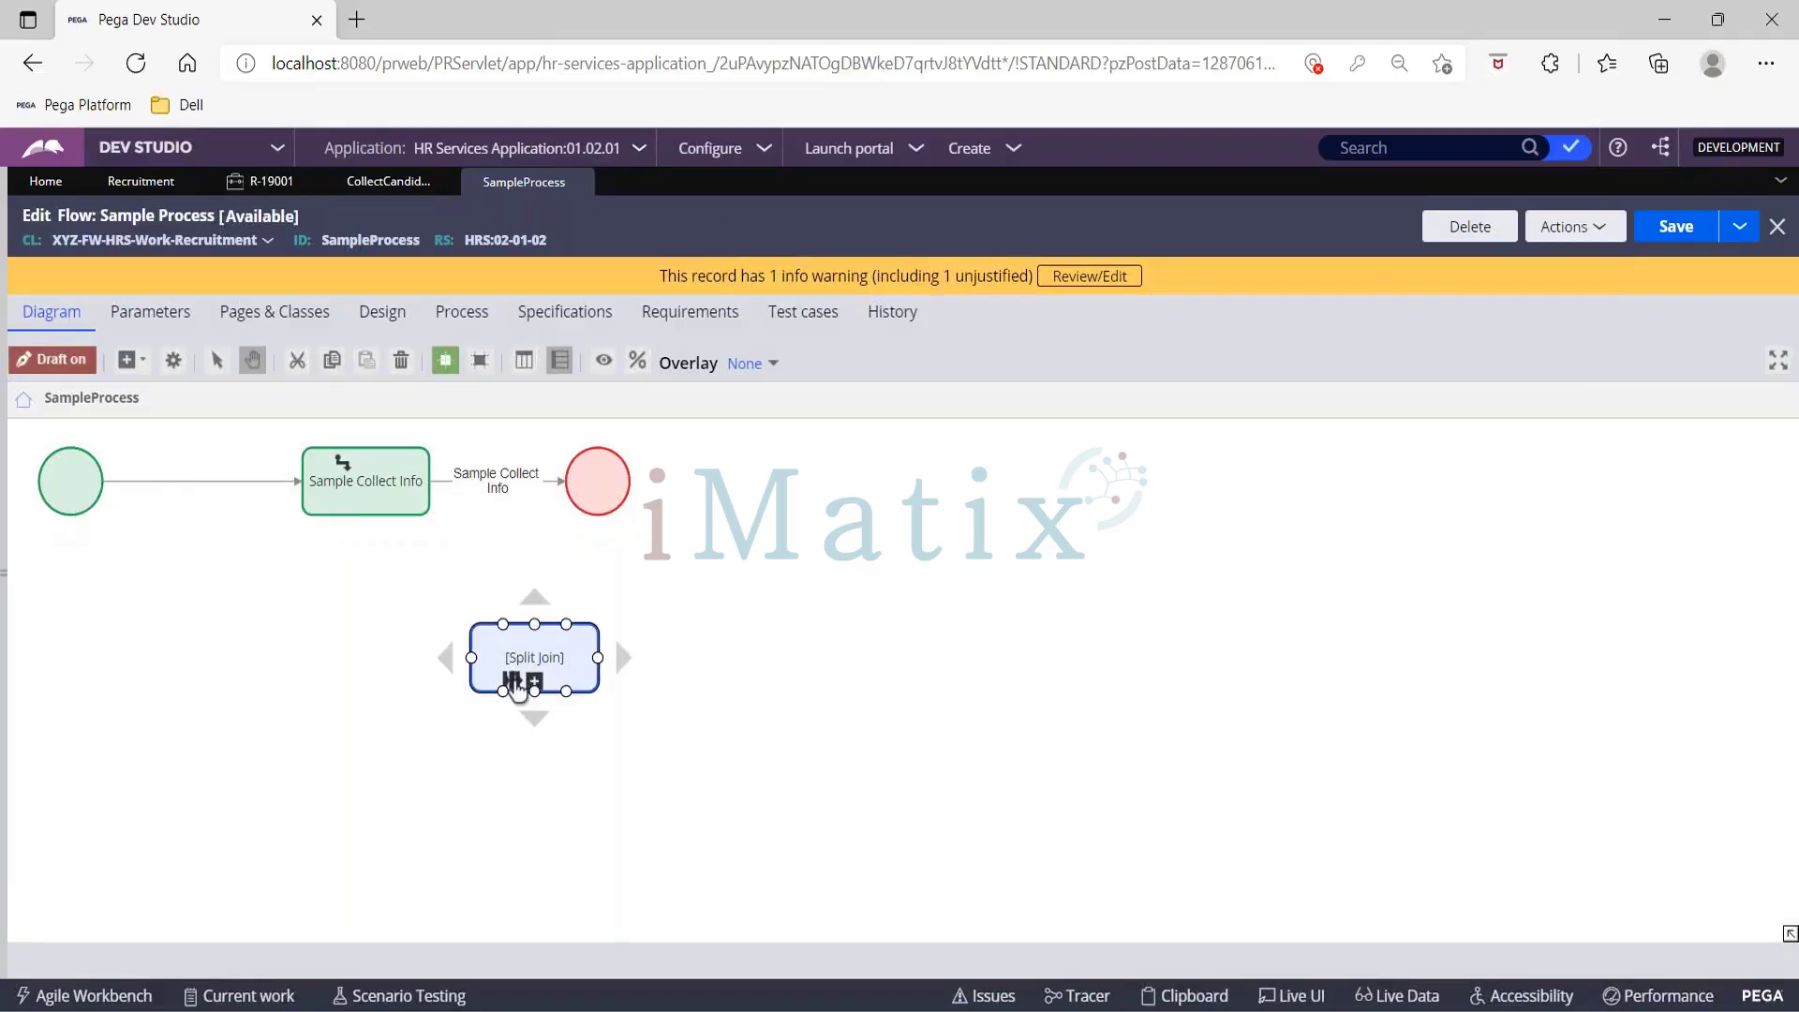
Step: Reroute the Sample Collect Info connector to the Split Join, and line up the Split Join and end shape in the same row
click(476, 479)
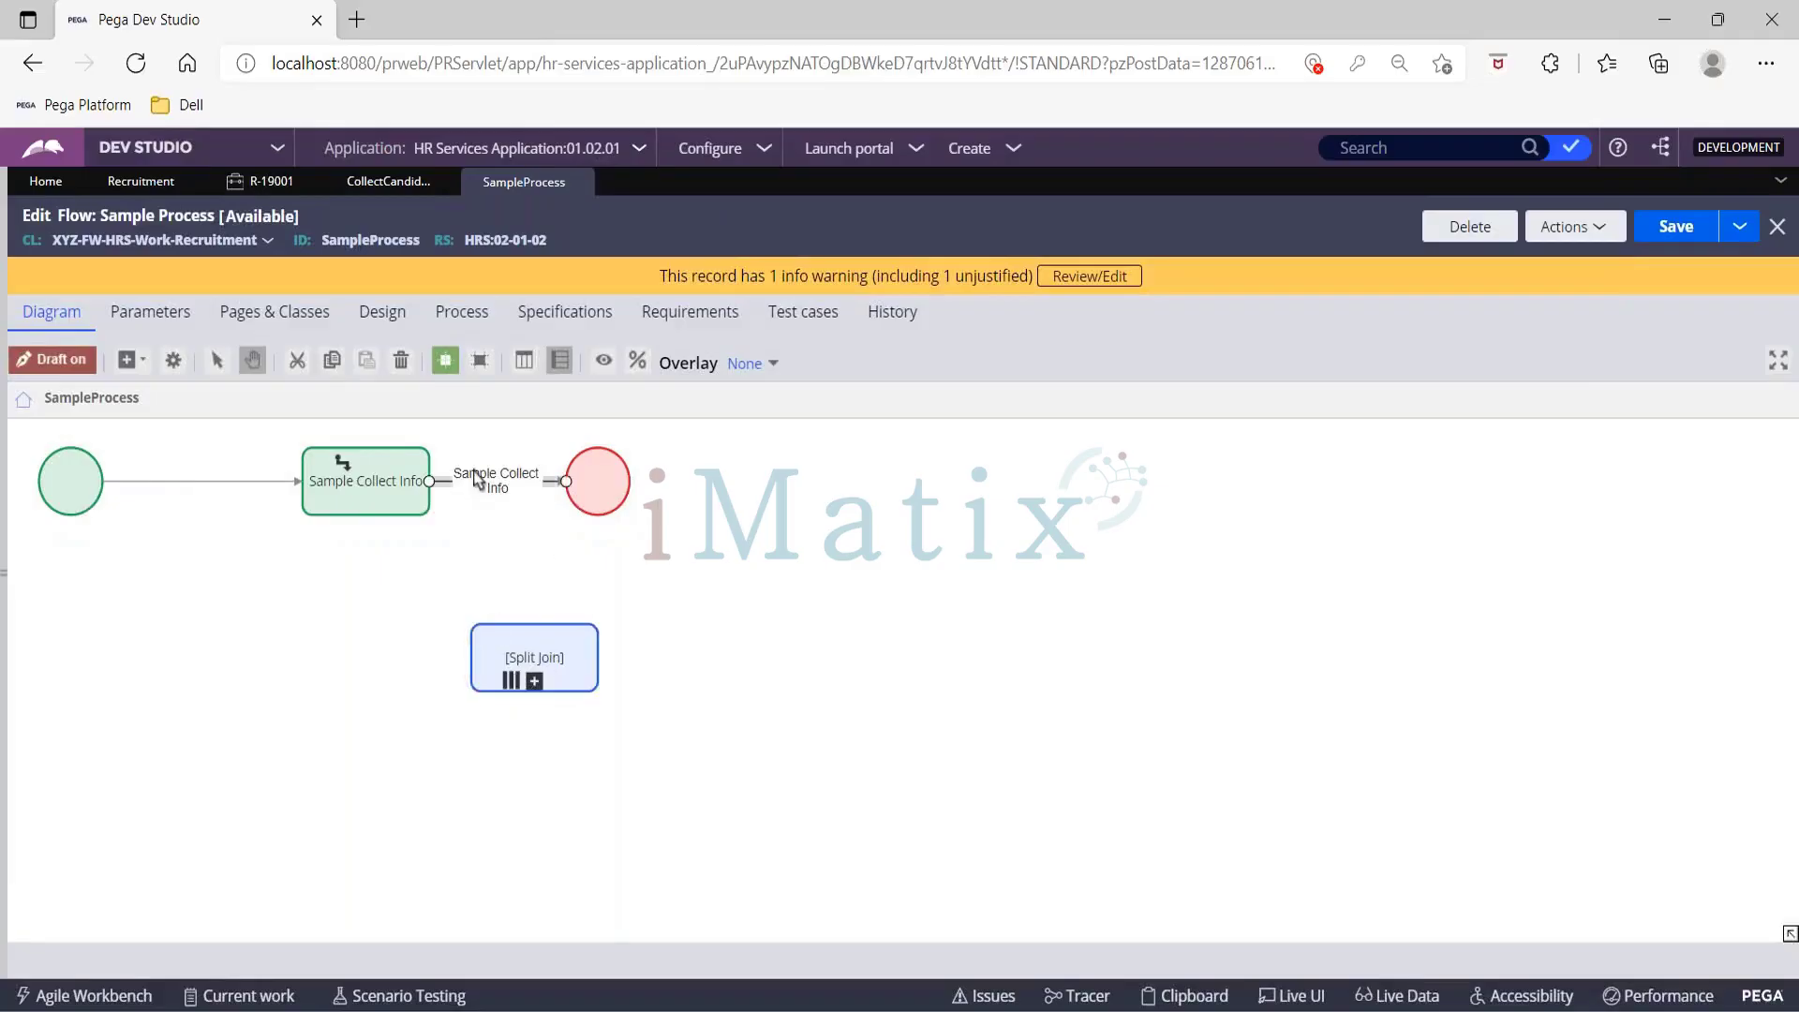
drag(566, 480, 481, 672)
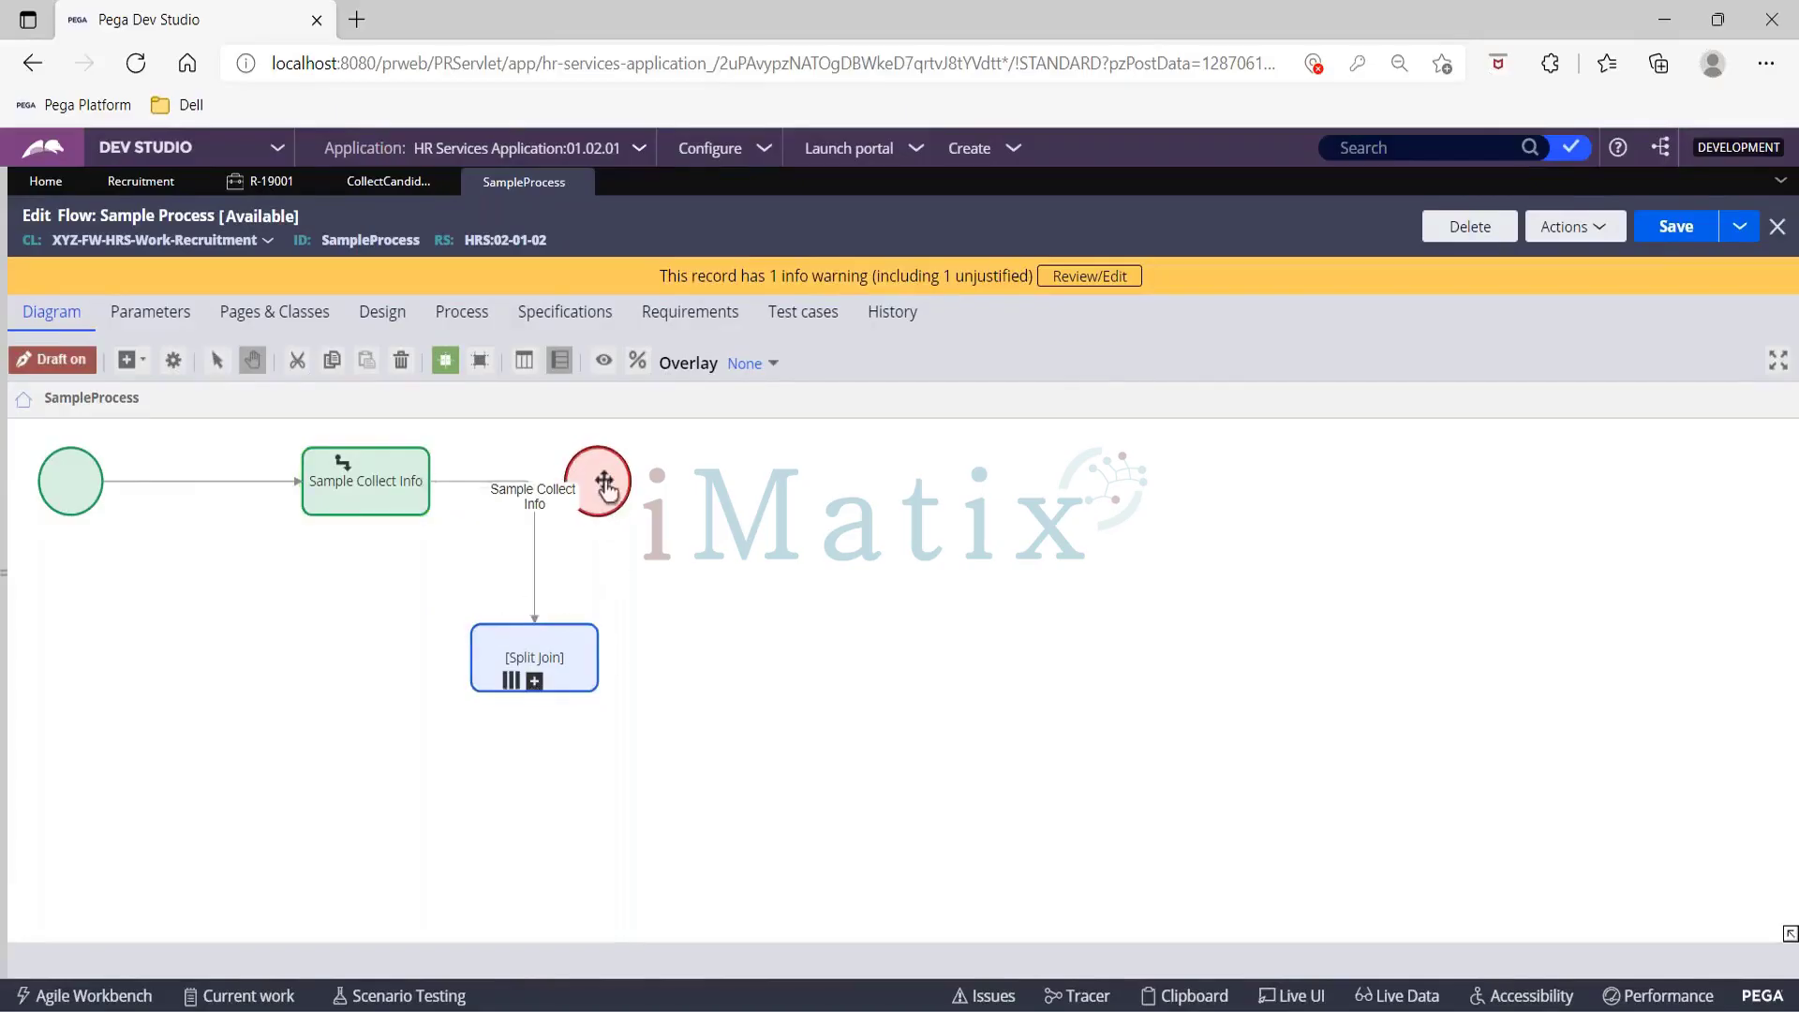
drag(602, 478, 964, 514)
drag(582, 634, 728, 478)
drag(963, 514, 1162, 487)
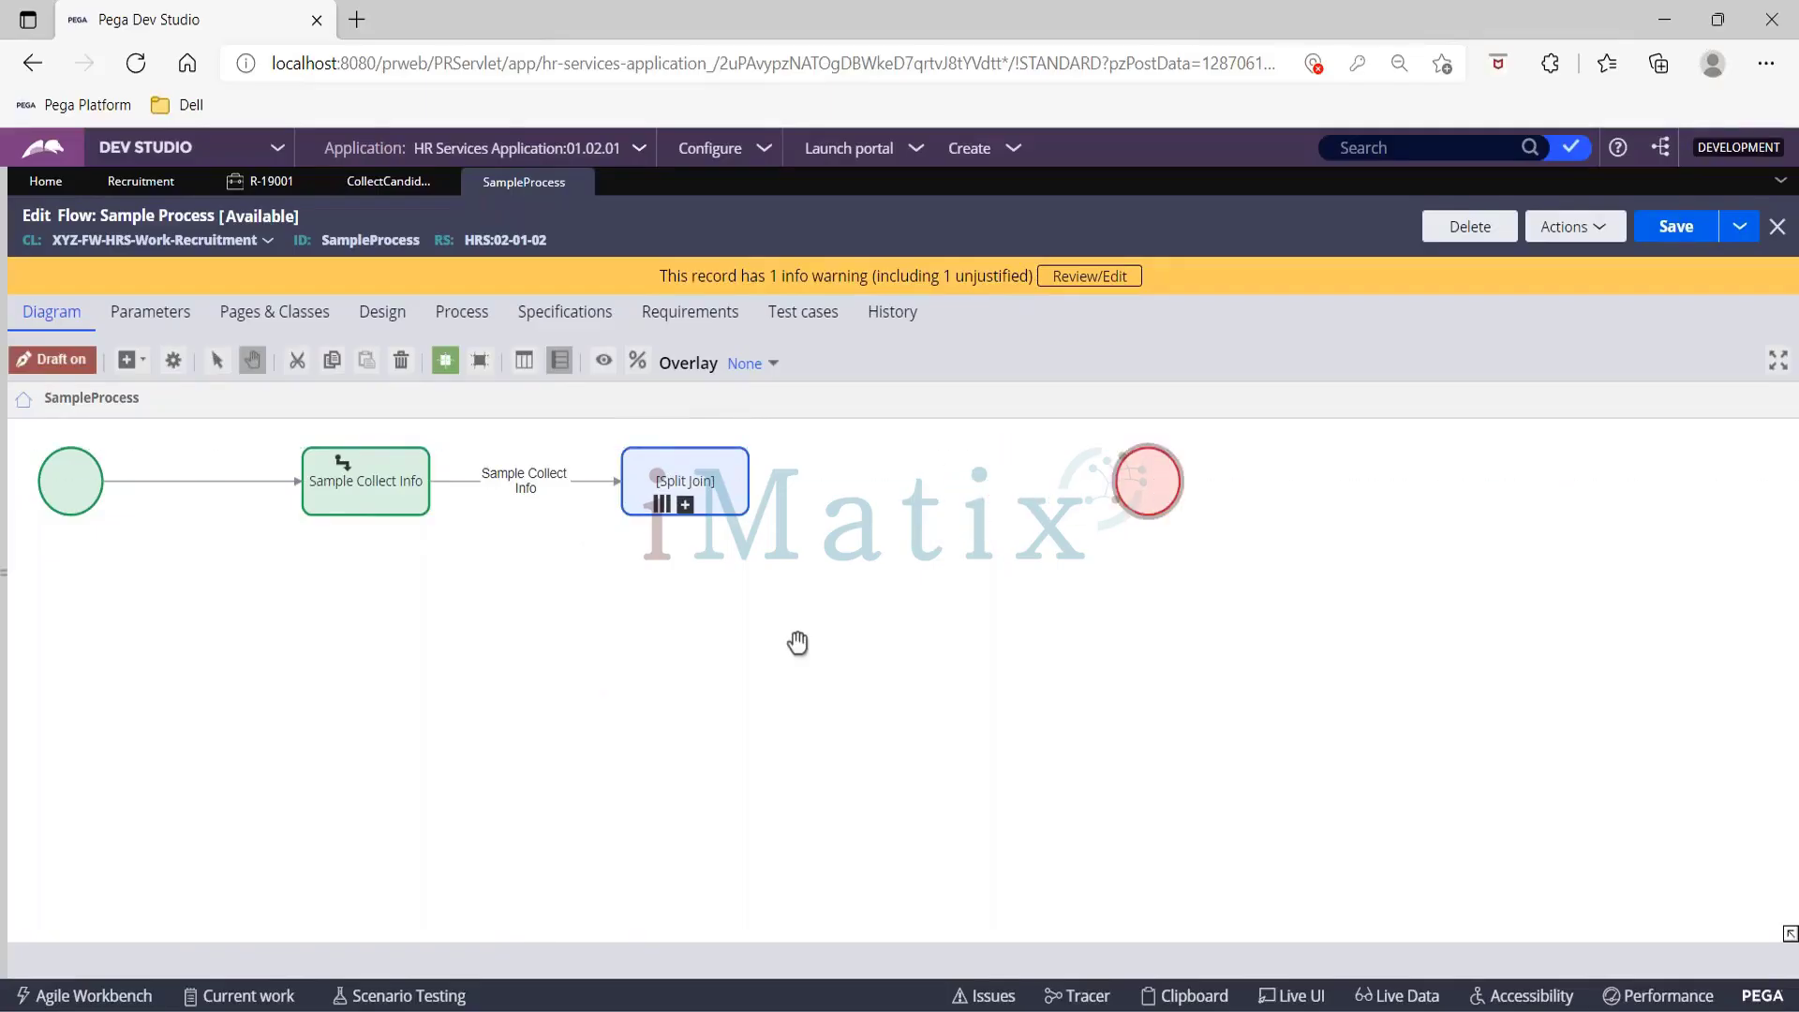
Step: Add an Assignment shape between the Split Join and the end shape, and connect it to both
click(797, 643)
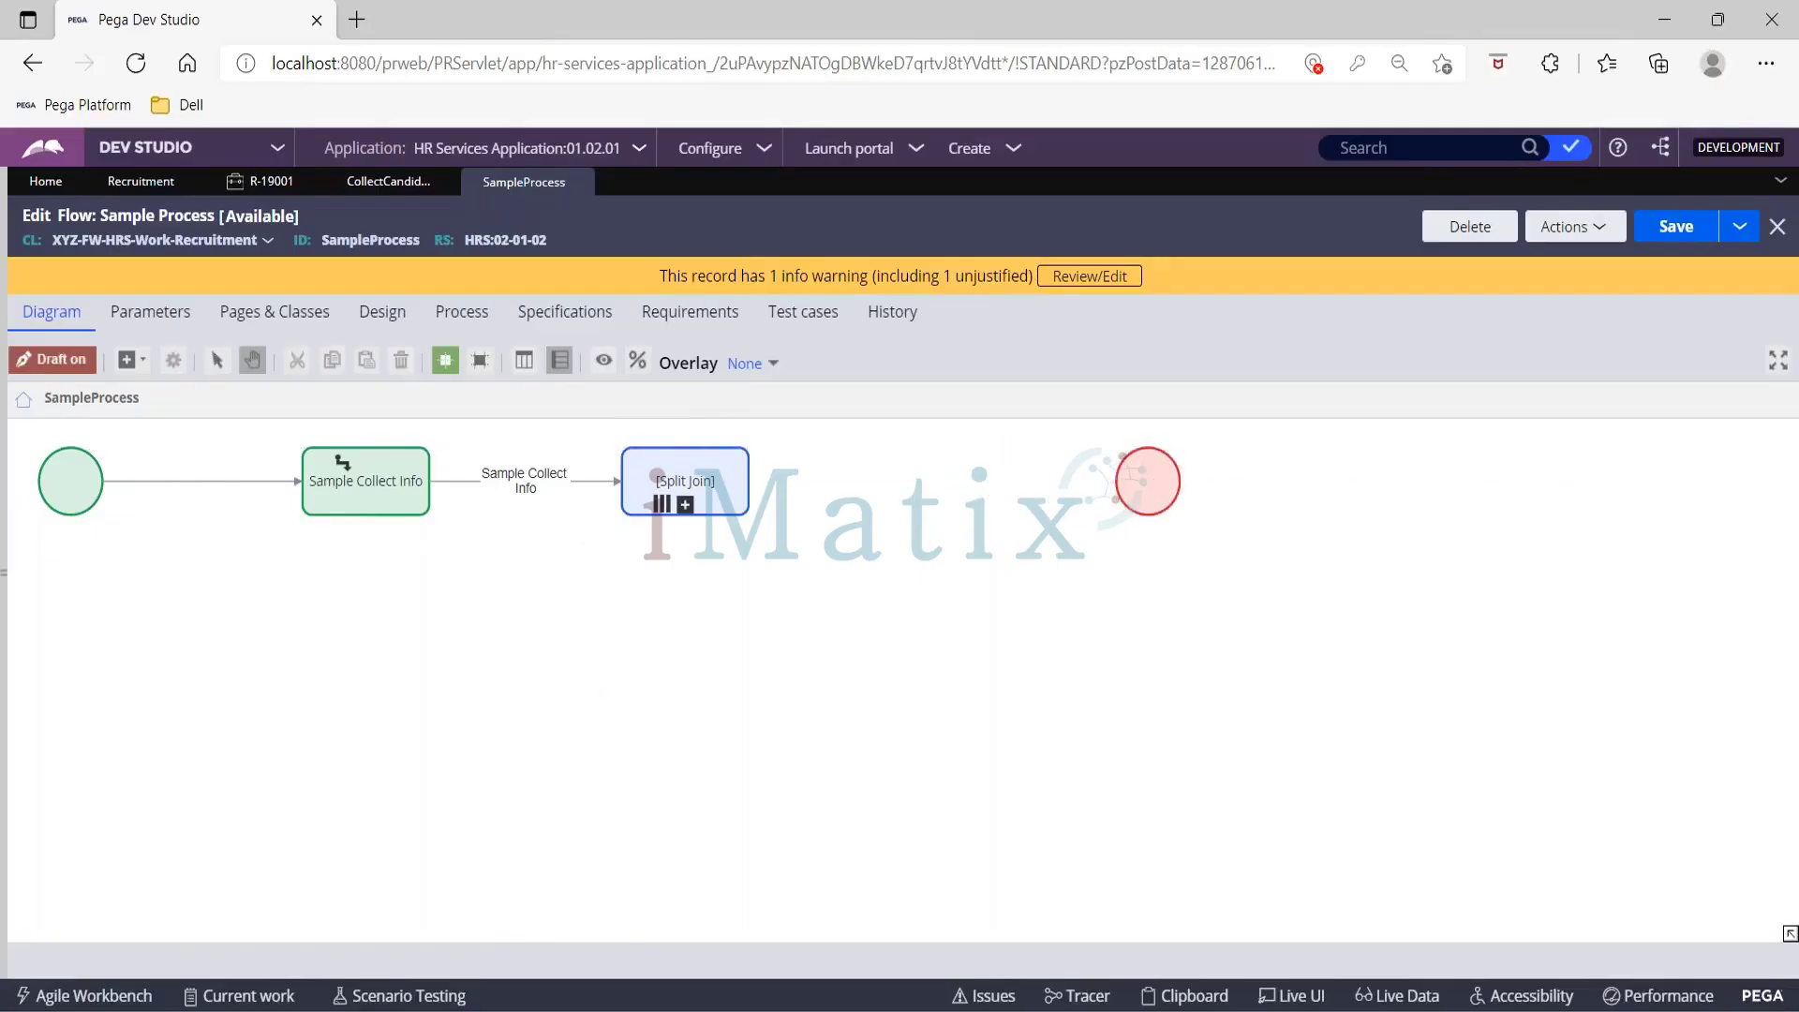
right_click(798, 643)
mouse_move(881, 656)
click(1024, 661)
drag(880, 661, 1128, 495)
click(741, 487)
drag(751, 484, 961, 485)
Step: Rename the new assignment as Post Subprocess and save the flow
click(968, 487)
click(968, 487)
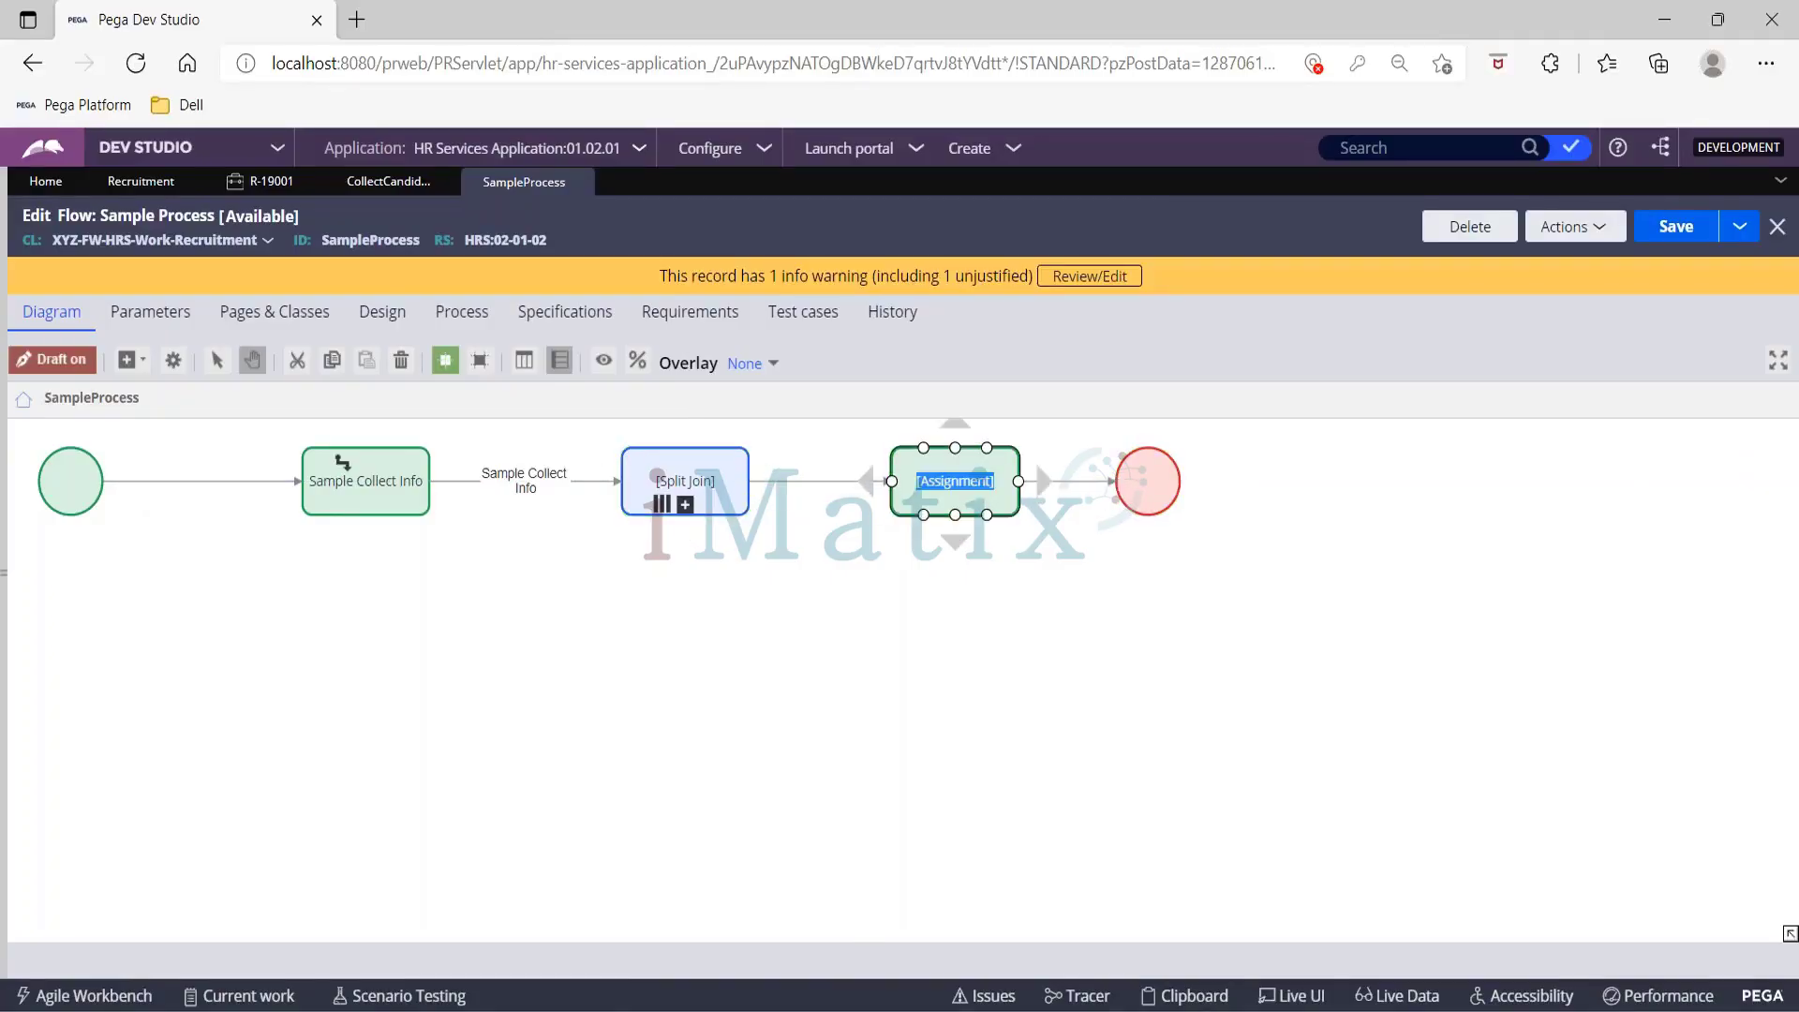
text(Post Subprocess A)
key(BackSpace)
key(BackSpace)
click(1088, 659)
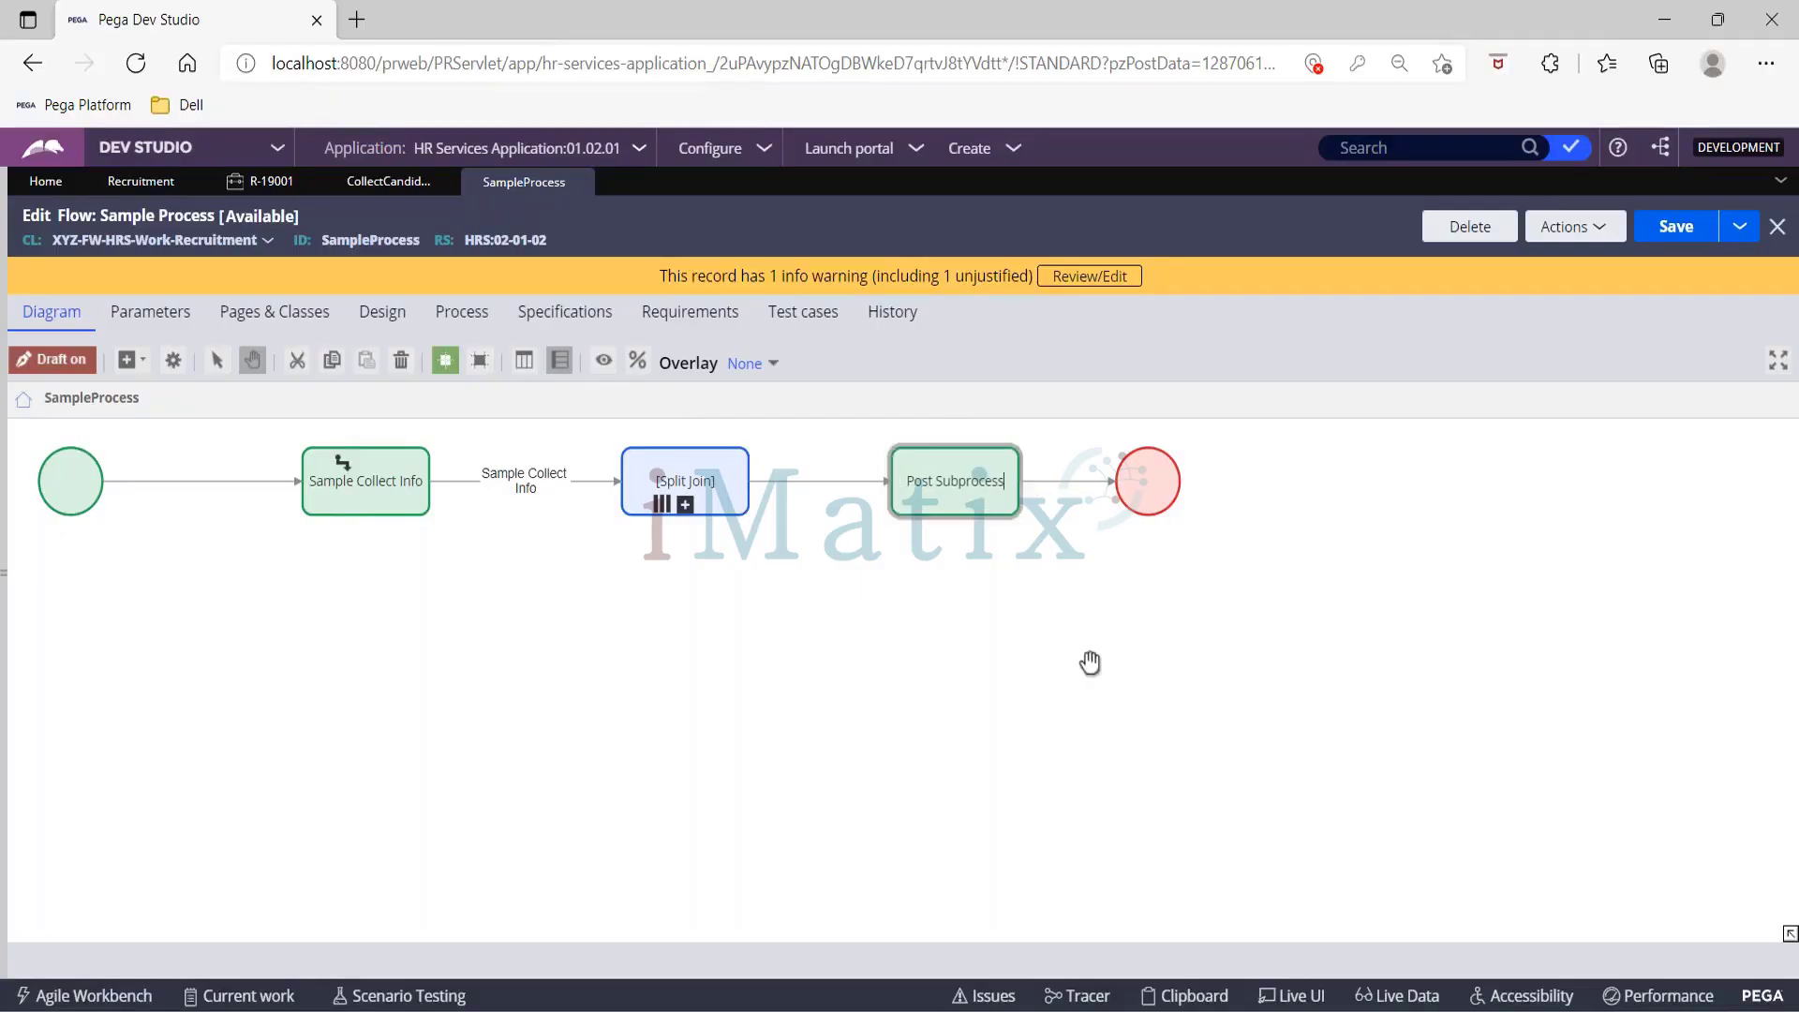
click(1647, 245)
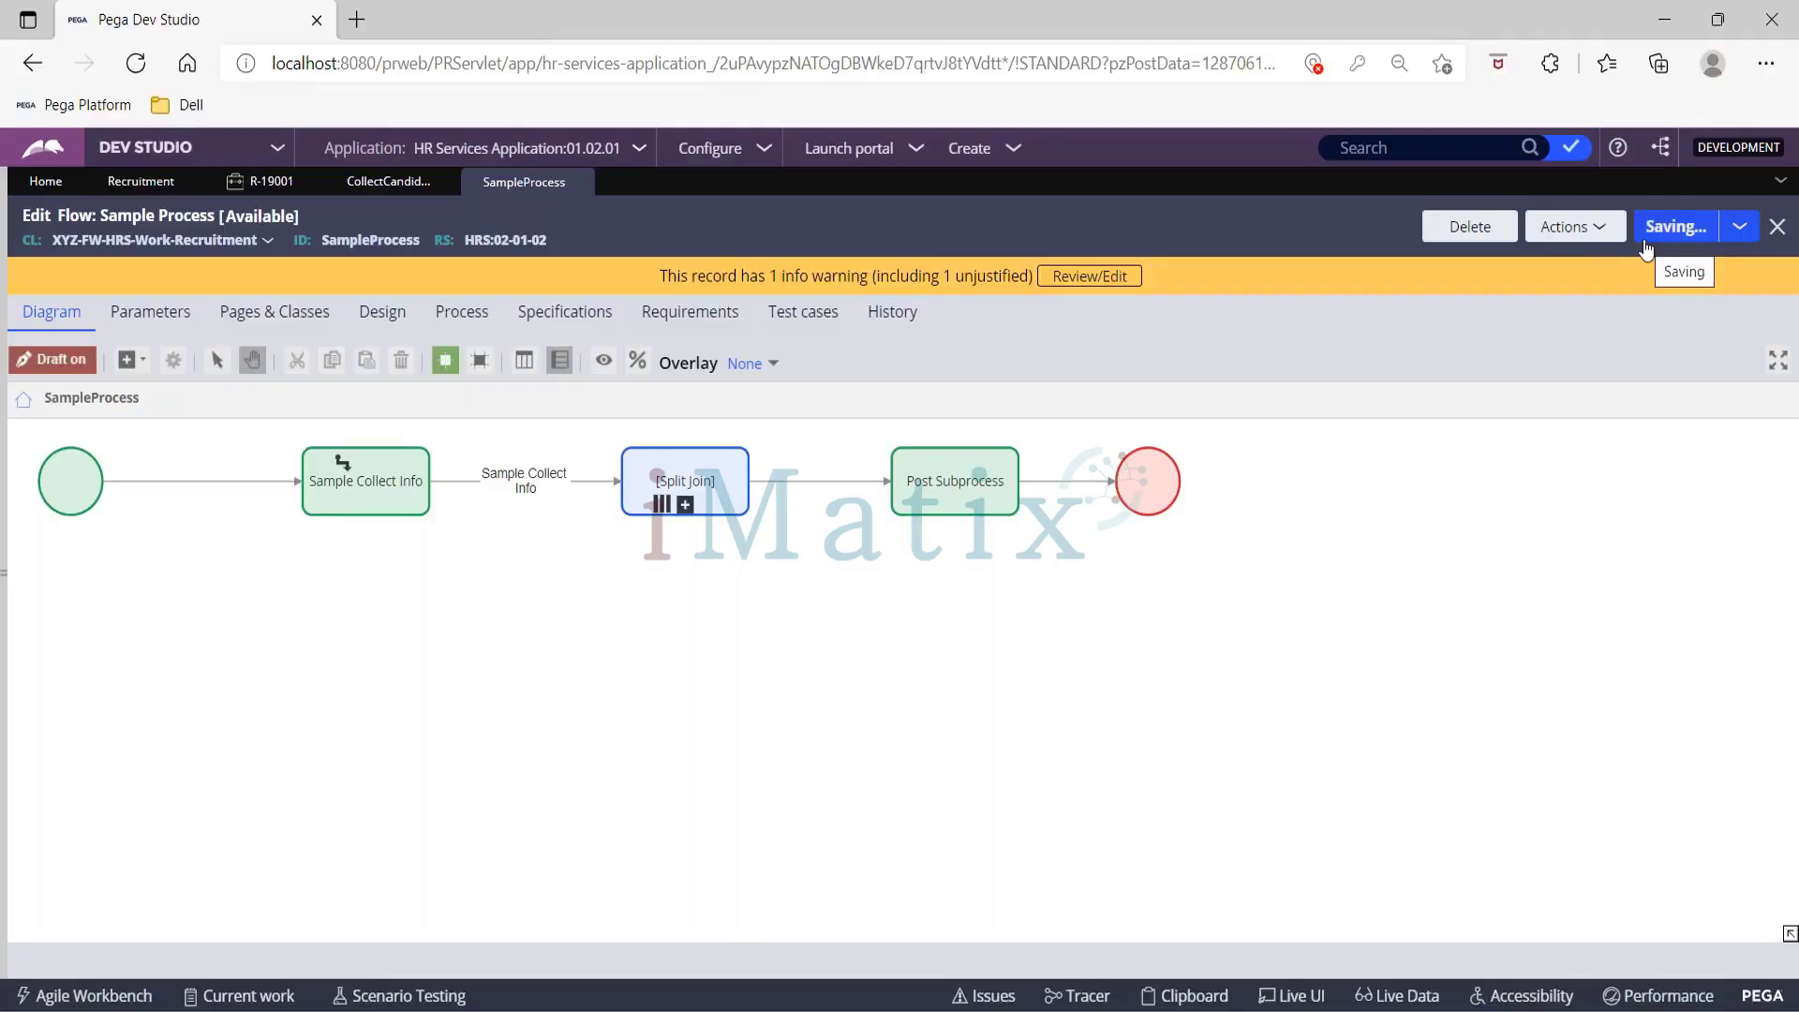
Step: Review the Split Join's linked flows and its Join setting, then submit the properties and save the flow
click(666, 504)
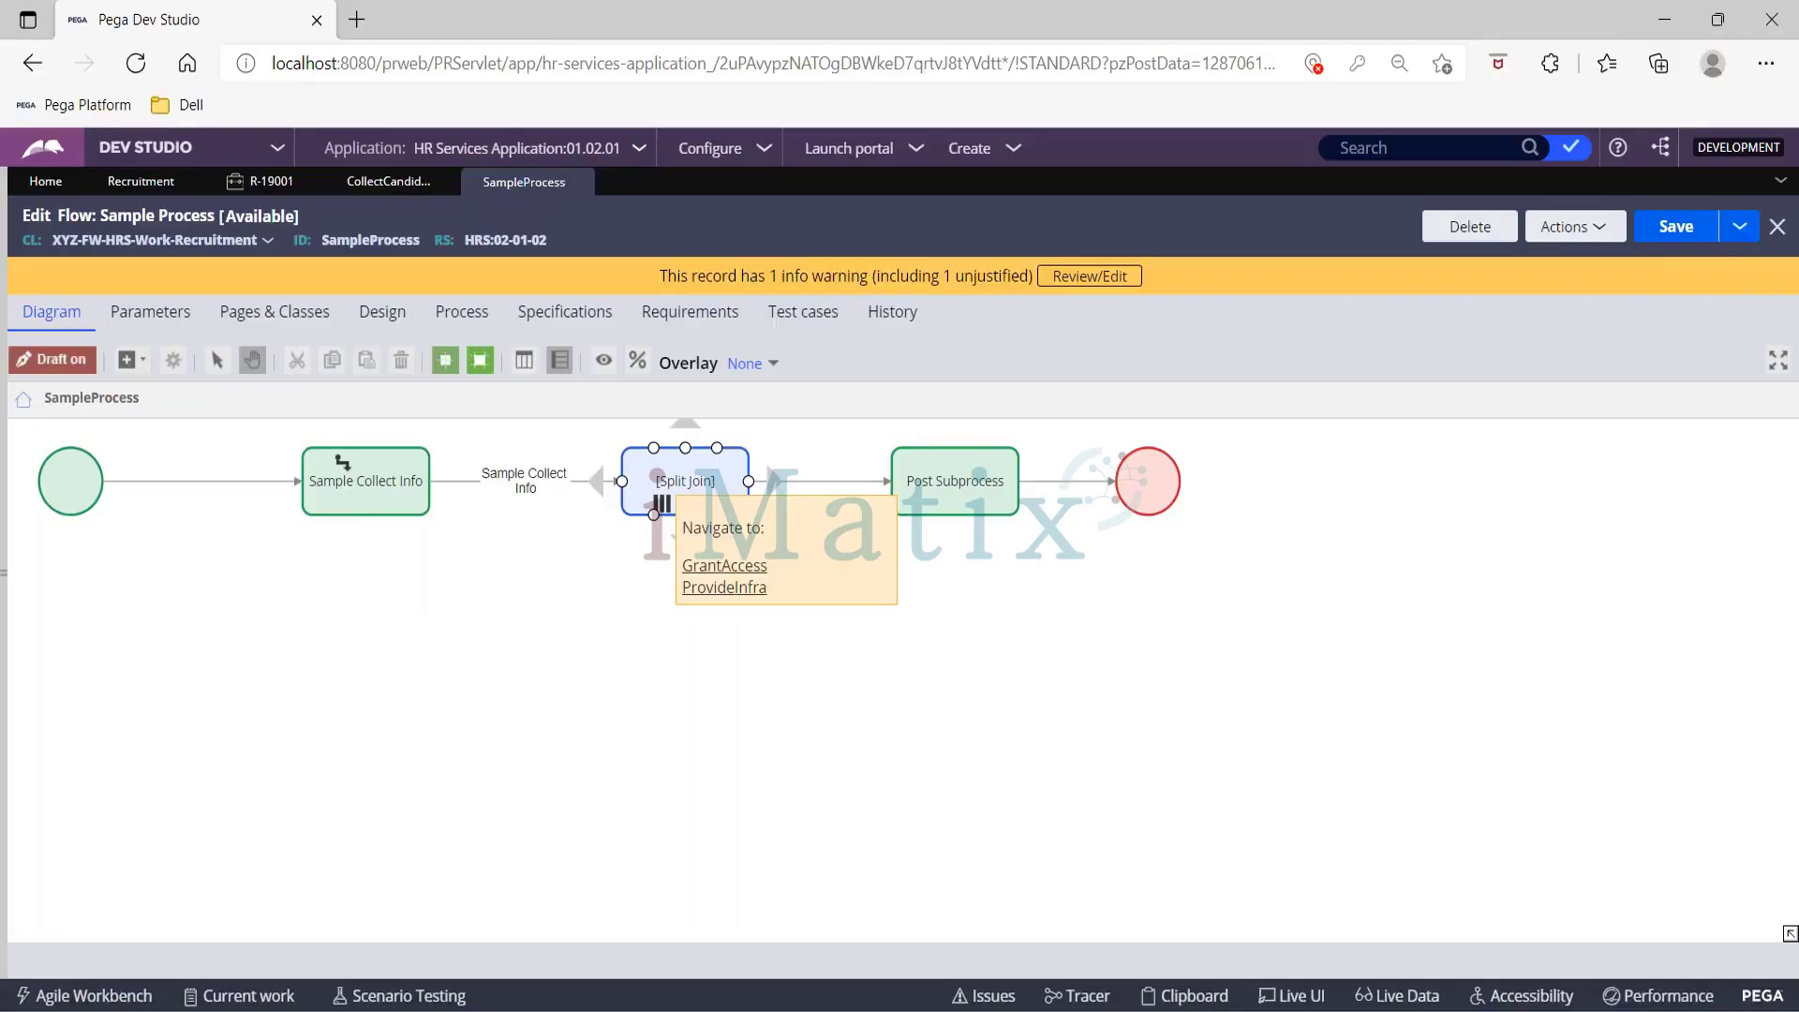
click(715, 469)
double_click(716, 475)
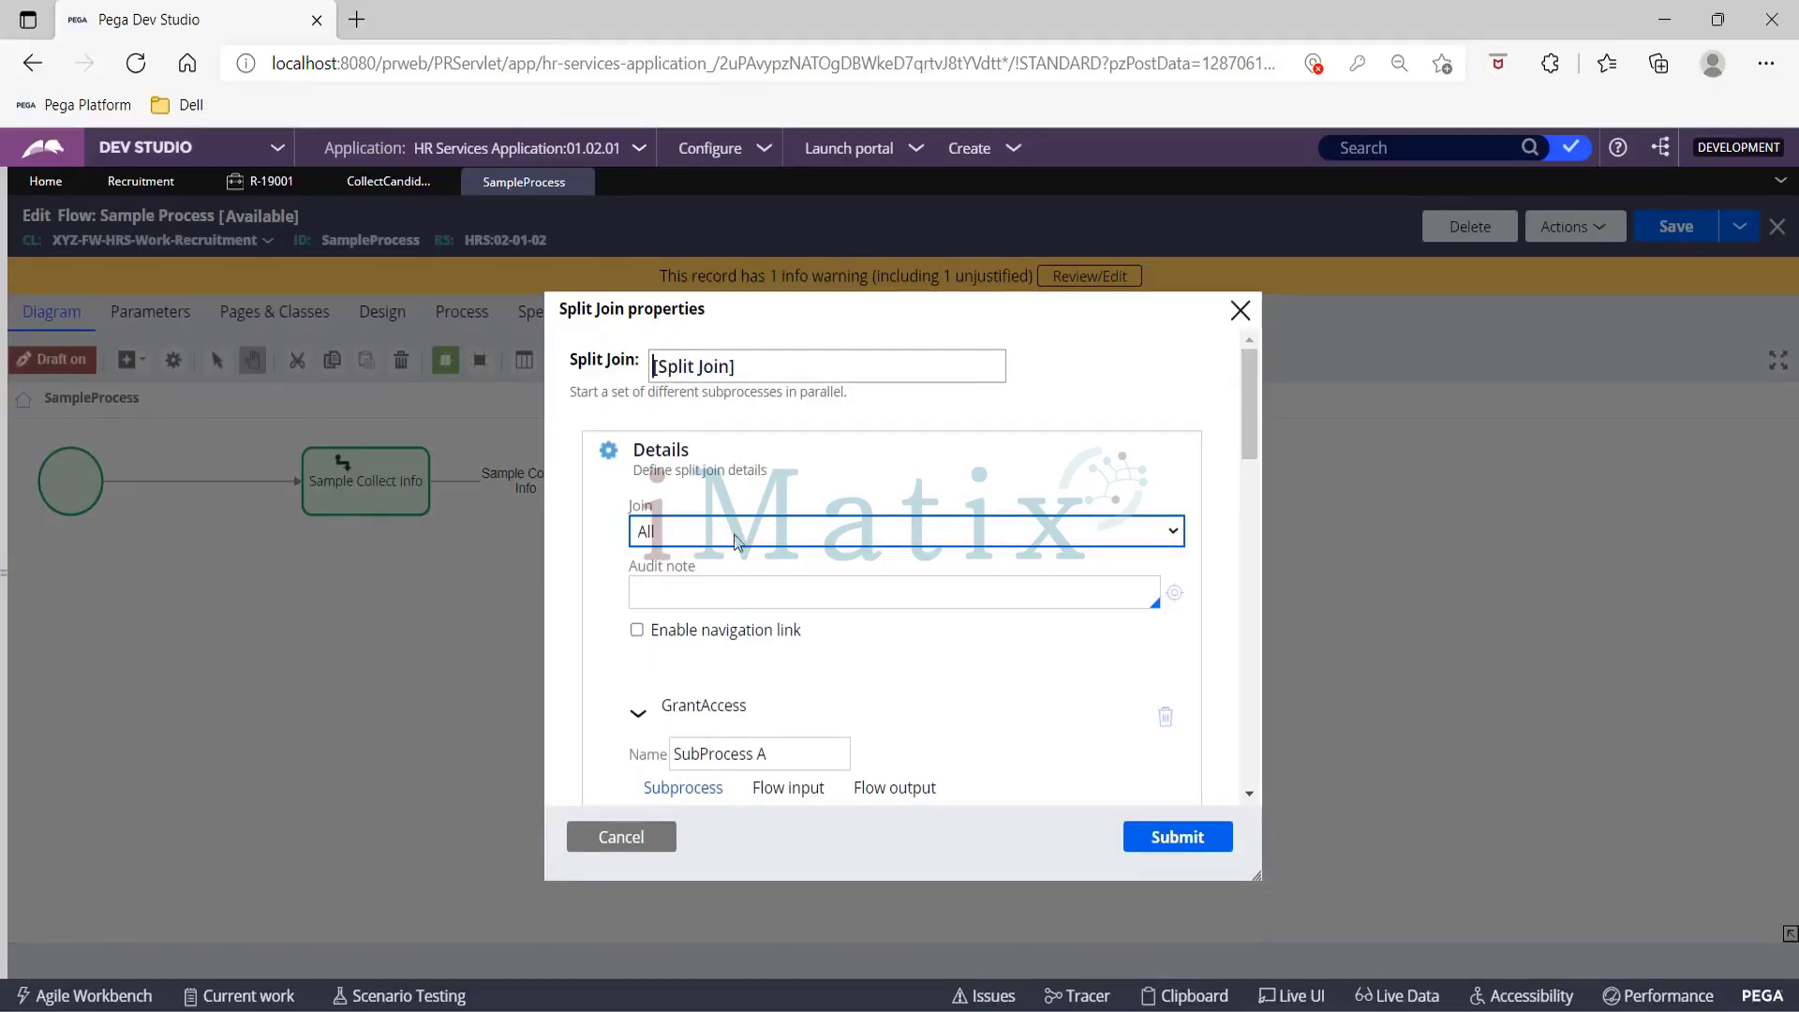
click(1166, 834)
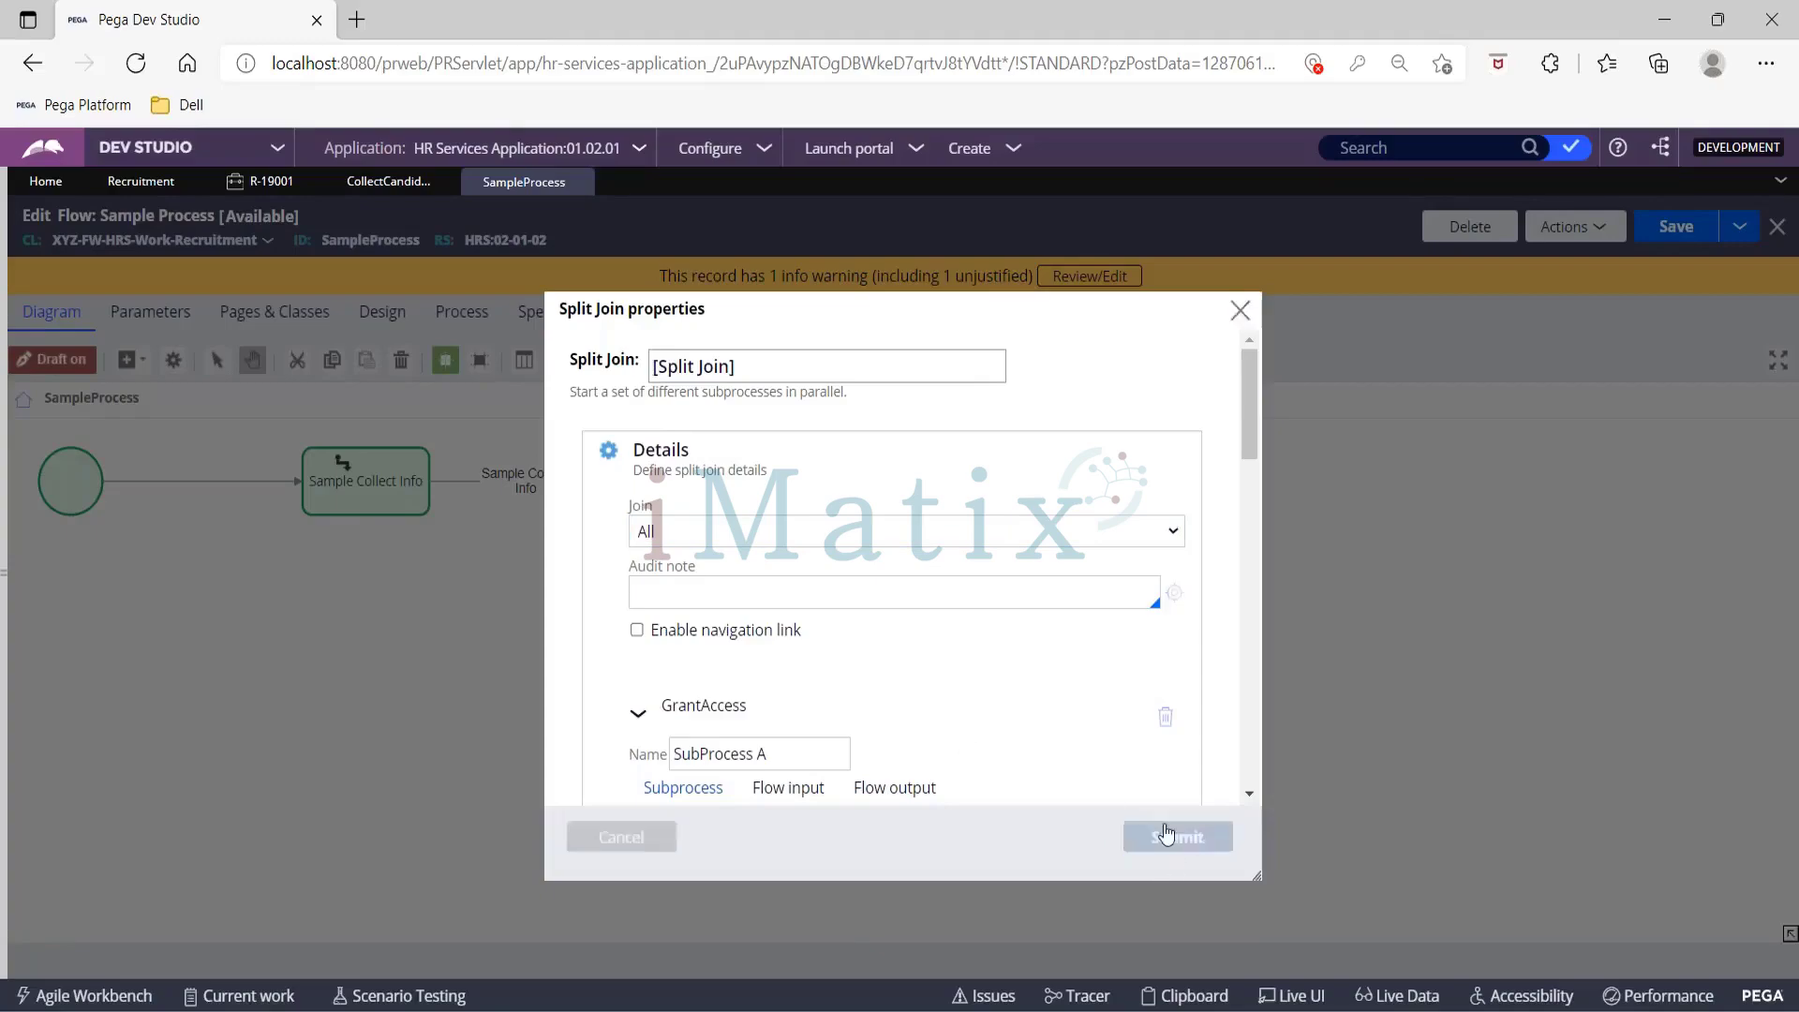
click(1678, 226)
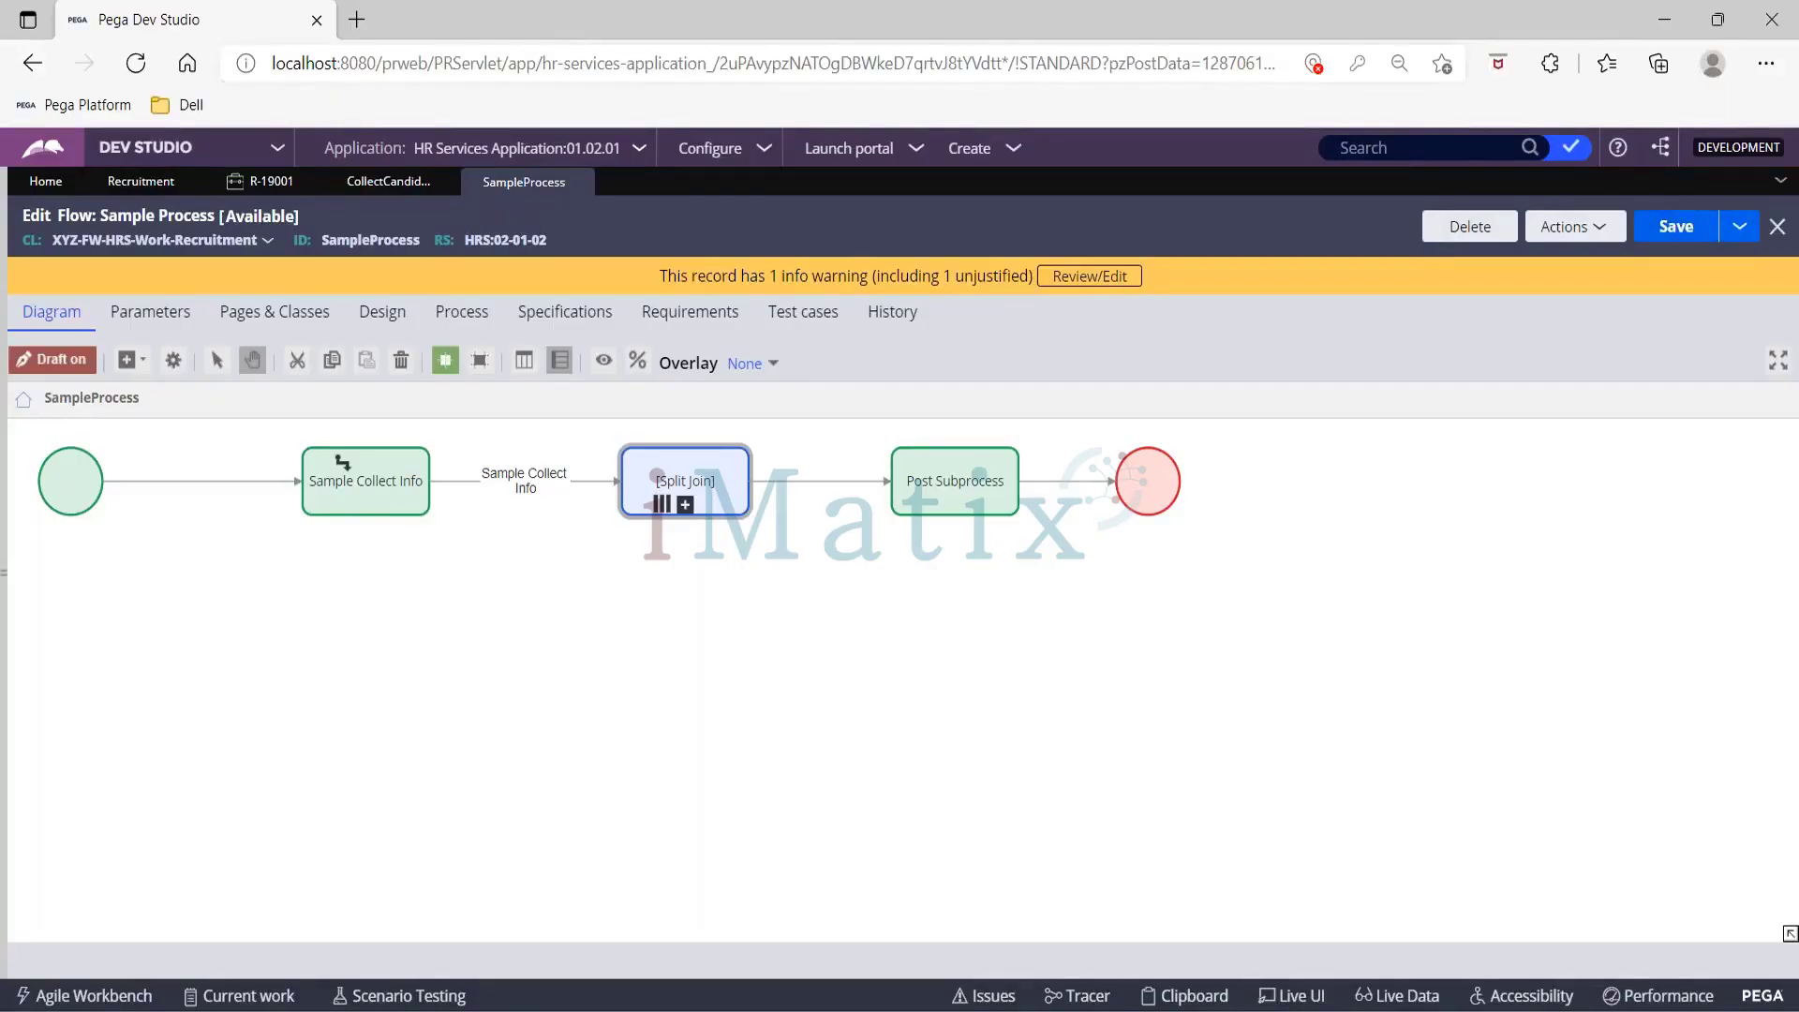
Step: Return to the Recruitment case type and refresh its life cycle
click(129, 186)
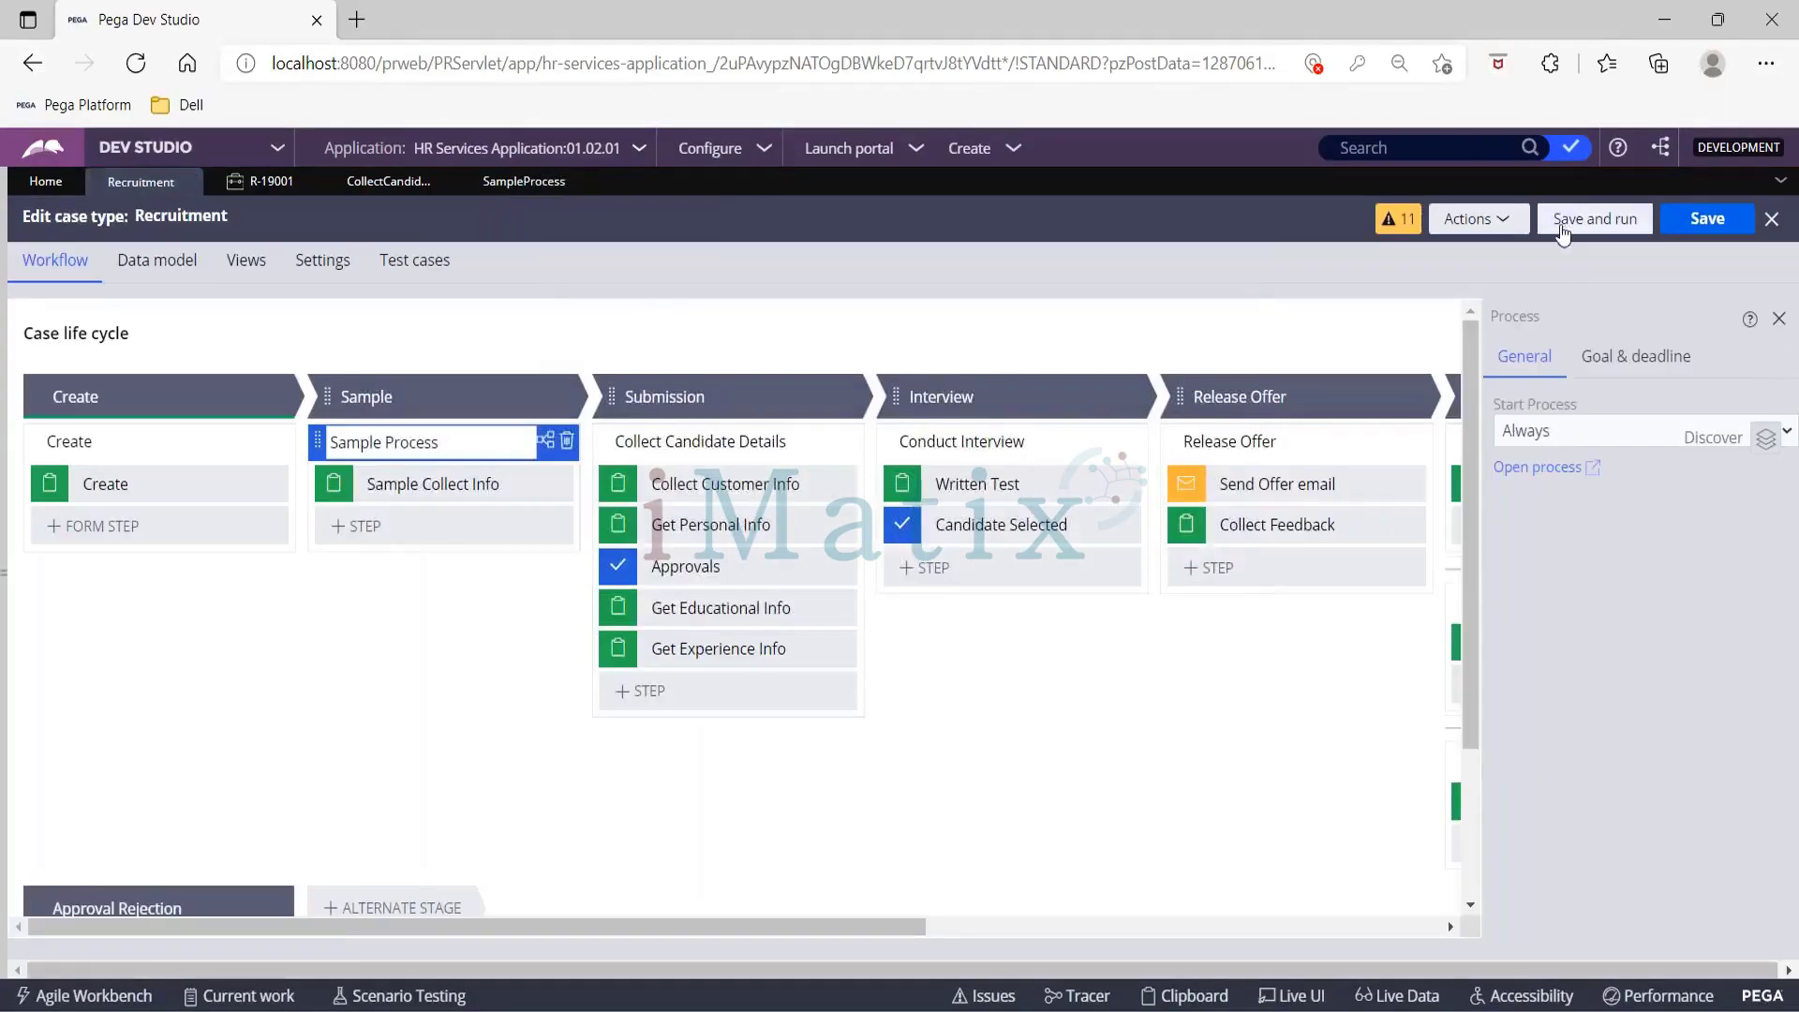
click(1499, 220)
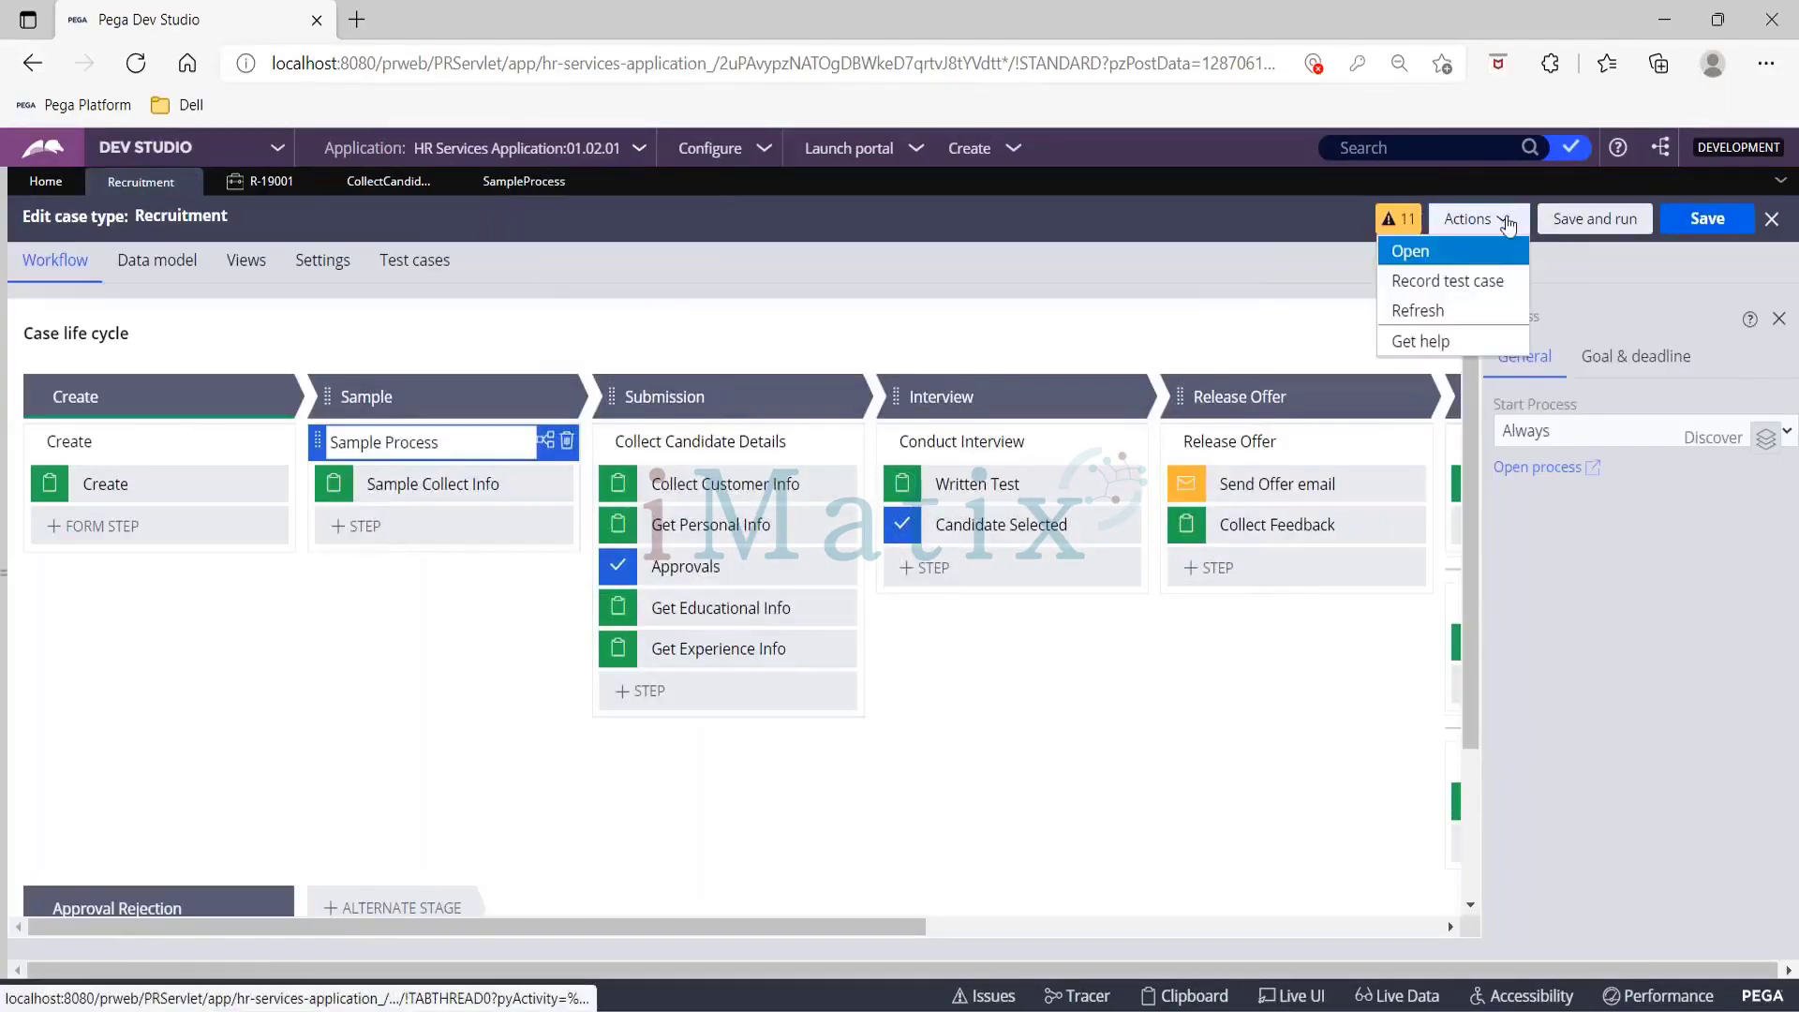
click(1430, 312)
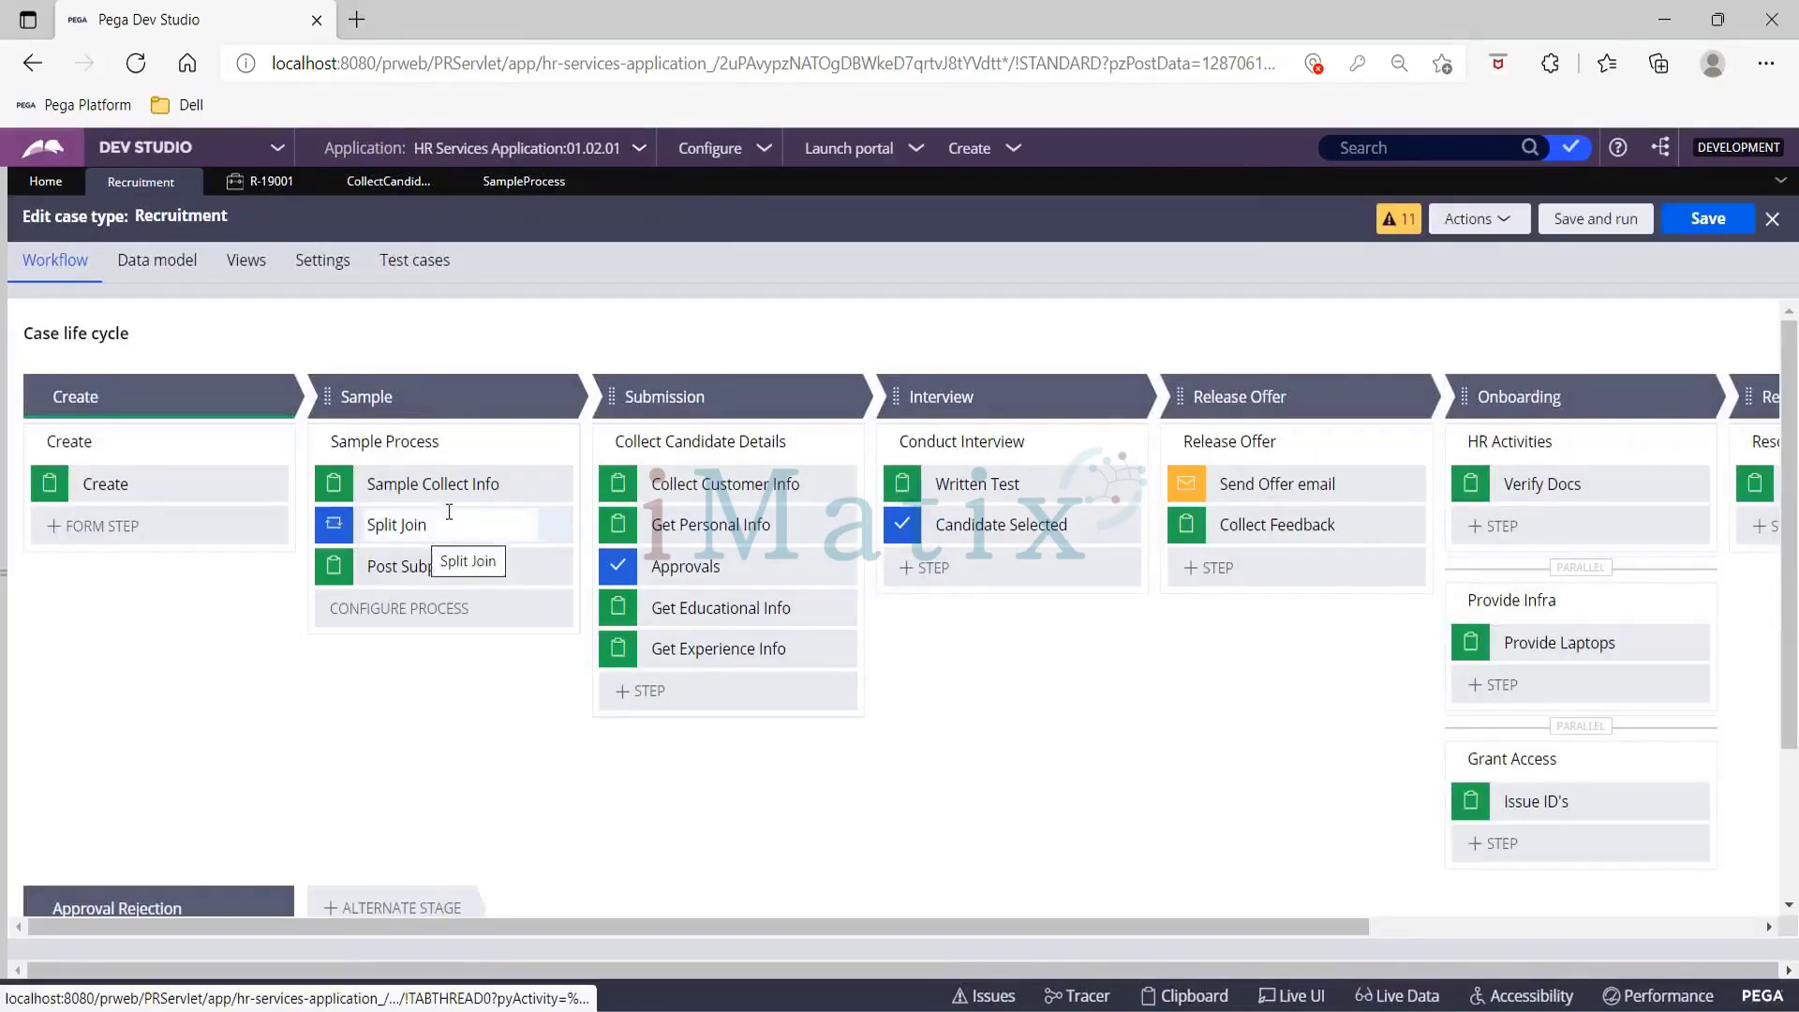
Step: Save and run the Recruitment case type, and advance the new case past the Sample Collect Info step
click(1567, 233)
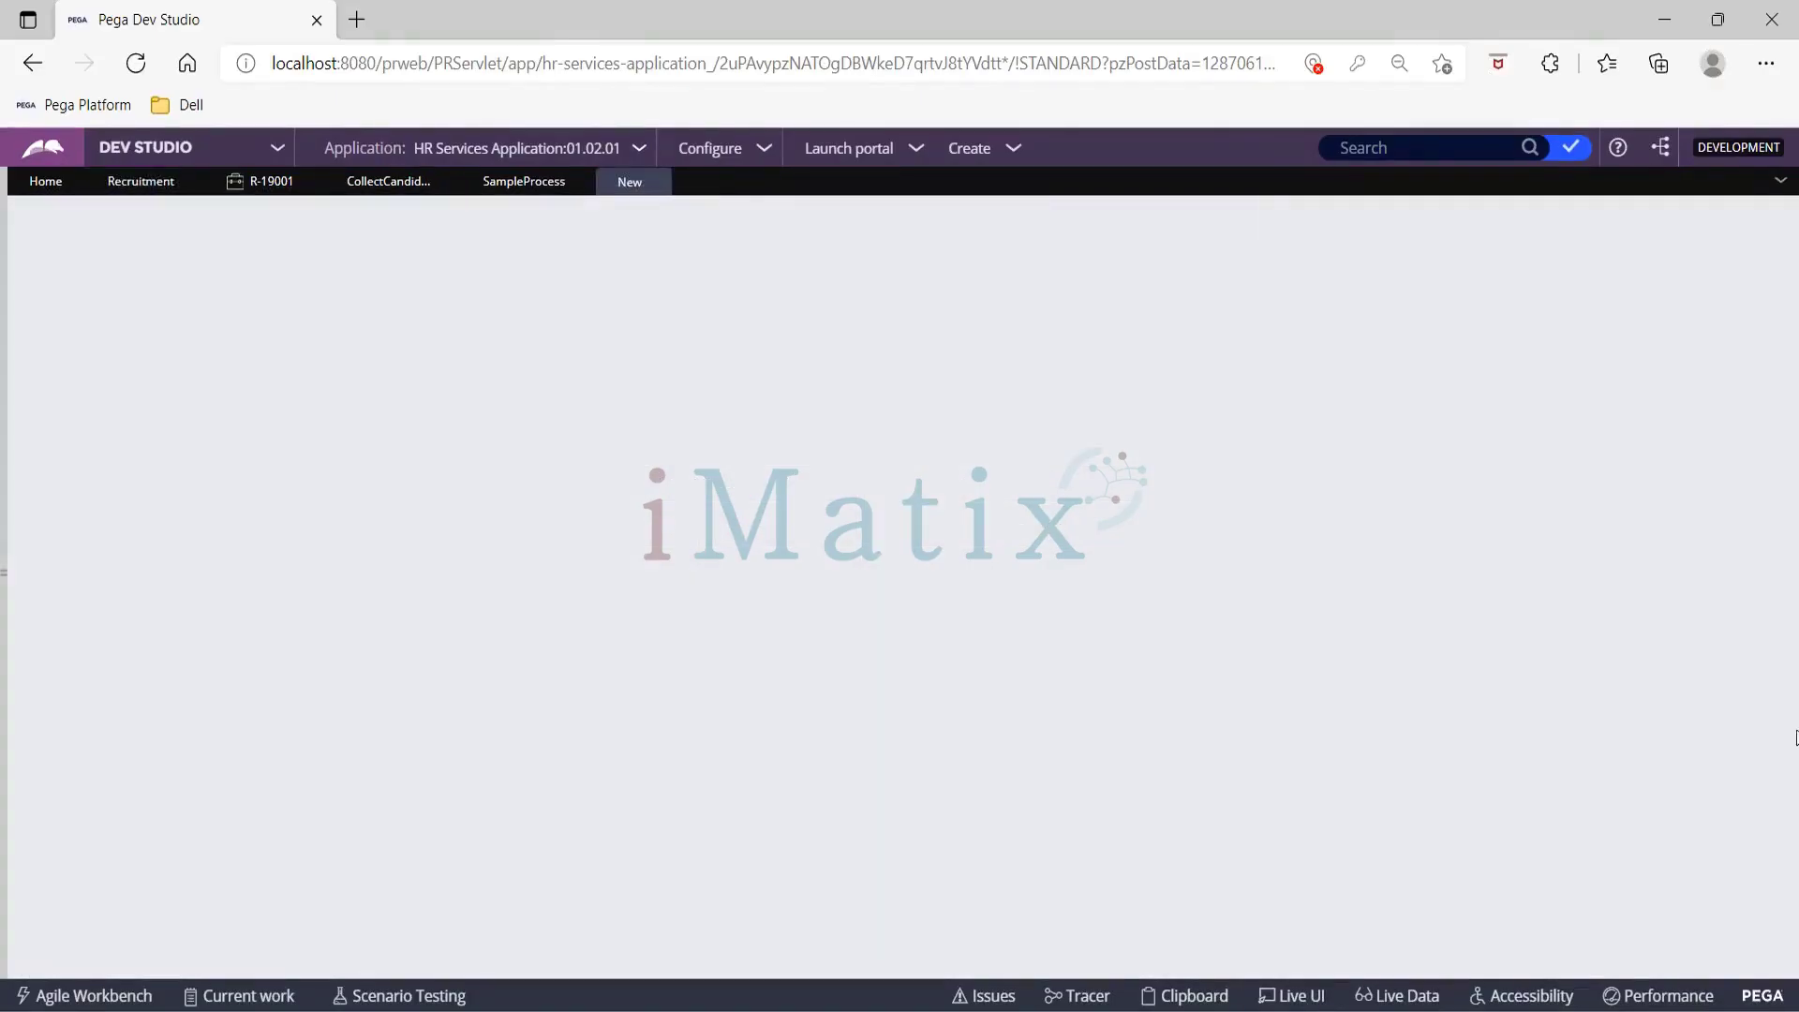
click(1729, 945)
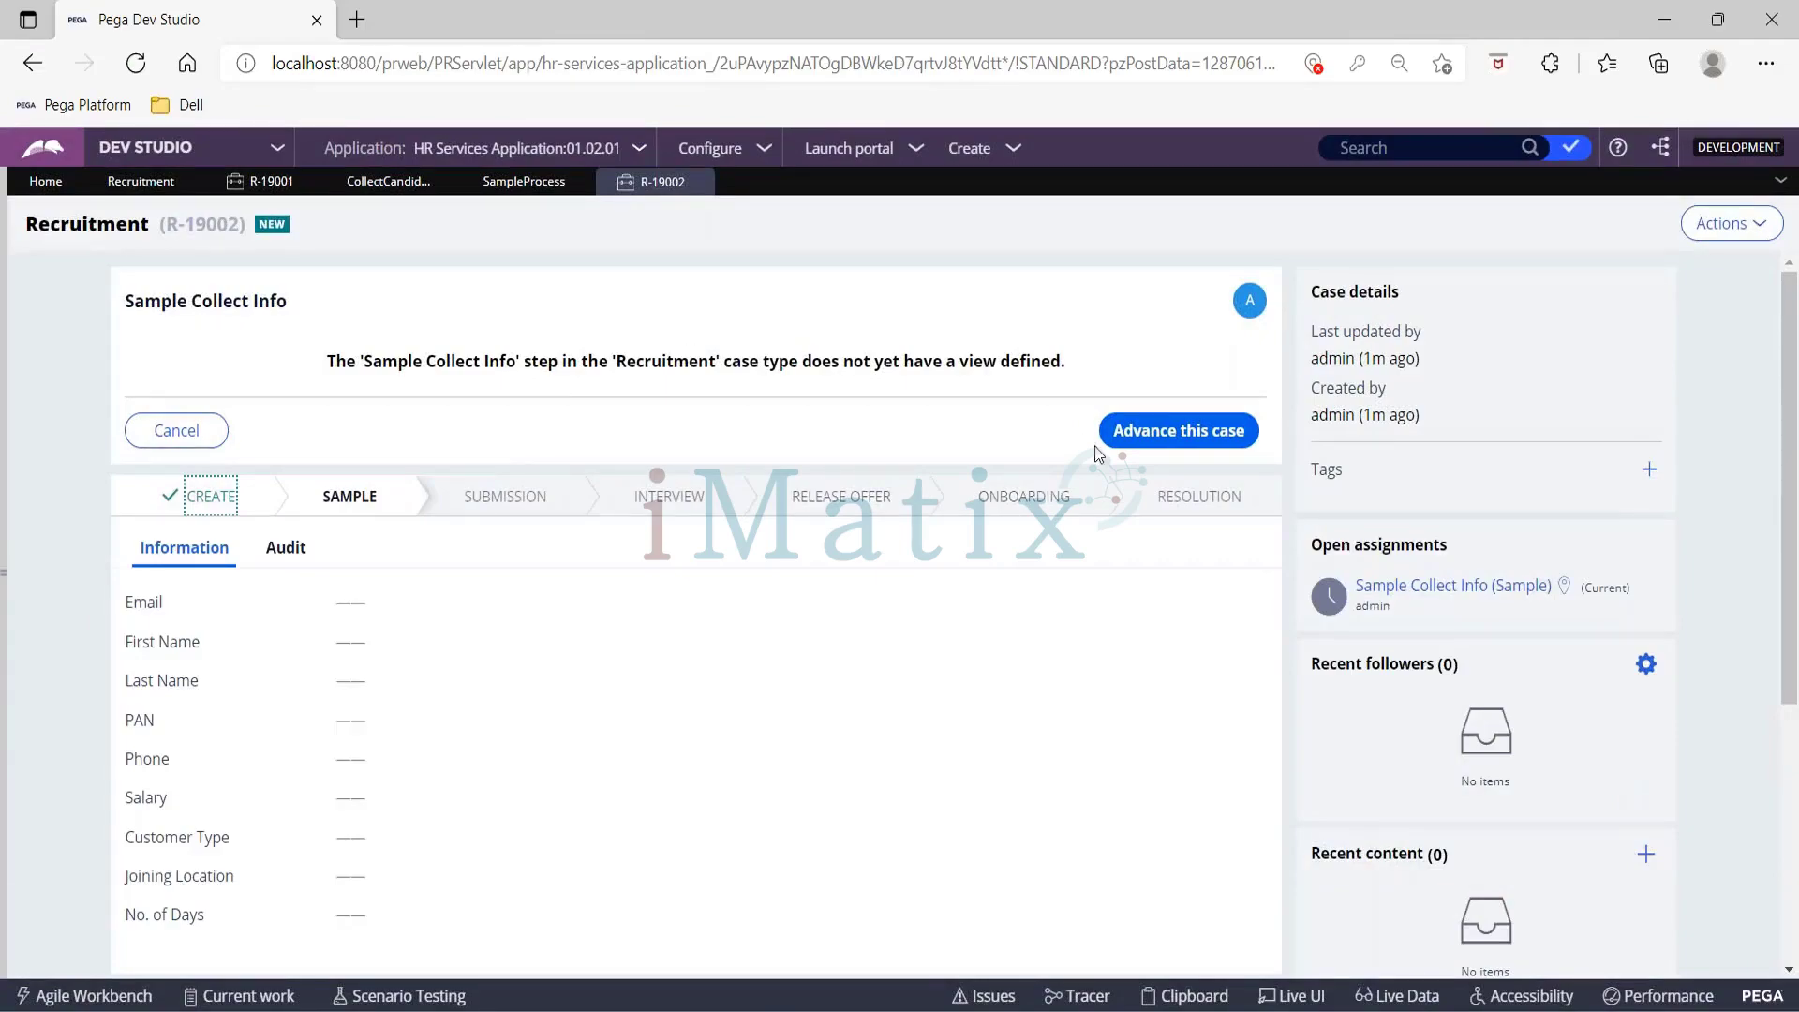
click(1179, 433)
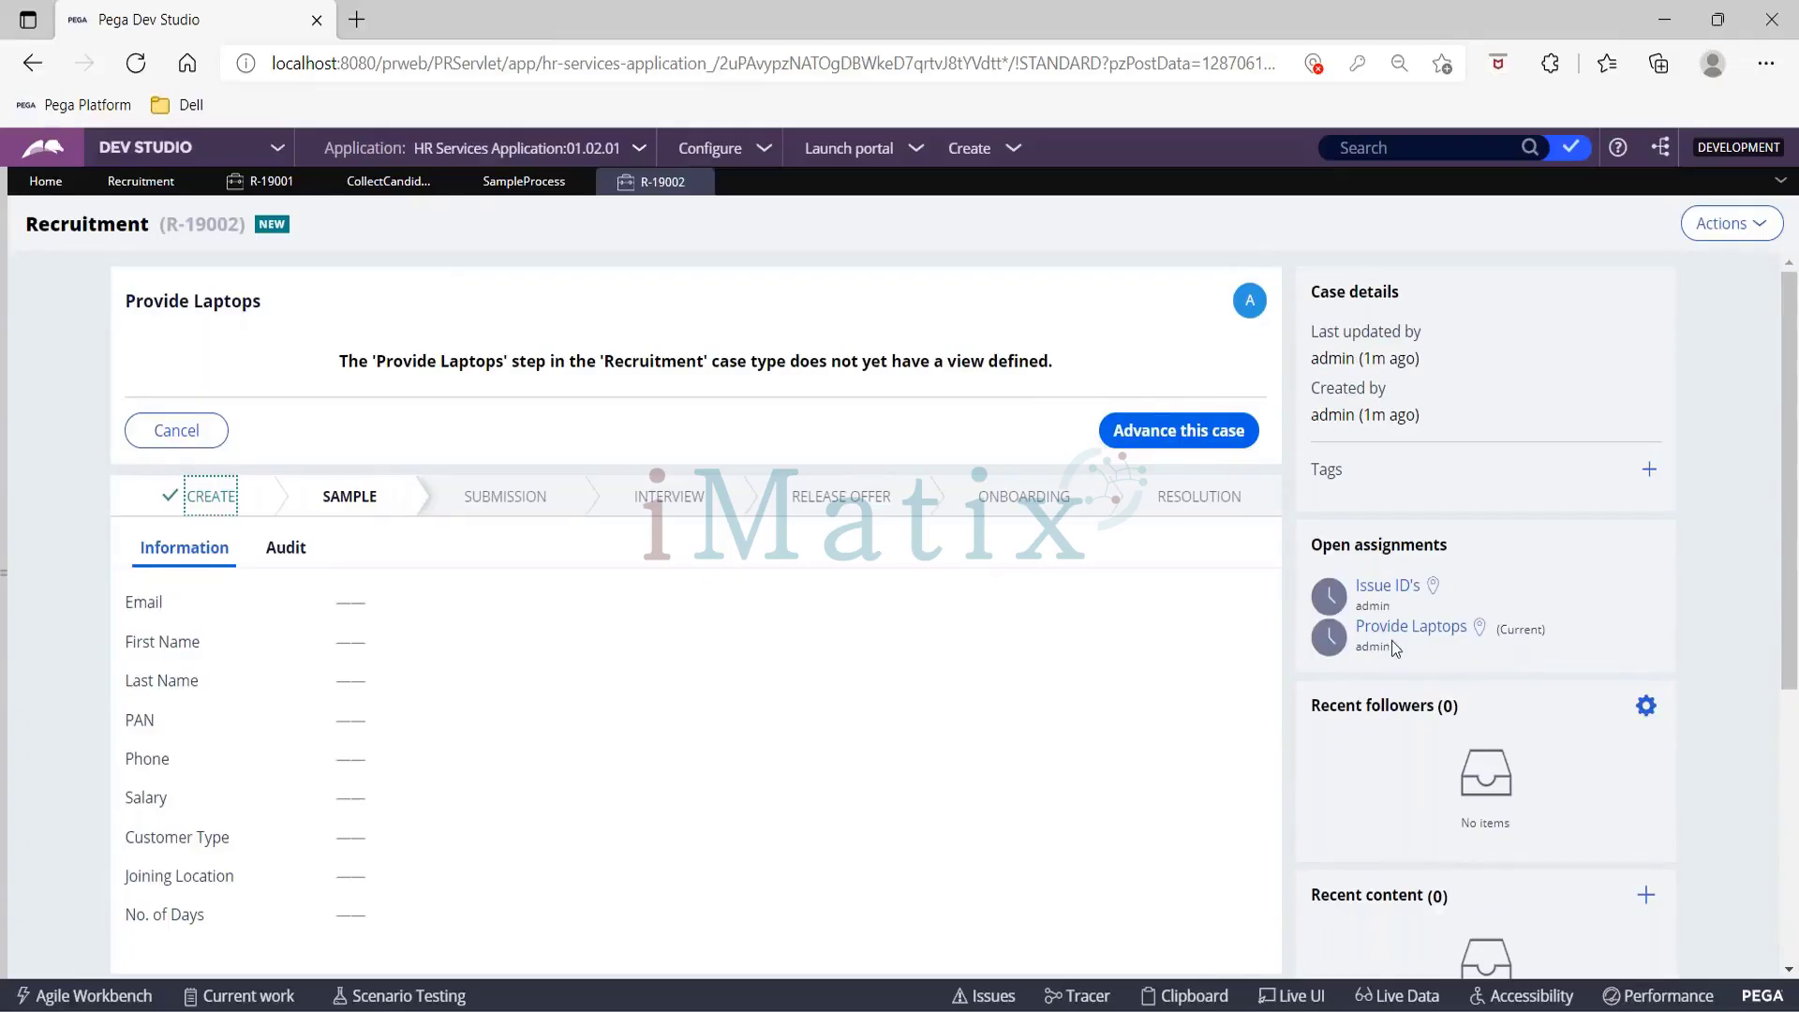
Step: Advance the case through the parallel Provide Laptops and Issue ID's assignments to the Post Subprocess step
click(1179, 439)
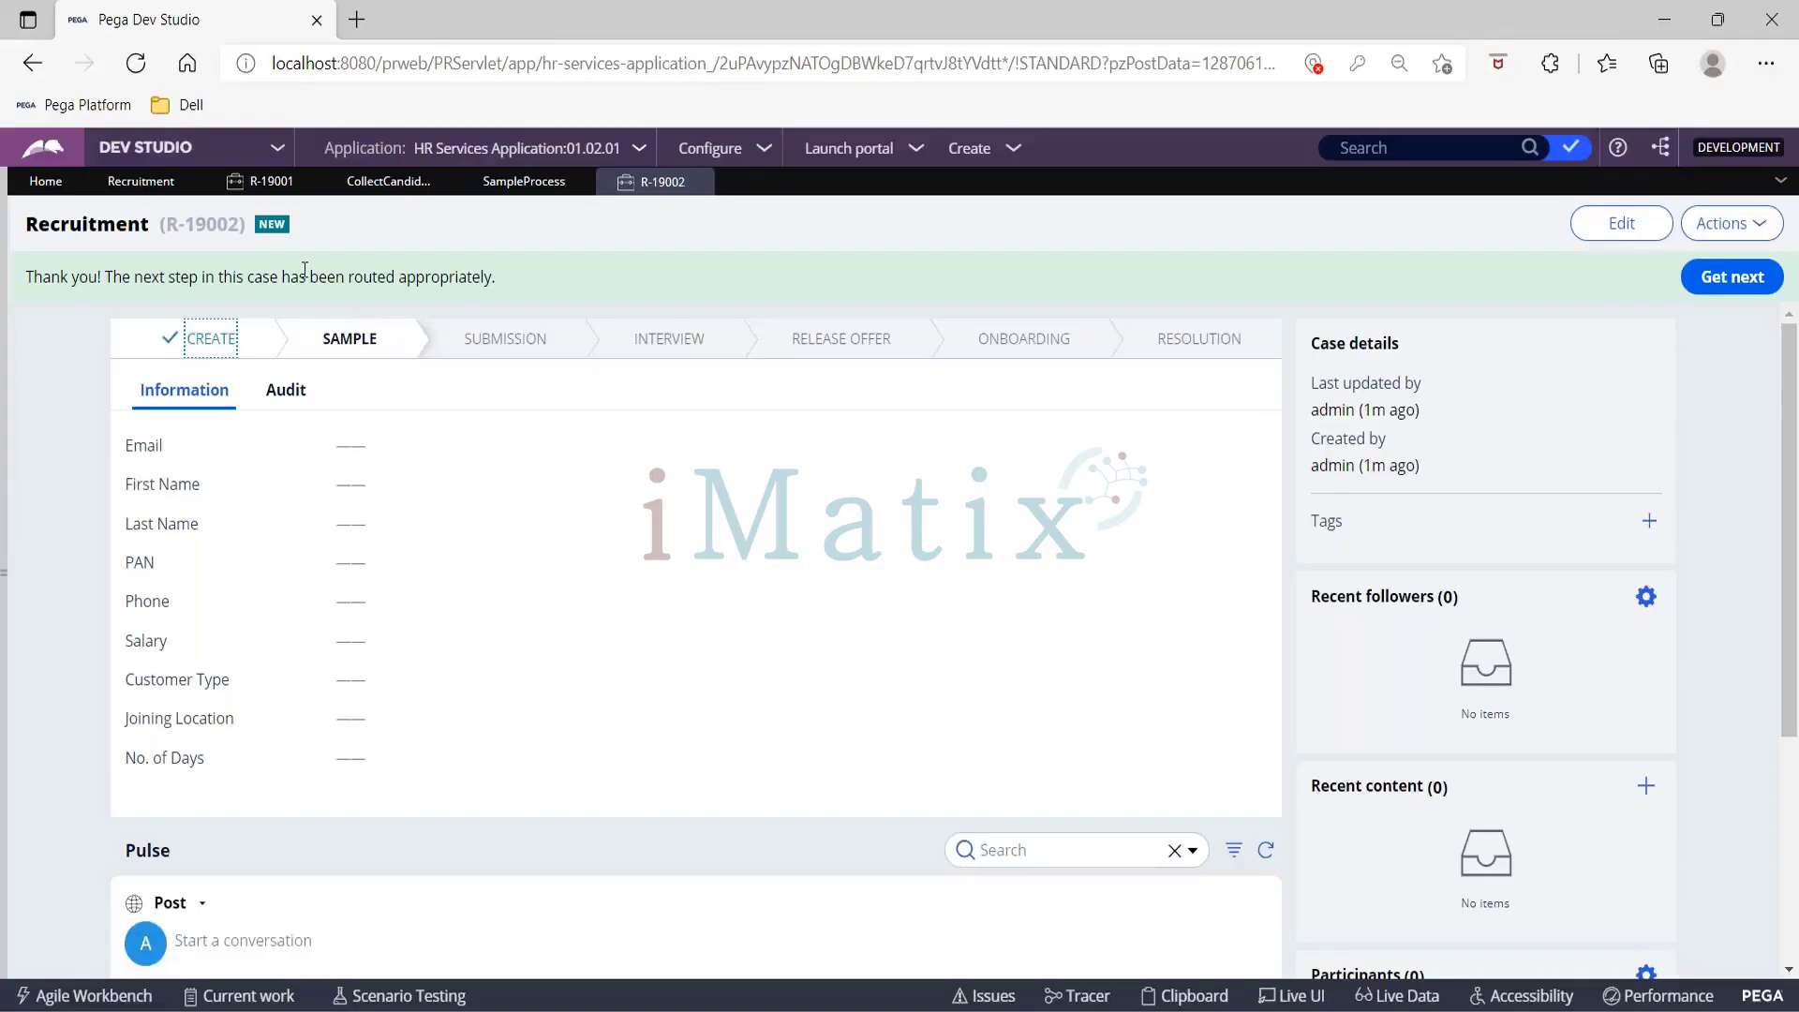
click(1754, 225)
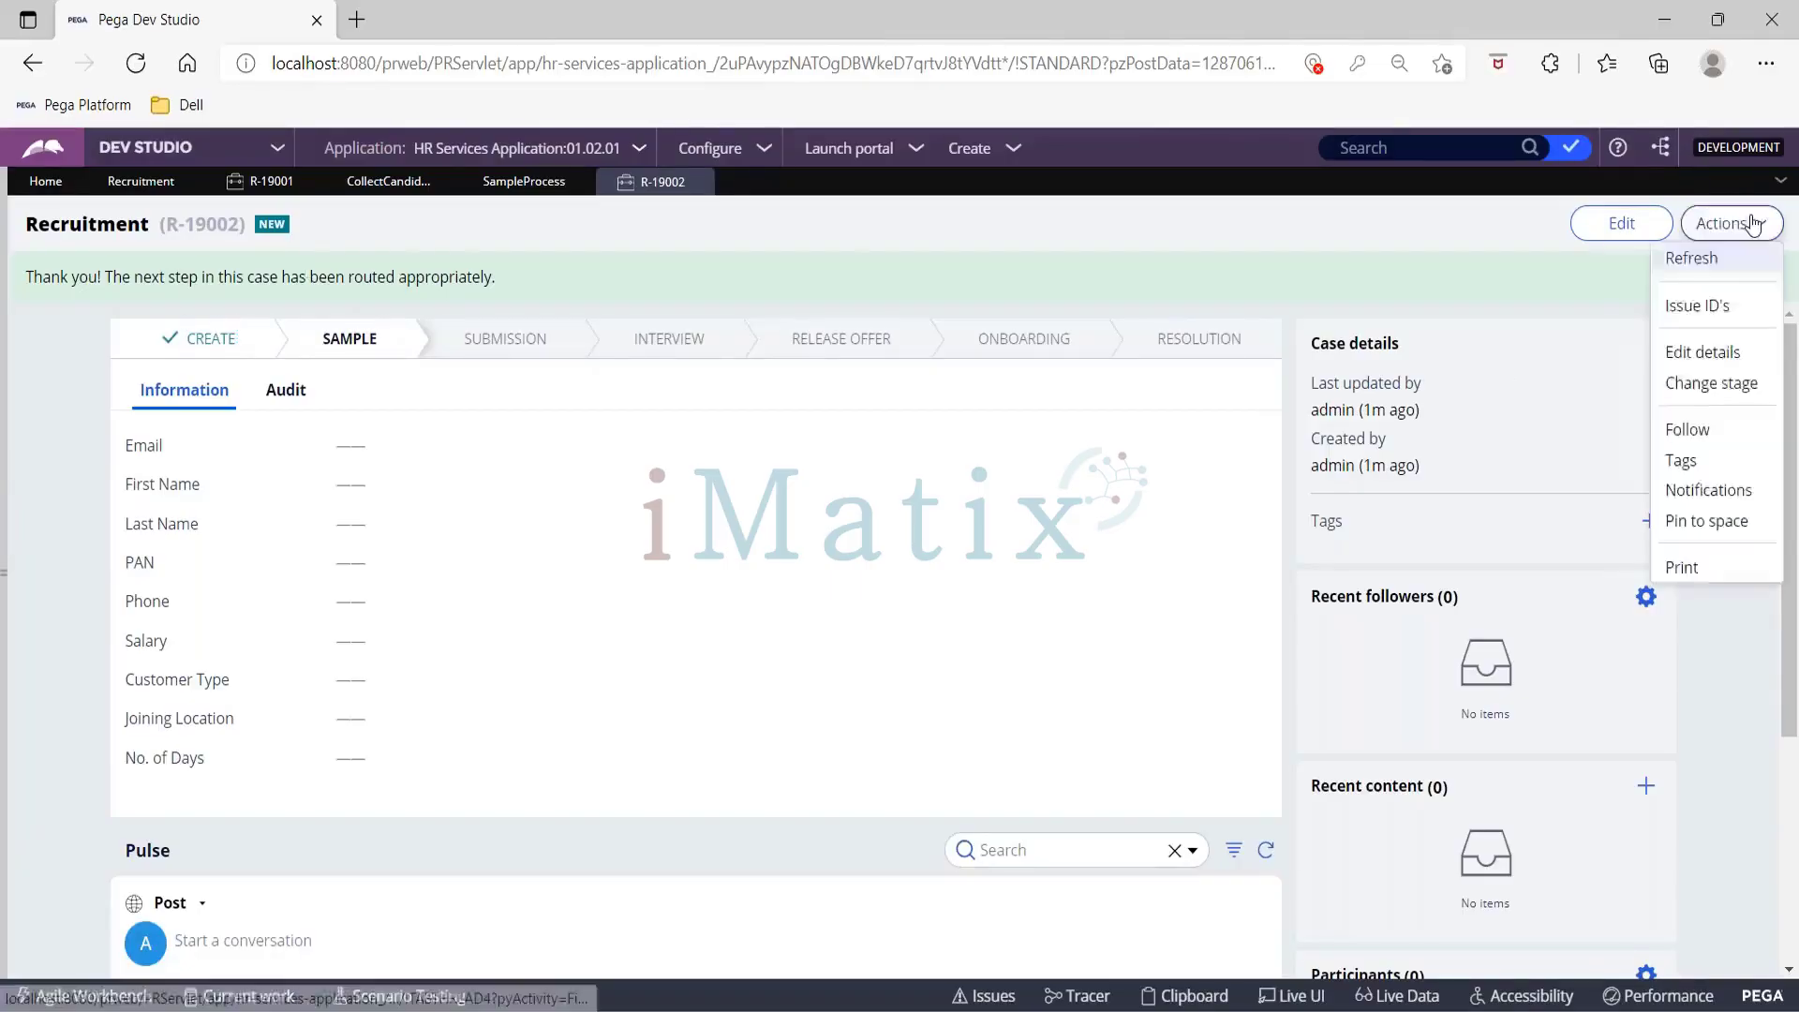
click(1697, 306)
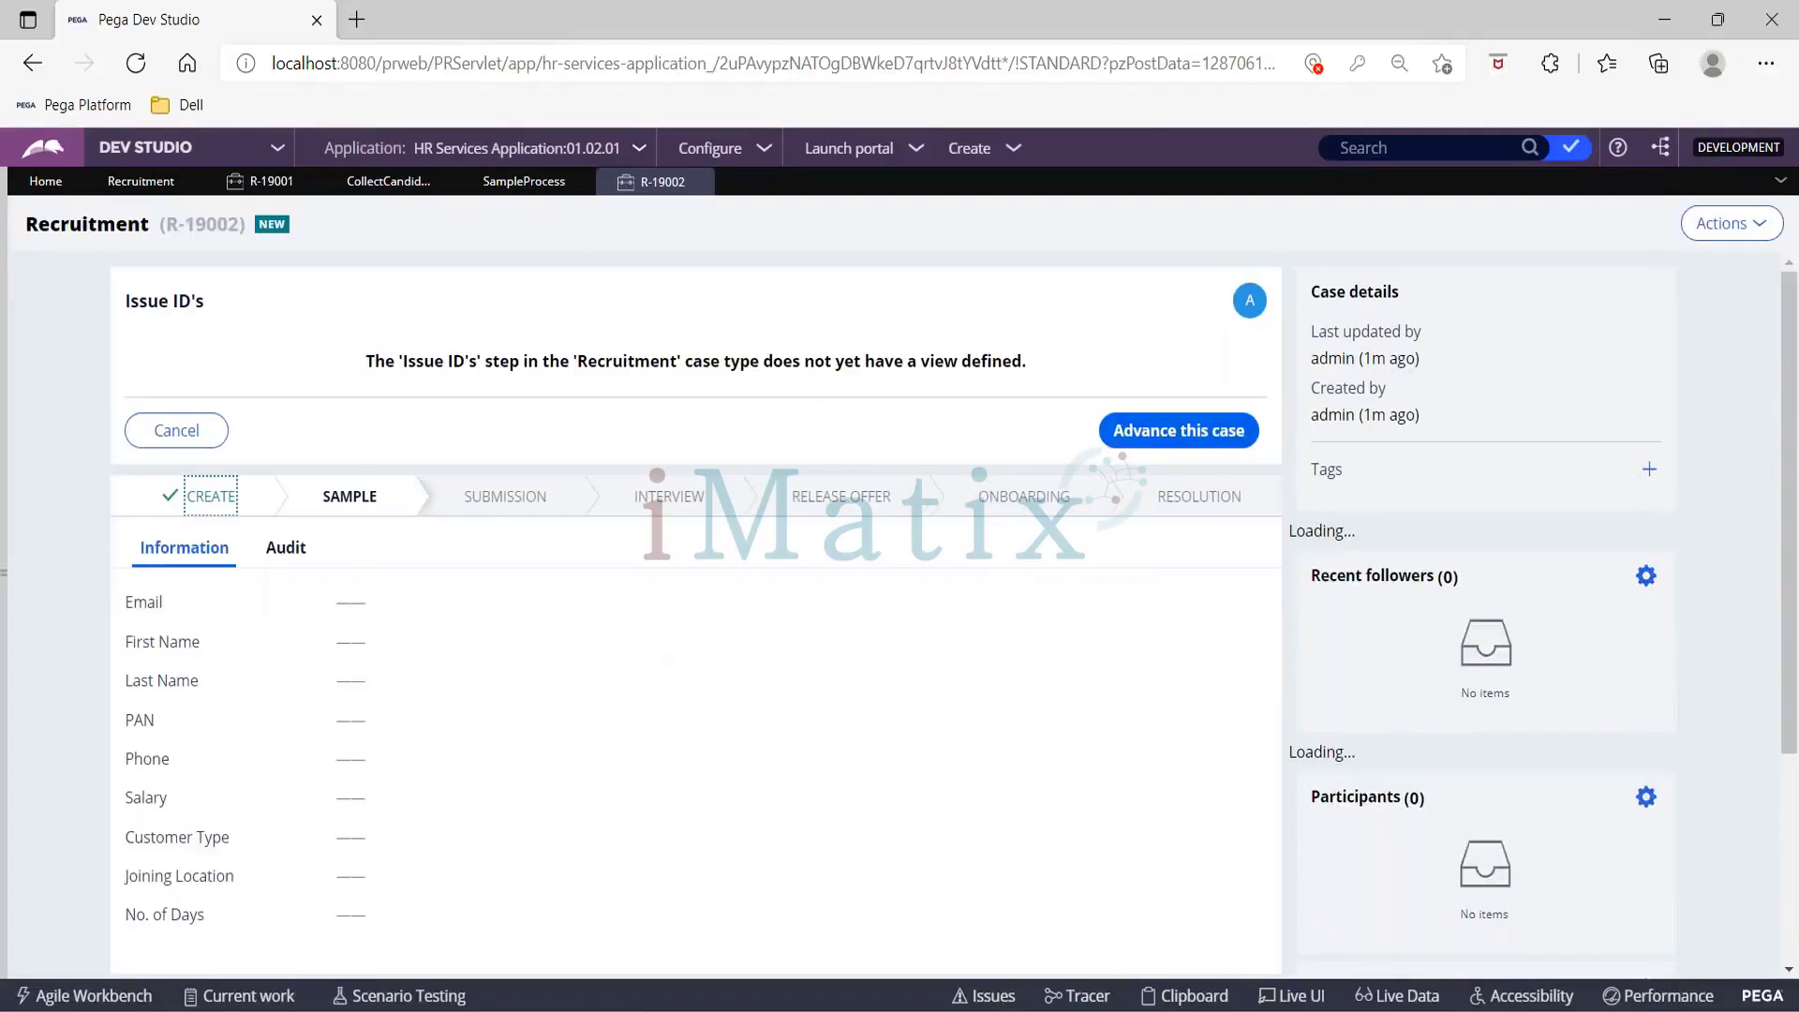
click(1186, 445)
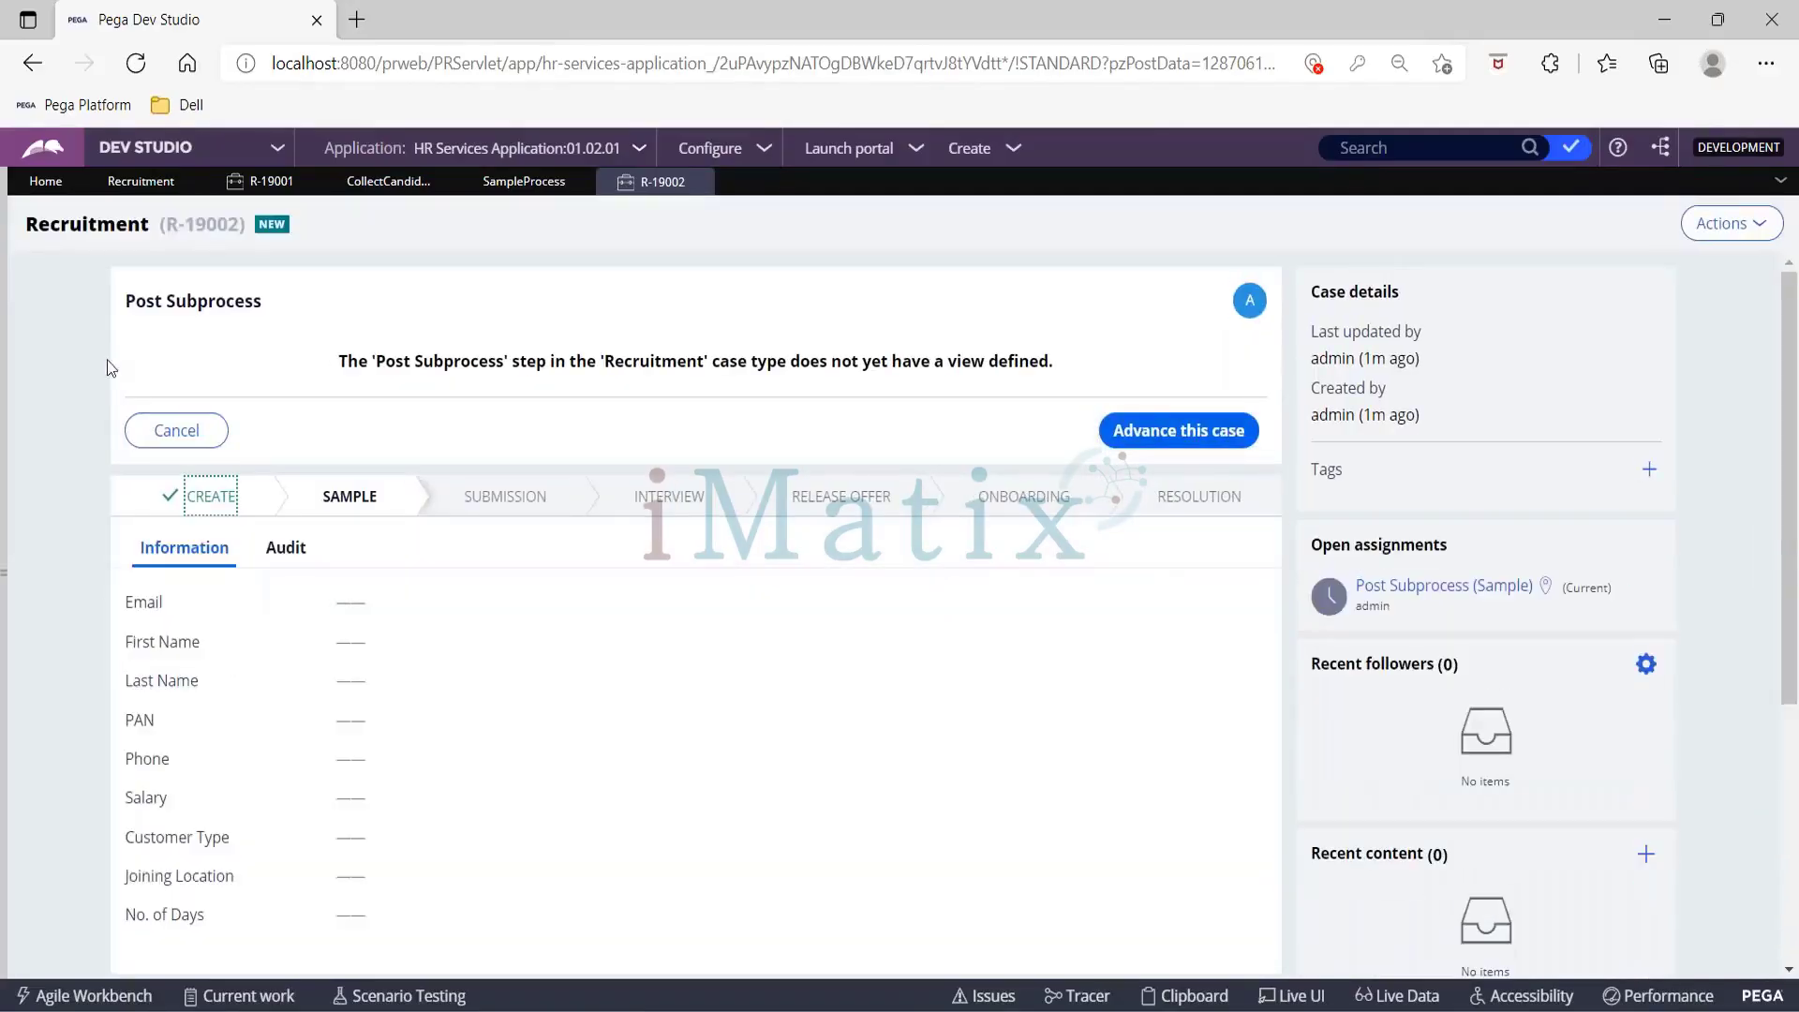
drag(135, 304, 316, 309)
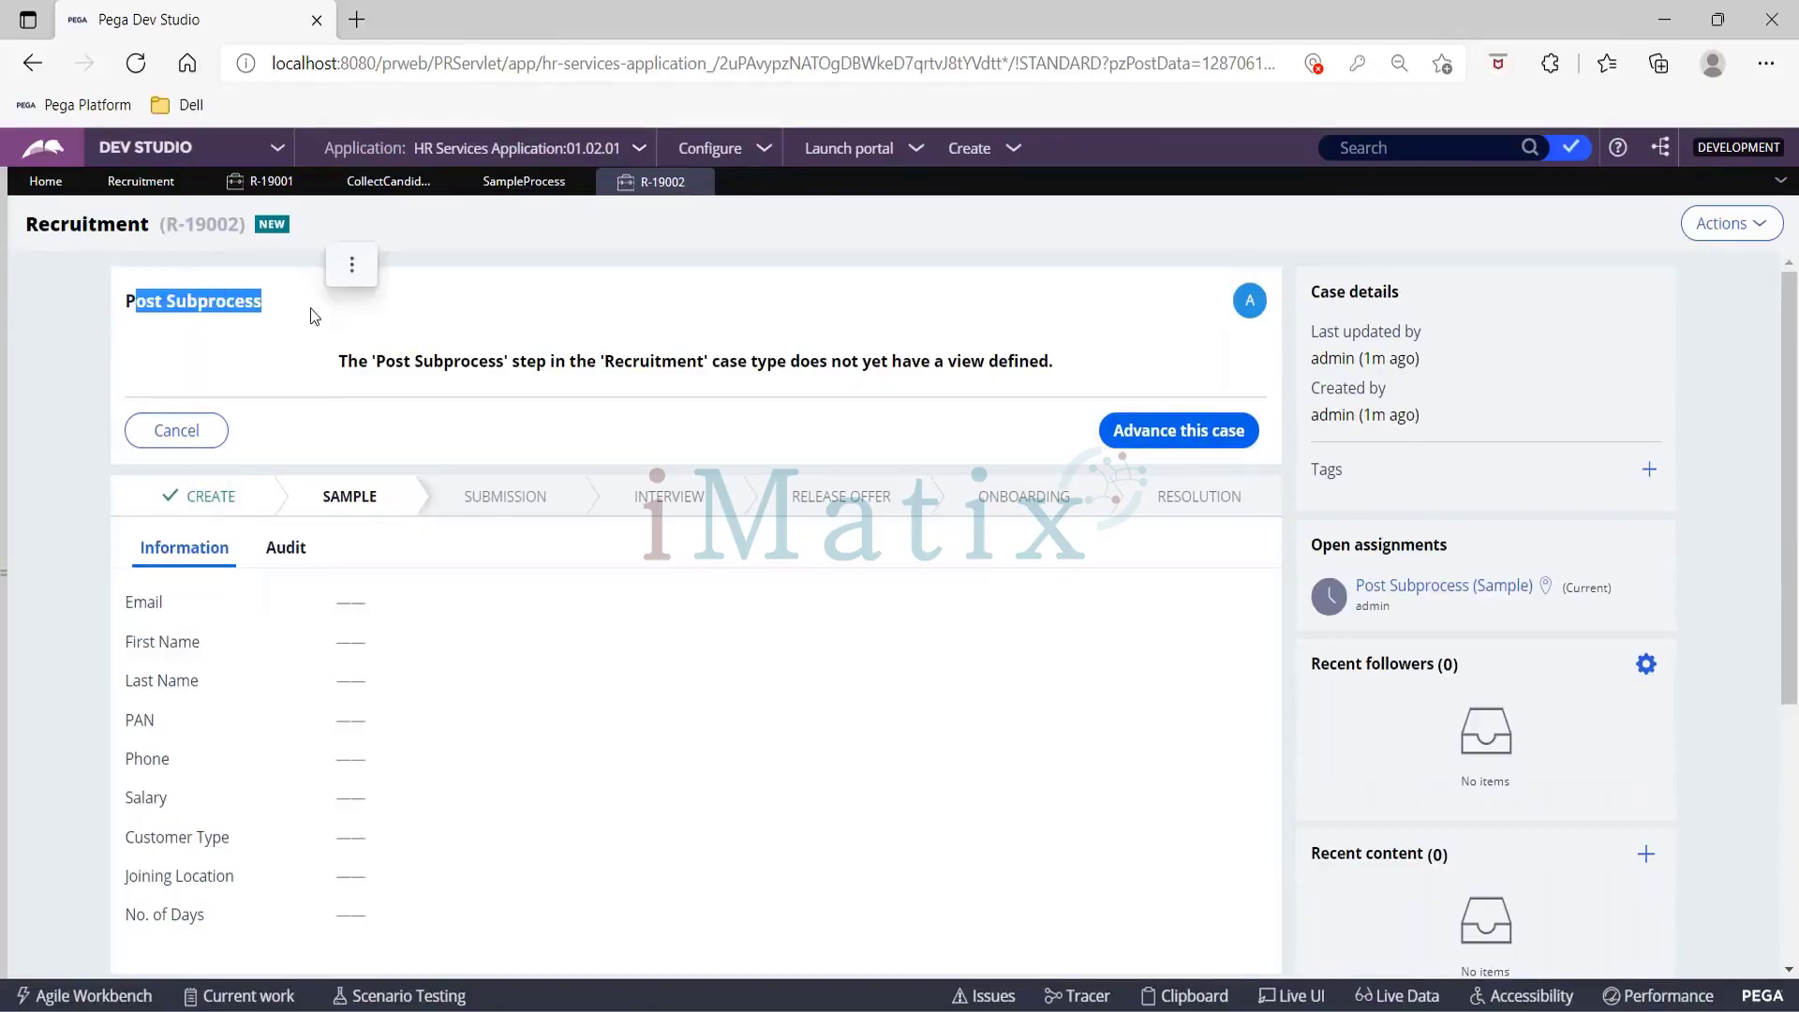
Step: Open the Split Join properties in the SampleProcess flow and set its Join condition to Any
click(141, 185)
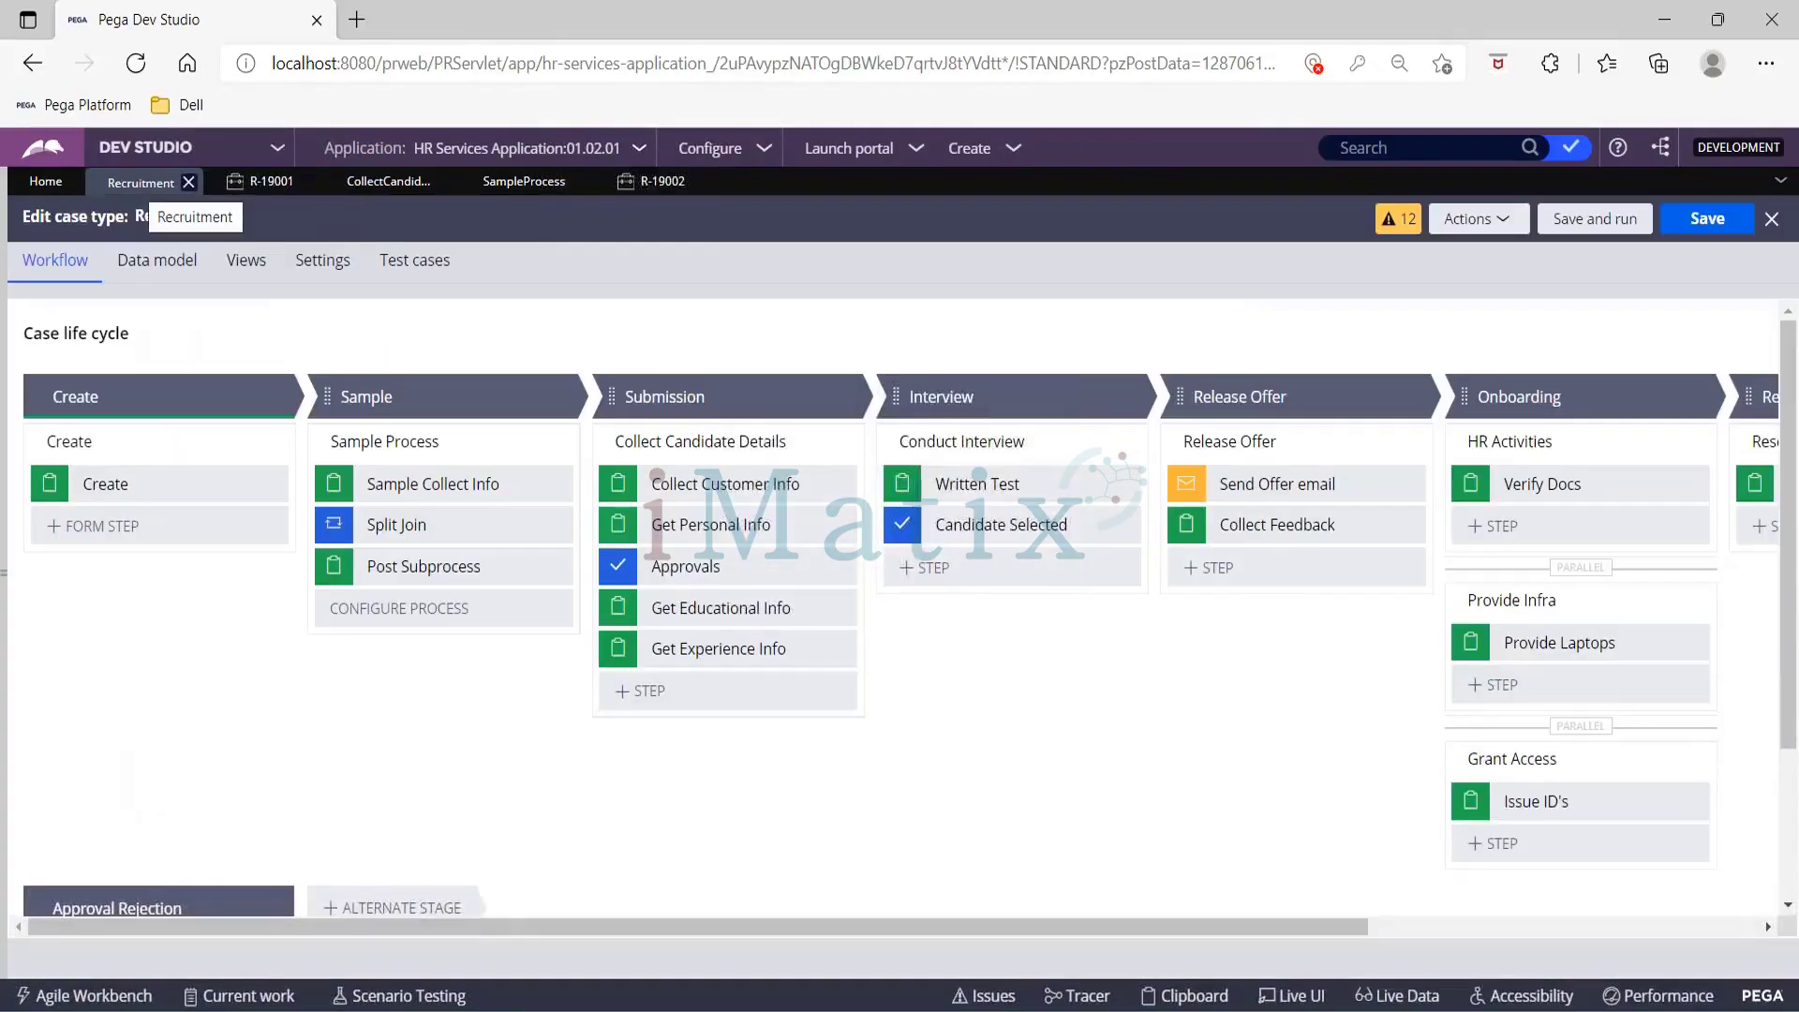
click(495, 185)
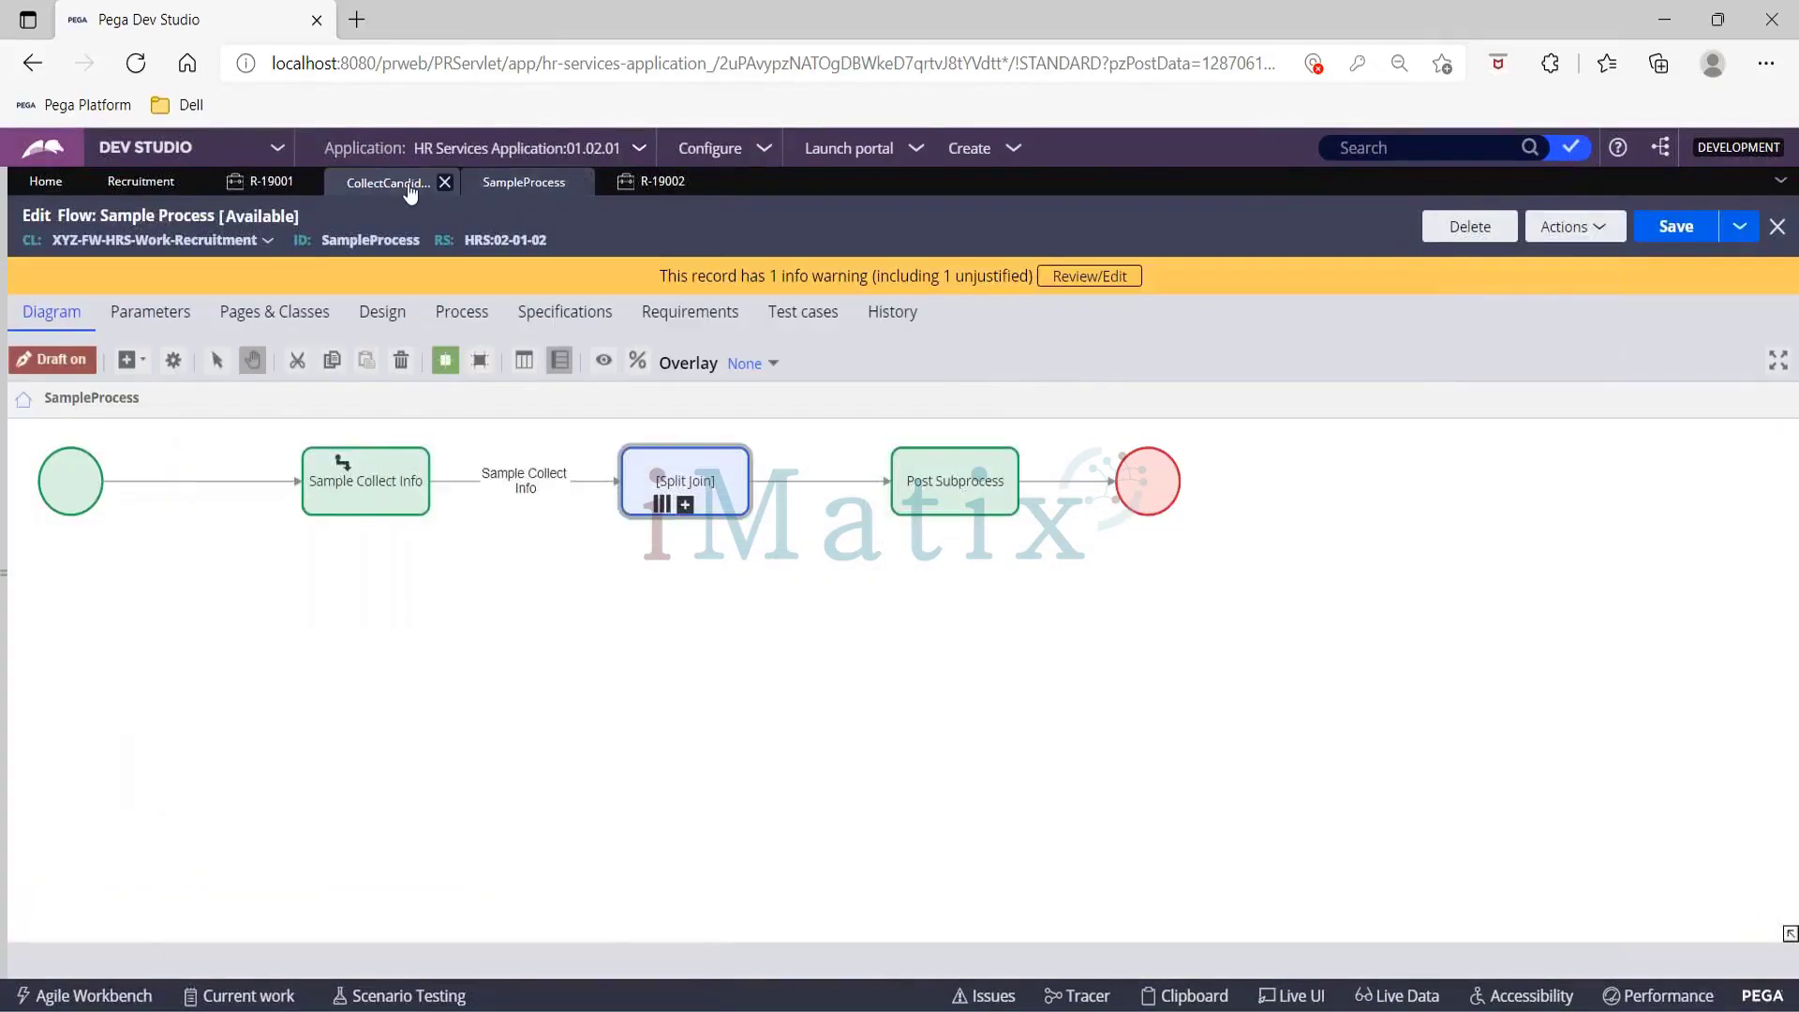
click(399, 185)
click(528, 184)
click(705, 498)
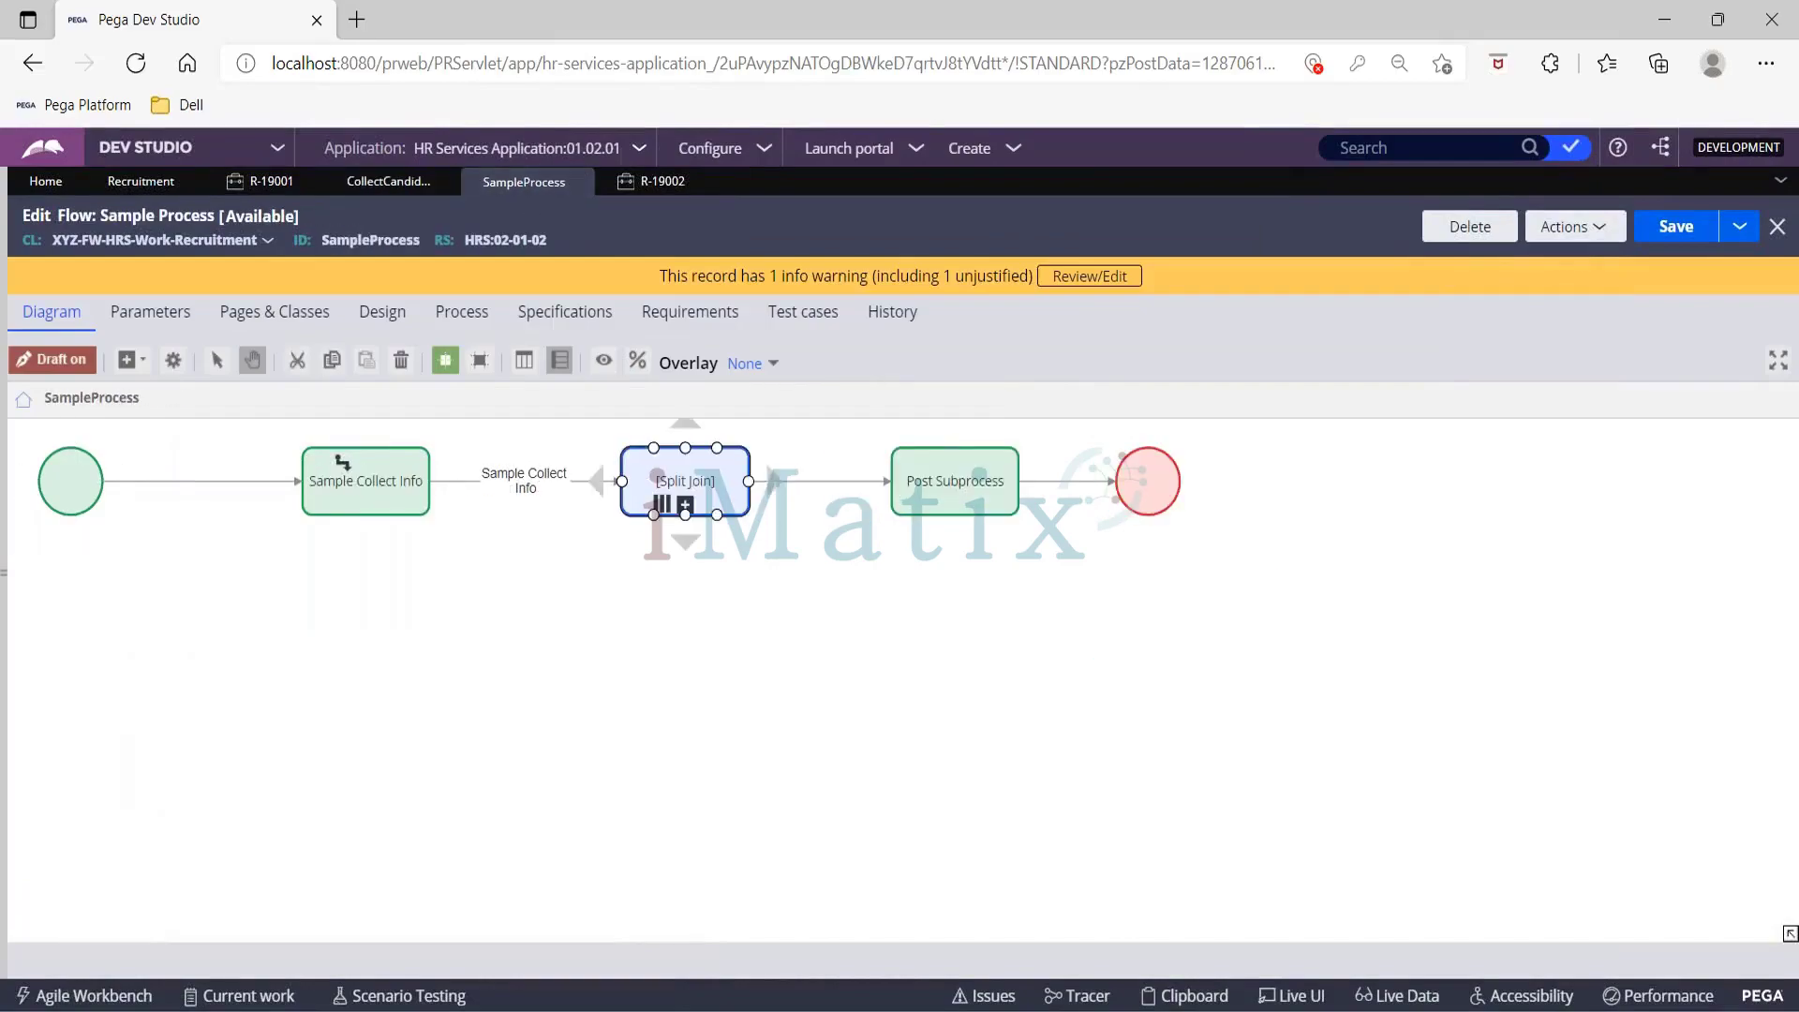
double_click(709, 503)
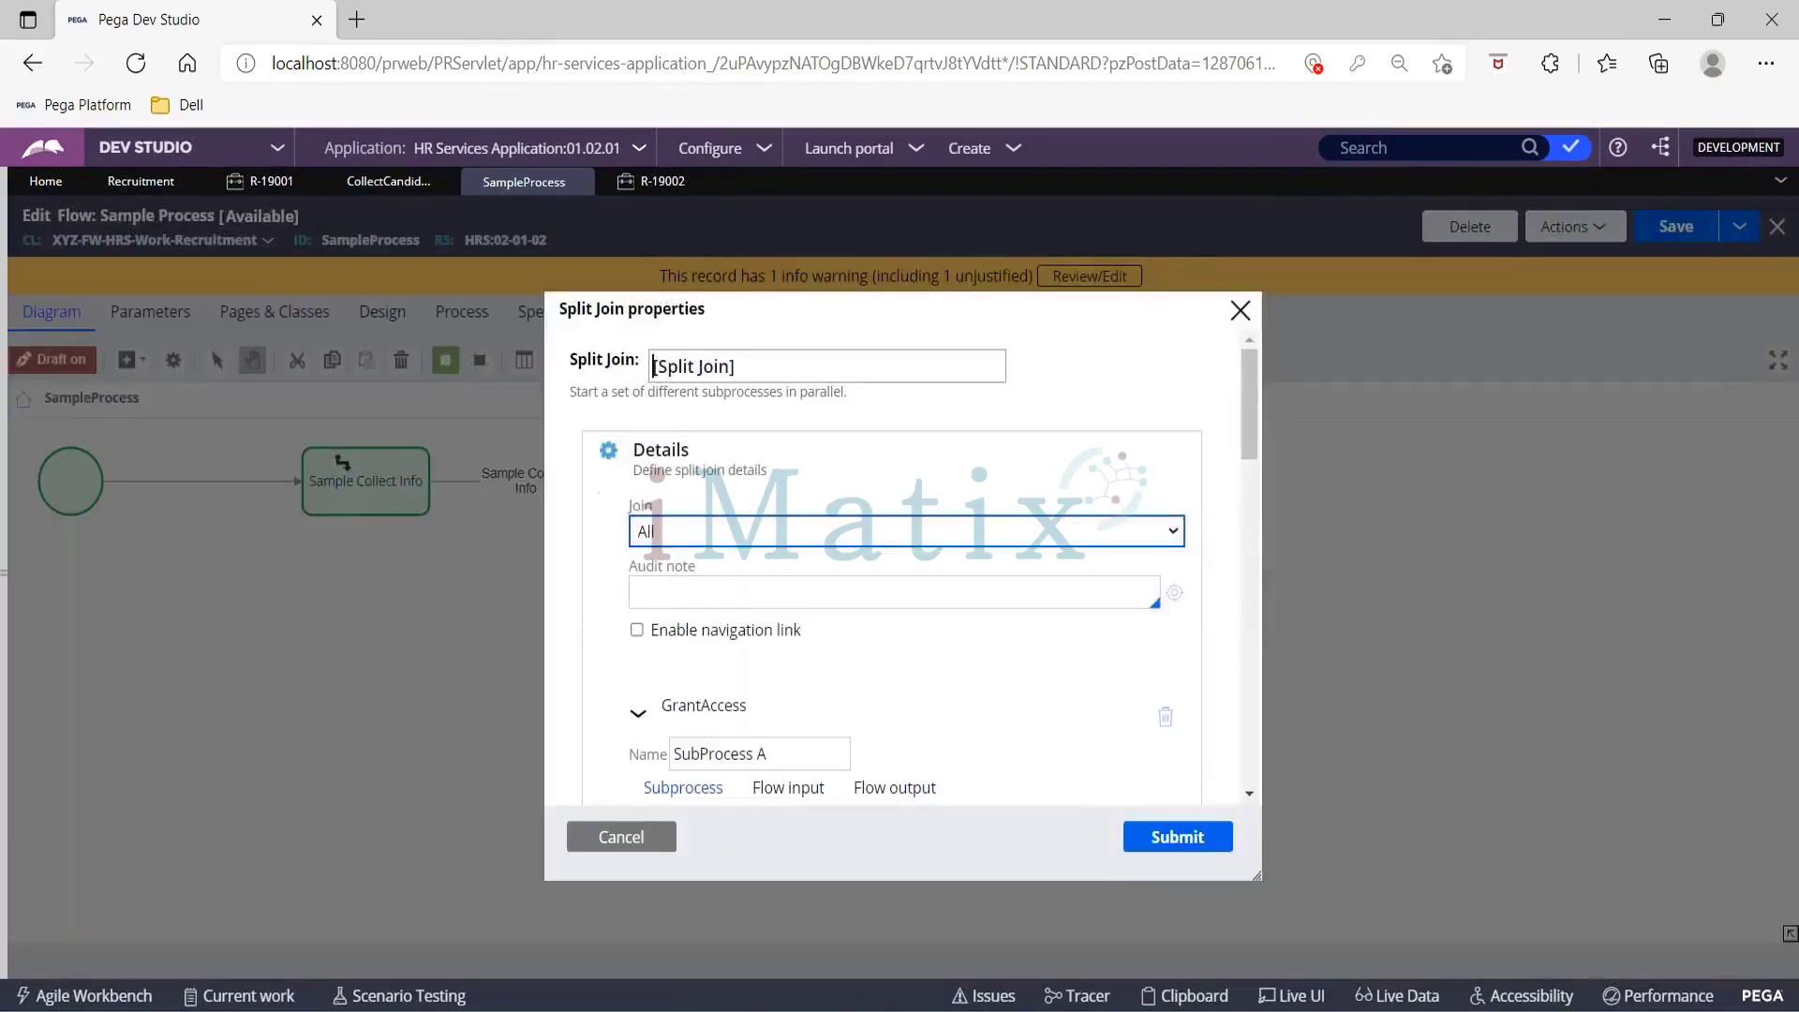
click(695, 531)
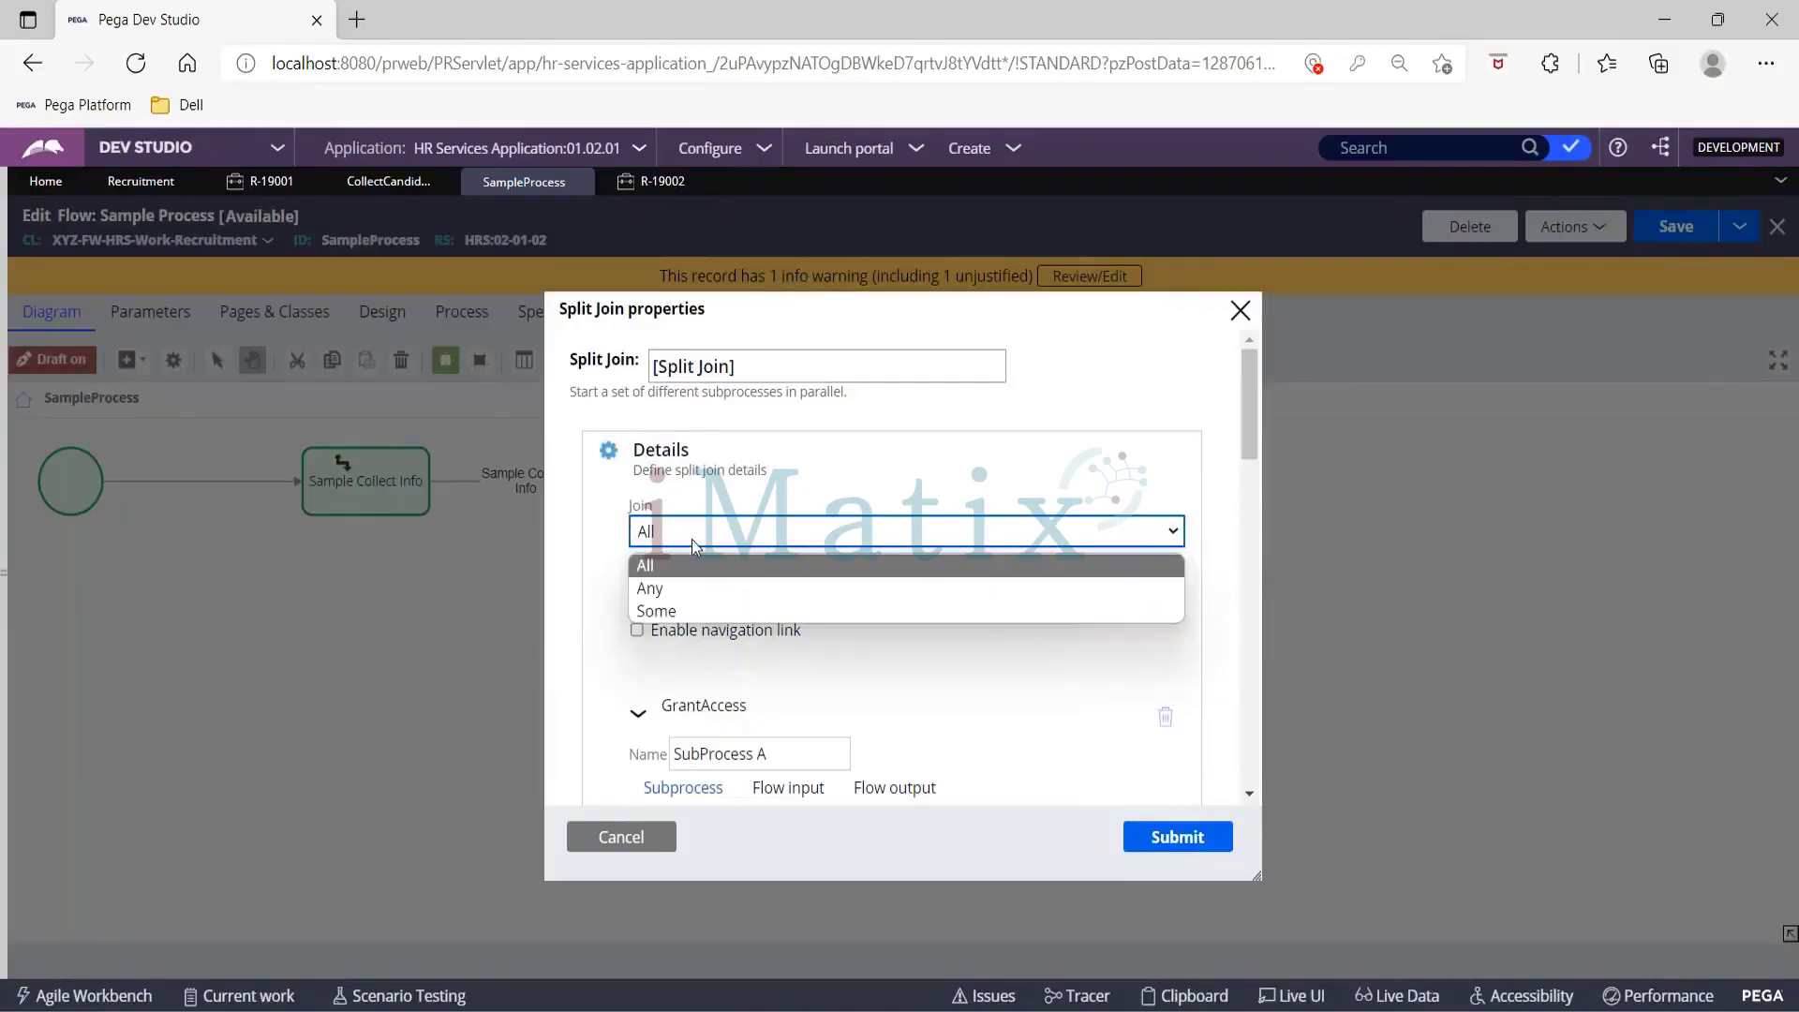
click(691, 587)
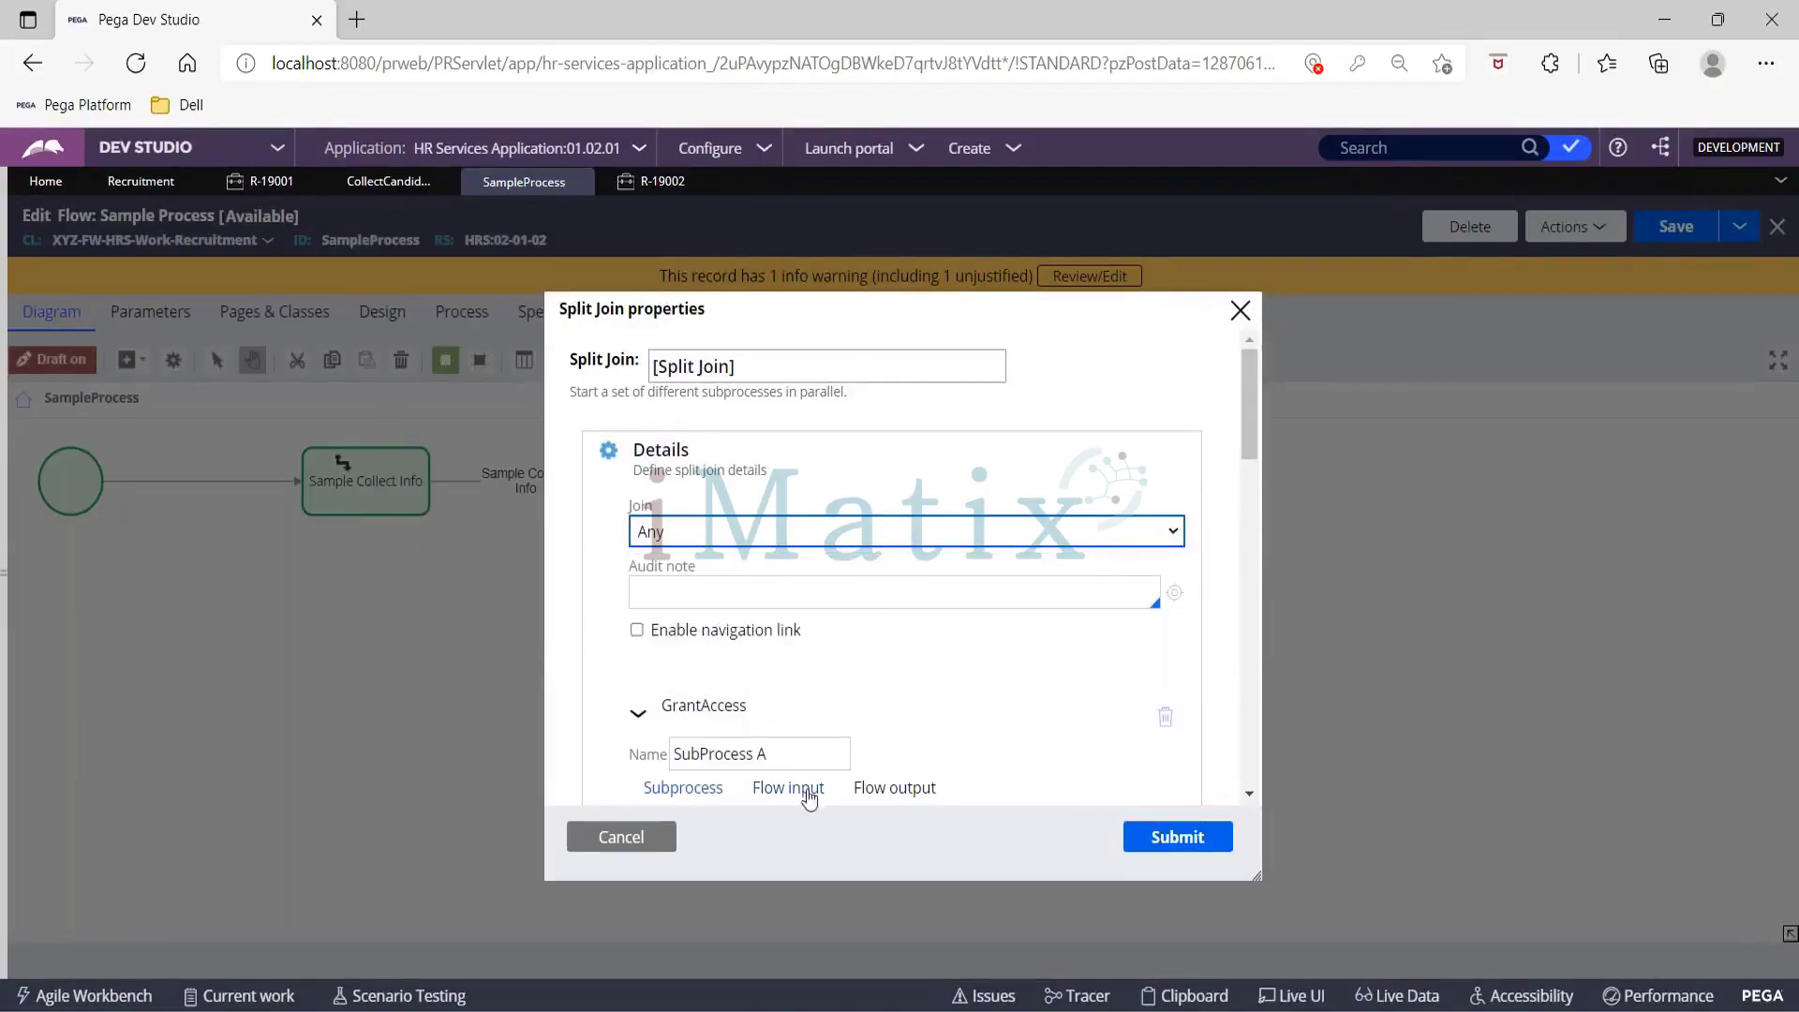
Step: Check the GrantAccess subprocess settings, then submit the Split Join properties and save the flow
scroll(931, 731, down, 5)
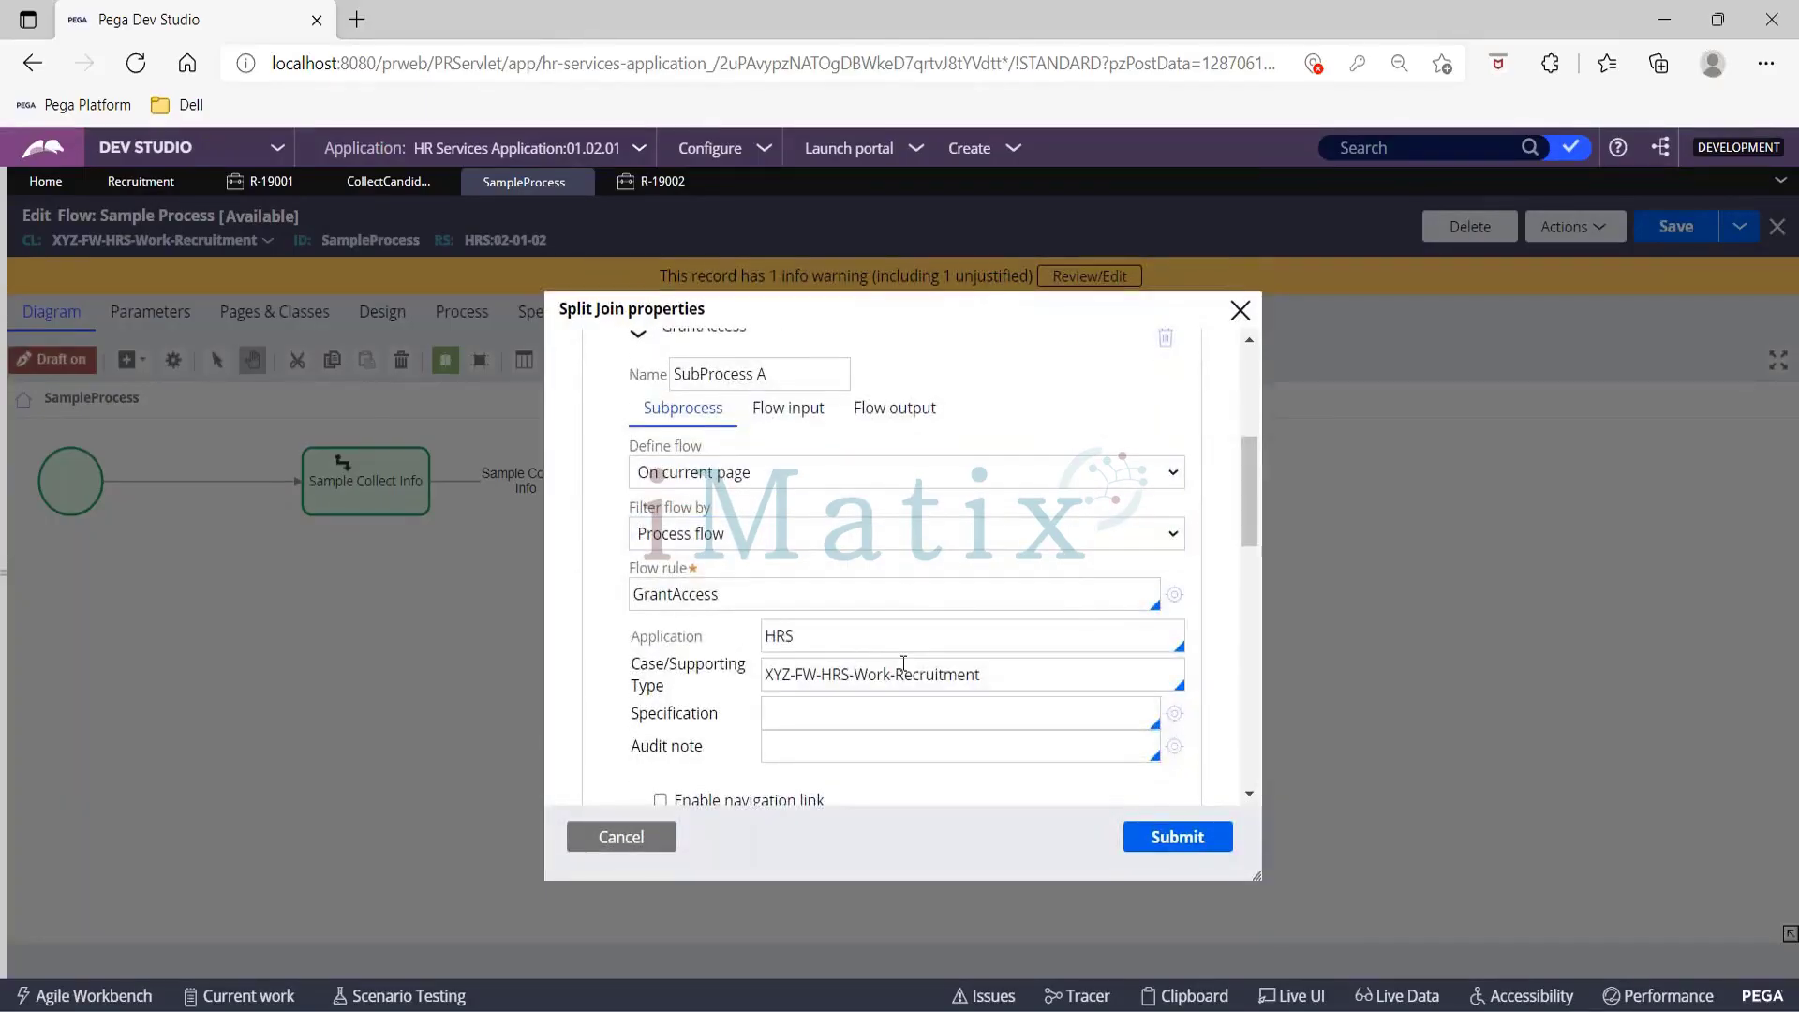
scroll(903, 662, up, 5)
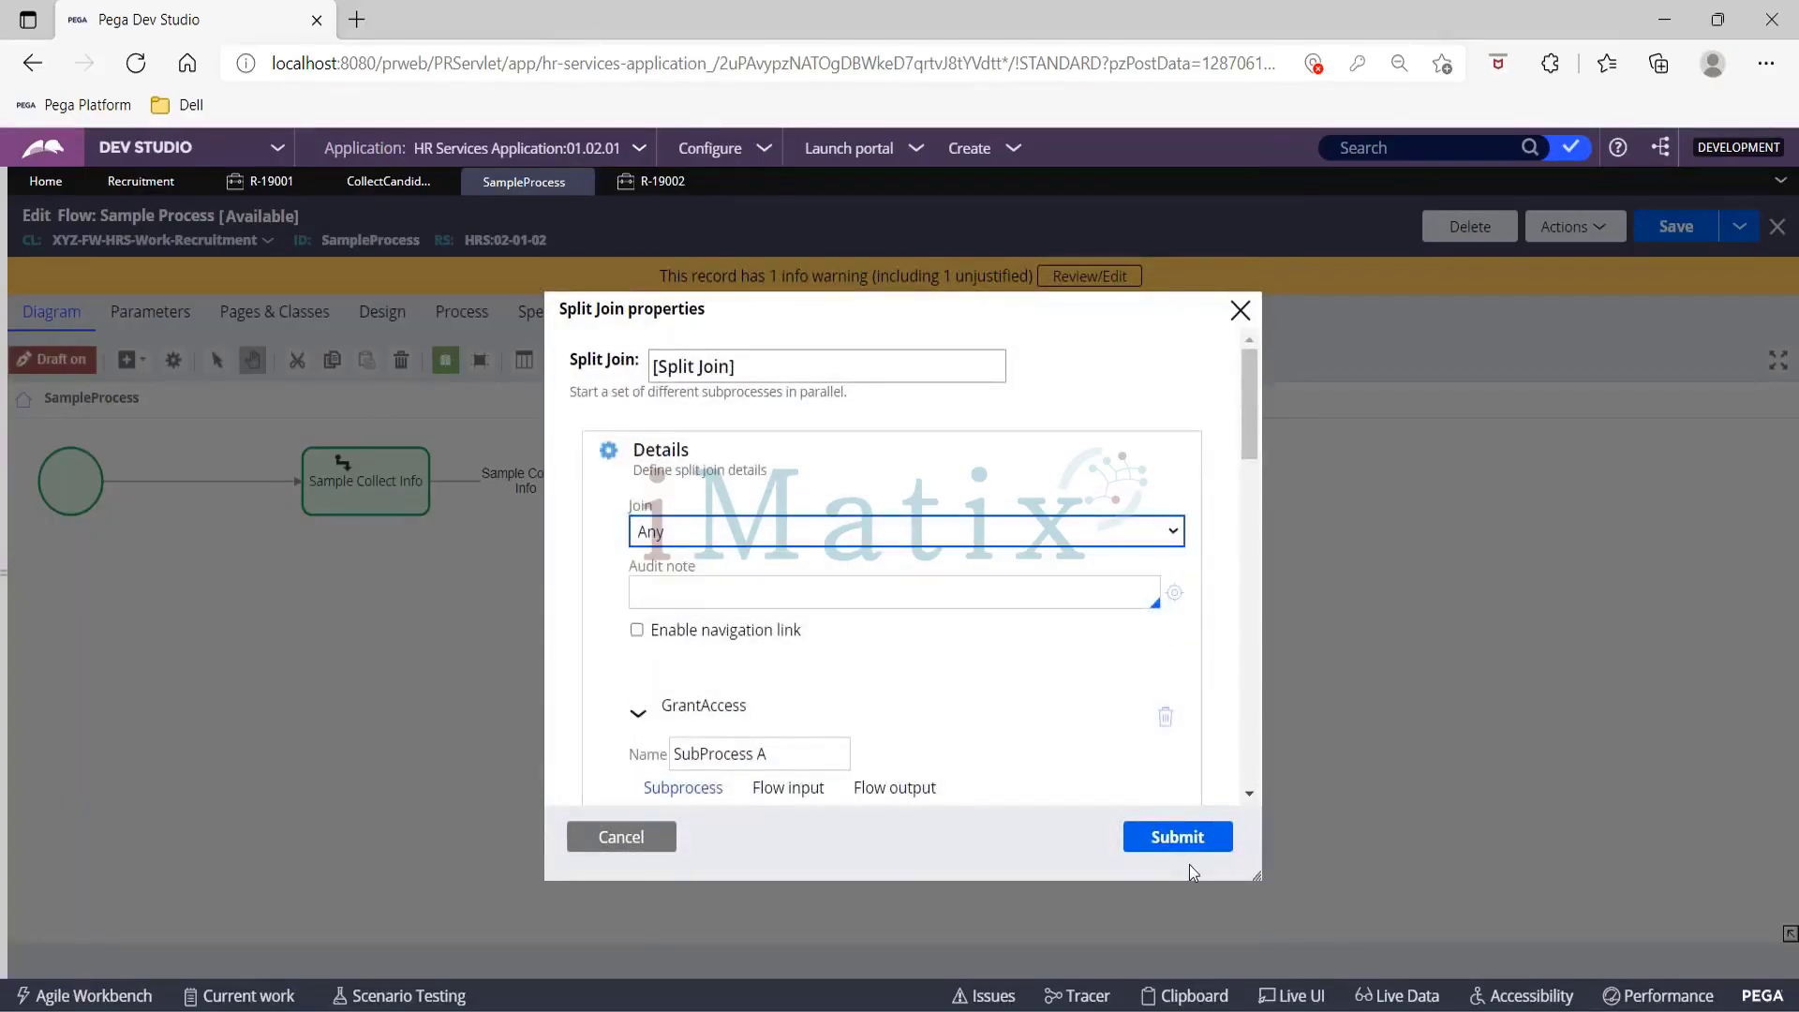
click(1184, 836)
click(1692, 228)
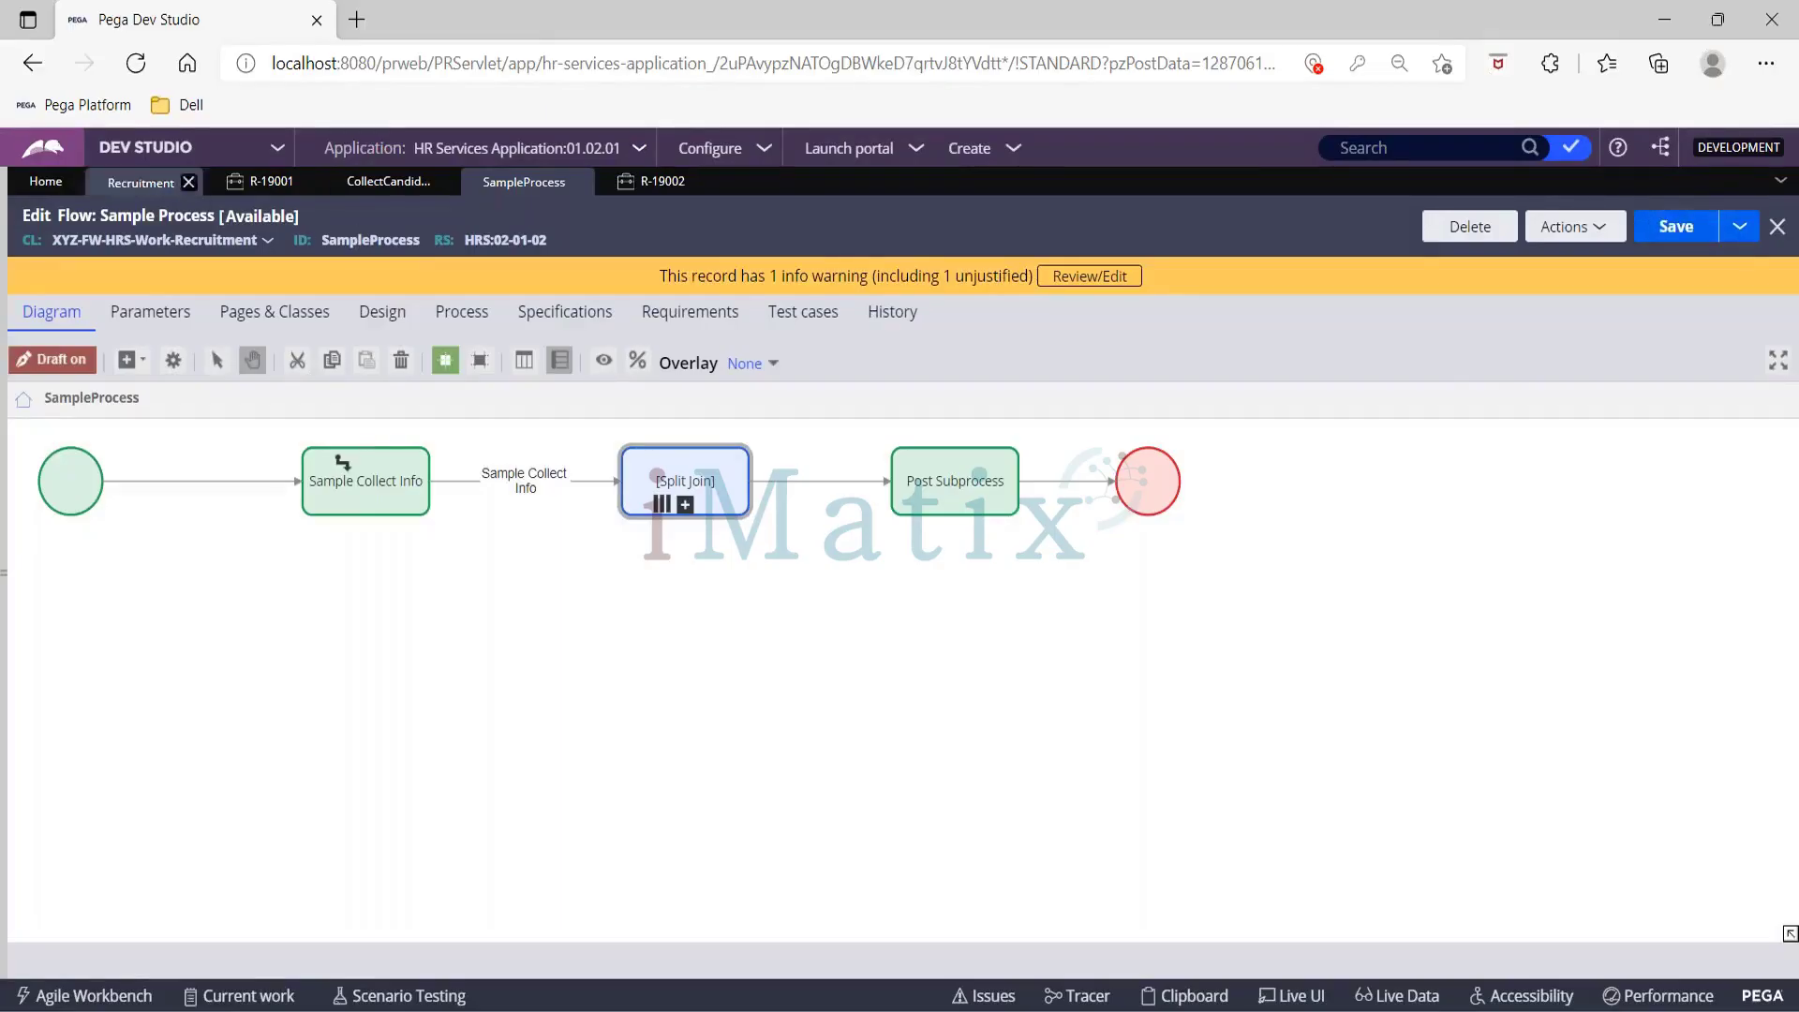
Step: Create a new Recruitment case with blank details and advance it past the Sample Collect Info step
click(1015, 150)
mouse_move(1020, 164)
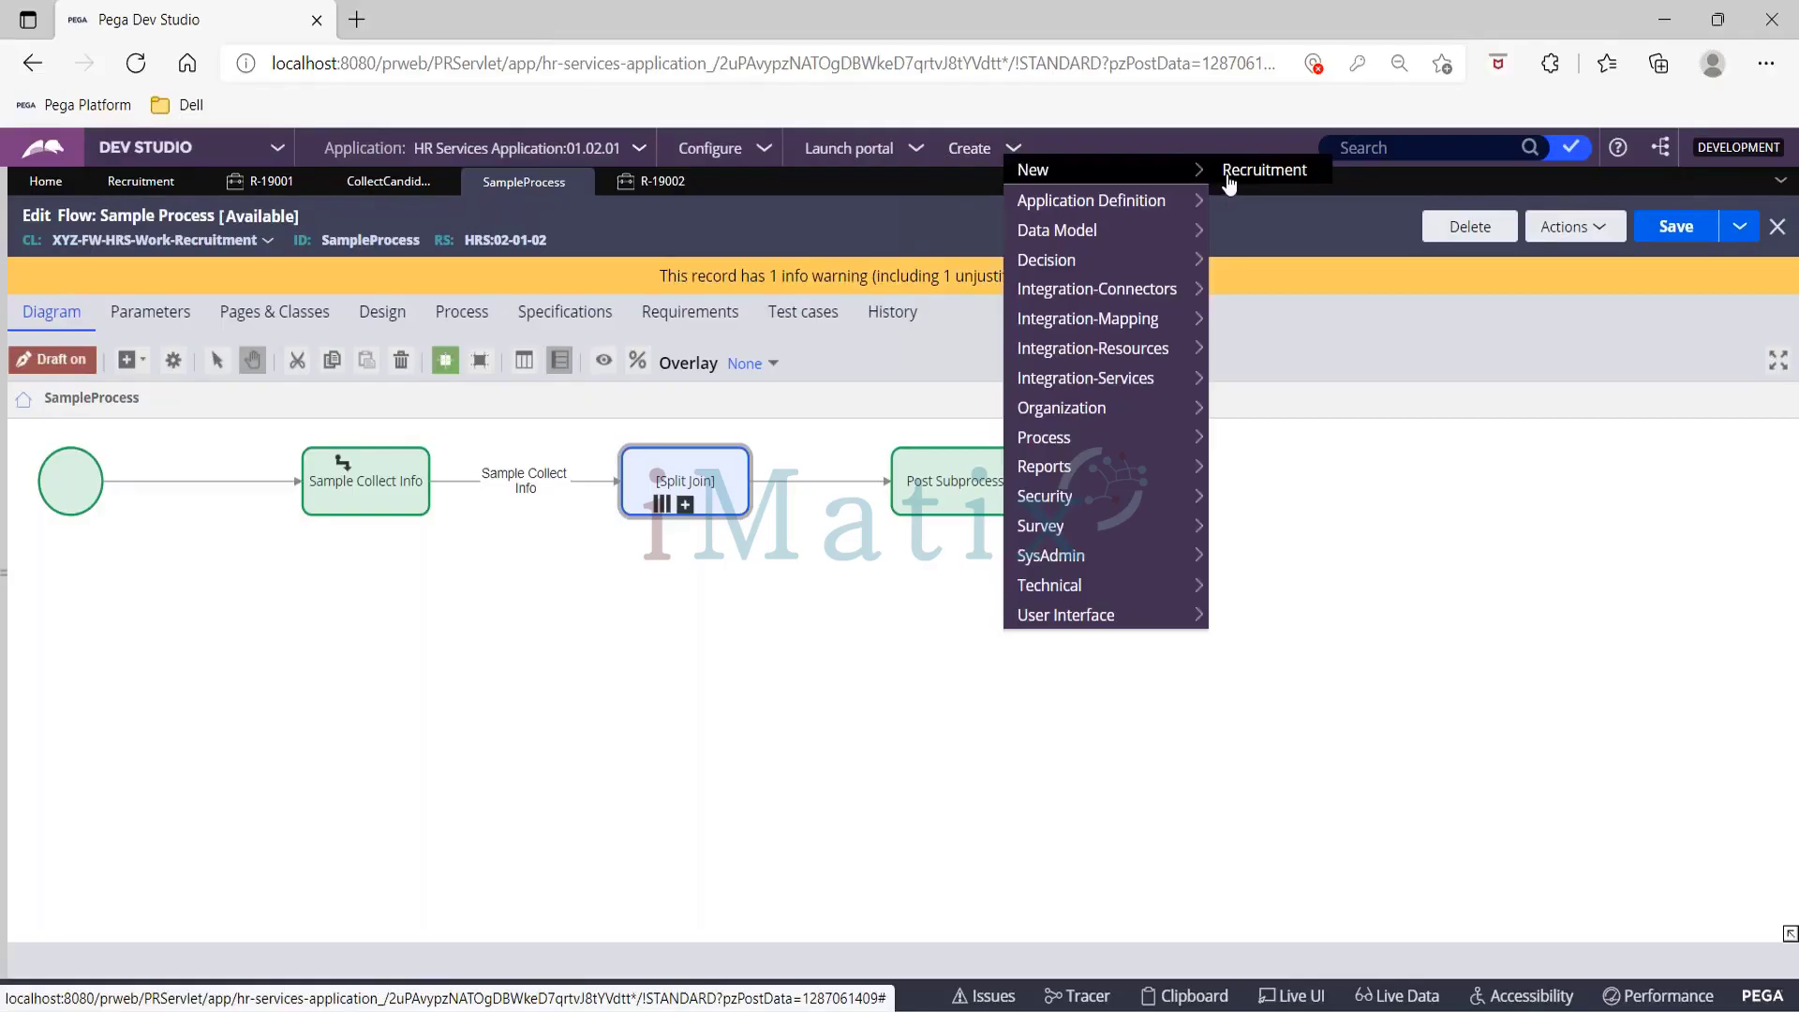
click(1228, 172)
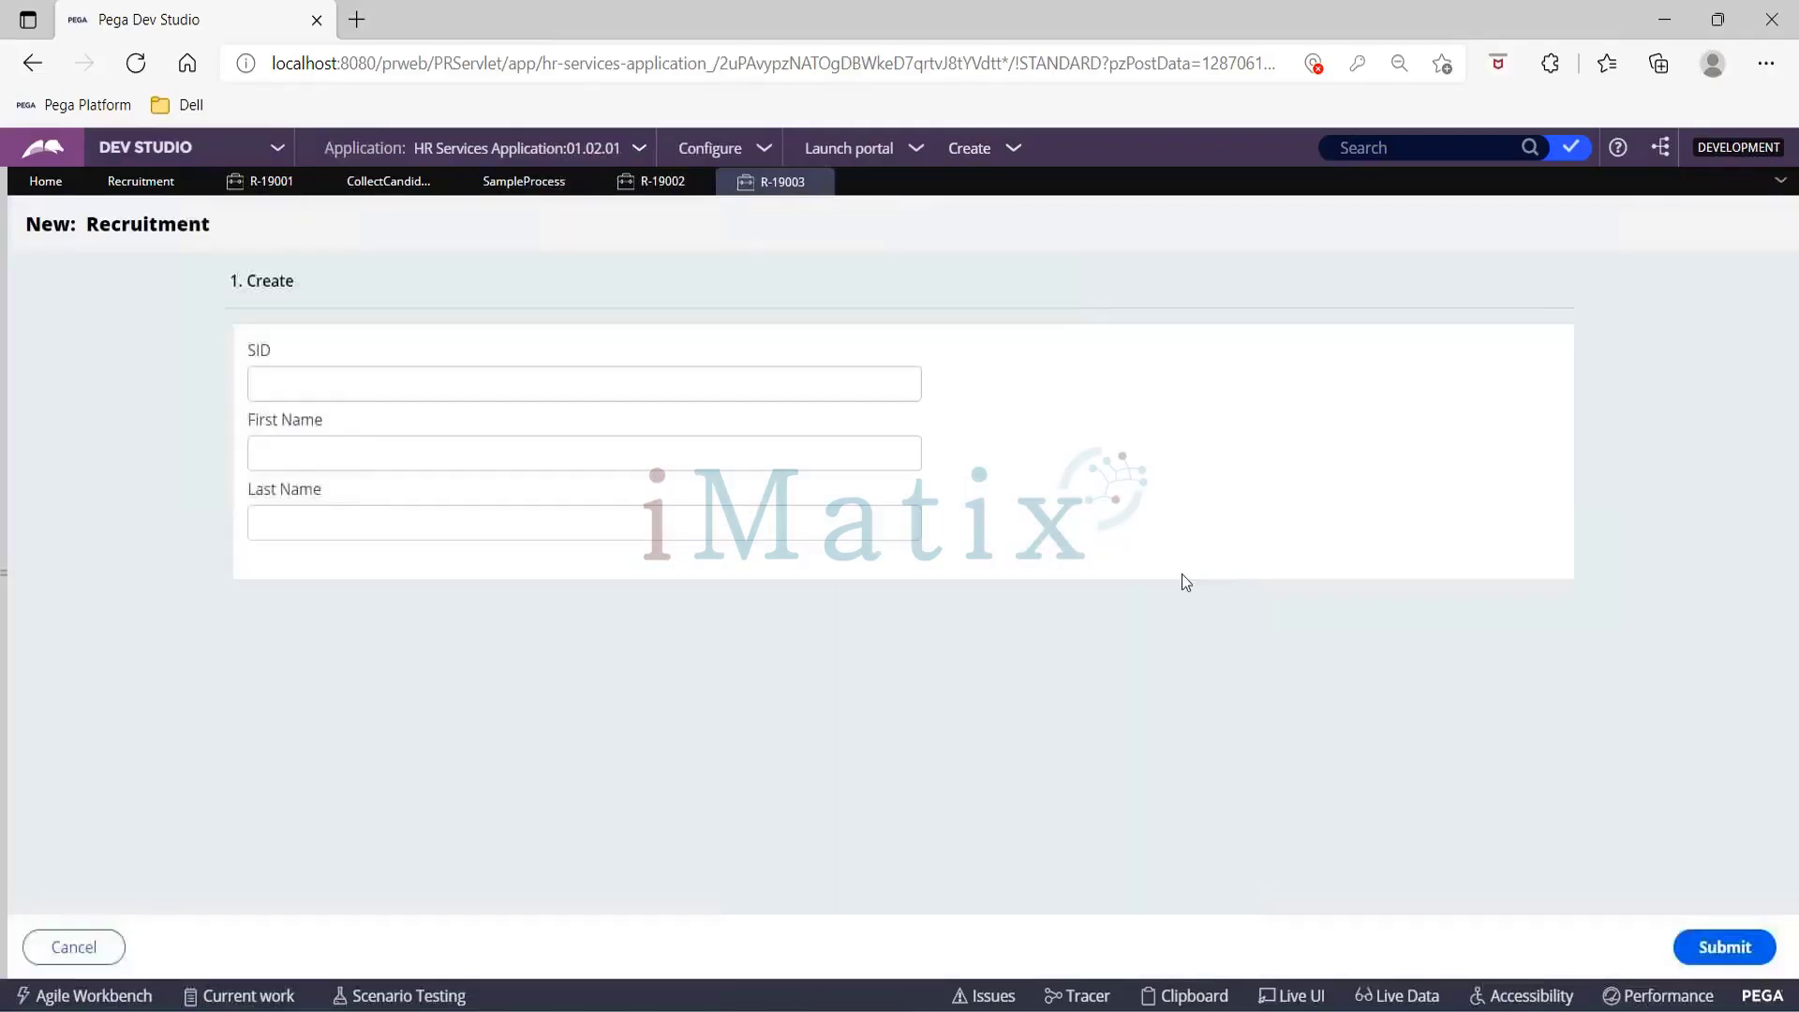
click(1724, 947)
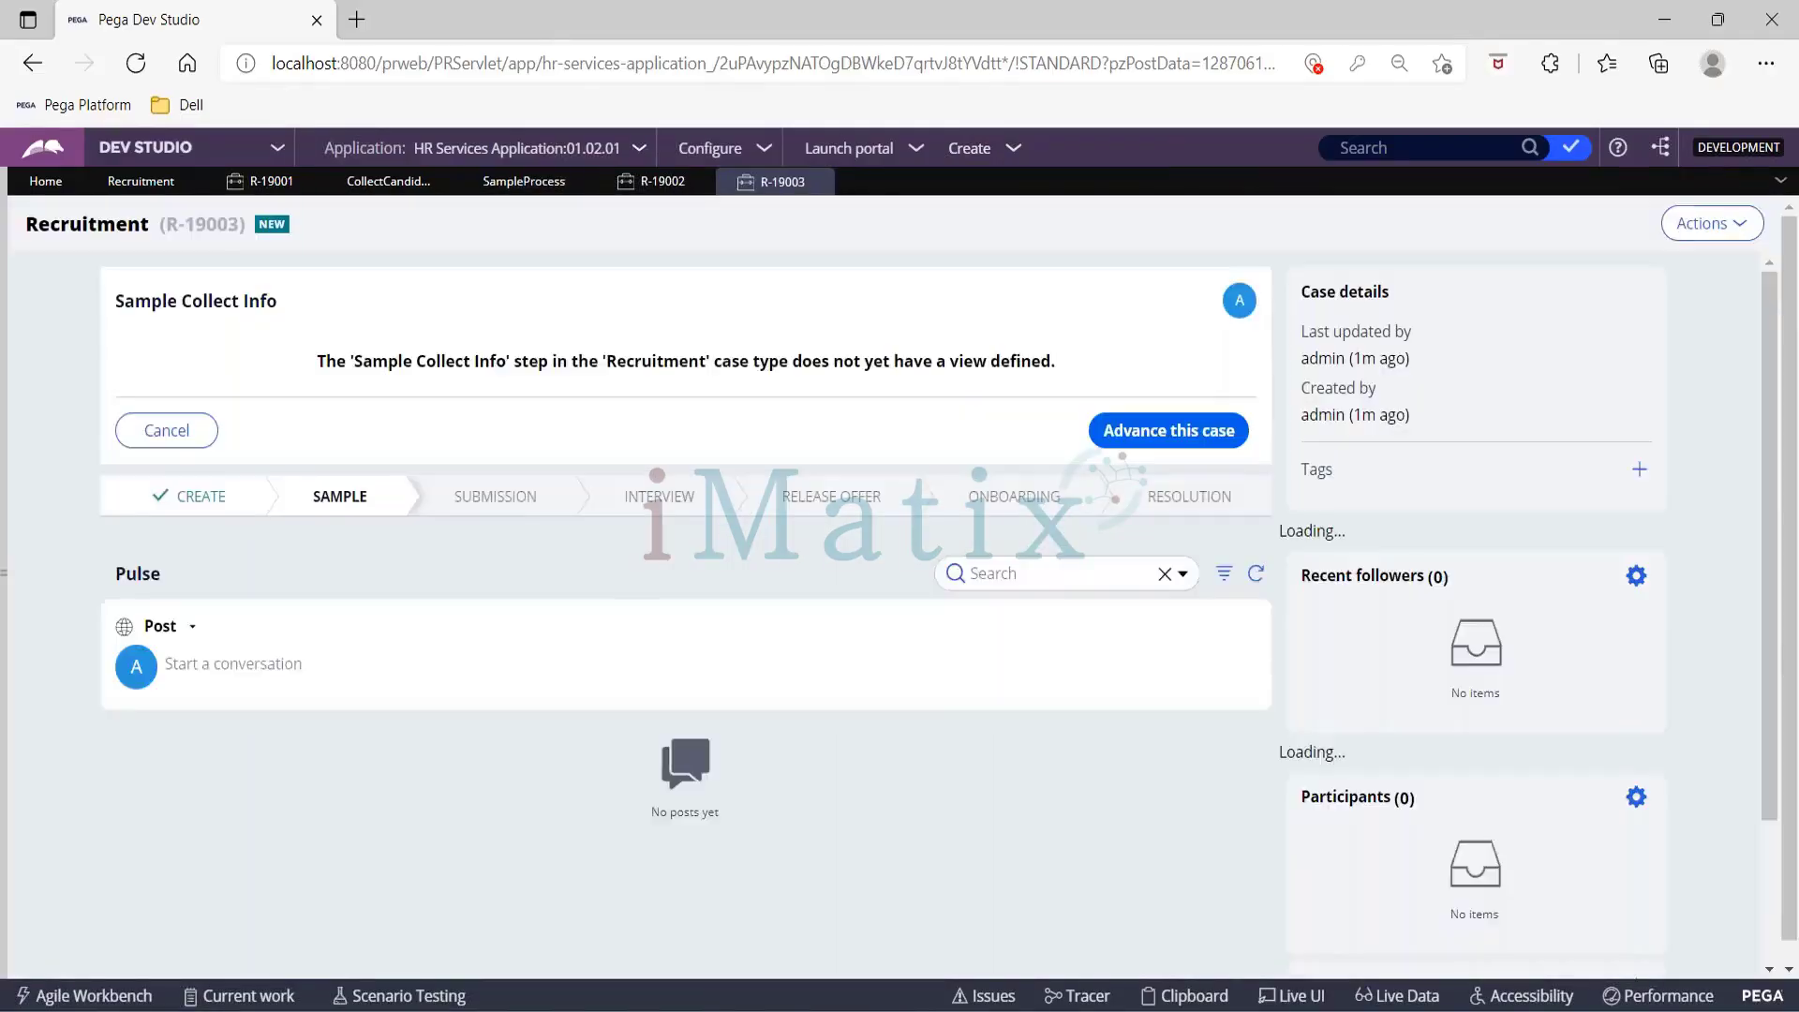
click(1183, 431)
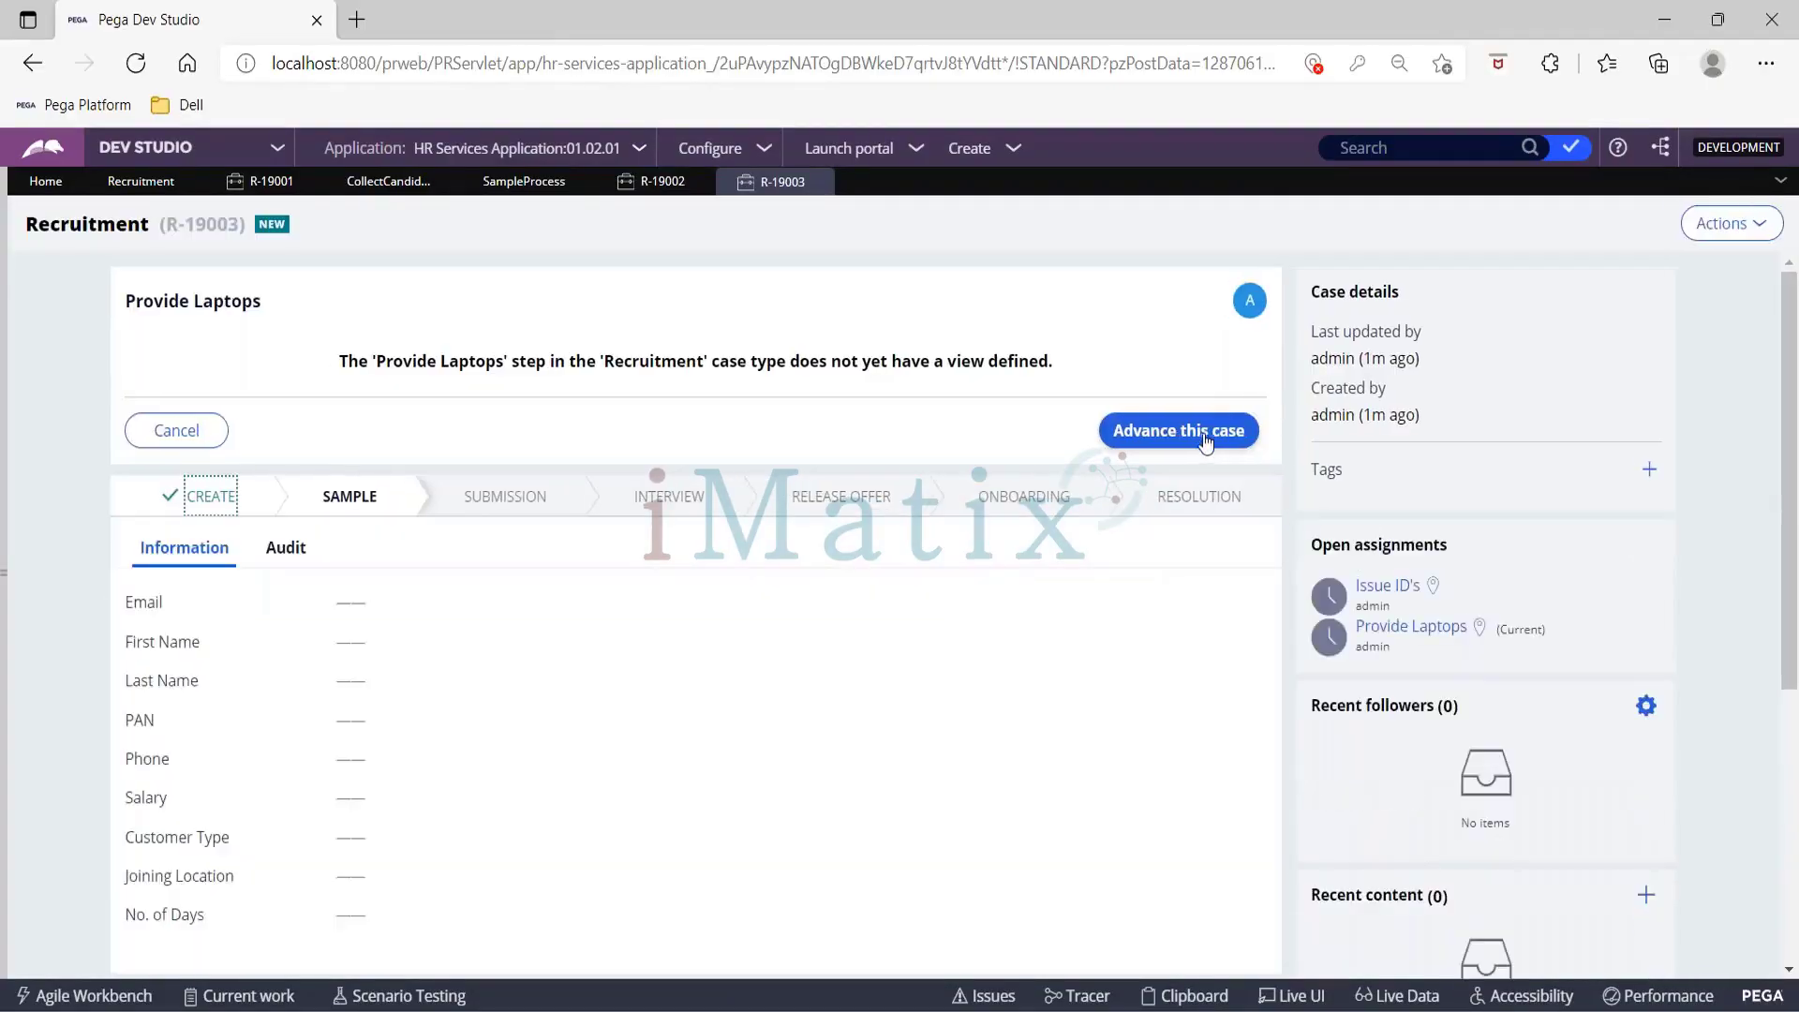
Step: Advance the case past the Provide Laptops assignment and dismiss the McAfee security alert
click(1206, 435)
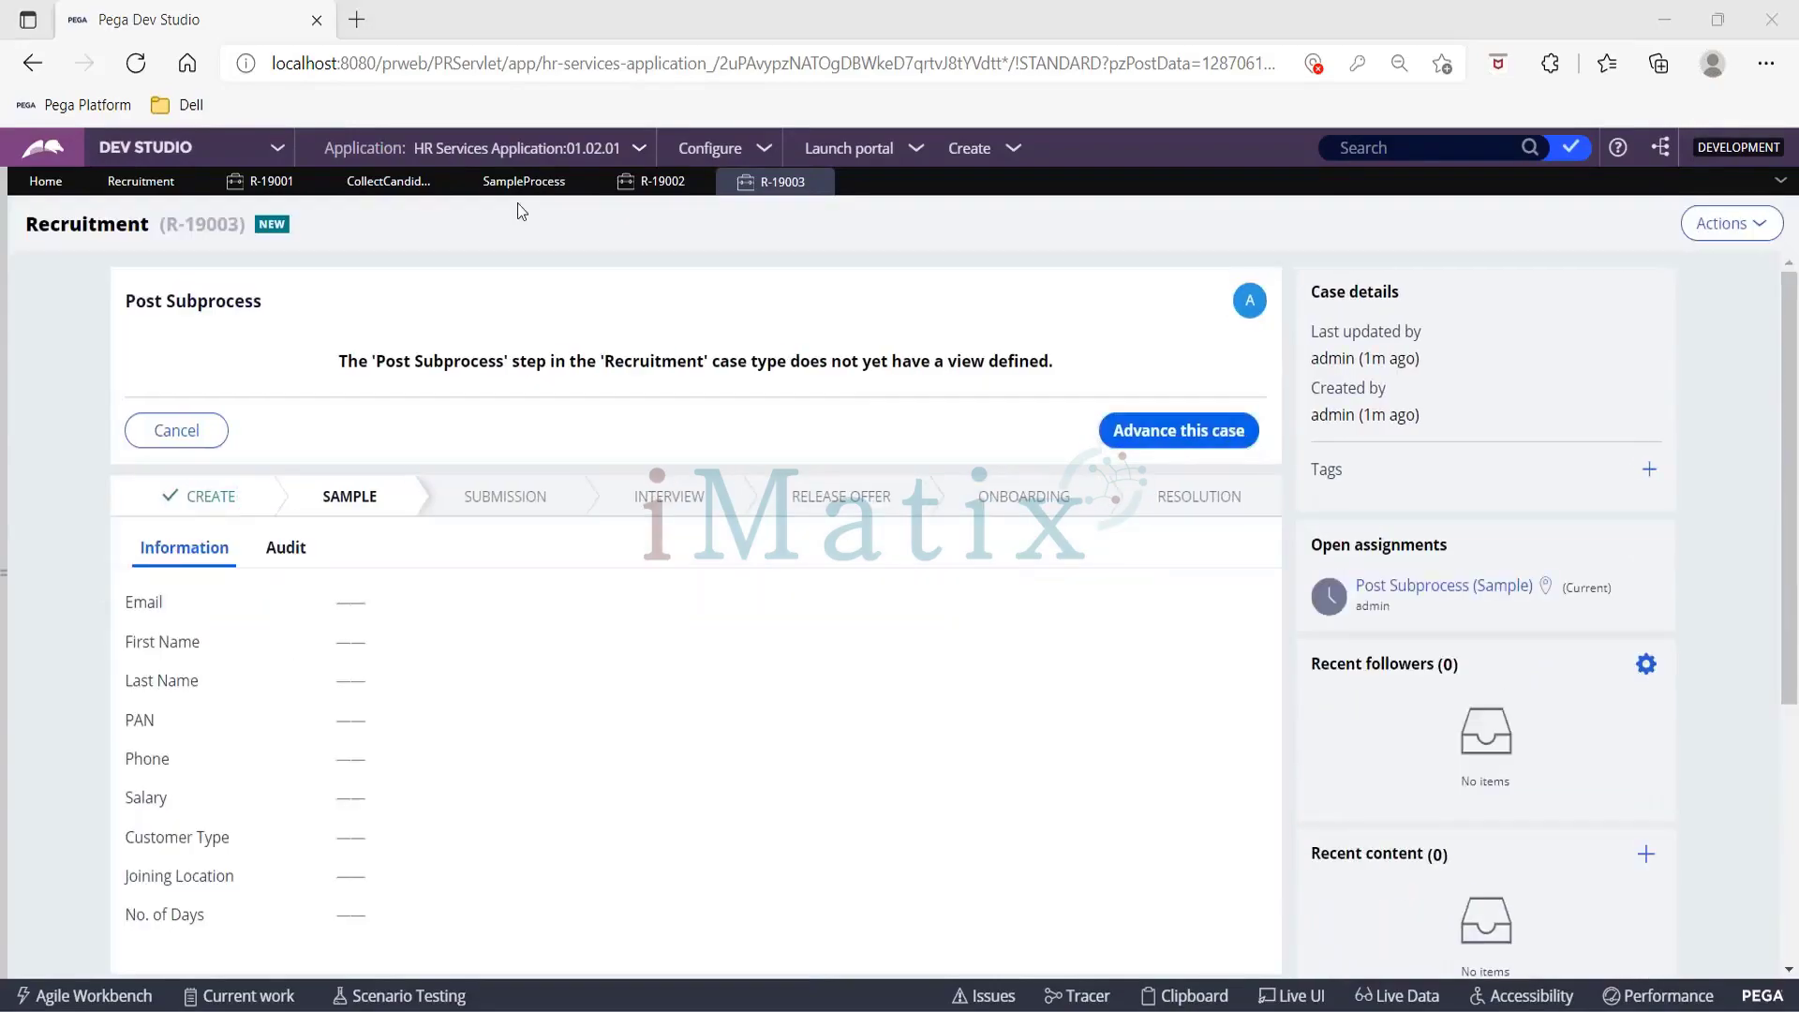
drag(128, 294, 318, 302)
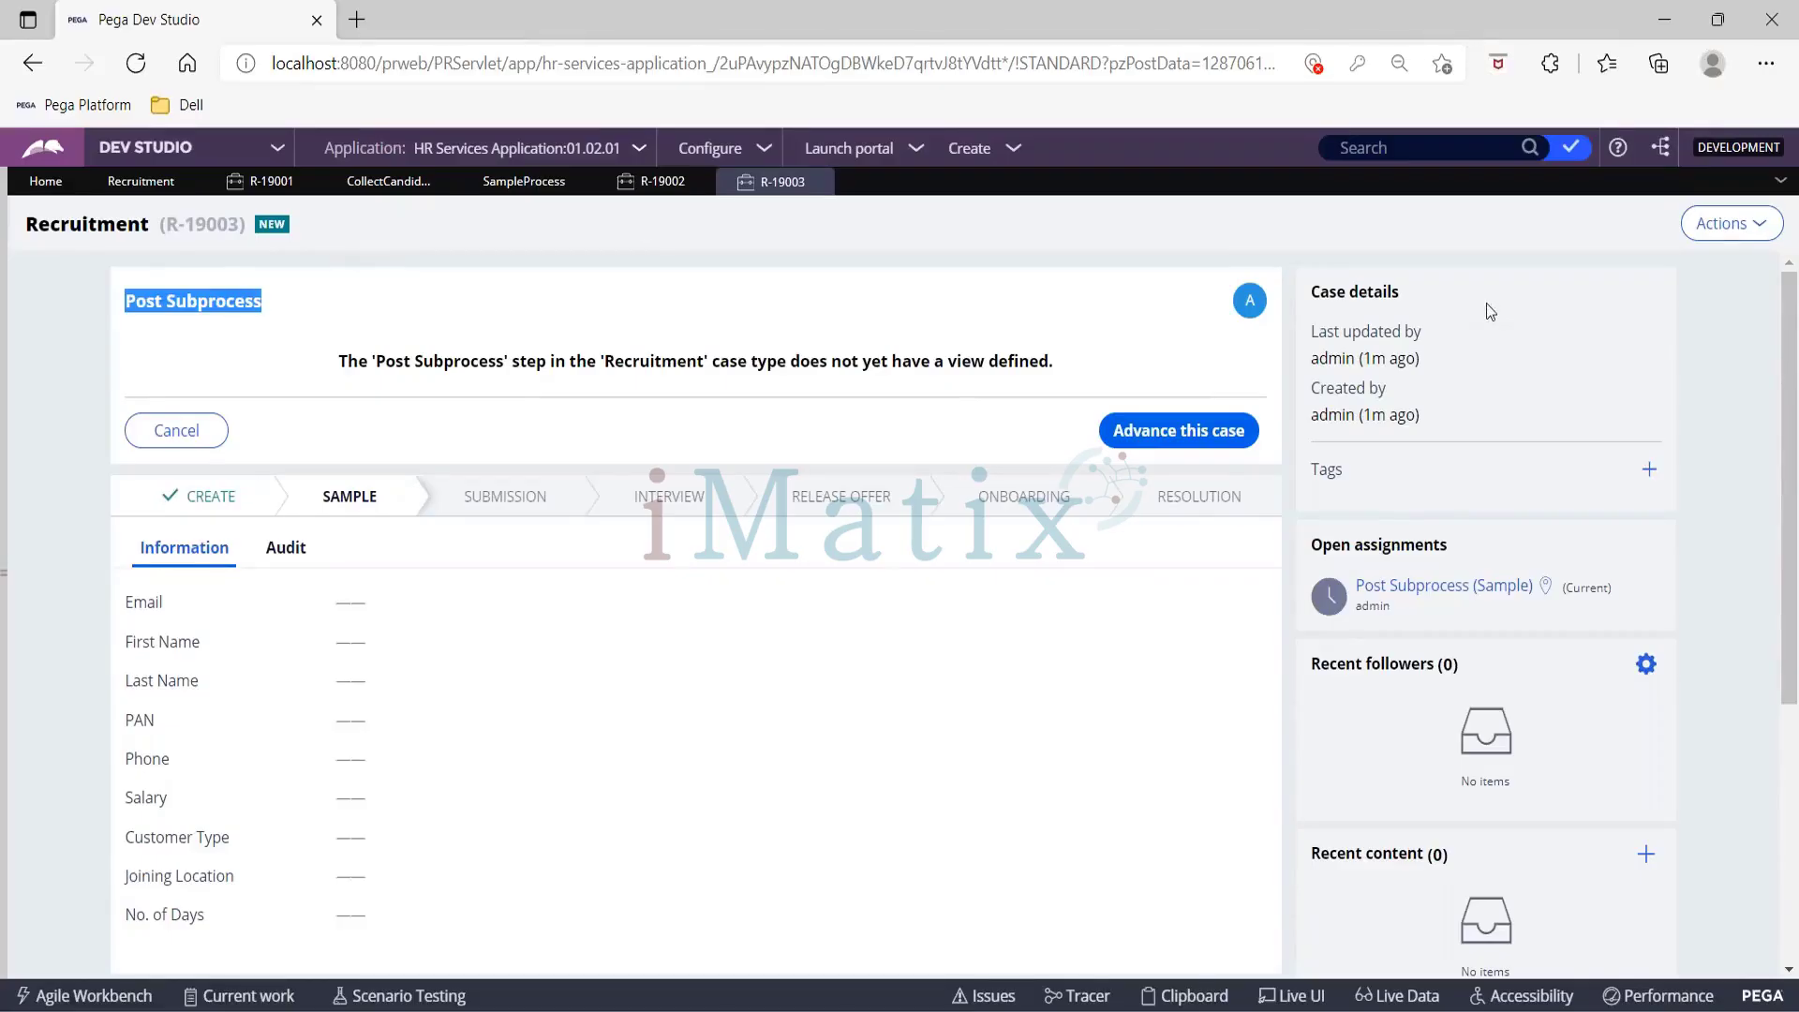
click(1728, 227)
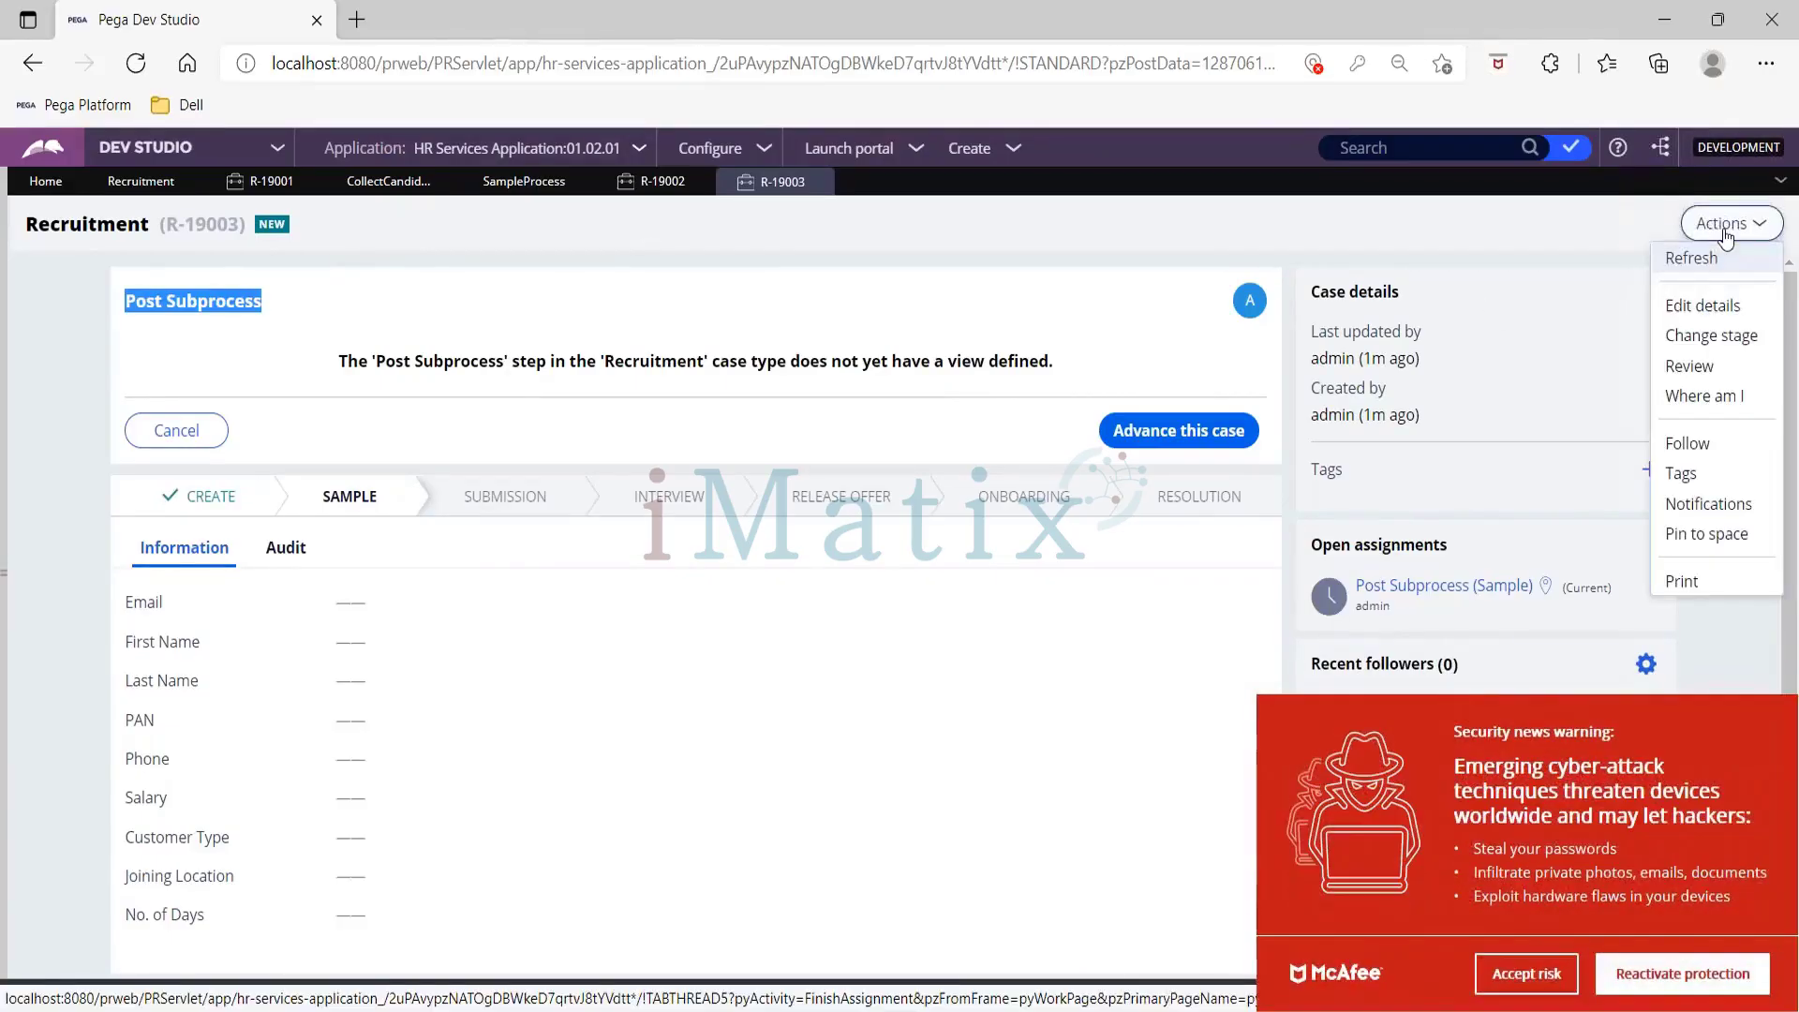
click(1545, 986)
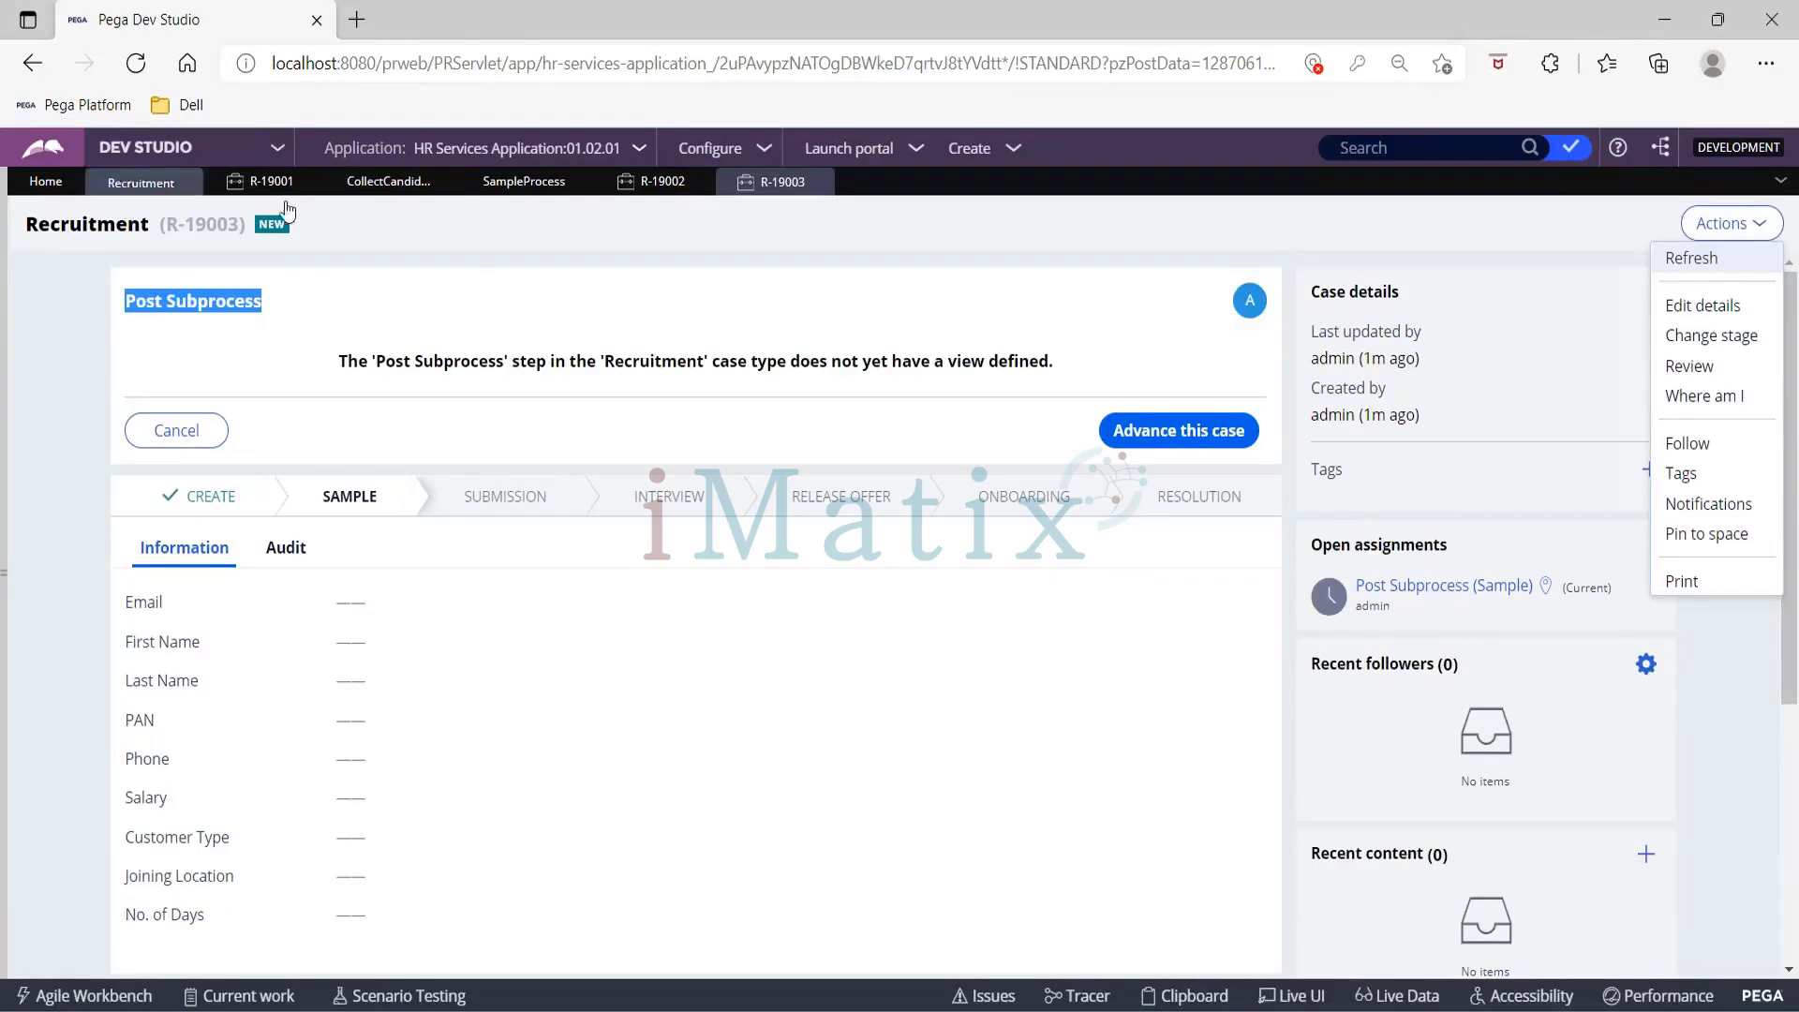
Step: Reopen the Split Join properties in the SampleProcess flow and review the Join setting and linked subprocesses
click(524, 181)
click(722, 495)
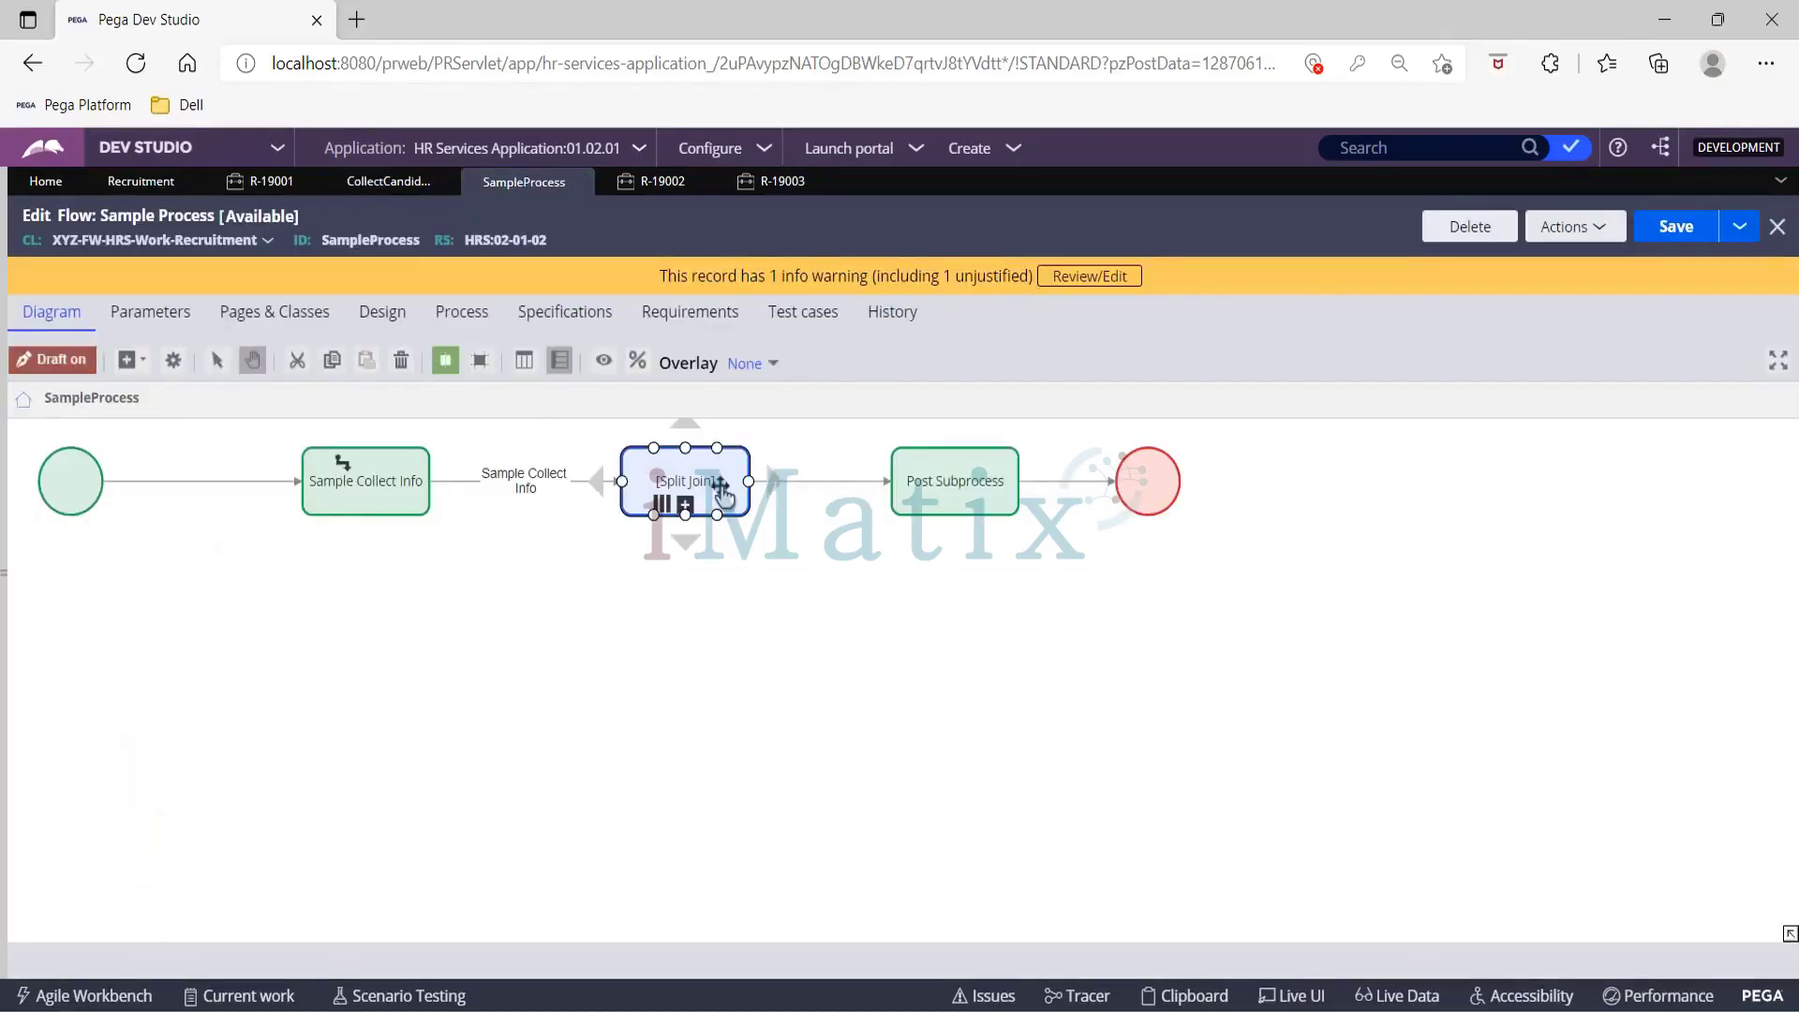
double_click(722, 495)
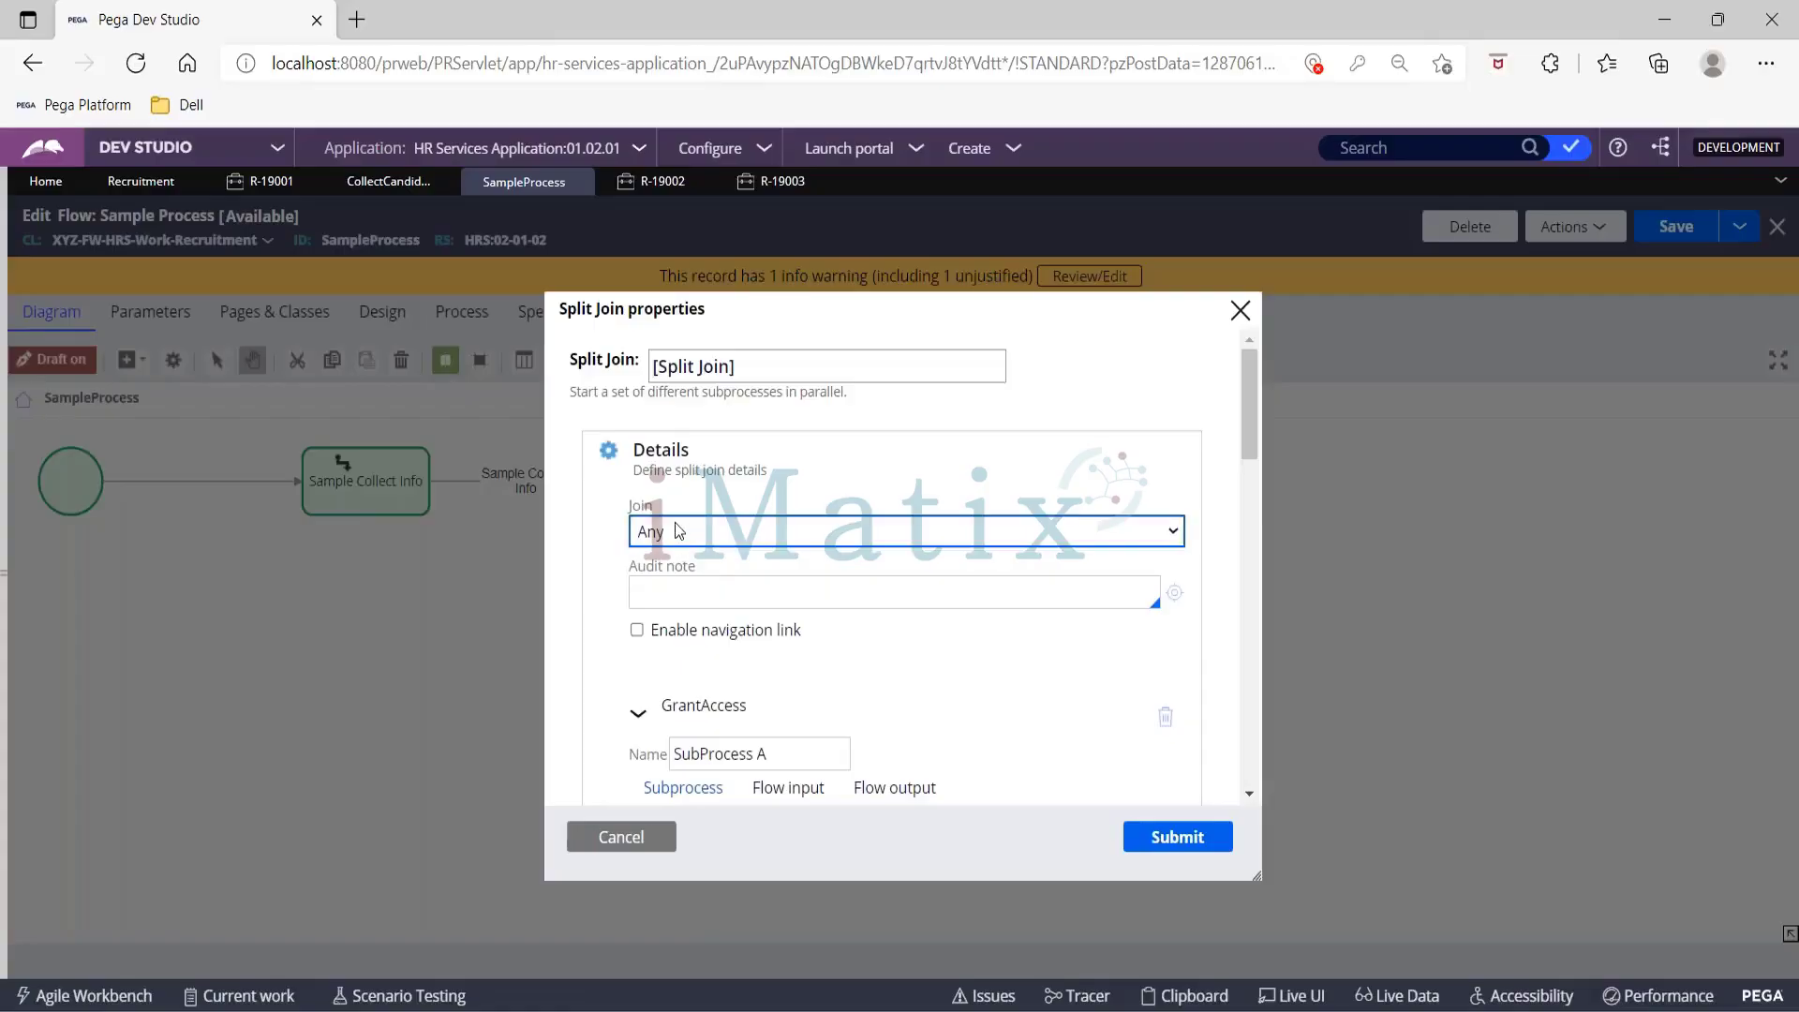
scroll(794, 656, down, 5)
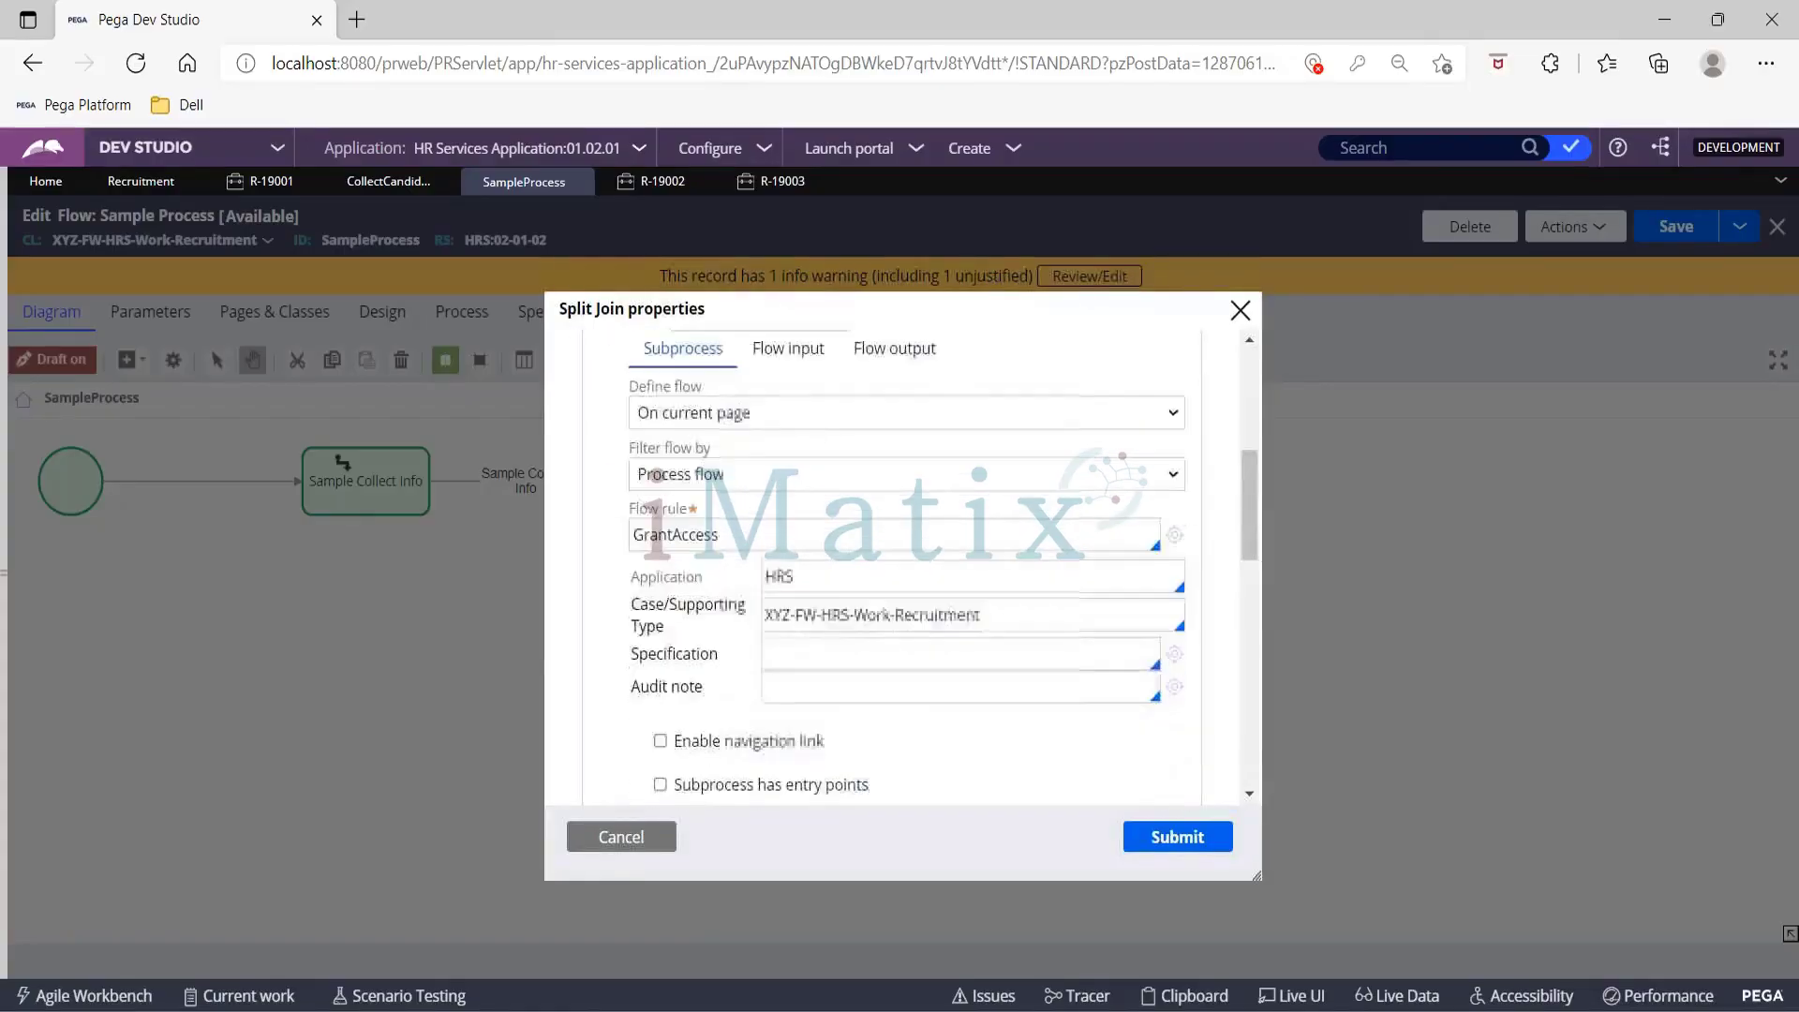
scroll(914, 567, down, 5)
scroll(914, 567, up, 9)
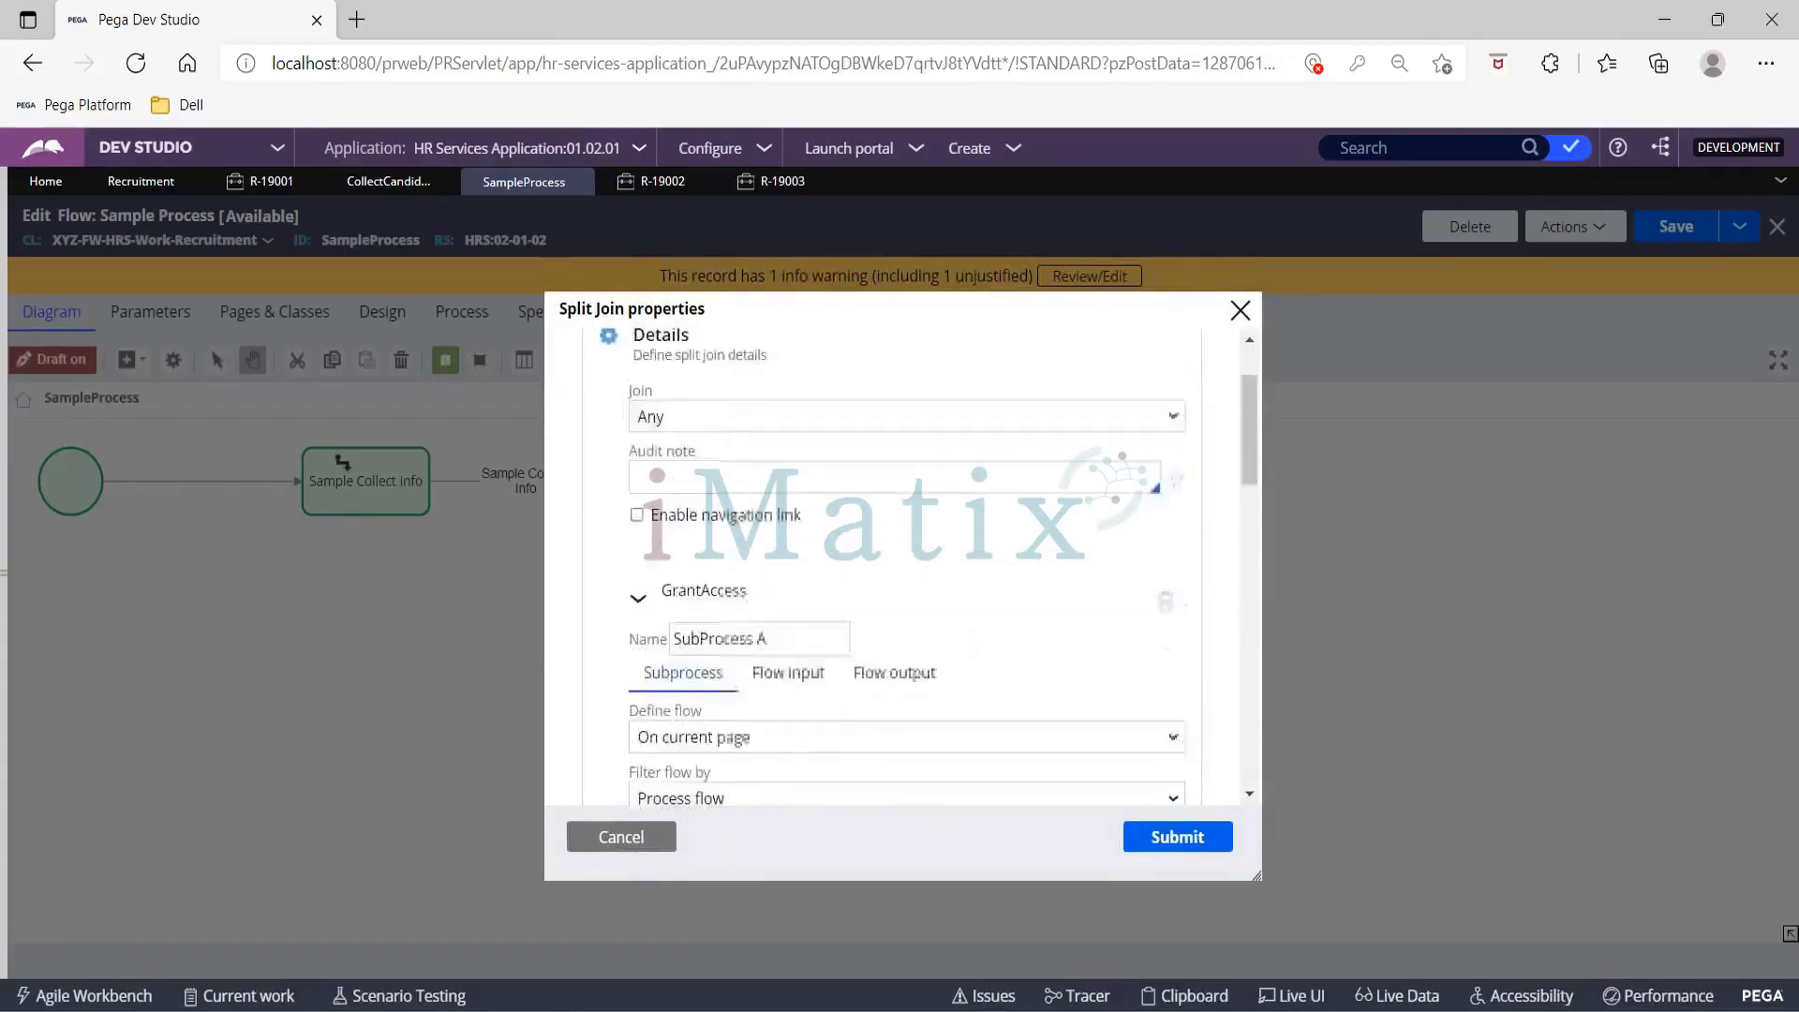
scroll(746, 604, up, 2)
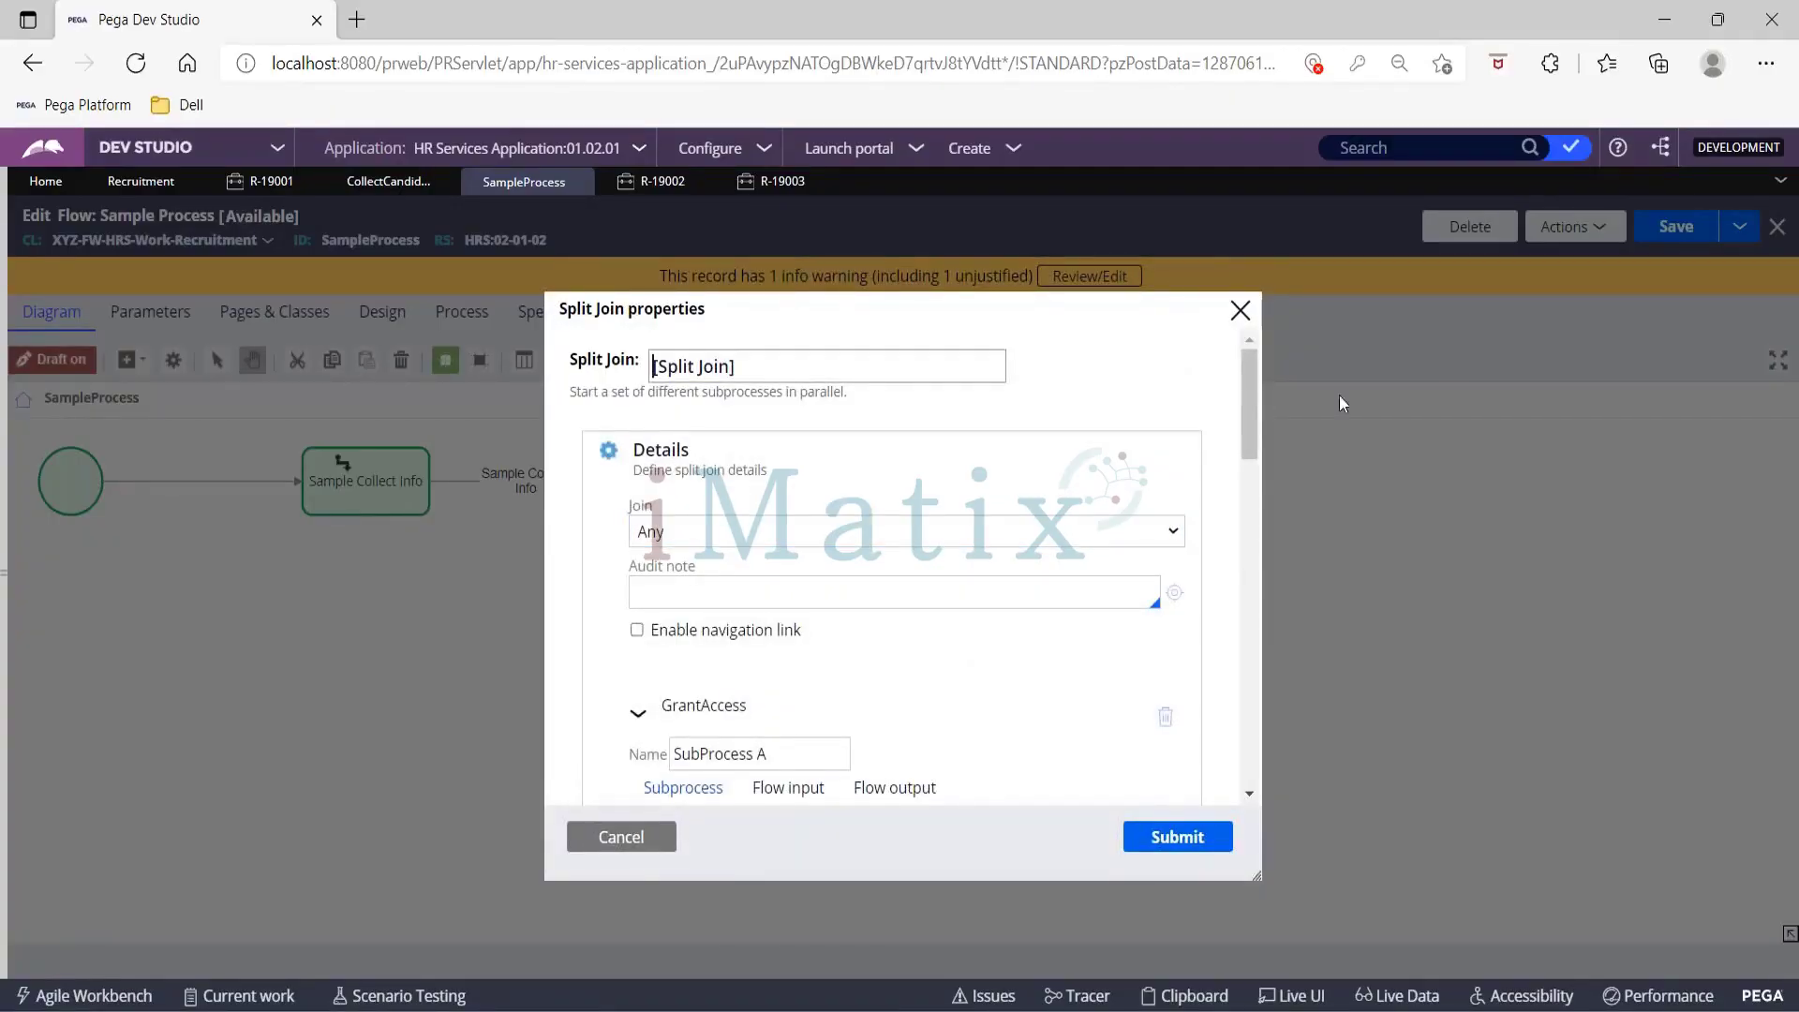
Step: Try the Some join option, examine its exit iteration, When field and subprocess settings, then close the properties without submitting
click(1119, 533)
click(857, 612)
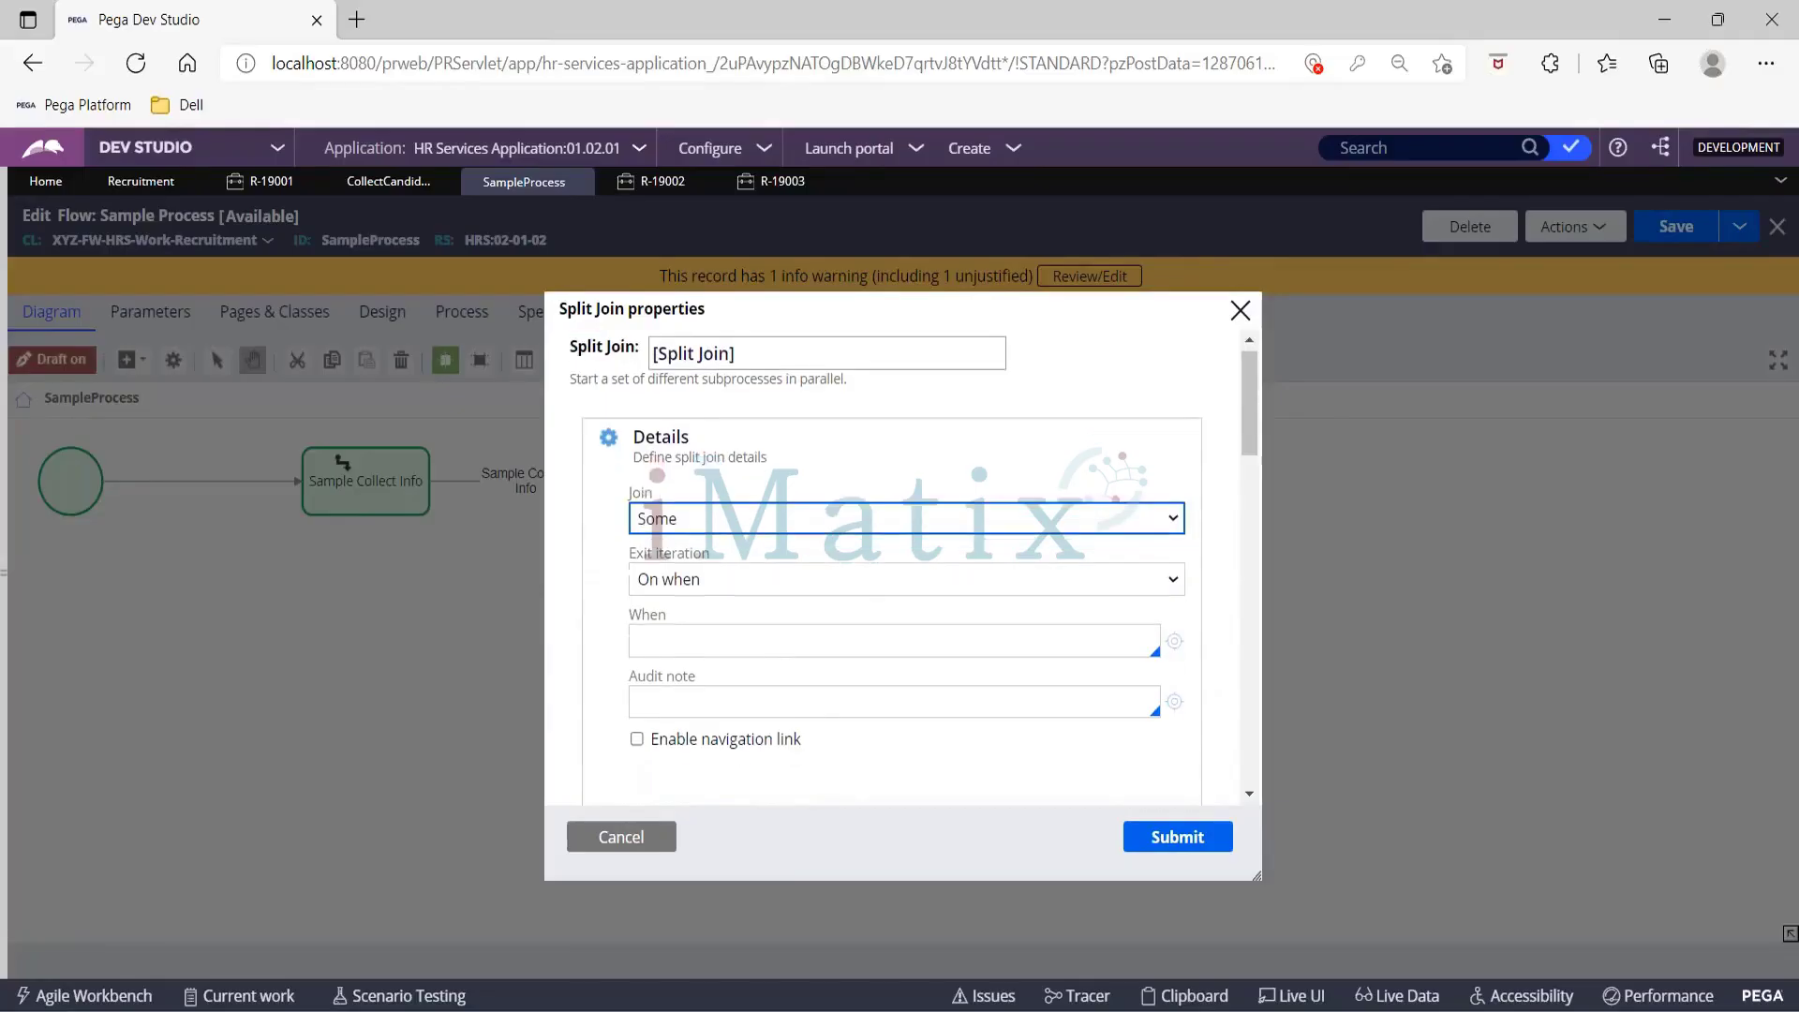
scroll(778, 670, down, 2)
click(677, 493)
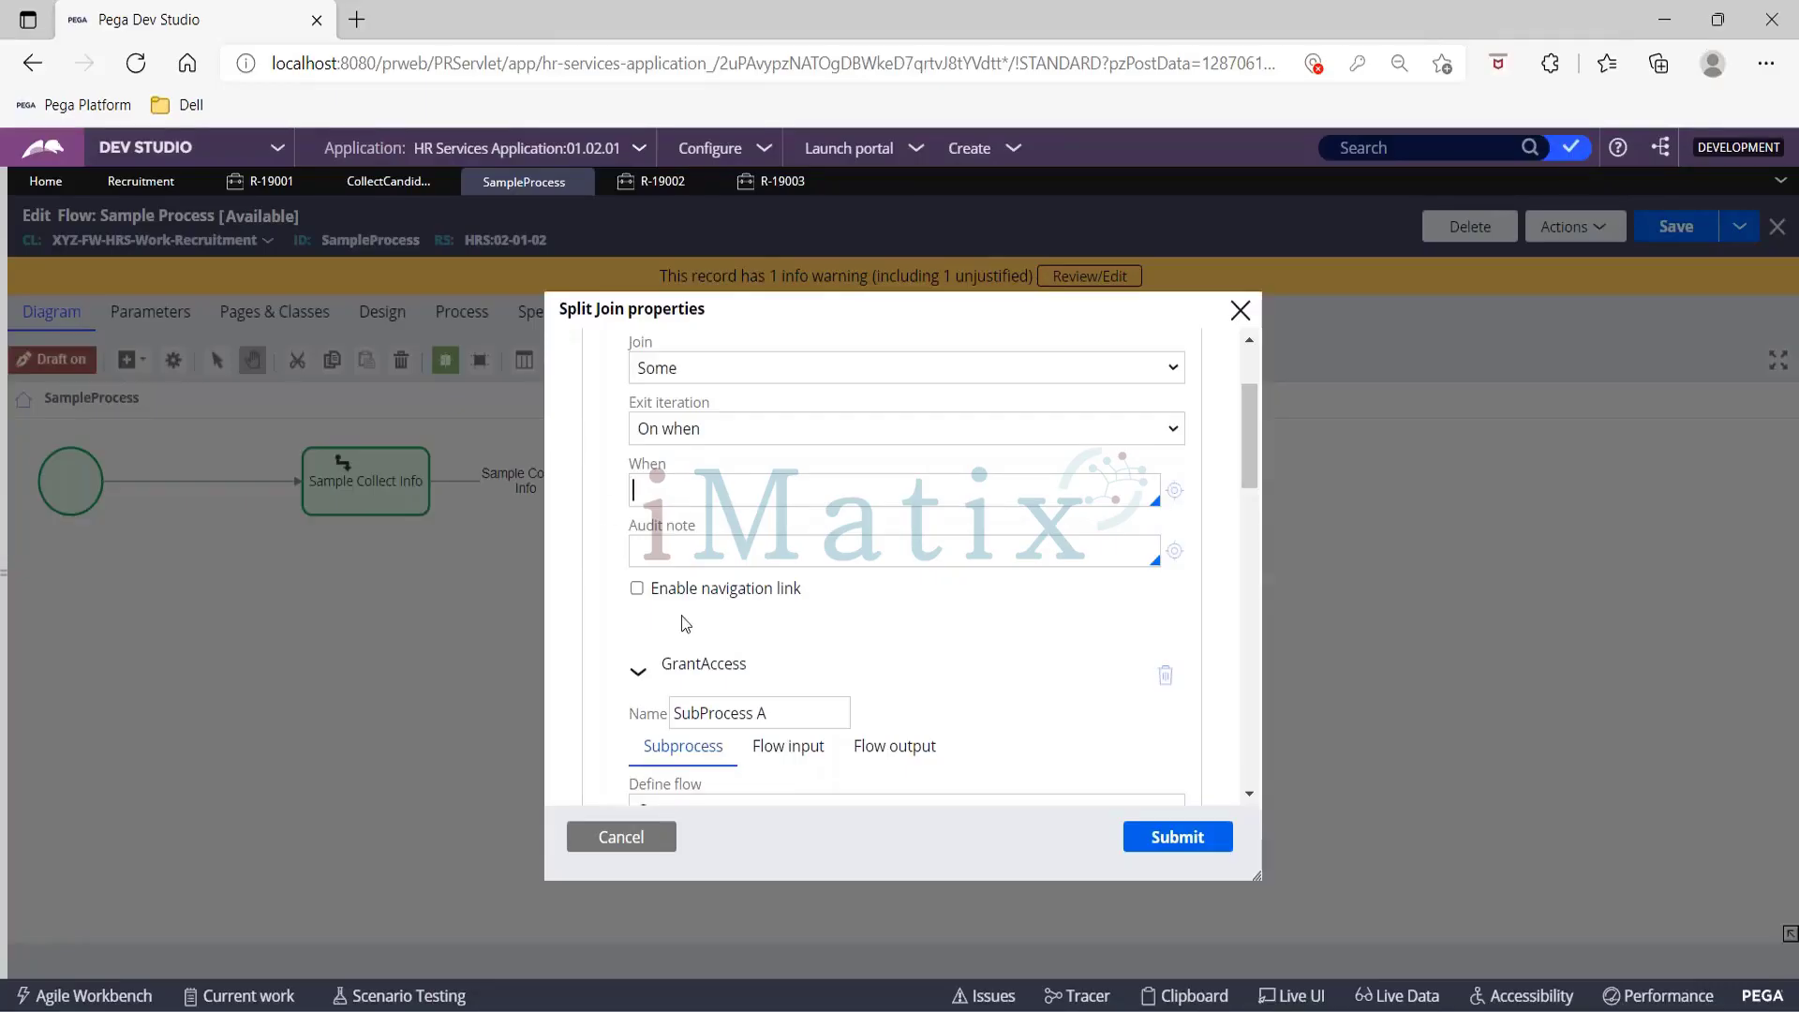
scroll(919, 683, down, 6)
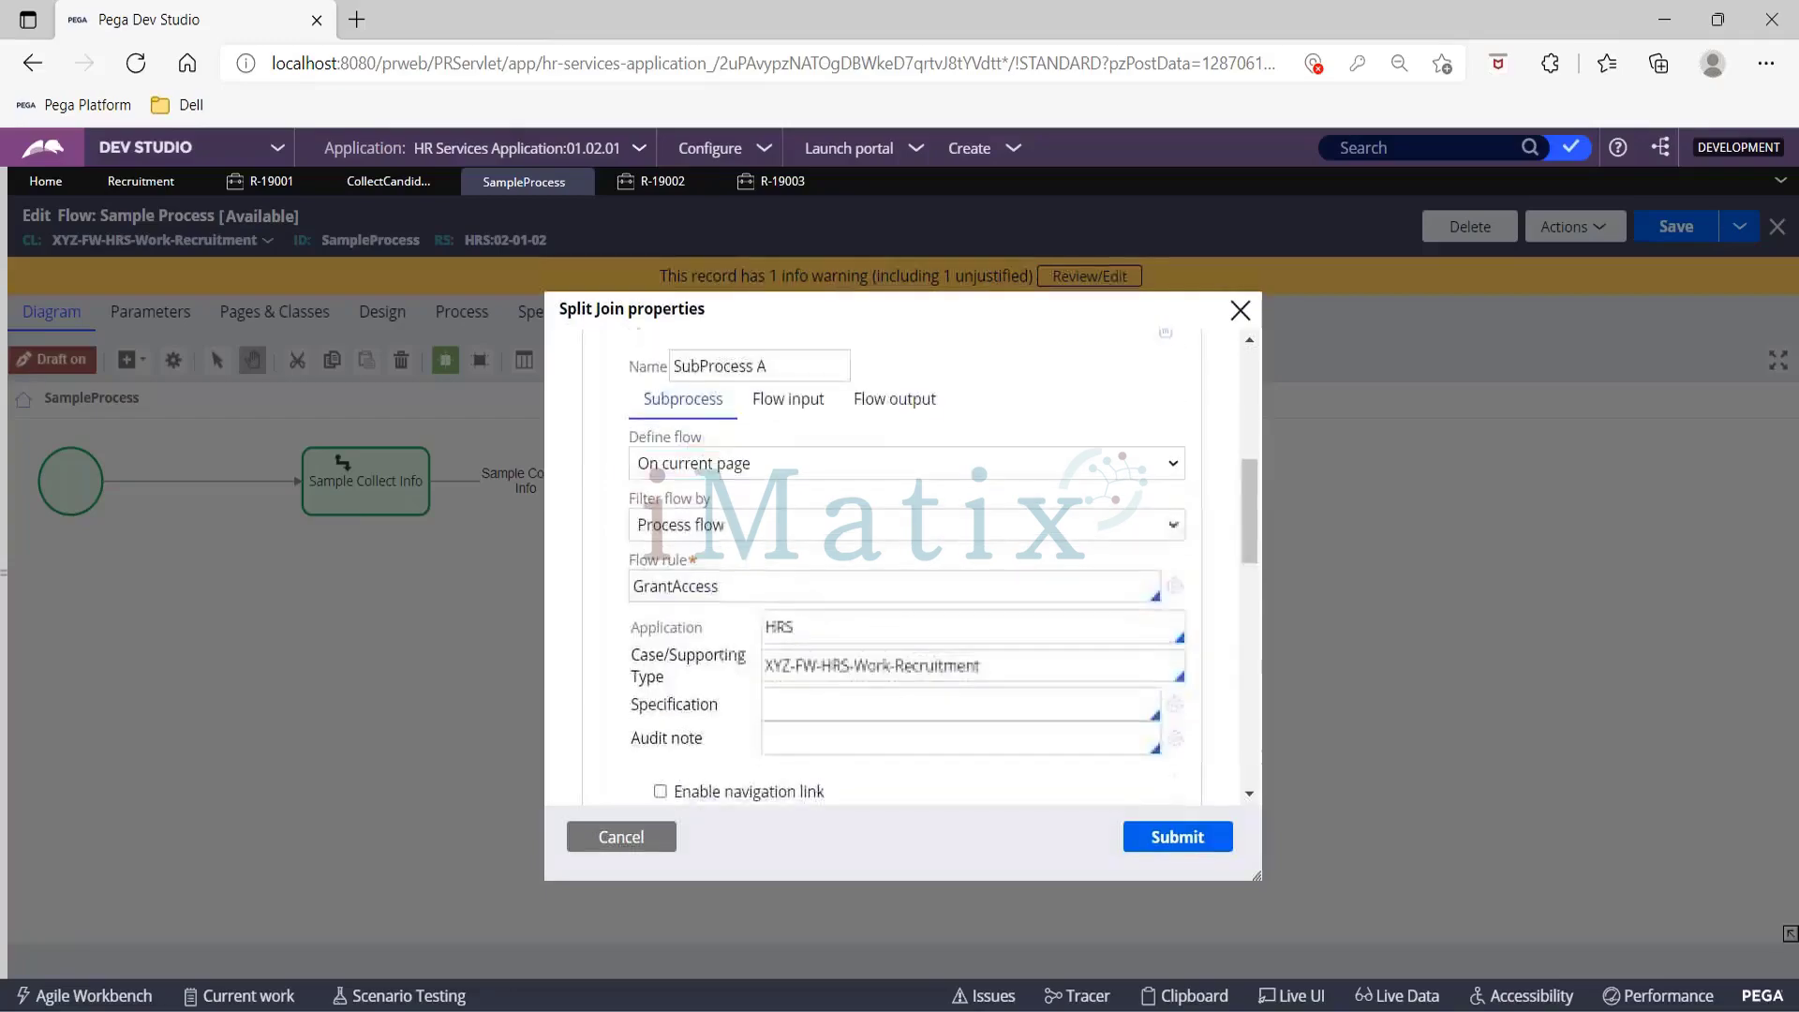
scroll(812, 480, down, 2)
scroll(811, 480, up, 7)
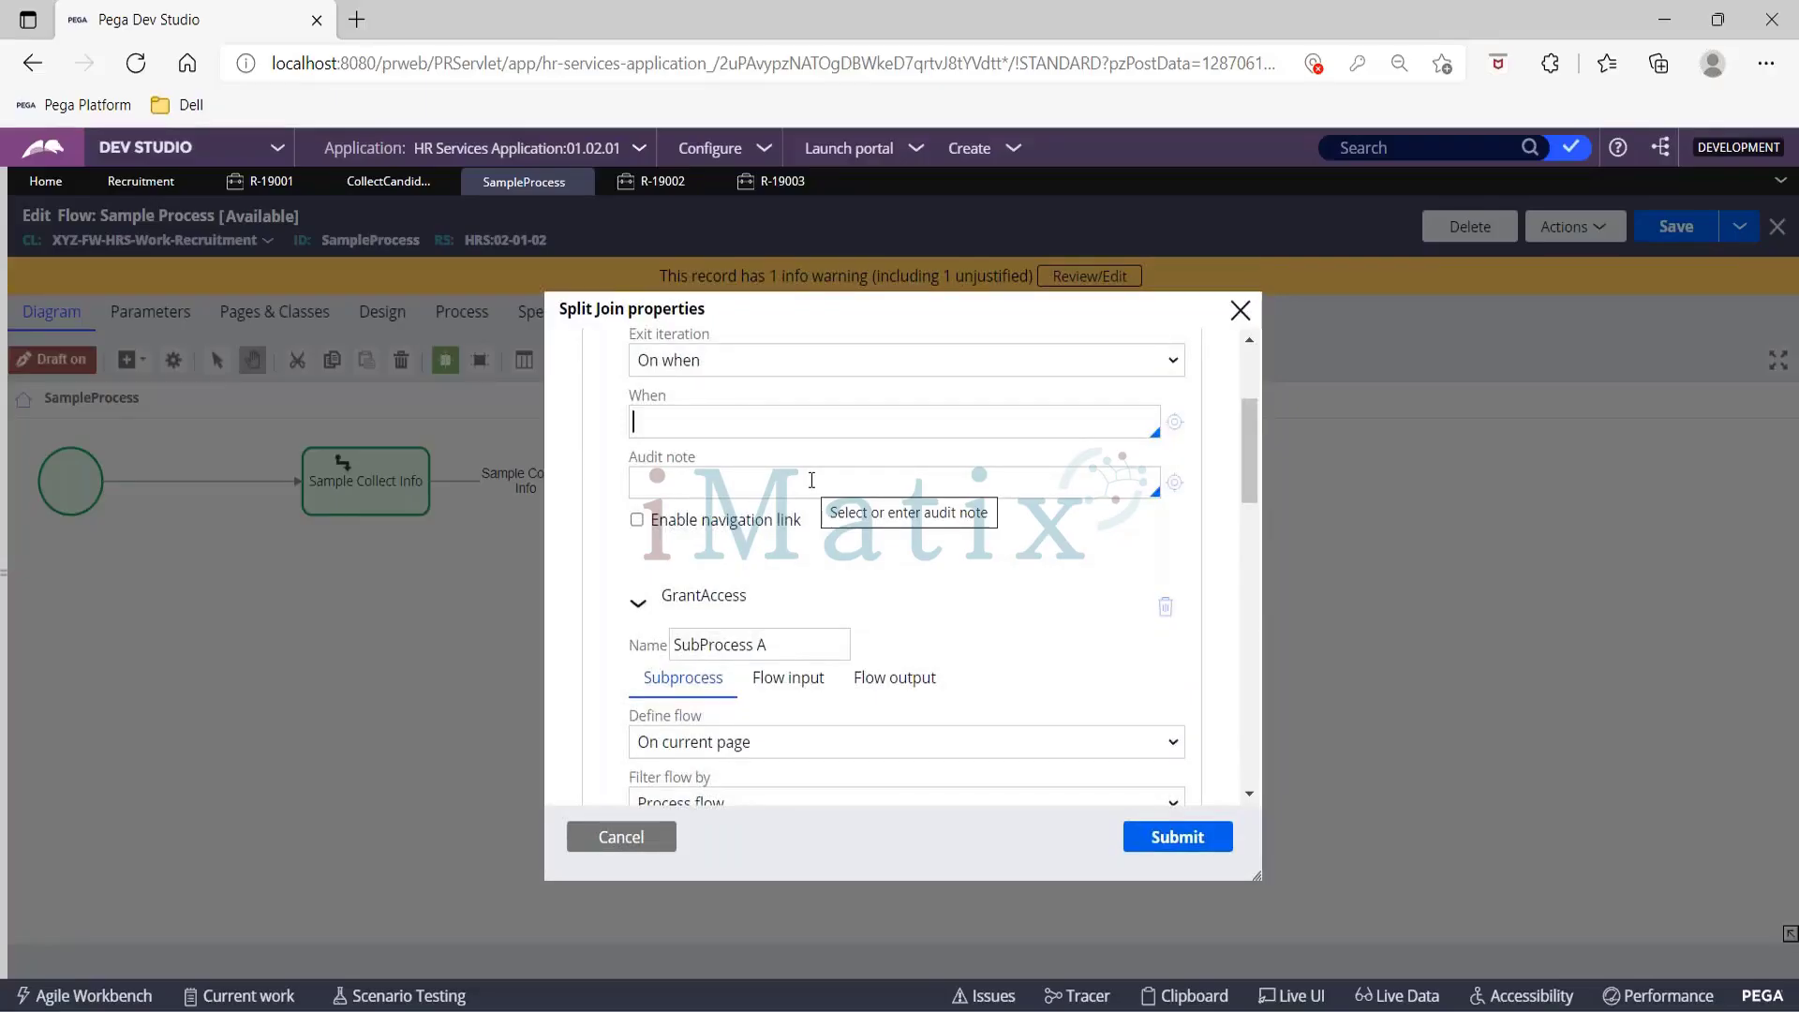
scroll(811, 480, down, 5)
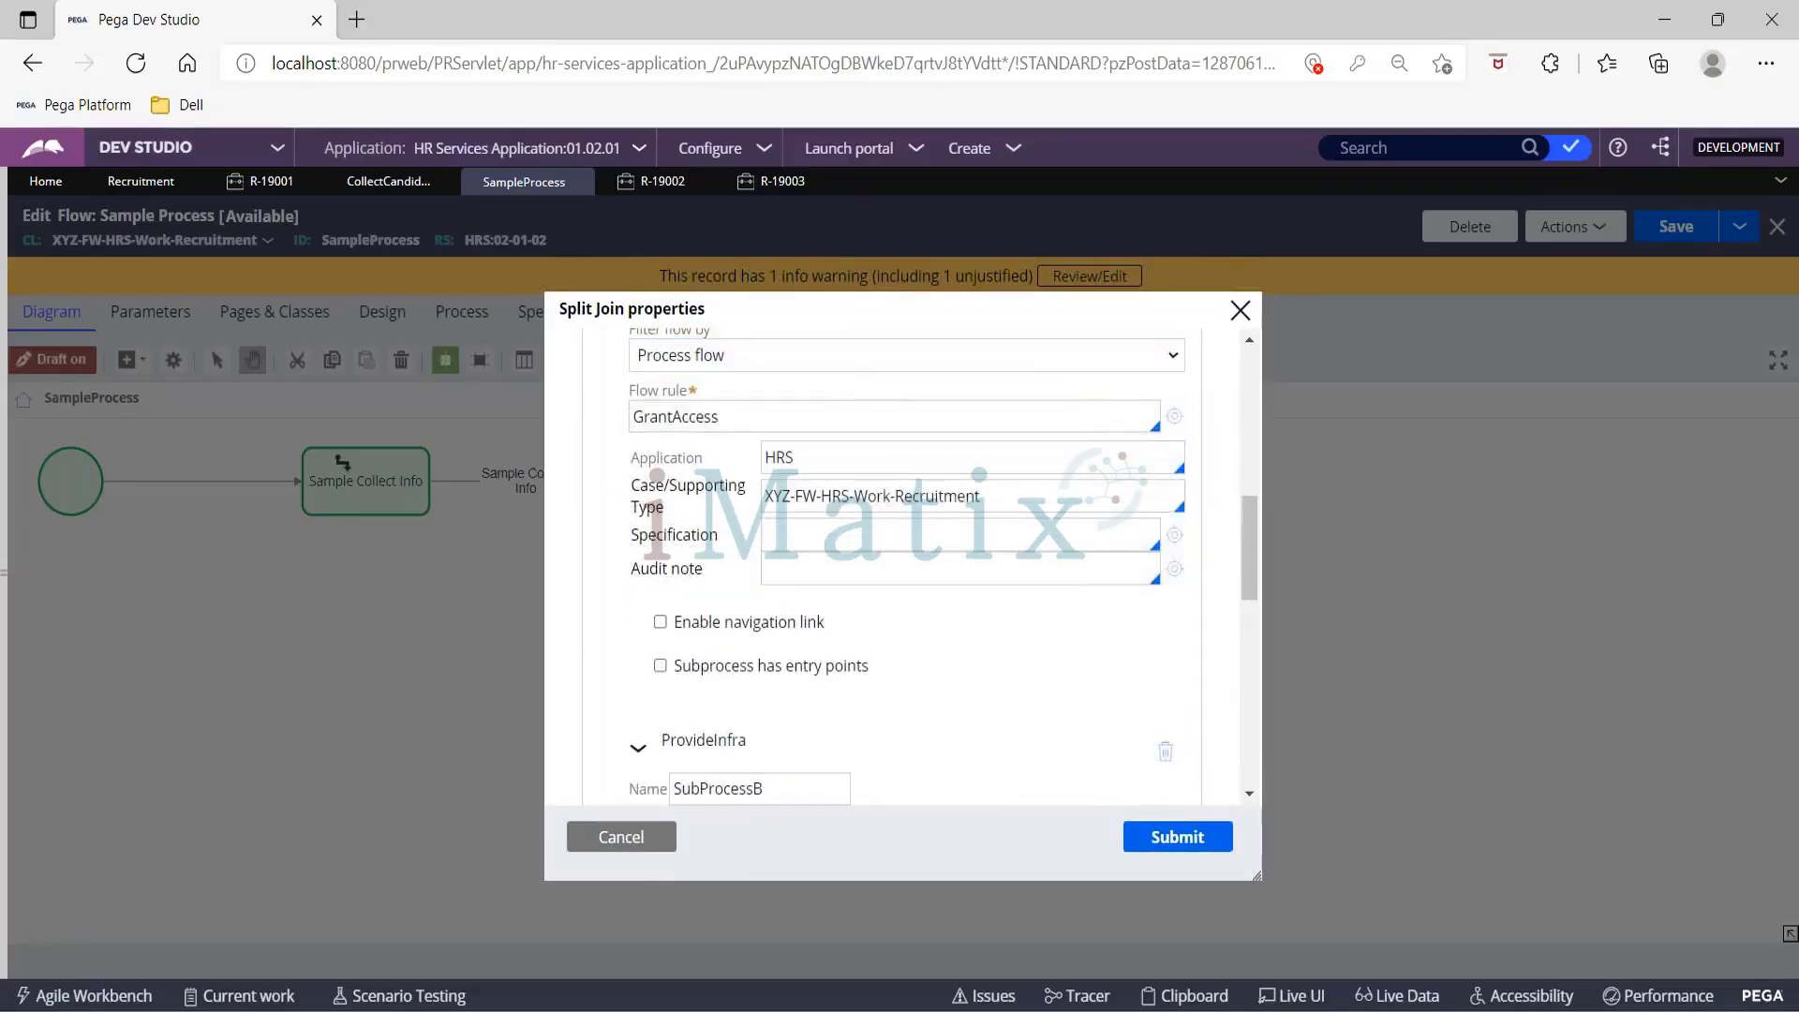
scroll(812, 480, down, 2)
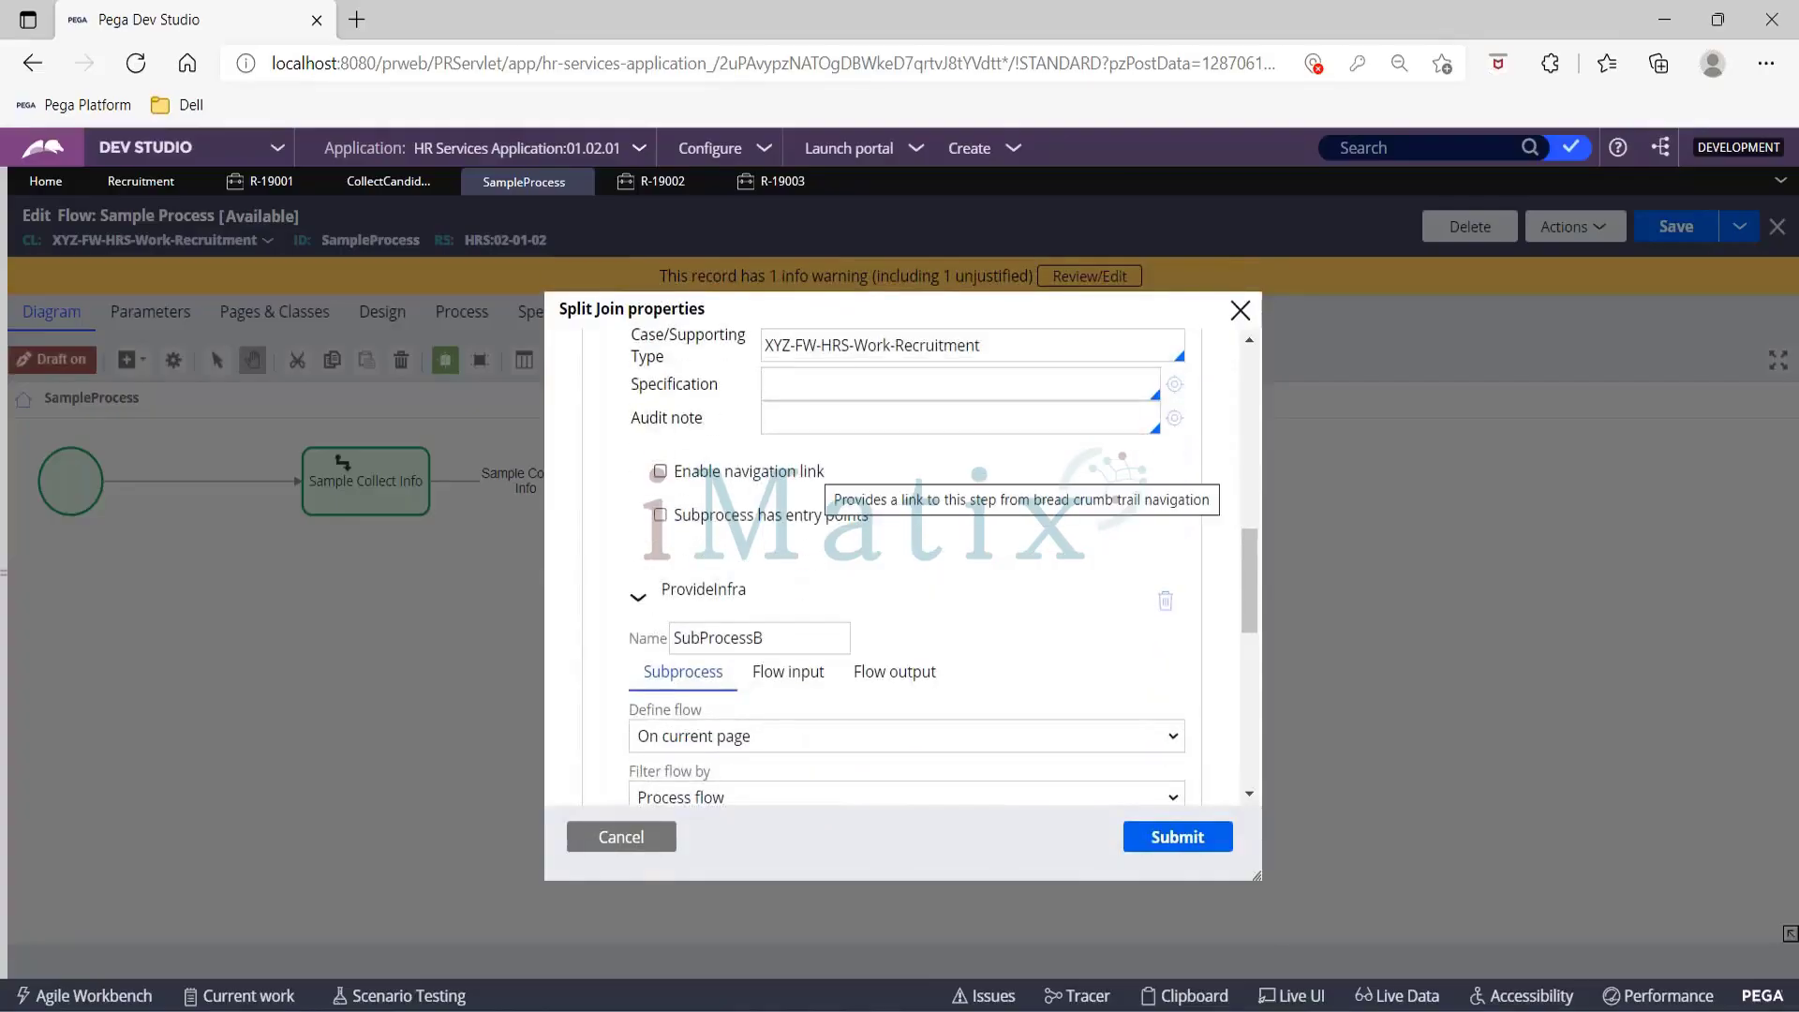
scroll(1143, 389, down, 10)
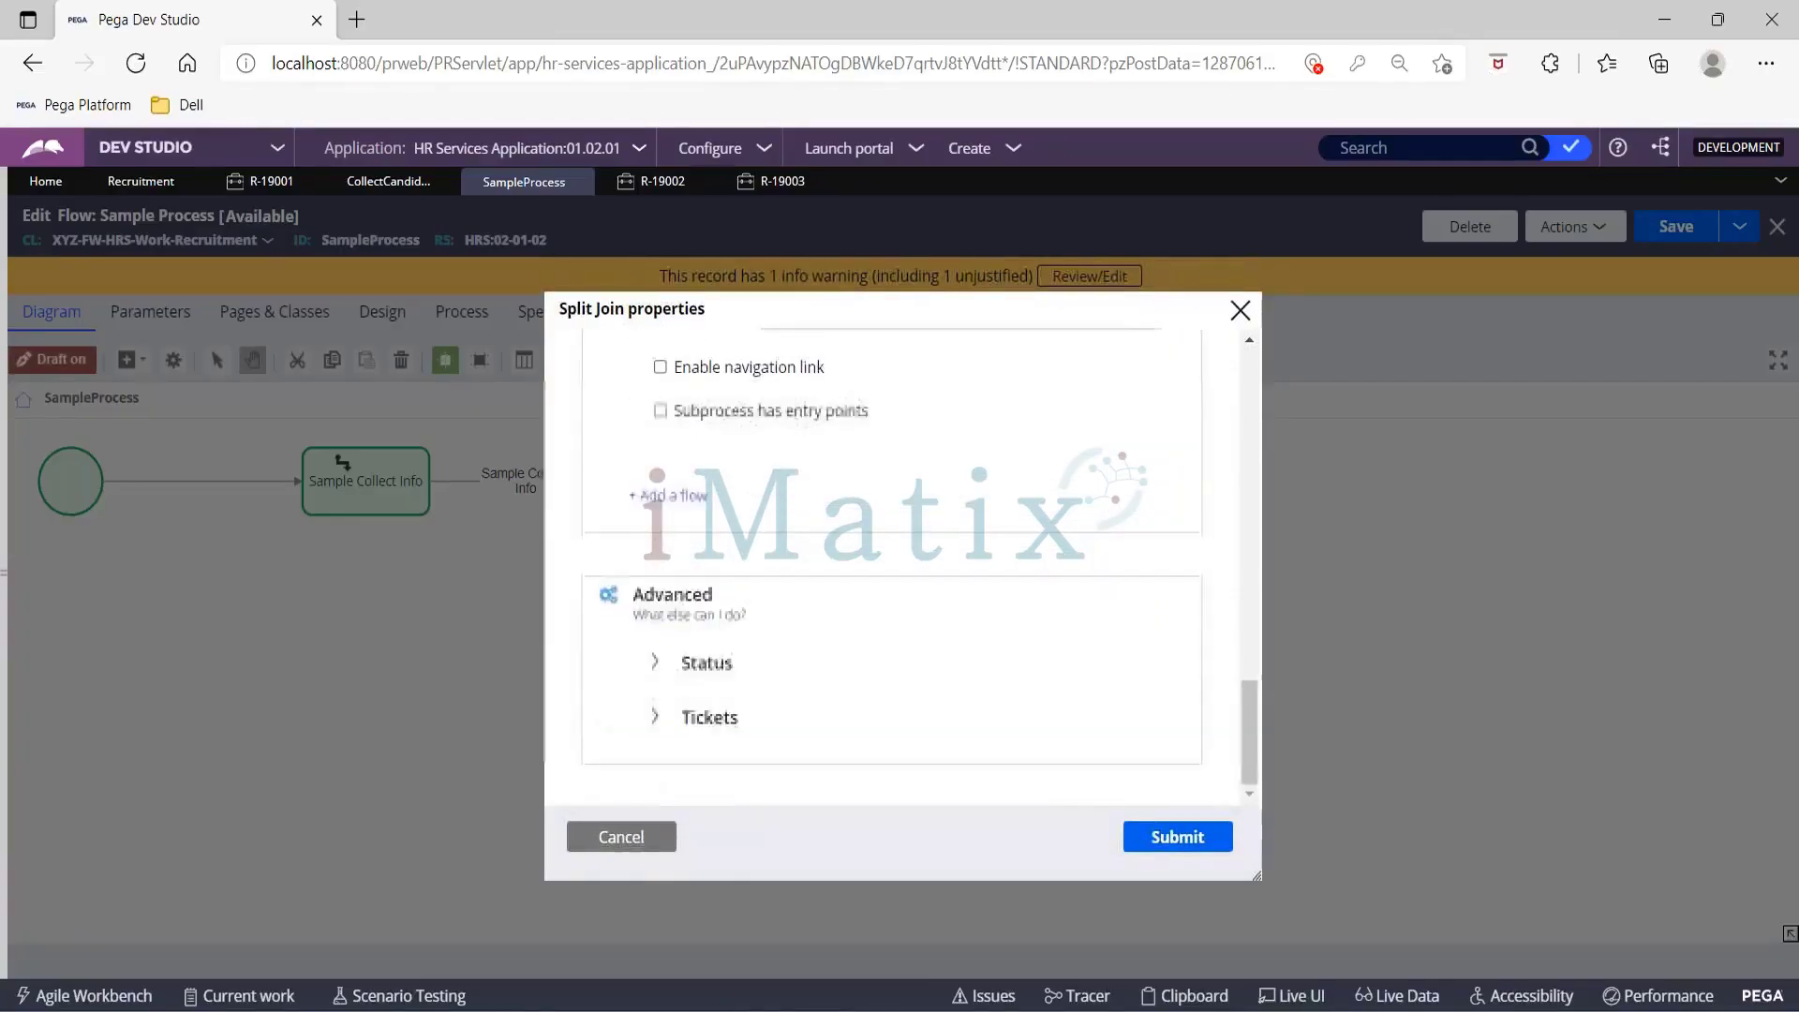
click(1240, 310)
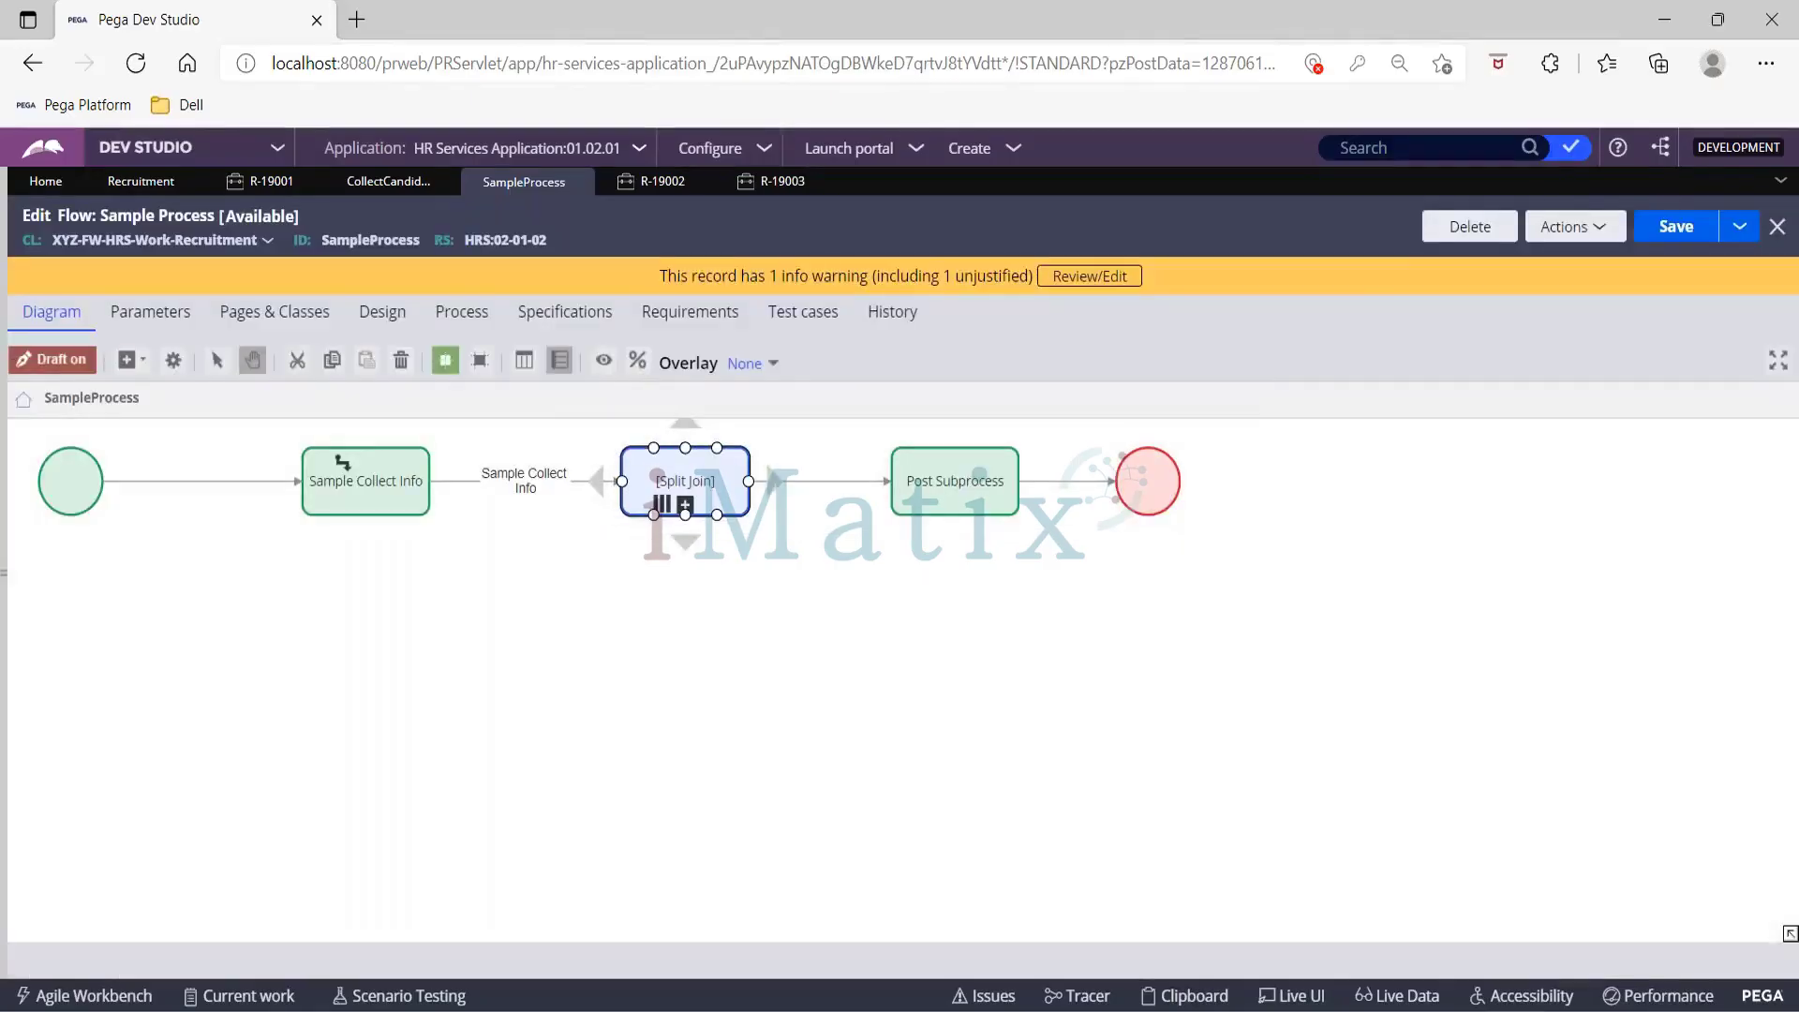
Step: Switch to the PowerPoint slide show and go to the Split For Each slide
click(296, 577)
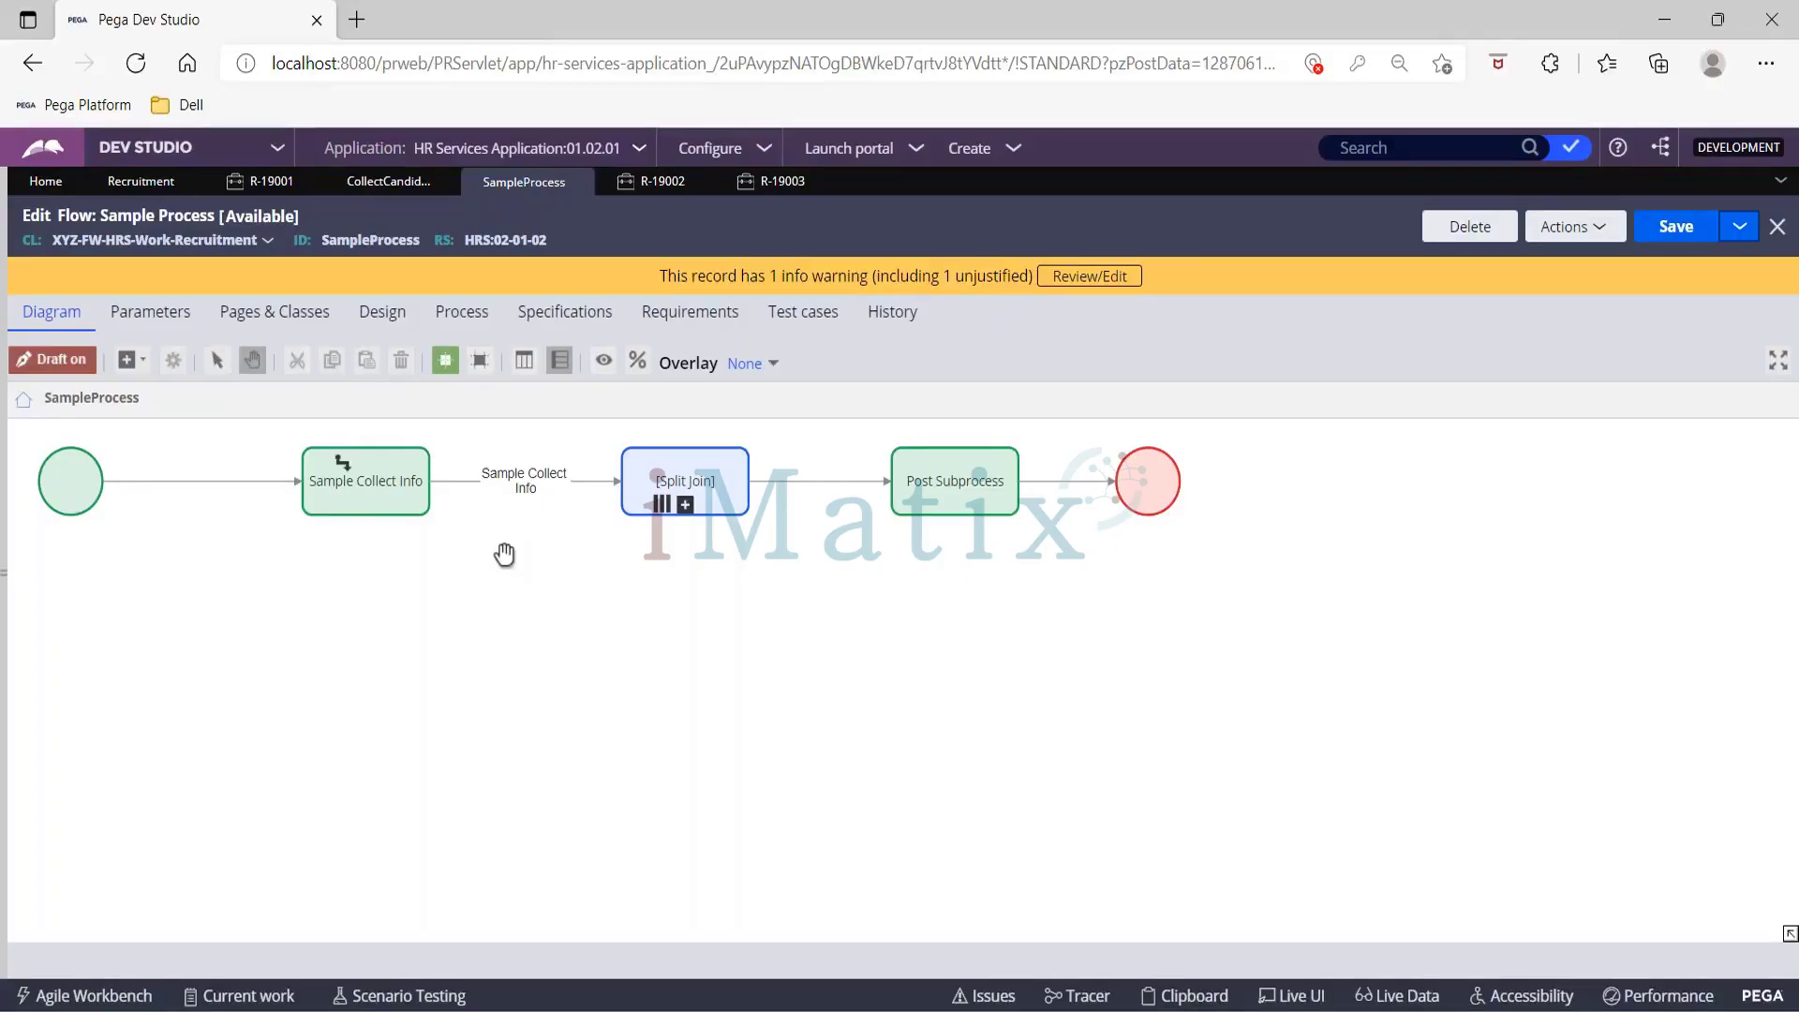
key(alt+Tab)
key(alt+Tab)
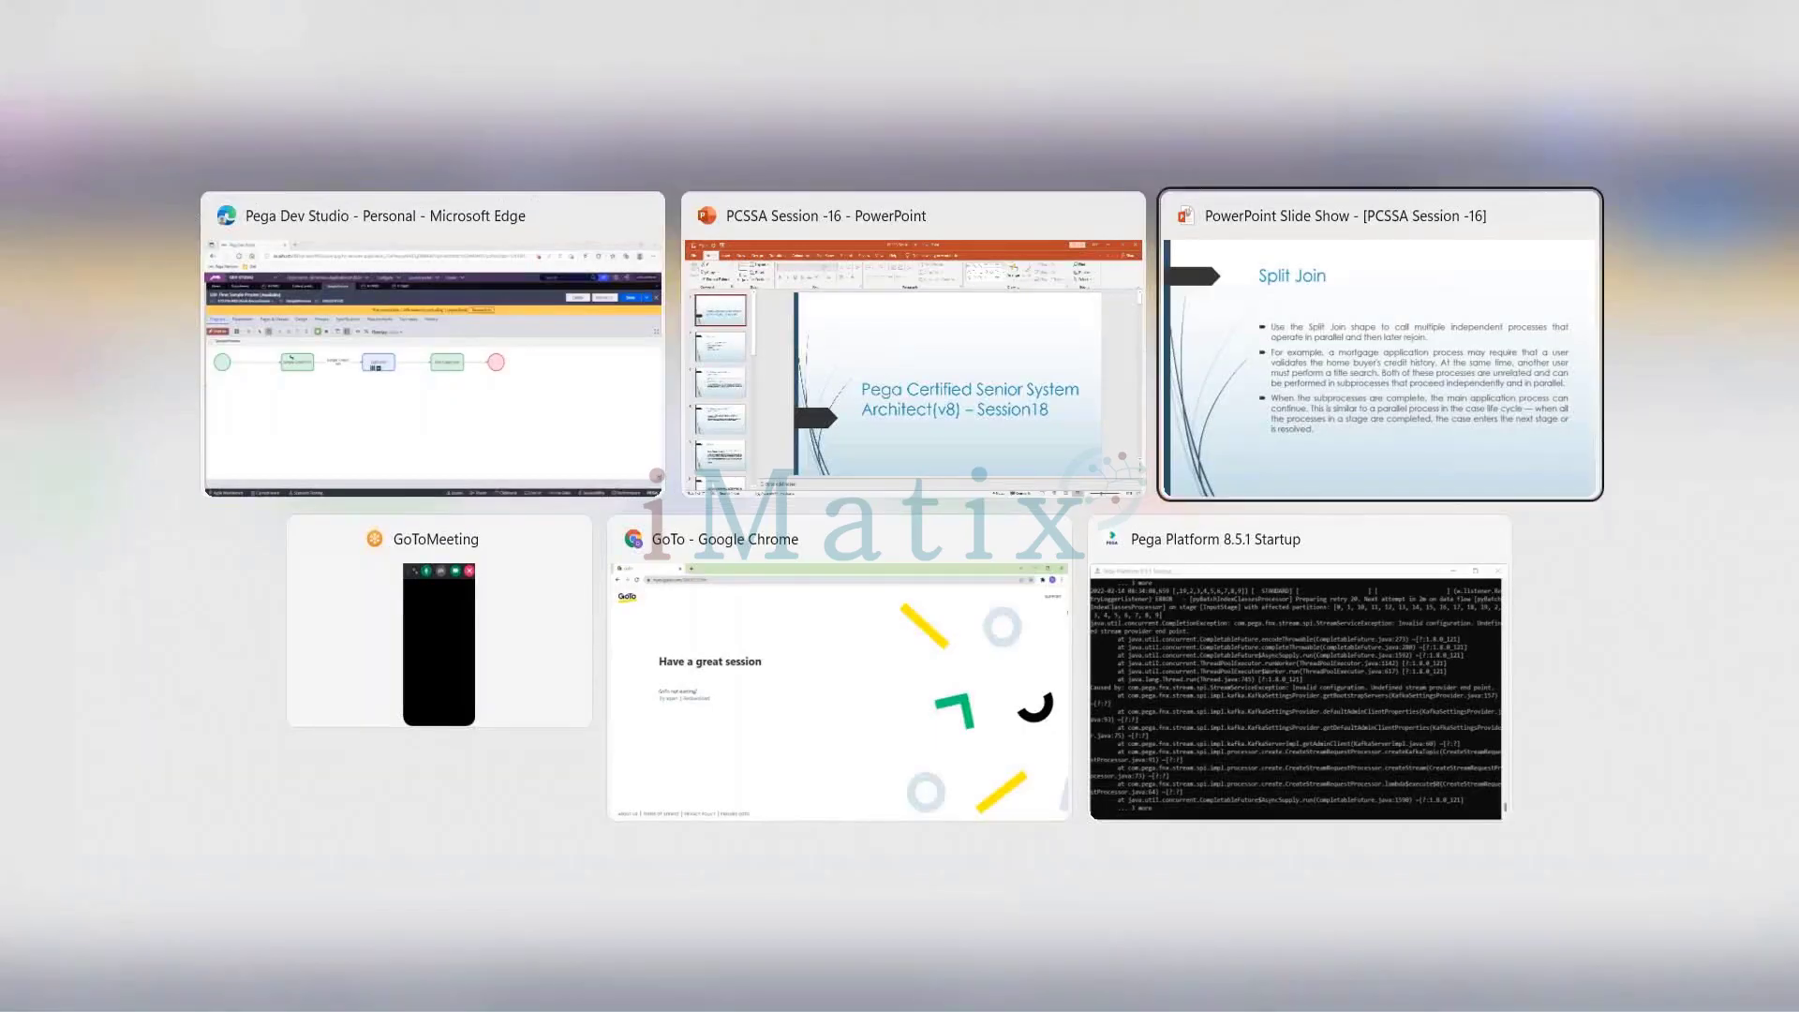
key(Right)
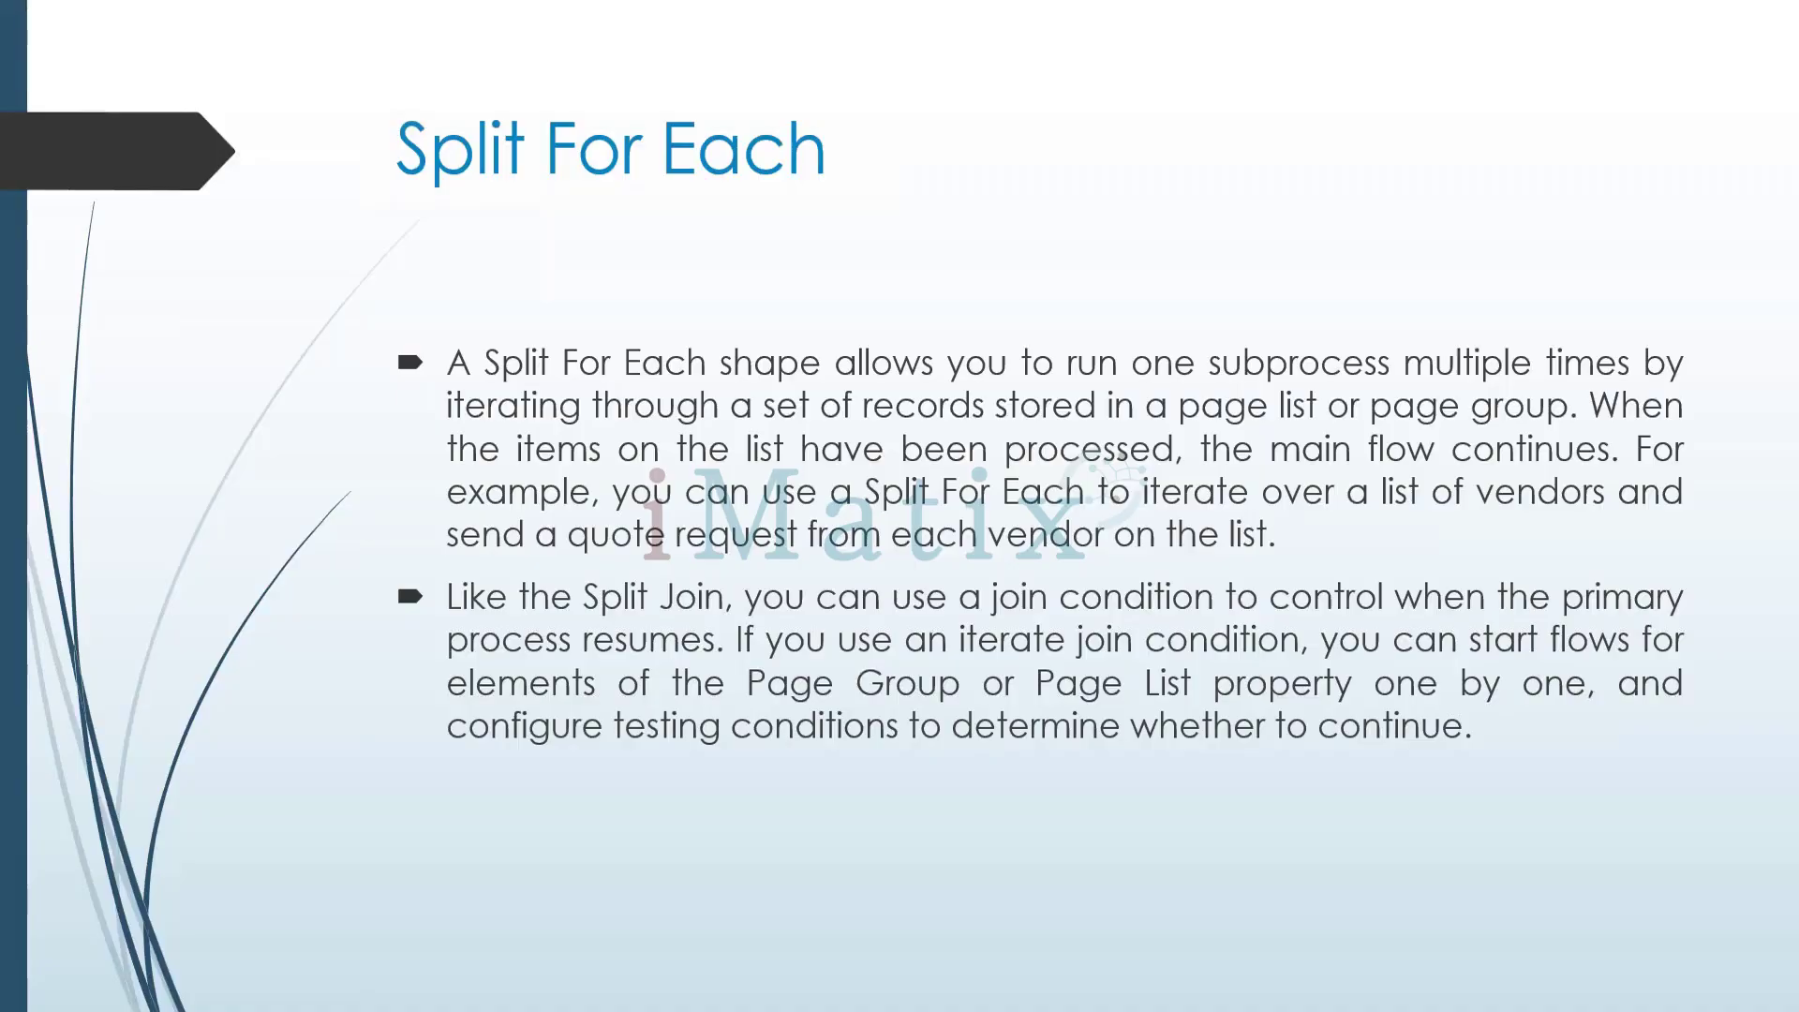
Step: Switch back to Pega Dev Studio, delete the Split Join from the SampleProcess flow and add a Split For Each shape
key(alt+Tab)
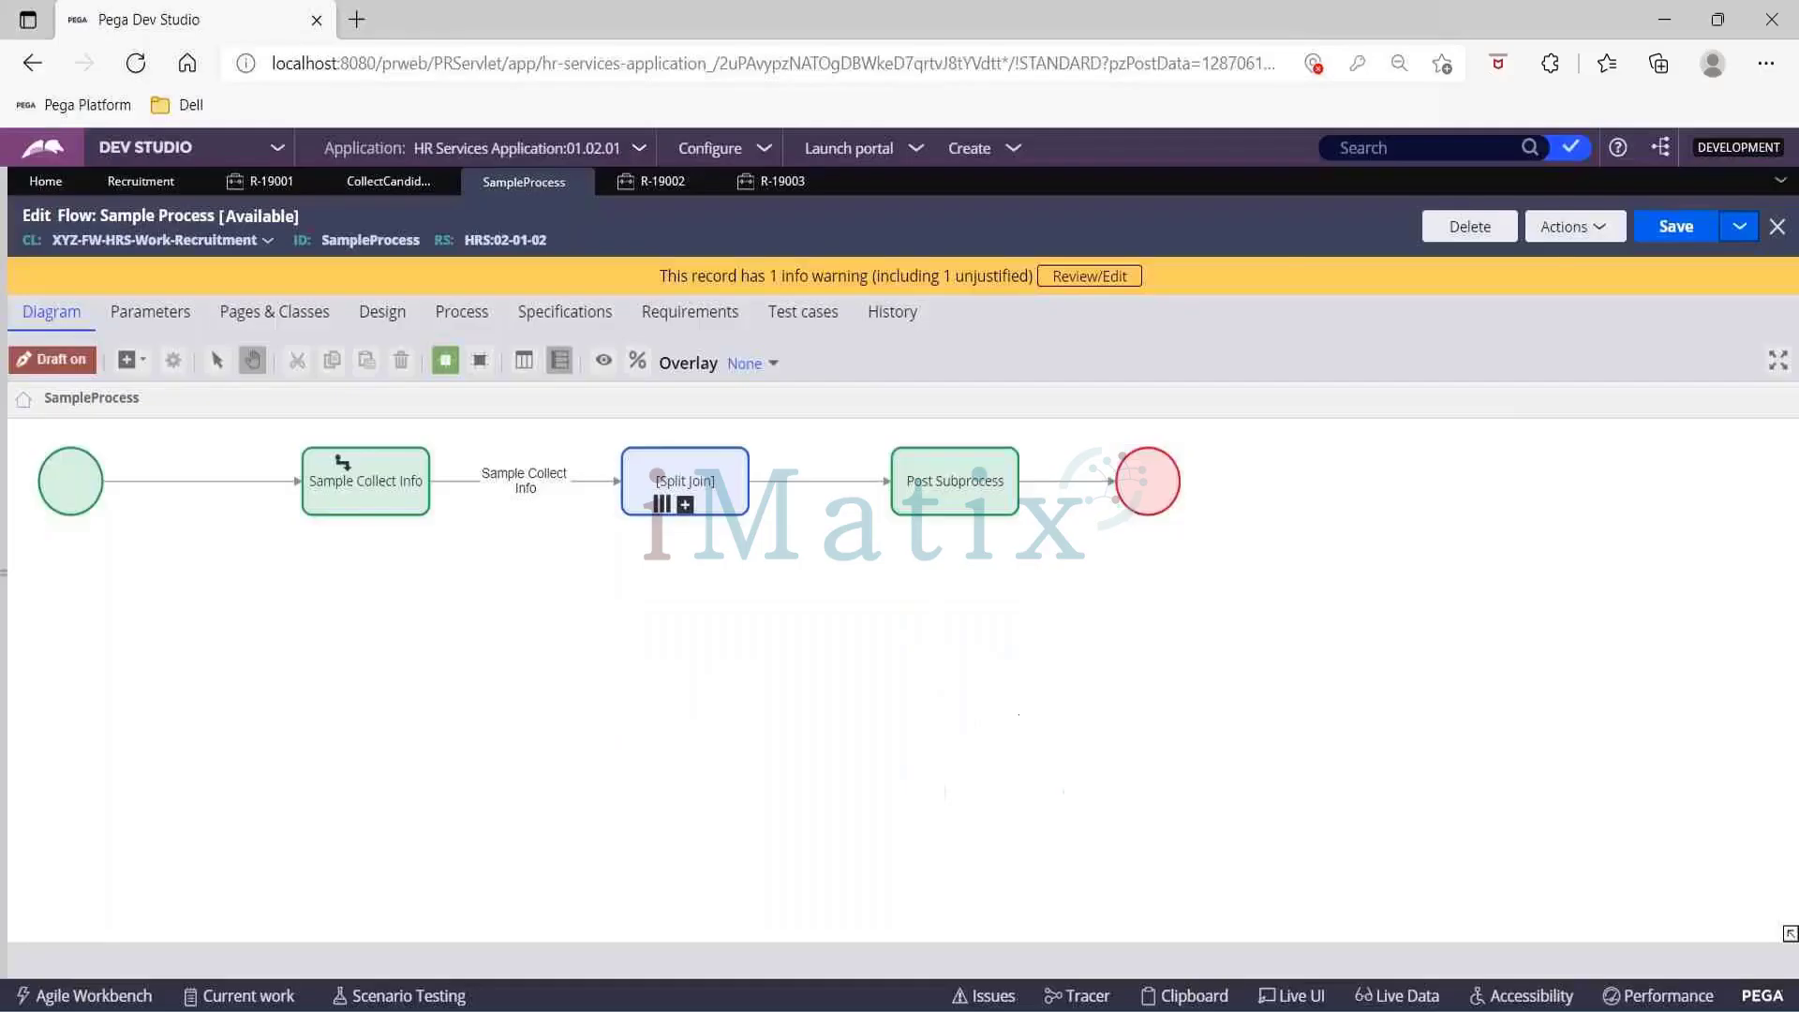
click(710, 496)
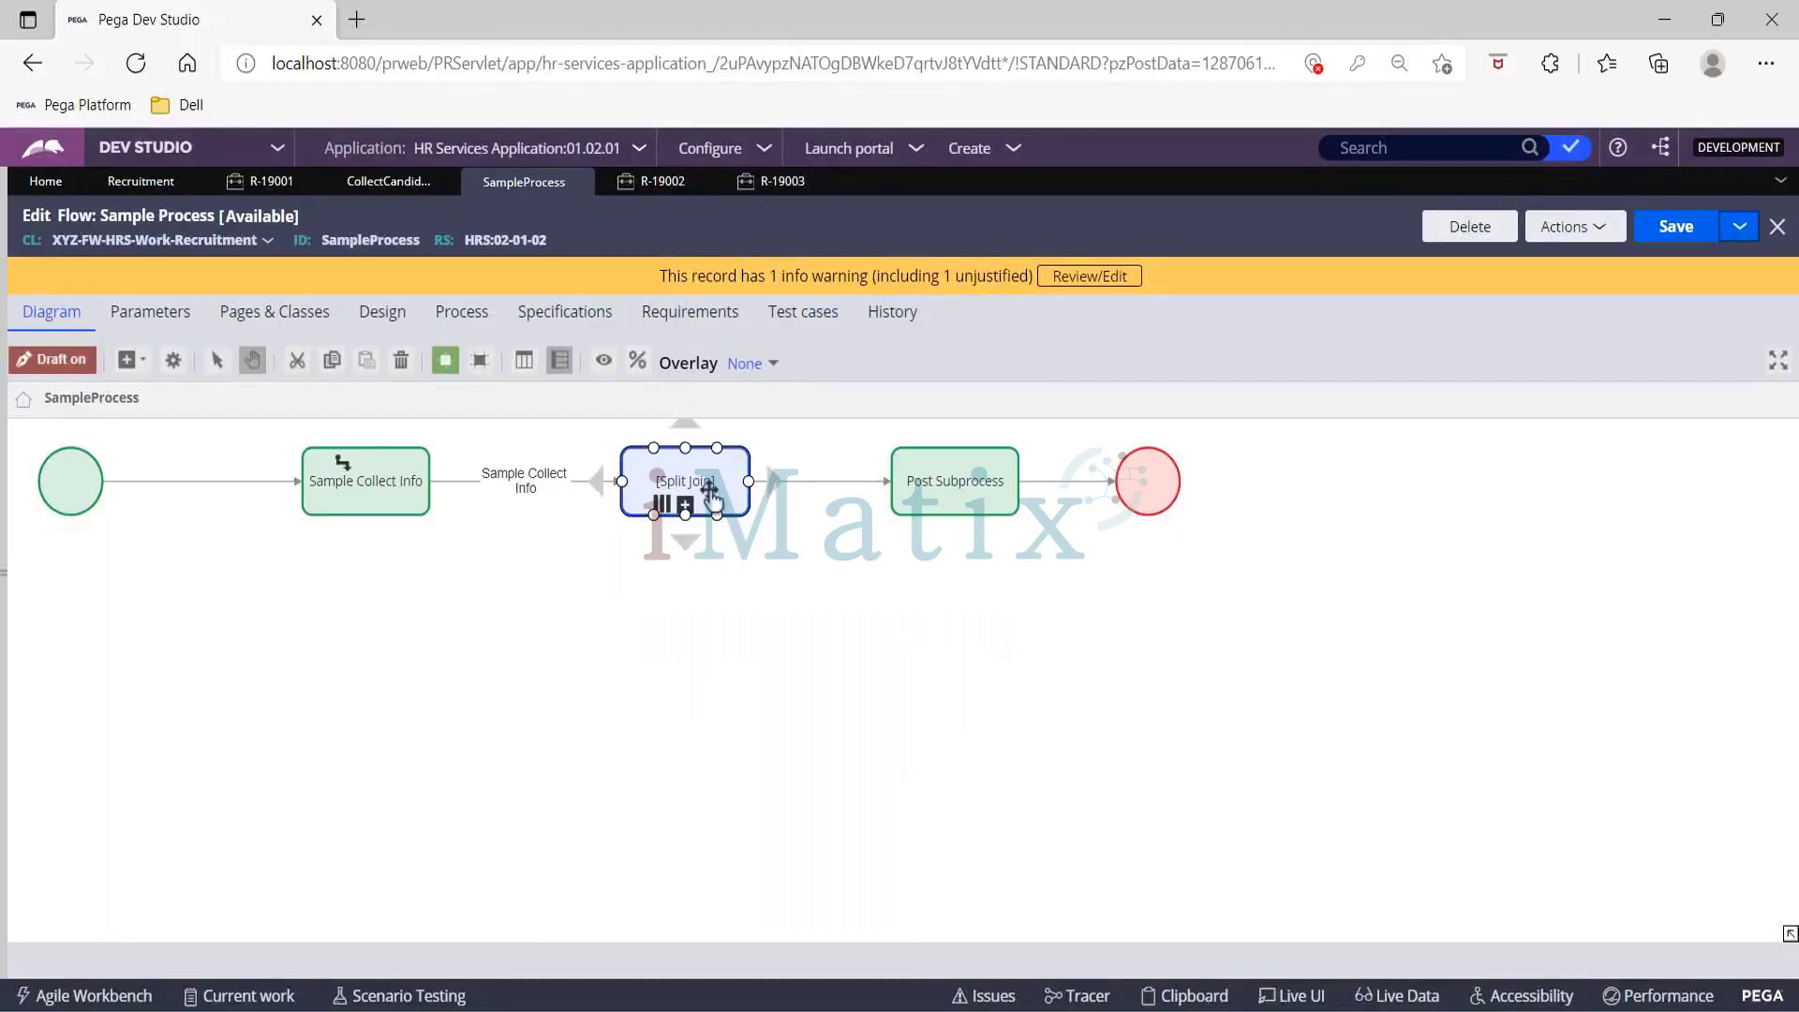
key(Delete)
right_click(636, 610)
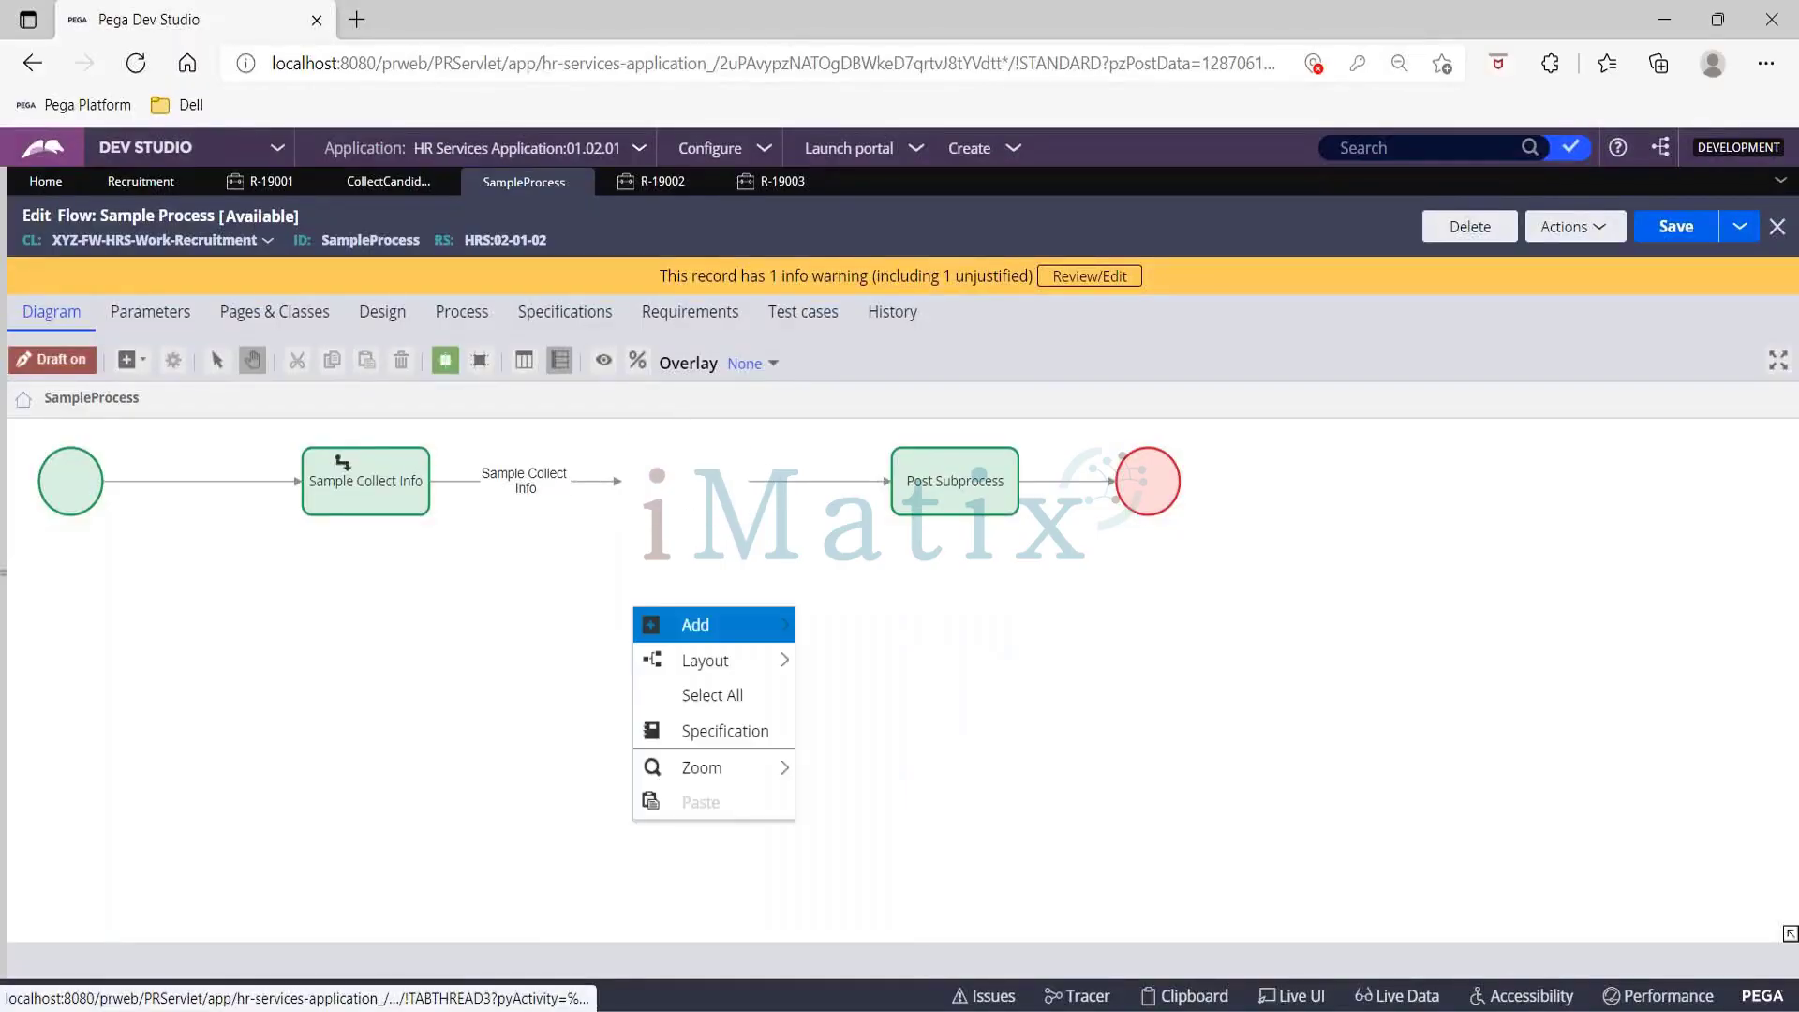
mouse_move(694, 625)
mouse_move(936, 888)
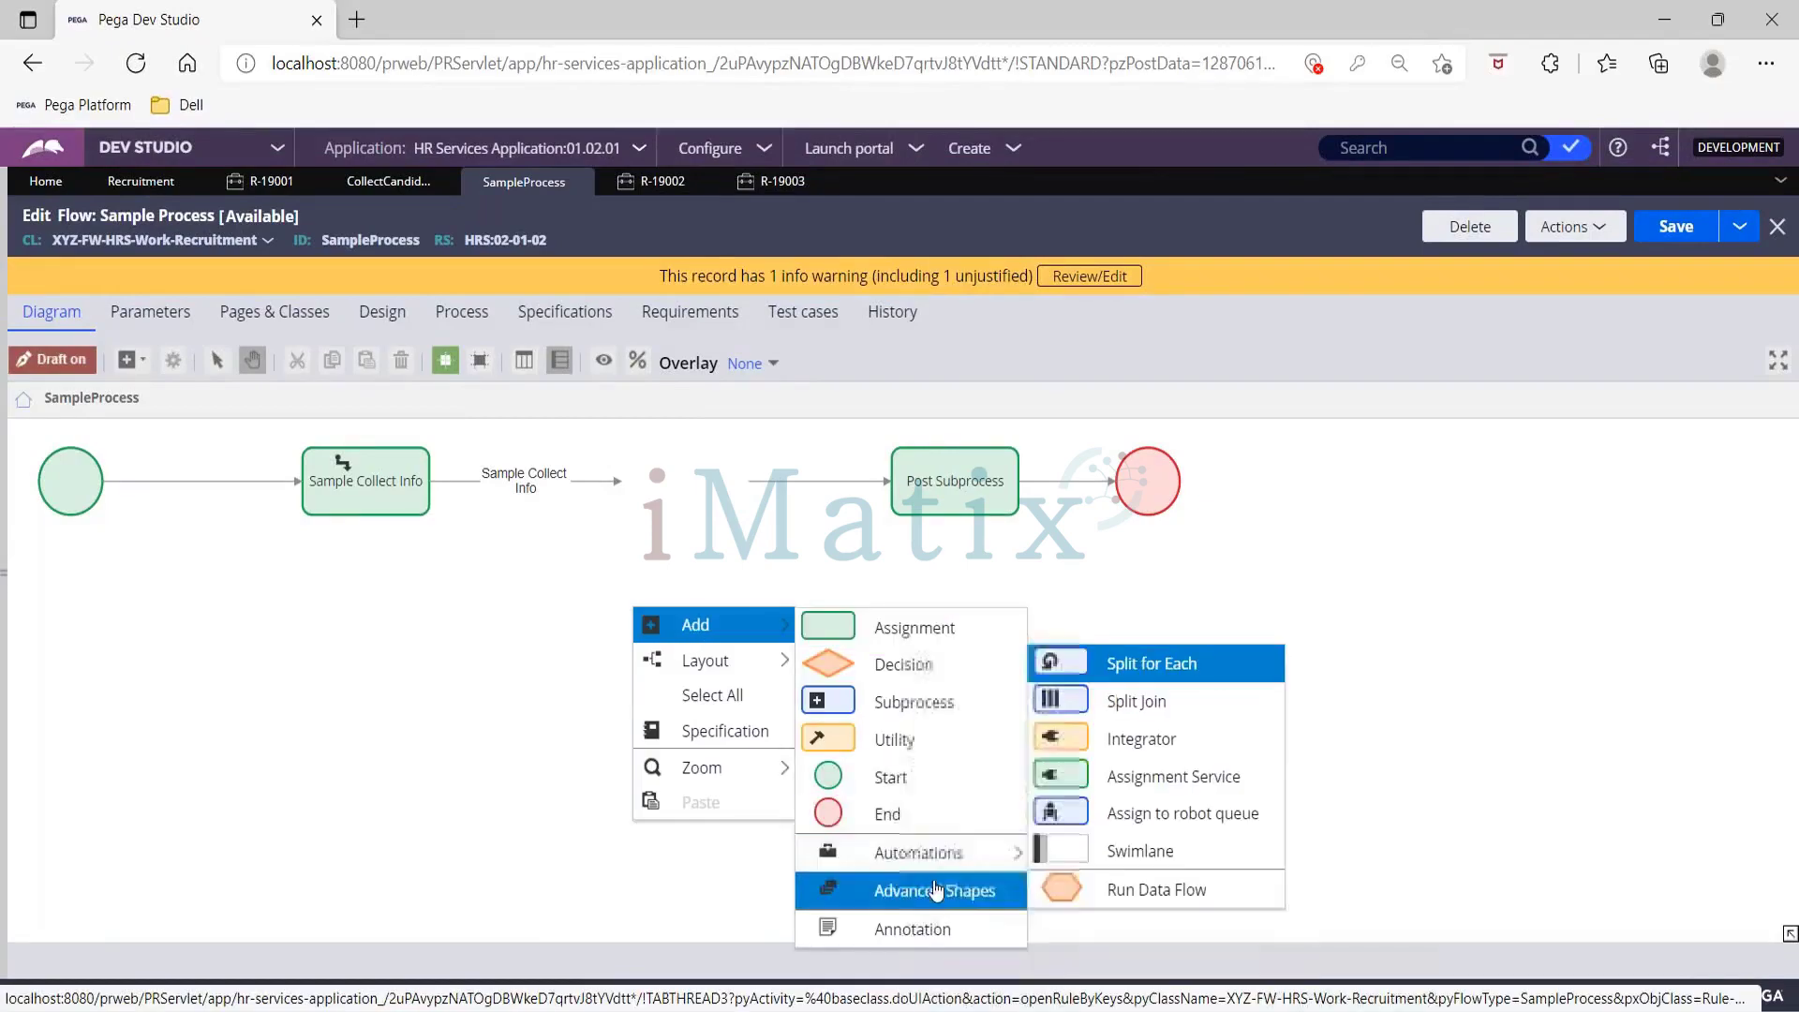
click(1137, 666)
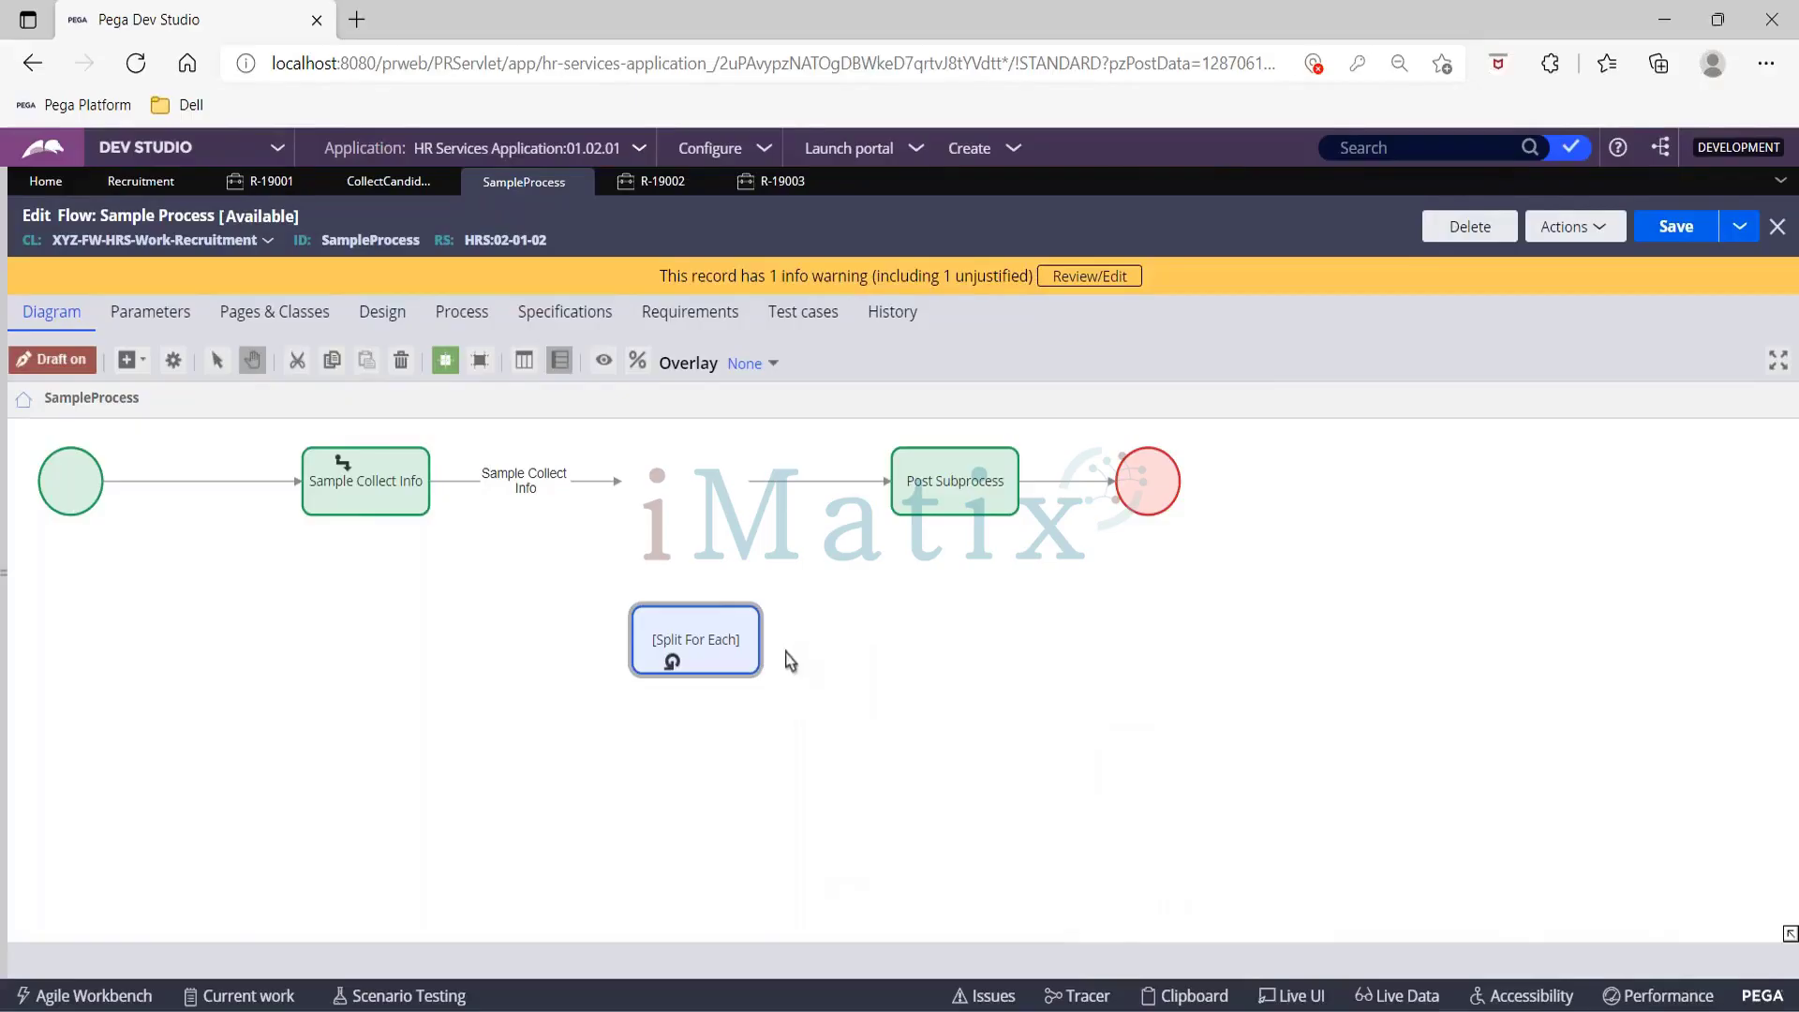
Step: Place the Split For Each shape between Sample Collect Info and Post Subprocess and attach both loose connectors to it
drag(903, 643, 982, 816)
click(750, 797)
click(675, 639)
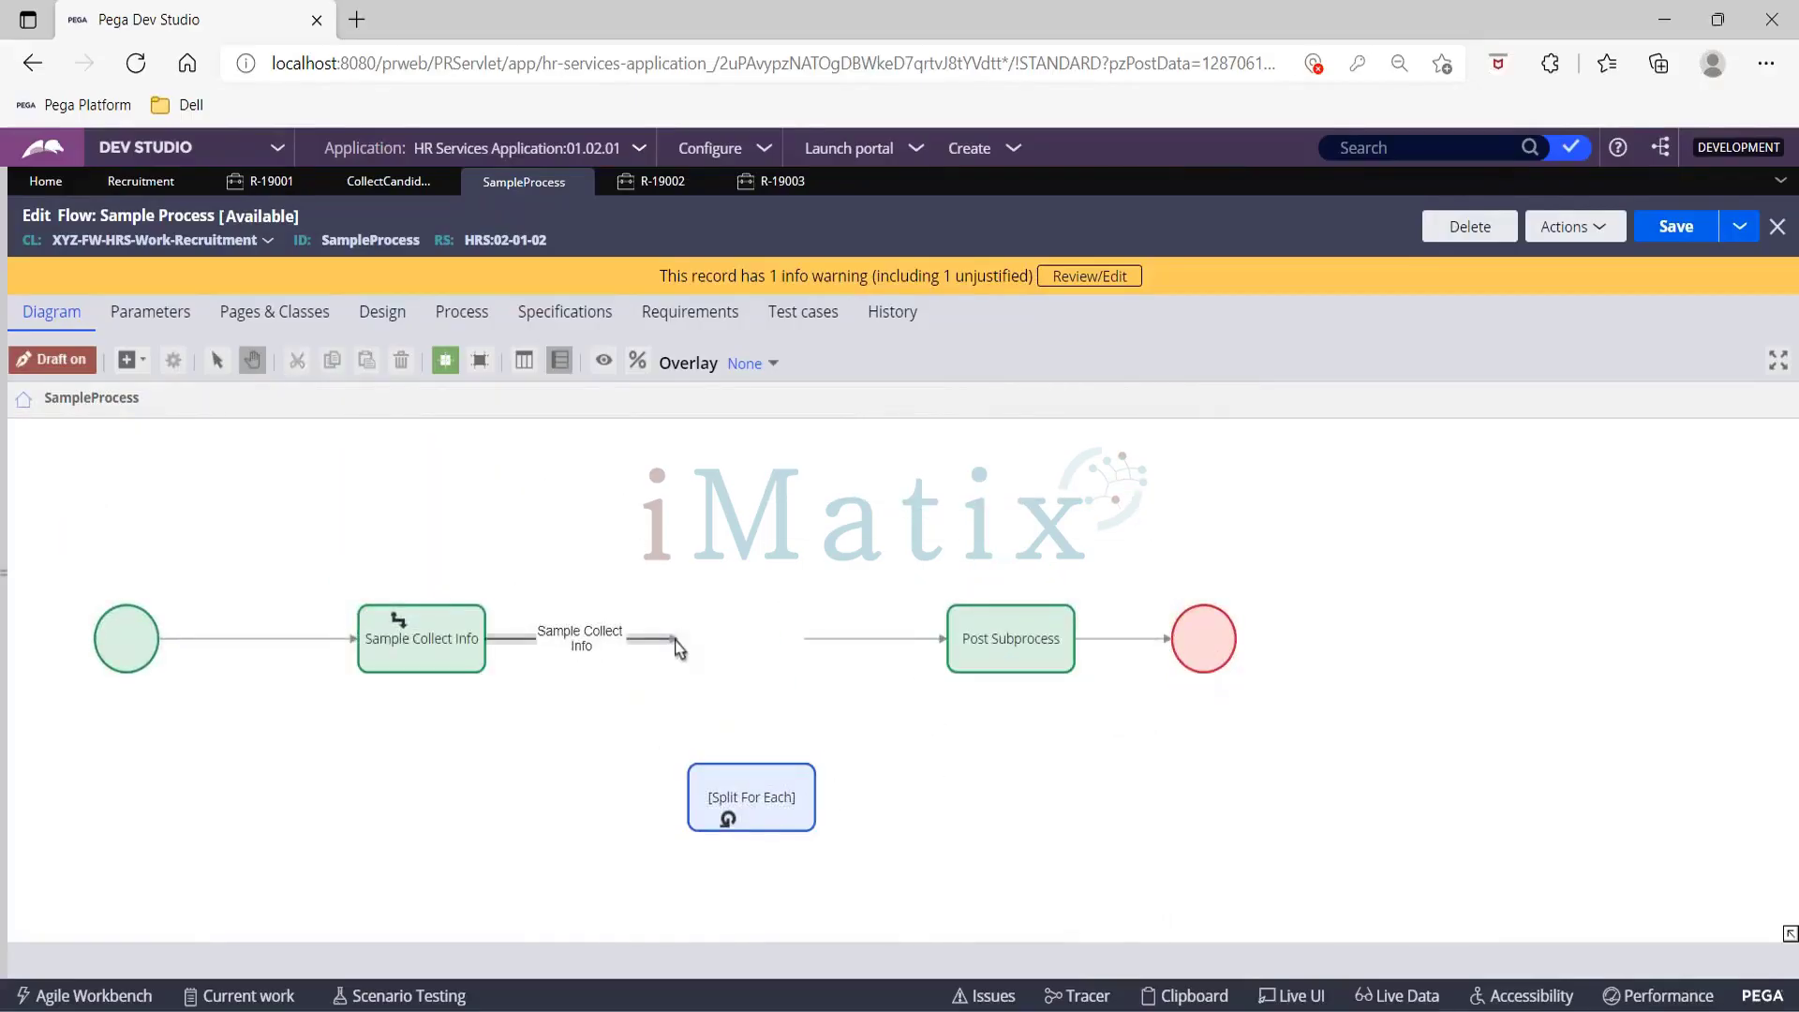
click(667, 641)
drag(677, 643, 767, 647)
click(839, 643)
click(766, 647)
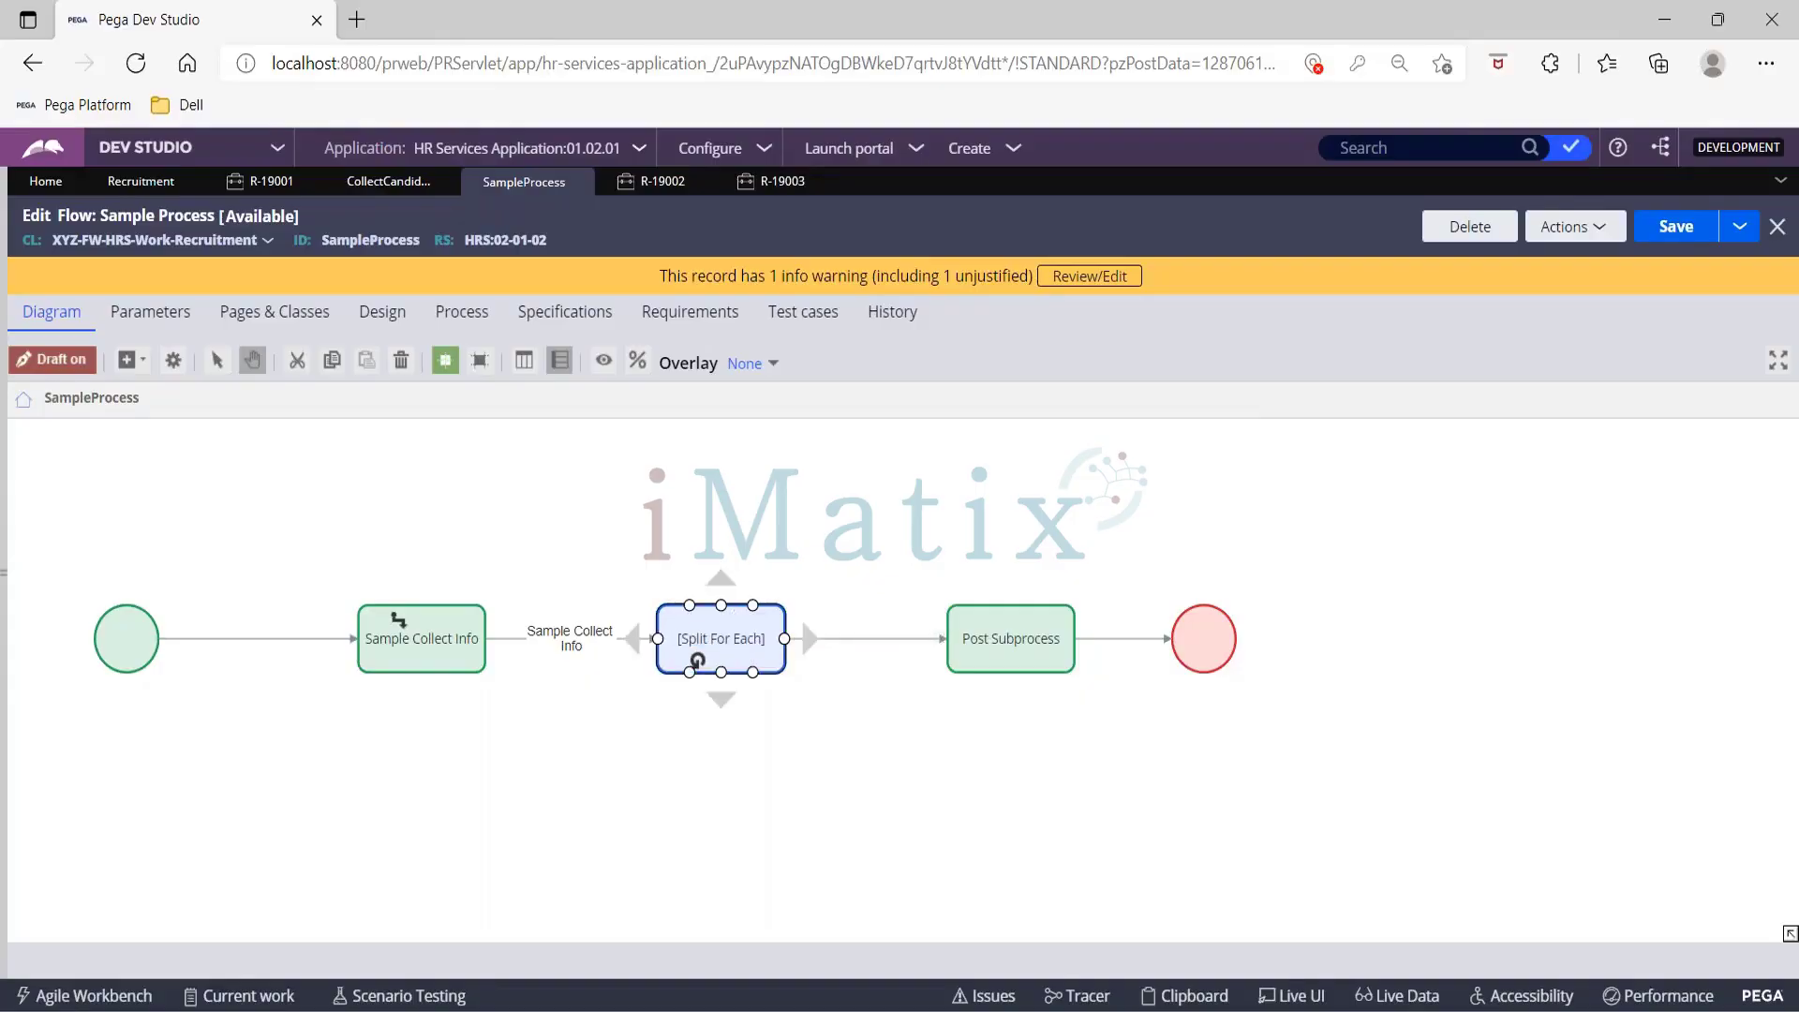
Step: Open the Split For Each properties and set the page property to .StudentList
double_click(705, 672)
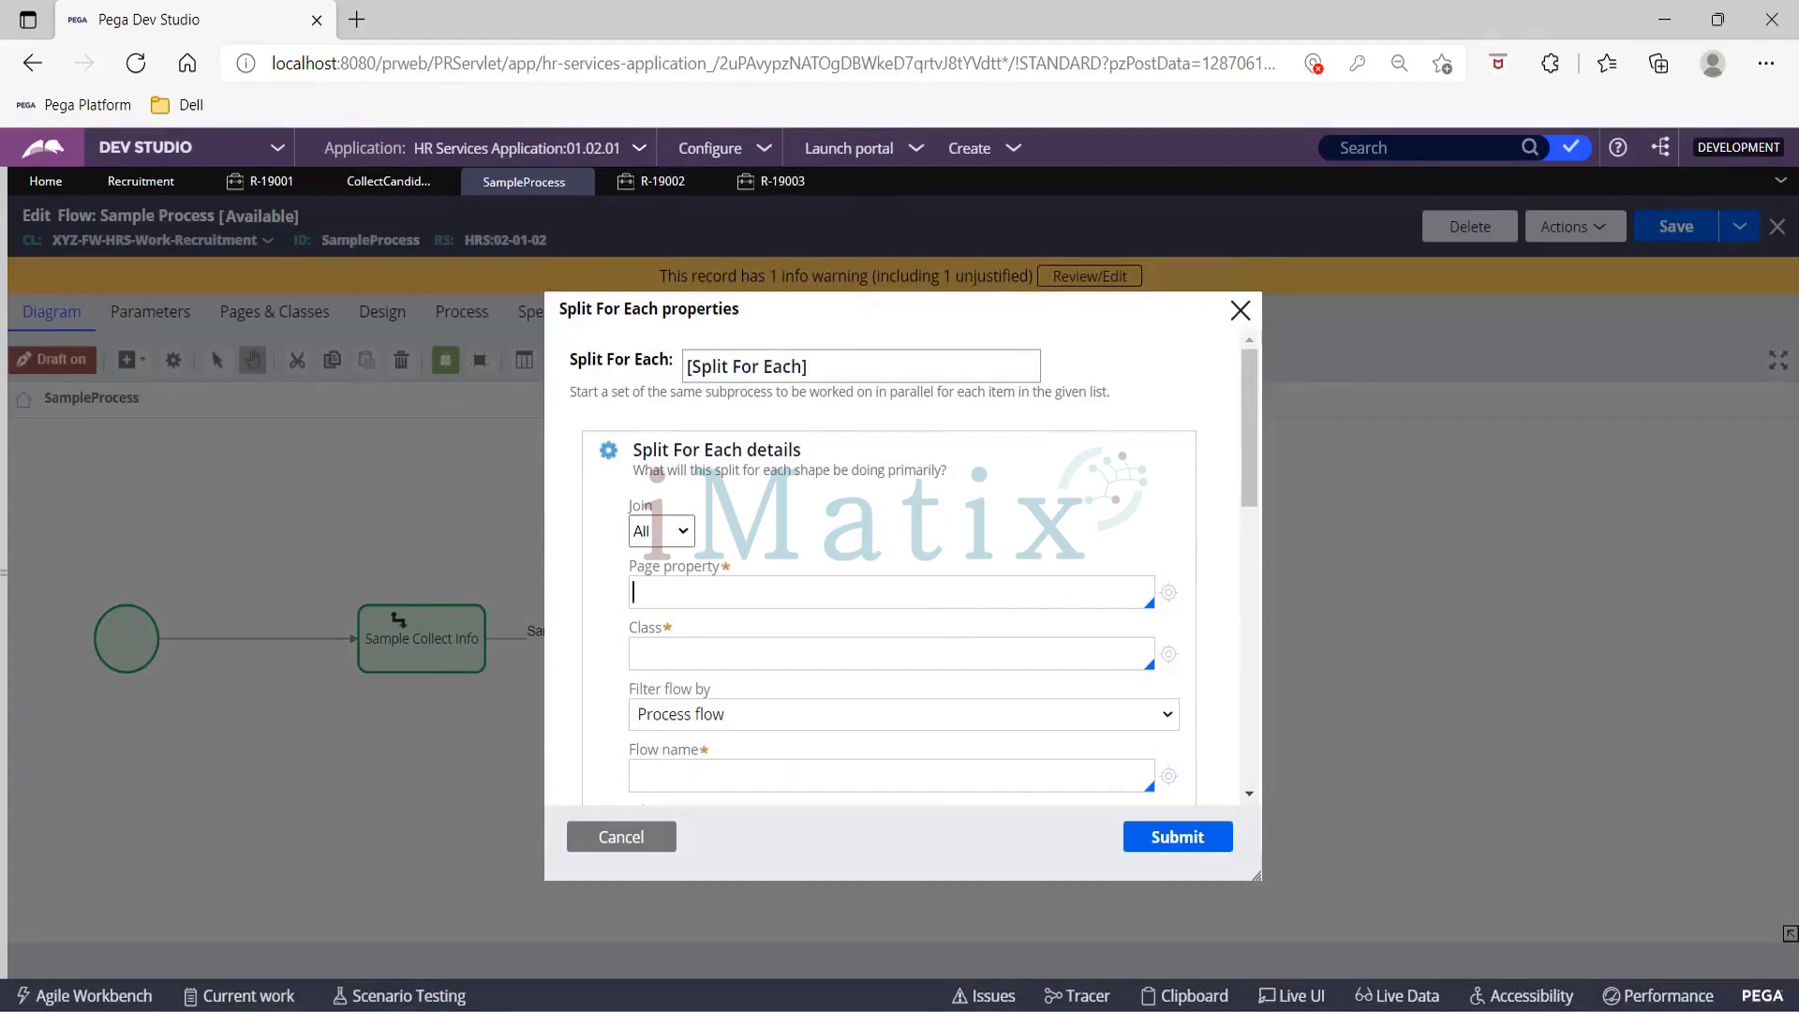
click(656, 593)
click(706, 599)
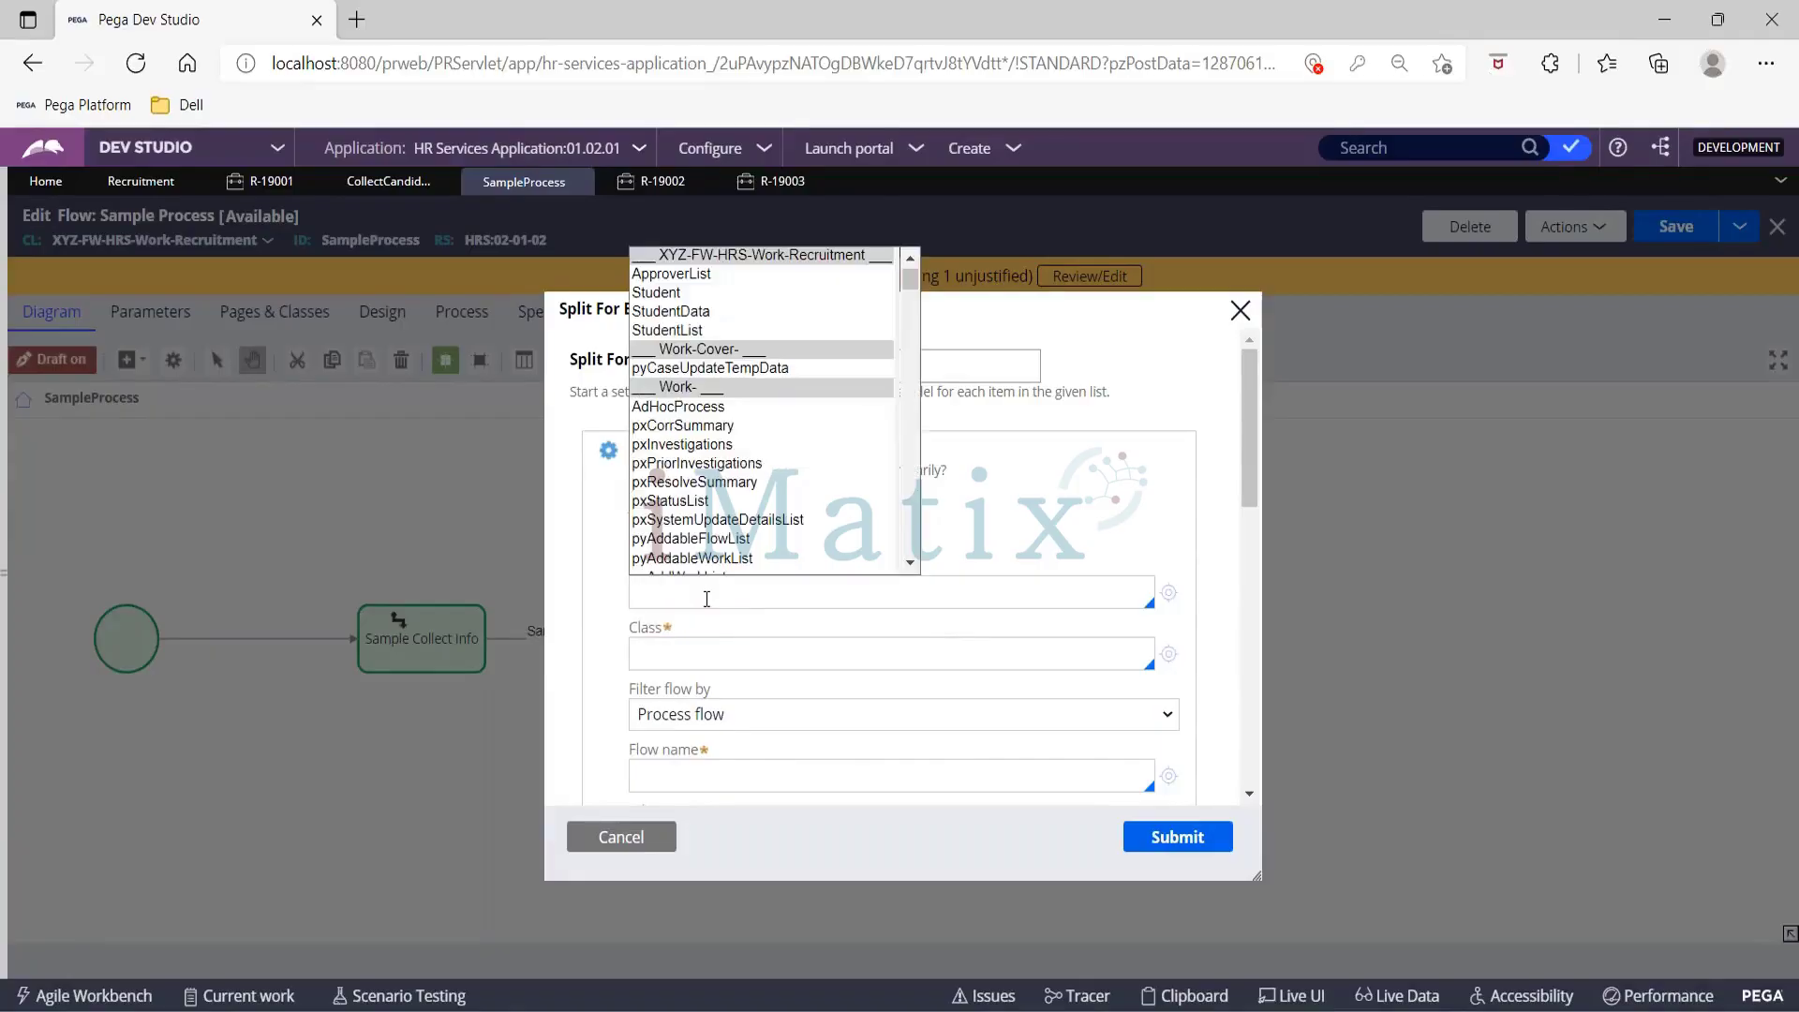
key(Down)
key(Down)
key(Down)
key(Down)
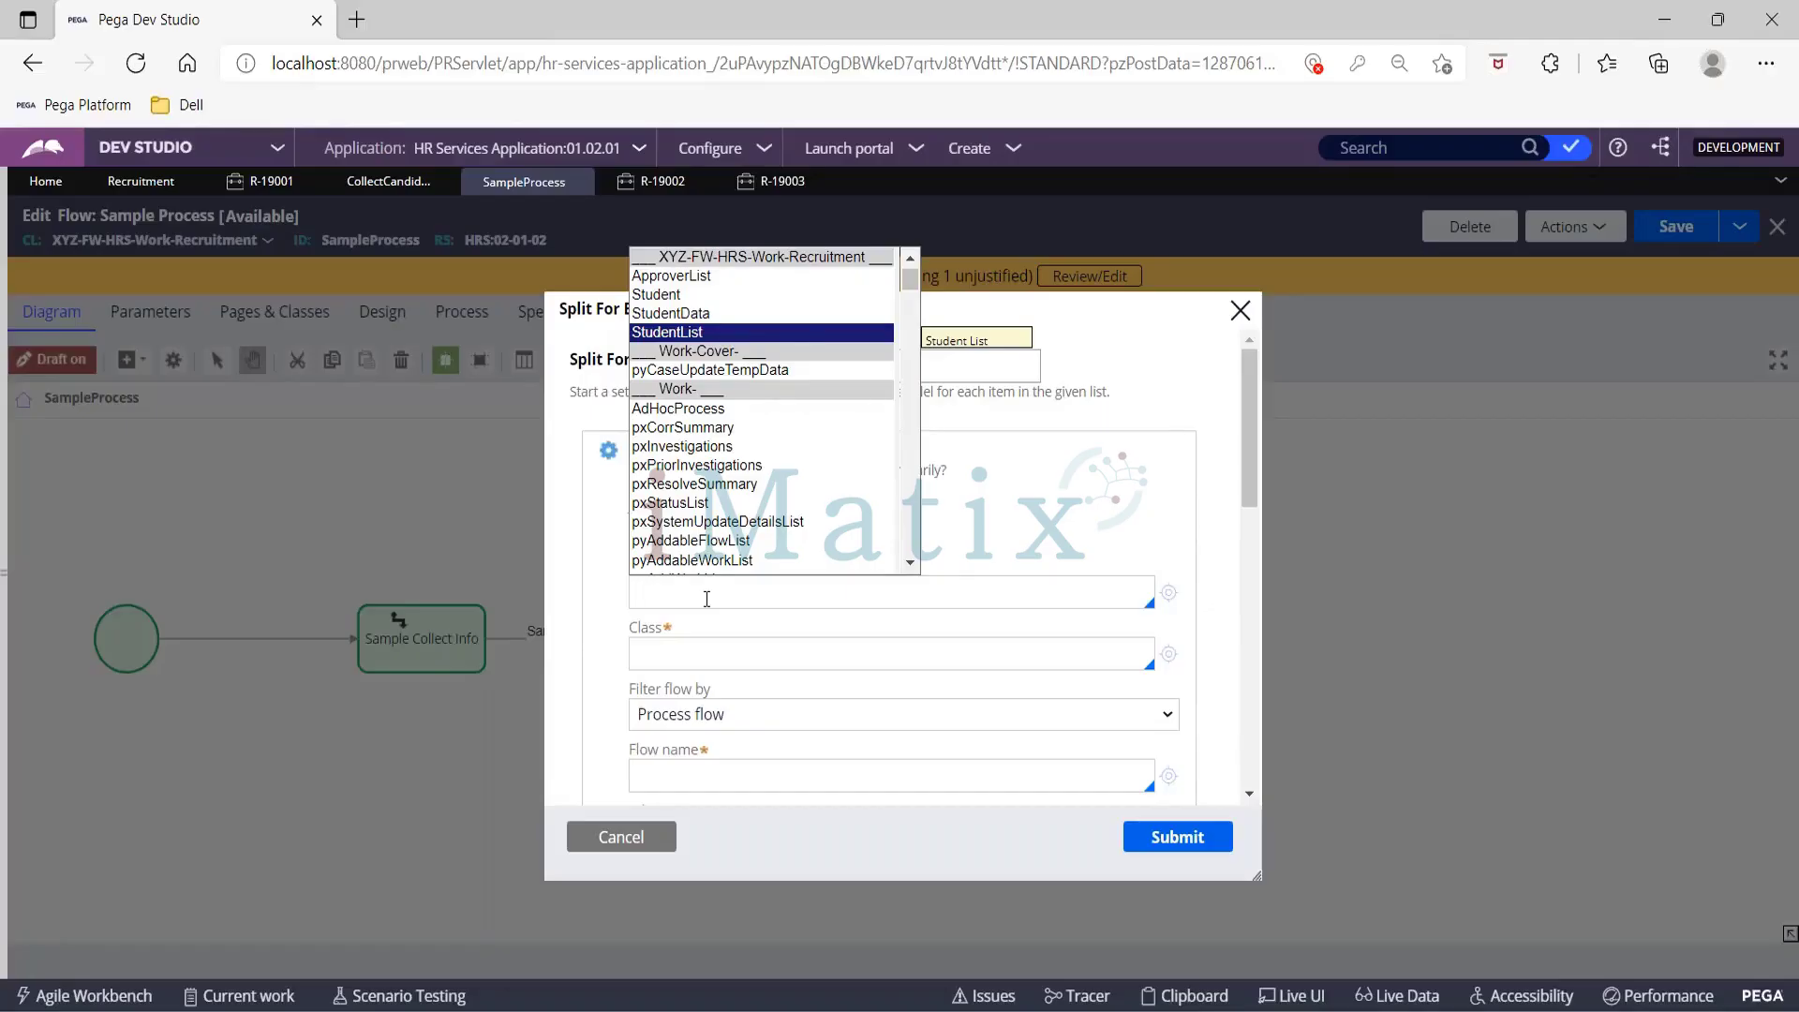
key(Return)
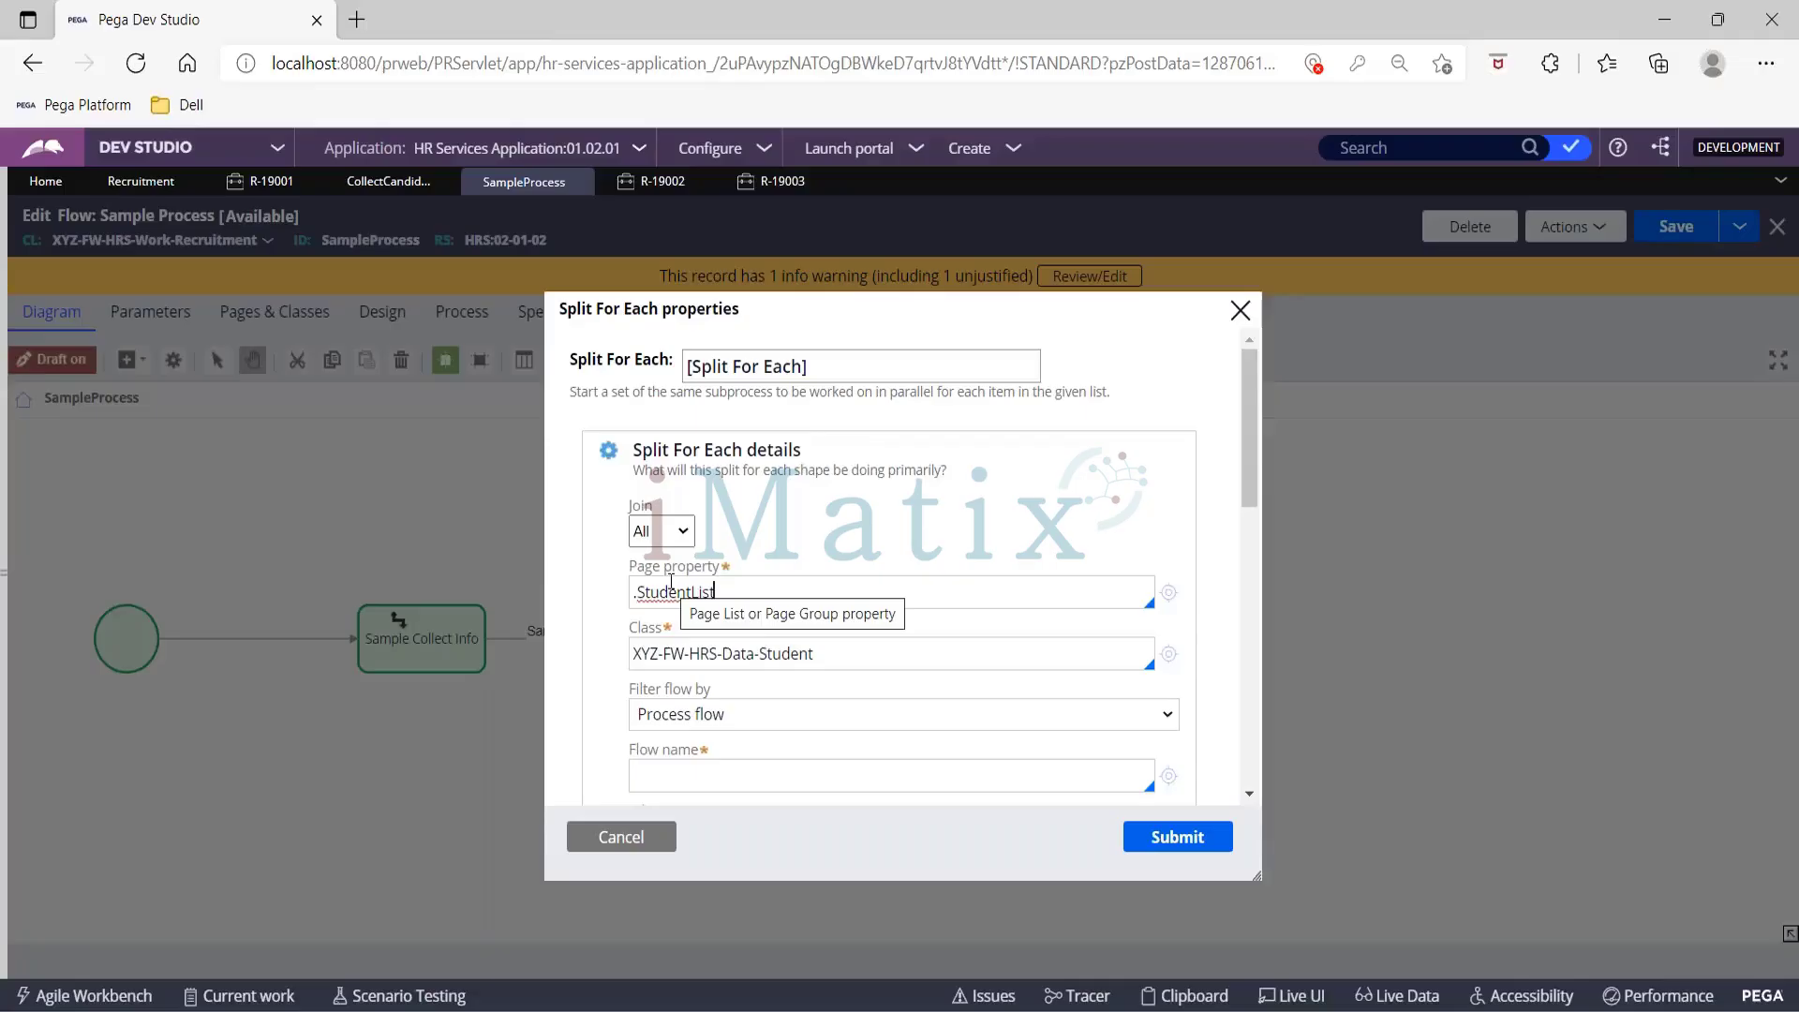
Step: Review the Split For Each join, page property, class and flow filter settings, and list the available flow names
scroll(834, 544, down, 1)
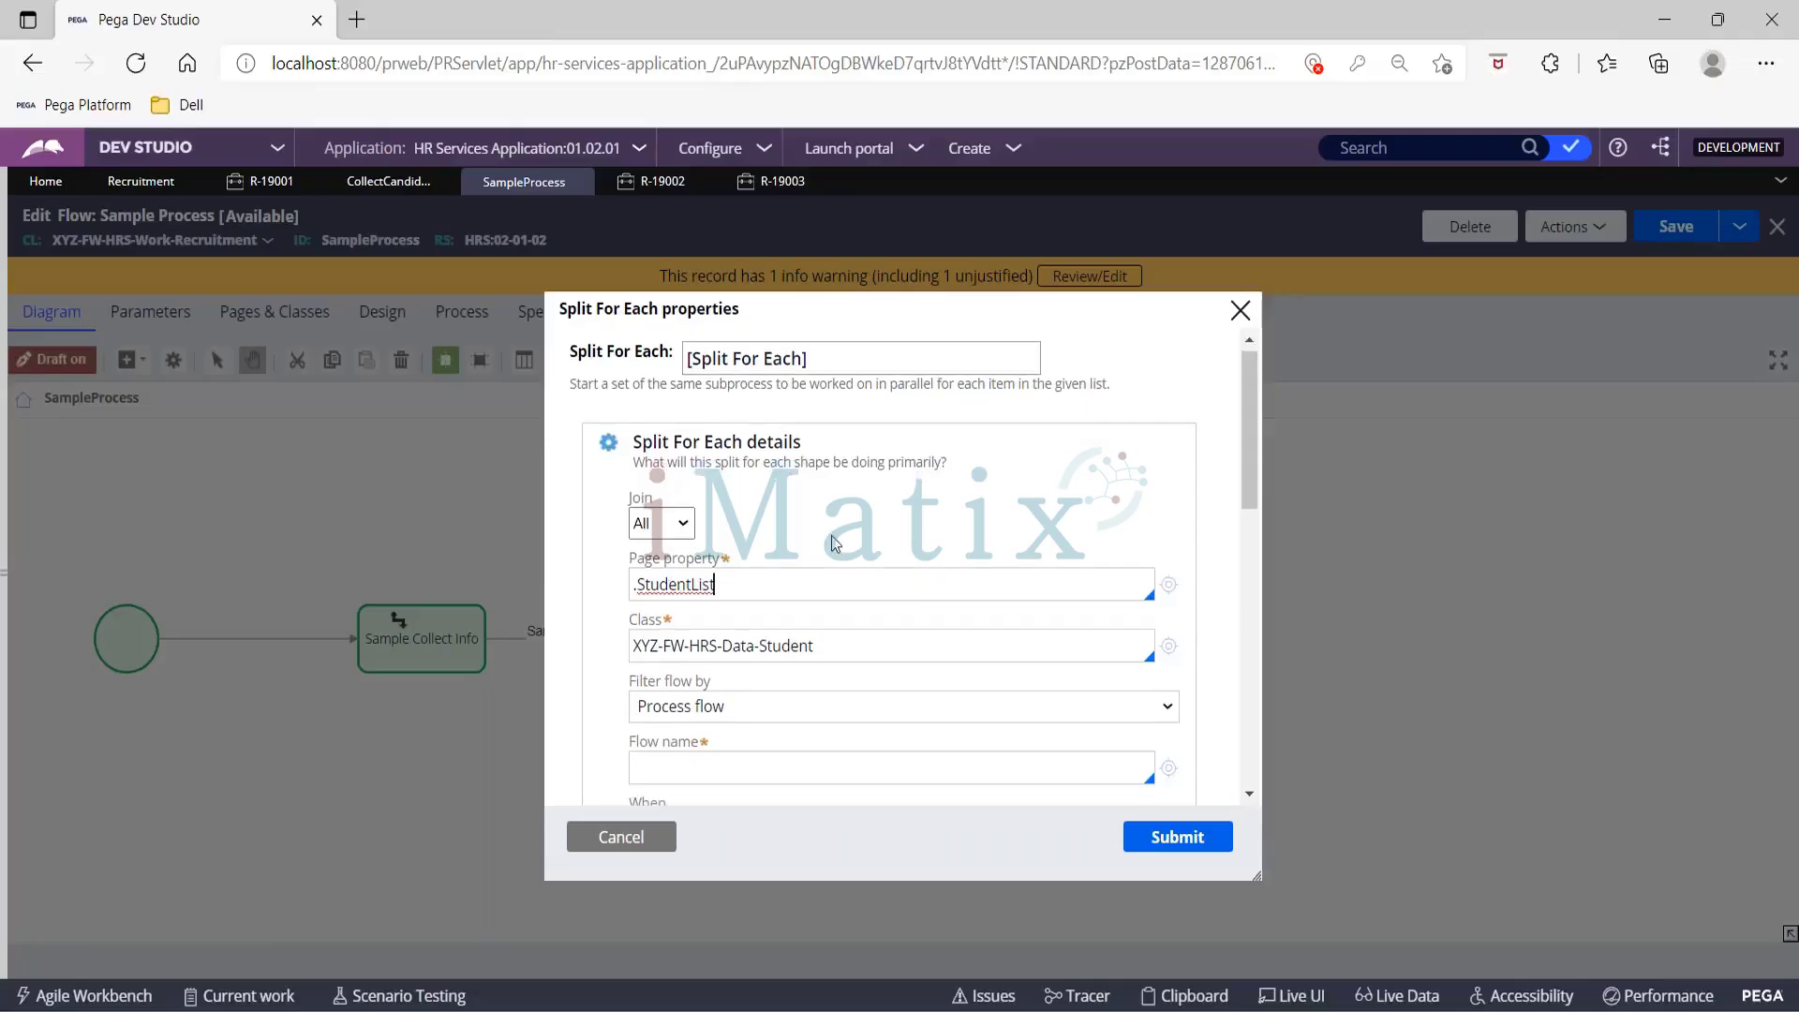
scroll(834, 543, down, 4)
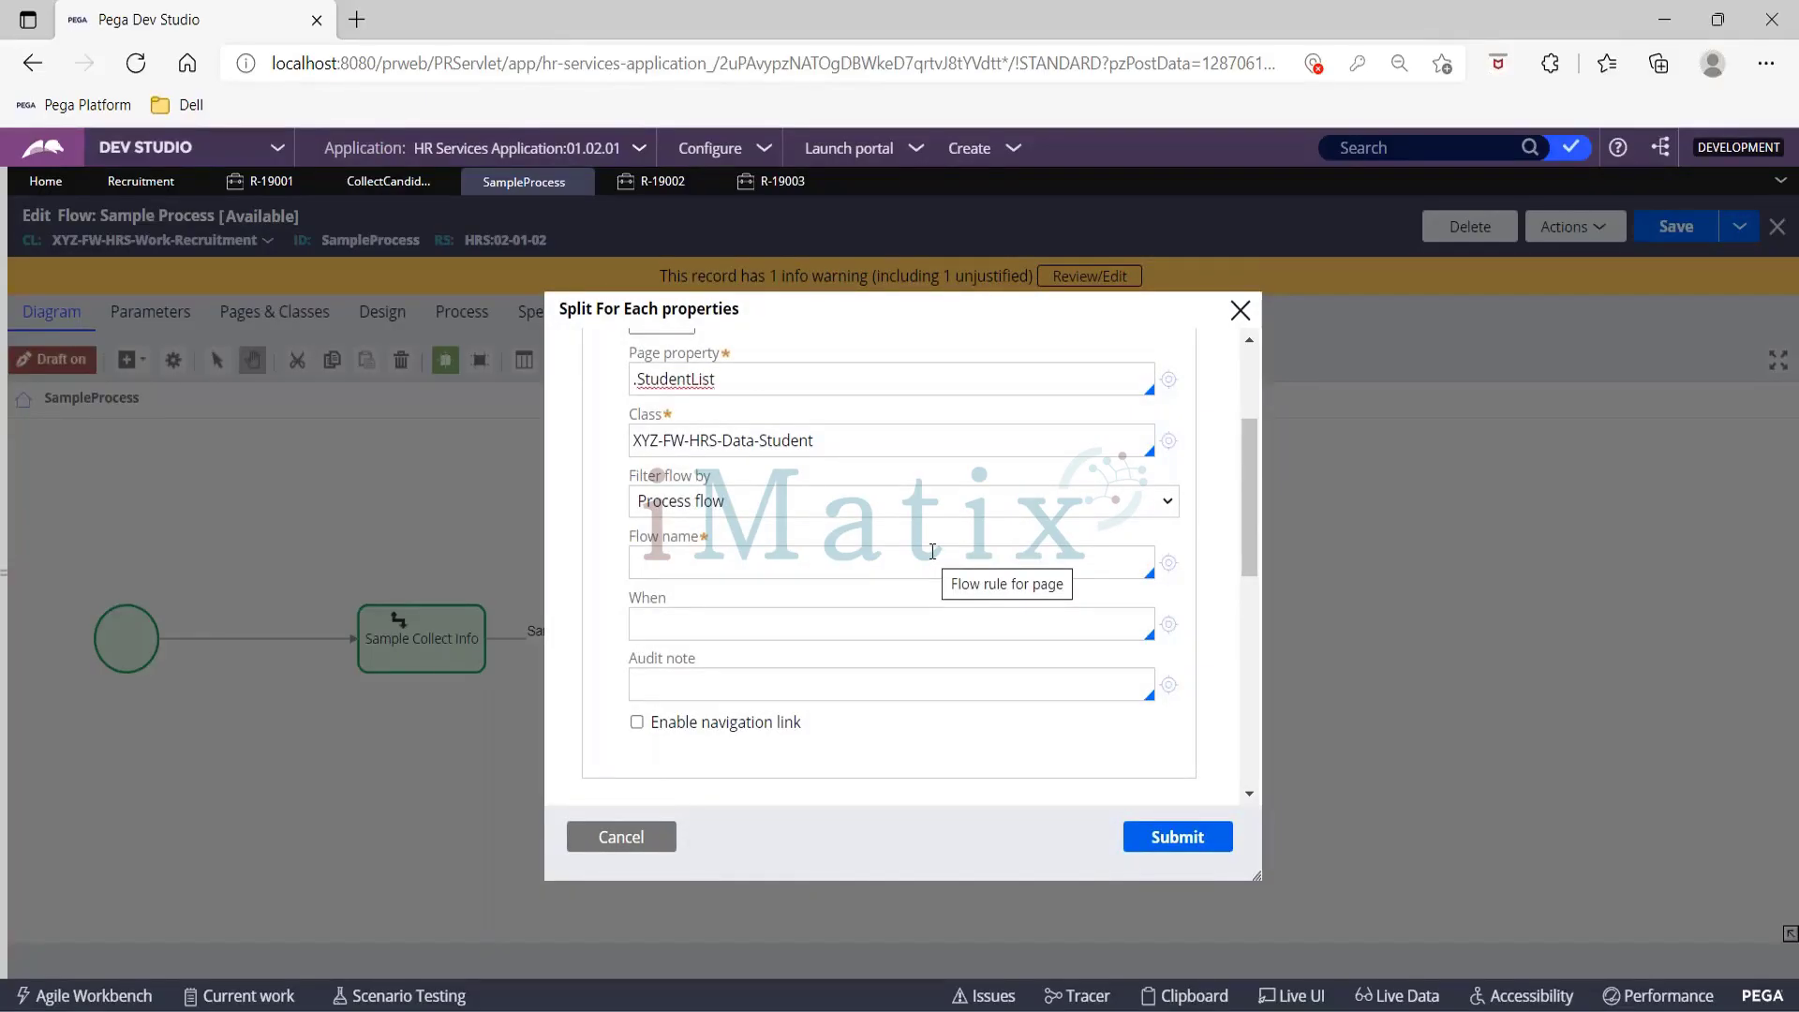
scroll(689, 598, up, 2)
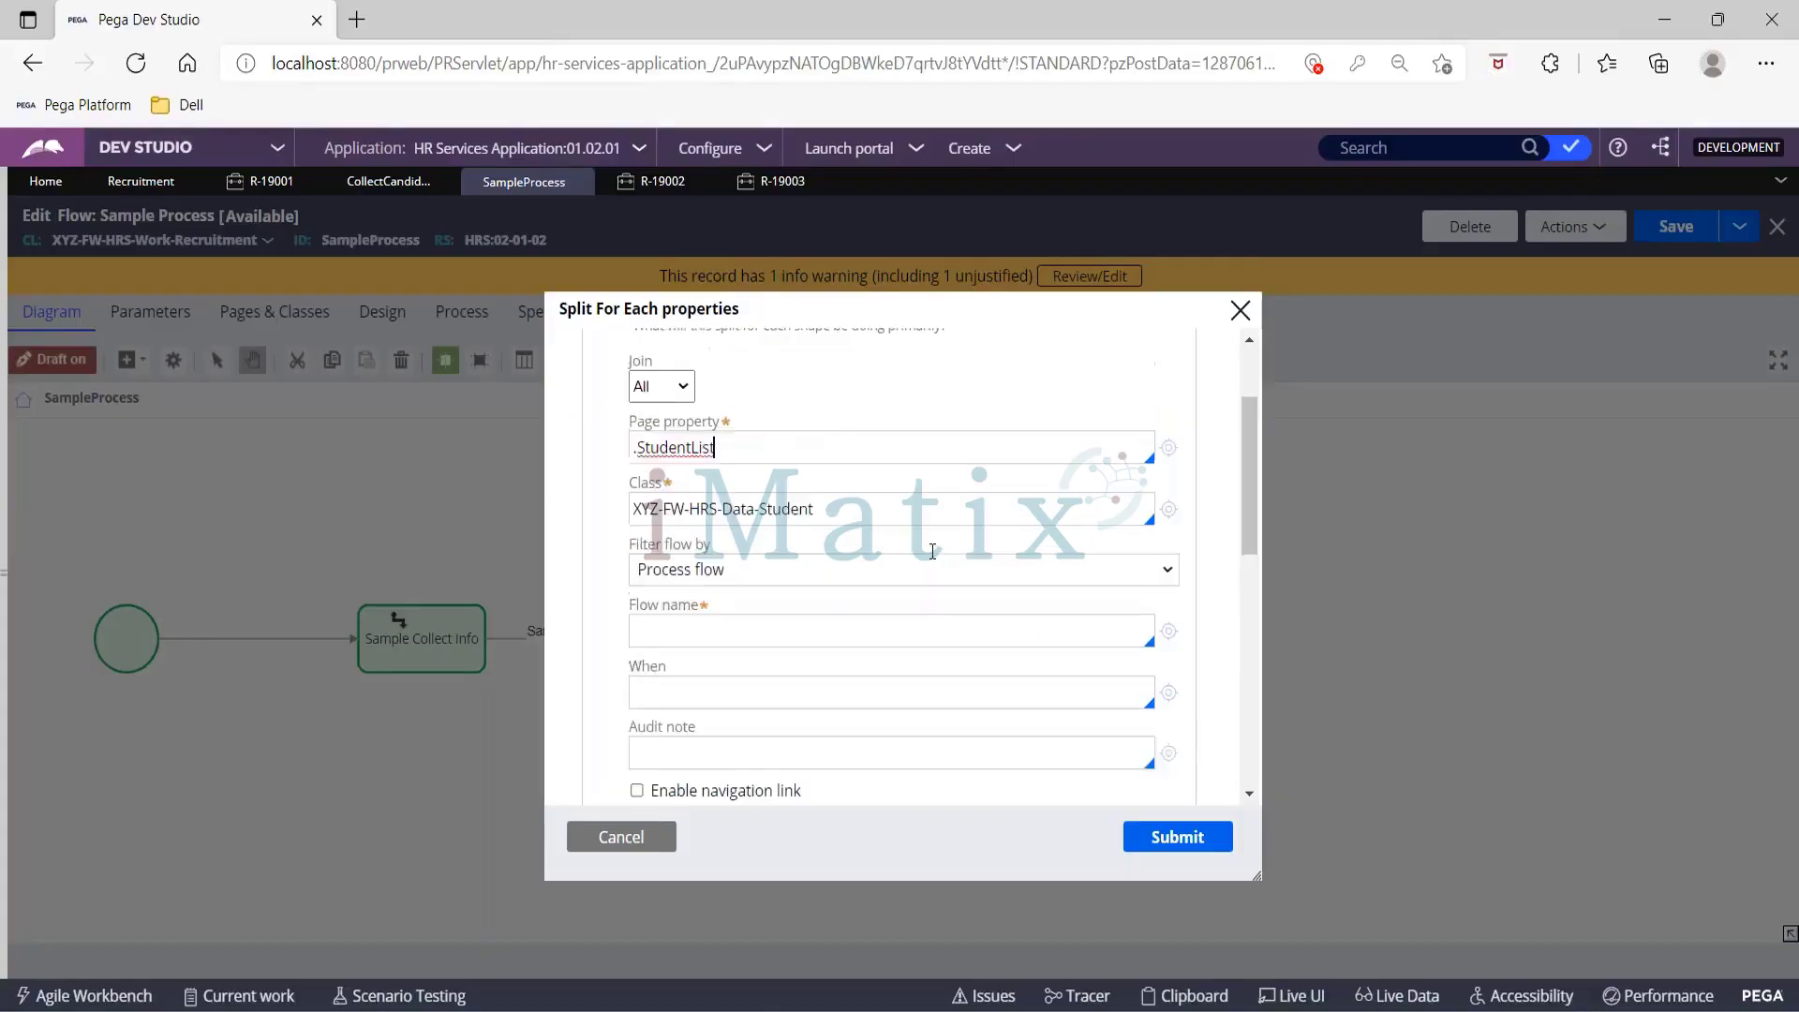
drag(717, 578, 631, 575)
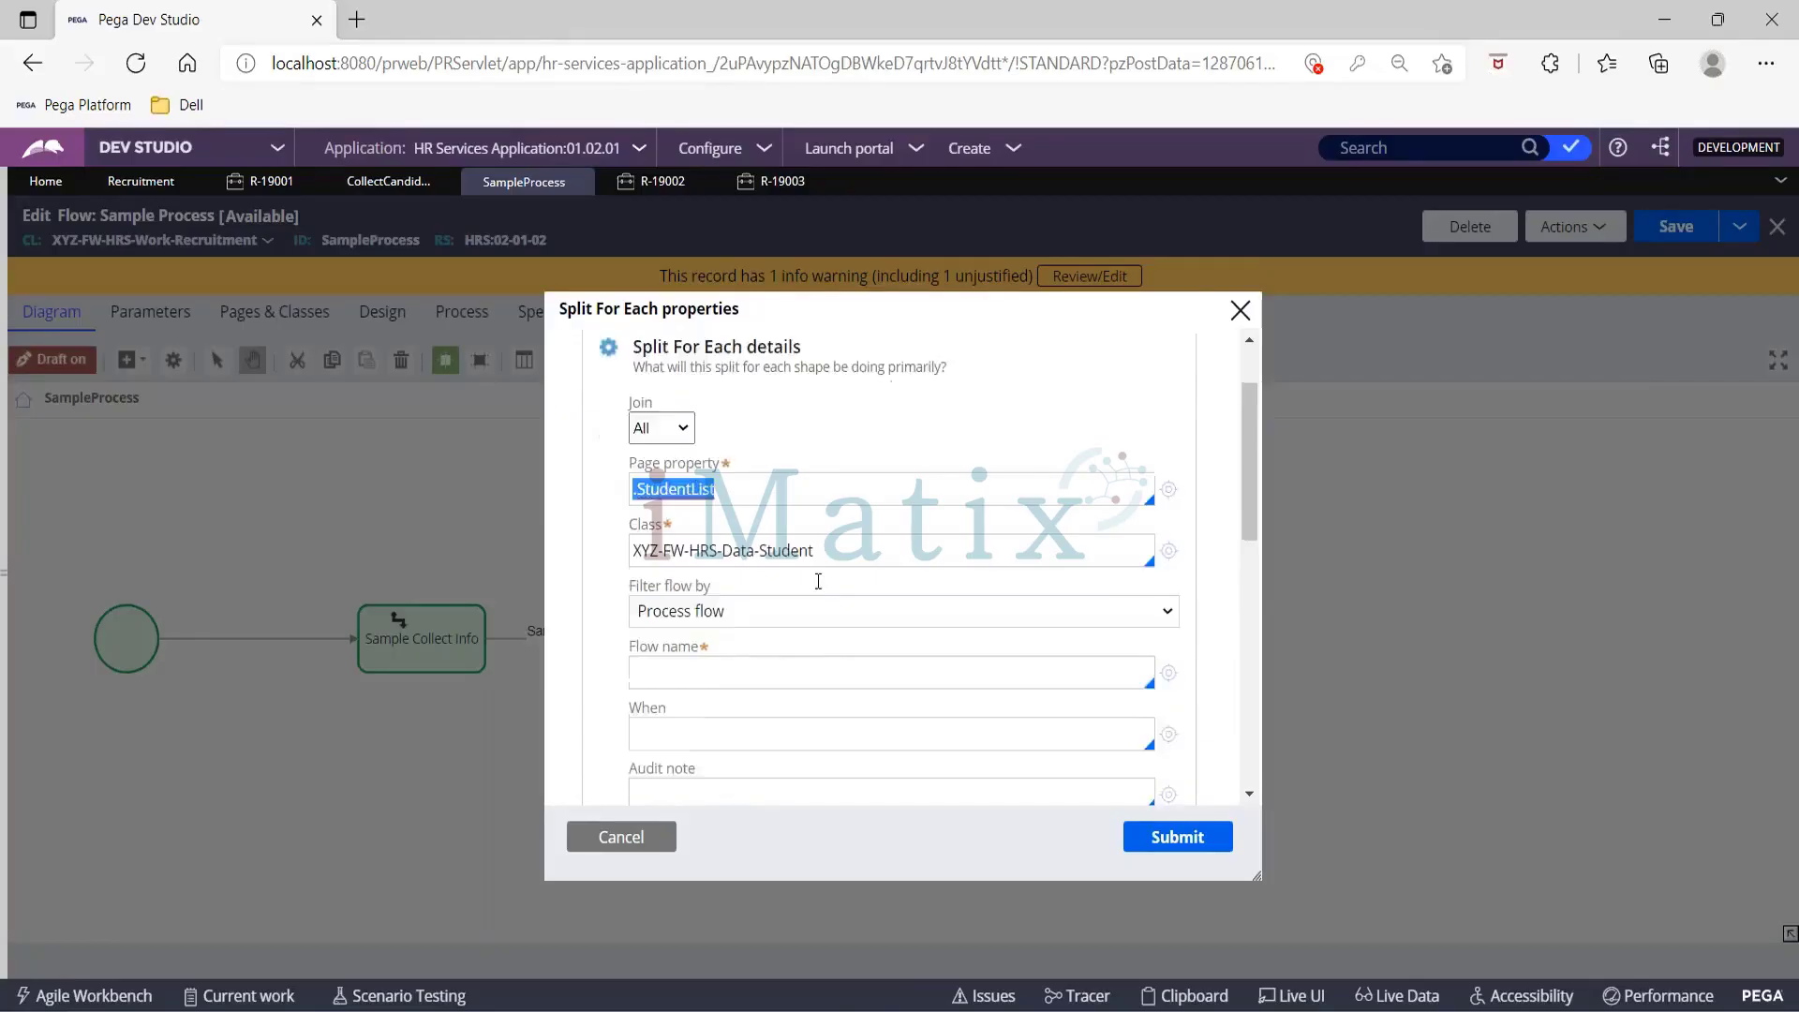
scroll(818, 581, down, 1)
click(748, 613)
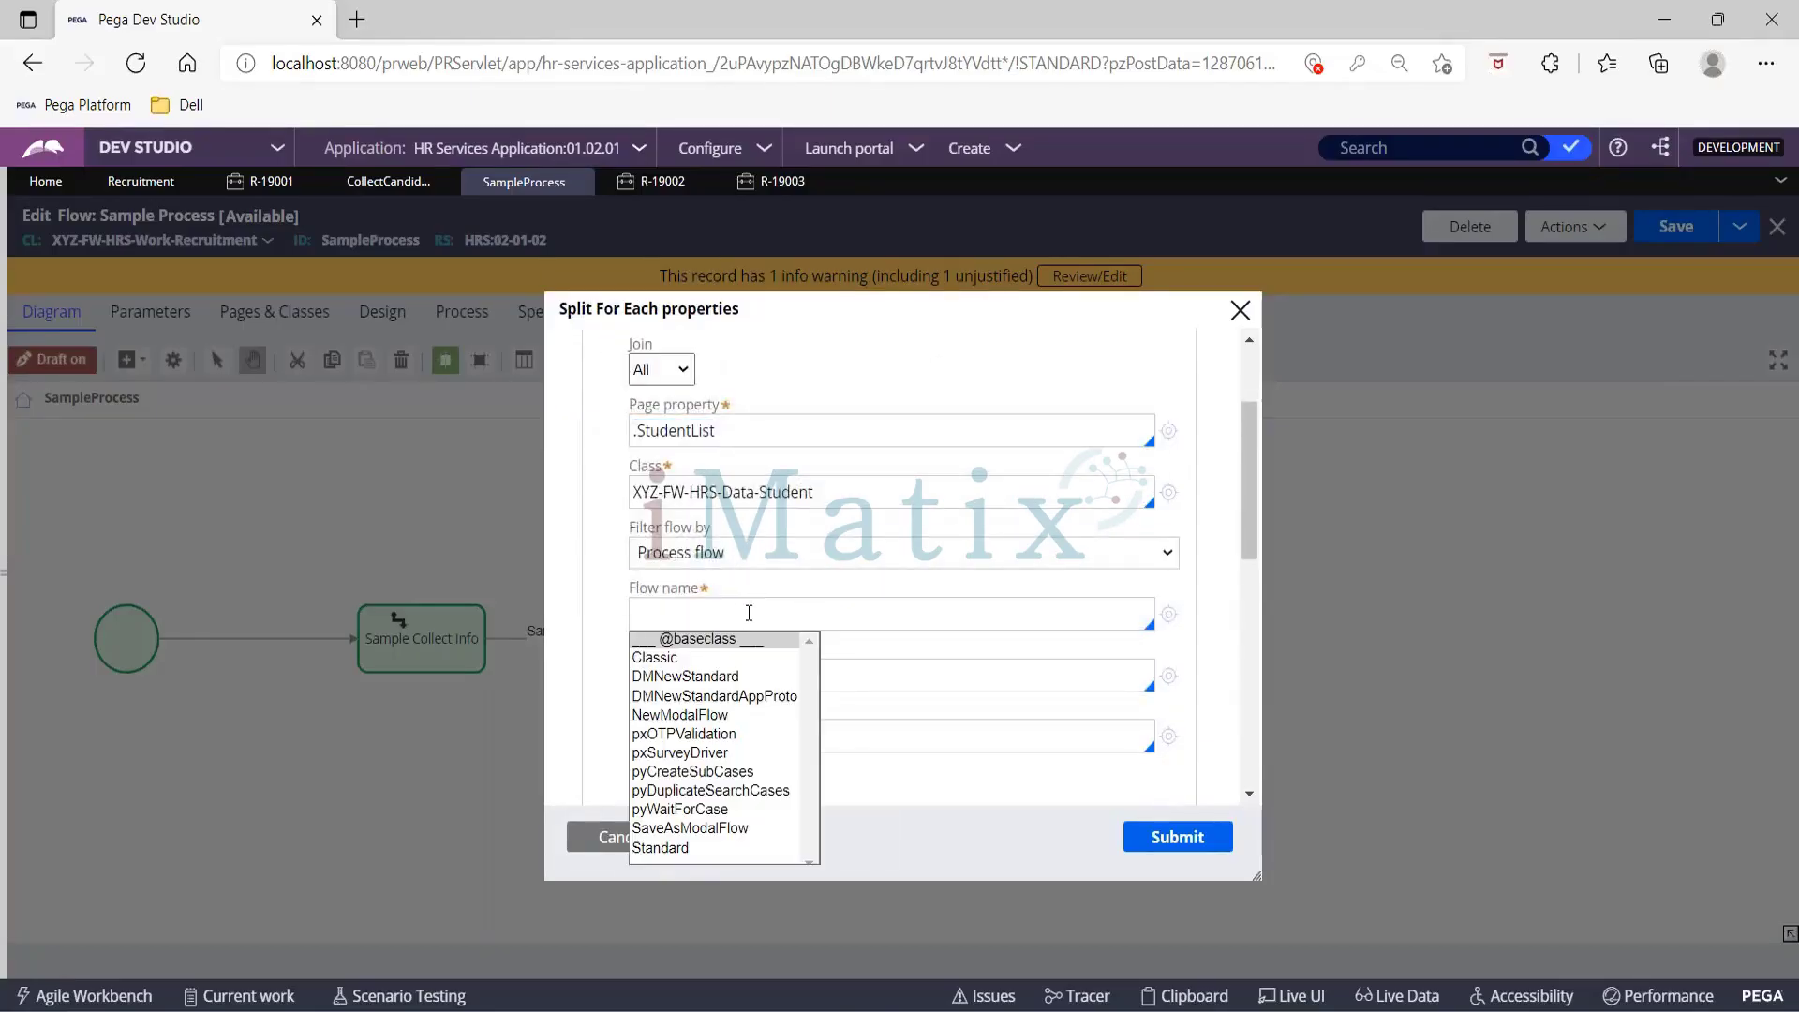
Step: Close the Split For Each properties without submitting and refresh the SampleProcess flow to discard its unsaved changes
click(1241, 310)
click(1605, 226)
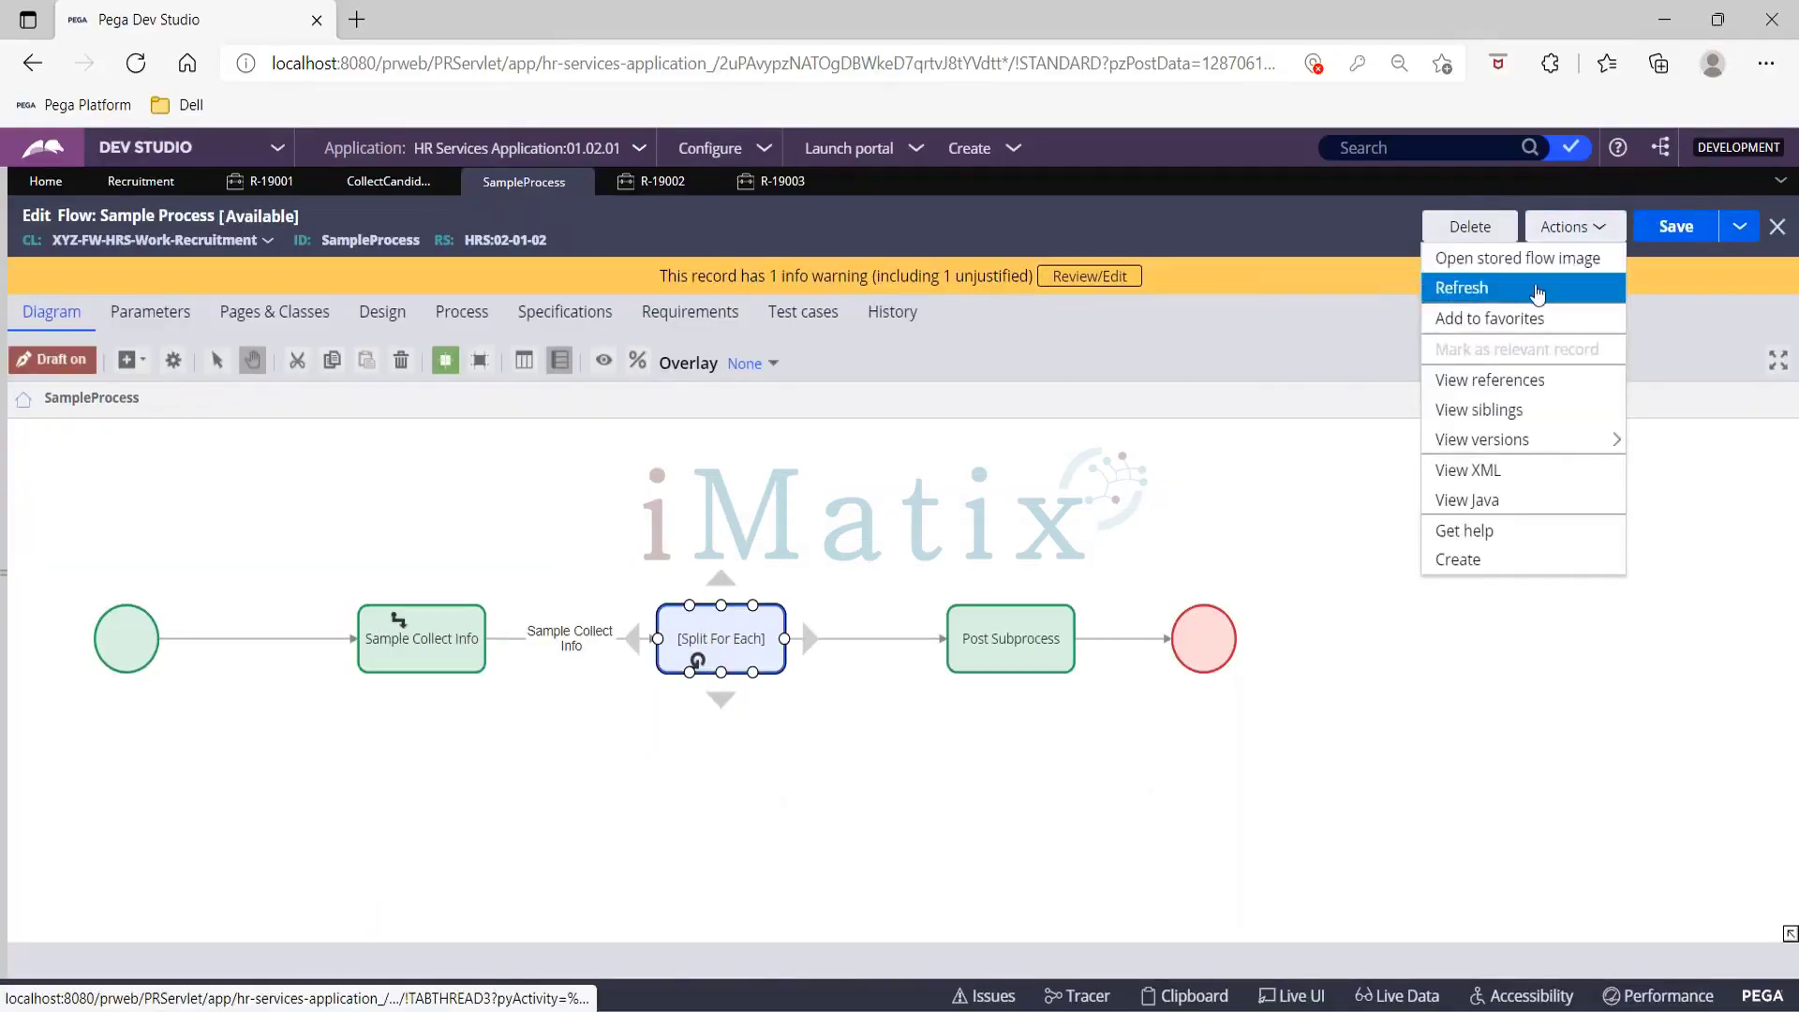
click(1538, 291)
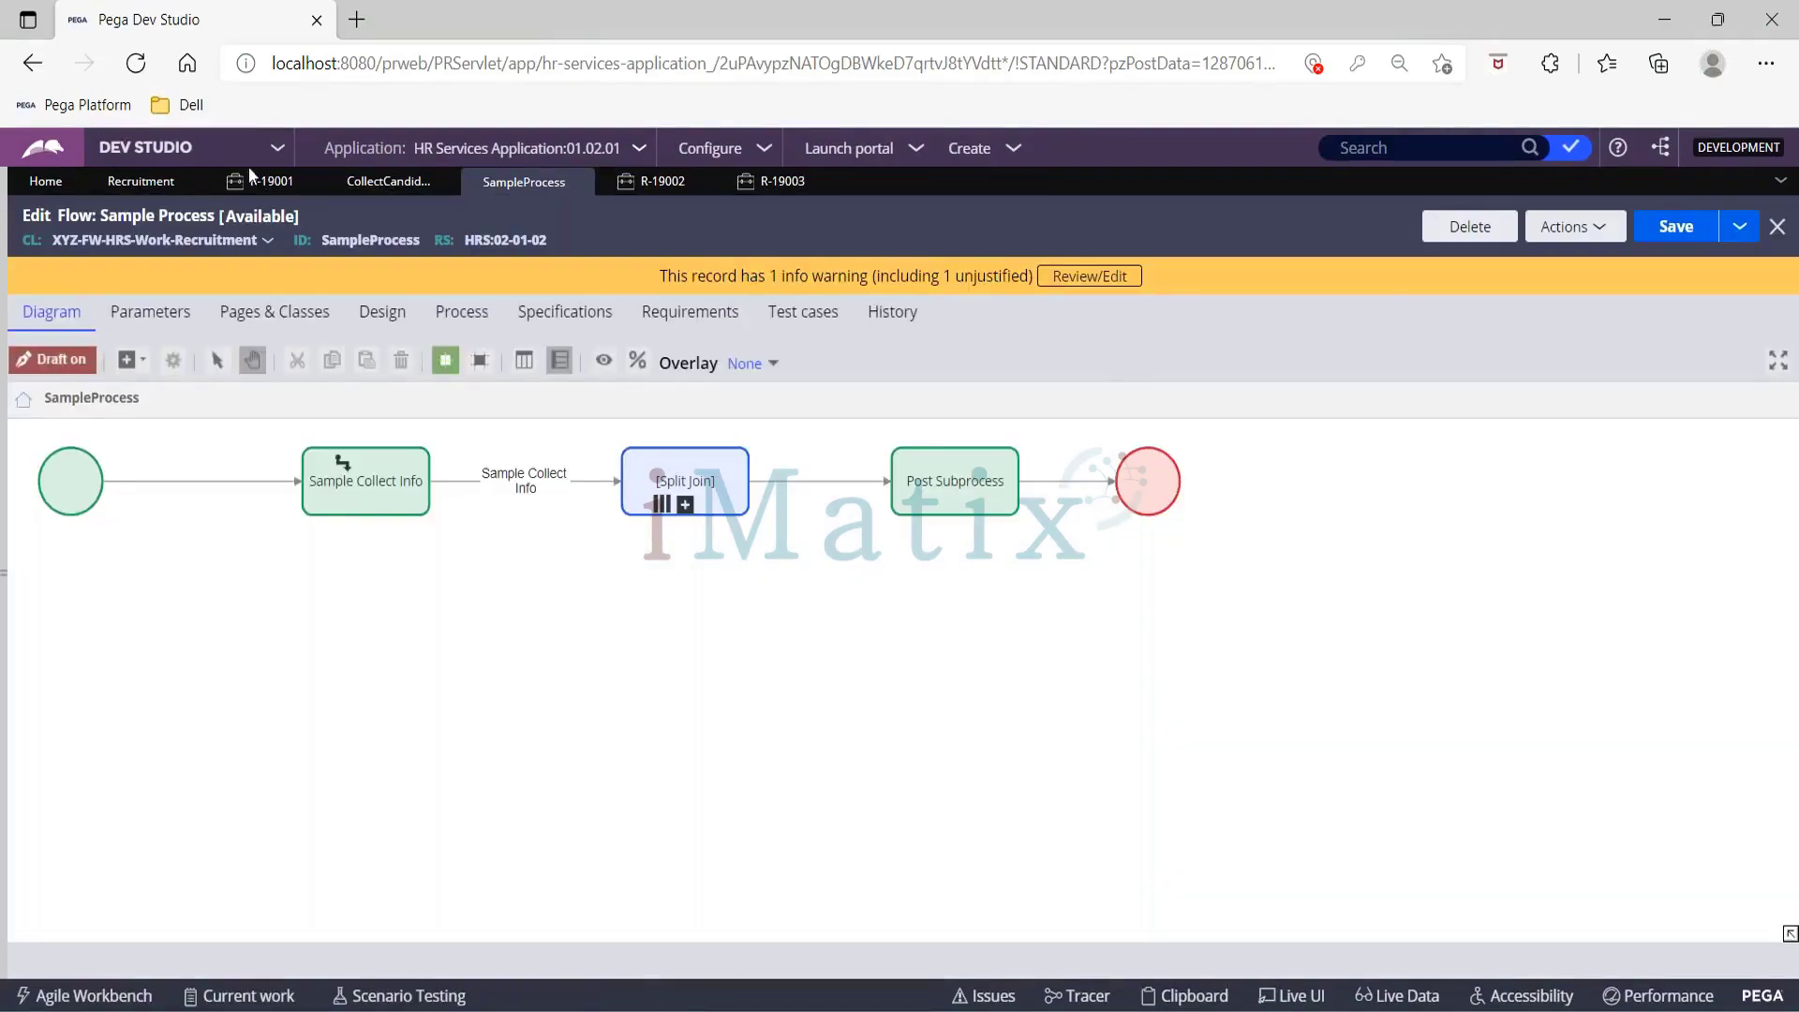
Step: Go to the Recruitment case type and examine the fields in the Collect Customer Info view, then close it unchanged
click(140, 183)
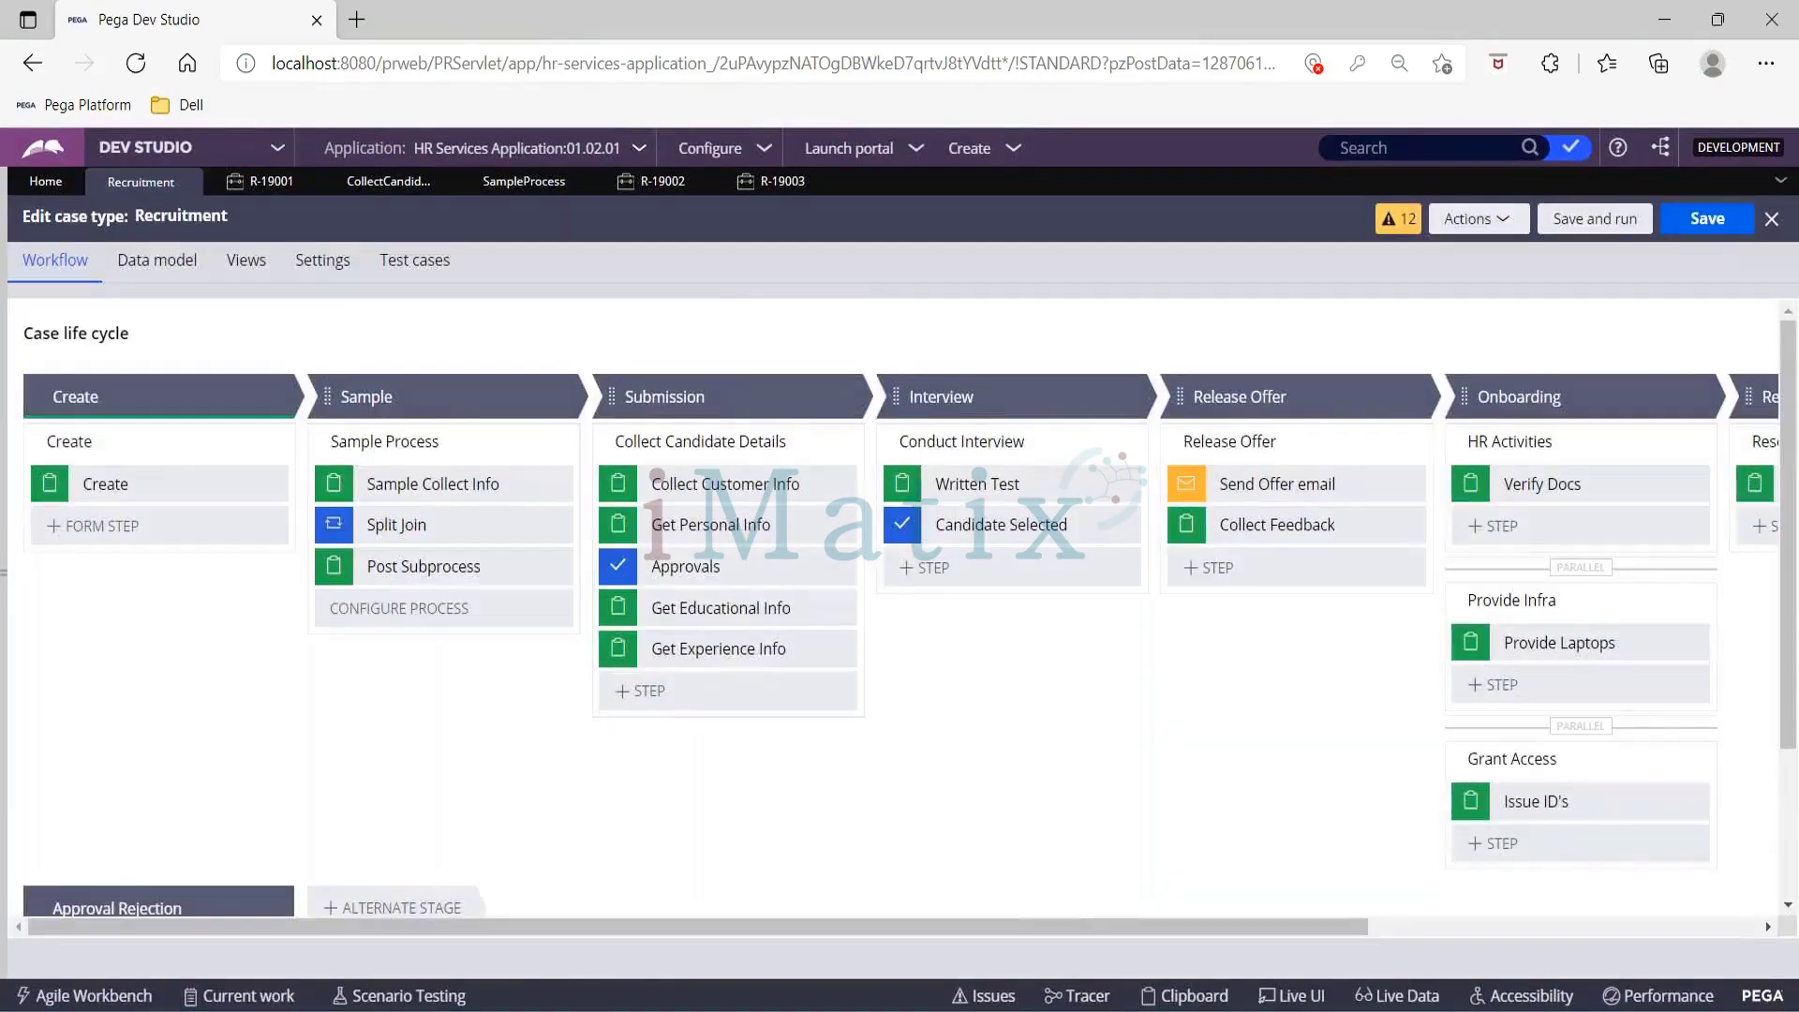
click(712, 485)
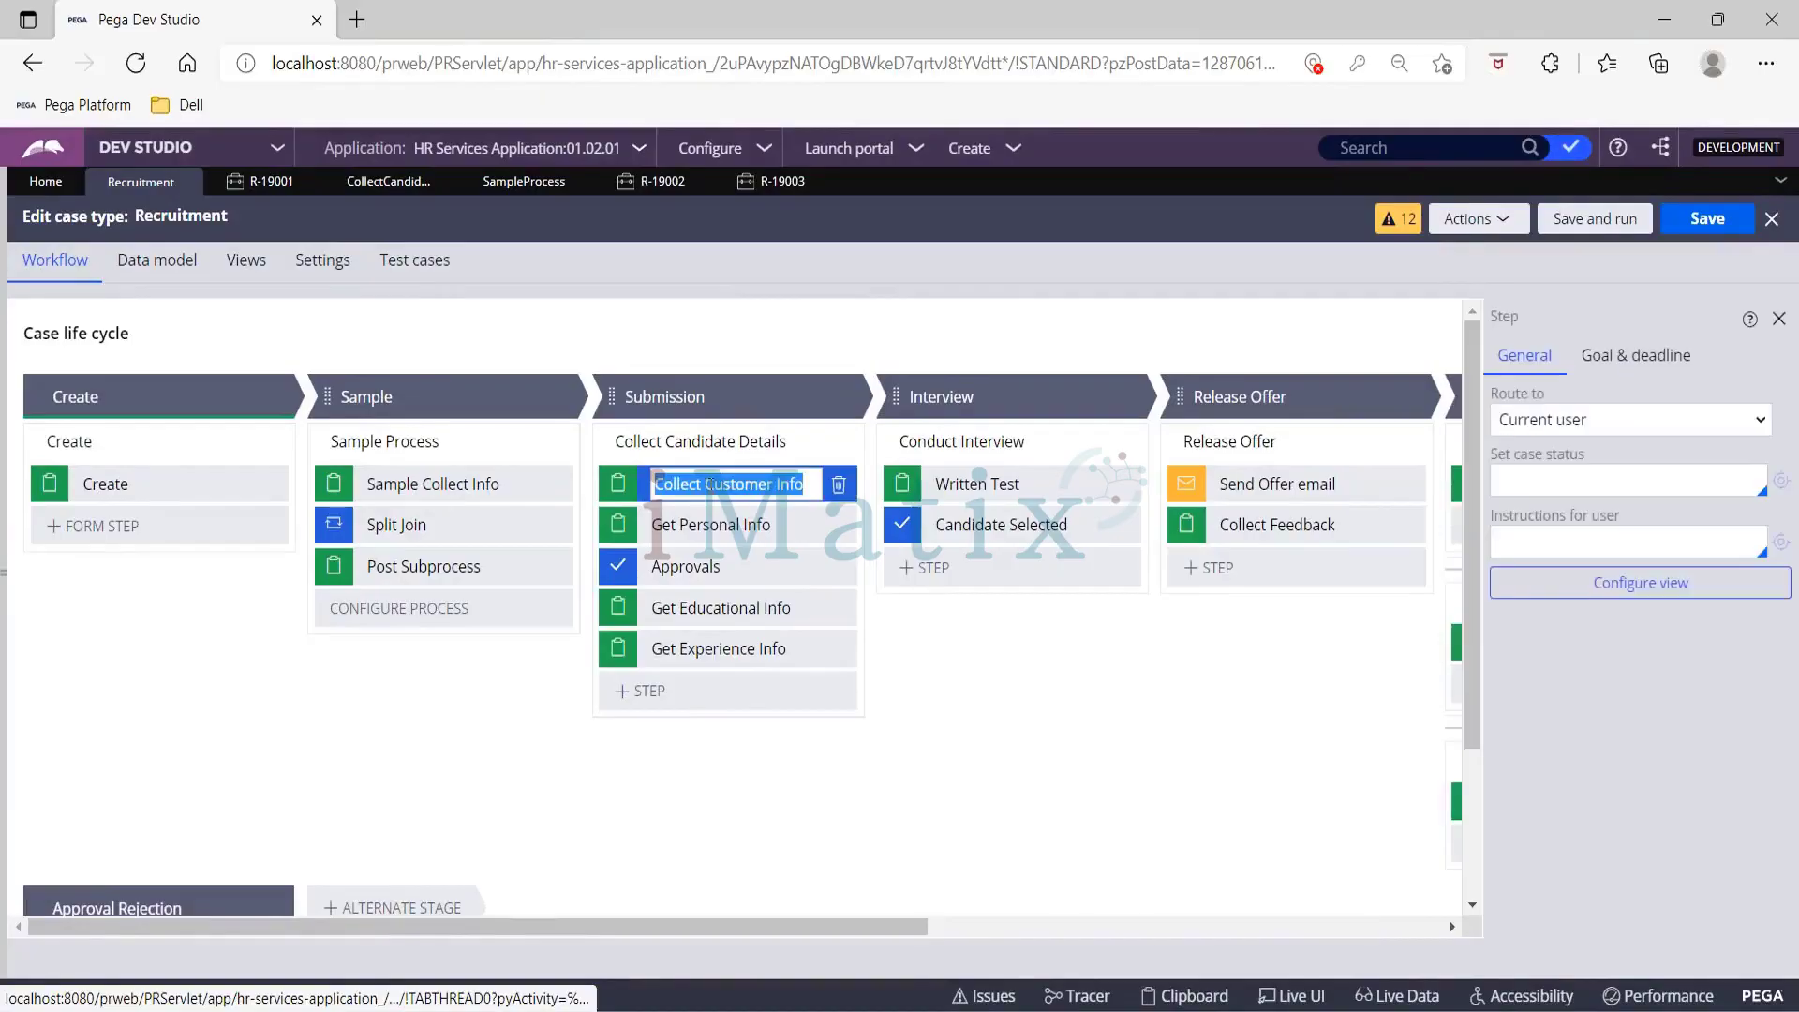
click(1667, 602)
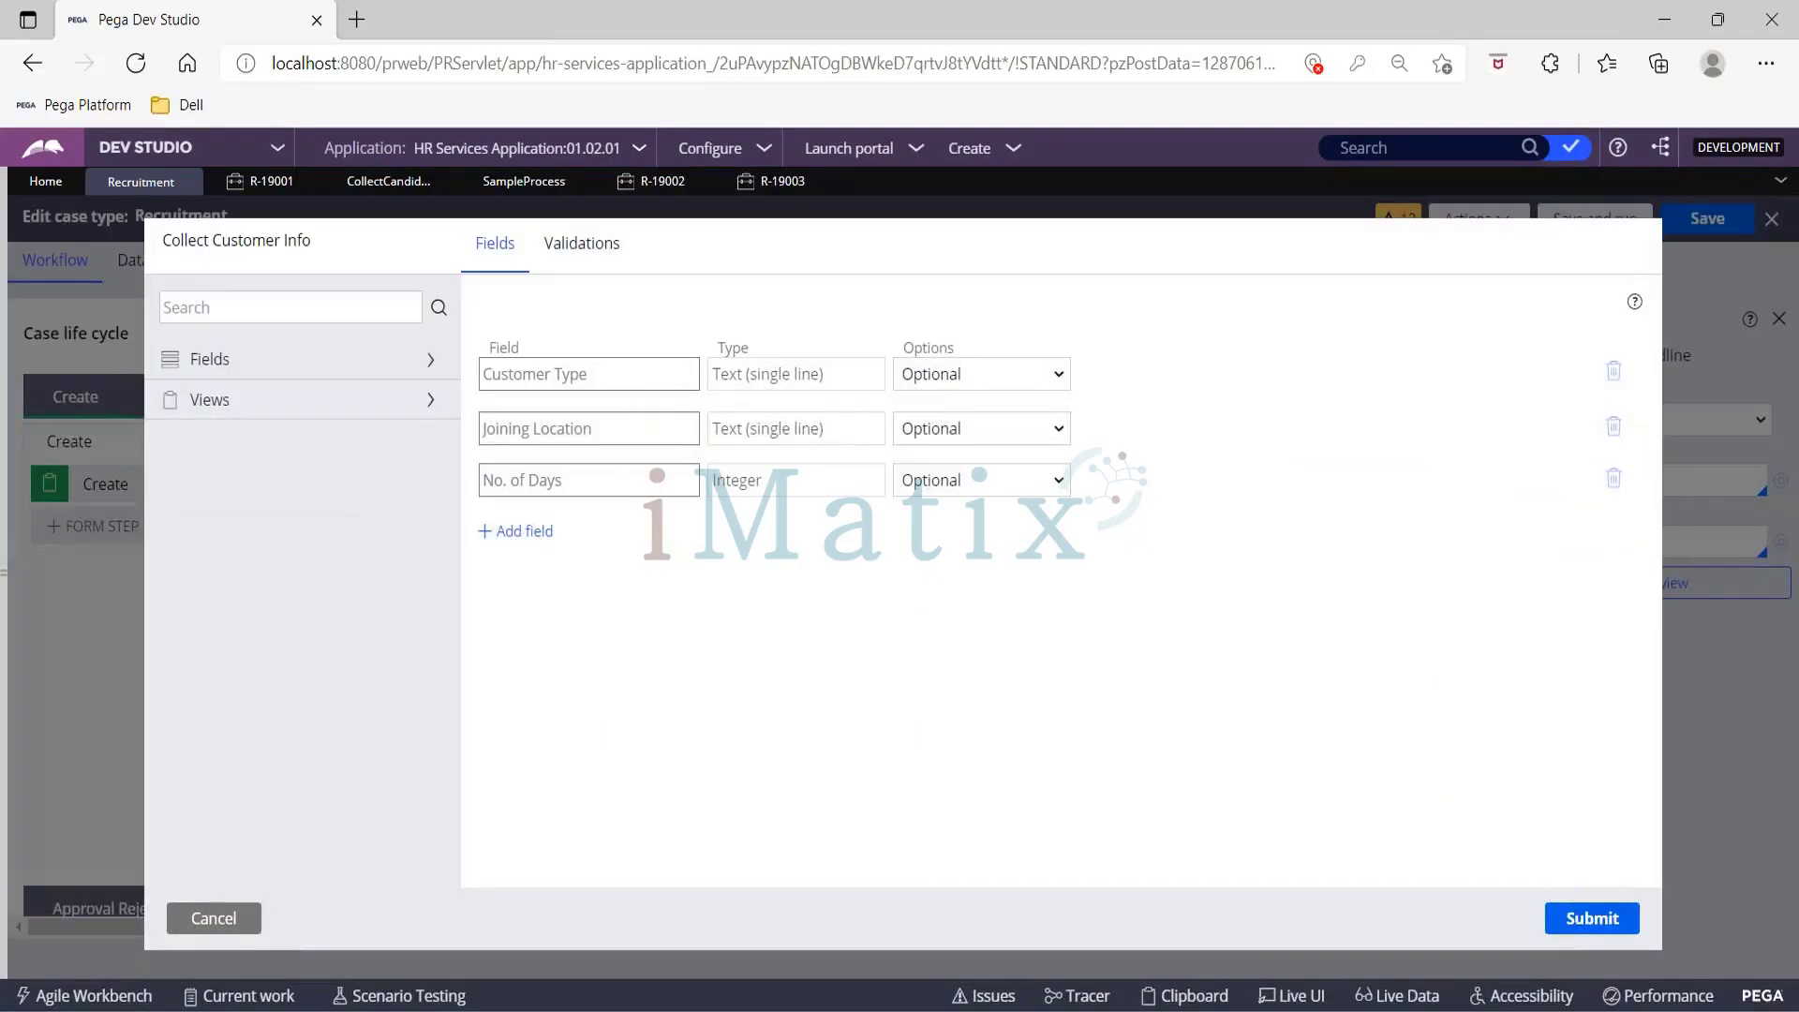
click(239, 918)
Step: Examine the fields configured in the Get Personal Info and Get Educational Info views, closing both without changes
click(723, 522)
click(1579, 589)
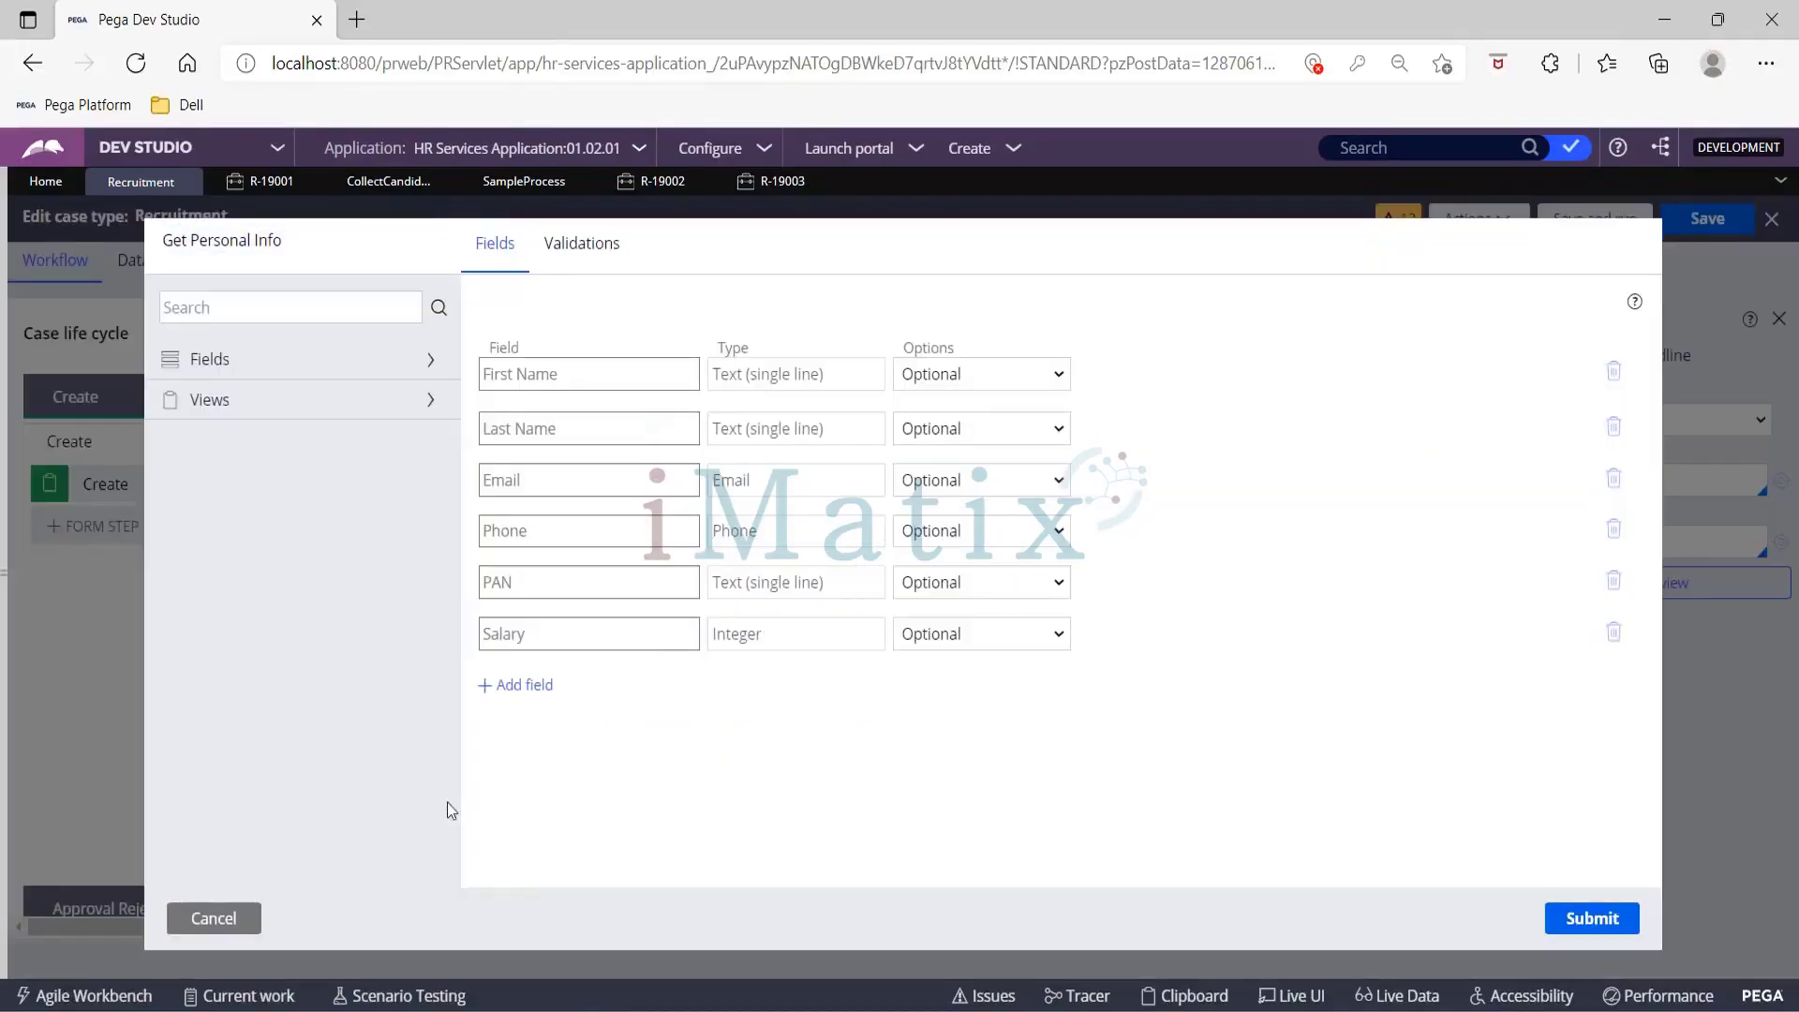
click(199, 922)
click(721, 607)
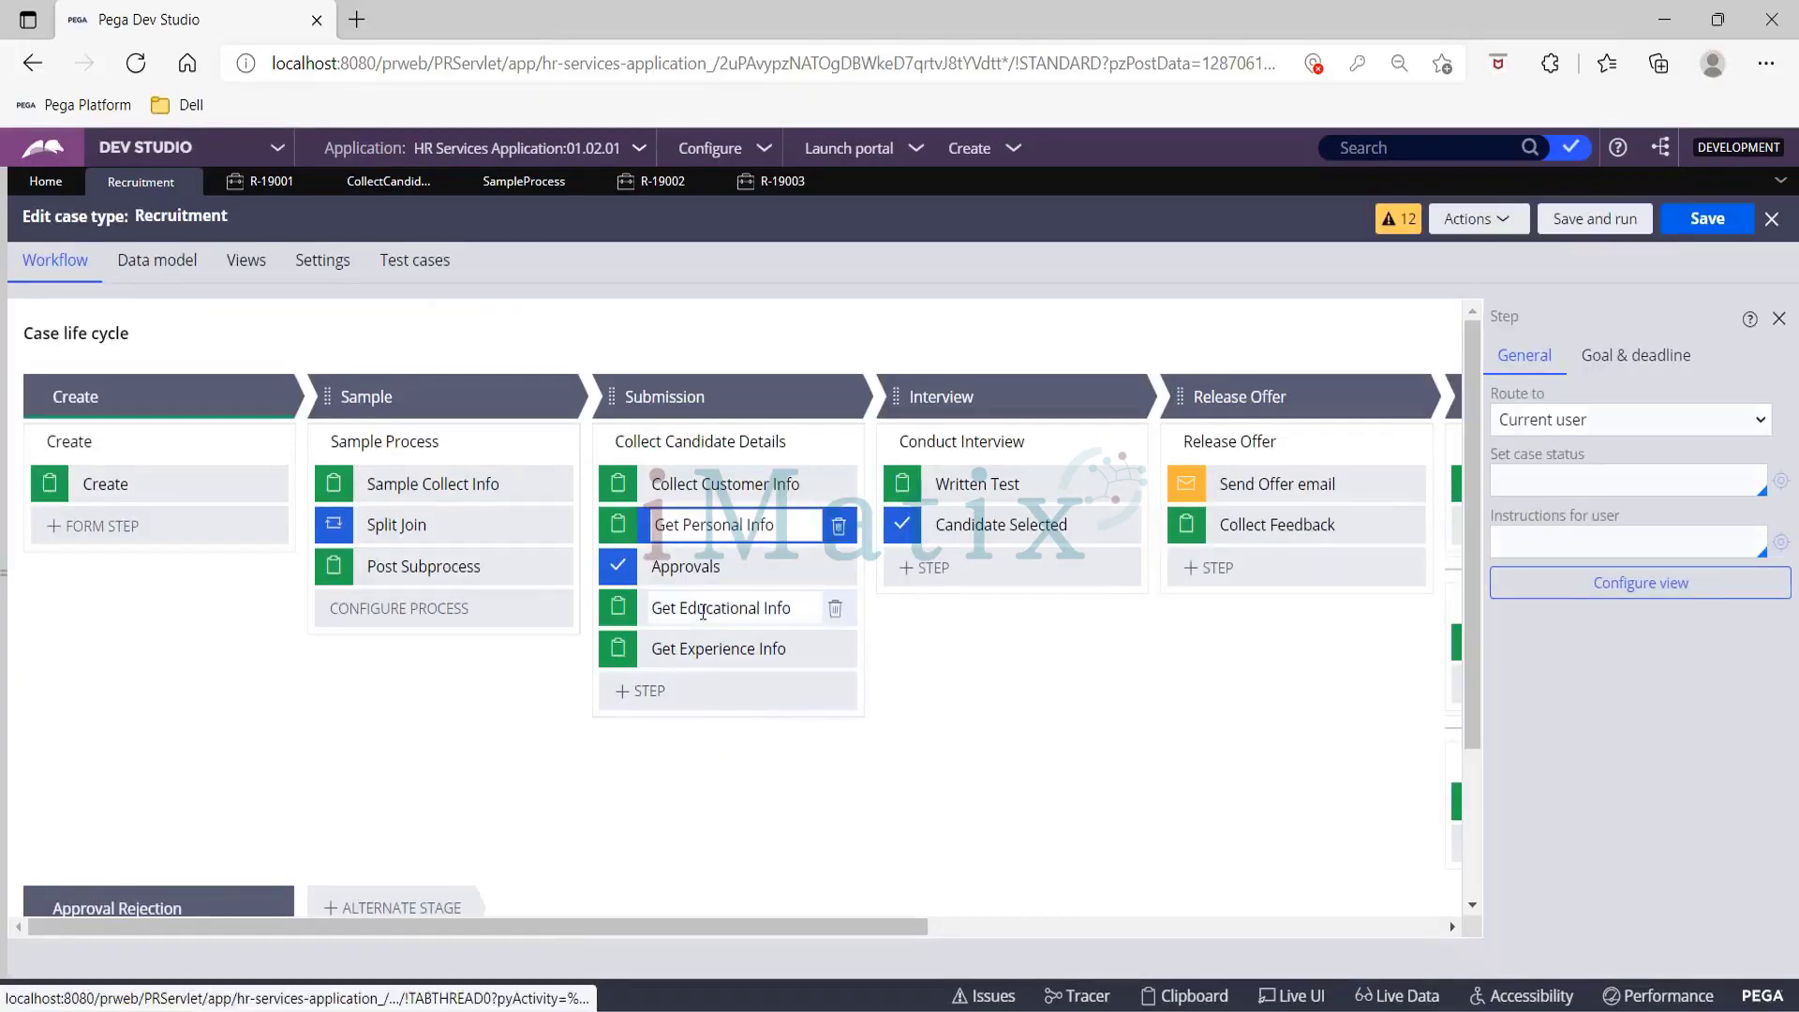
click(1633, 597)
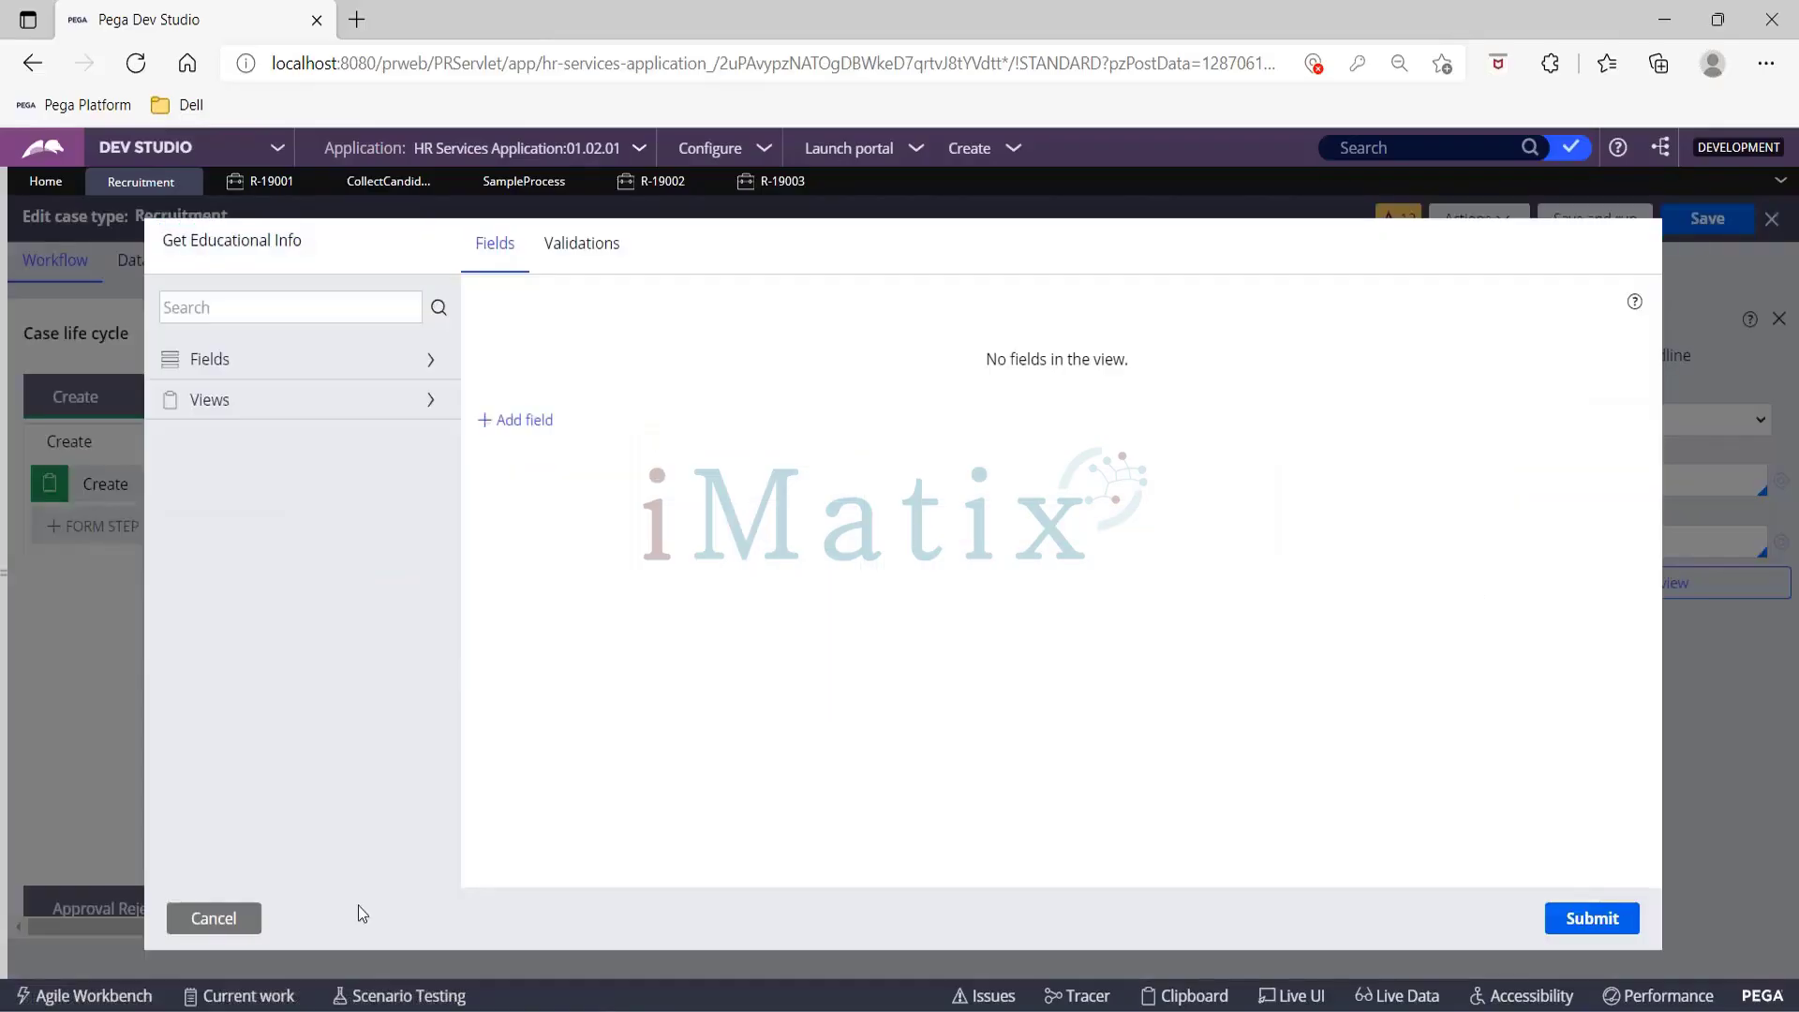
click(227, 919)
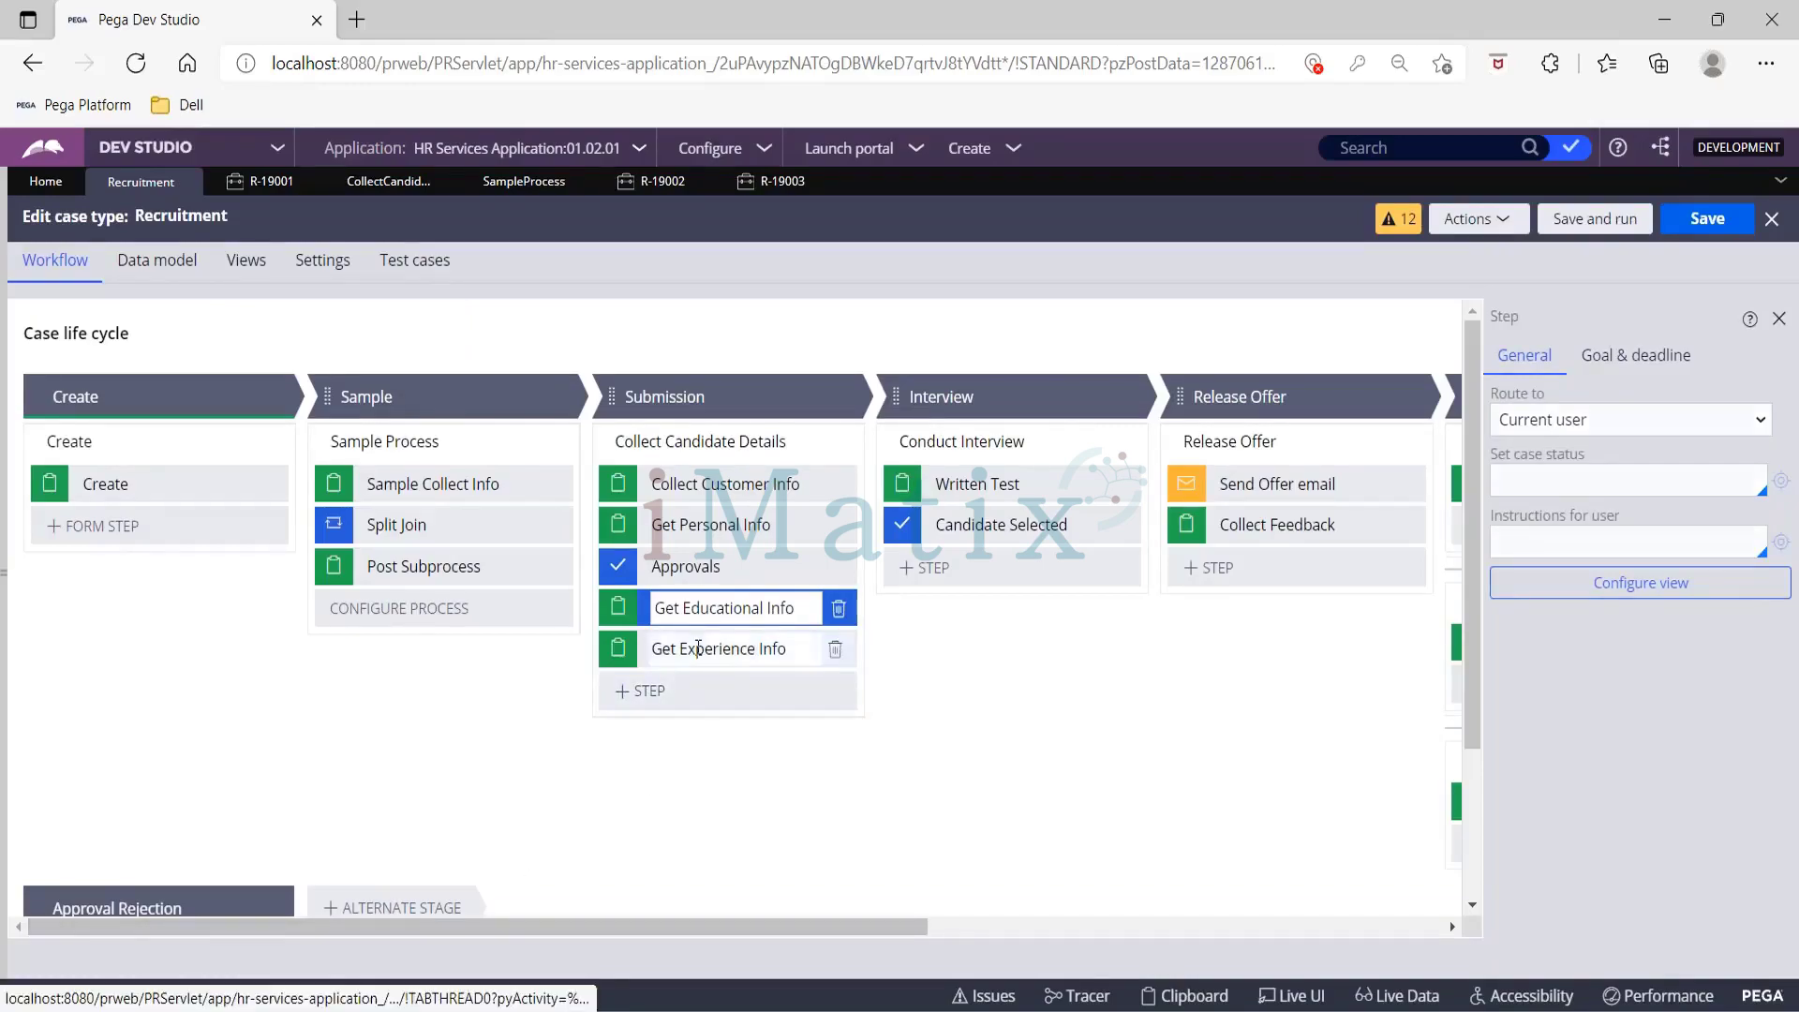
Step: Recheck the Get Educational Info view's field configuration and close it without changes
key(Tab)
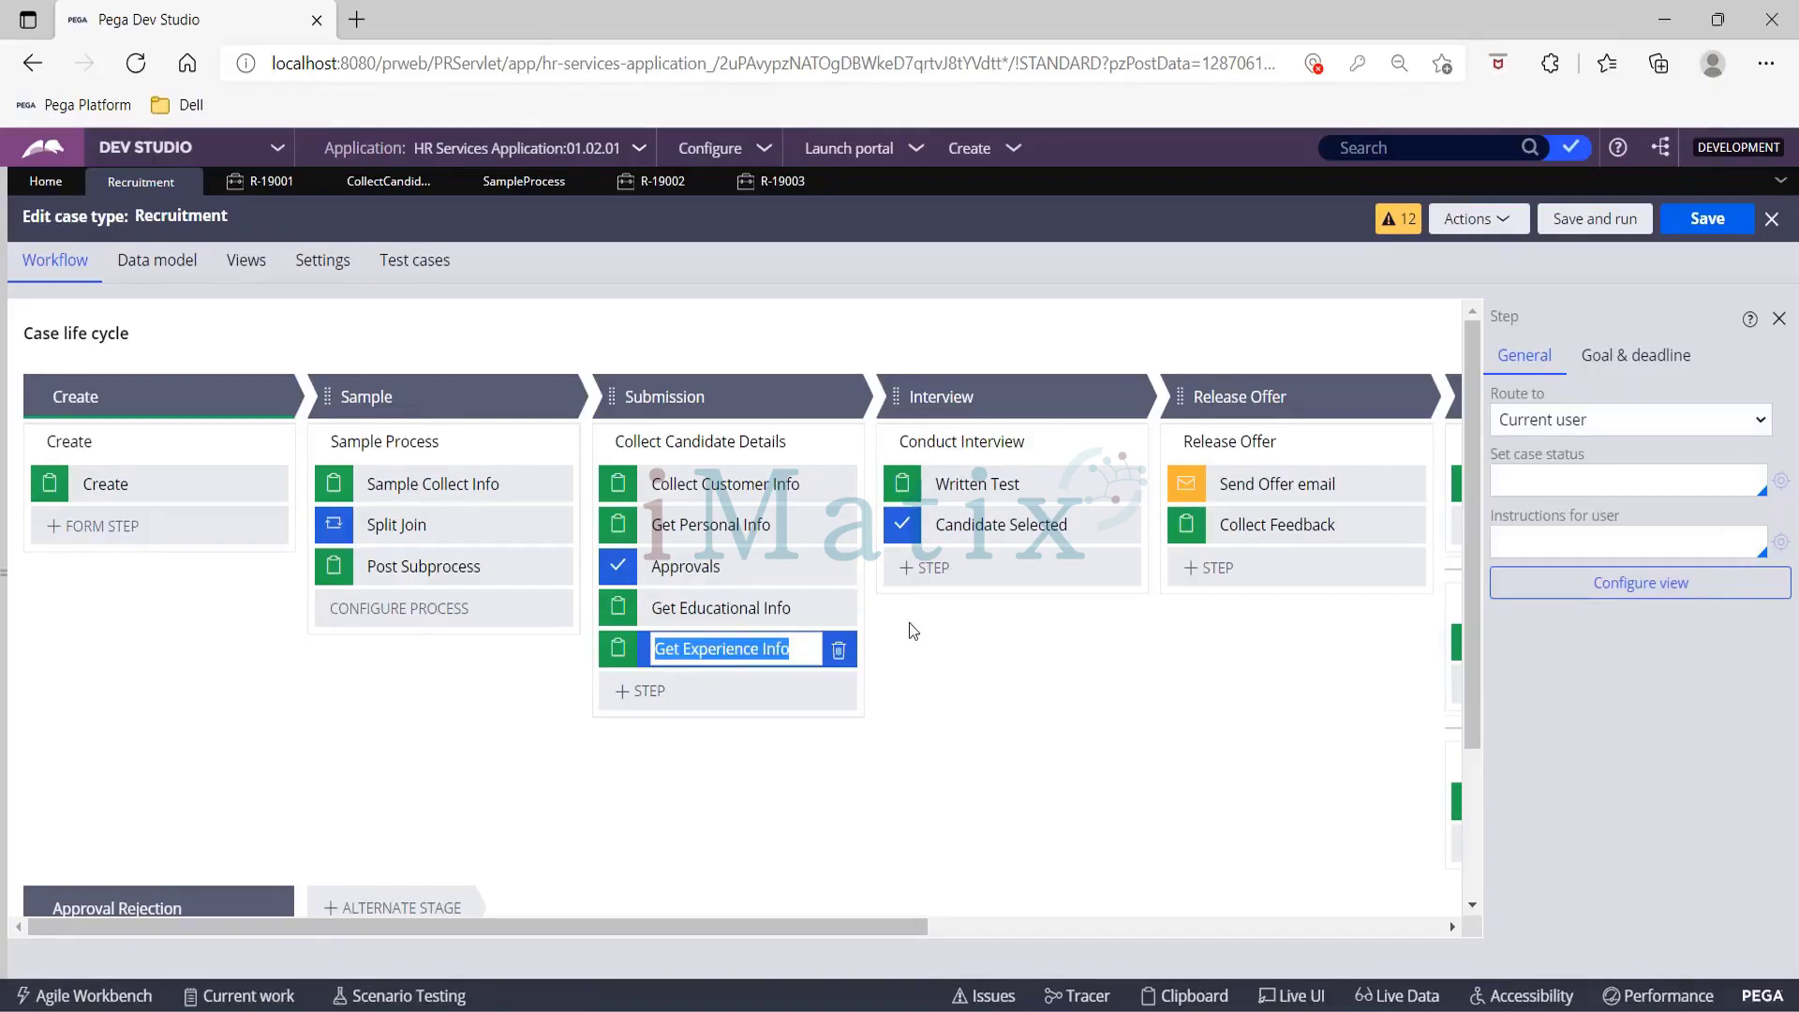
click(730, 605)
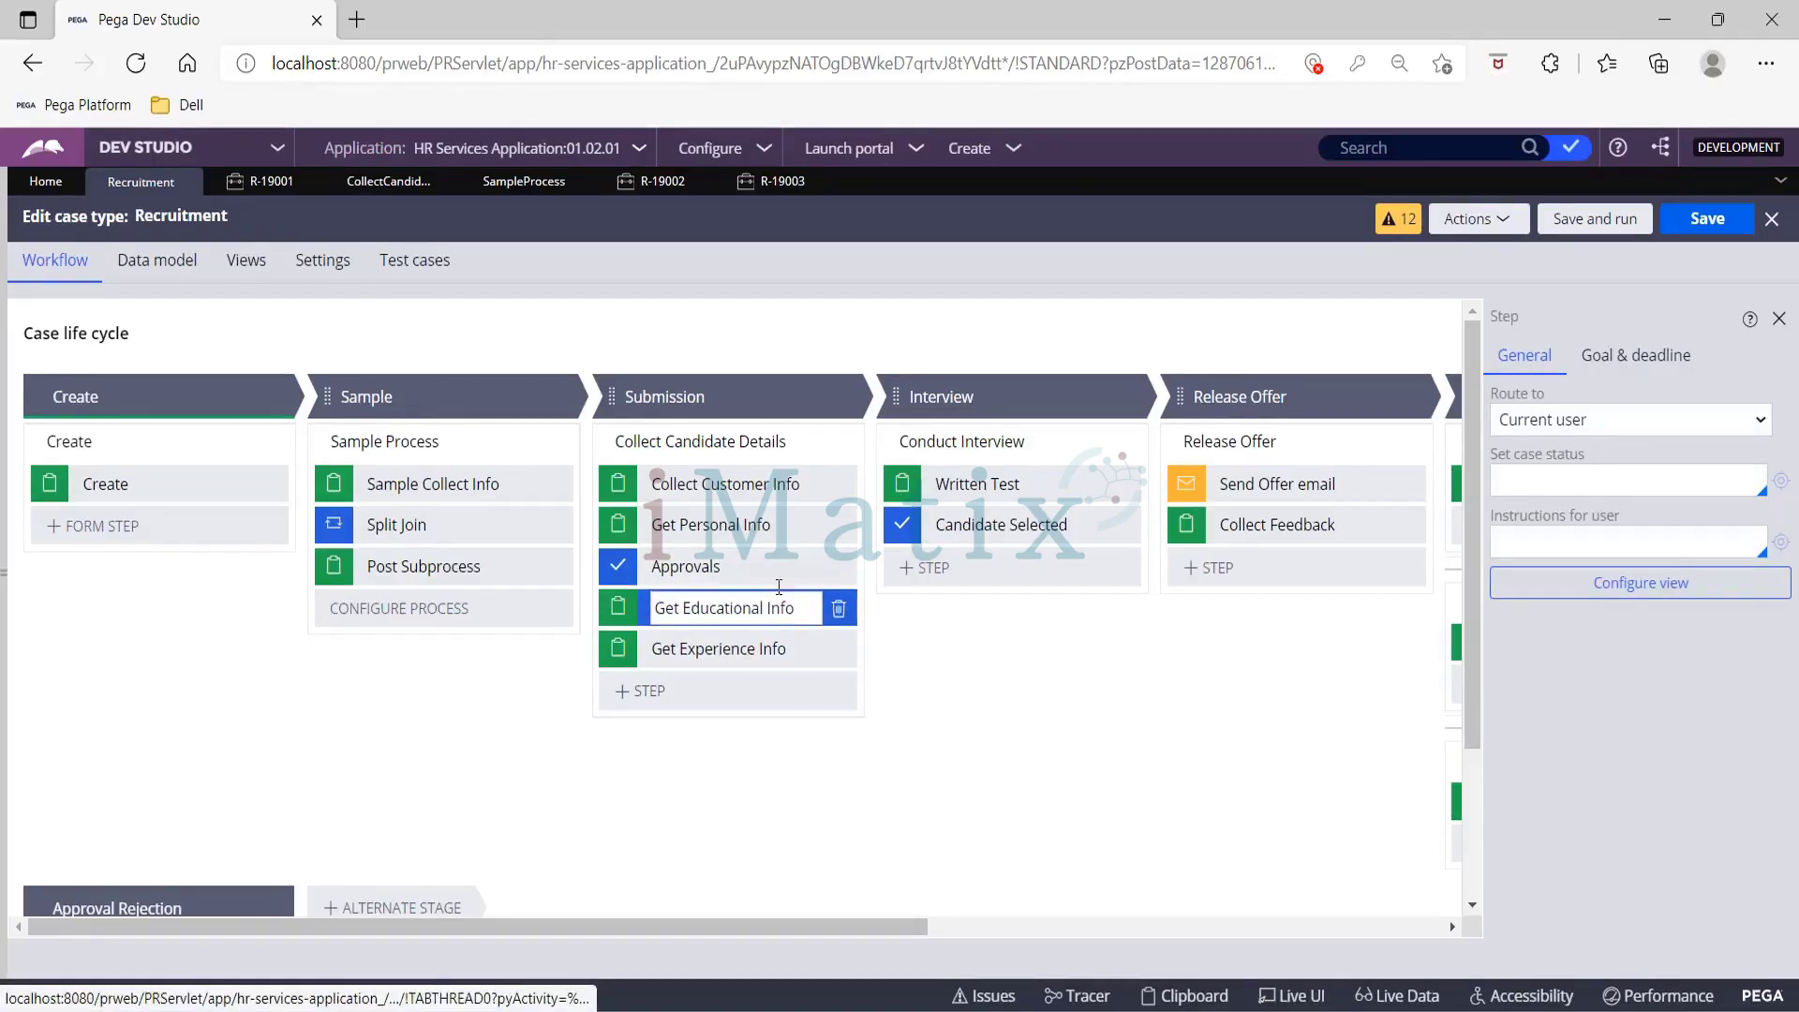
click(1583, 585)
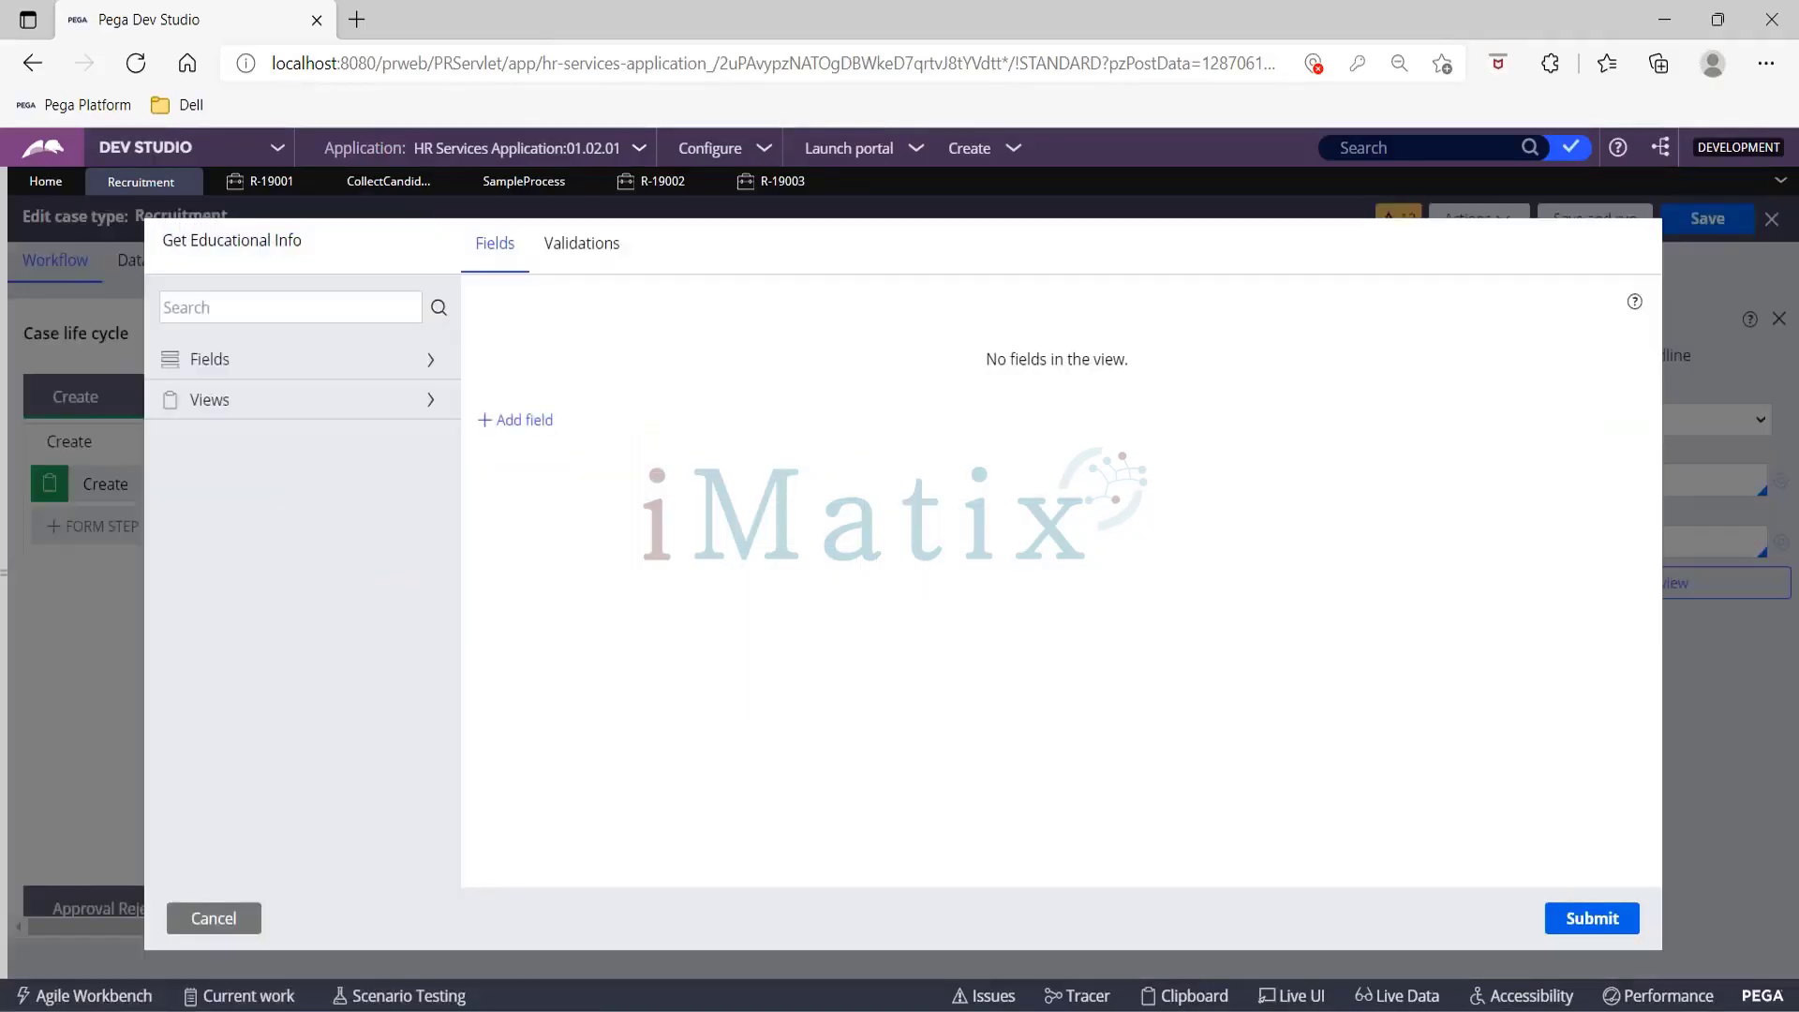
click(215, 918)
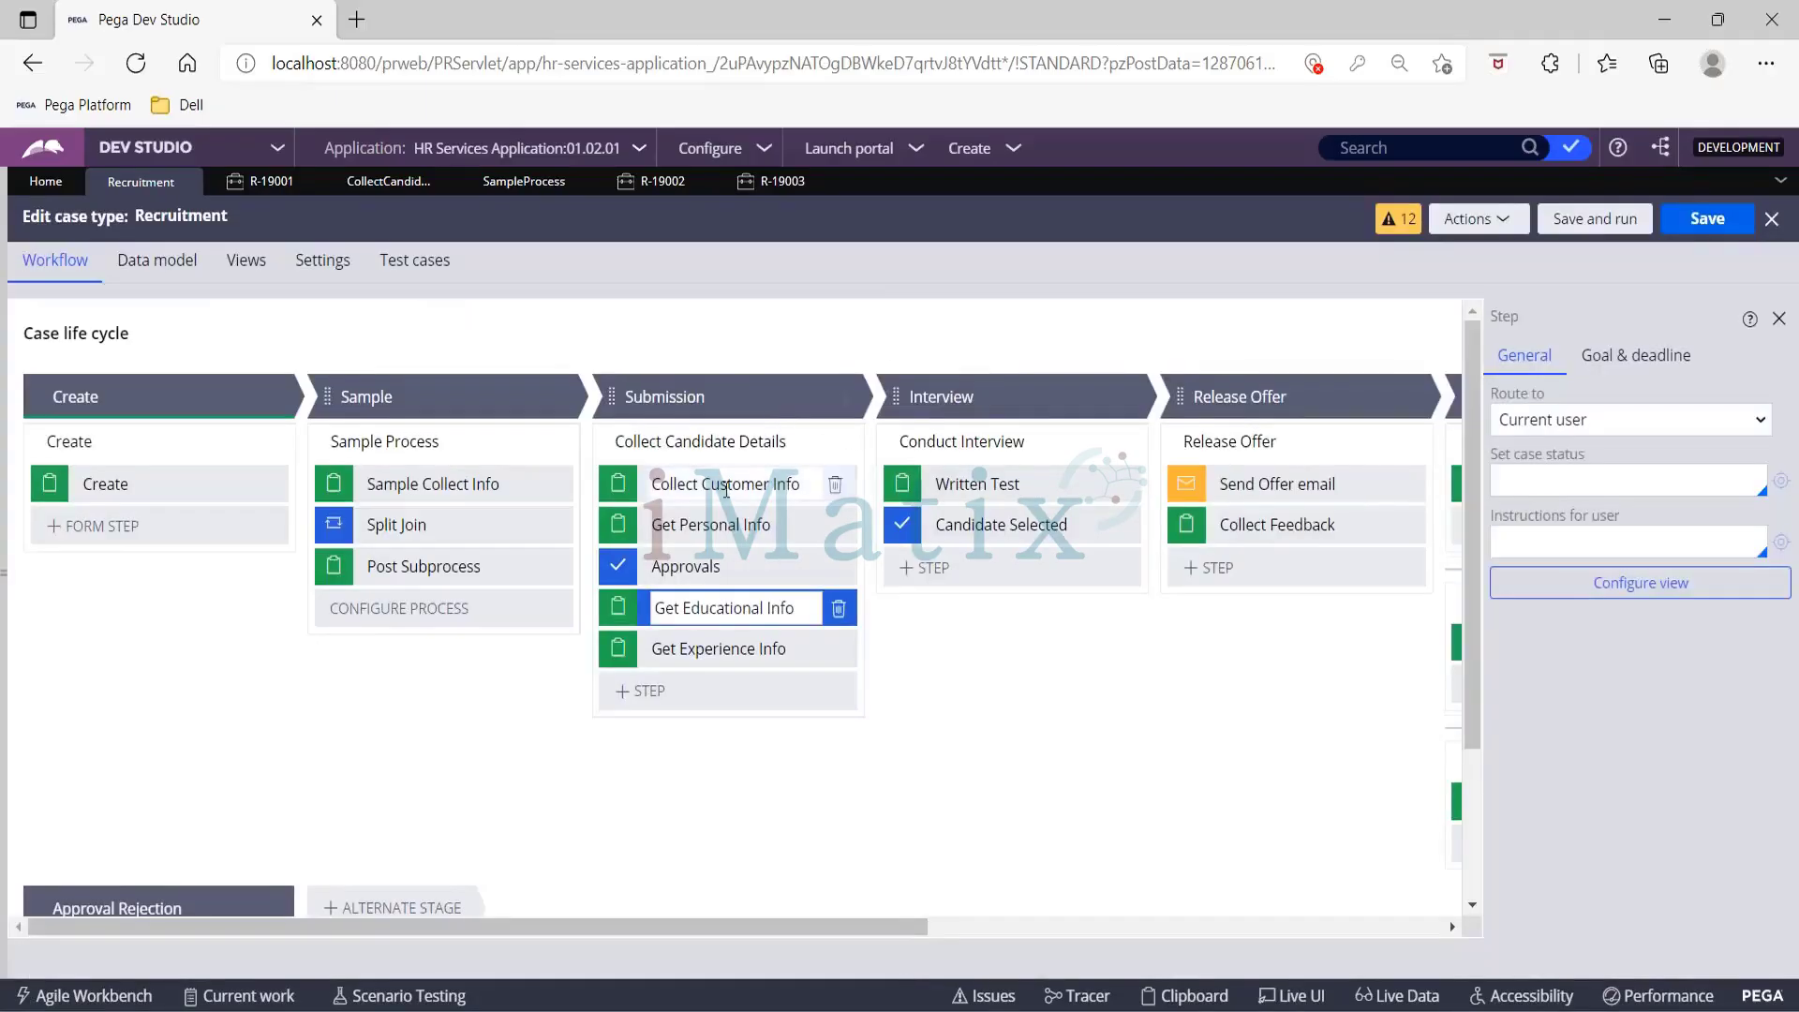
Step: Open the Collect Customer Info view and examine the fields available in the Recruitment case type
click(726, 488)
click(1621, 588)
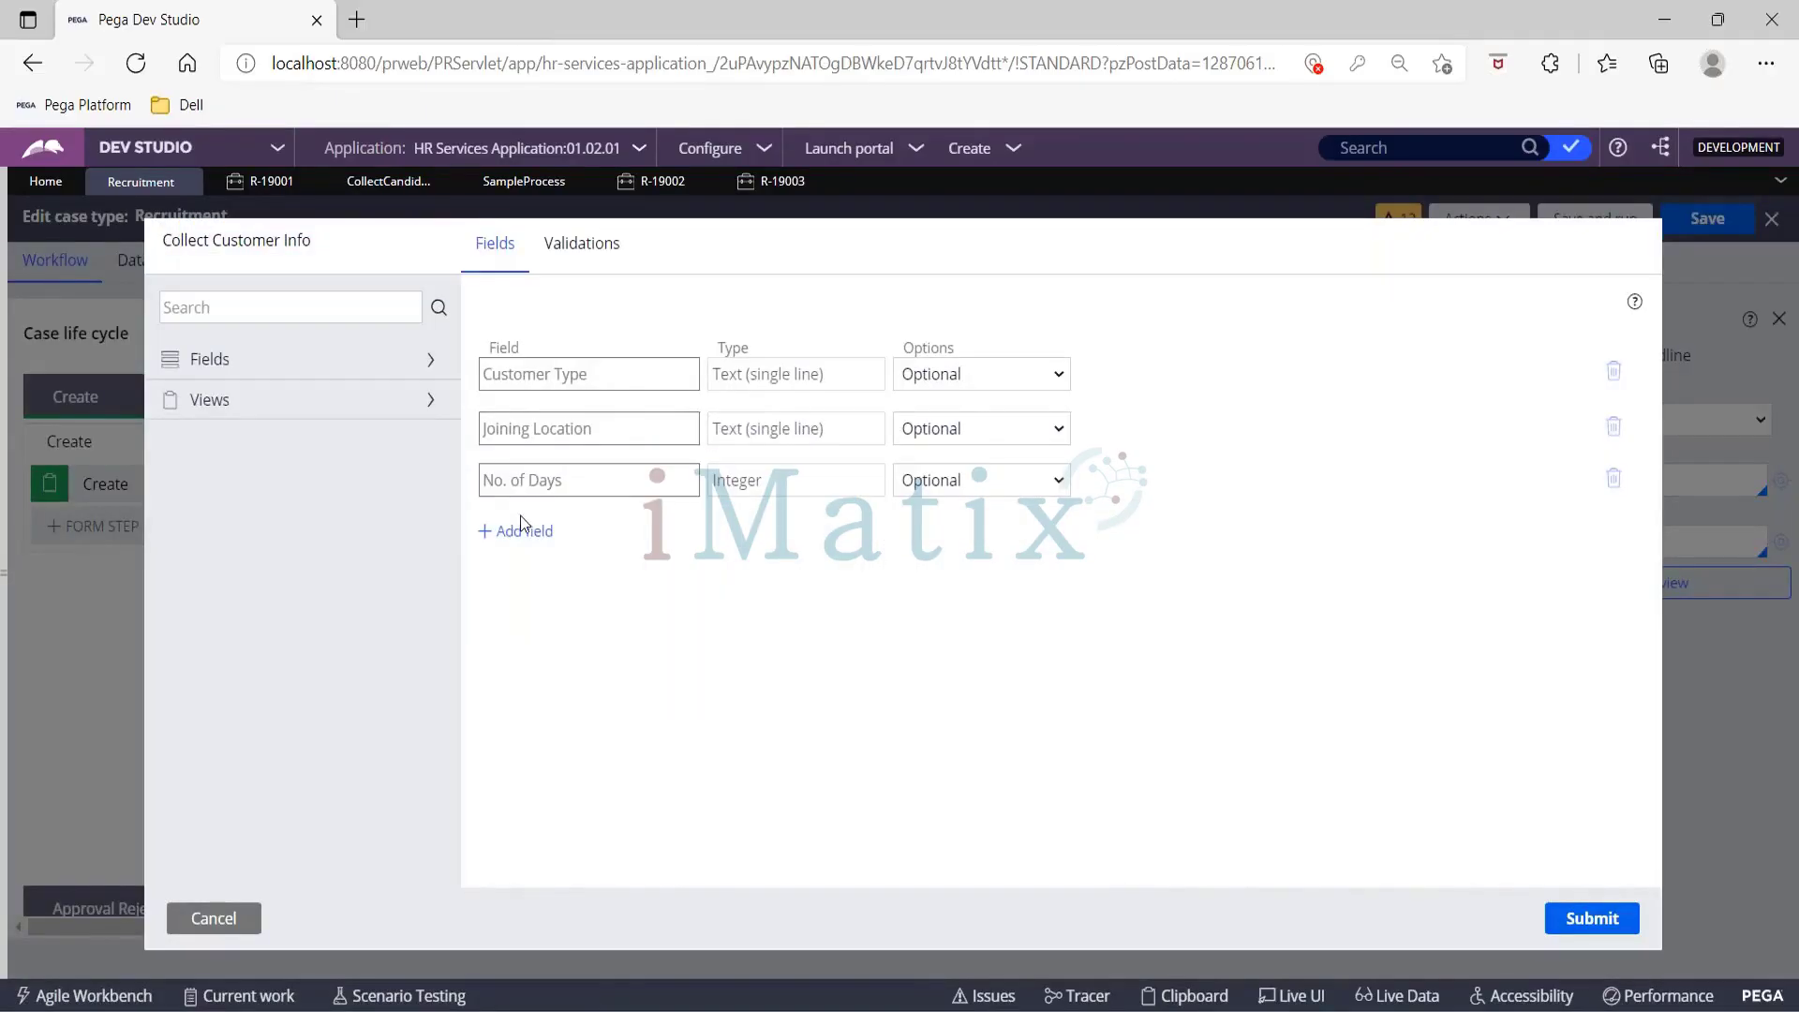
click(522, 541)
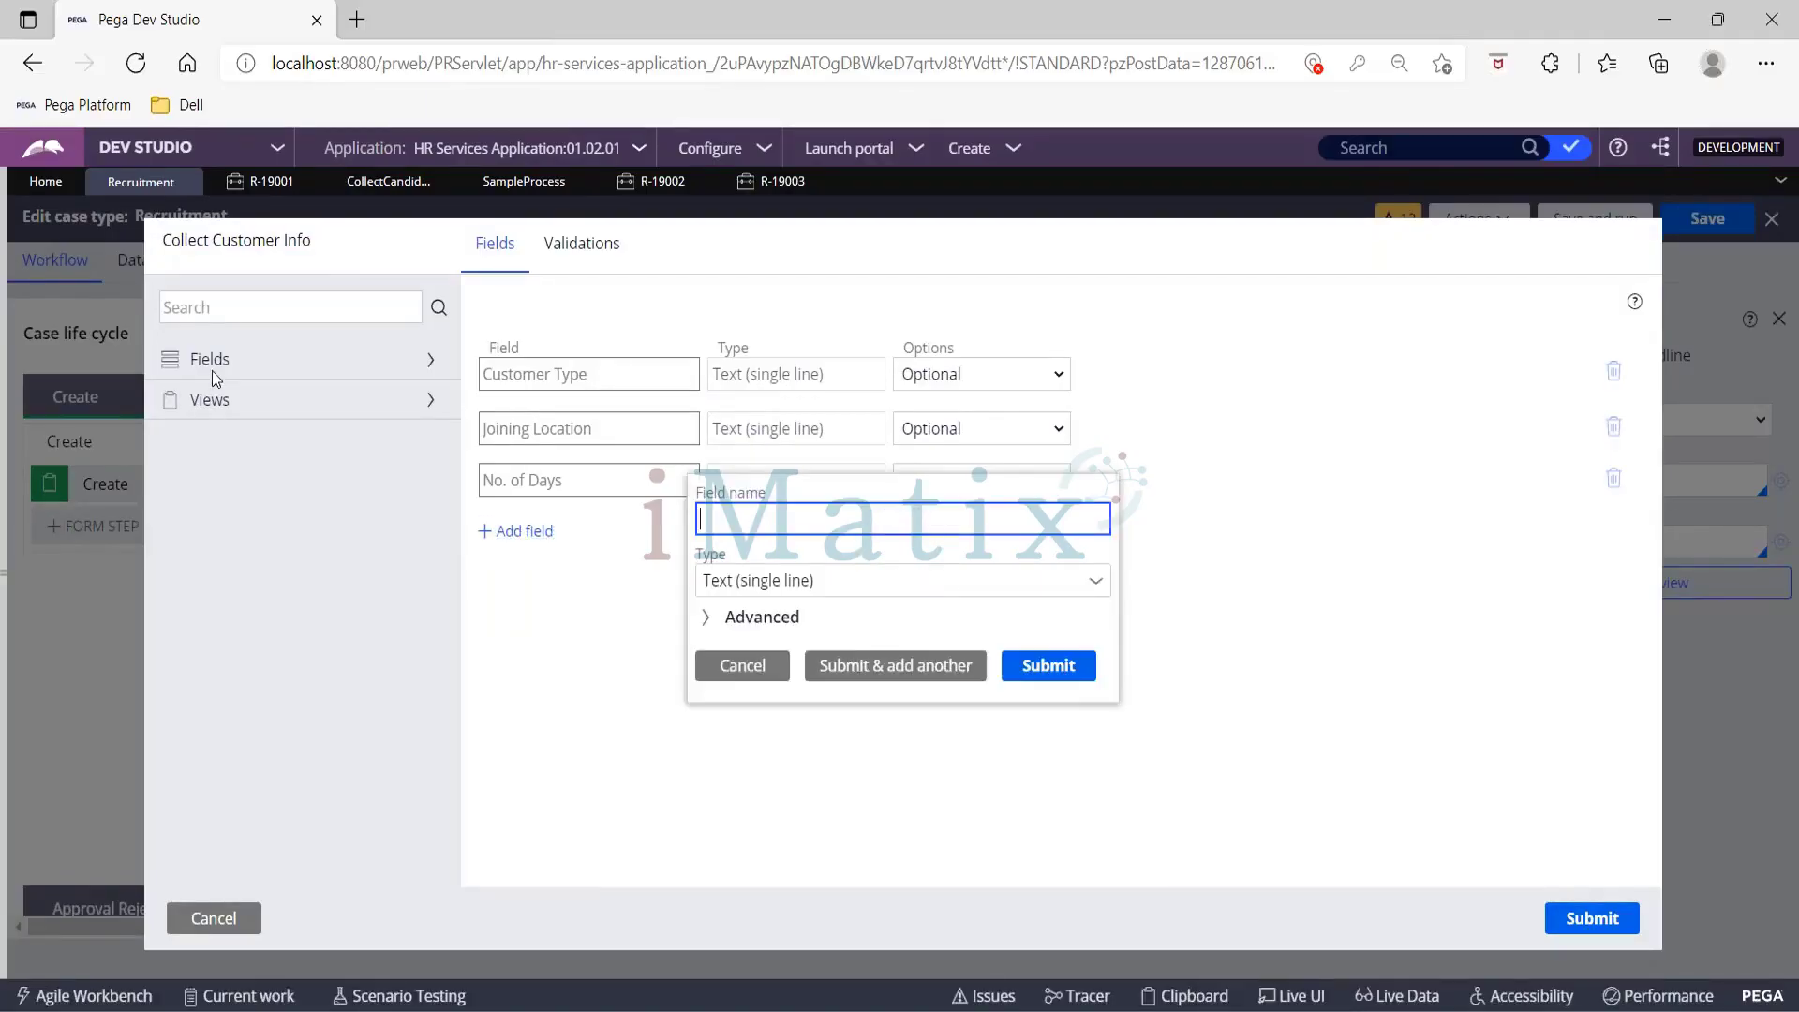
click(698, 671)
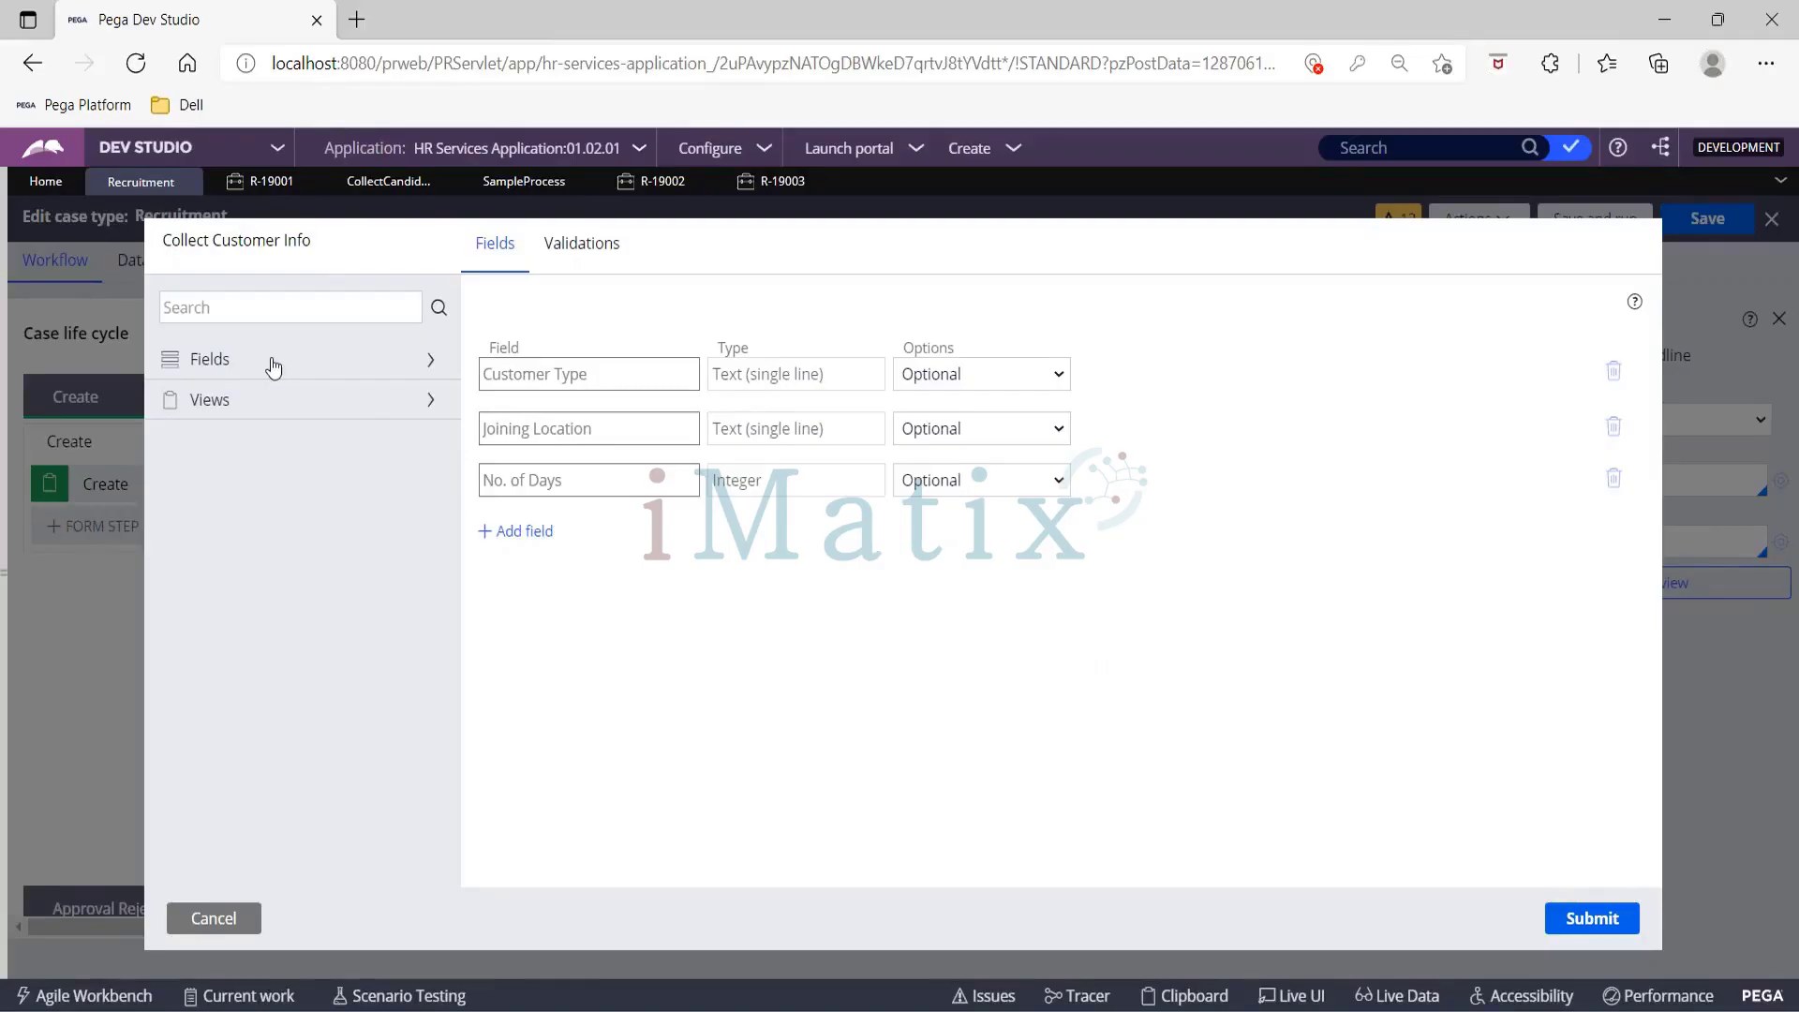
click(219, 369)
scroll(220, 369, down, 5)
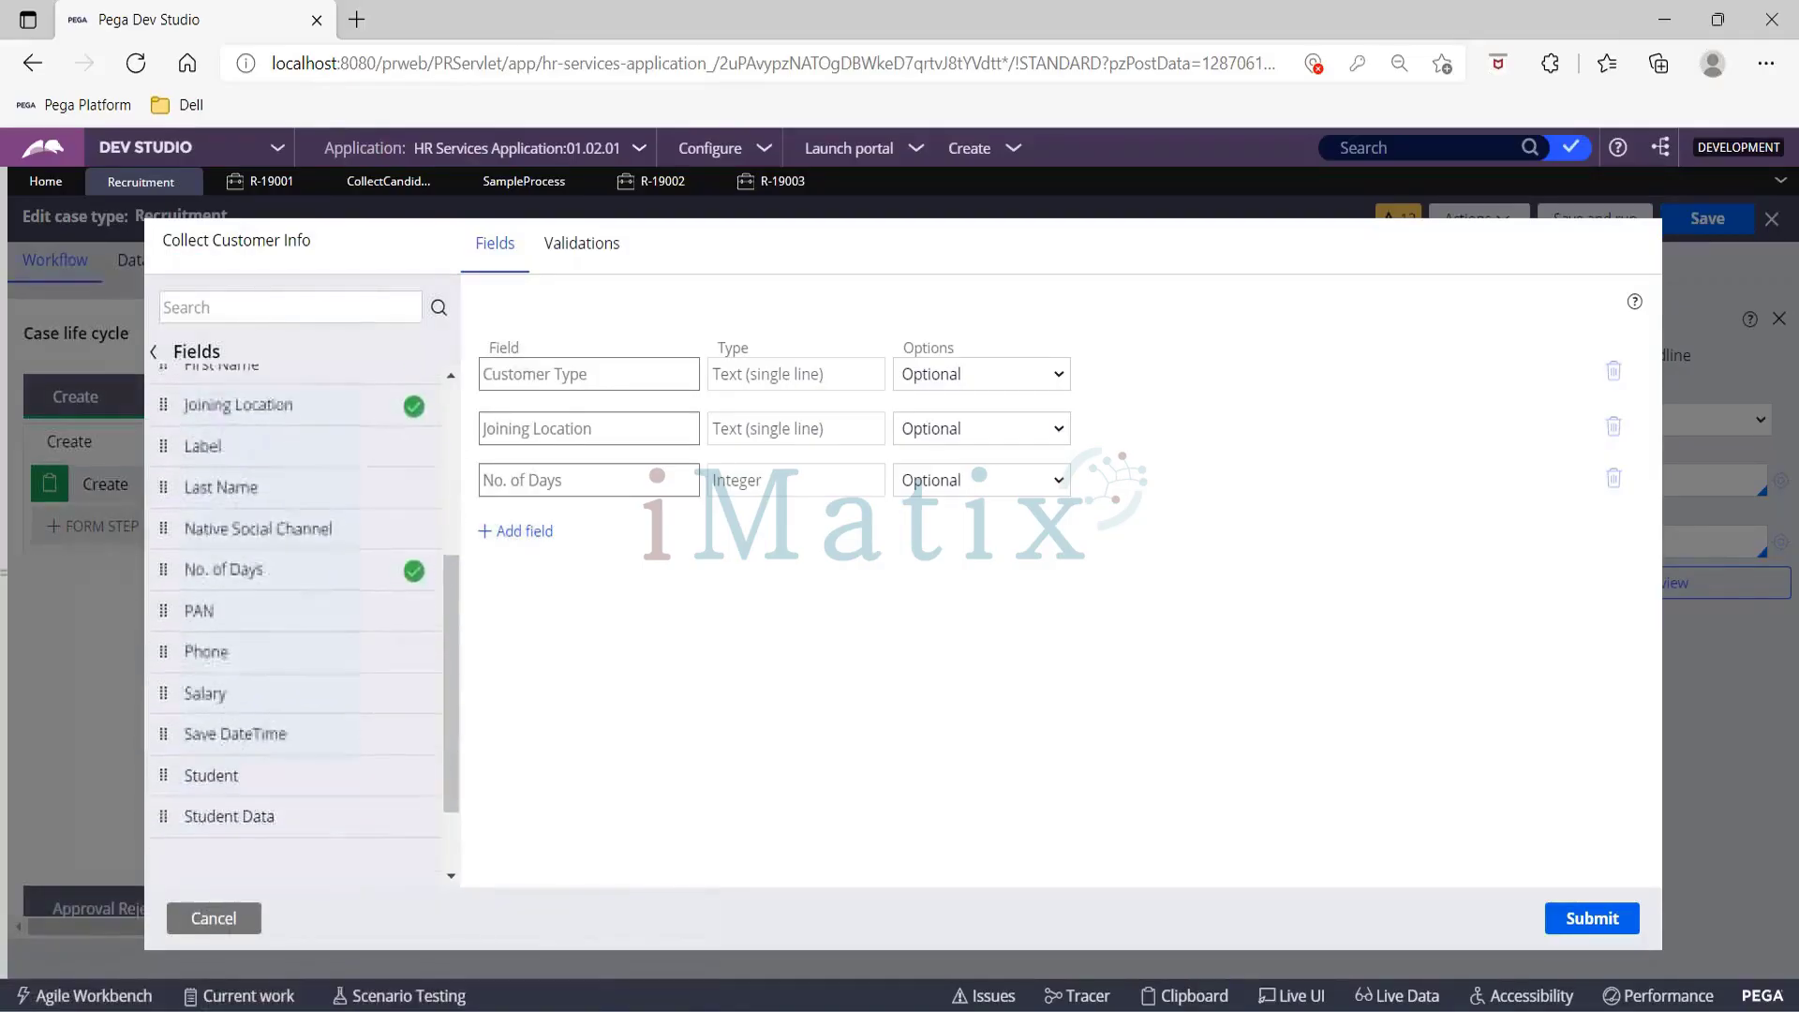
scroll(300, 415, up, 3)
scroll(300, 415, down, 3)
scroll(300, 415, up, 1)
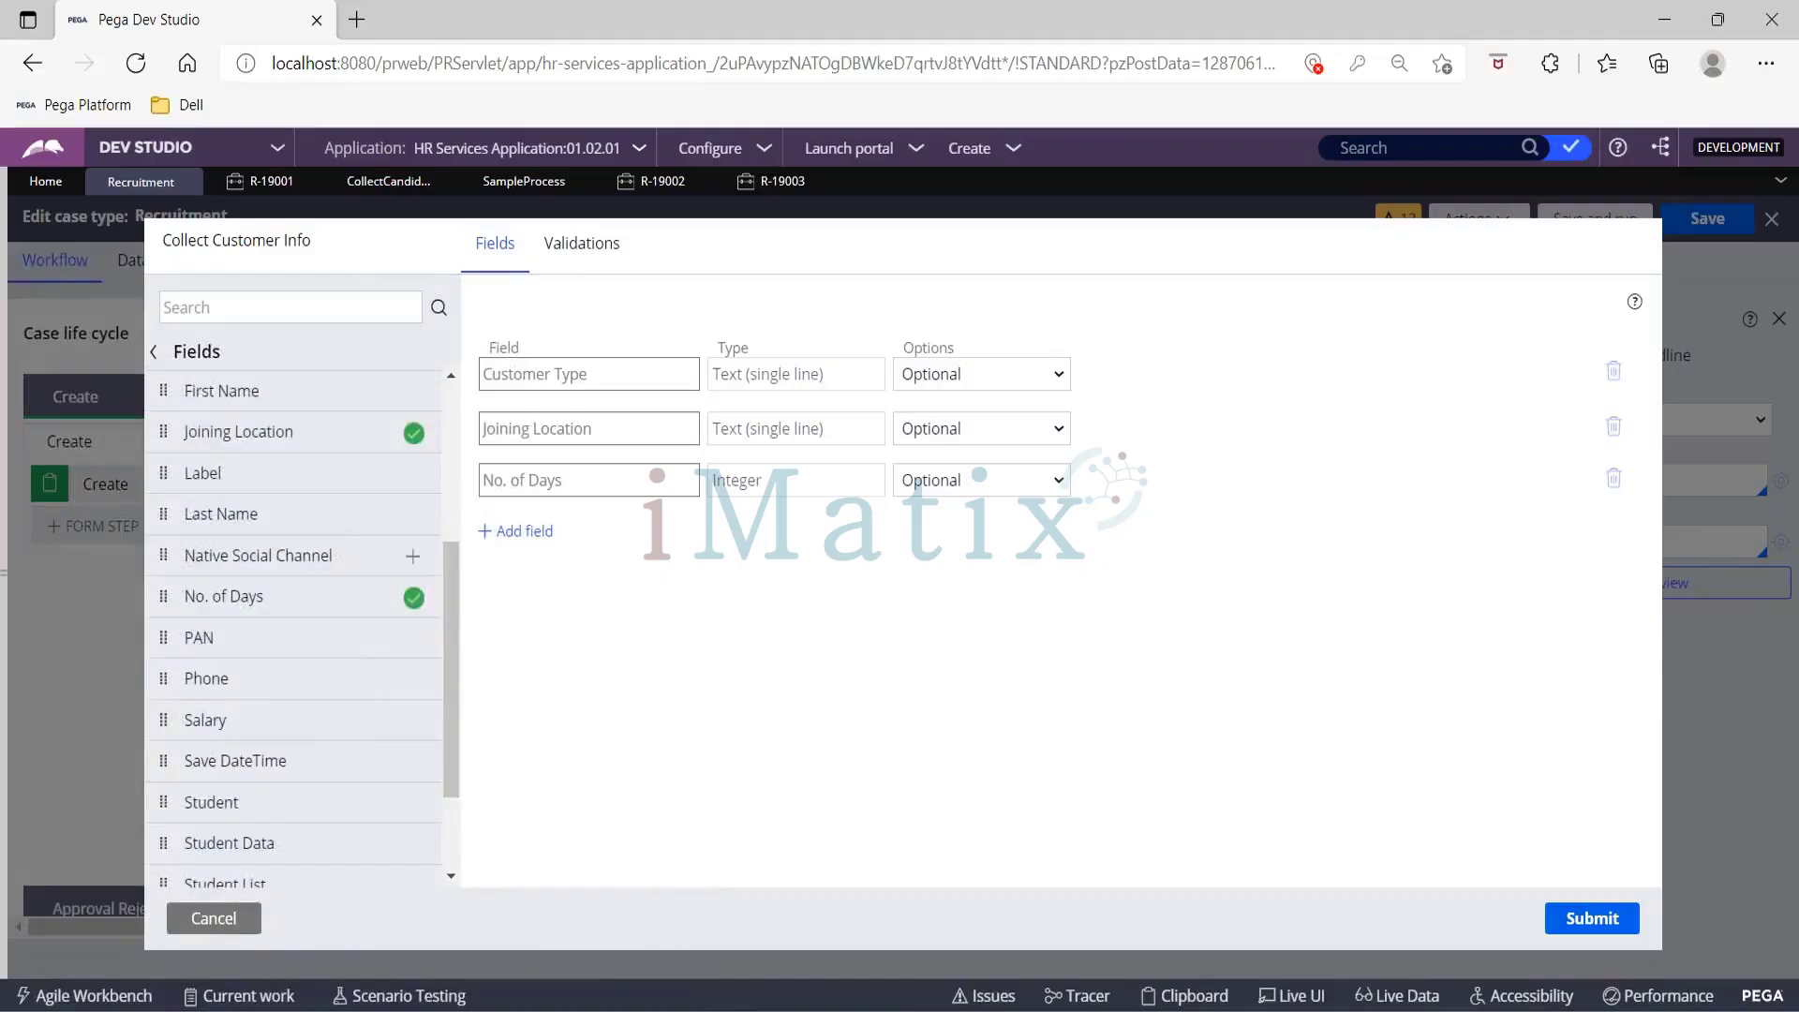
scroll(300, 415, down, 1)
scroll(280, 572, up, 5)
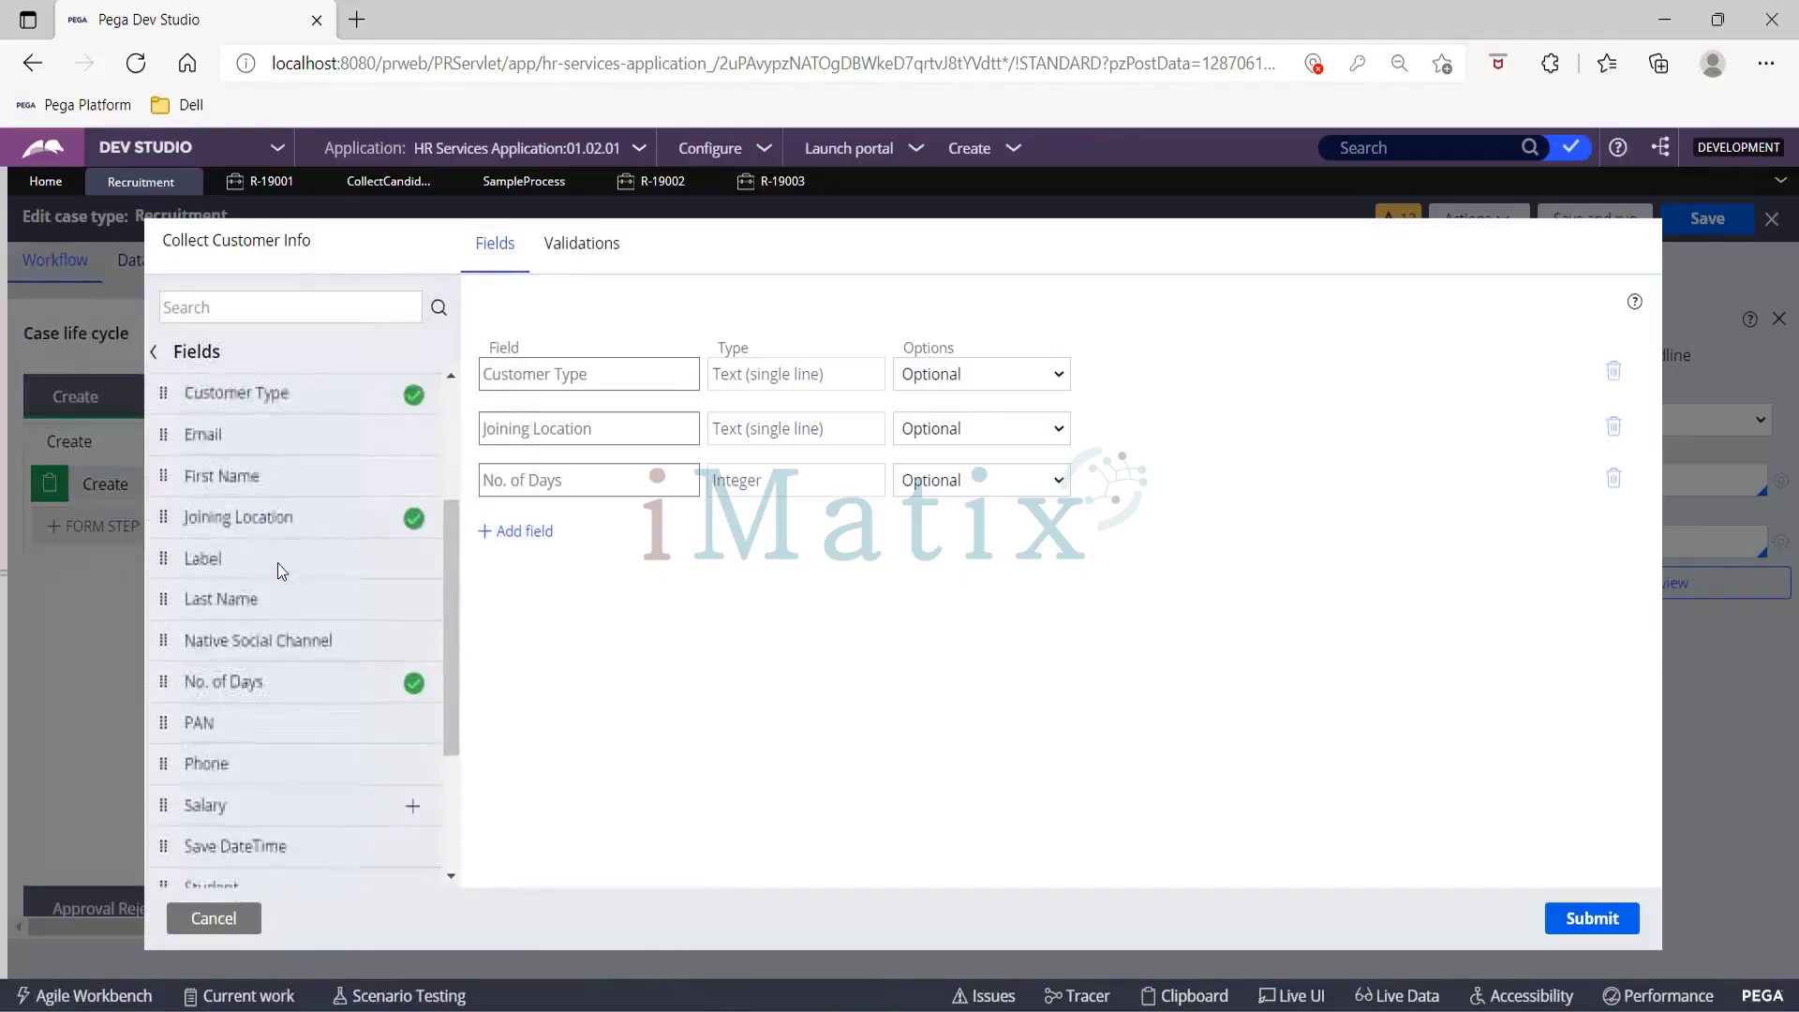
scroll(279, 572, up, 1)
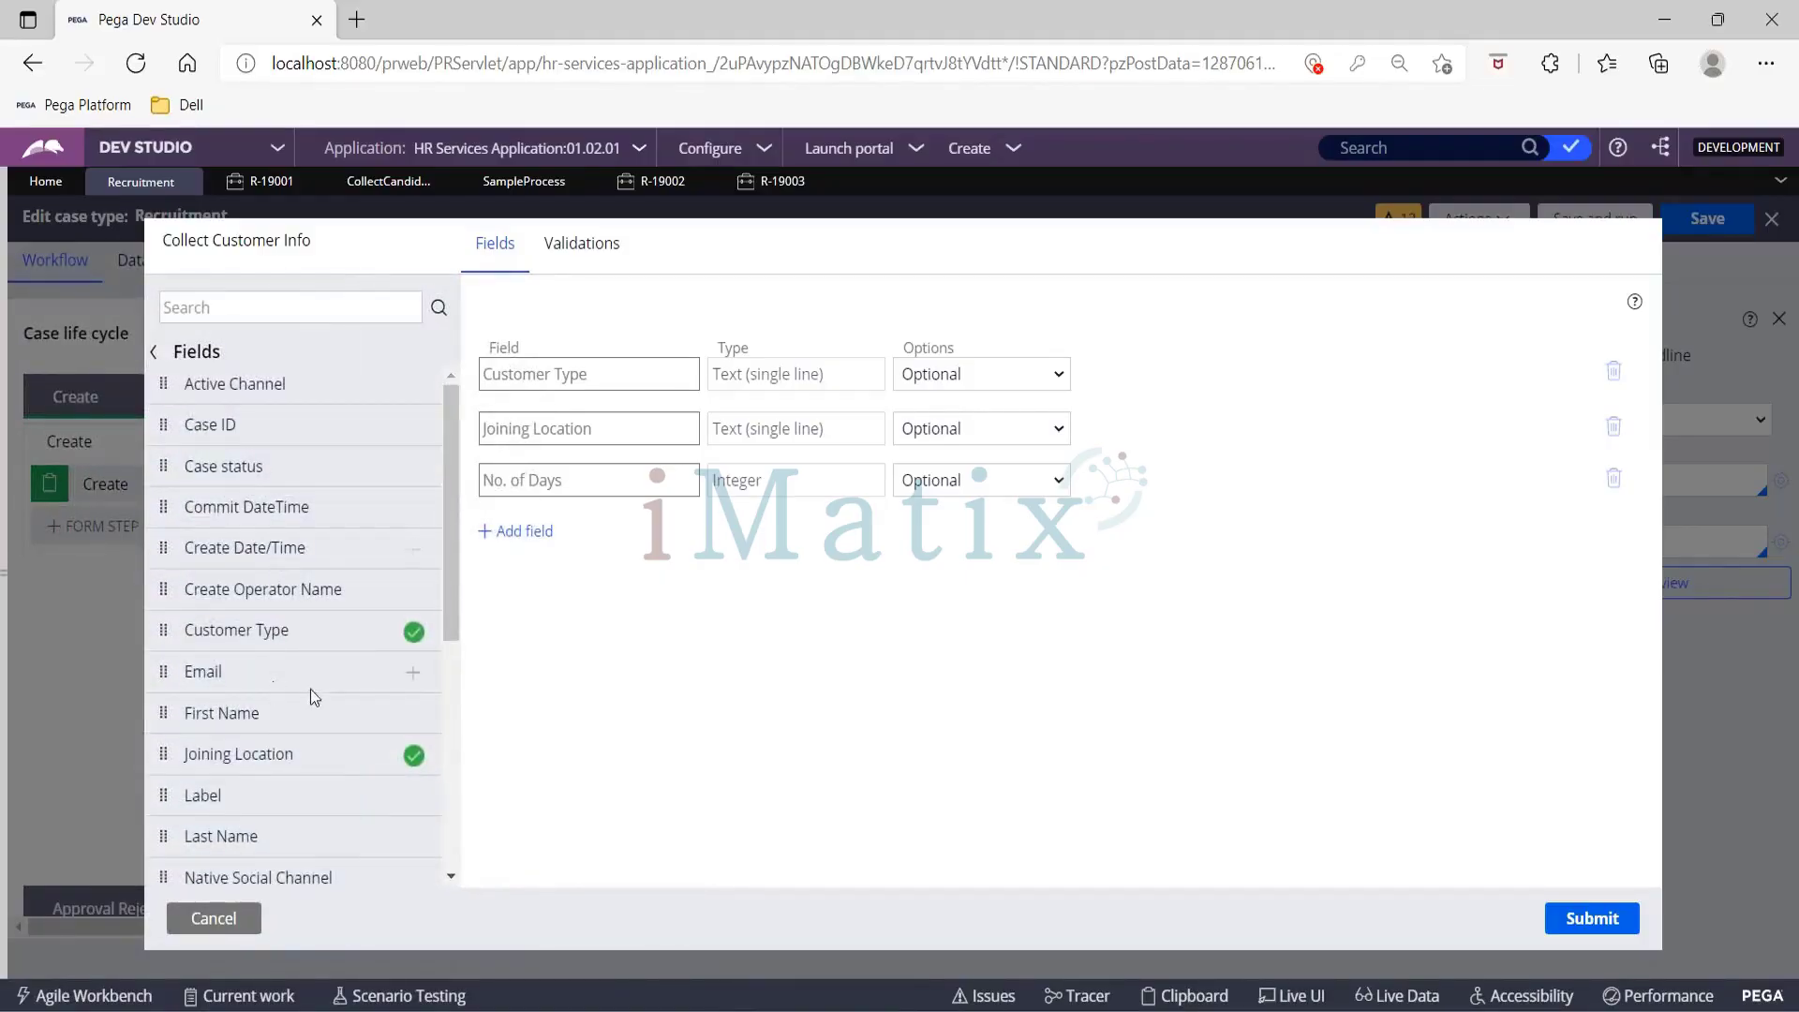
scroll(347, 592, down, 5)
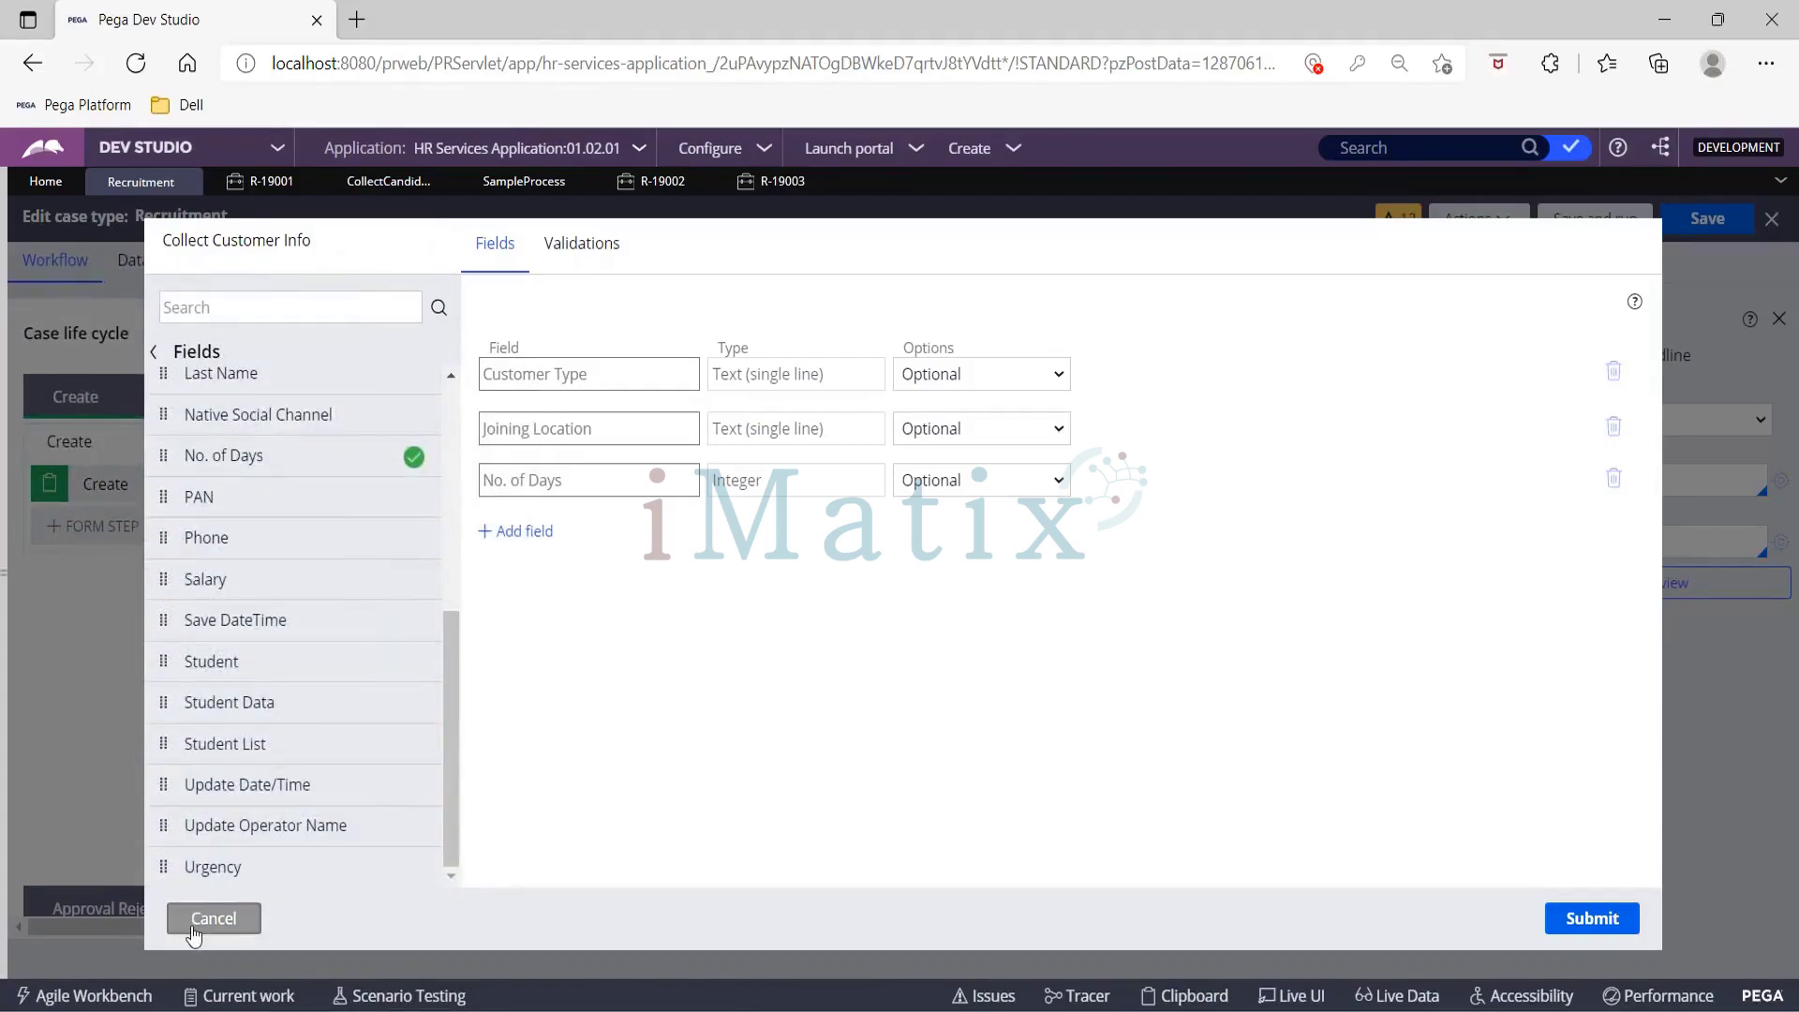
click(521, 532)
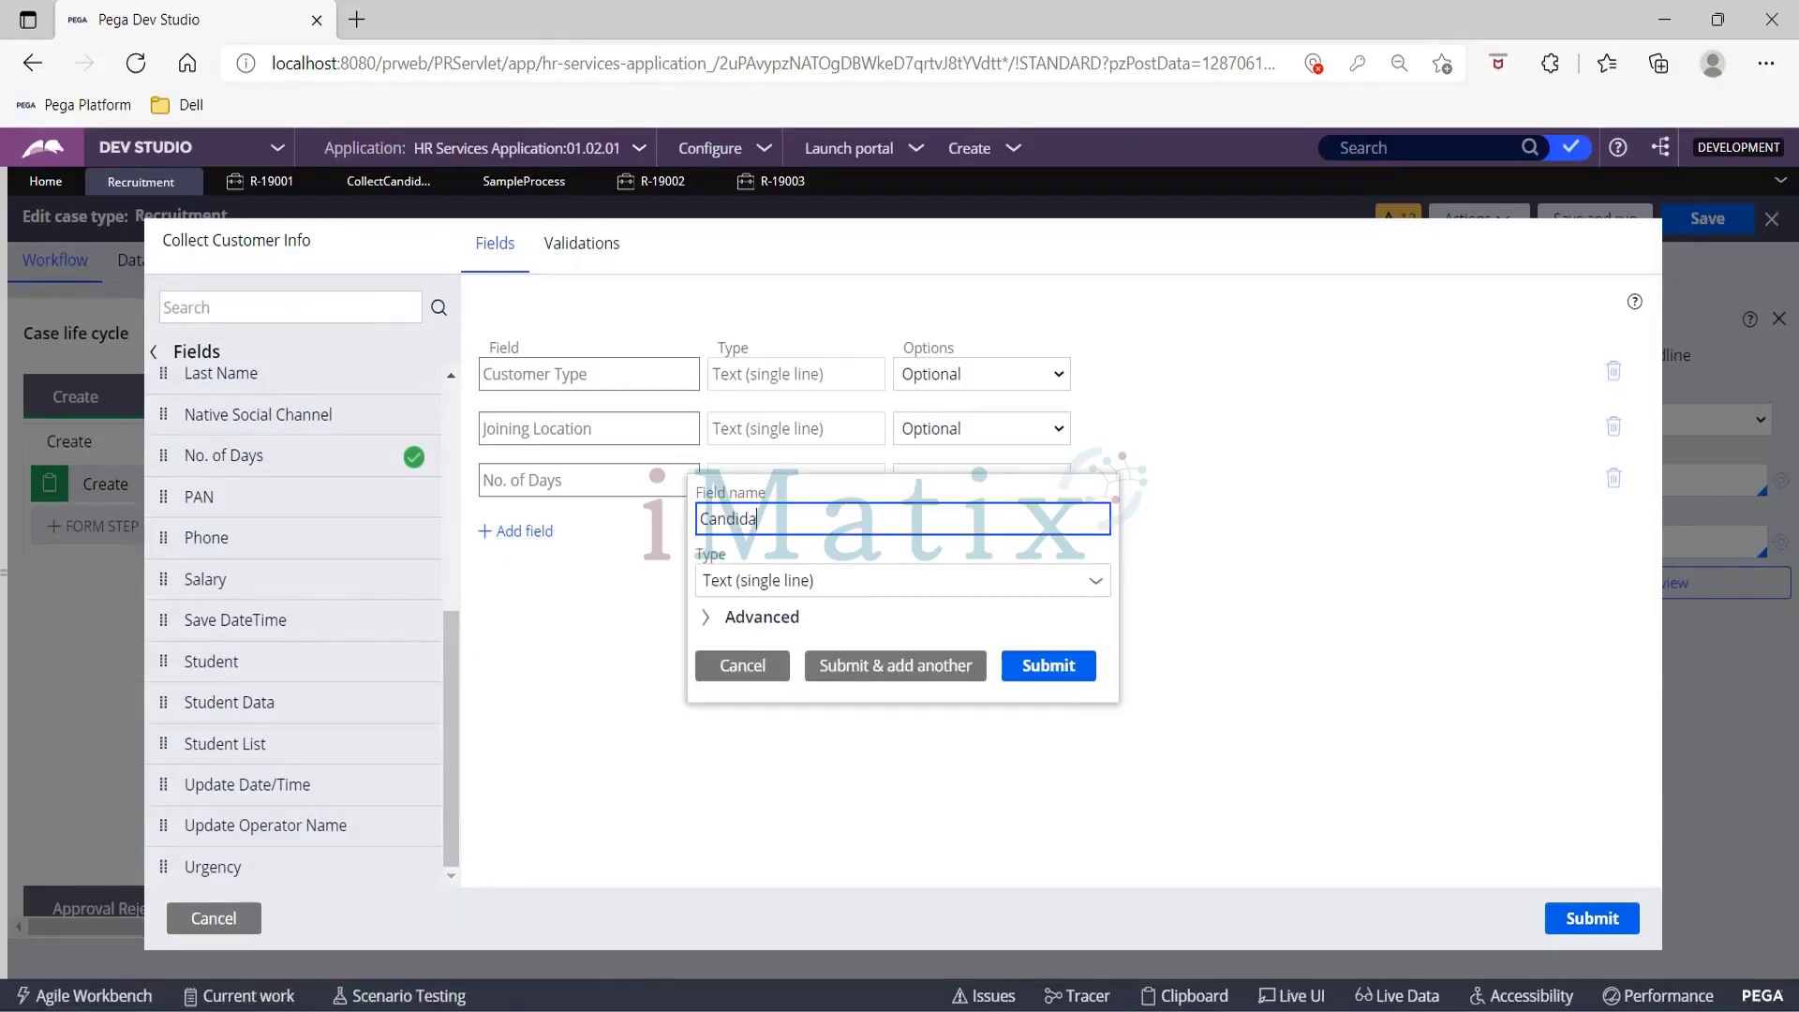
text(Candidate List)
key(Tab)
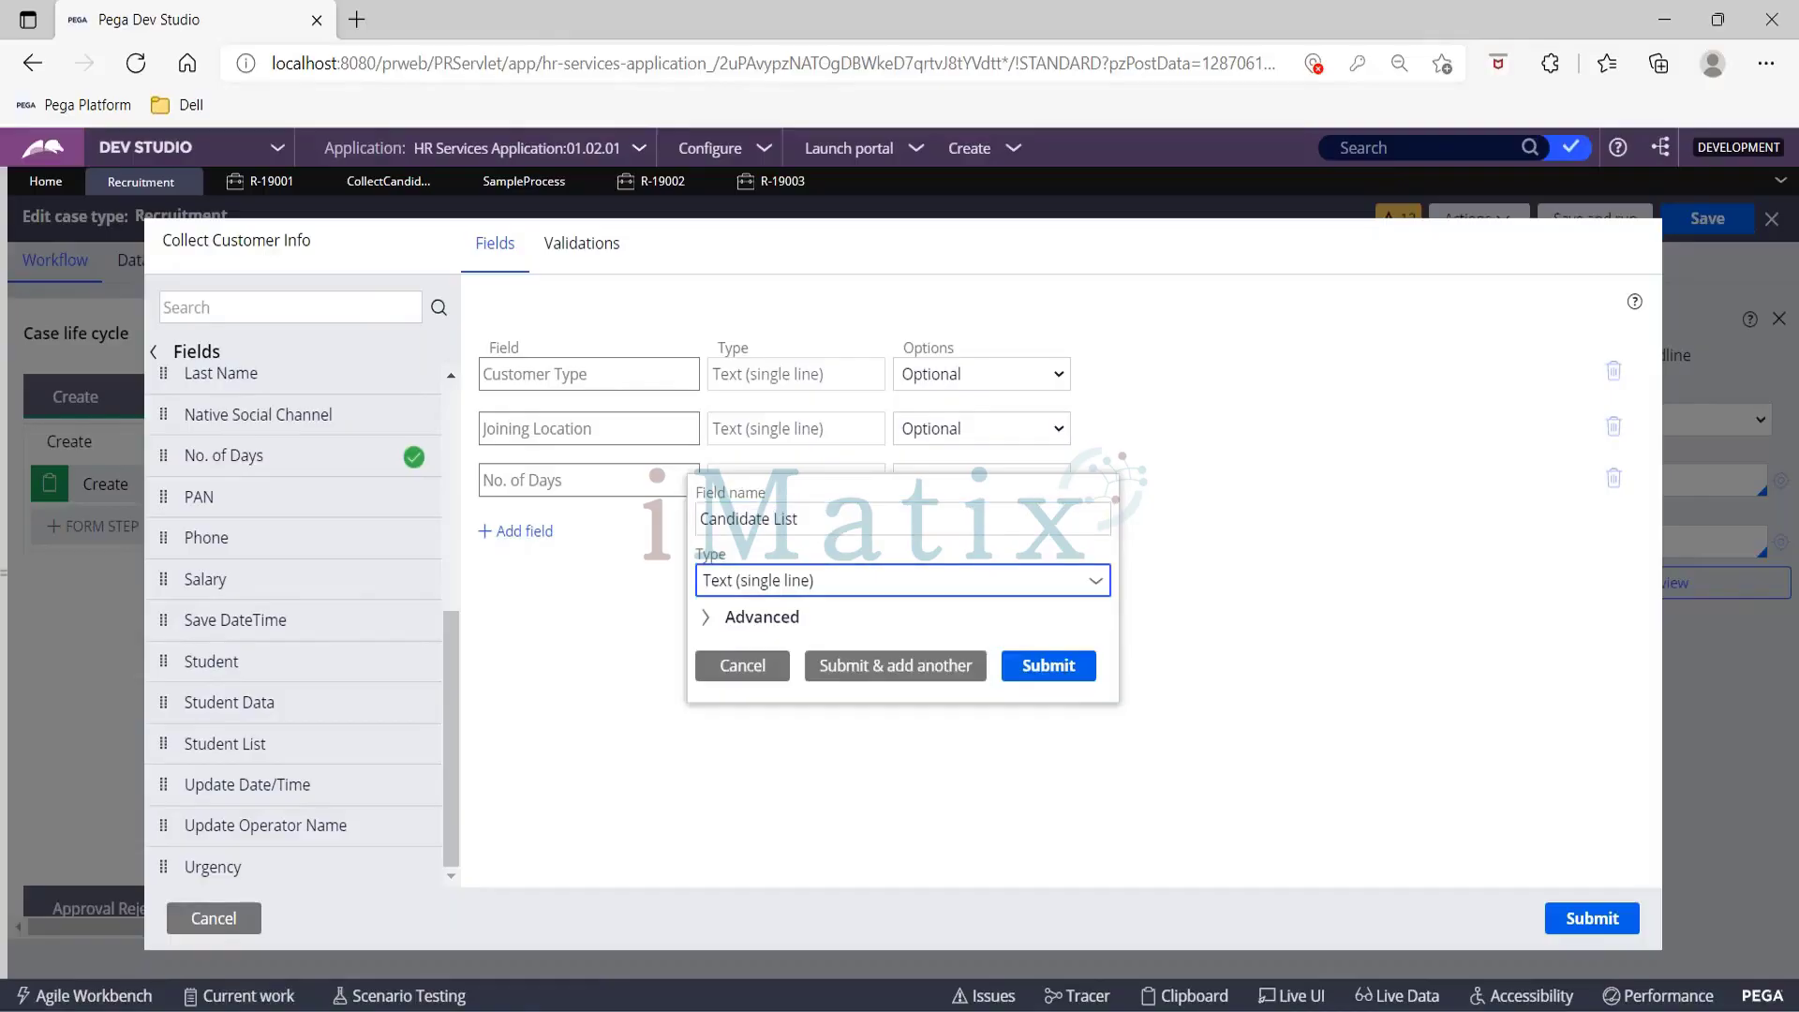
key(Return)
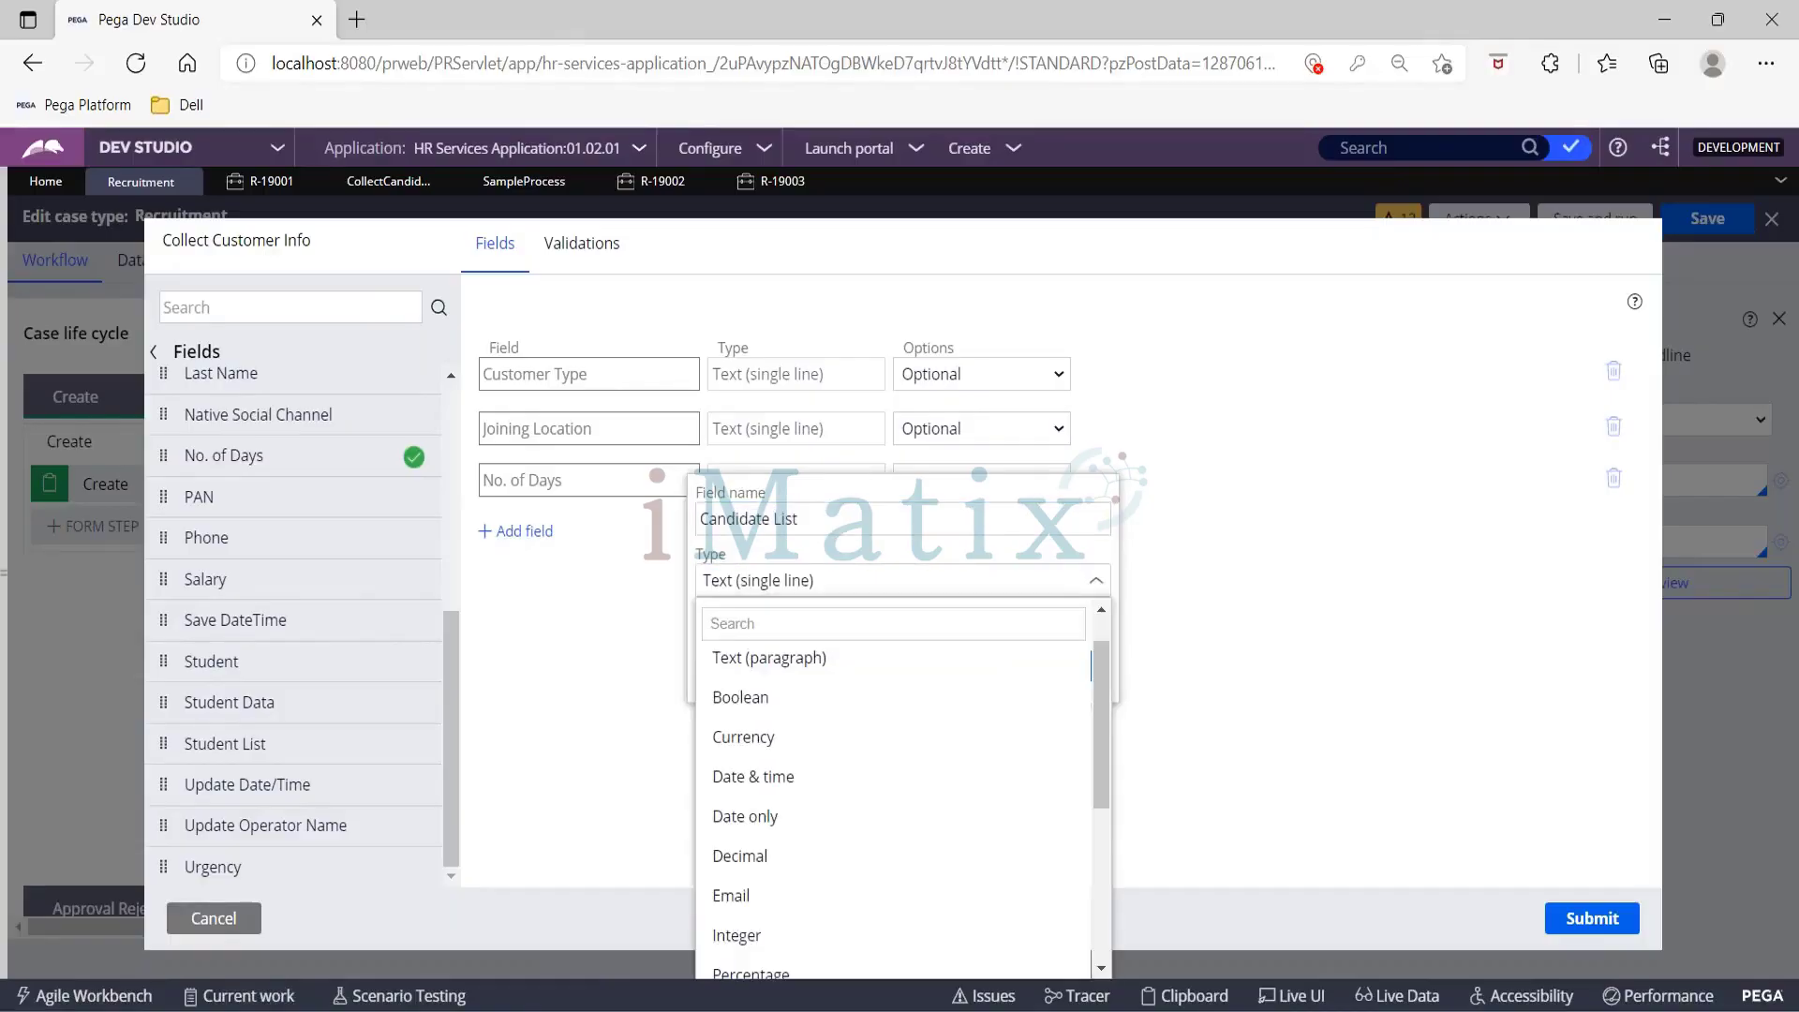
text(data)
key(Down)
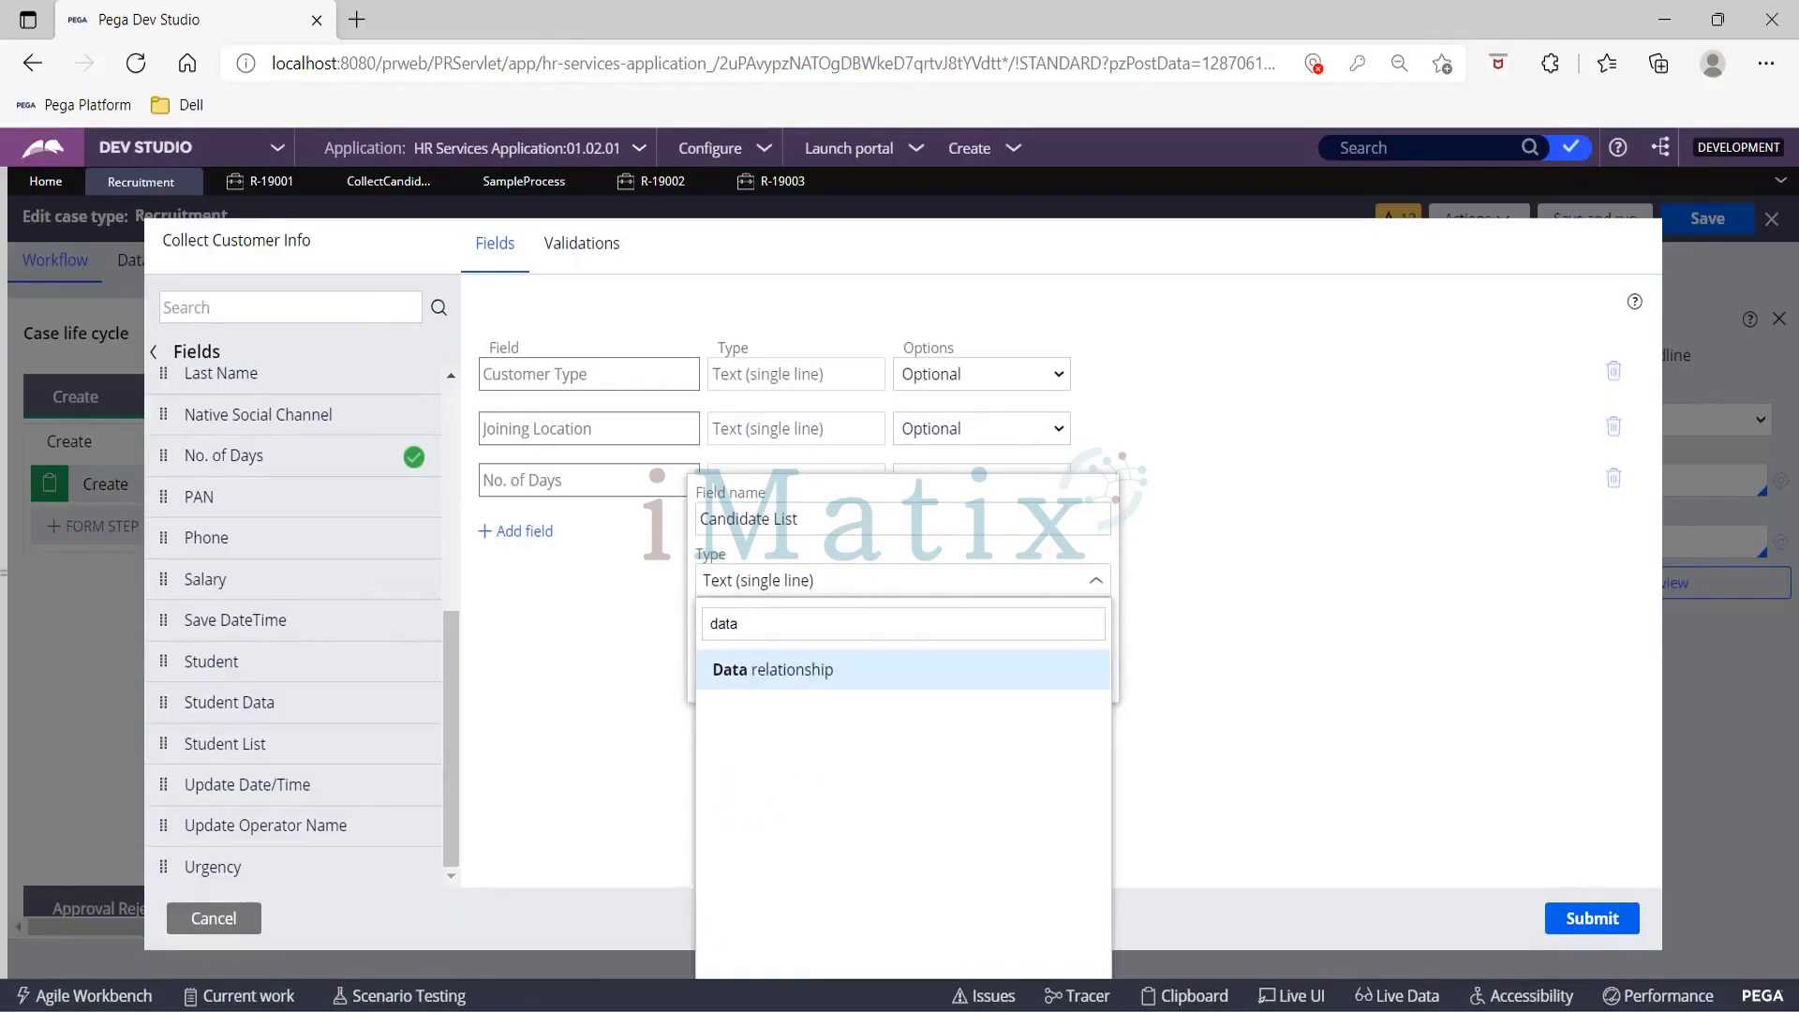
key(Return)
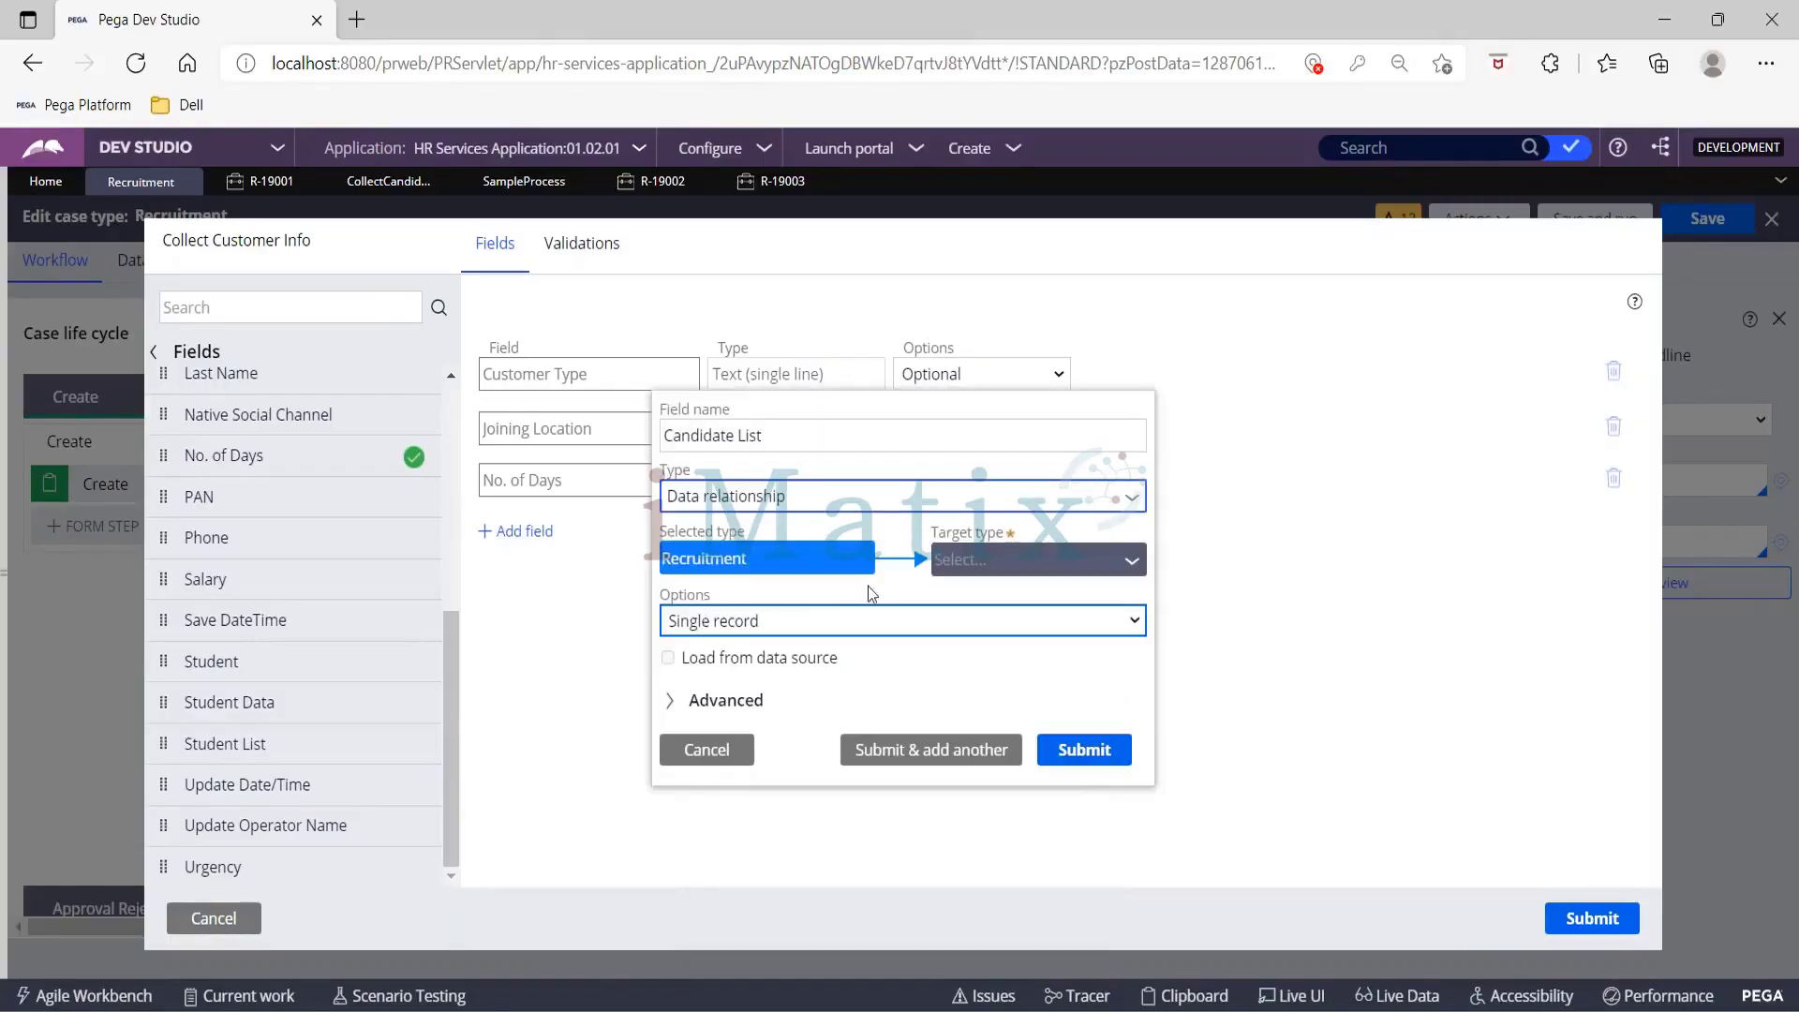
click(980, 562)
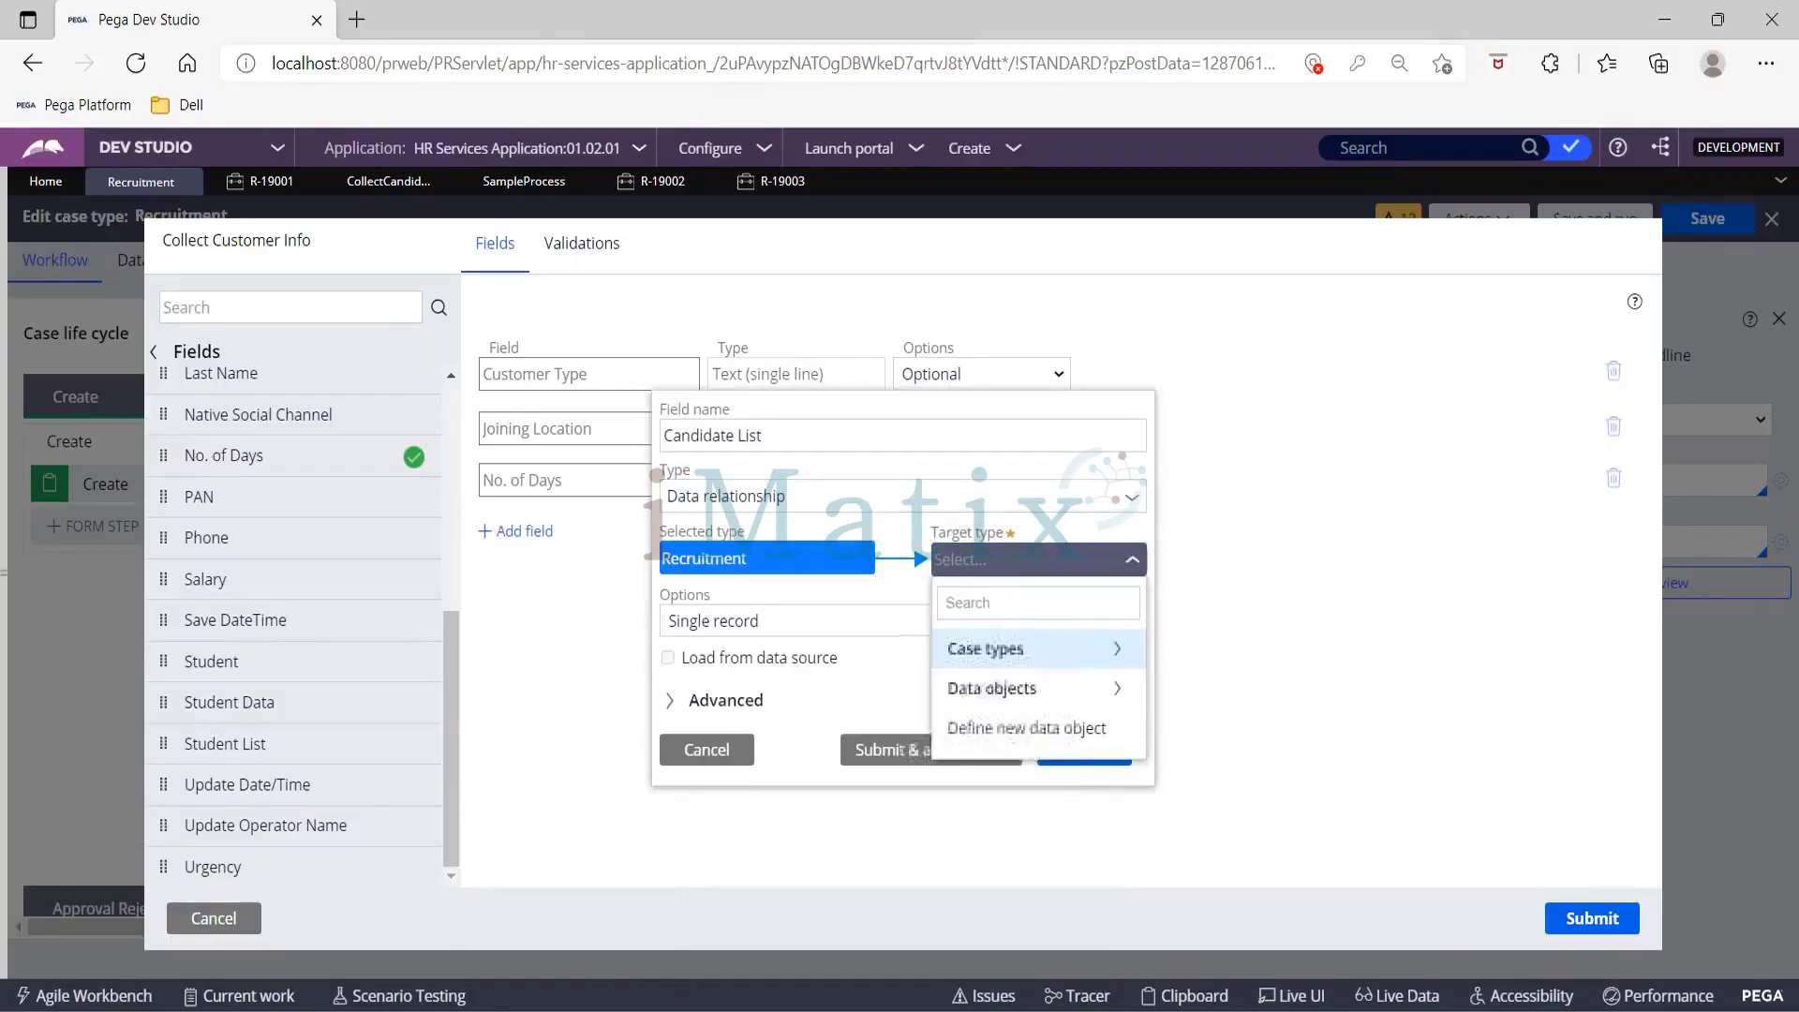
click(1015, 687)
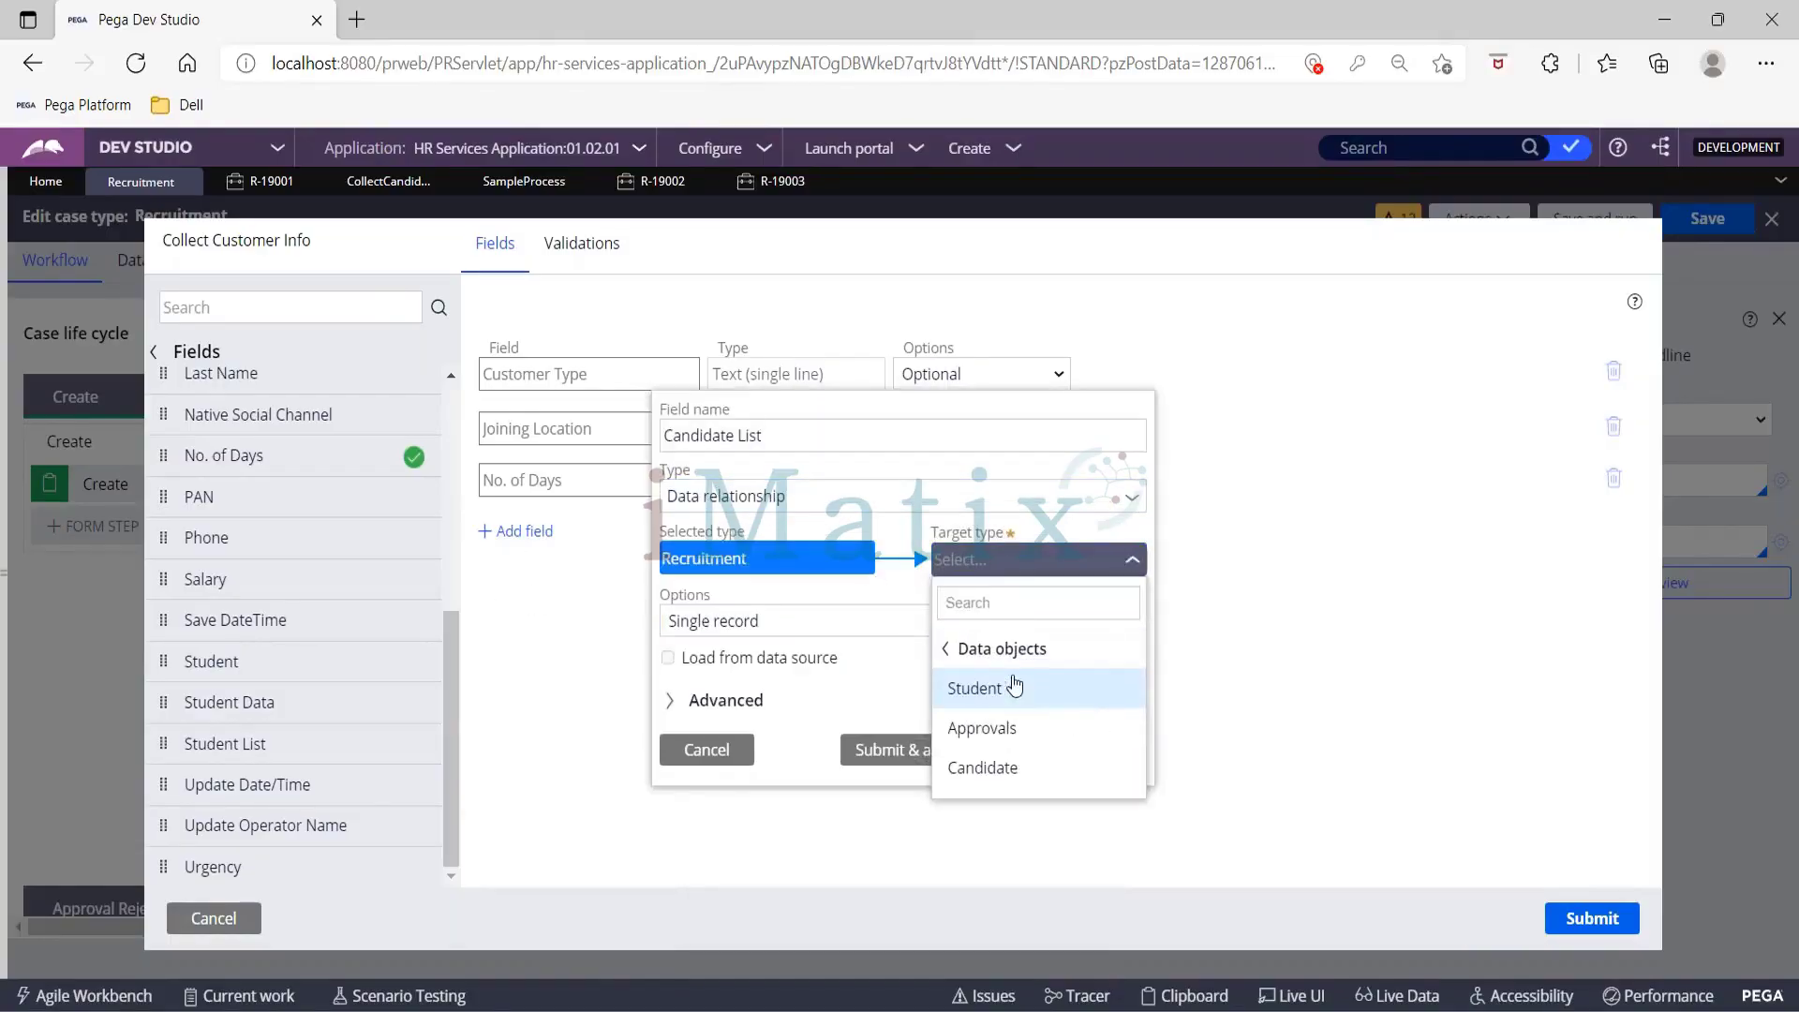
Step: Open the Student data type and review its stored records
click(5, 494)
click(42, 457)
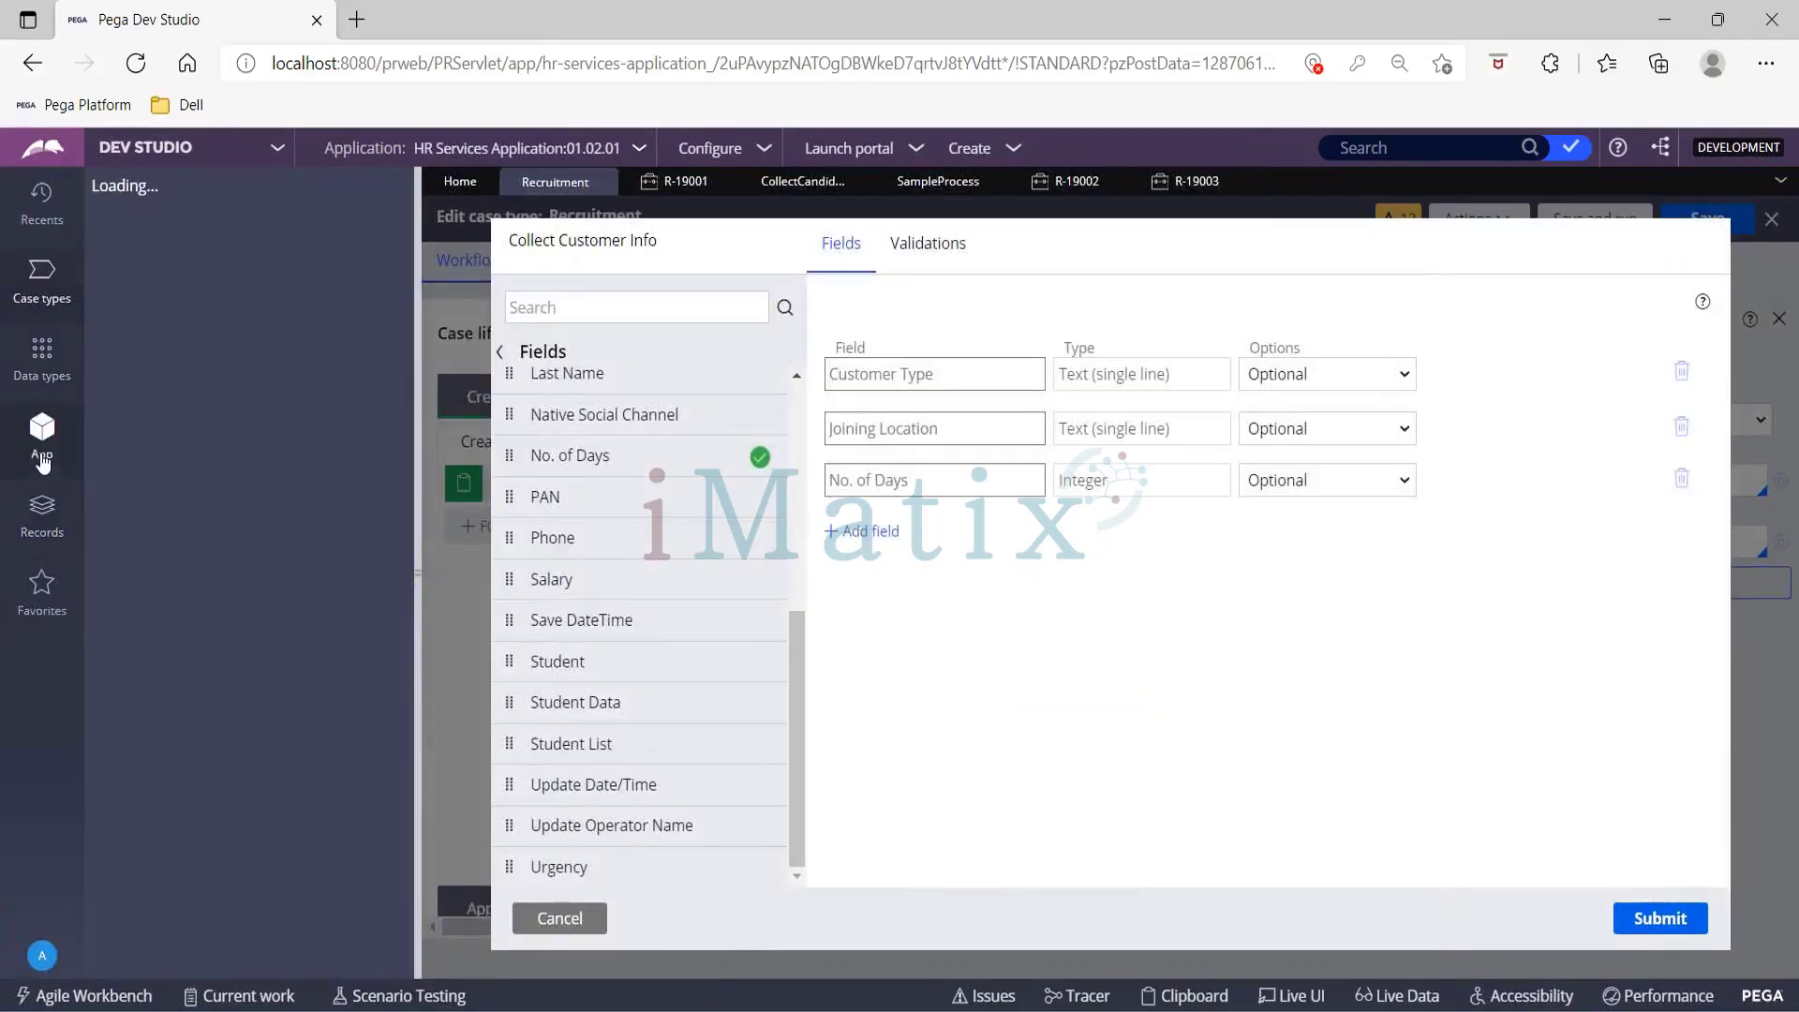
click(44, 352)
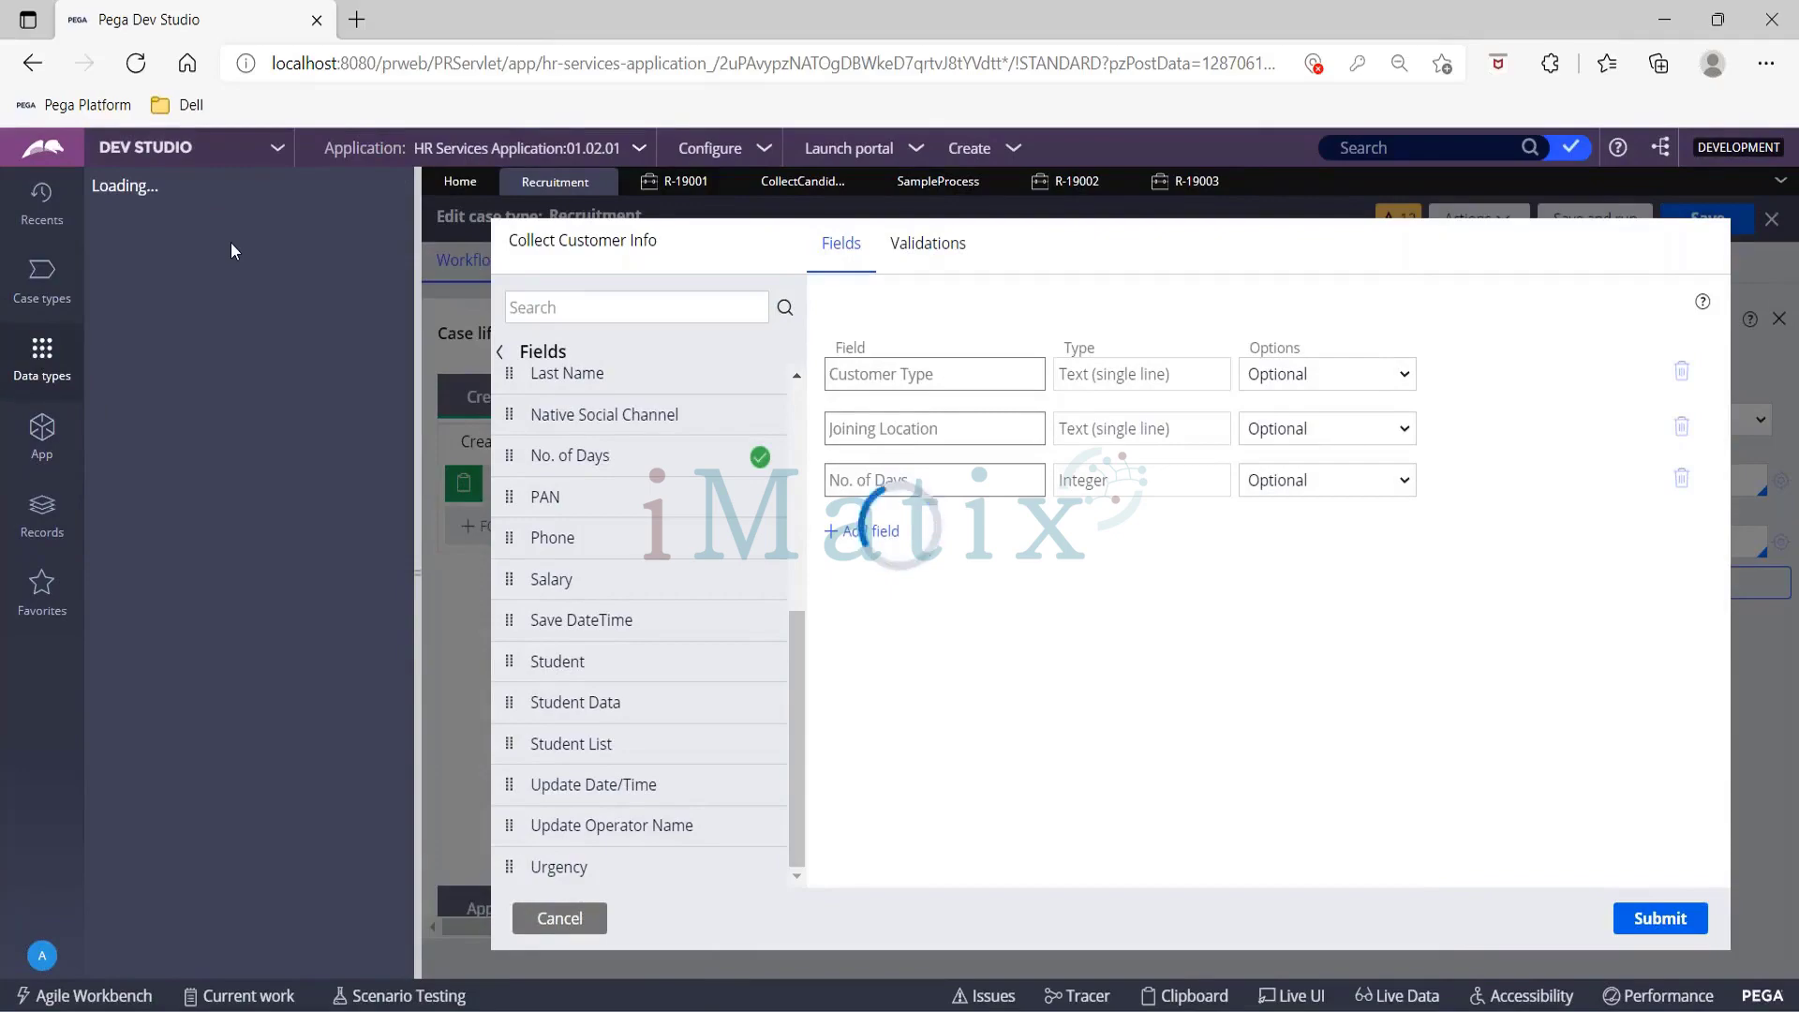
click(140, 325)
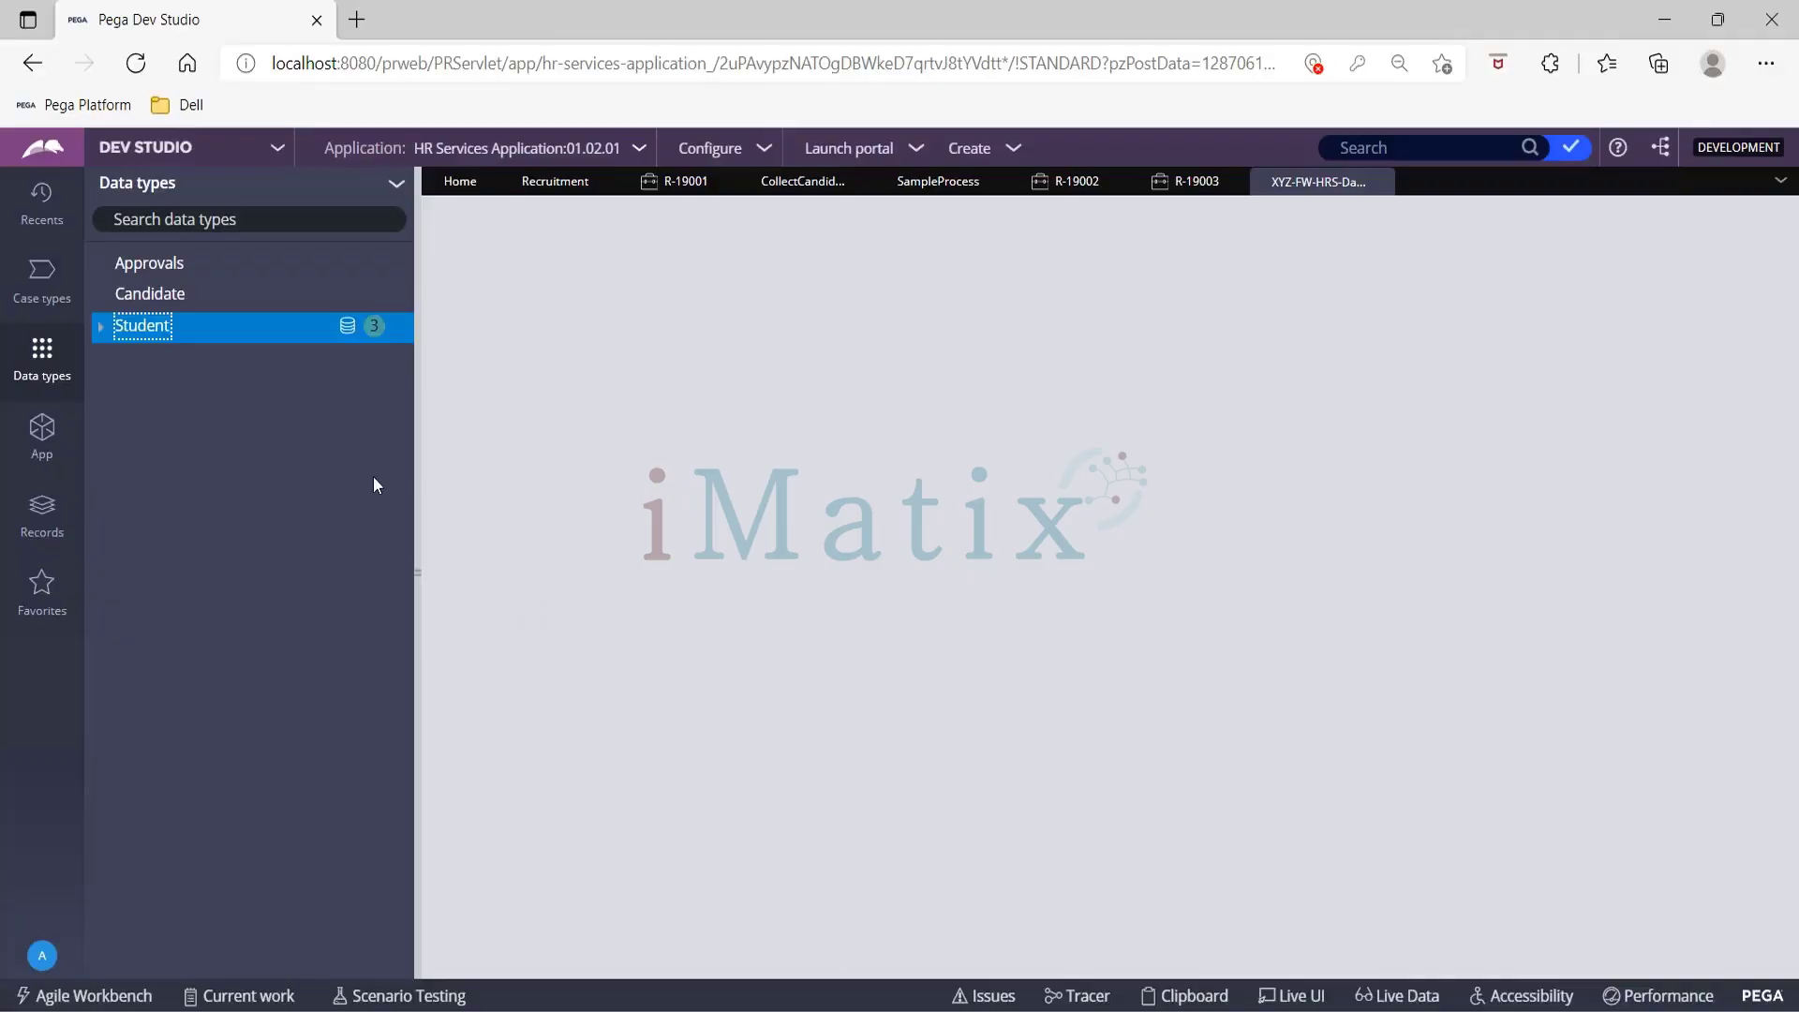
click(728, 281)
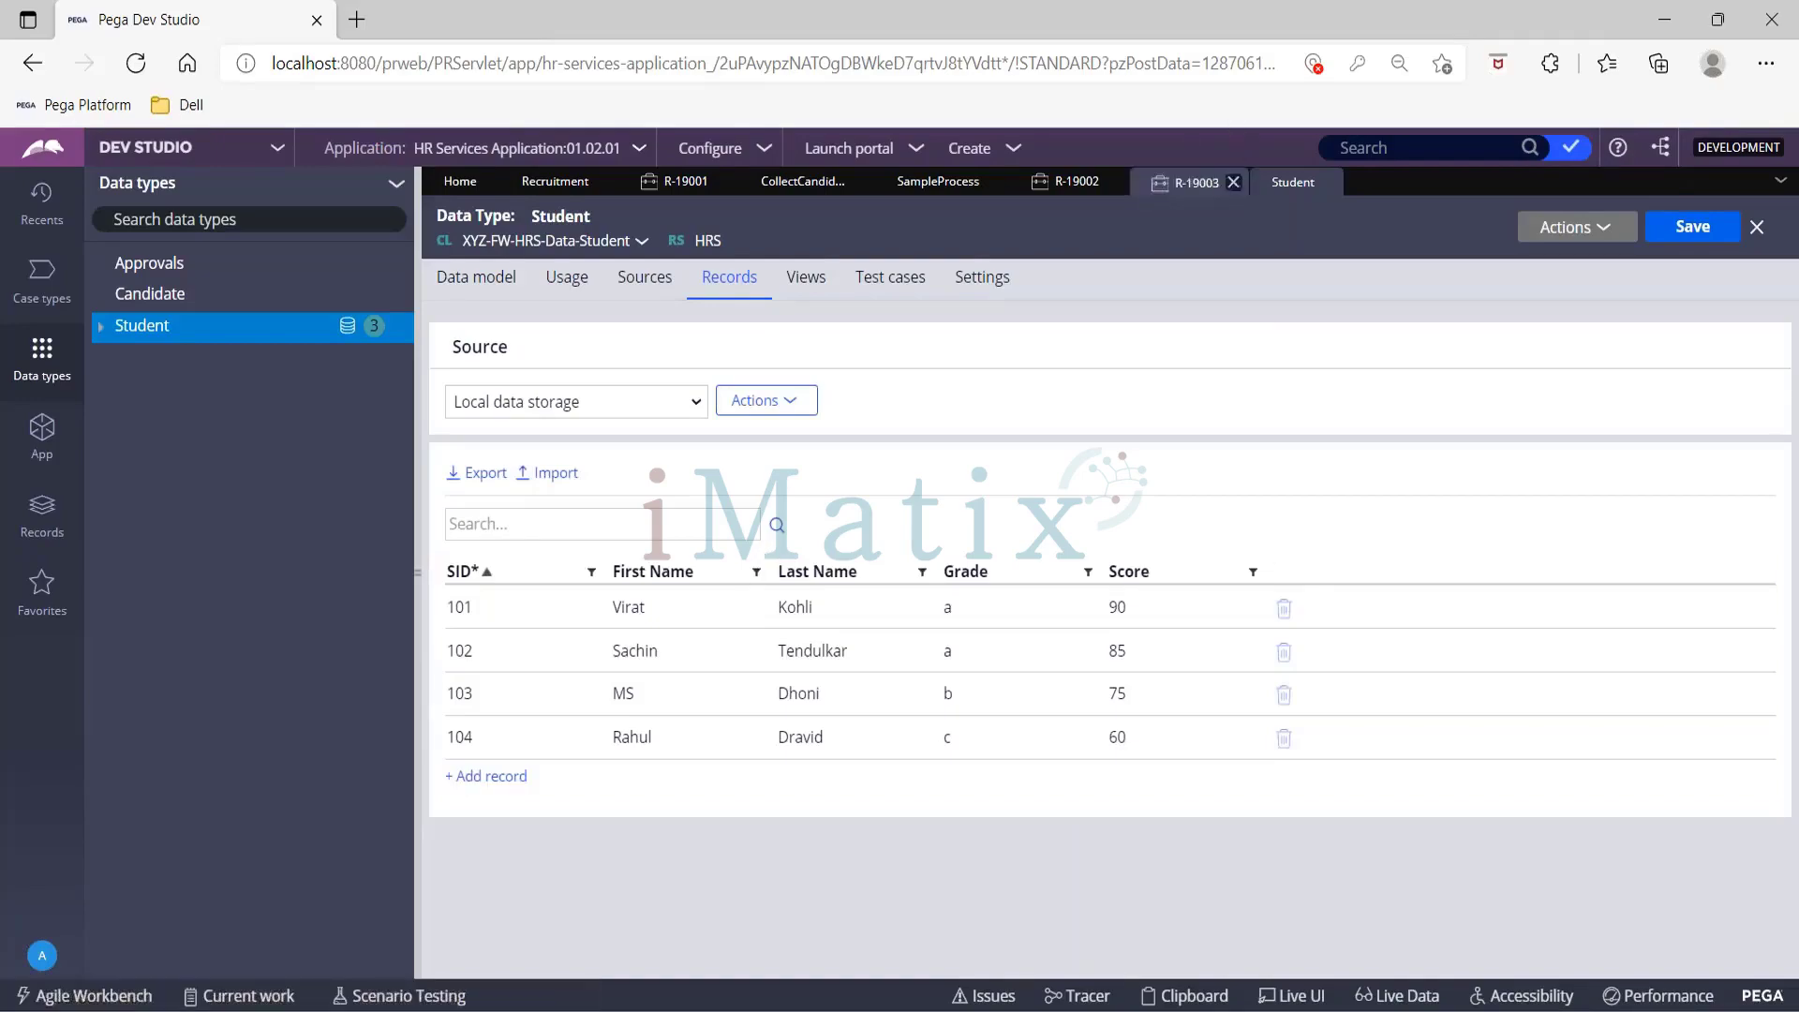
Step: Return to the Collect Customer Info view and start a new field named Student List Data of type Data relationship
click(801, 182)
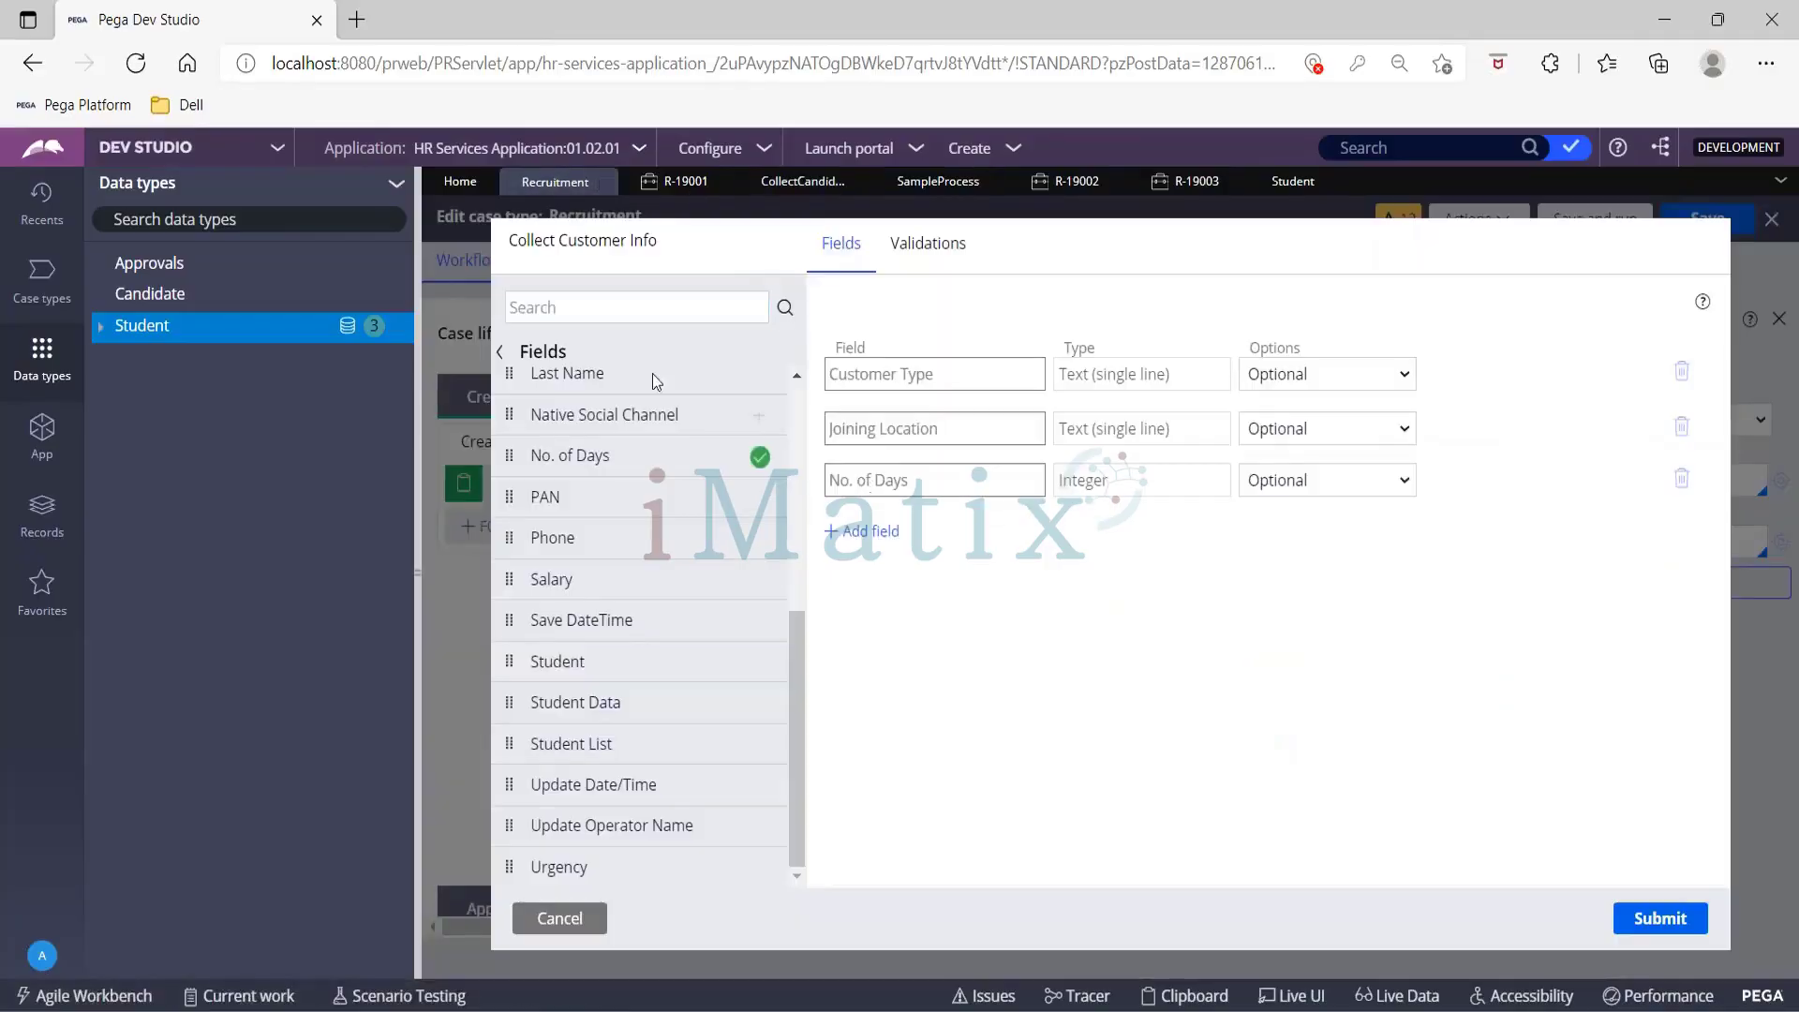
click(884, 531)
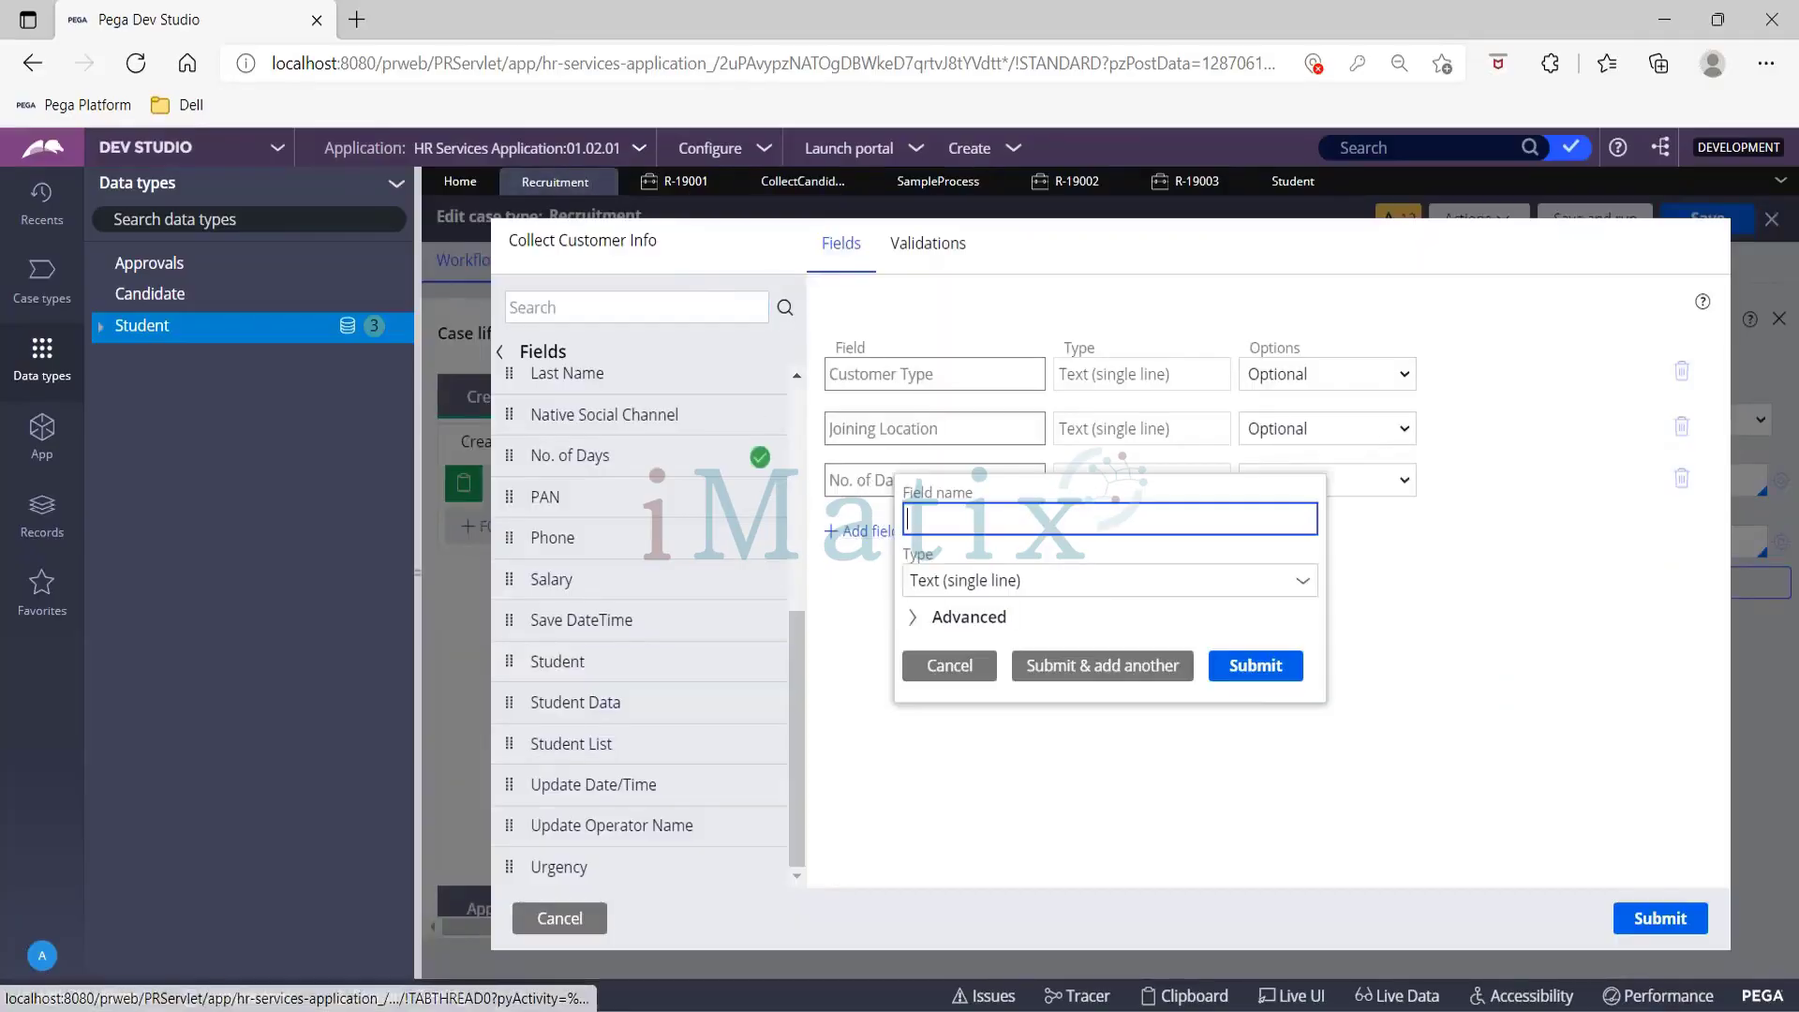
text(Student)
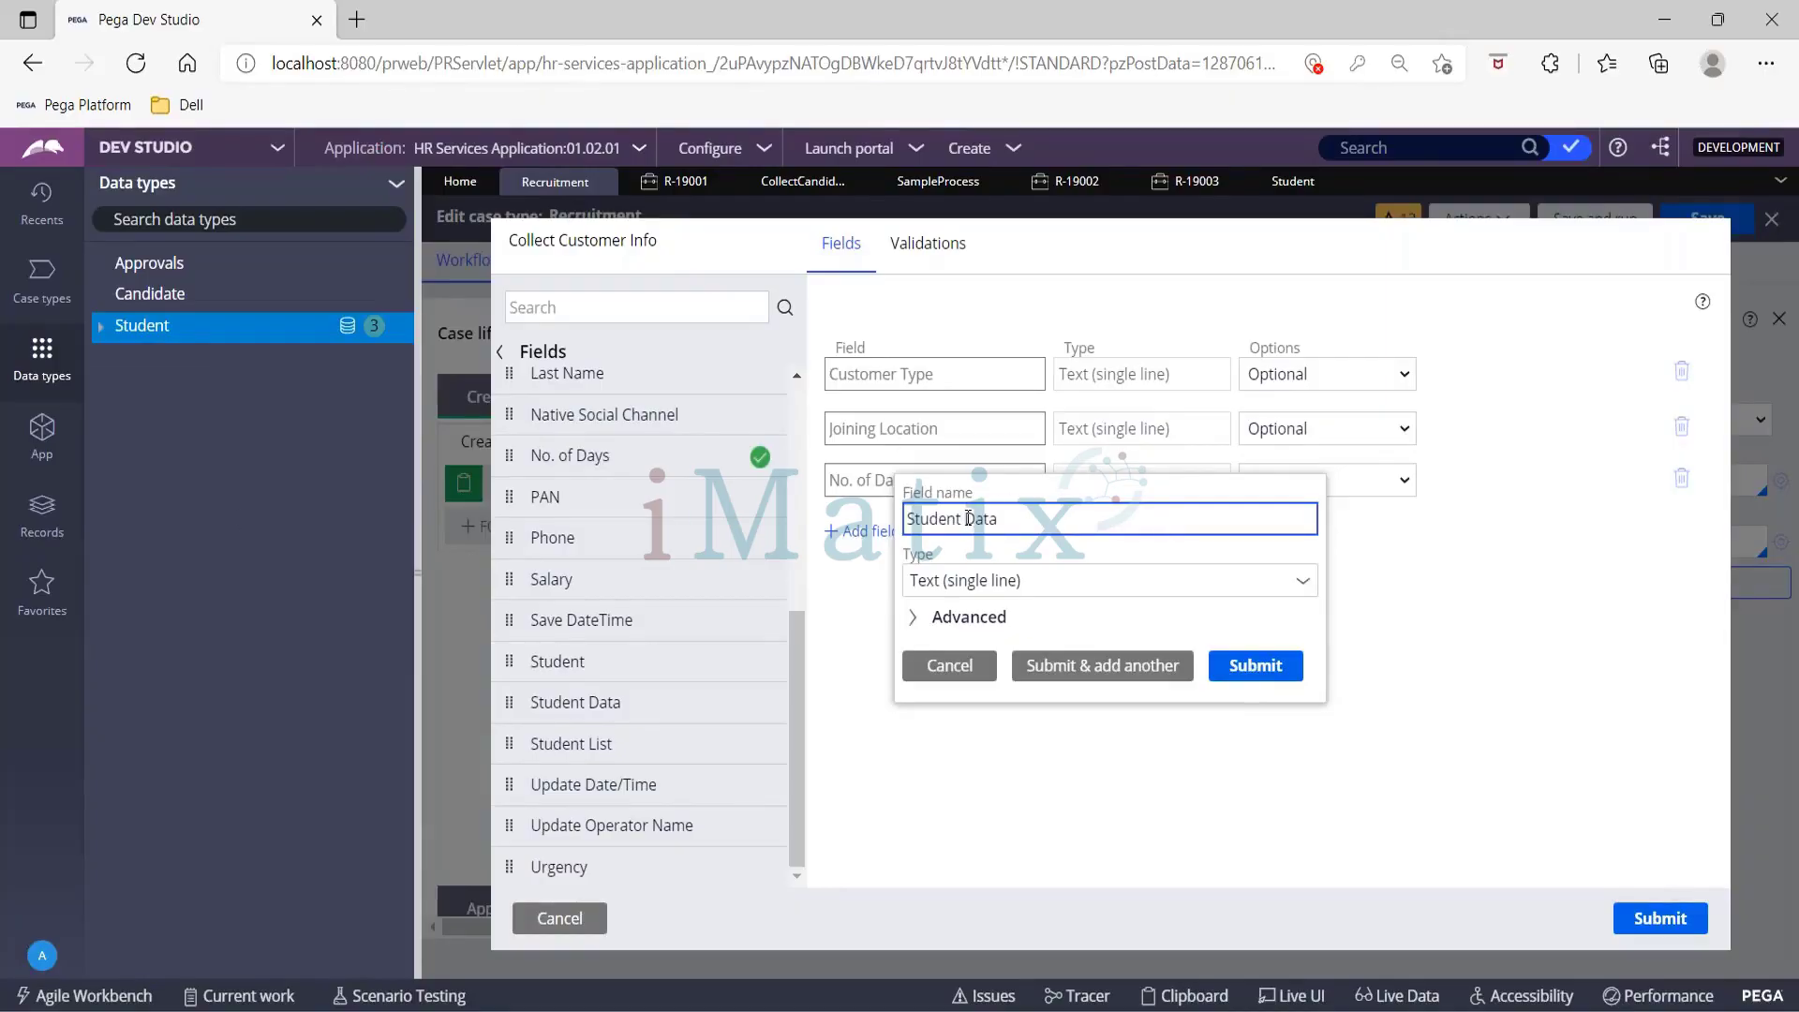
text(List)
click(1023, 588)
text(dta)
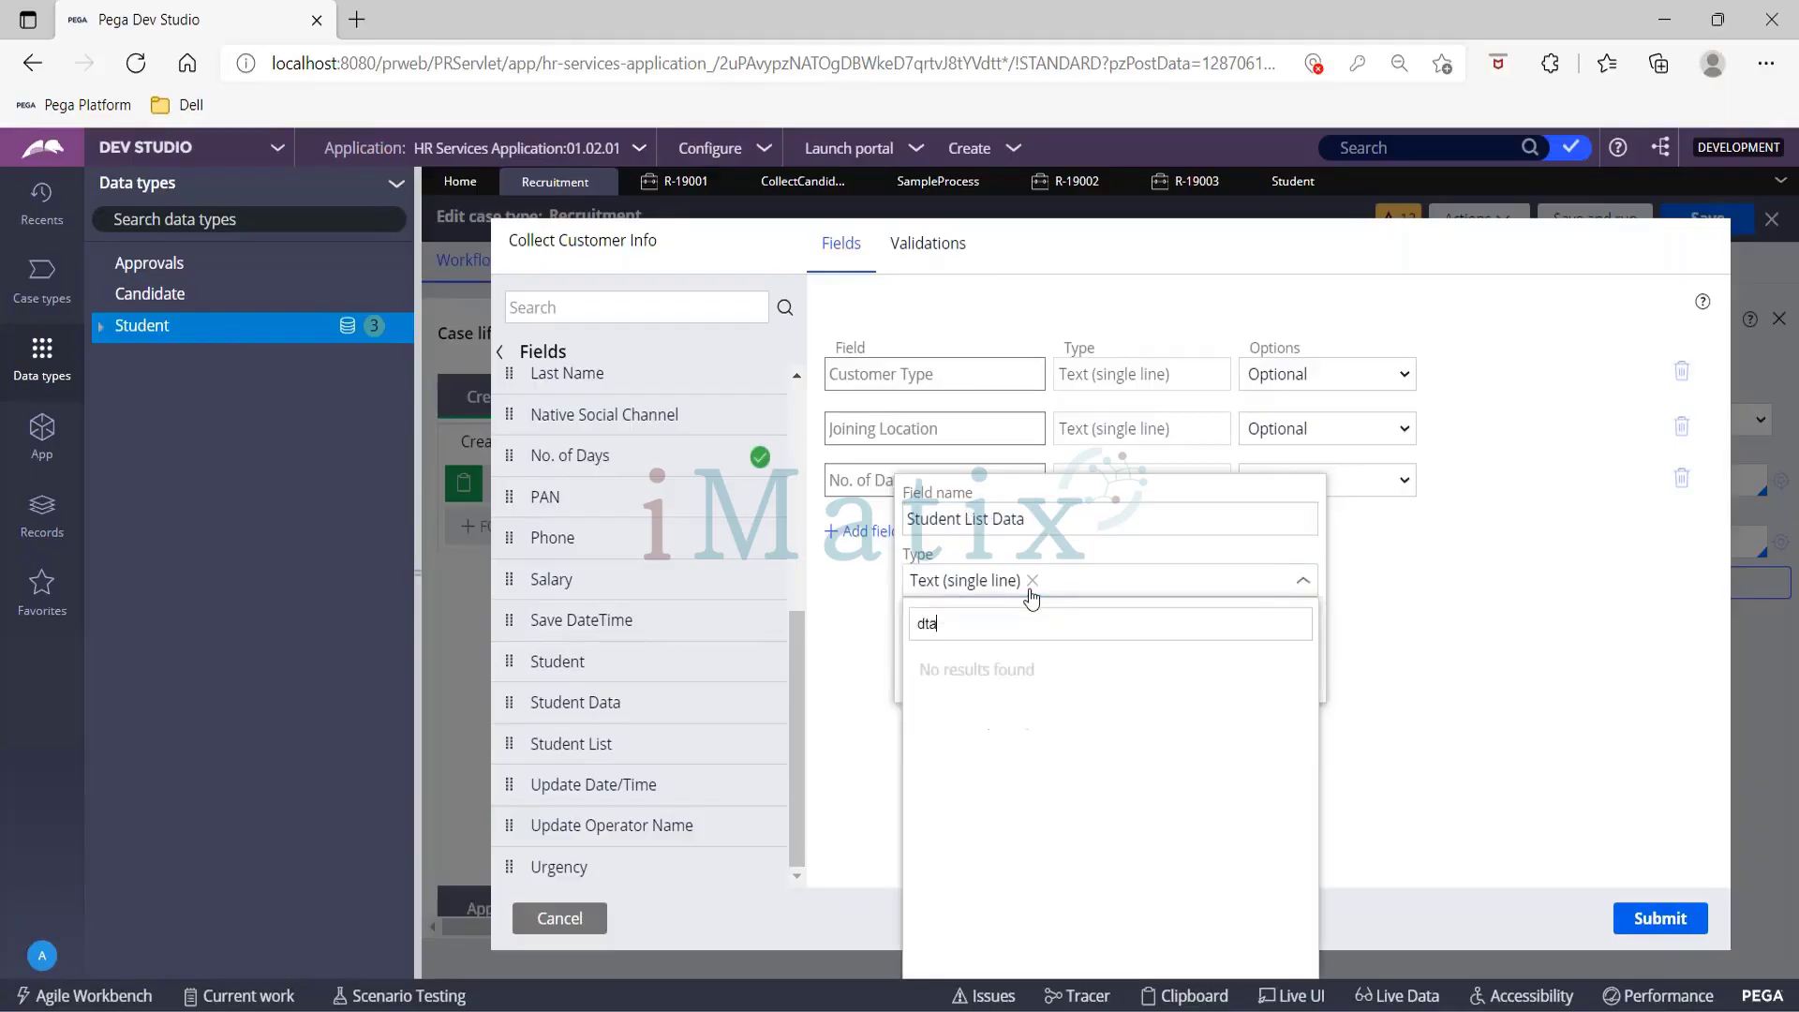
key(BackSpace)
text(ata)
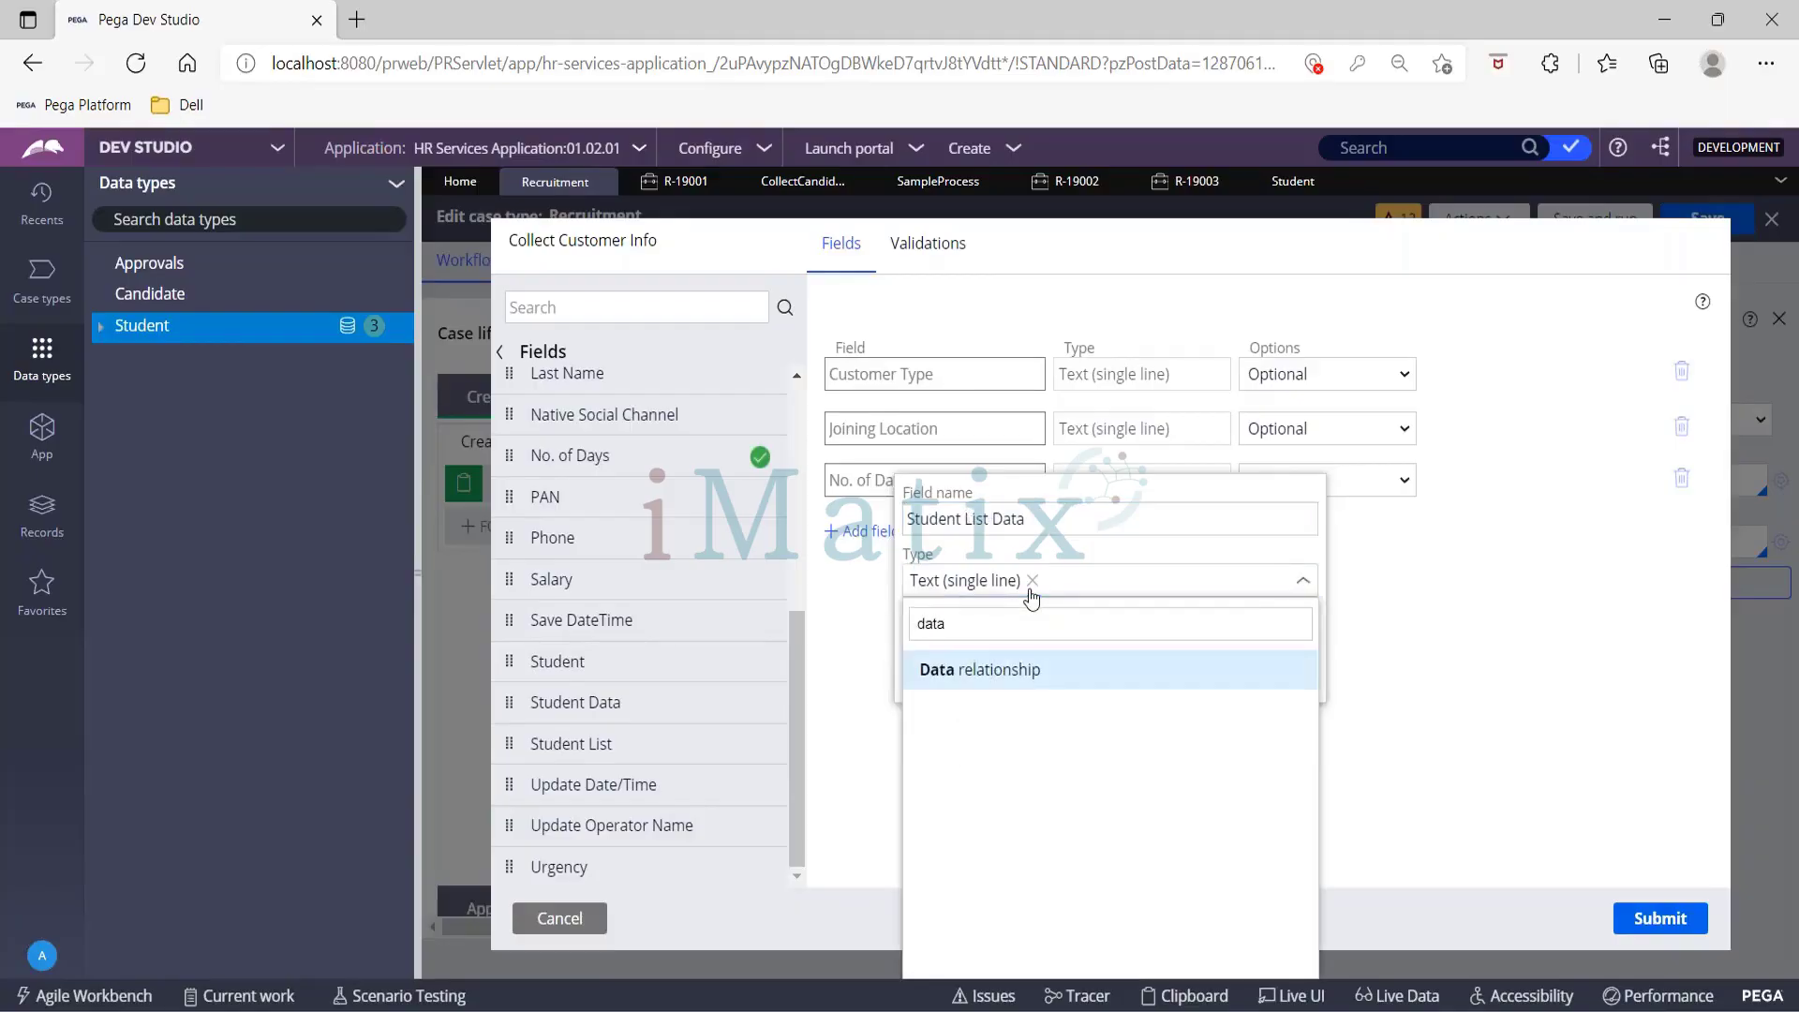
key(Return)
Step: Target the Student data object as a list for the new field, then submit the field and the view
click(1163, 573)
click(1197, 688)
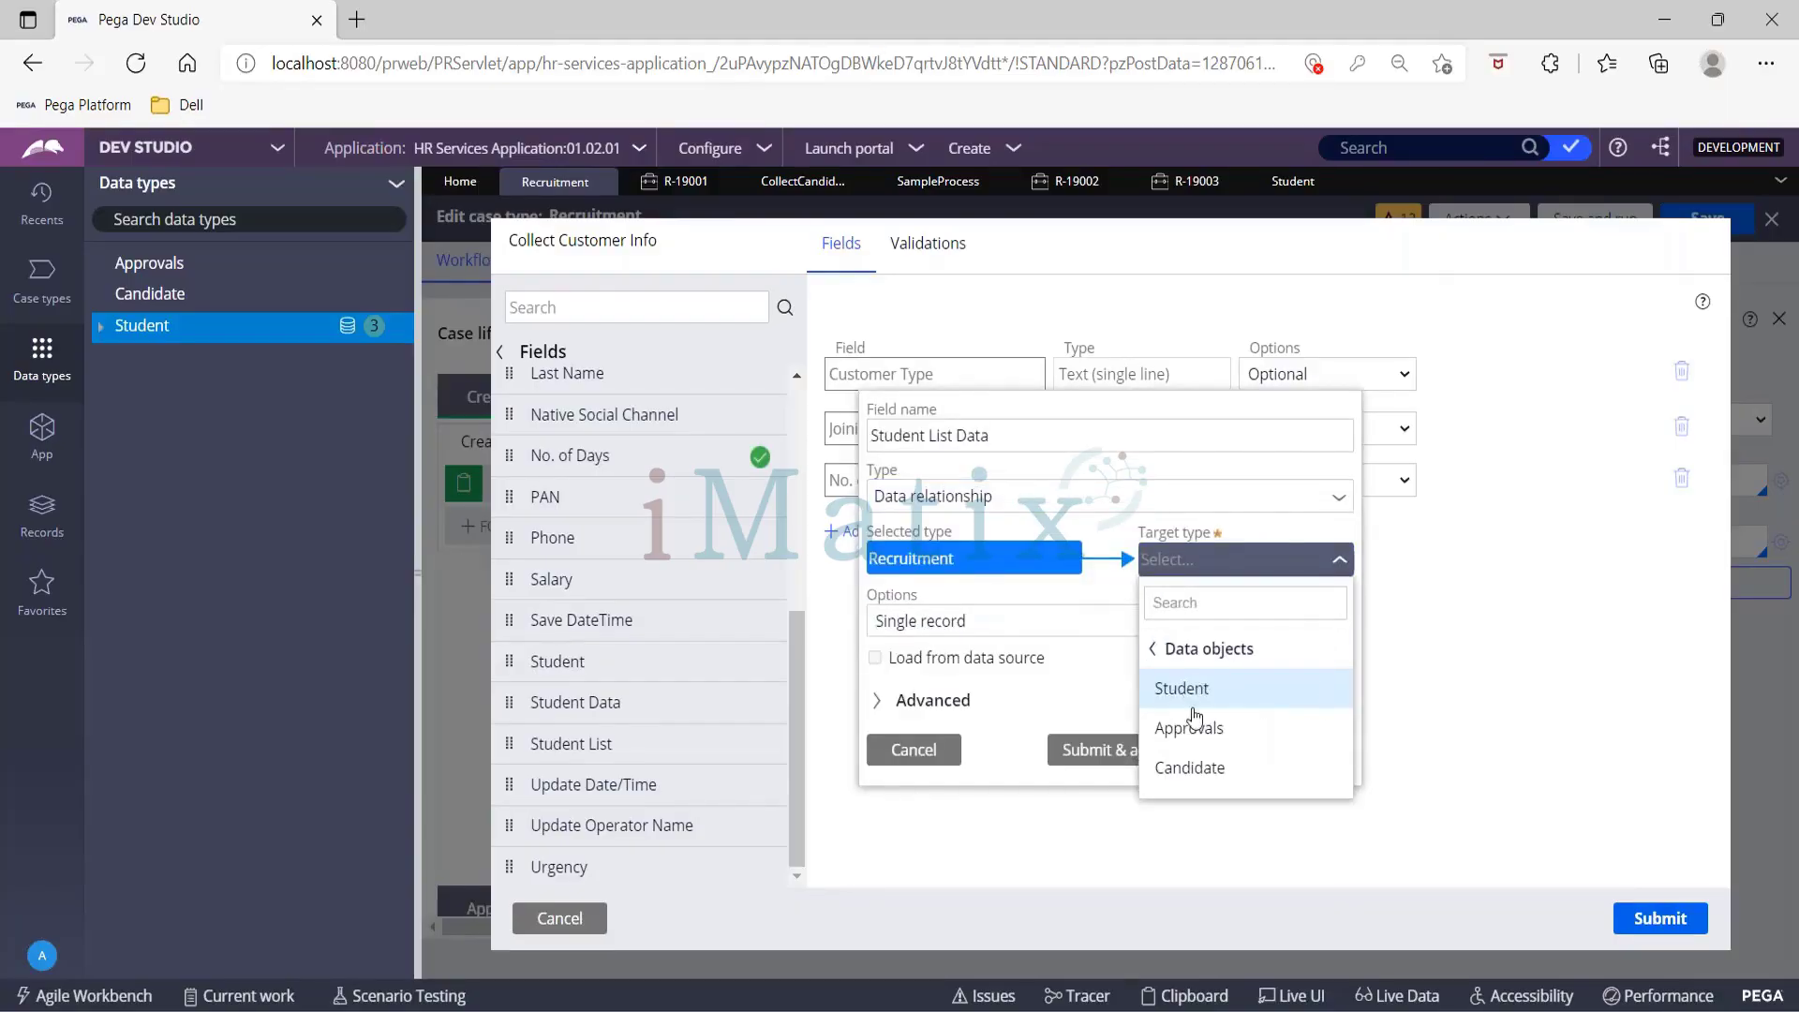
click(1185, 689)
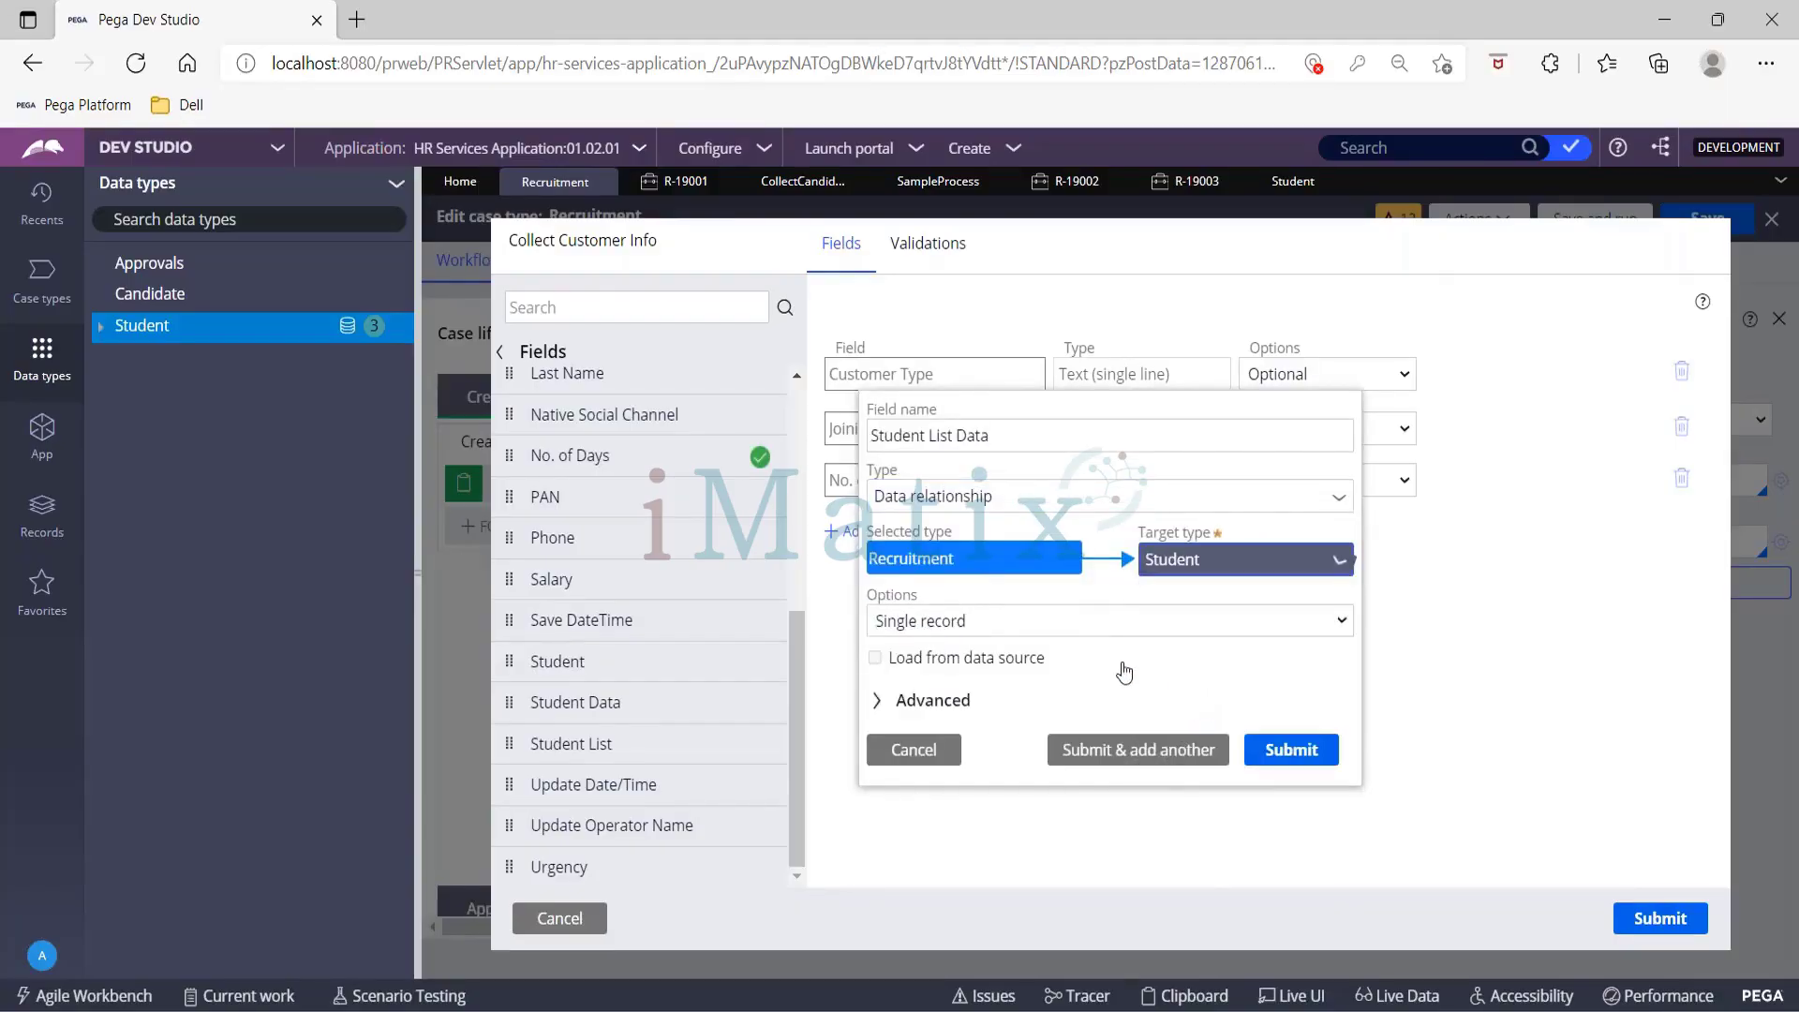
click(934, 626)
click(938, 678)
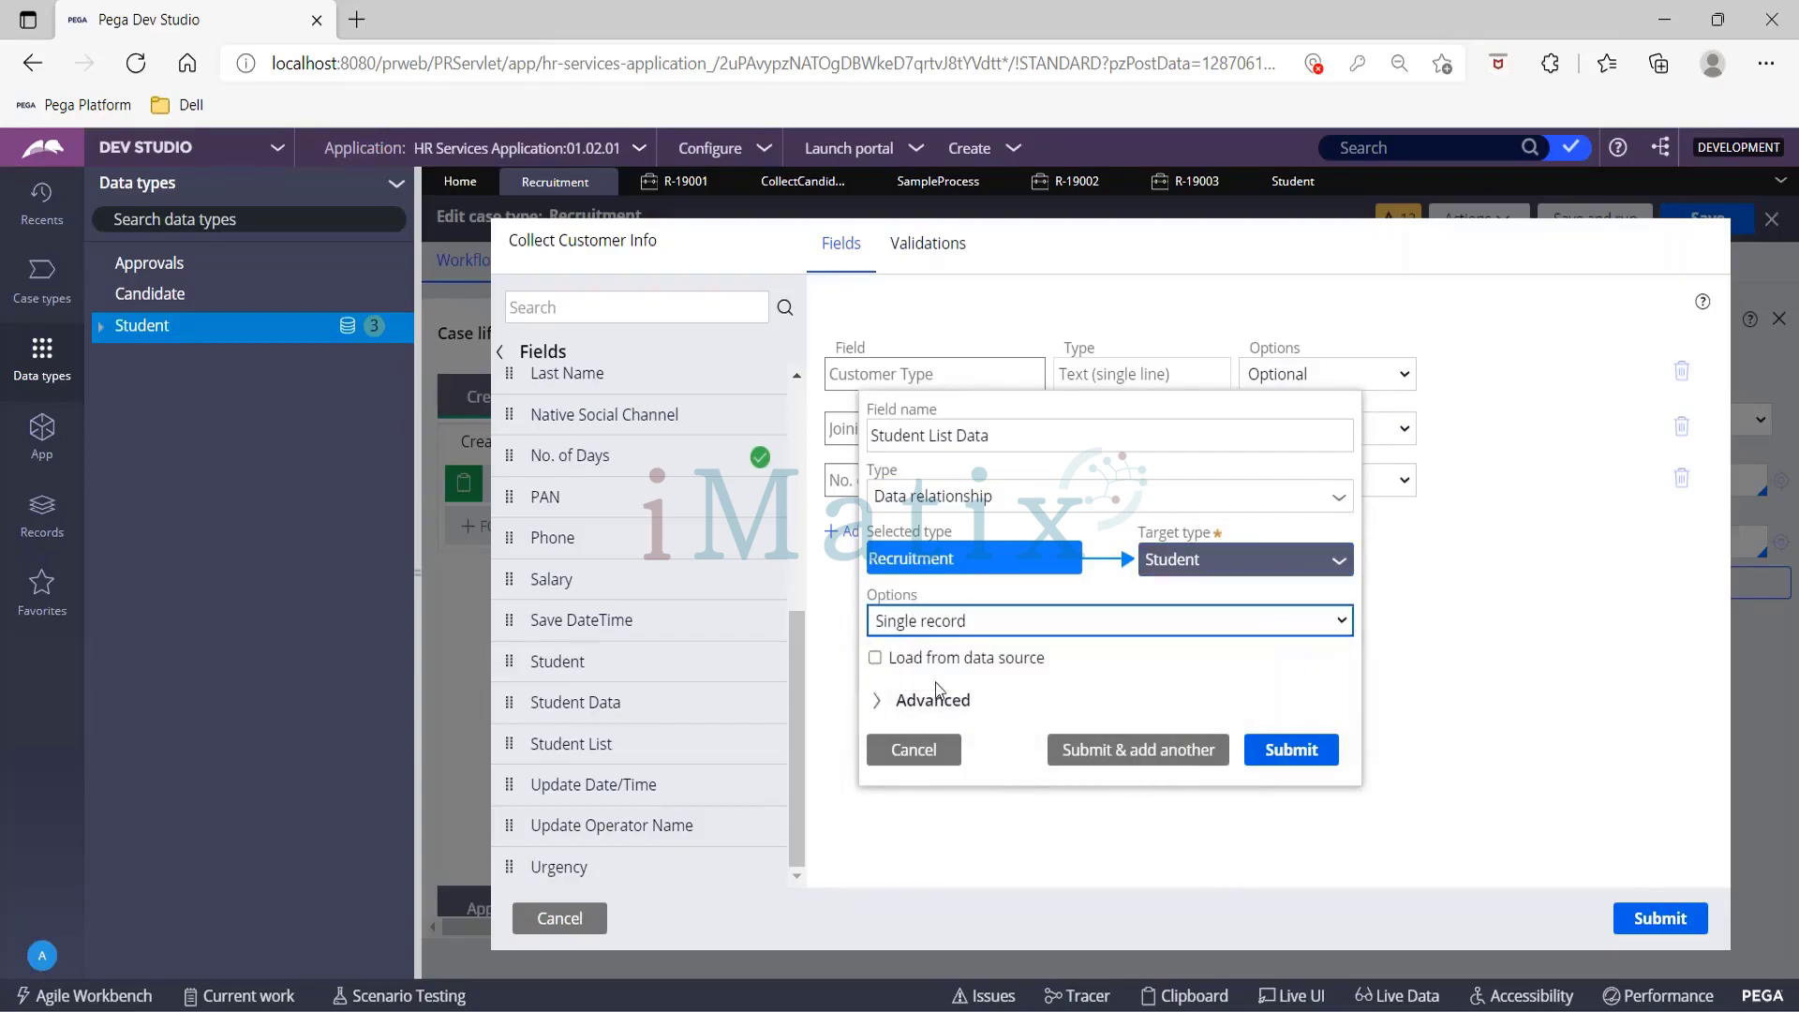
click(1308, 759)
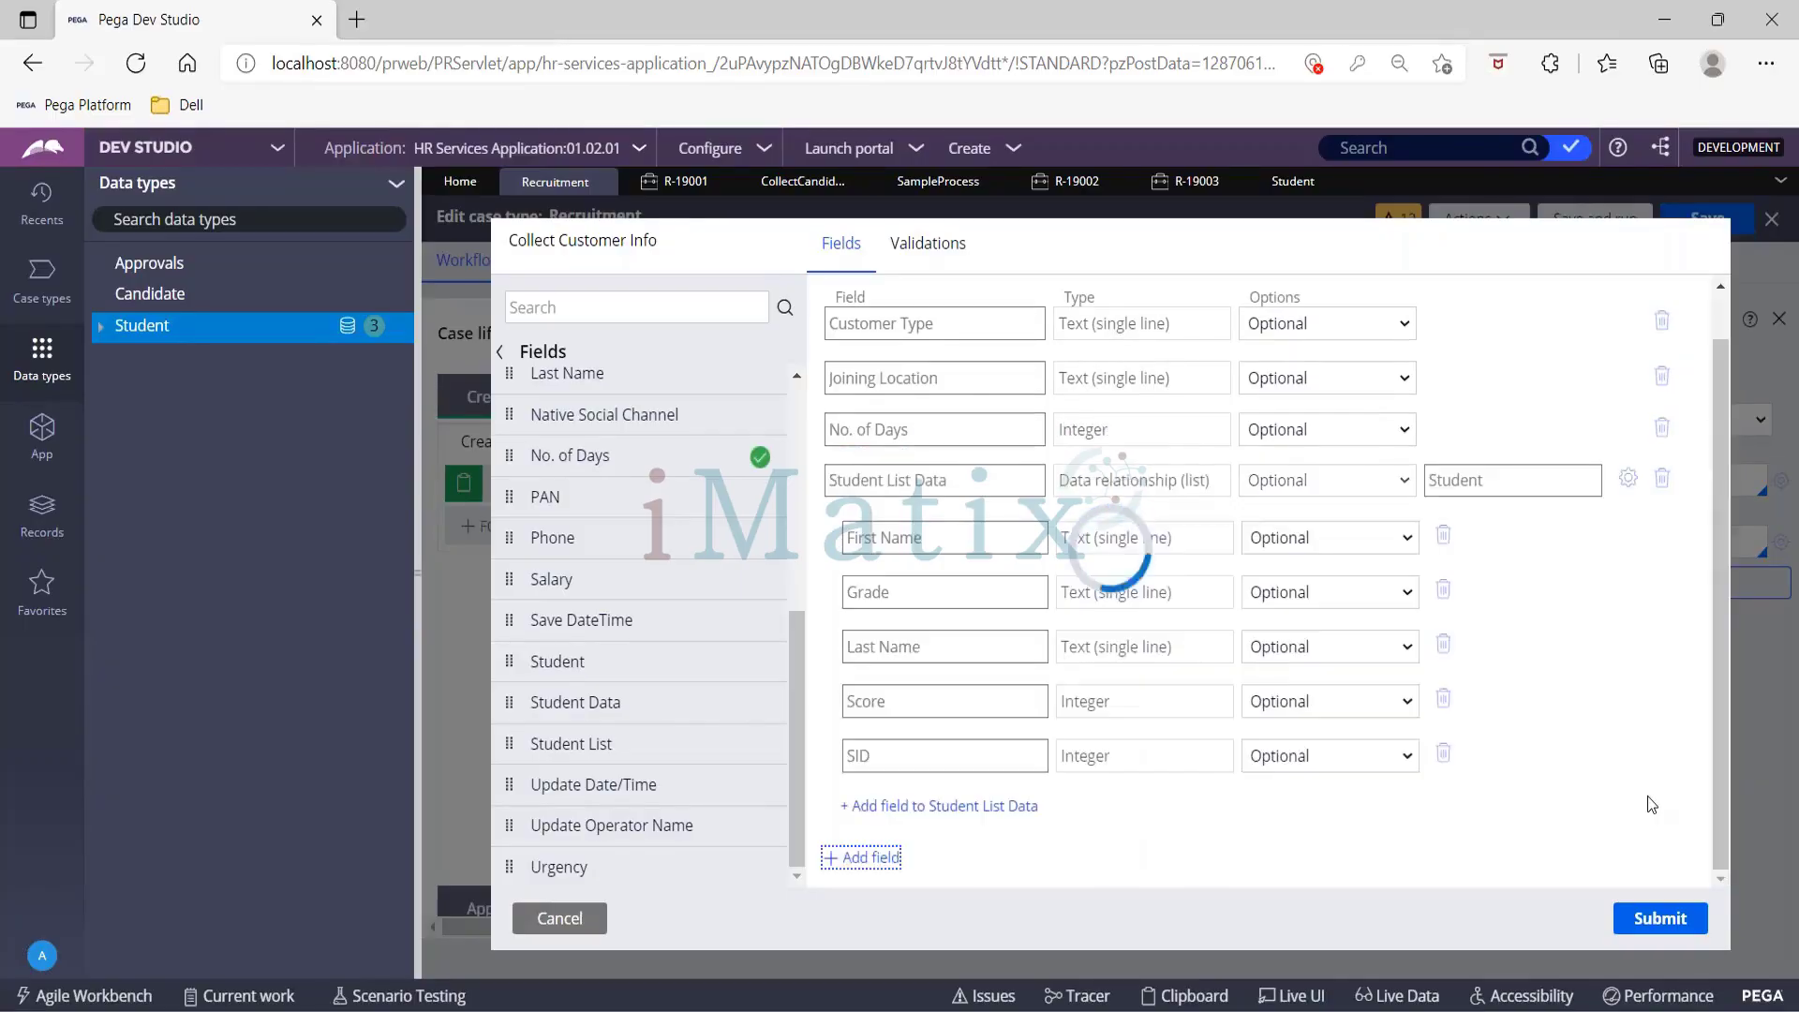
click(1660, 929)
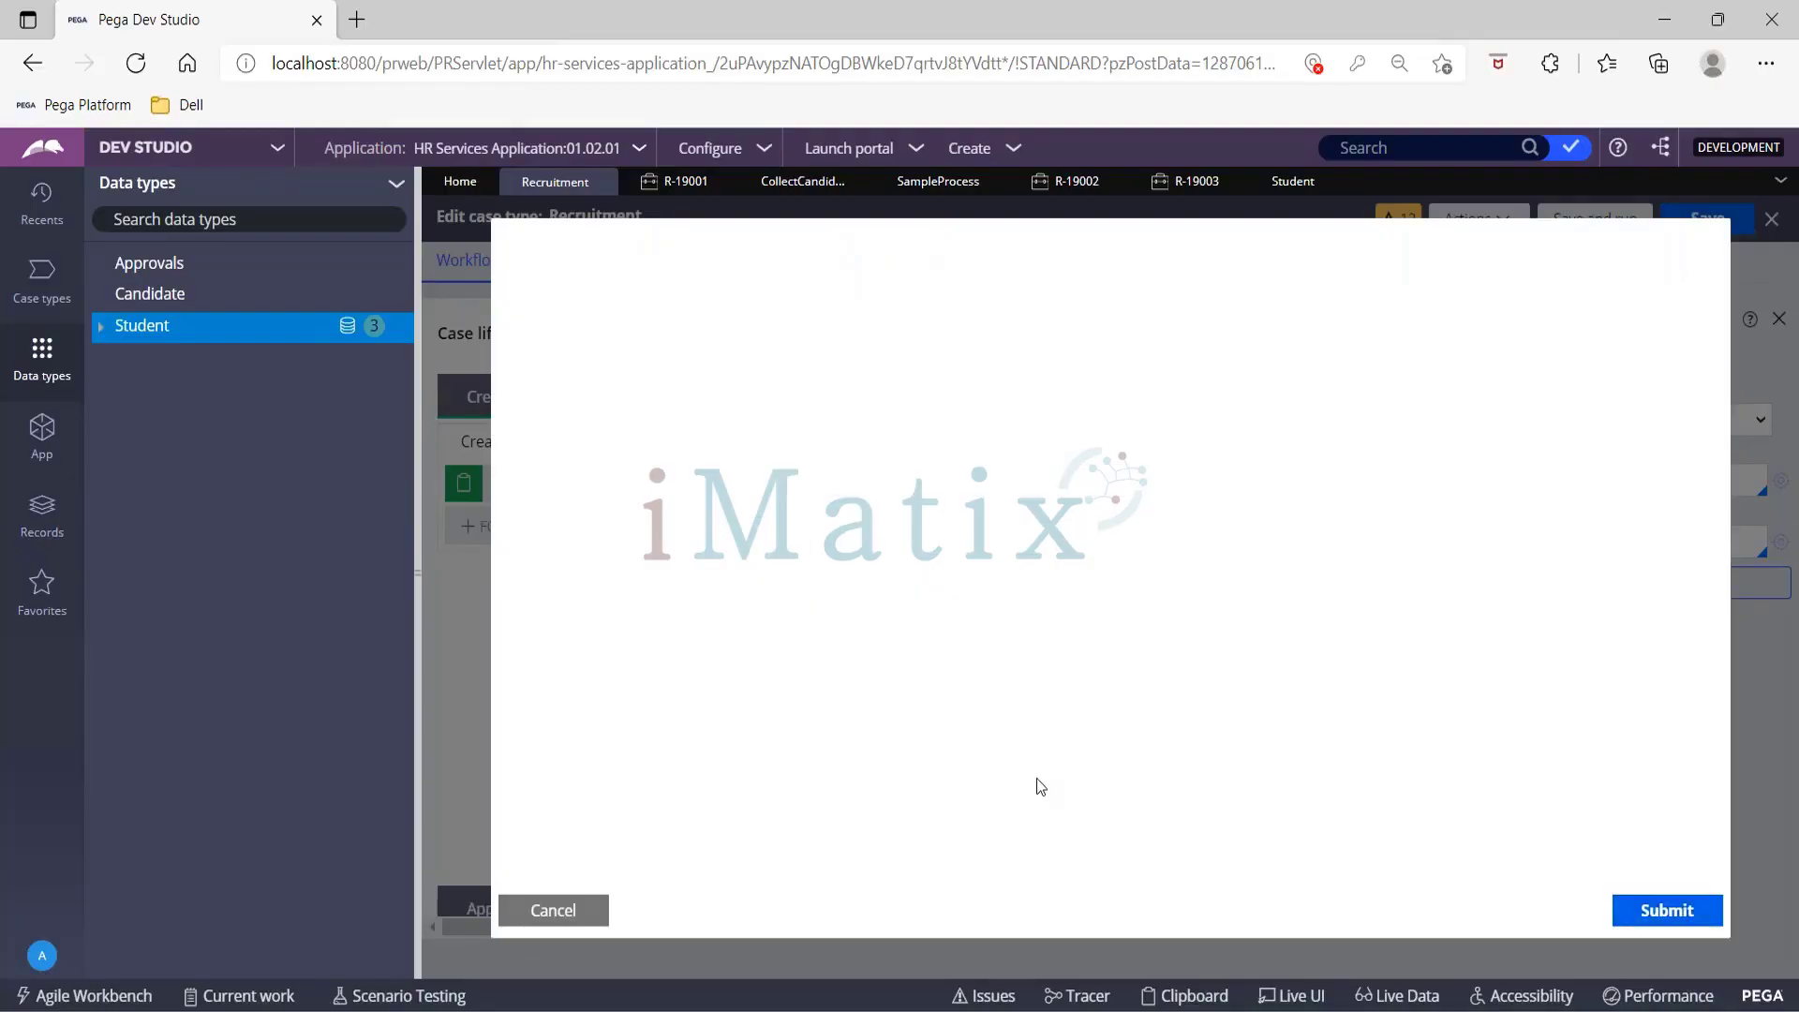
click(559, 921)
click(521, 913)
Step: Open the StudentListData property from the Recruitment class's data model in the application explorer
click(31, 433)
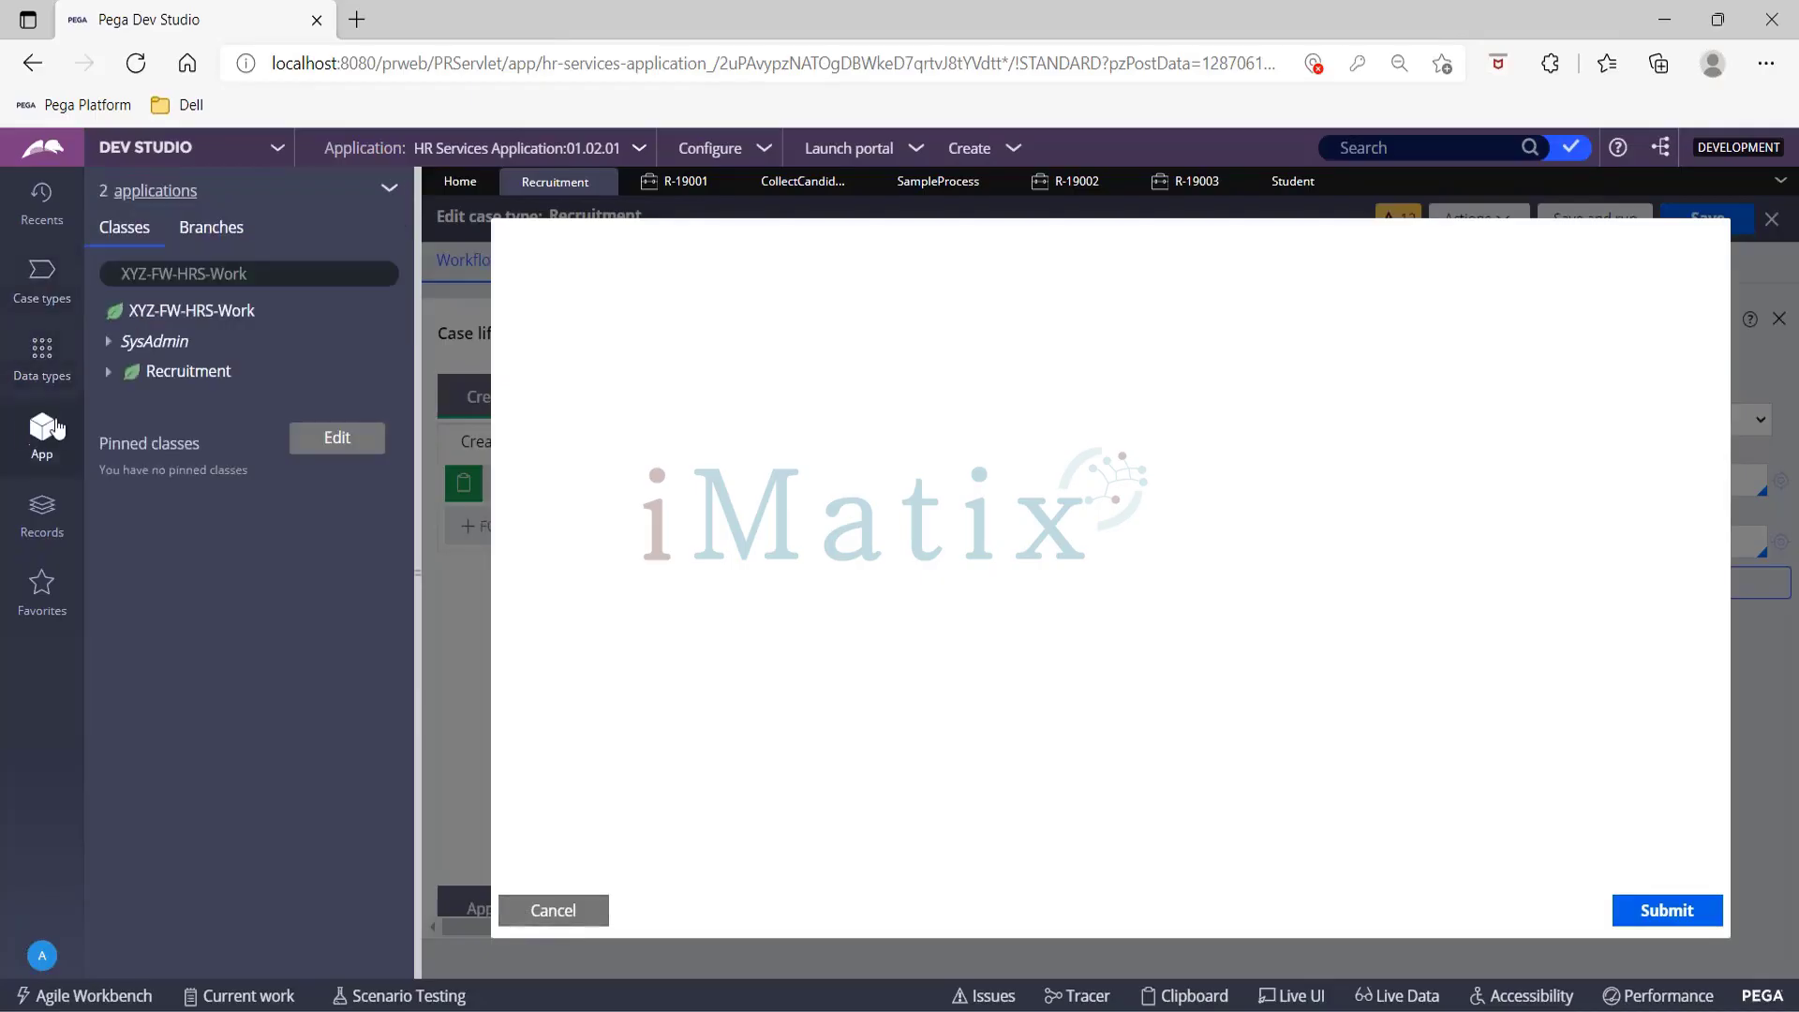
click(391, 189)
click(391, 189)
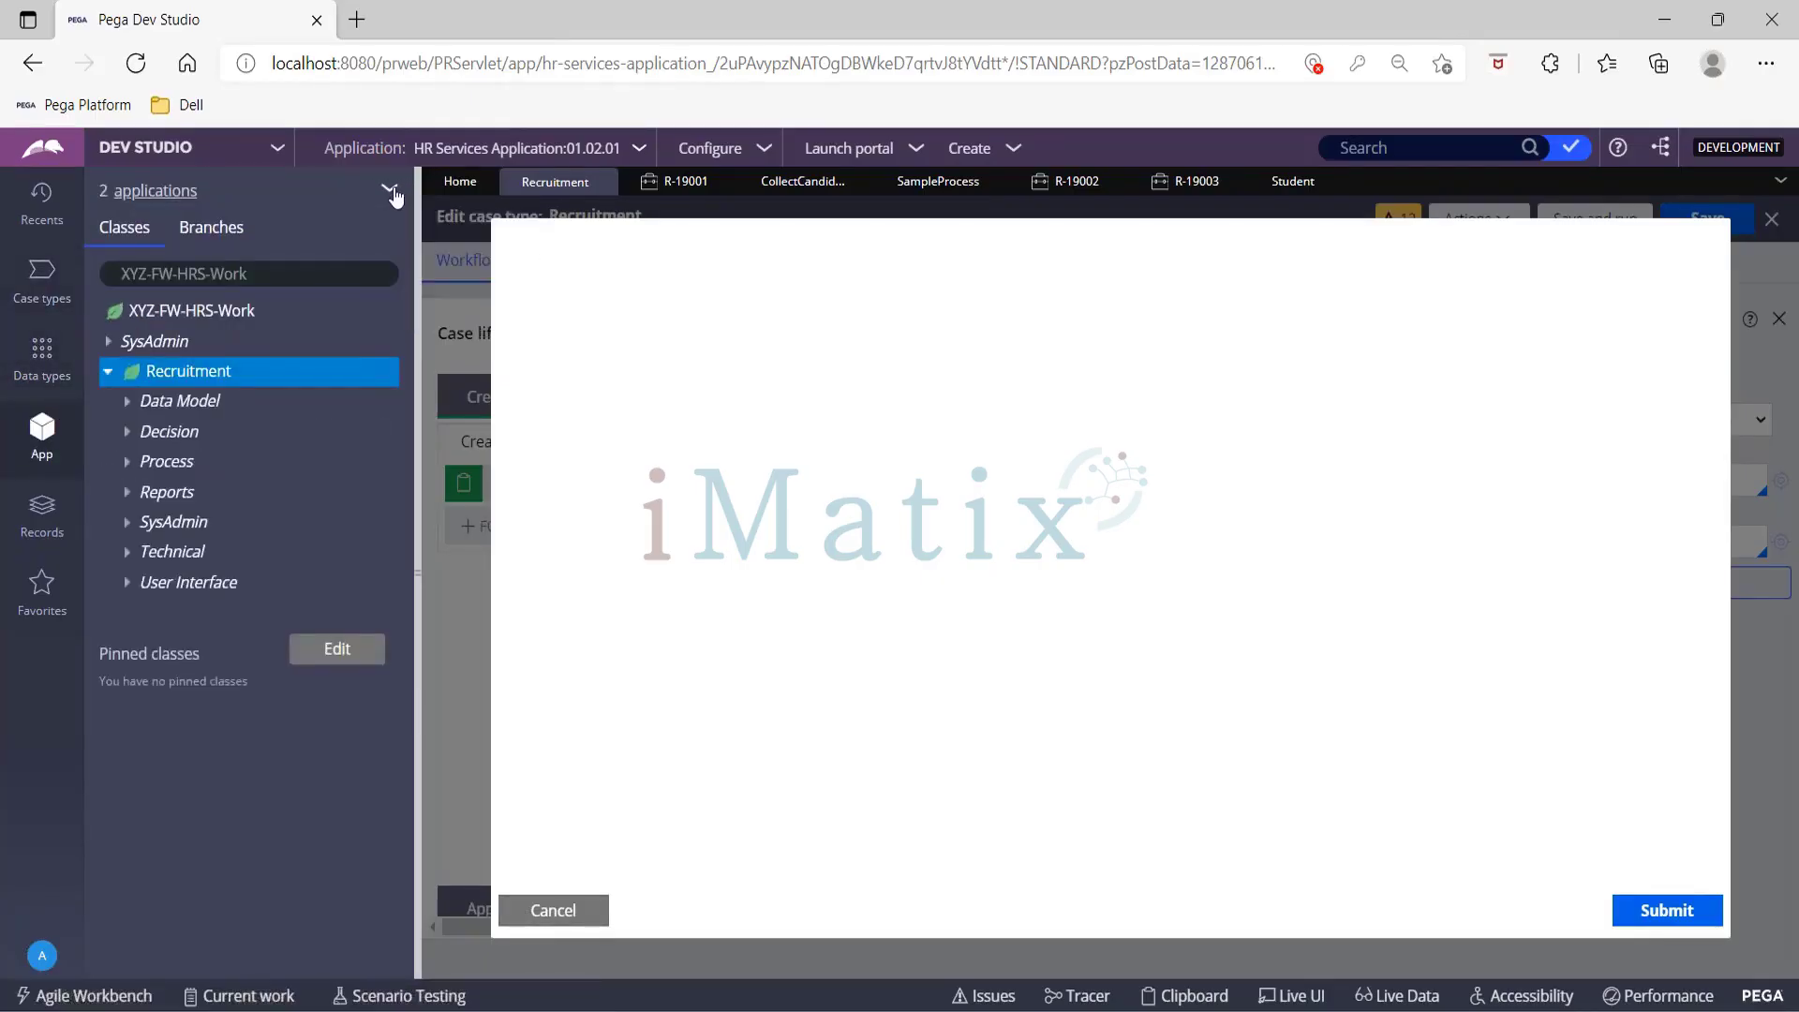
click(390, 188)
click(403, 240)
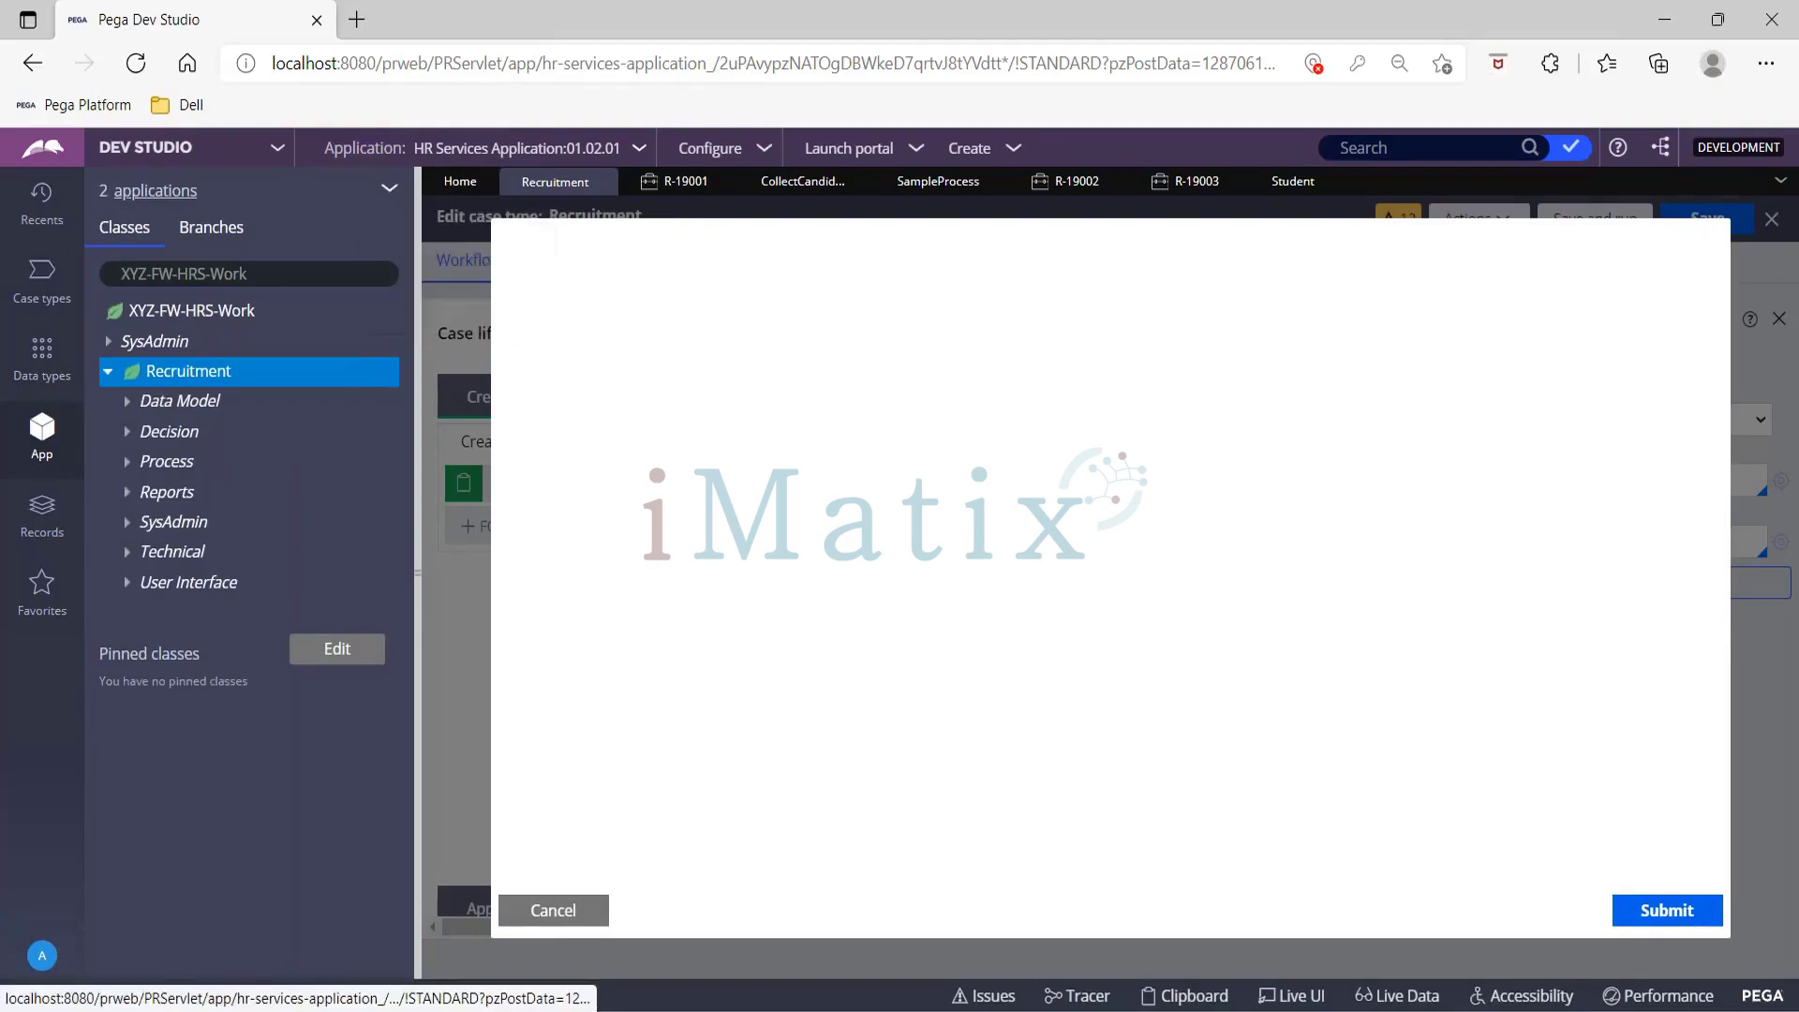
click(109, 373)
click(124, 405)
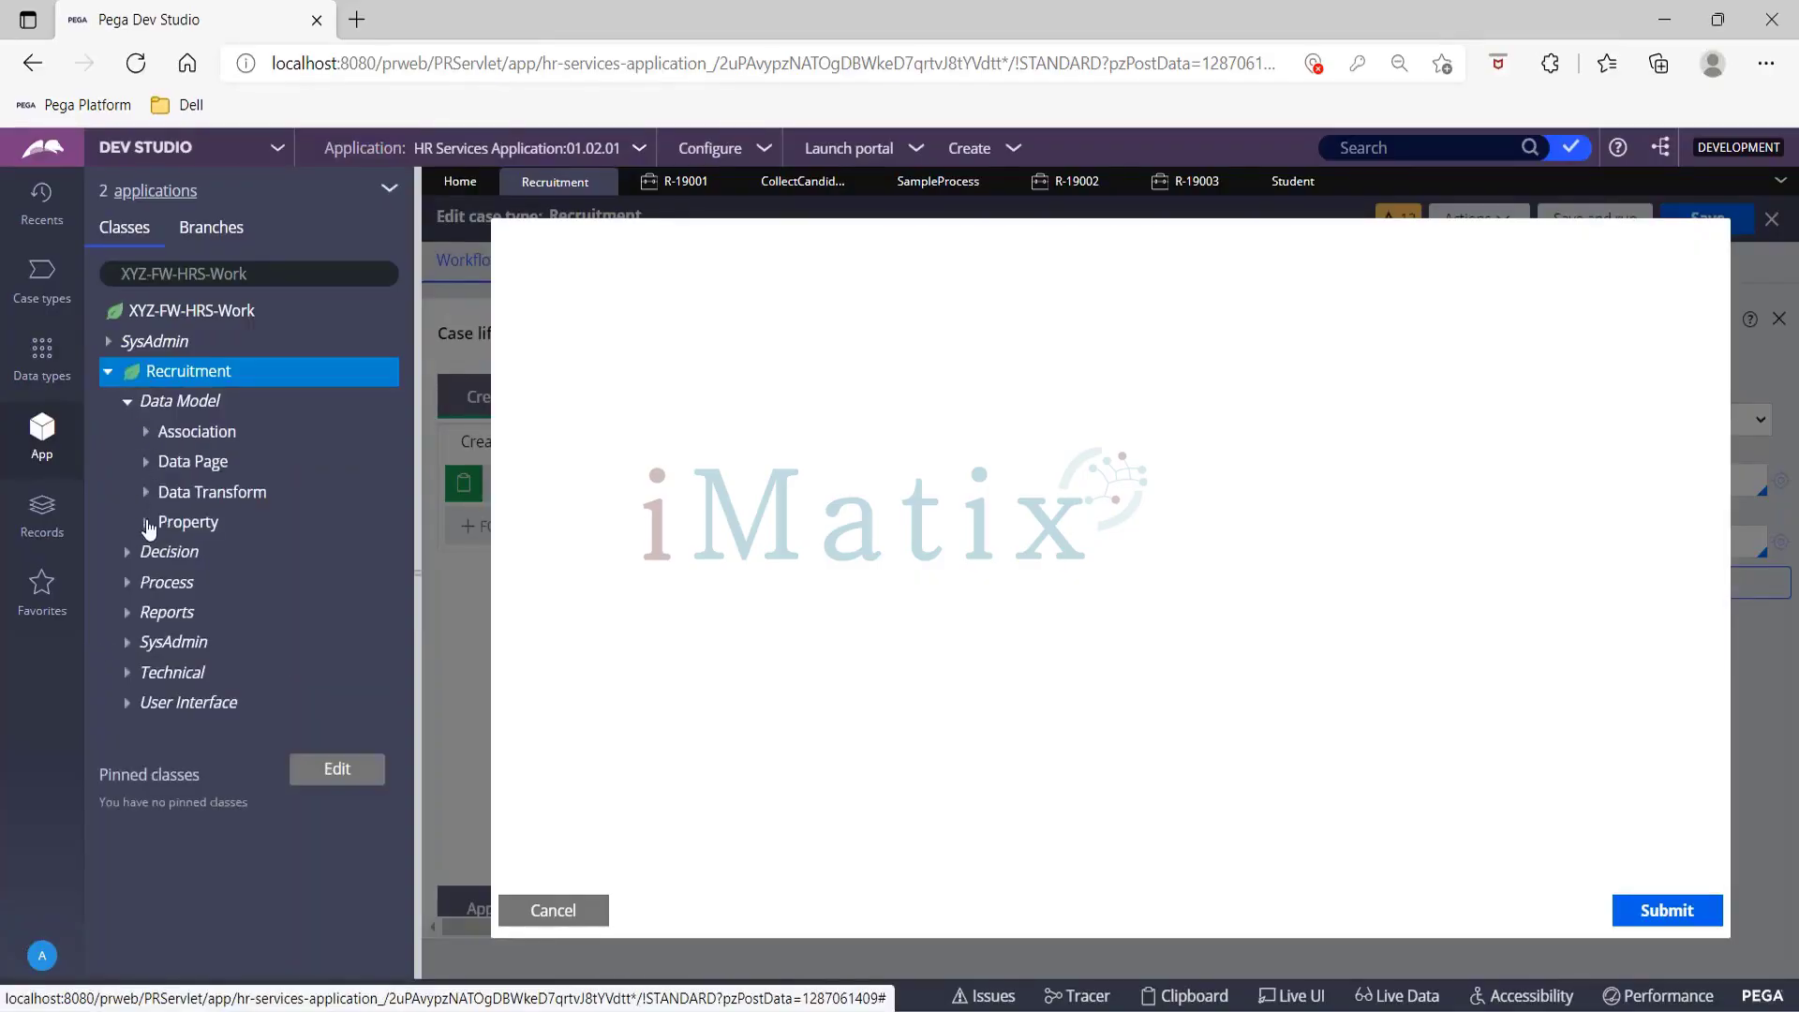
click(146, 524)
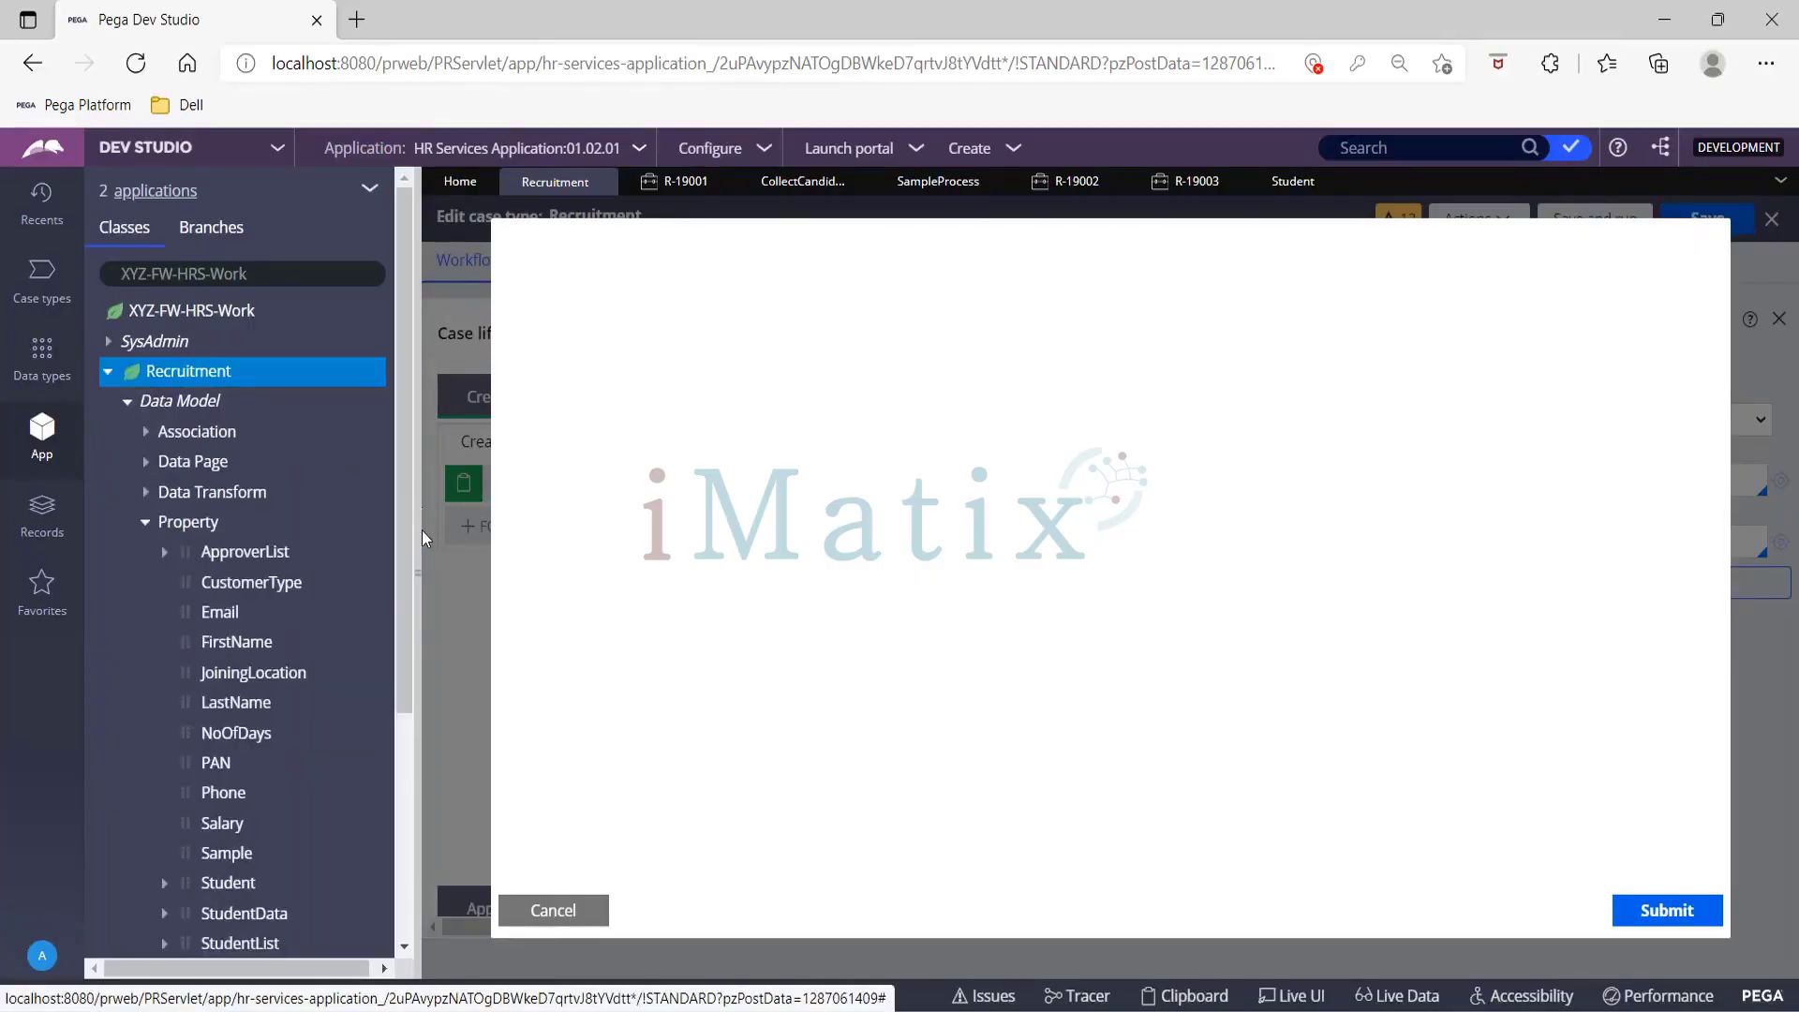
scroll(249, 563, down, 1)
scroll(329, 604, down, 3)
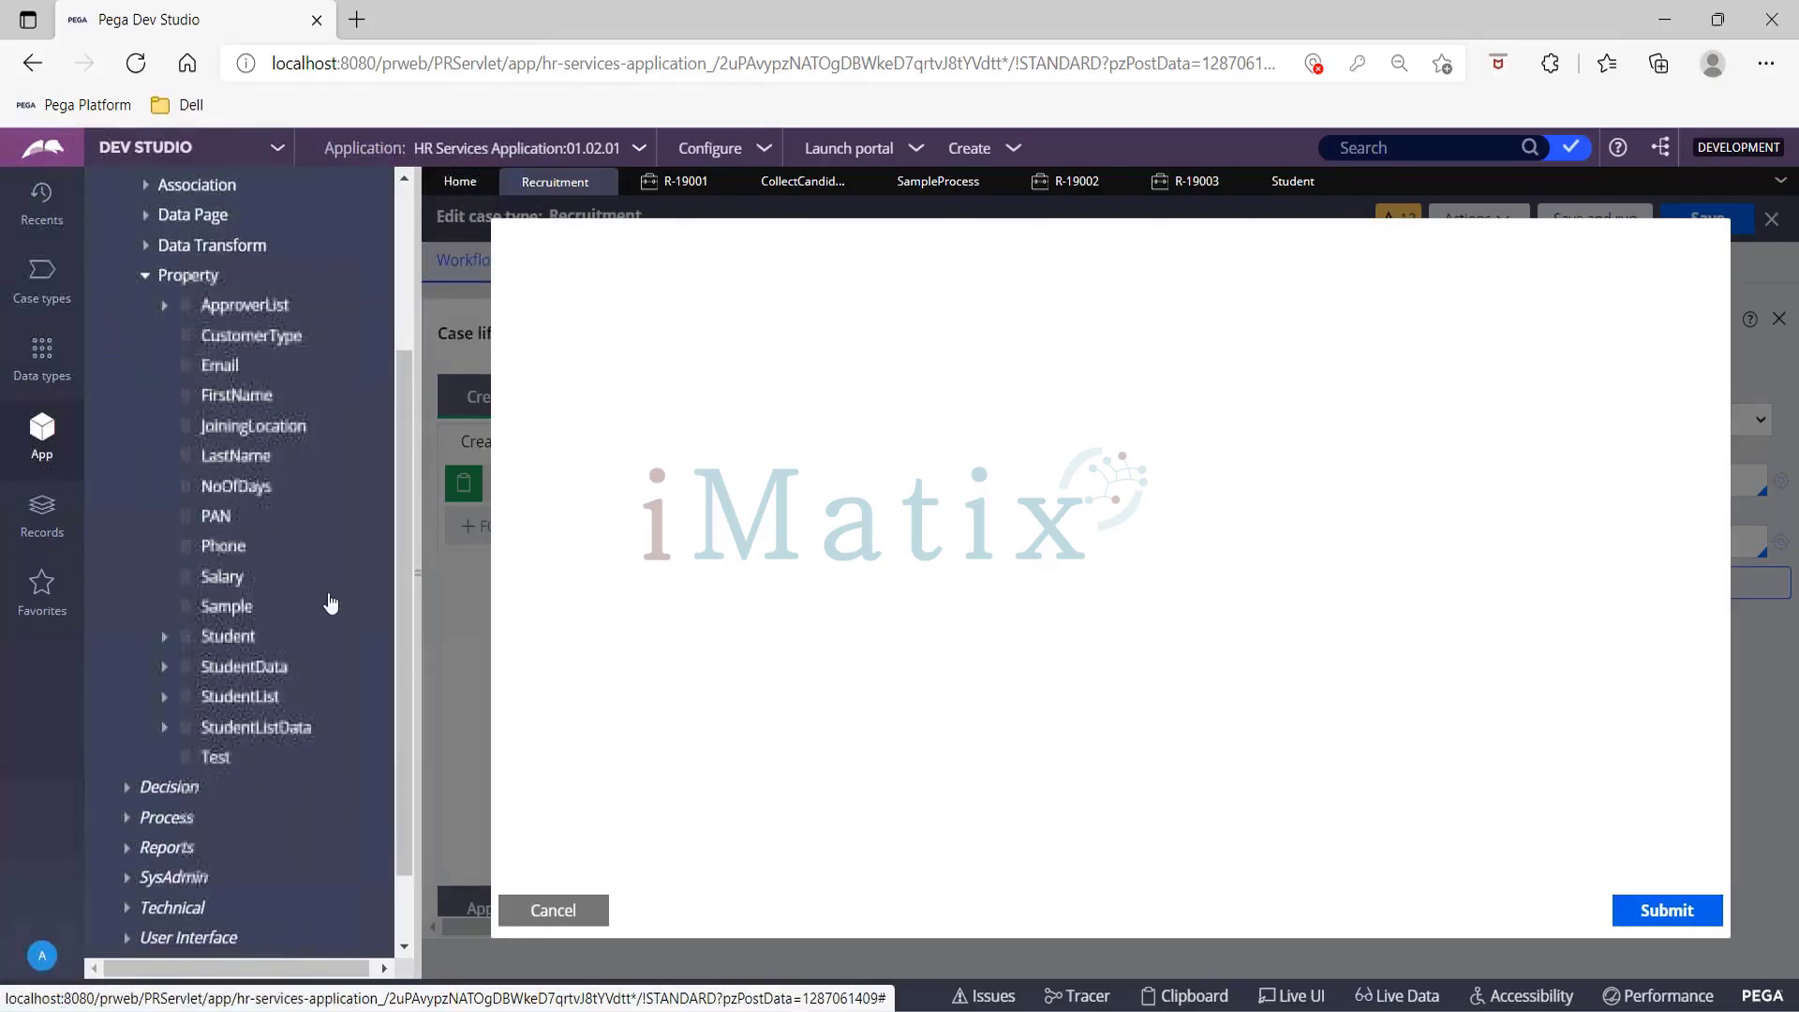
click(286, 731)
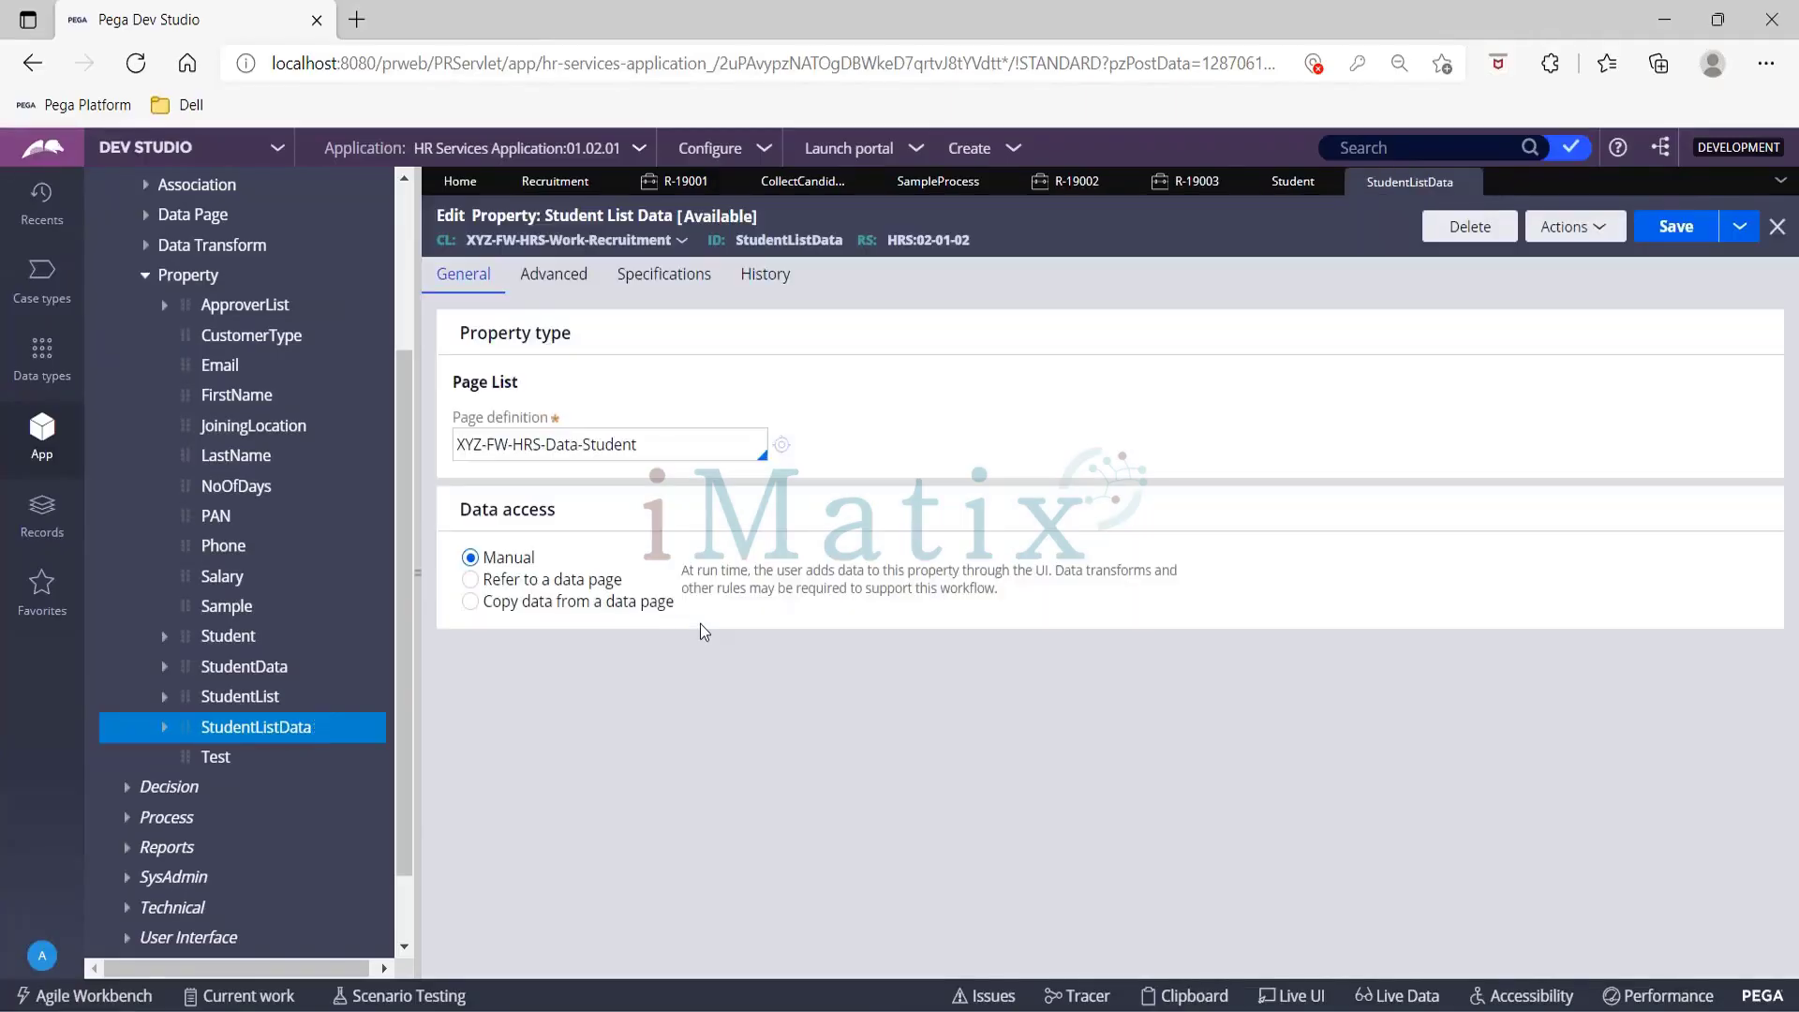
Step: Make the Student List Data property refer to data page D_StudentList, save it, and return to the Recruitment case type
click(518, 581)
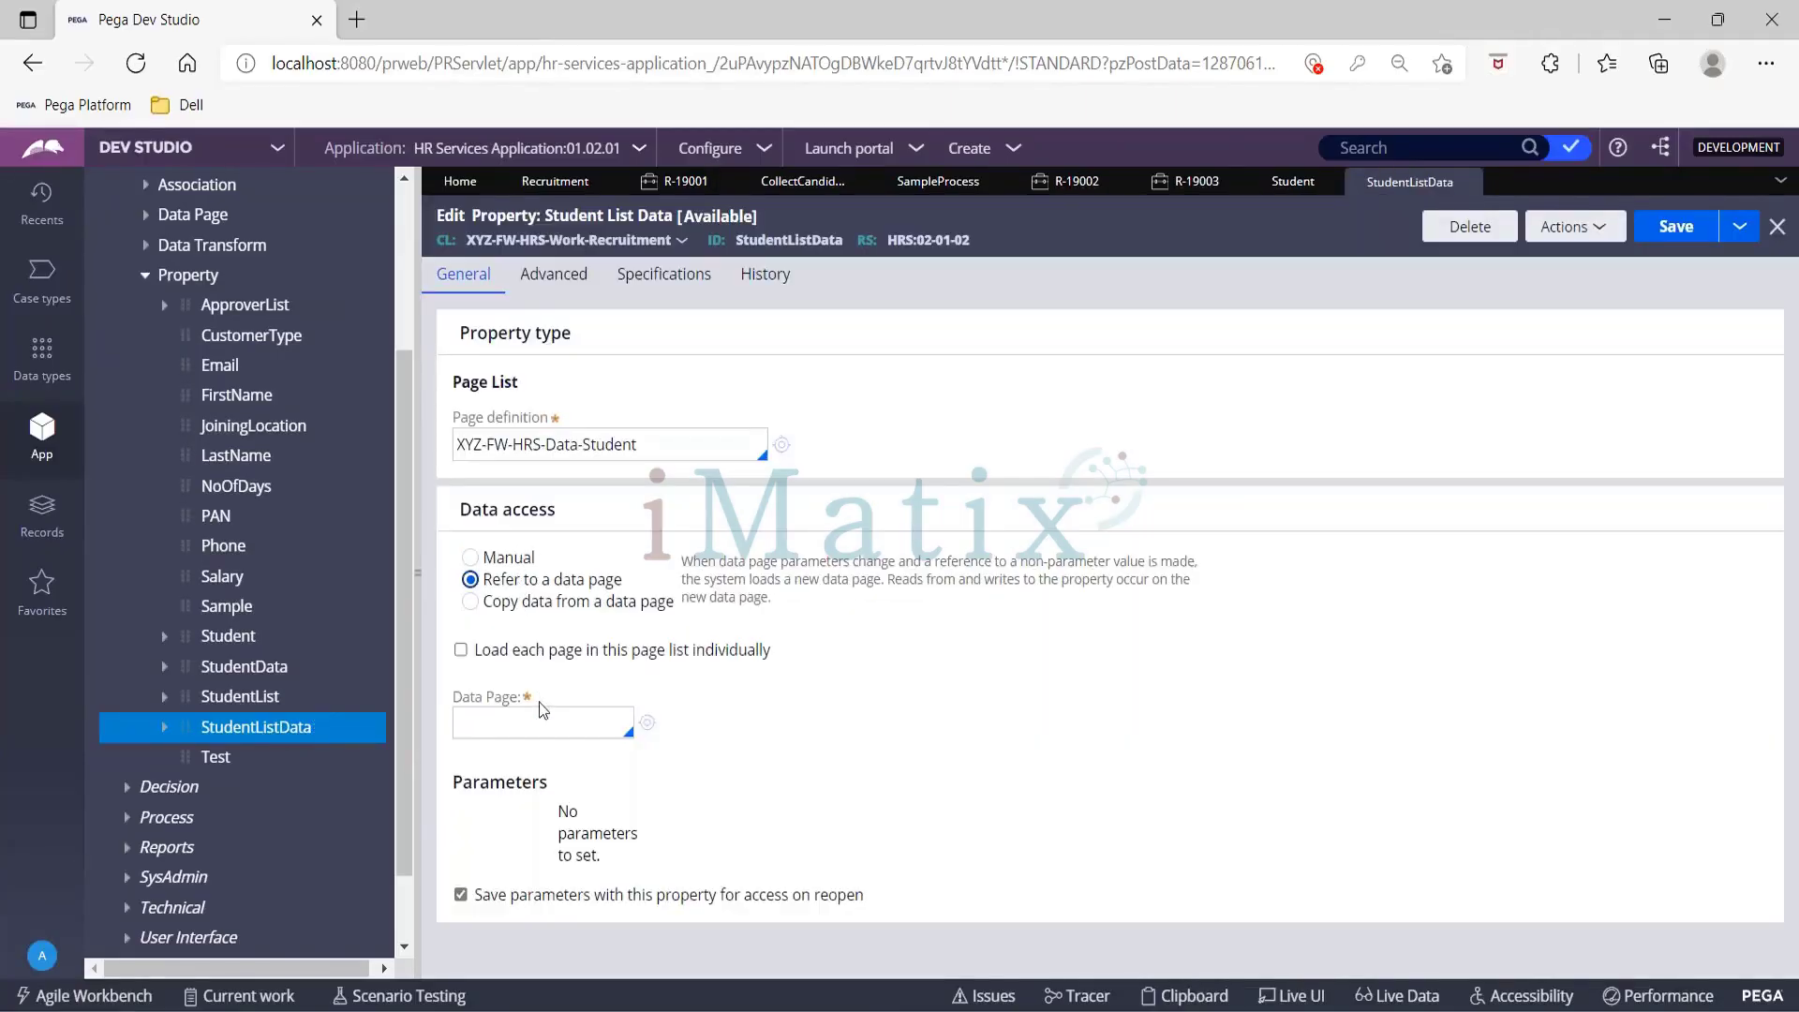
click(541, 731)
text(d_stu)
key(Return)
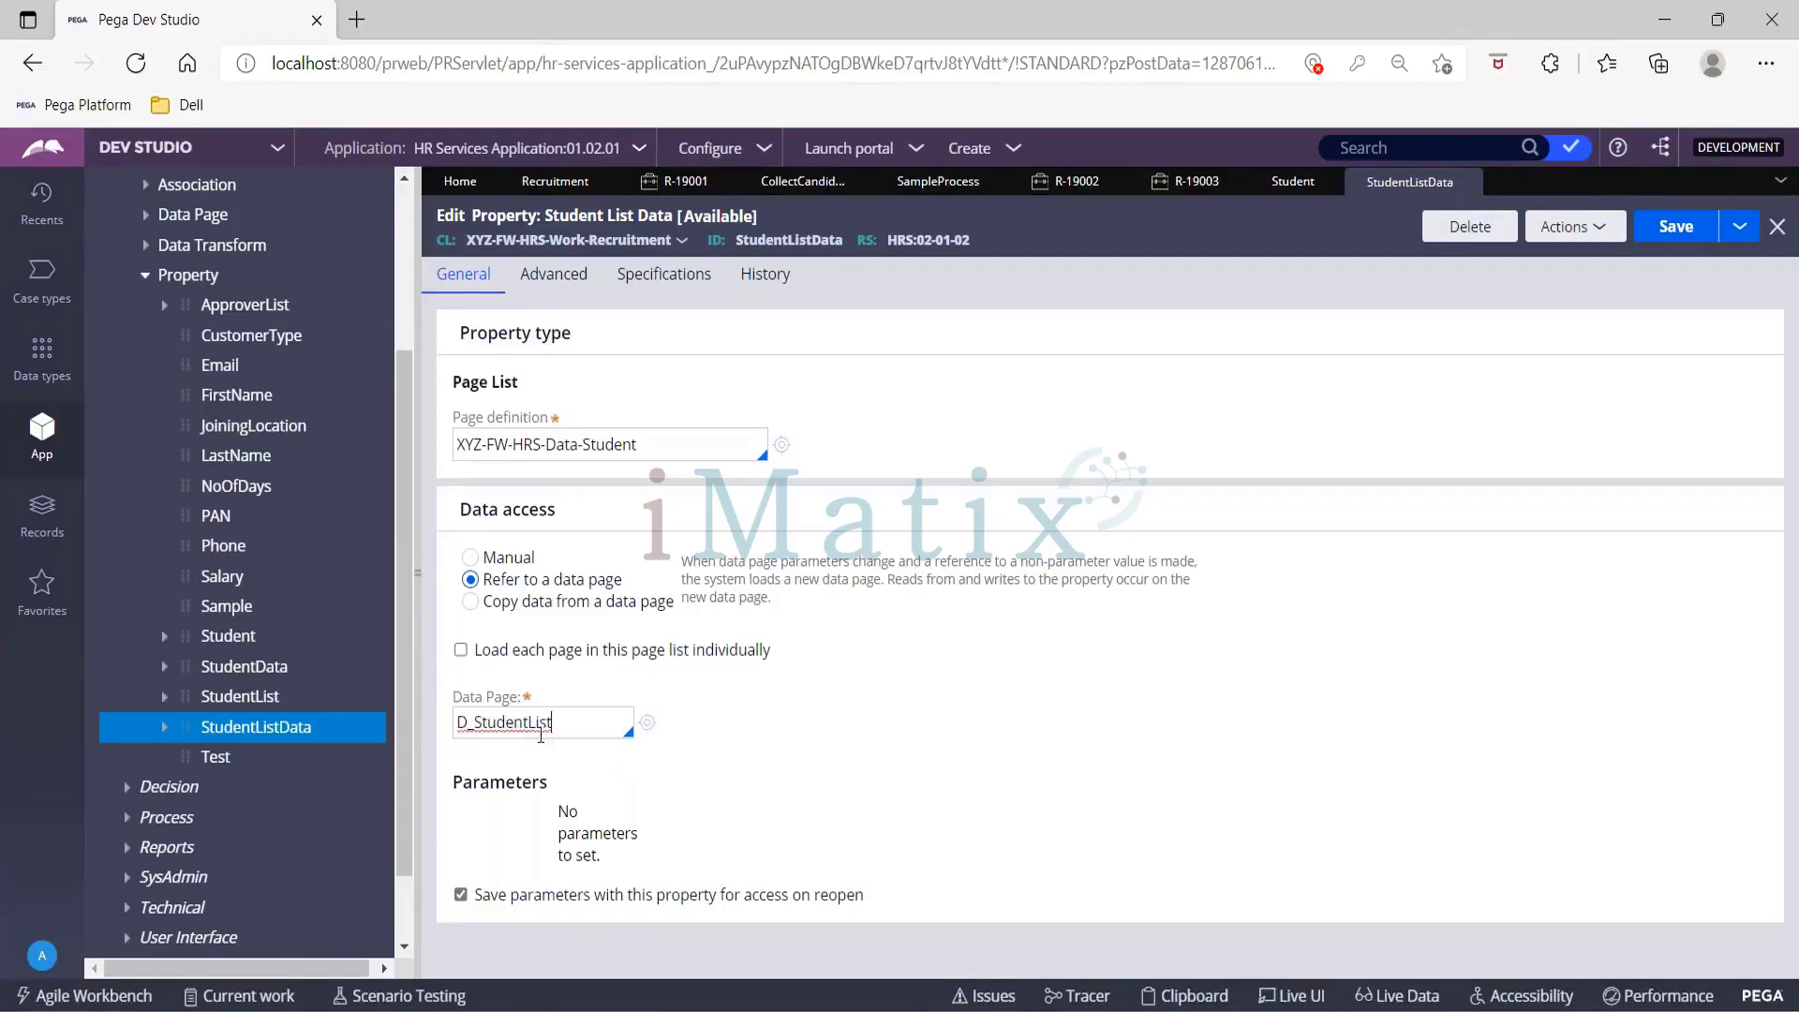
click(1670, 247)
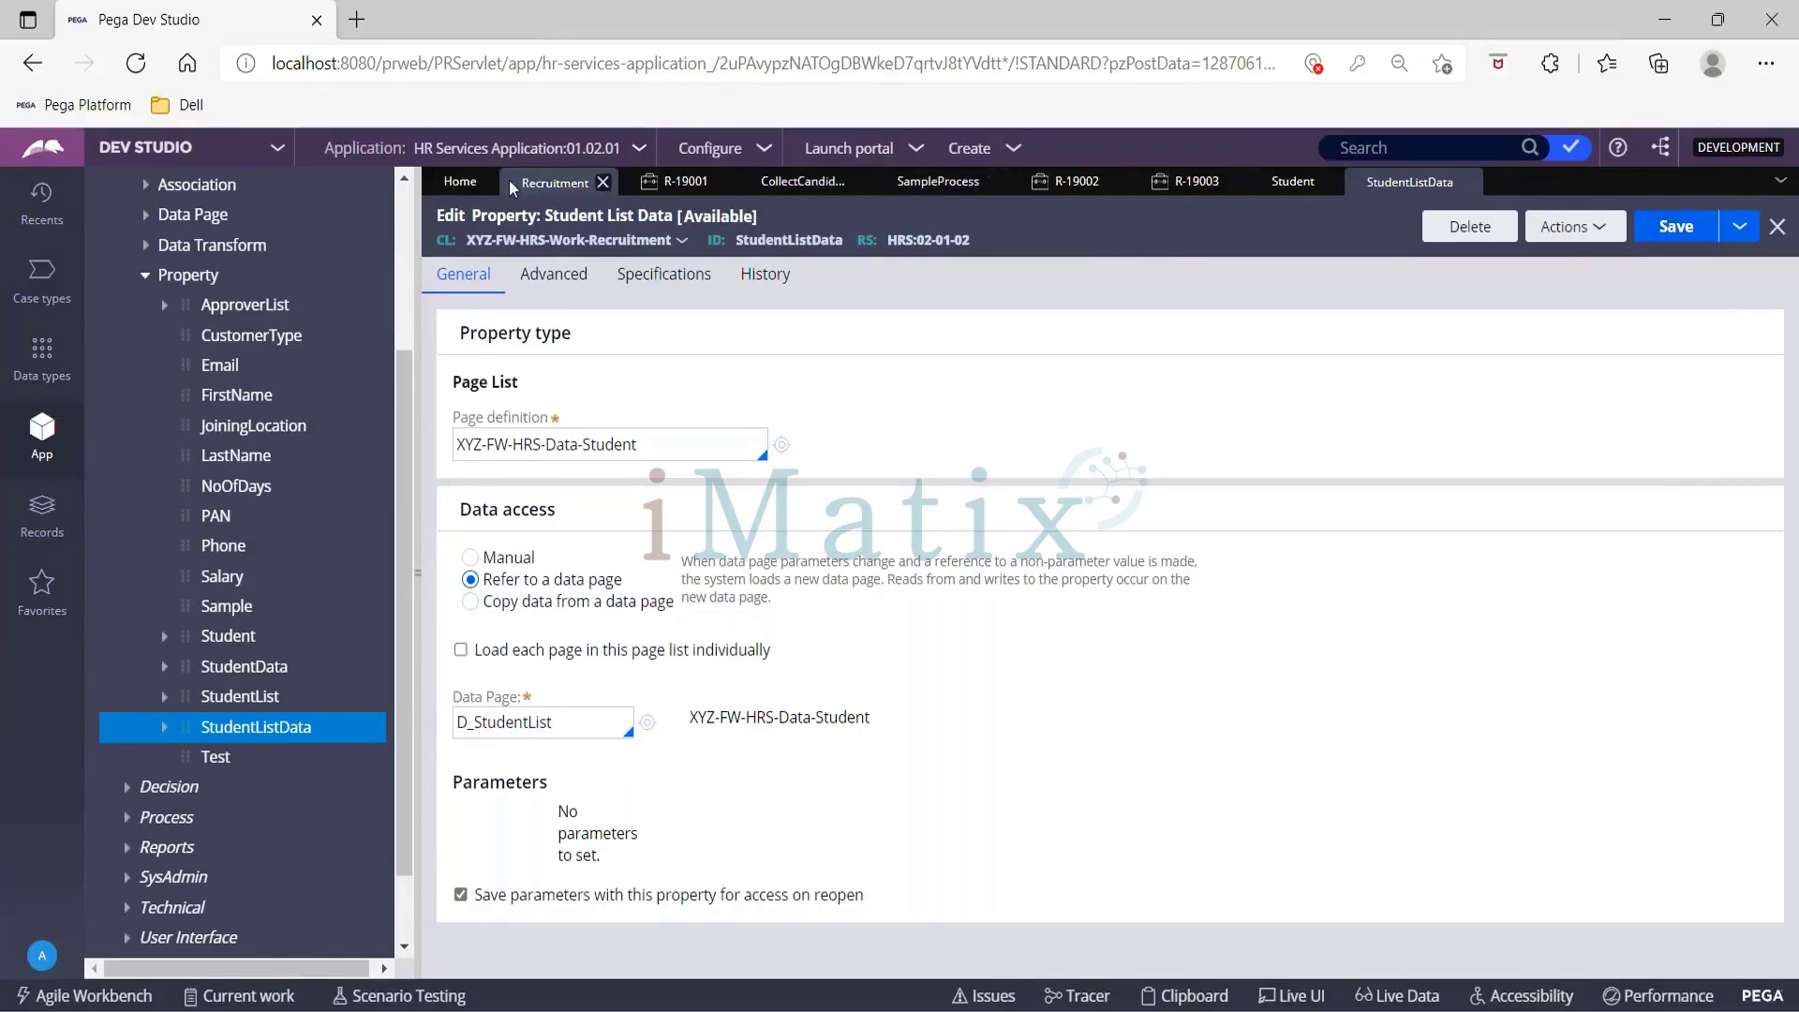
click(555, 181)
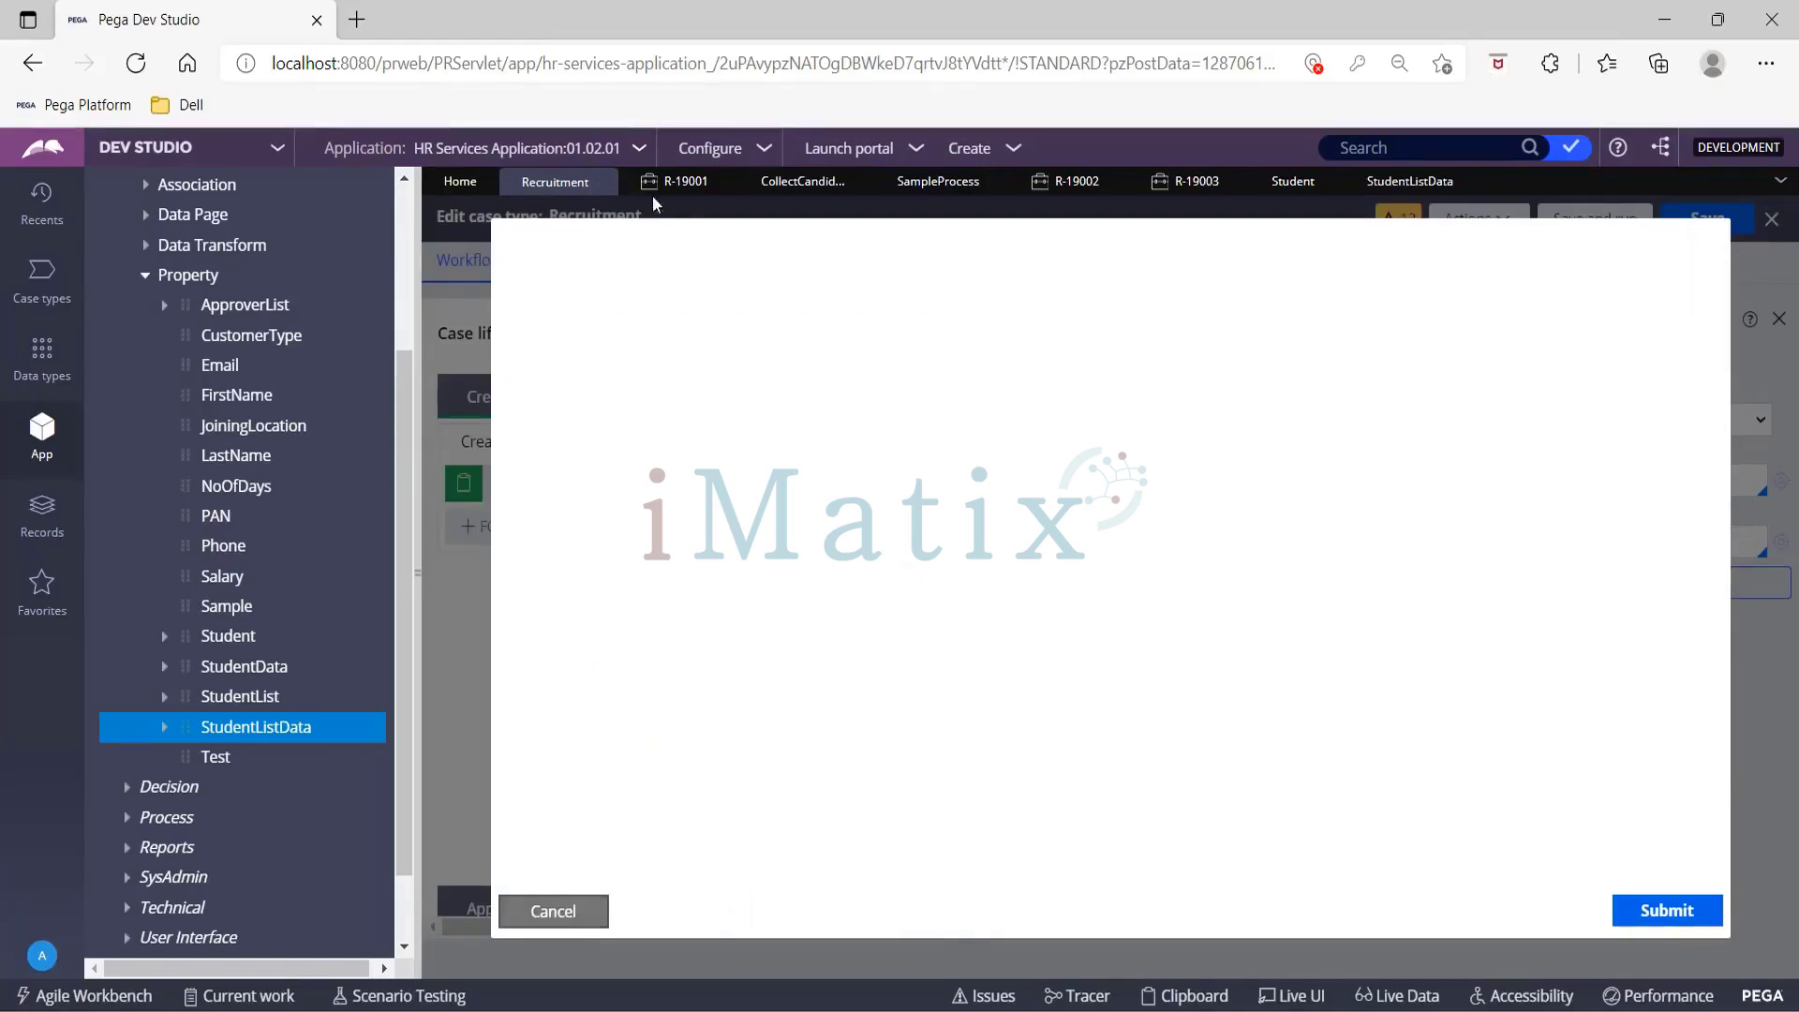
Step: Close the stuck Recruitment editor and reopen the Recruitment case type
click(605, 181)
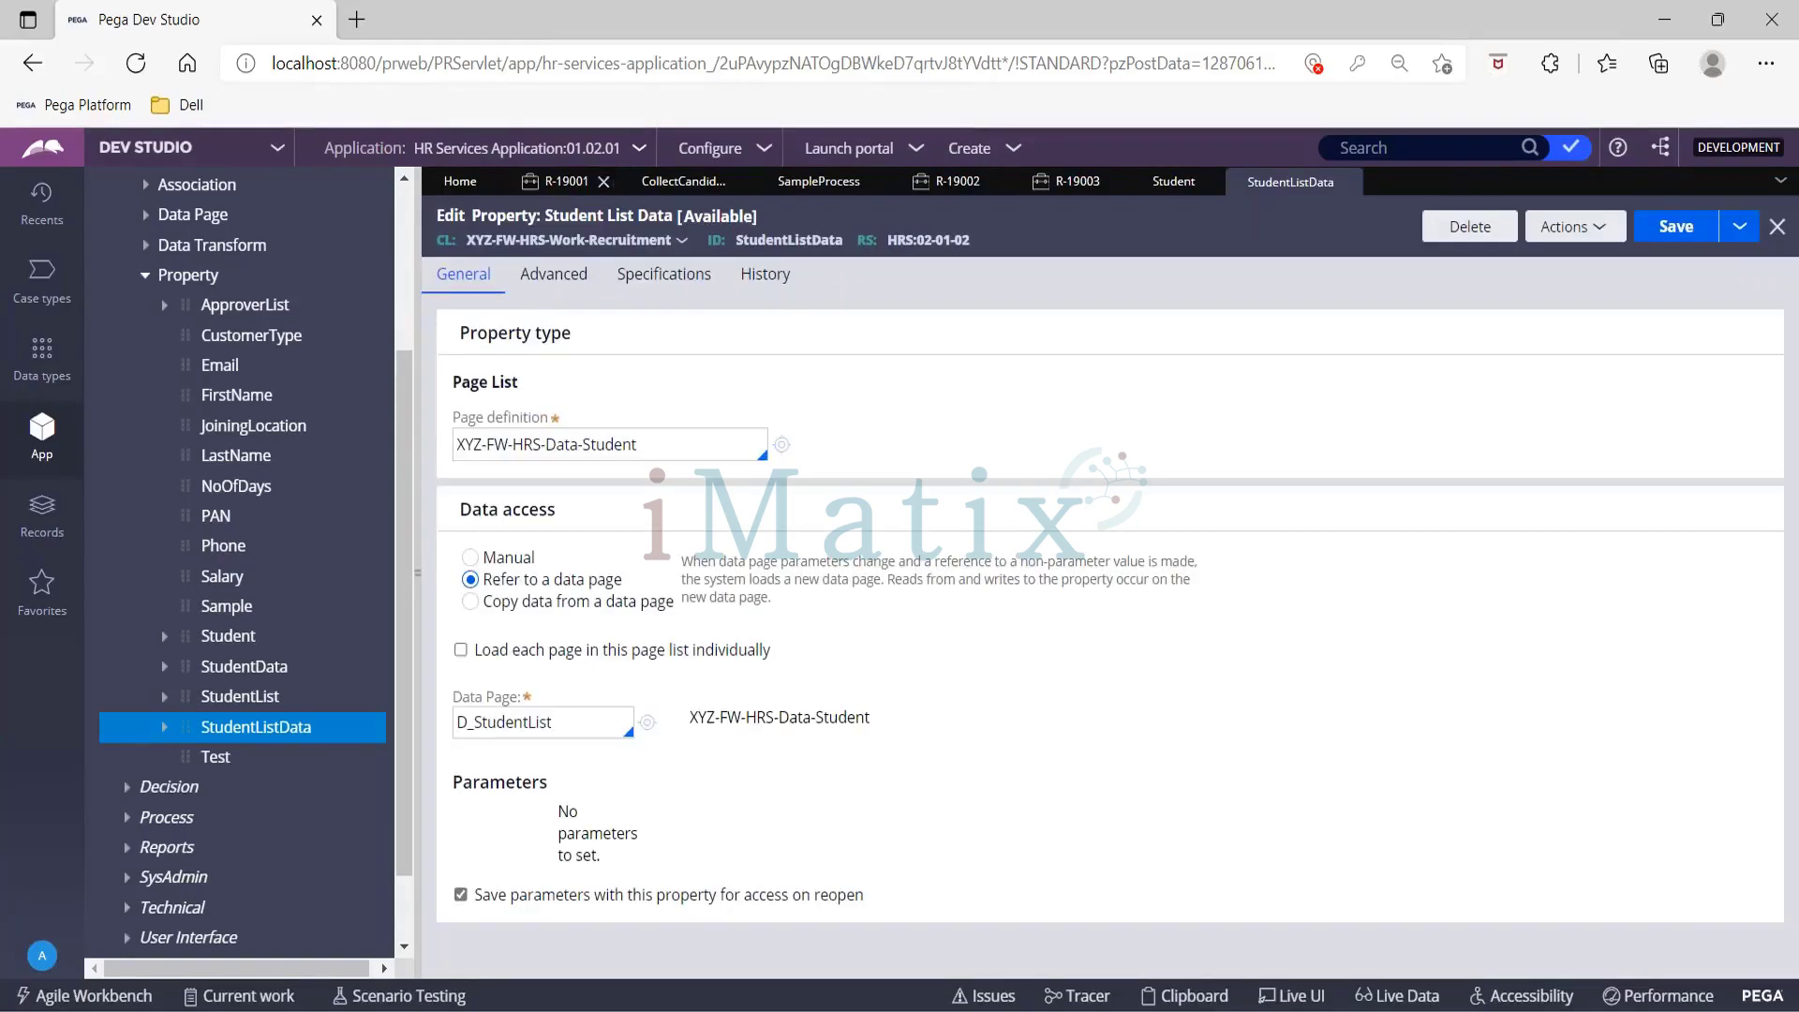
click(42, 277)
click(178, 261)
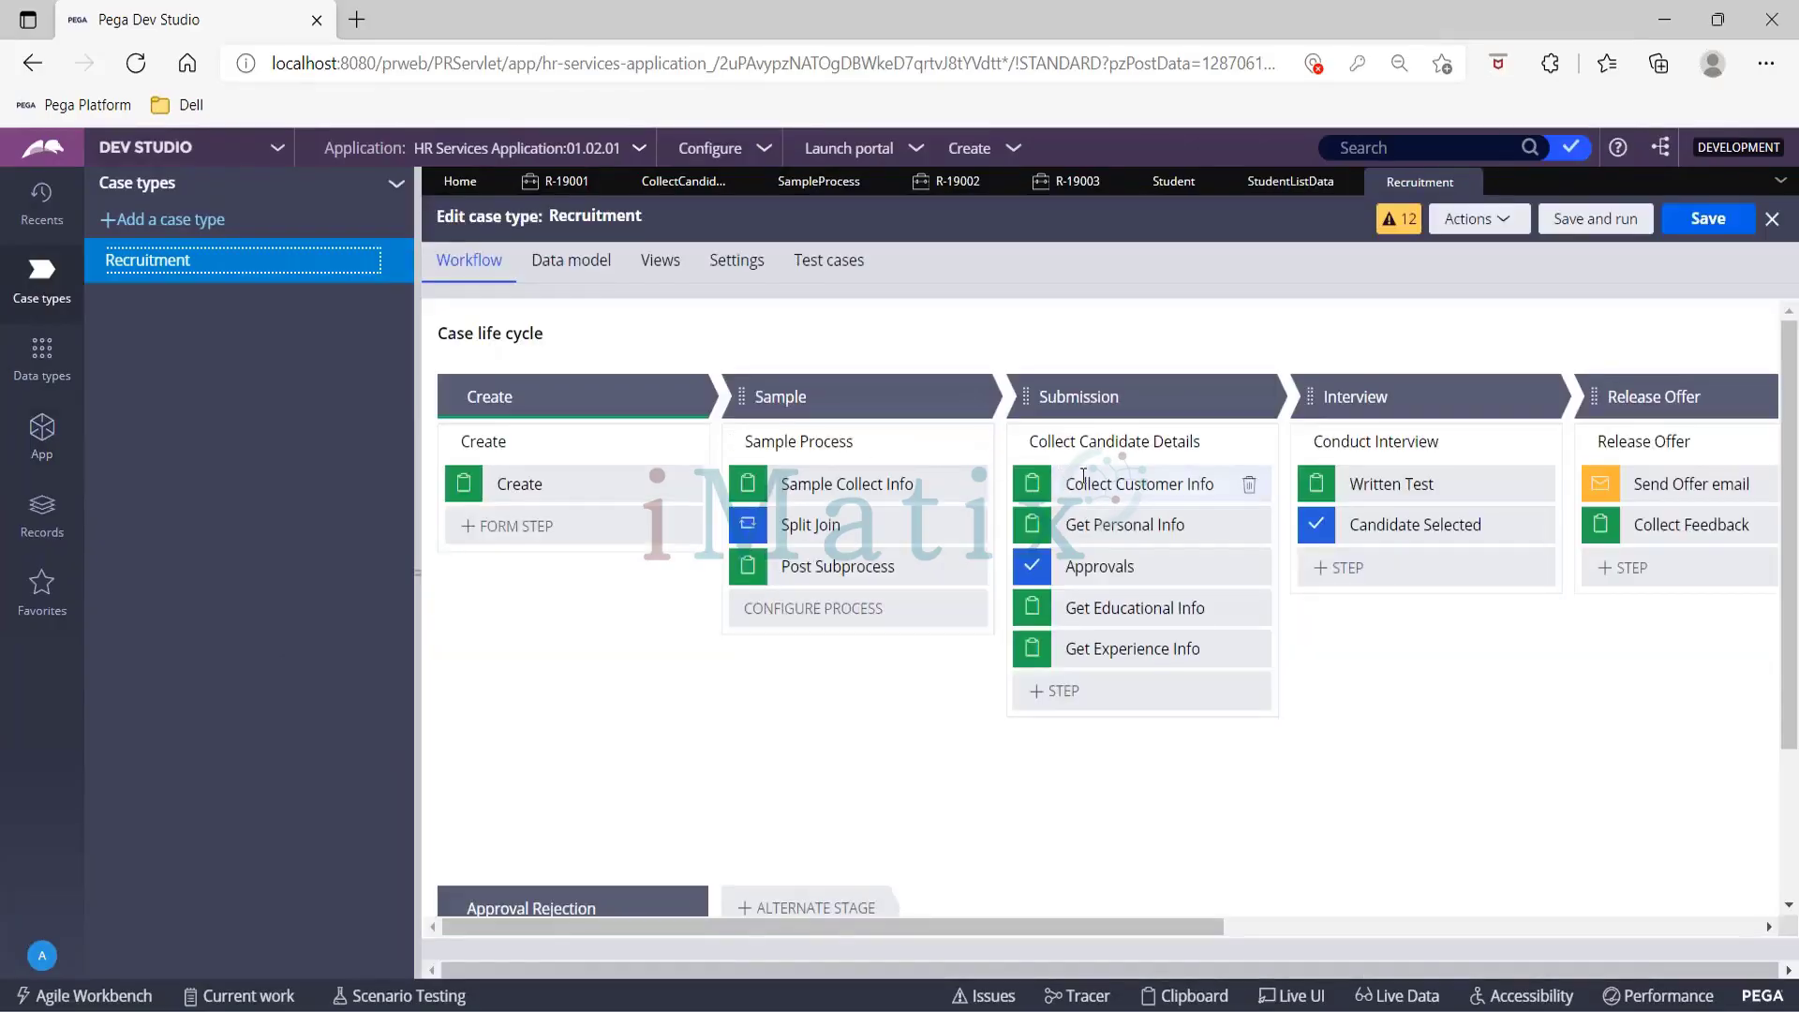
Step: Inspect the fields configured in the view of the Collect Customer Info step, leaving it unchanged
click(1073, 480)
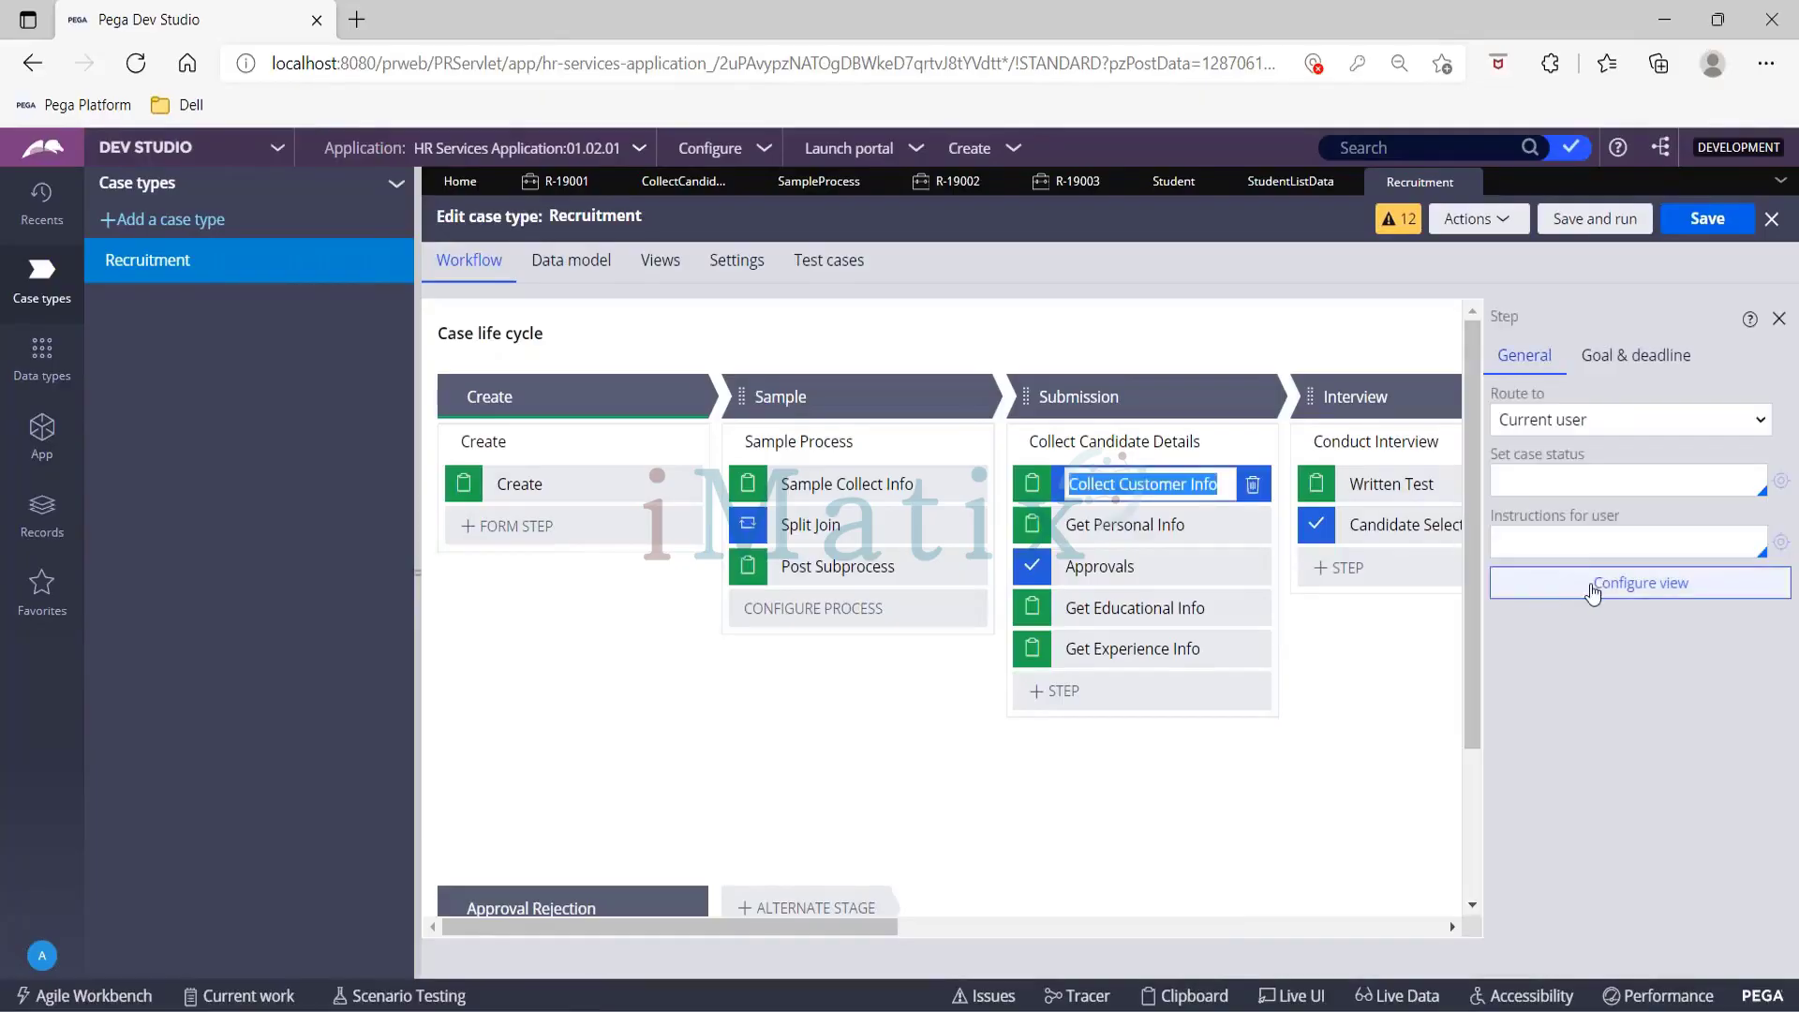
click(1596, 588)
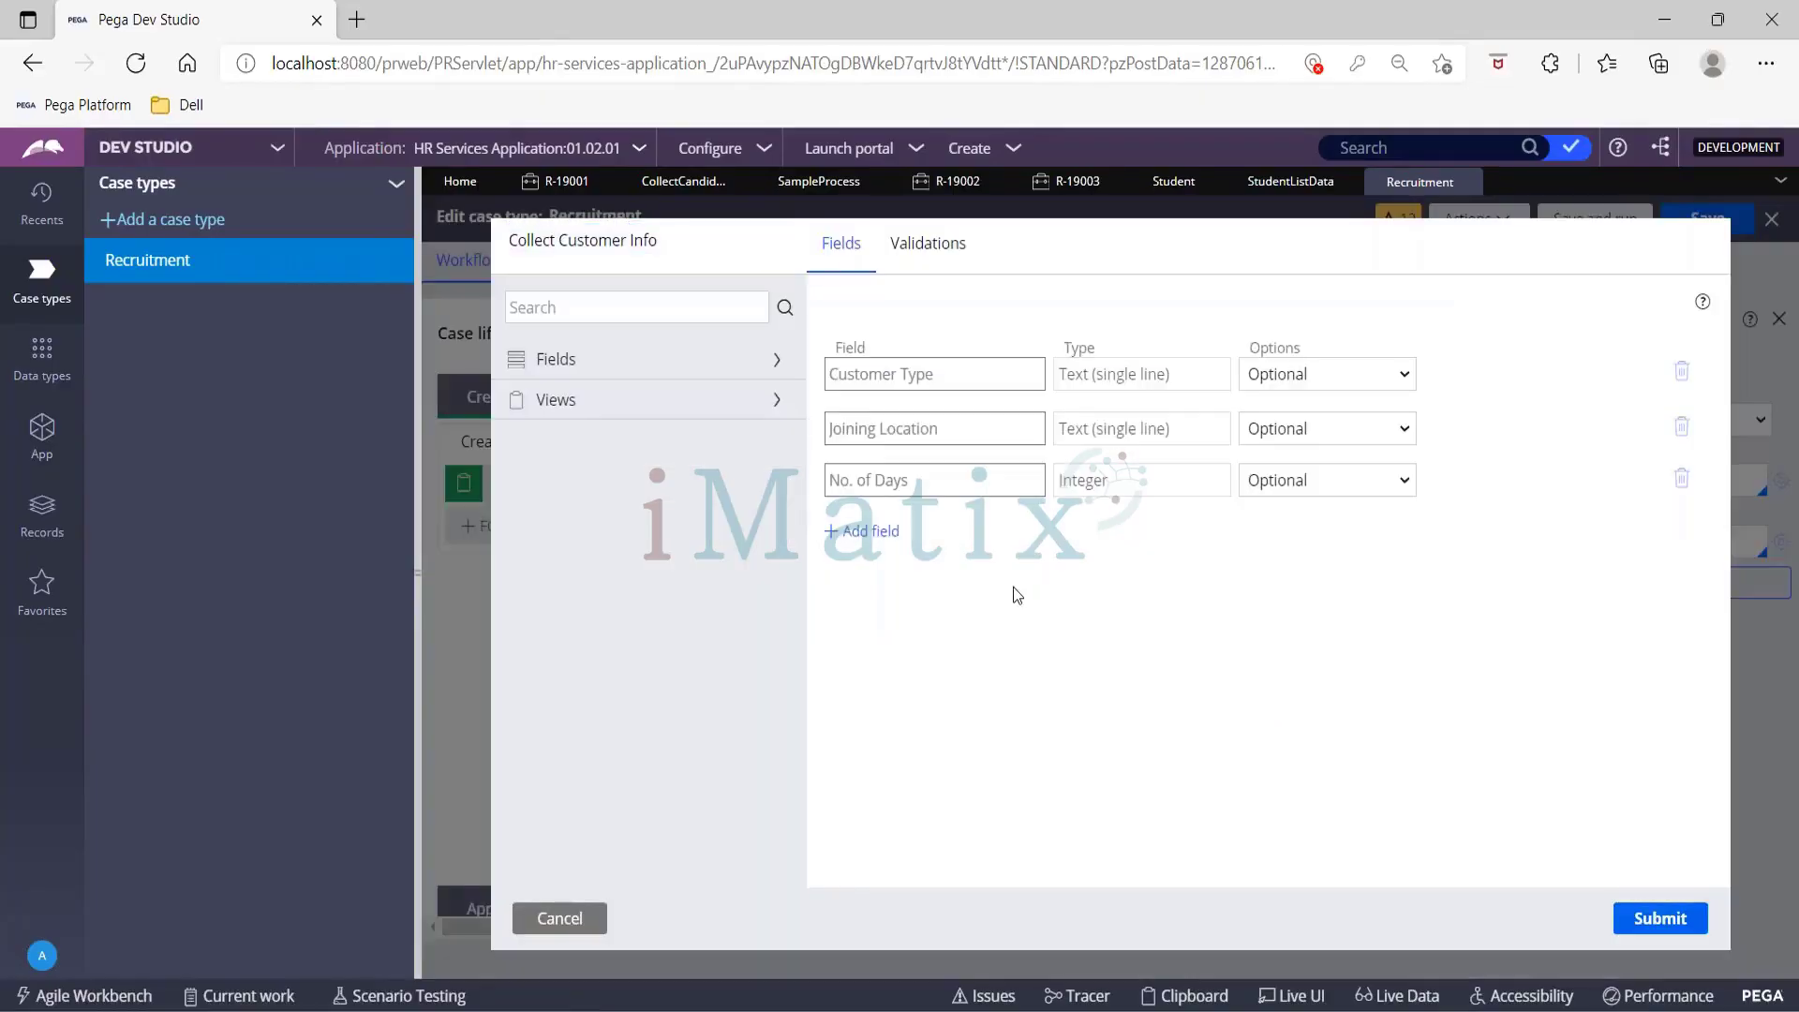
click(553, 919)
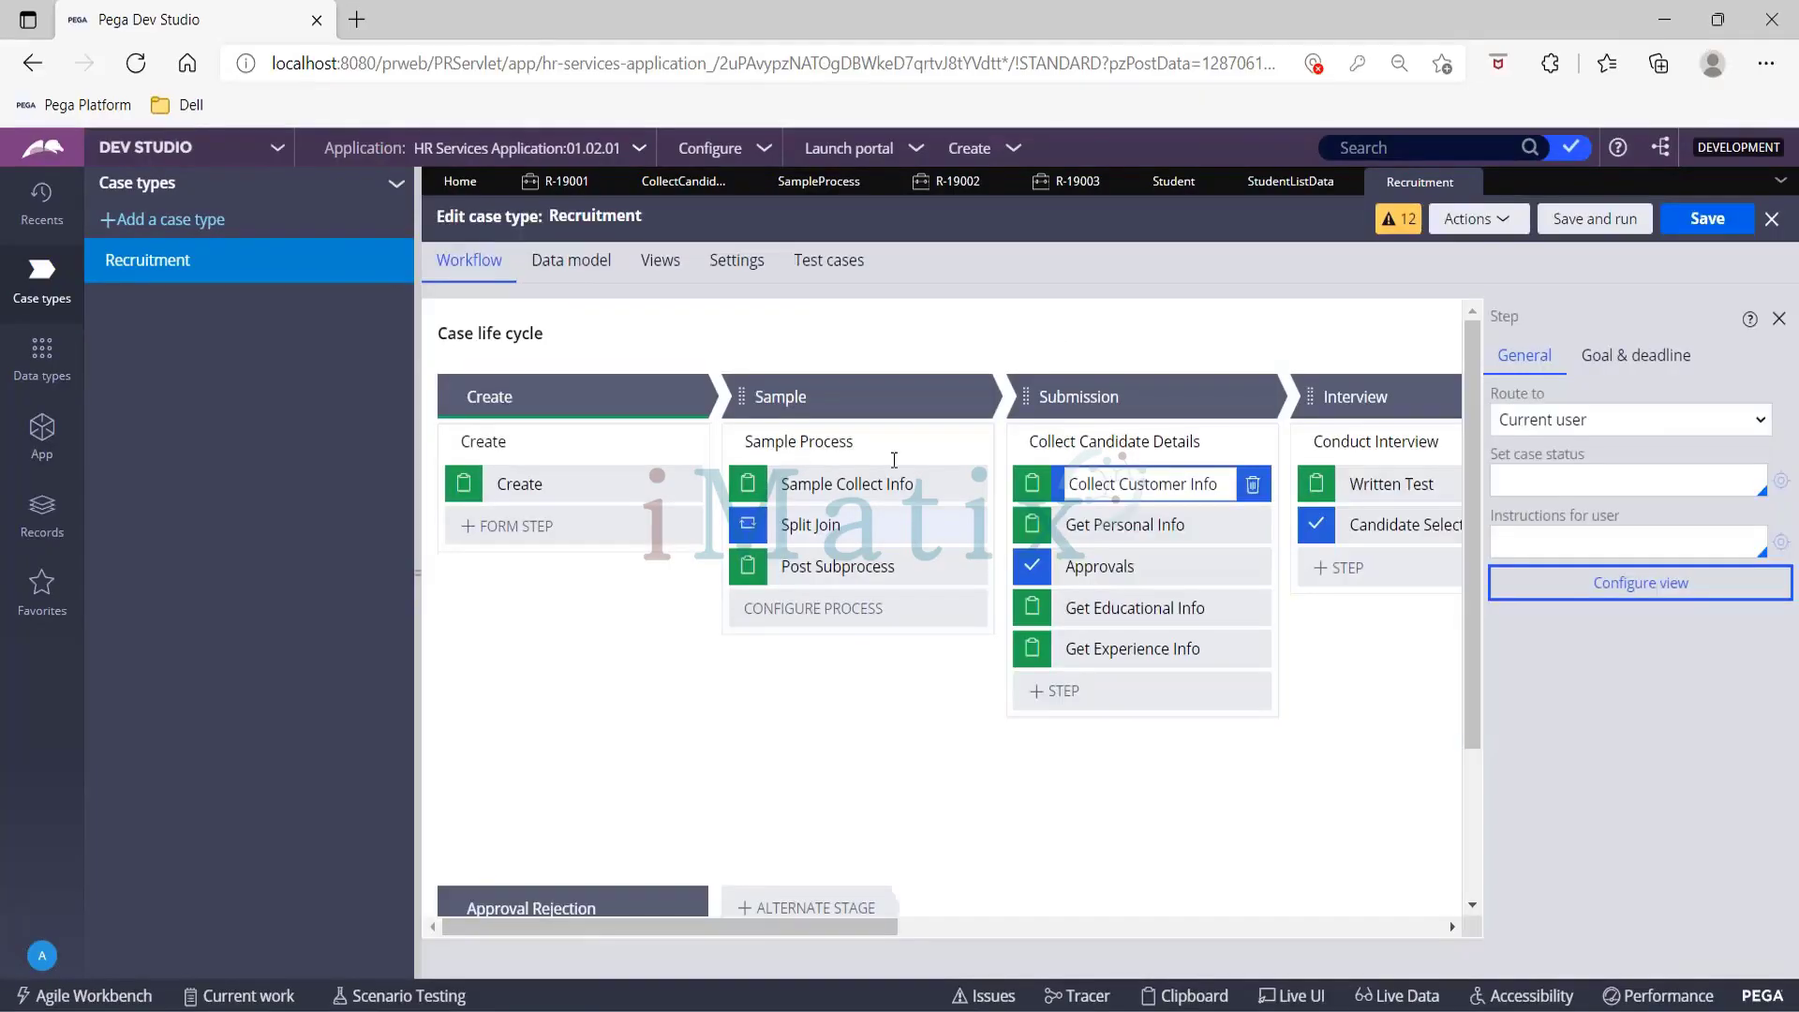
Step: Add the Student List Data field to the view of the Sample Collect Info step and save the Recruitment case type
click(855, 483)
click(1638, 590)
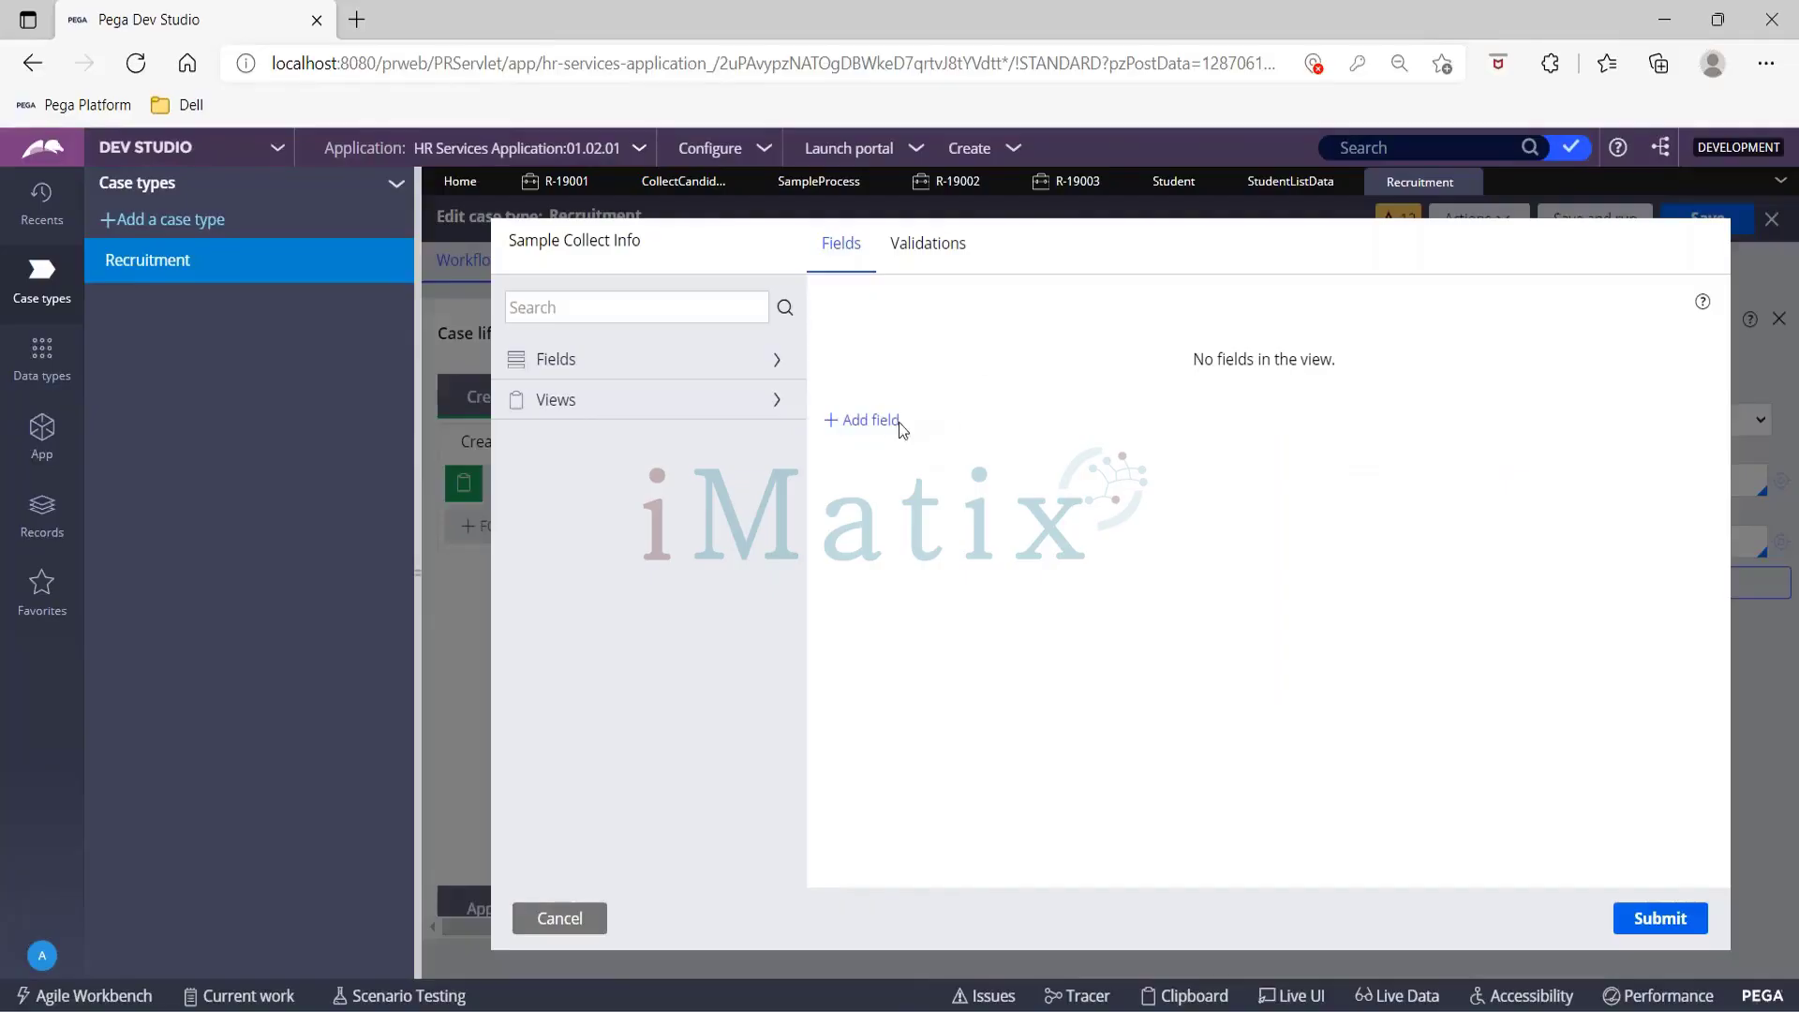
click(876, 421)
click(605, 362)
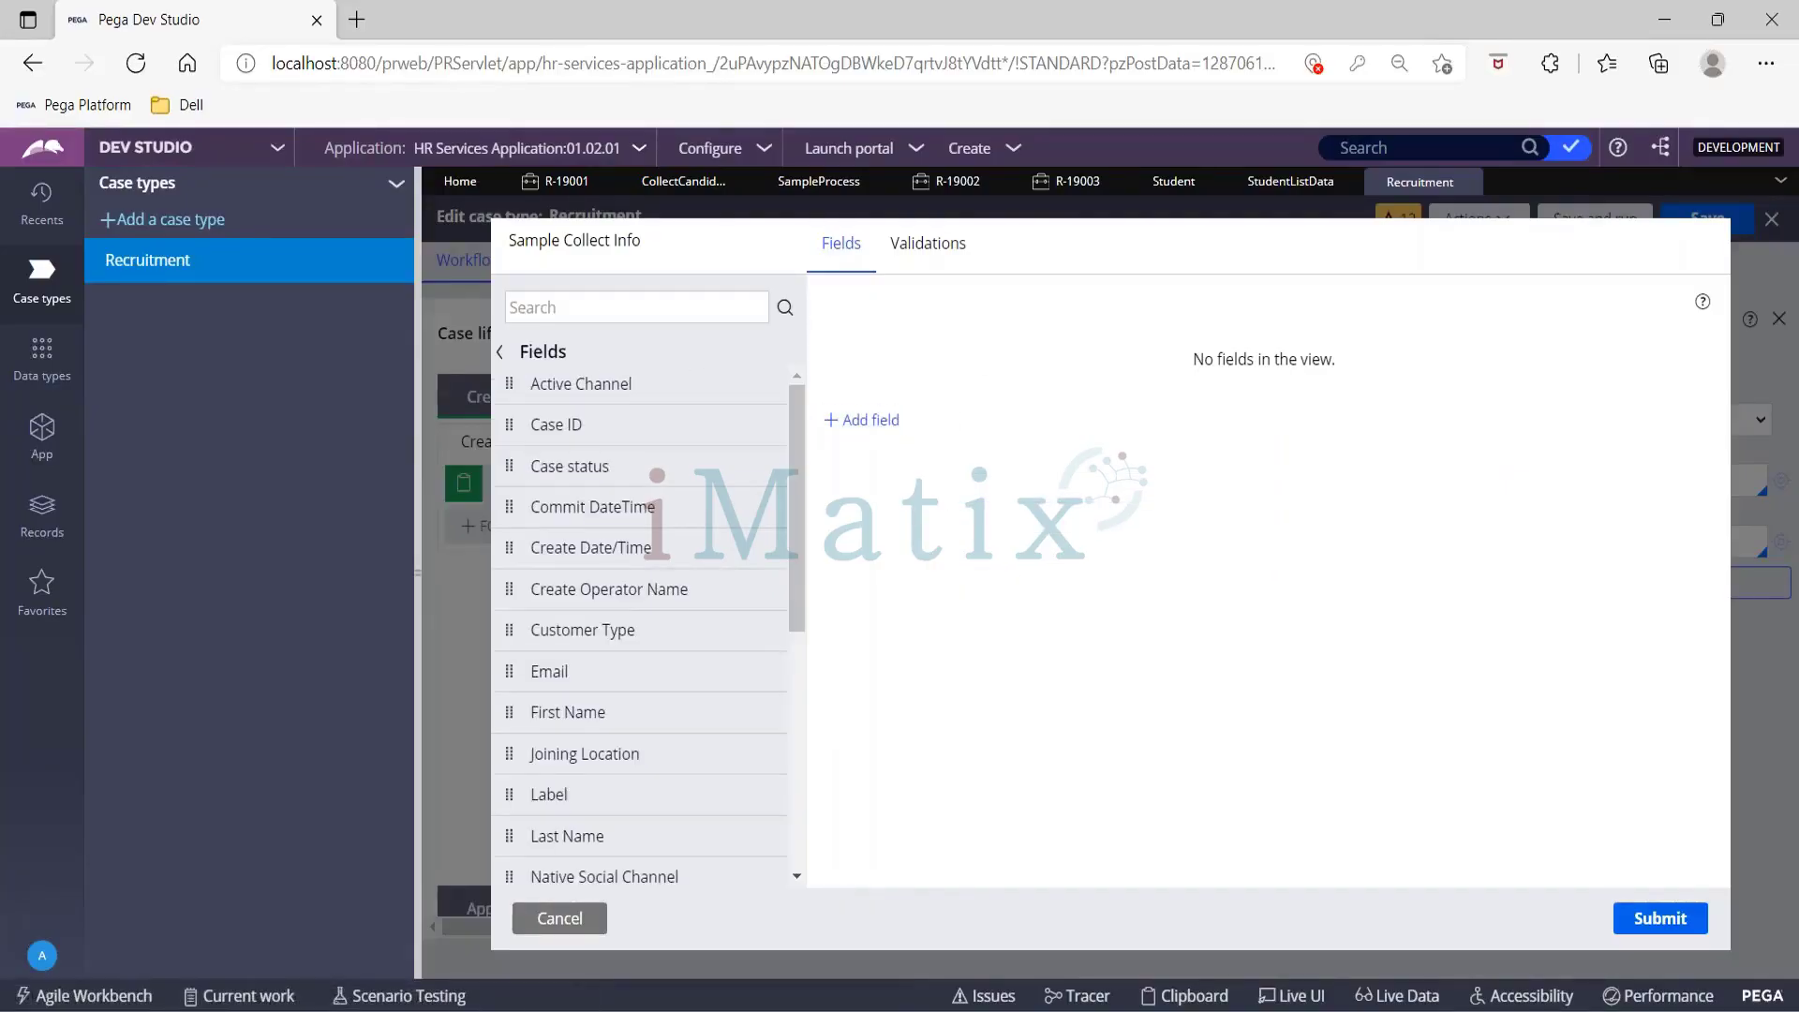
scroll(682, 628, down, 5)
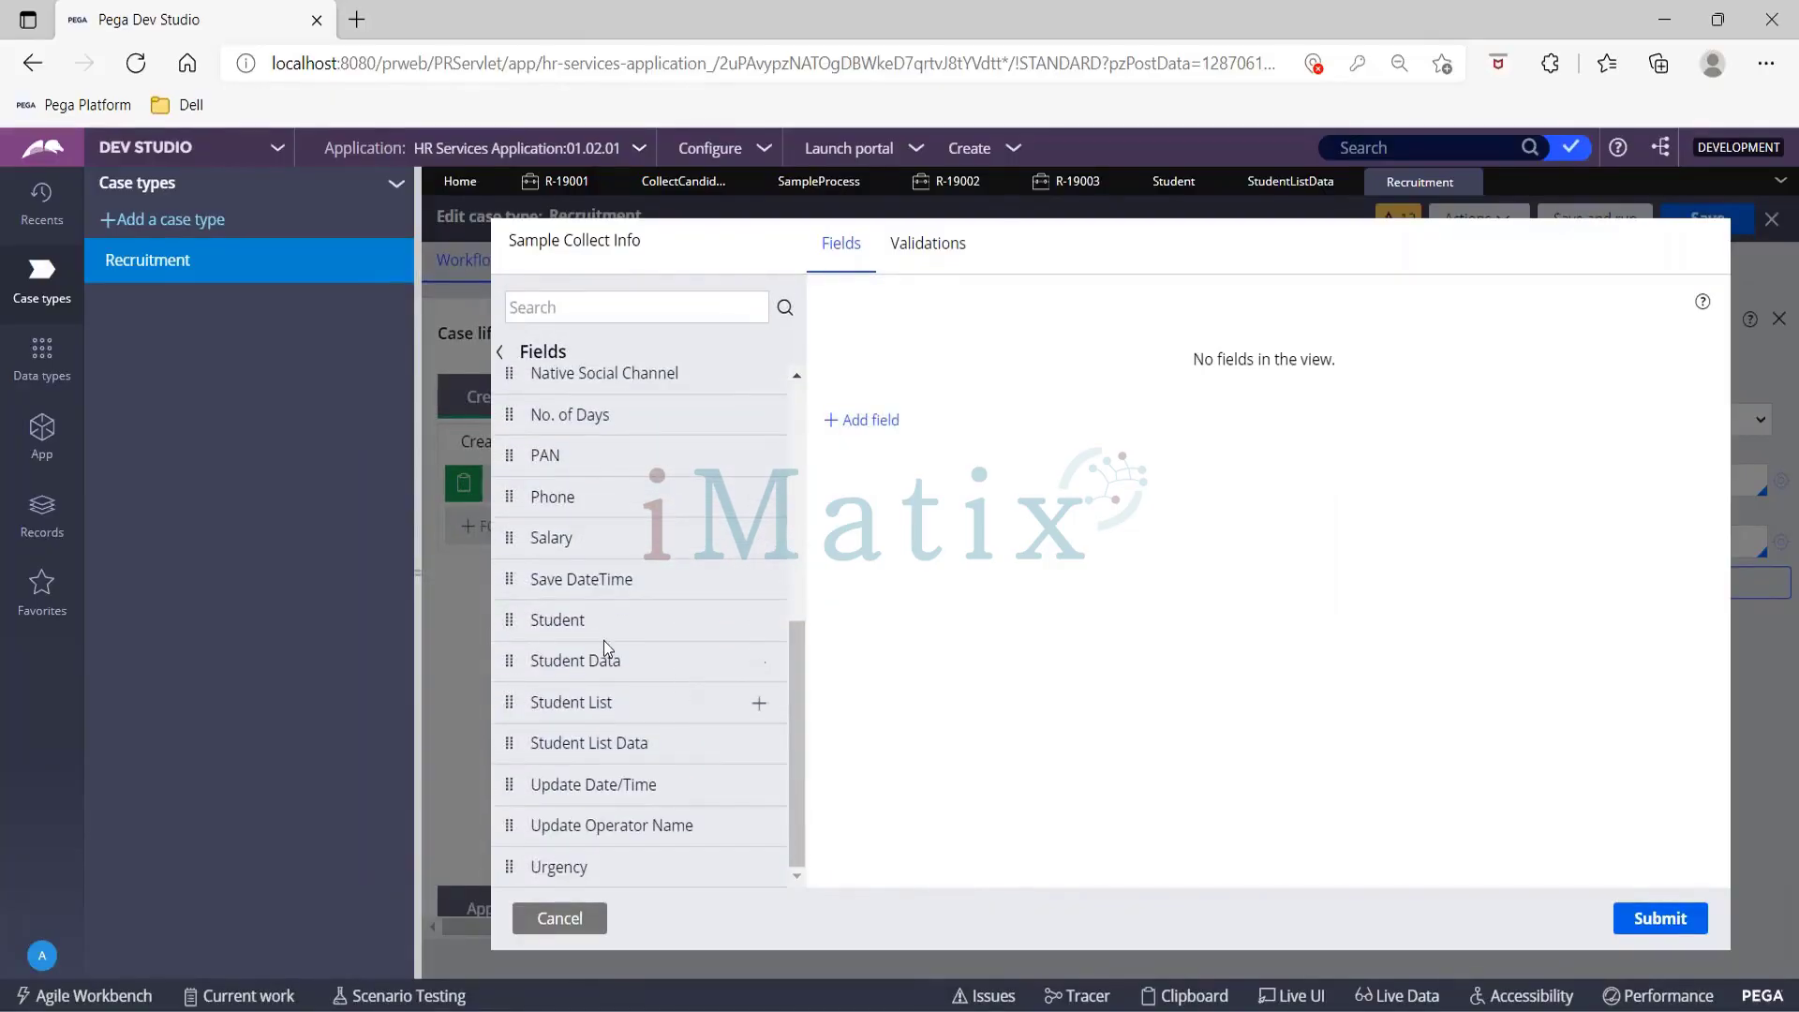
click(761, 746)
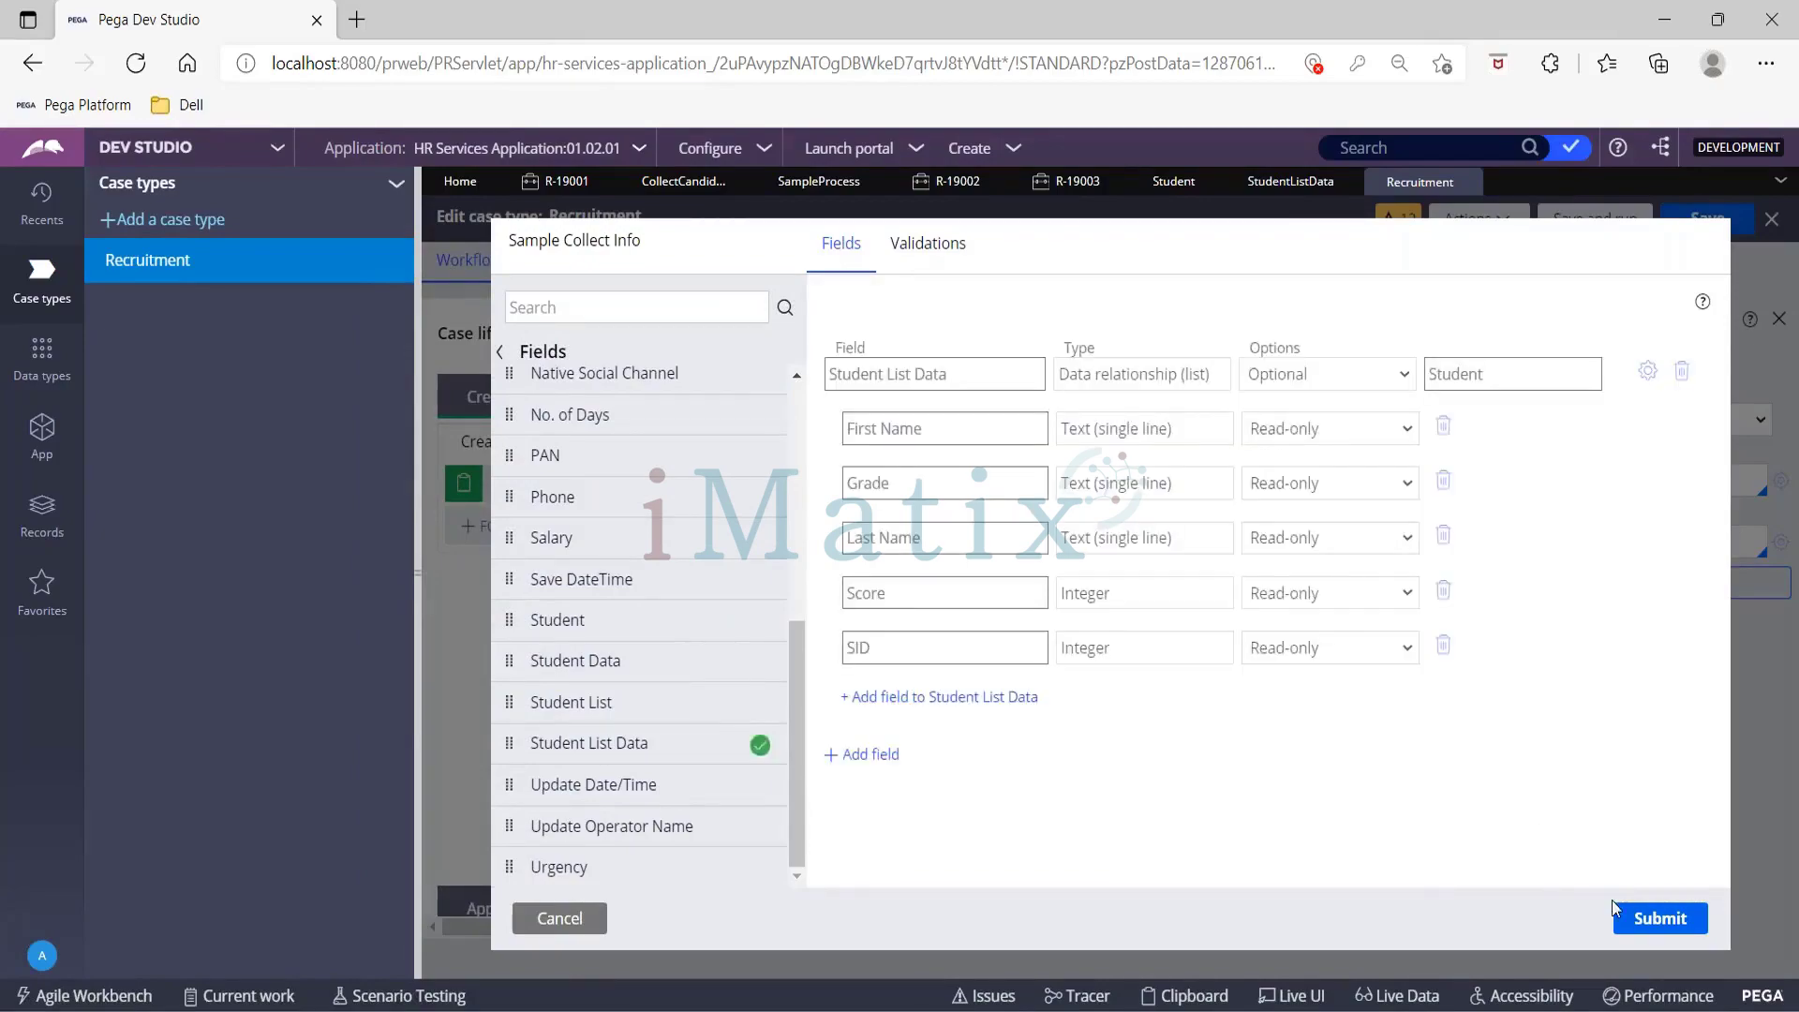
click(1661, 919)
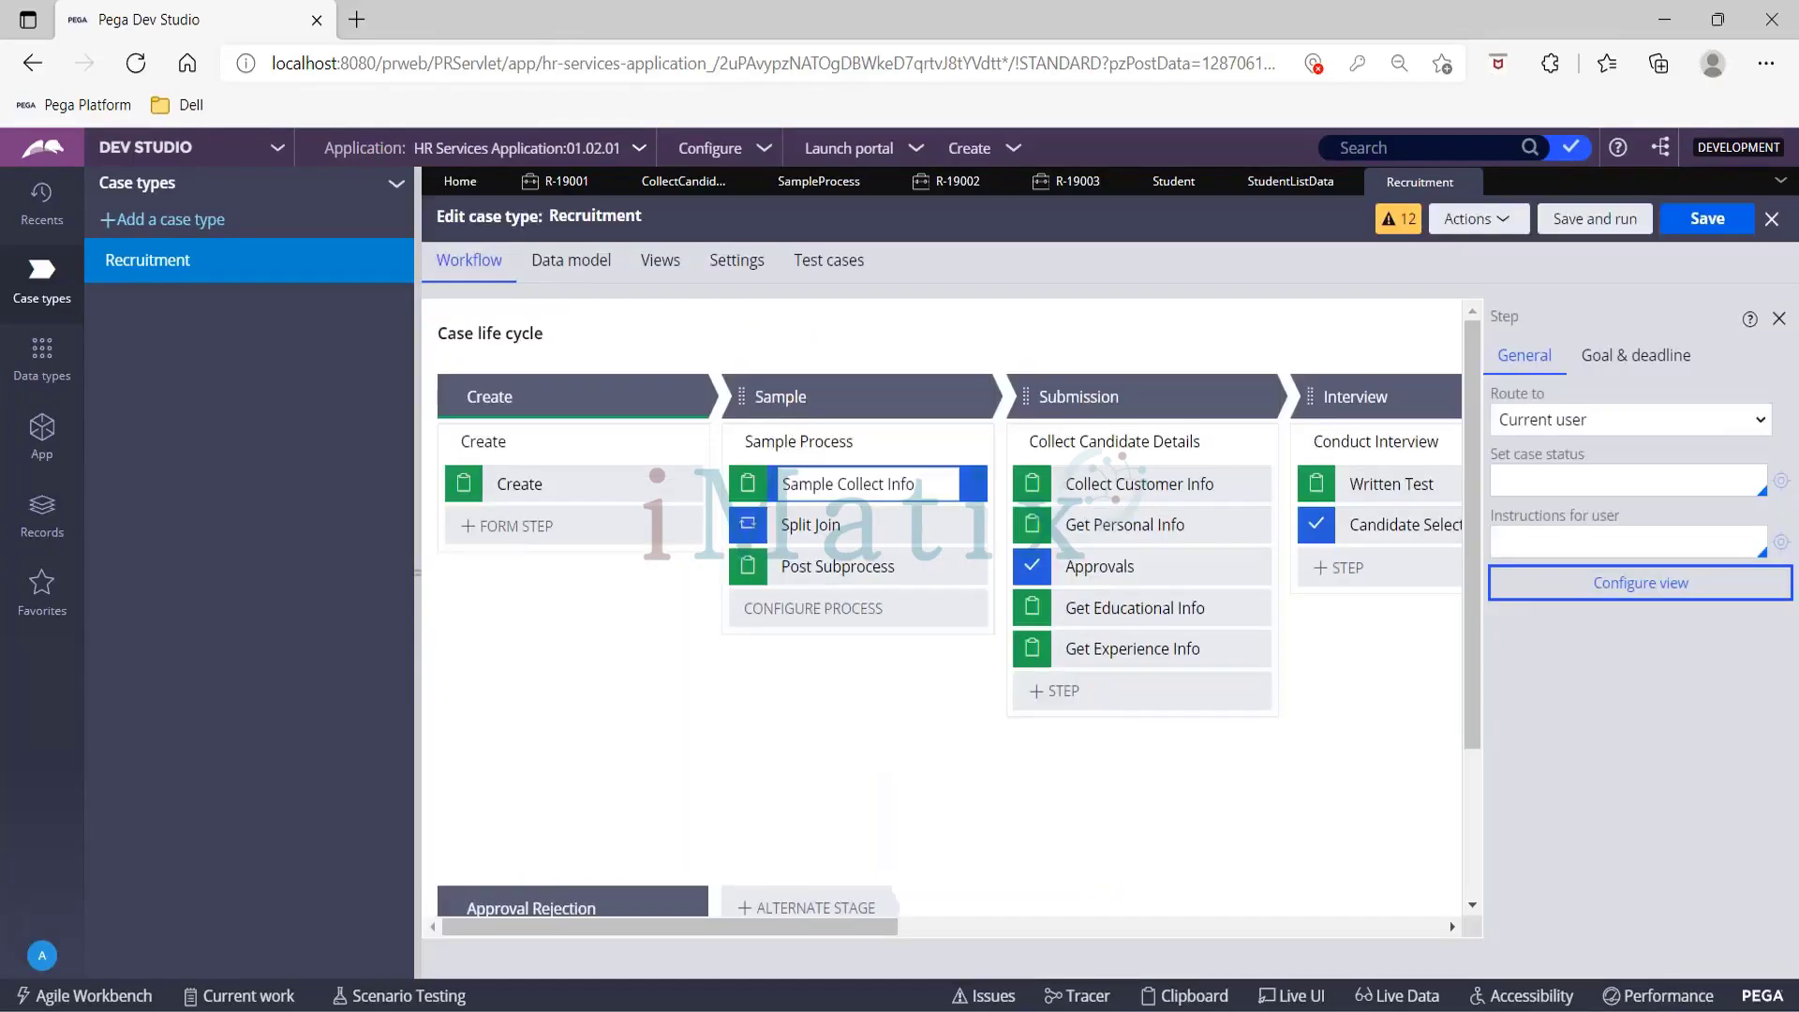
click(1717, 213)
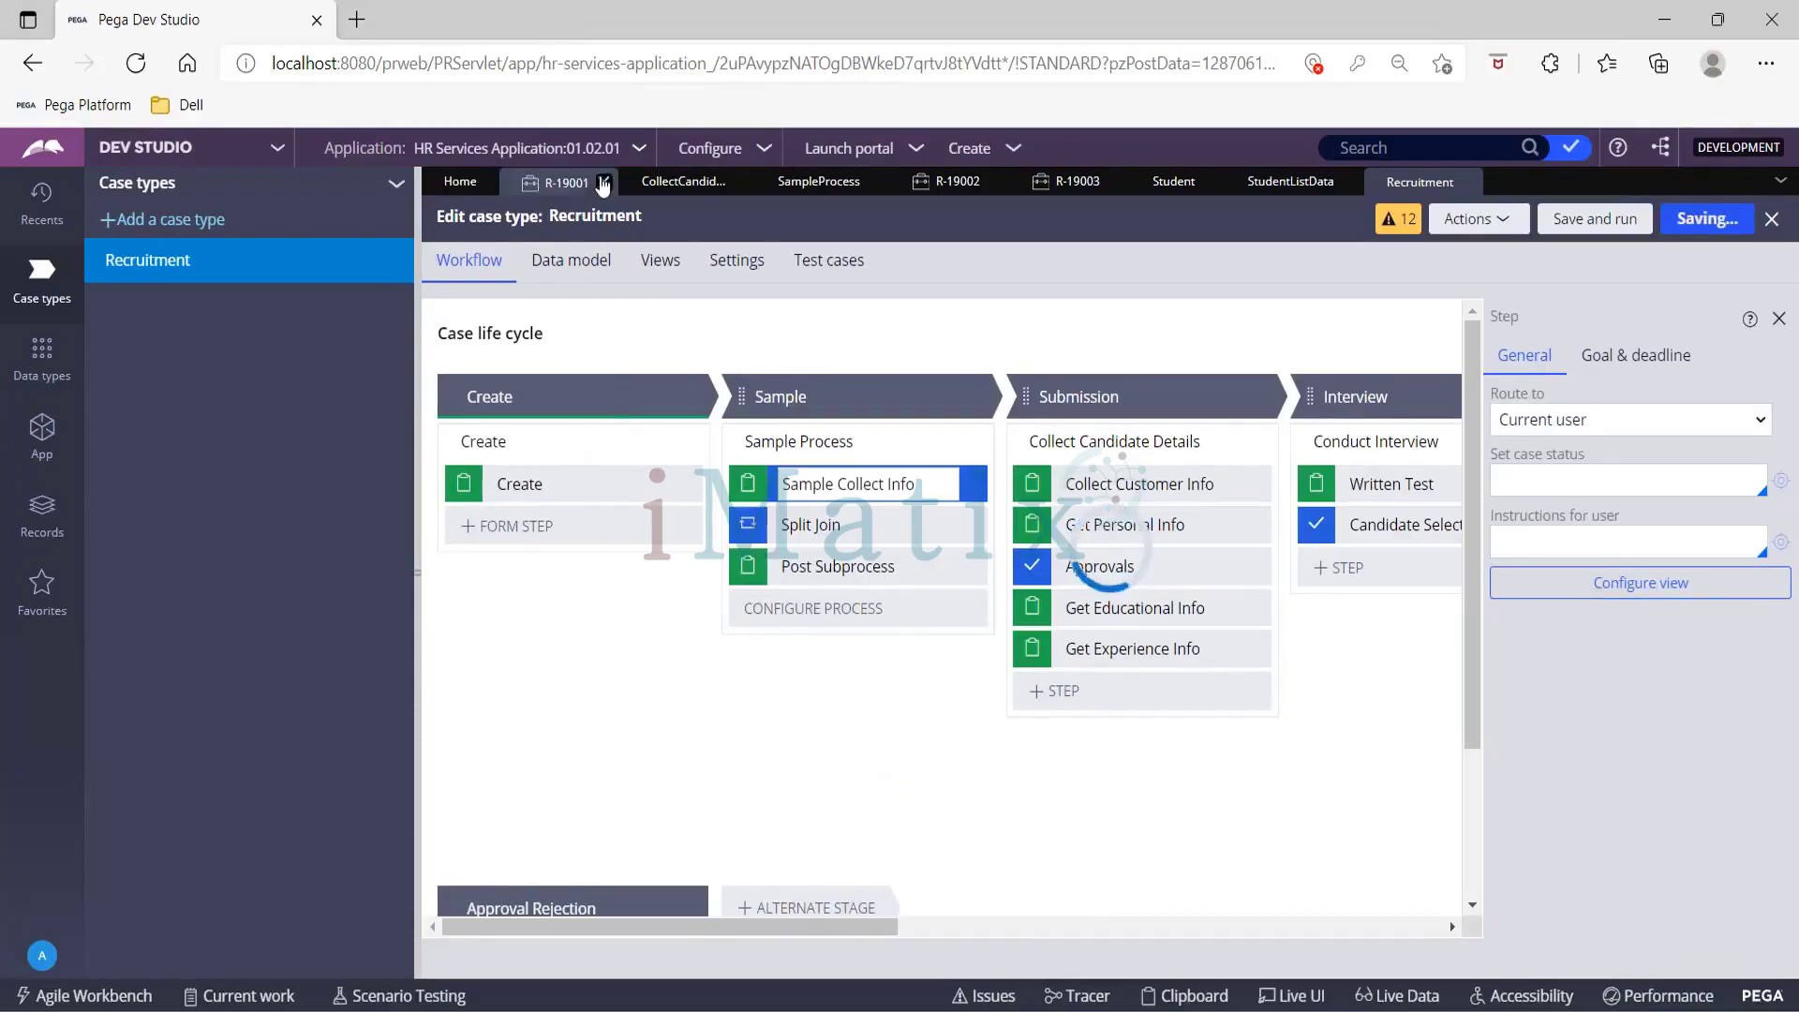
Step: Close the open R-19001, R-19002, R-19003, Student and CollectCandid... records, keeping SampleProcess, StudentListData and Recruitment open
click(602, 183)
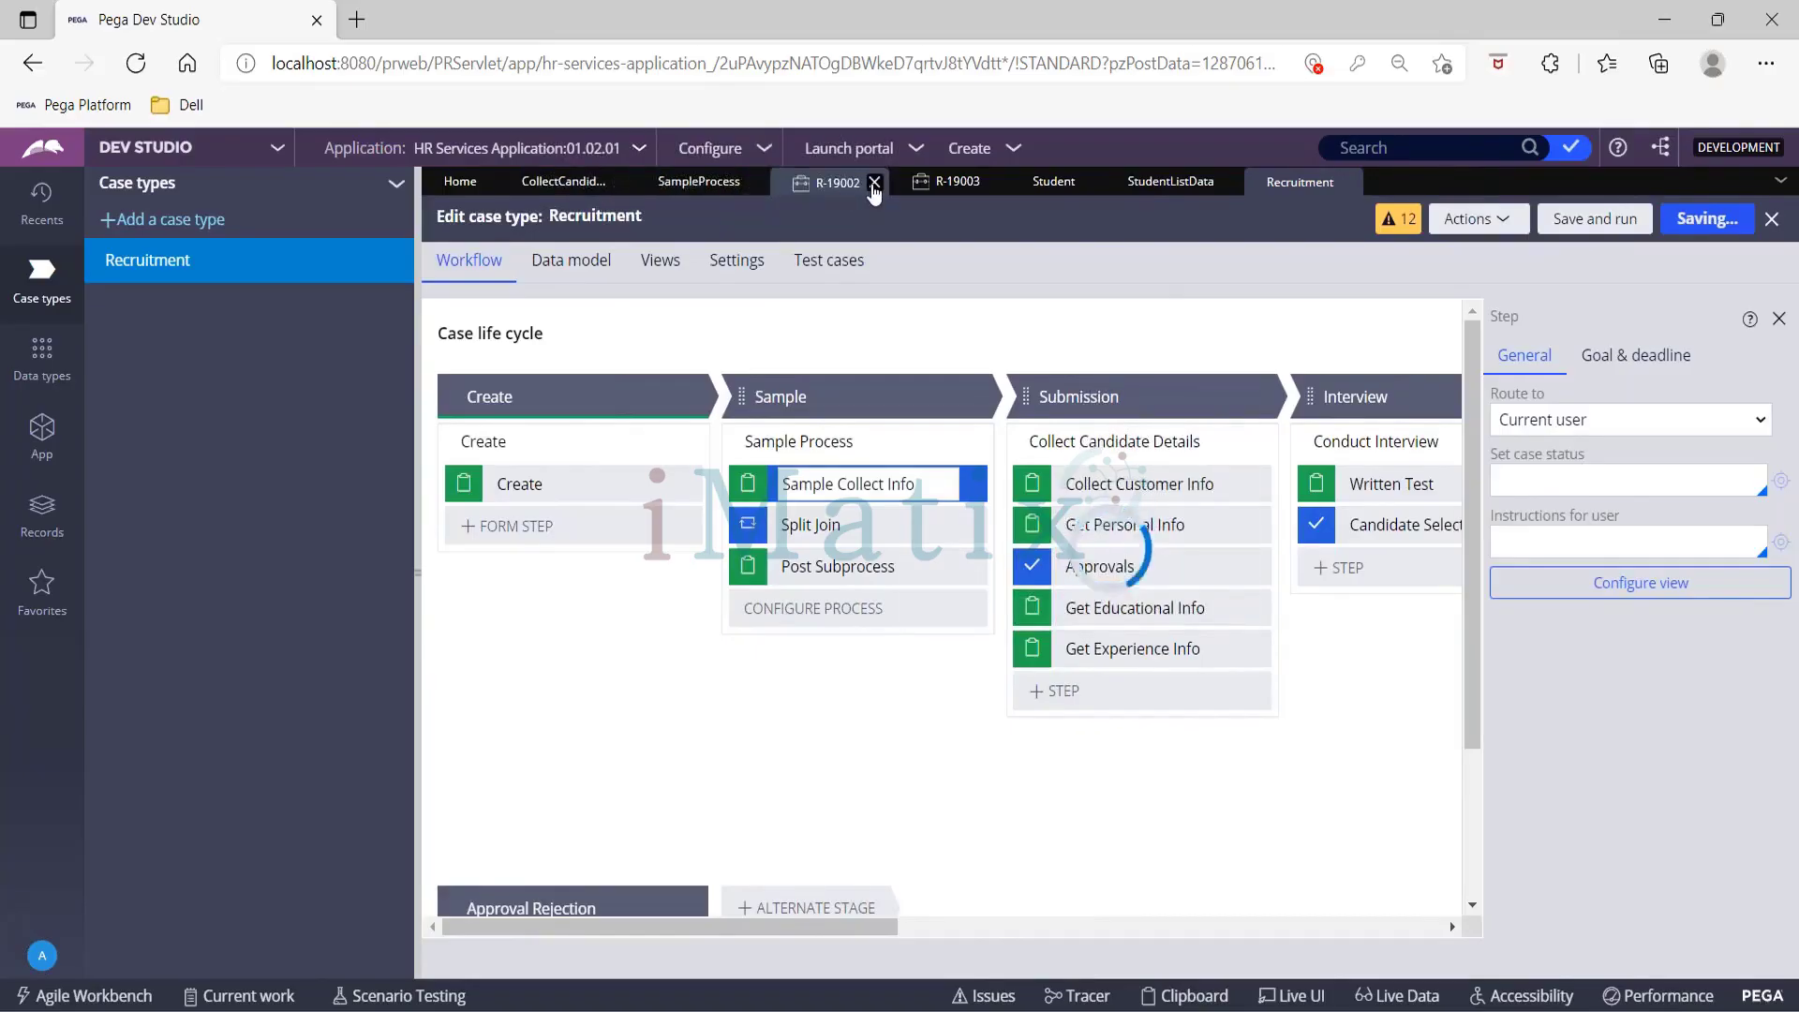
click(874, 184)
click(873, 184)
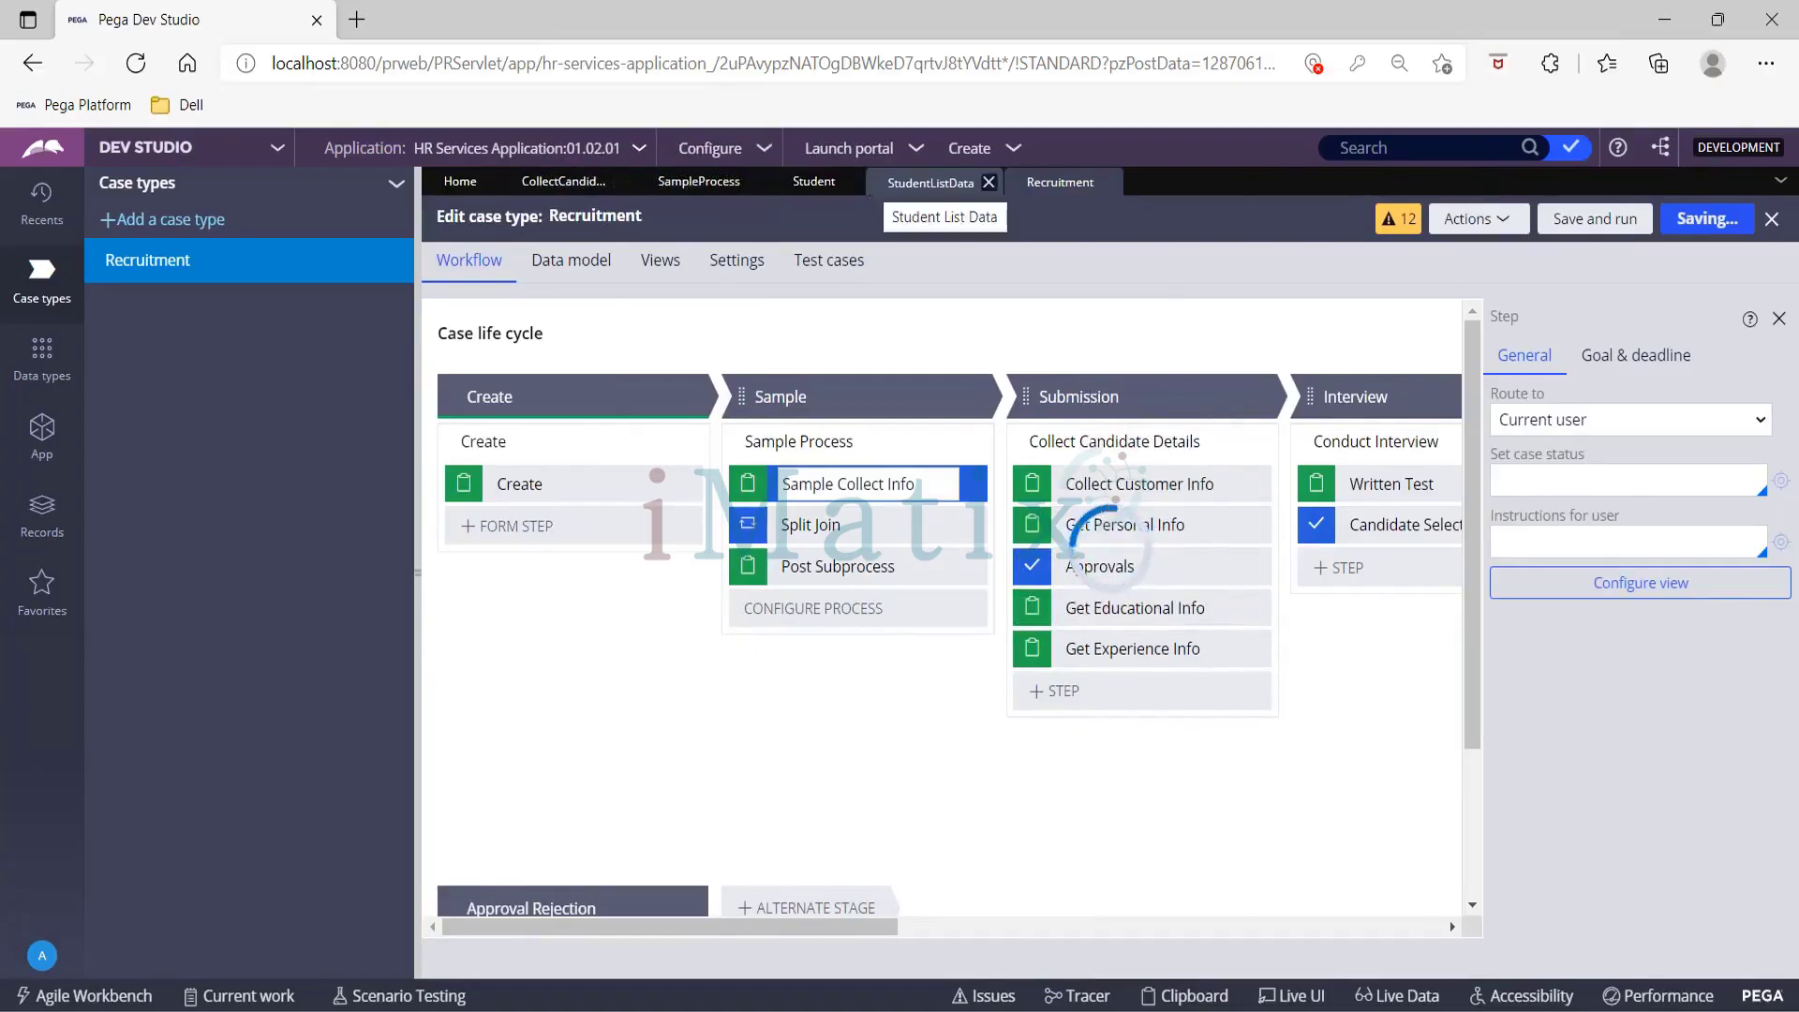
click(849, 183)
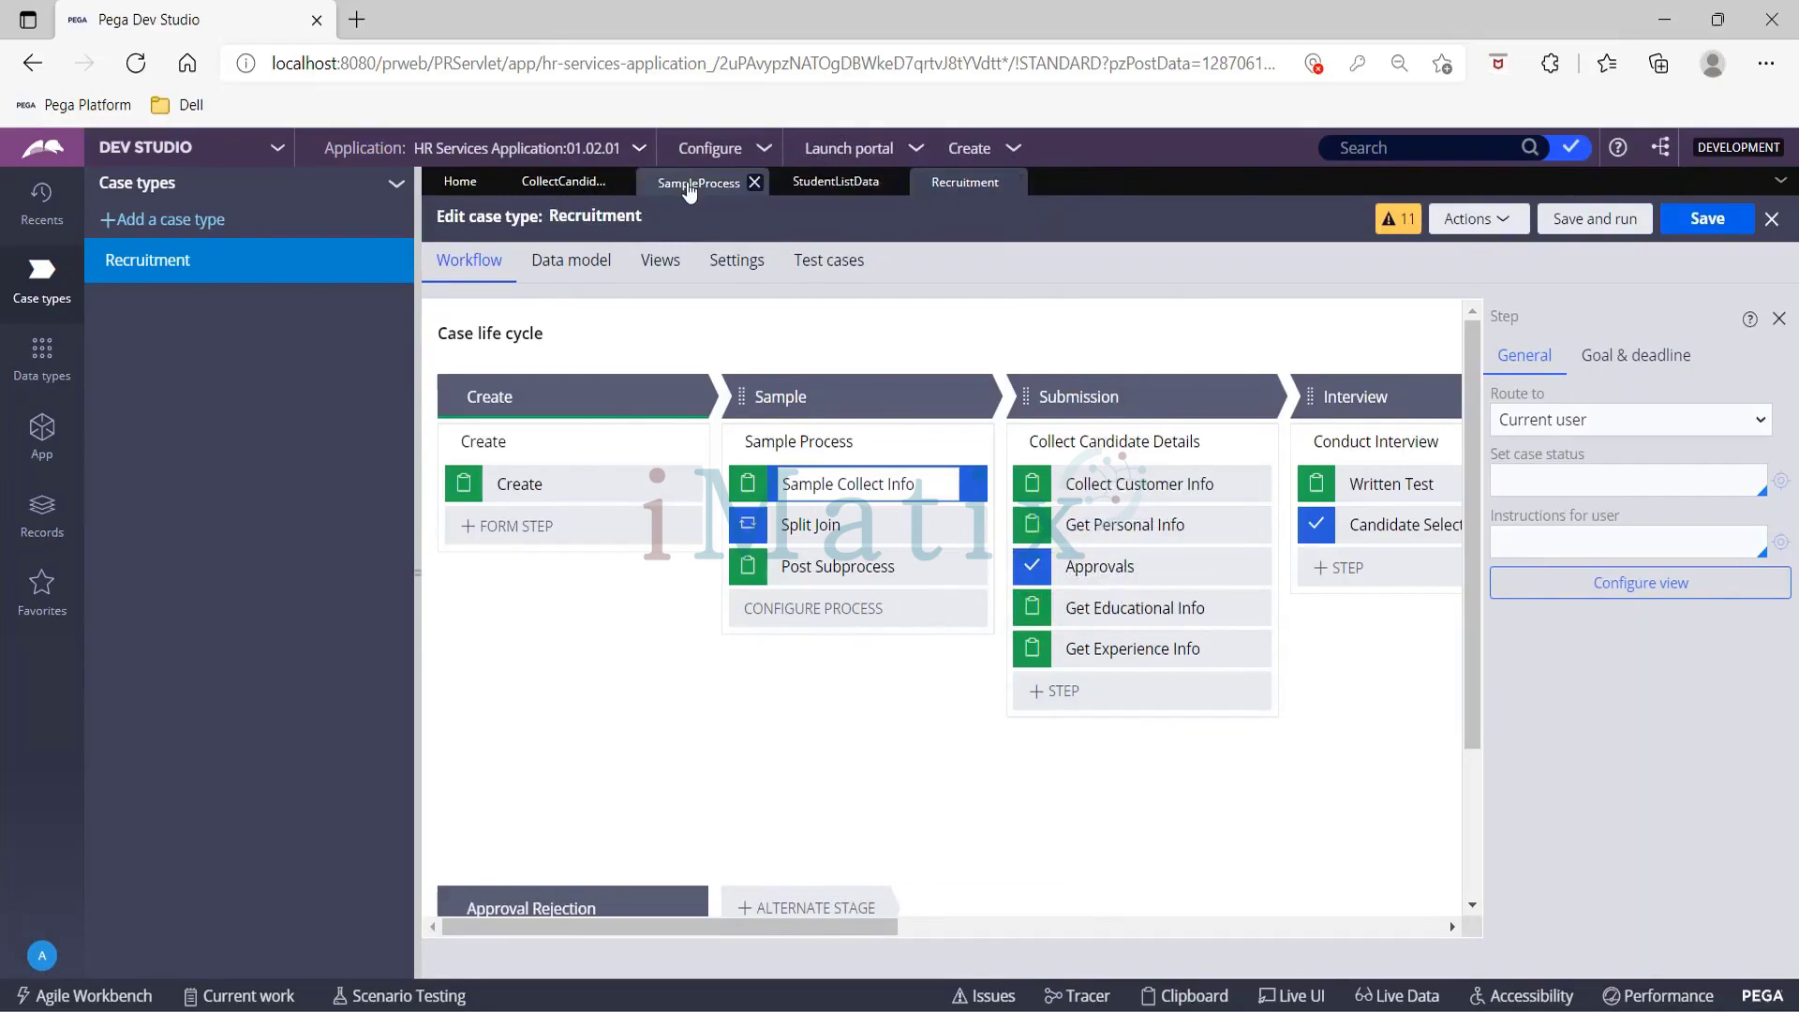
click(688, 183)
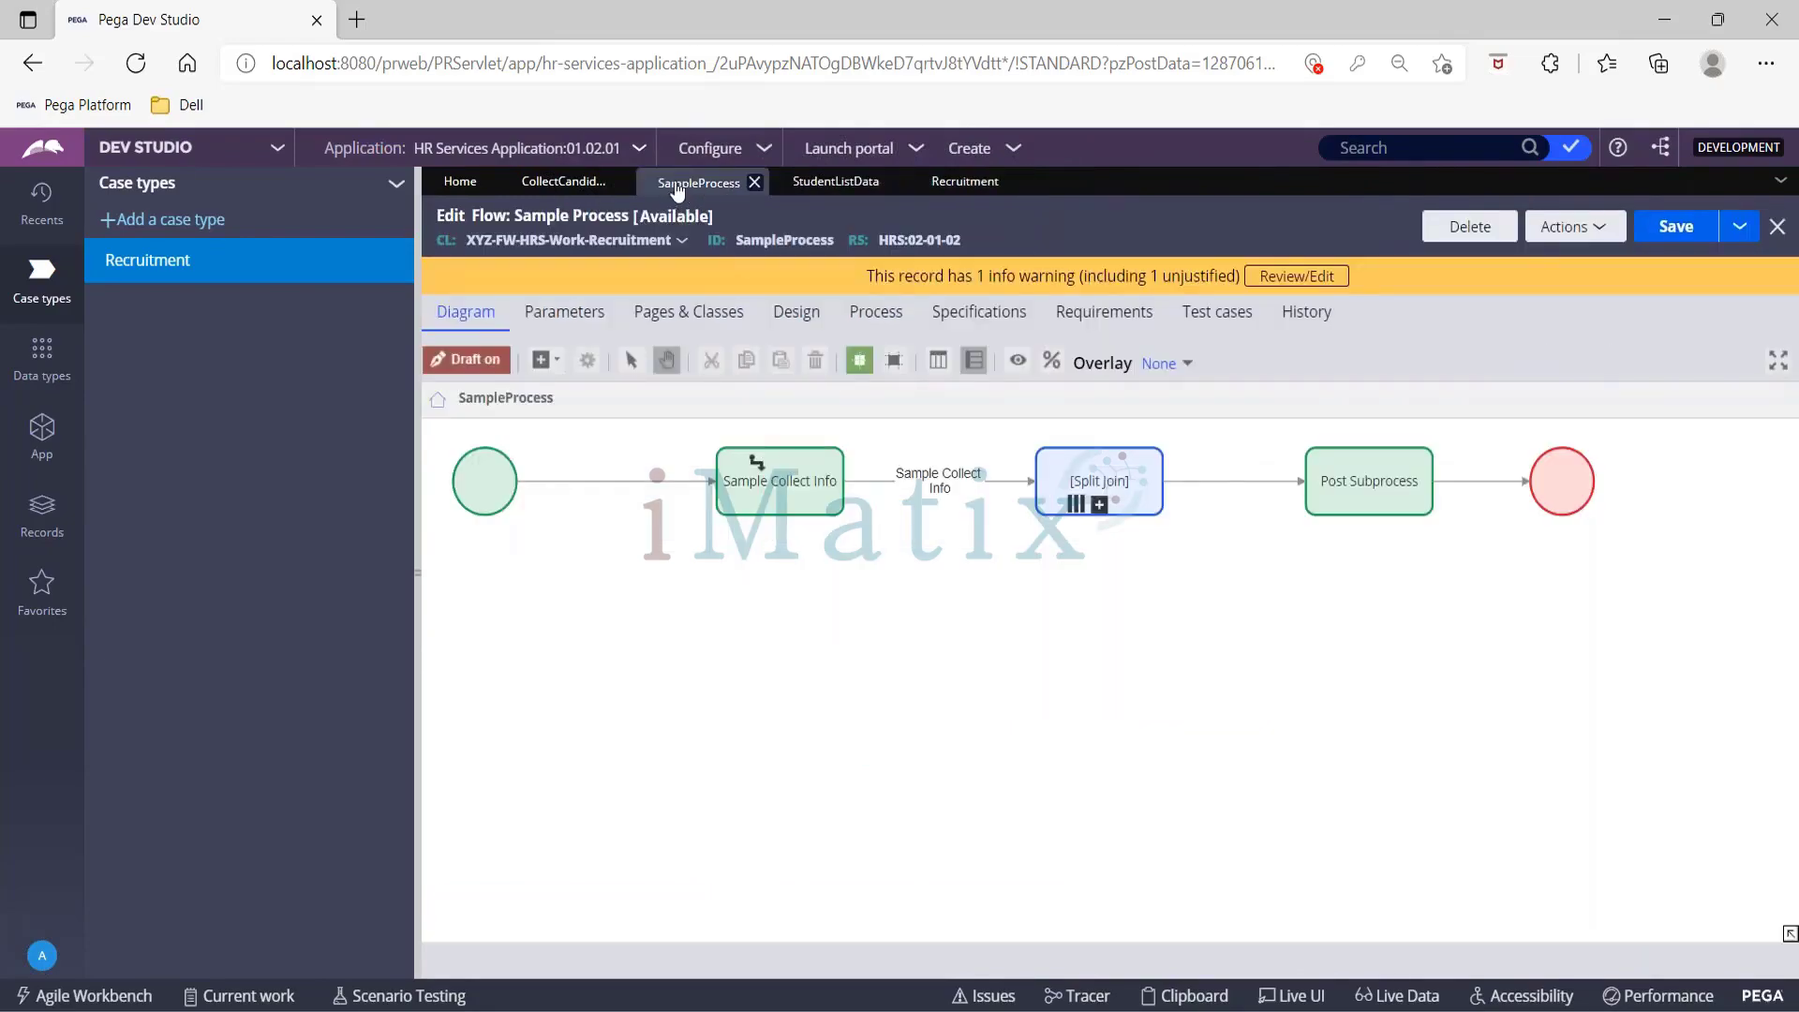
click(564, 182)
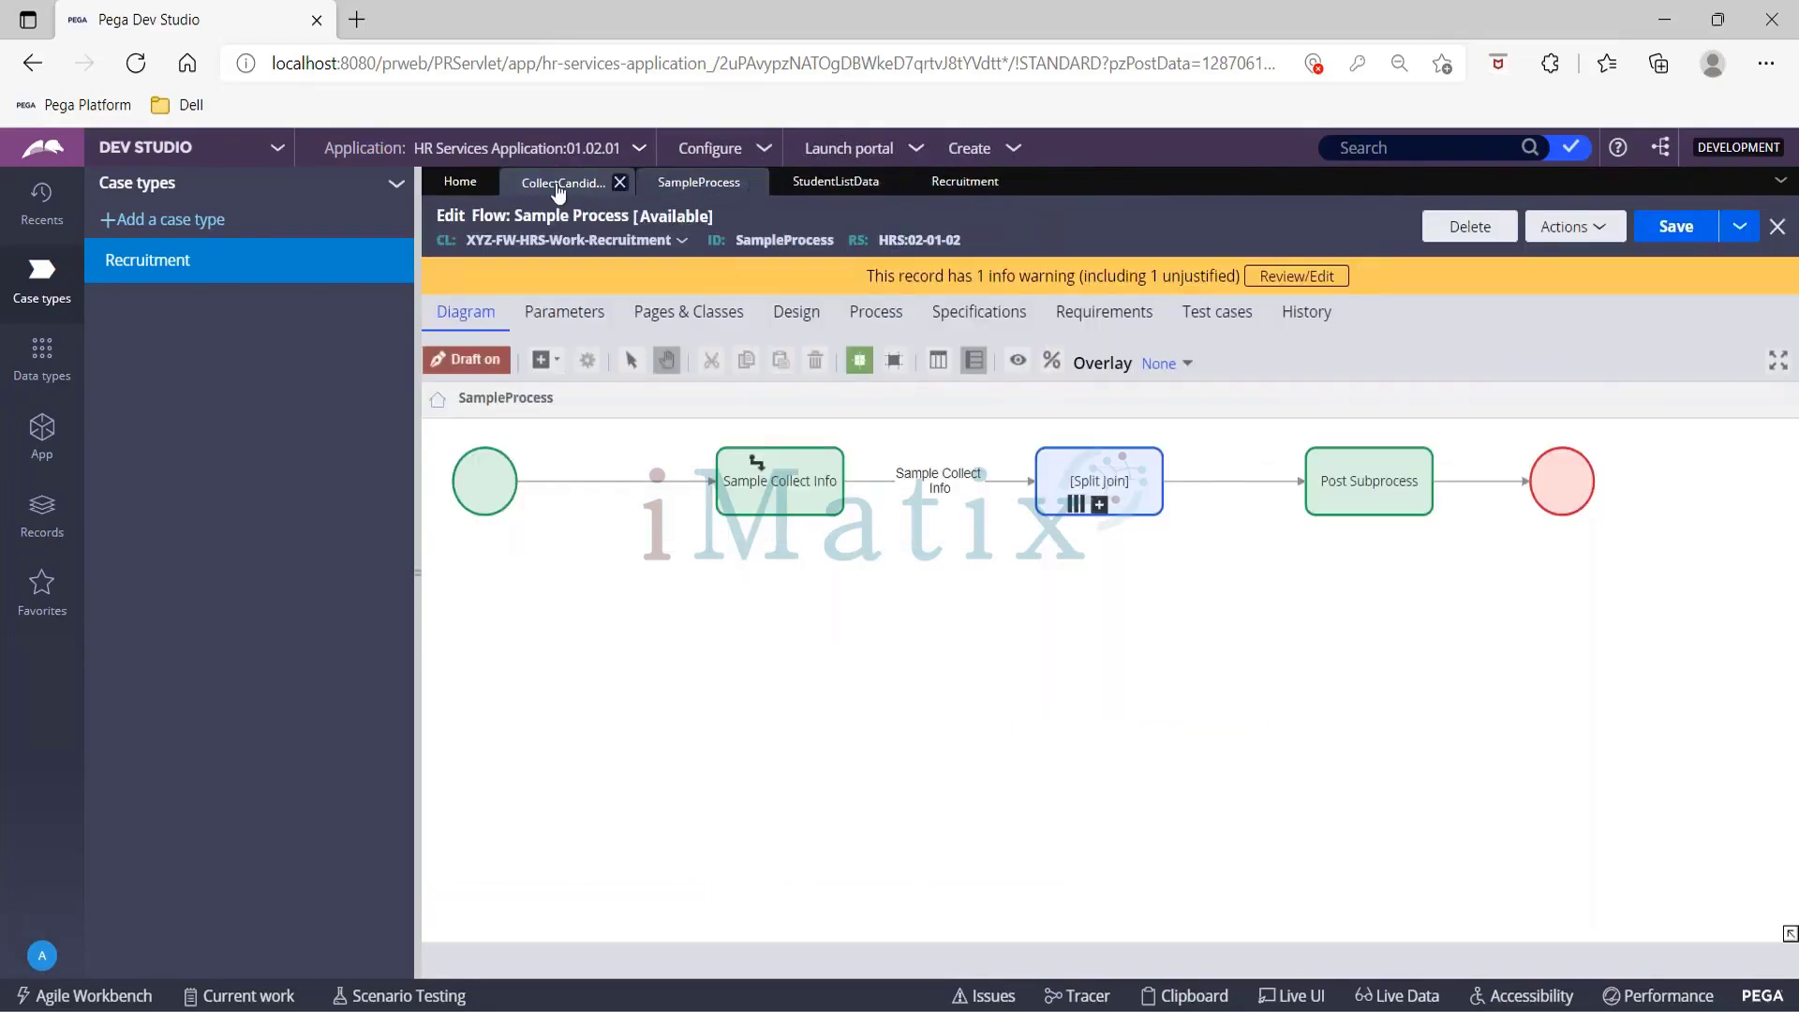
click(619, 183)
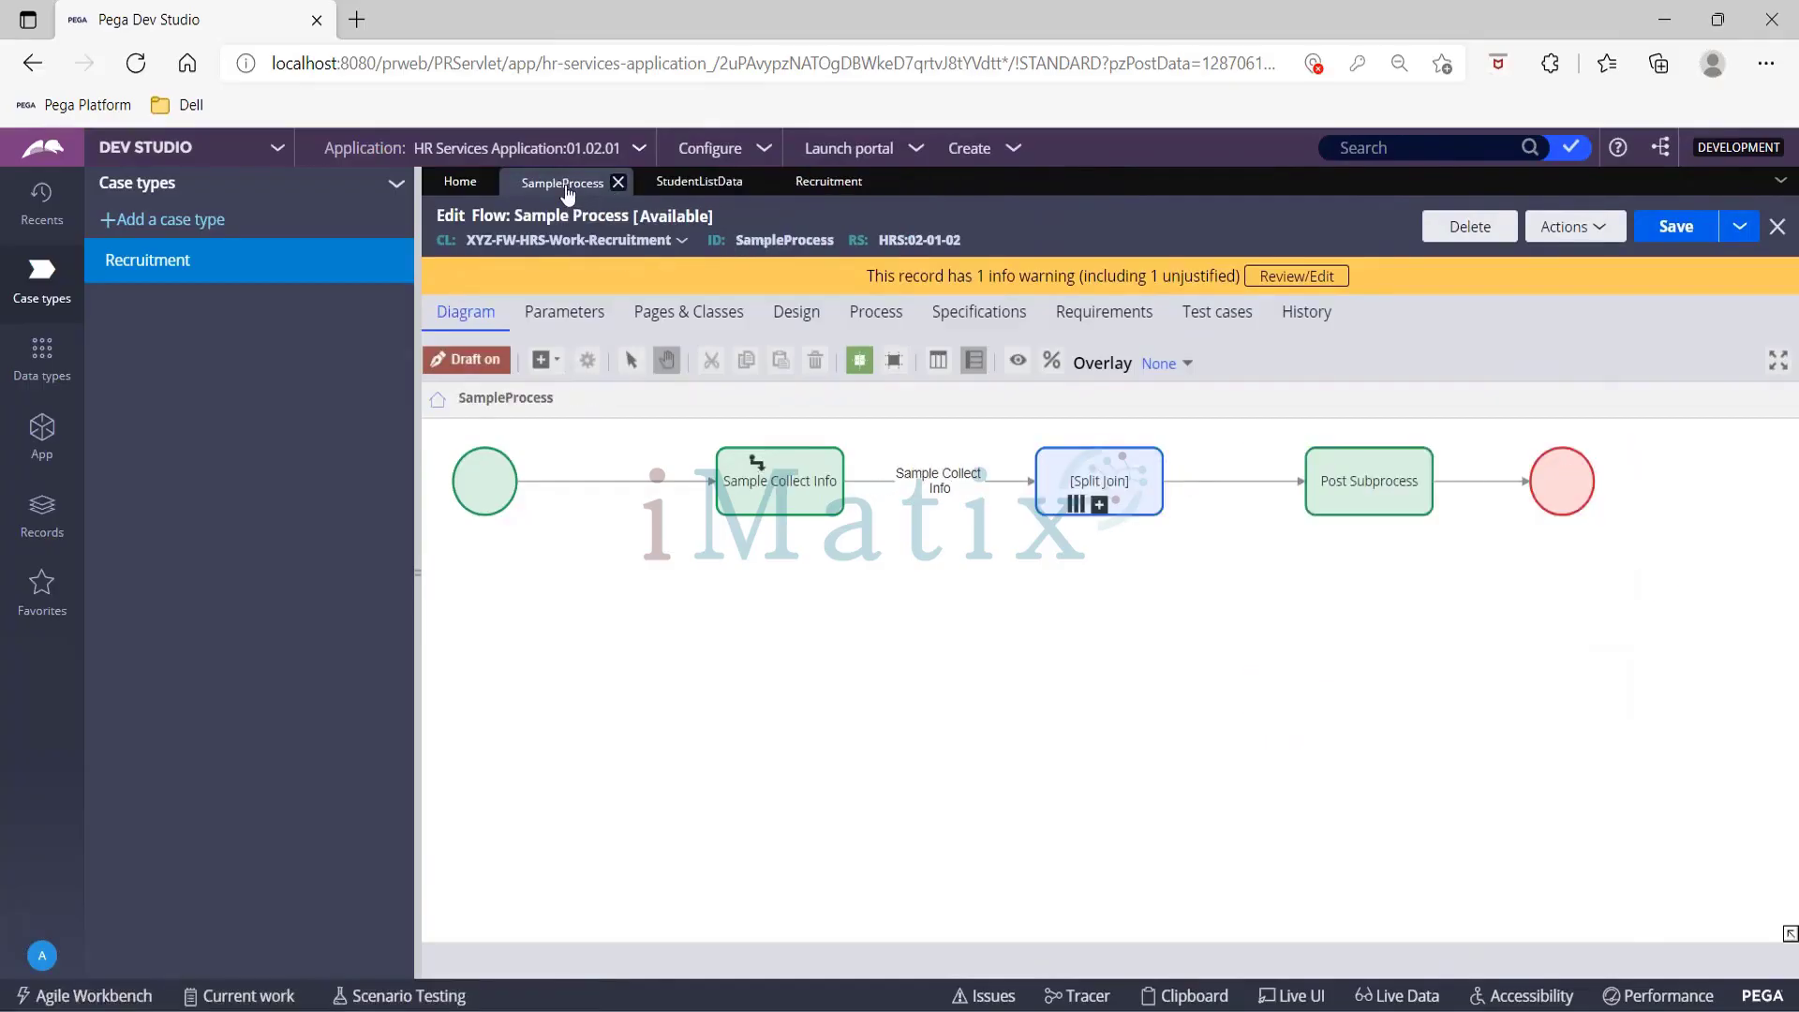
Step: Delete the Split Join shape from the Sample Process flow
click(699, 181)
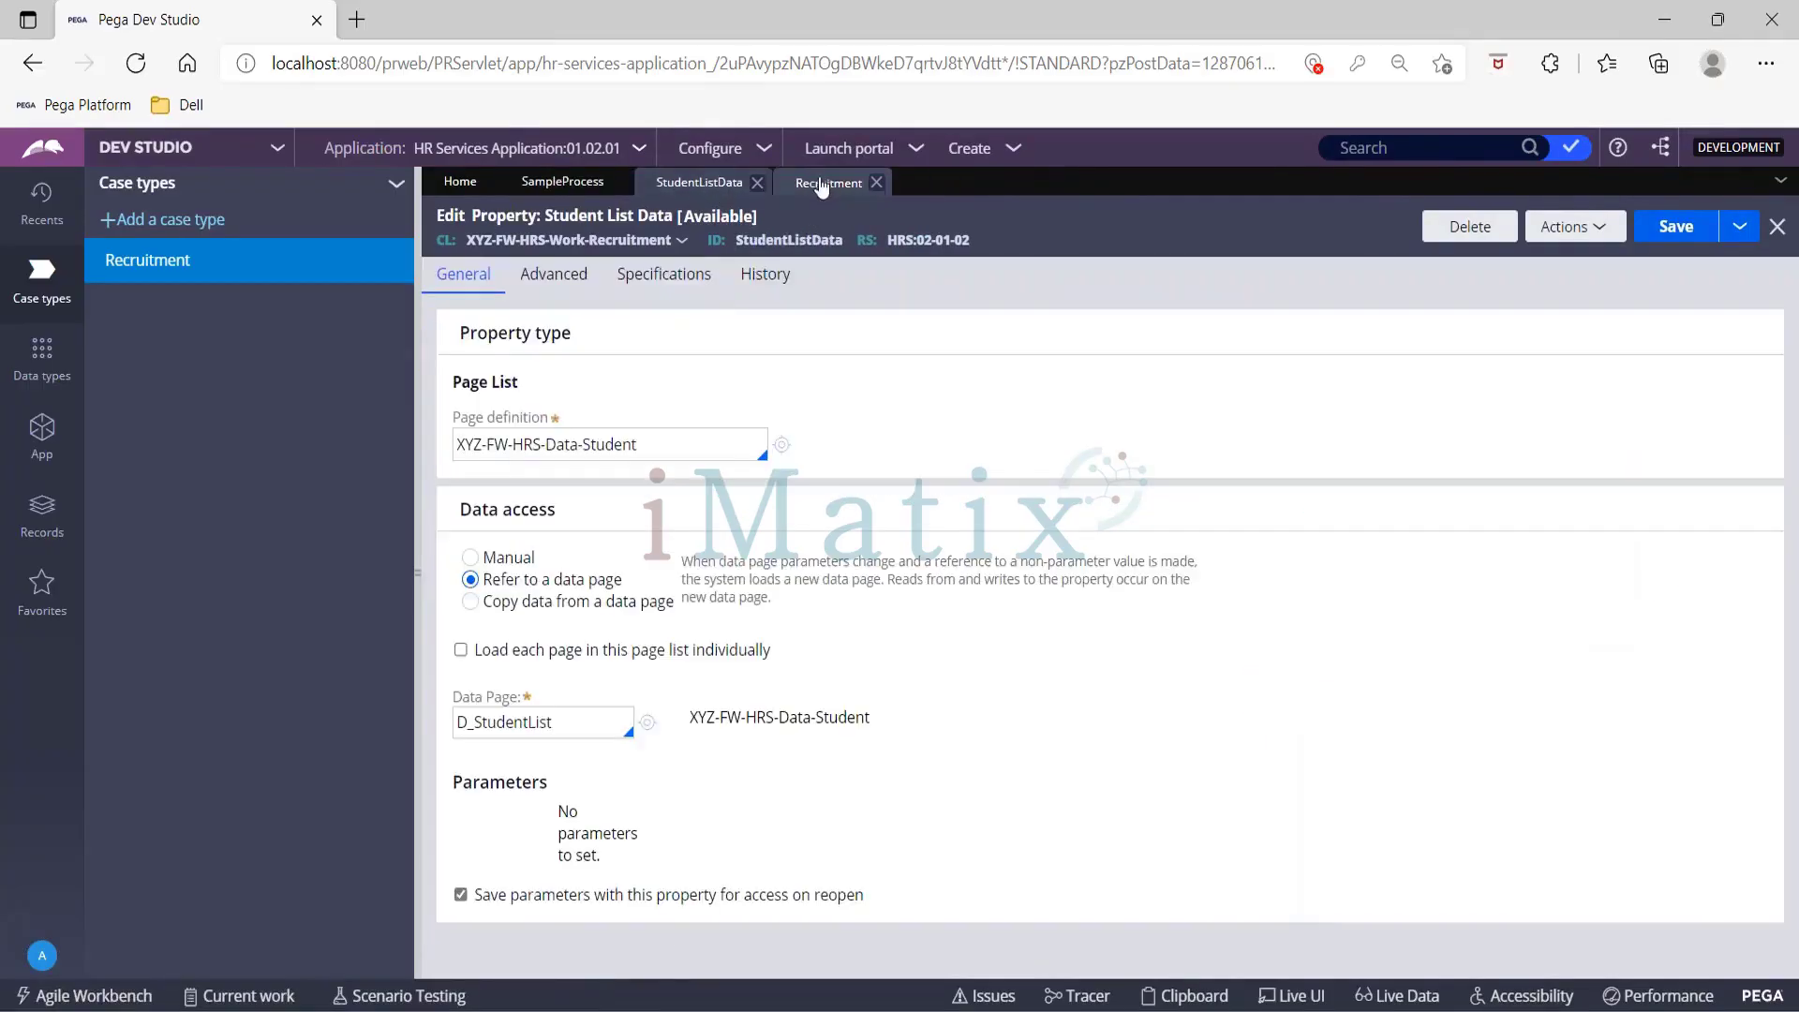
click(828, 181)
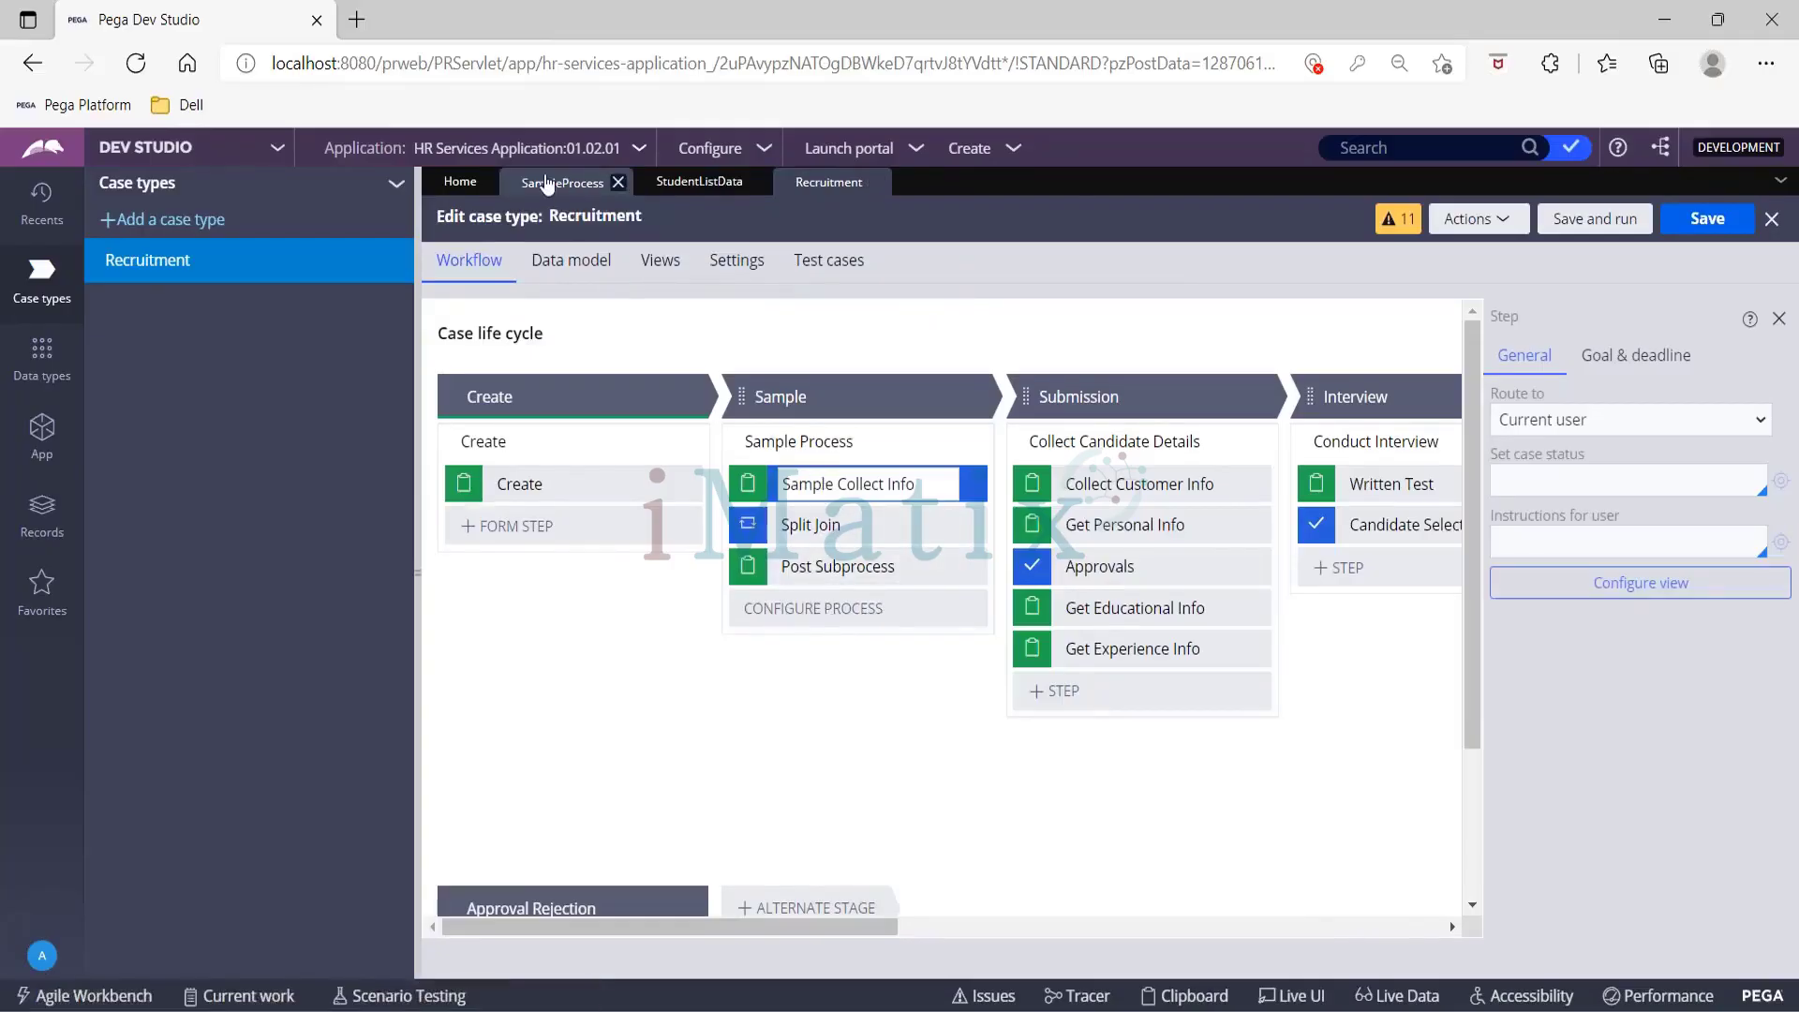
click(547, 183)
click(1116, 479)
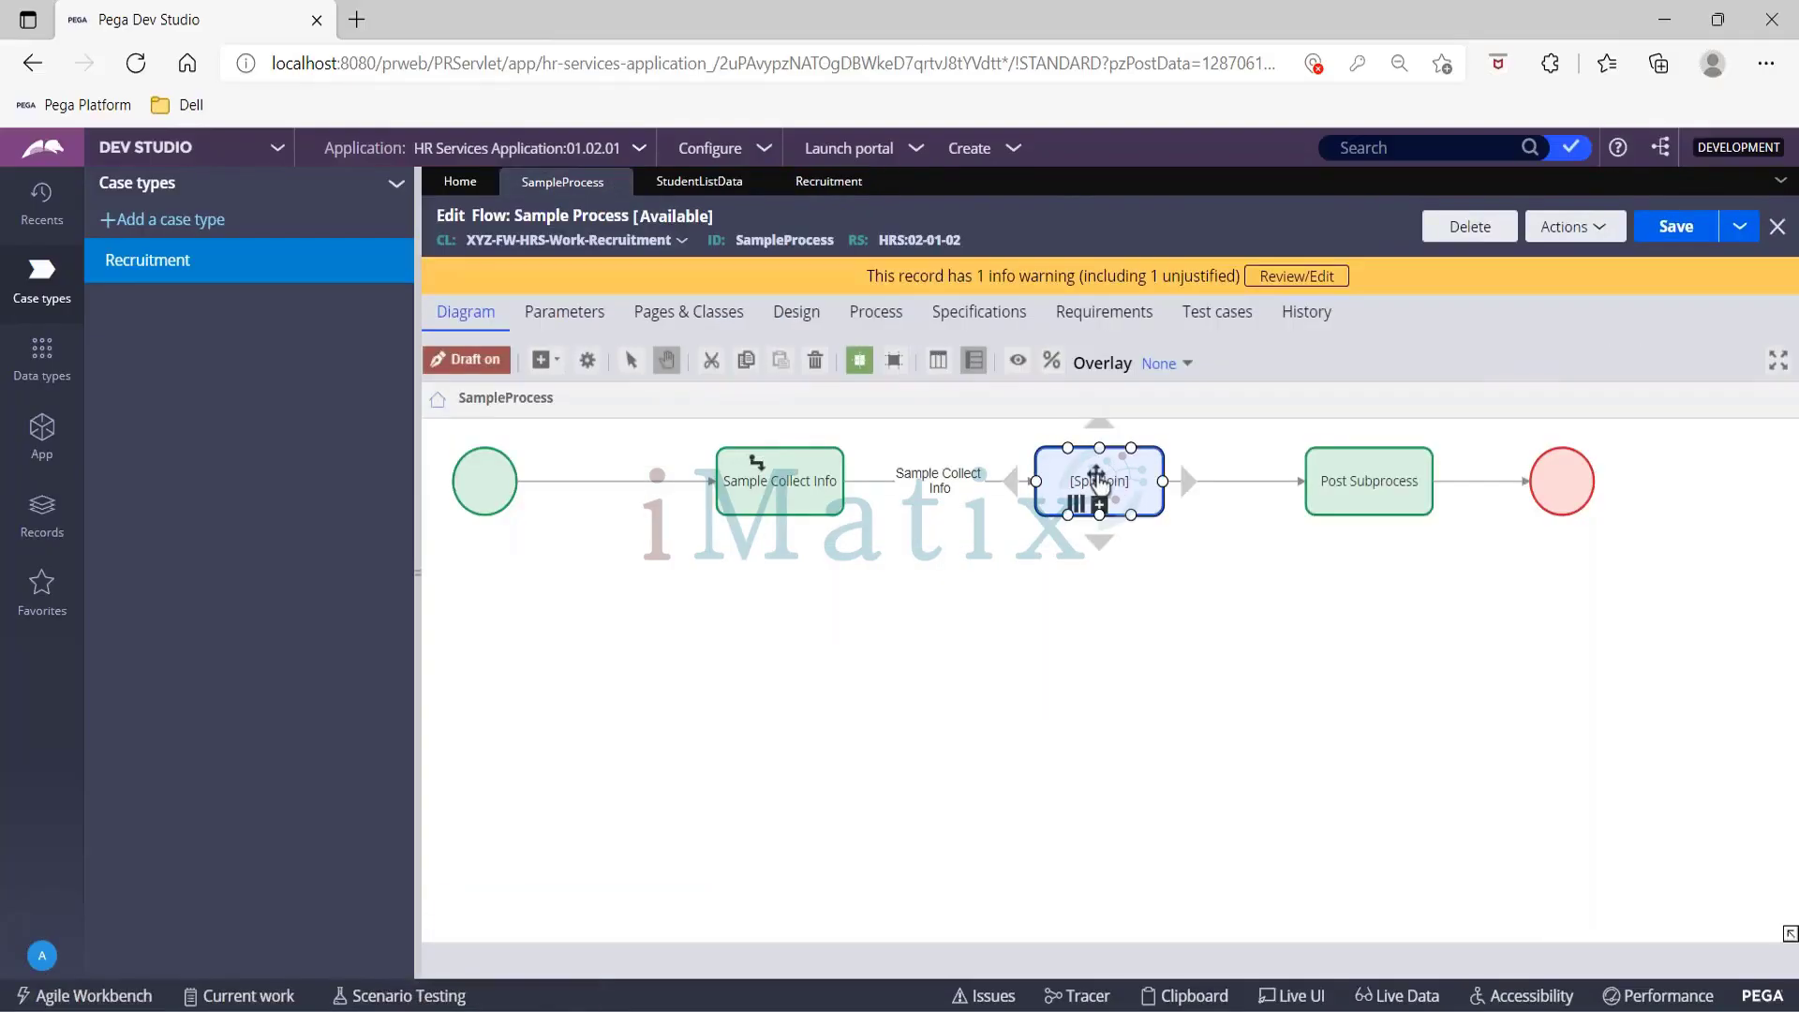
key(Delete)
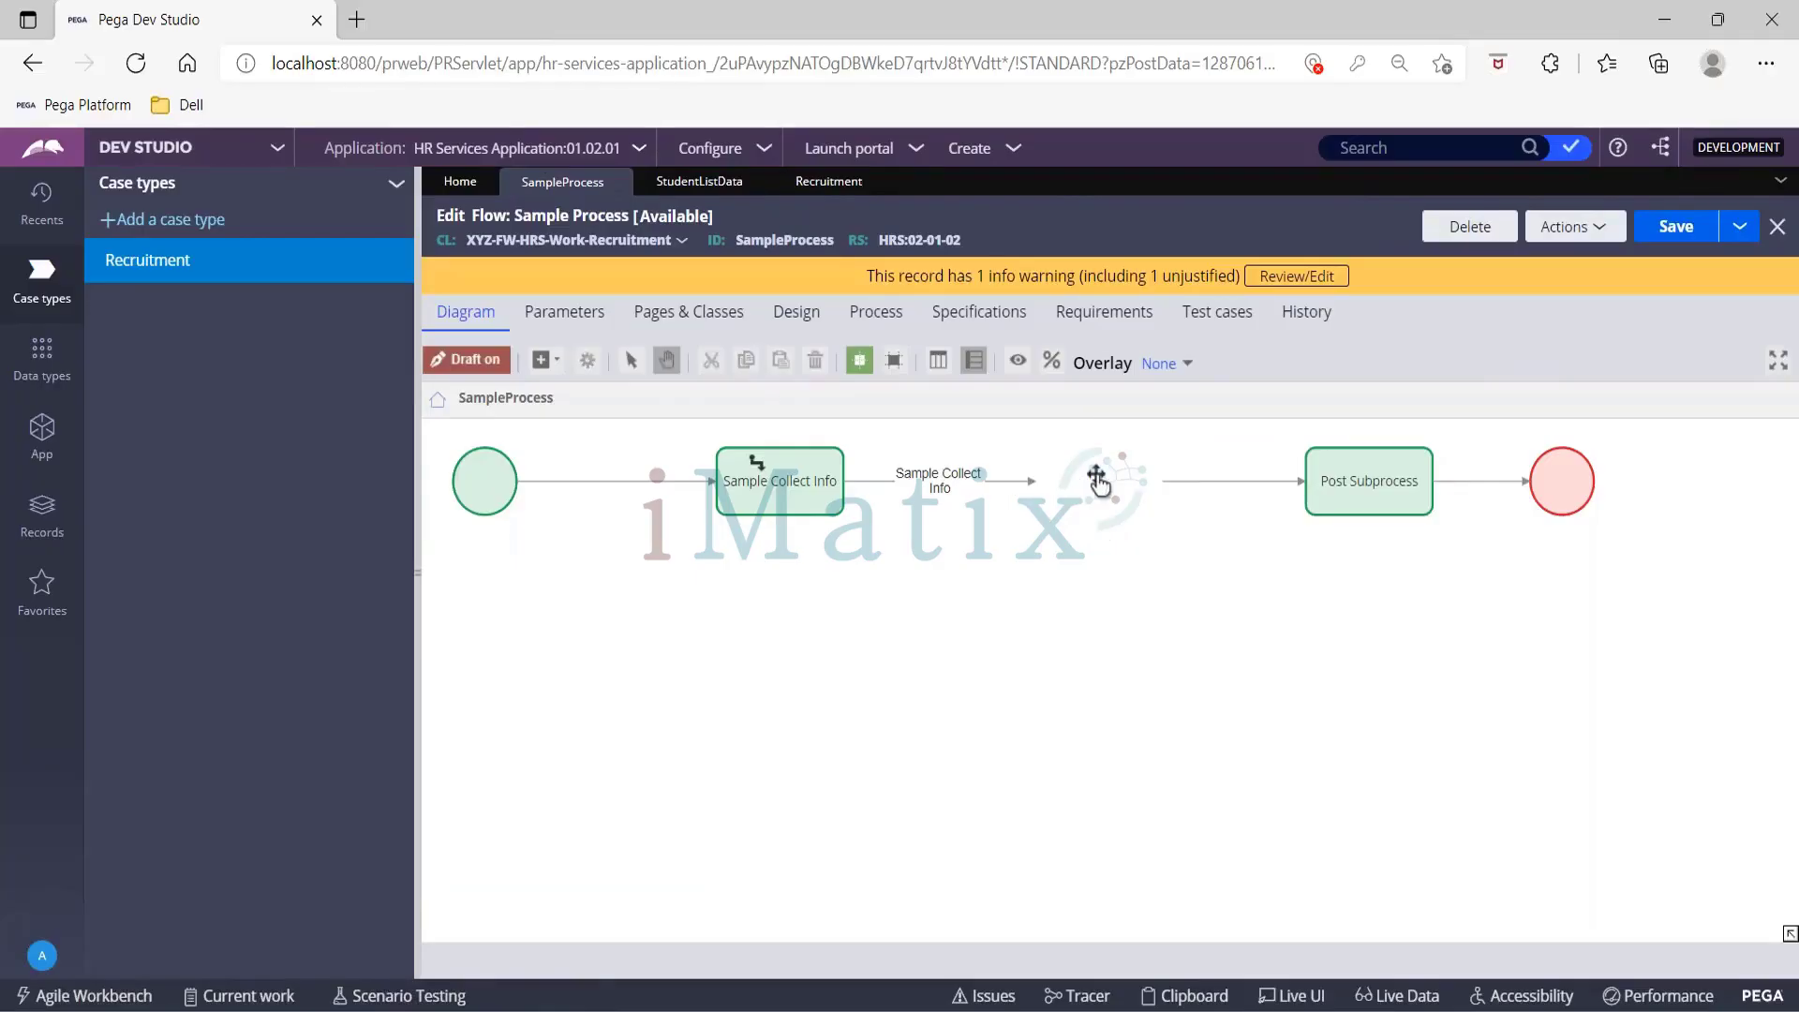
Step: Add a Split For Each shape to the flow and connect it between Sample Collect Info and Post Subprocess
right_click(966, 628)
mouse_move(1026, 641)
mouse_move(1277, 914)
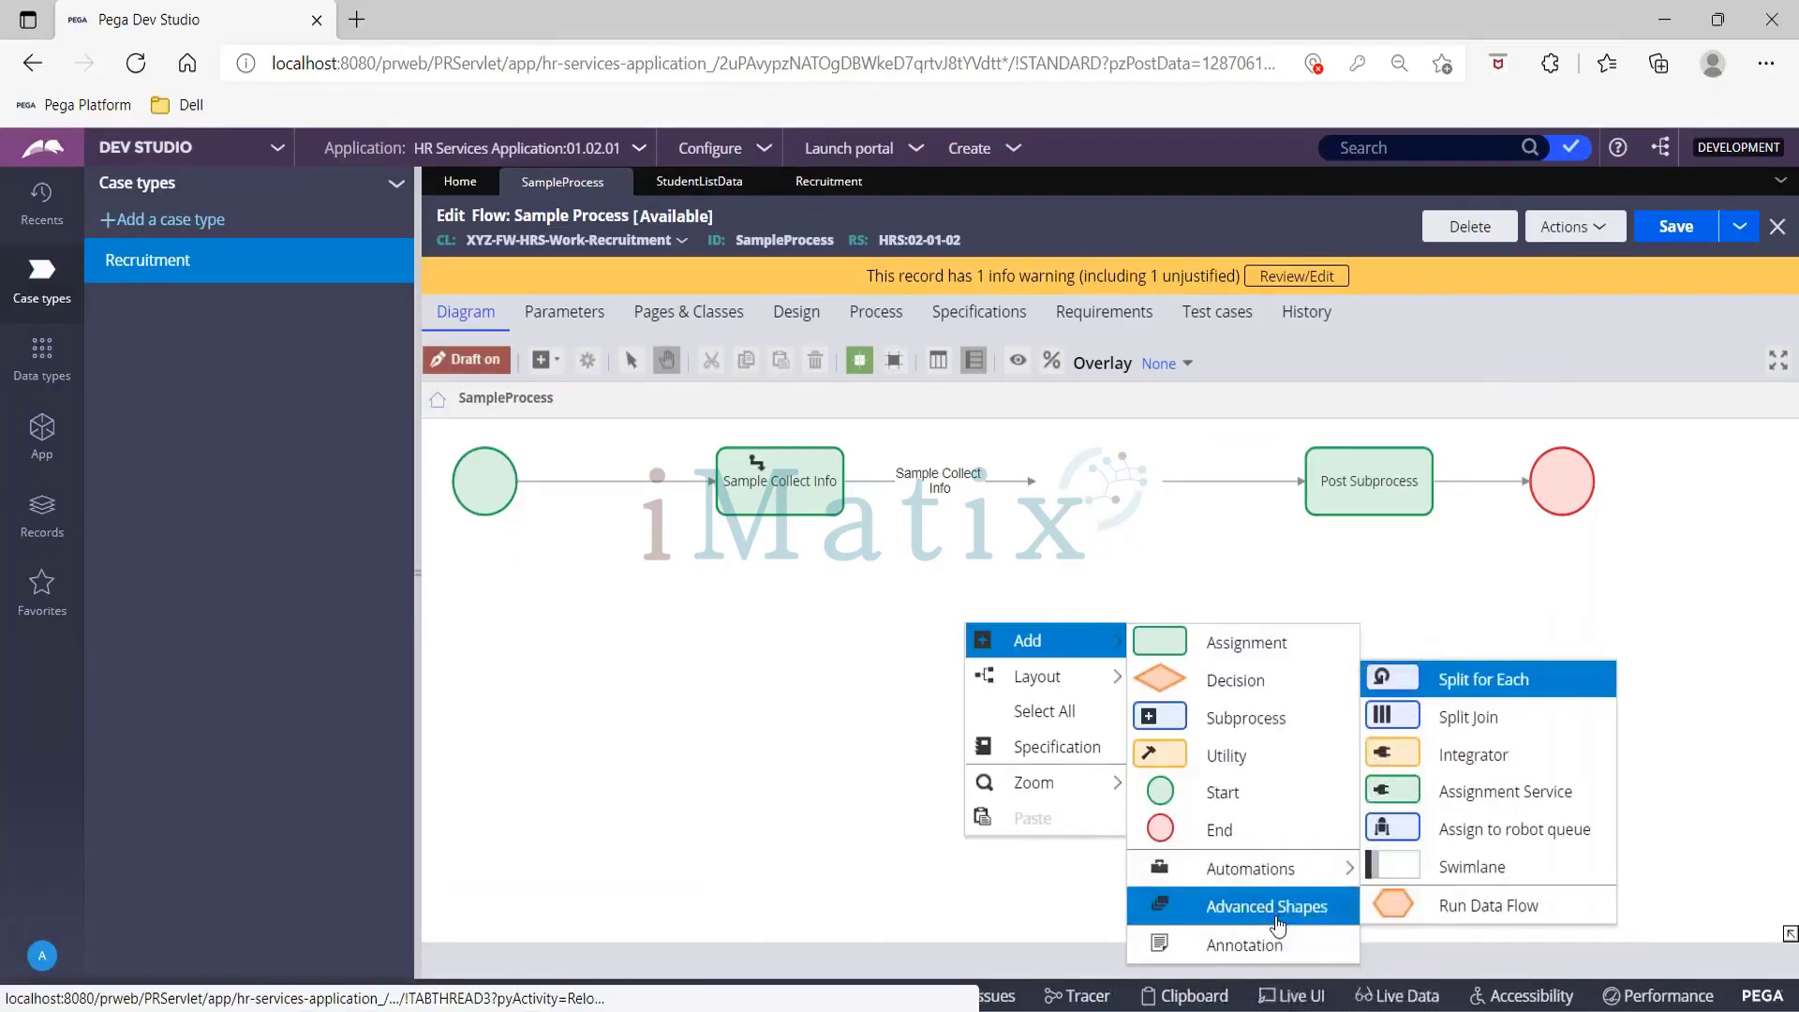
click(1449, 691)
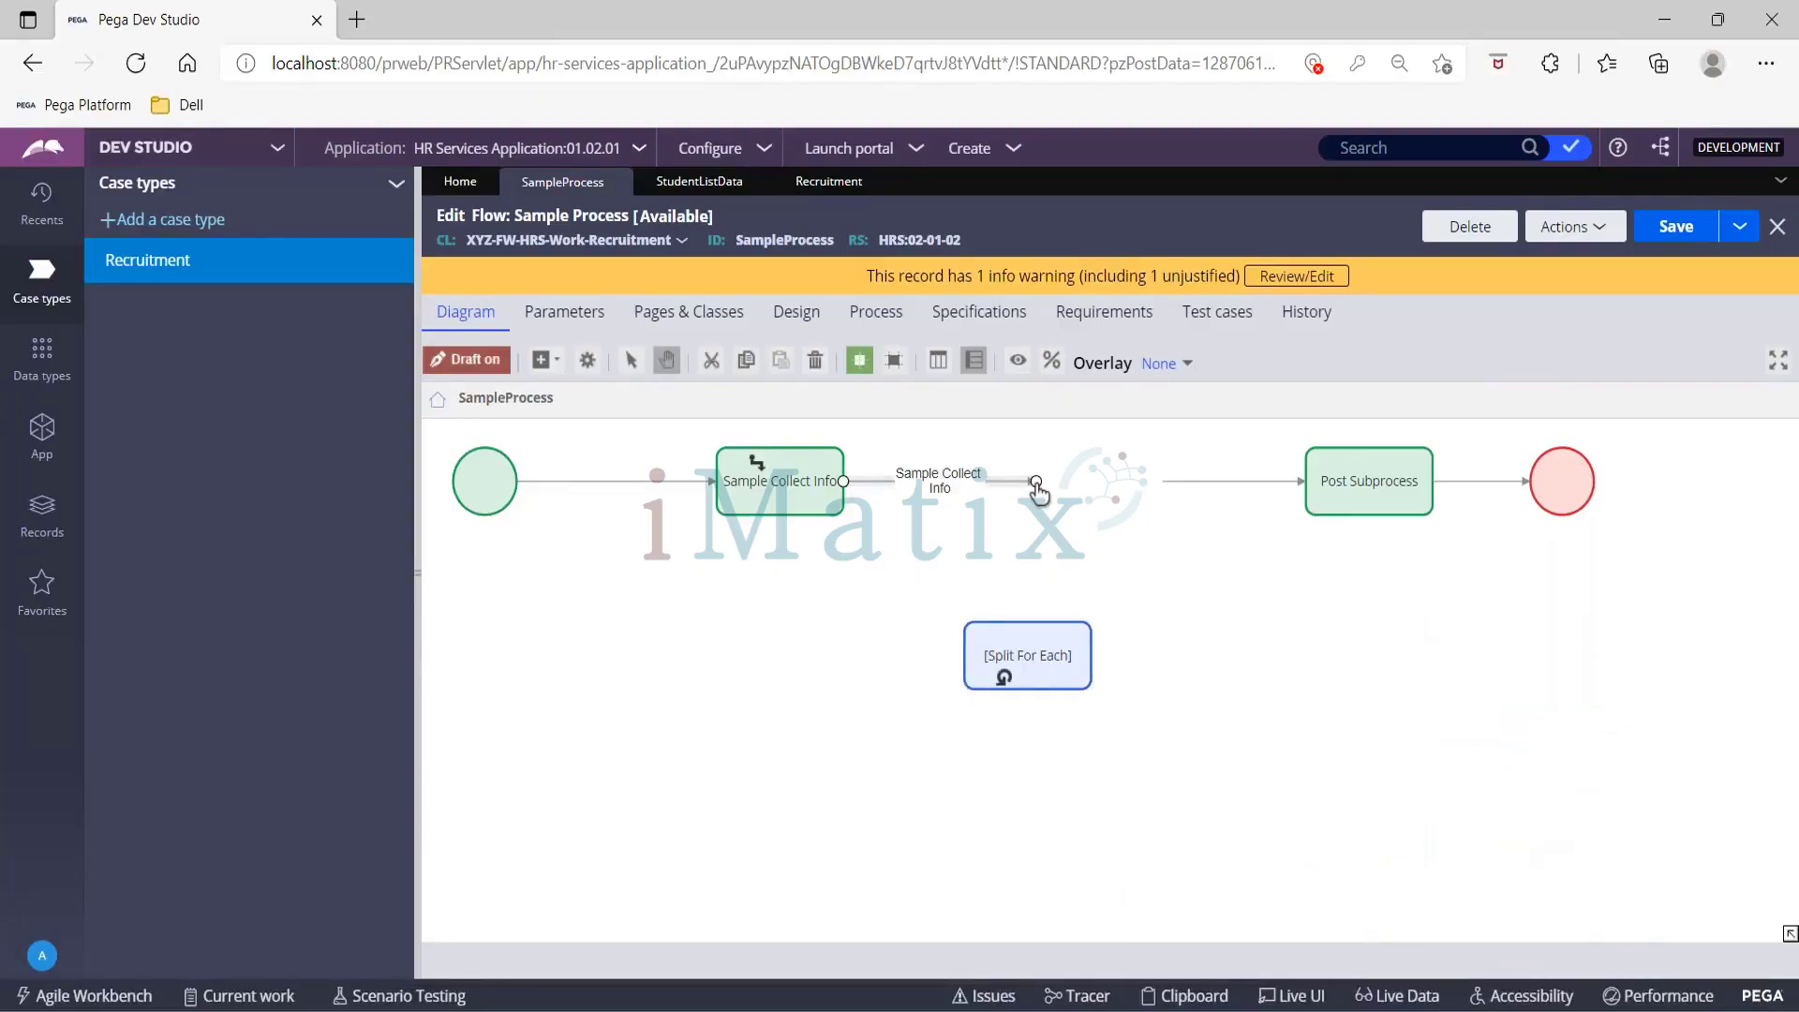
mouse_move(1036, 480)
mouse_down()
mouse_move(970, 663)
mouse_move(1056, 501)
mouse_up()
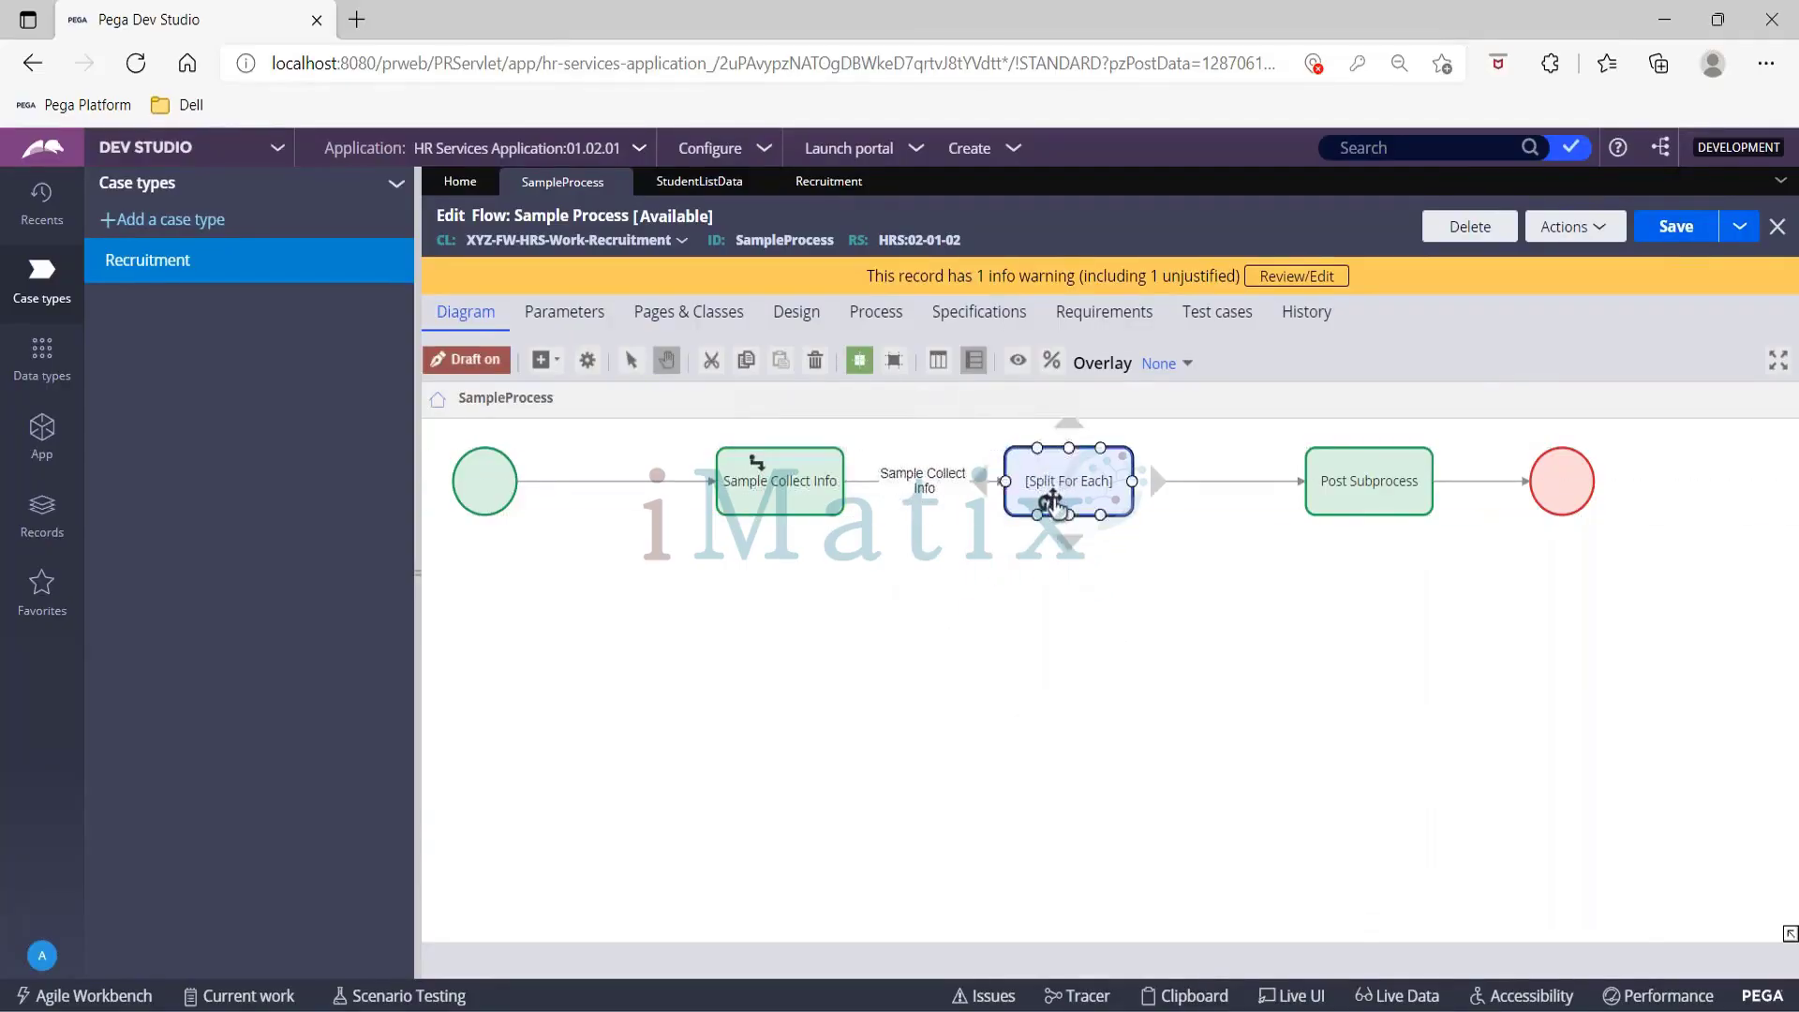
drag(1163, 481, 1132, 481)
drag(809, 581, 871, 708)
Step: Set the Split For Each shape's page property to .StudentListData and its flow name to Sub Process
click(1125, 609)
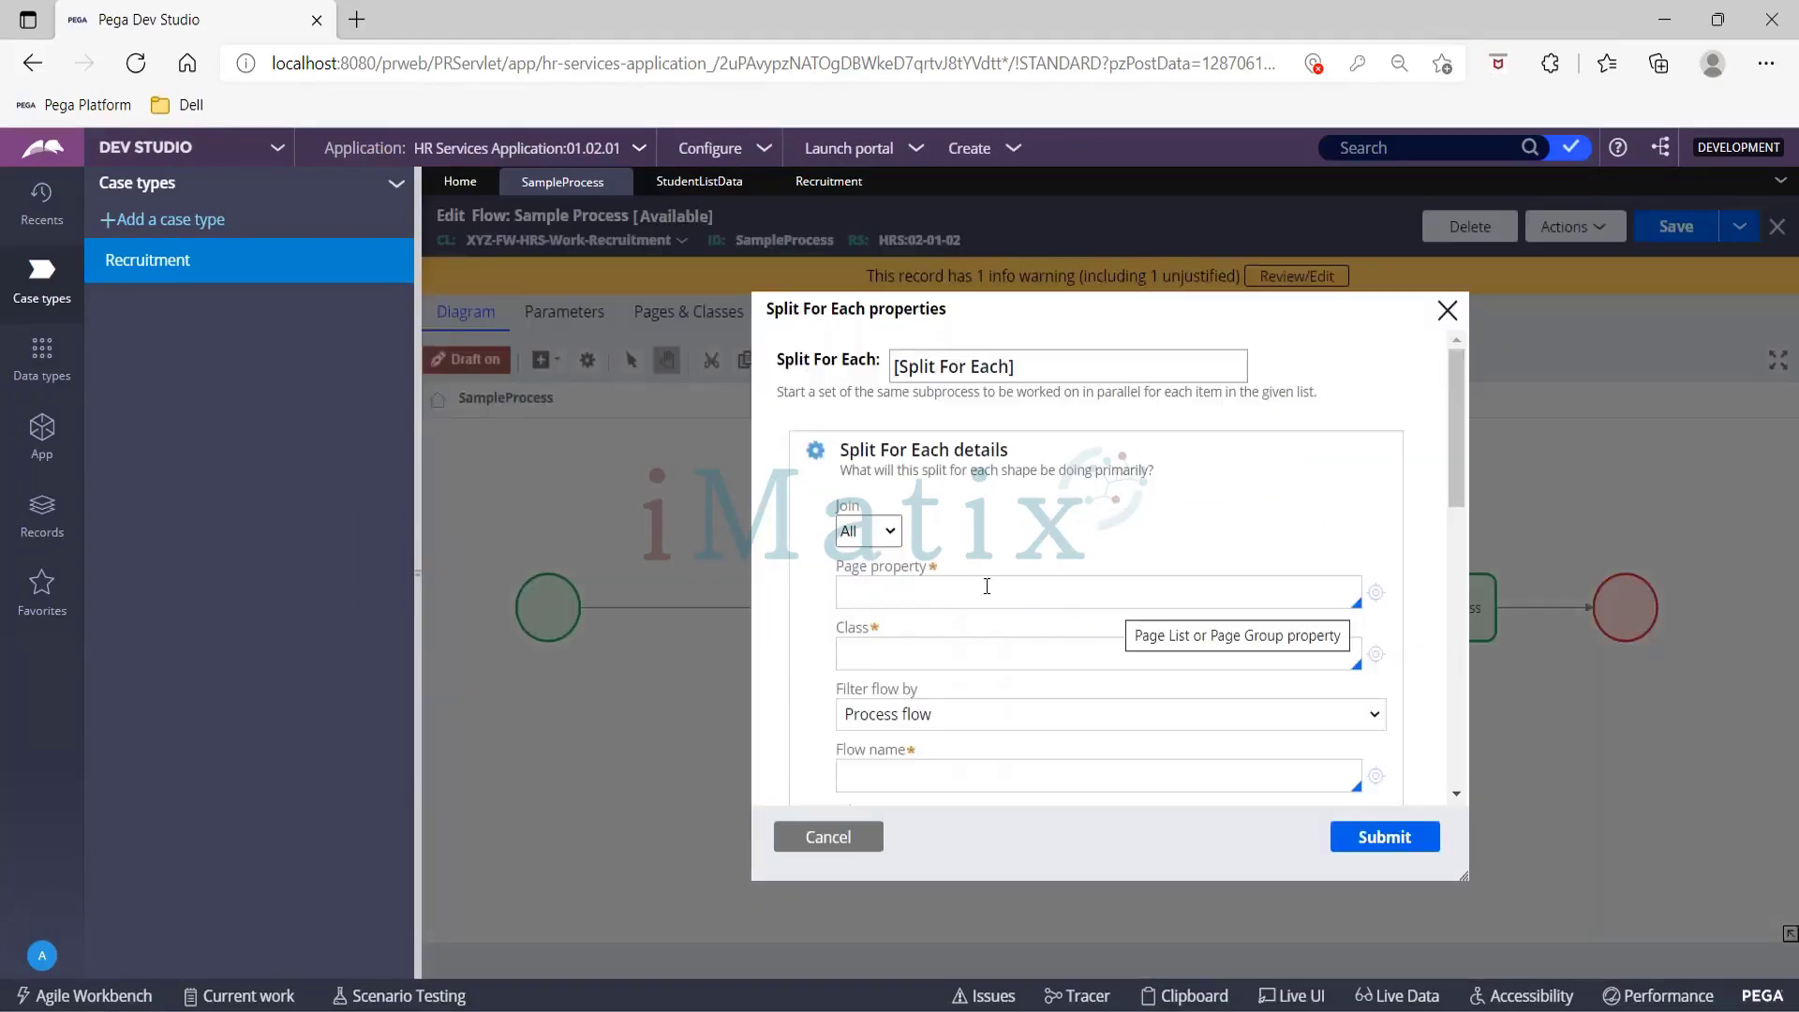
click(987, 587)
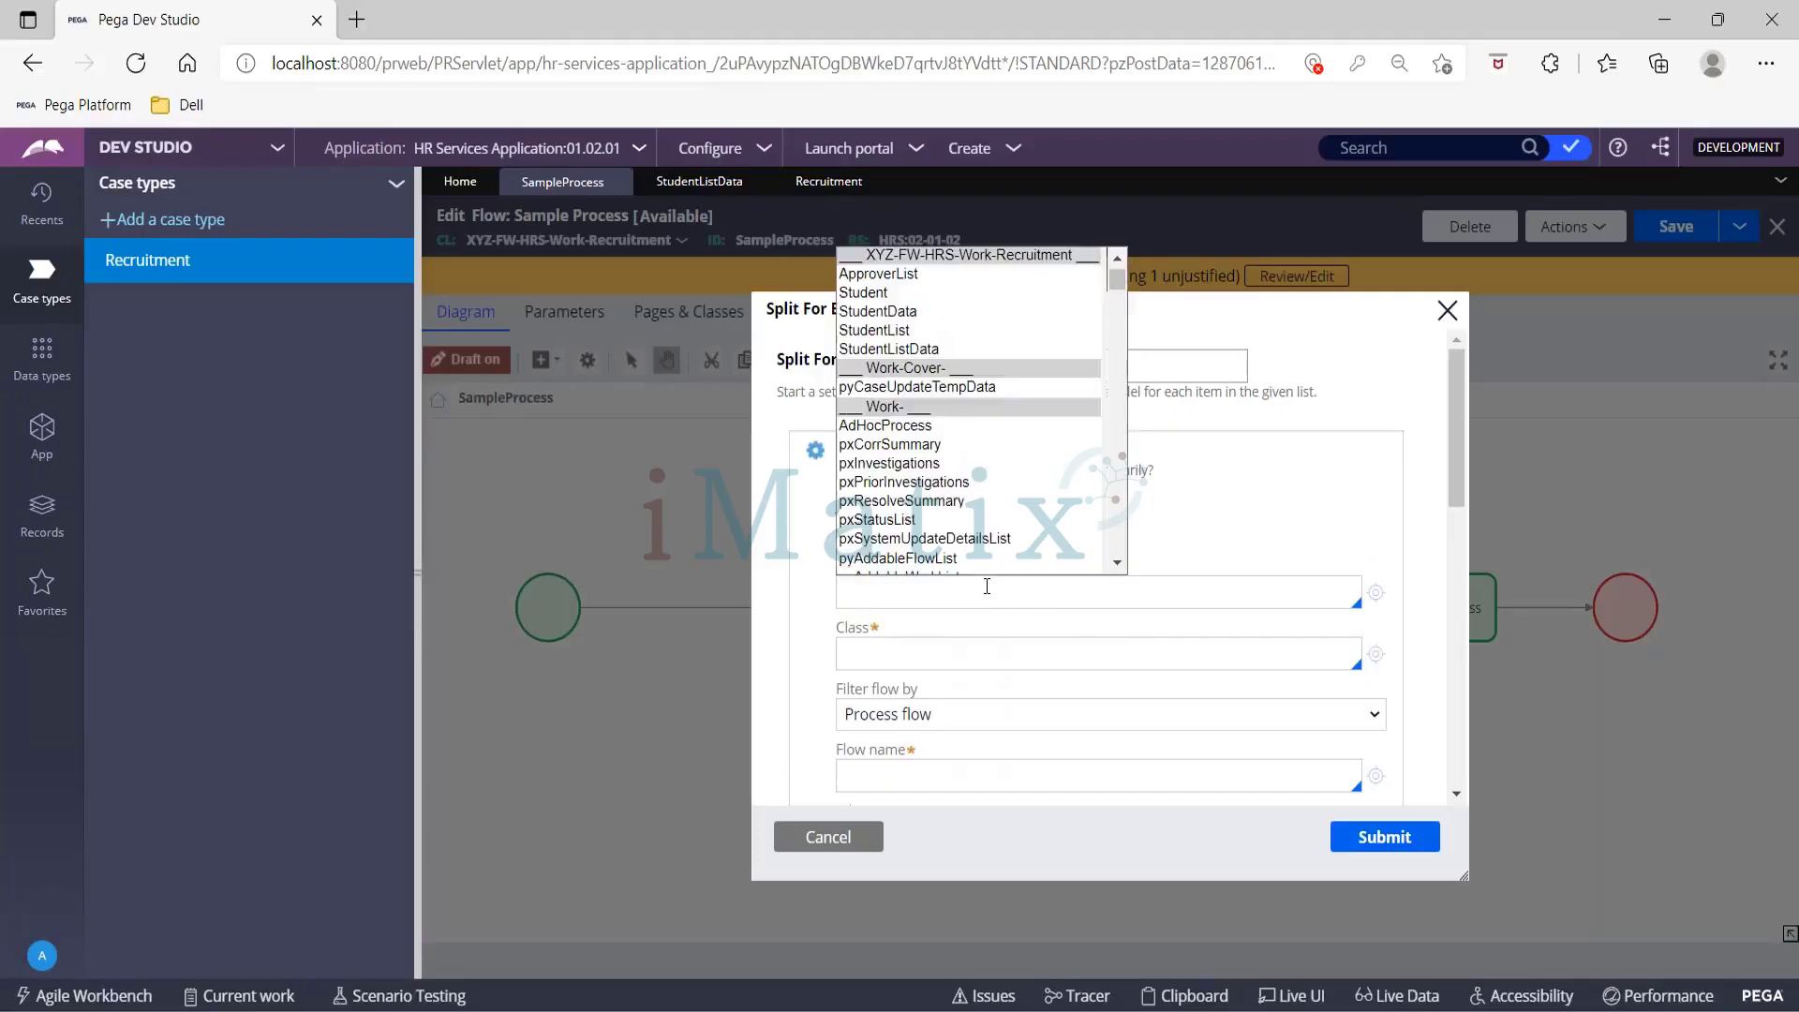
key(Down)
key(Down)
key(Down)
key(Down)
key(Down)
key(Return)
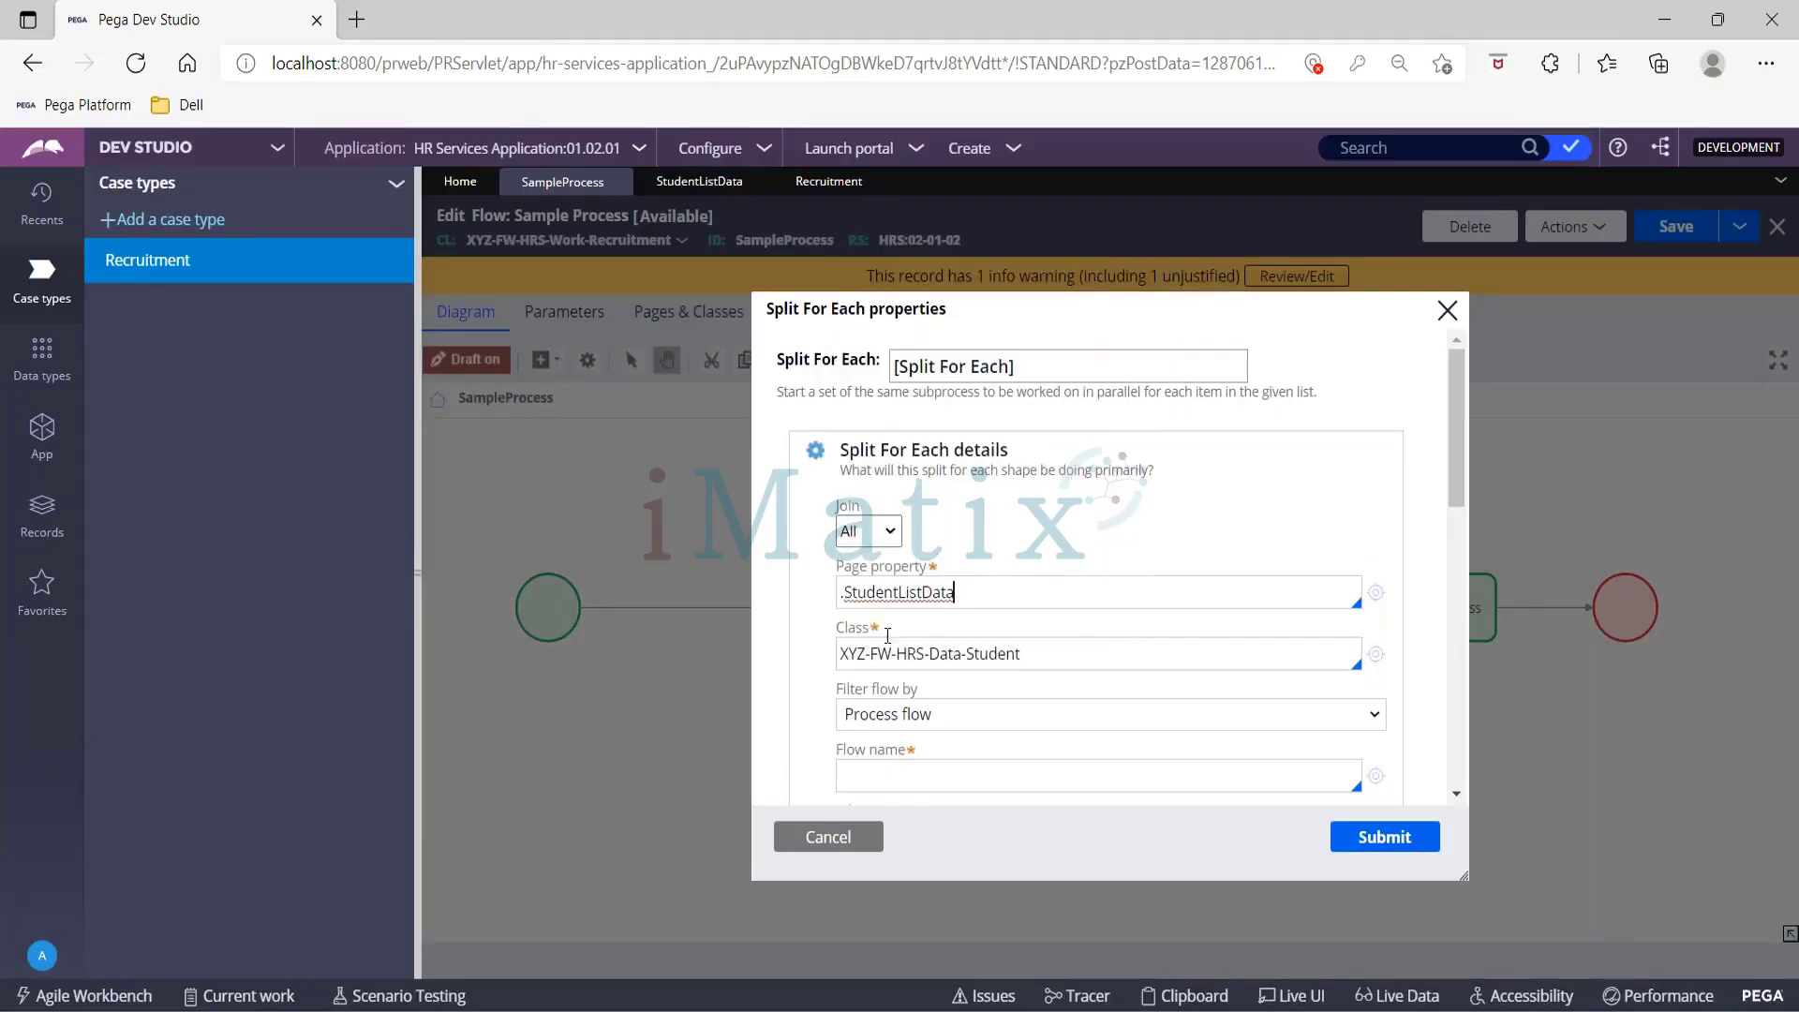
scroll(900, 647, down, 2)
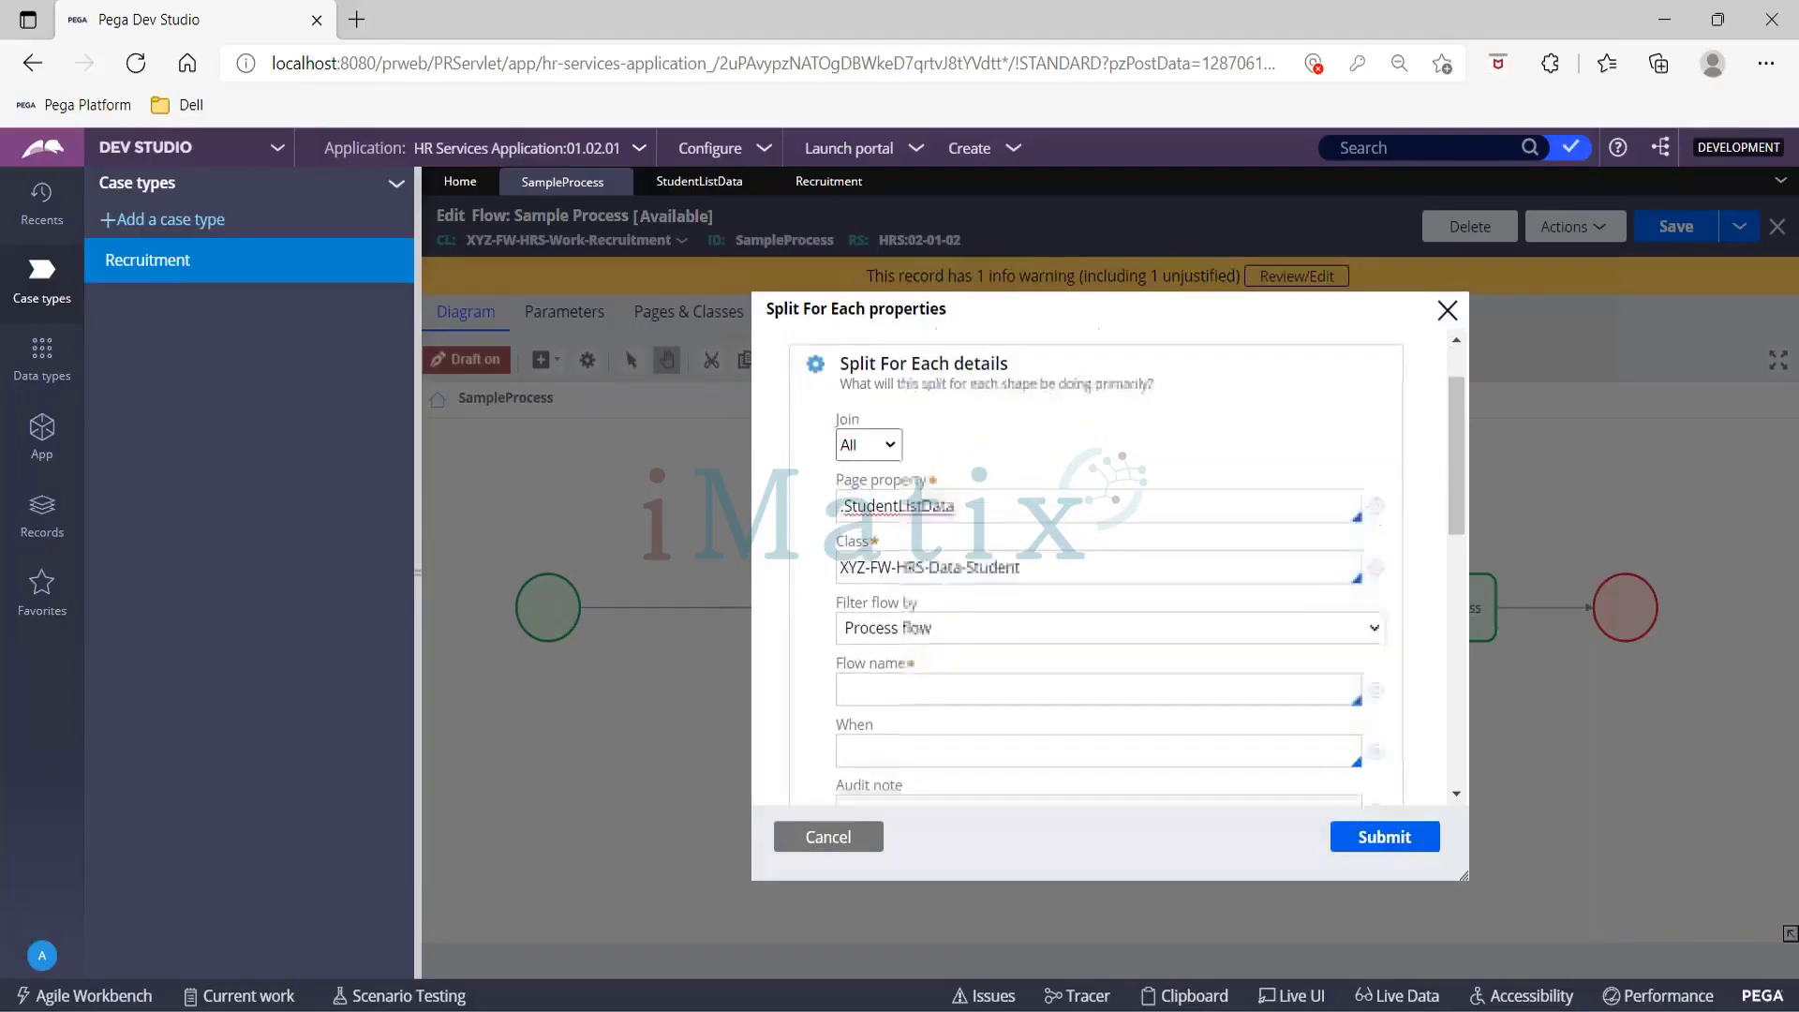
click(900, 637)
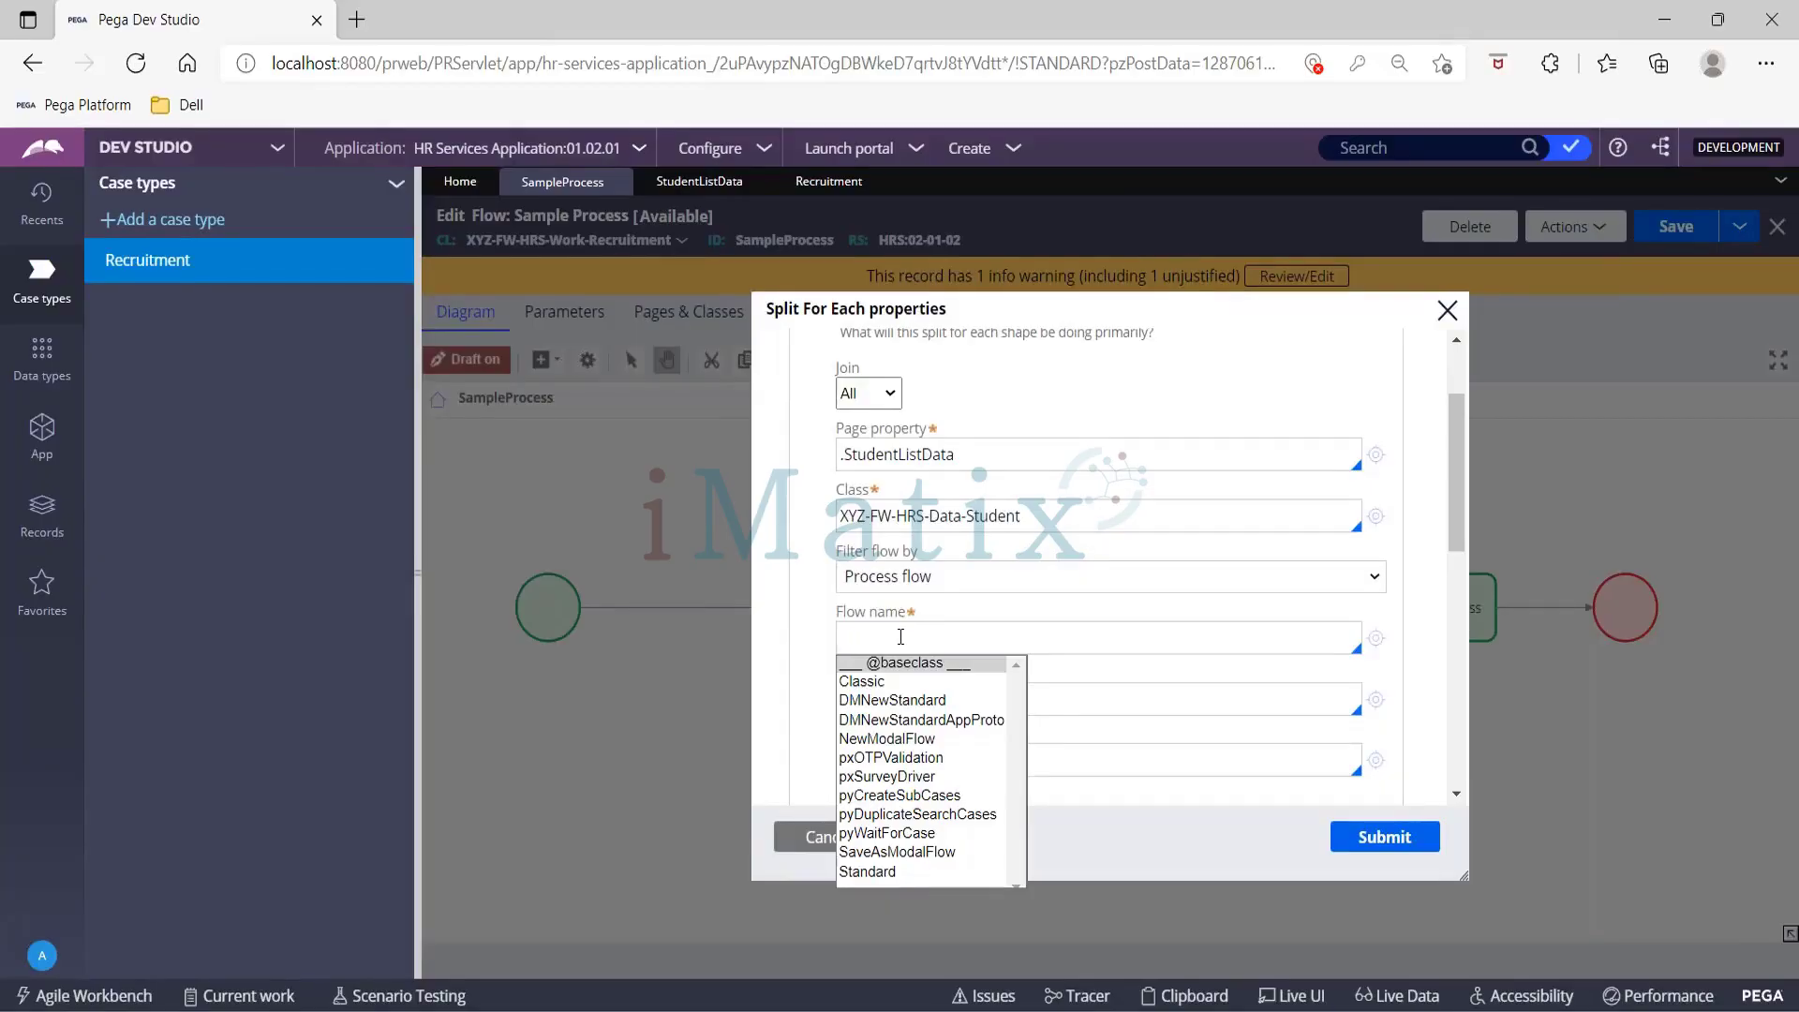
click(801, 586)
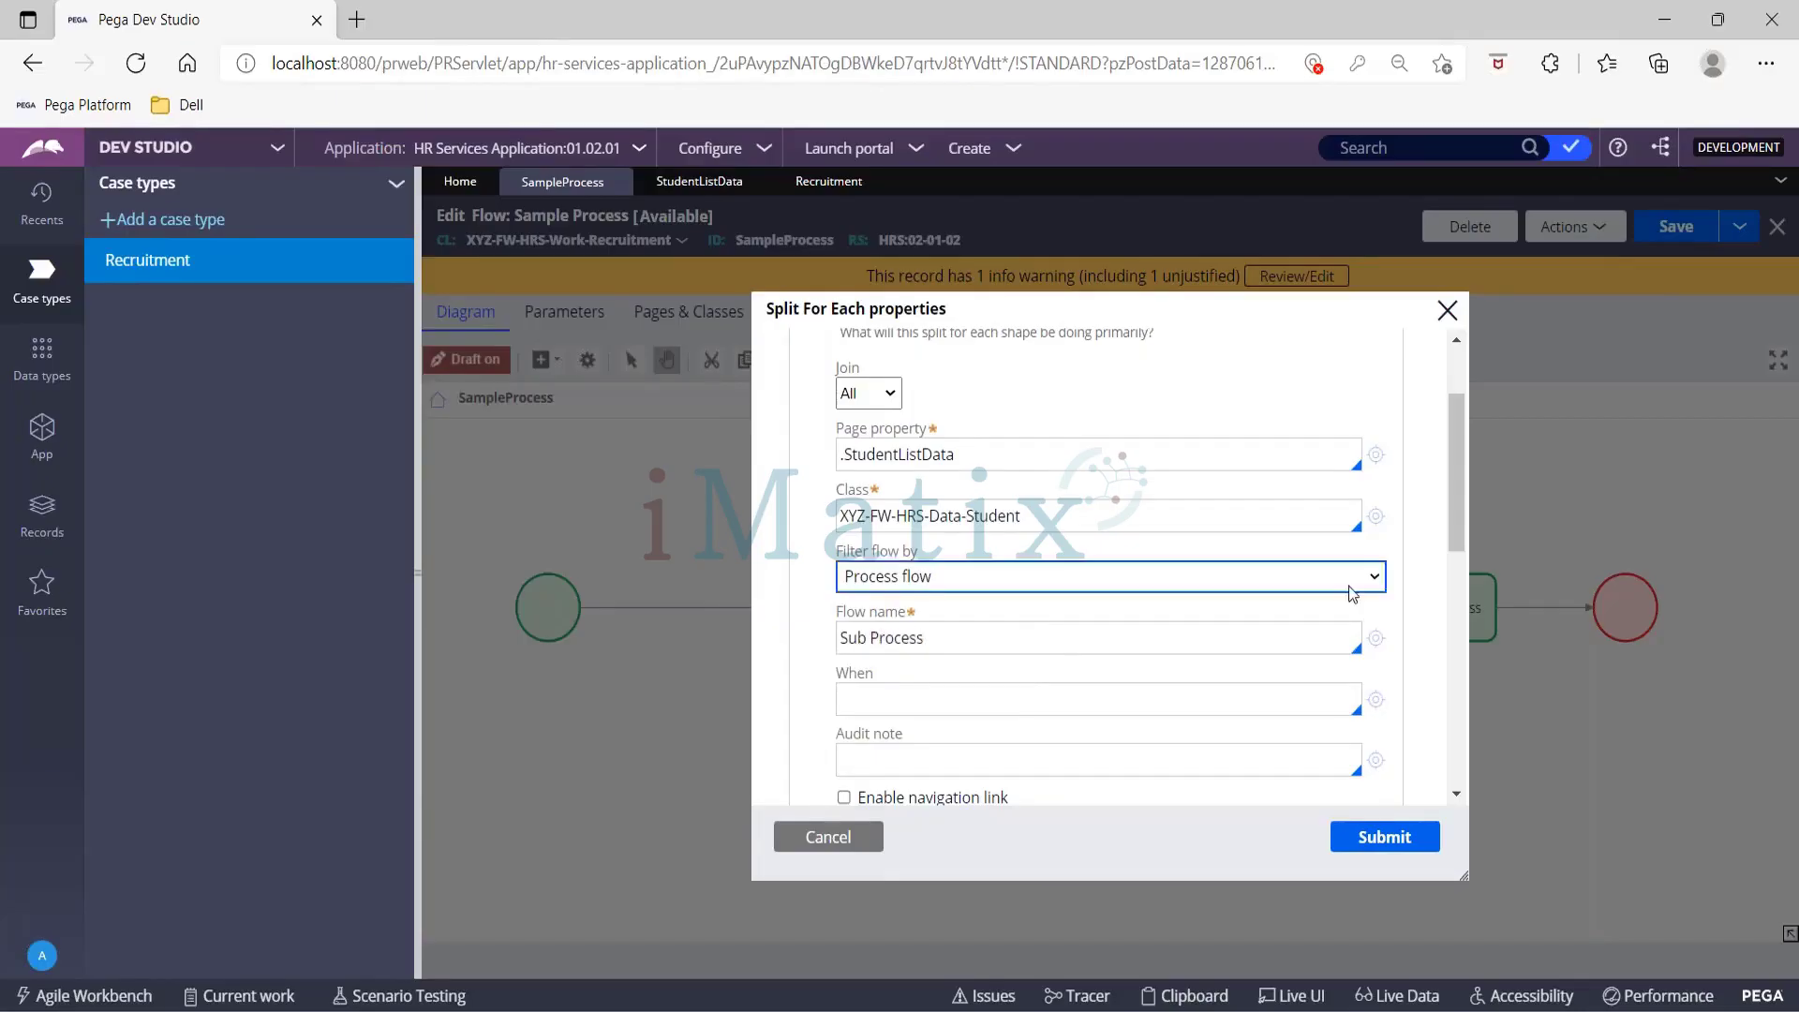
Step: Create the Sub Process flow record in the XYZ-FW-HRS-Data-Student class, ruleset HRS 02-01-02
click(1376, 639)
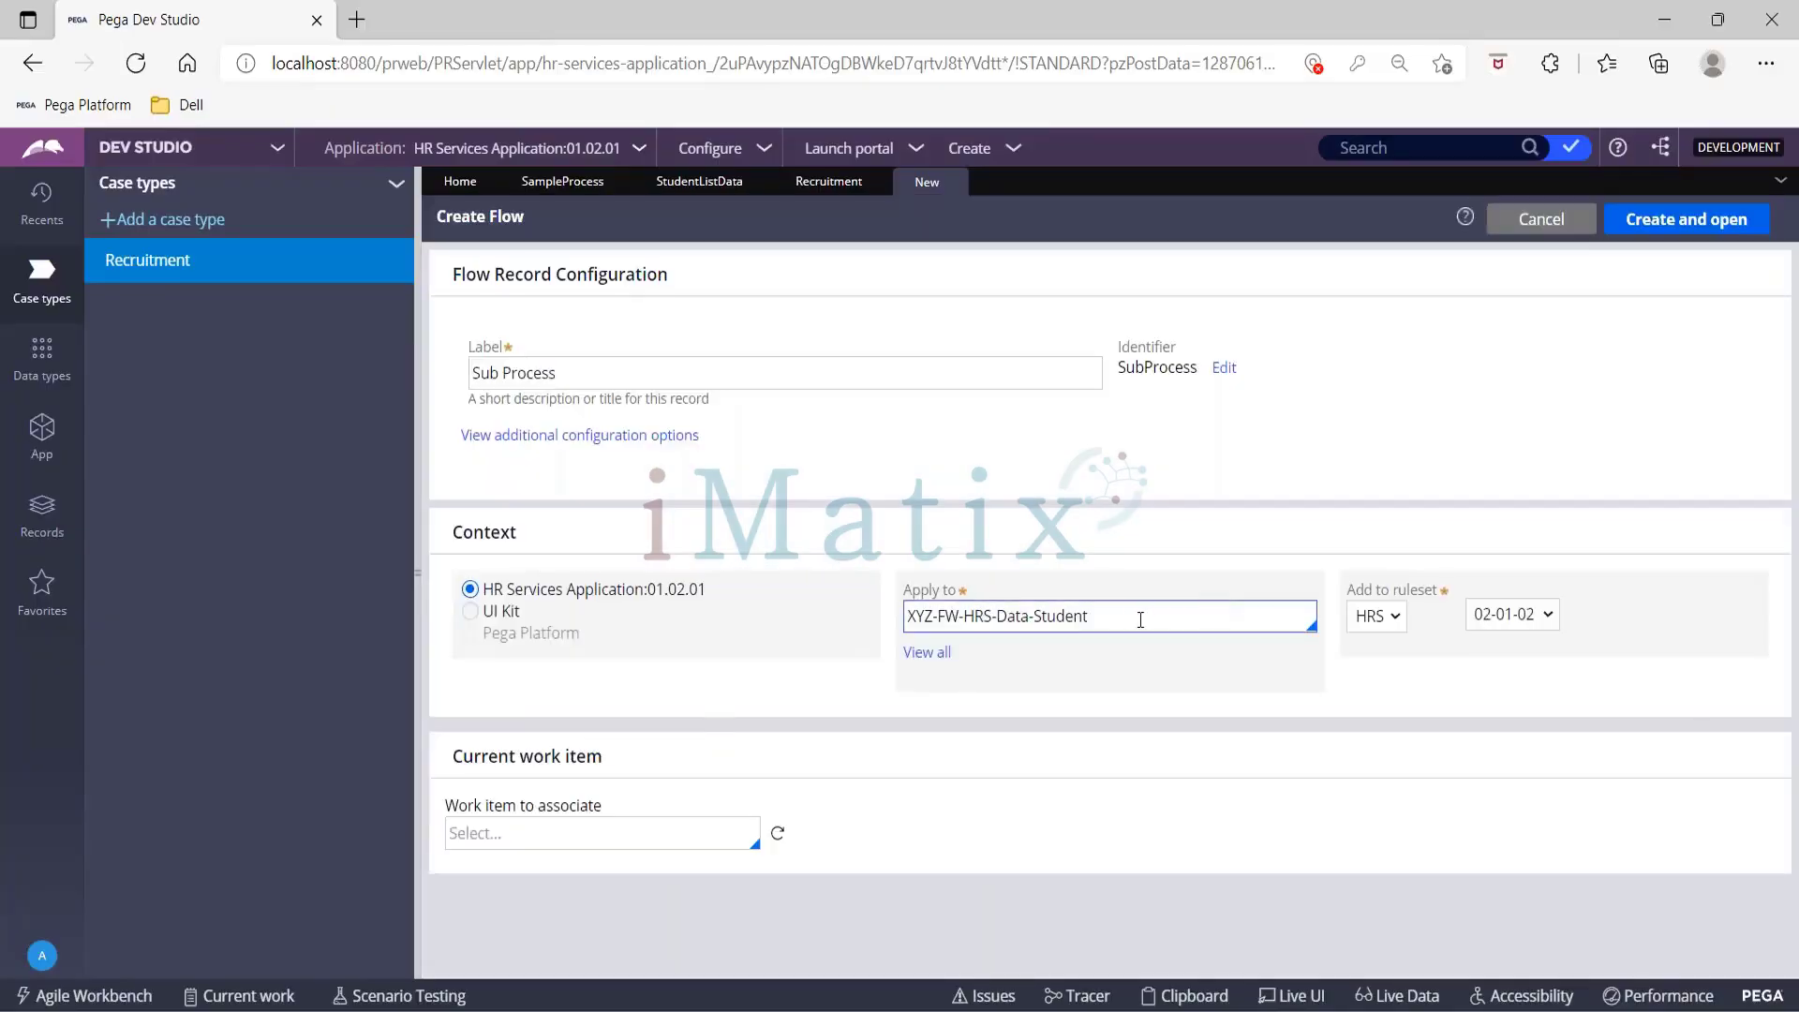
drag(1125, 621, 854, 569)
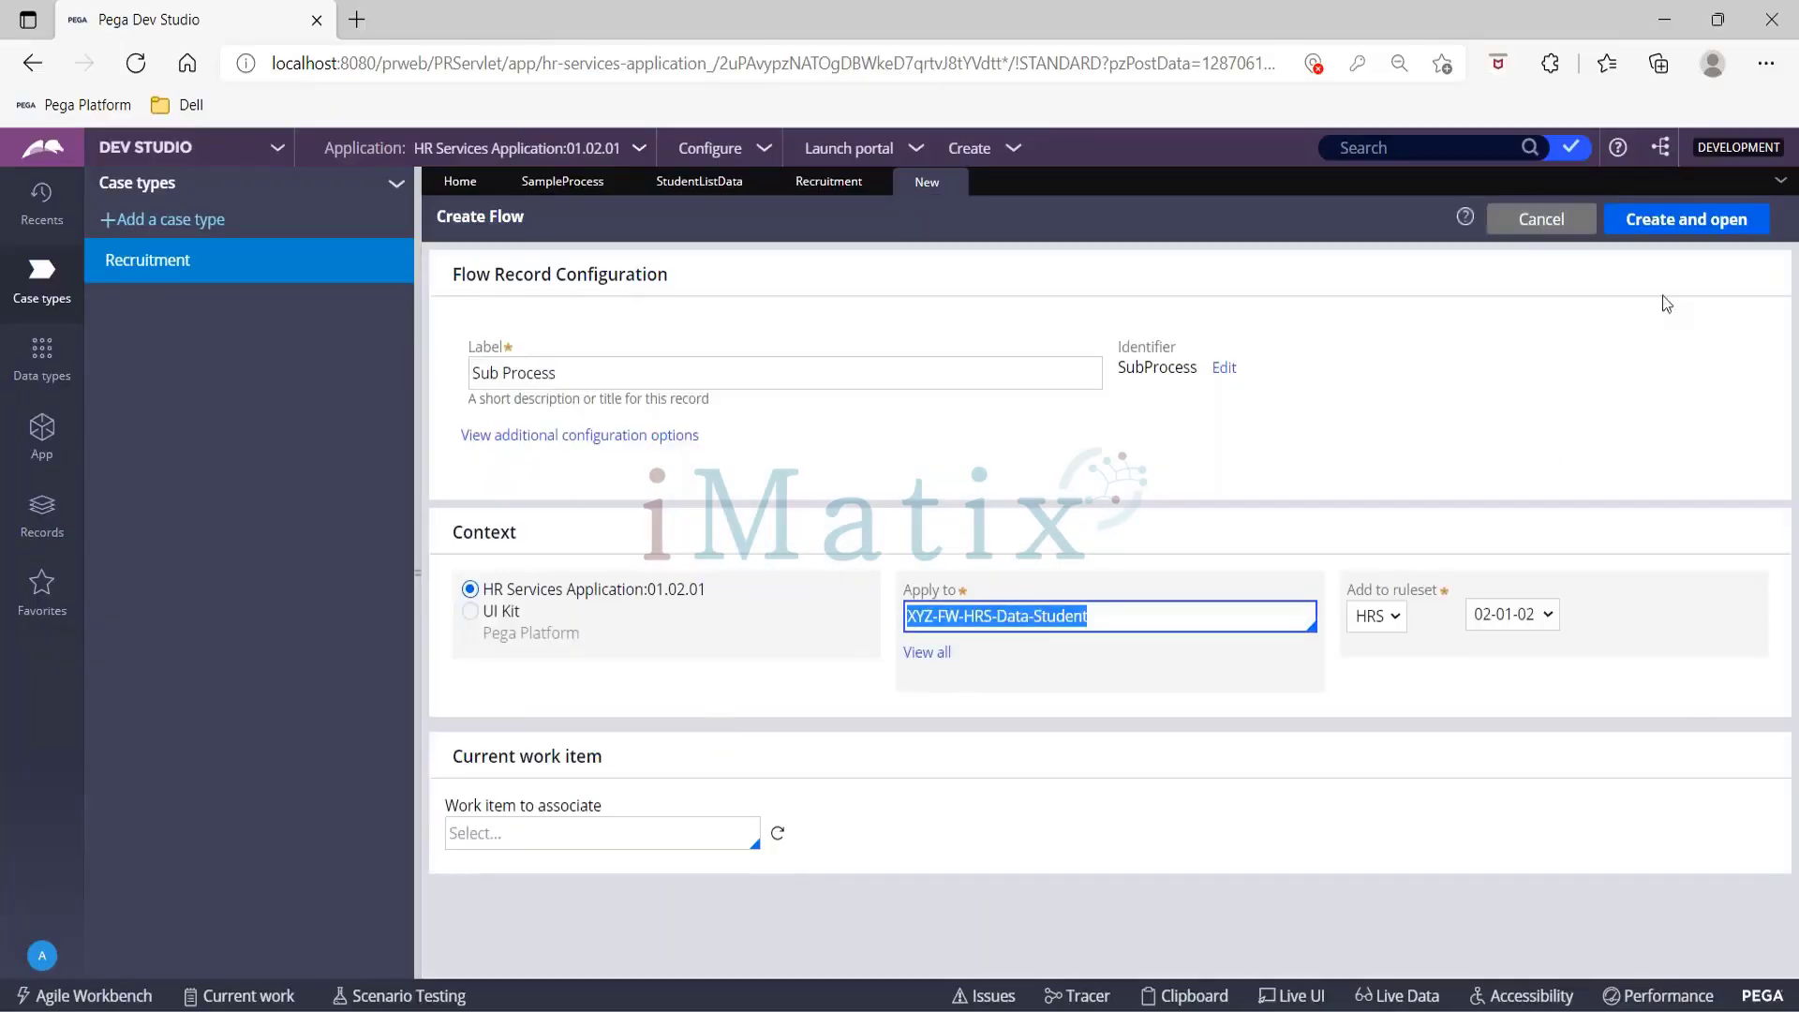
click(1665, 230)
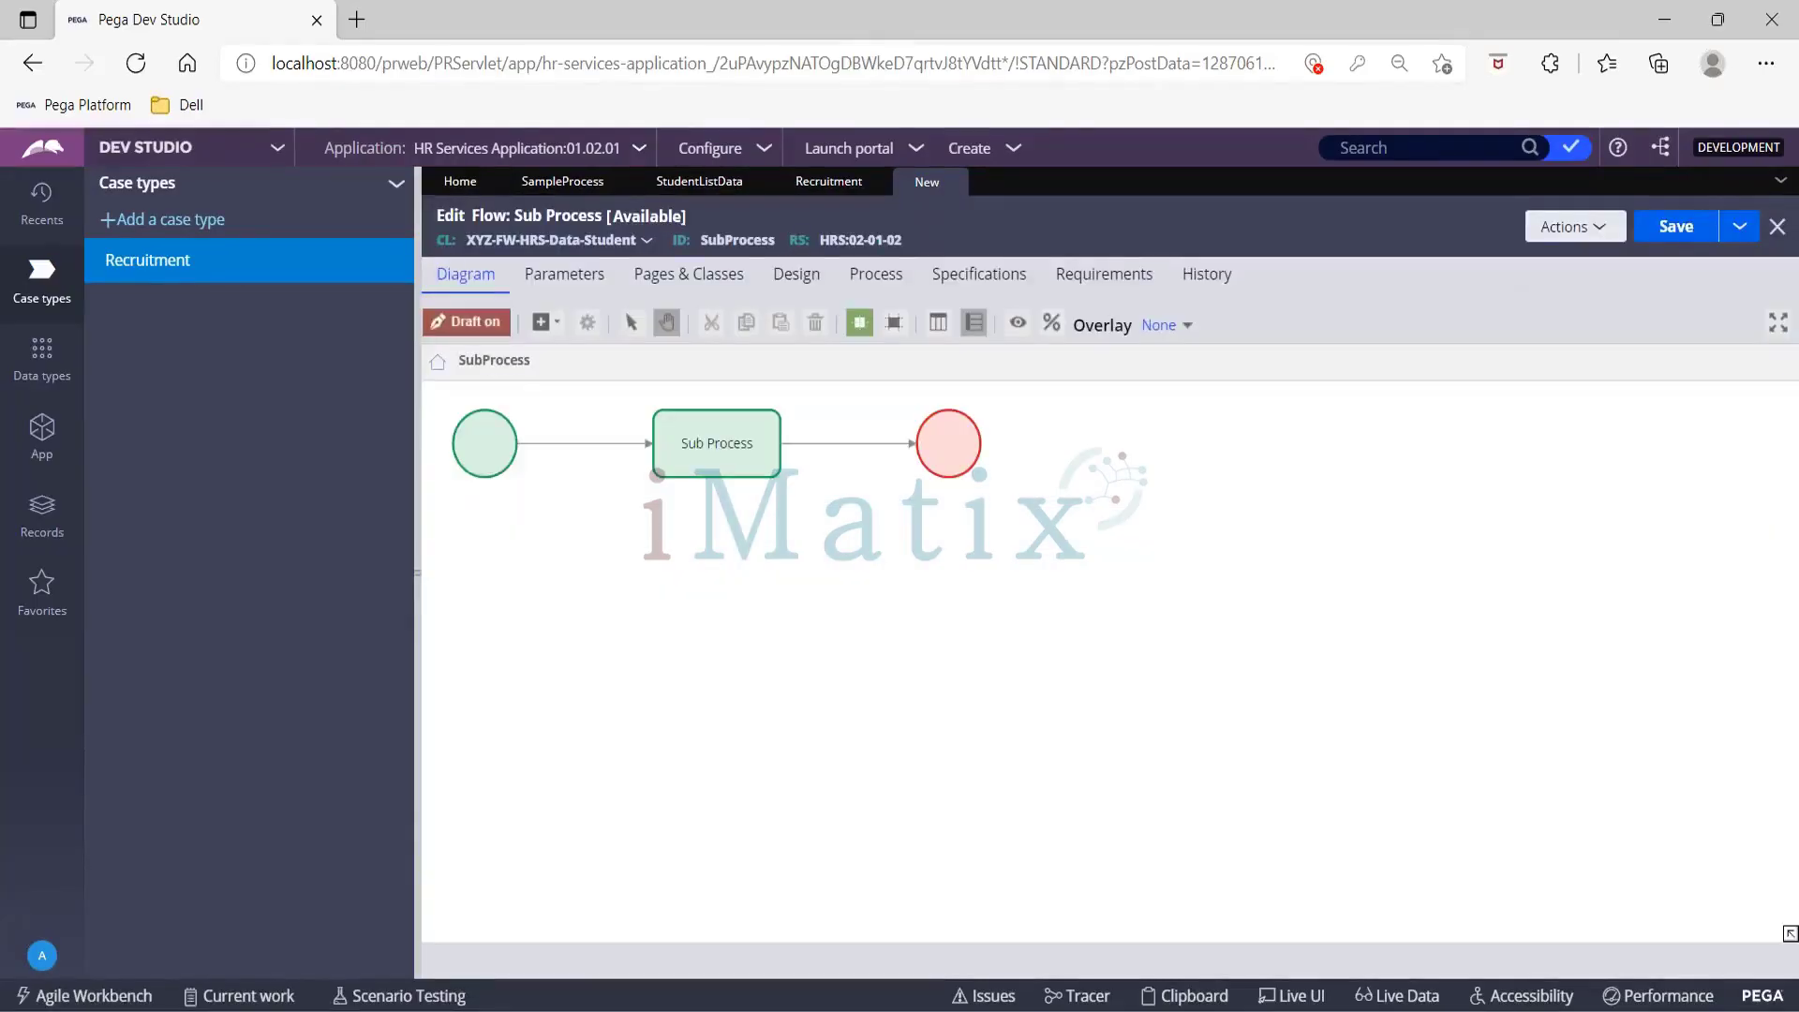
Step: Rename the assignment shape in the Sub Process flow to Sub Process Assignment and save the flow
click(761, 452)
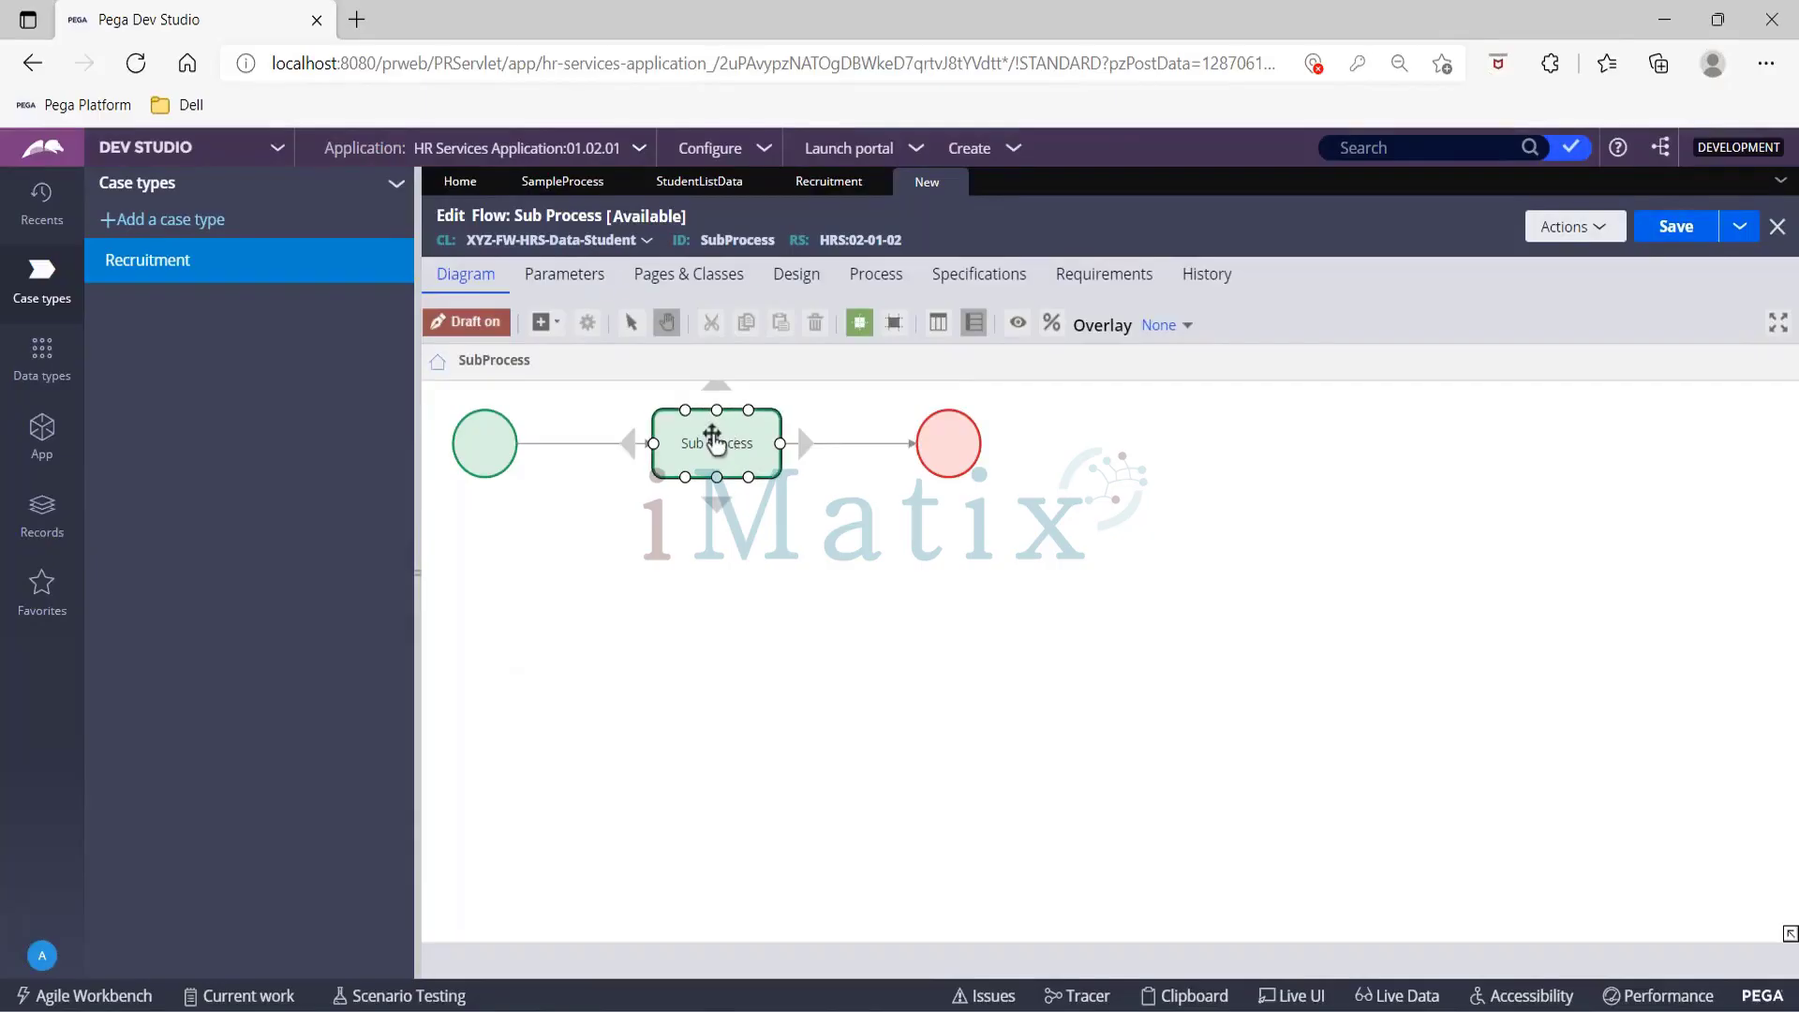
double_click(718, 450)
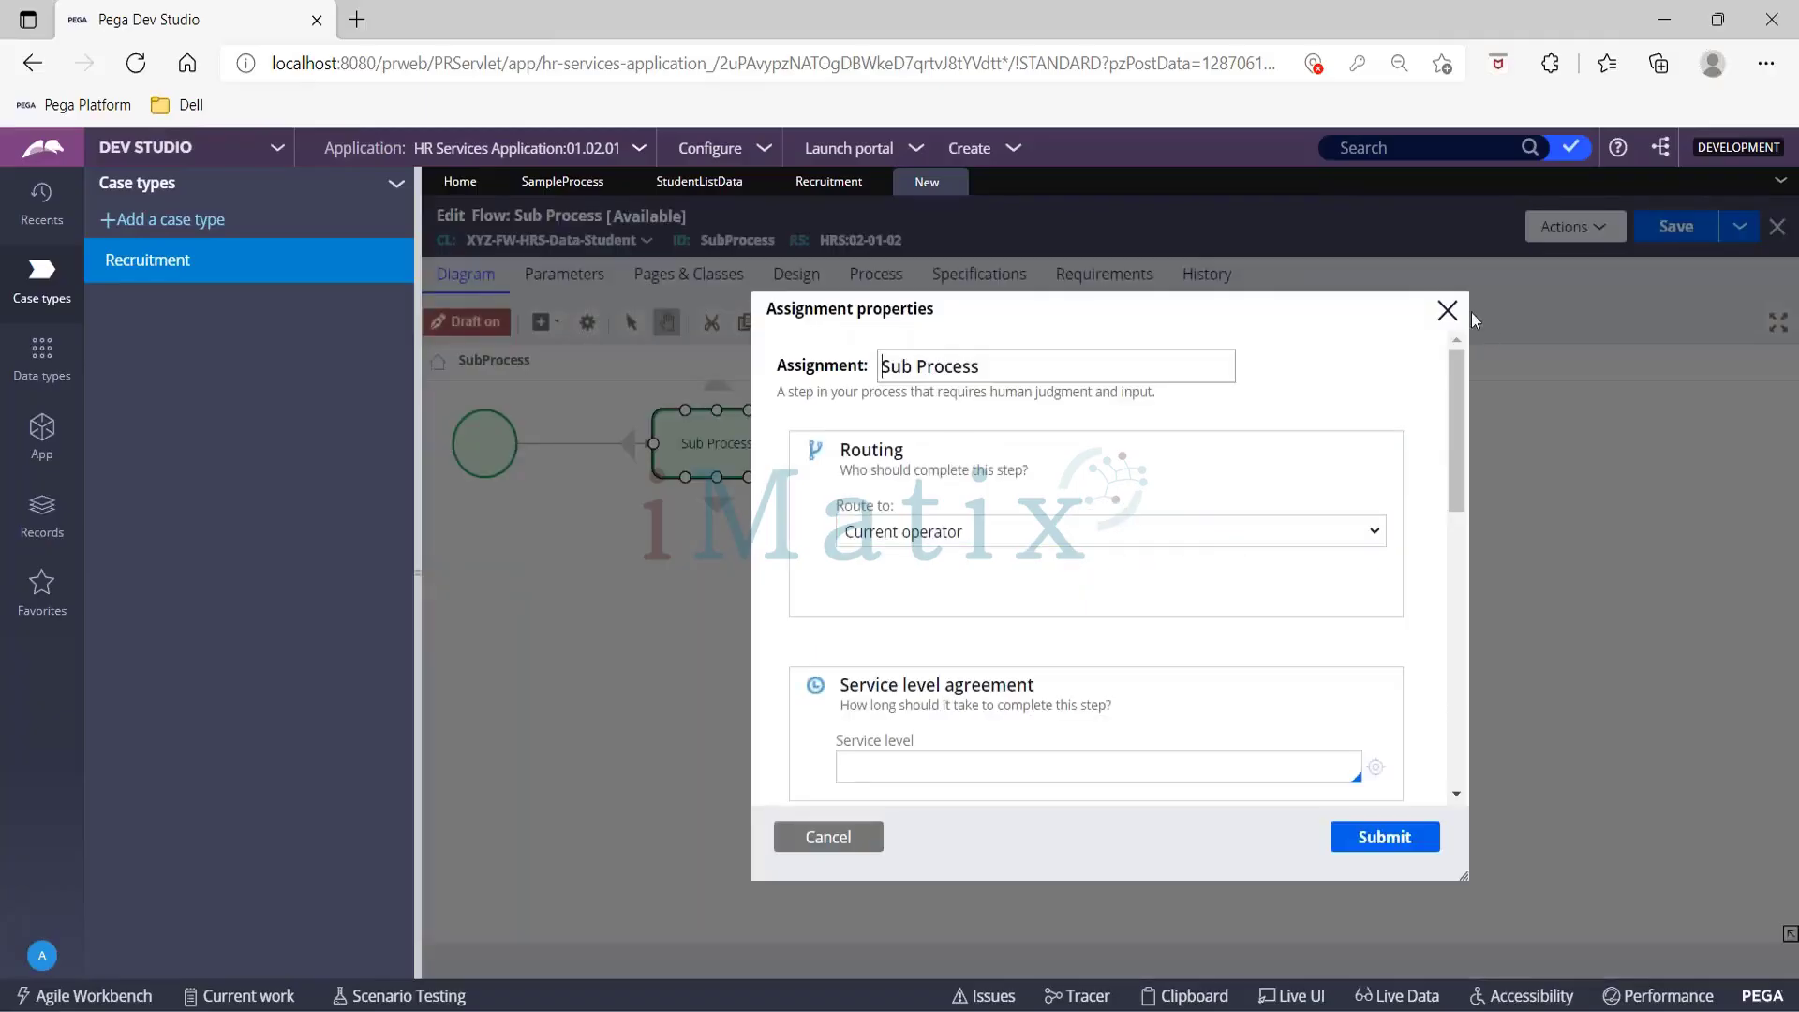
click(1448, 311)
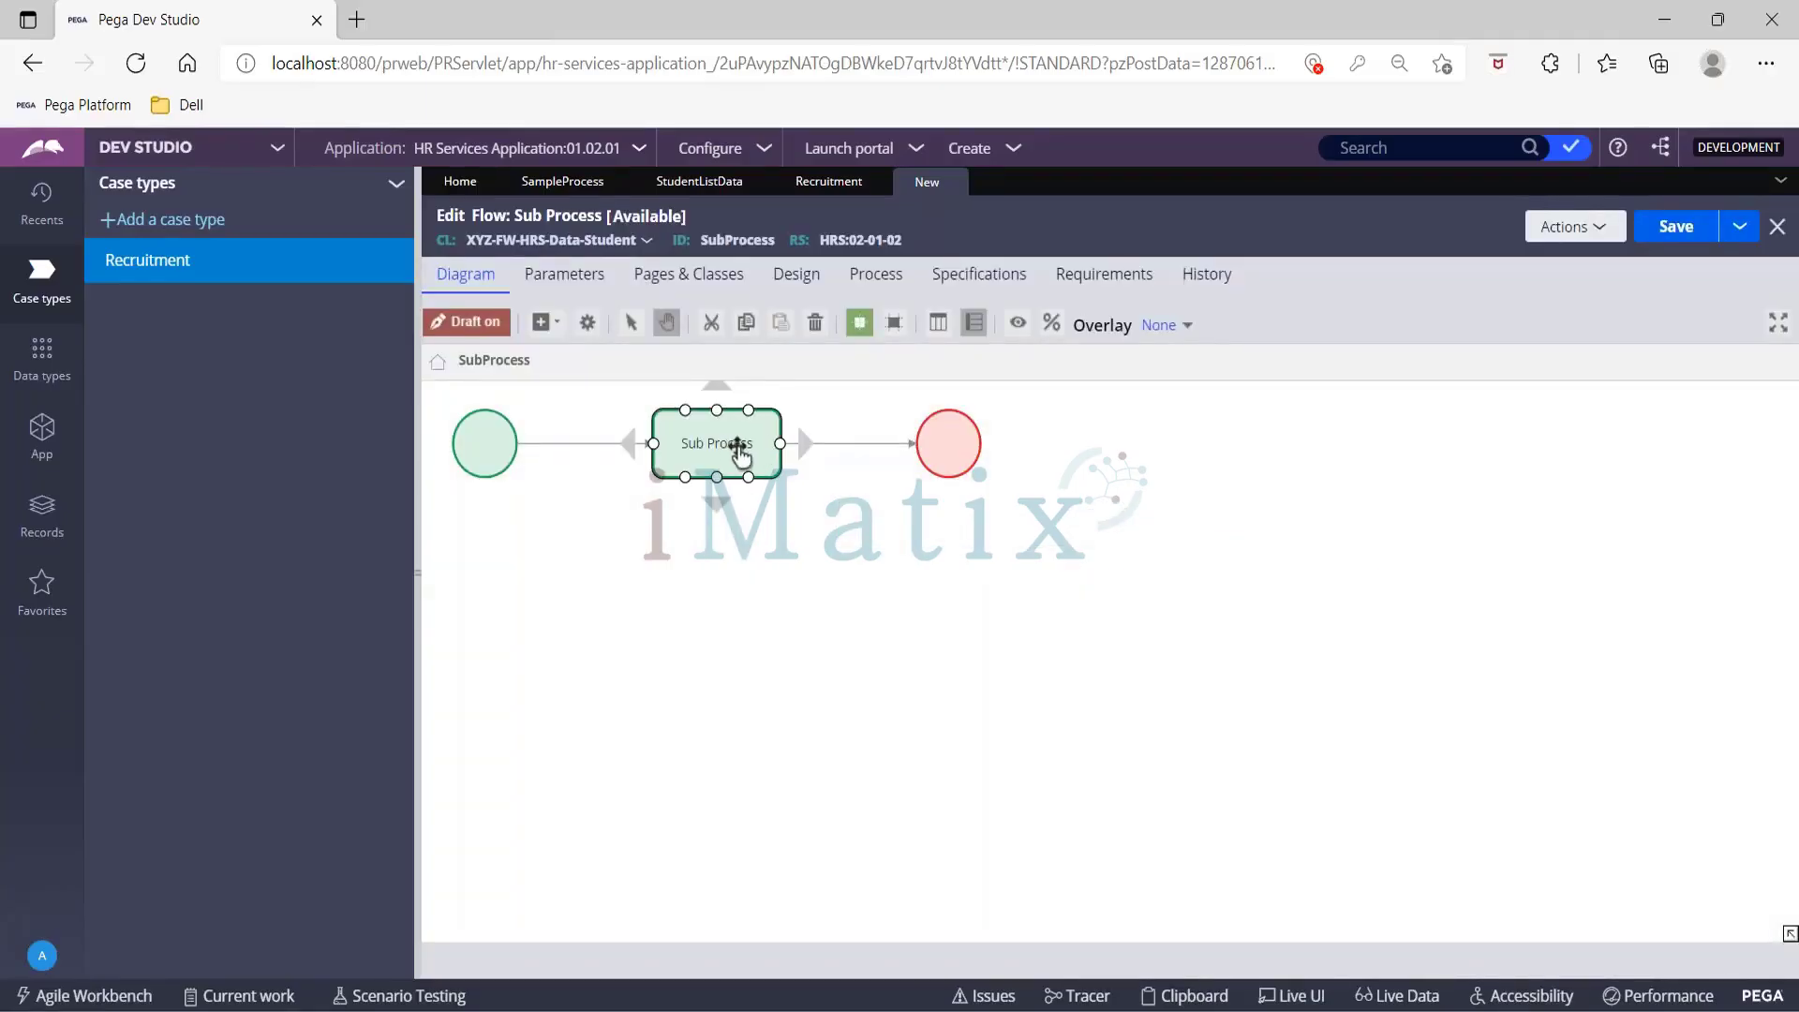
double_click(739, 453)
click(753, 444)
text(Assignment)
click(1149, 498)
click(1673, 229)
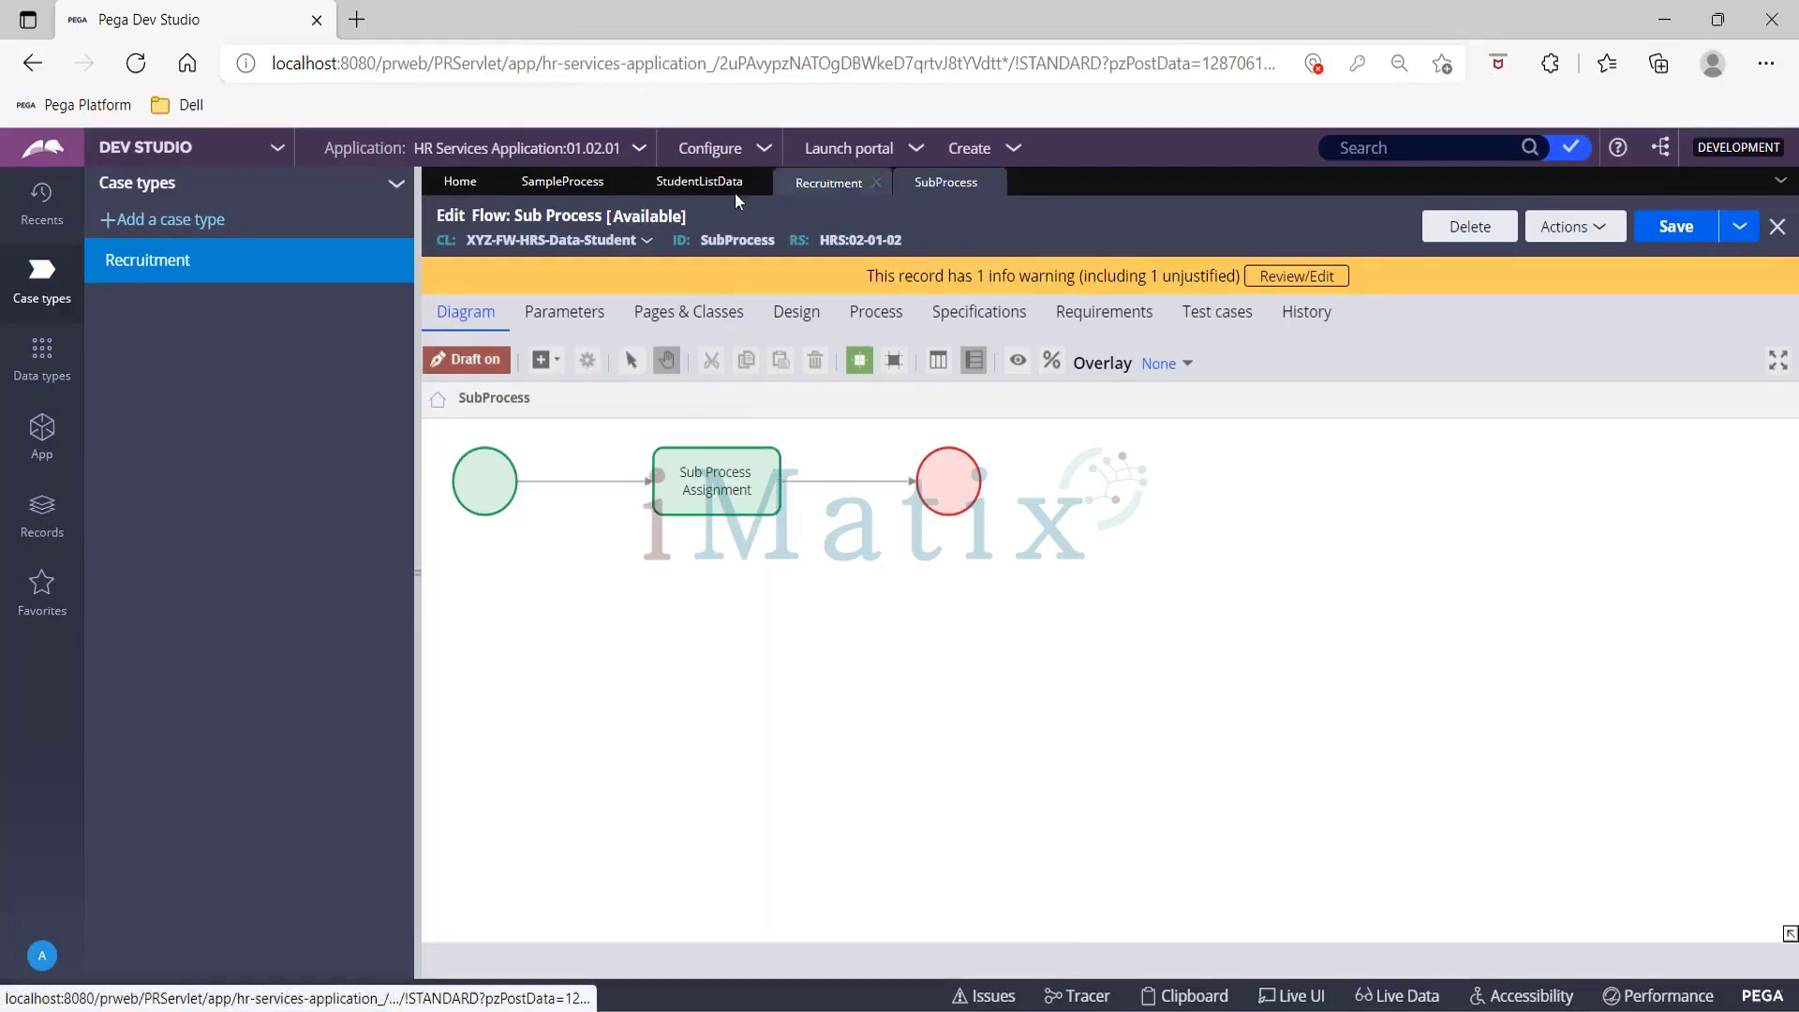
Step: In the Sample Process flow, set the Split For Each shape's flow name to SubProcess
click(570, 181)
drag(947, 455, 934, 455)
click(949, 642)
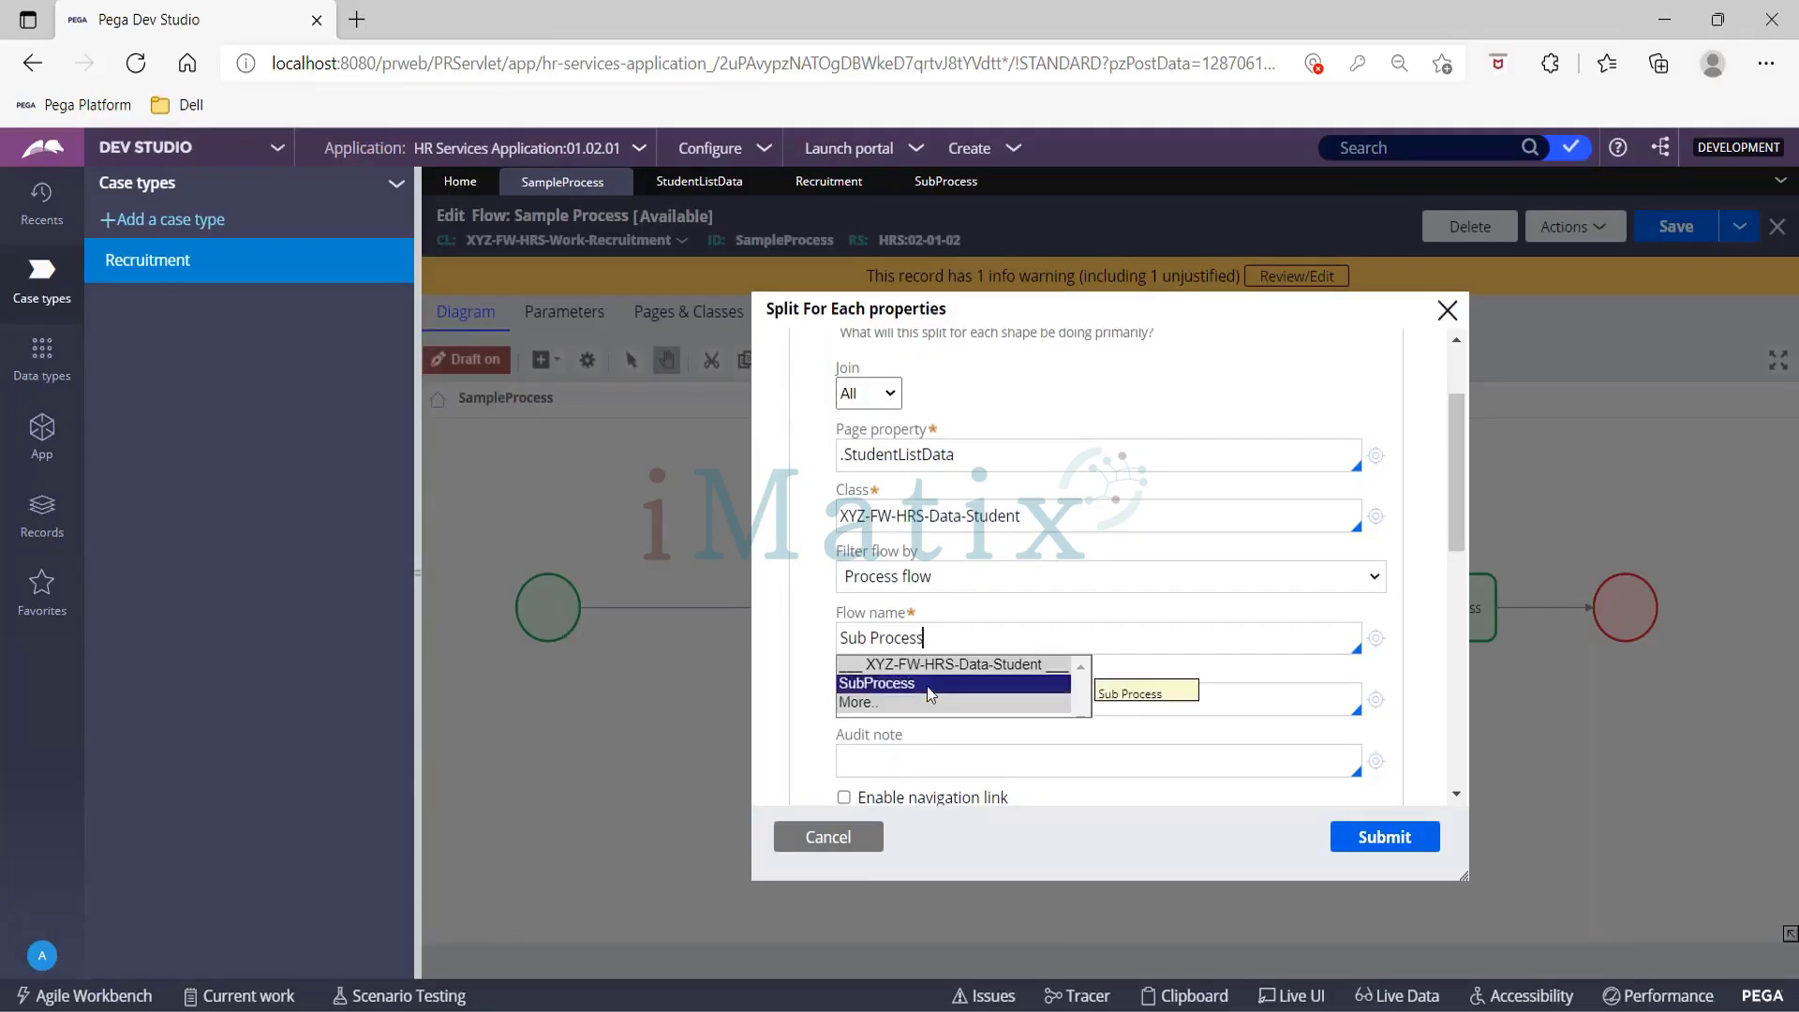
click(932, 684)
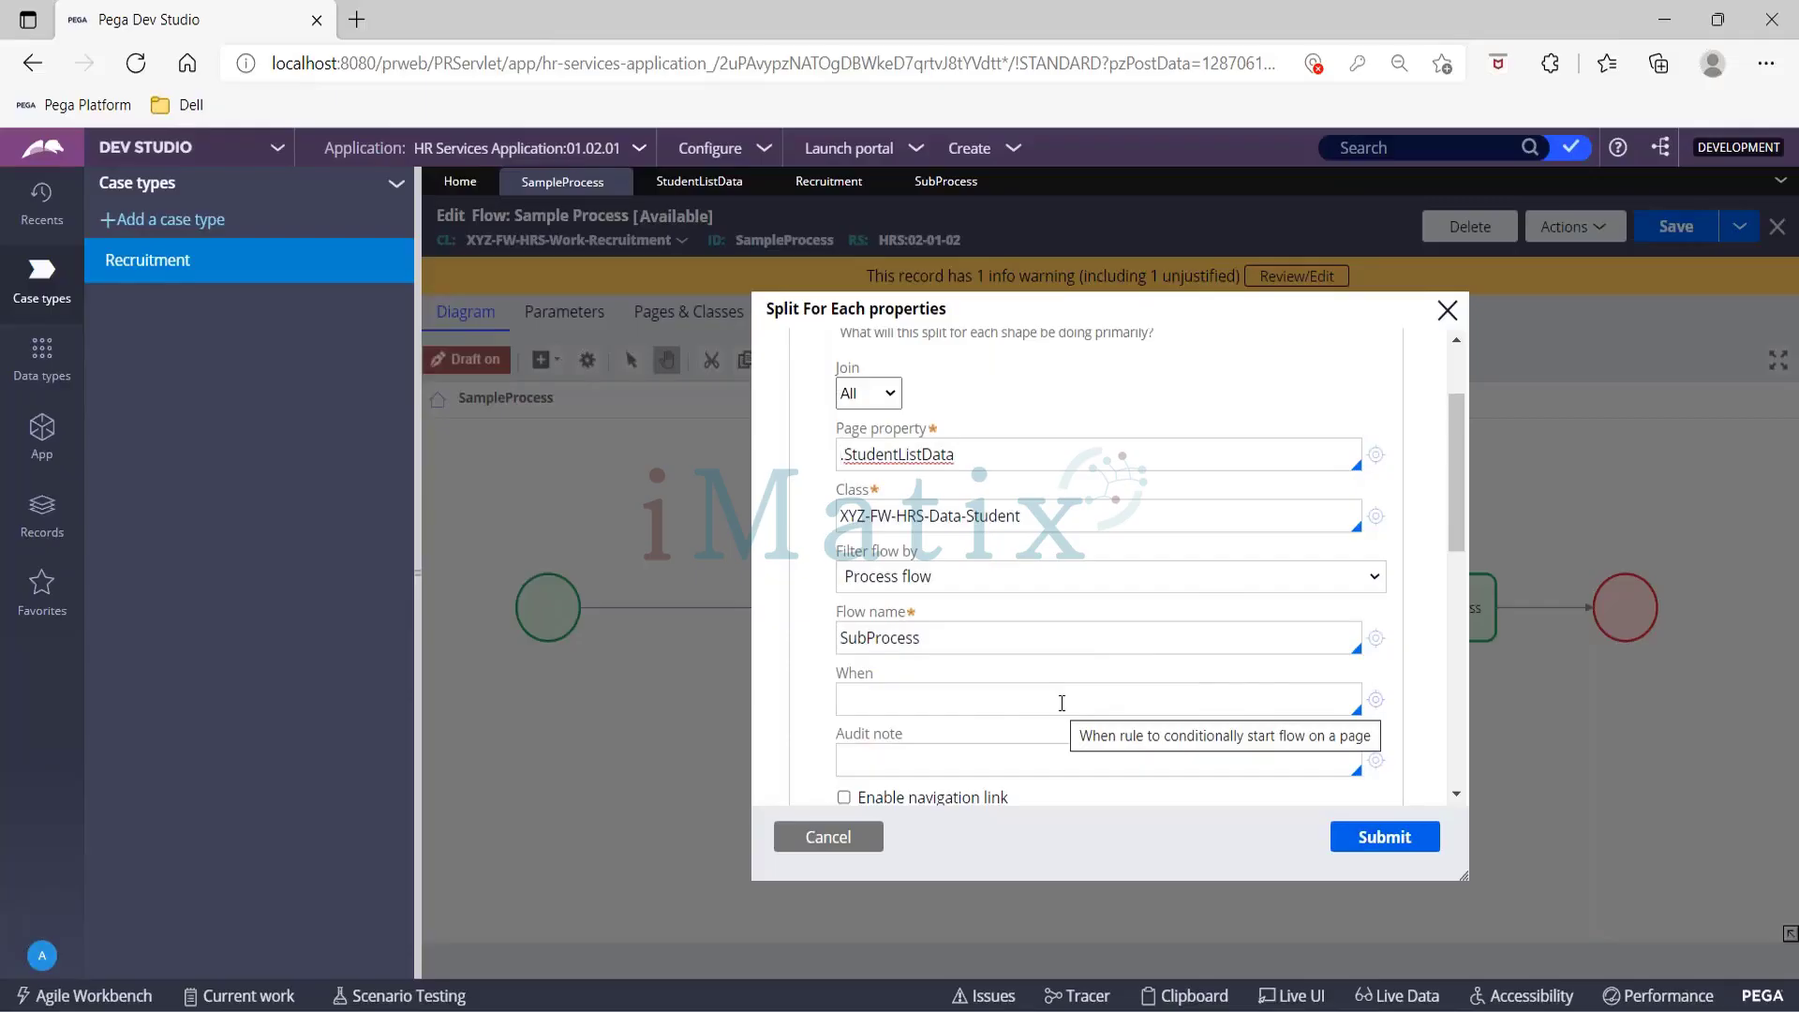
Step: Review the join options of the Split For Each shape and set the join to Any
scroll(900, 525, up, 3)
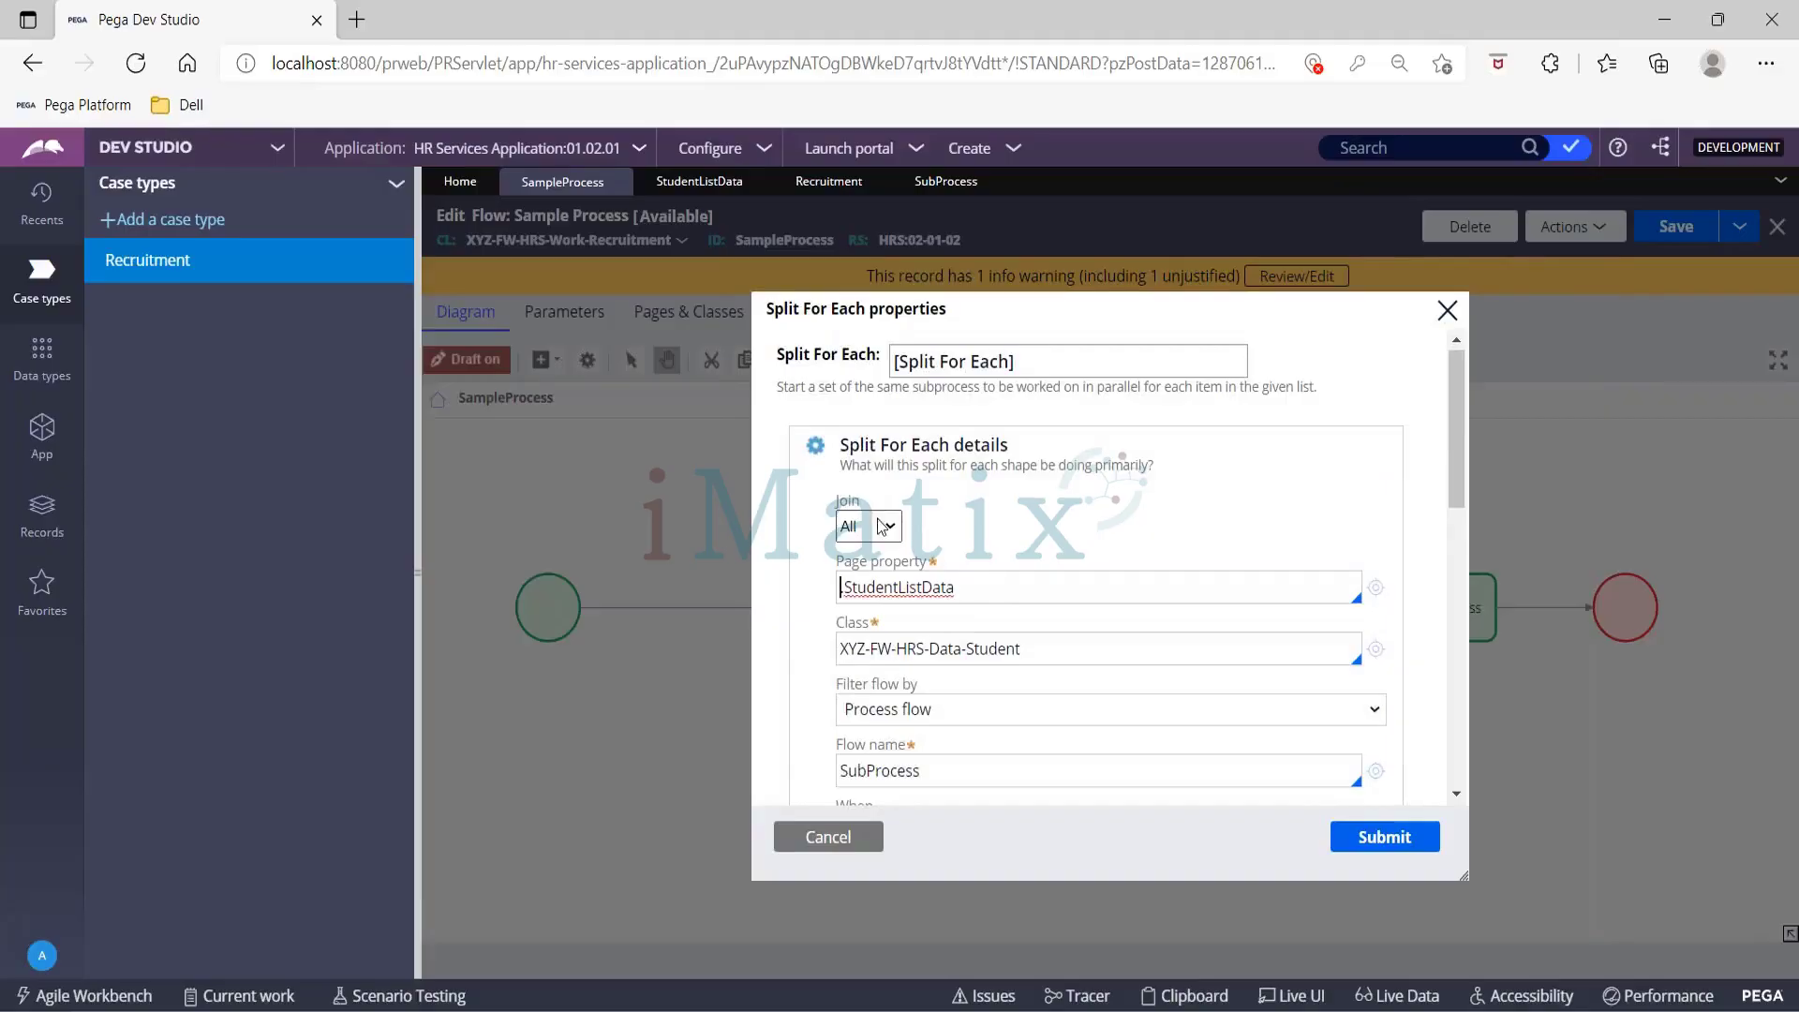
click(882, 535)
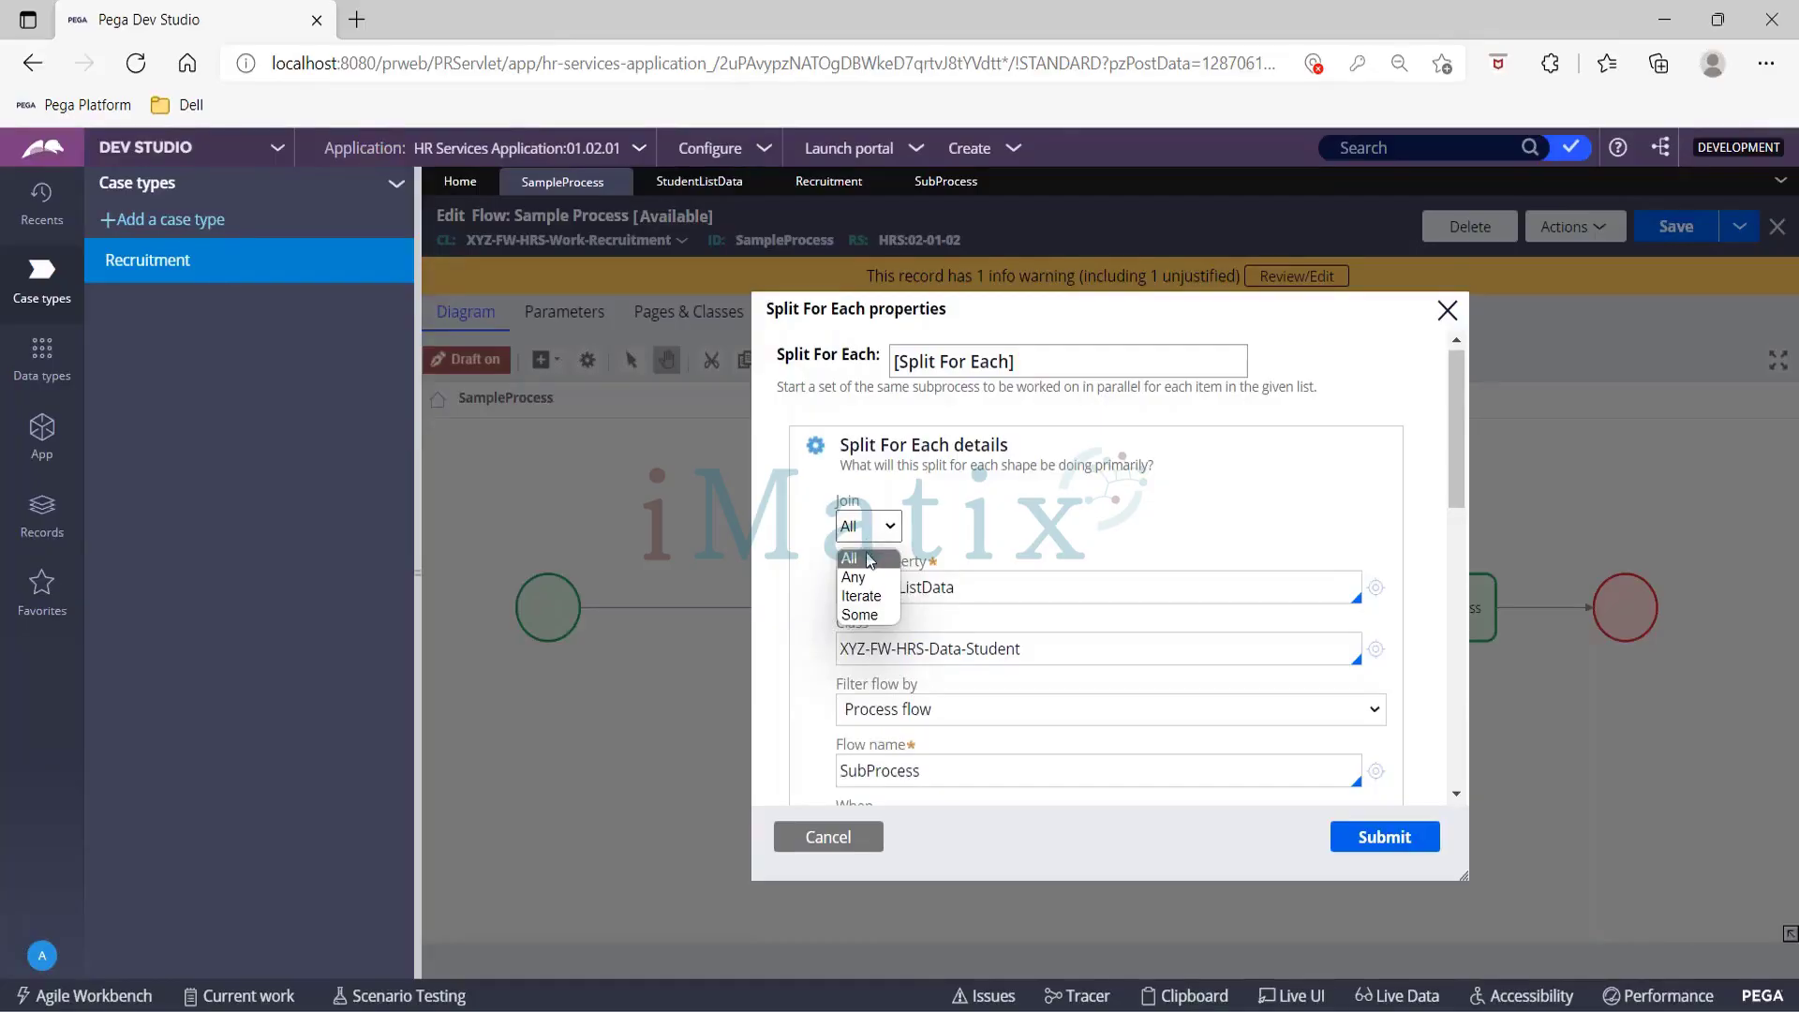
click(1083, 518)
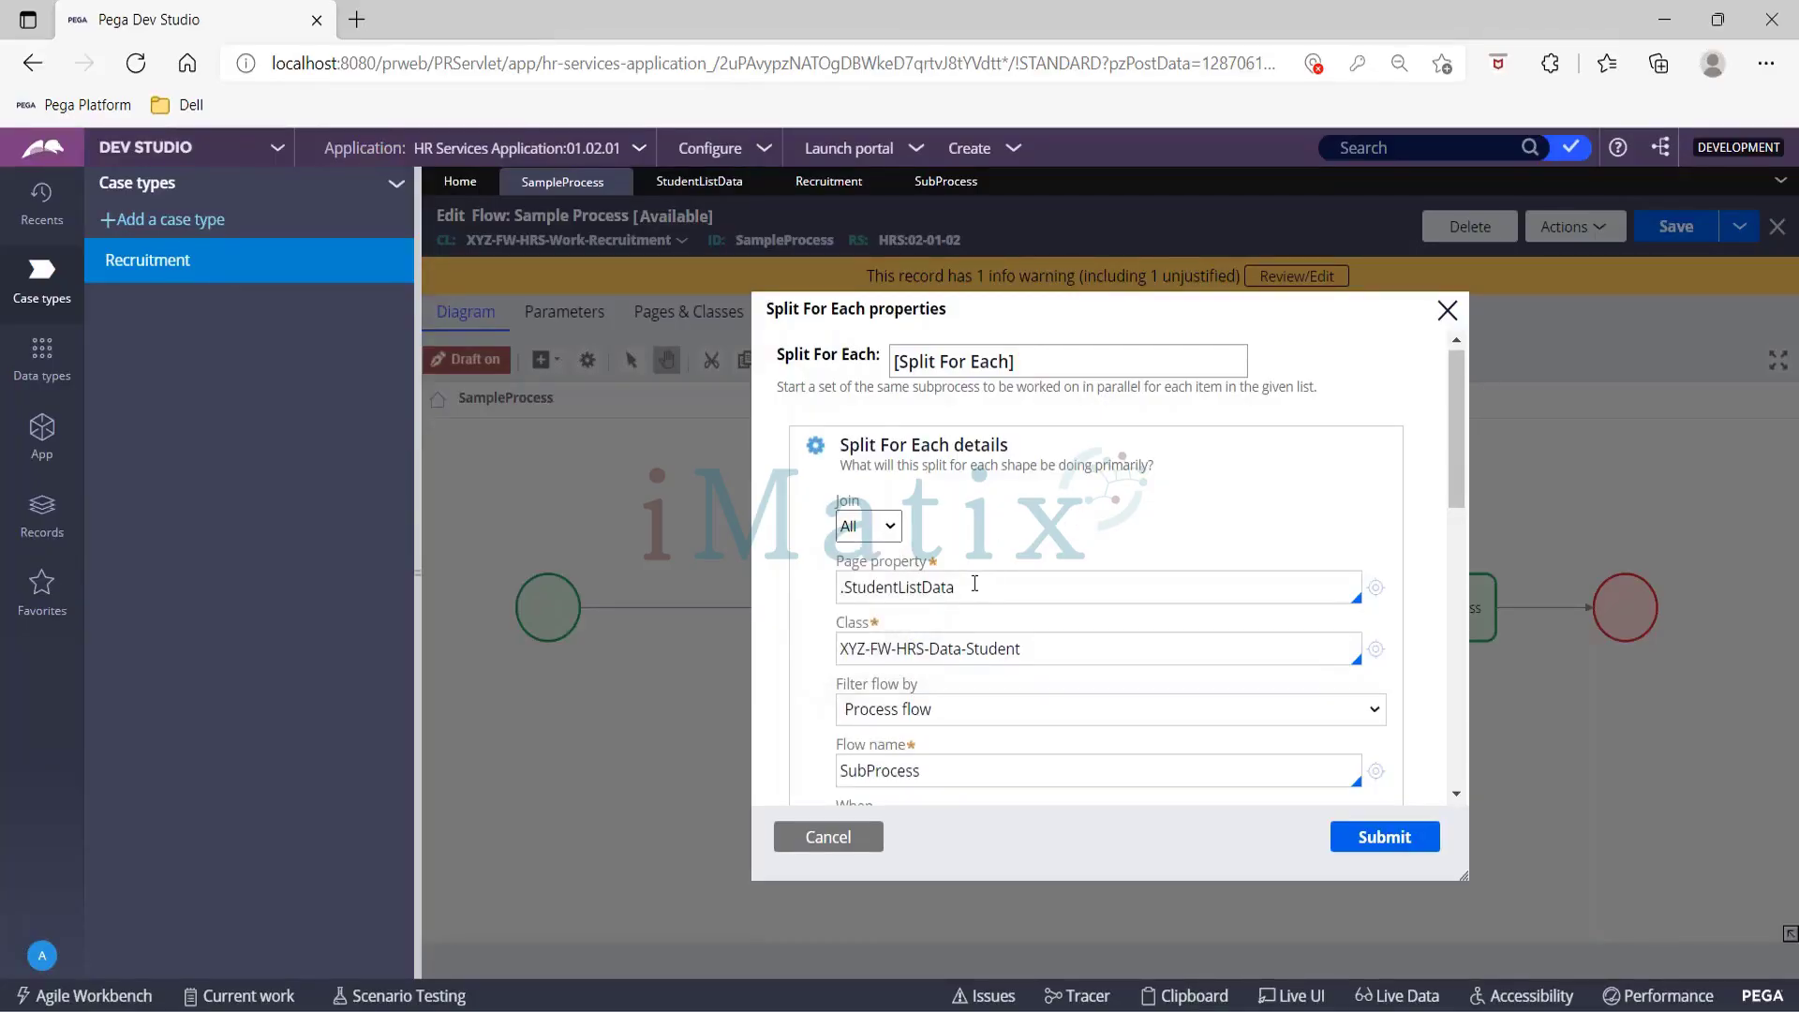
drag(956, 587, 783, 555)
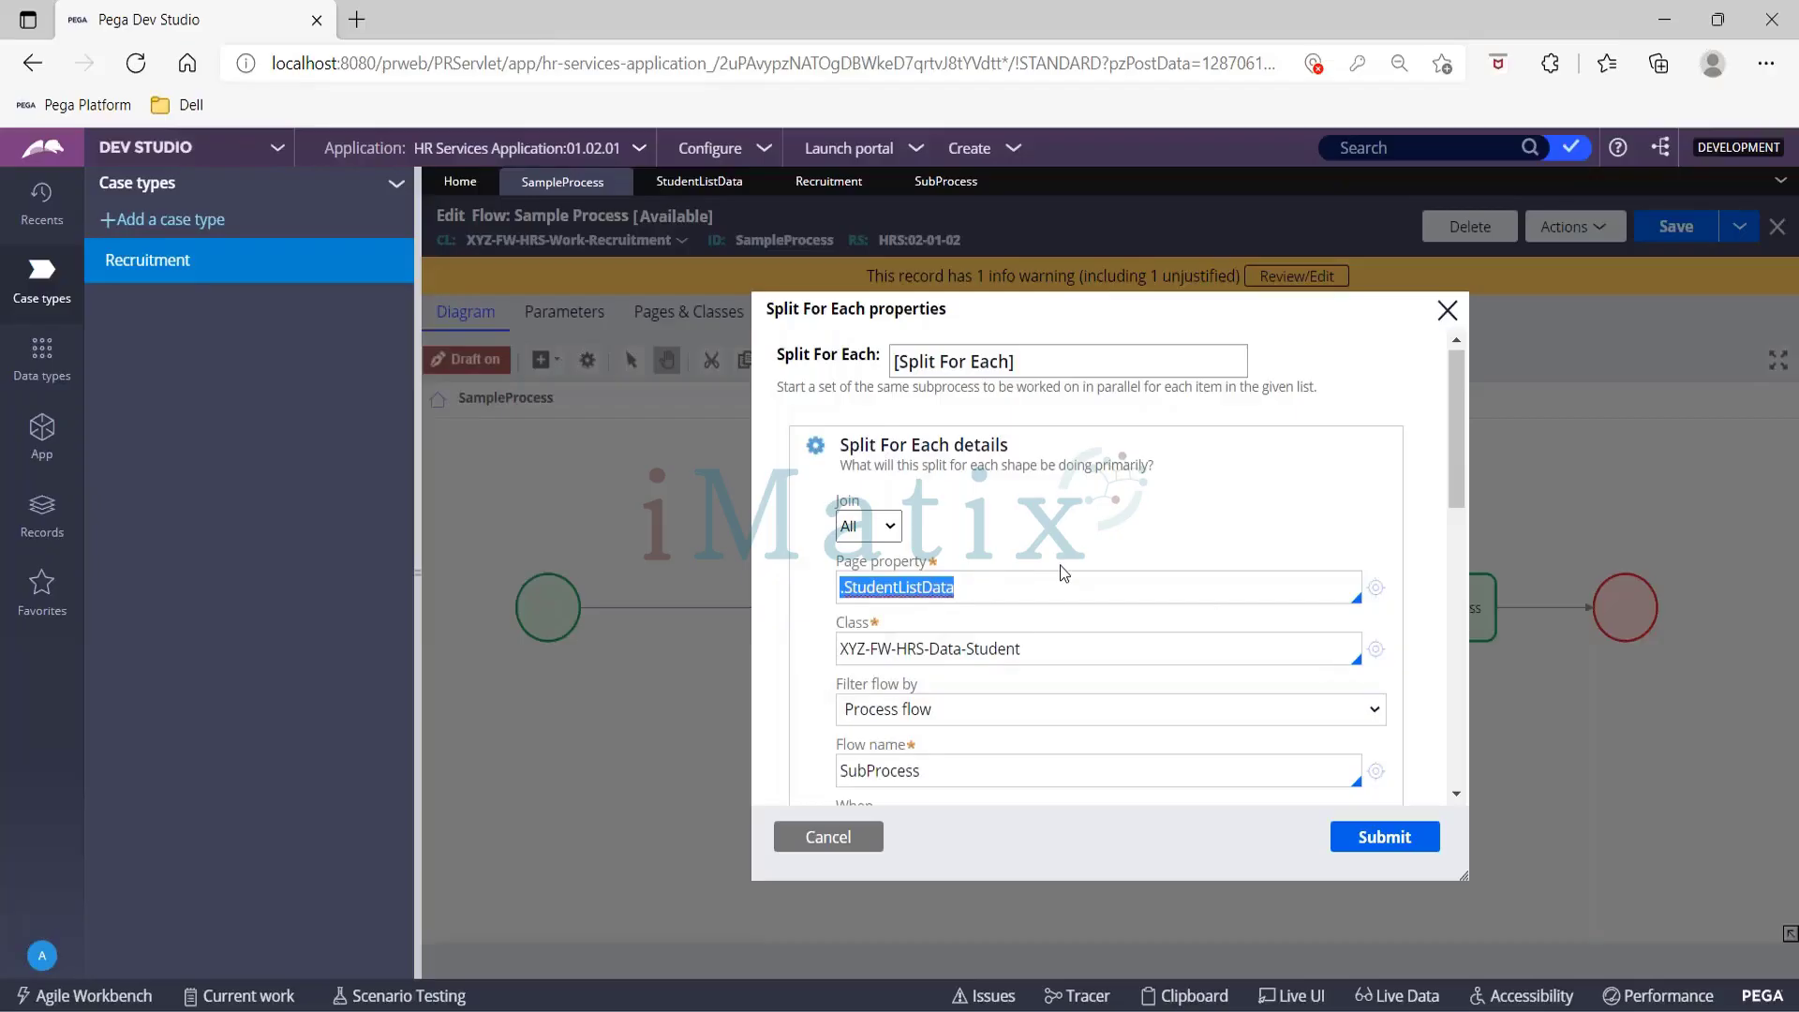
click(872, 526)
click(855, 578)
click(841, 587)
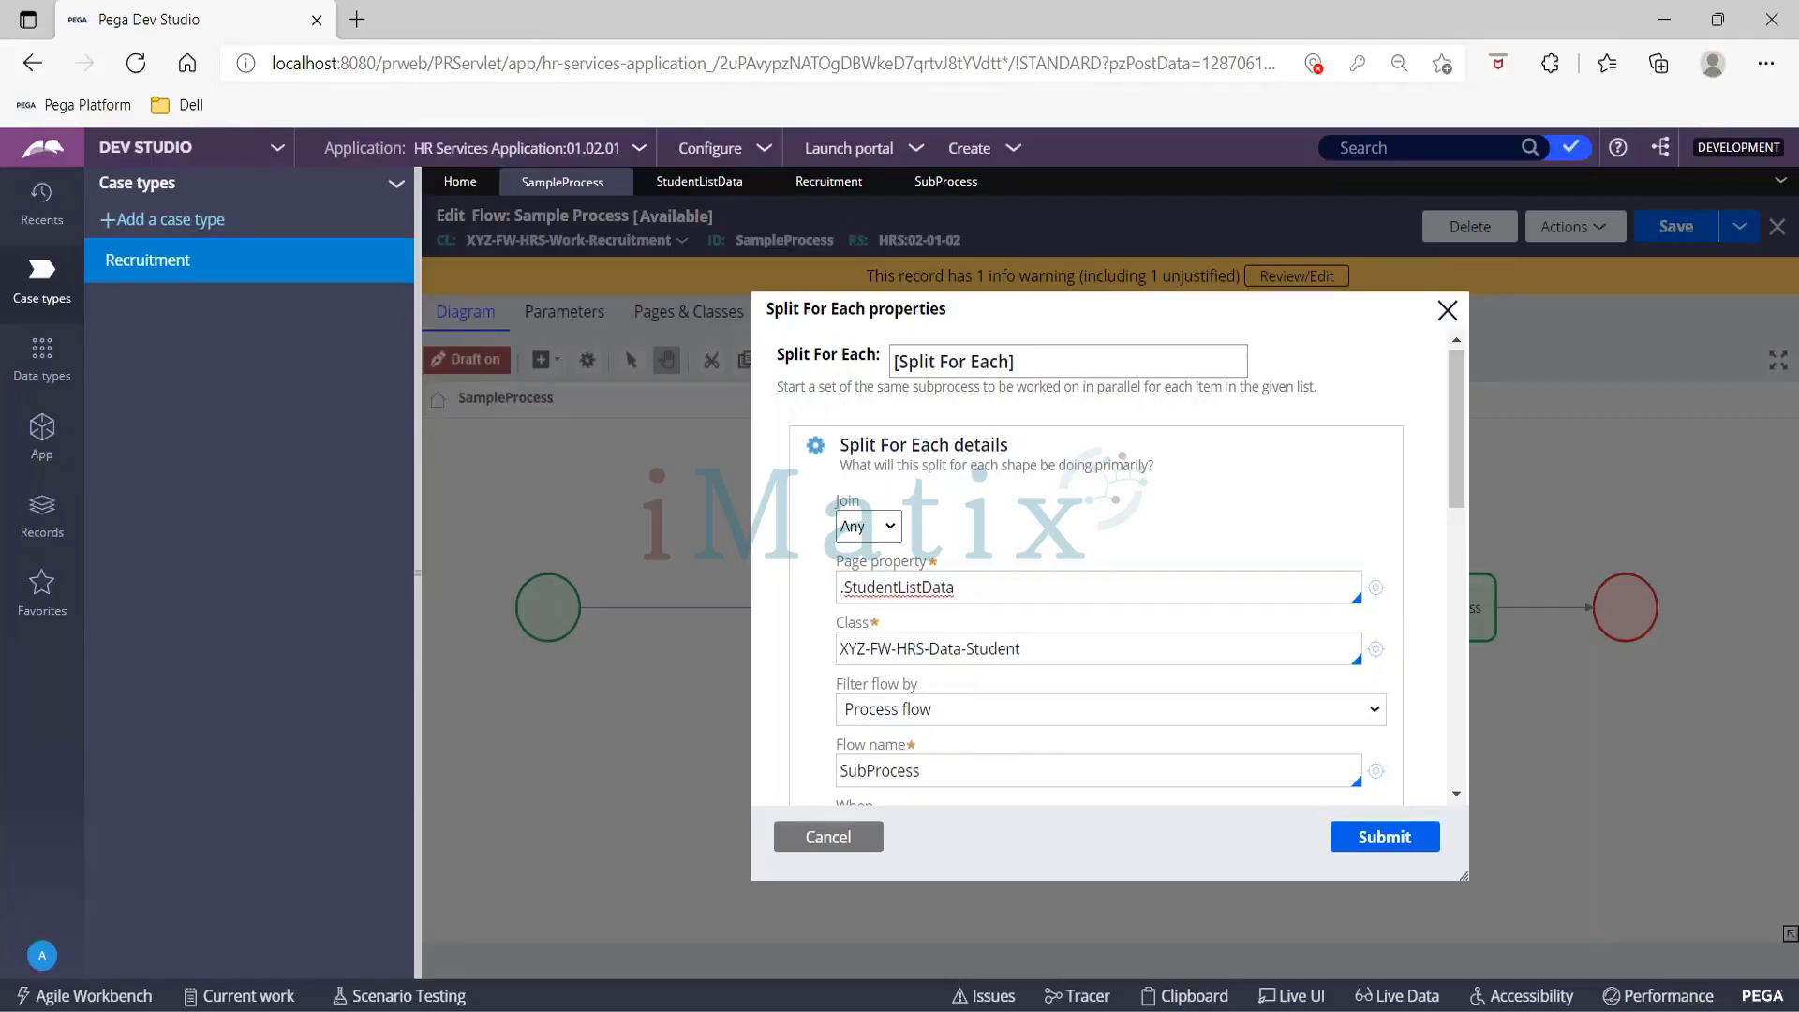
text(.)
Step: Set the Split For Each join to Some and its exit iteration to On count
click(881, 527)
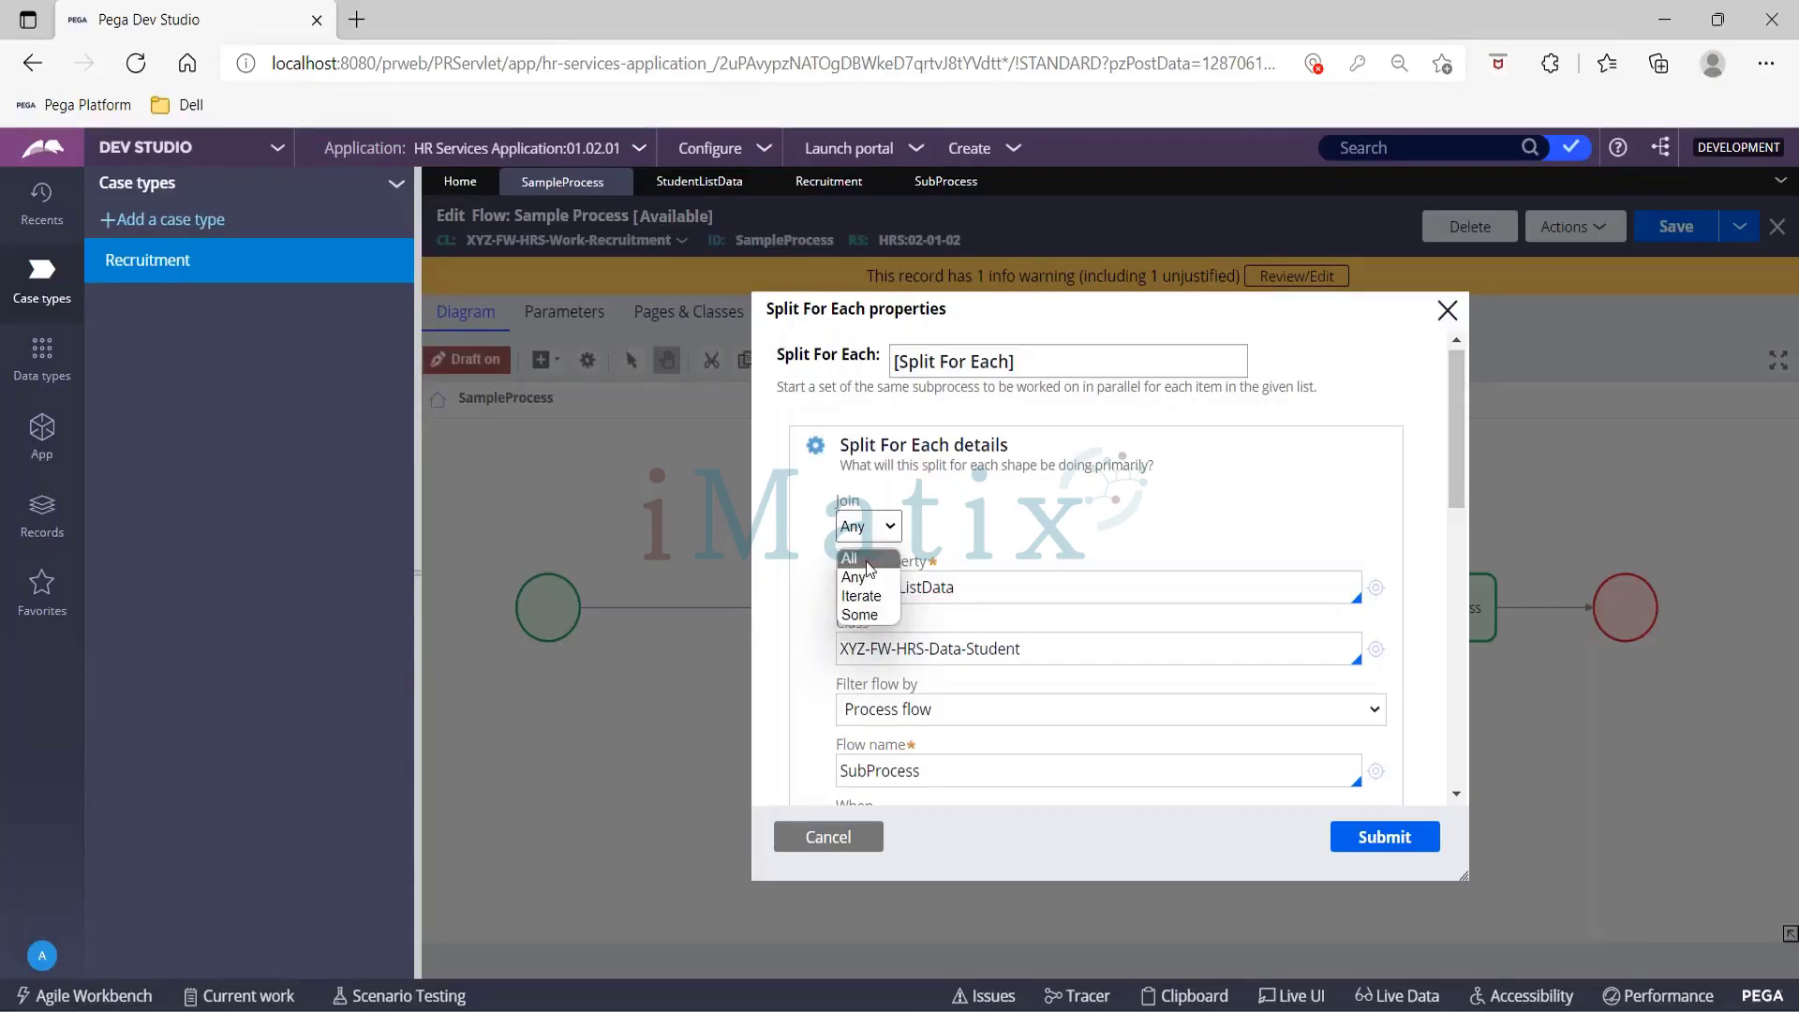
click(857, 615)
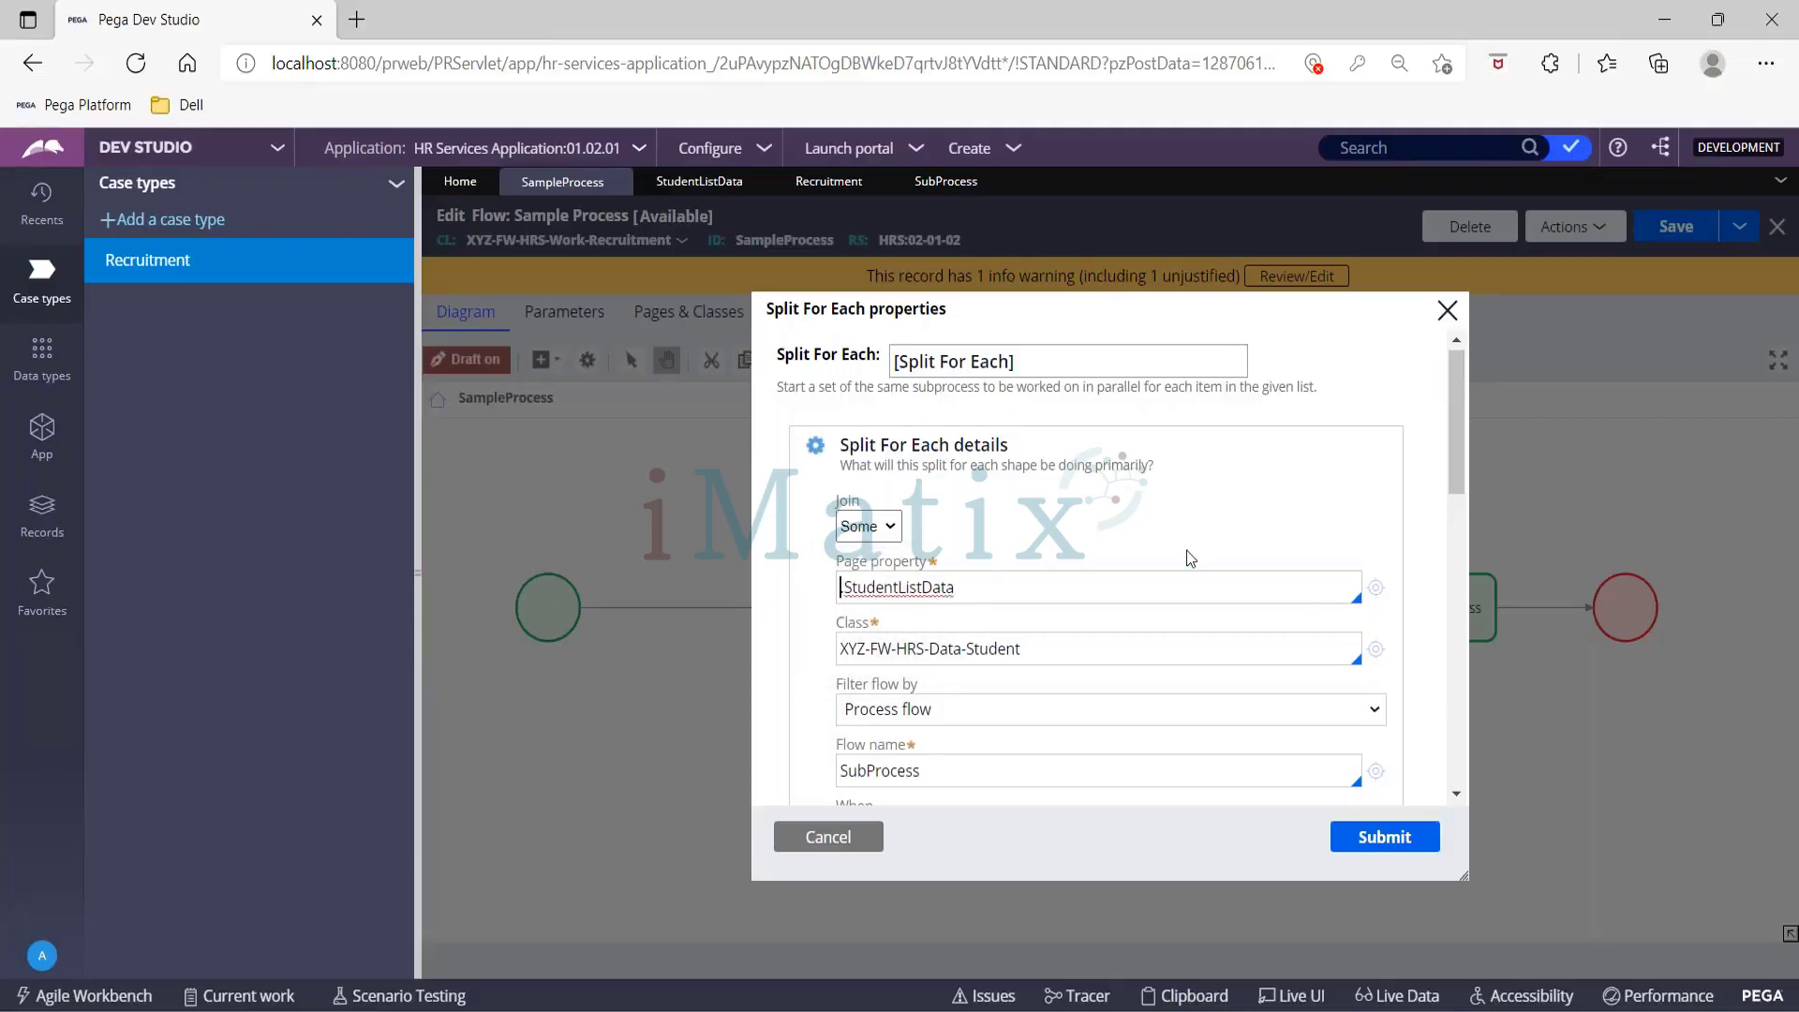
scroll(1186, 549, down, 2)
scroll(1187, 549, down, 6)
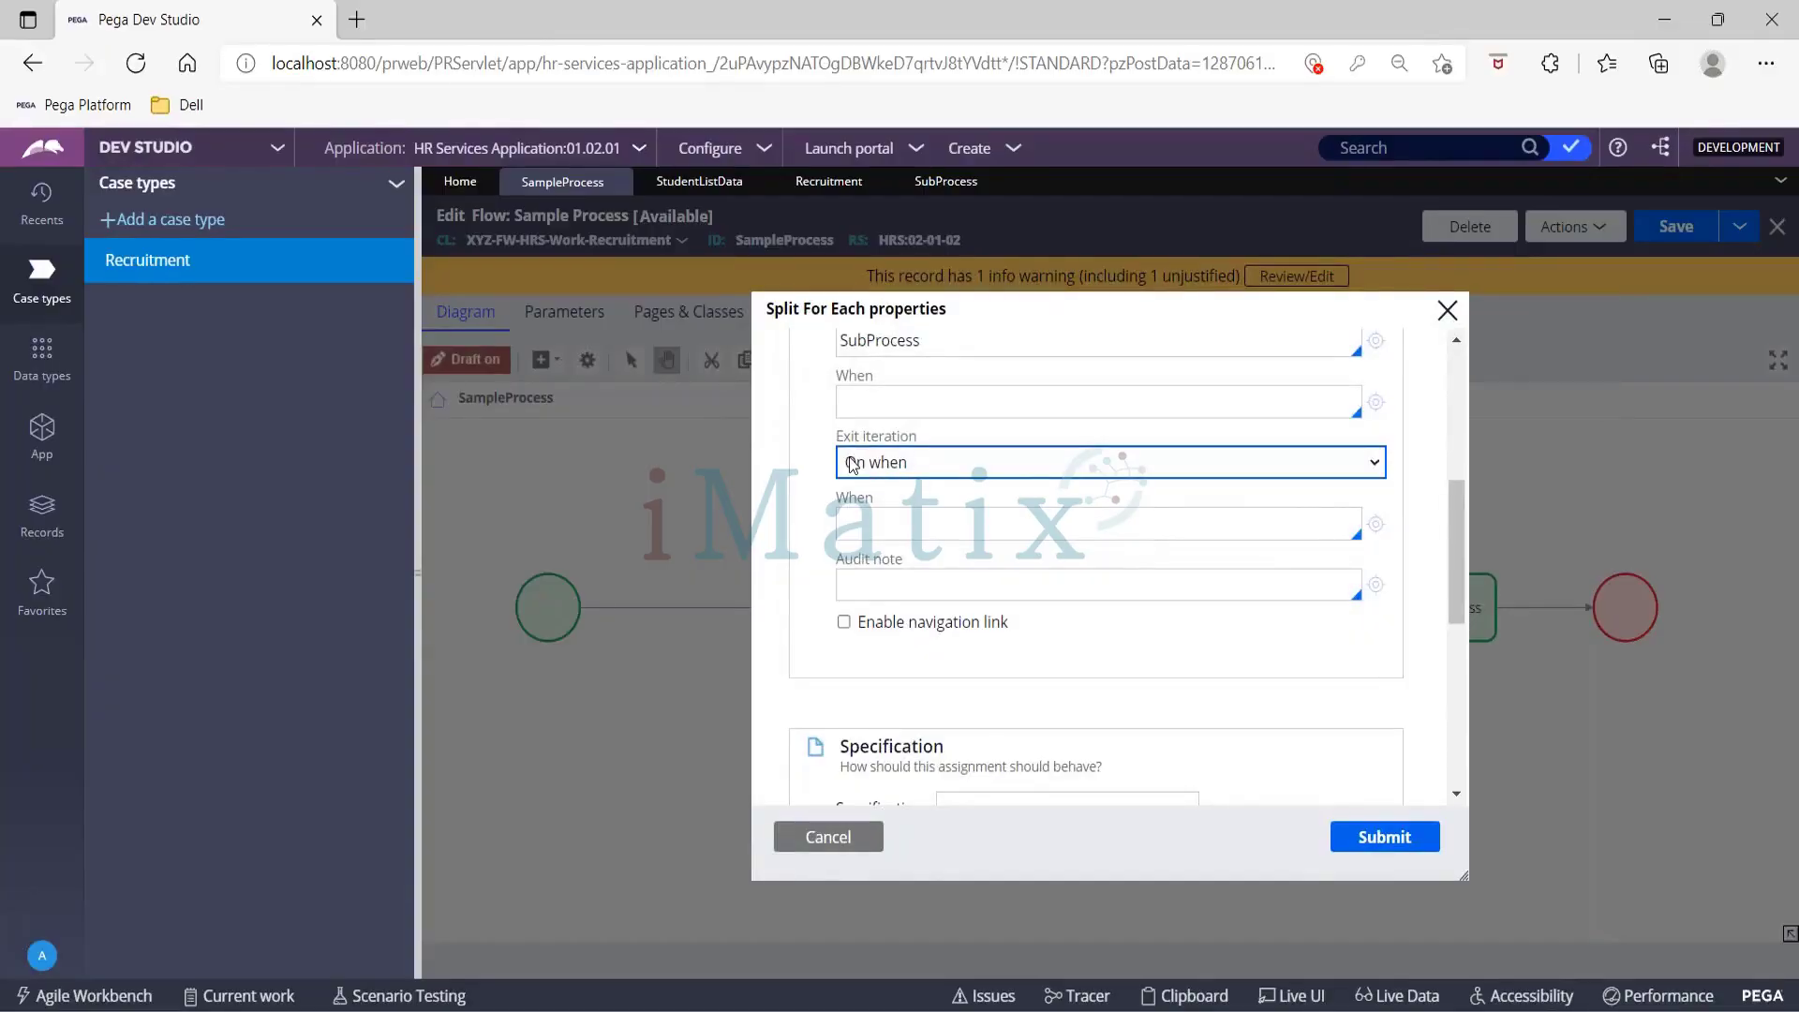
click(882, 520)
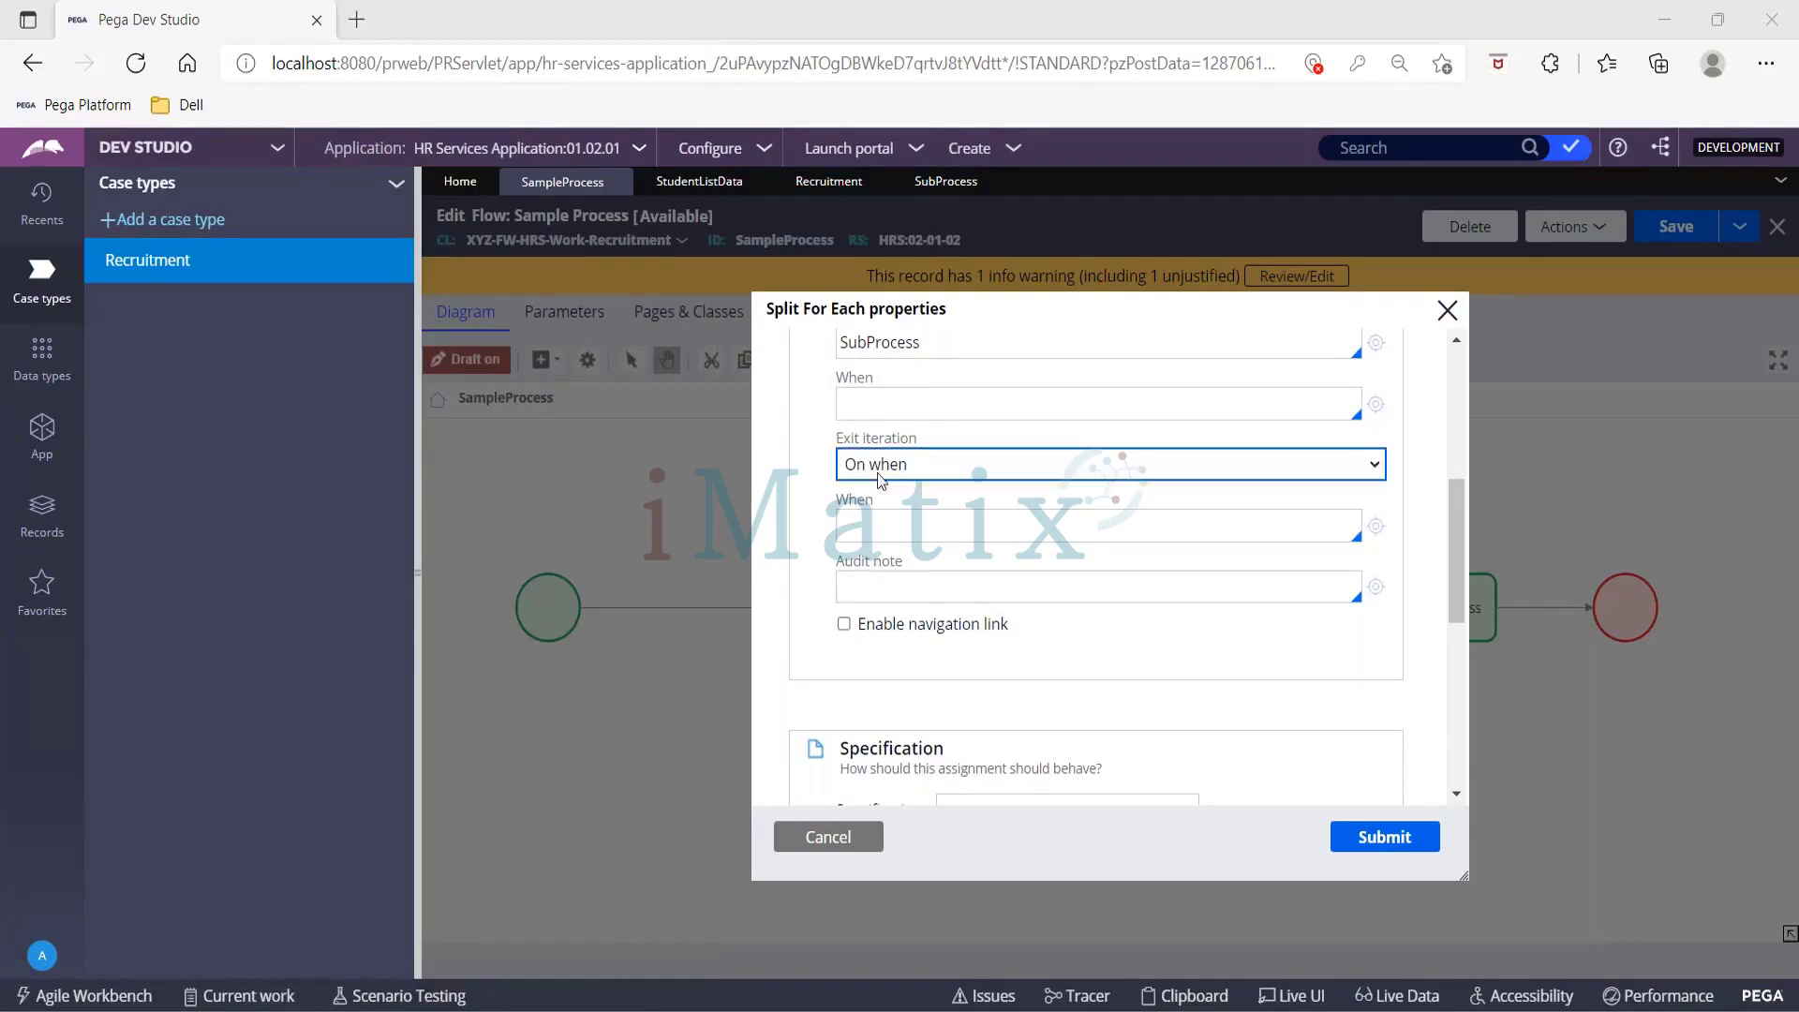
click(922, 466)
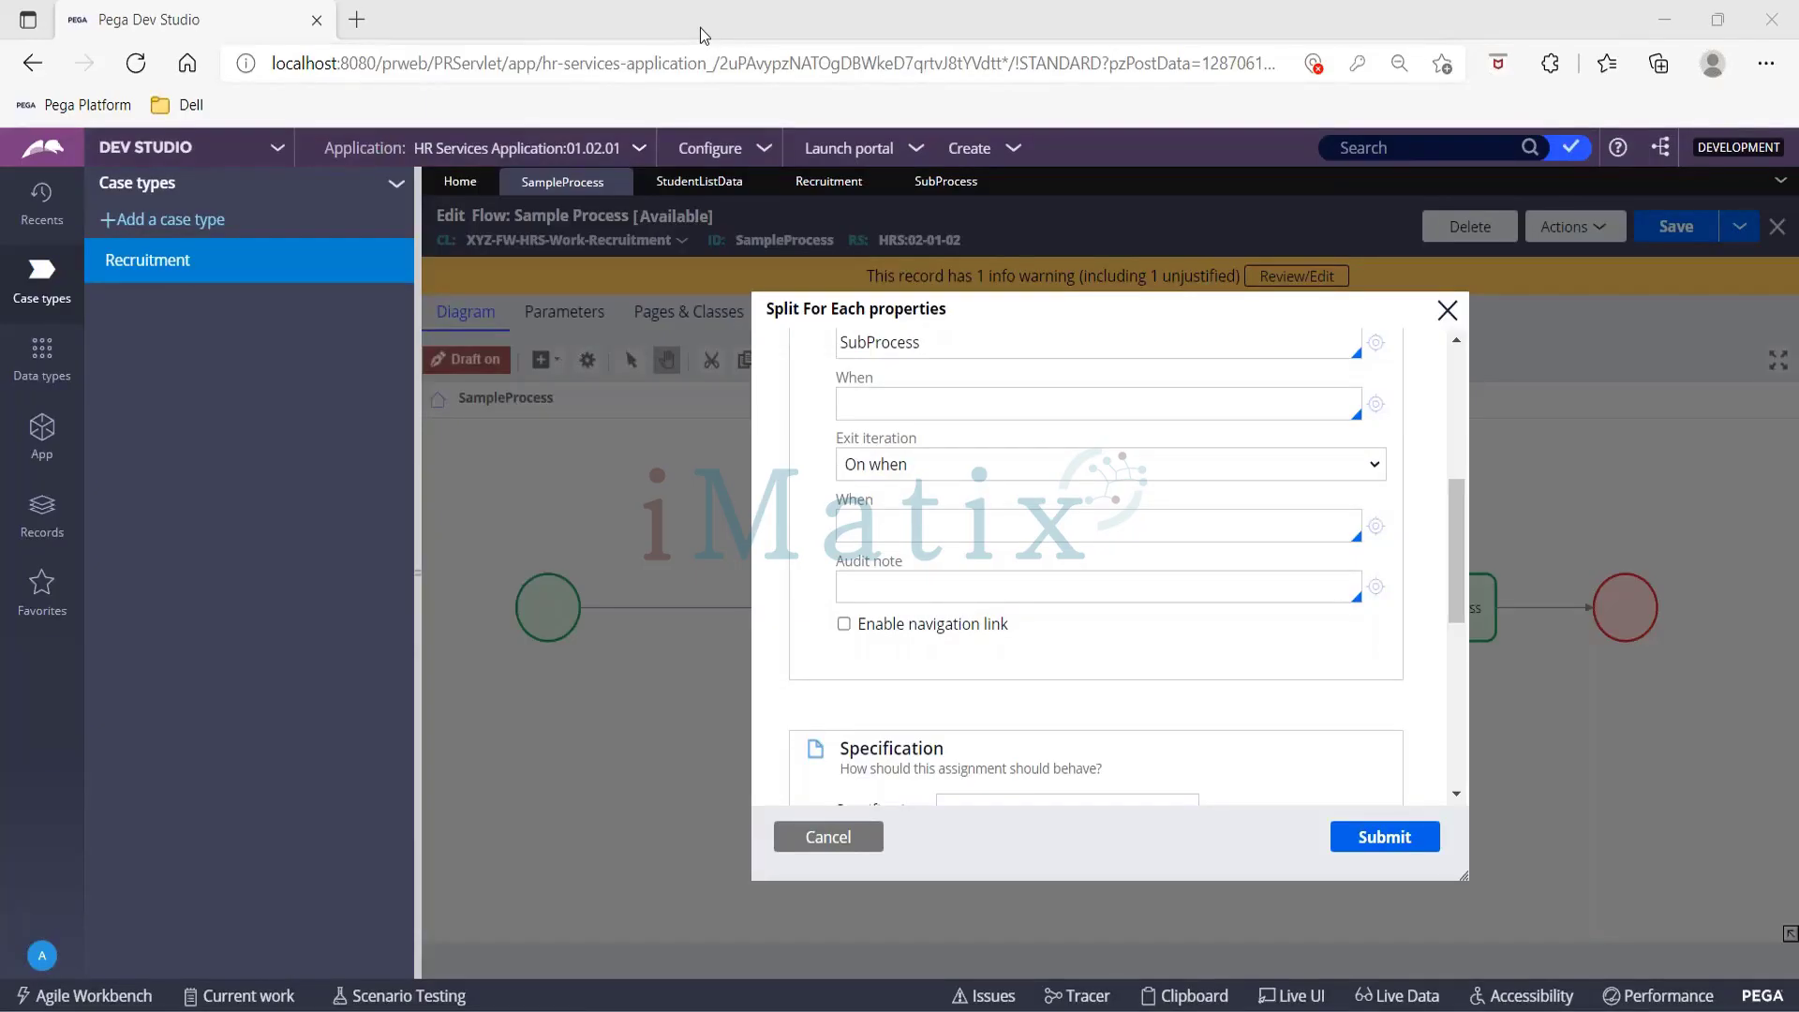
key(Down)
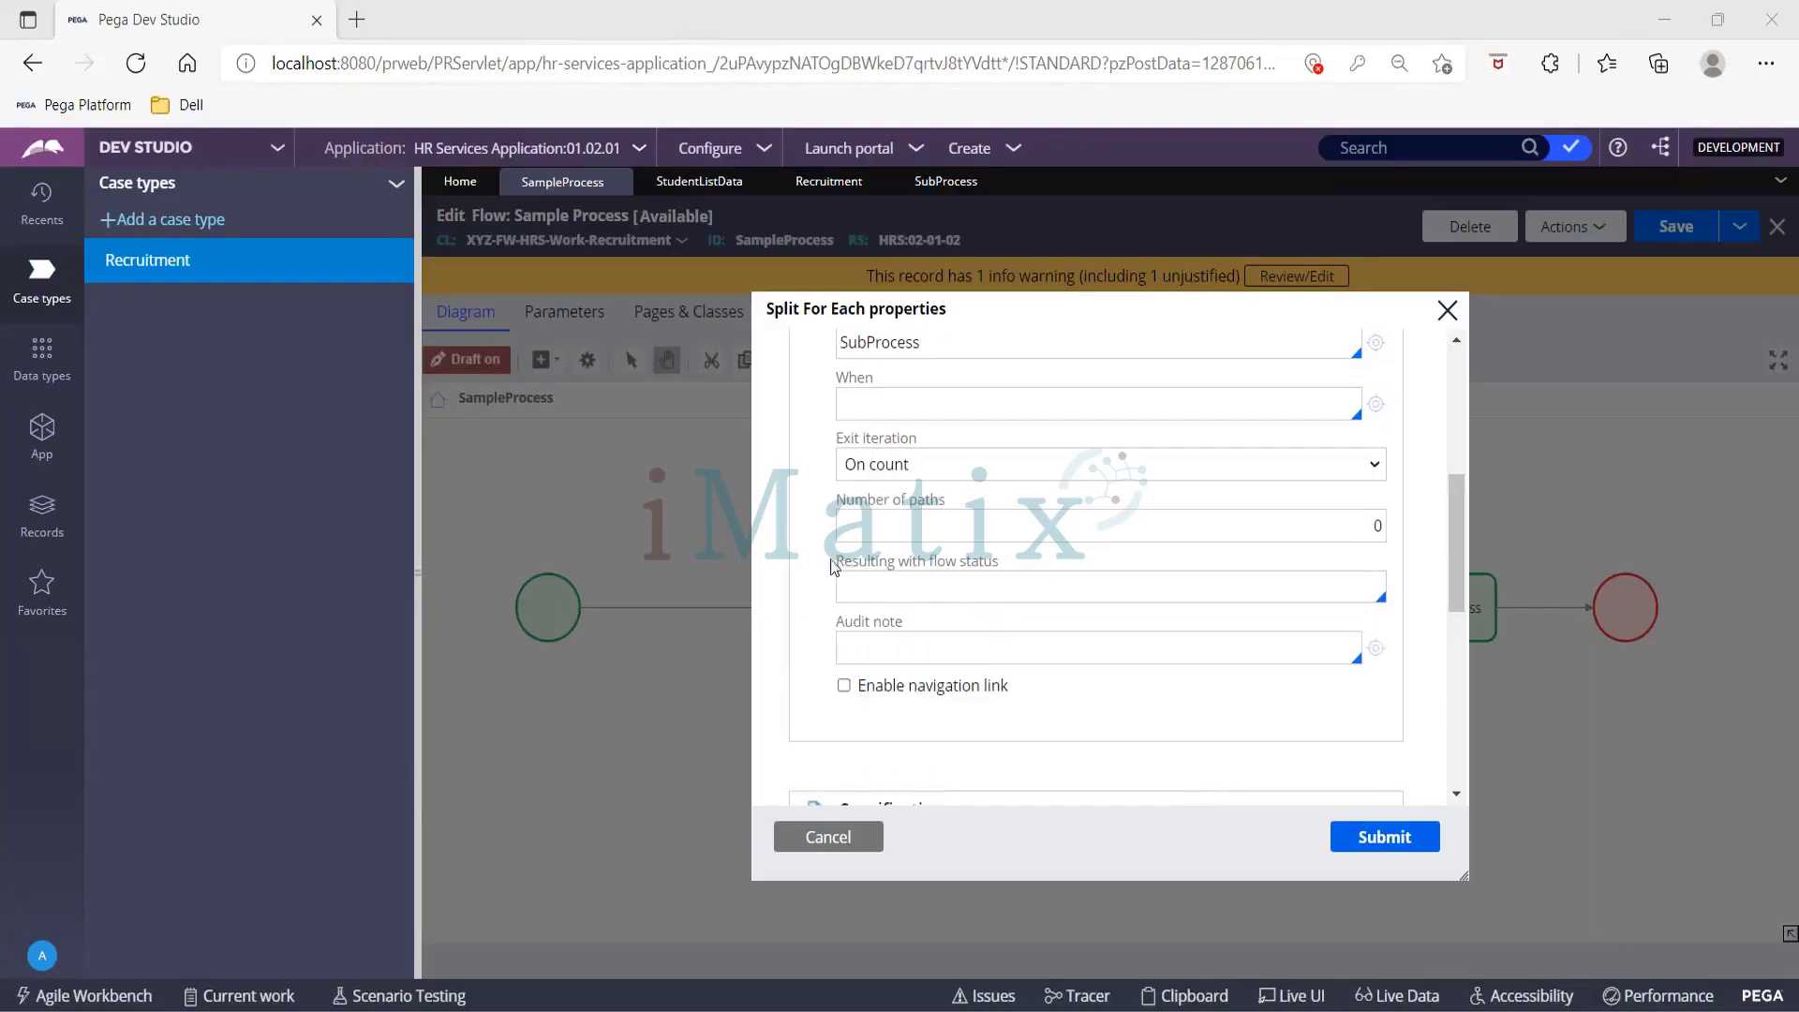
click(919, 523)
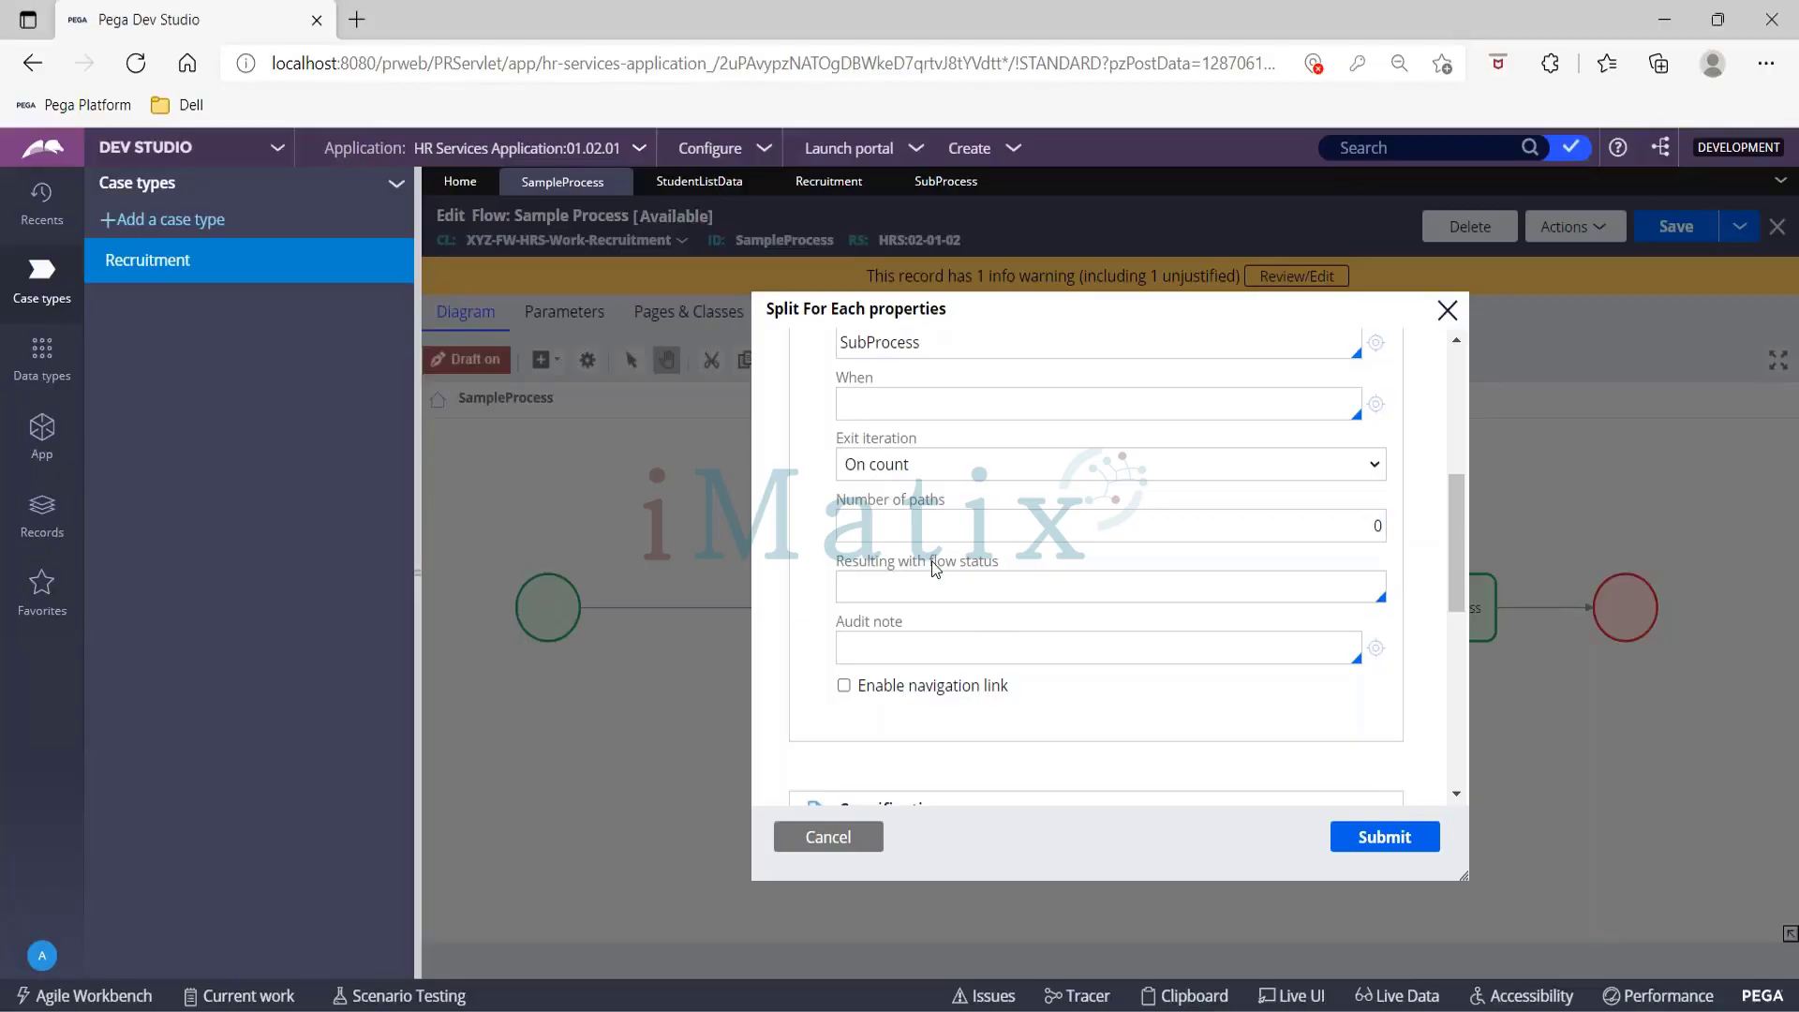
drag(932, 563, 1003, 565)
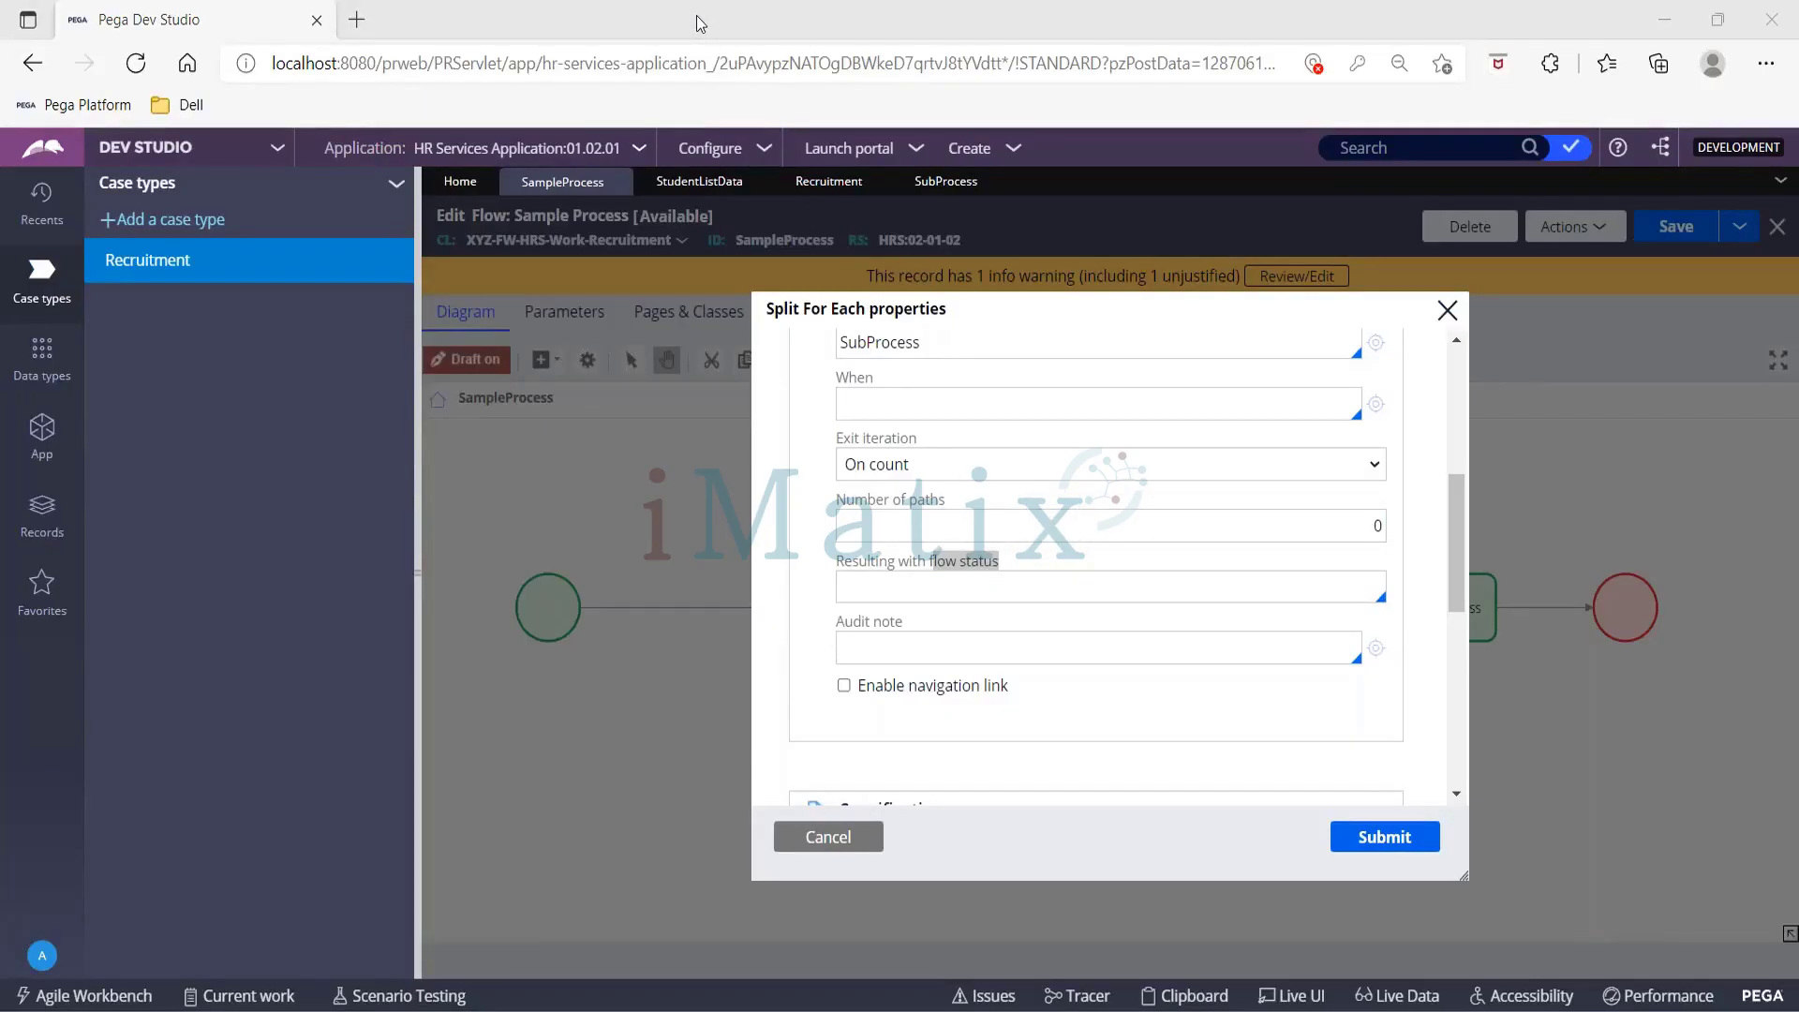
Step: Set the Split For Each join to Iterate and examine its When and Exit iteration when fields
scroll(900, 535, up, 5)
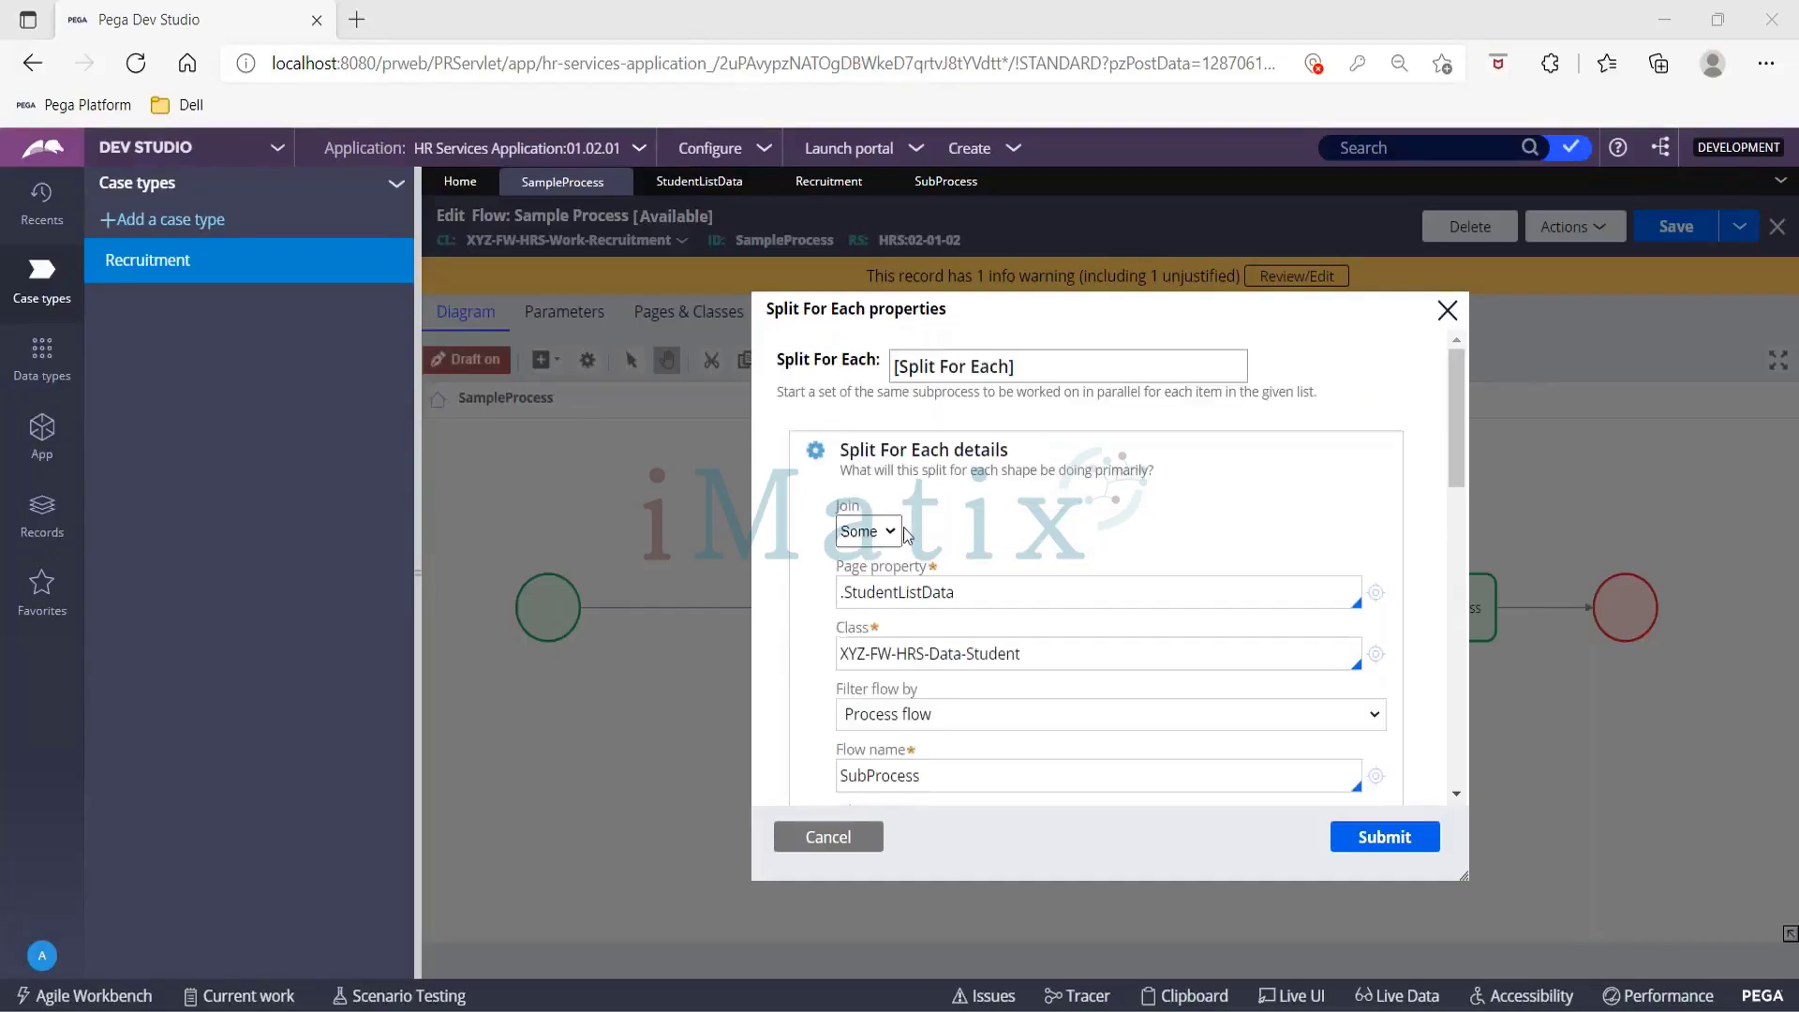
click(891, 531)
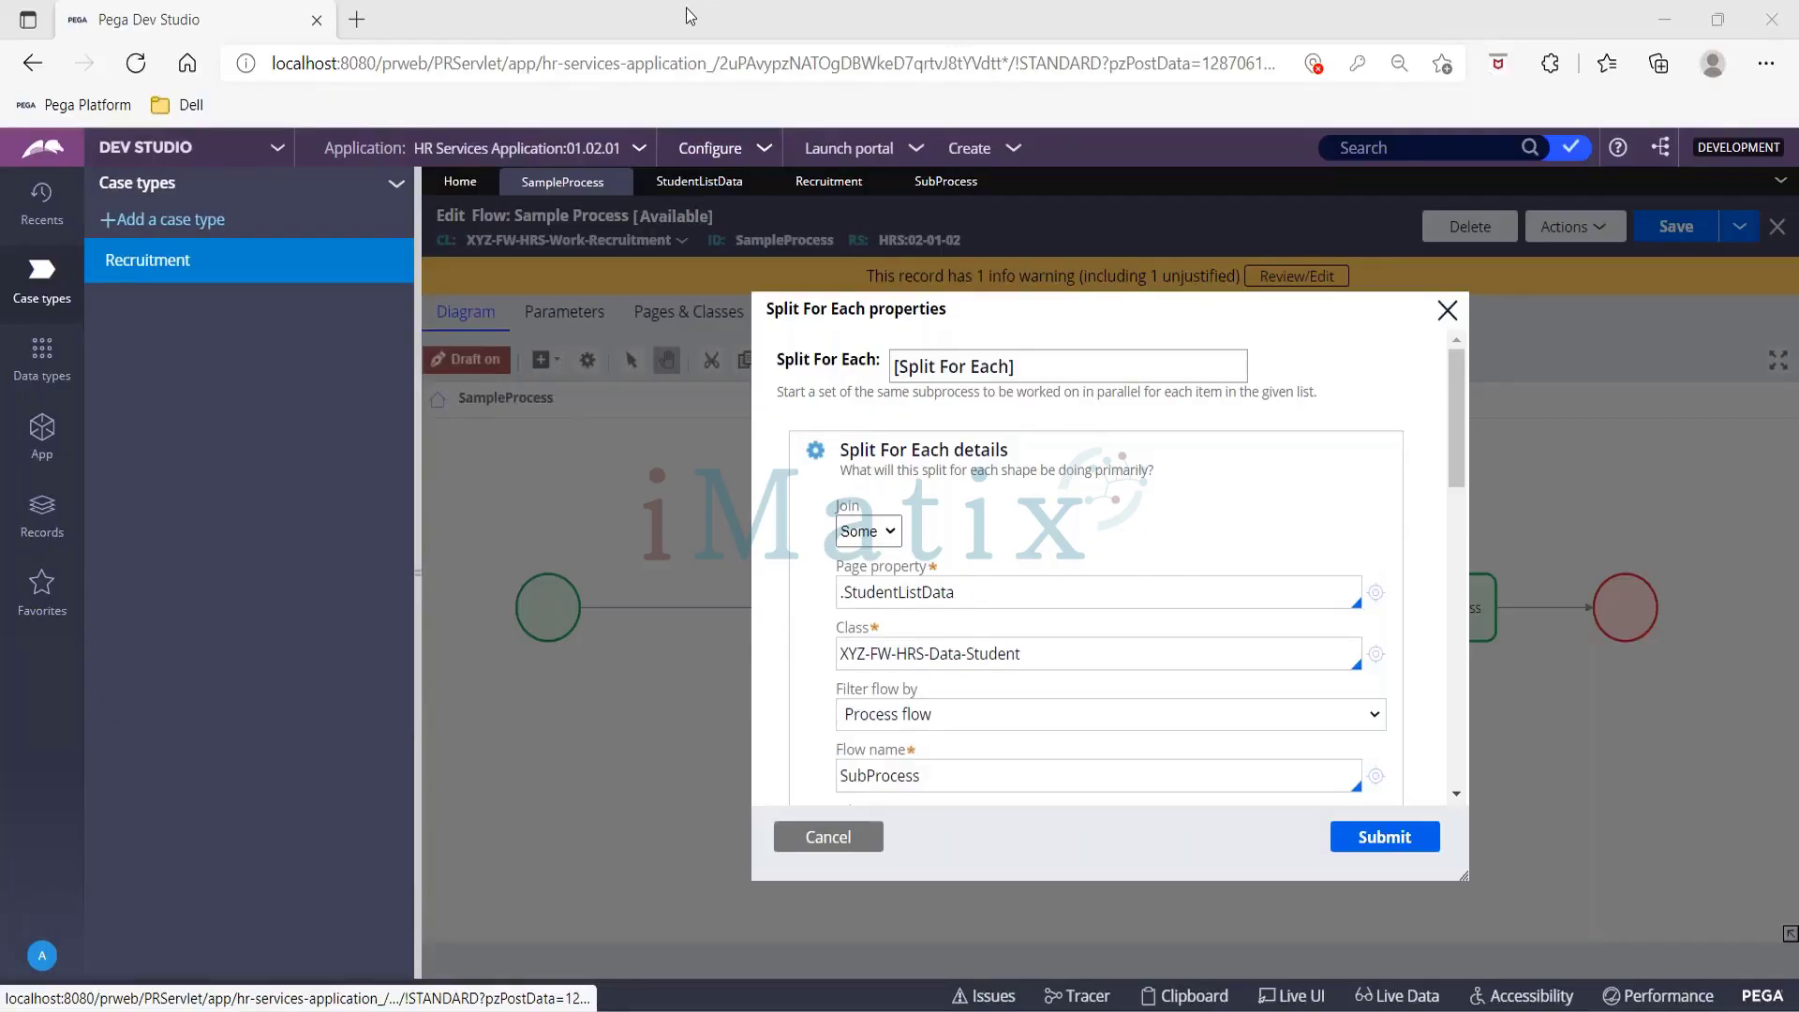
scroll(791, 430, down, 4)
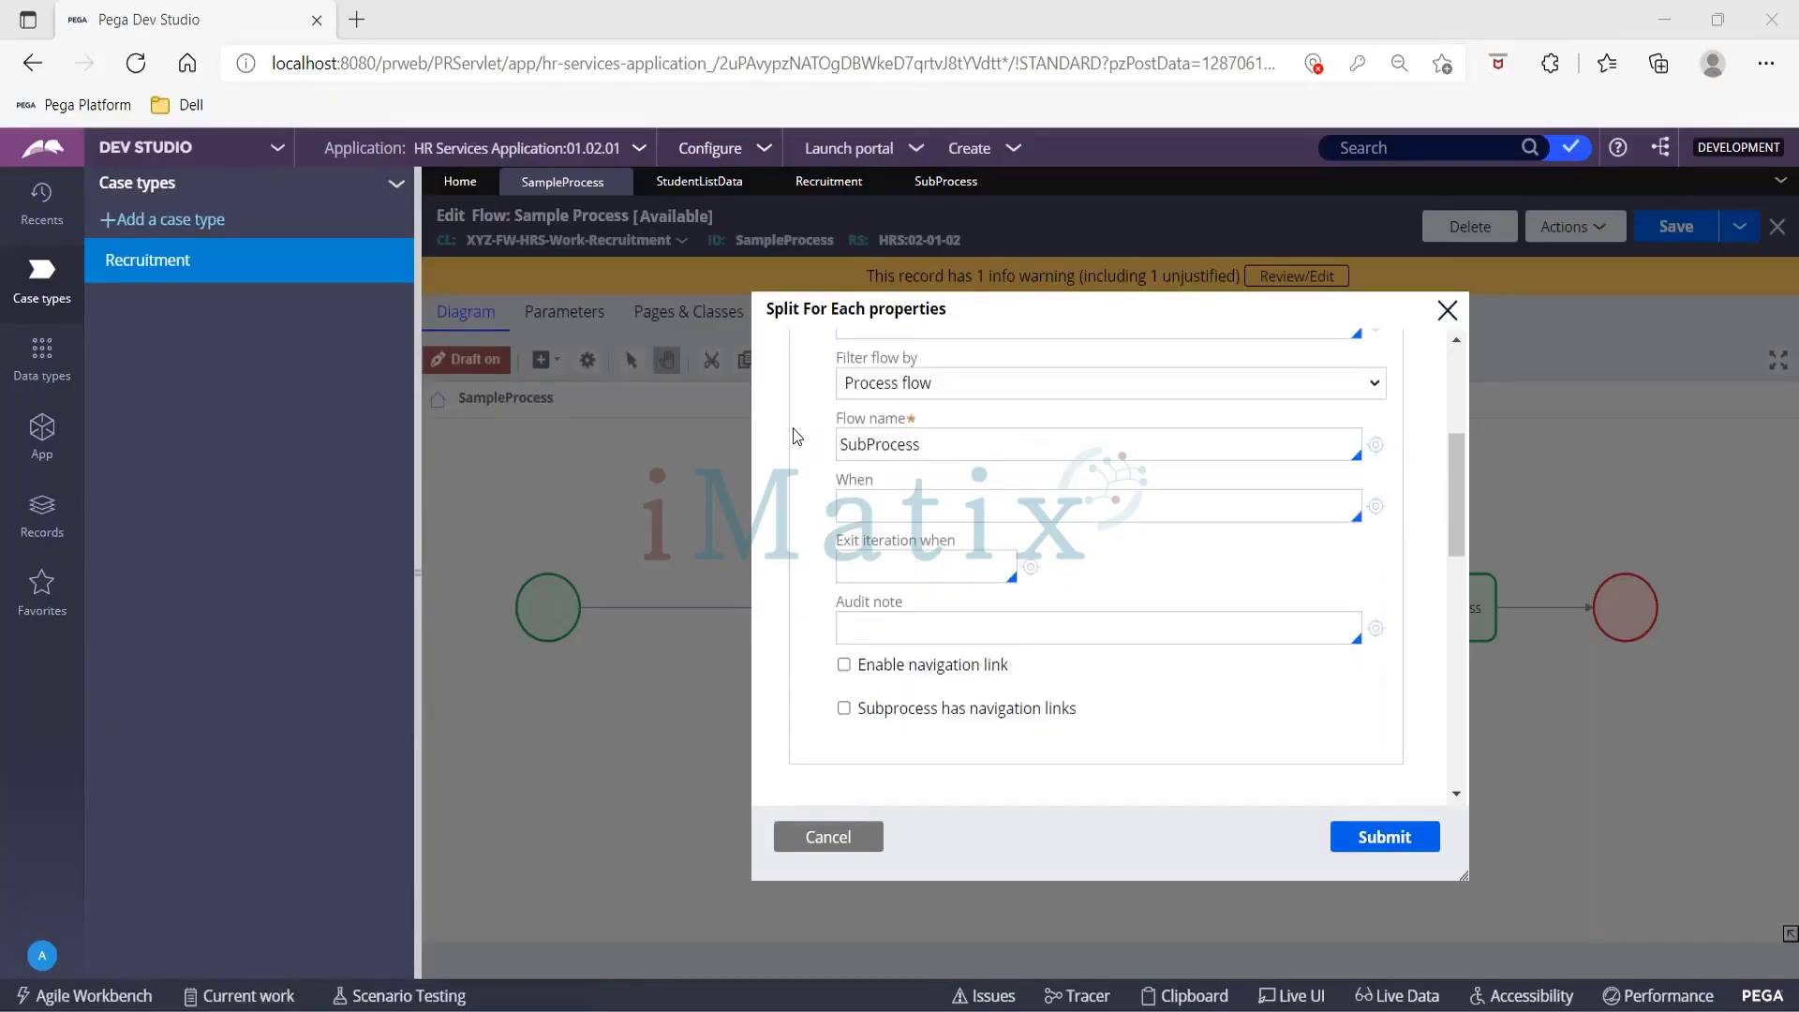
drag(837, 544, 975, 546)
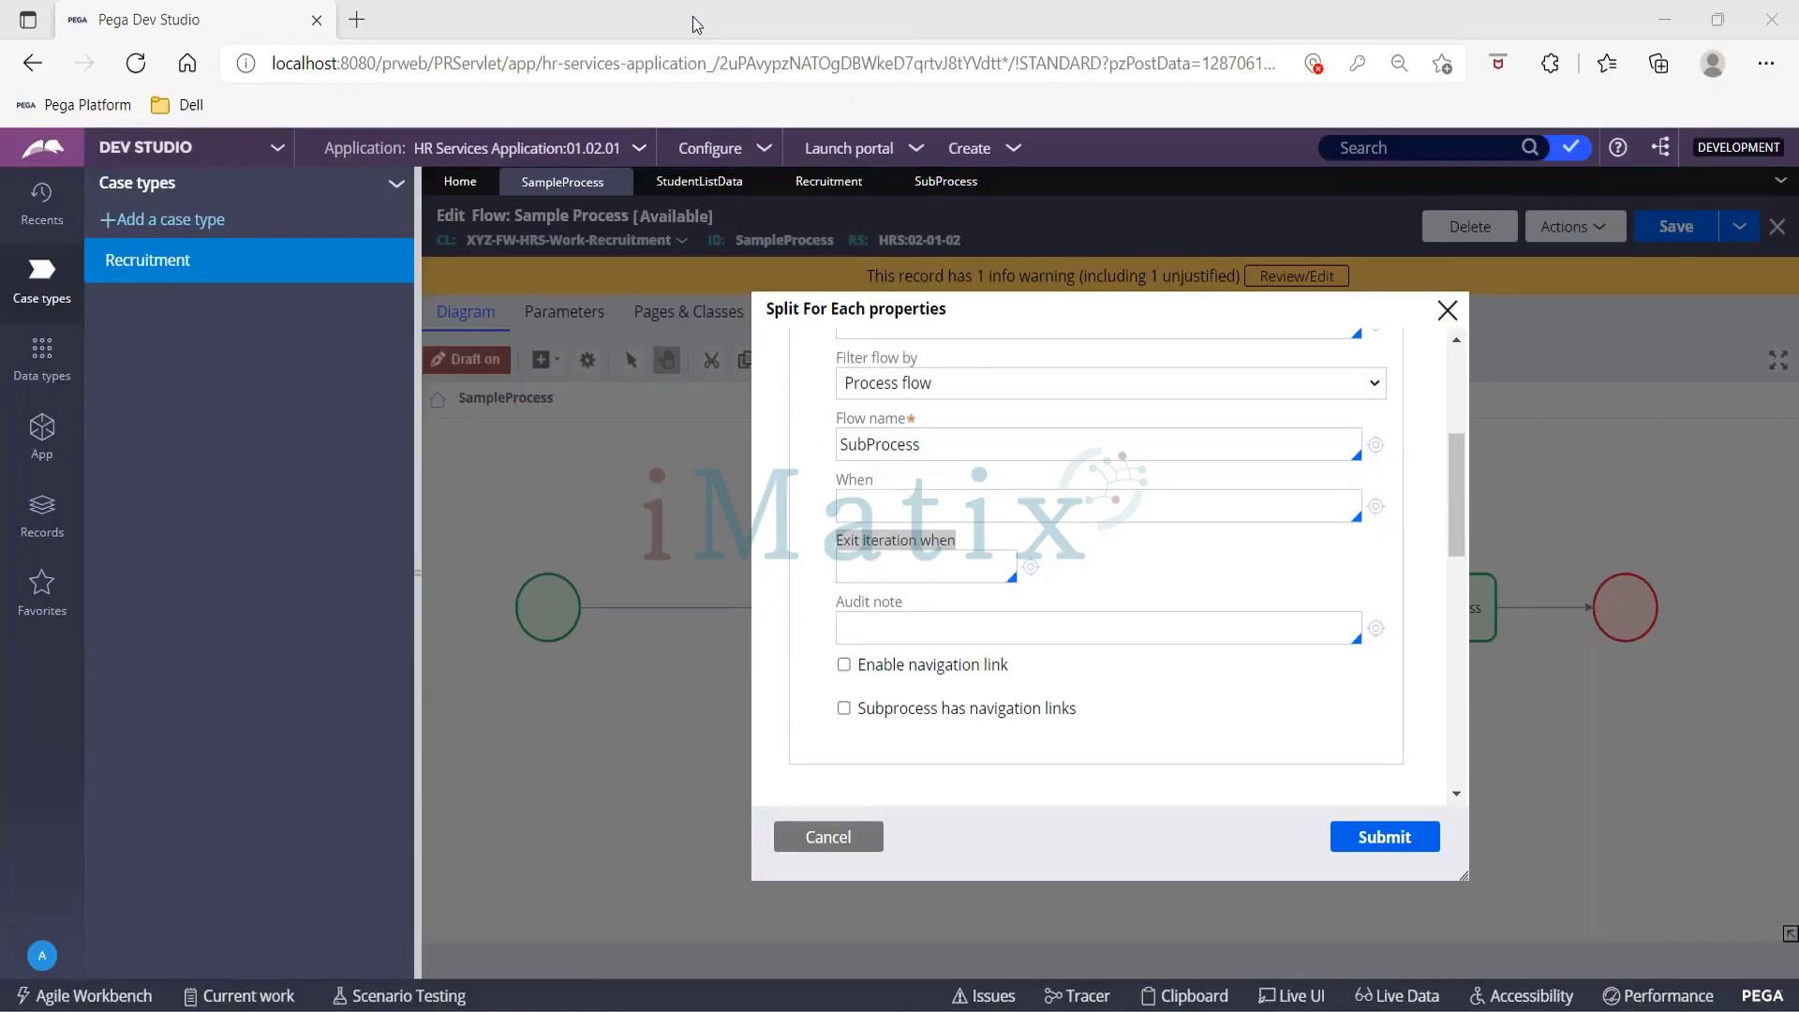
click(877, 576)
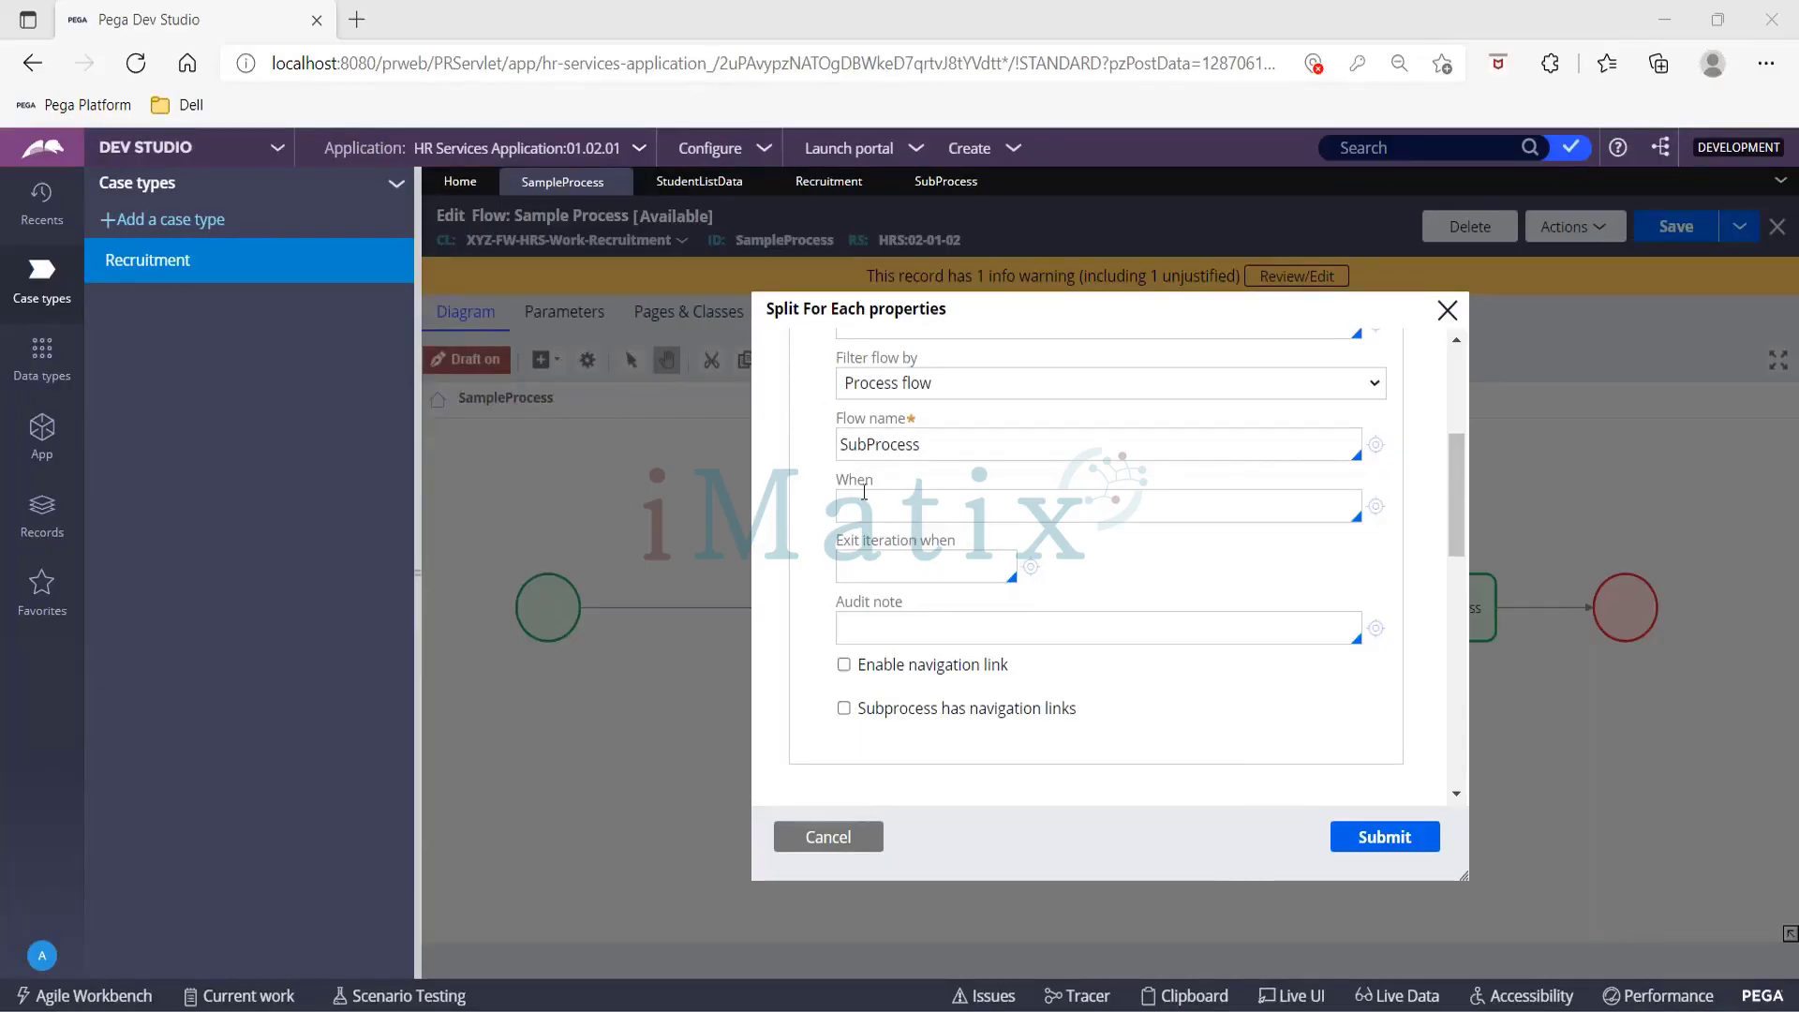
click(843, 553)
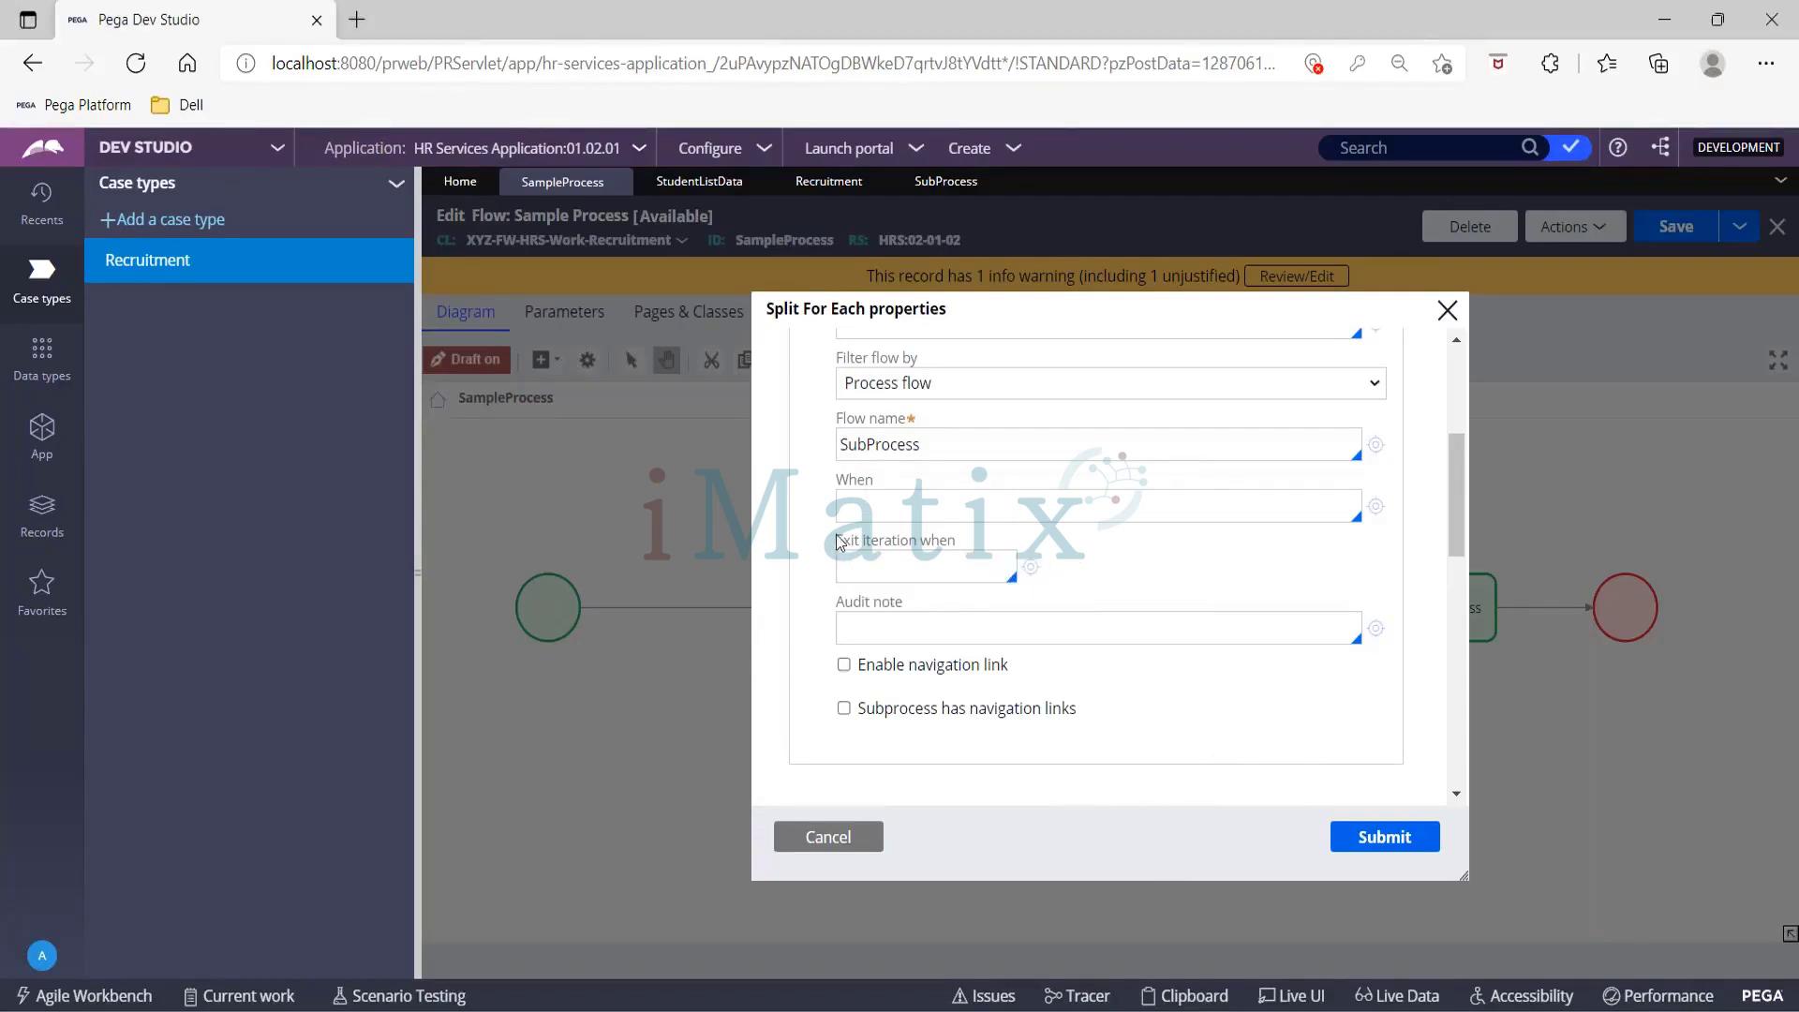
drag(837, 541, 991, 543)
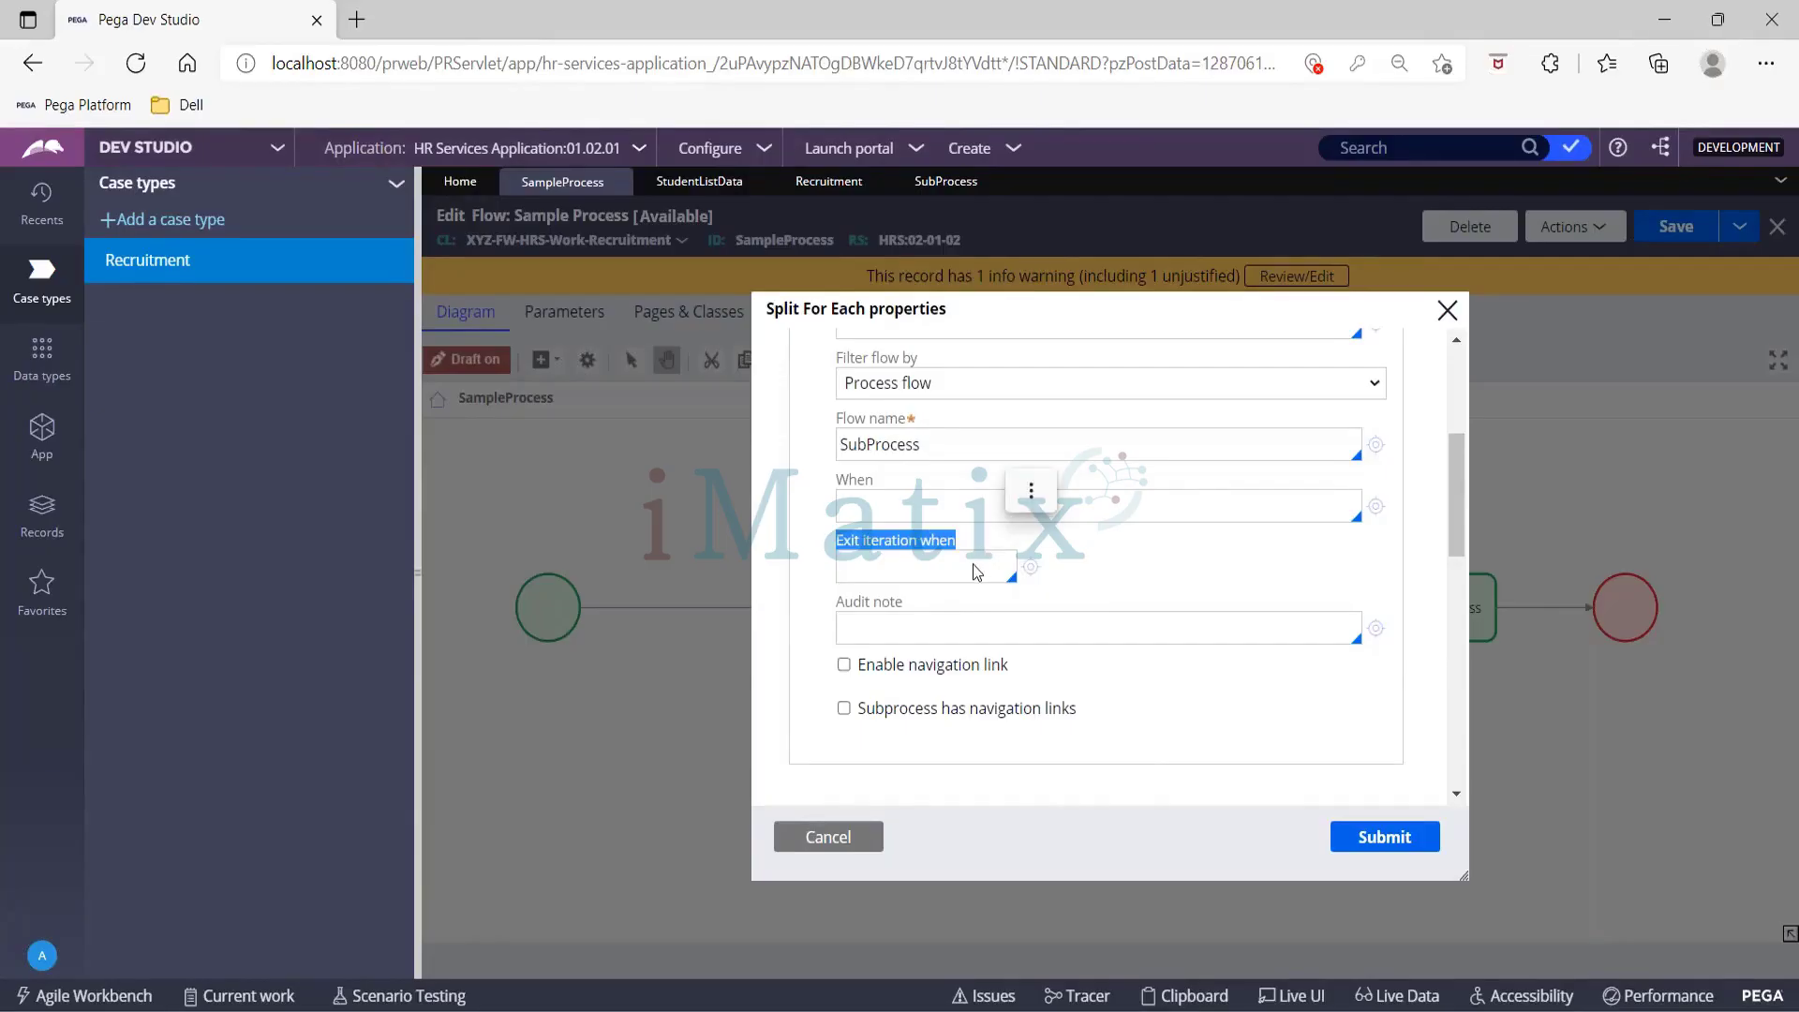
click(1110, 583)
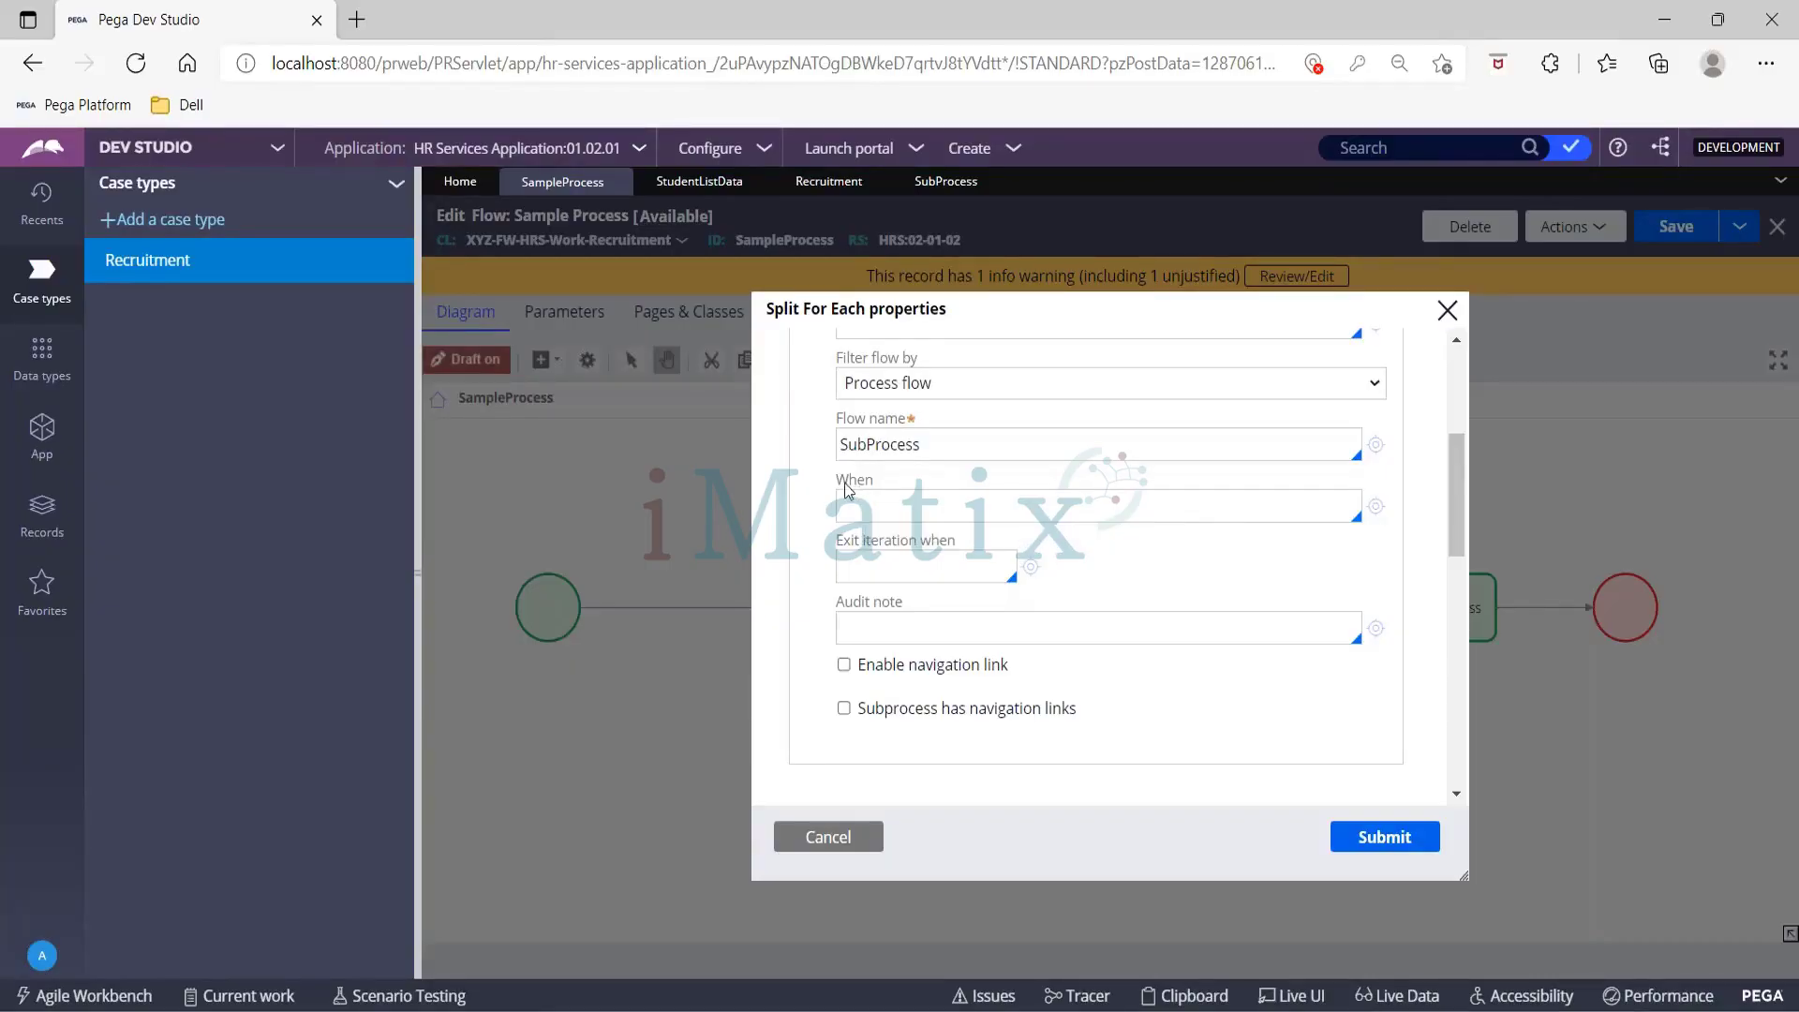
click(876, 507)
Step: Set the Split For Each join to All and check its When field
scroll(866, 488, up, 4)
click(880, 530)
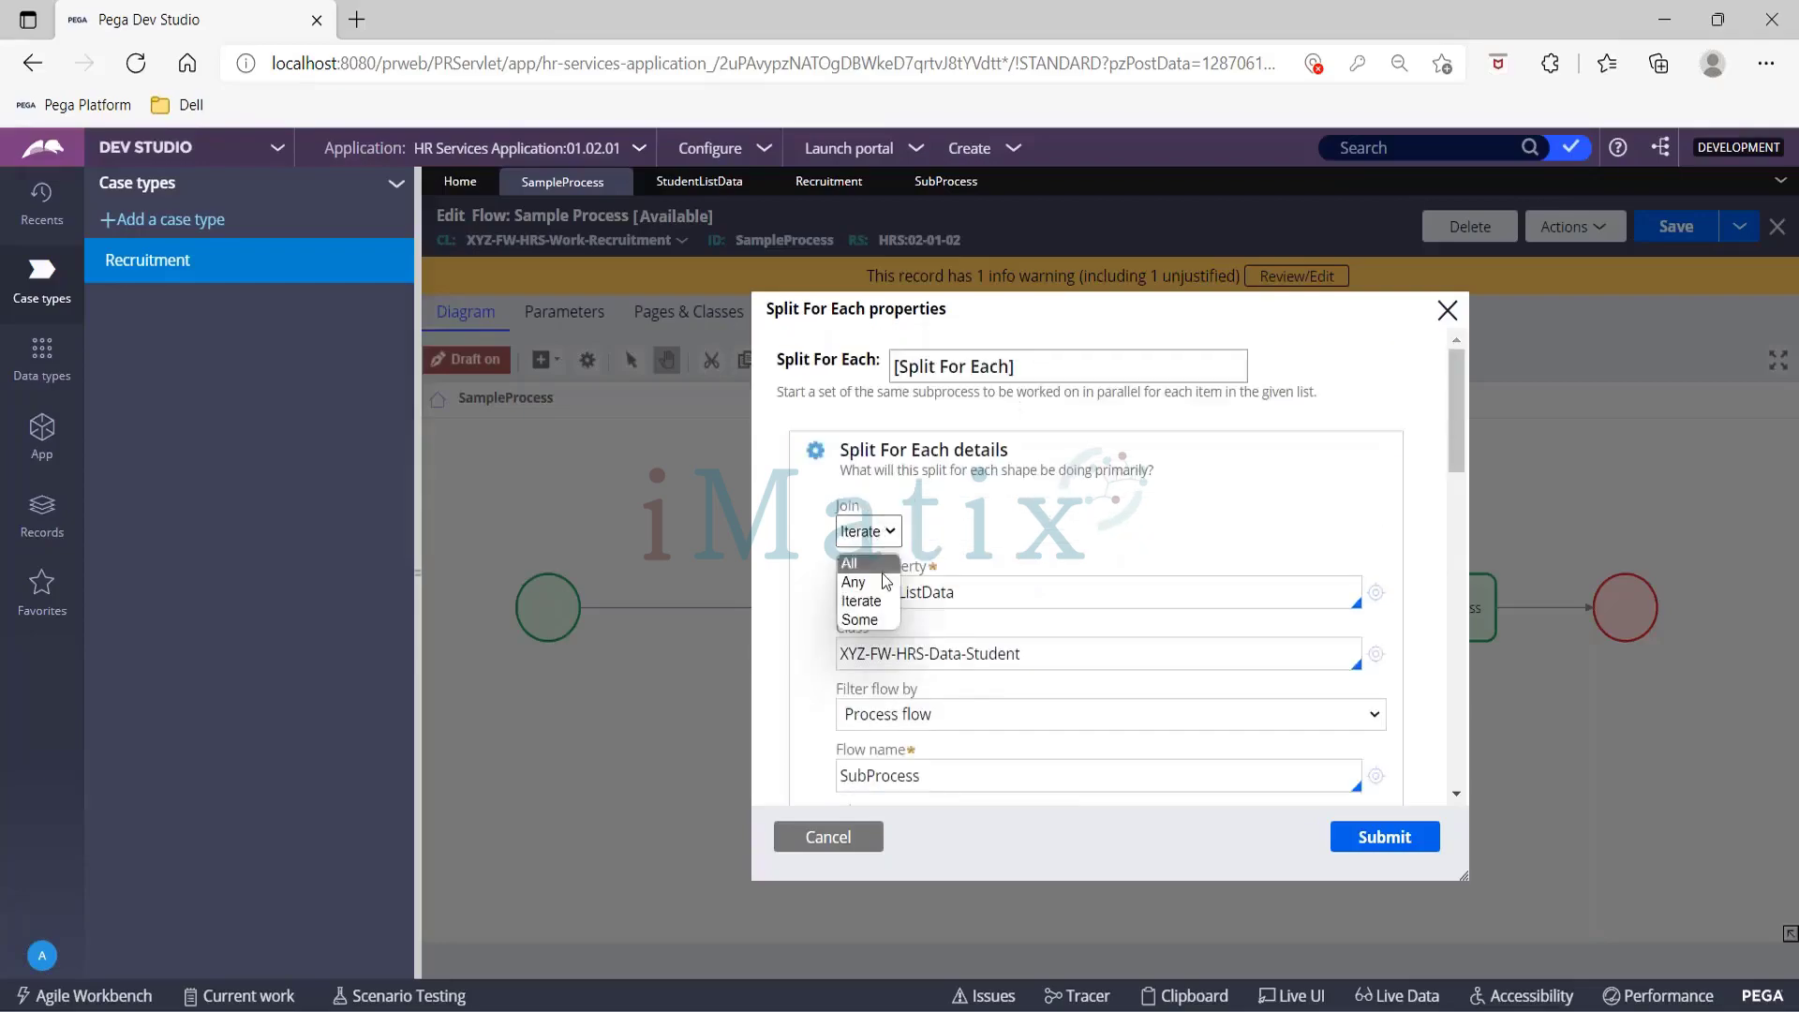
click(862, 564)
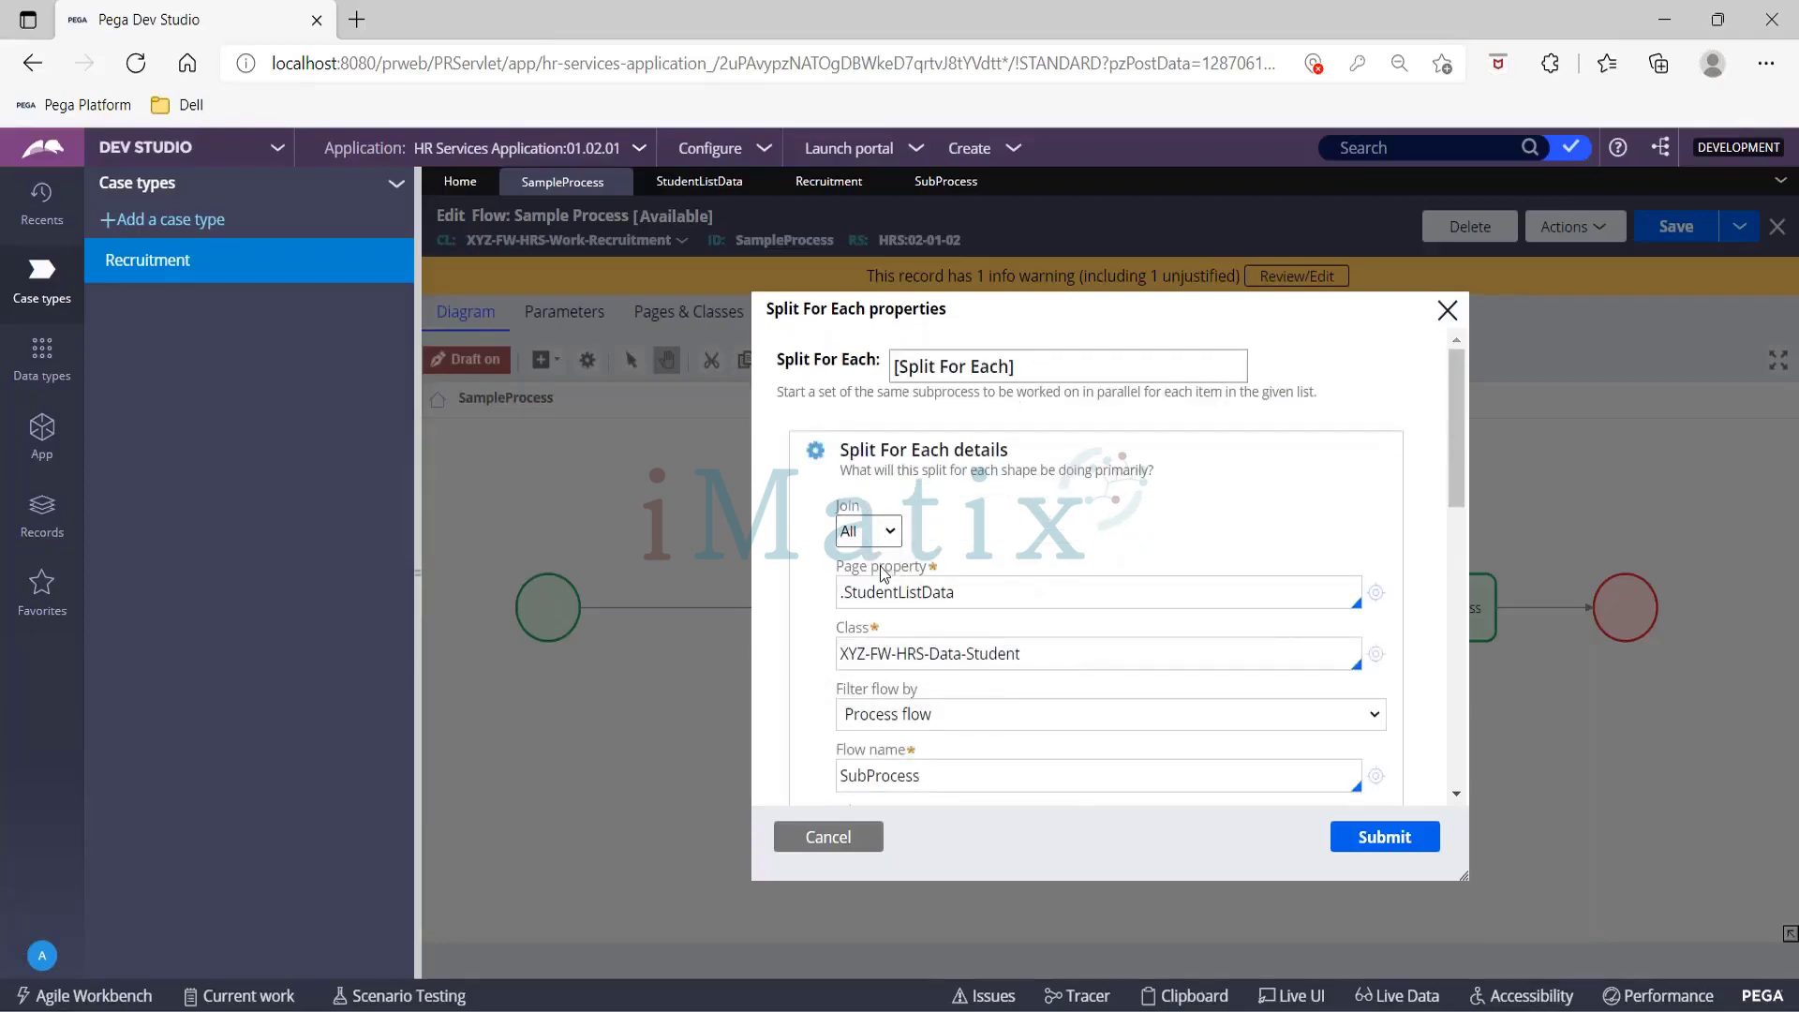
scroll(1034, 572, down, 3)
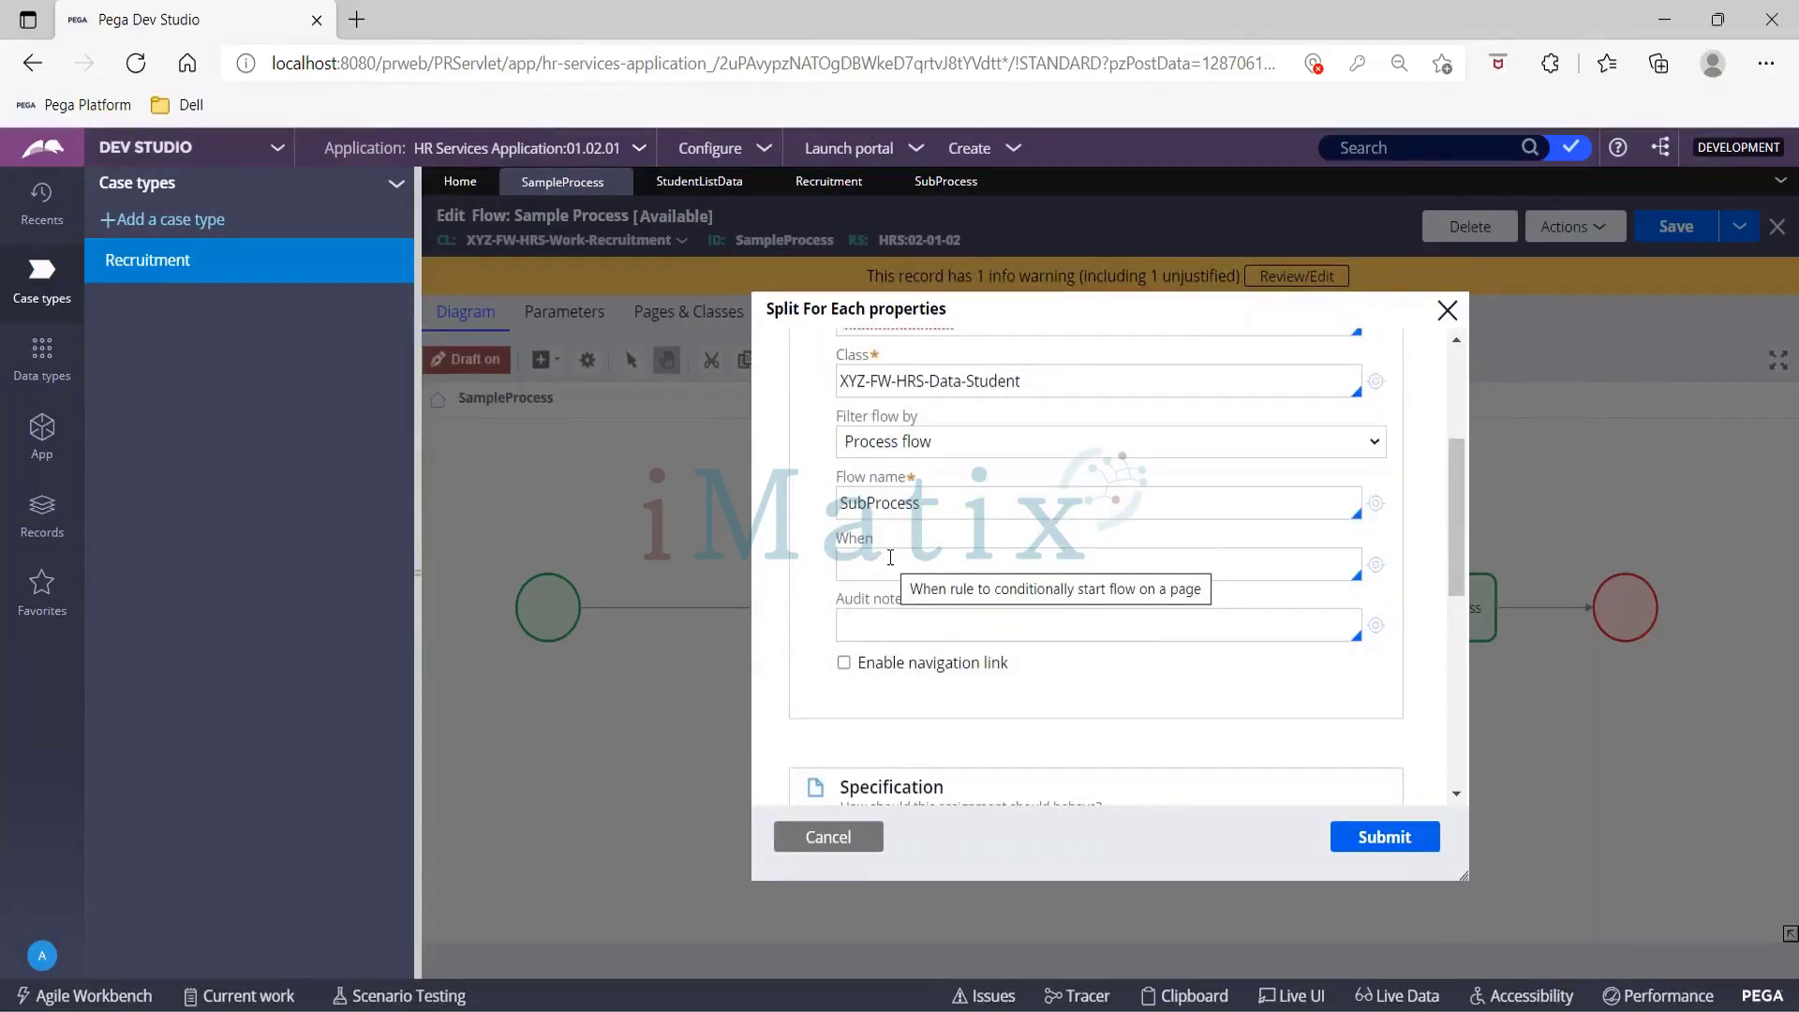
scroll(890, 558, up, 3)
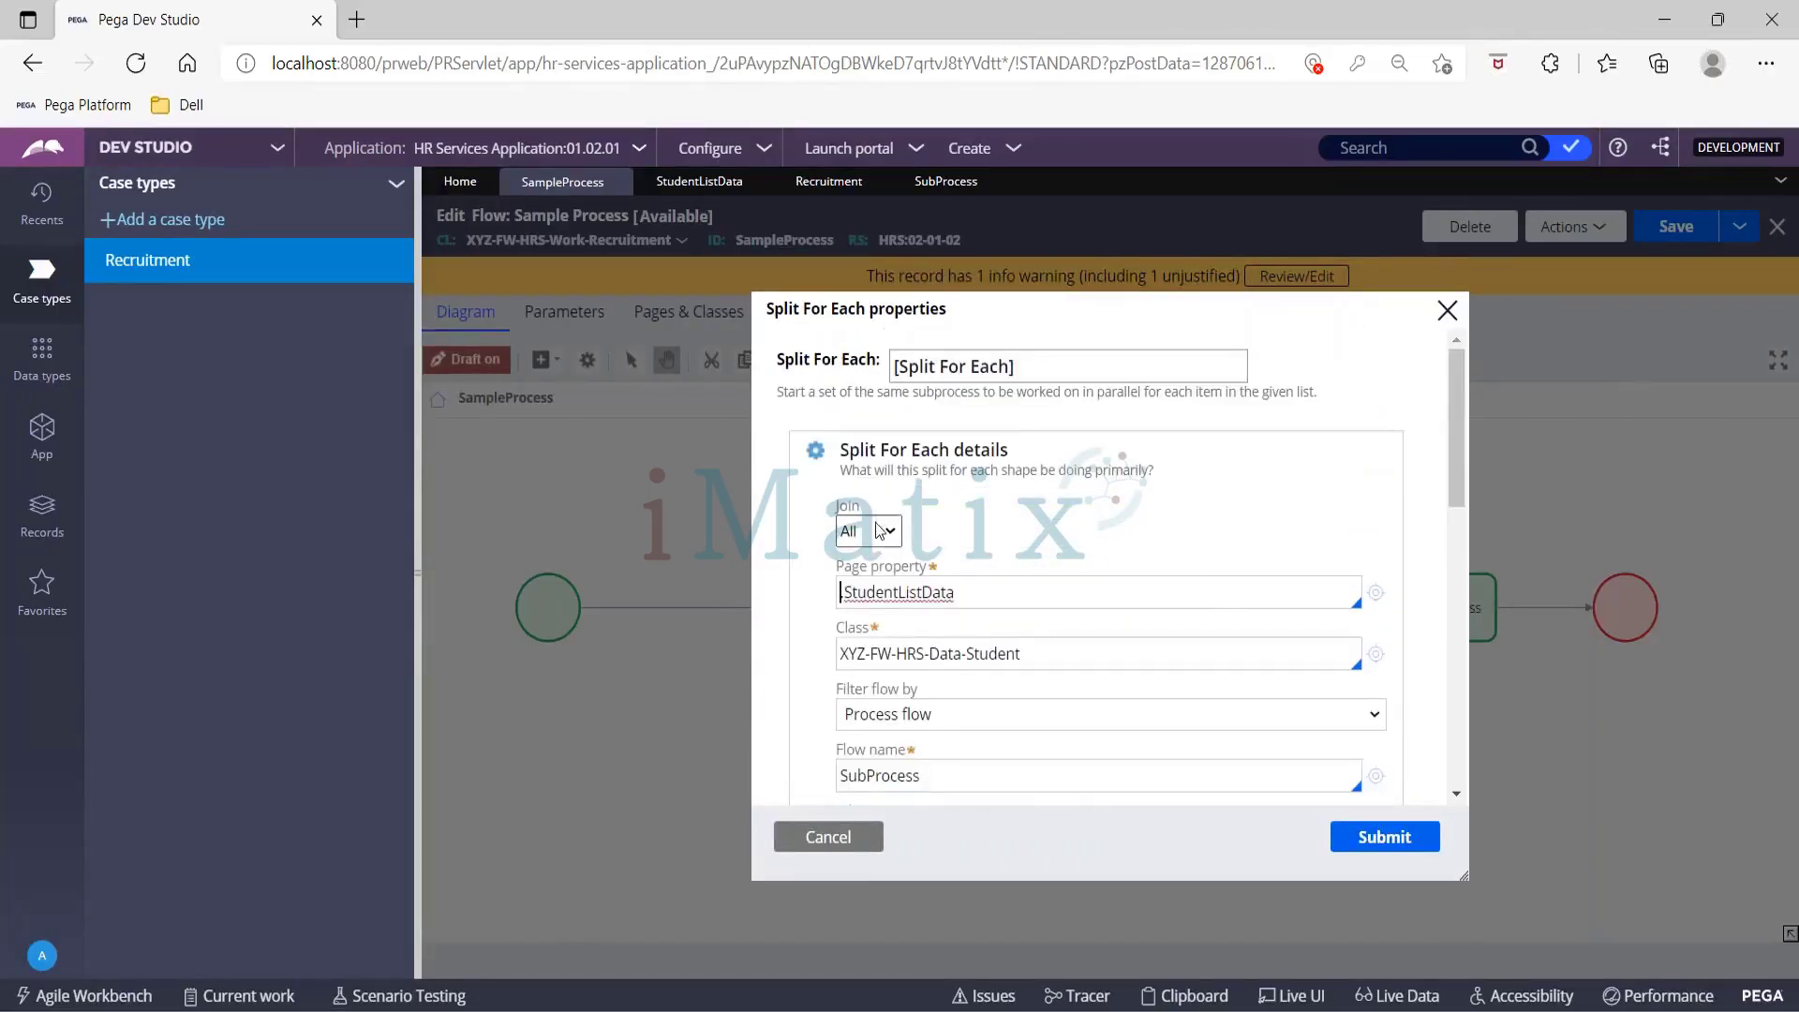
Step: Set the Split For Each join to Any and check the conditions offered for it
click(879, 531)
click(880, 583)
scroll(959, 620, down, 3)
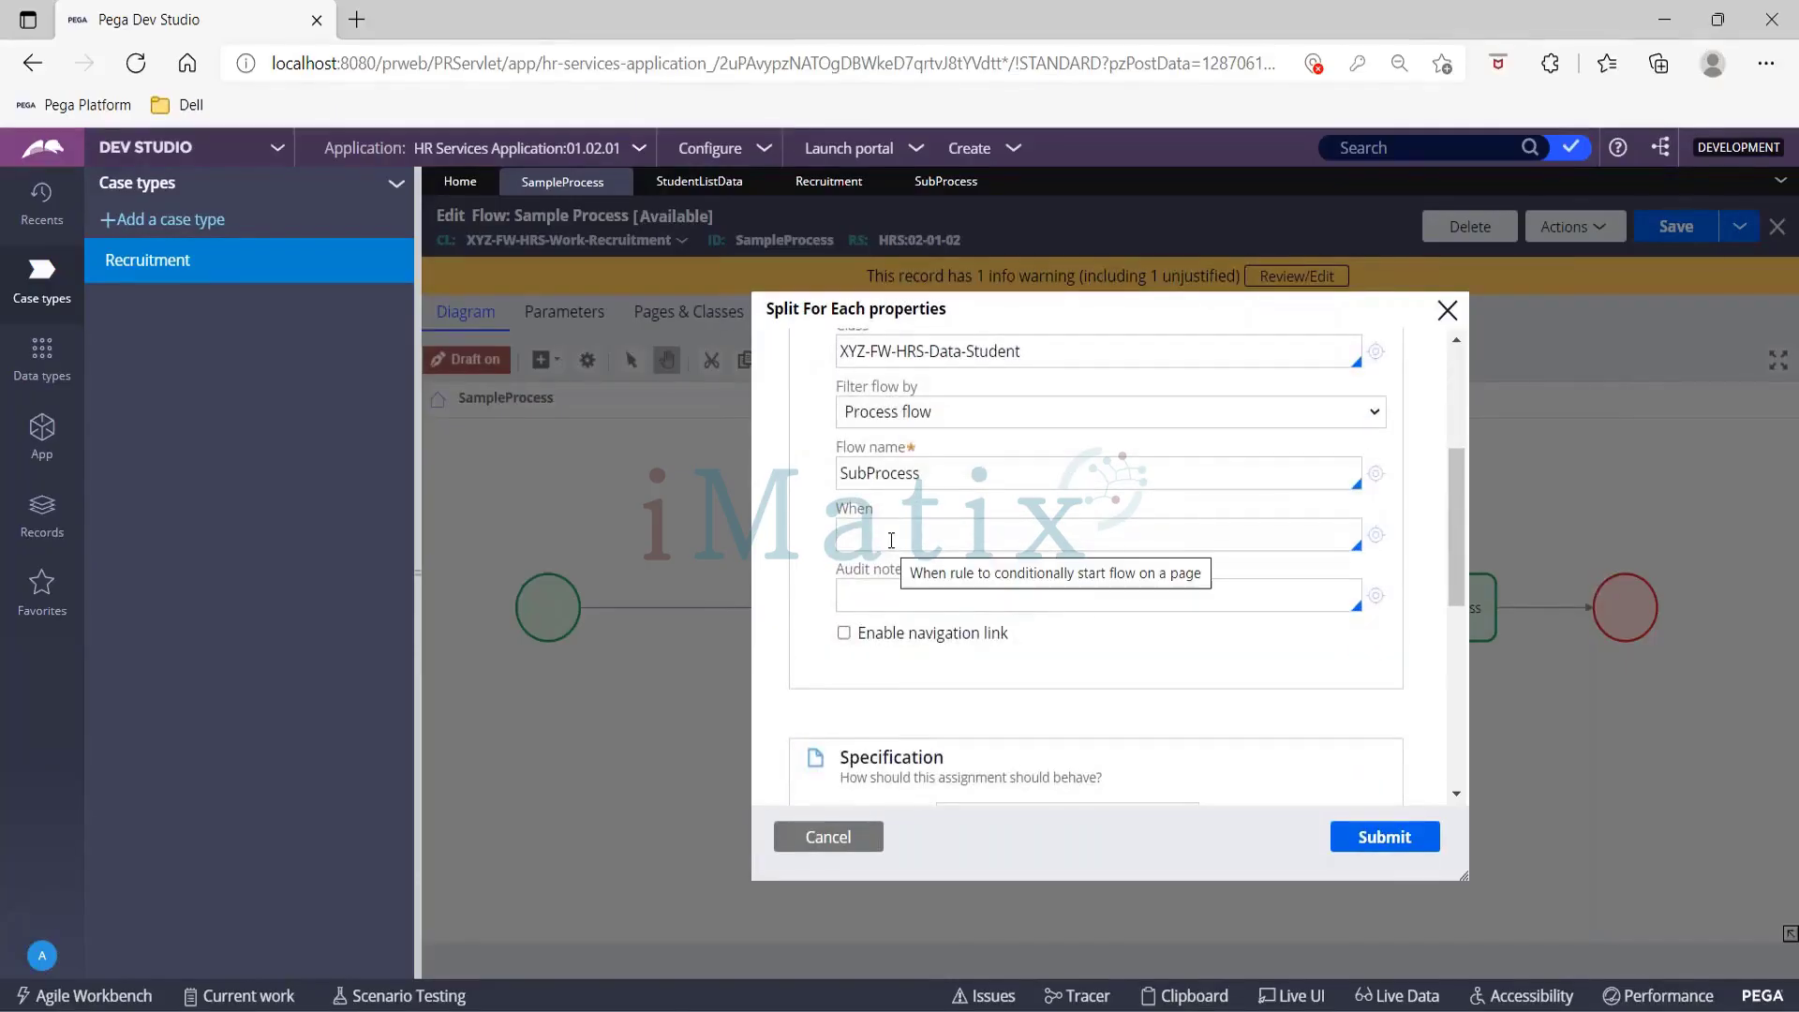
scroll(892, 541, up, 3)
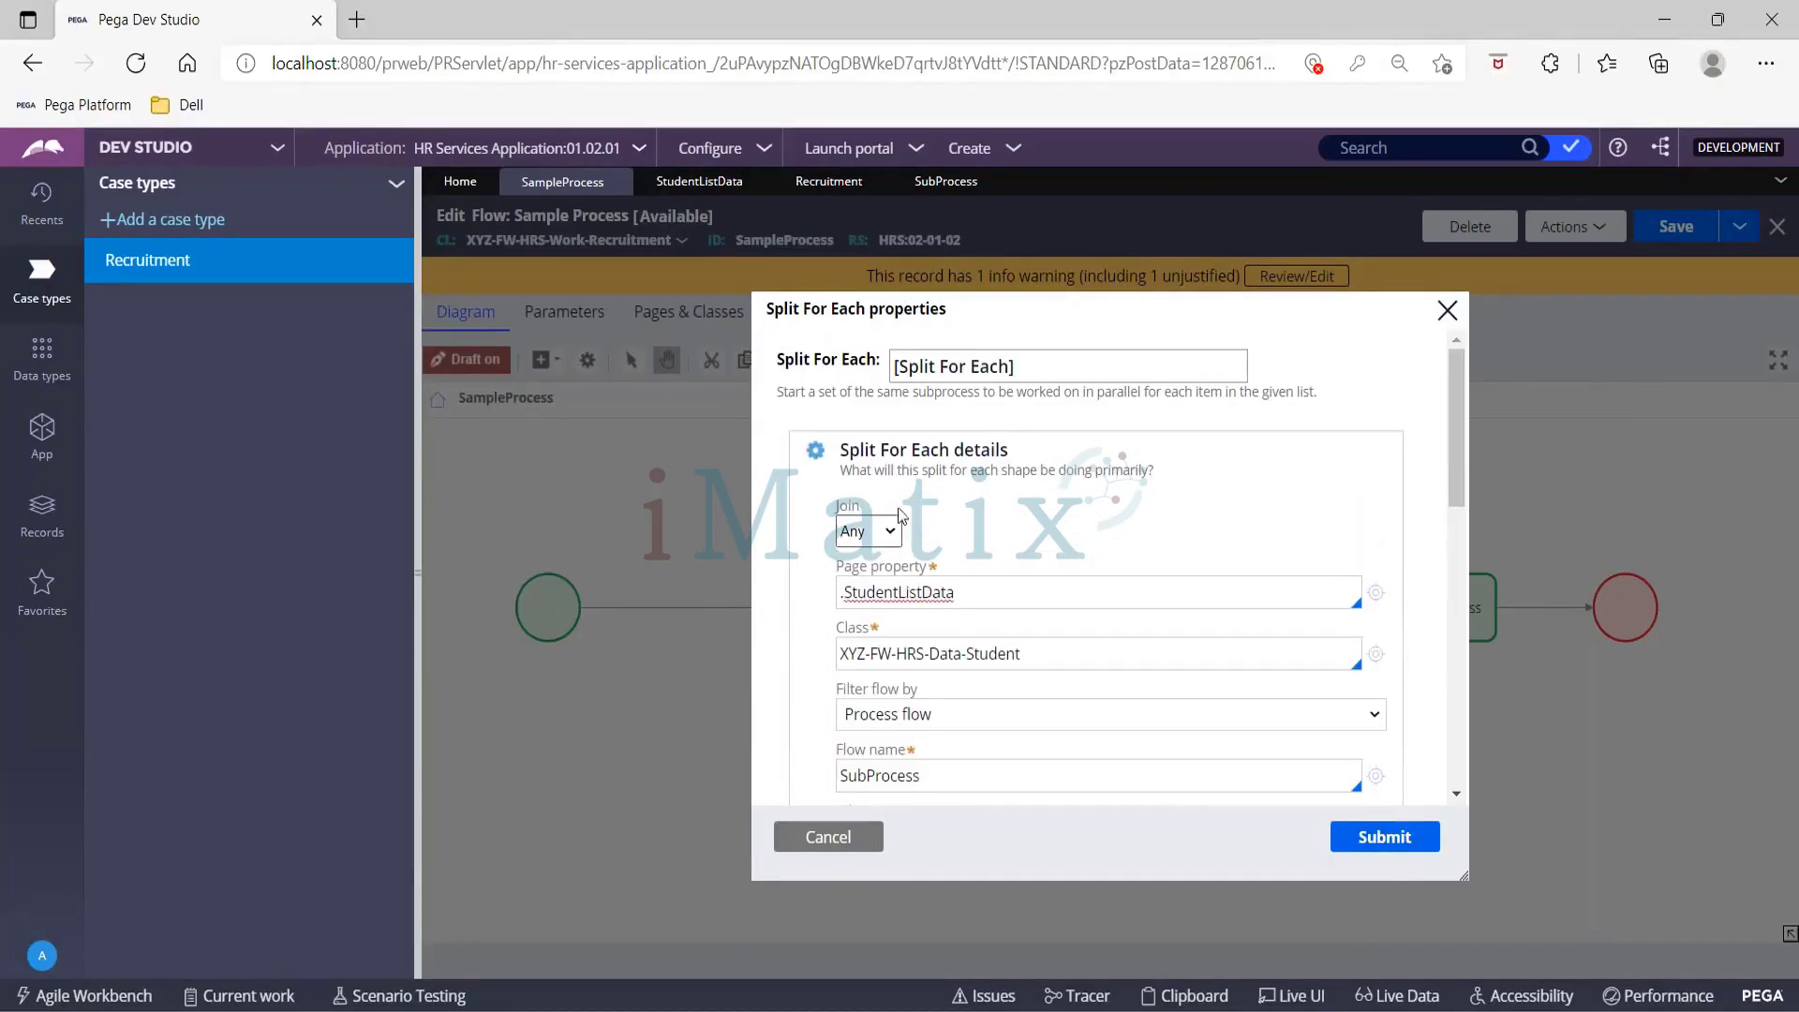
click(892, 533)
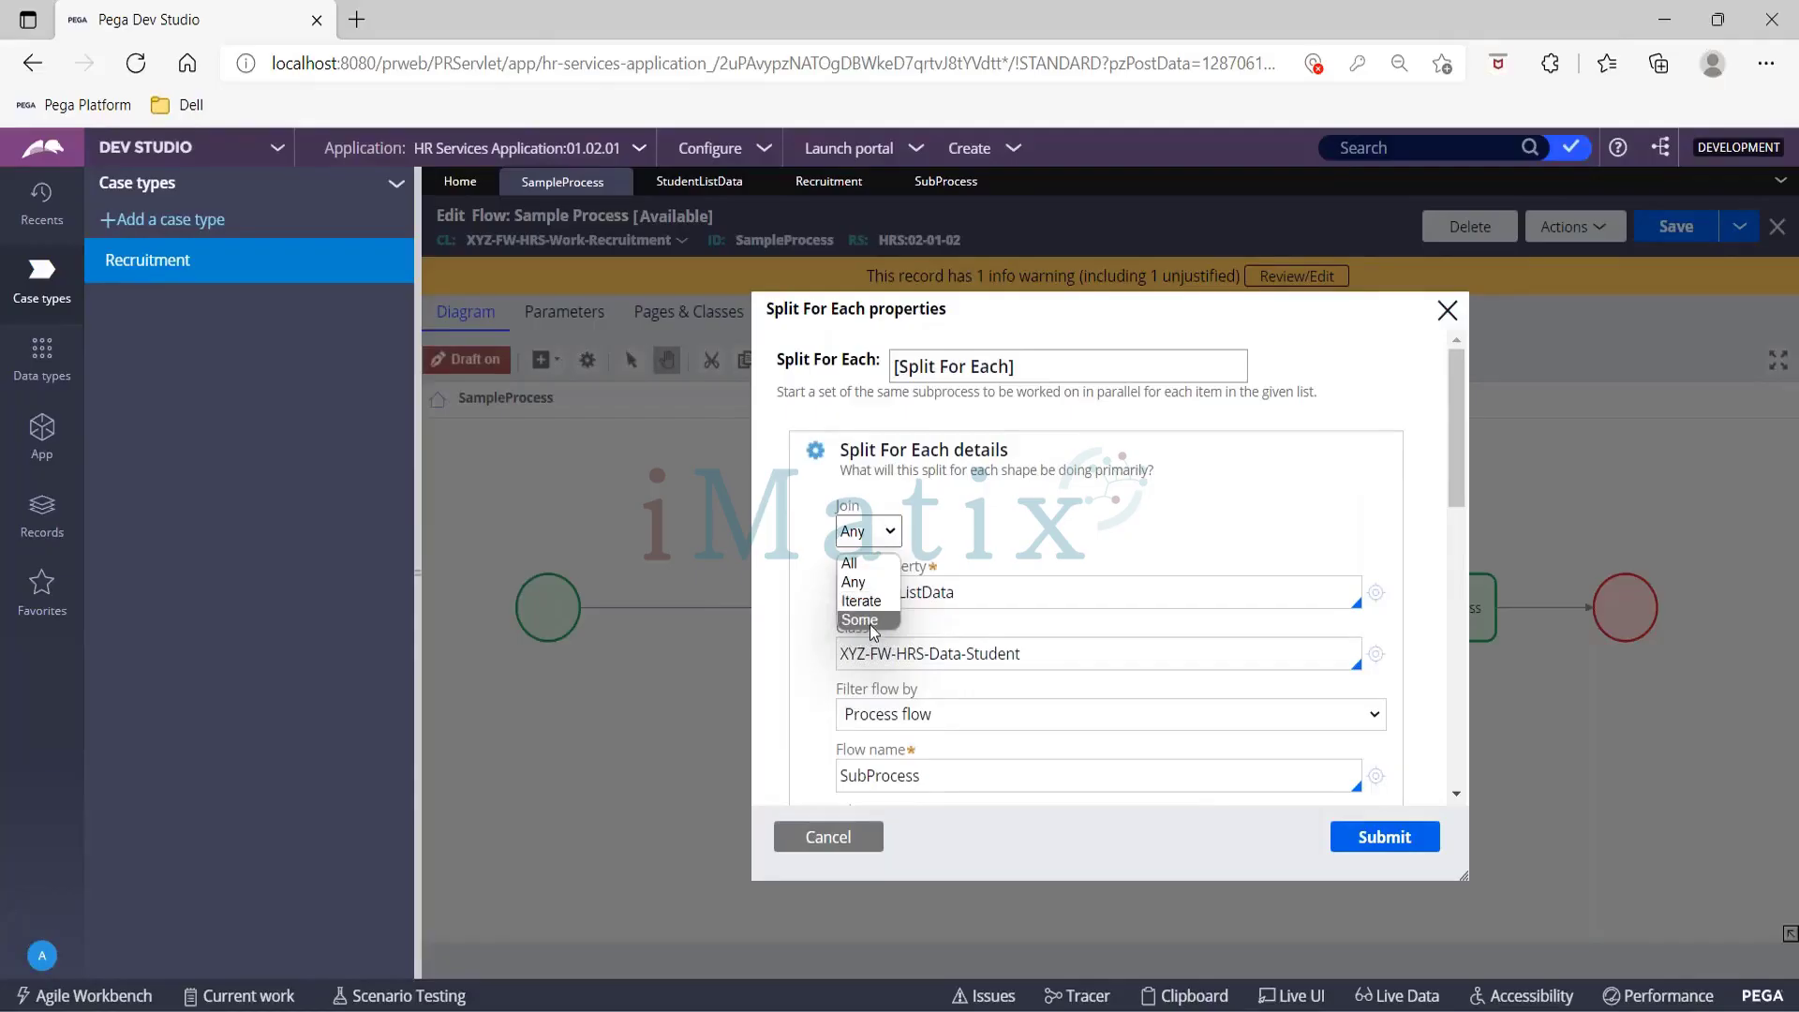
click(1029, 509)
scroll(1029, 509, down, 2)
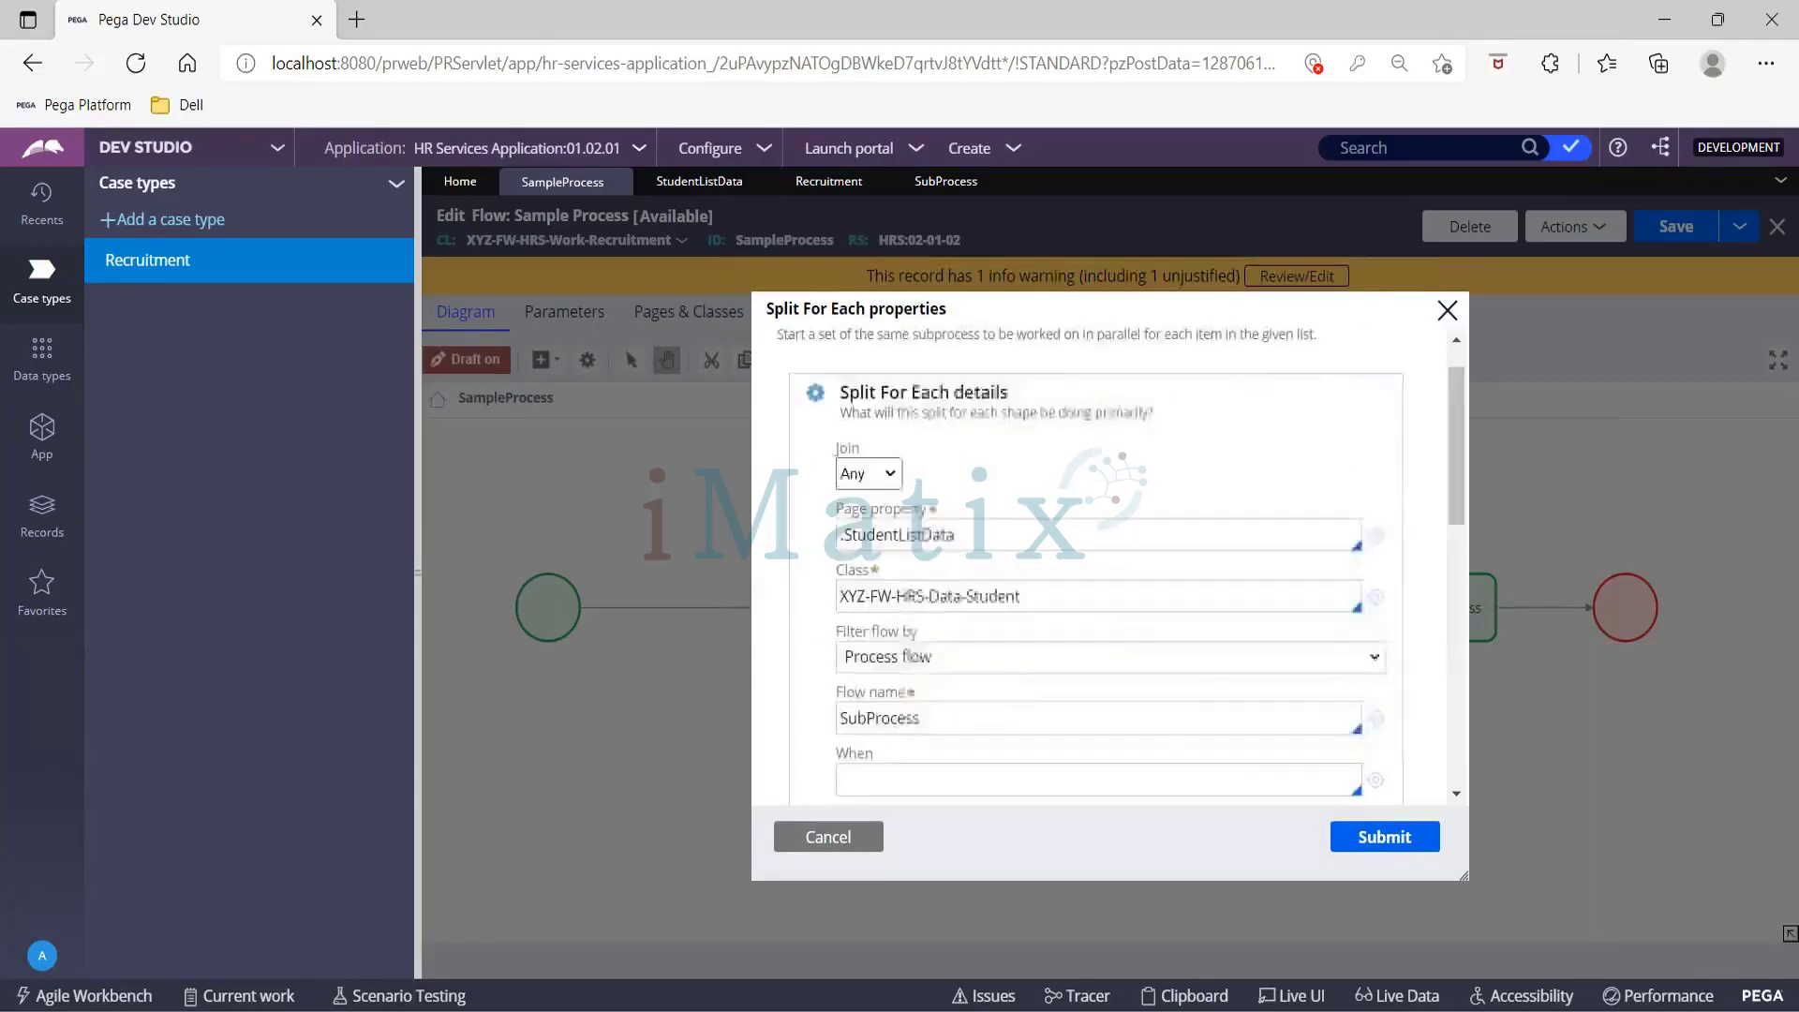
Step: Set the Split For Each join to All and check the SubProcess flow it references
scroll(888, 532, up, 2)
click(889, 531)
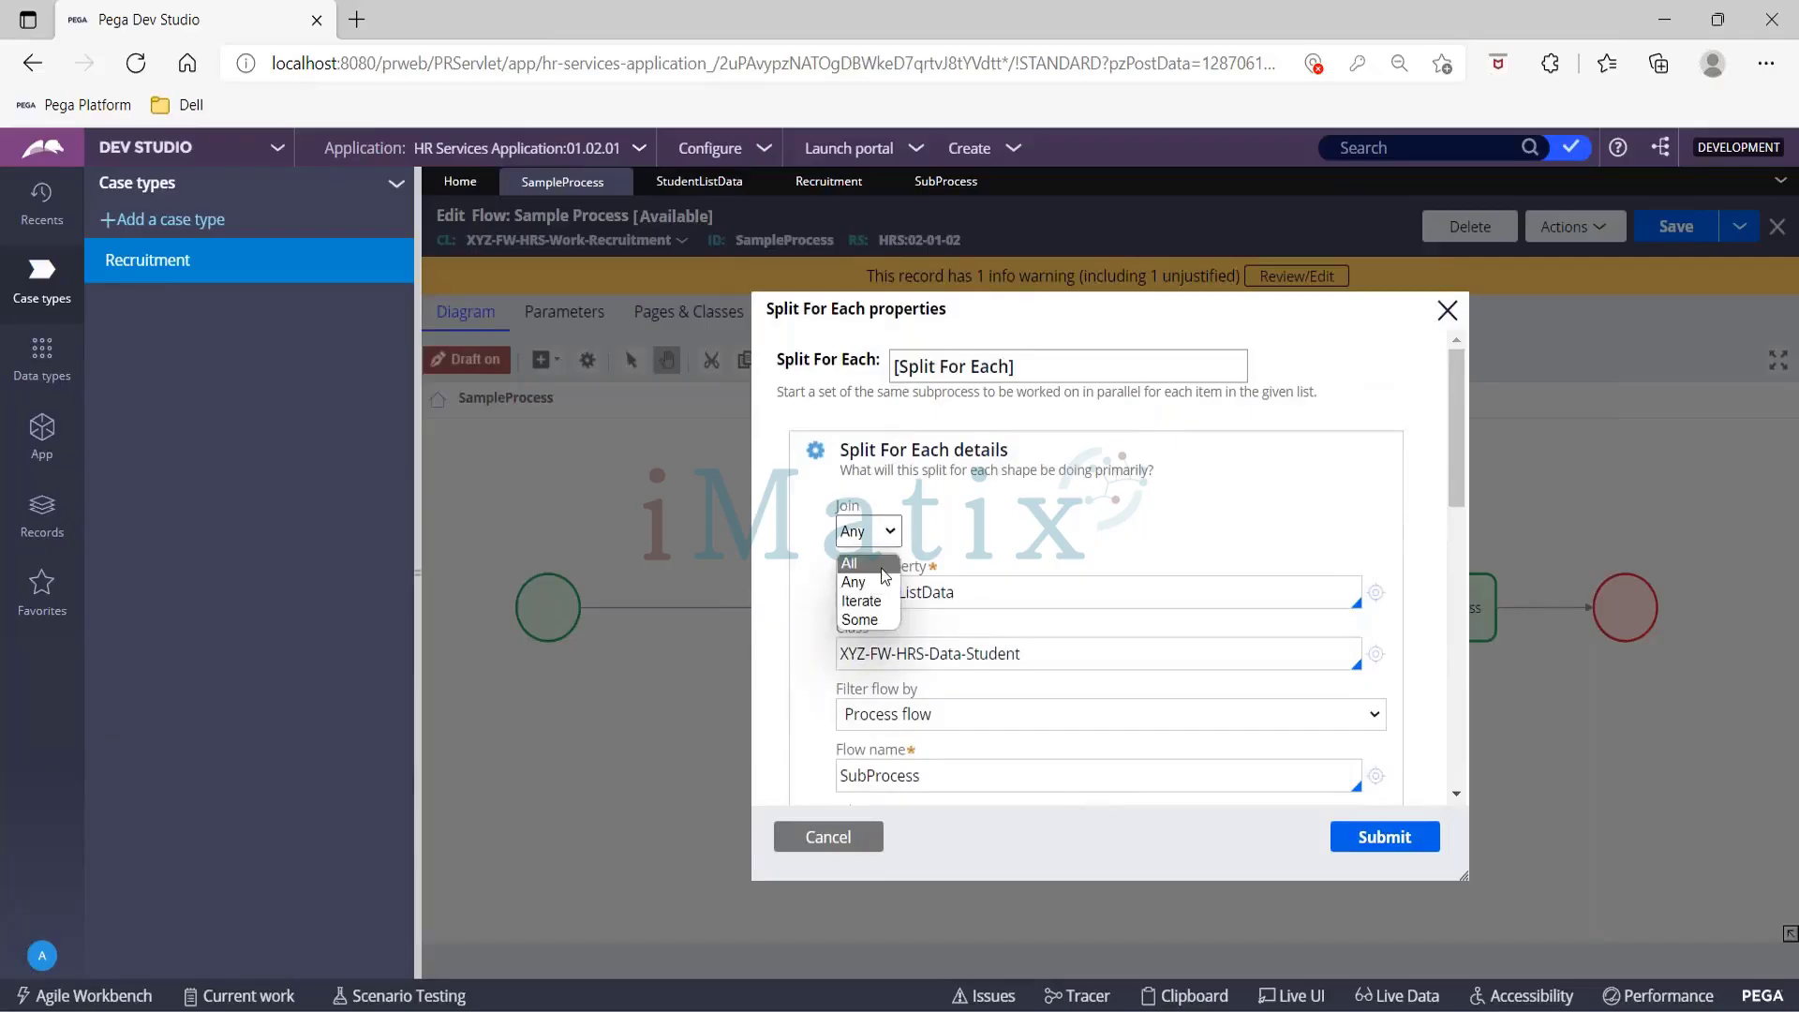
click(855, 580)
scroll(1247, 506, down, 3)
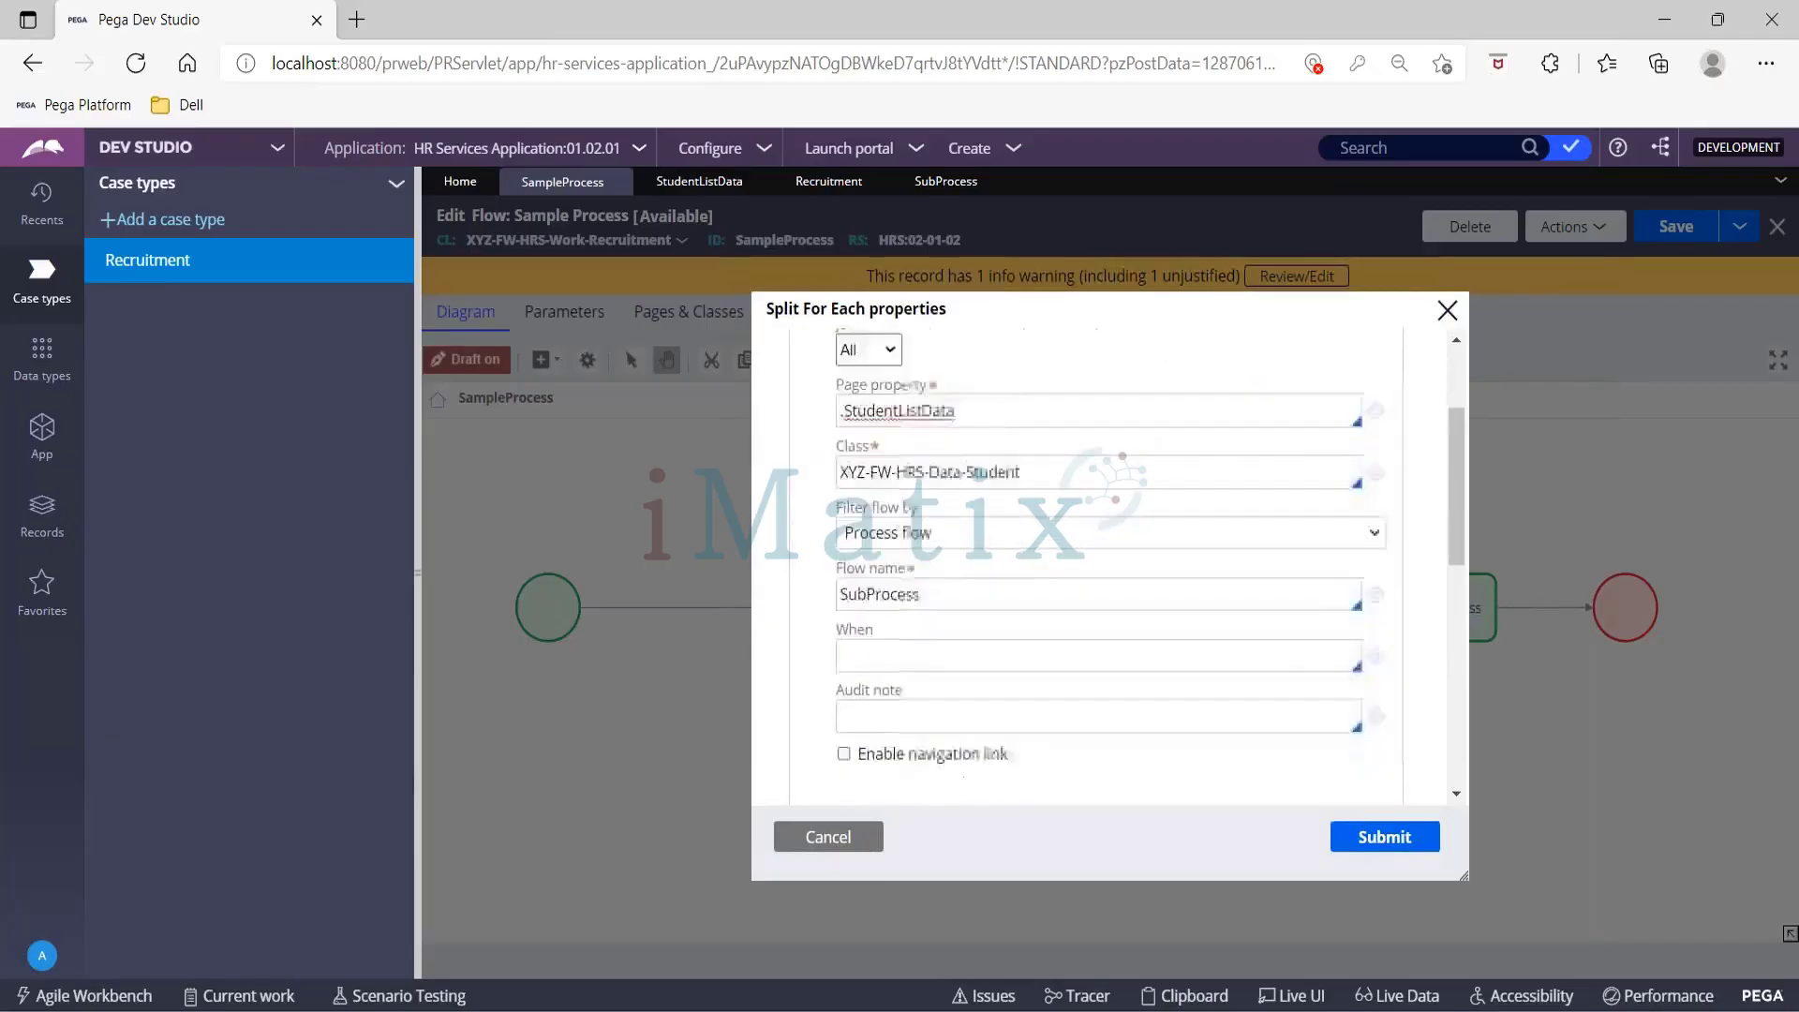
click(1376, 541)
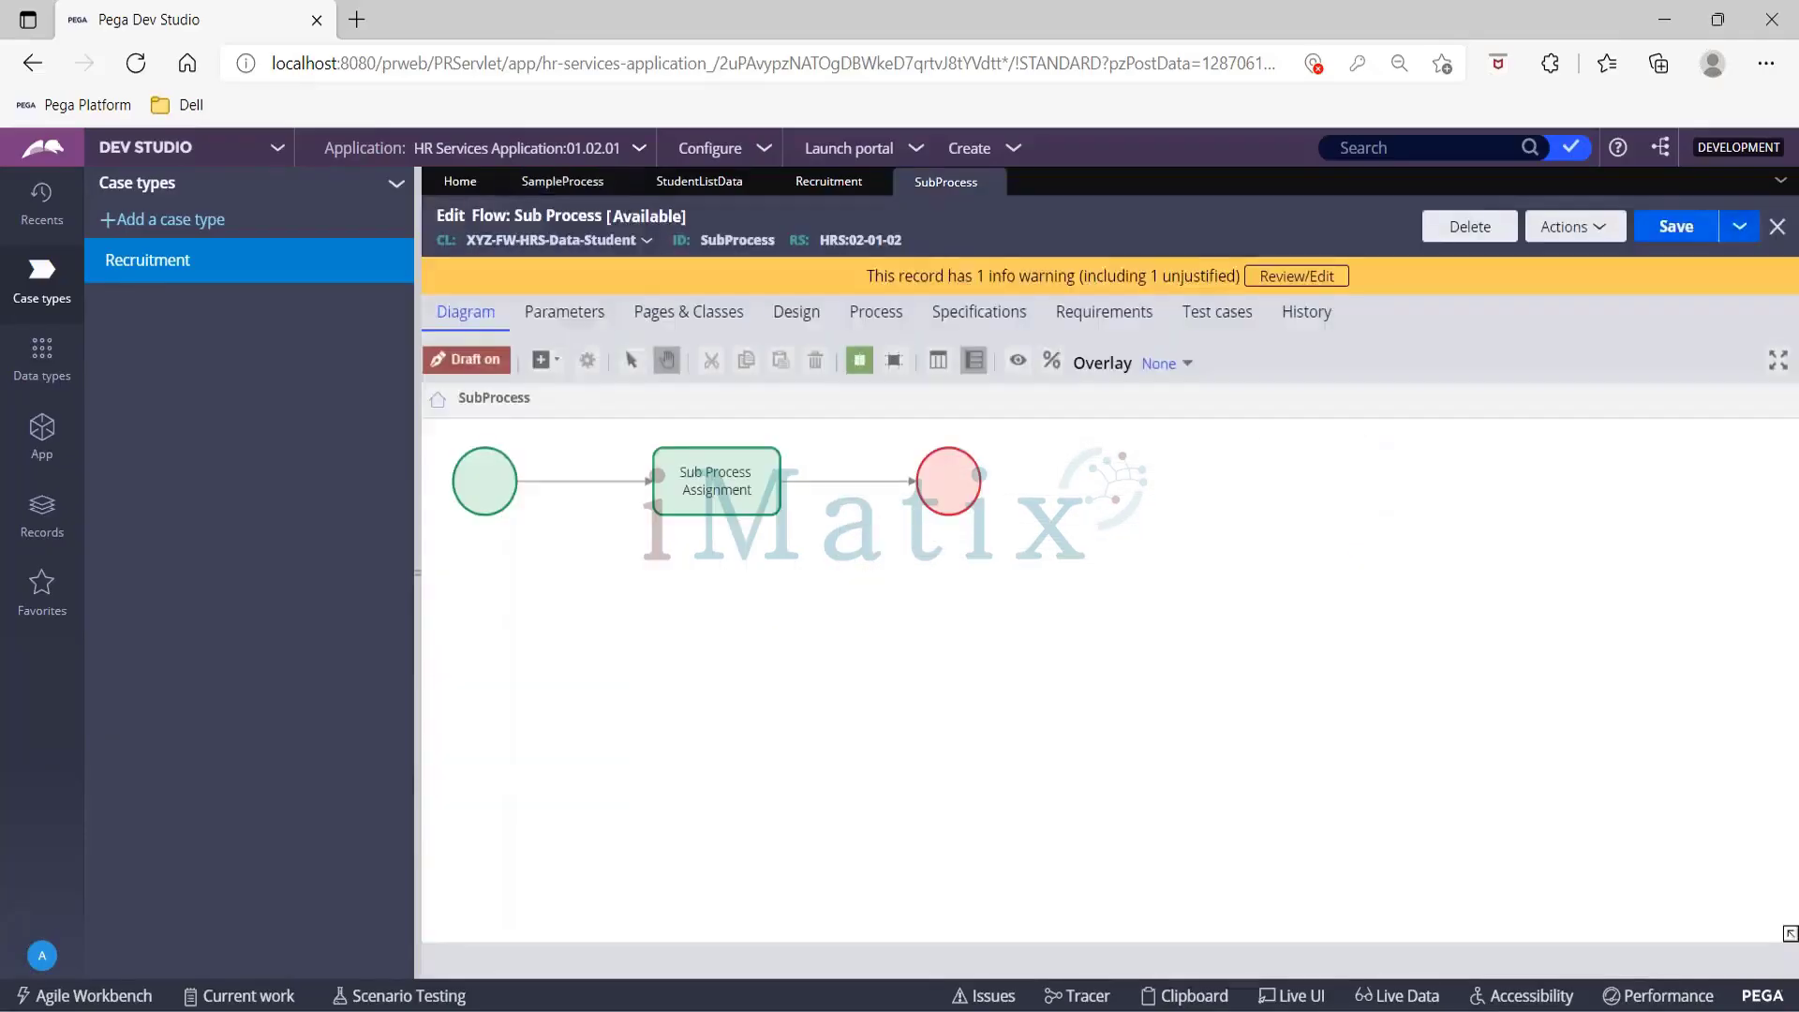
click(561, 181)
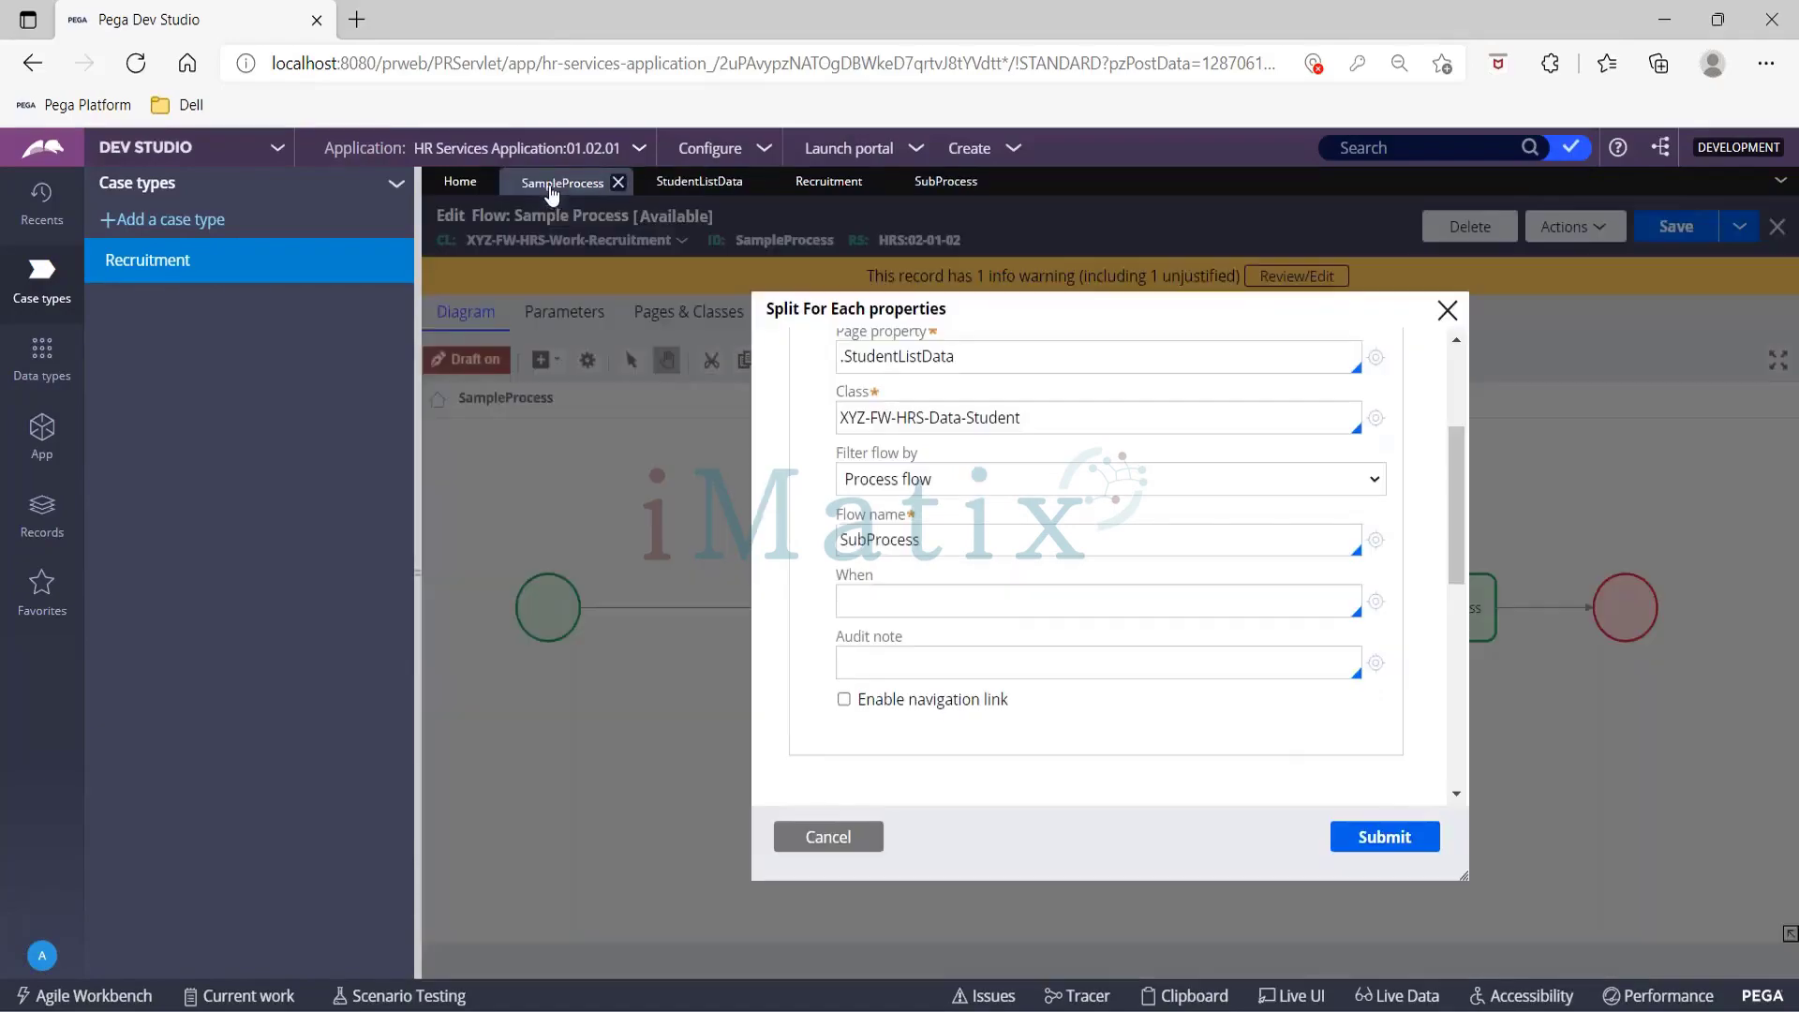
scroll(952, 492, up, 2)
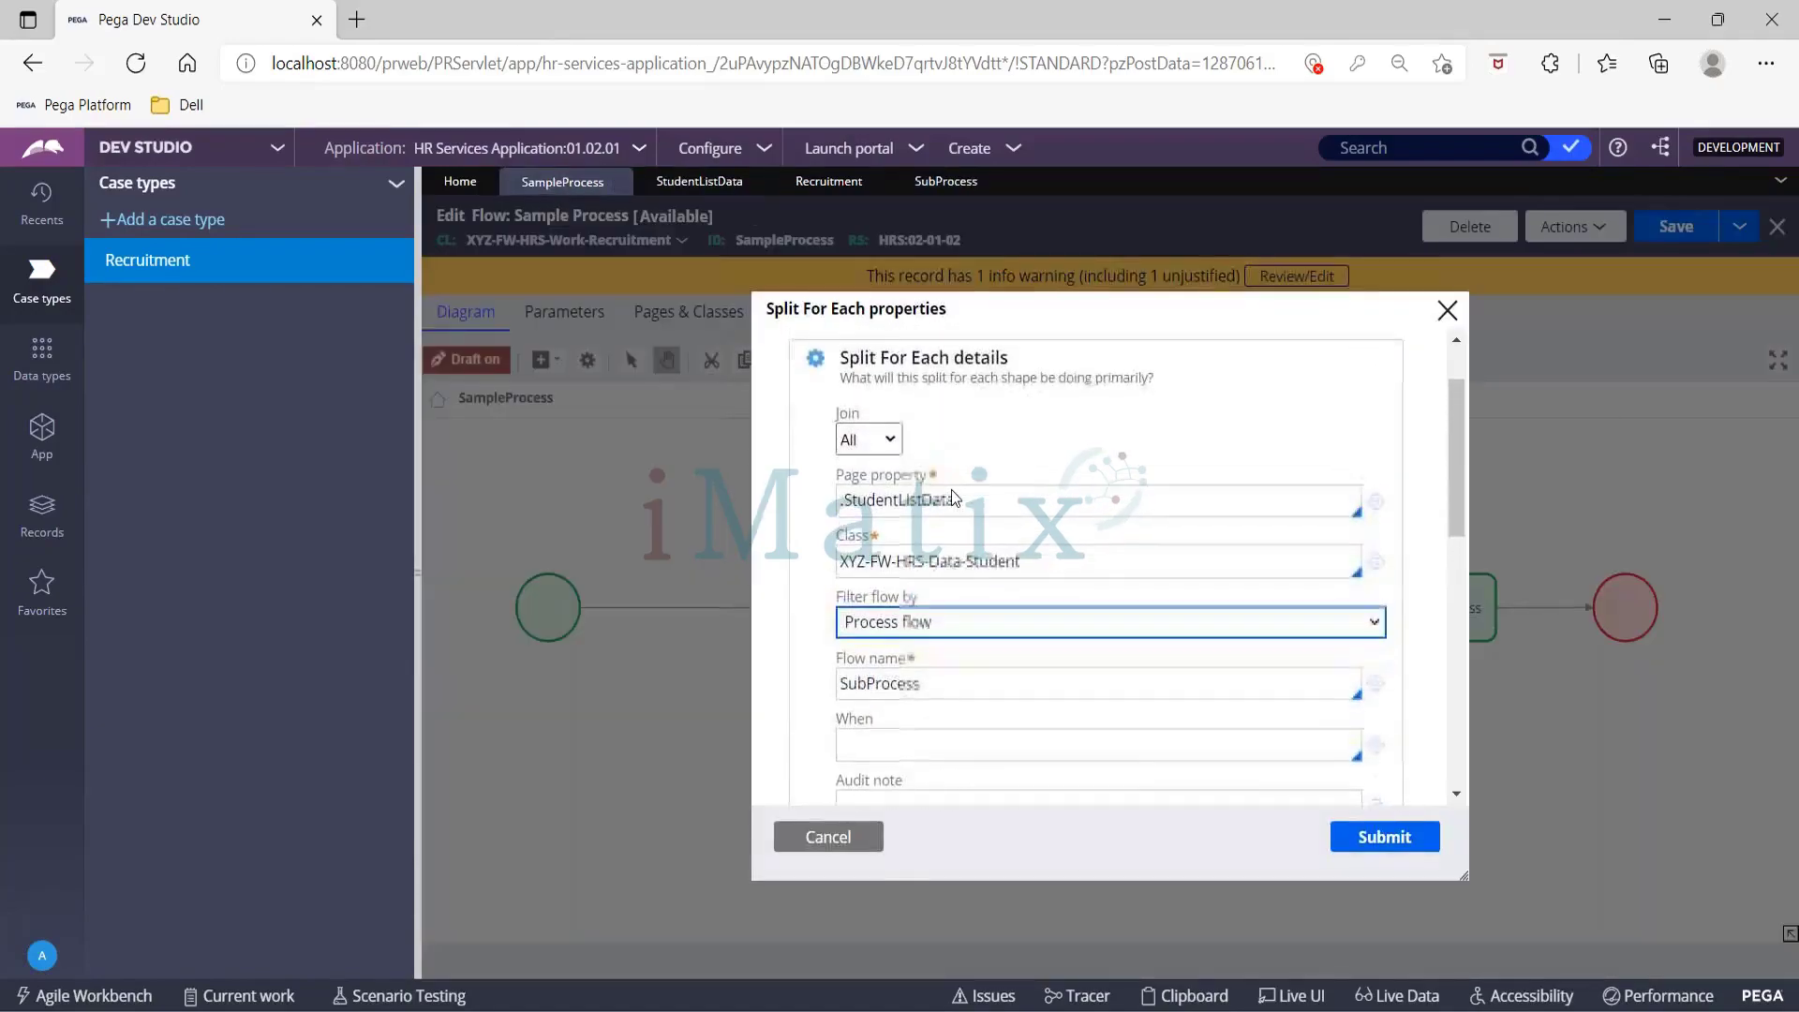
scroll(1059, 619, down, 3)
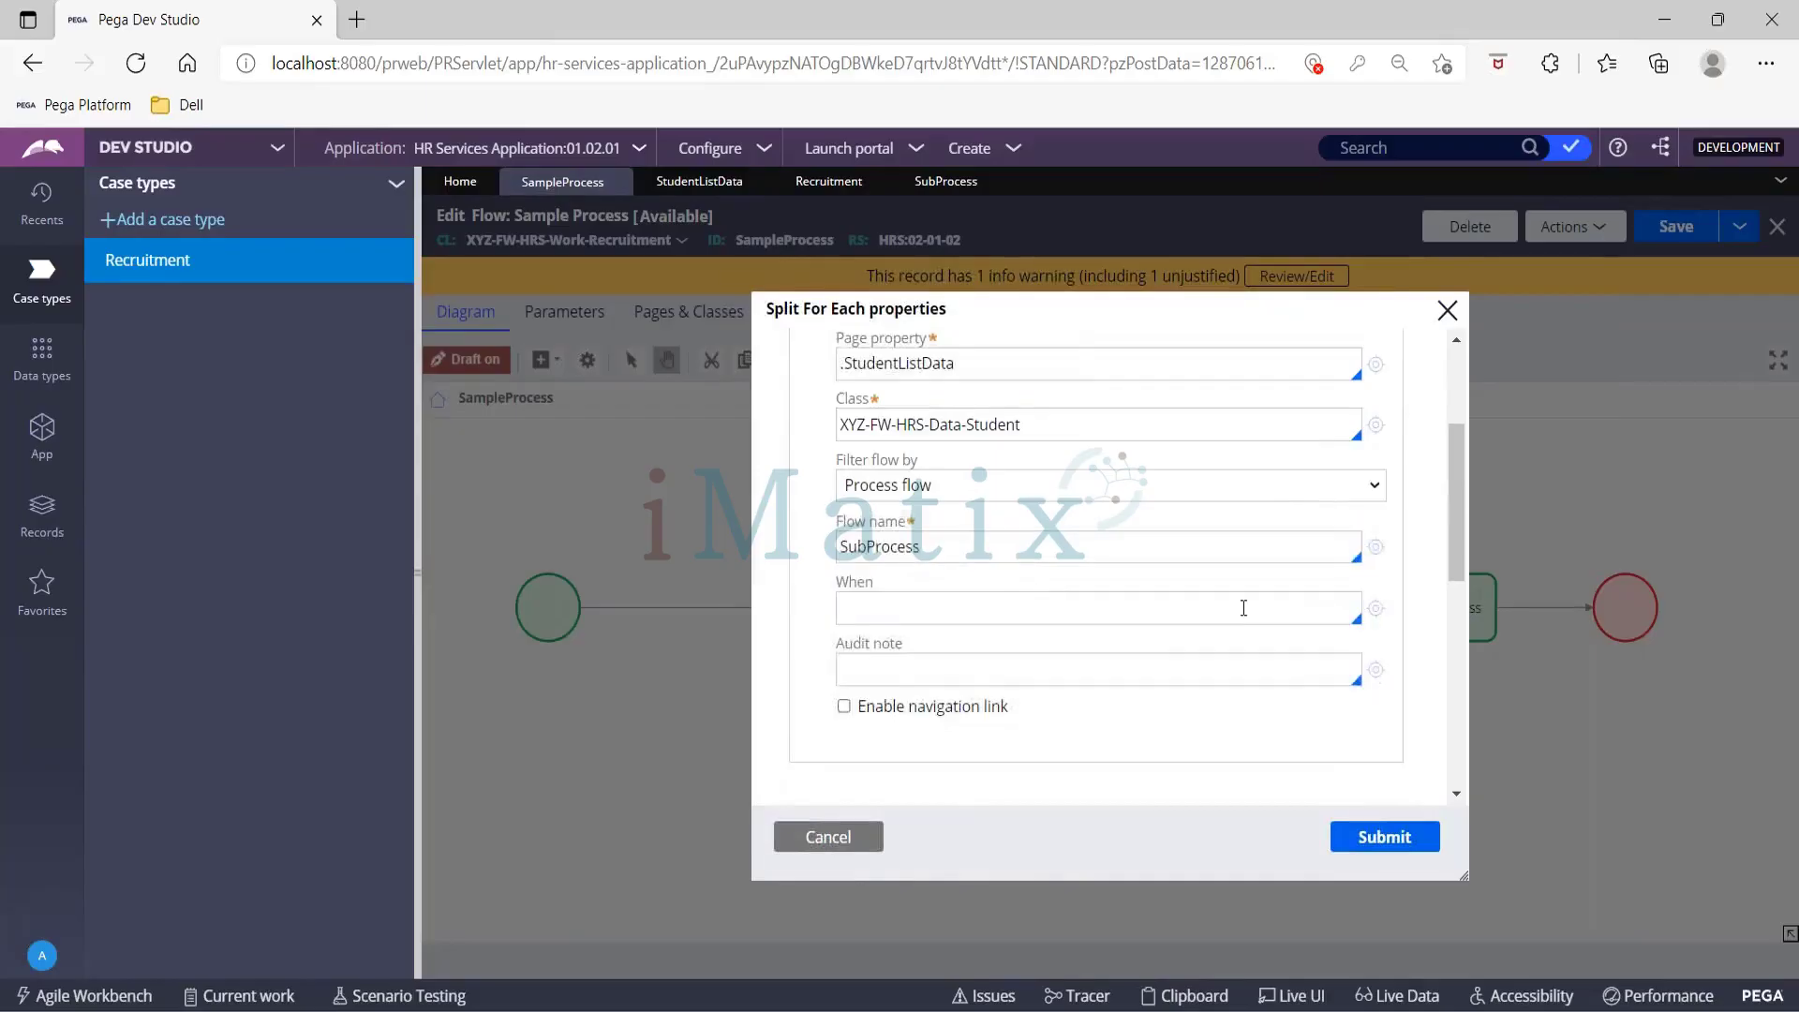
Step: Apply the Split For Each properties and save the Sample Process flow
scroll(1240, 610, down, 5)
click(1384, 836)
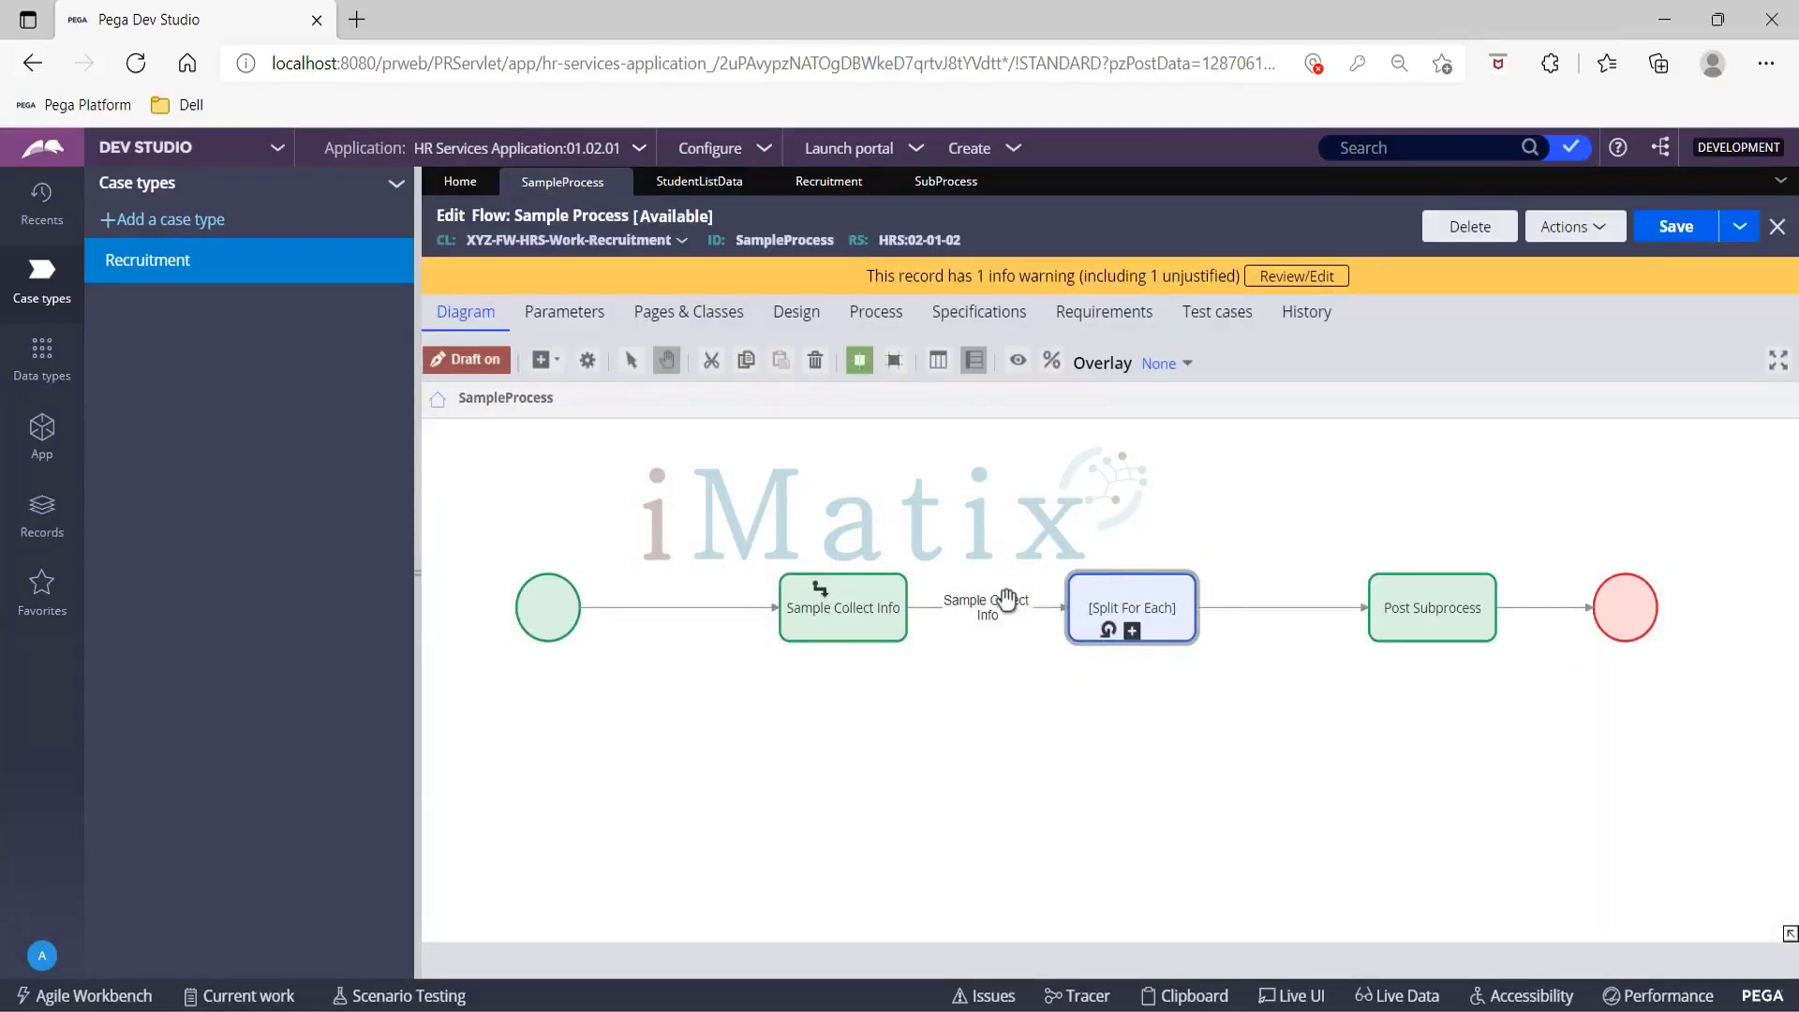
click(1681, 237)
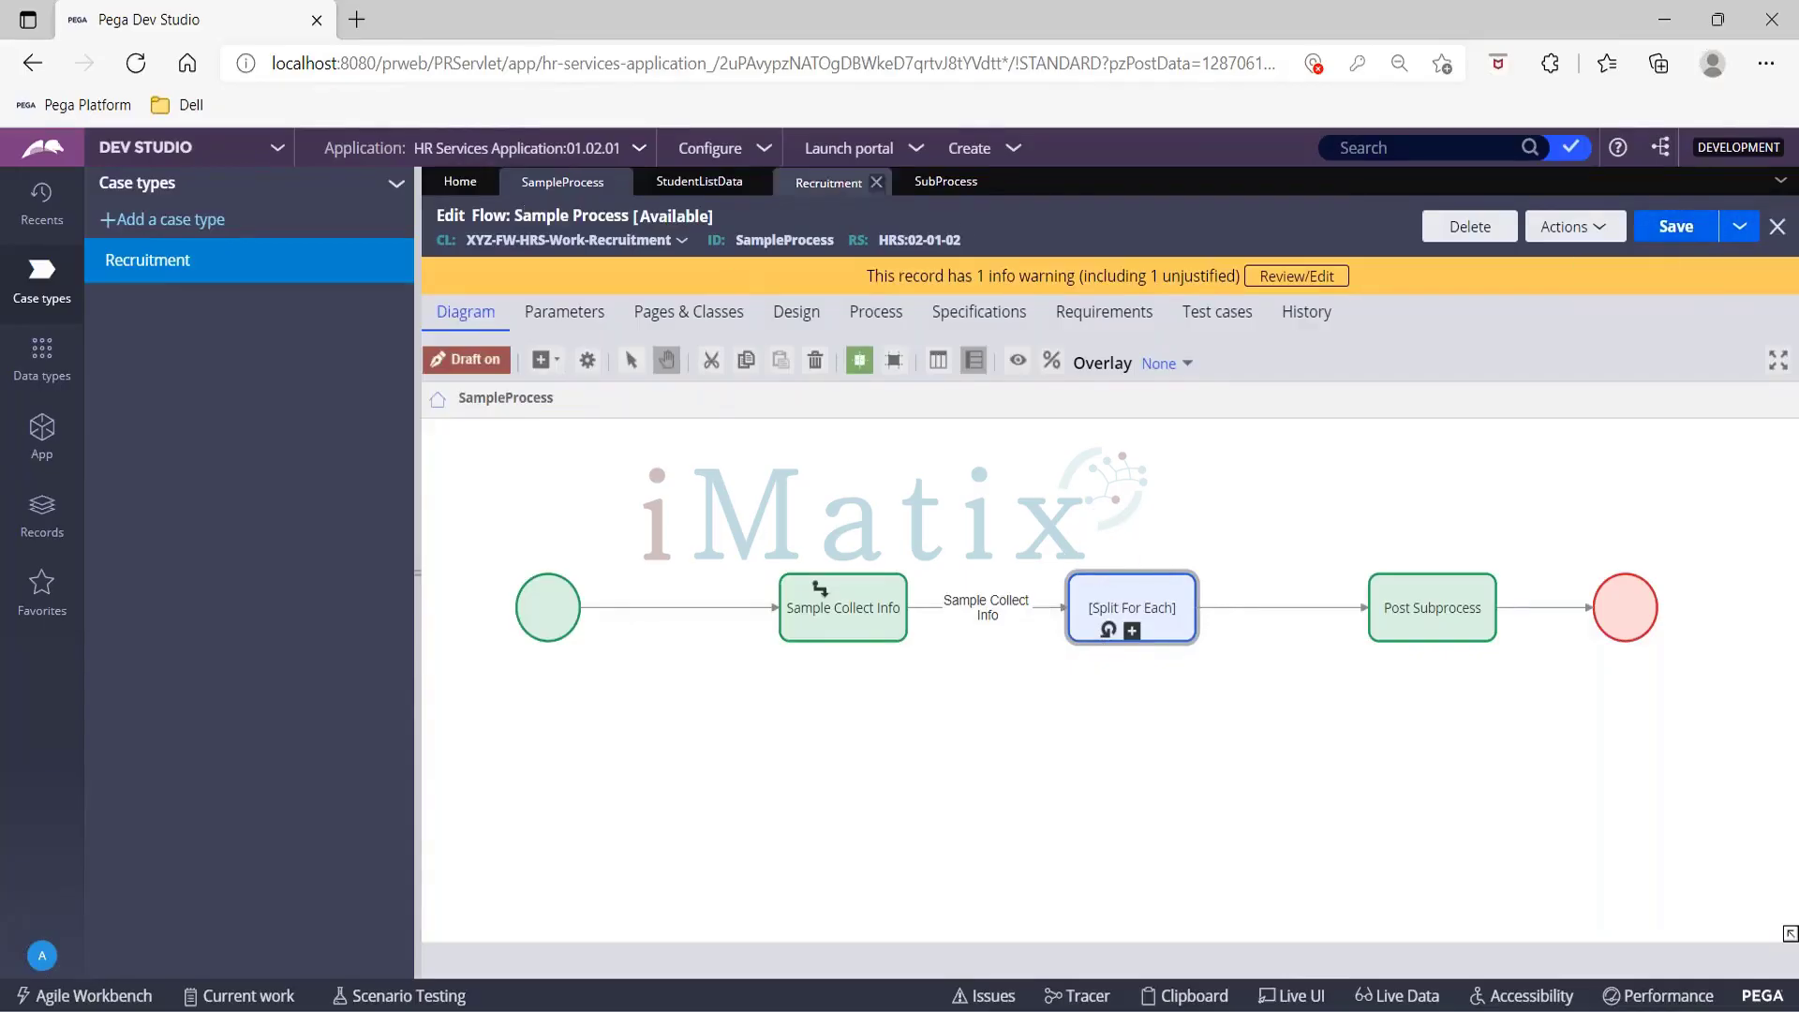
Step: Refresh the Recruitment case type and save and run it as a new case
click(837, 191)
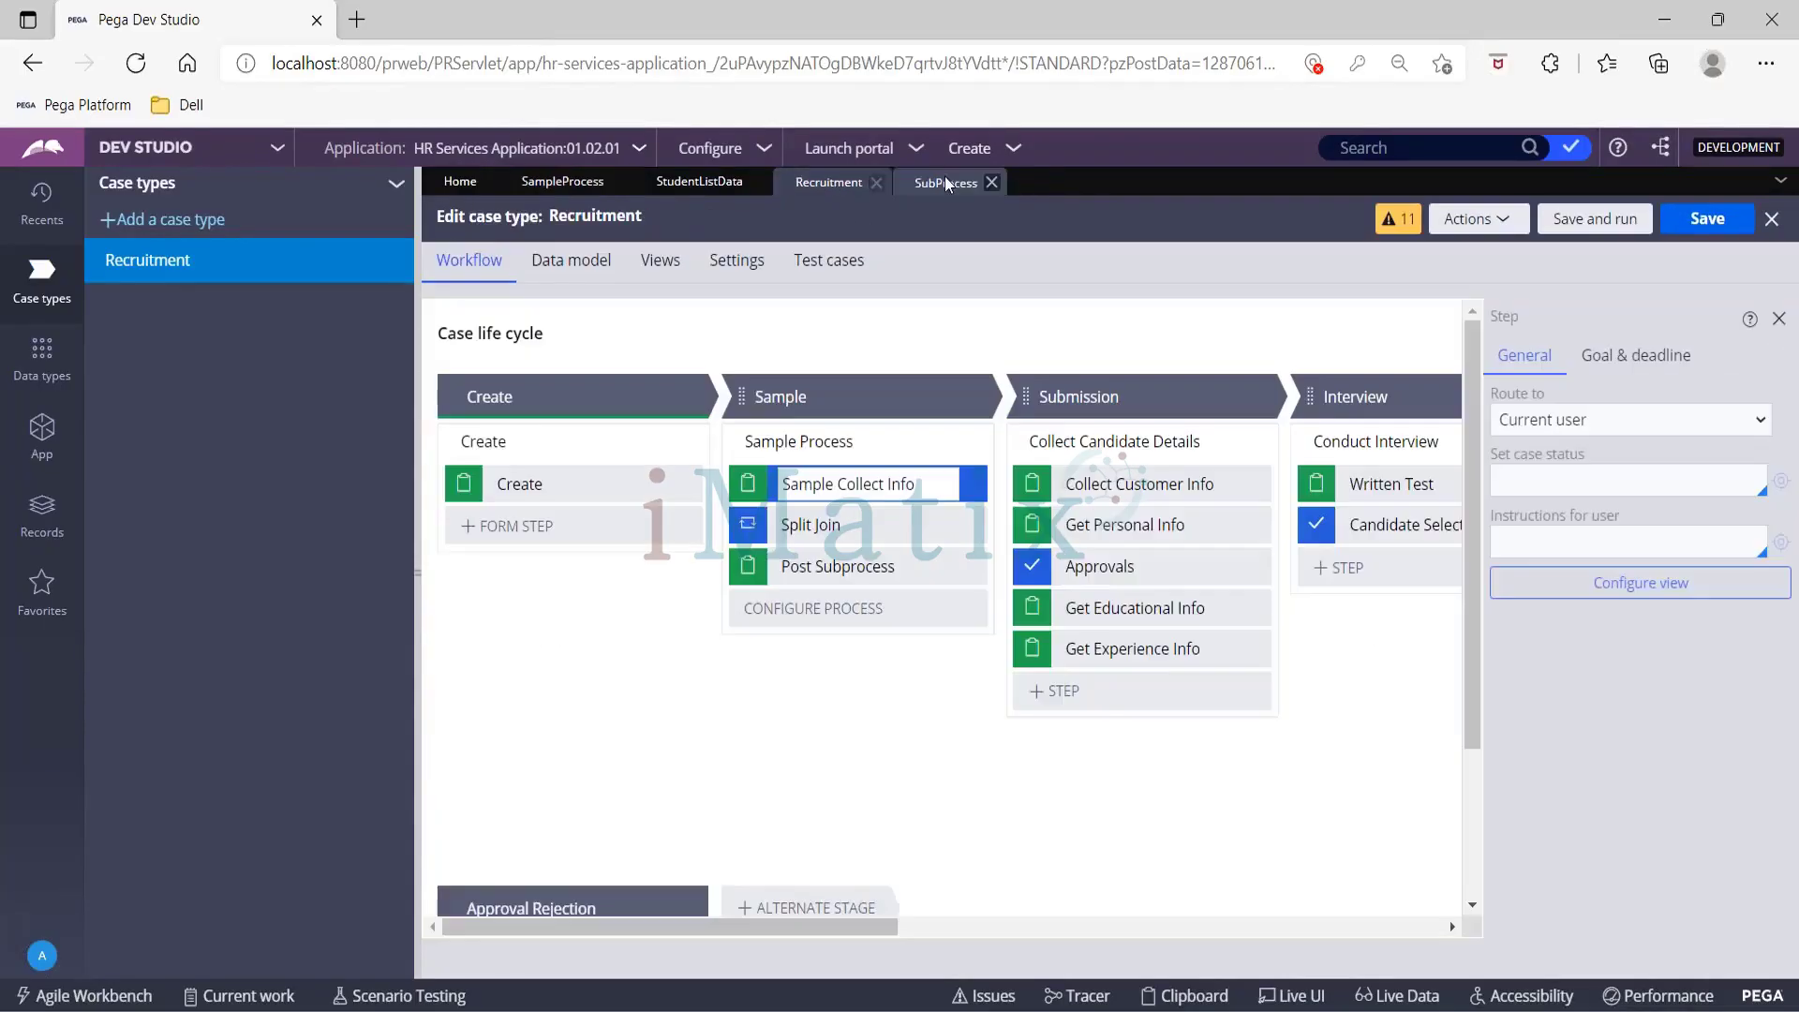
click(1617, 231)
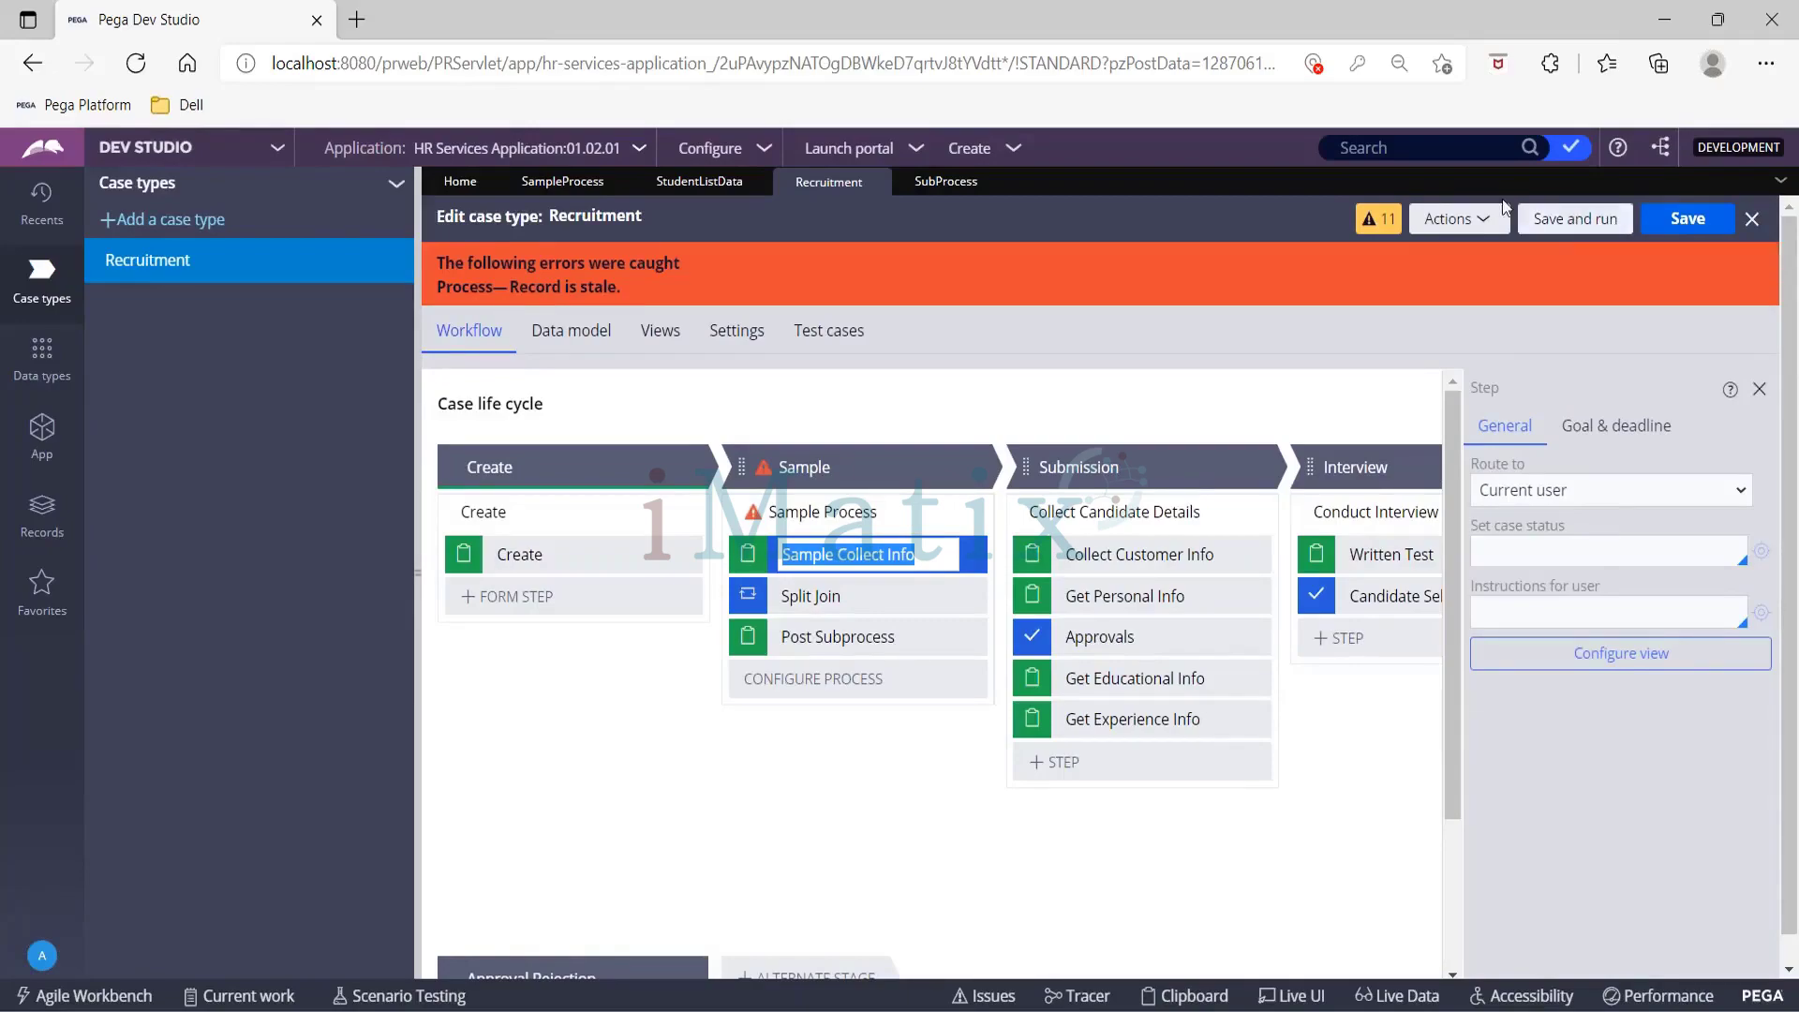
click(1458, 219)
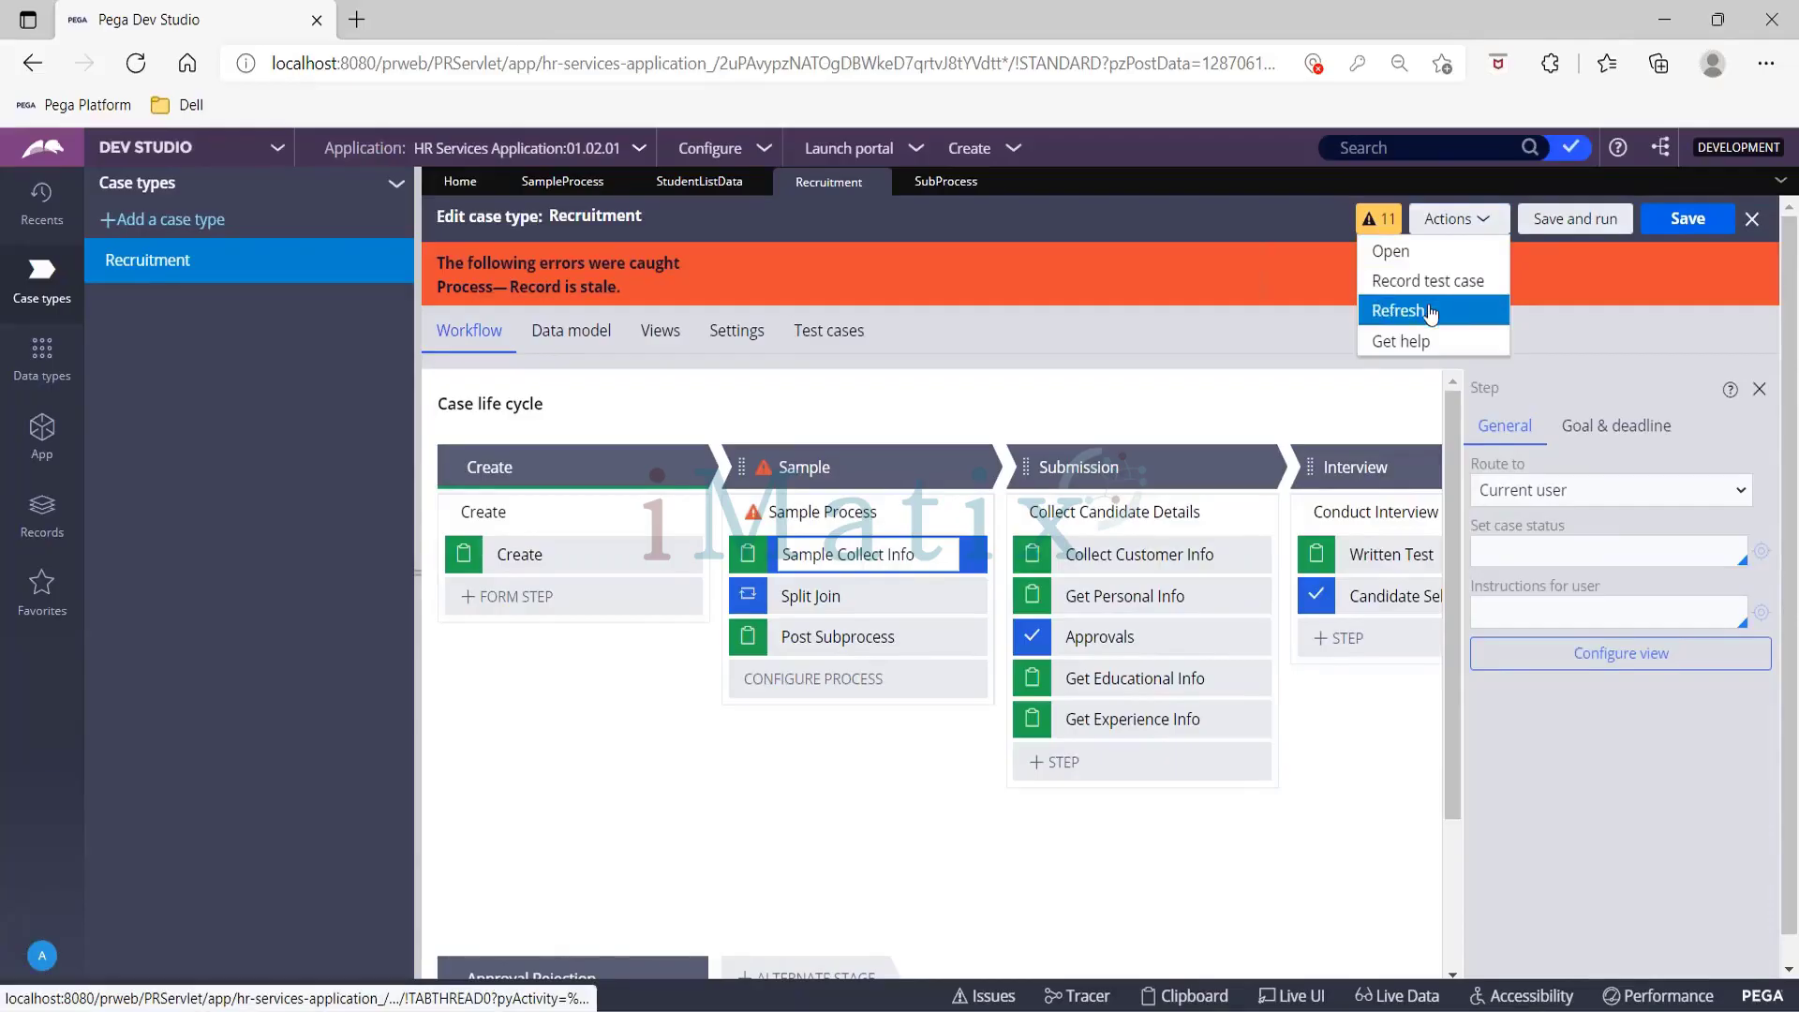
click(1432, 311)
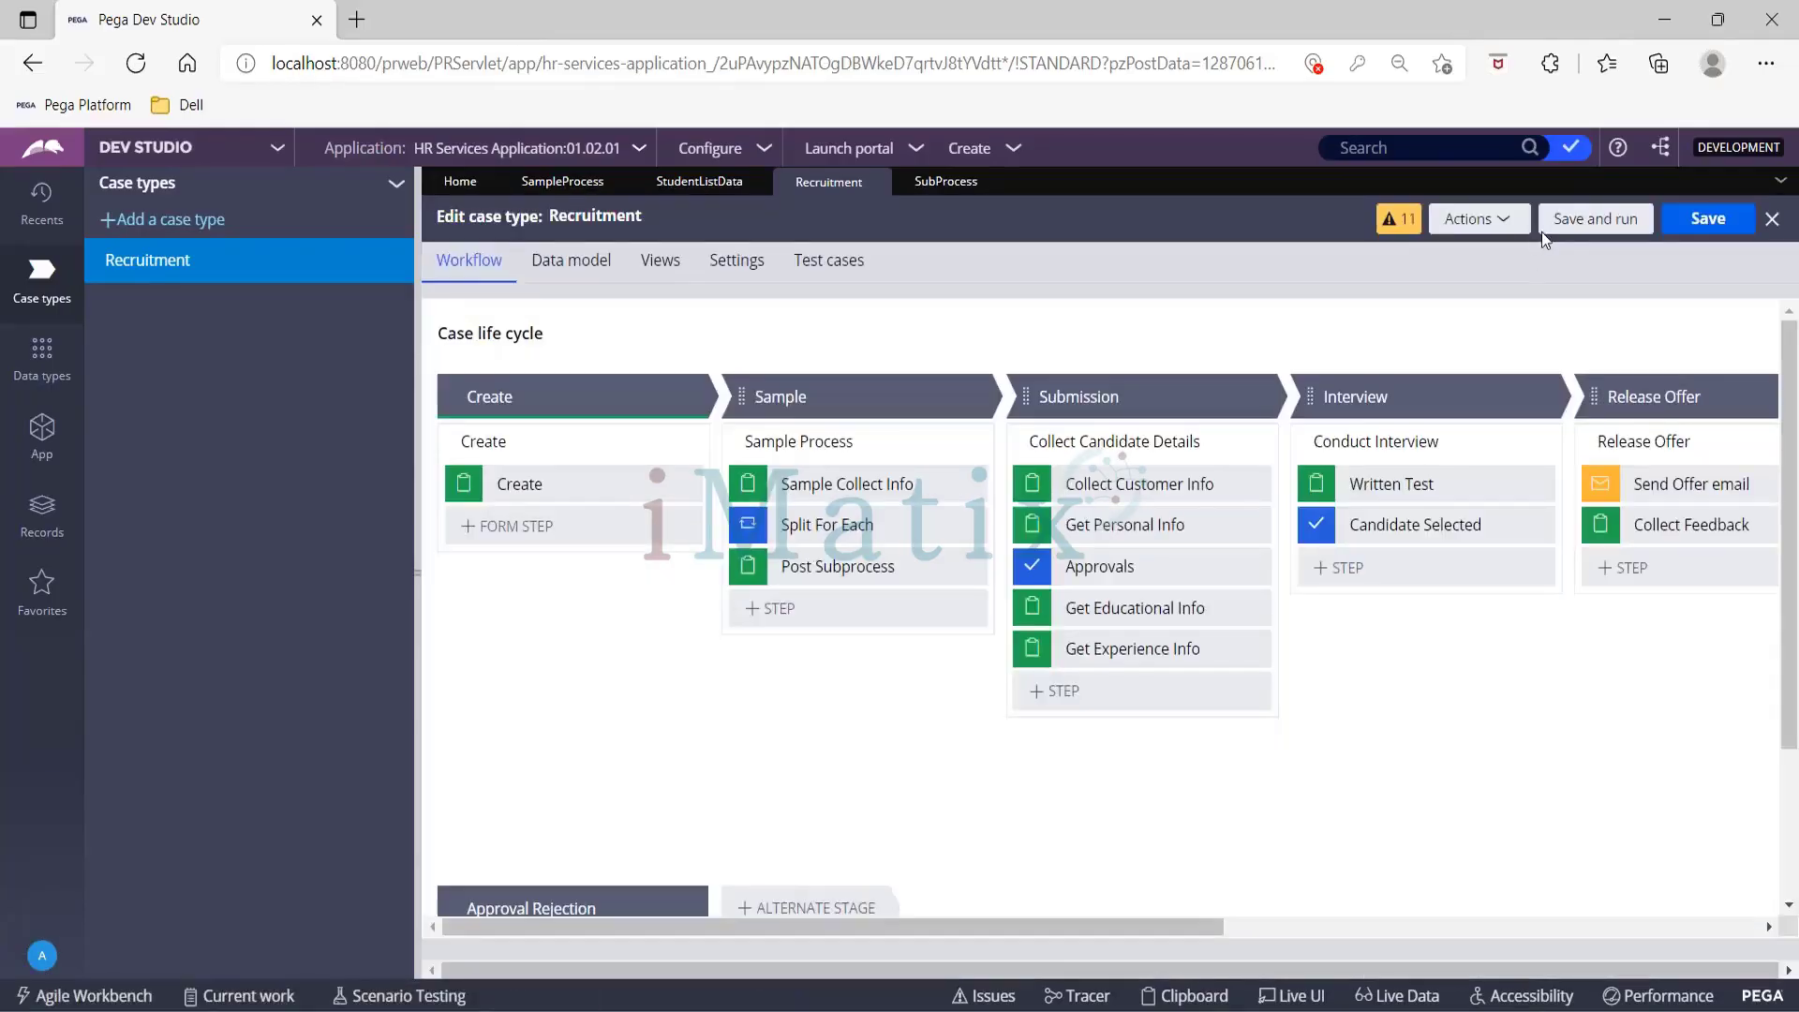
click(1567, 225)
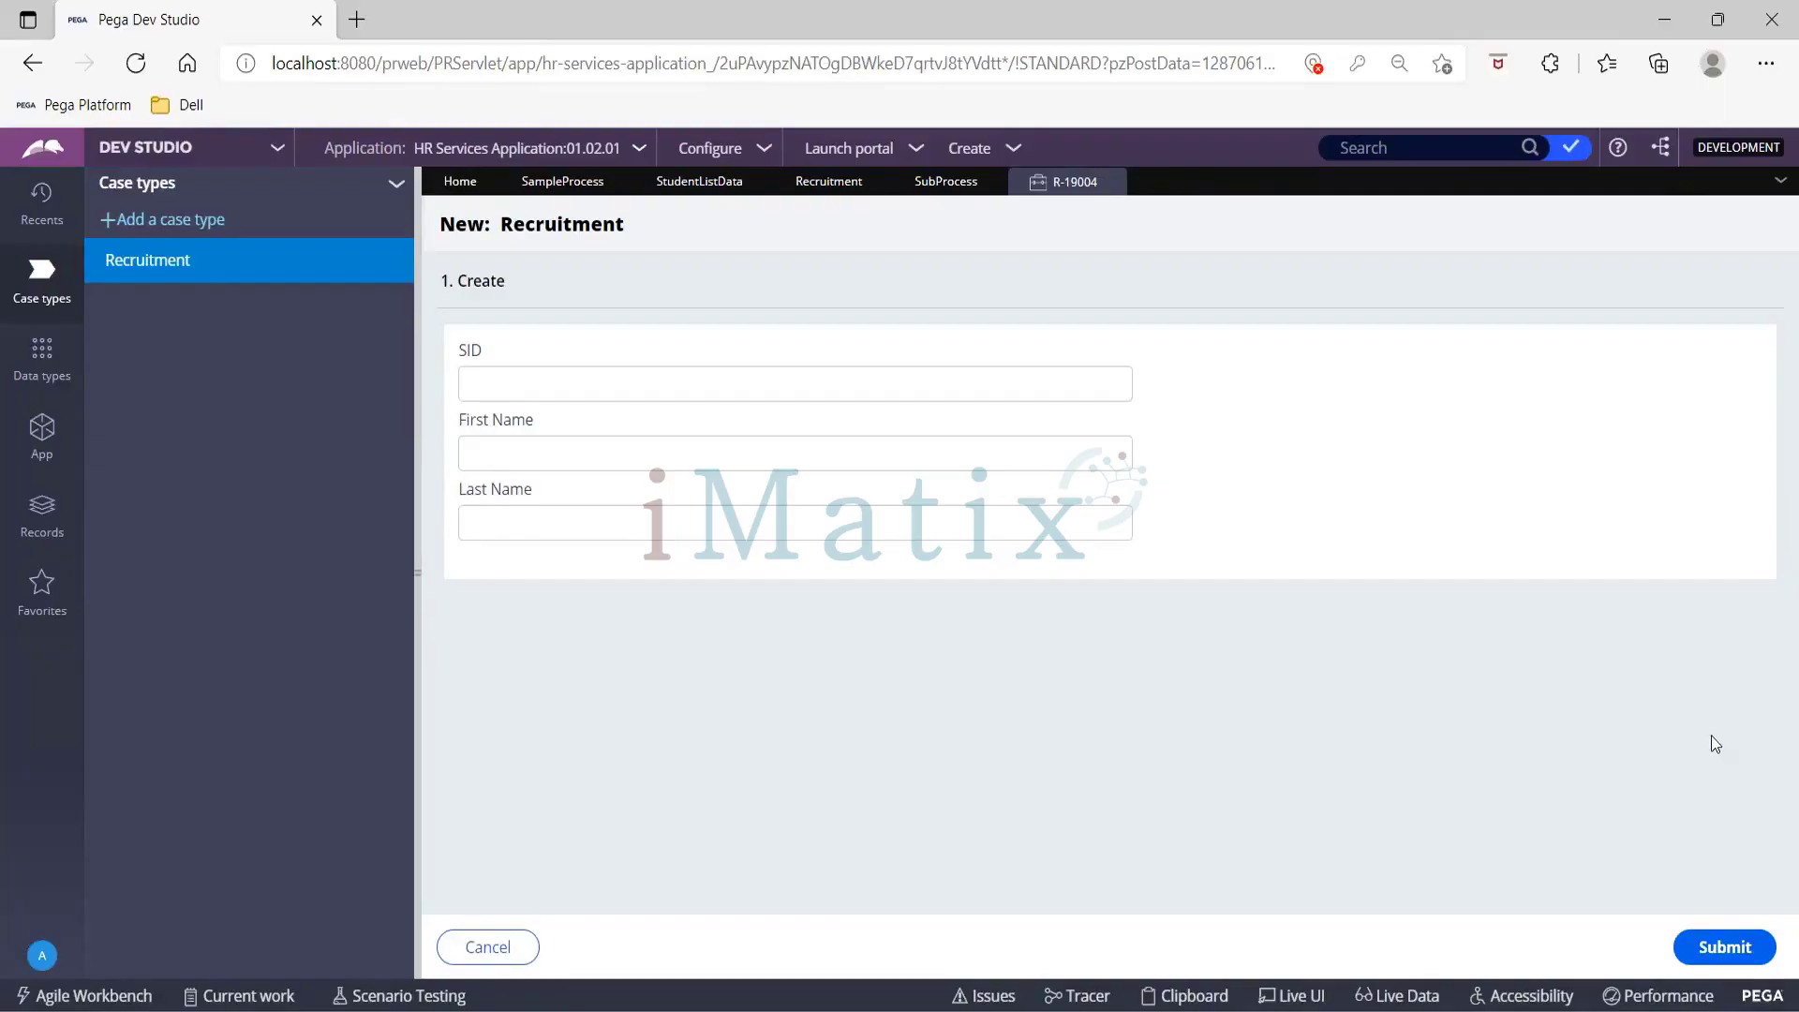
Step: Advance the new case through Create, Sample Collect Info and one Sub Process Assignment, and open another pending Sub Process Assignment
click(1728, 946)
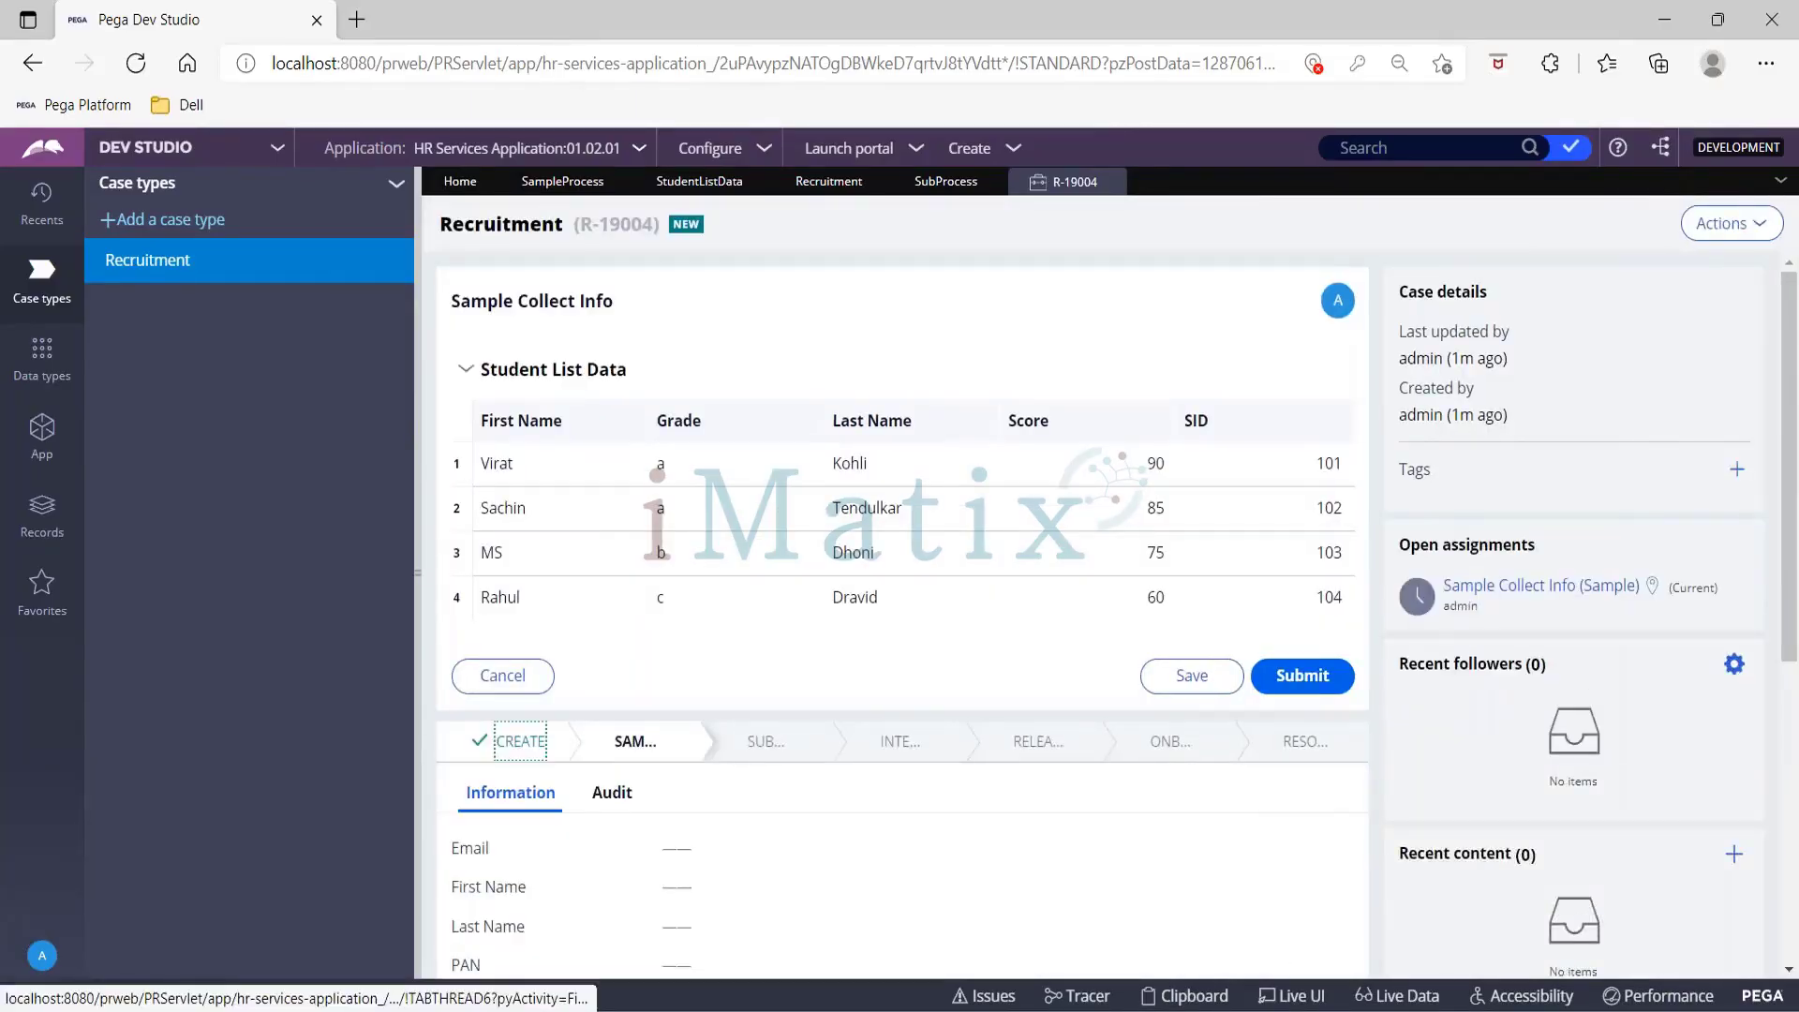
click(1261, 670)
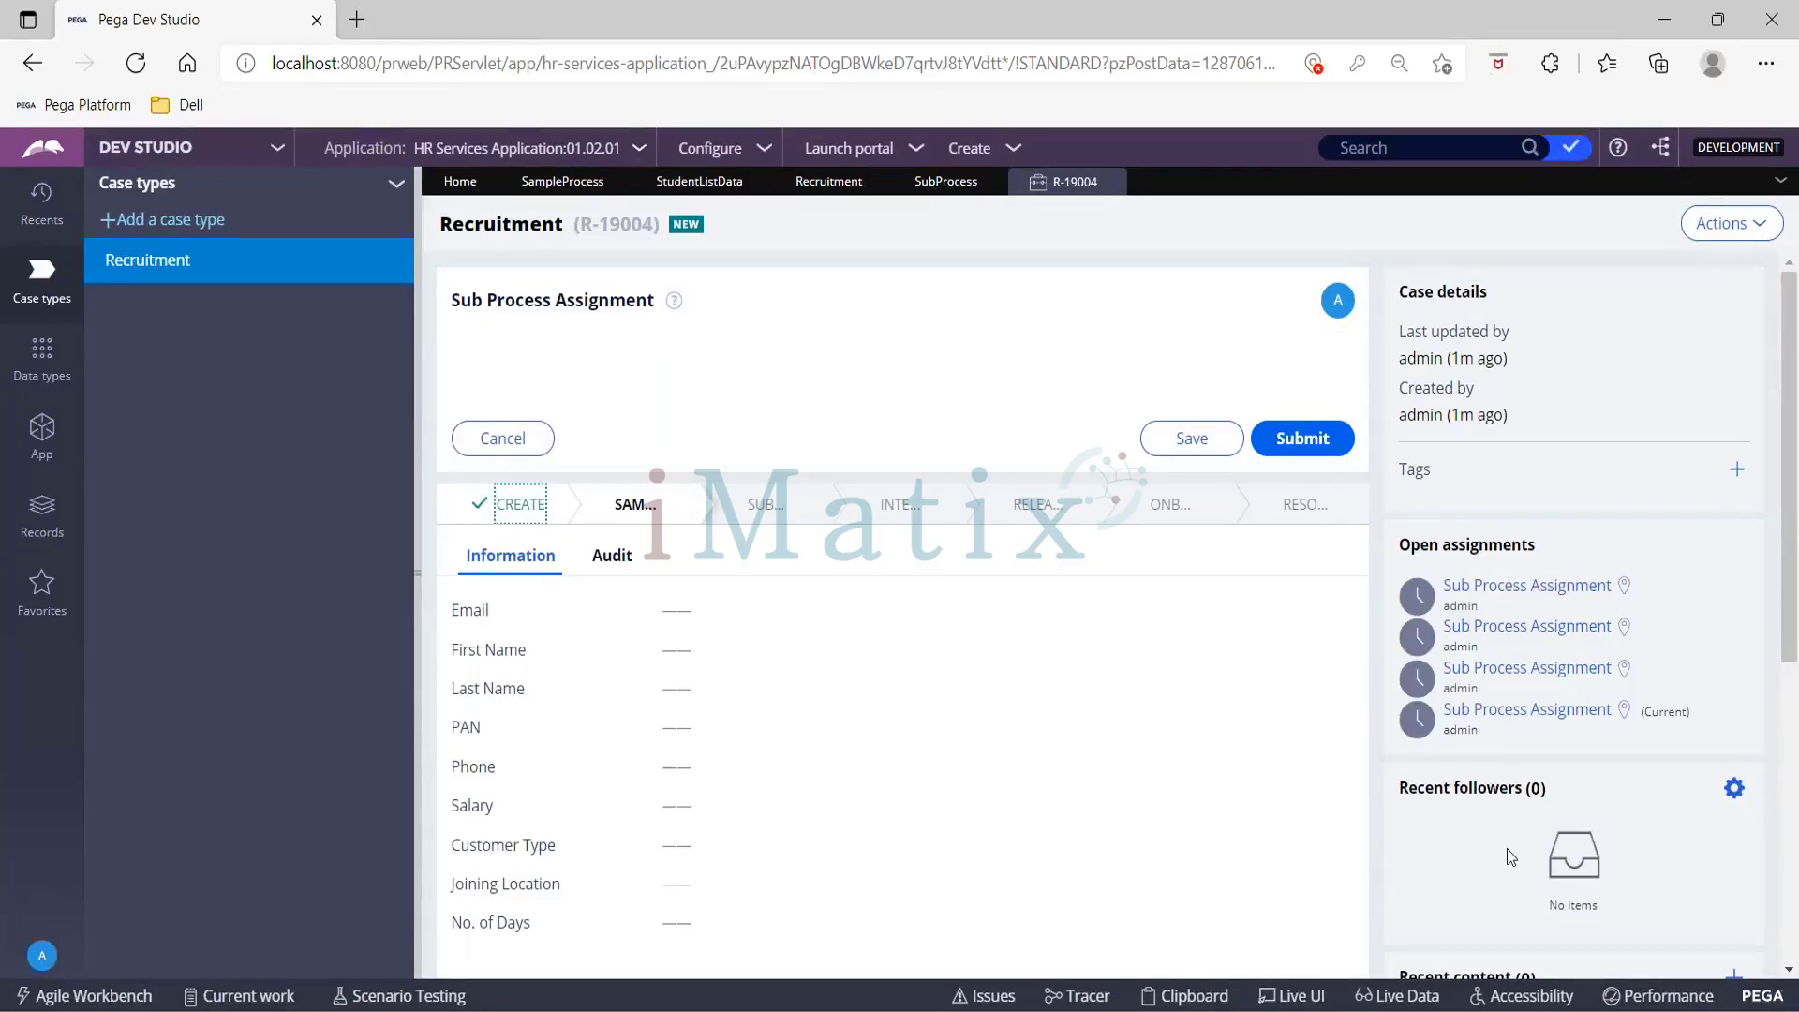
click(1303, 437)
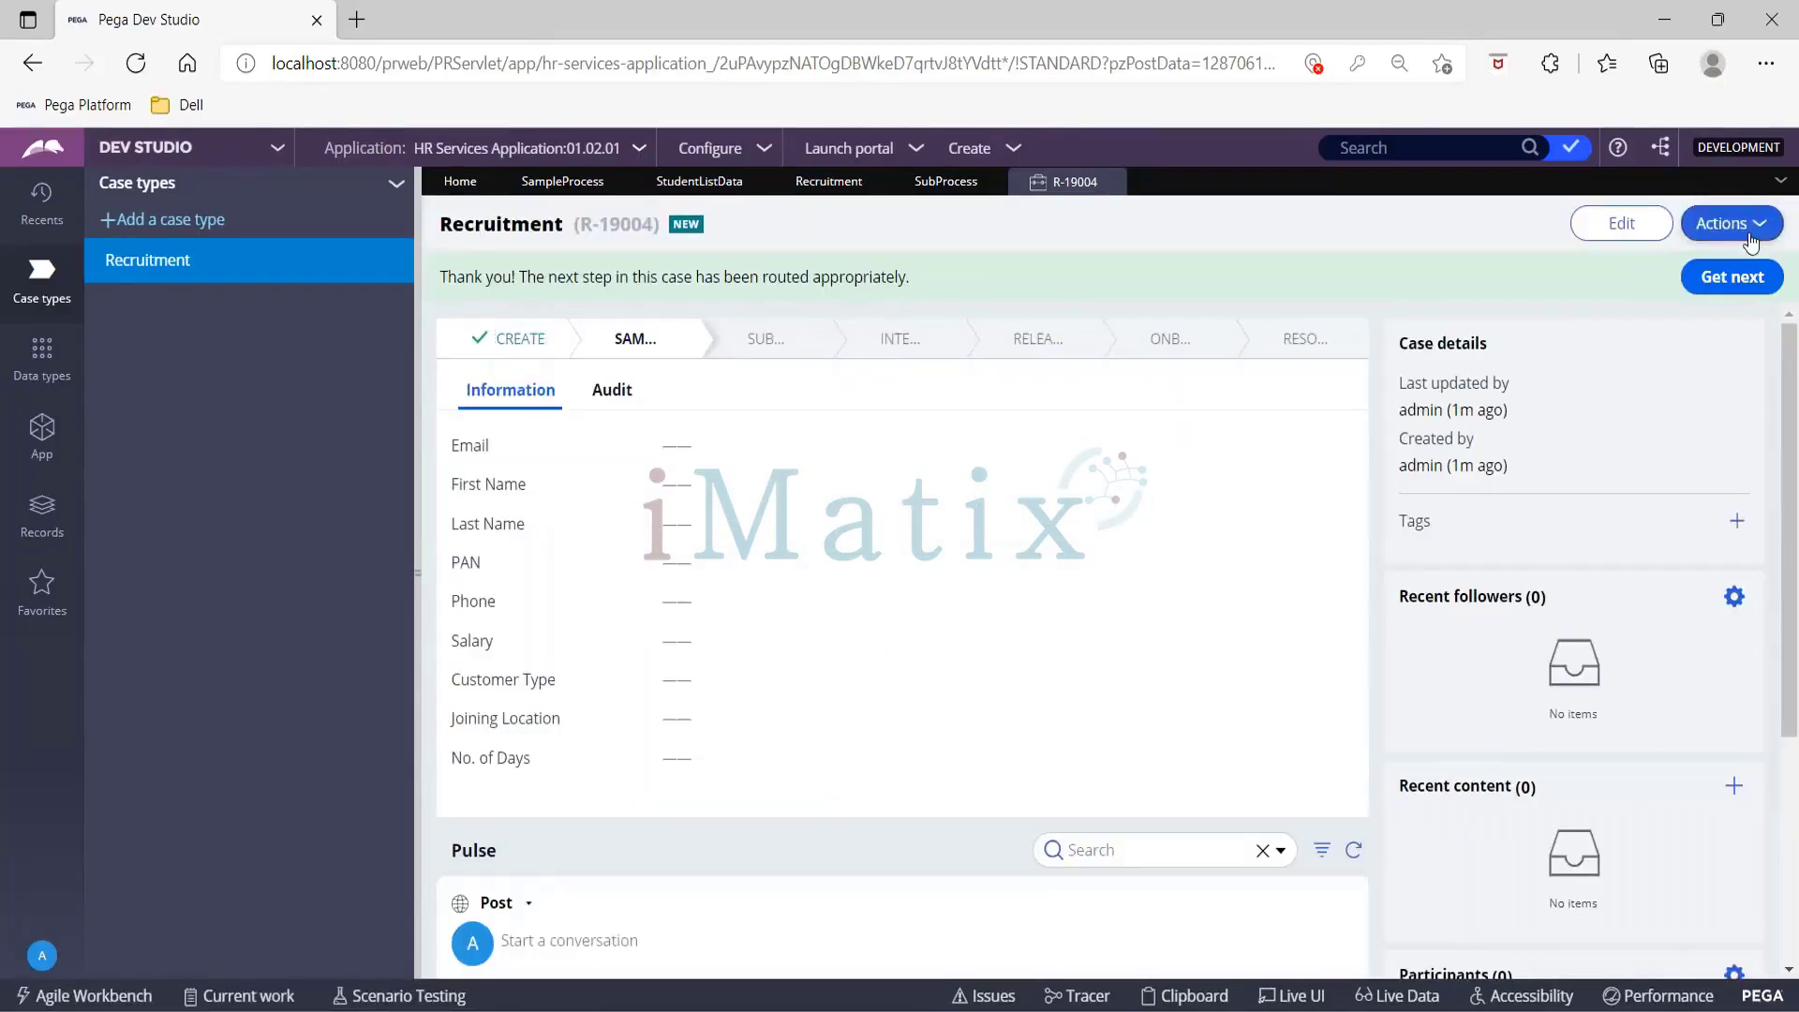
click(1724, 223)
mouse_move(1642, 309)
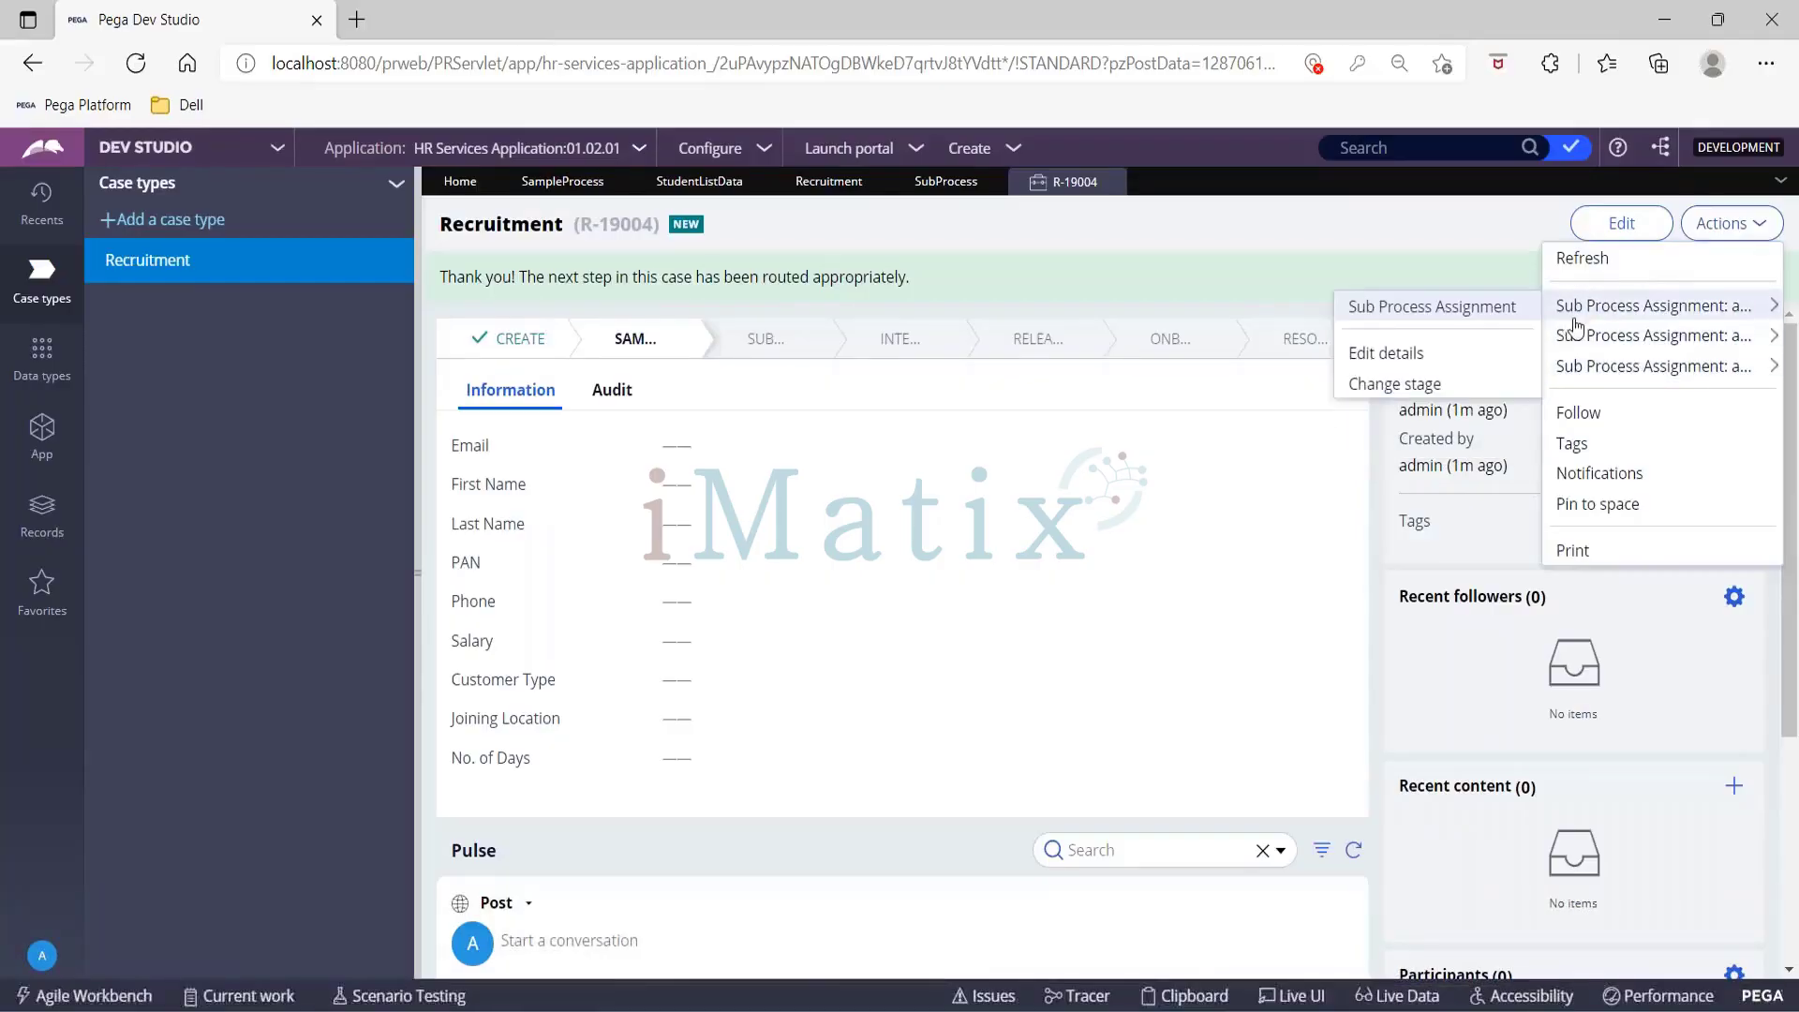
click(1499, 308)
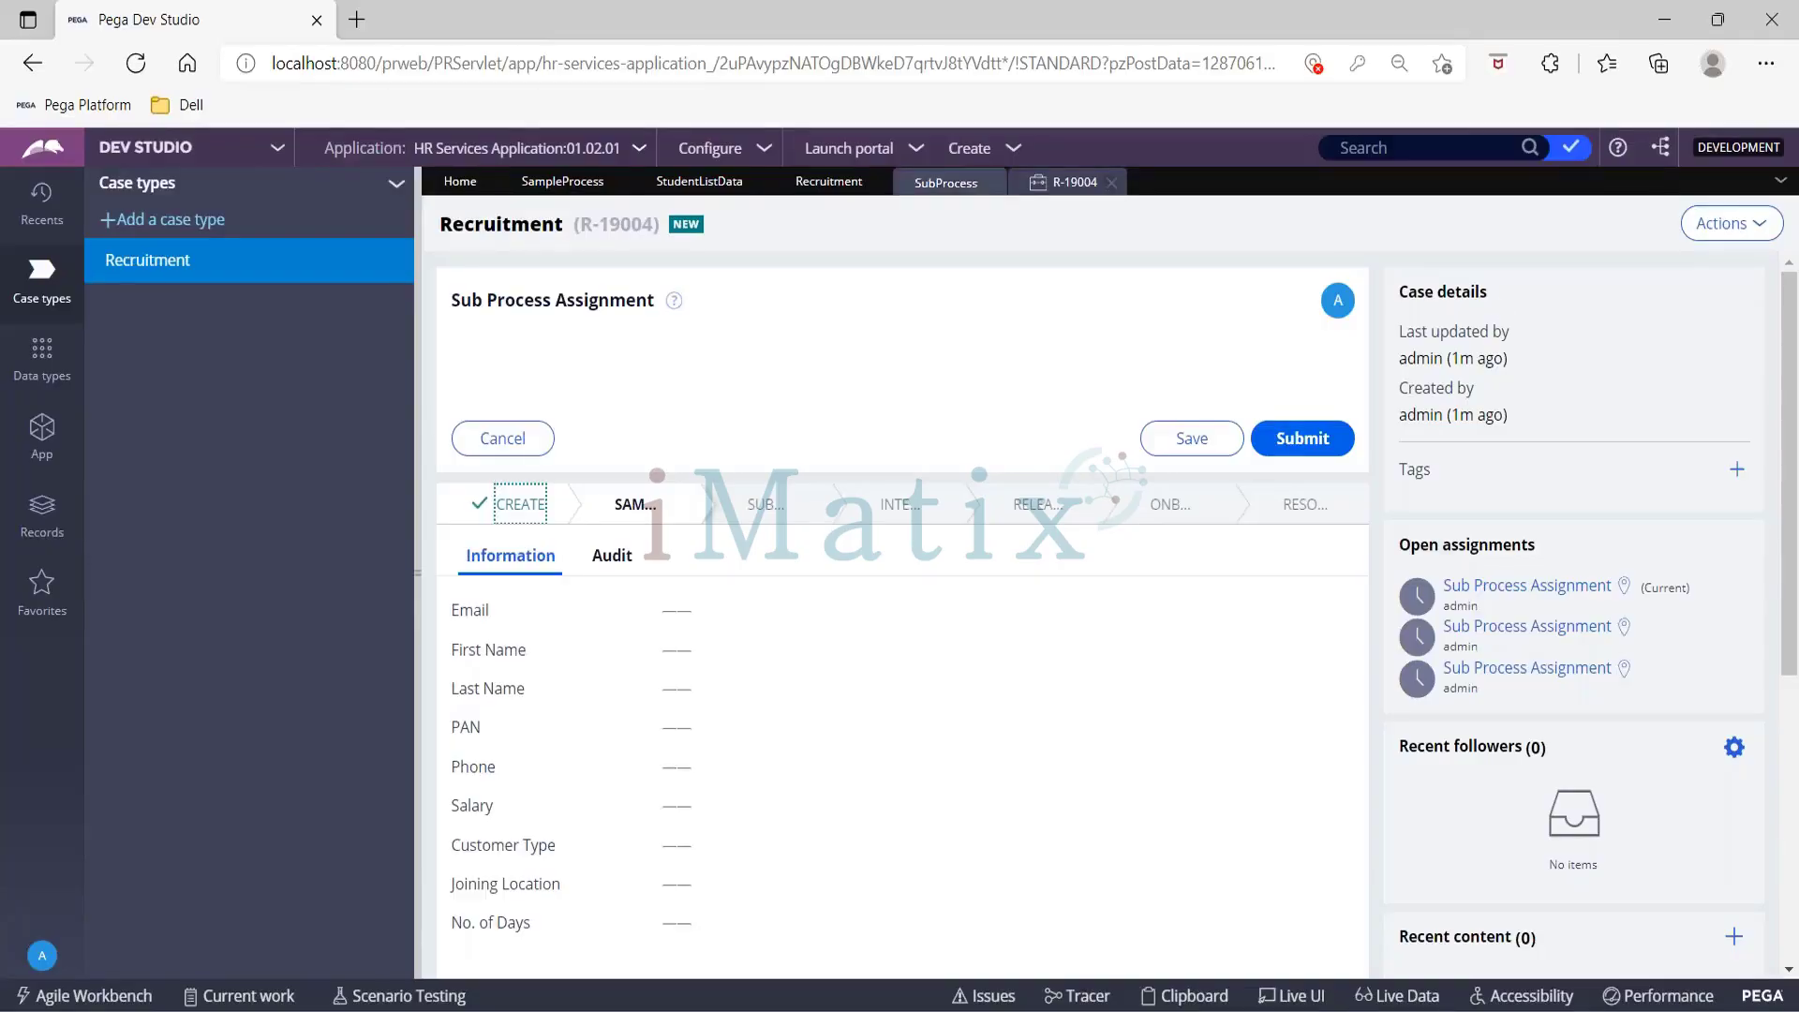
Step: Set the Split For Each join in the Sample Process flow to Any and save the flow
click(566, 184)
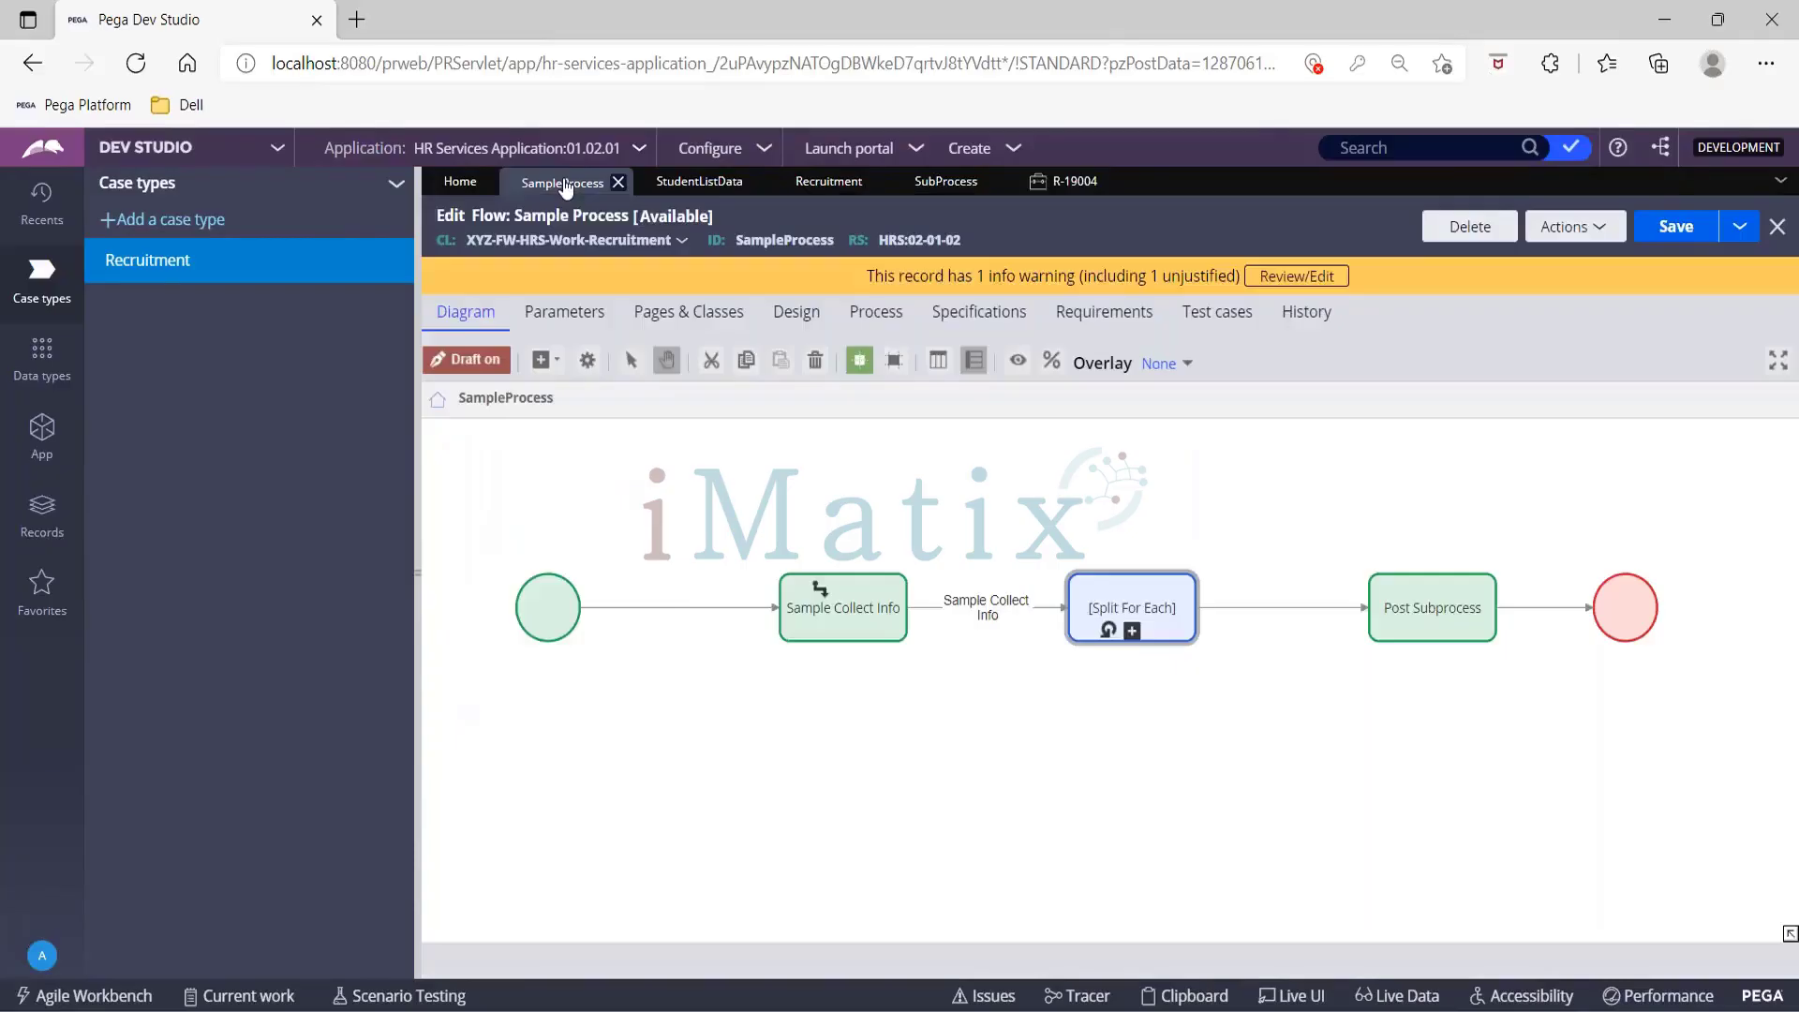
click(1168, 607)
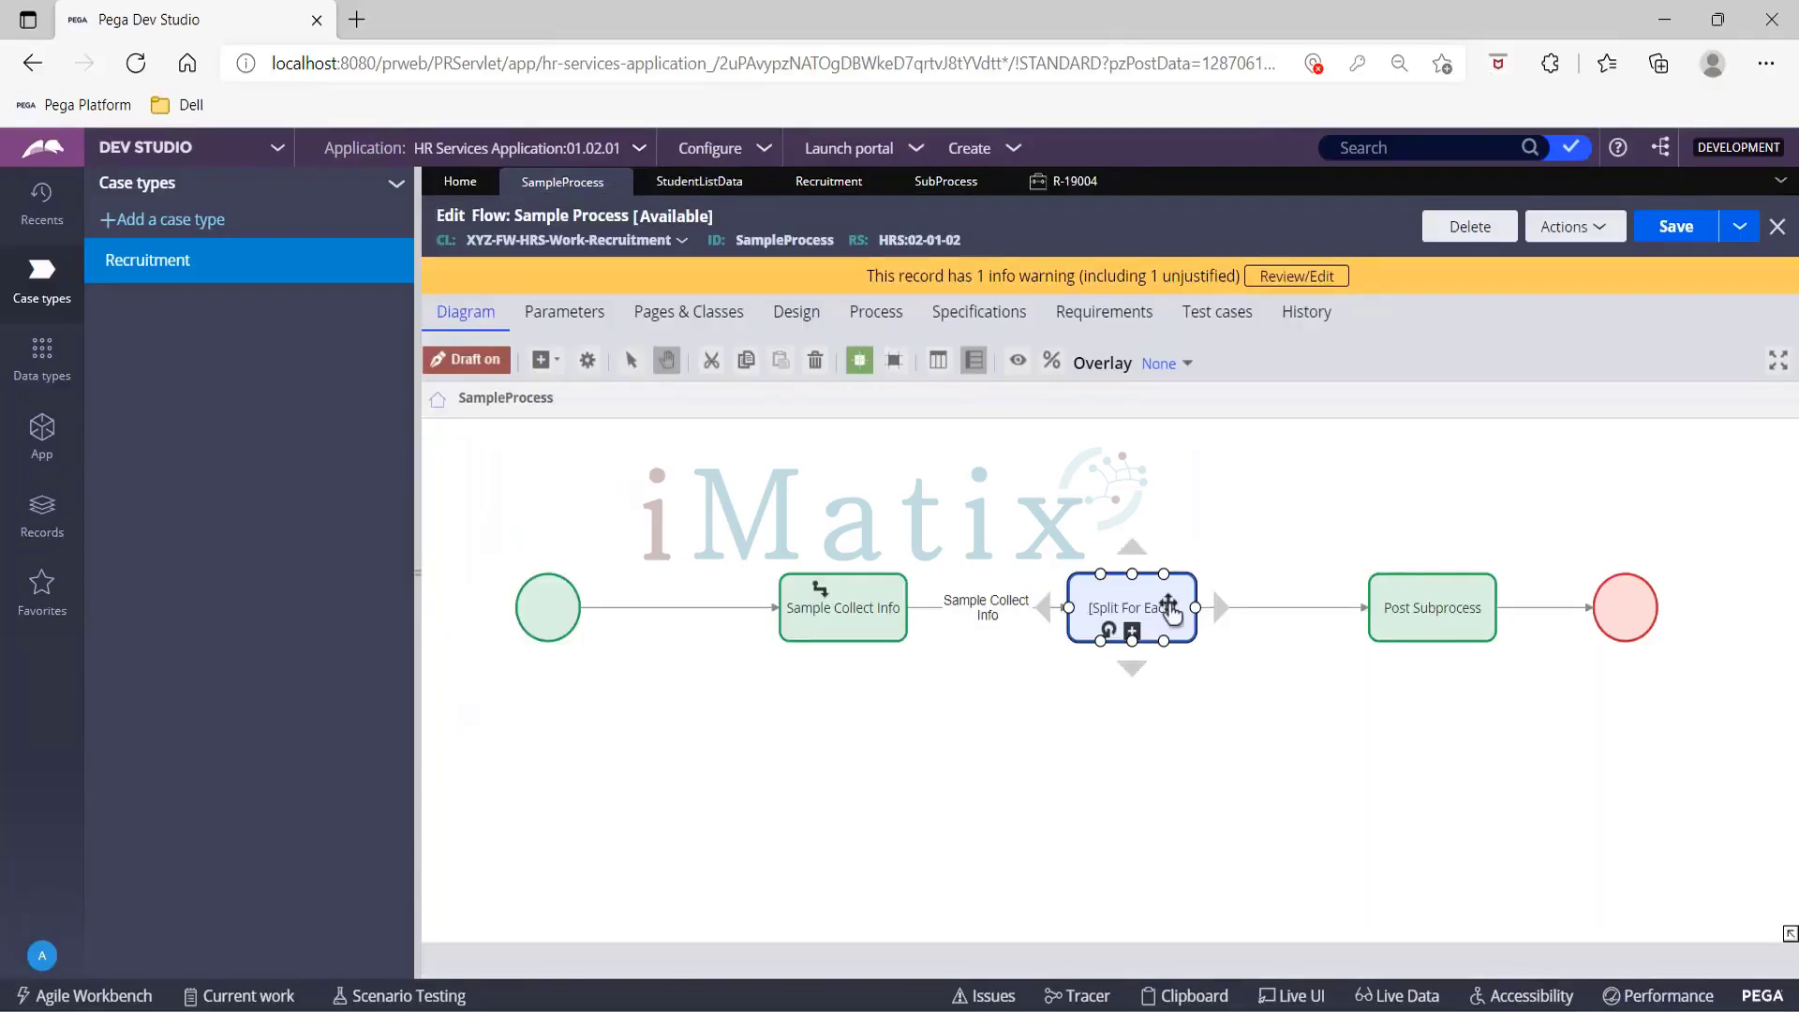
double_click(1168, 608)
click(868, 530)
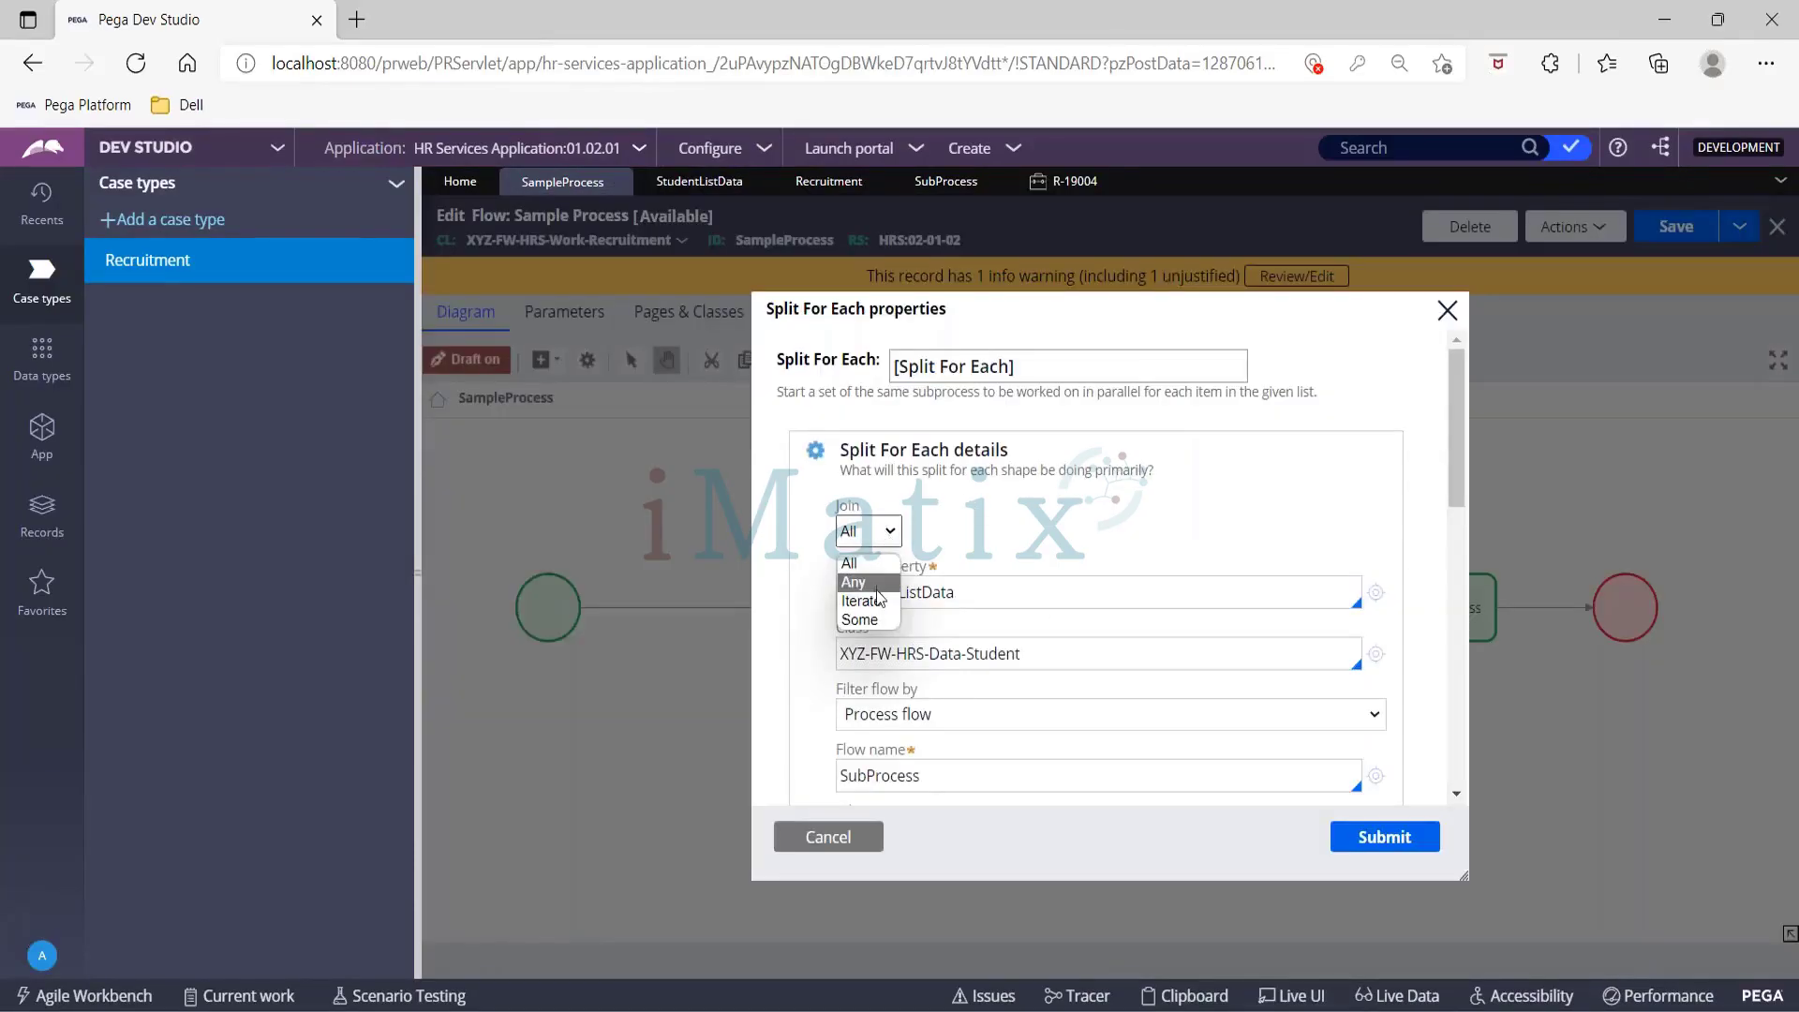
click(854, 559)
click(1366, 837)
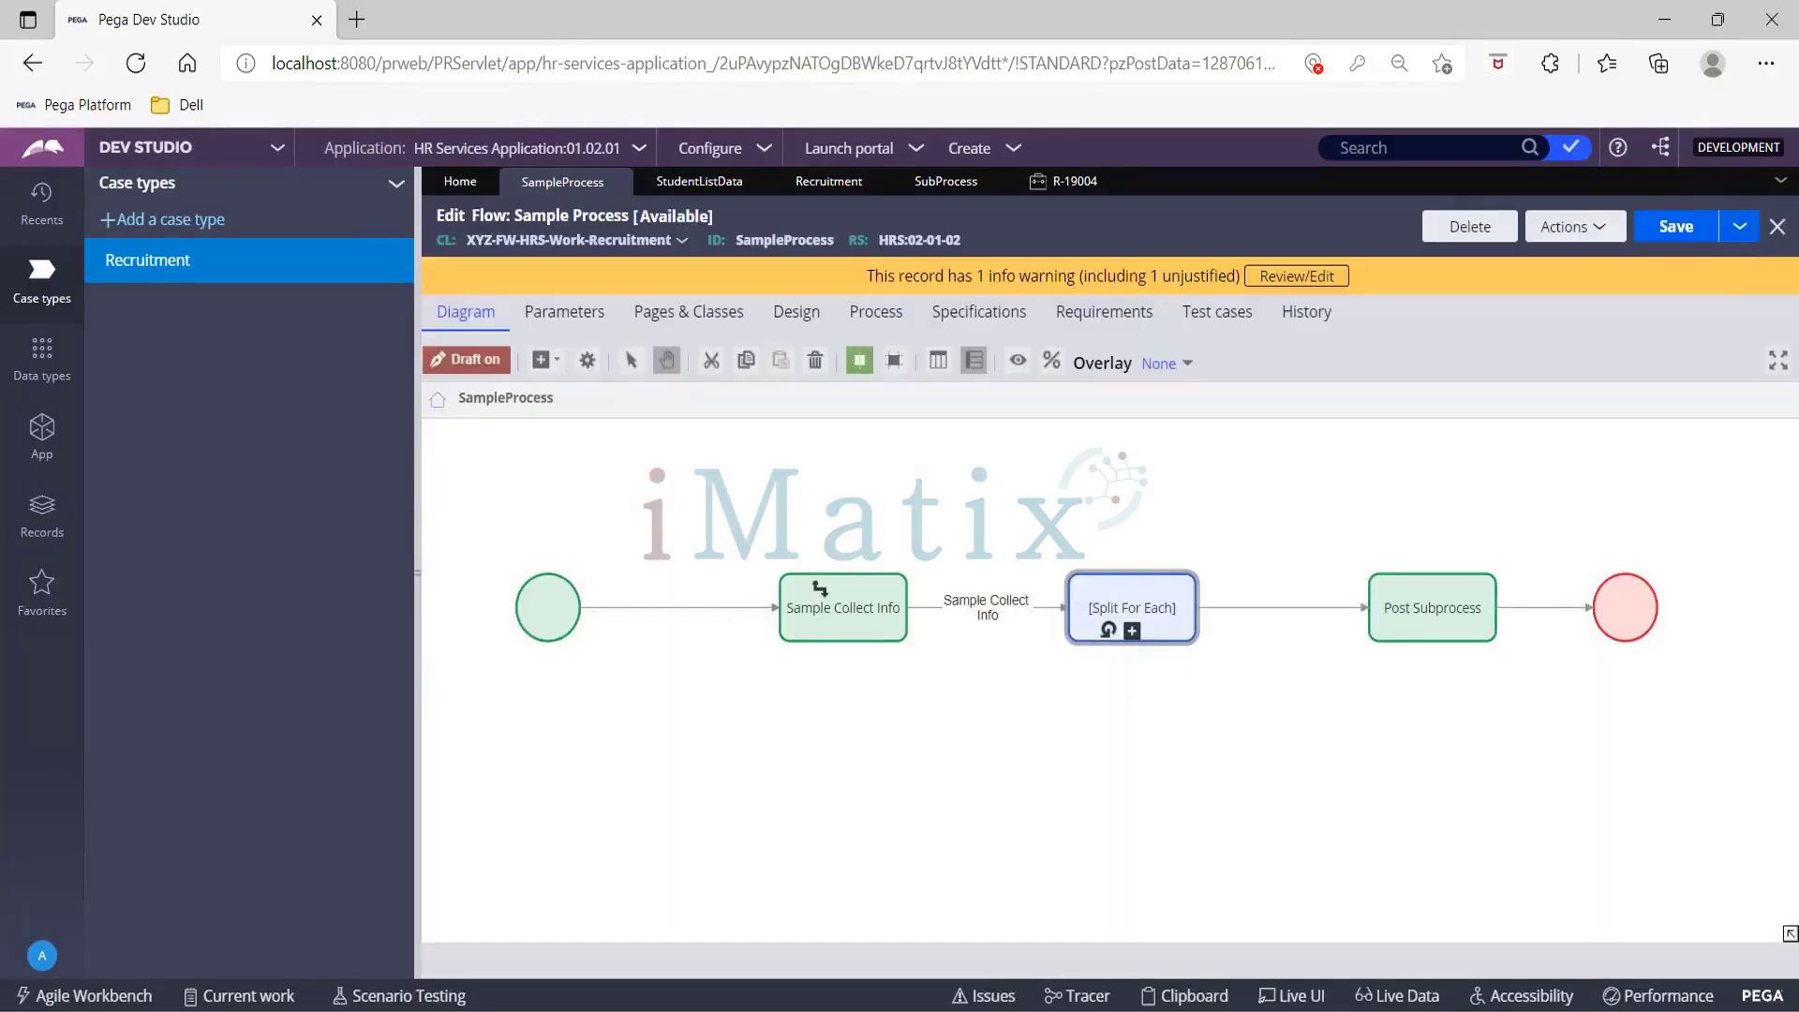
click(1660, 230)
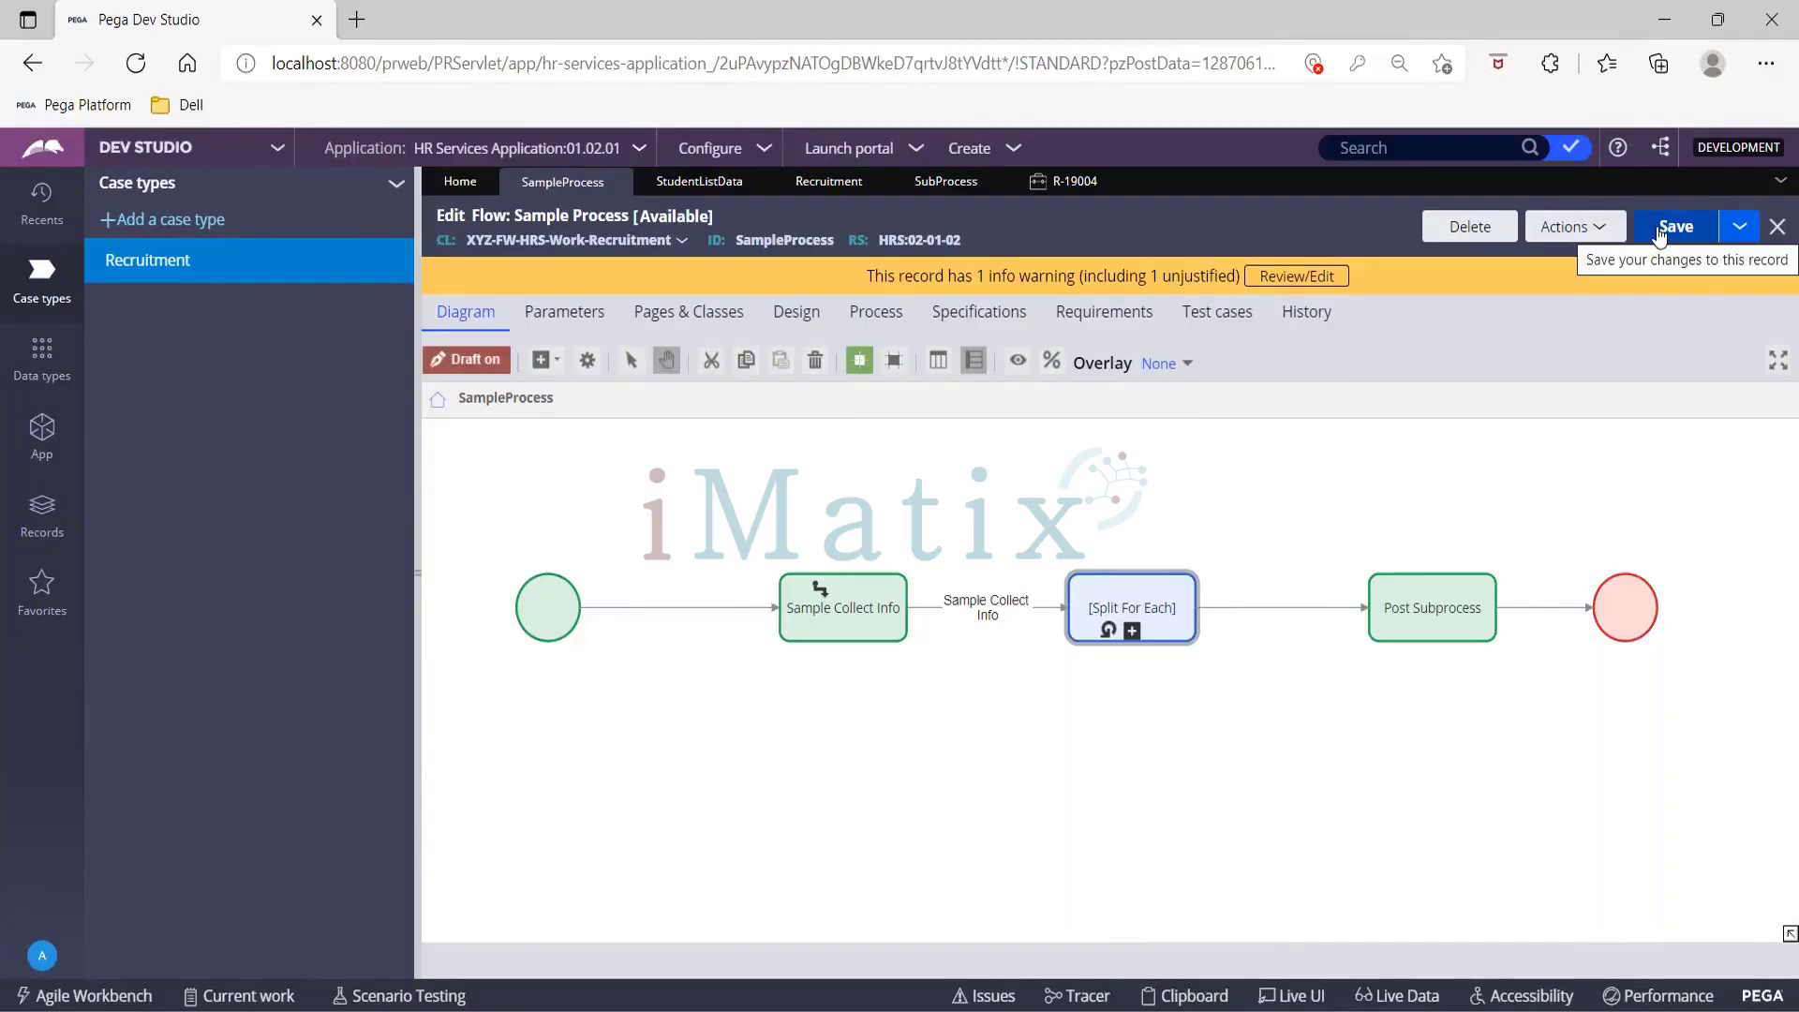
click(1659, 233)
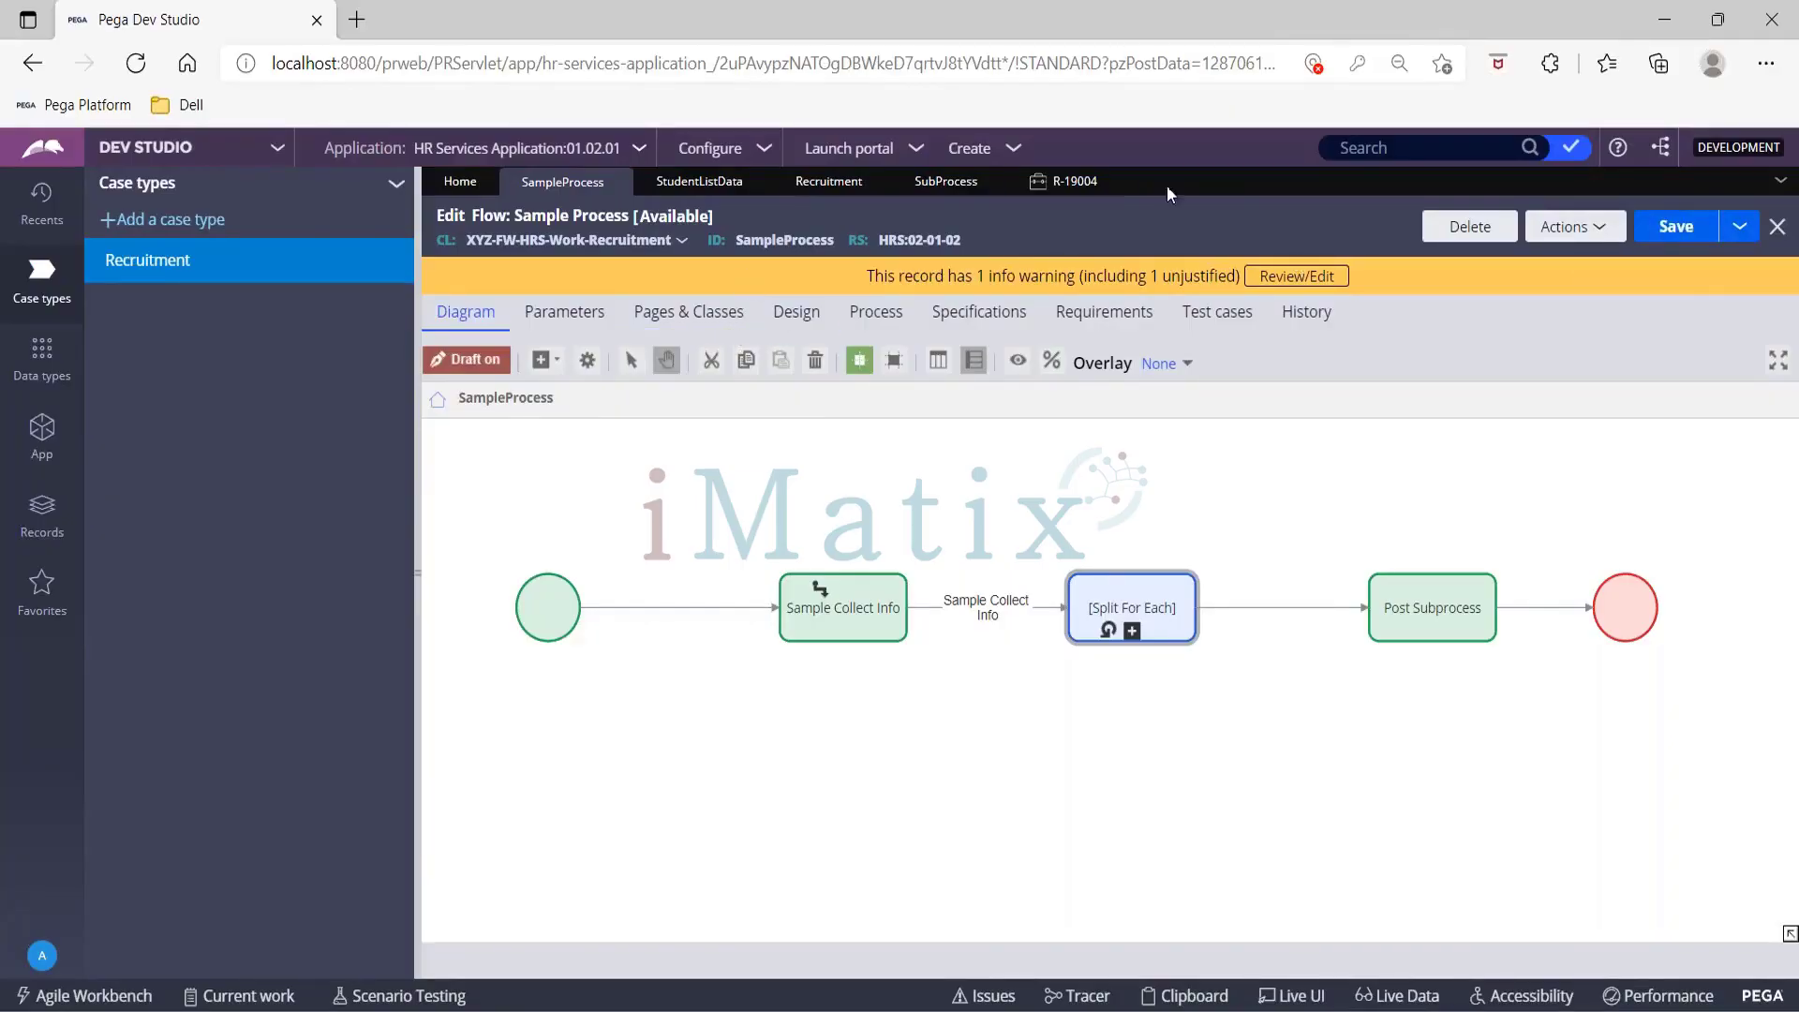
Step: Create another Recruitment case, submit Sample Collect Info and one Sub Process Assignment, and check the case's available actions
click(1014, 148)
mouse_move(1125, 169)
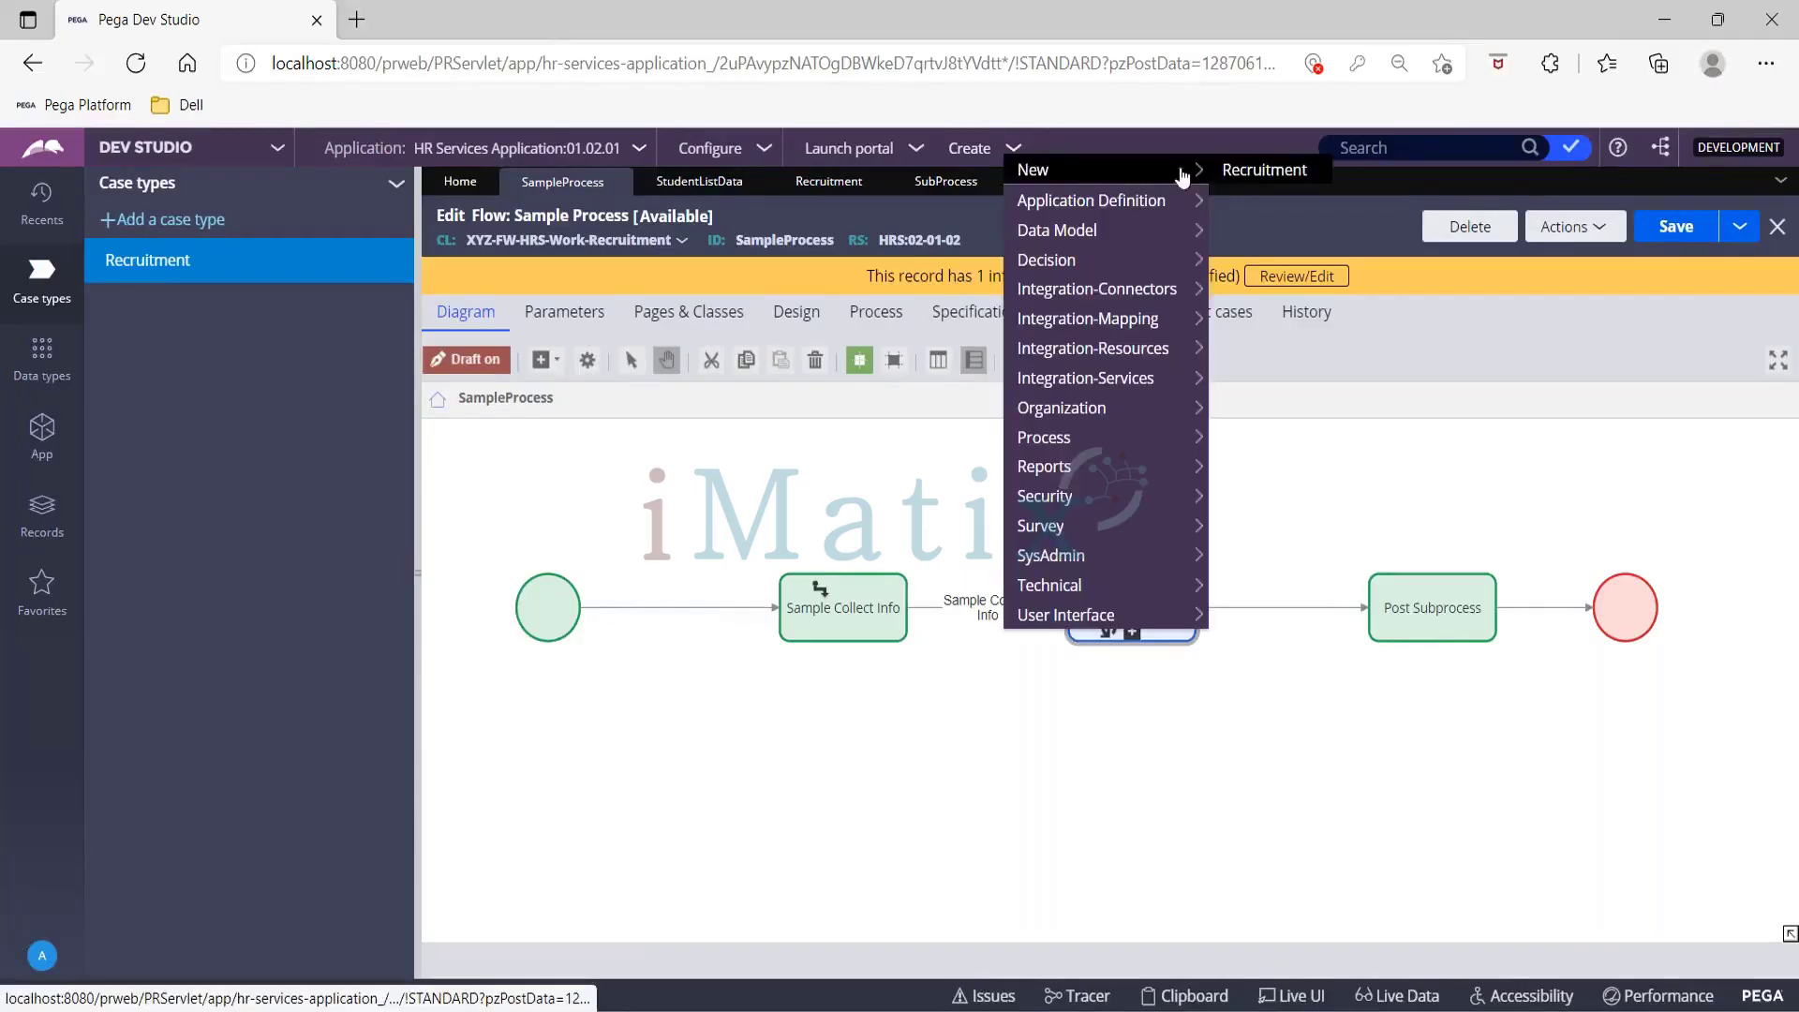
click(1229, 170)
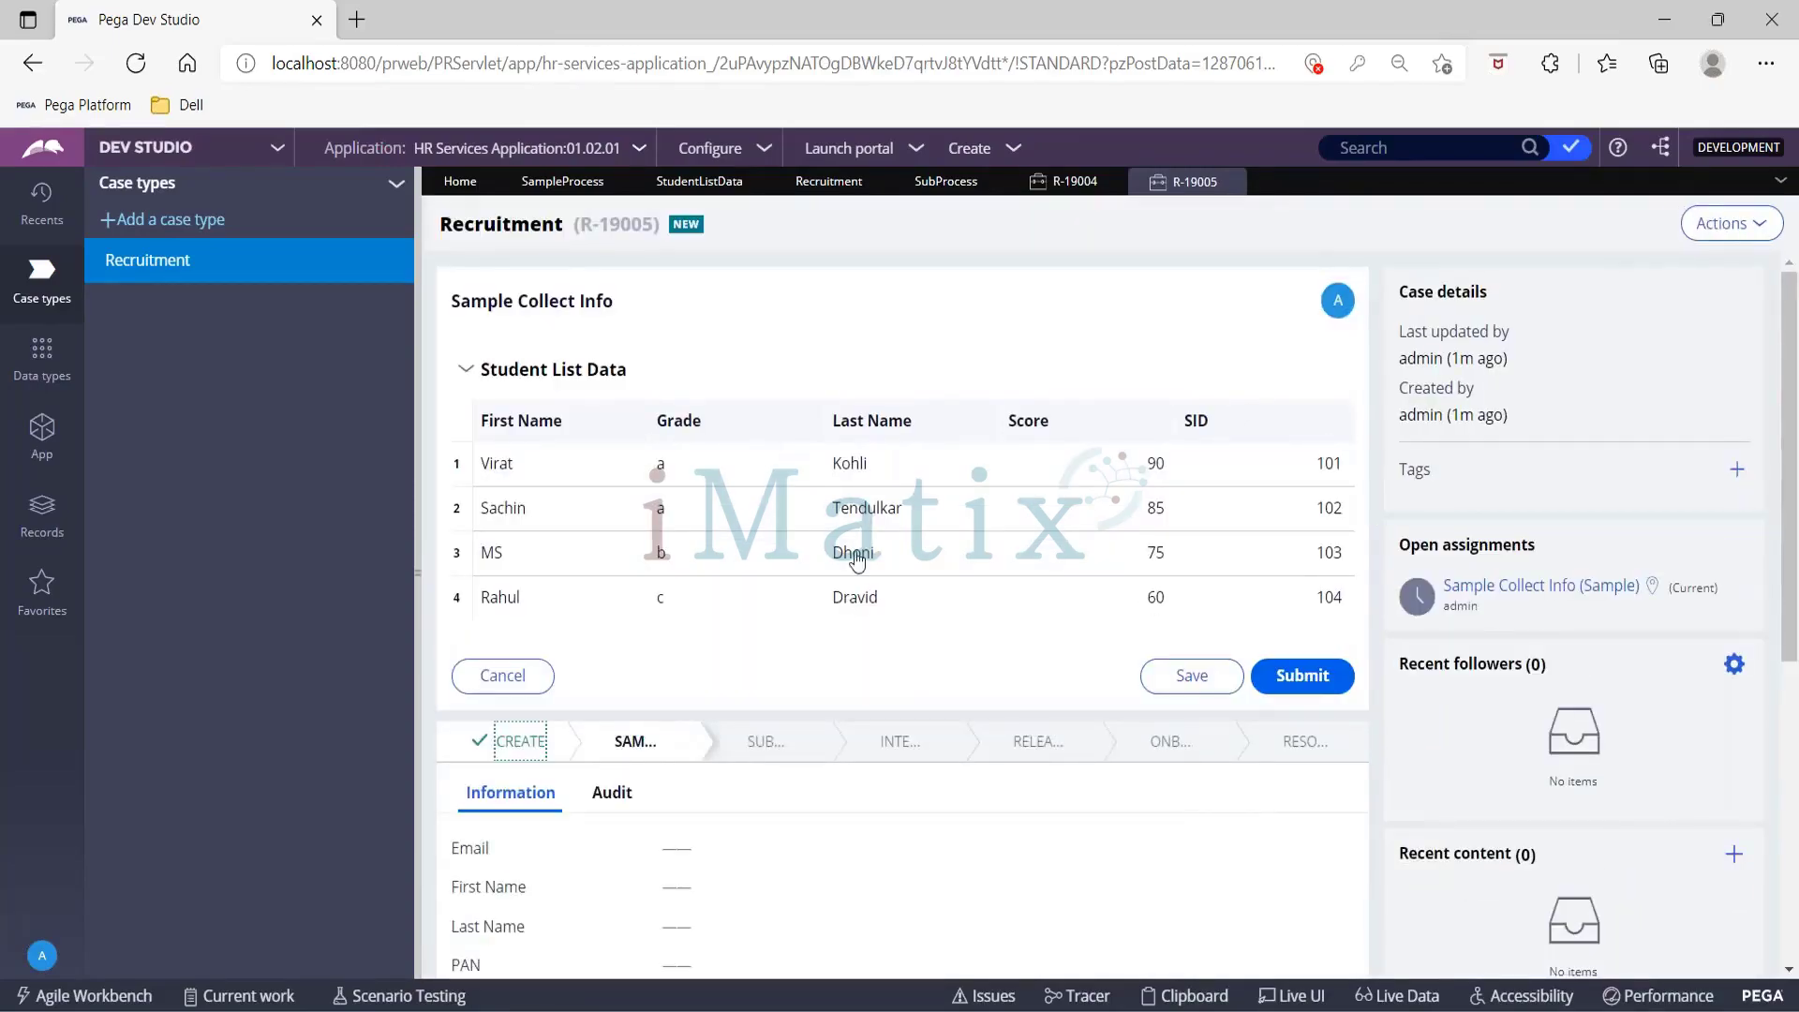
click(1305, 675)
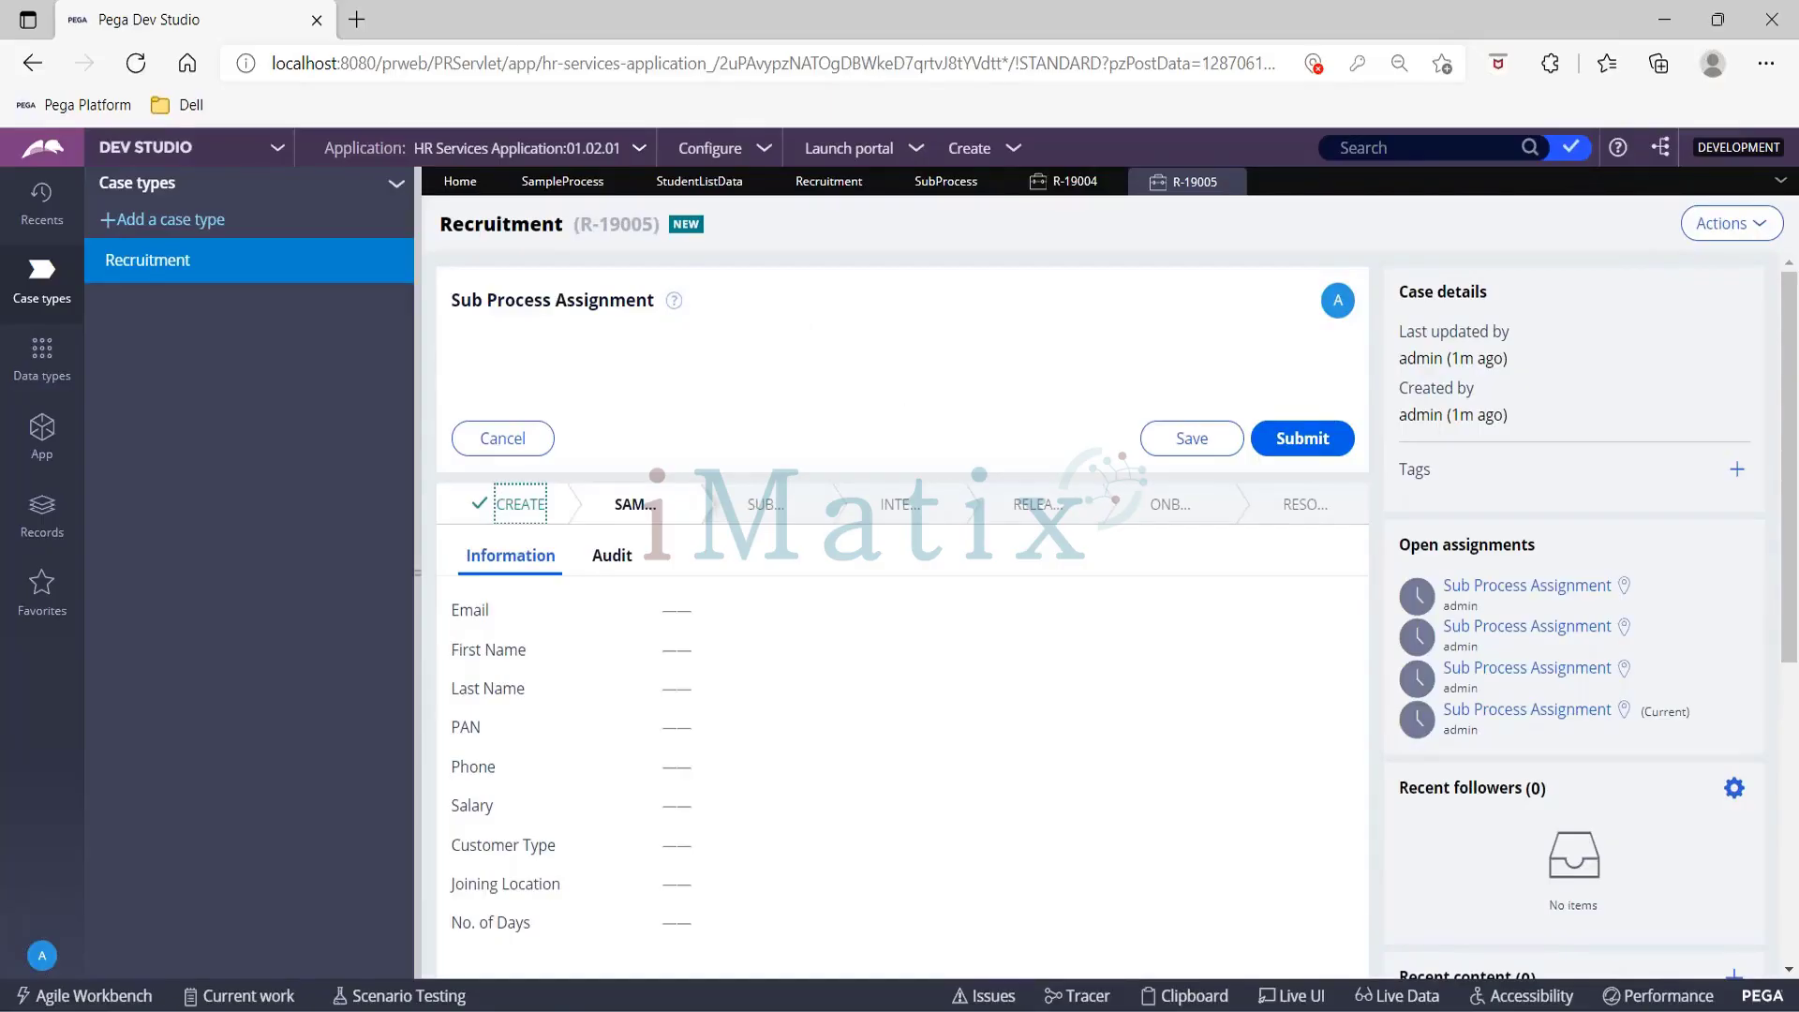
click(1308, 441)
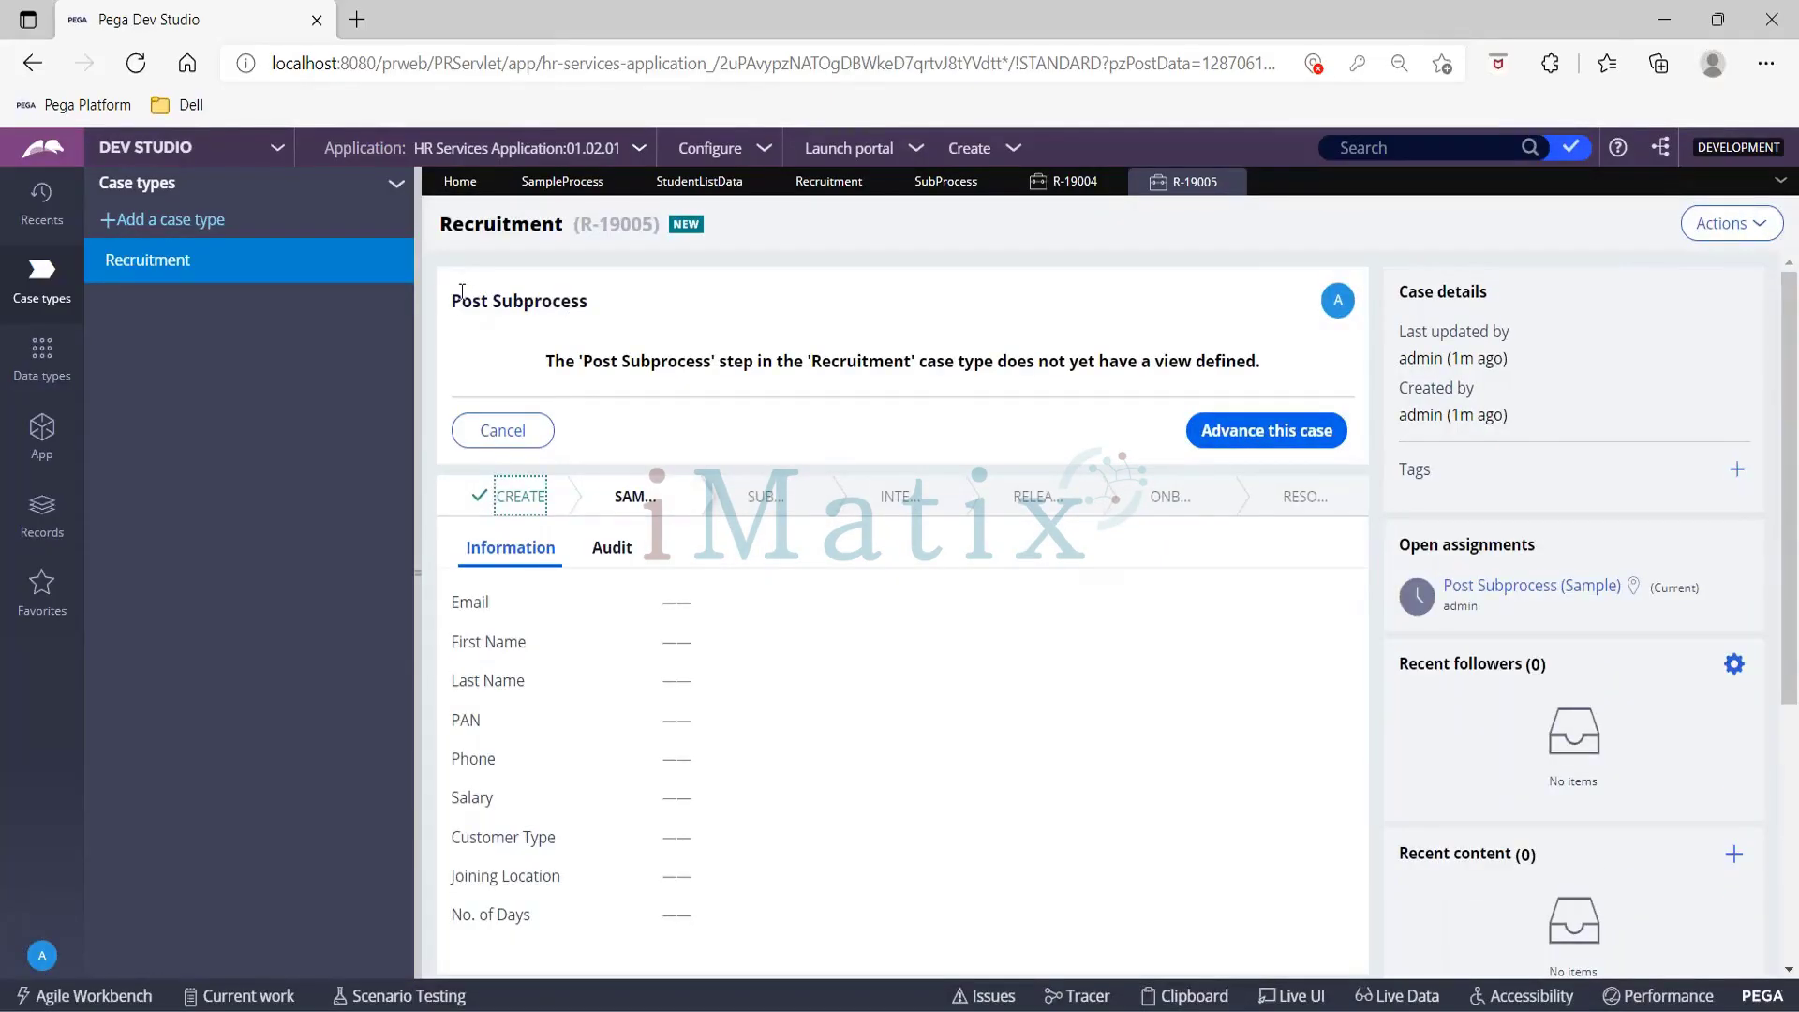
drag(448, 302, 633, 316)
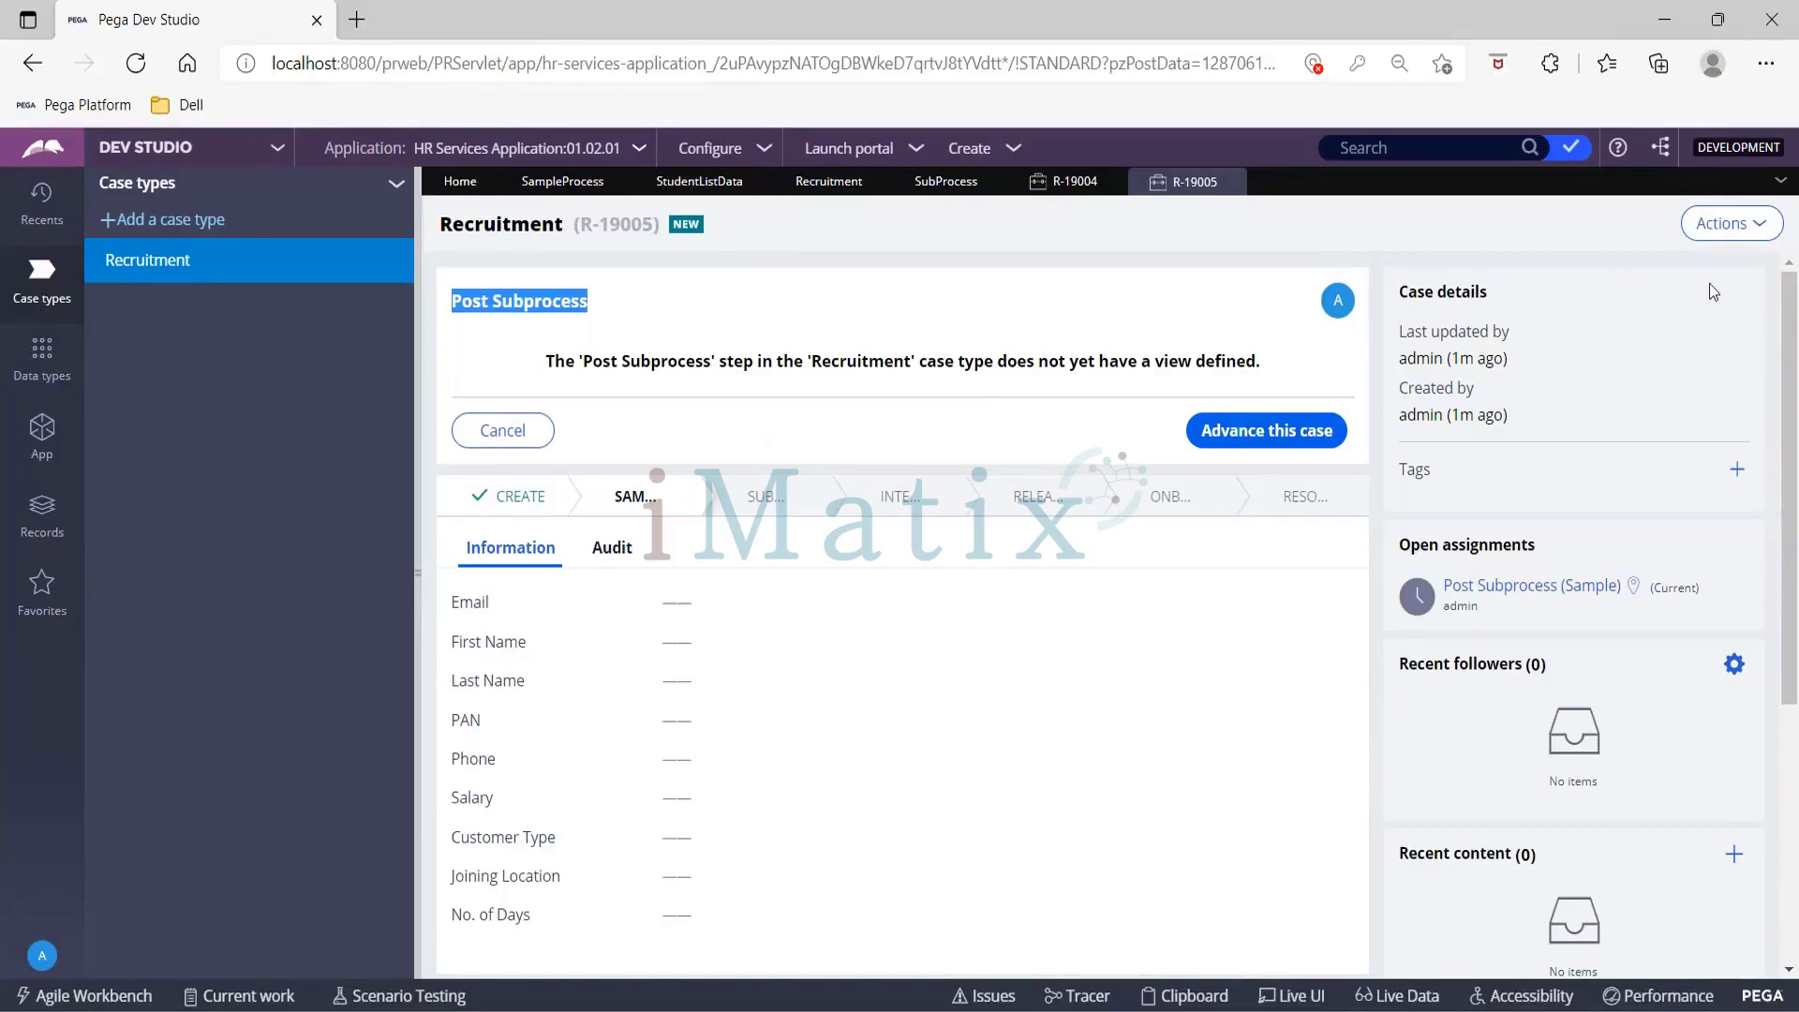
click(1730, 225)
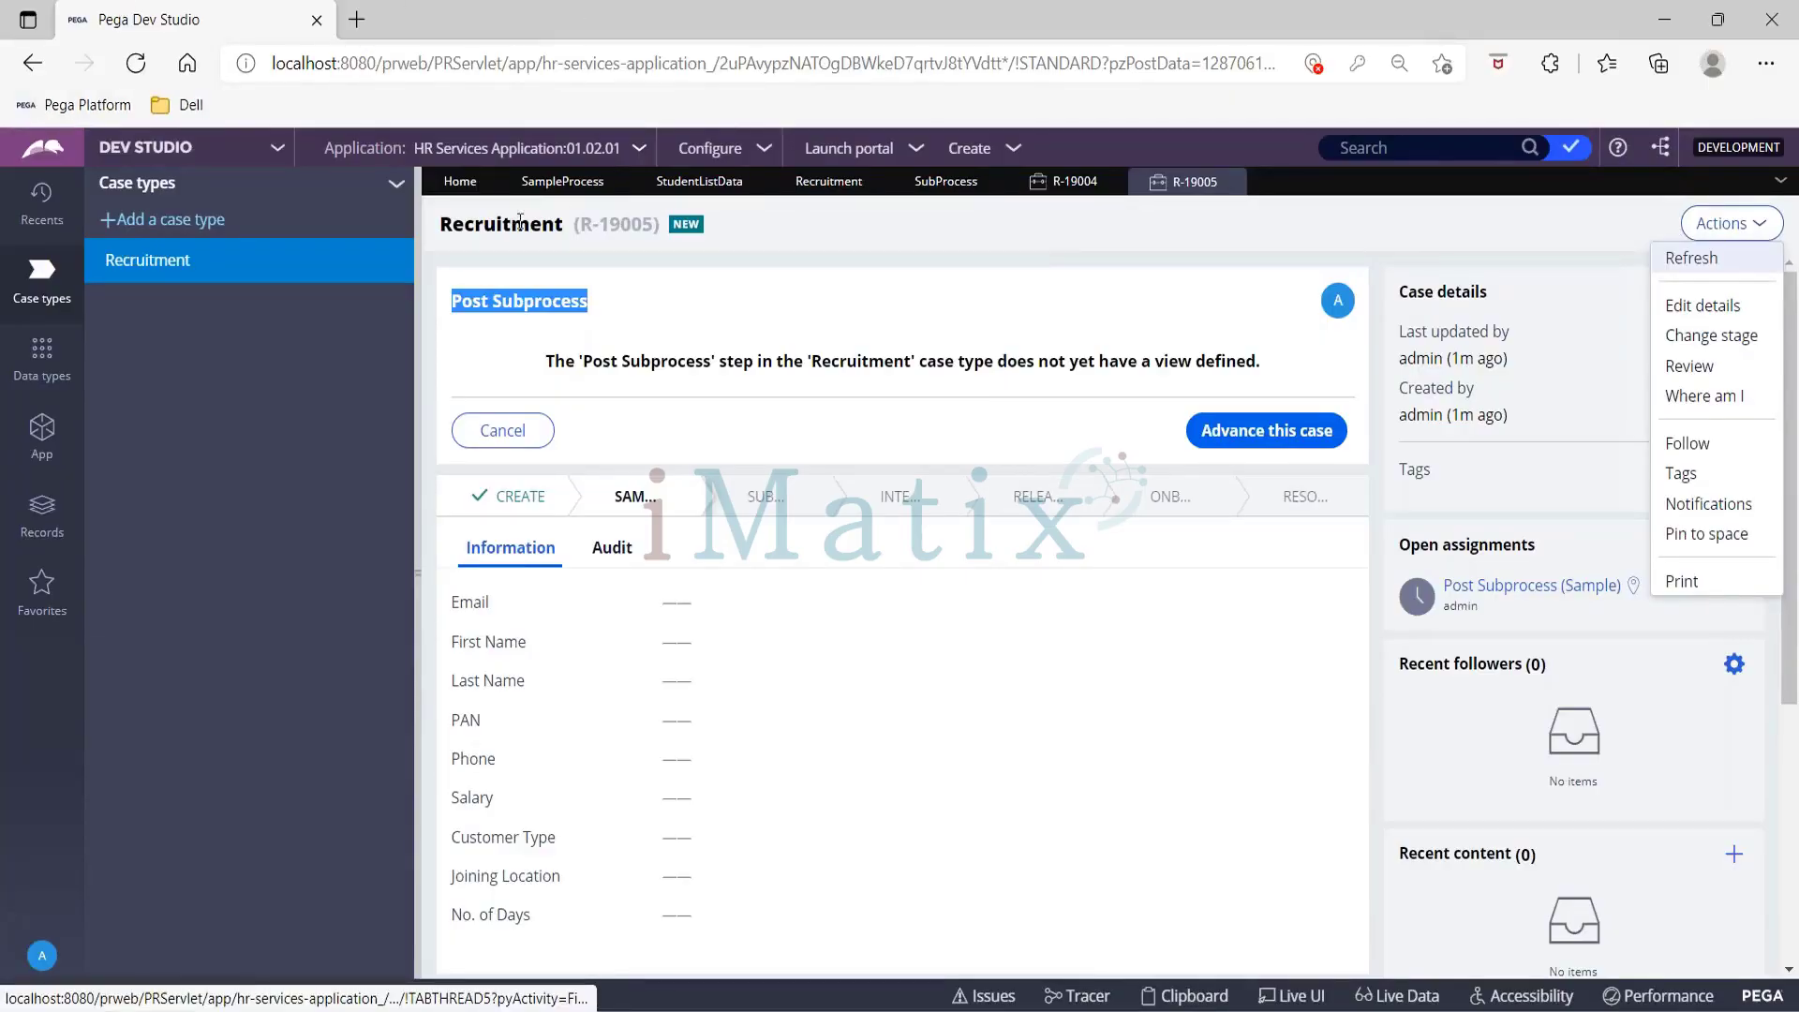
Step: Review the Spinoff slide in the PowerPoint slide show and return to the Recruitment case life cycle in Pega Dev Studio
click(543, 184)
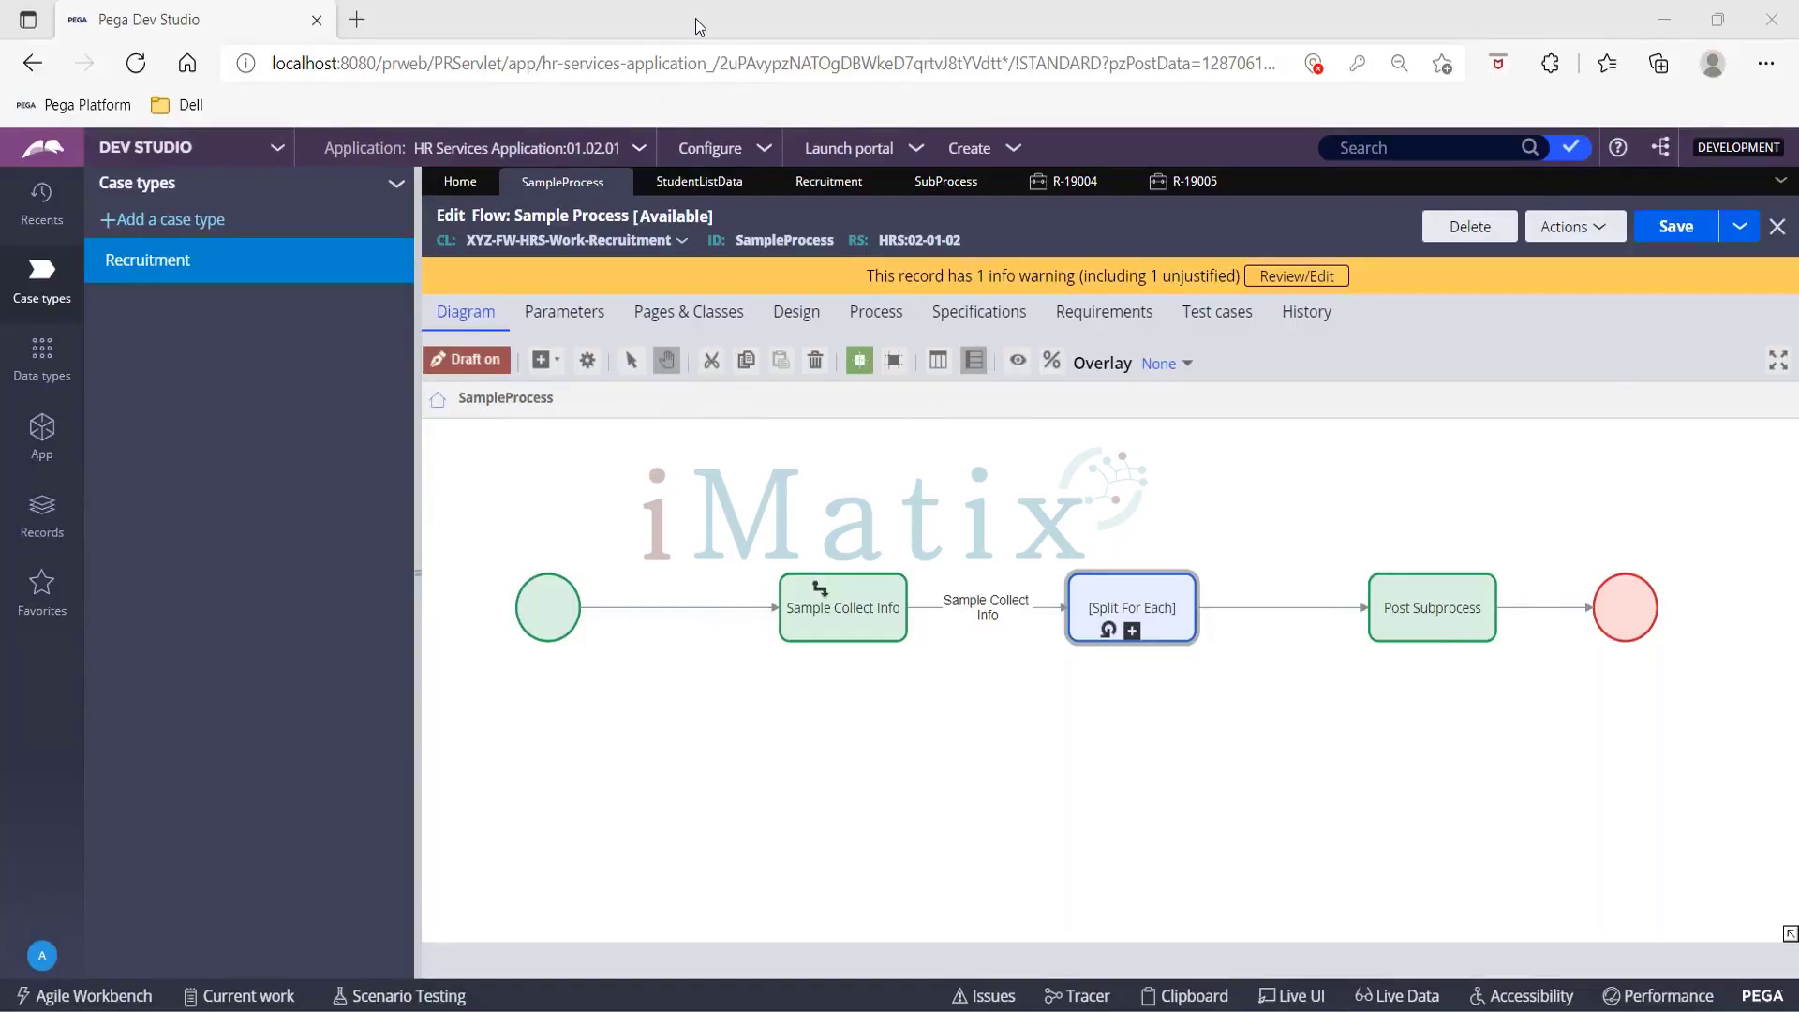
key(alt+Tab)
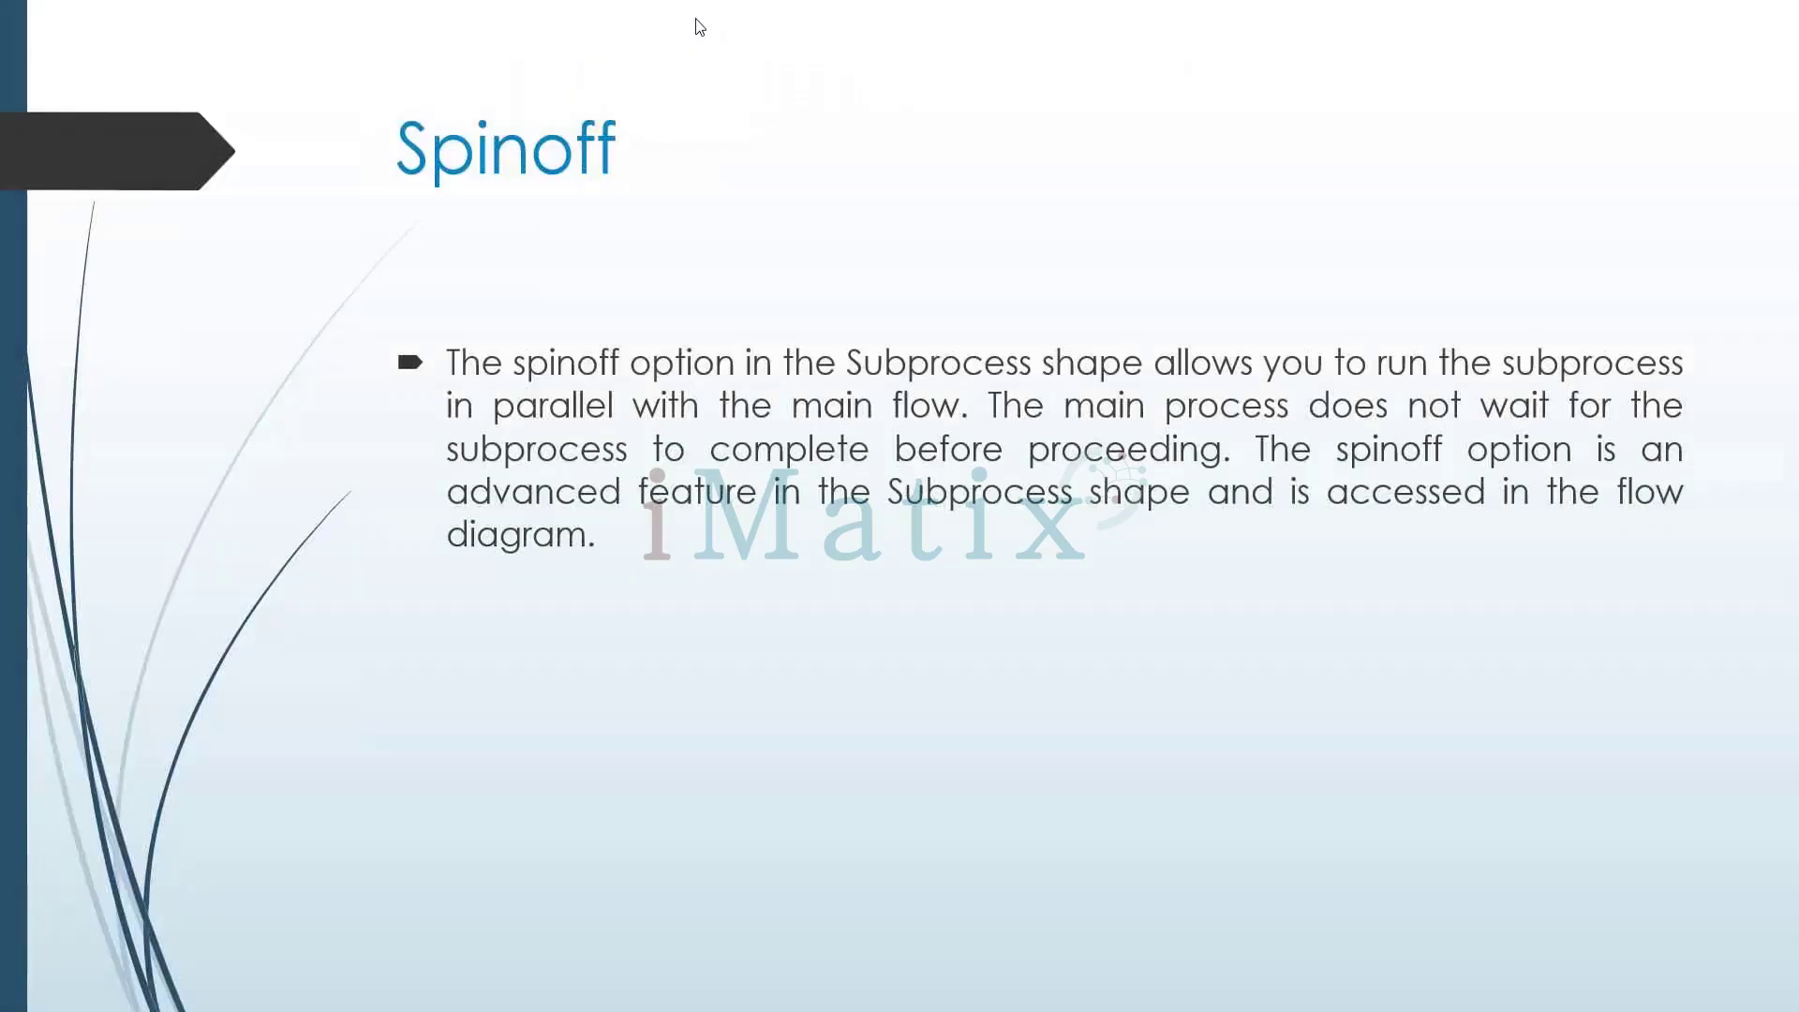
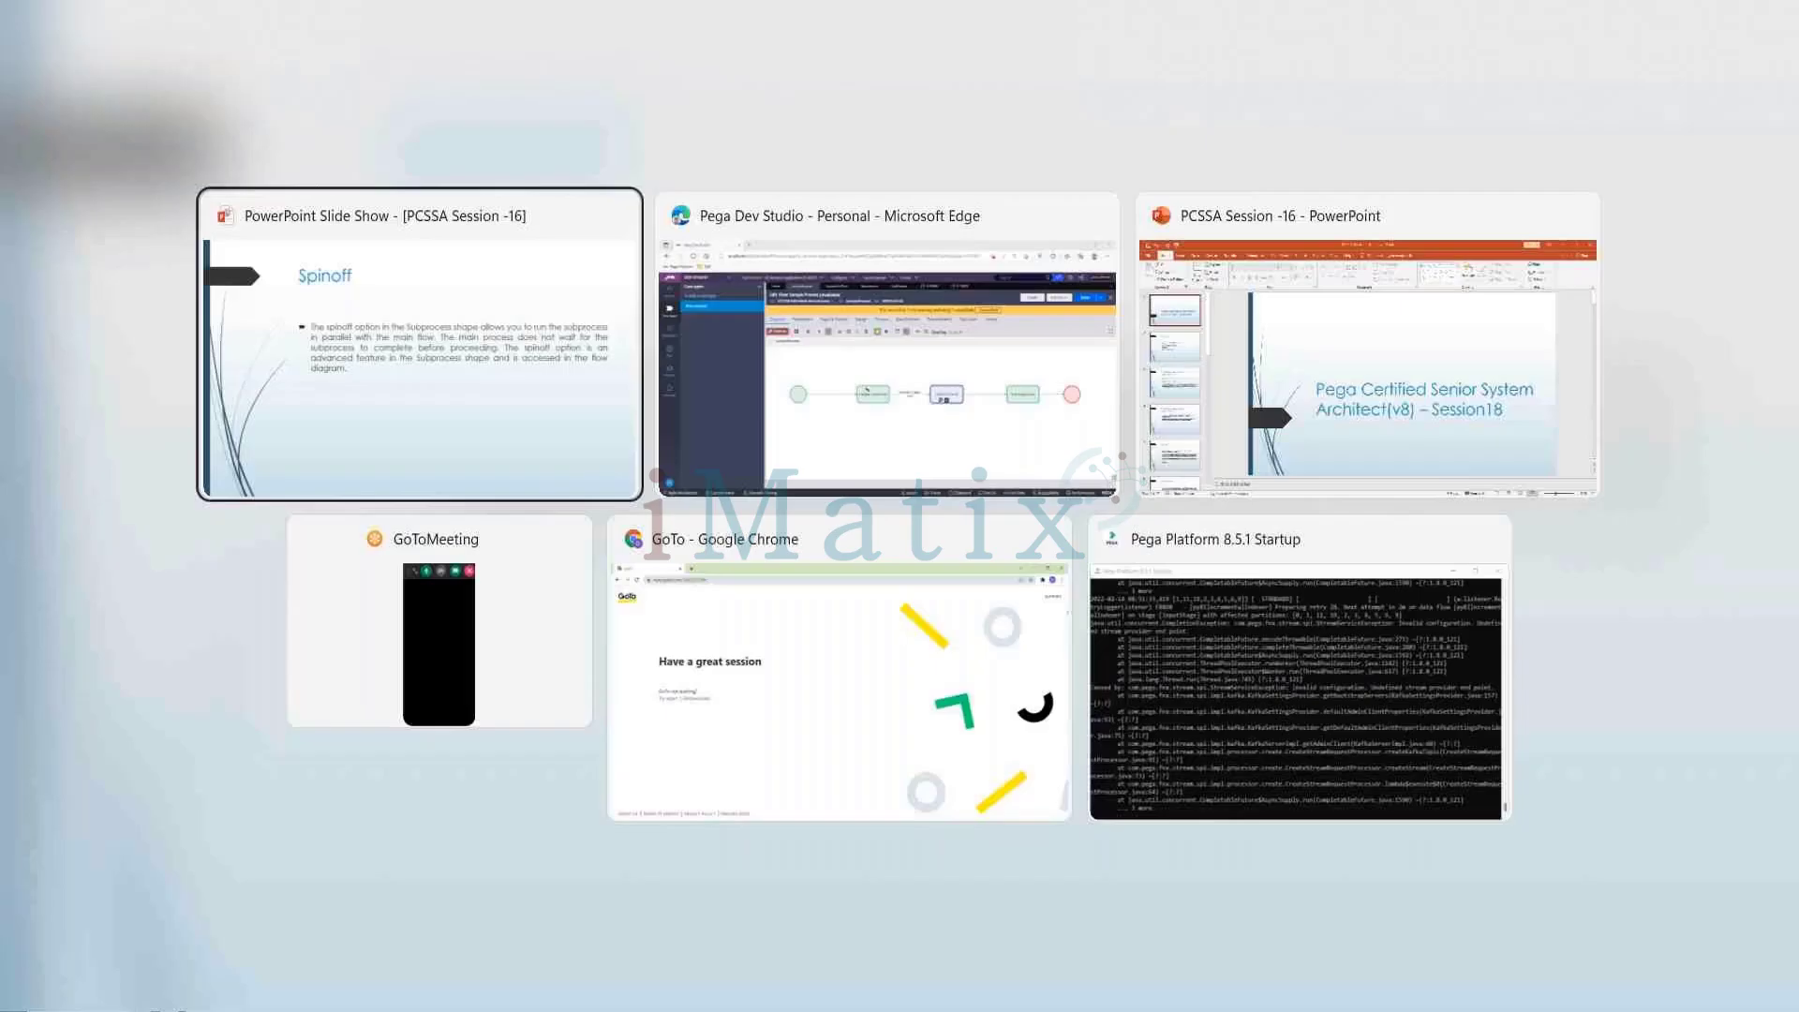
key(alt+Tab)
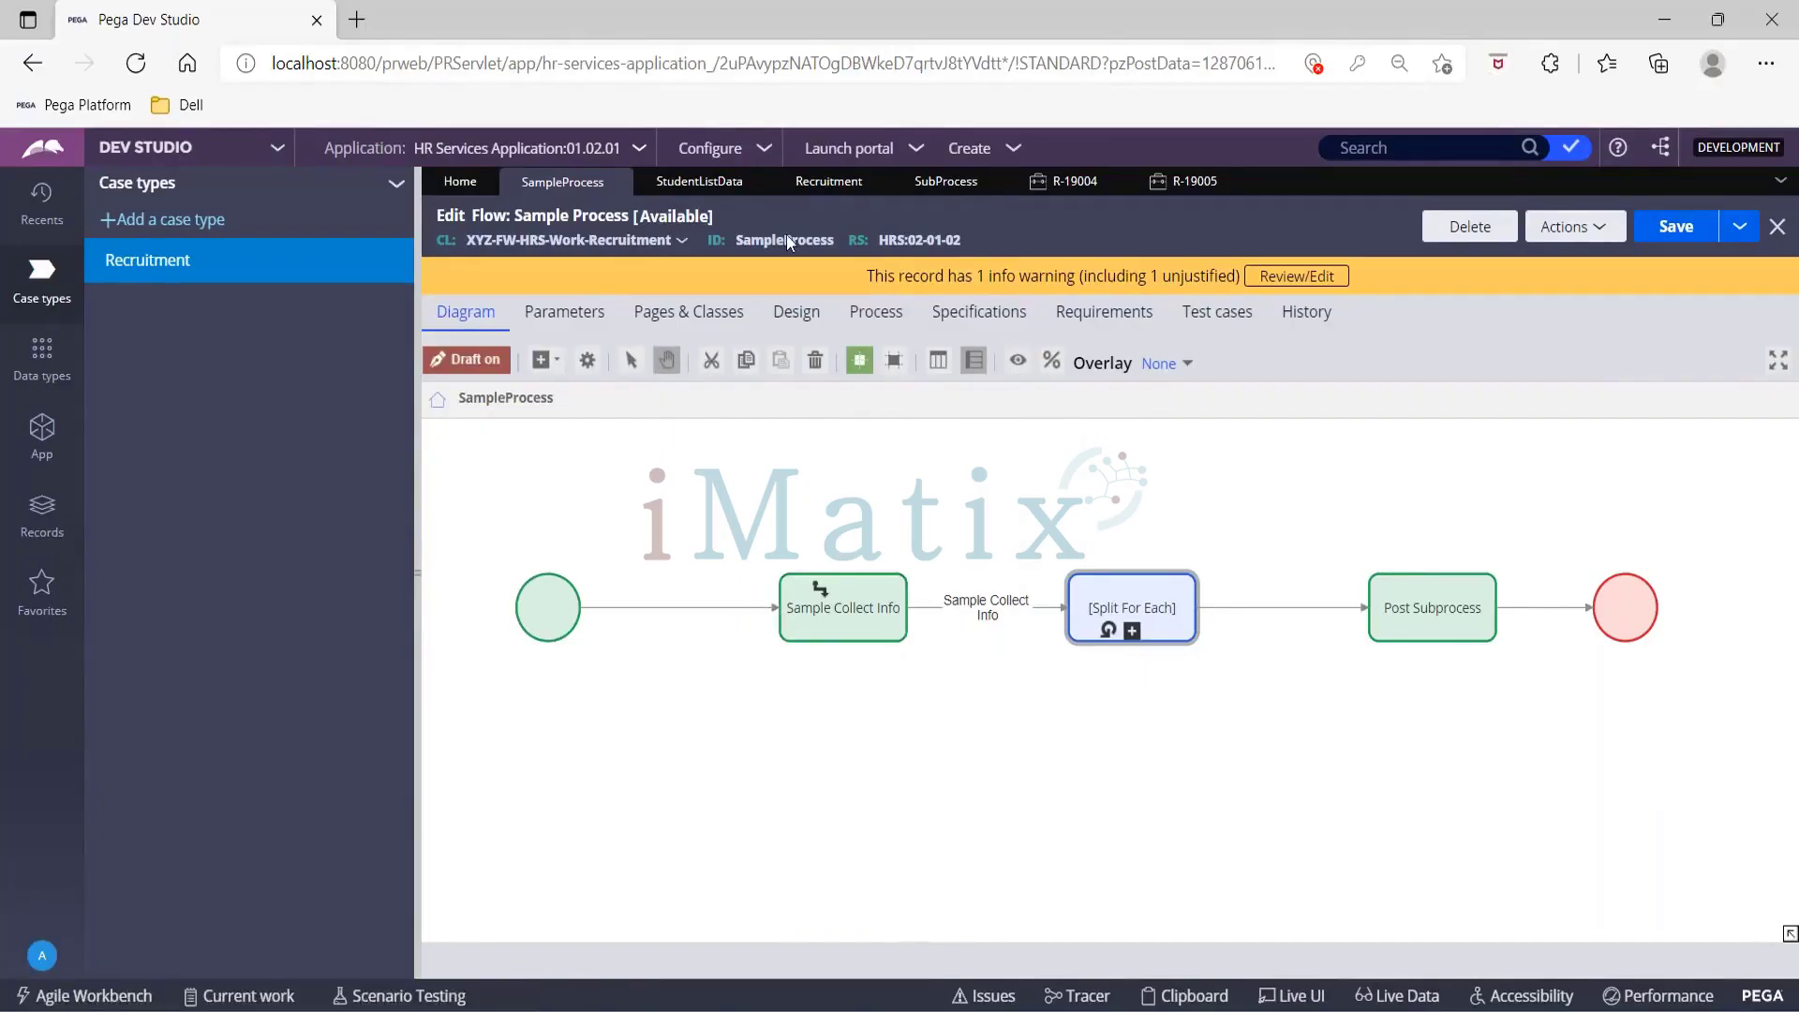
click(828, 182)
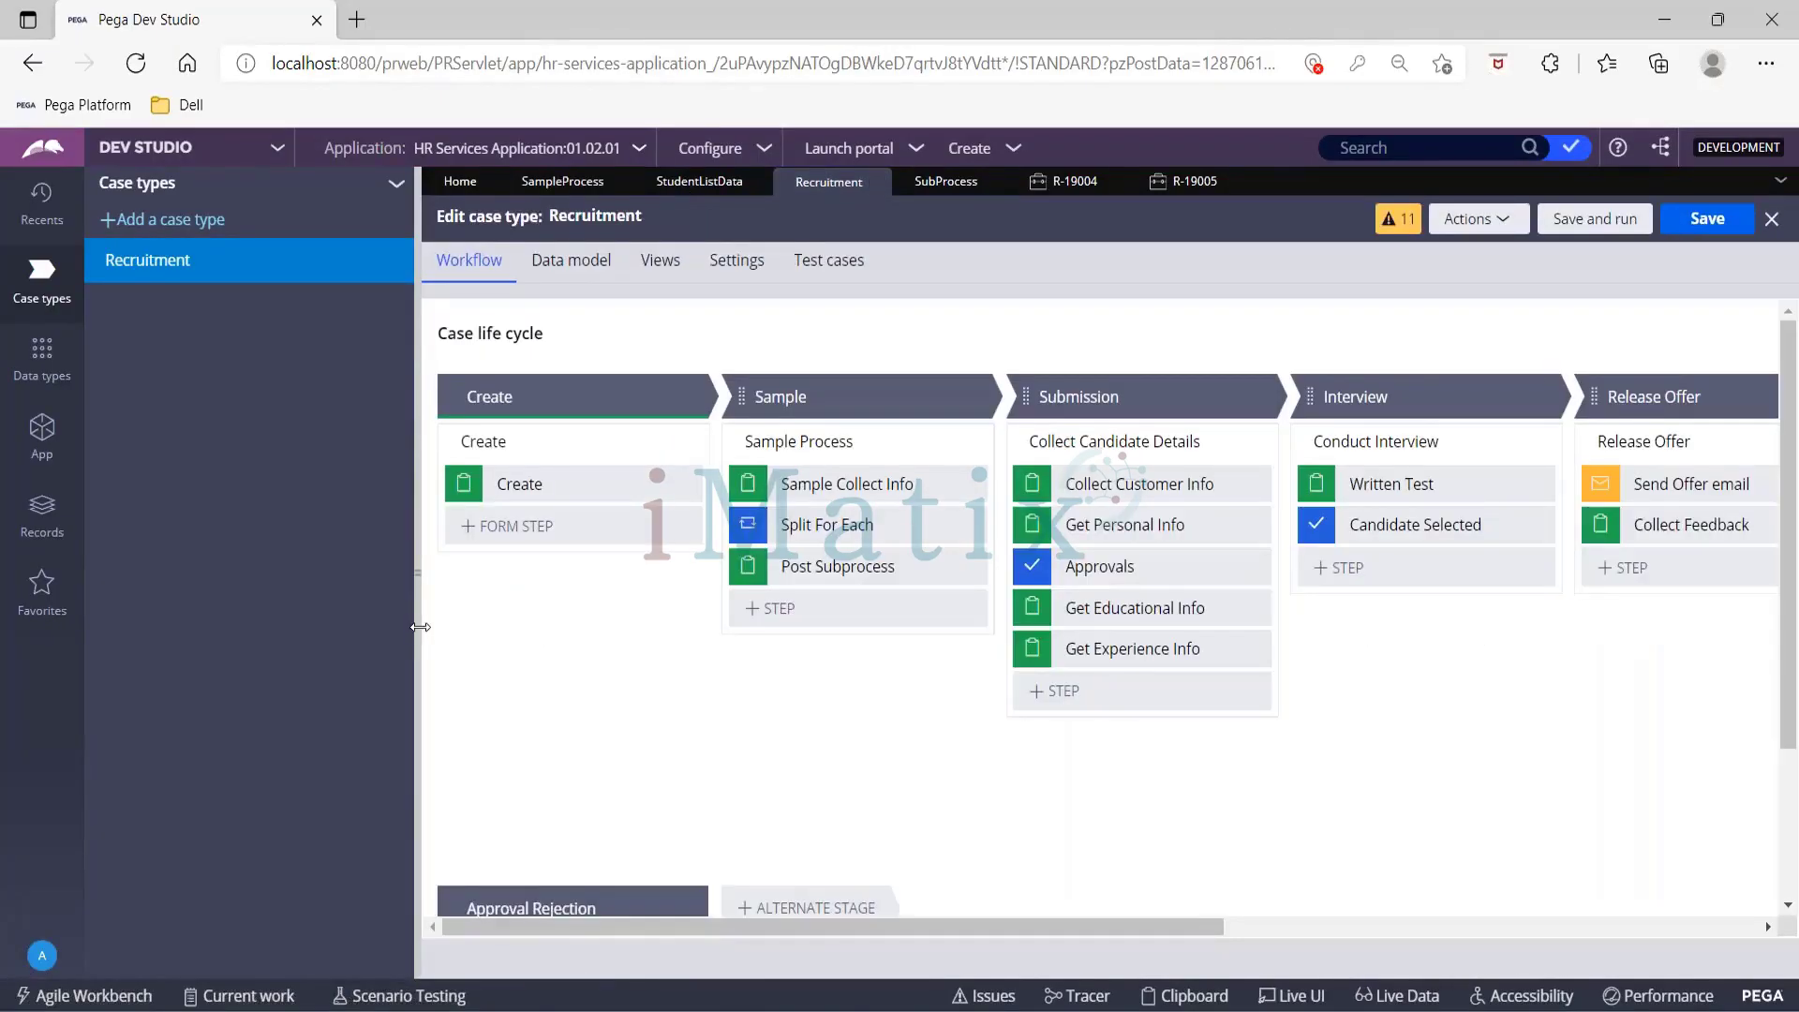
Step: Open the SampleProcess flow and add a Subprocess shape below the Split For Each shape
click(420, 627)
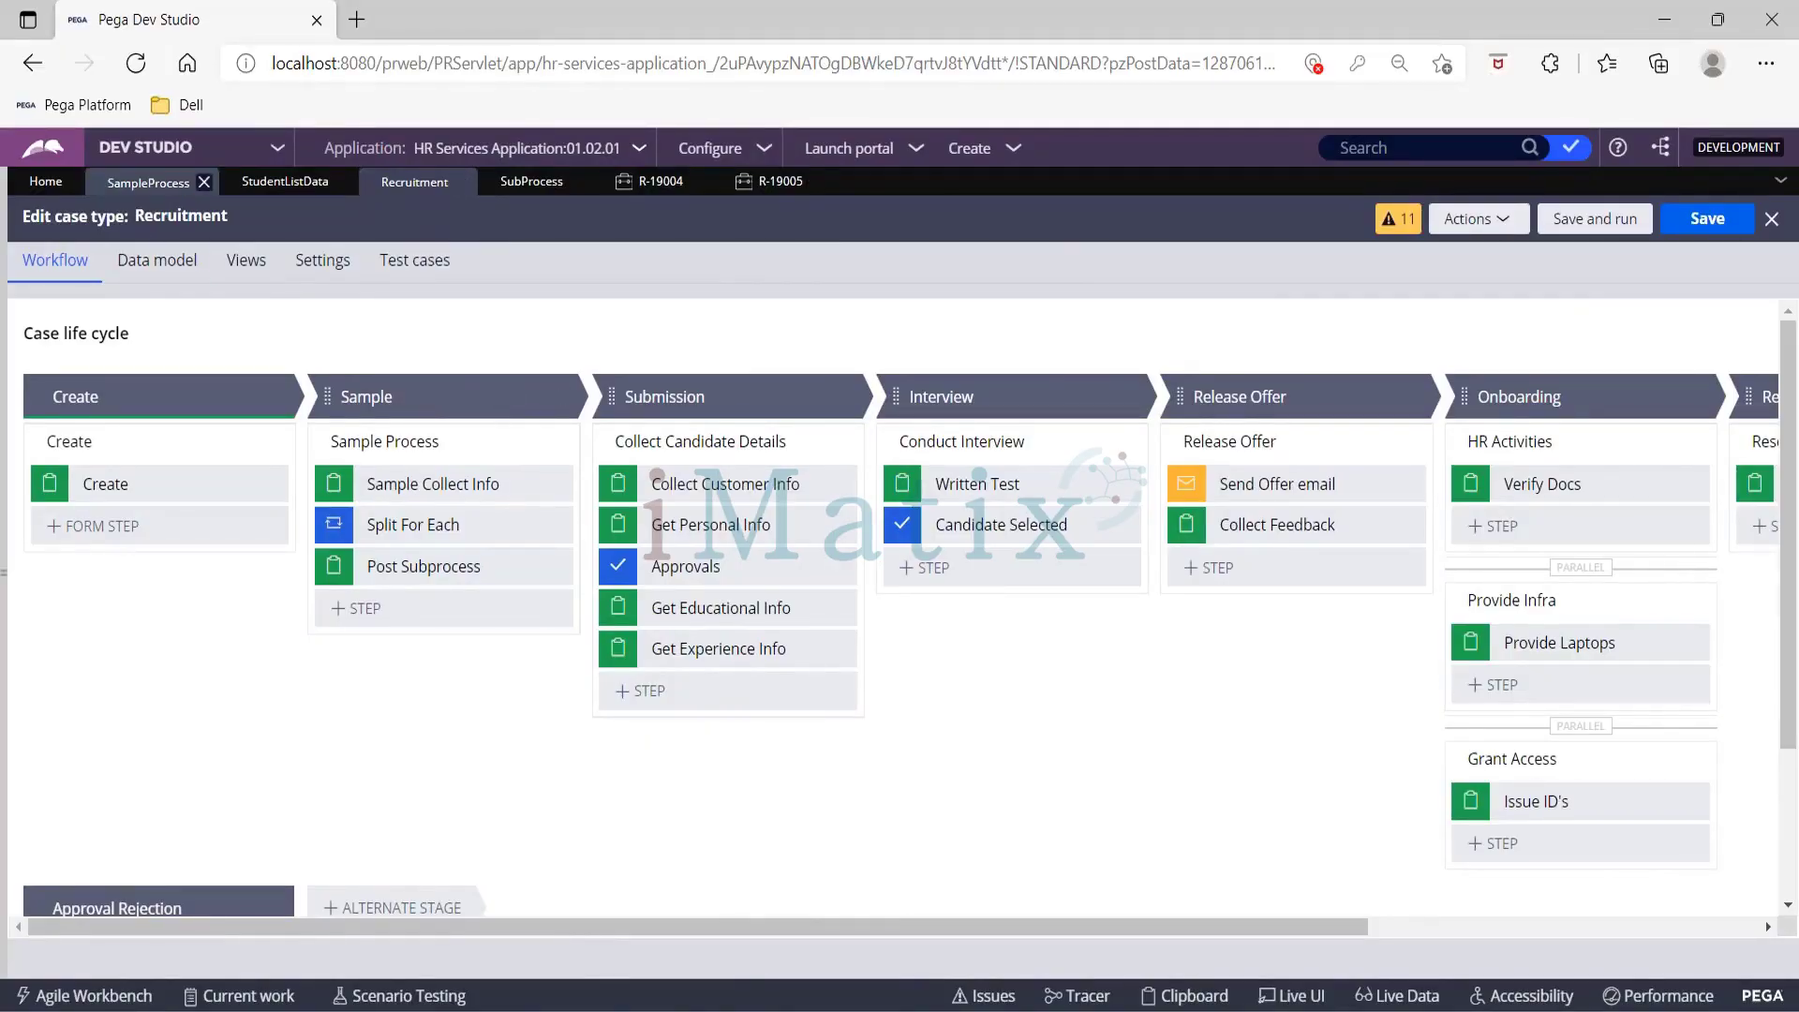
click(148, 181)
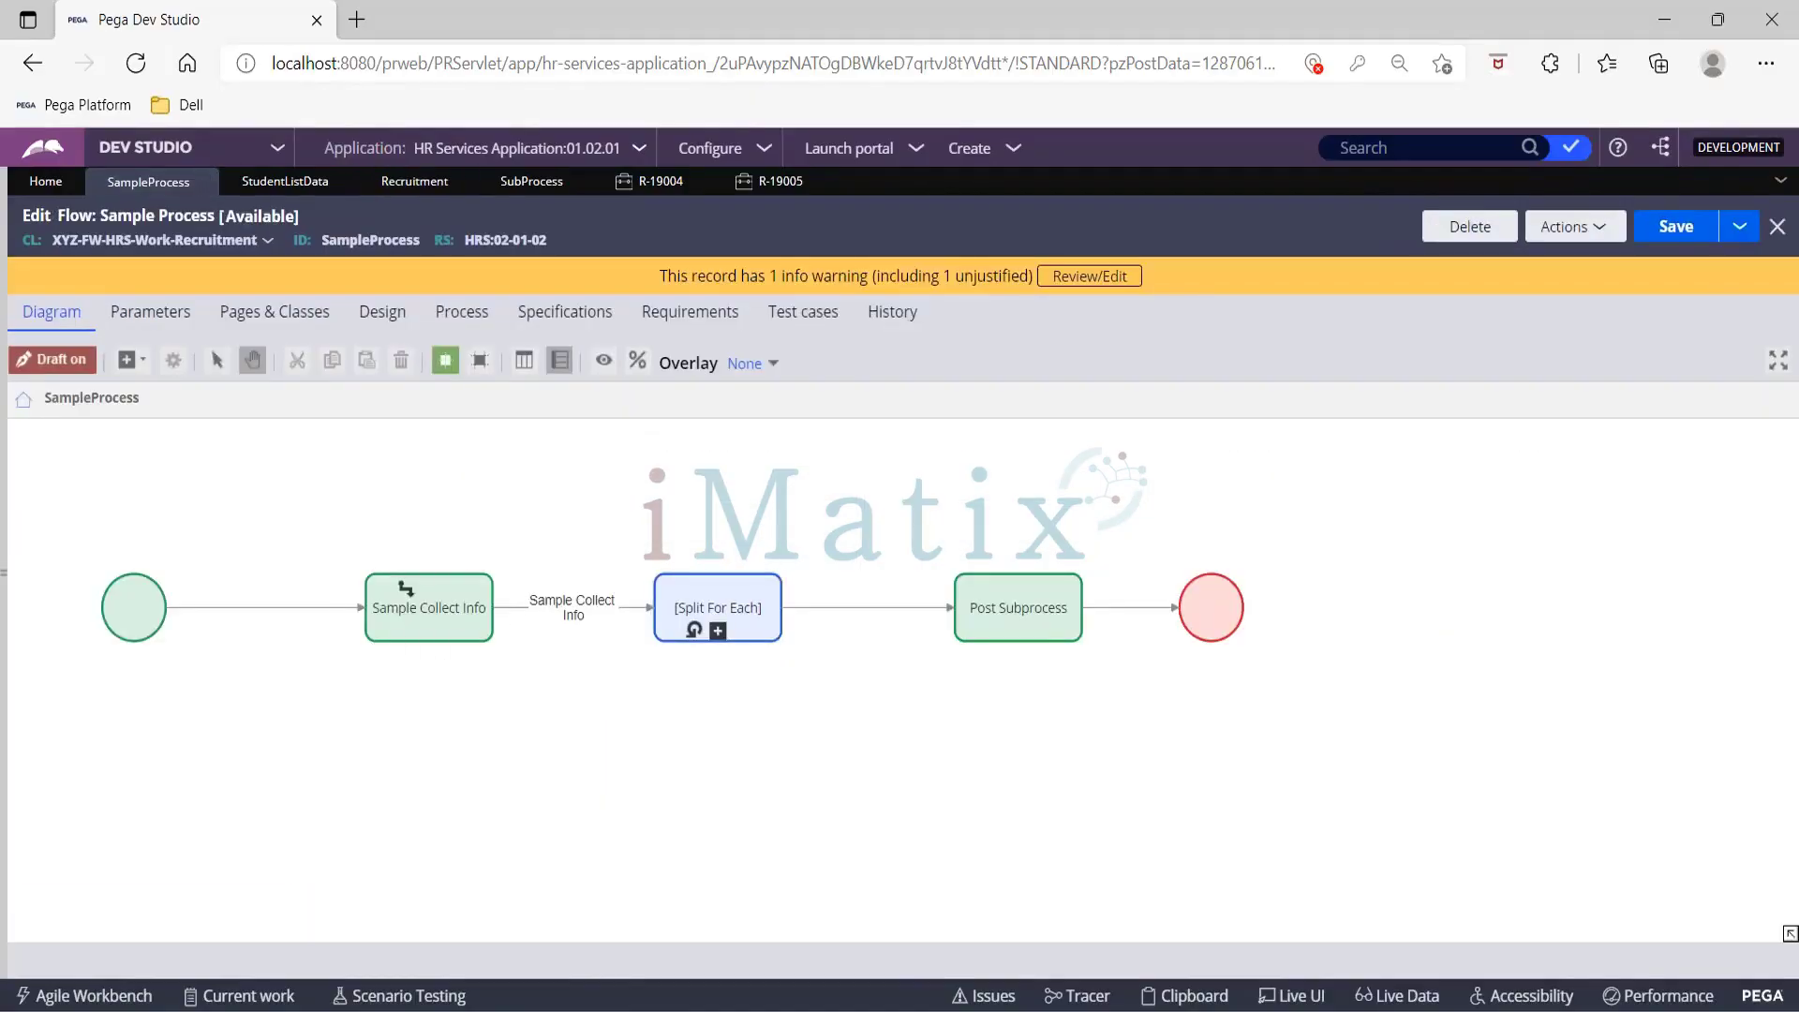
right_click(431, 758)
mouse_move(566, 771)
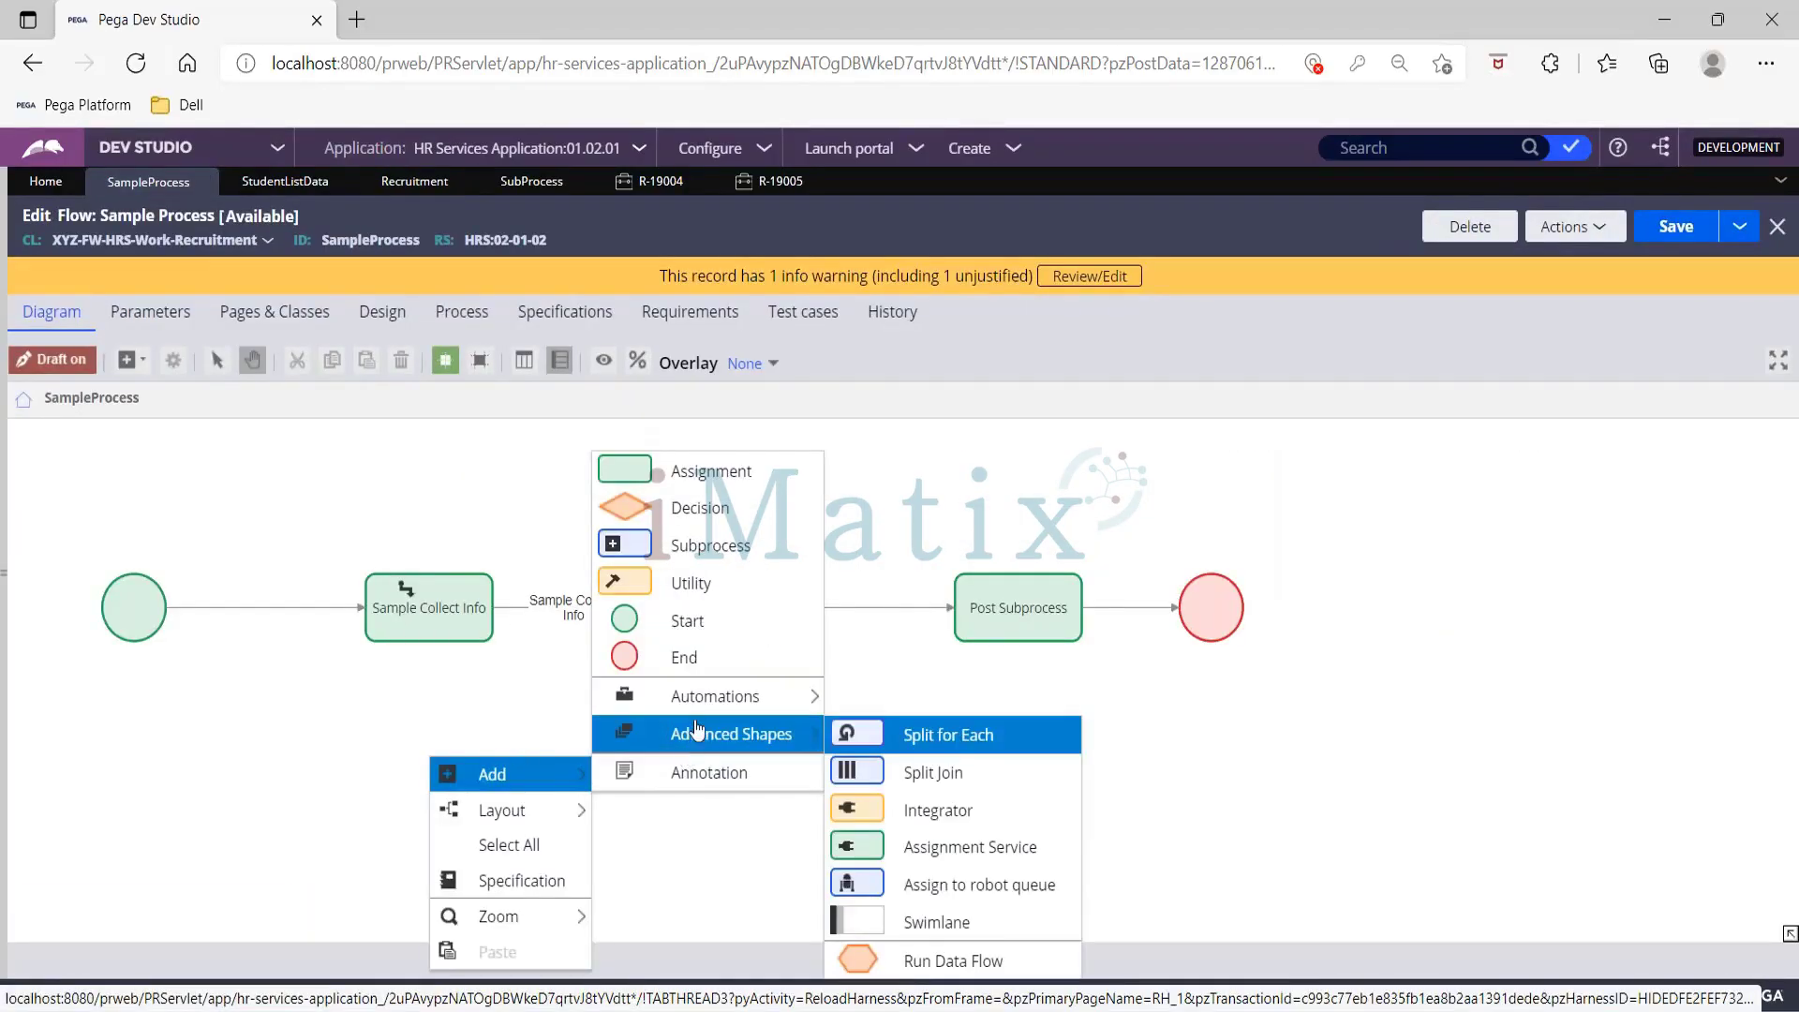
mouse_move(697, 712)
click(948, 735)
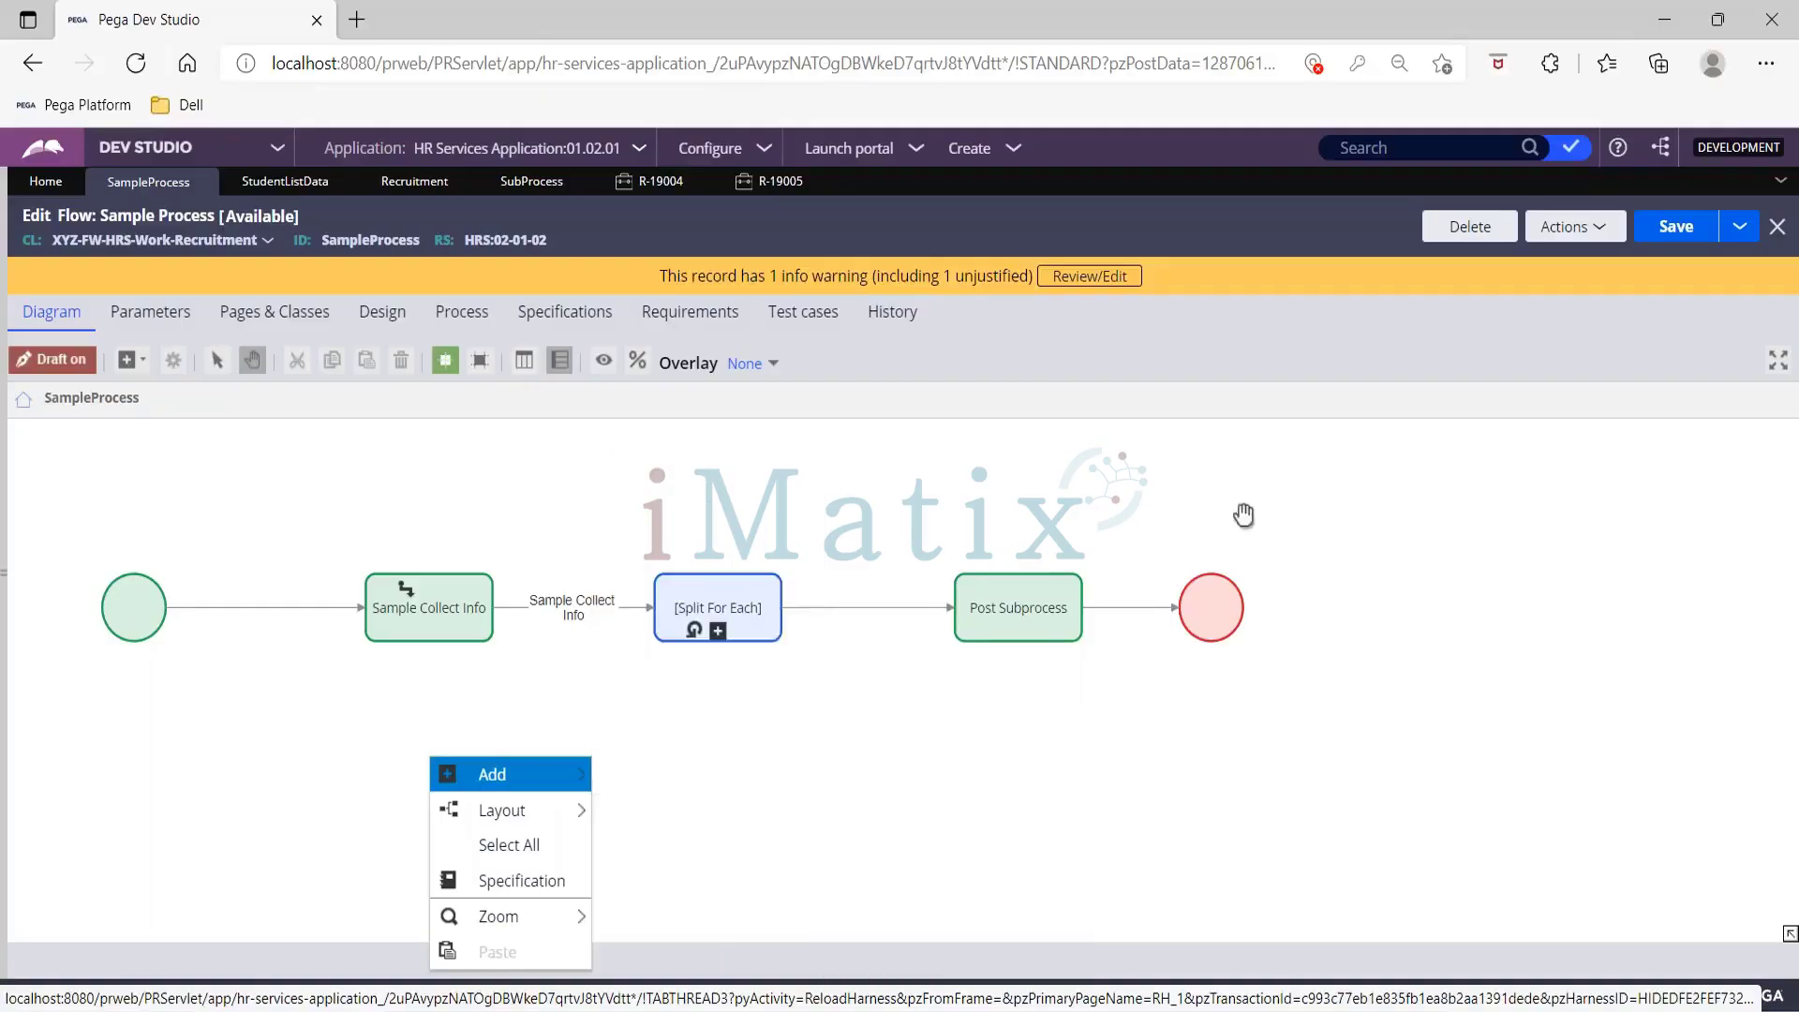
right_click(668, 748)
mouse_move(727, 755)
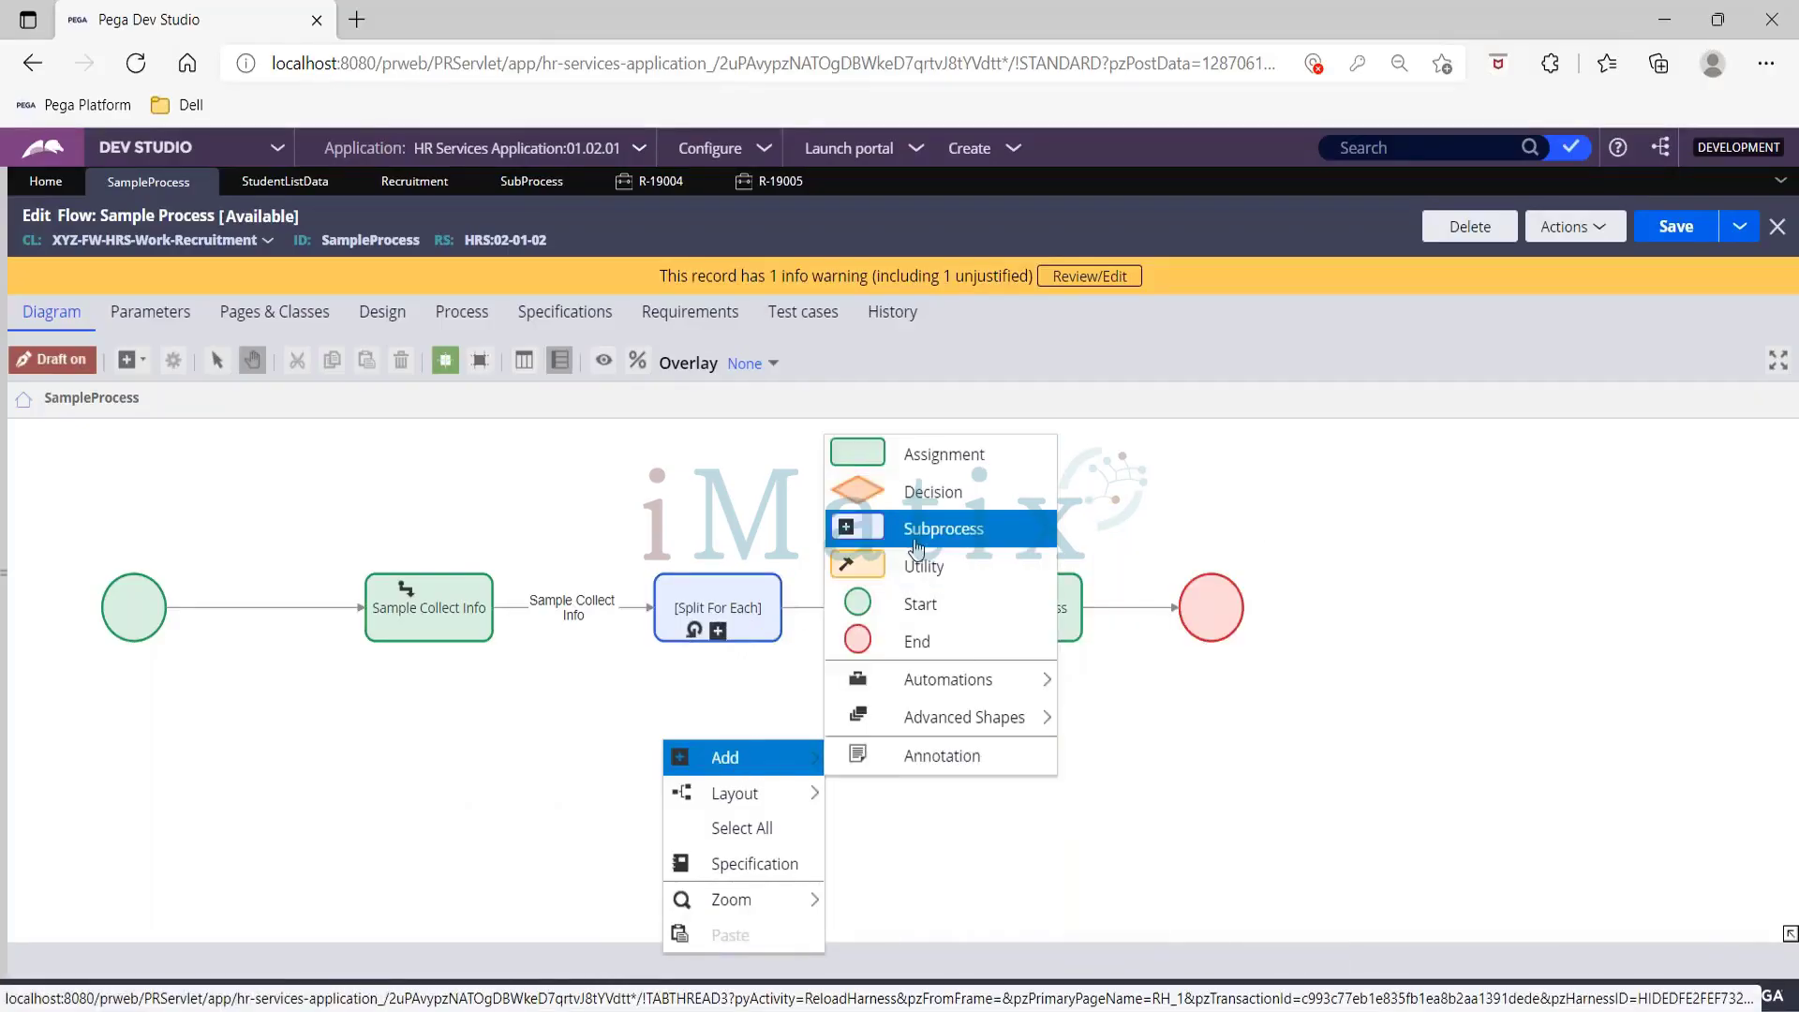
click(917, 530)
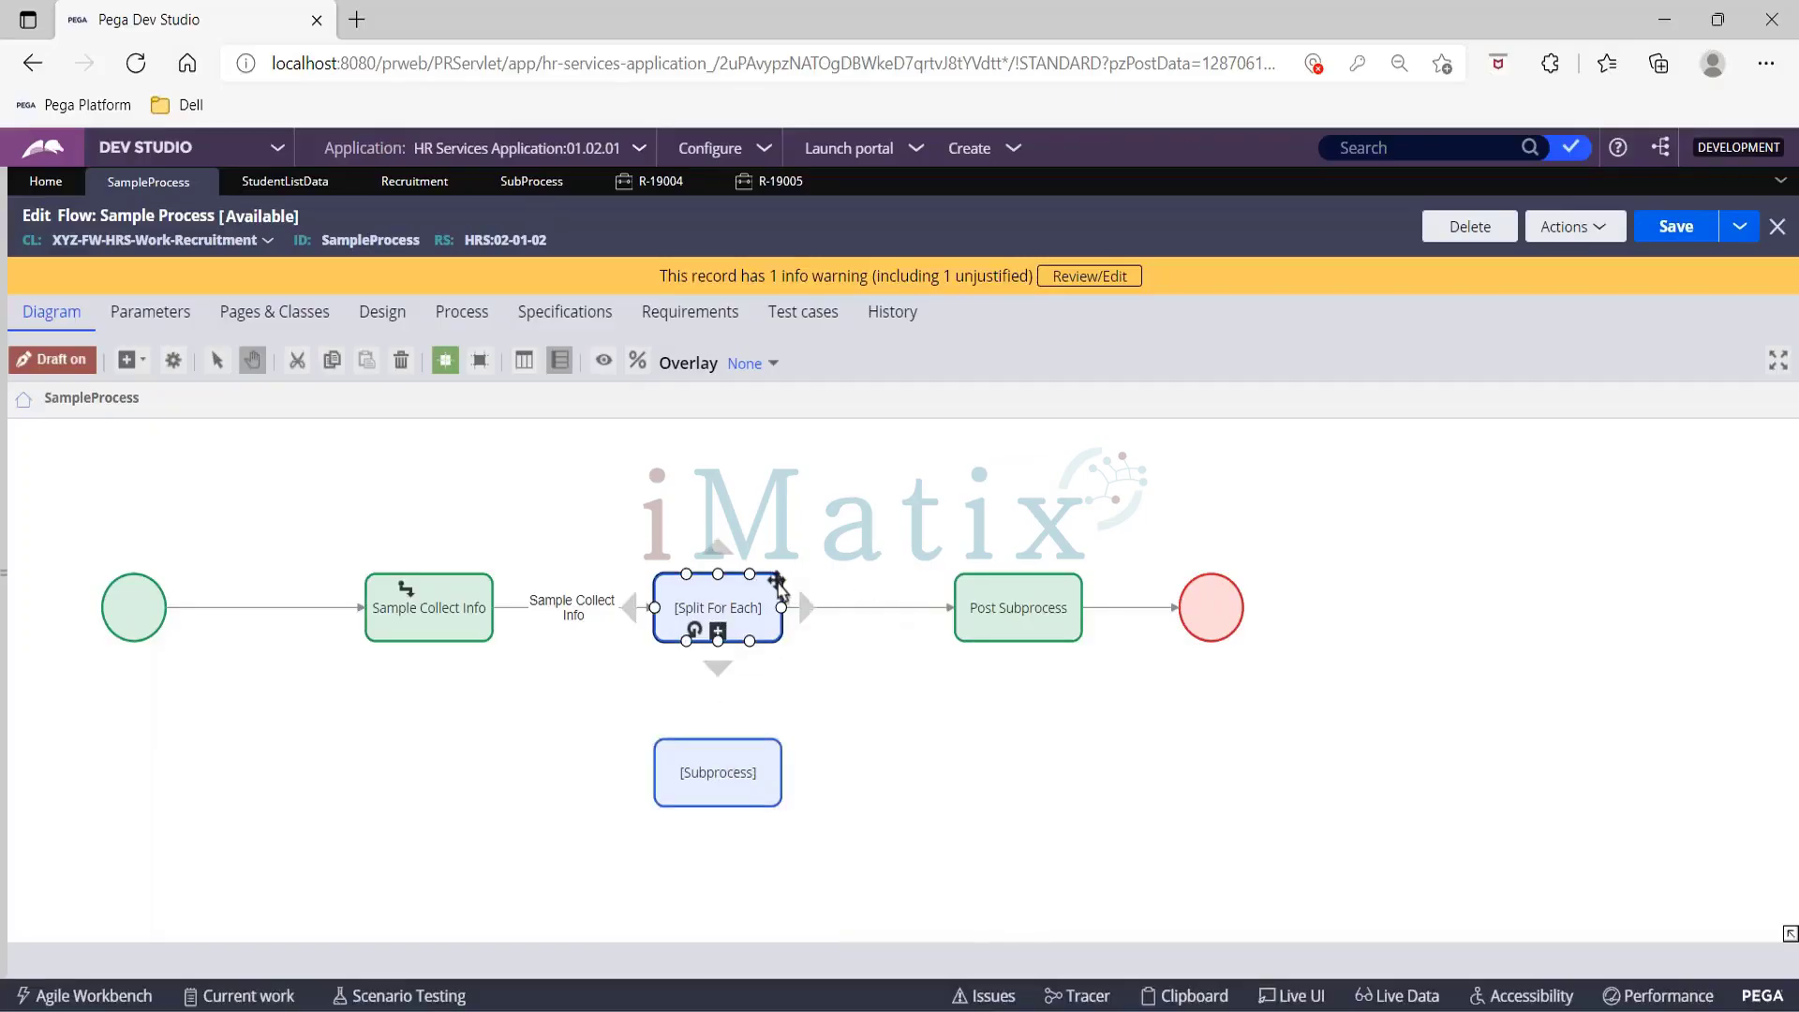
Step: Delete the Split For Each shape and connect the Subprocess shape between Sample Collect Info and Post Subprocess
key(Delete)
click(735, 752)
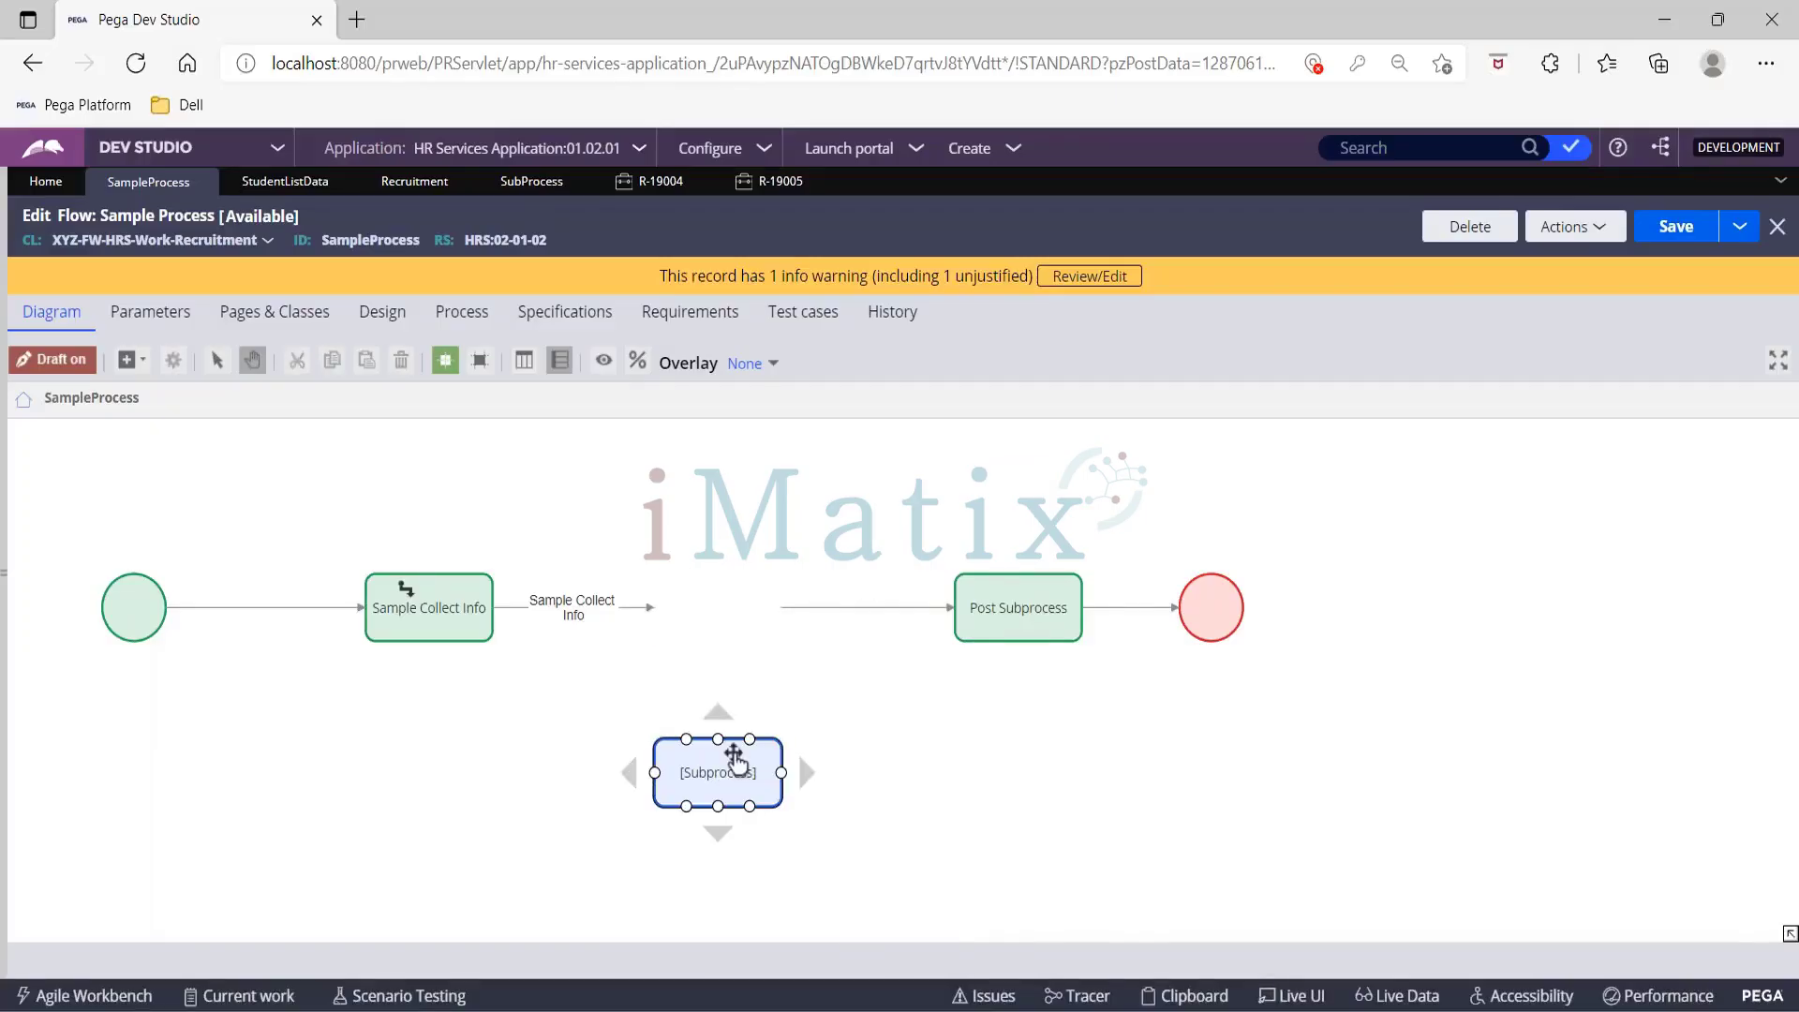
click(656, 614)
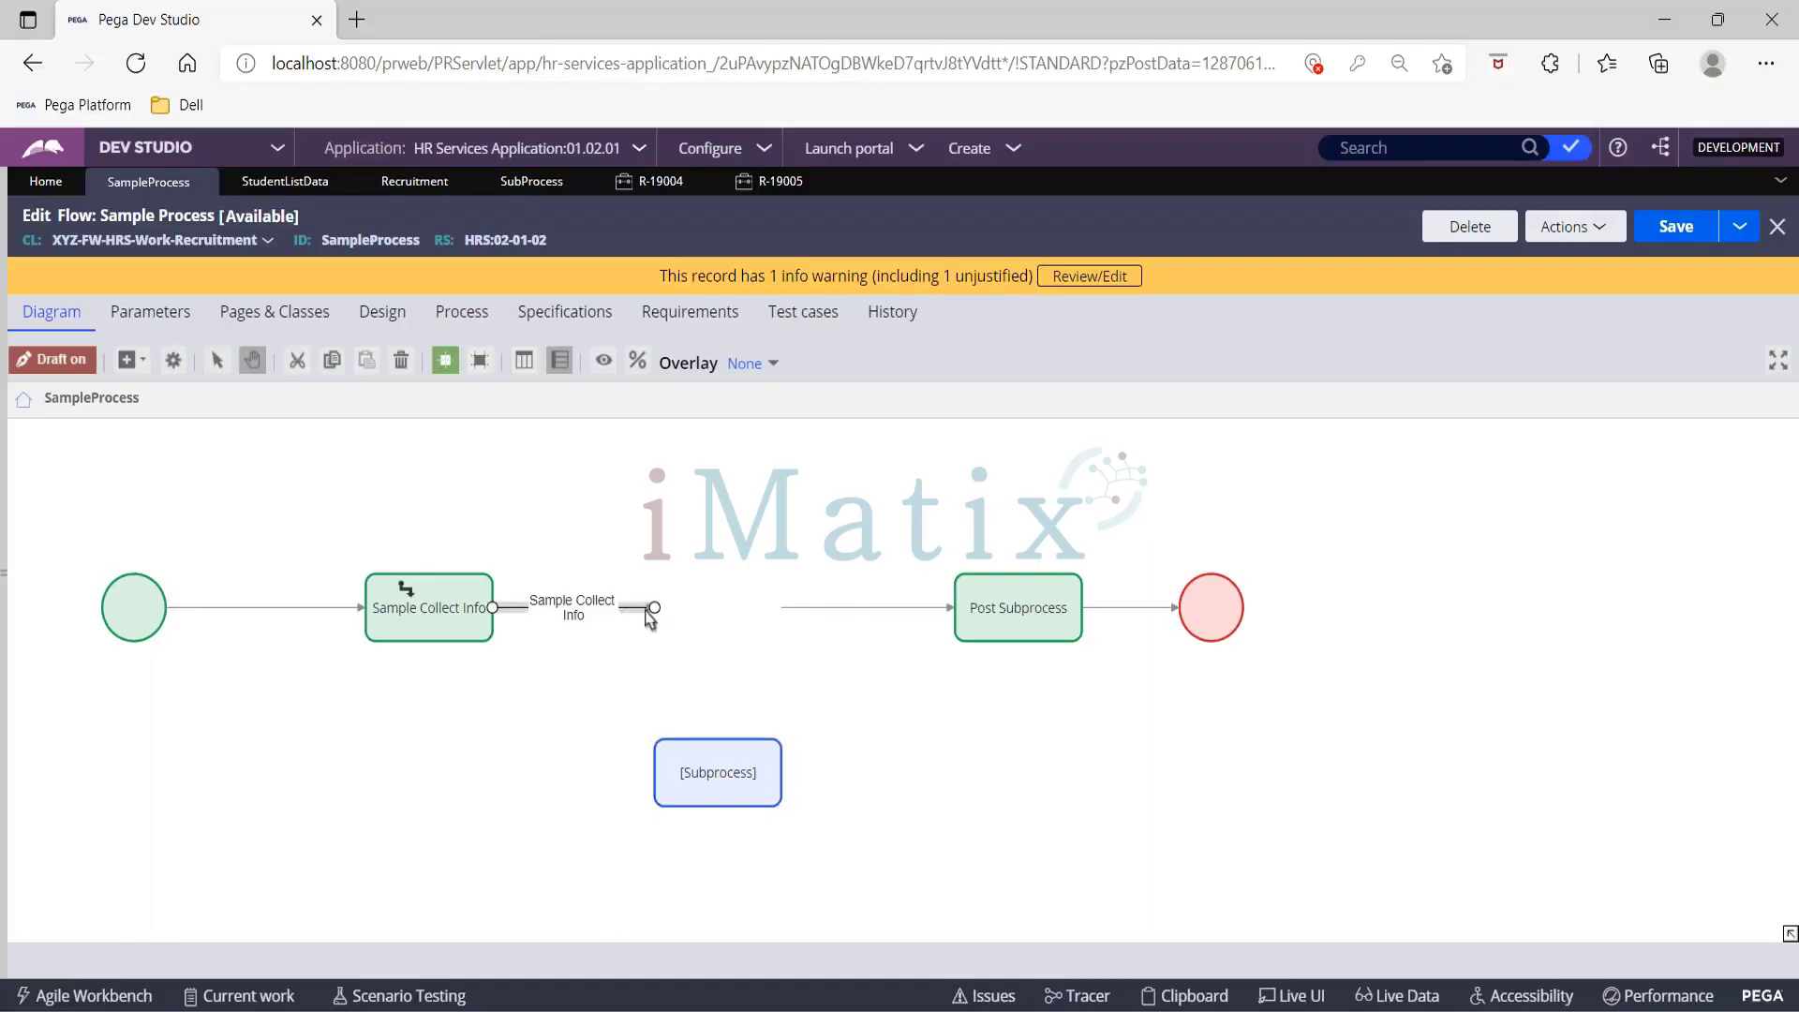
drag(654, 608, 790, 619)
click(851, 610)
click(778, 611)
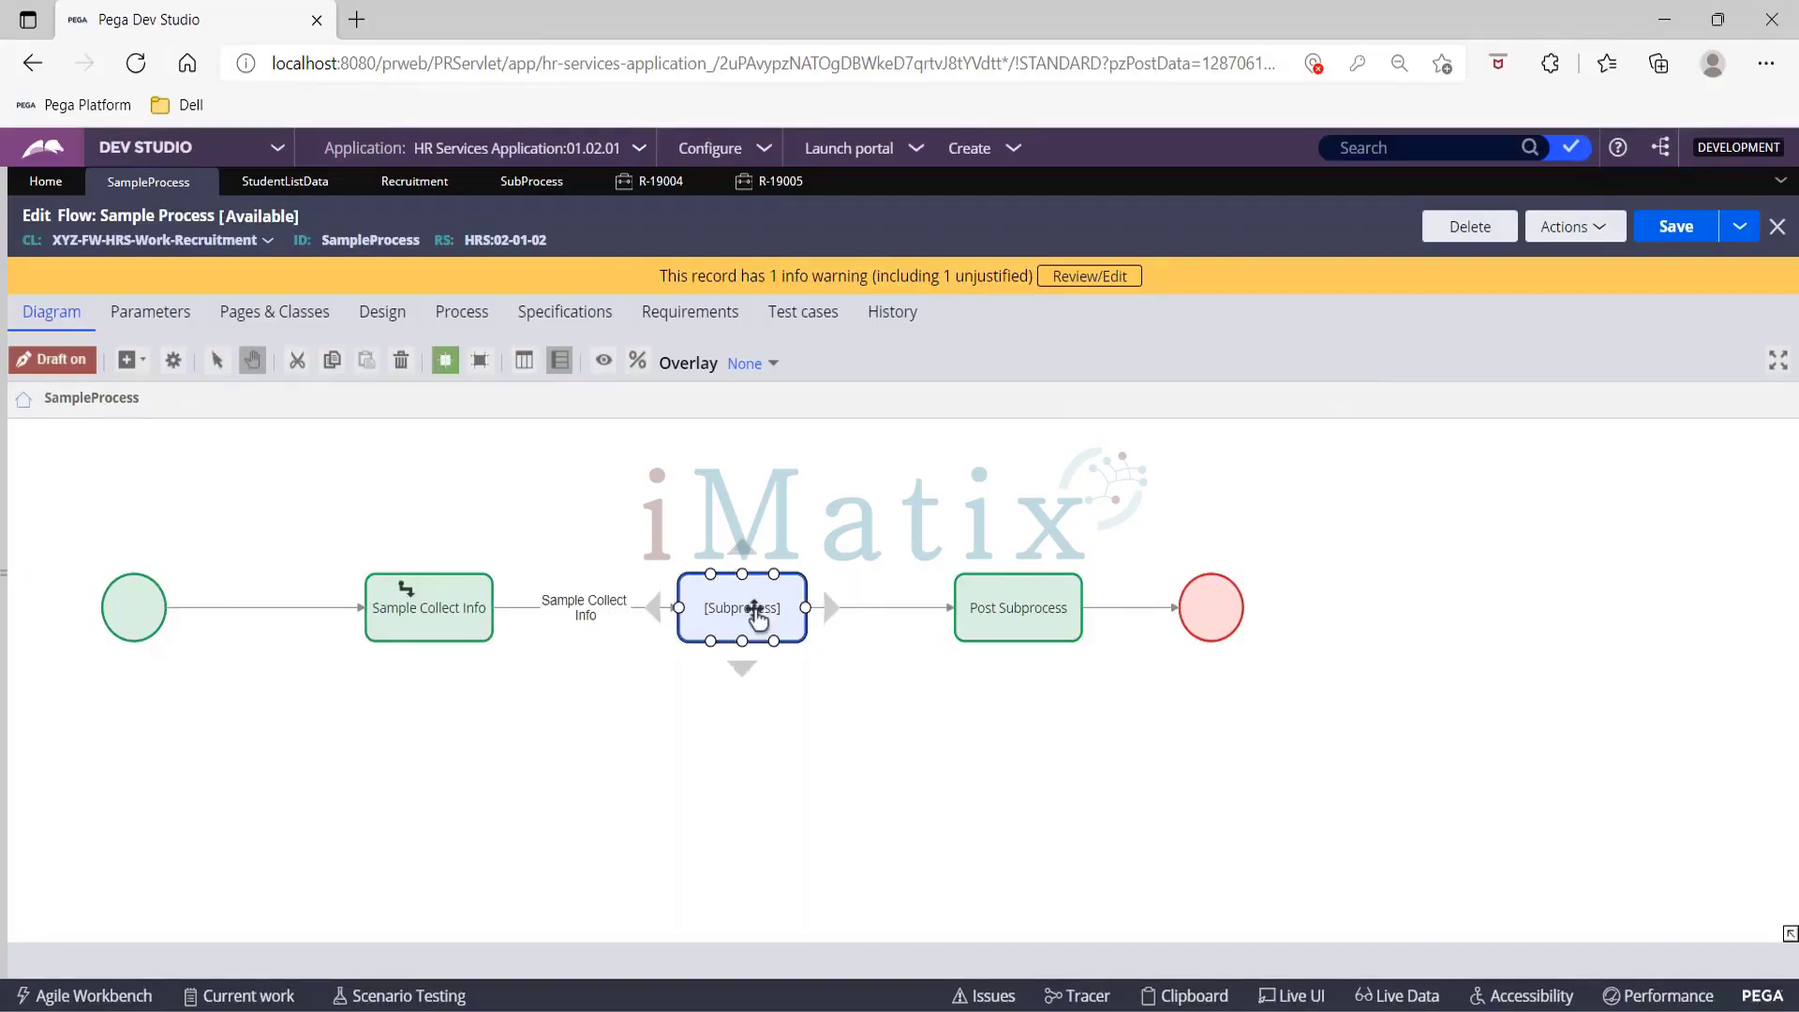
Step: Set the Subprocess shape's flow name to ProvideInfra and save the Sample Process flow
double_click(757, 614)
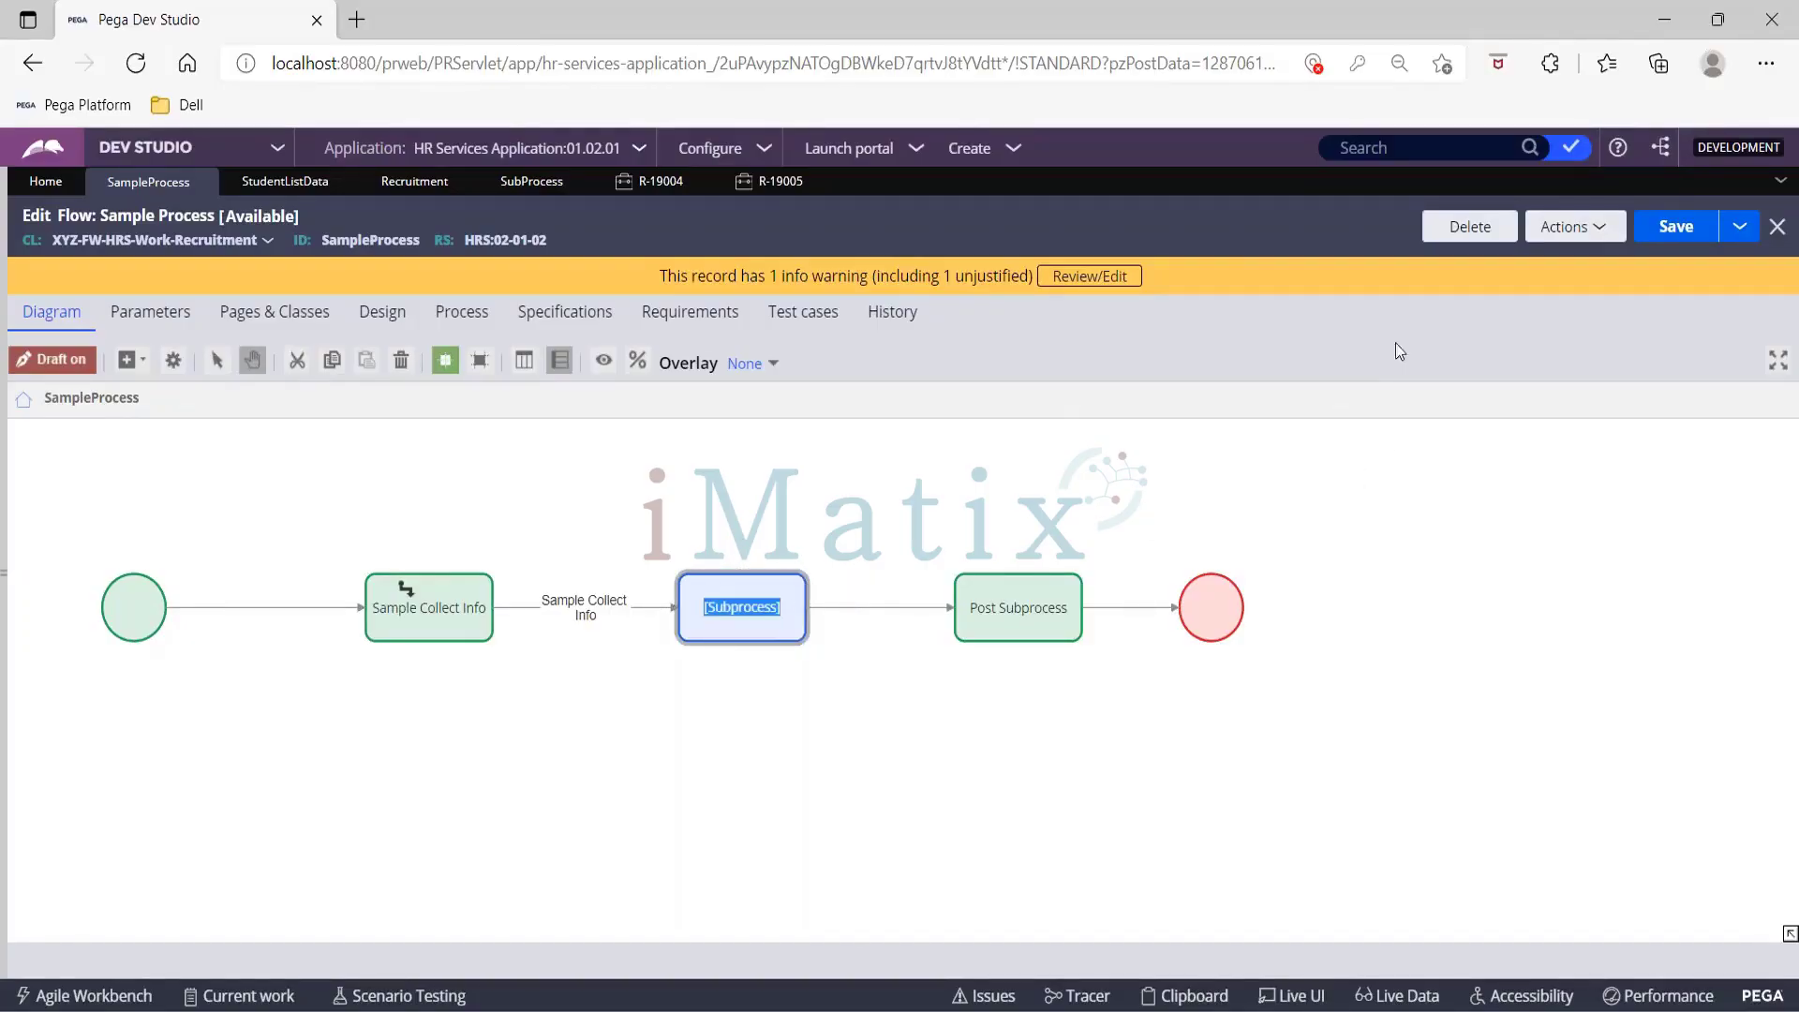
key(Return)
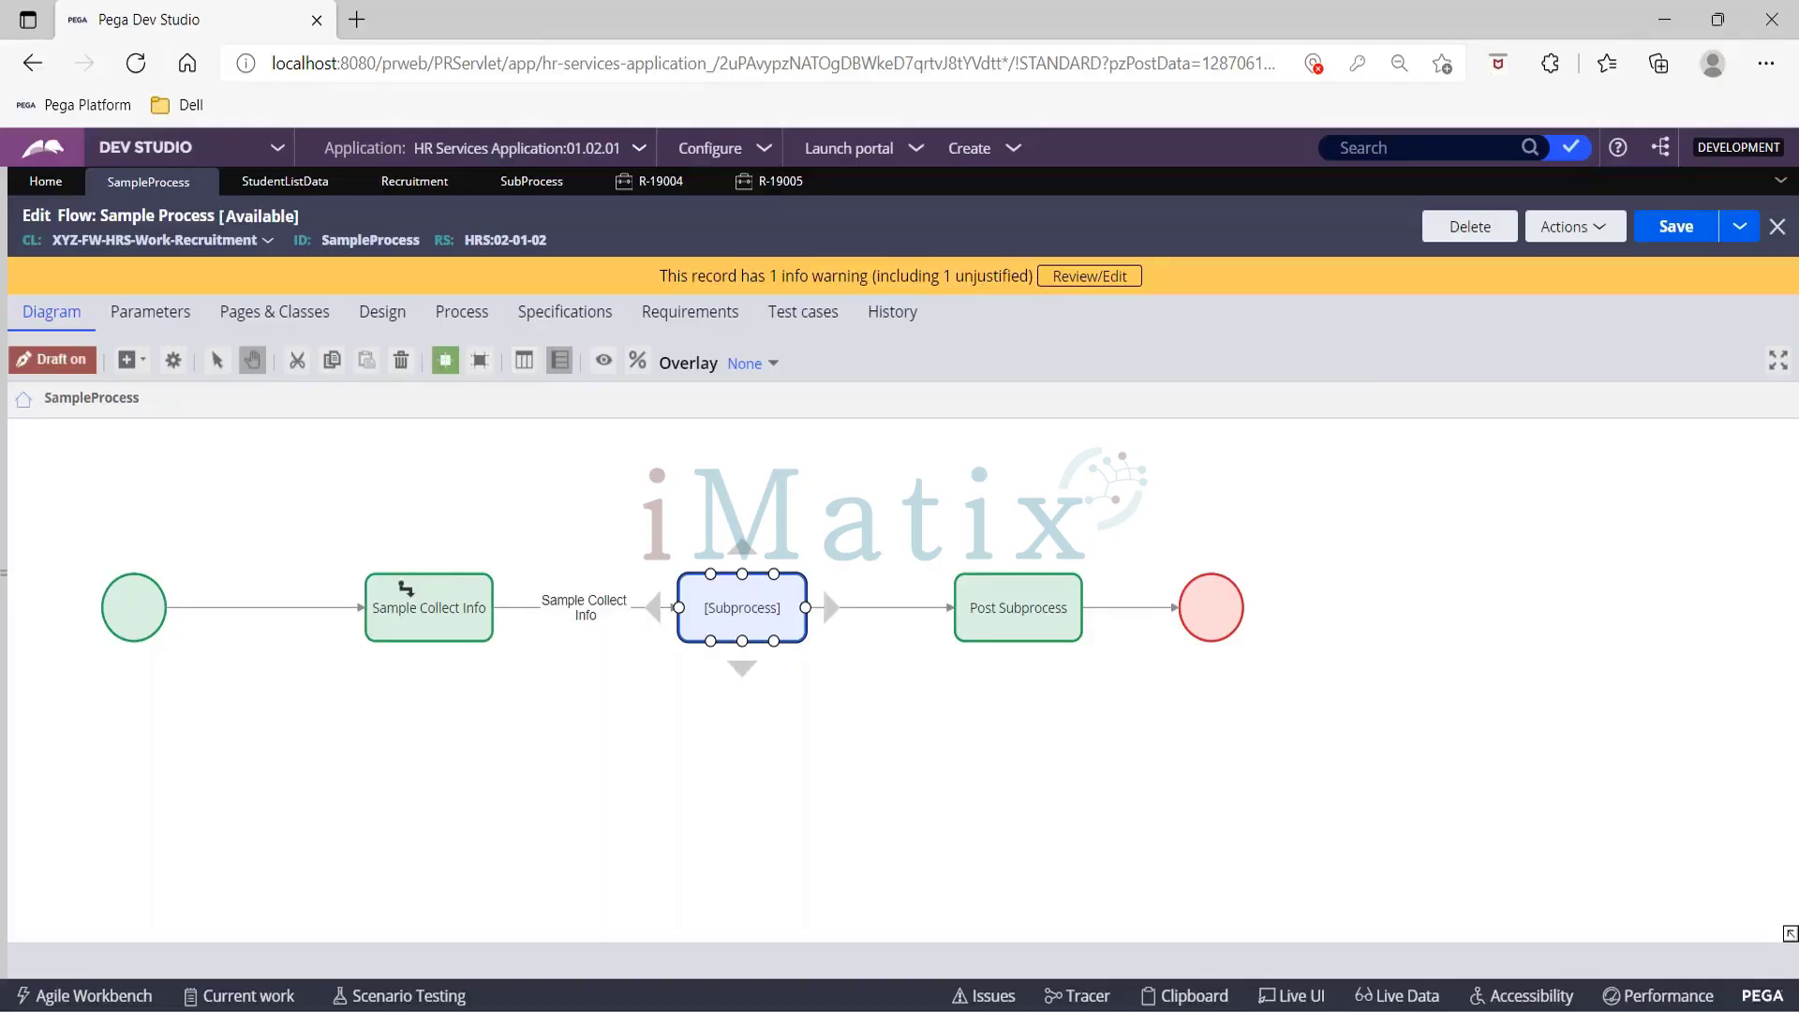
double_click(763, 605)
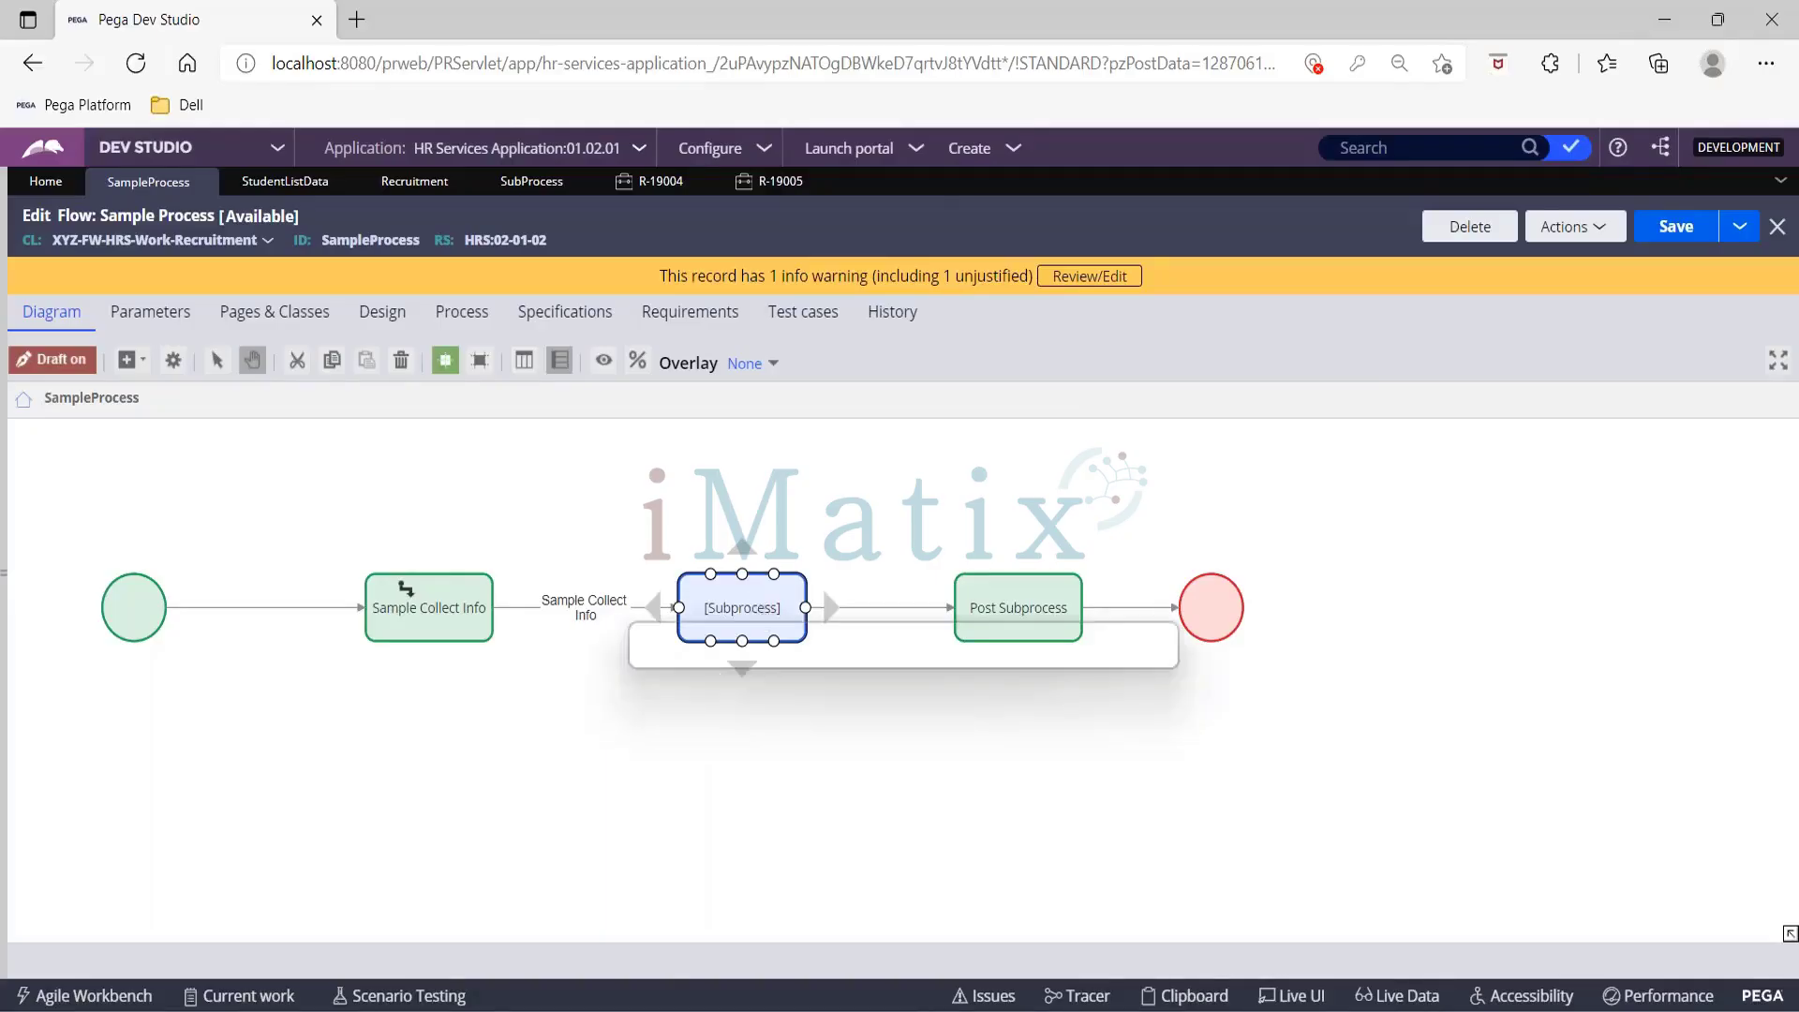
click(731, 660)
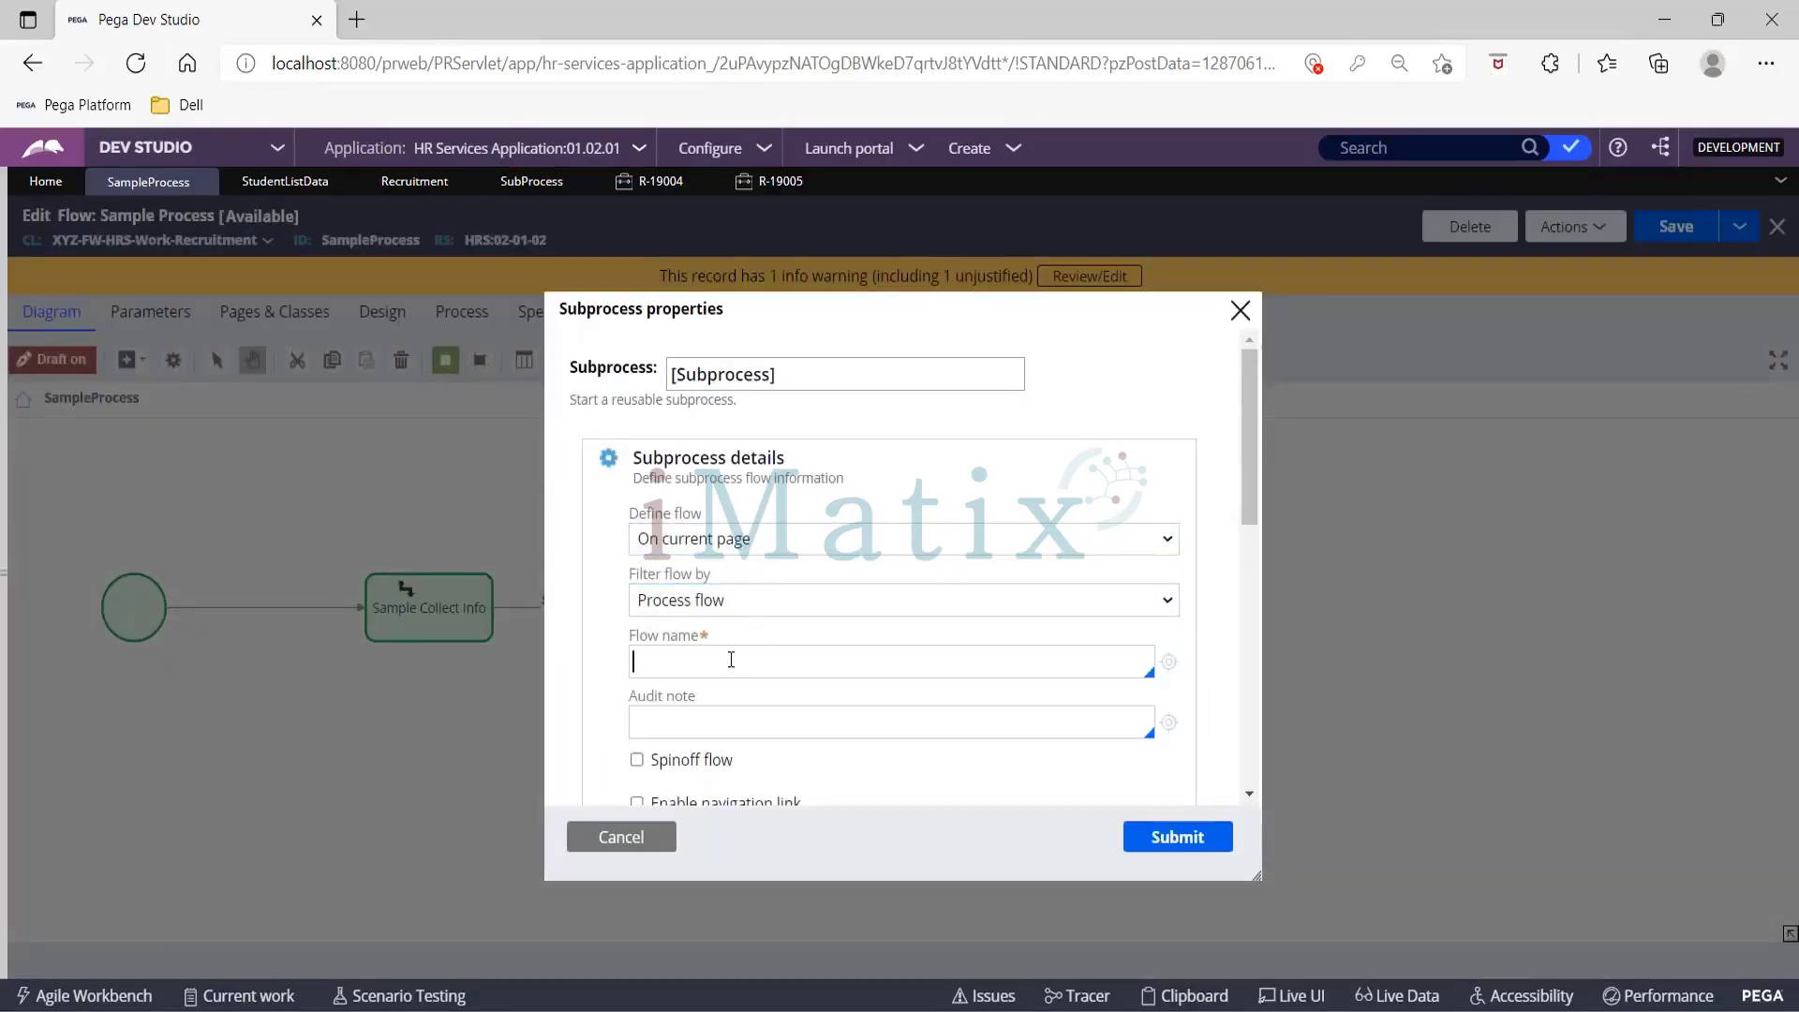
key(Down)
key(Down)
key(Down)
key(Down)
key(Down)
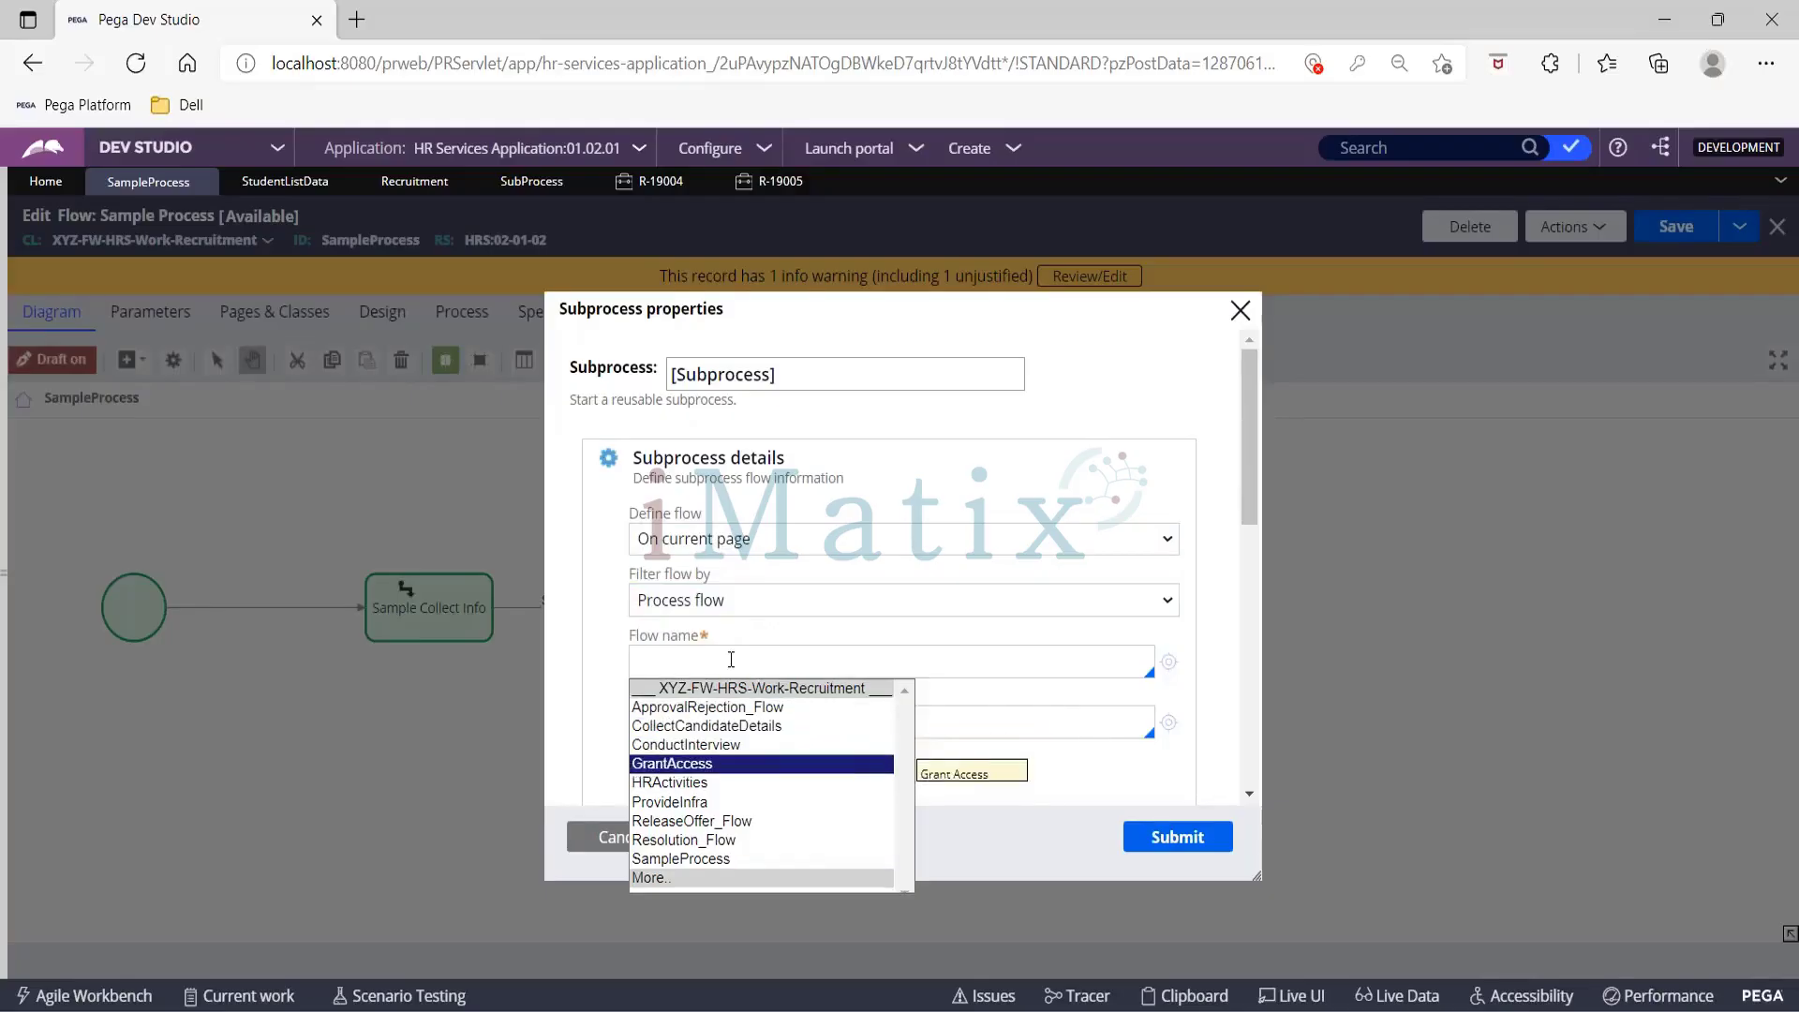
key(Down)
key(Return)
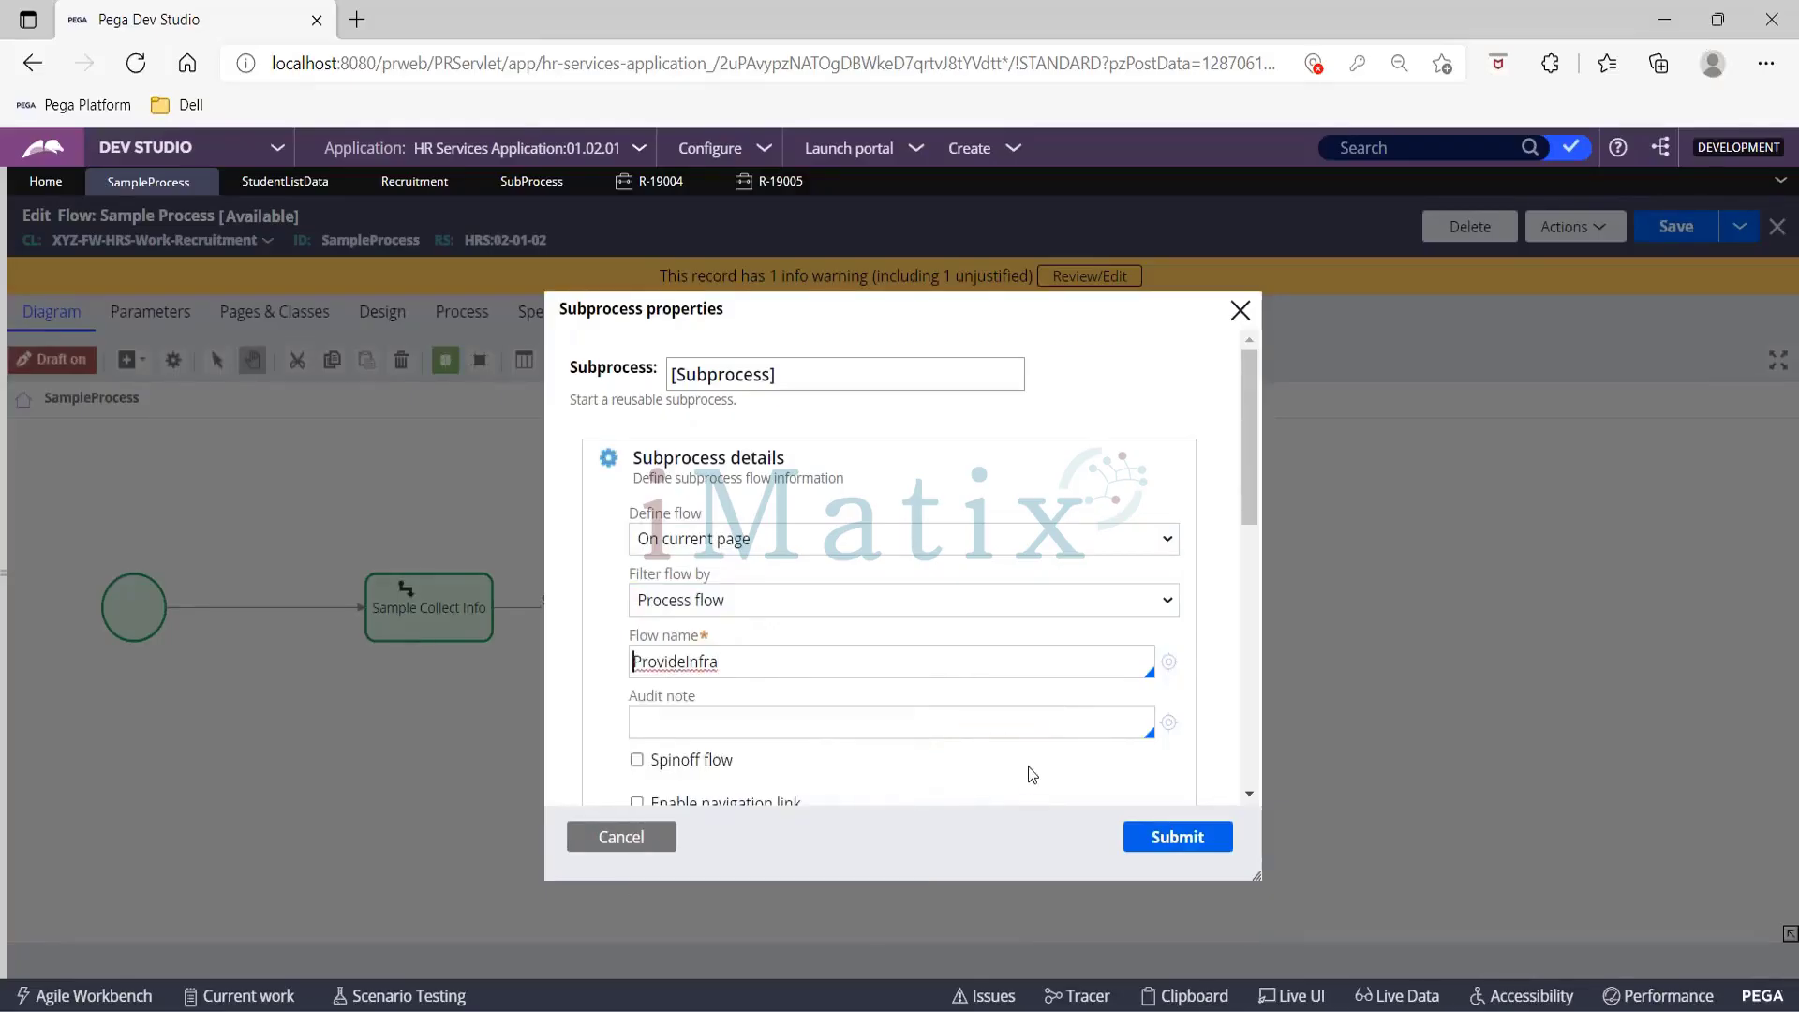
click(1176, 837)
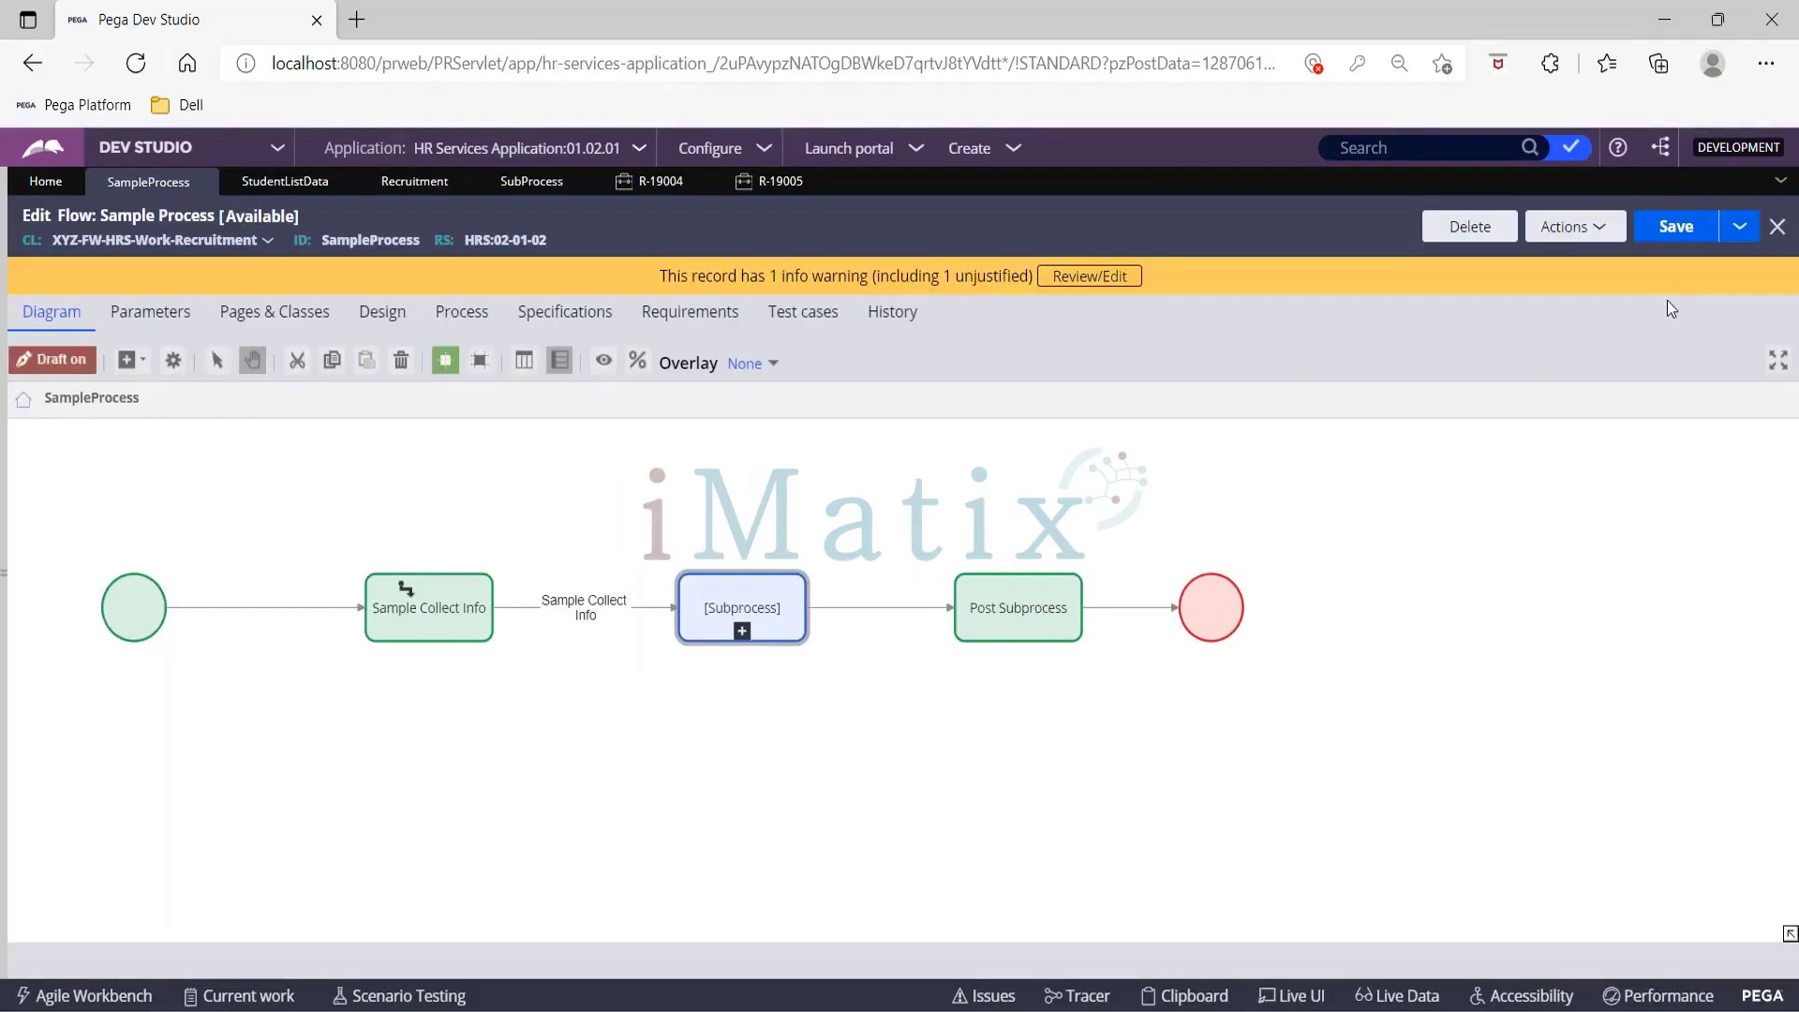
click(1667, 227)
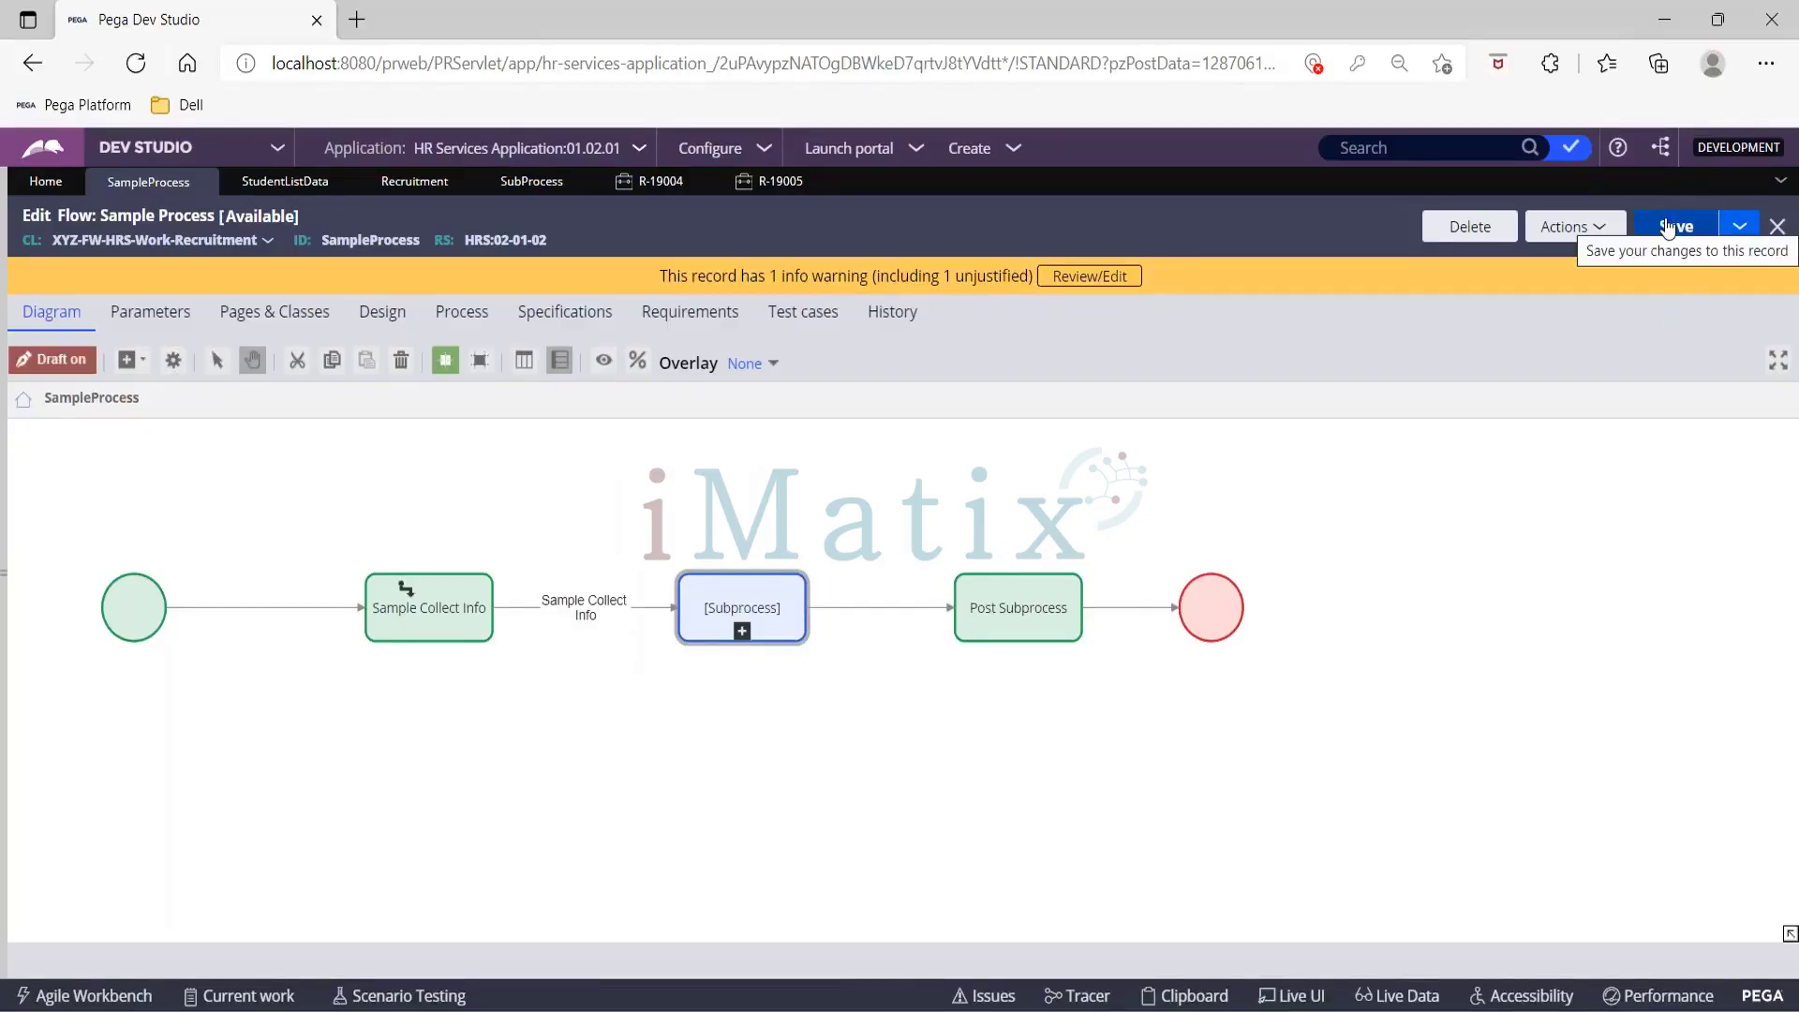
click(1667, 227)
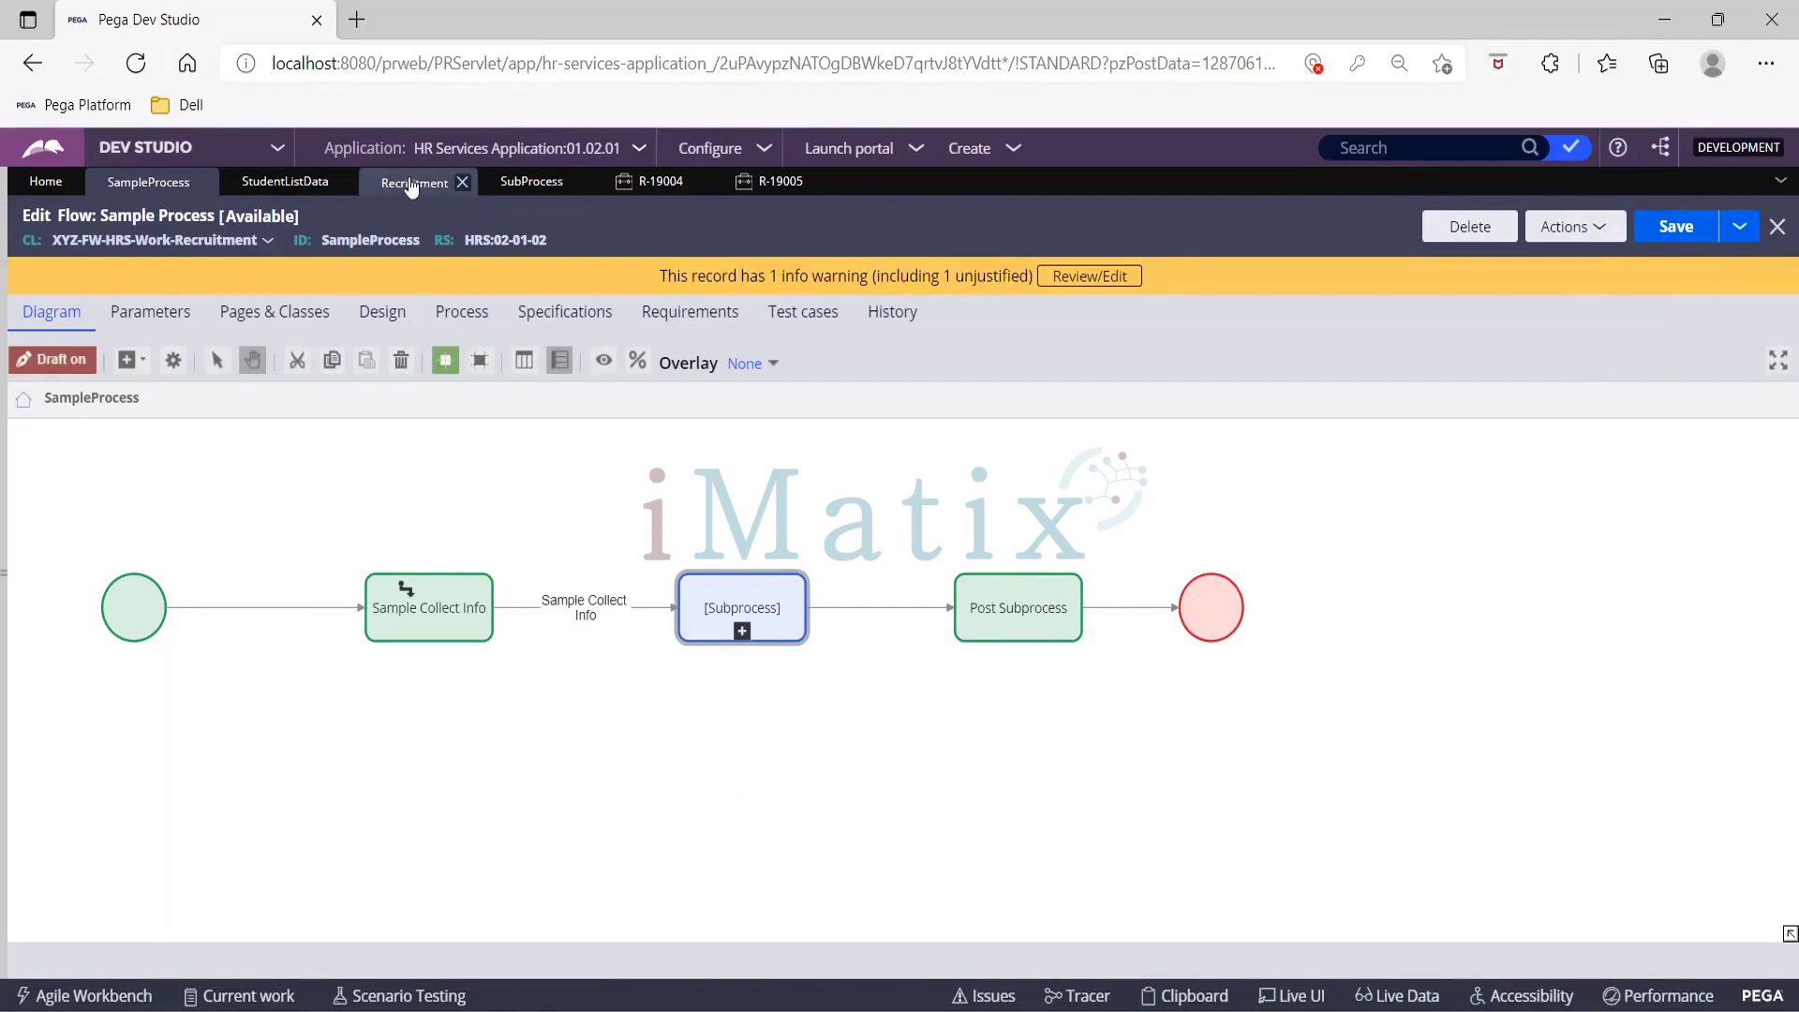
Step: Create another Recruitment case, advance it to Provide Laptops, and check the case's available actions
click(411, 182)
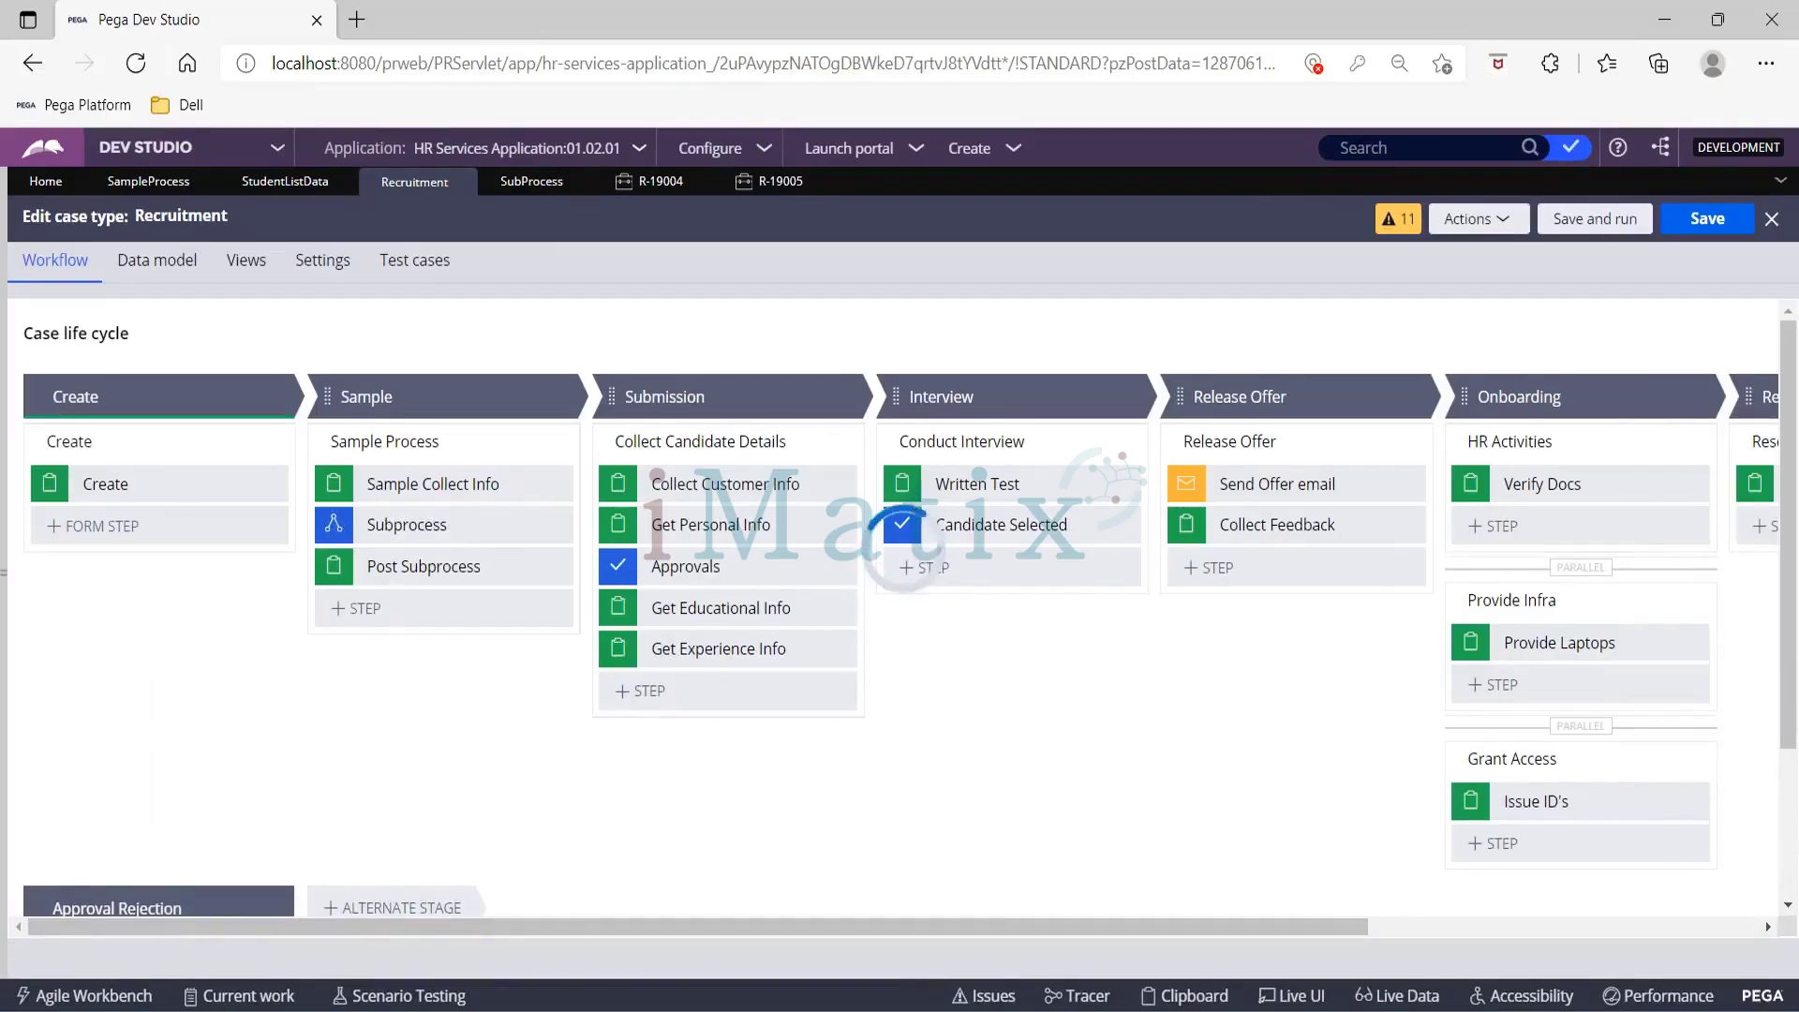
click(1593, 218)
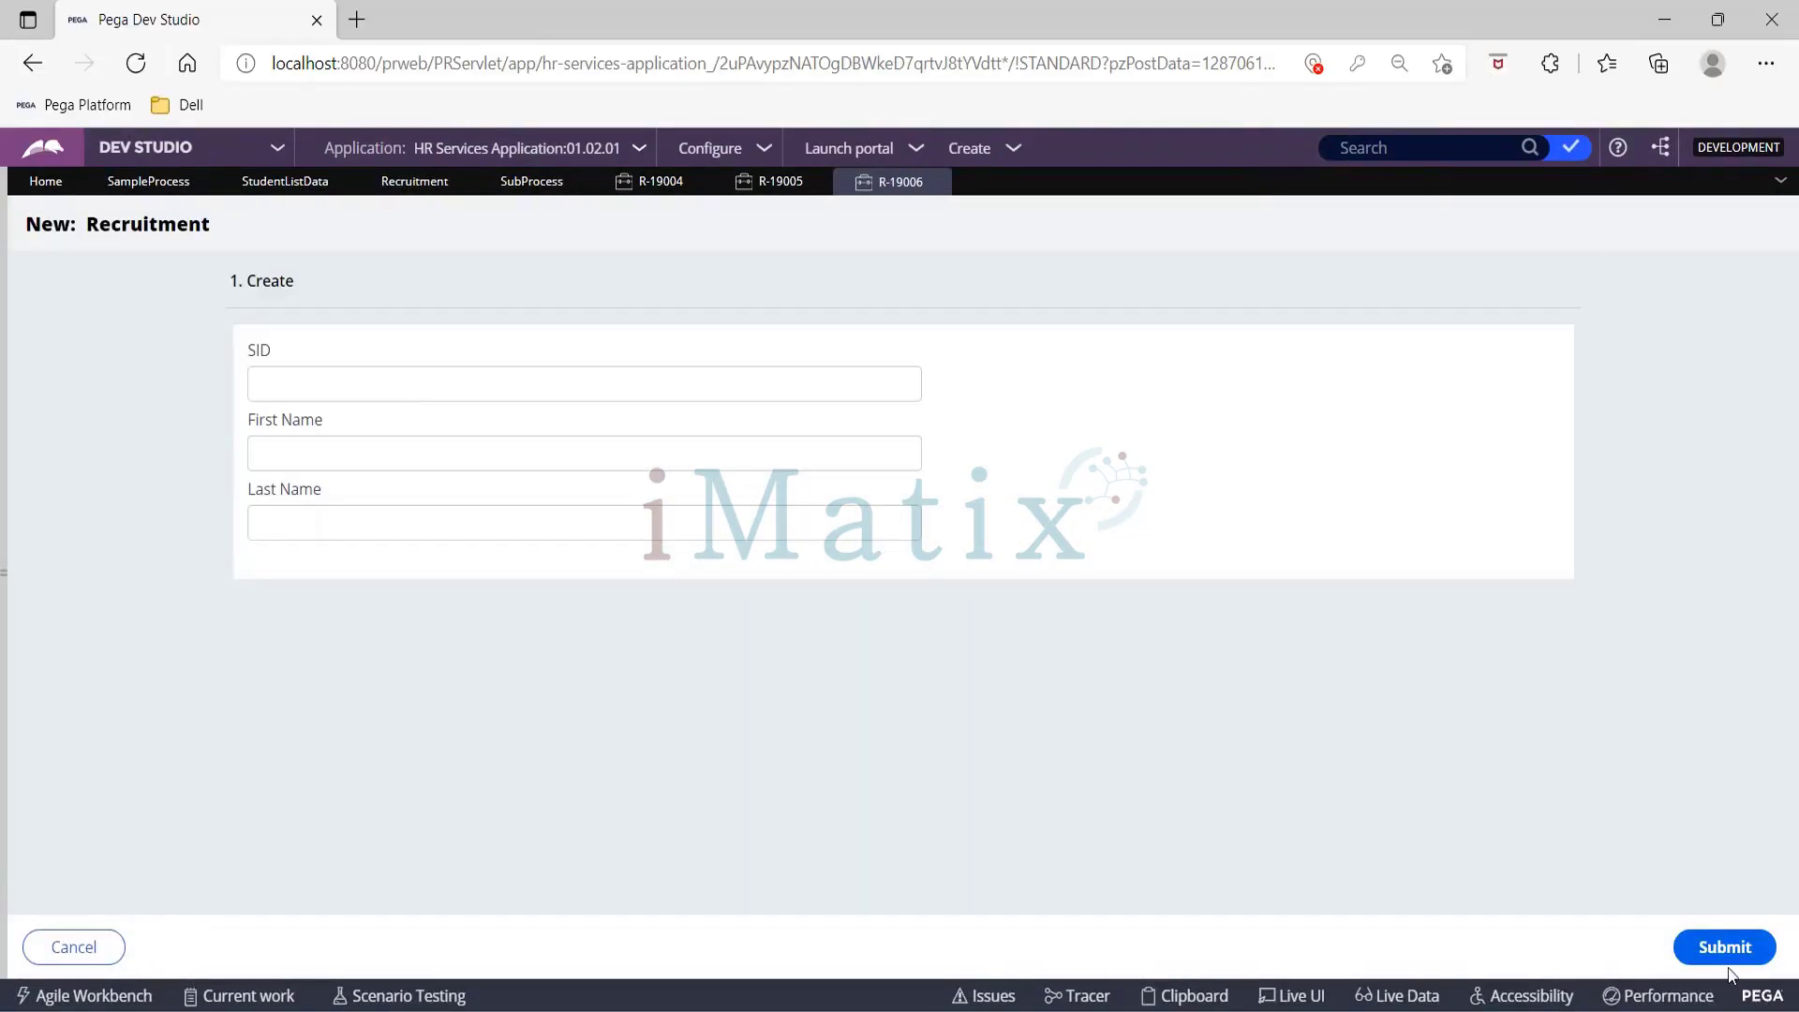
click(1758, 958)
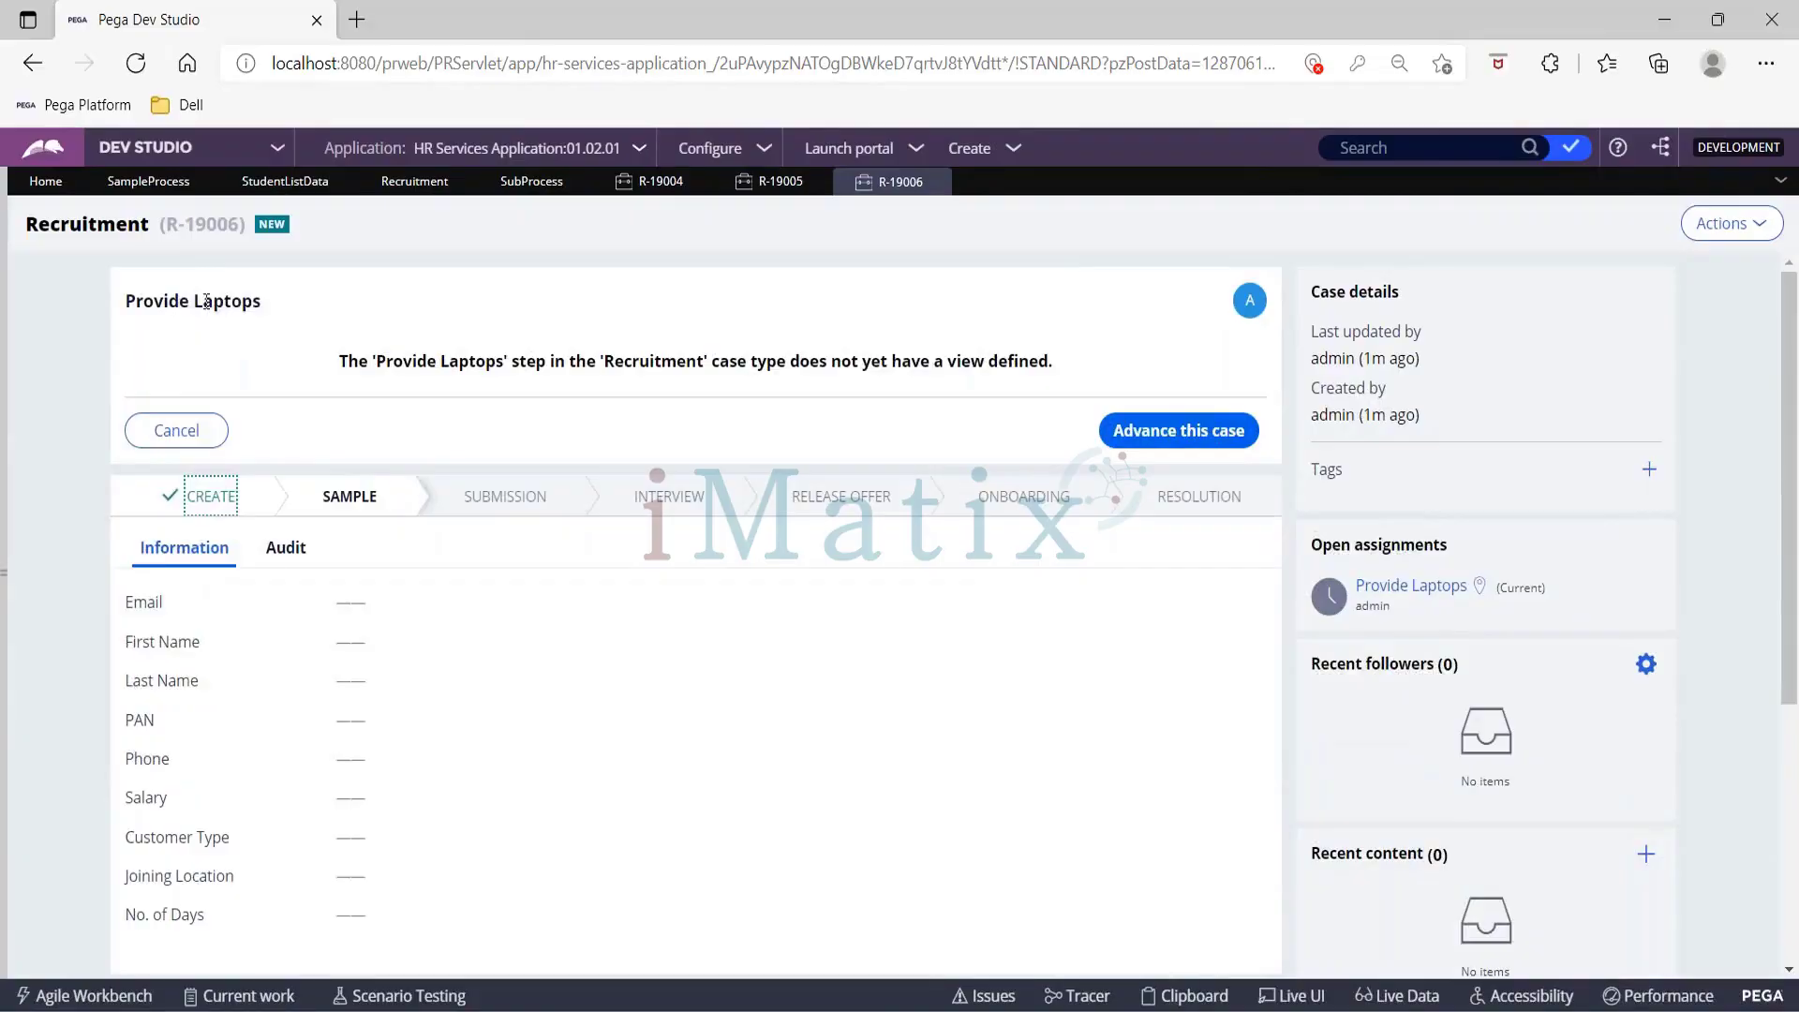
click(1745, 236)
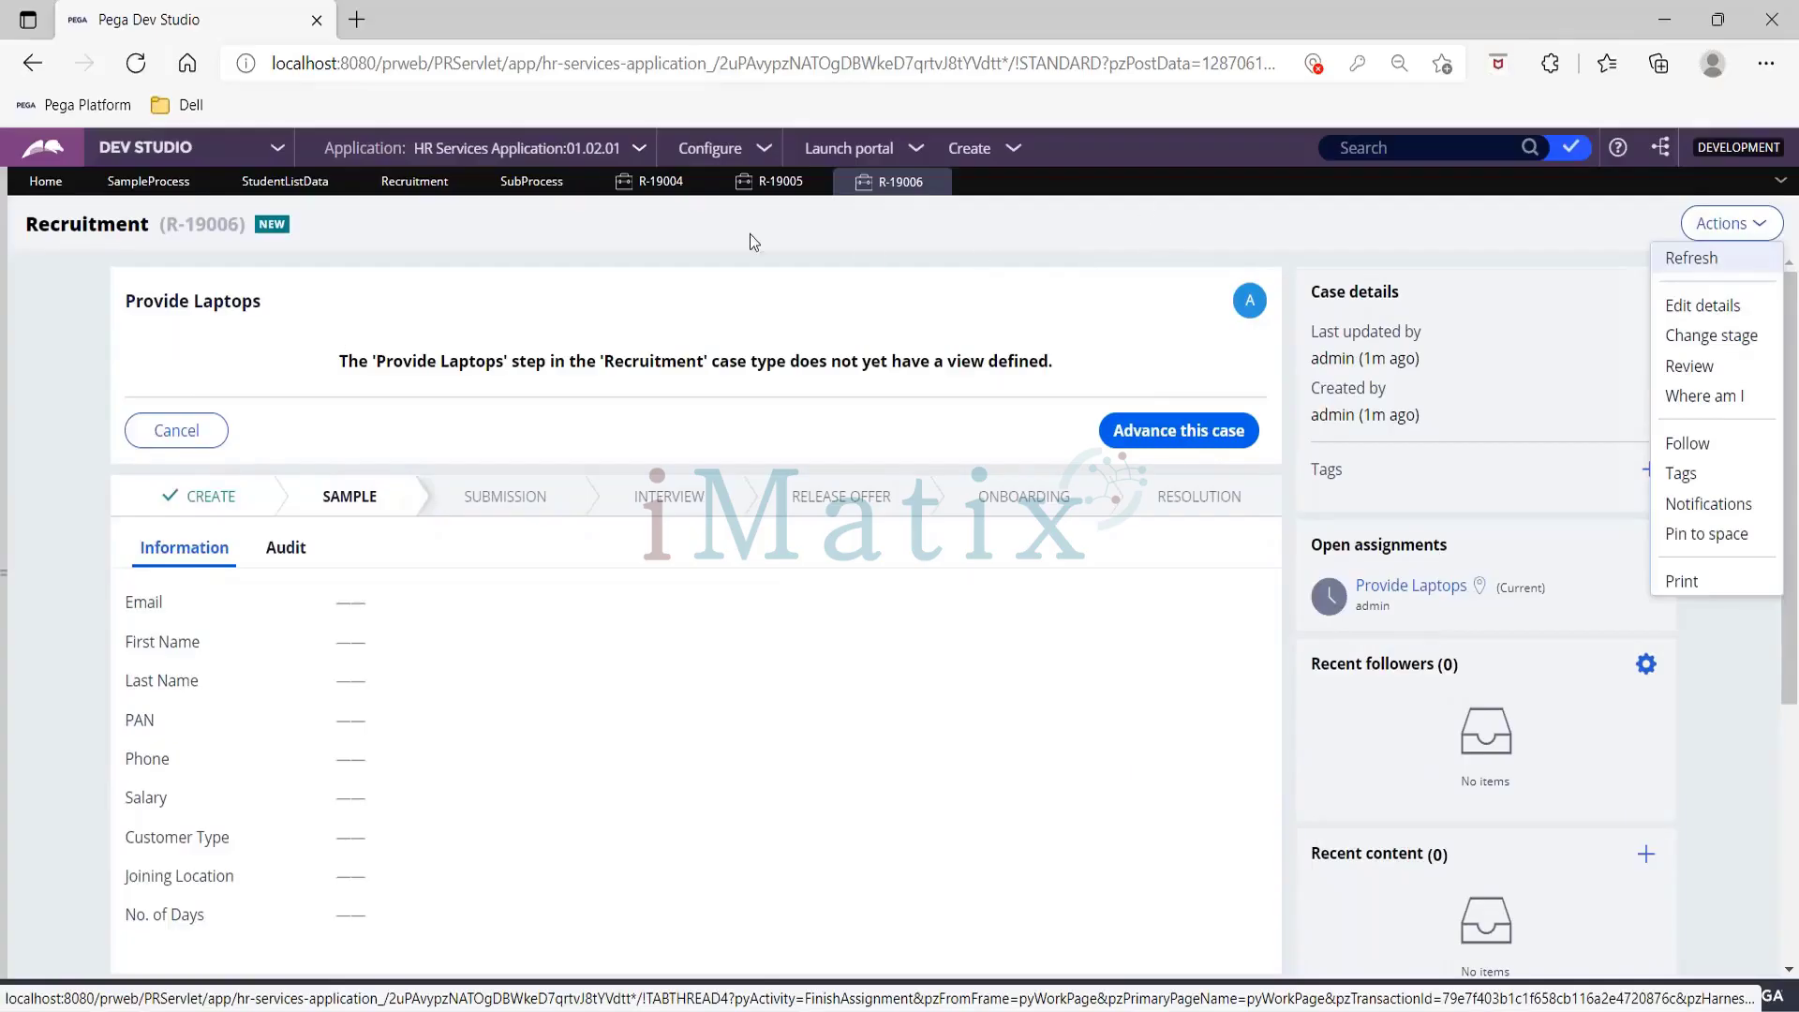
Step: Inspect the ProvideInfra flow referenced by the Subprocess shape, and return to the SampleProcess diagram
click(135, 184)
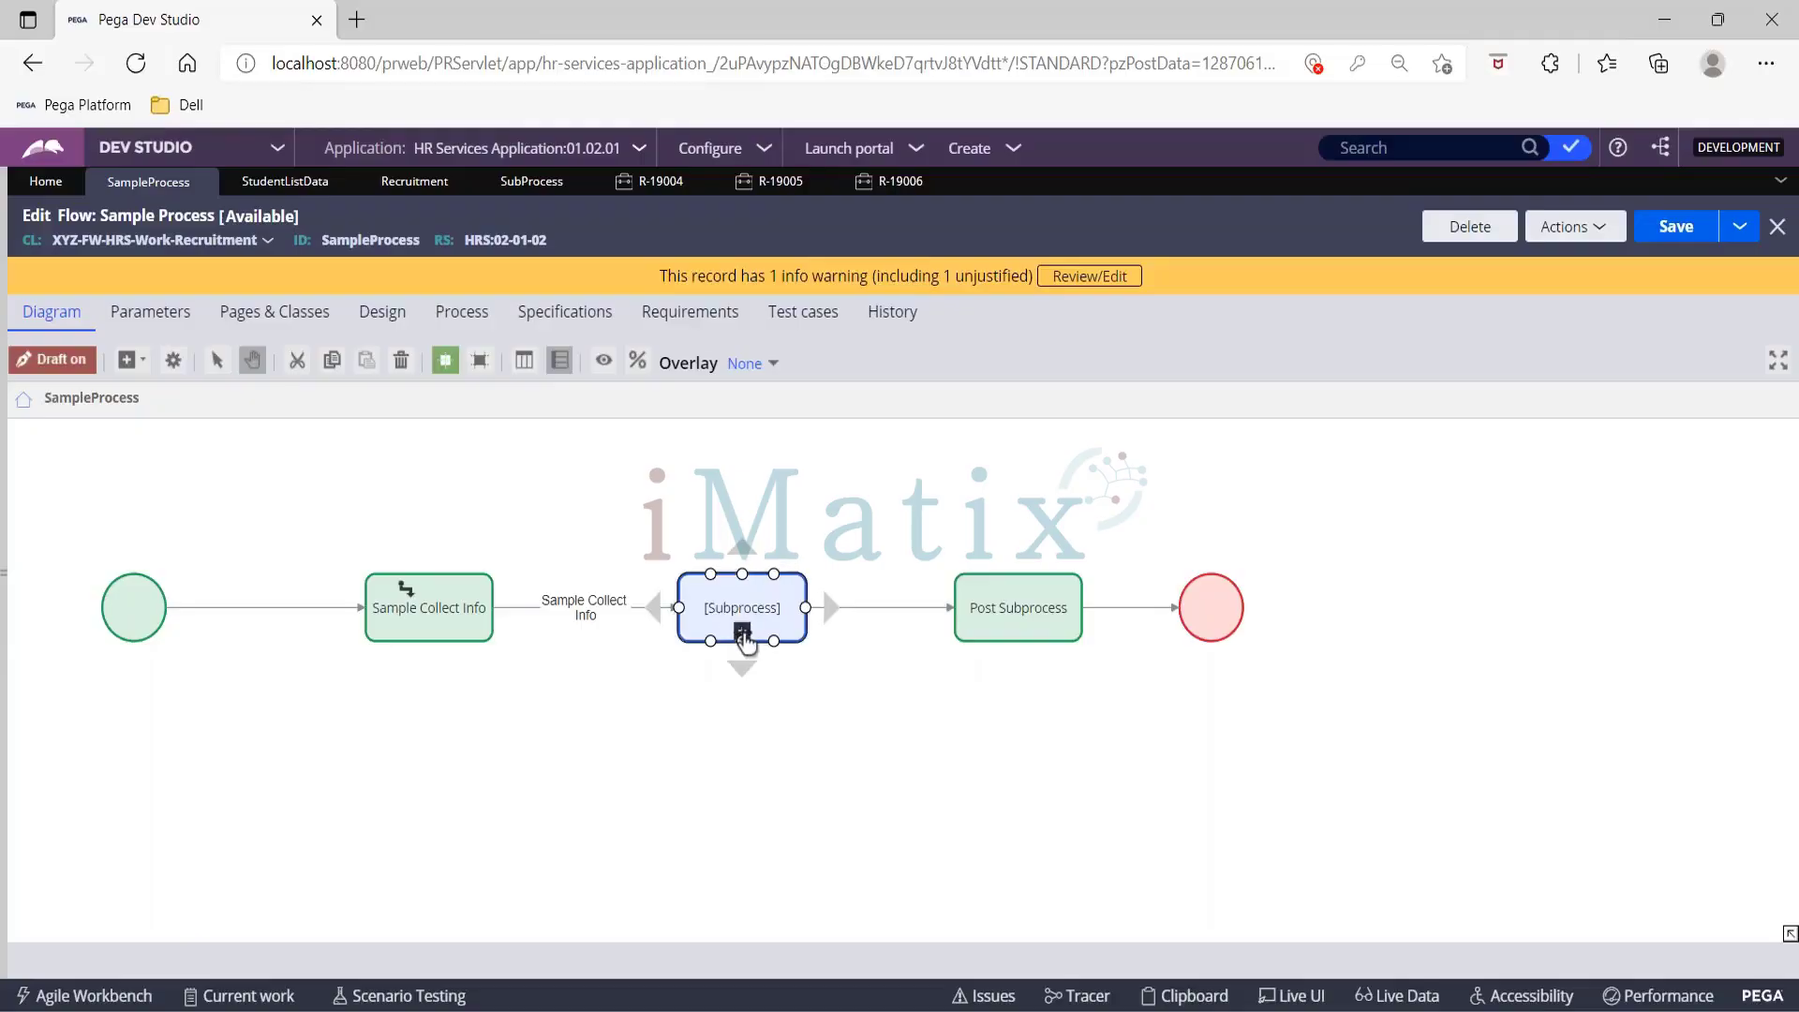
click(743, 634)
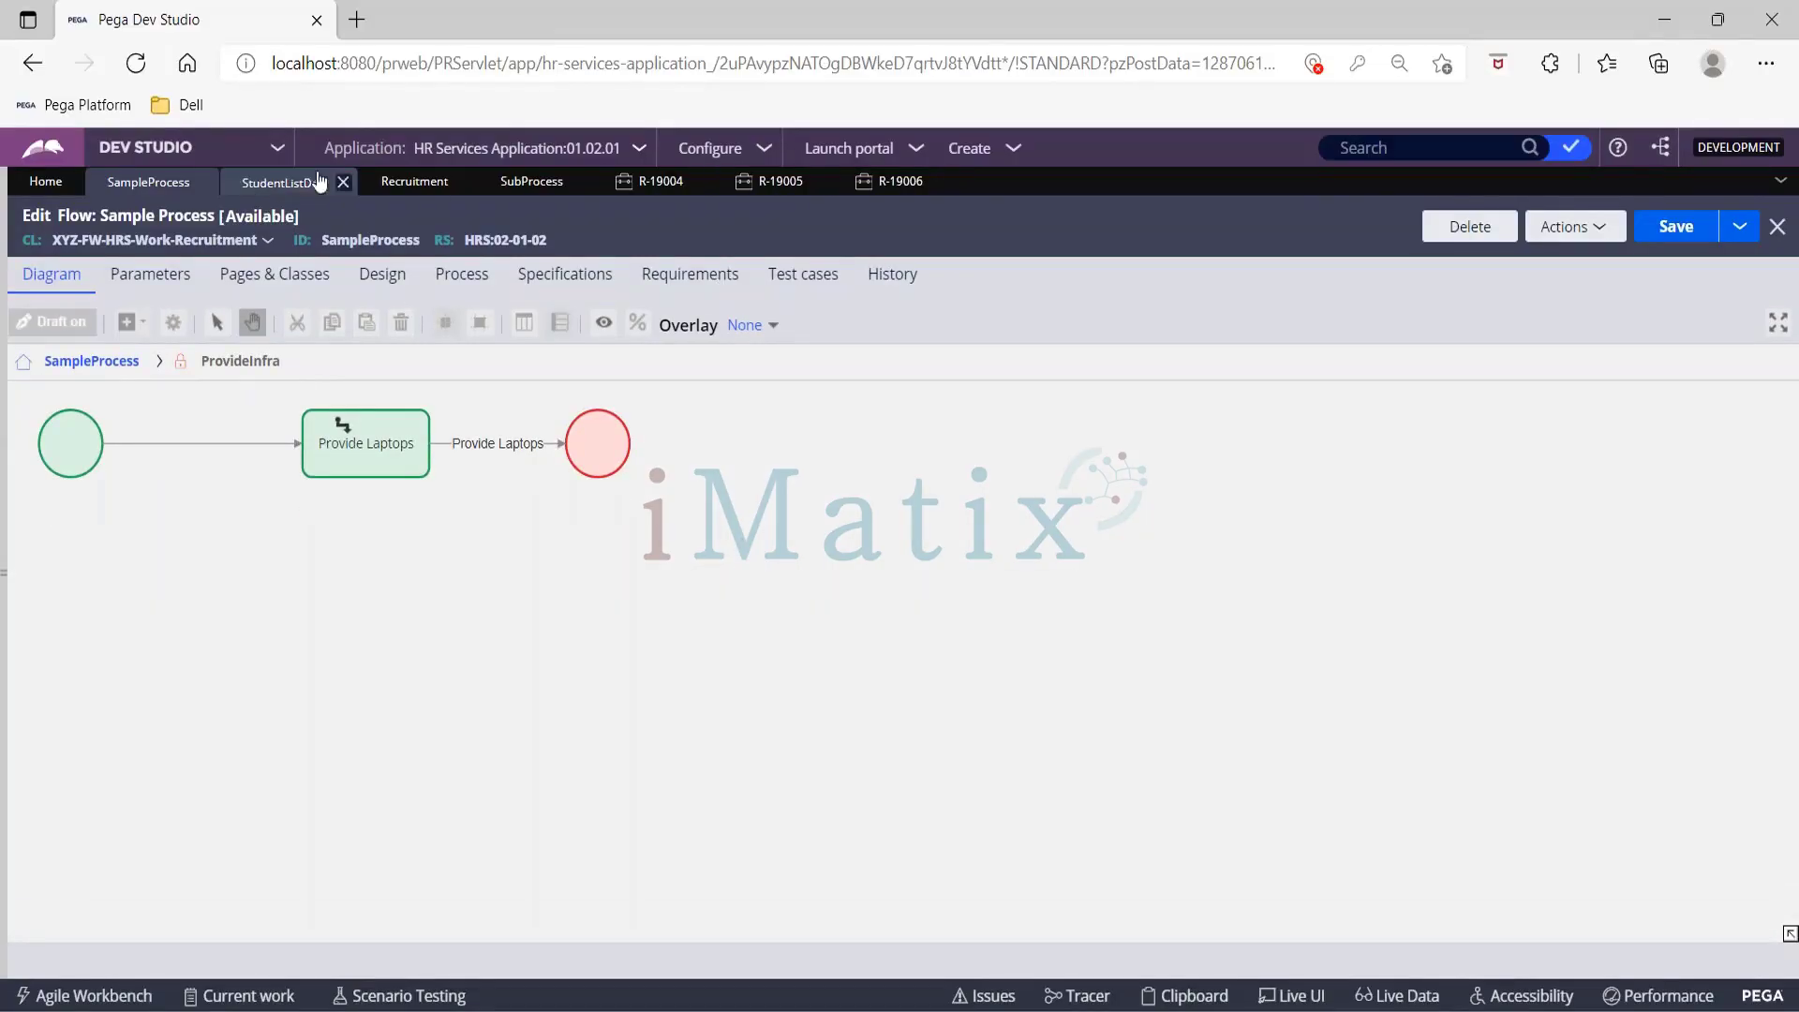
click(83, 361)
click(767, 589)
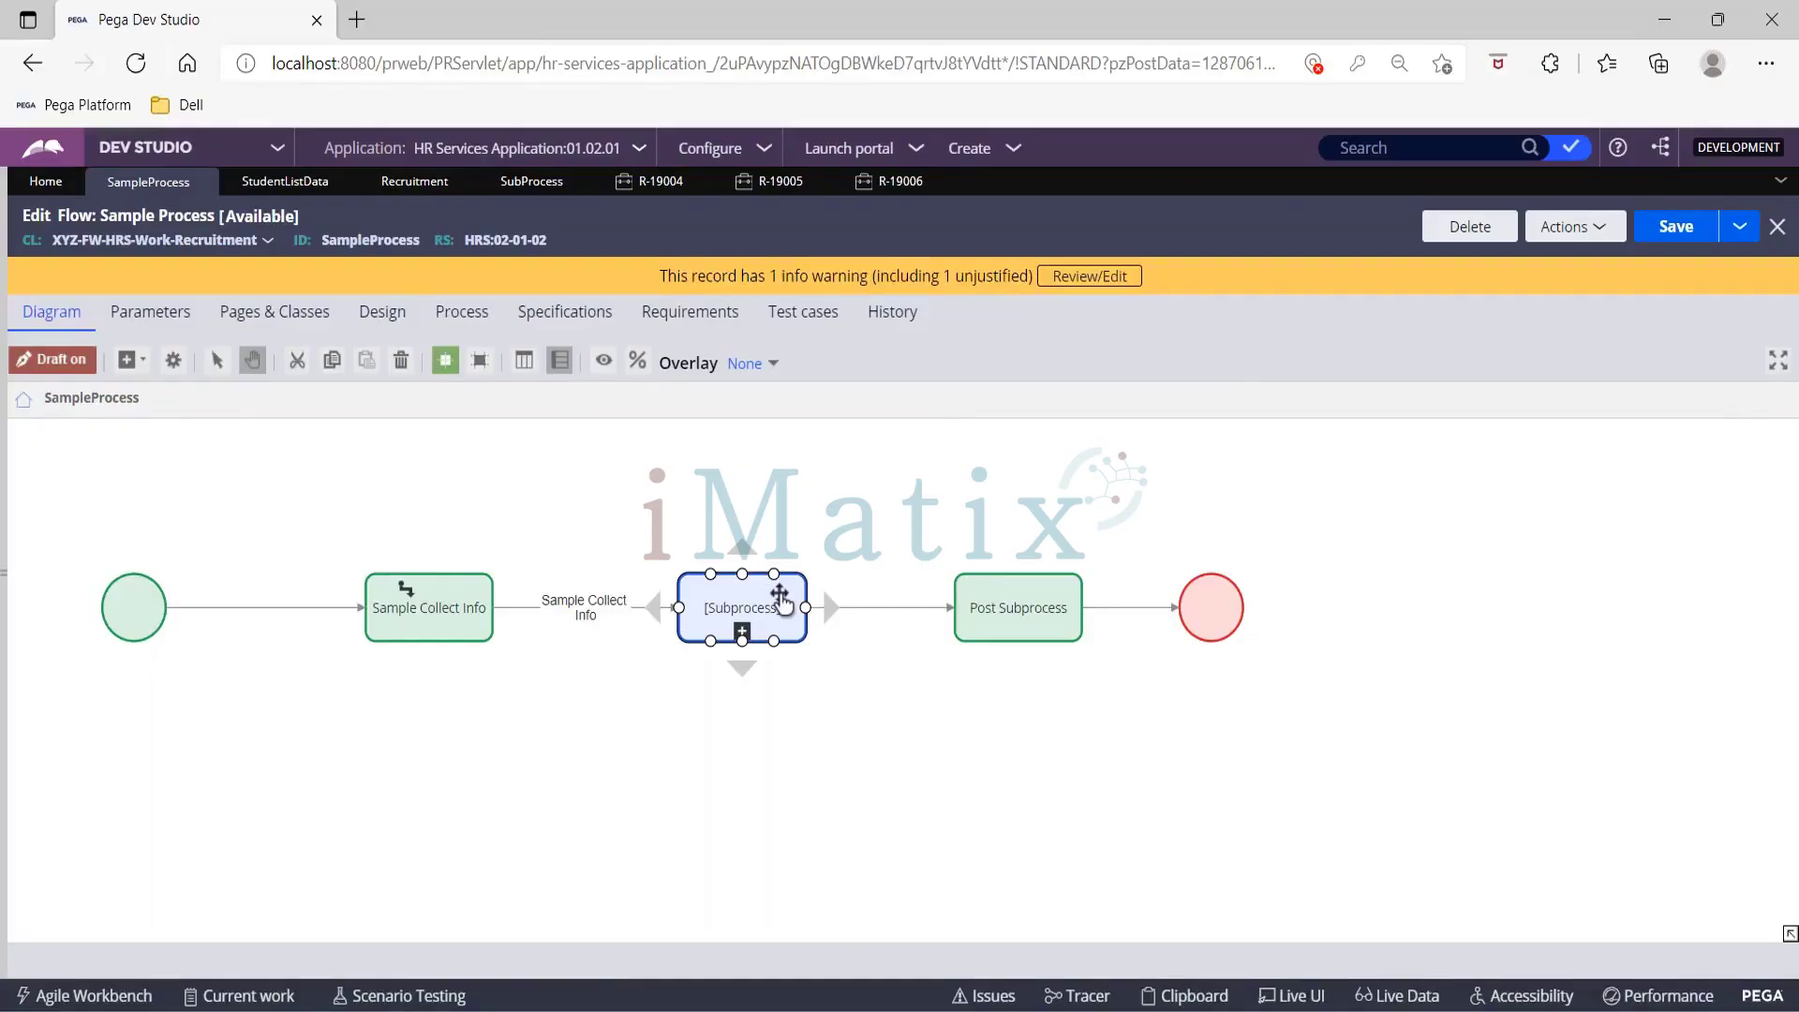
Step: Enable the Spinoff flow option for the ProvideInfra Subprocess shape
double_click(784, 604)
scroll(863, 605, down, 3)
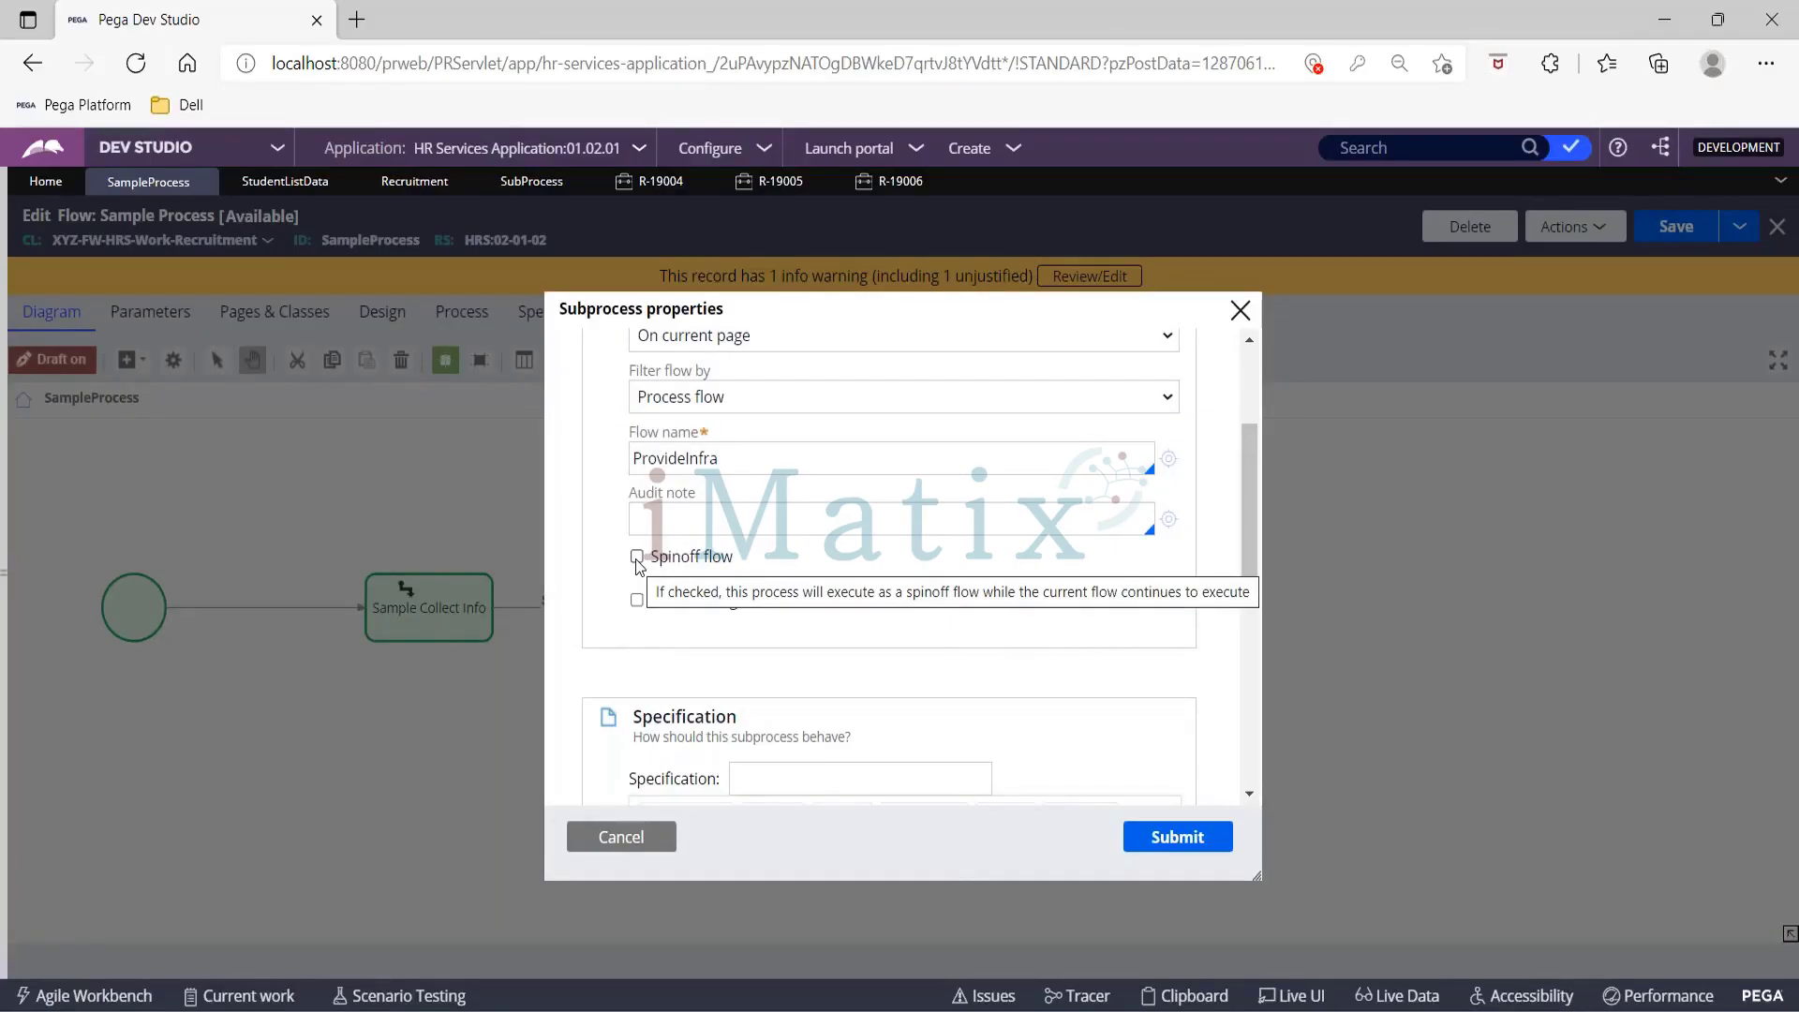
click(637, 557)
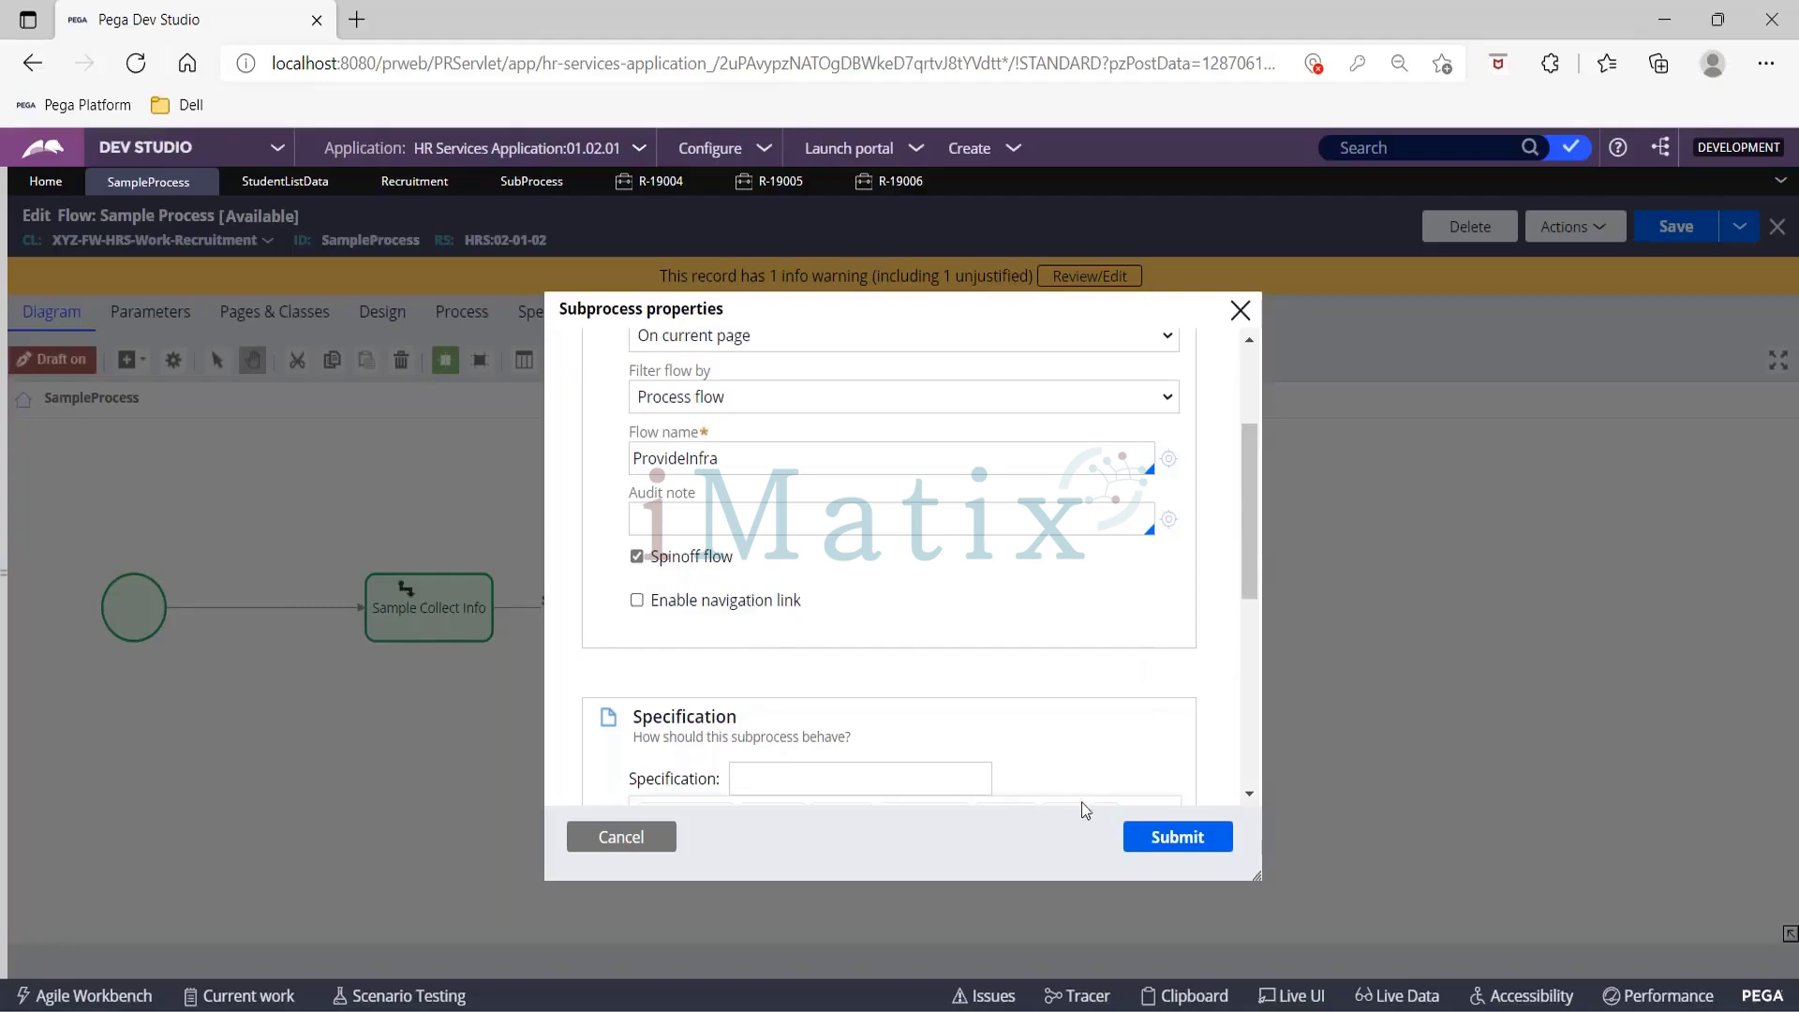
click(1141, 848)
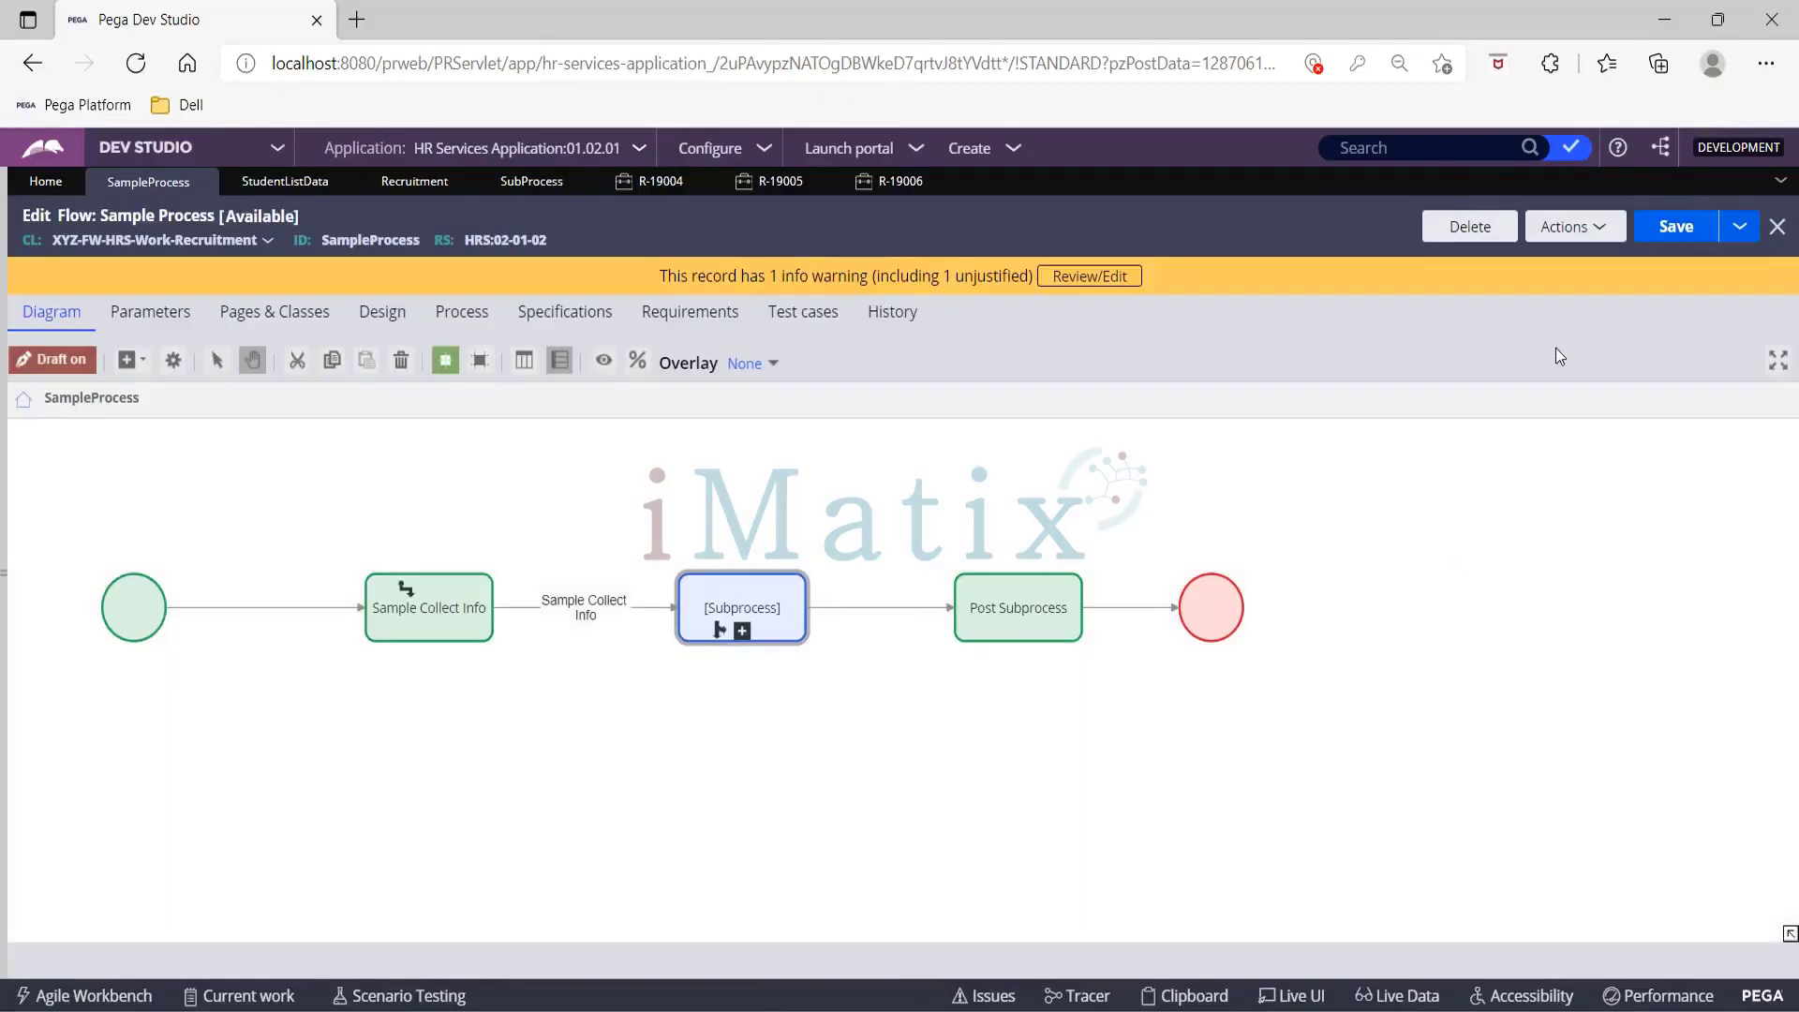
Step: Turn off the Spinoff flow option in the Subprocess shape's properties
click(730, 634)
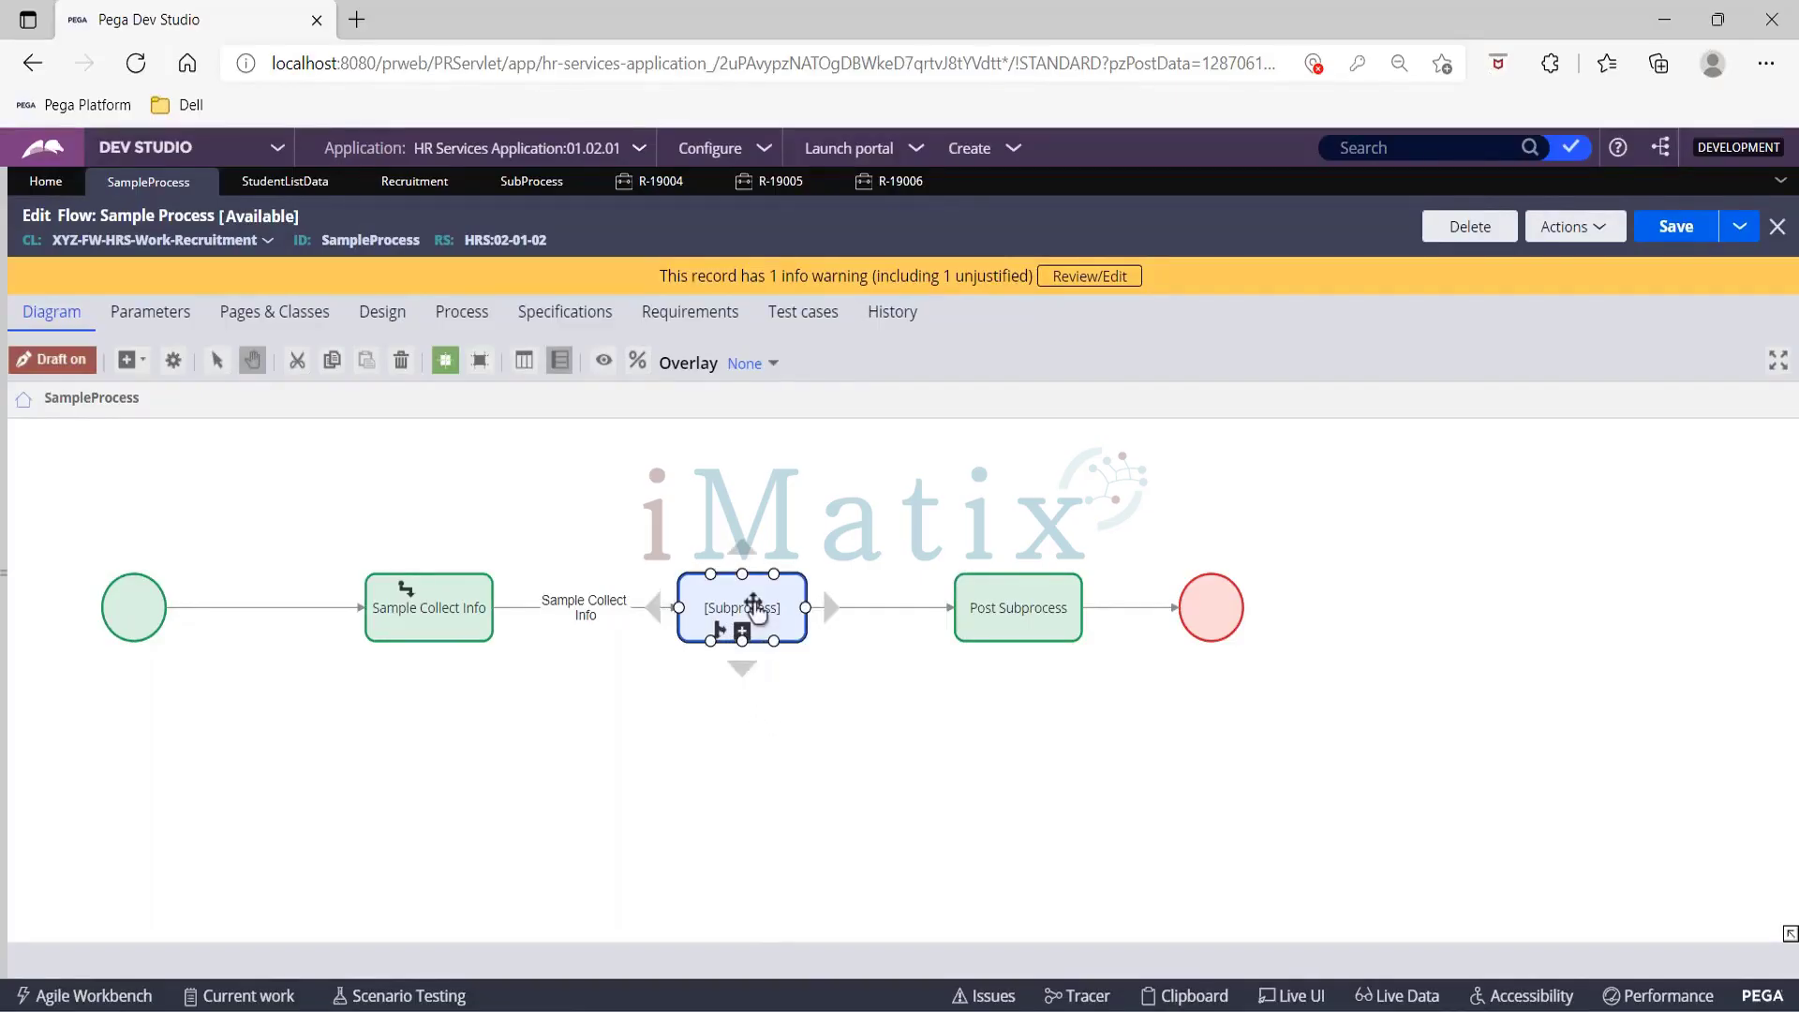
double_click(761, 611)
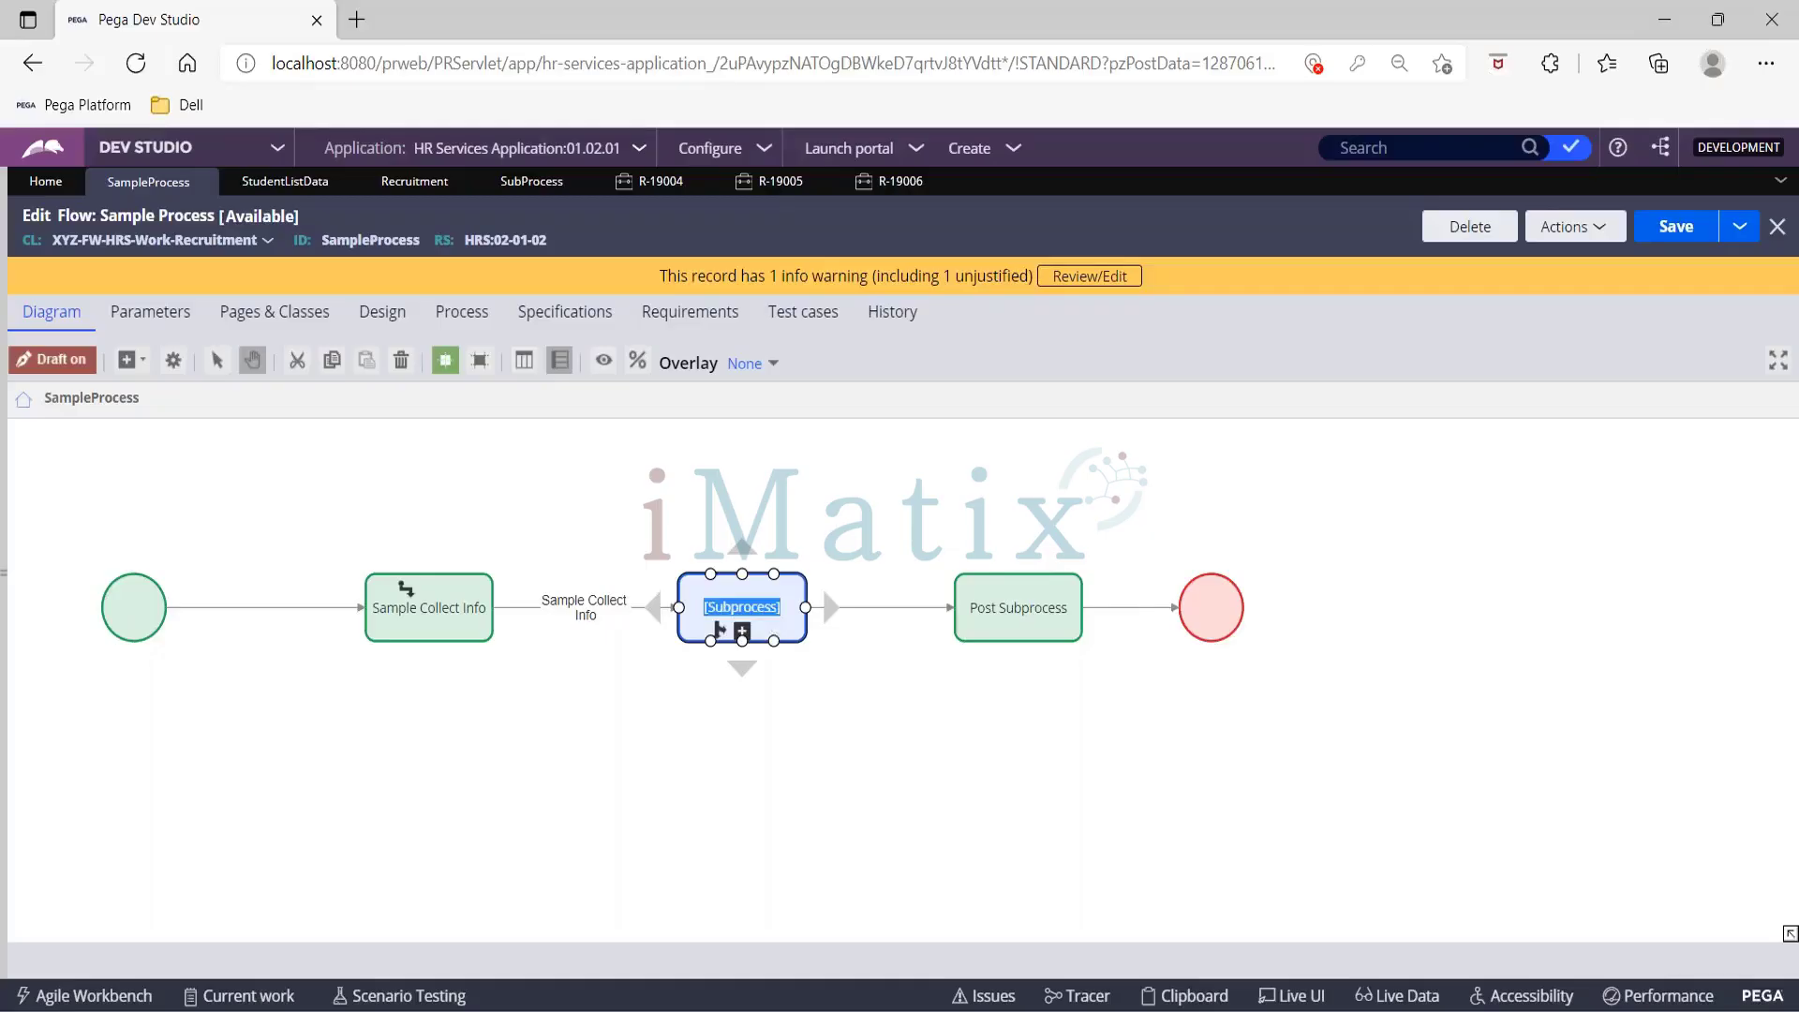
click(788, 620)
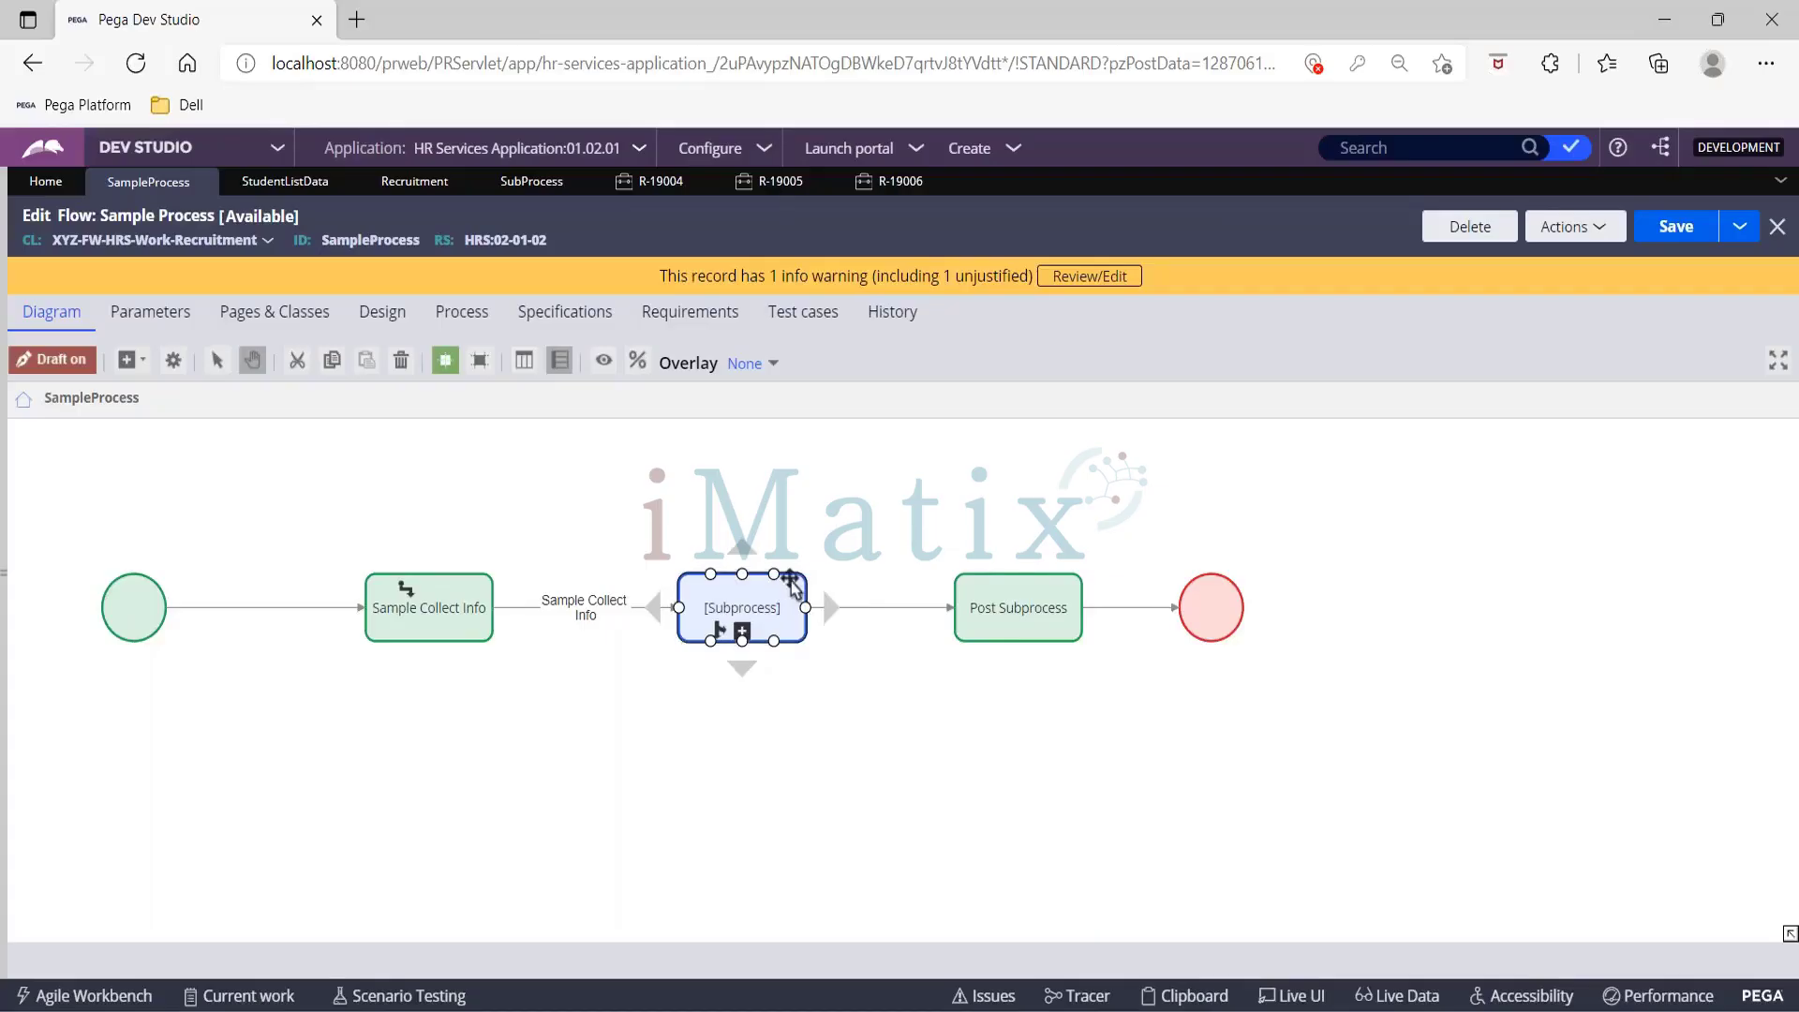
double_click(792, 586)
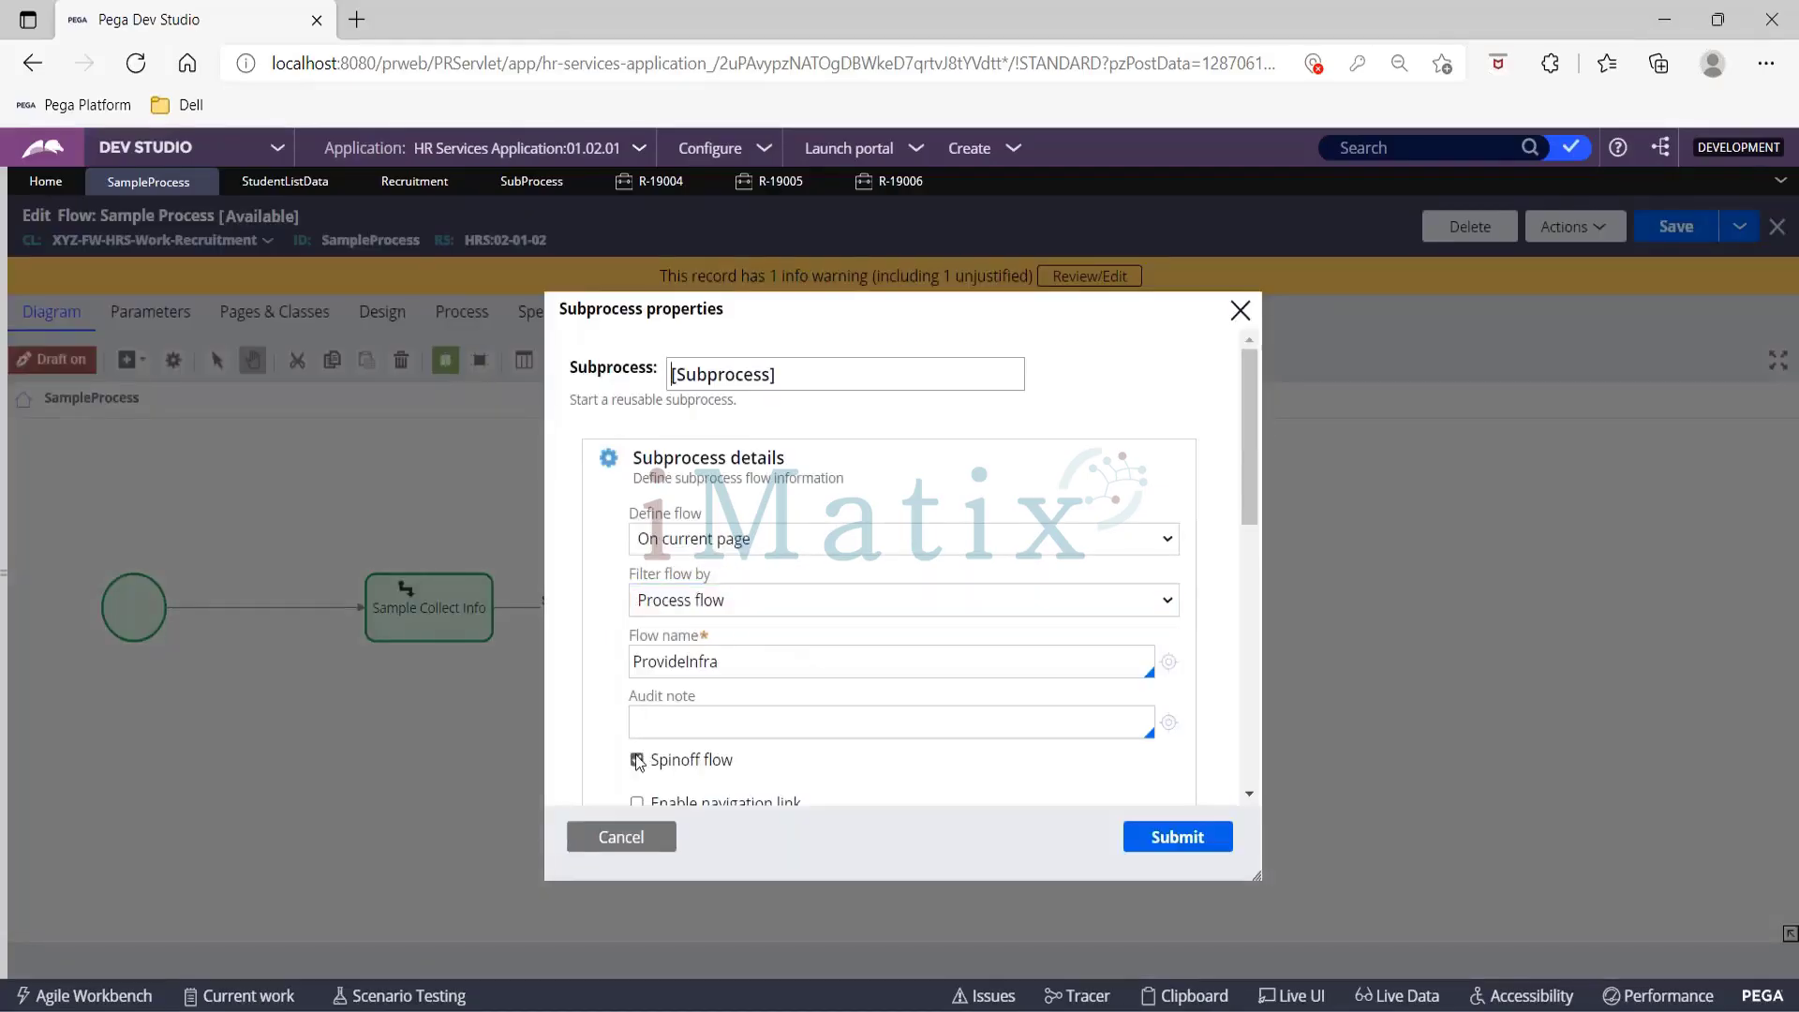
click(1179, 836)
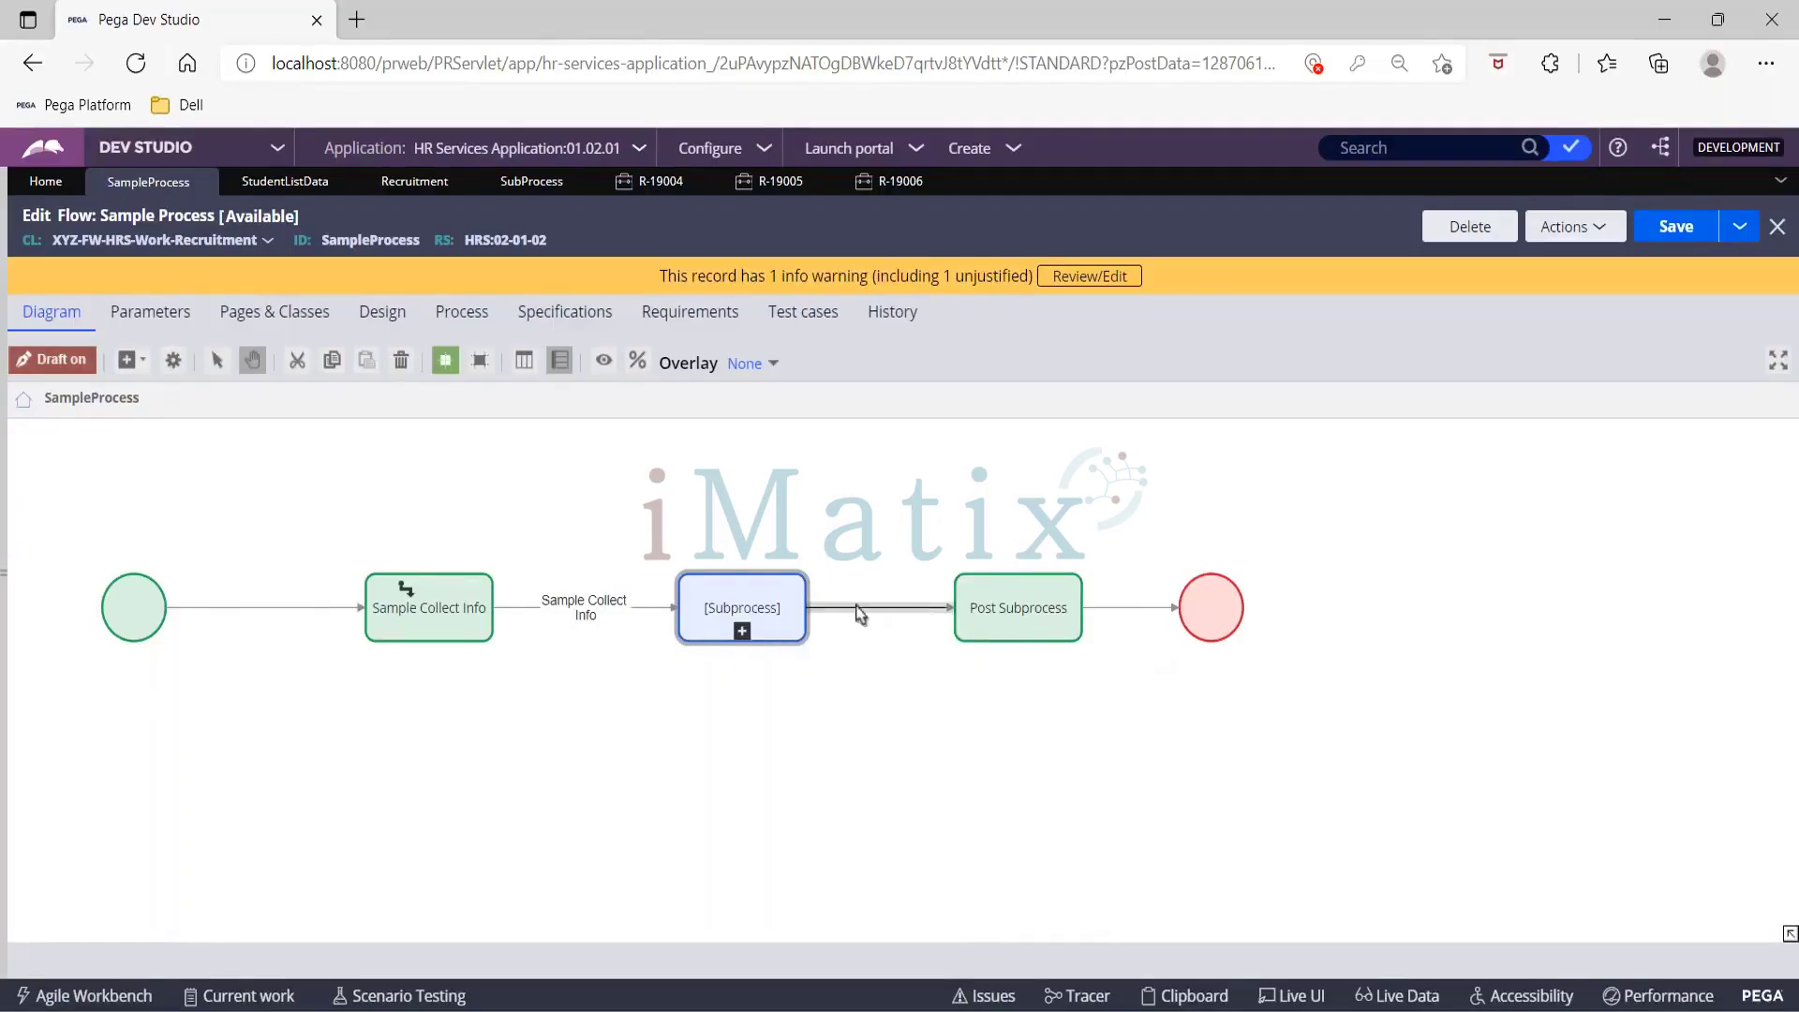
Step: Turn on the Spinoff flow option in the Subprocess shape's properties and save the Sample Process flow
click(792, 588)
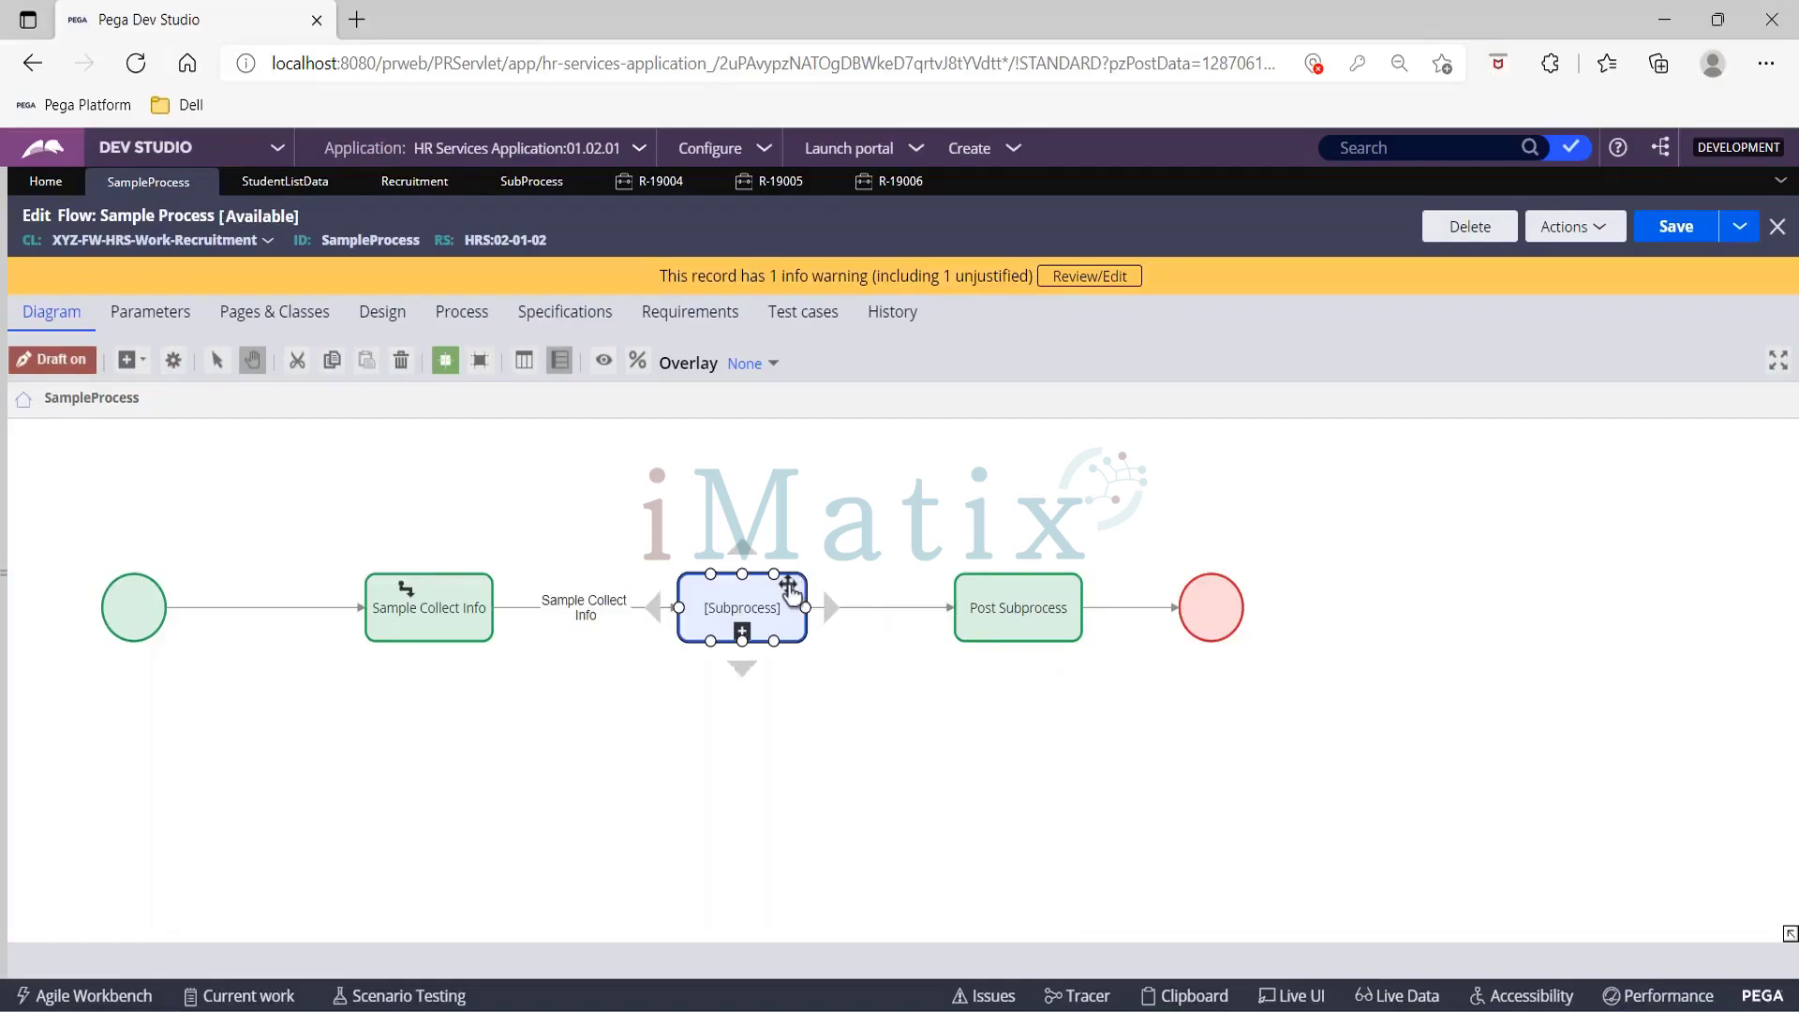
double_click(791, 588)
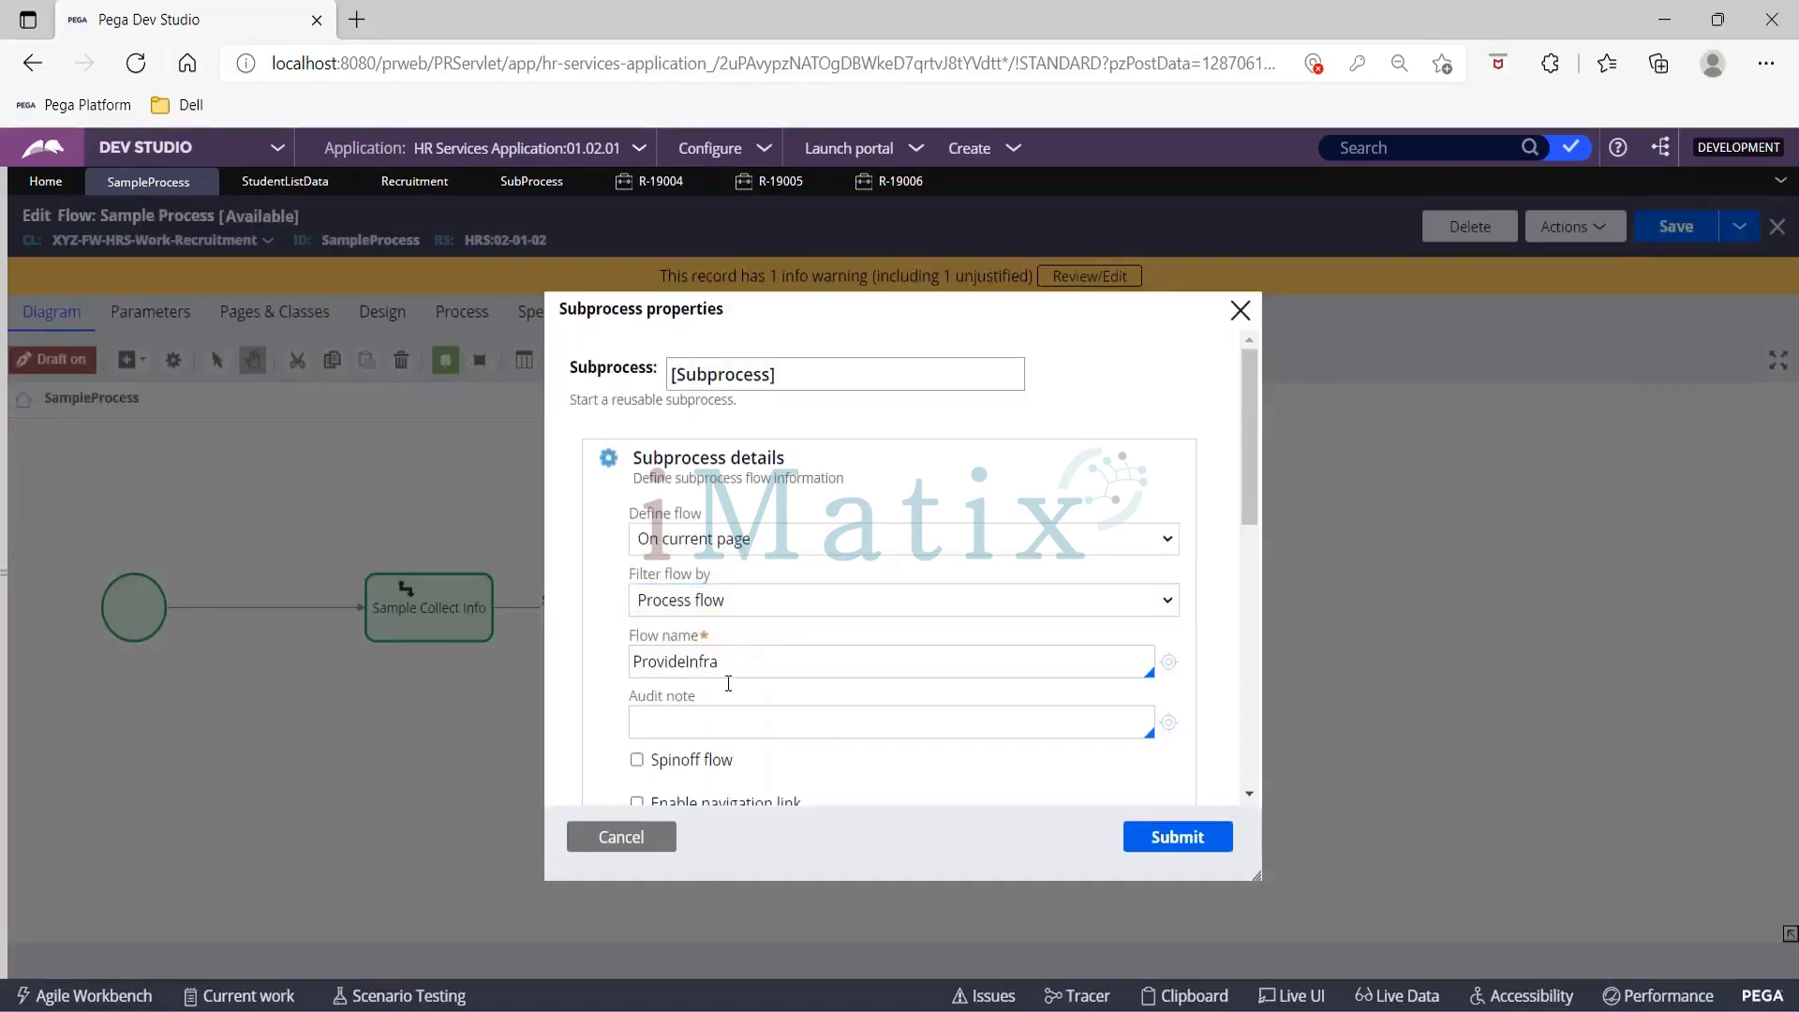
scroll(622, 687, down, 1)
click(637, 672)
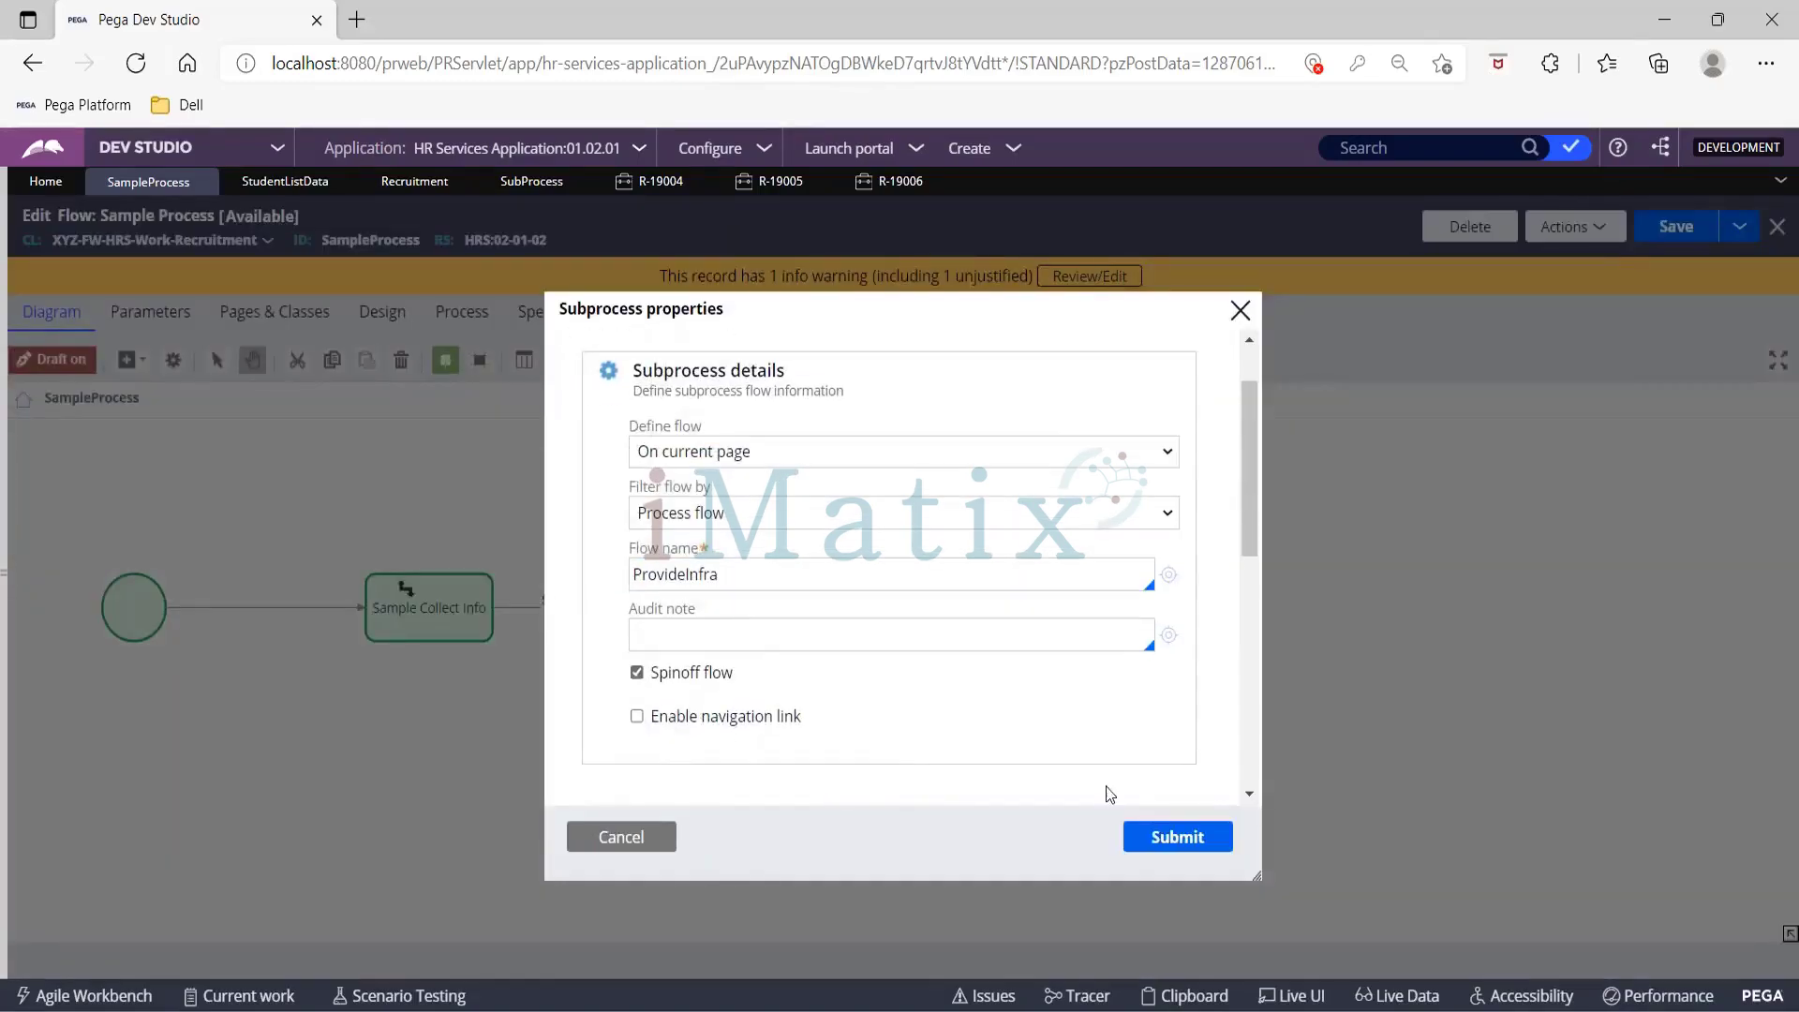
click(1158, 855)
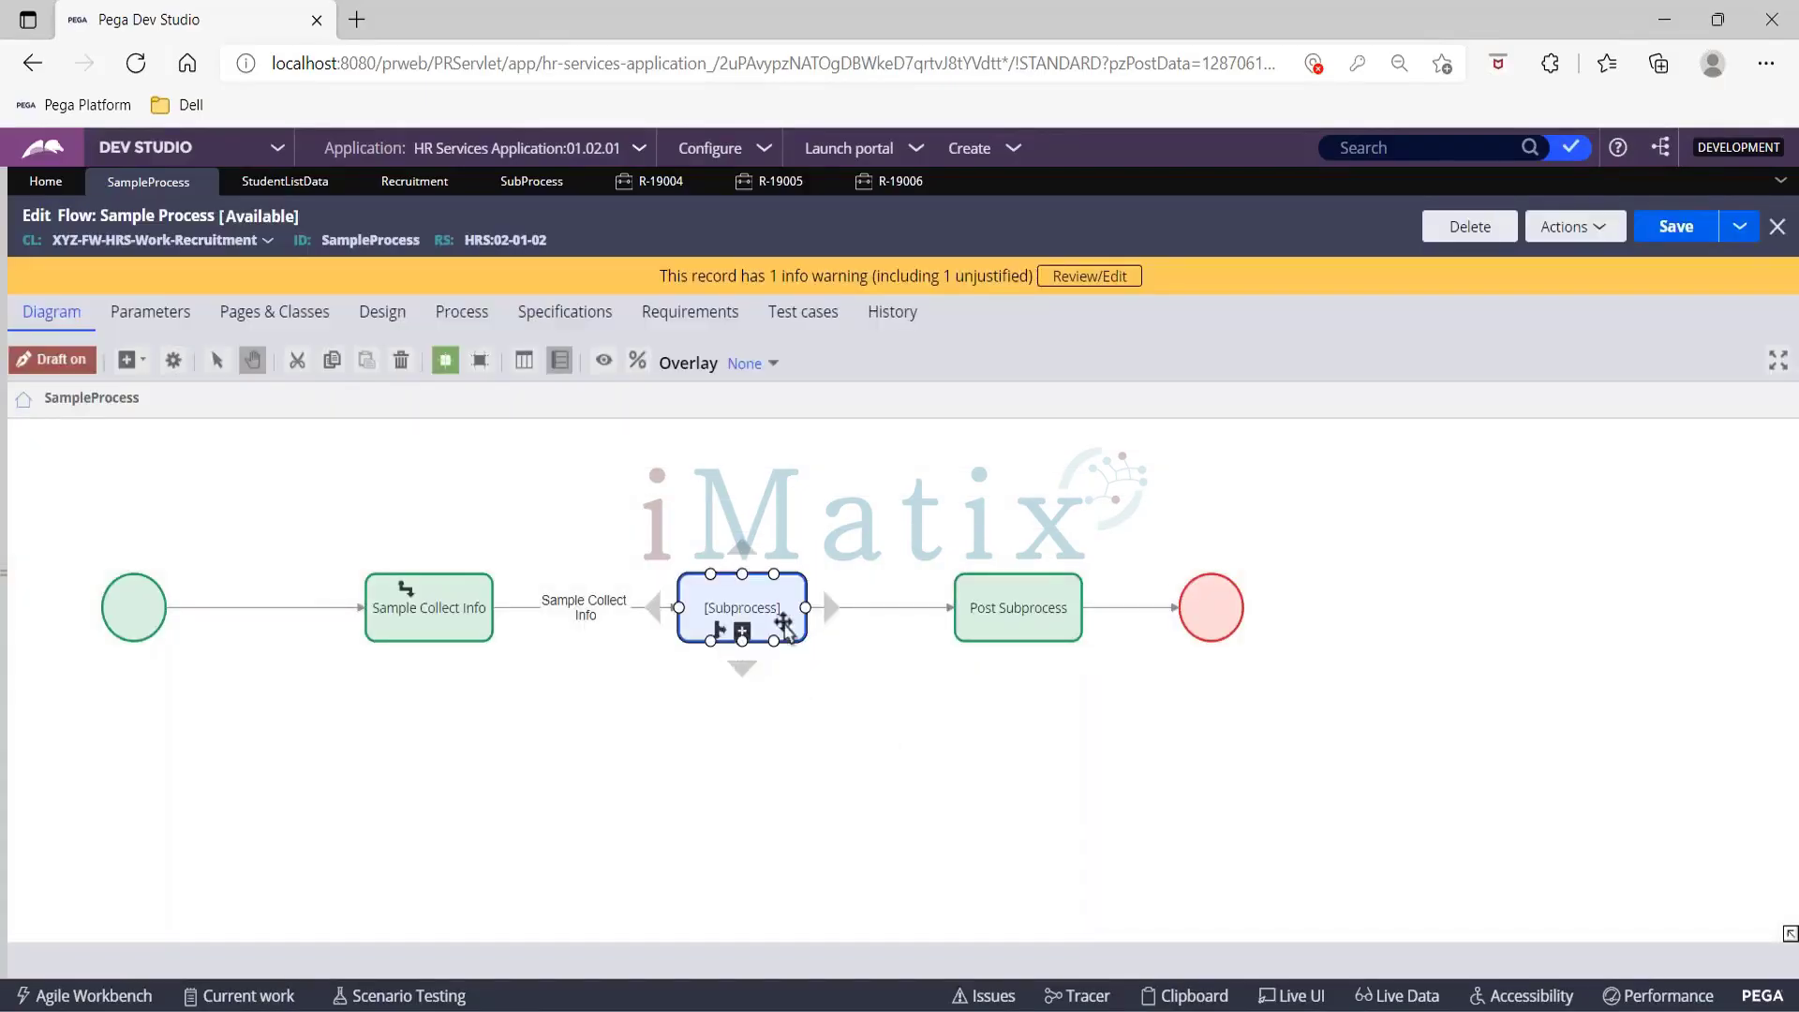
click(1681, 232)
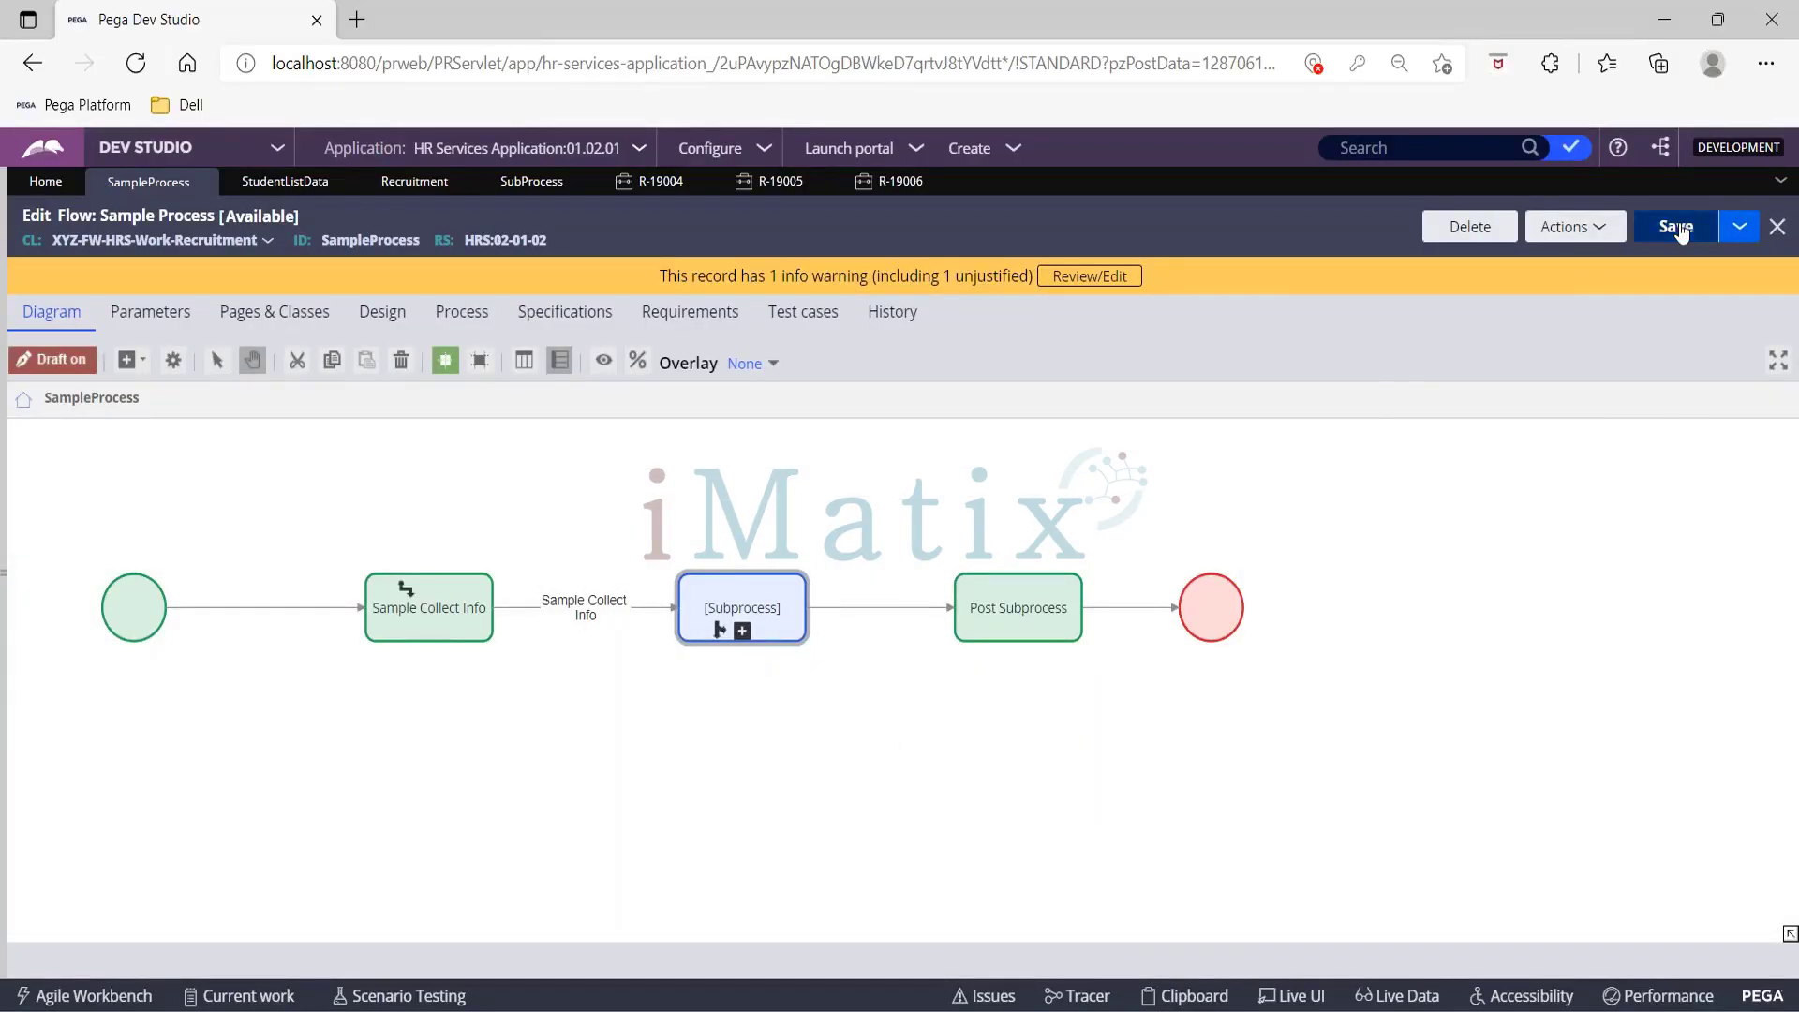
right_click(1681, 231)
click(316, 481)
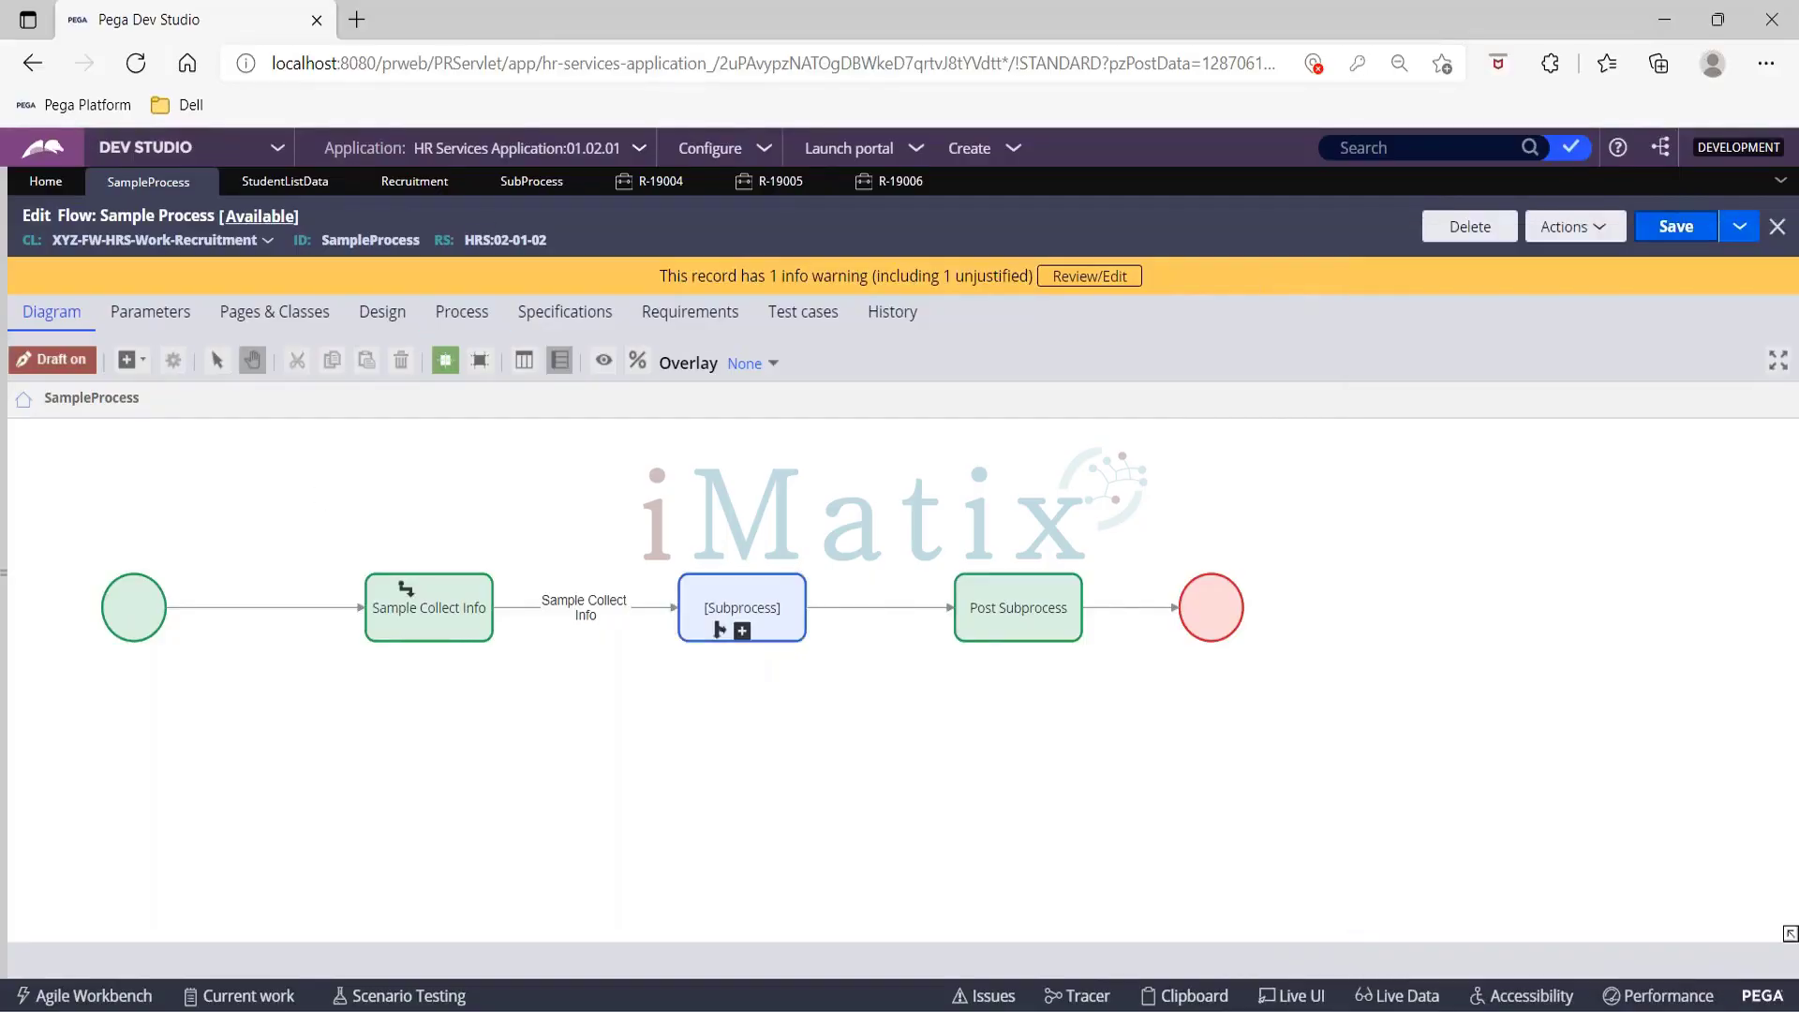
Step: Inspect the ProvideInfra flow behind the Subprocess shape, check its lock status, and return to the SampleProcess diagram
click(698, 590)
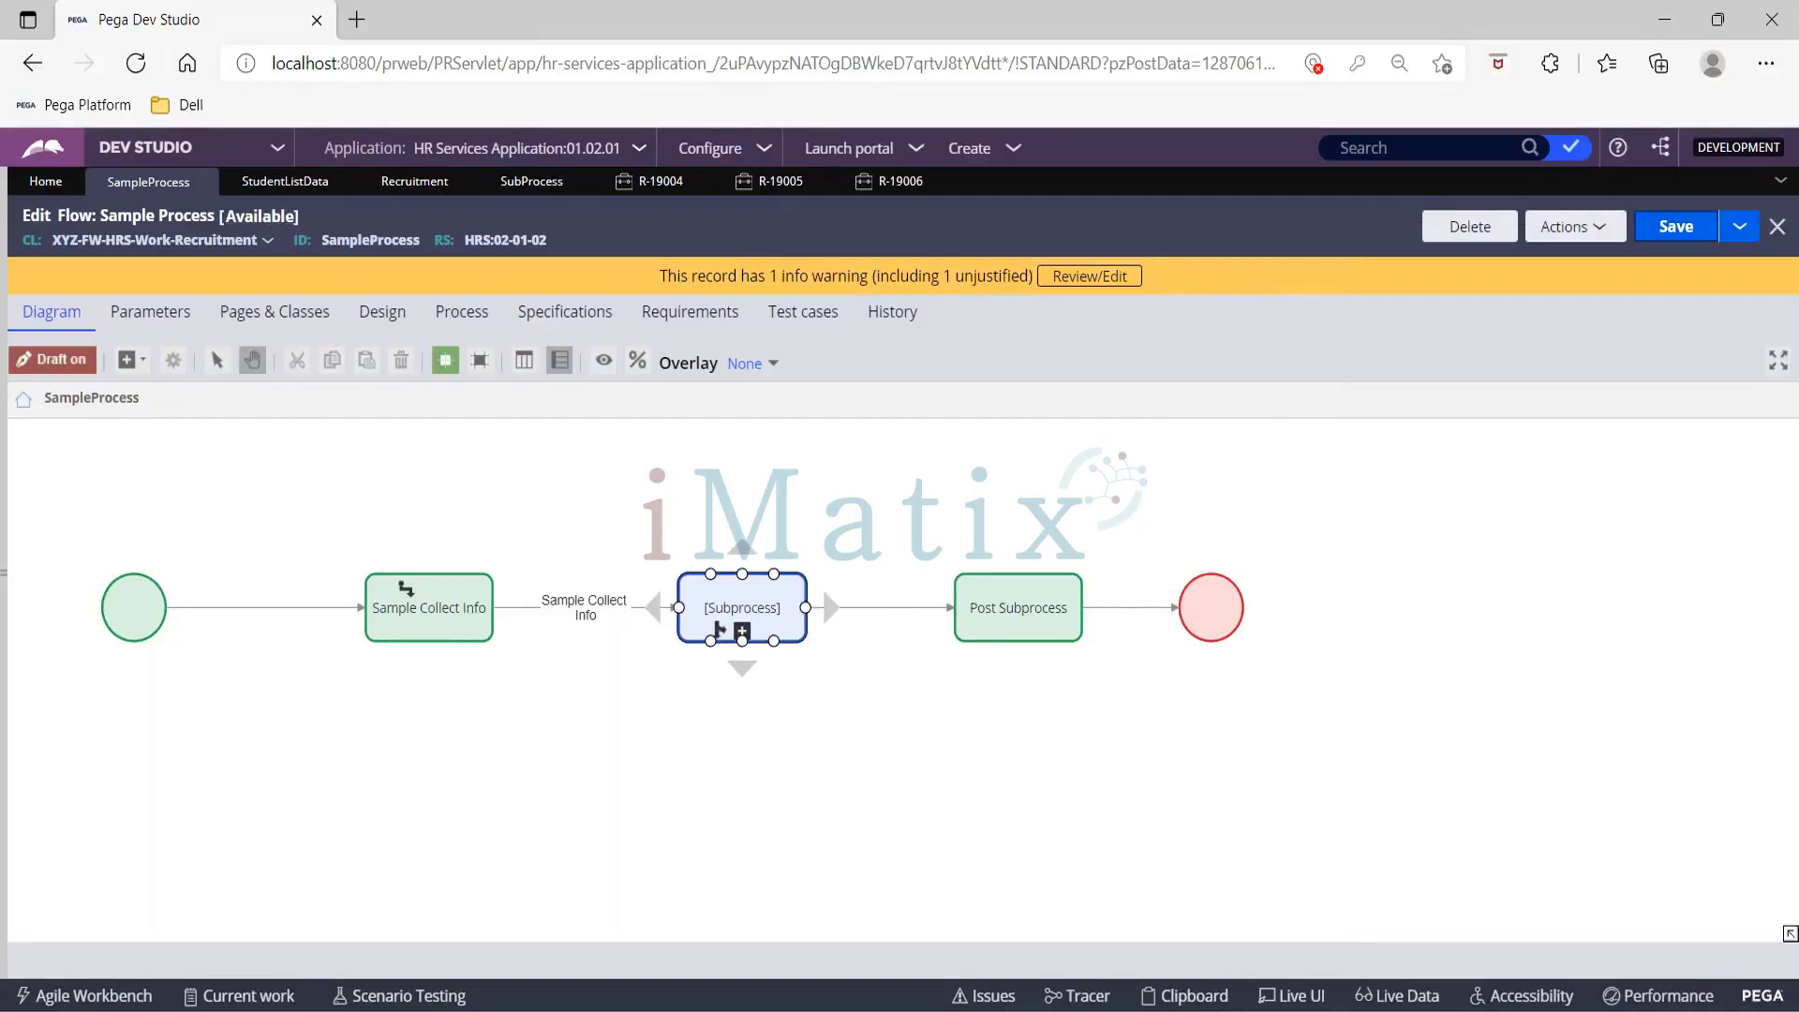
click(742, 632)
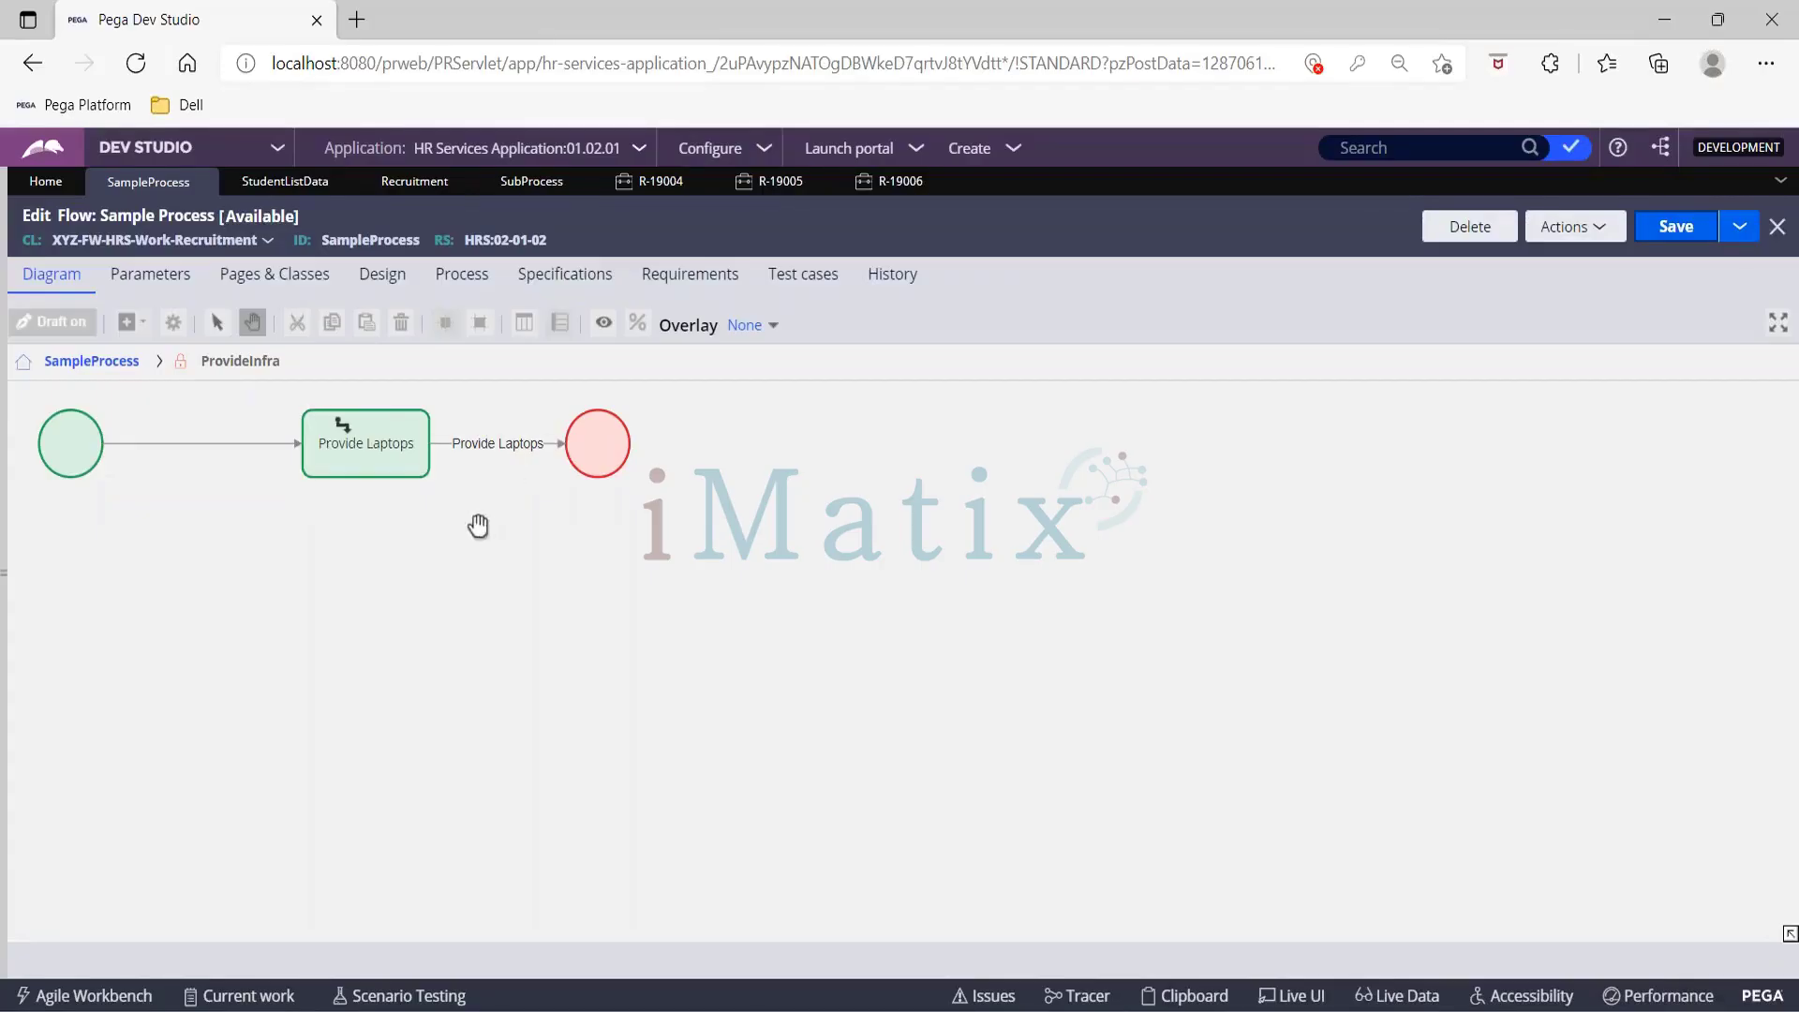
right_click(605, 635)
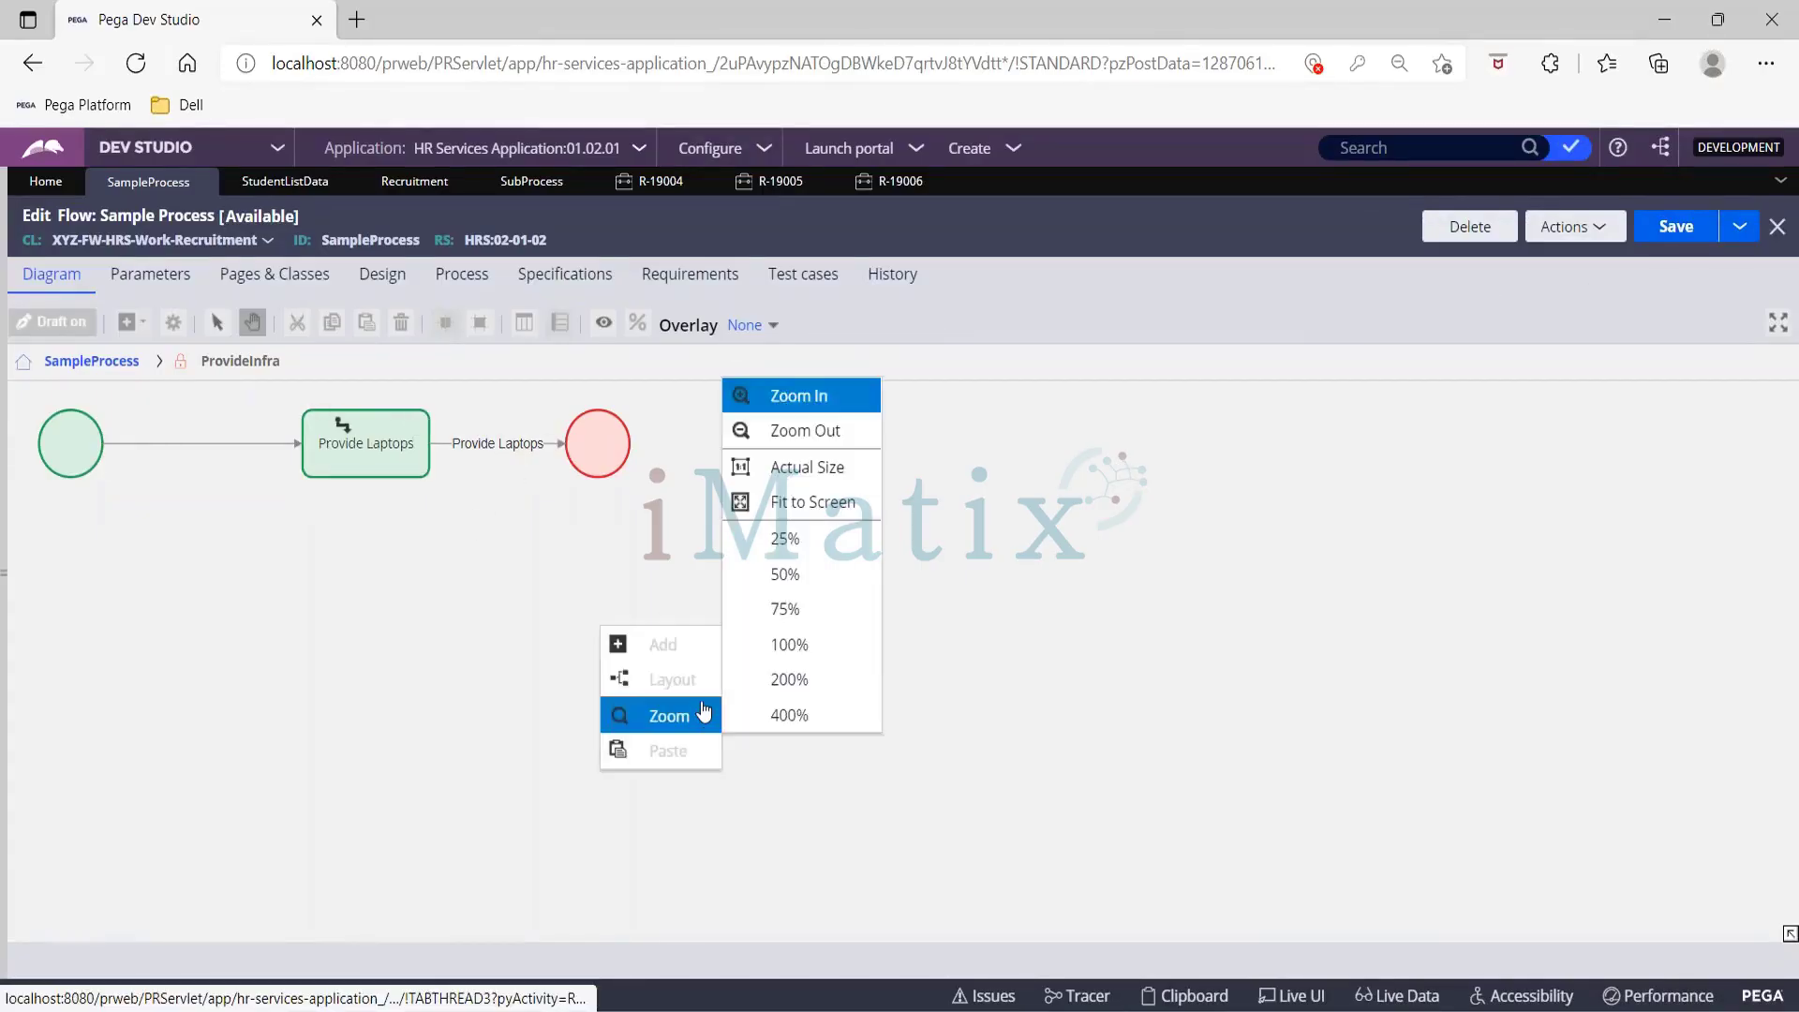
click(546, 610)
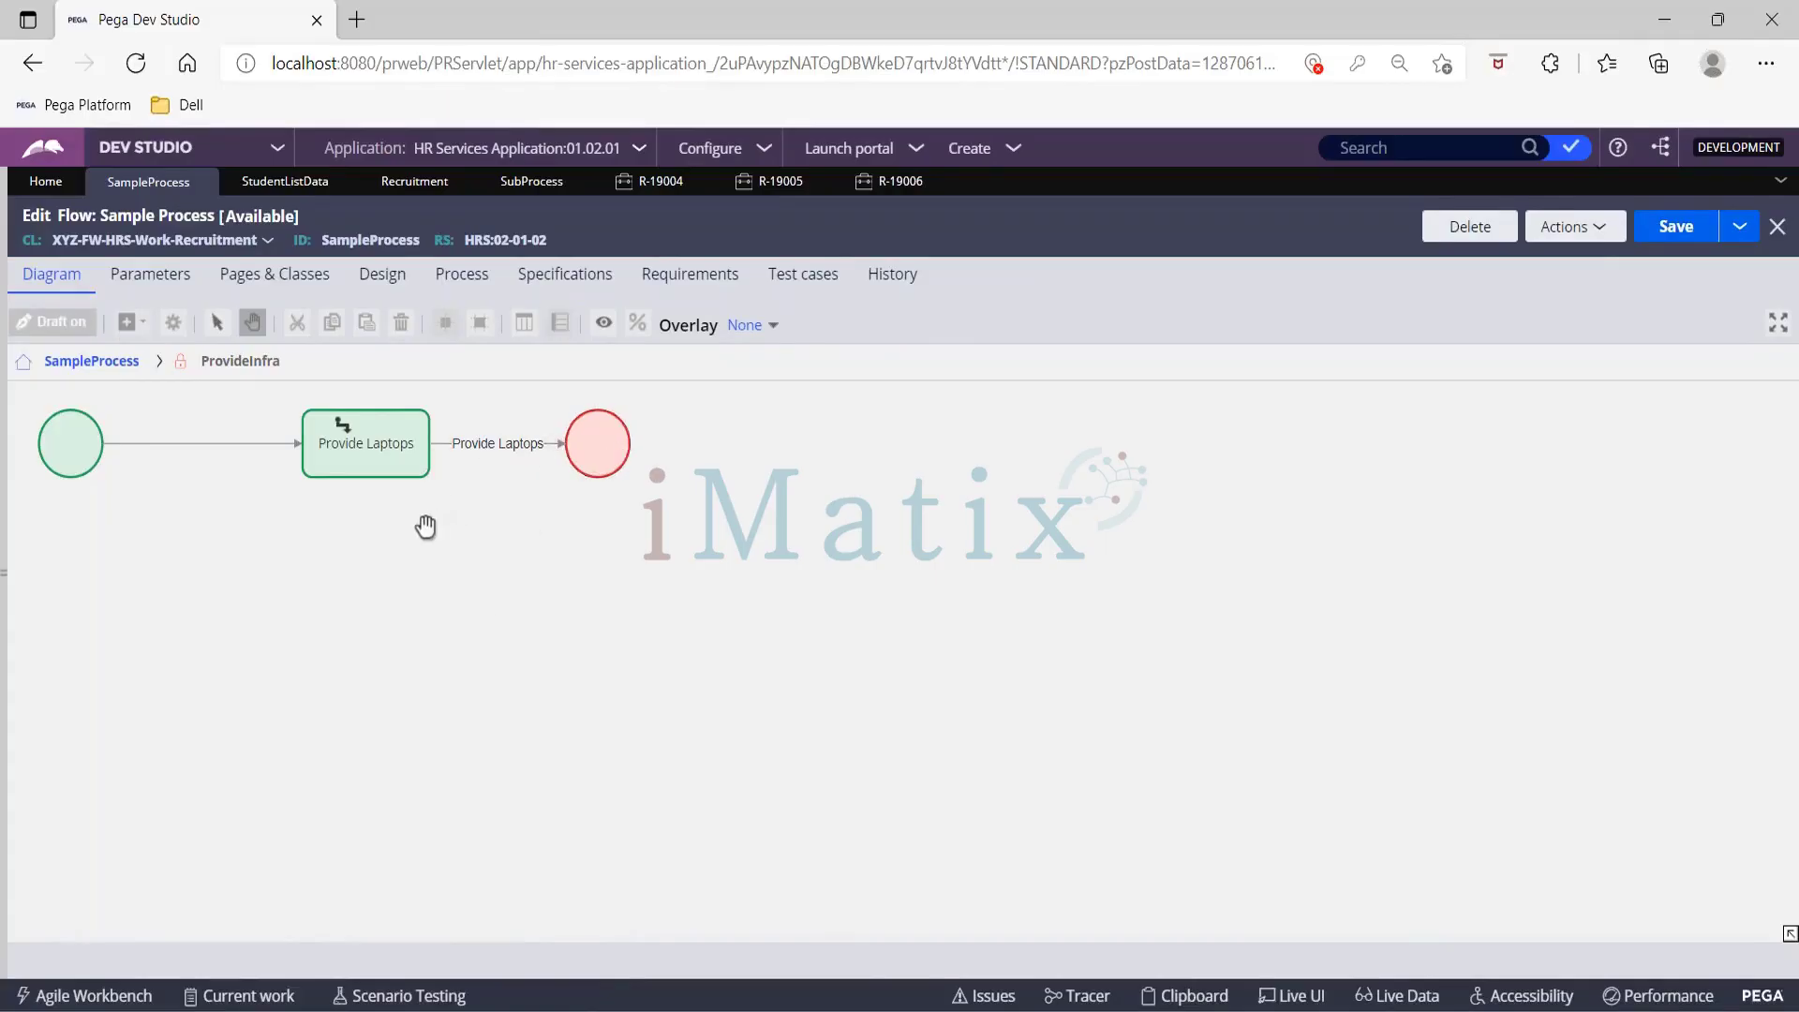
mouse_move(185, 373)
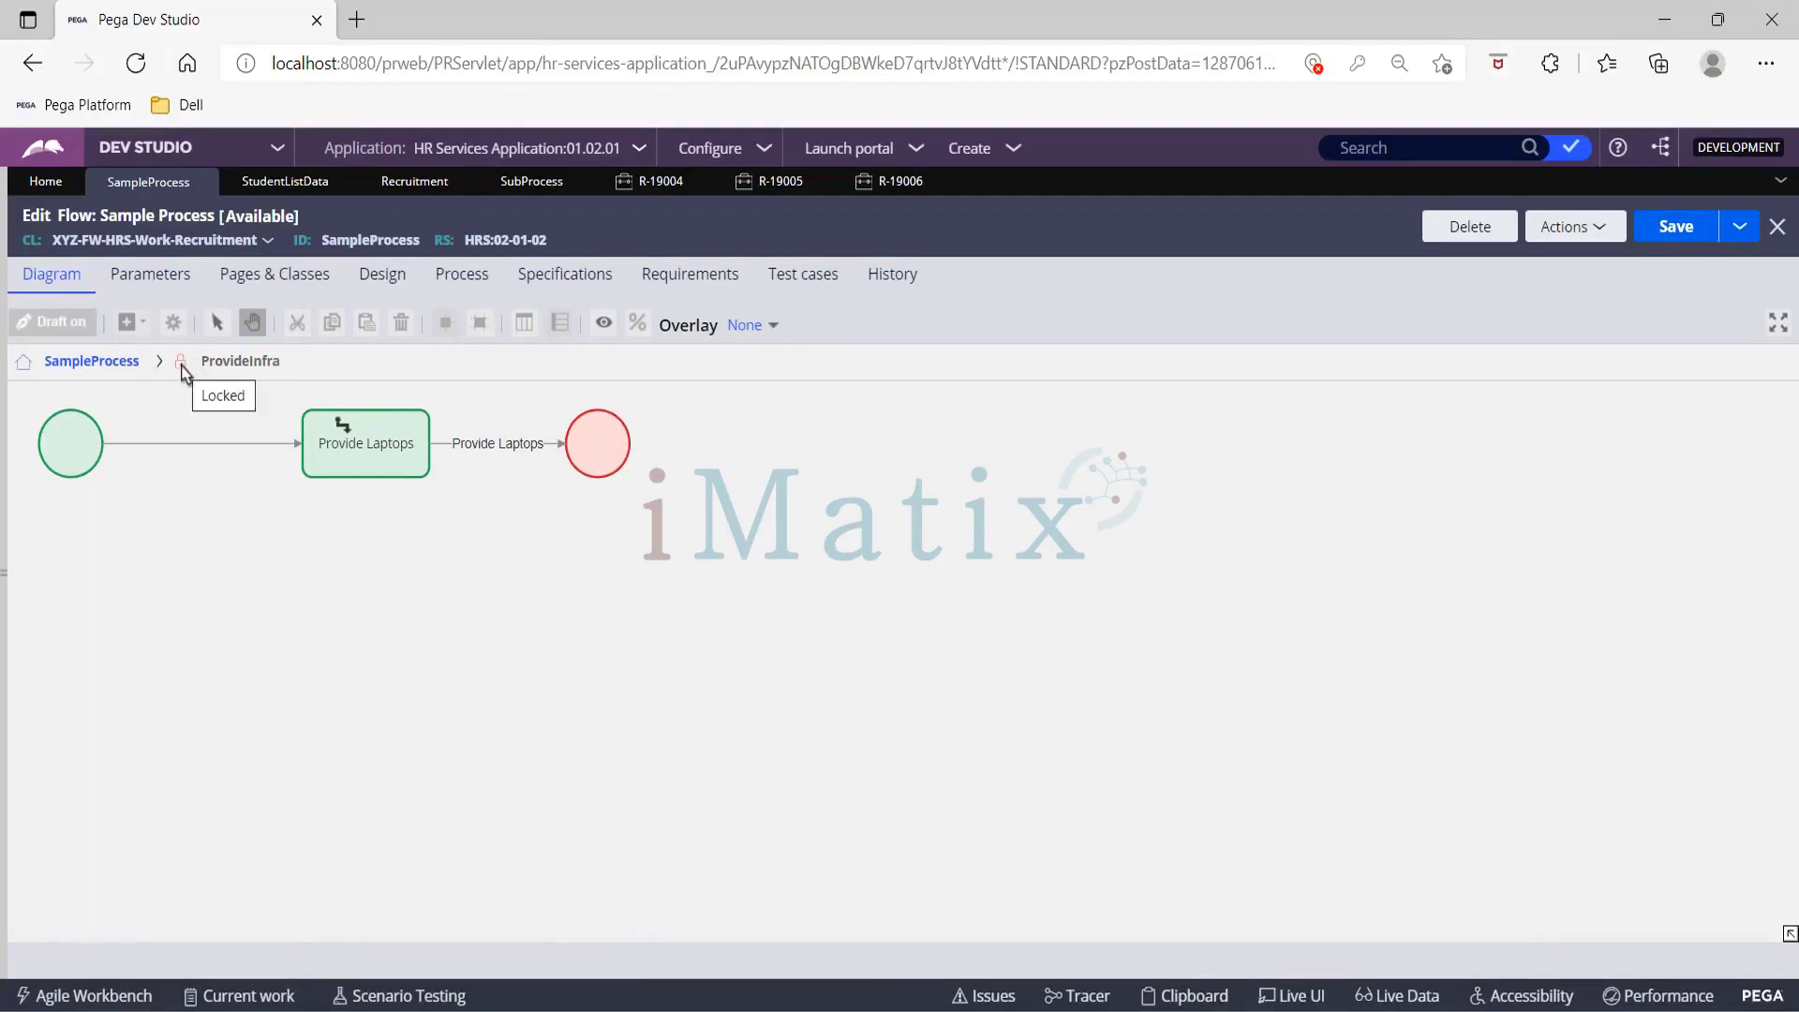
click(93, 364)
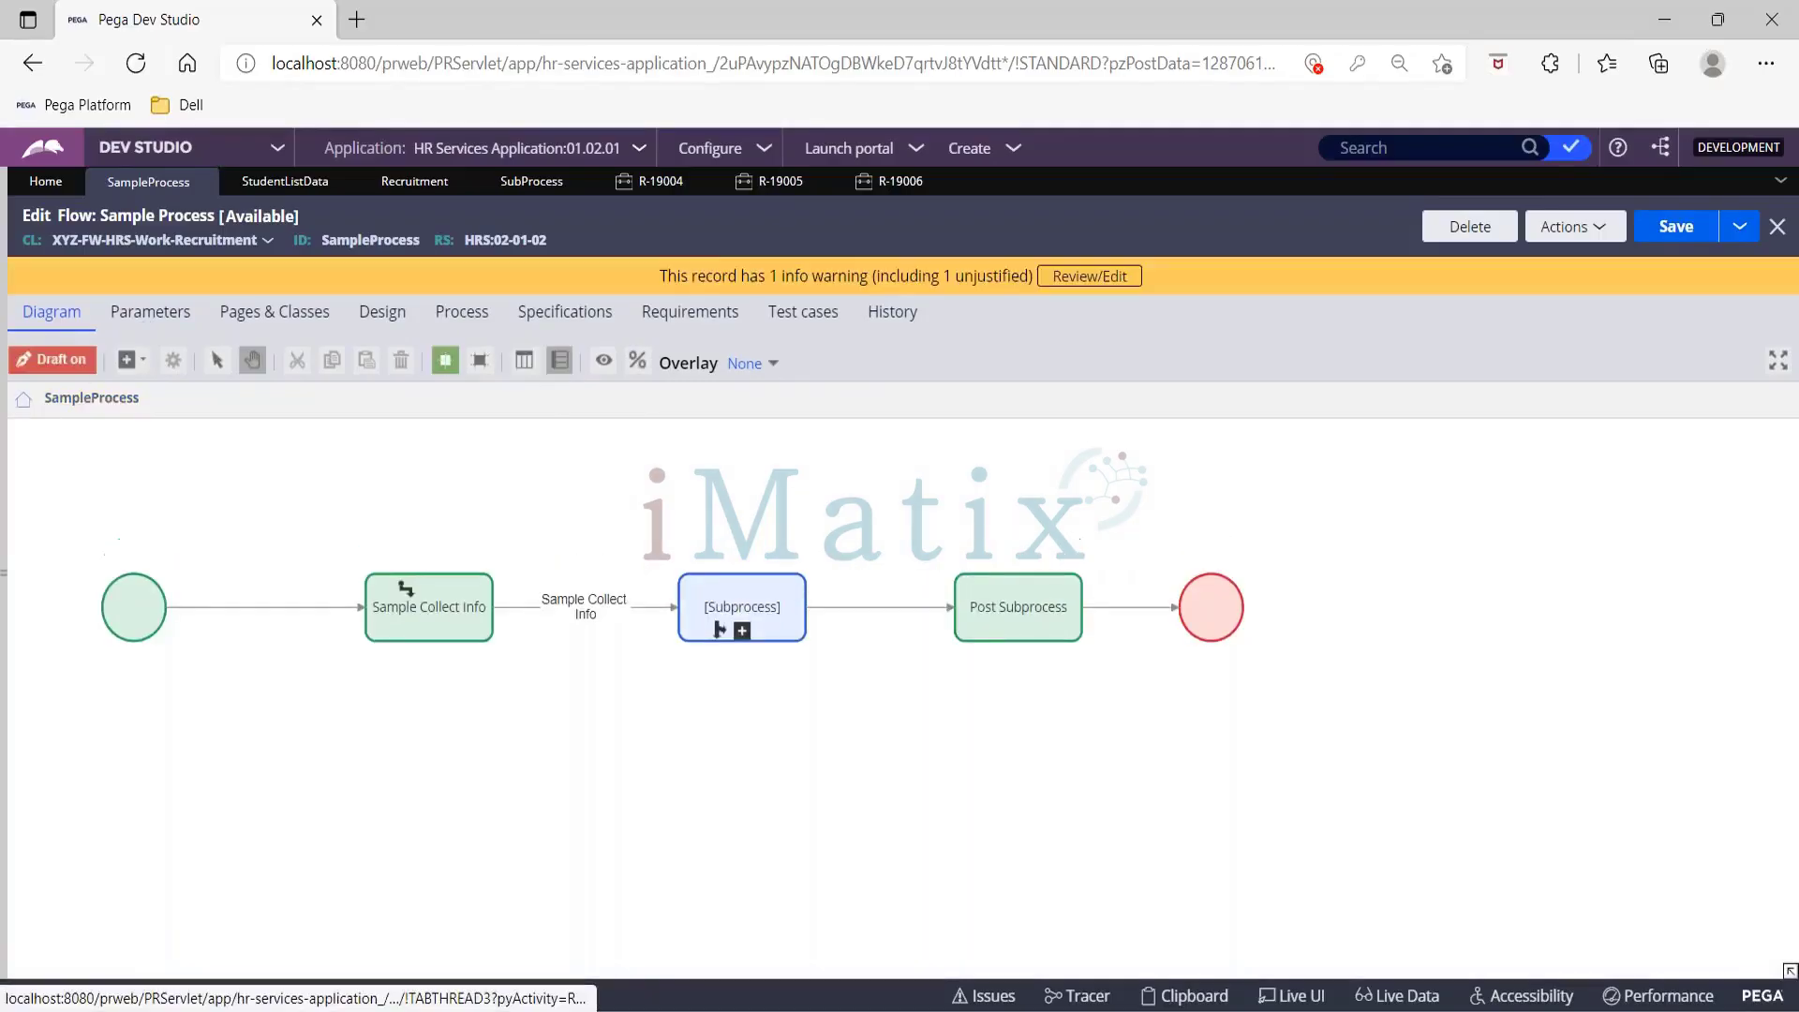
Step: Add a Collect information step named Provide Software to the Recruitment case's Provide Infra process and save the case type
click(429, 187)
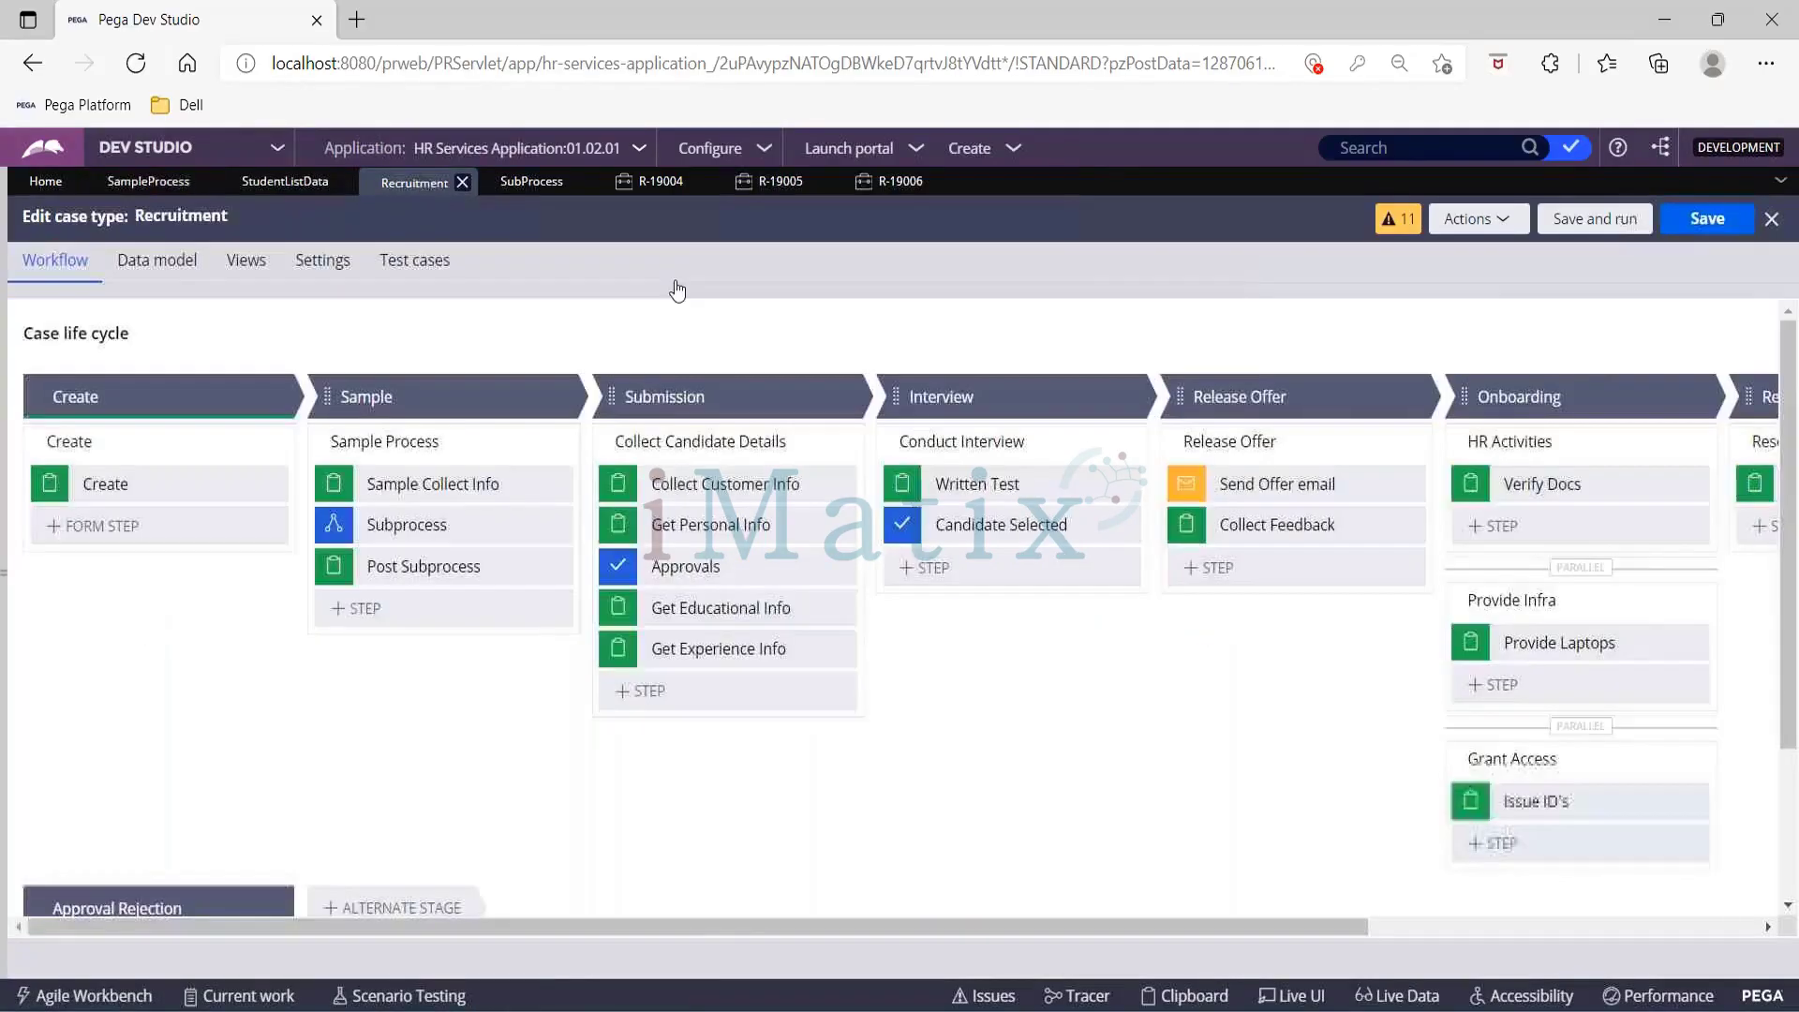
click(1553, 689)
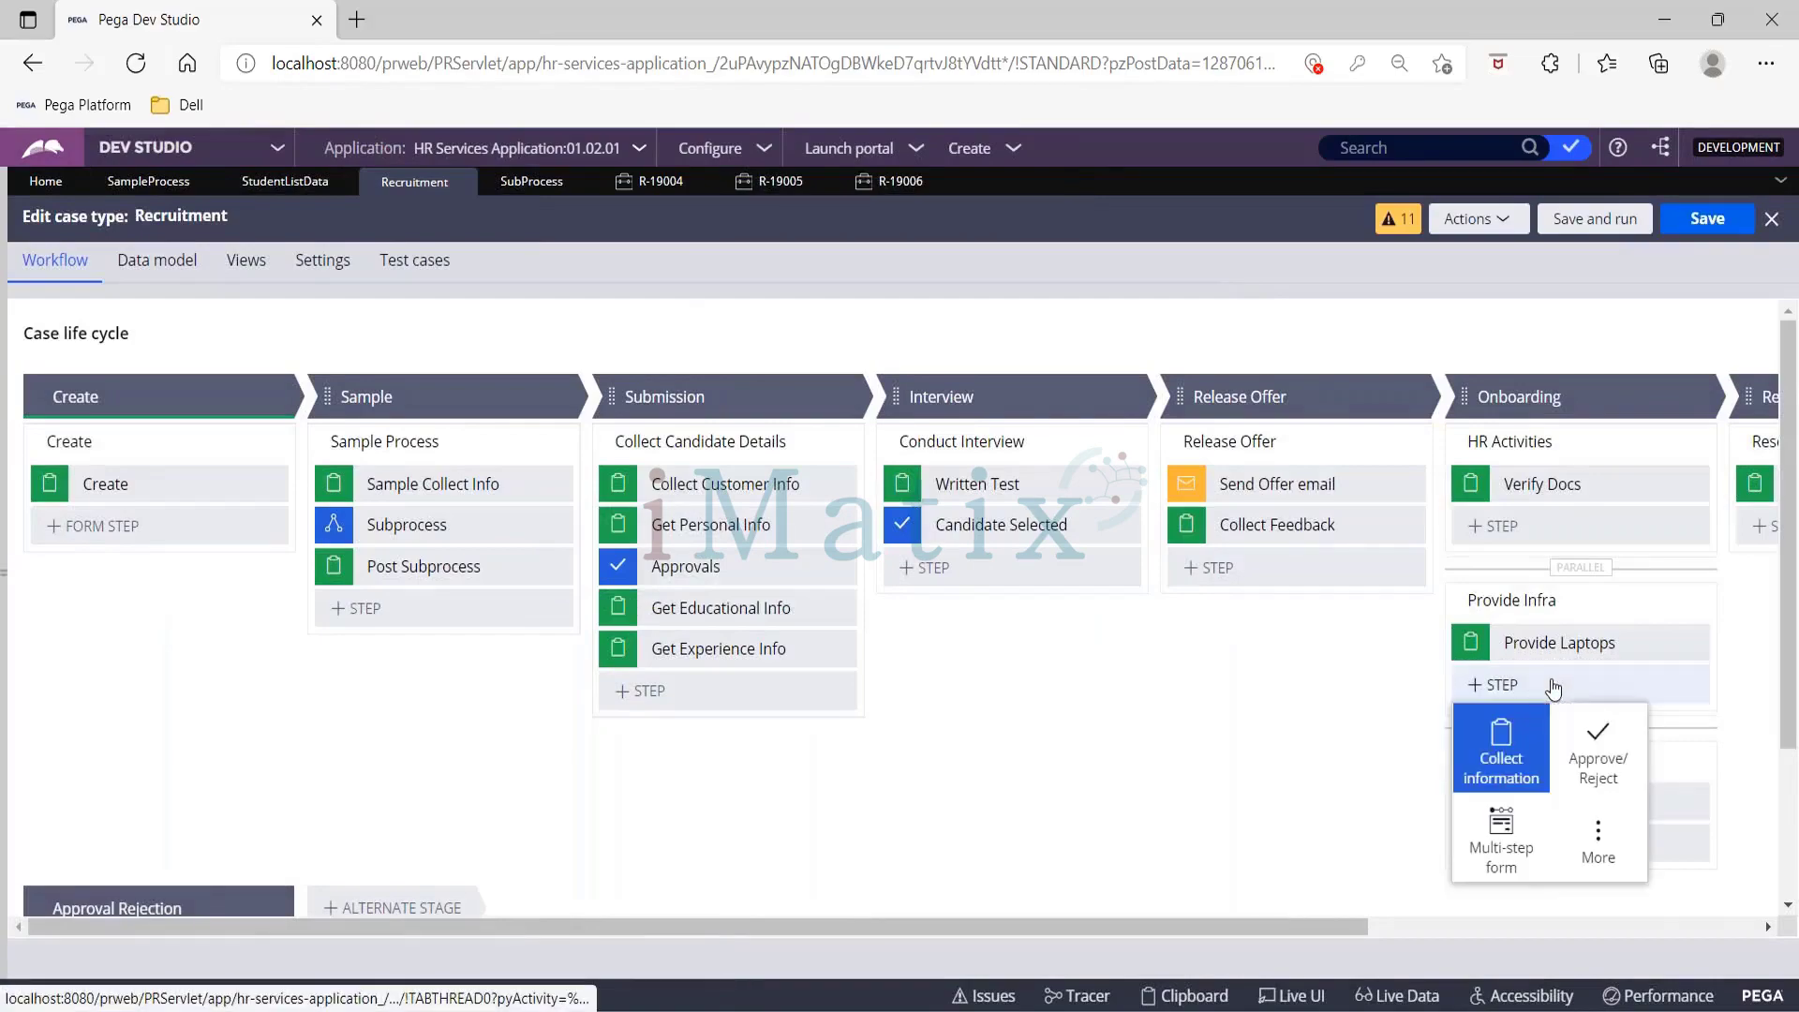
click(1528, 745)
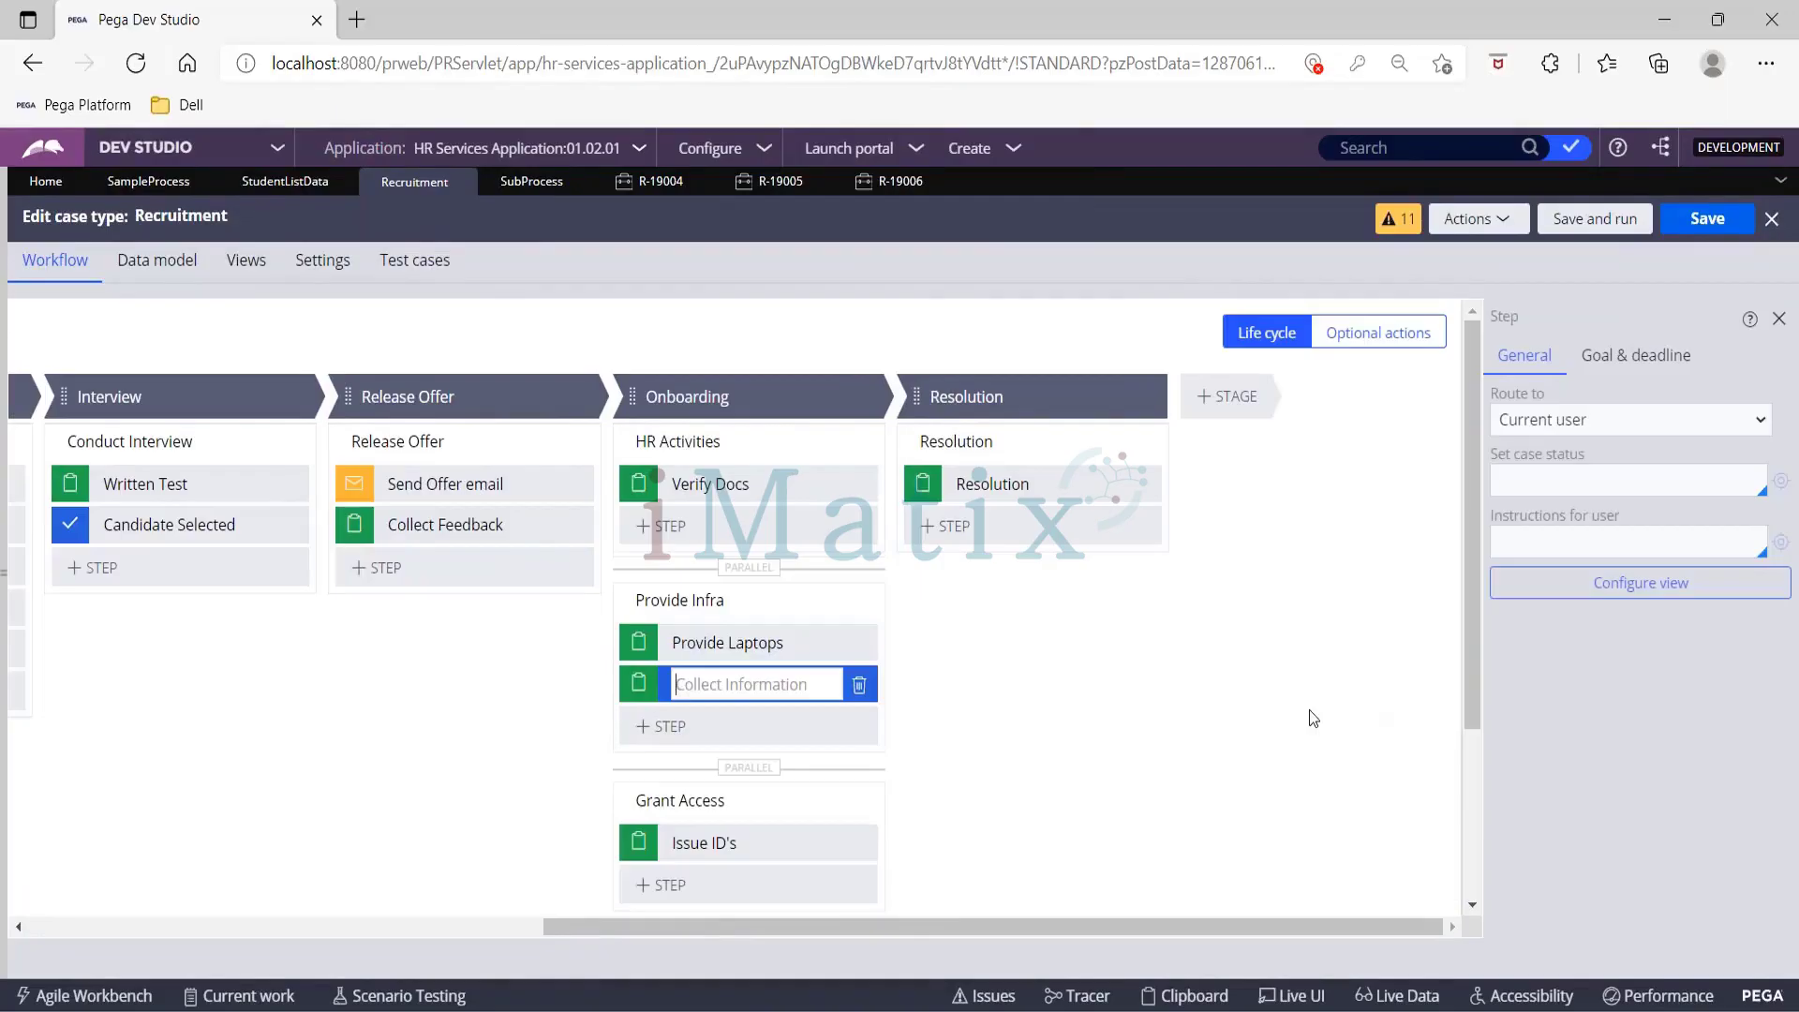
text(Provide Software)
click(1691, 221)
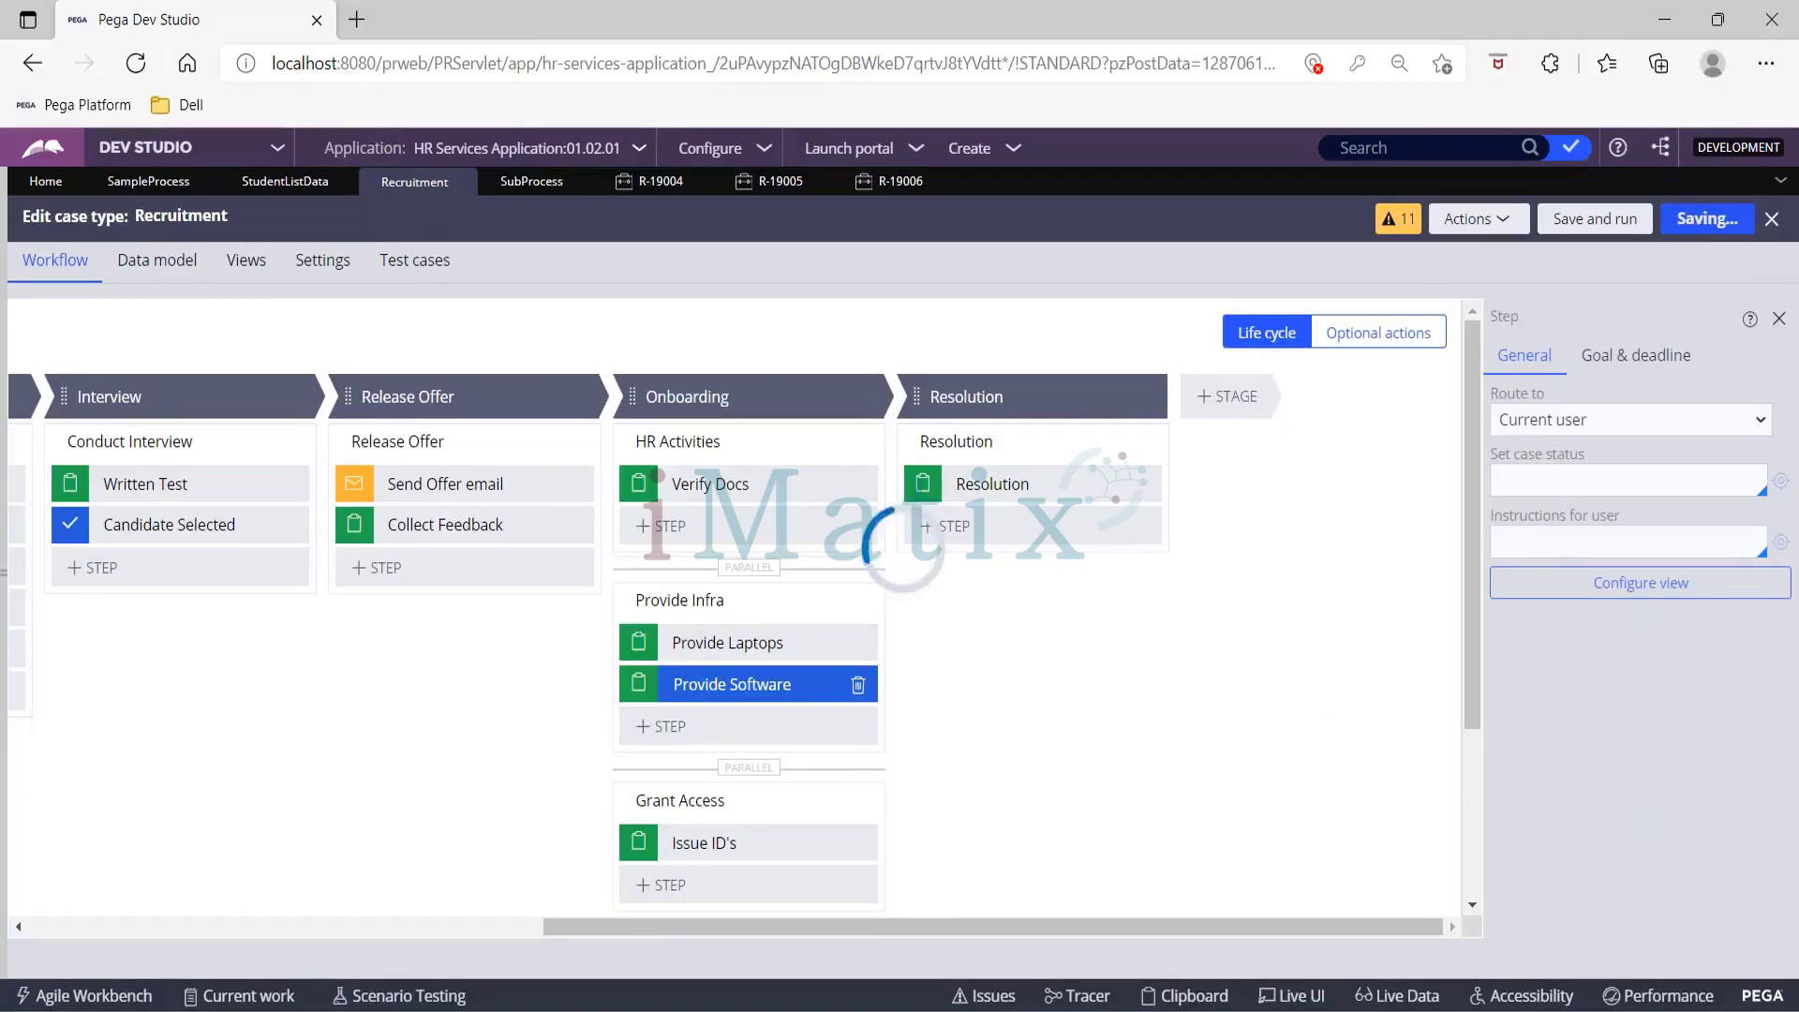
click(731, 684)
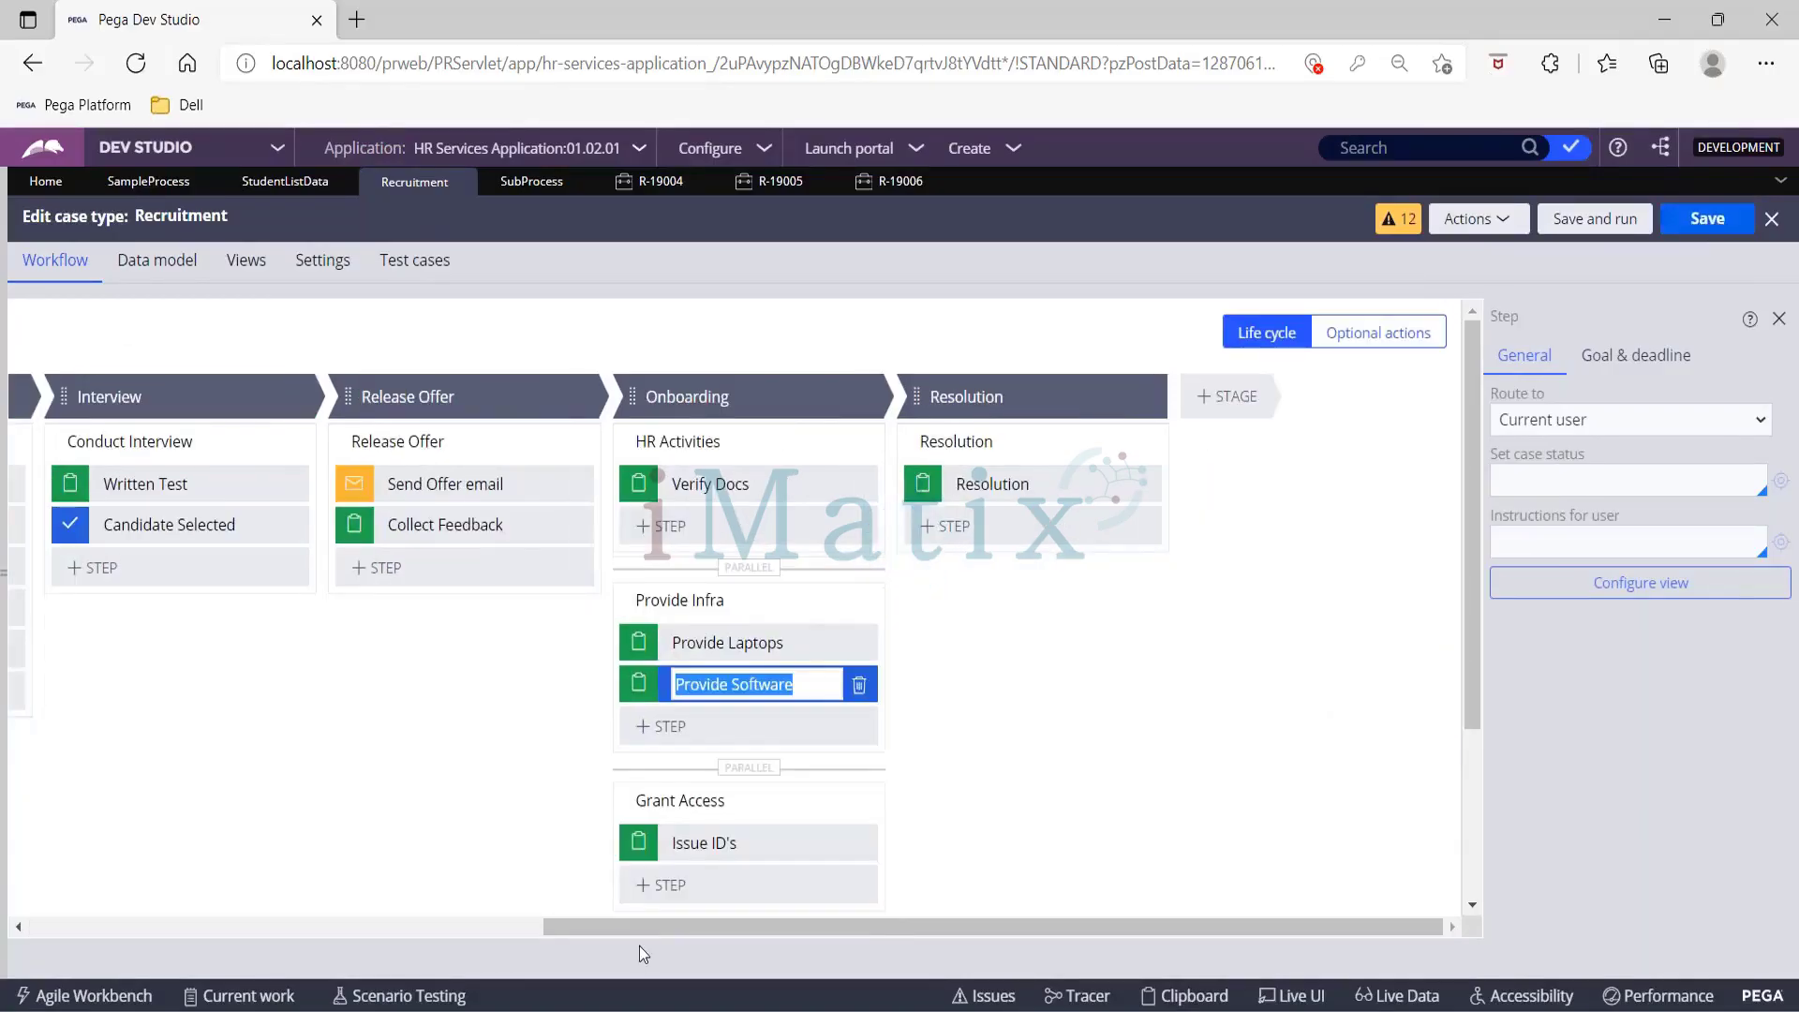
Step: View the Sample Process flow from the Recruitment life cycle and inspect the flow inside its Subprocess shape
click(513, 926)
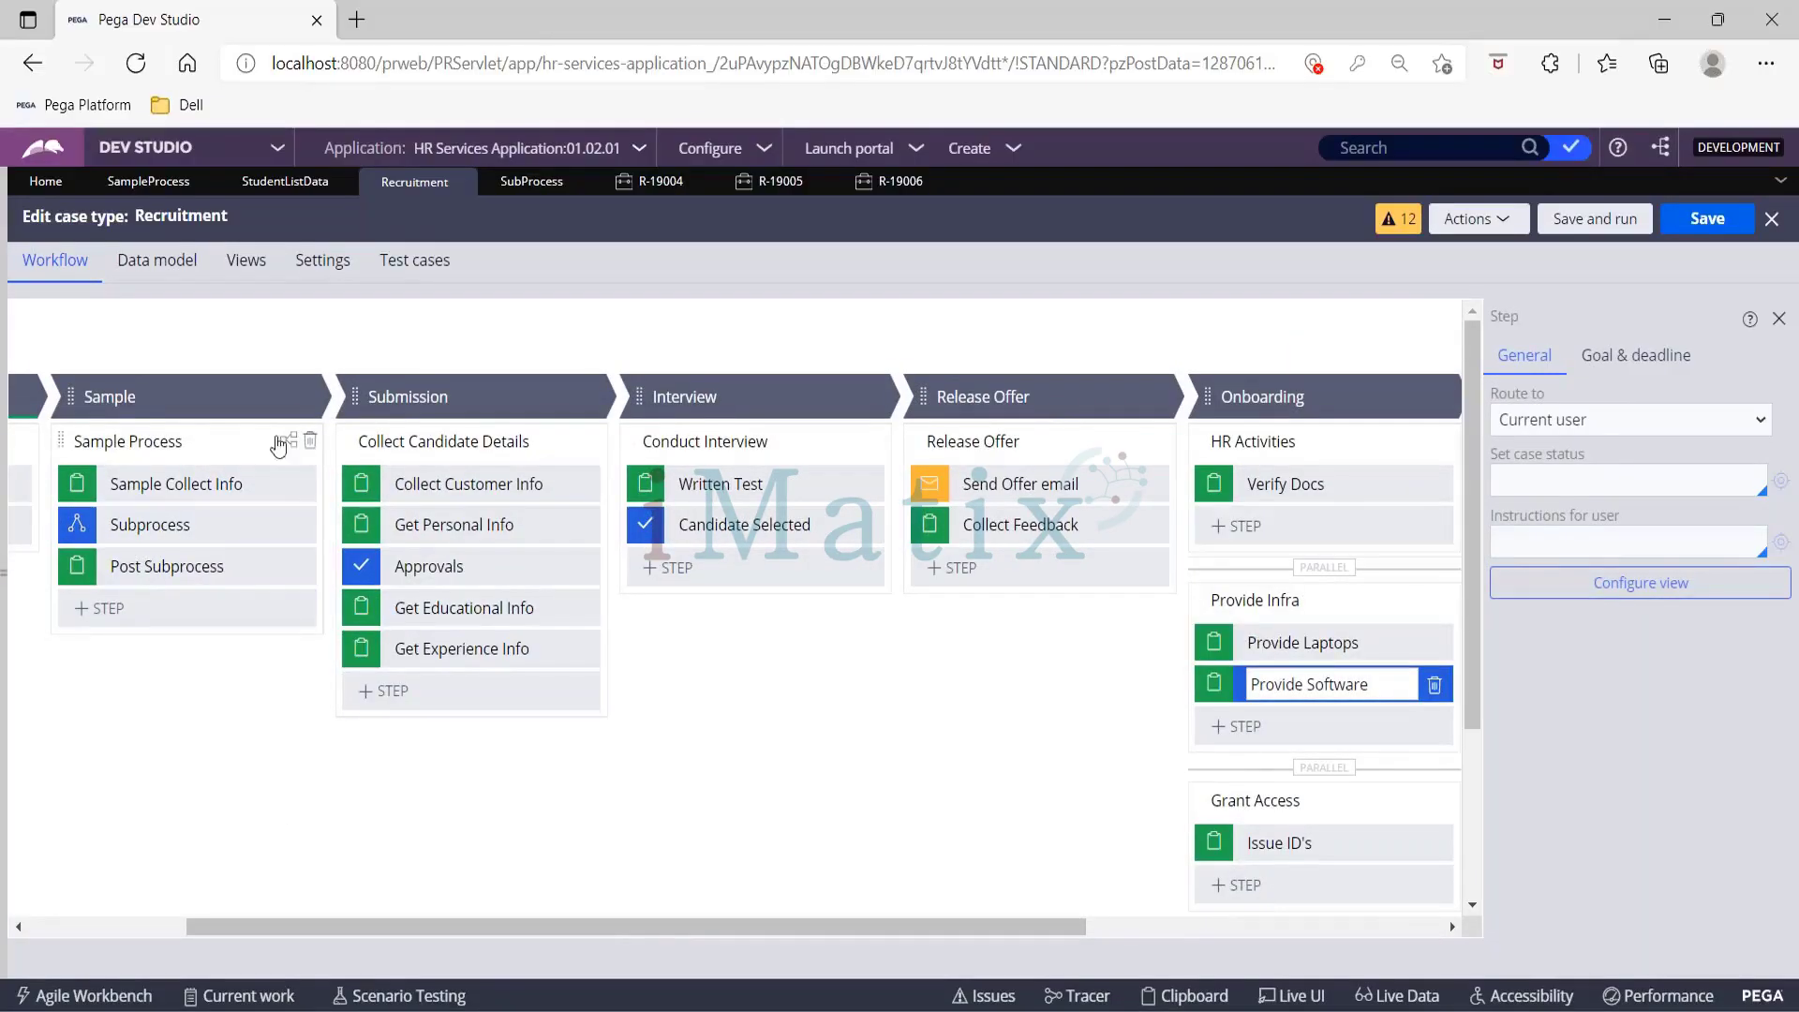
click(290, 448)
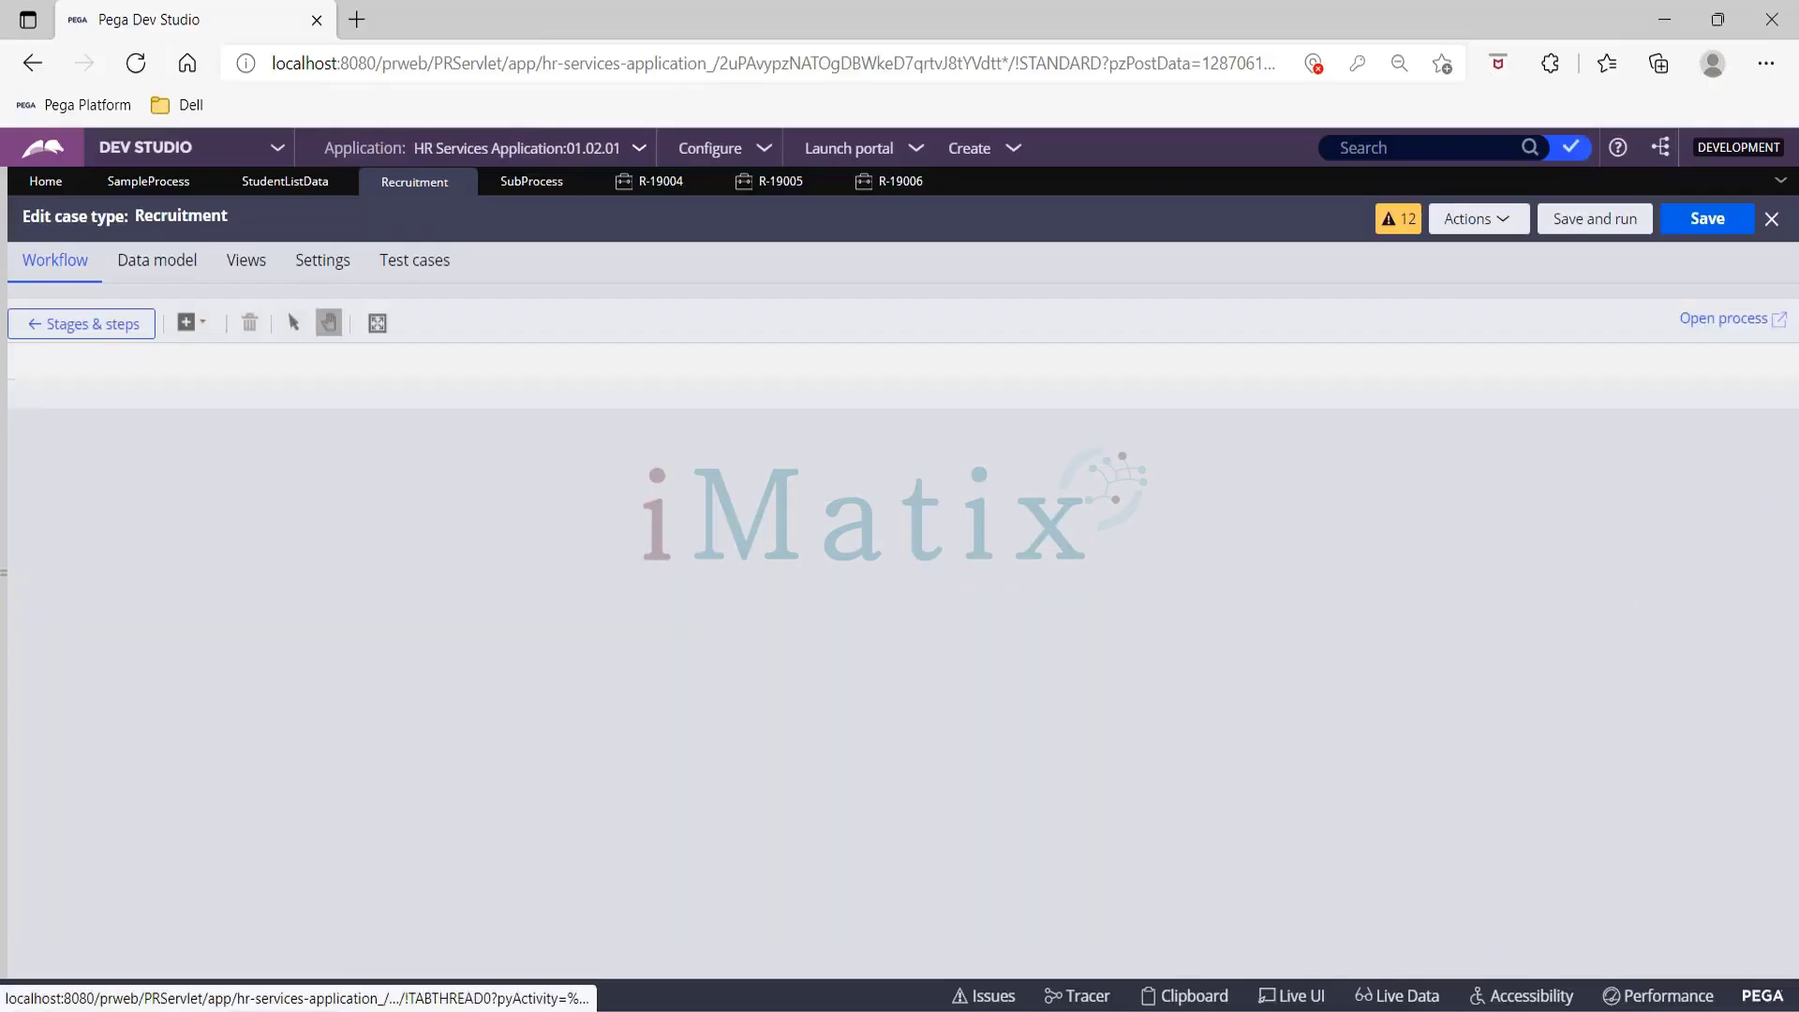
click(621, 464)
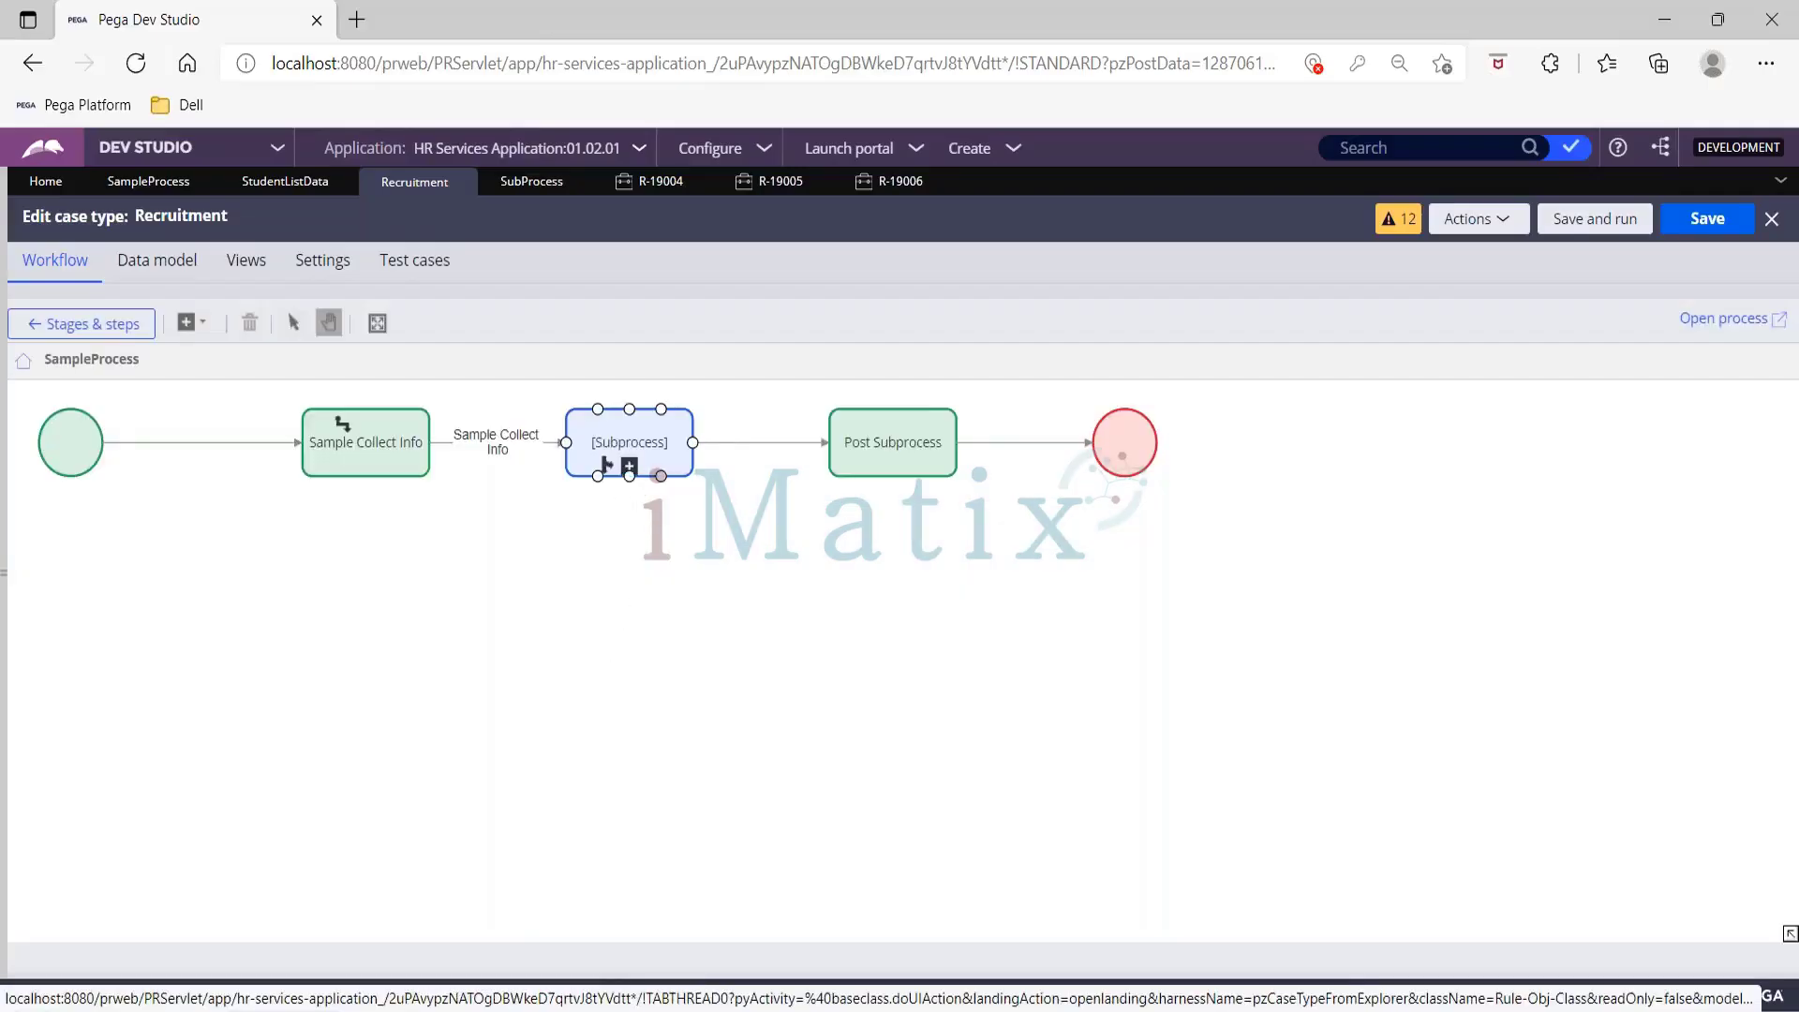
click(632, 468)
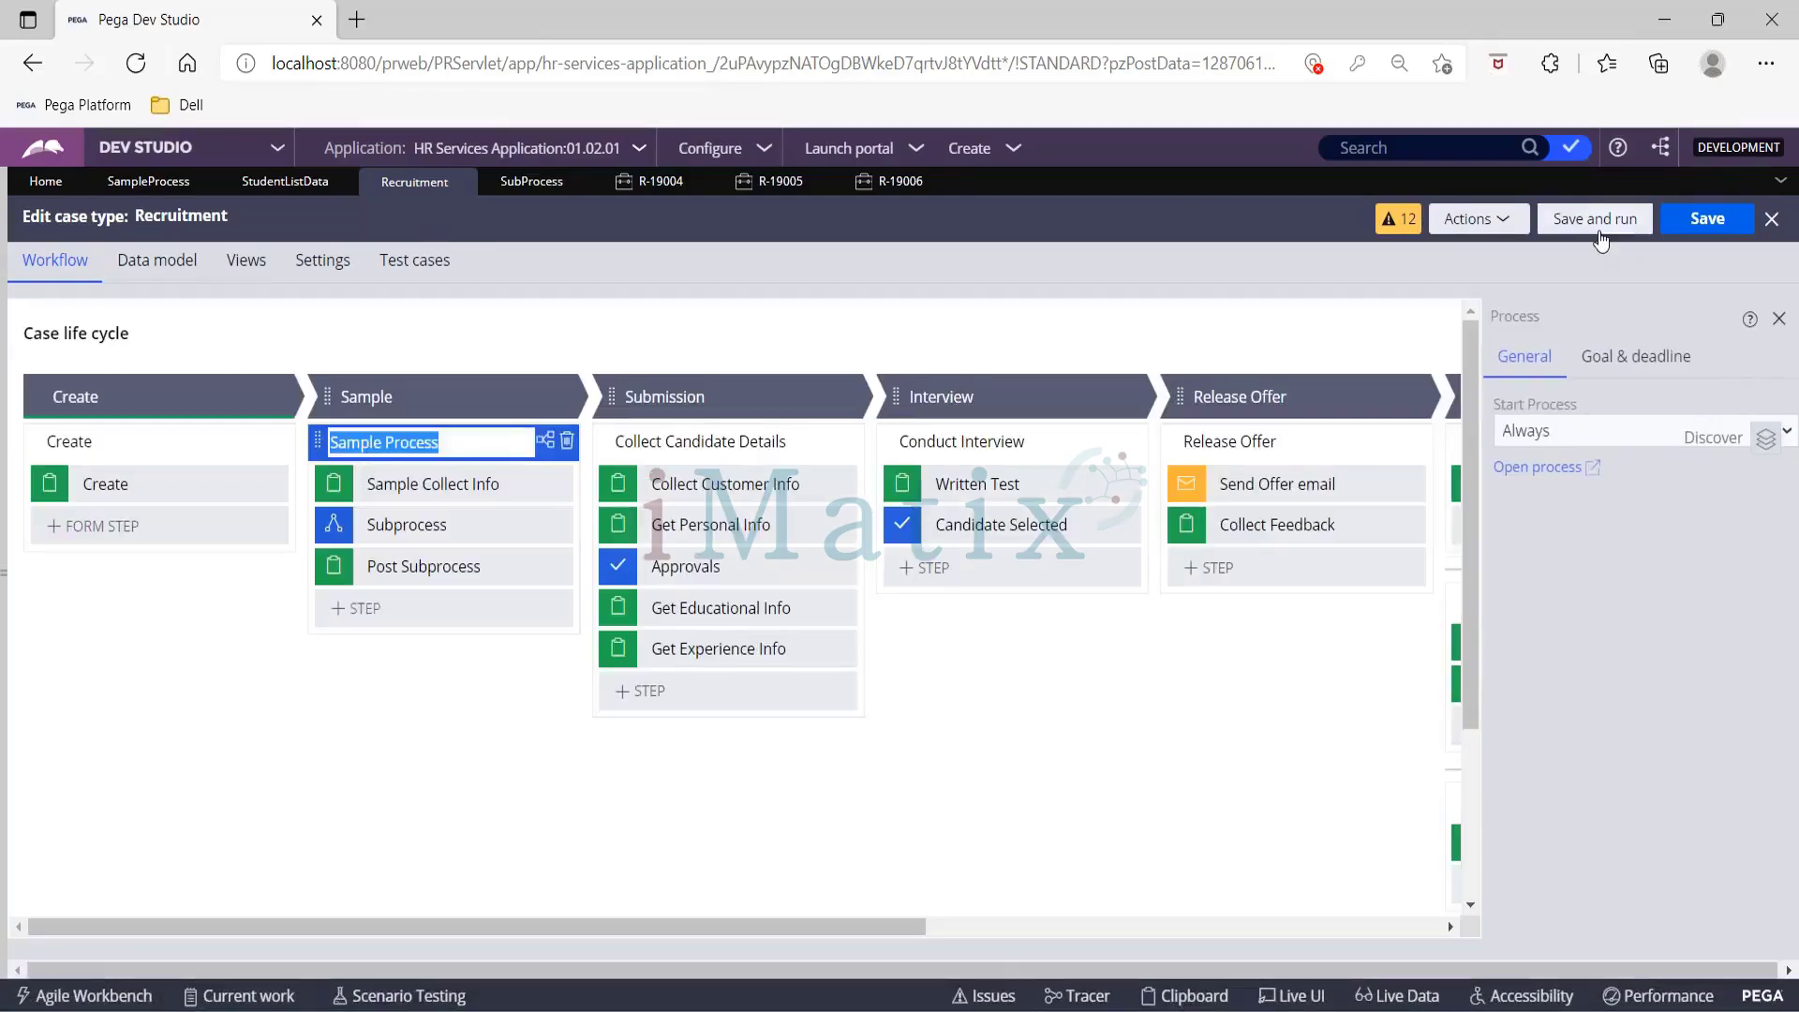
Step: Save and run a new Recruitment case, submitting Create and Sample Collect Info to reach Post Subprocess
click(1600, 234)
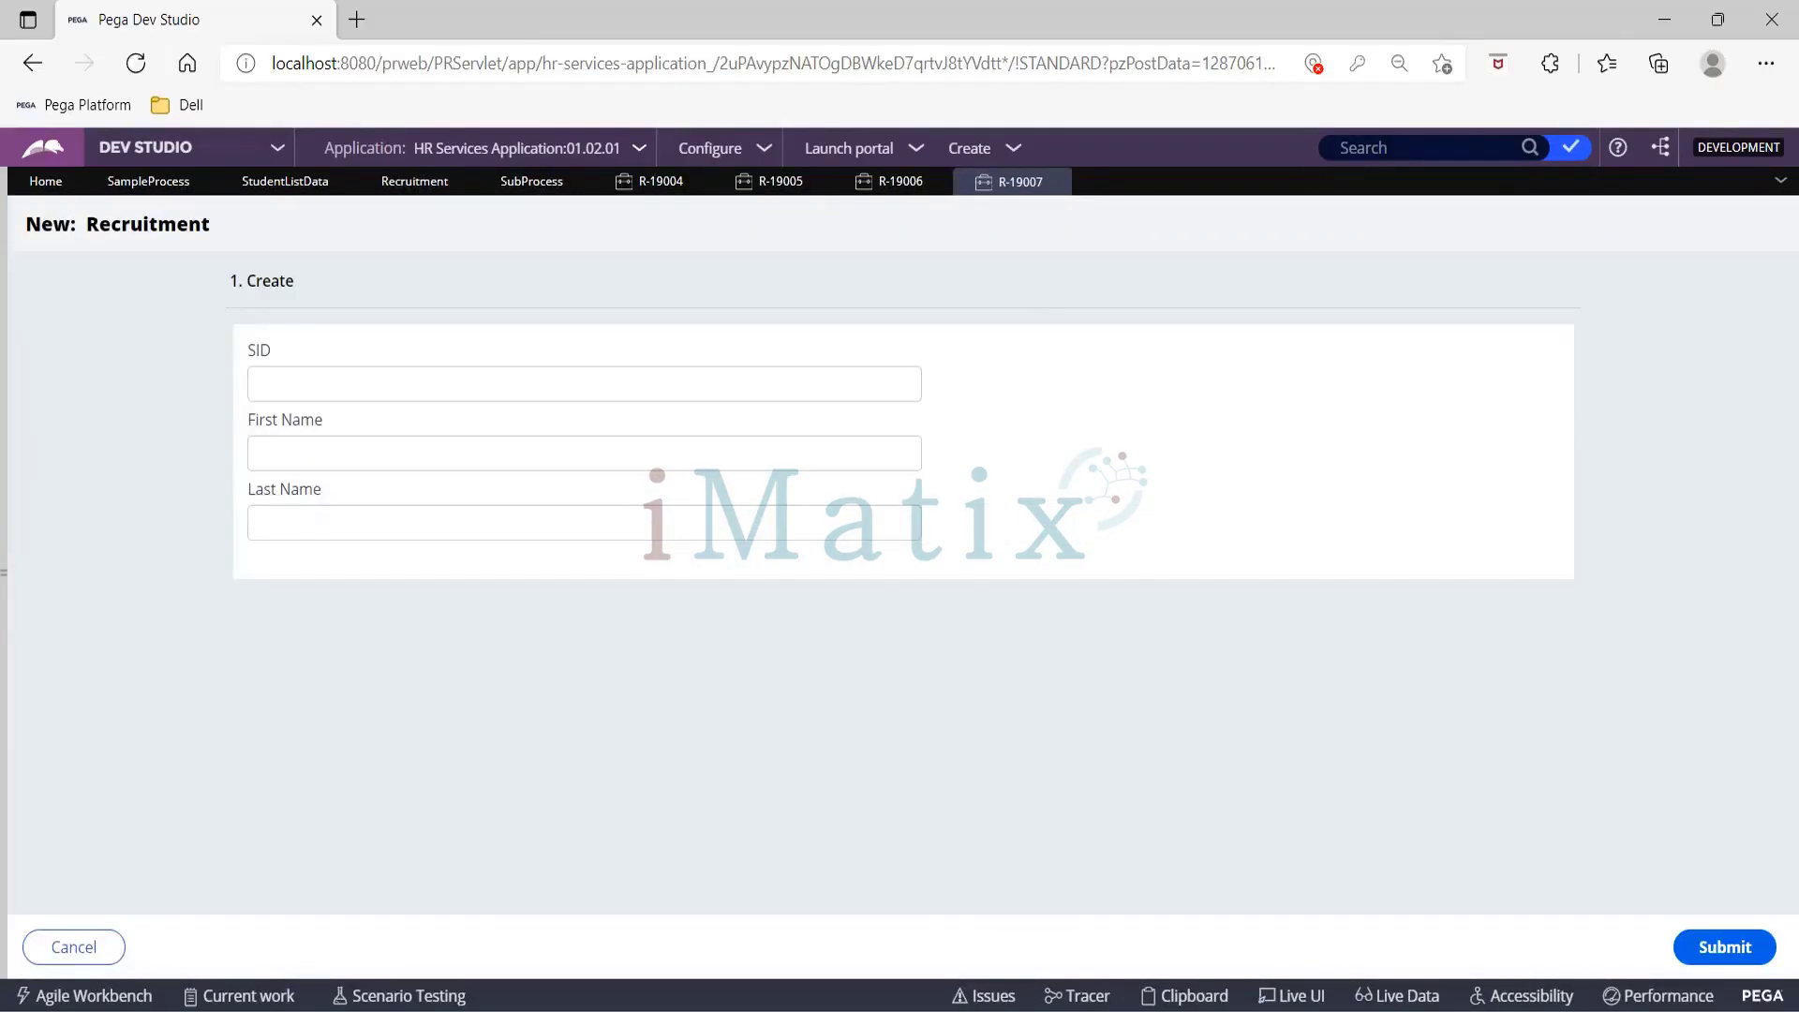
click(1715, 961)
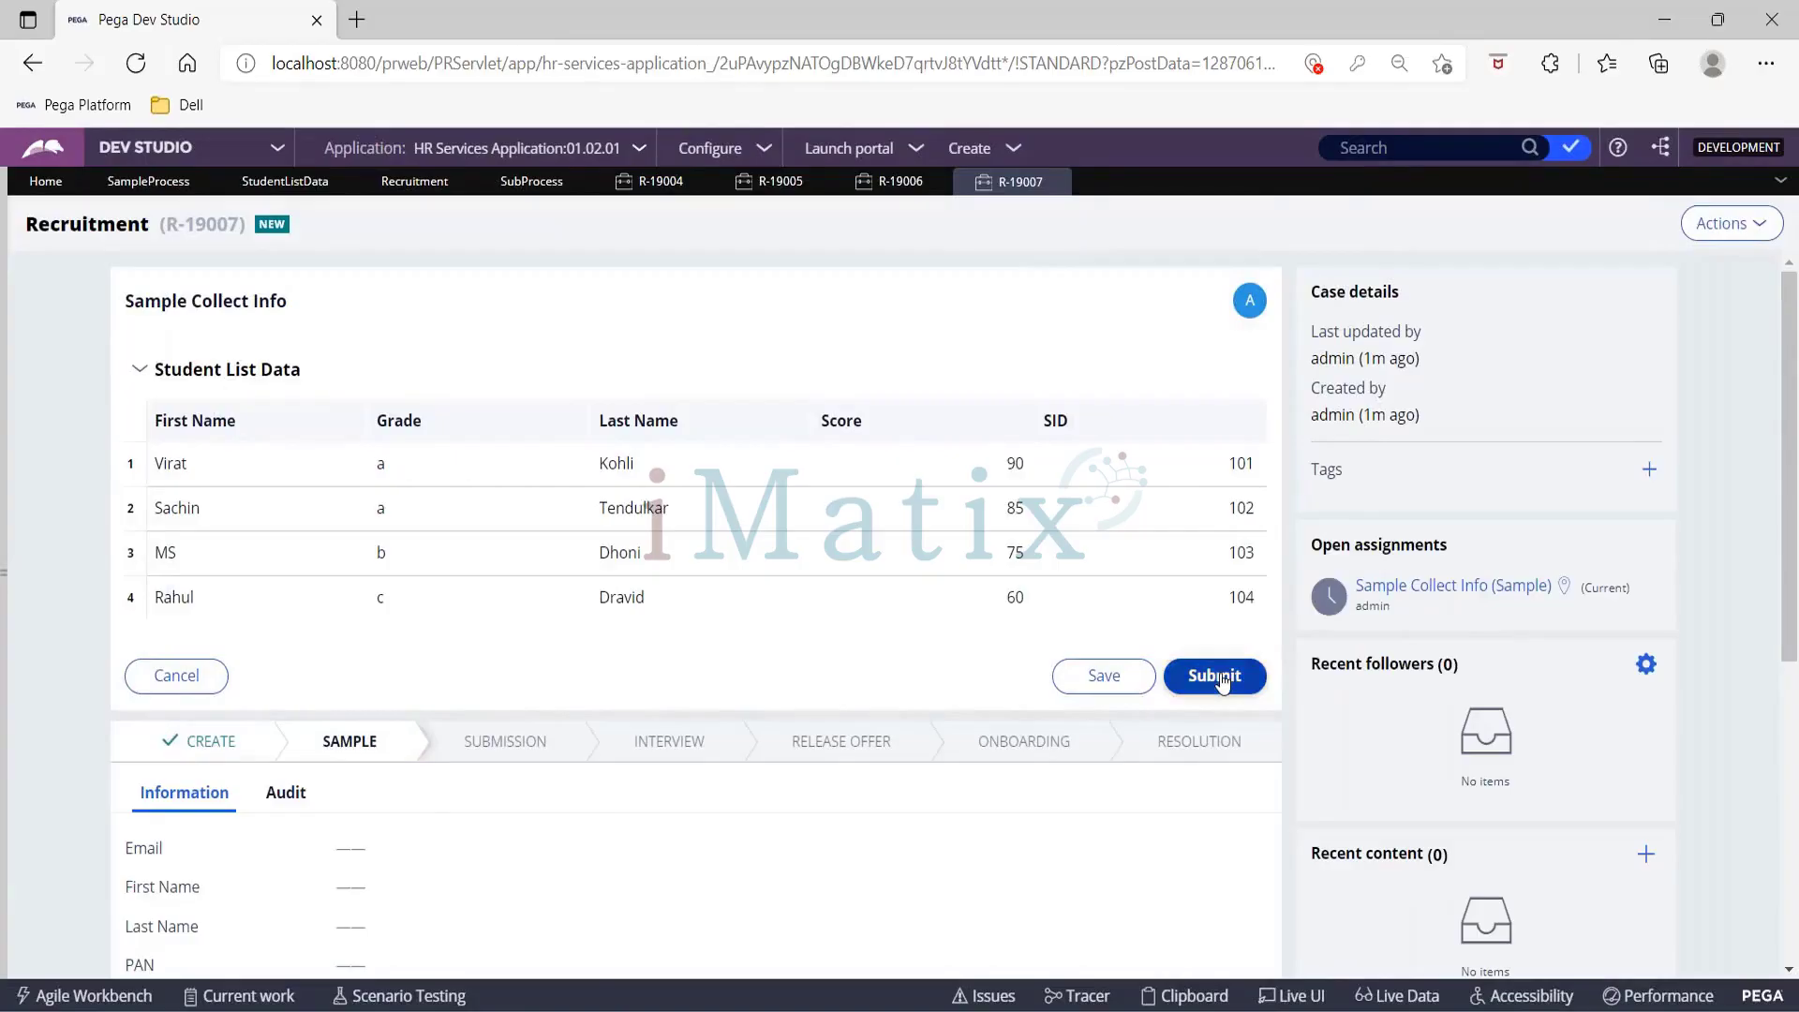
click(1219, 677)
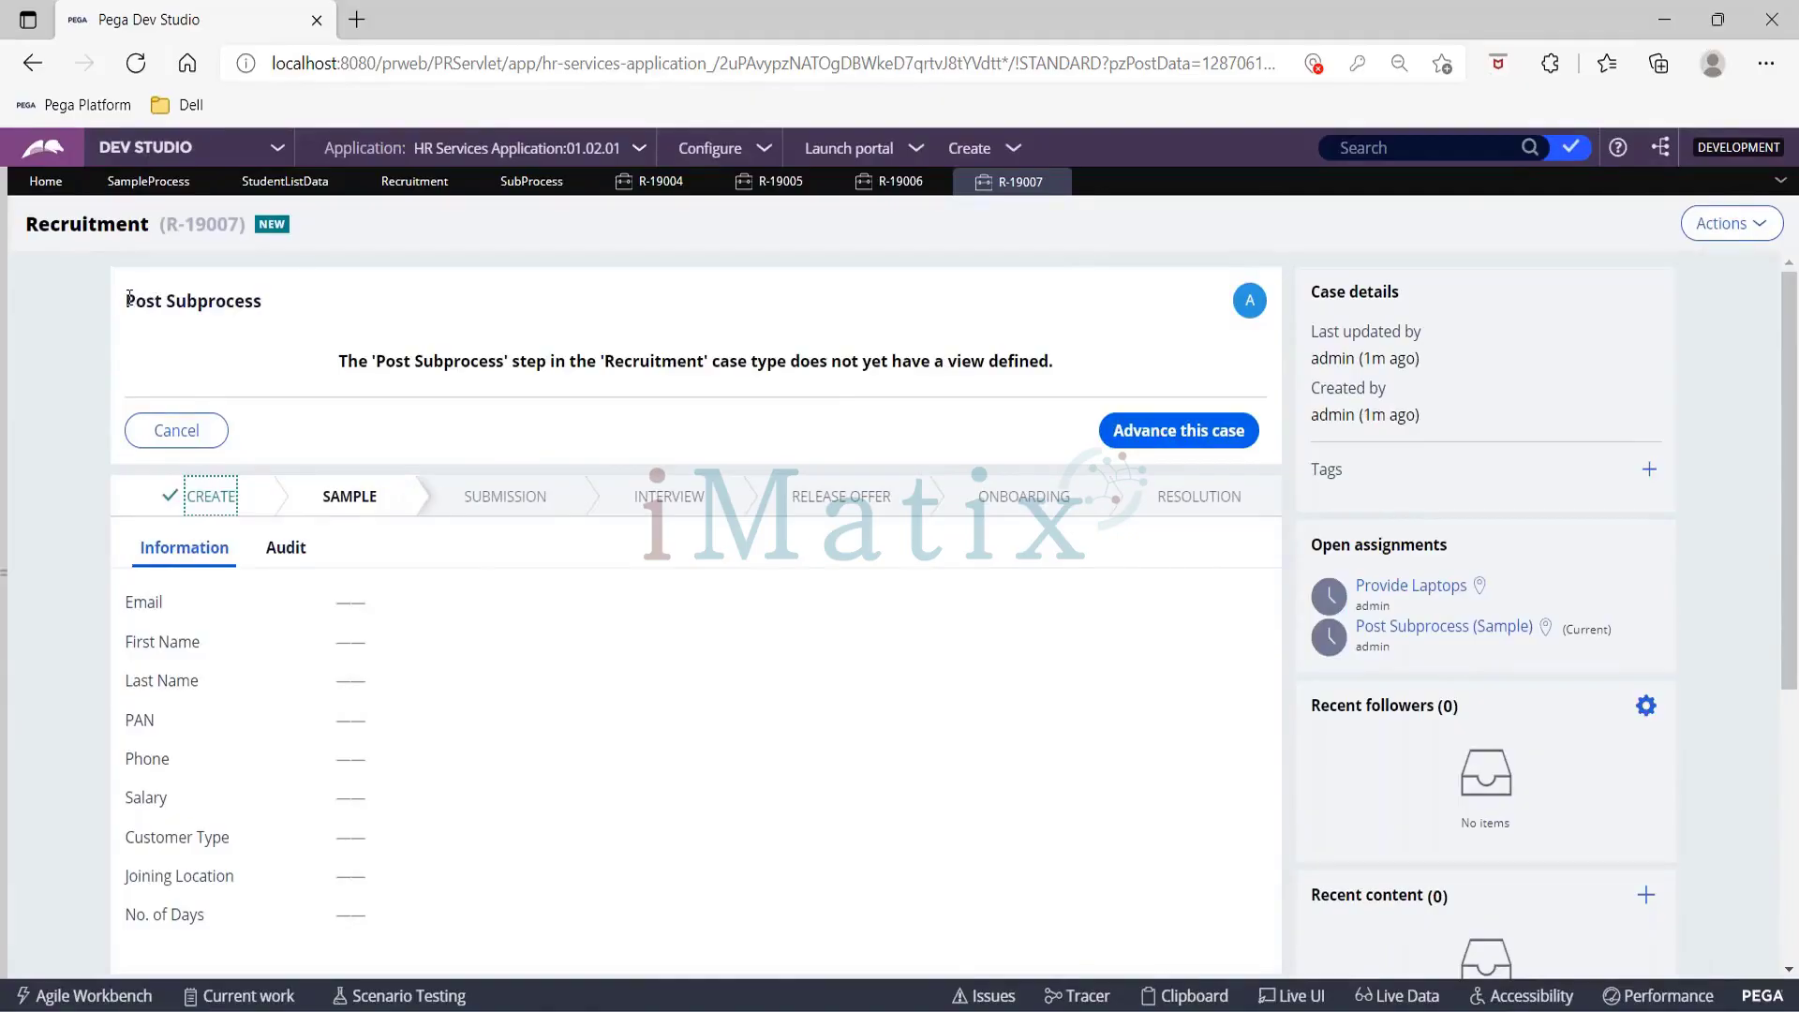
drag(126, 294, 318, 281)
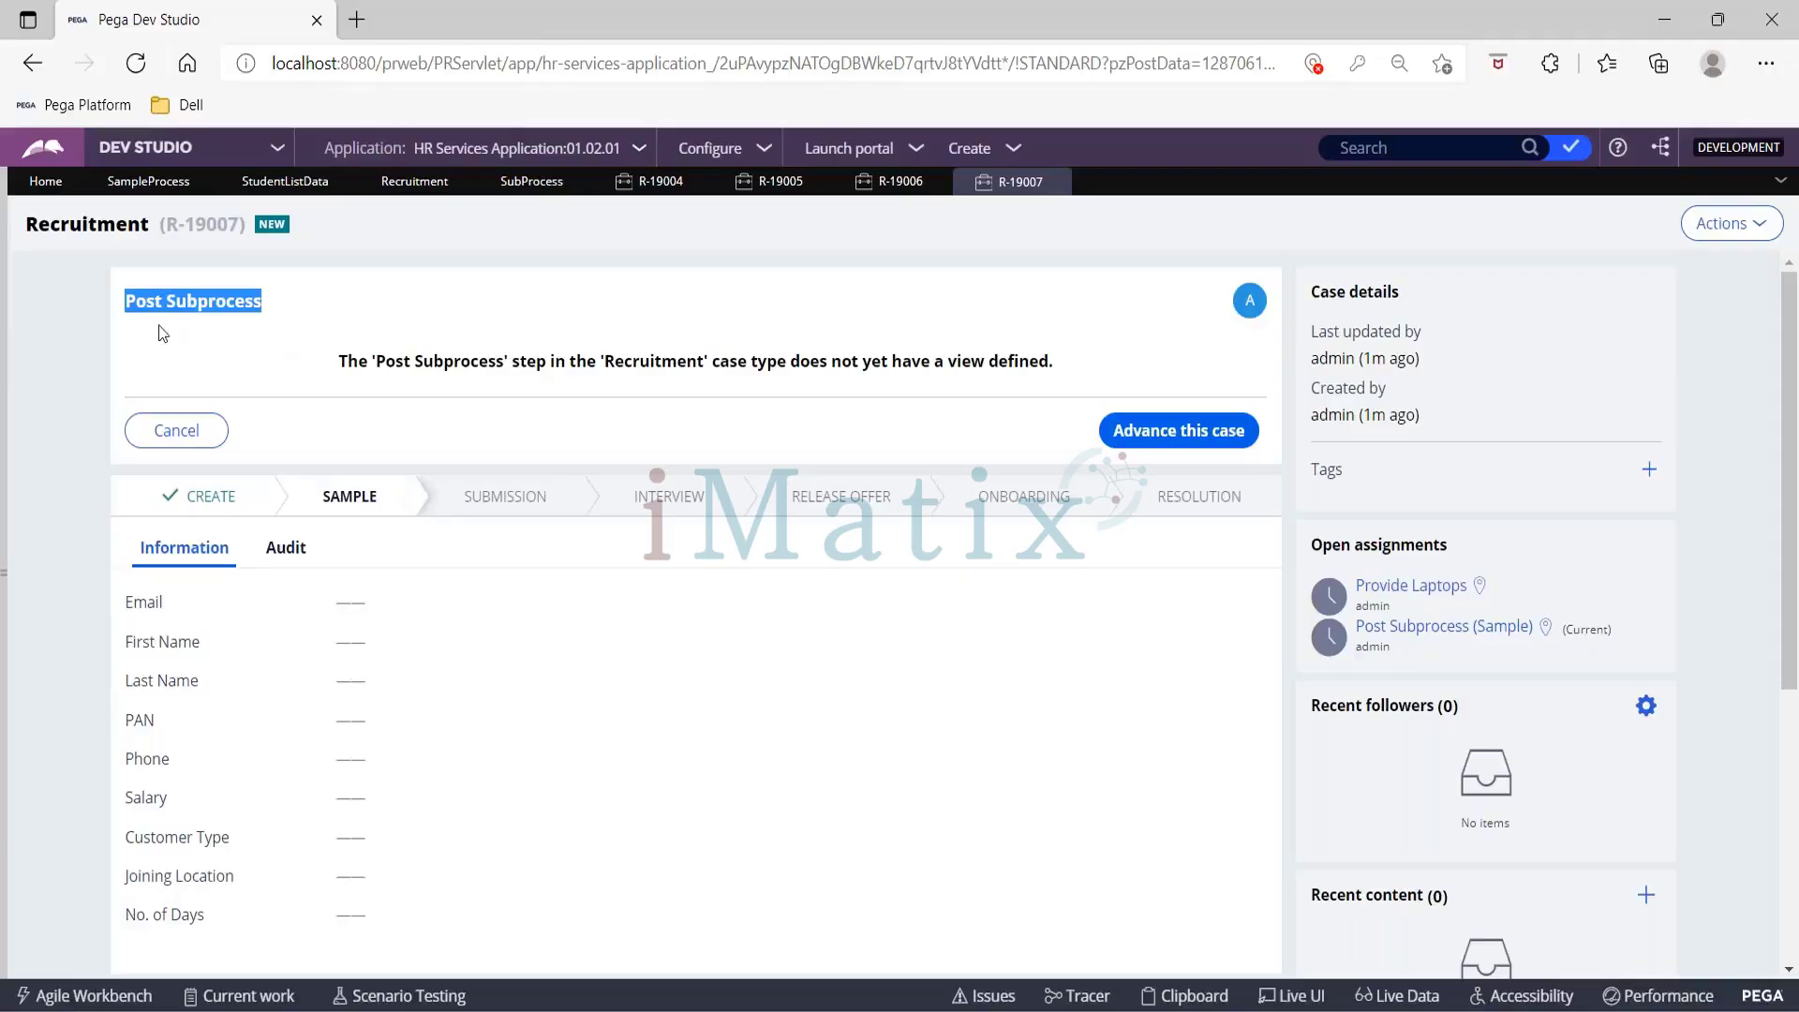
Step: Advance the case through Post Subprocess, Collect Customer Info, Get Personal Info and Get Educational Info, leaving the form fields blank
click(1198, 439)
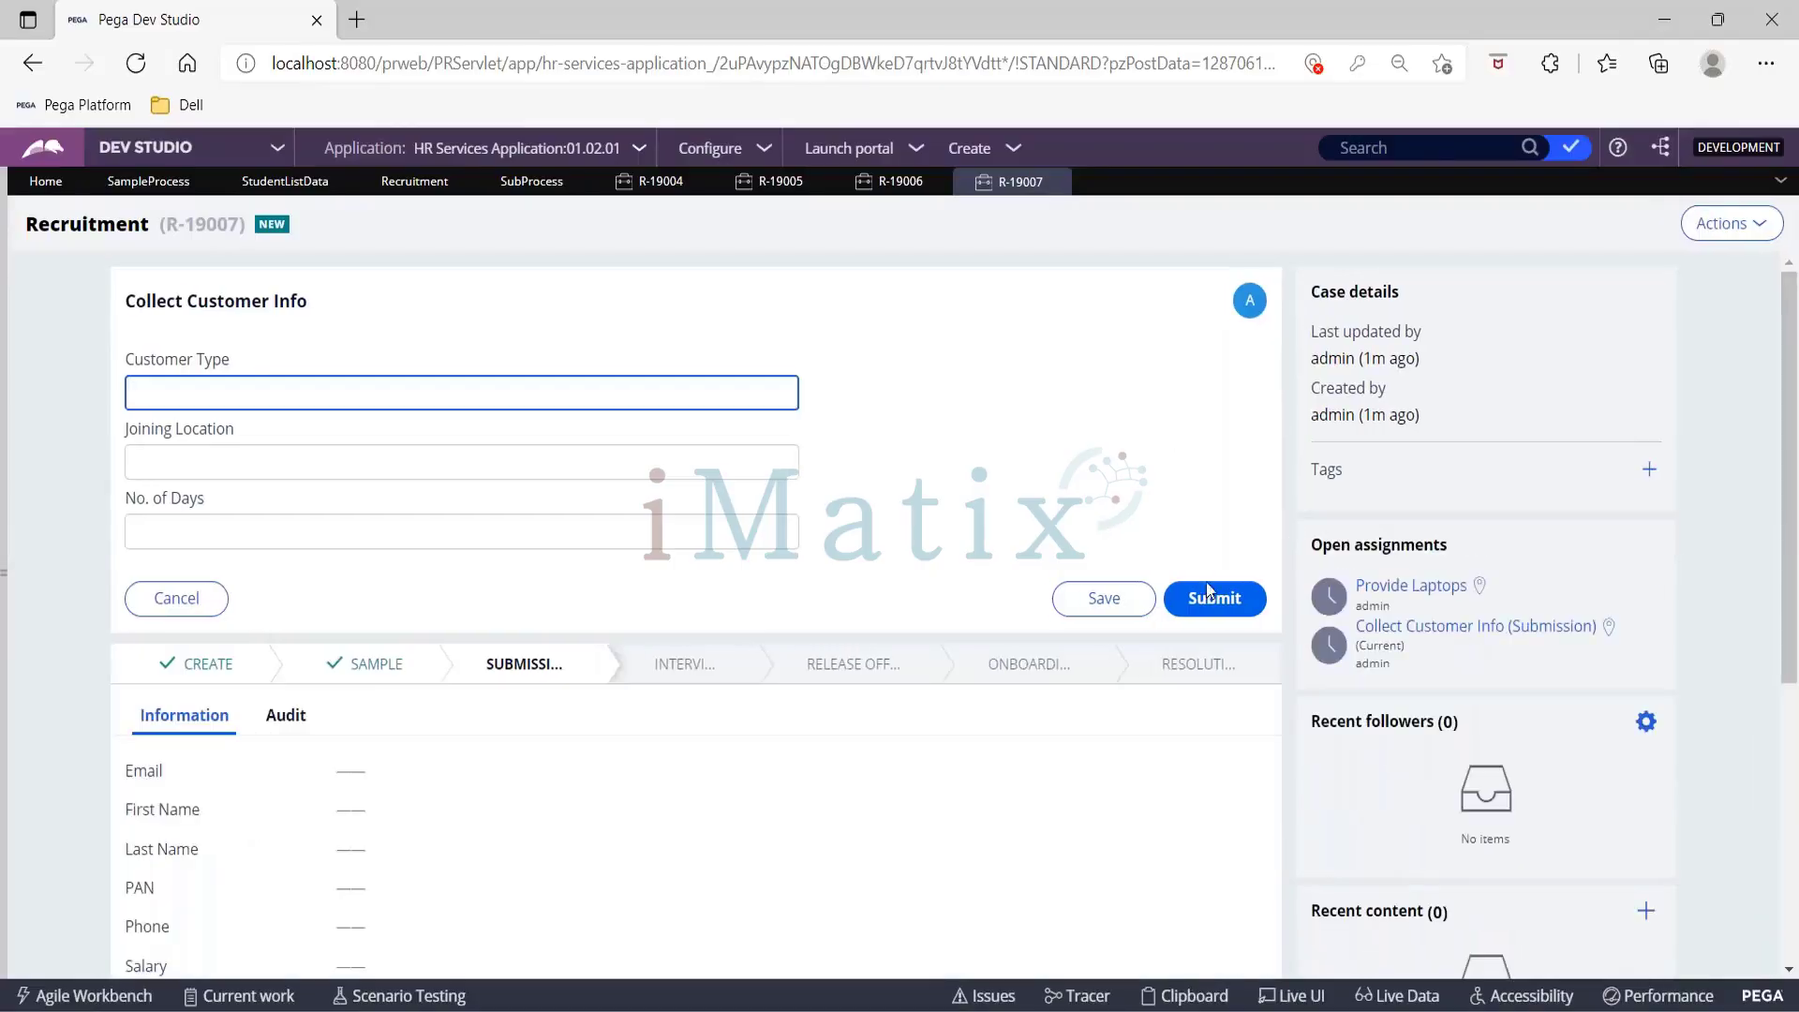
click(1215, 598)
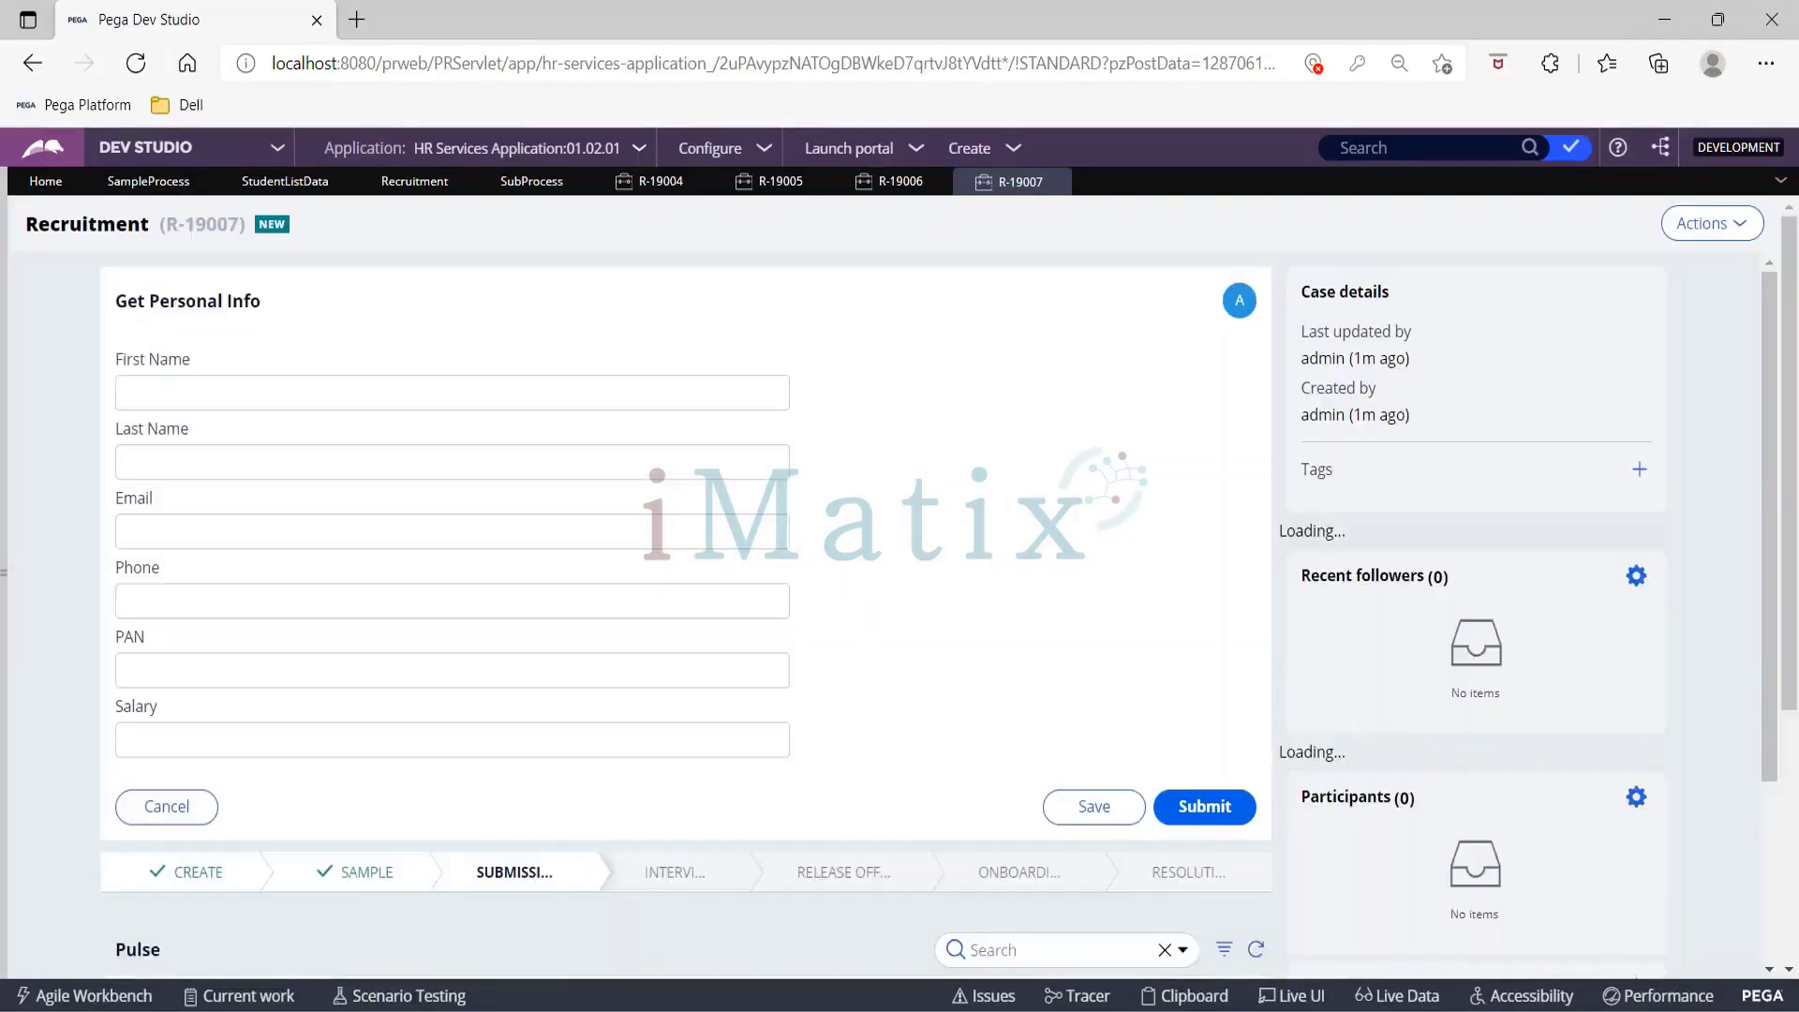
click(1214, 807)
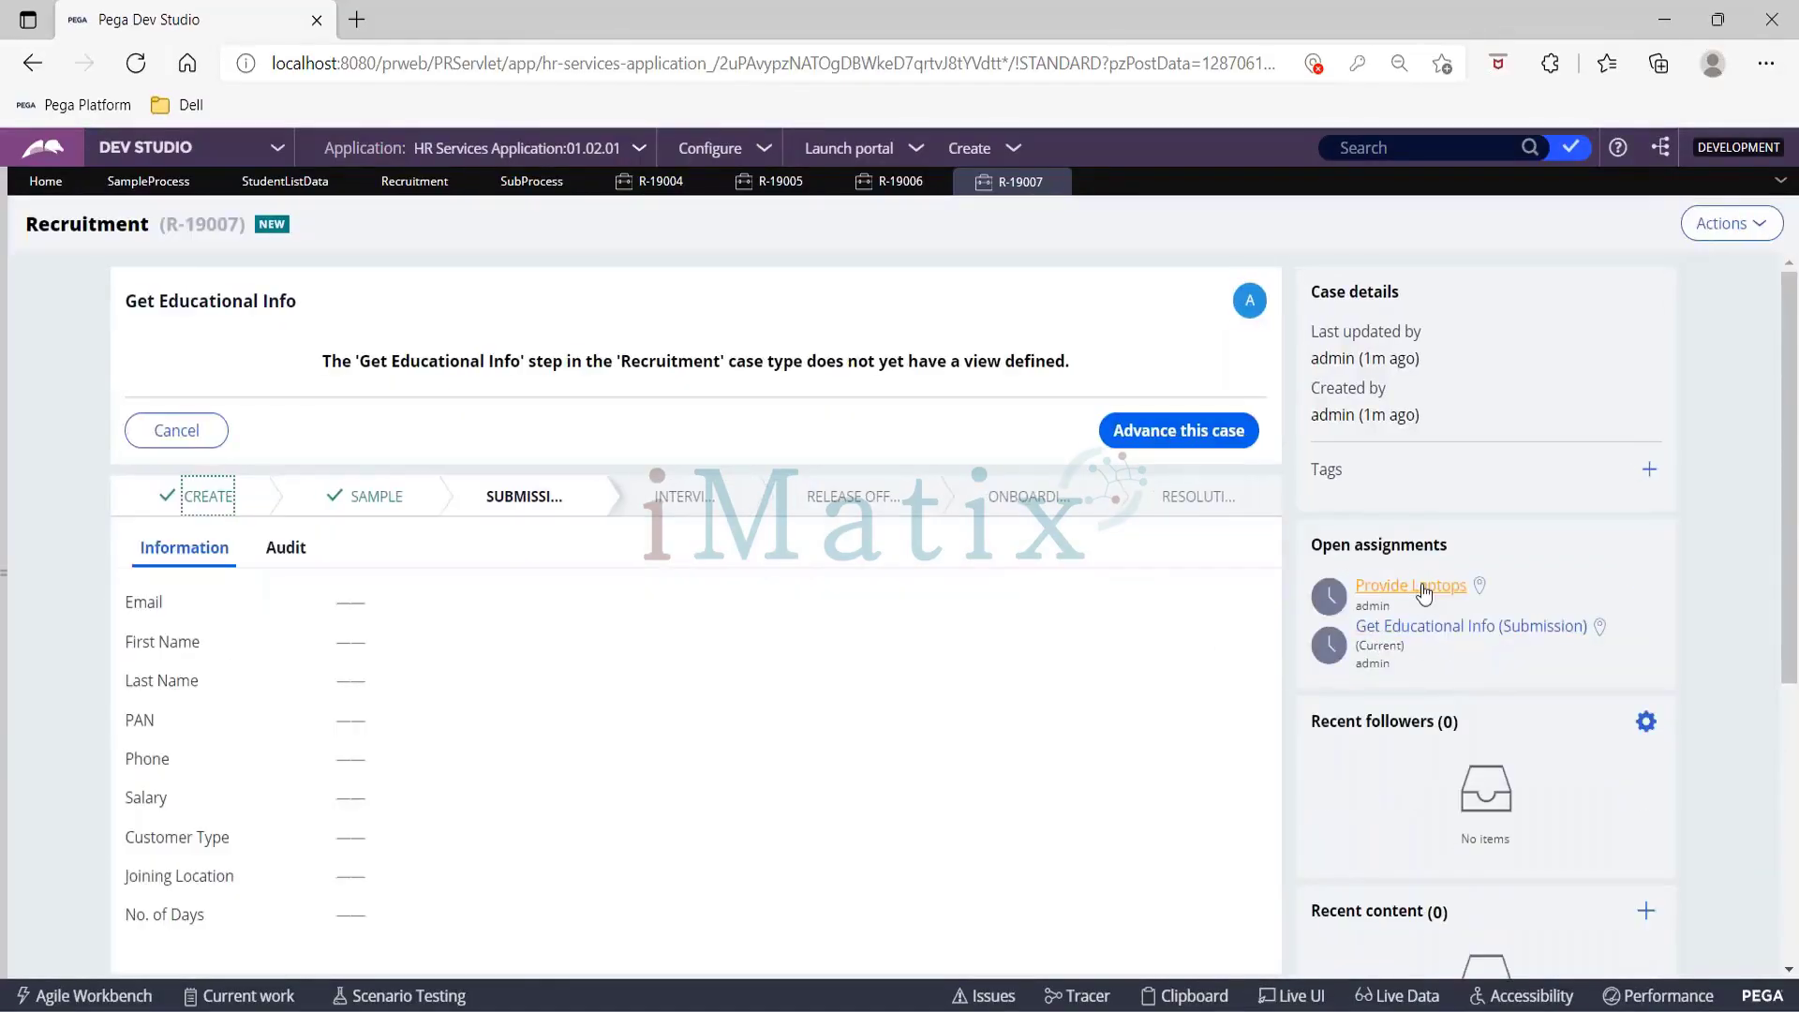
click(1226, 444)
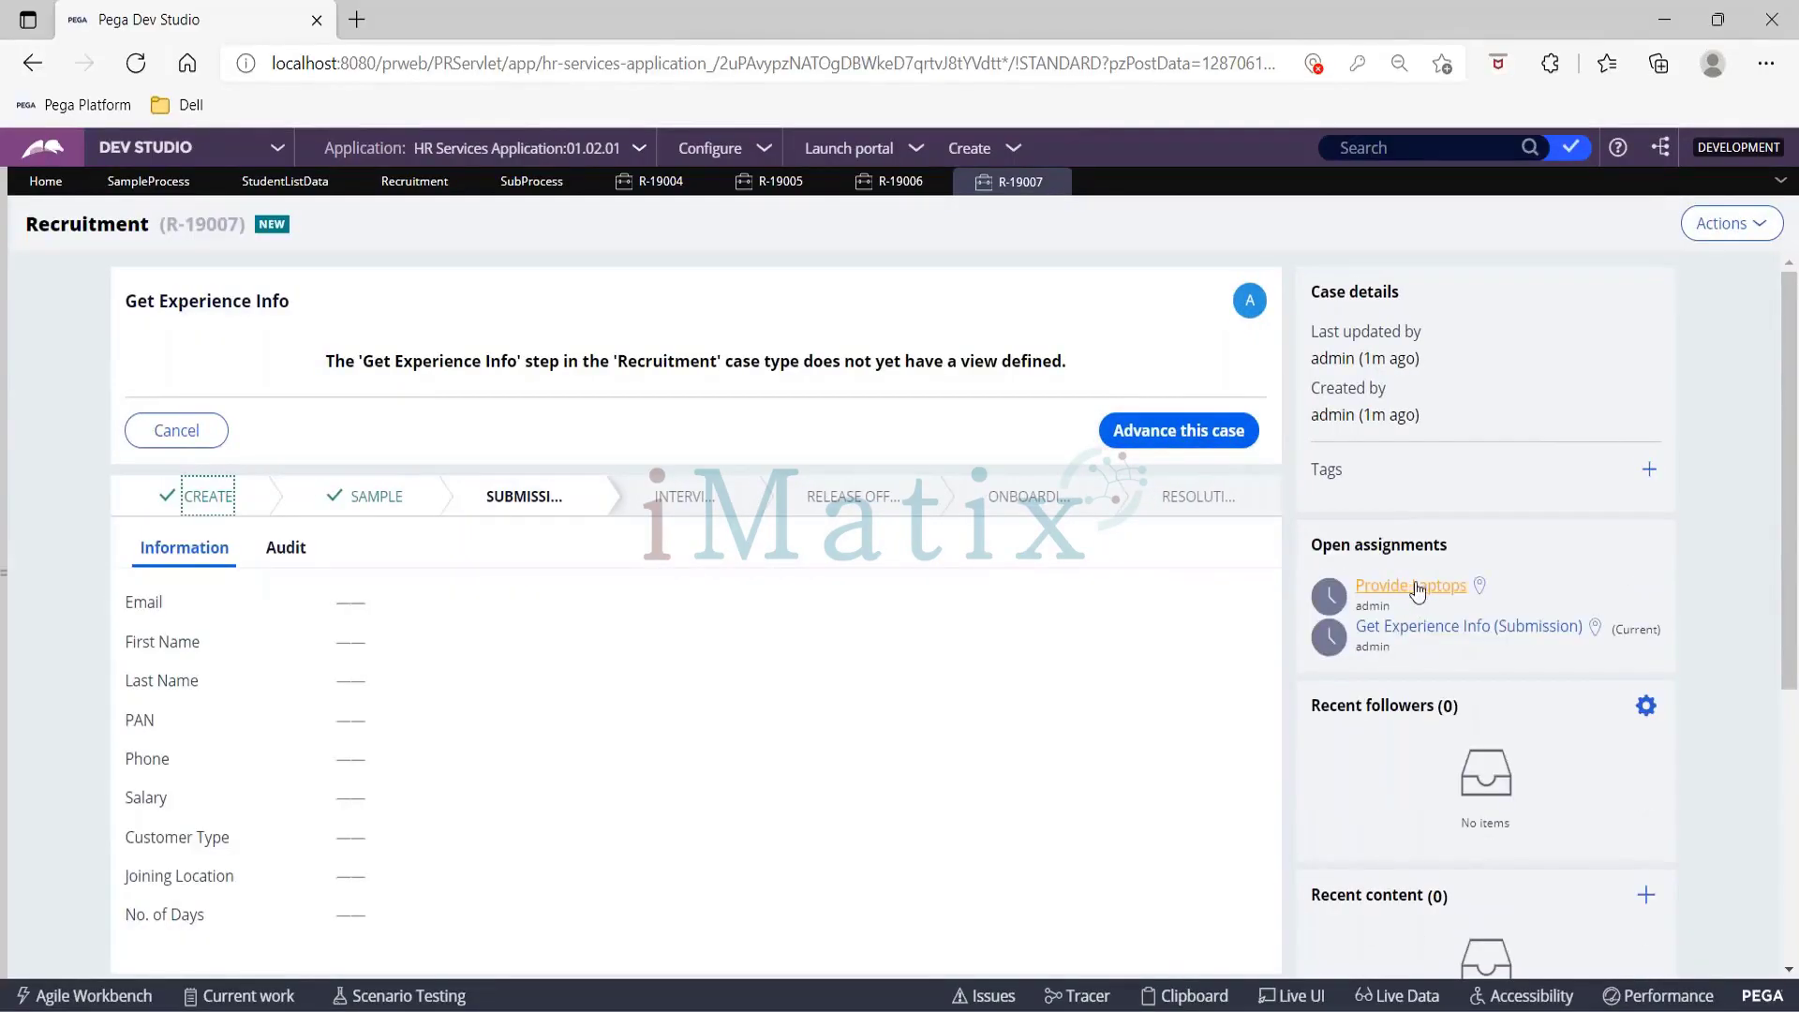
Step: Complete the open Provide Laptops assignment and switch to the Get Experience Info assignment
click(1417, 588)
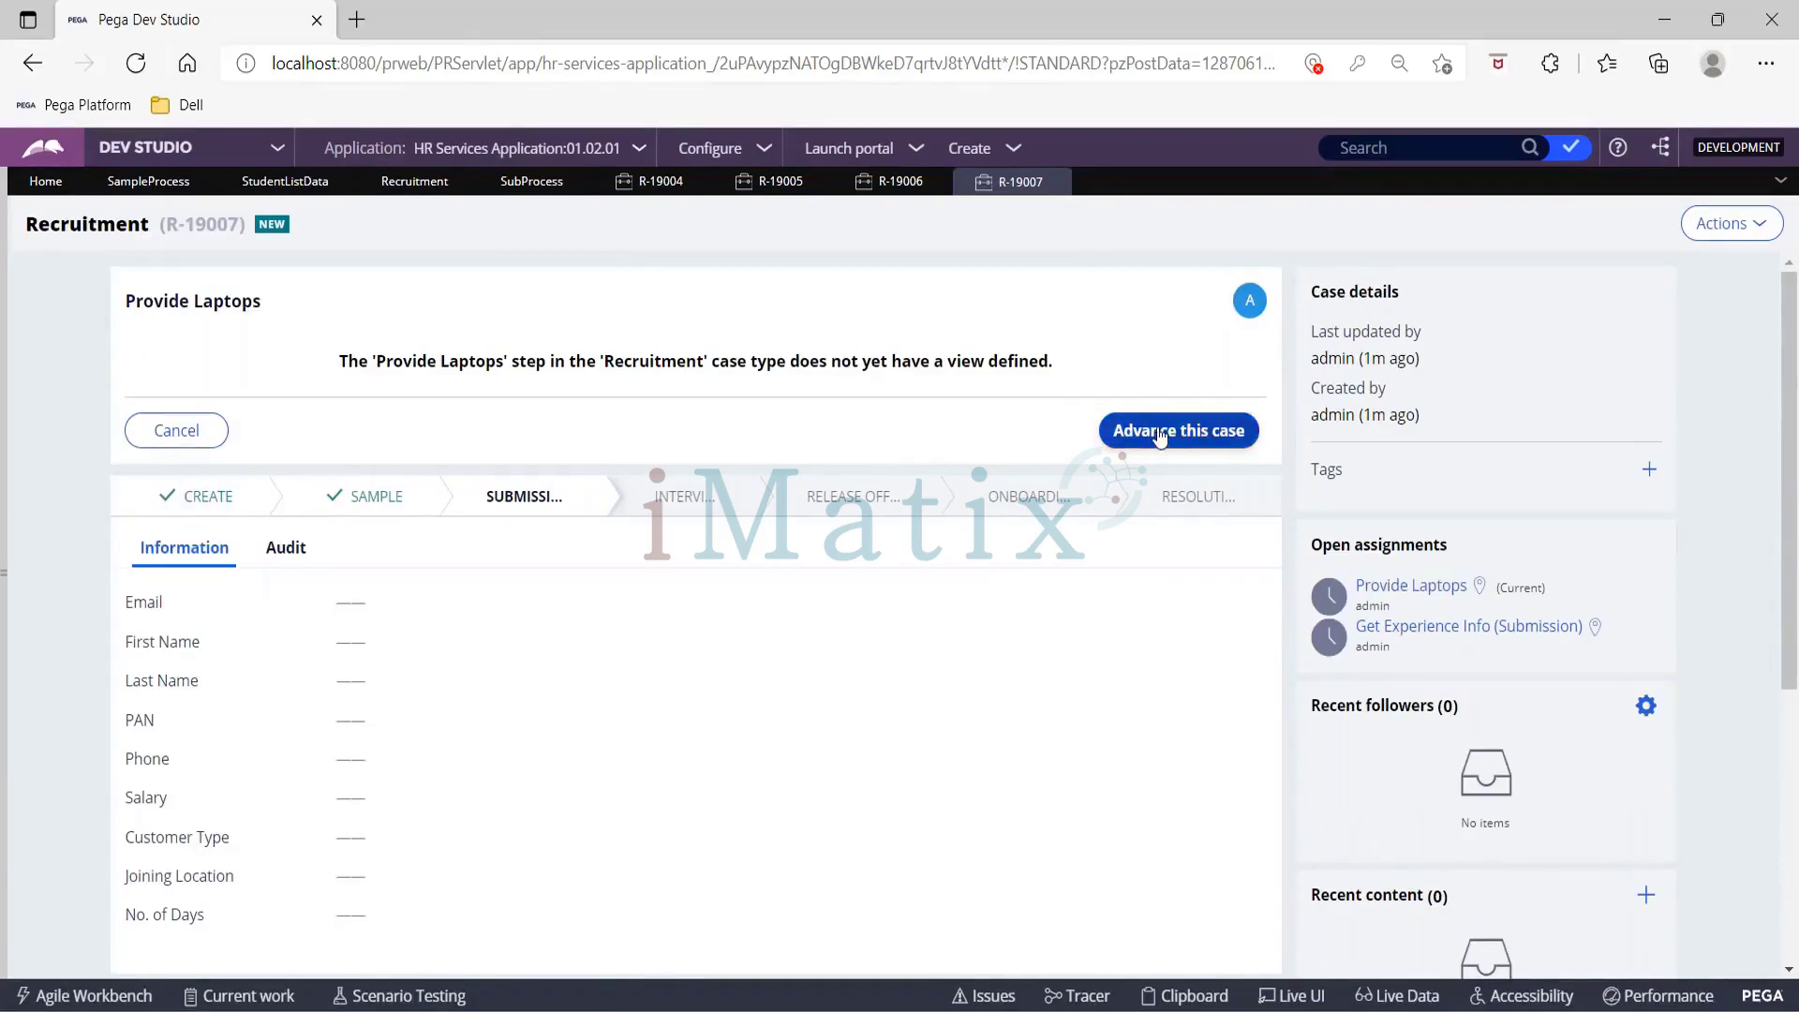
click(1173, 431)
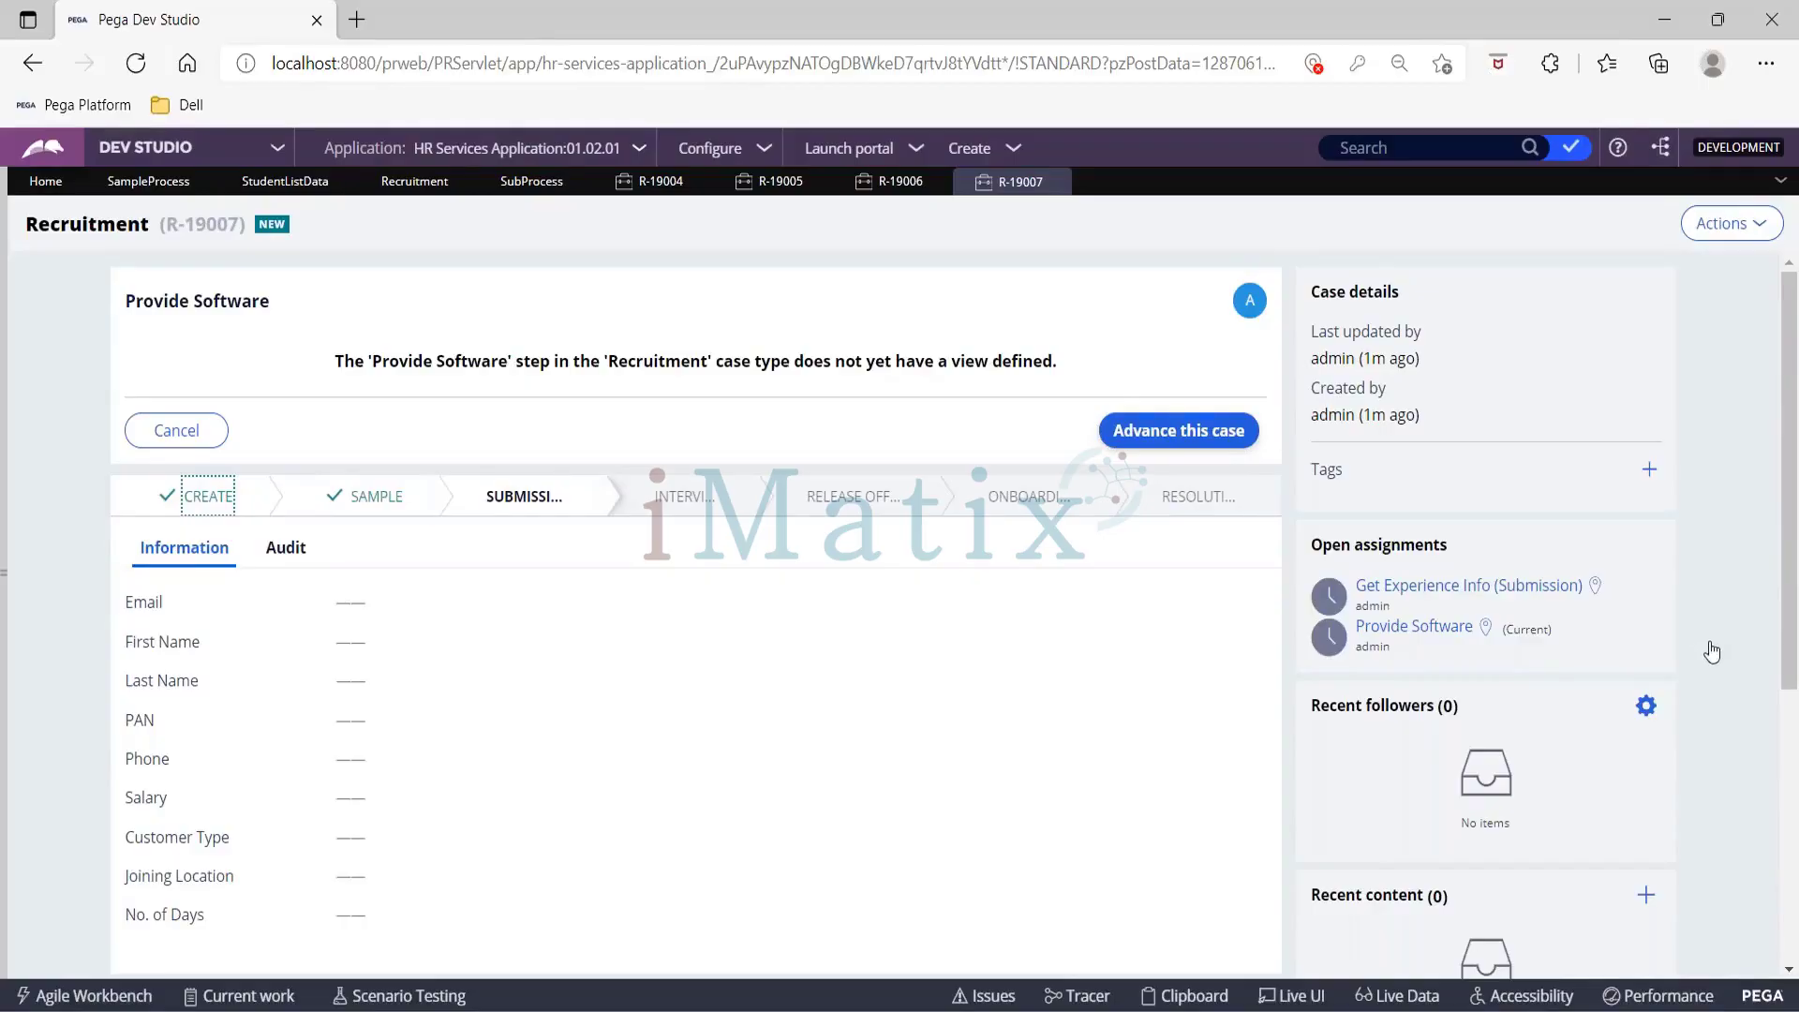
click(1492, 587)
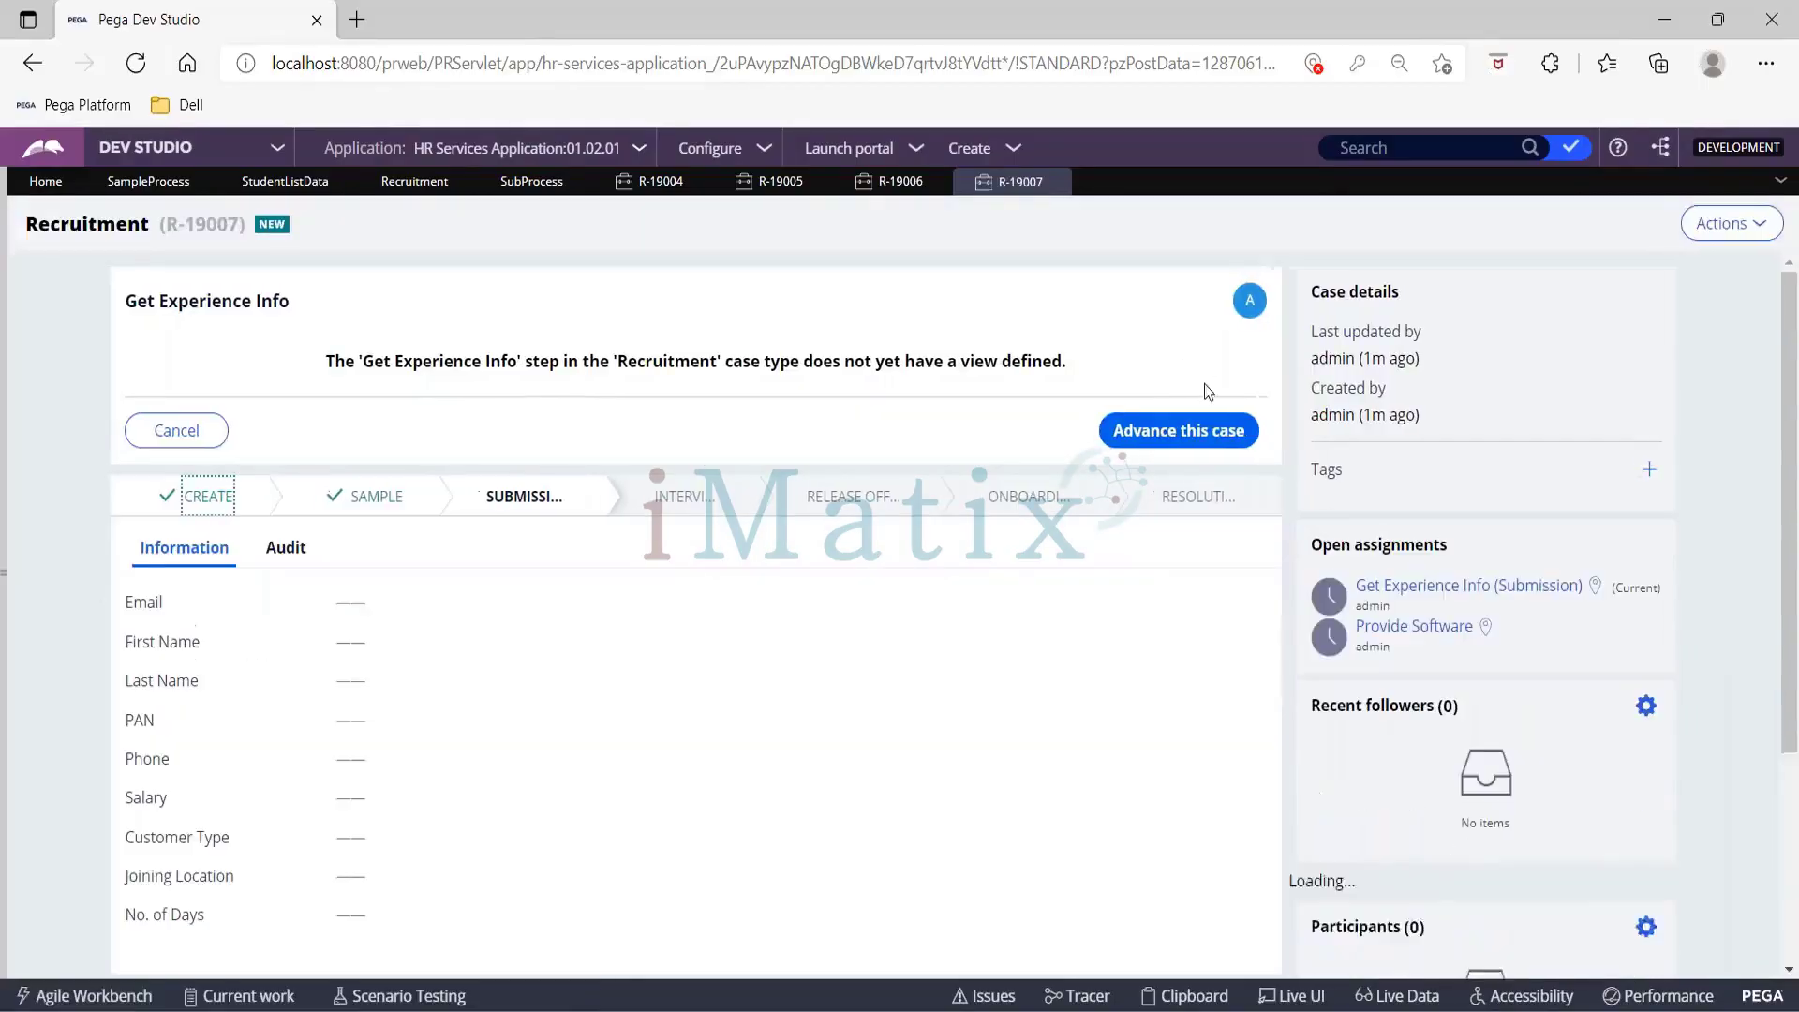
Step: Advance the case from Get Experience Info to Onboarding, approving the recruitment and completing Collect Feedback
click(1179, 430)
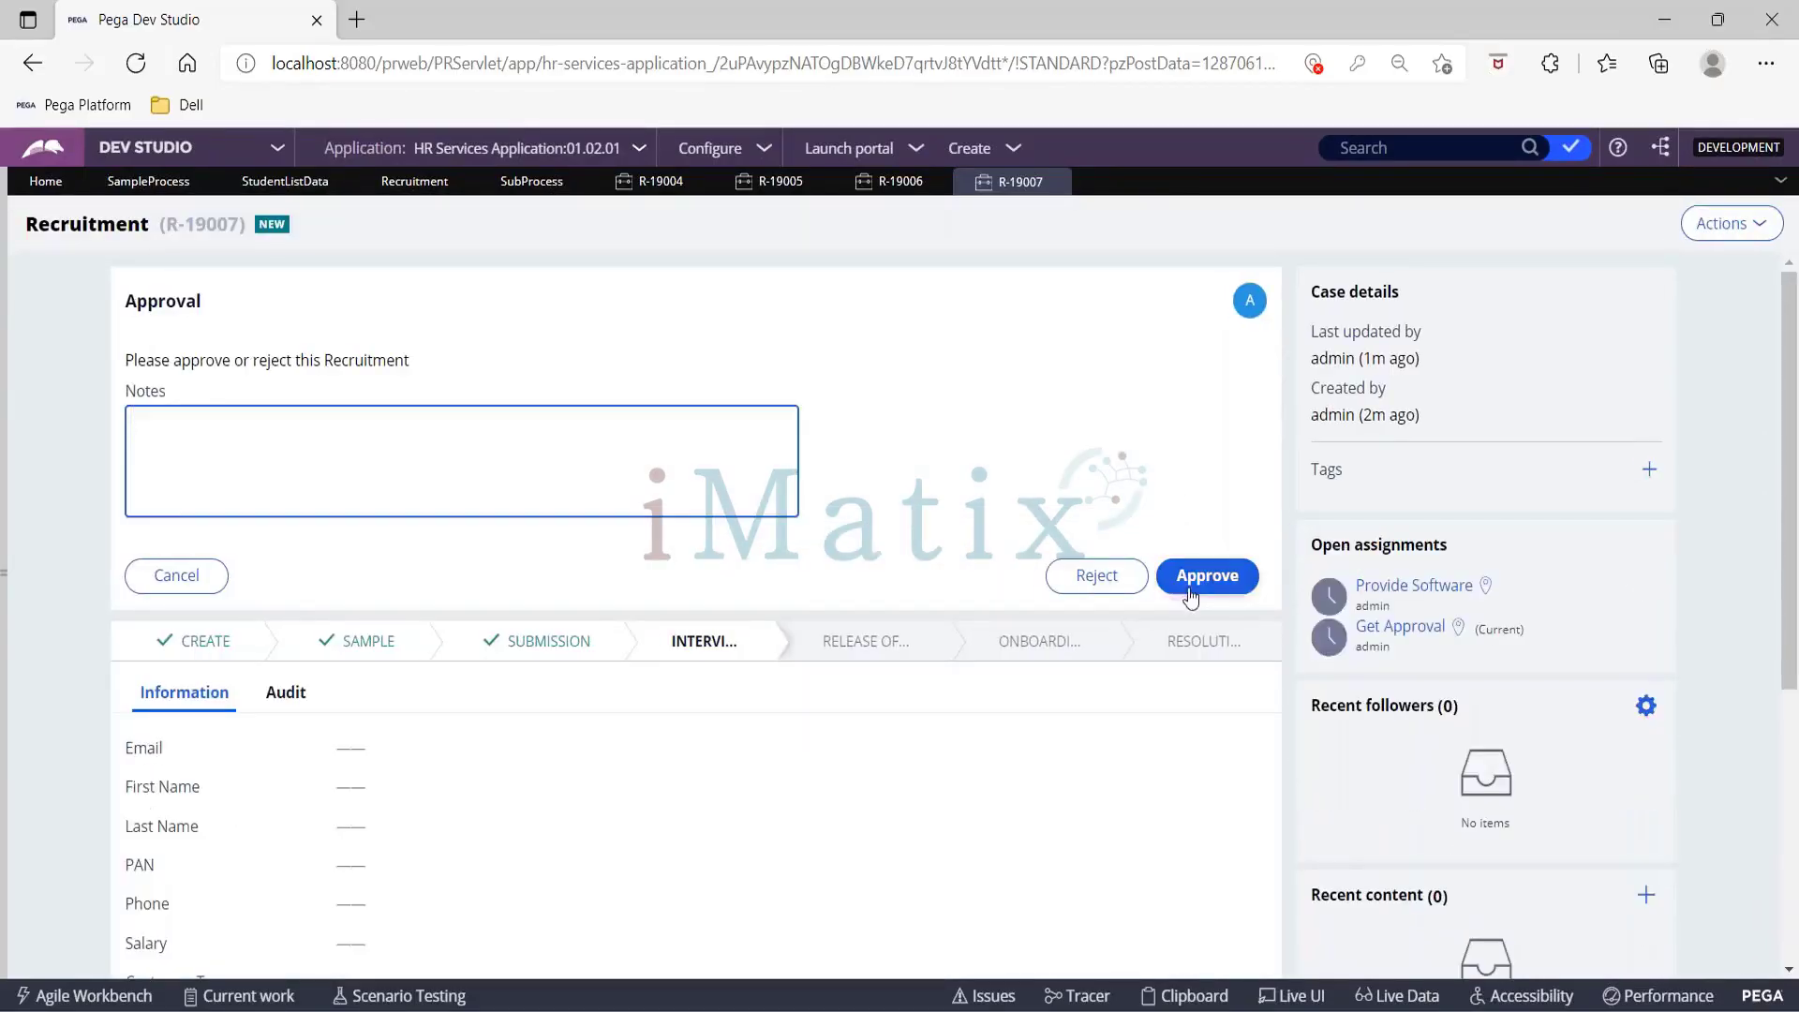
click(1207, 576)
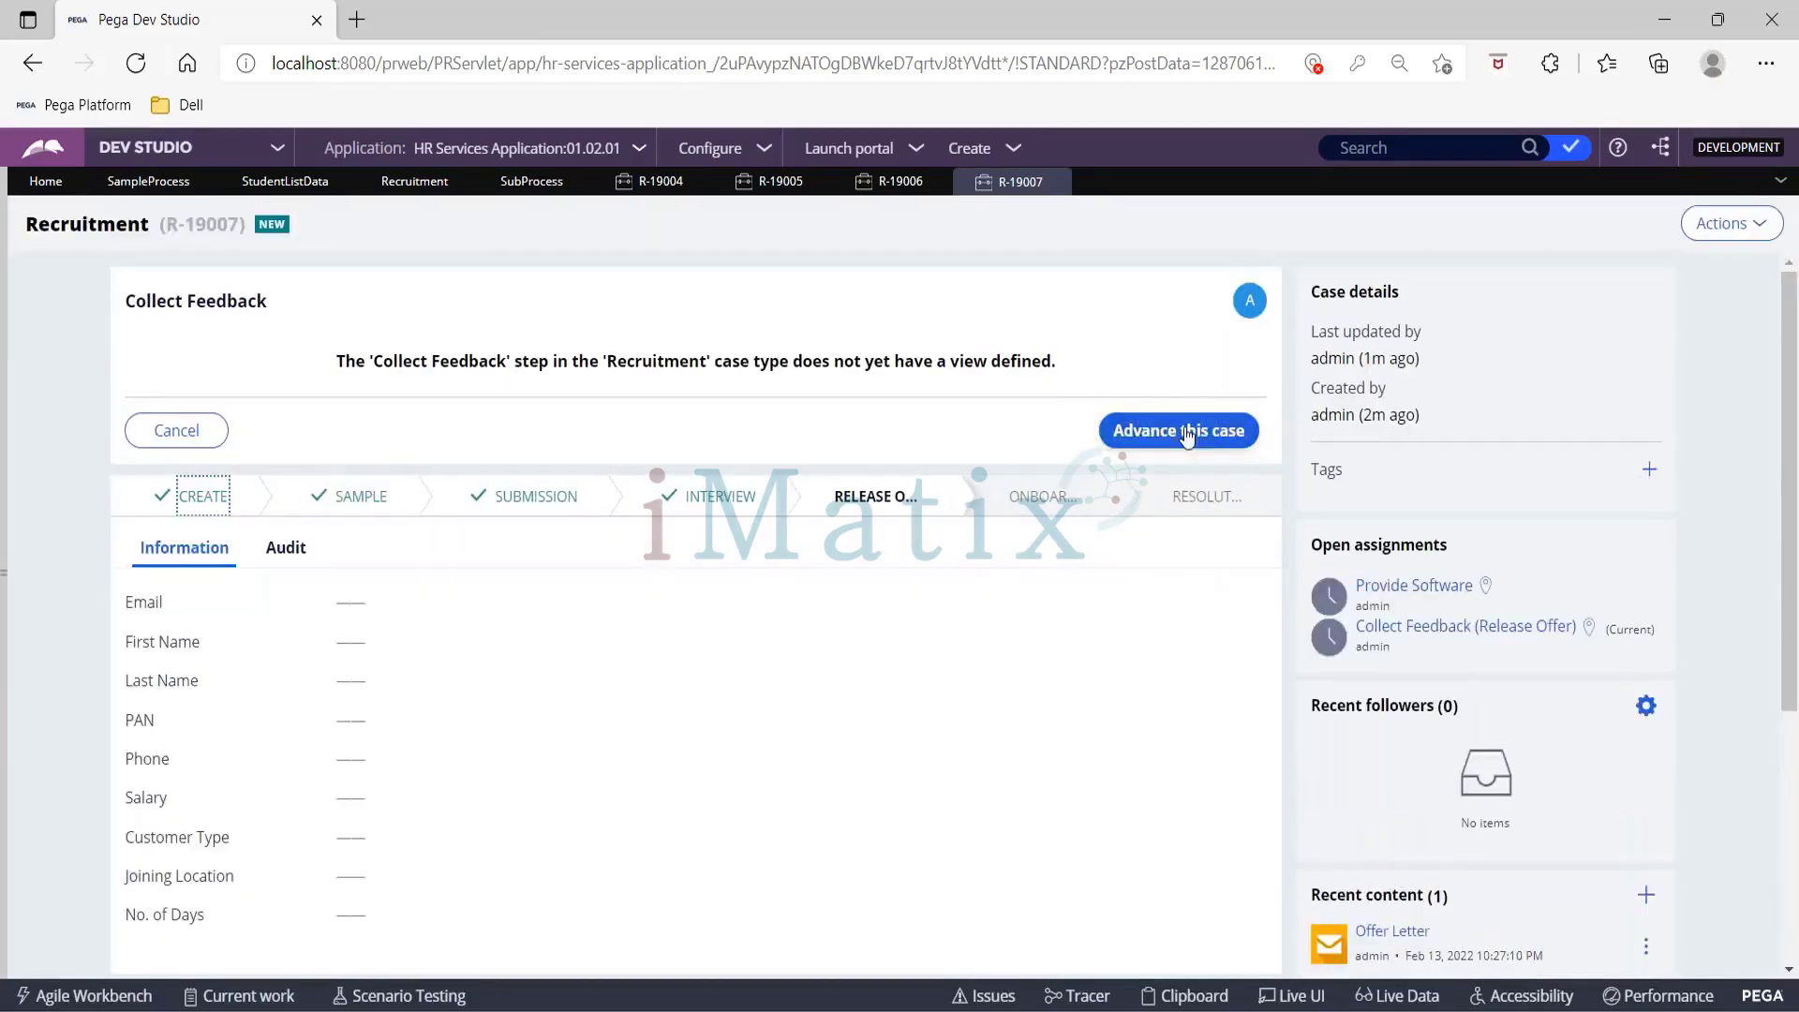
click(1187, 433)
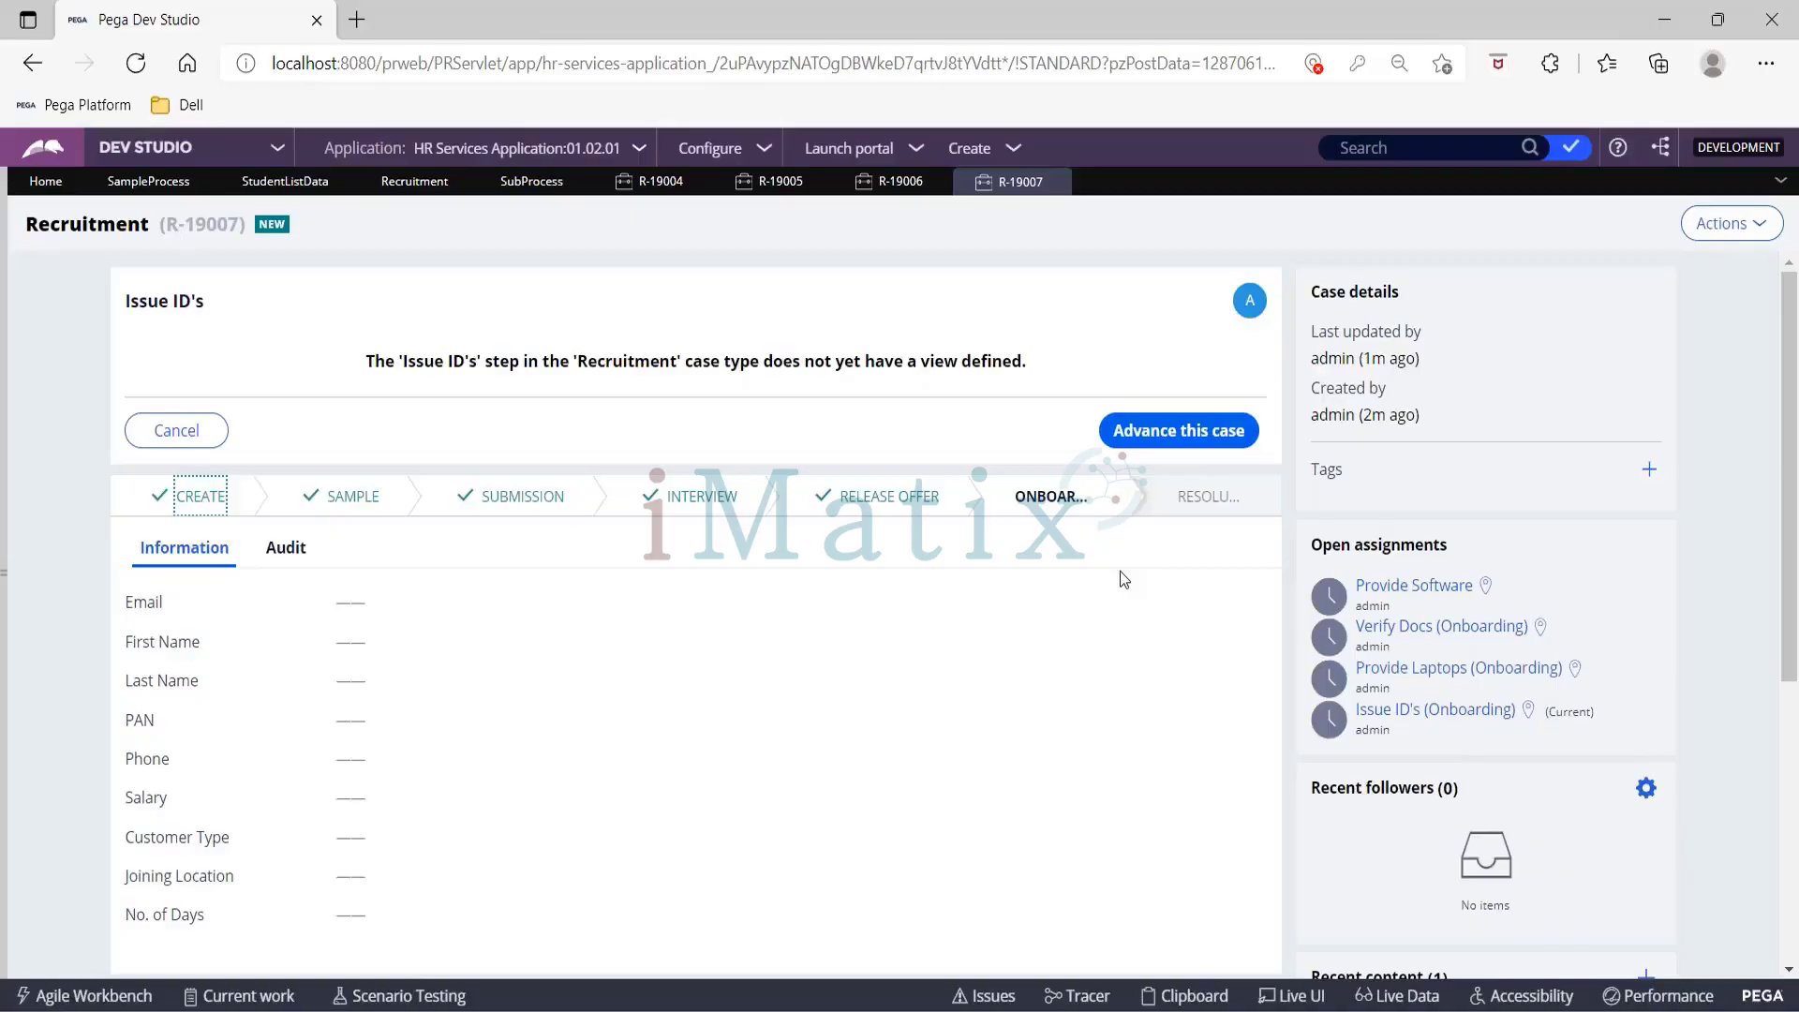
Step: Switch to the open Provide Software assignment of the Recruitment case and advance it
click(1413, 588)
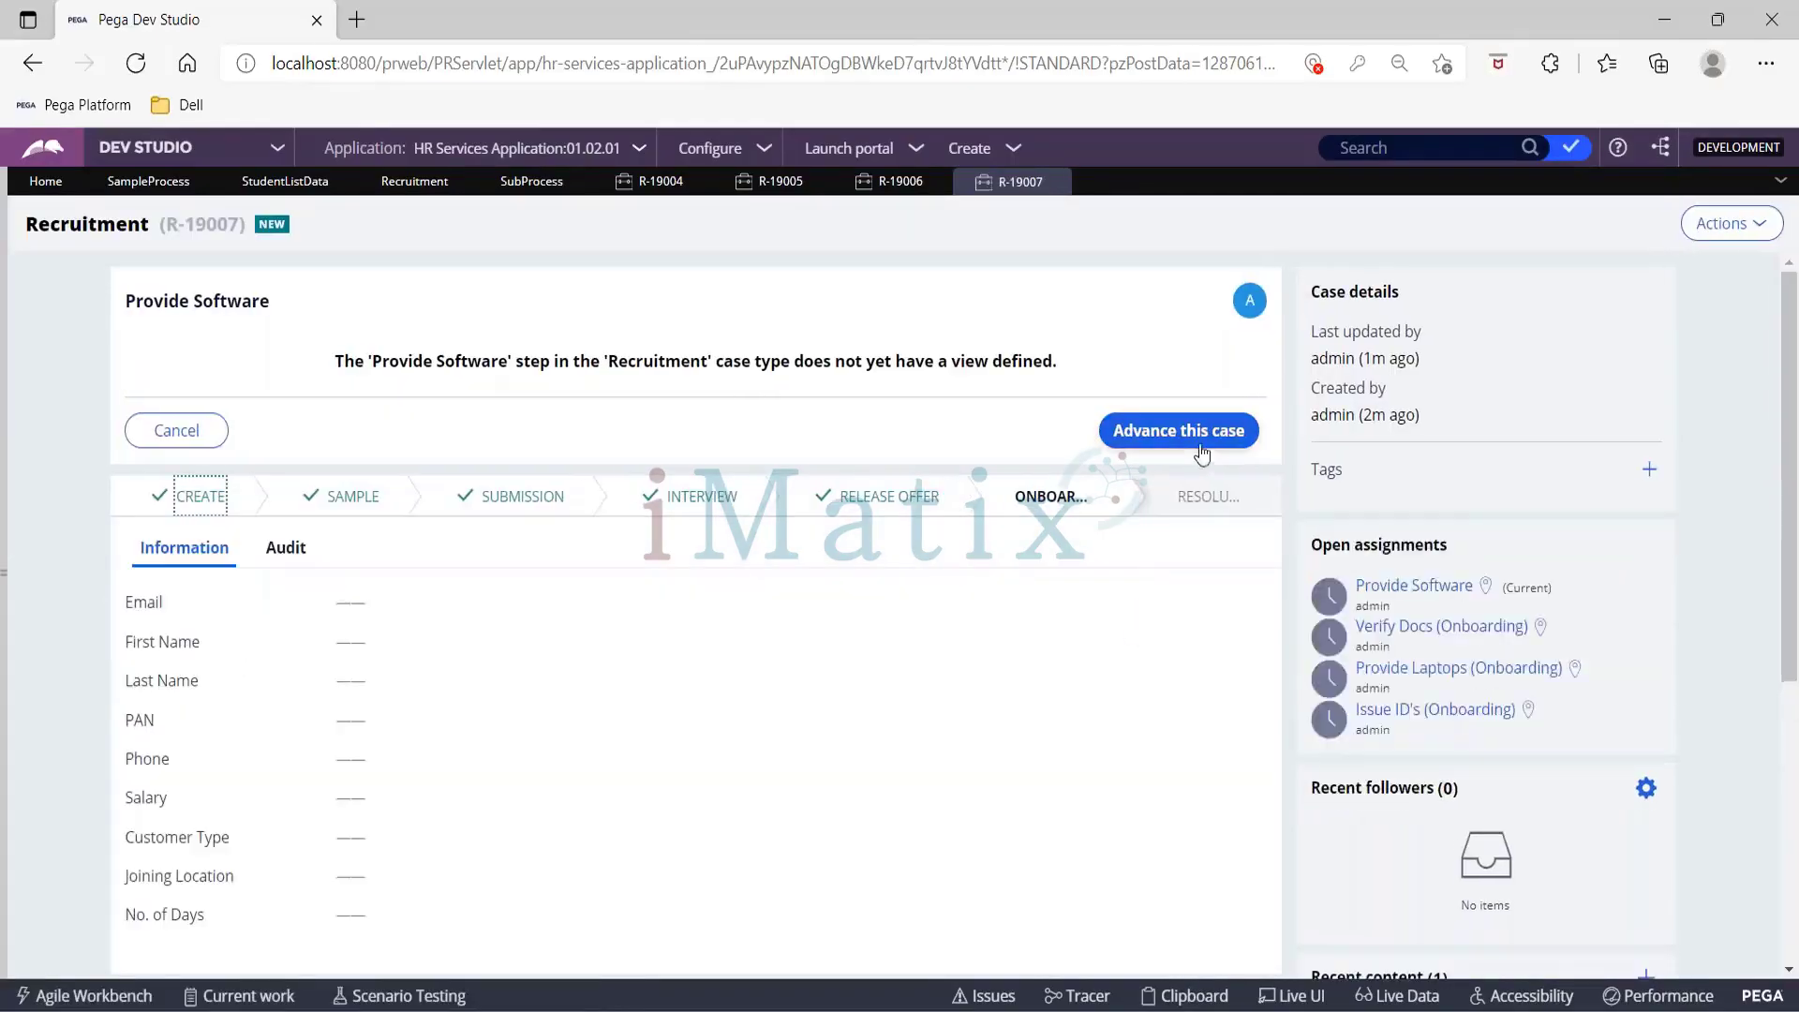
click(1169, 430)
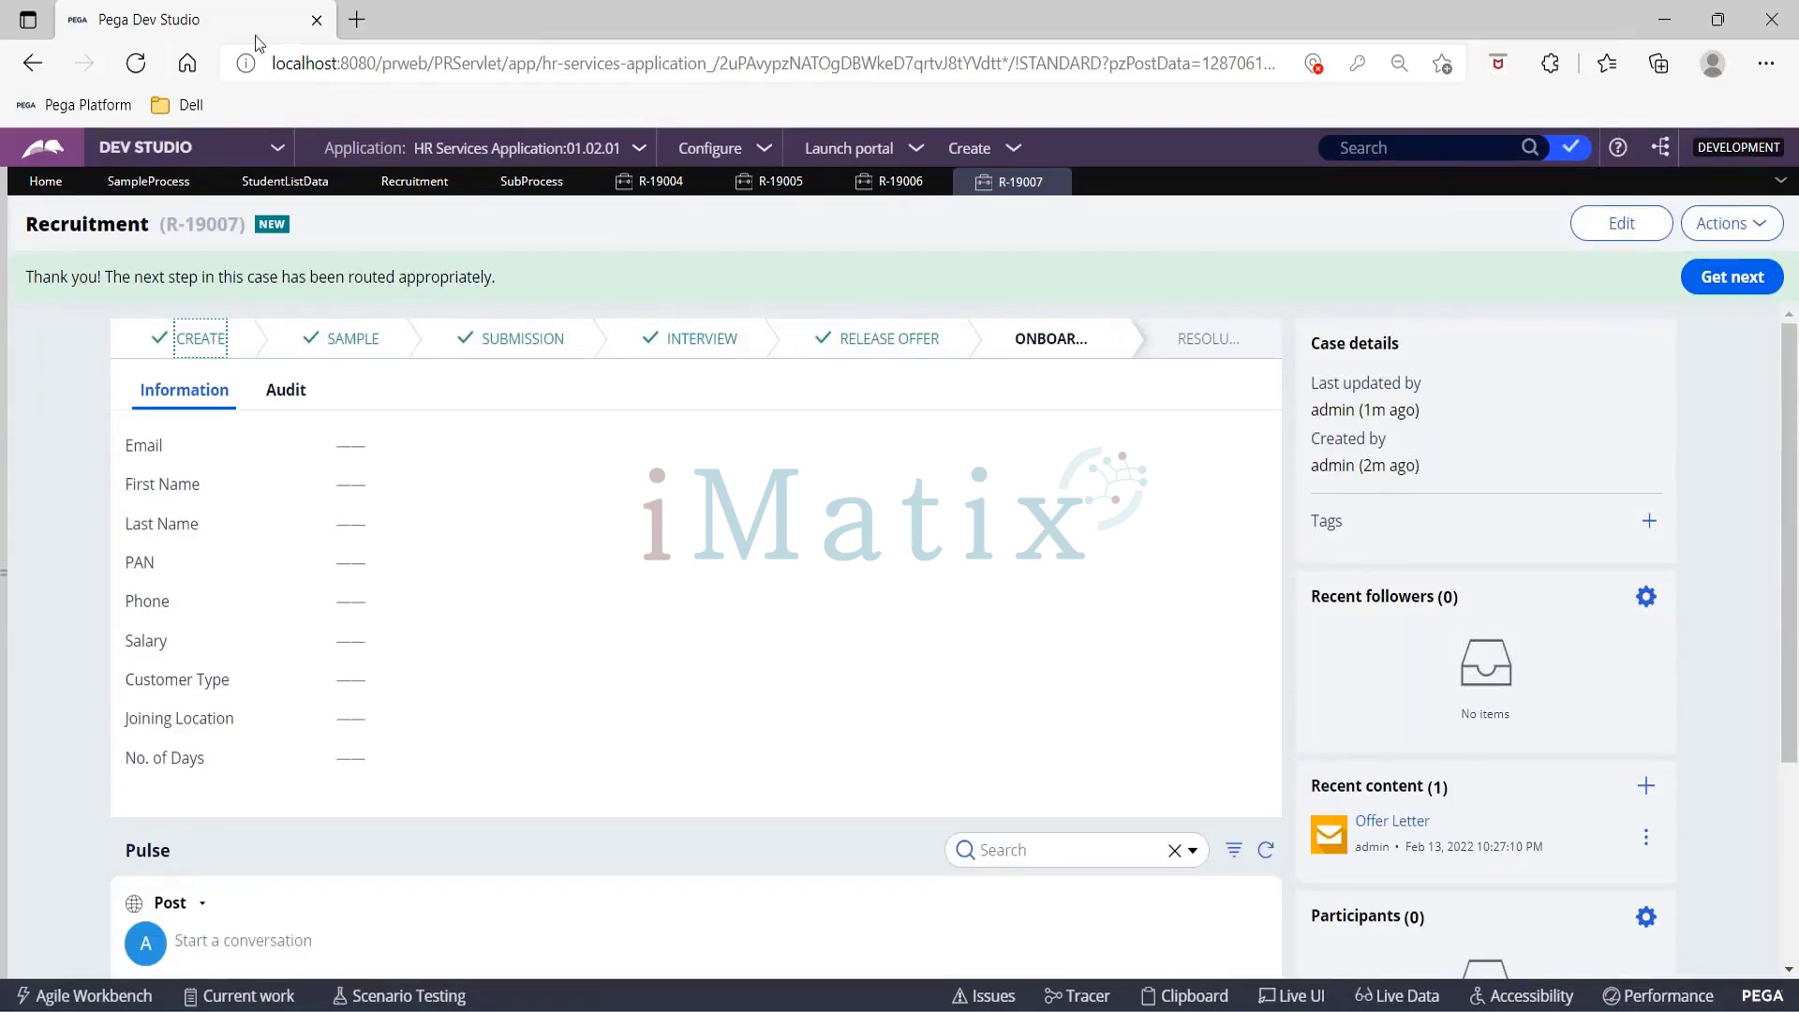
Step: Review the Sample Process diagram and the settings of its Subprocess step in the Recruitment case type
click(140, 187)
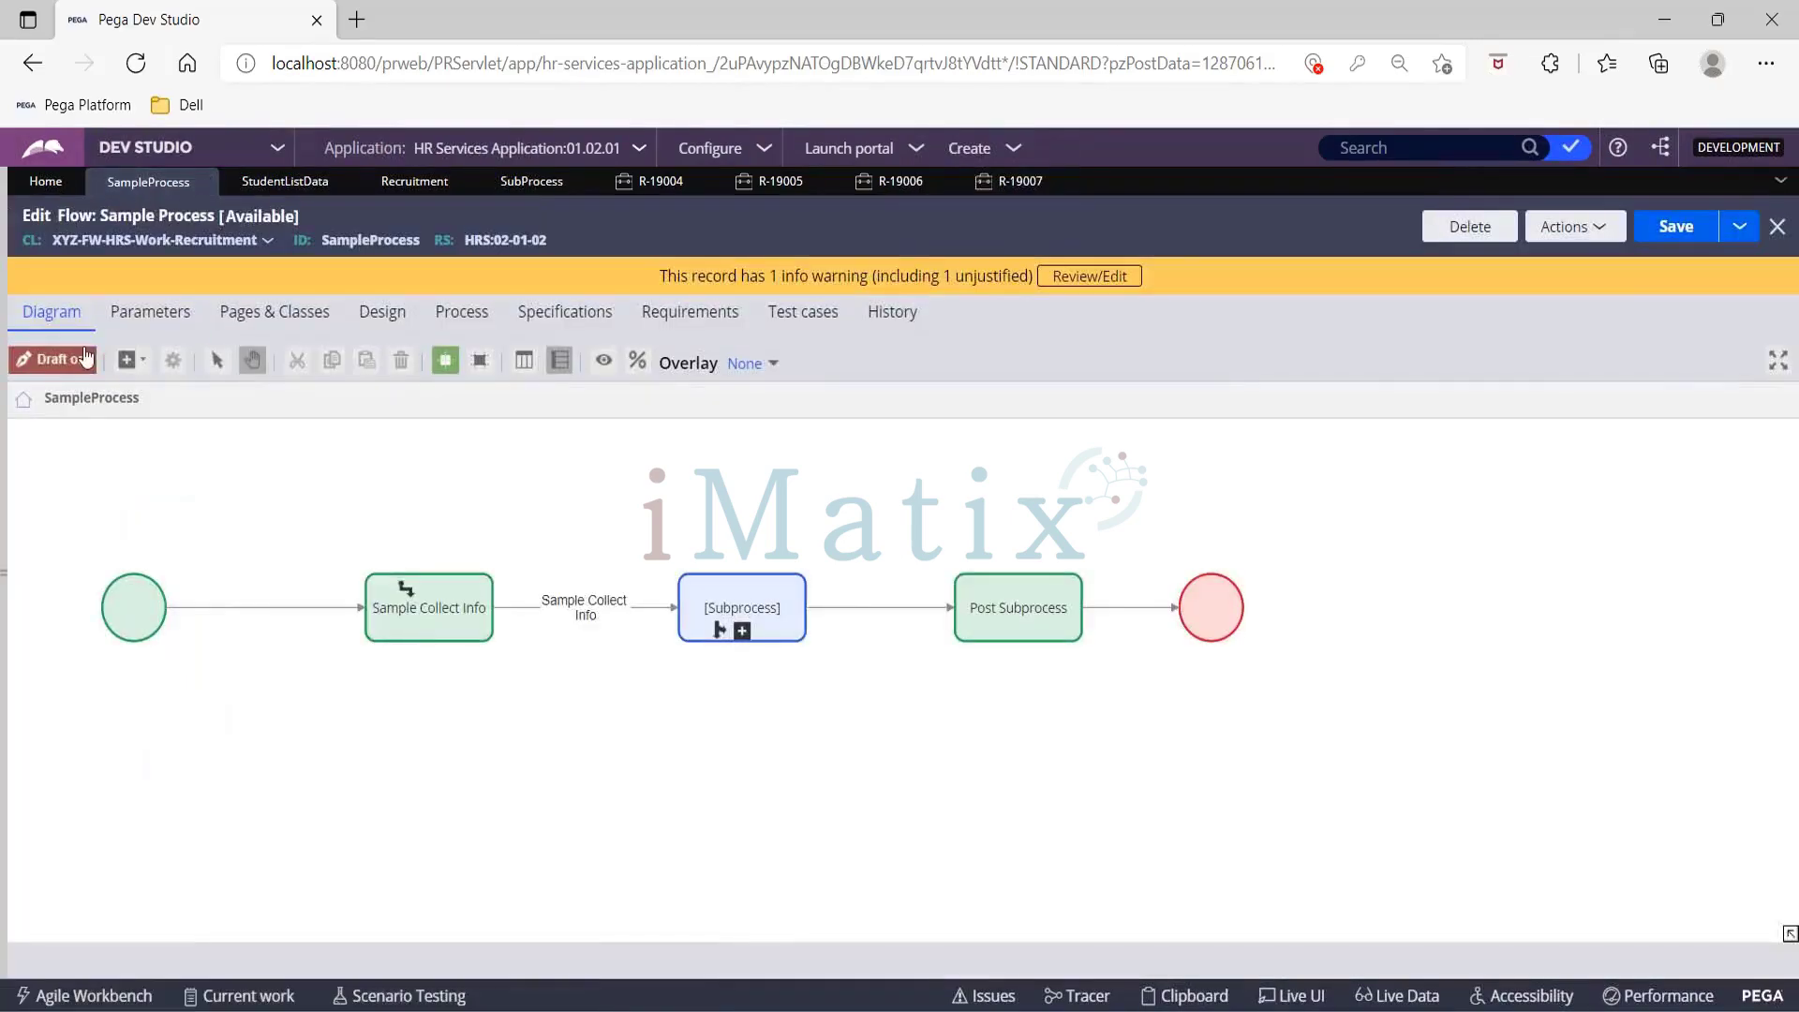
click(391, 199)
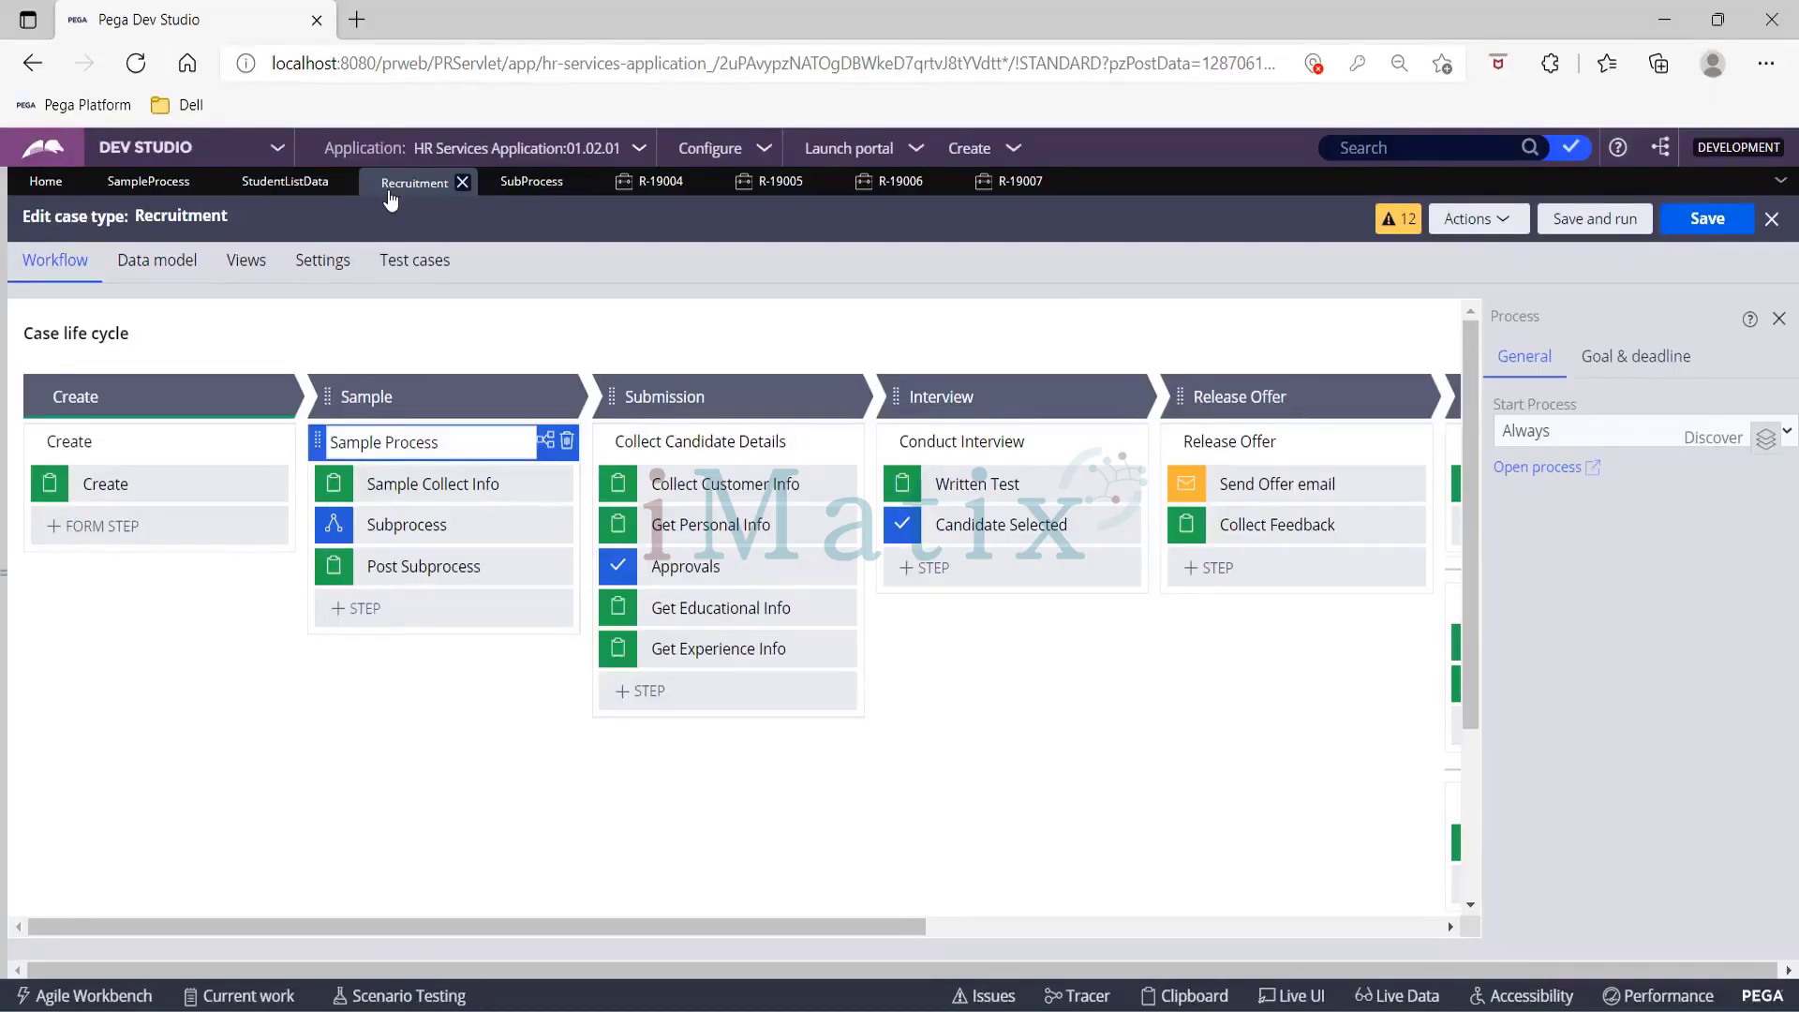
click(444, 541)
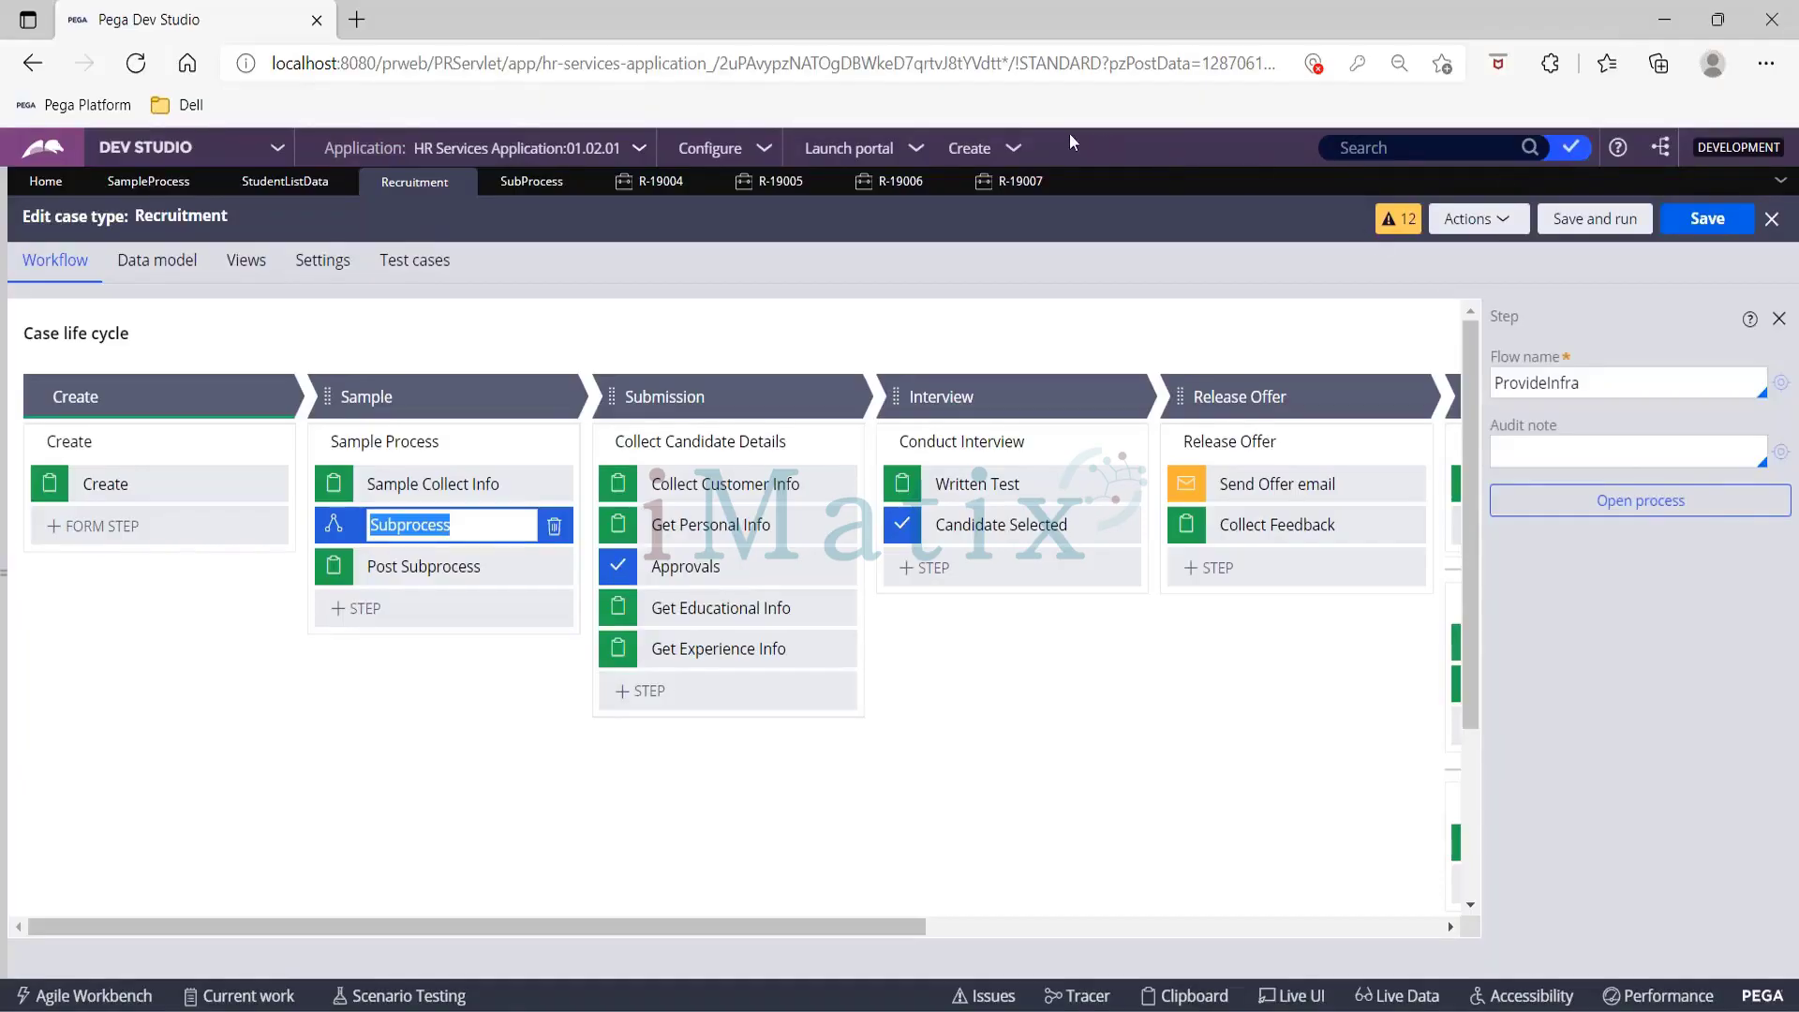
Step: Create a new Recruitment case and submit its forms with blank fields to reach Post Subprocess
click(1015, 150)
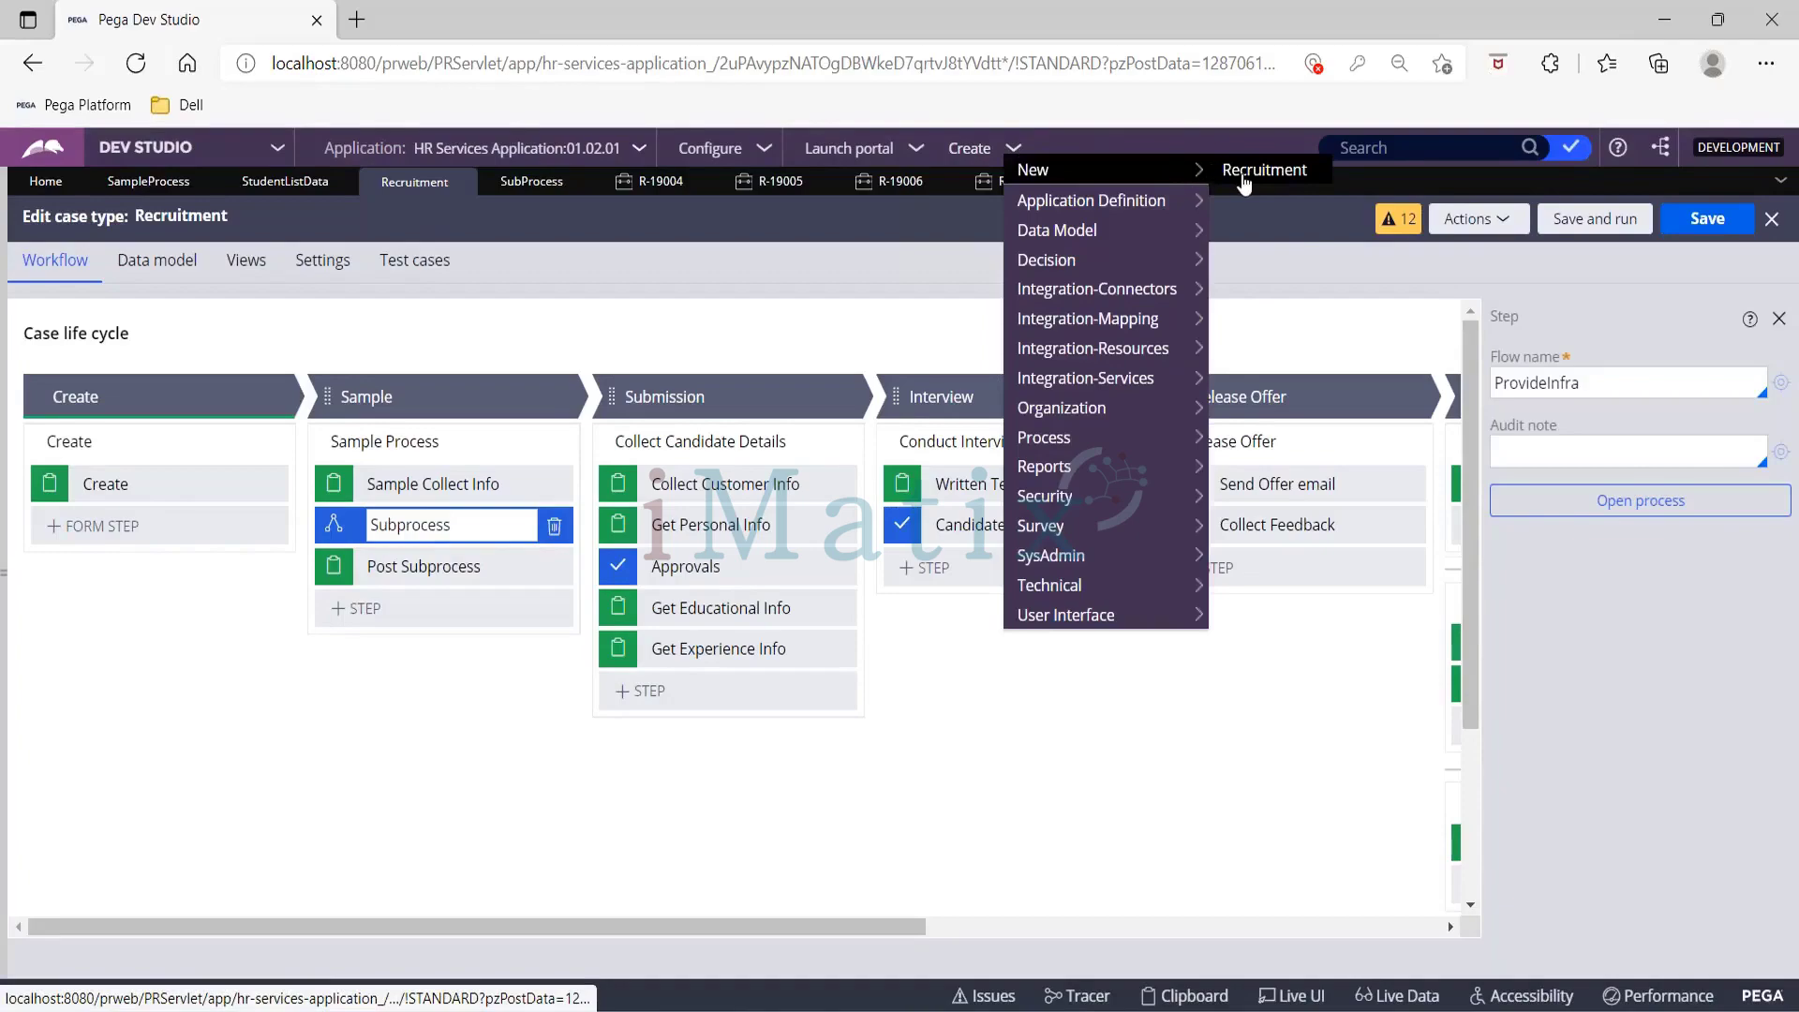
click(1186, 166)
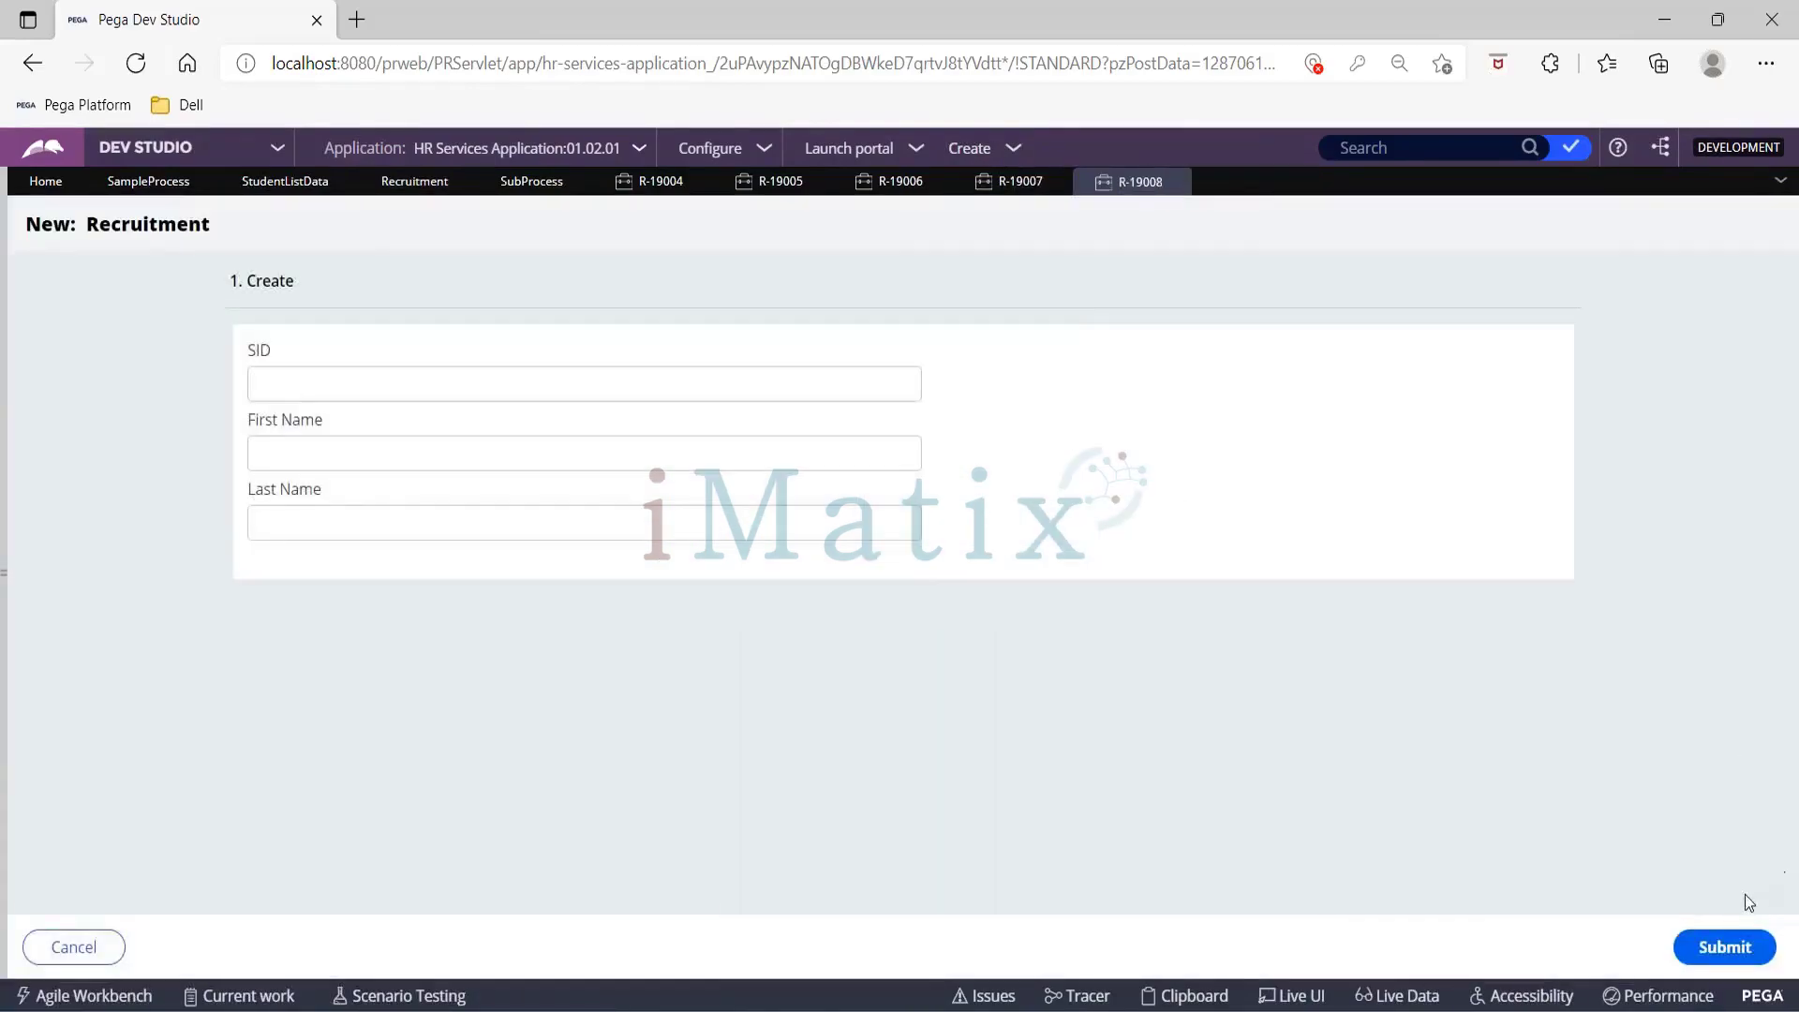
click(1724, 946)
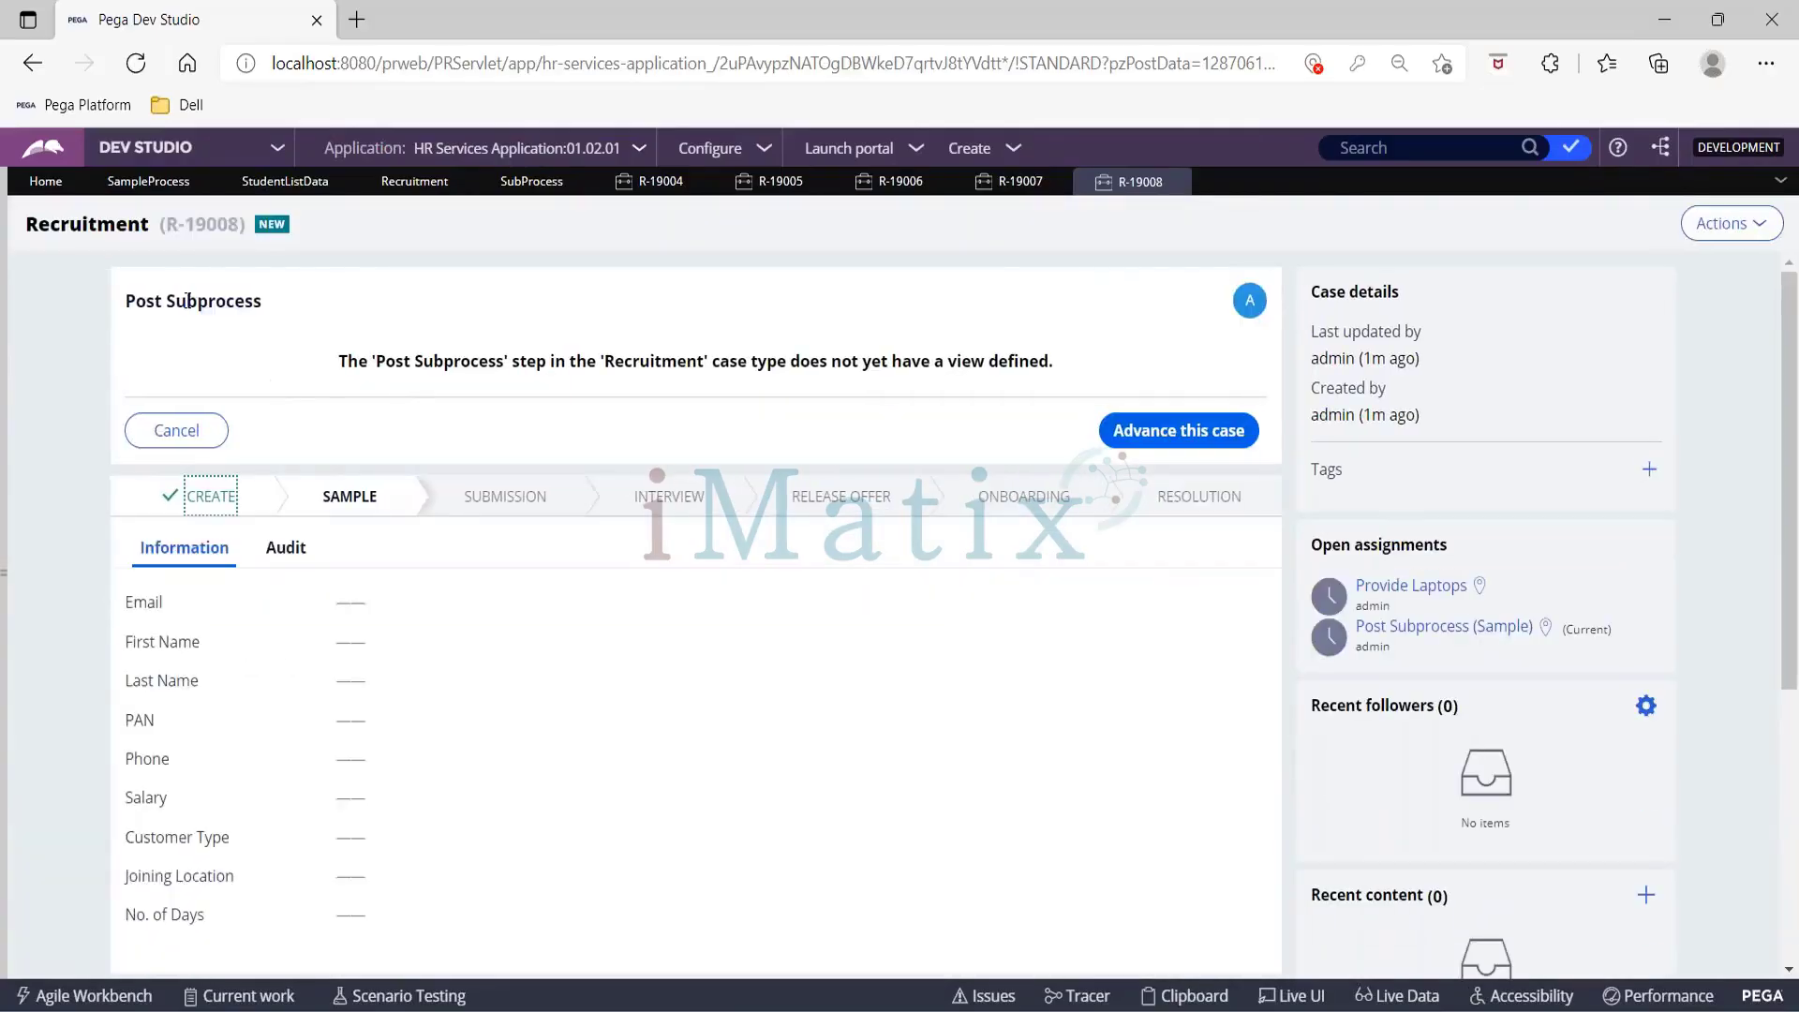
Step: Delete the Provide Infra process from the Onboarding stage of the Recruitment case type and save the case type
click(148, 184)
click(394, 182)
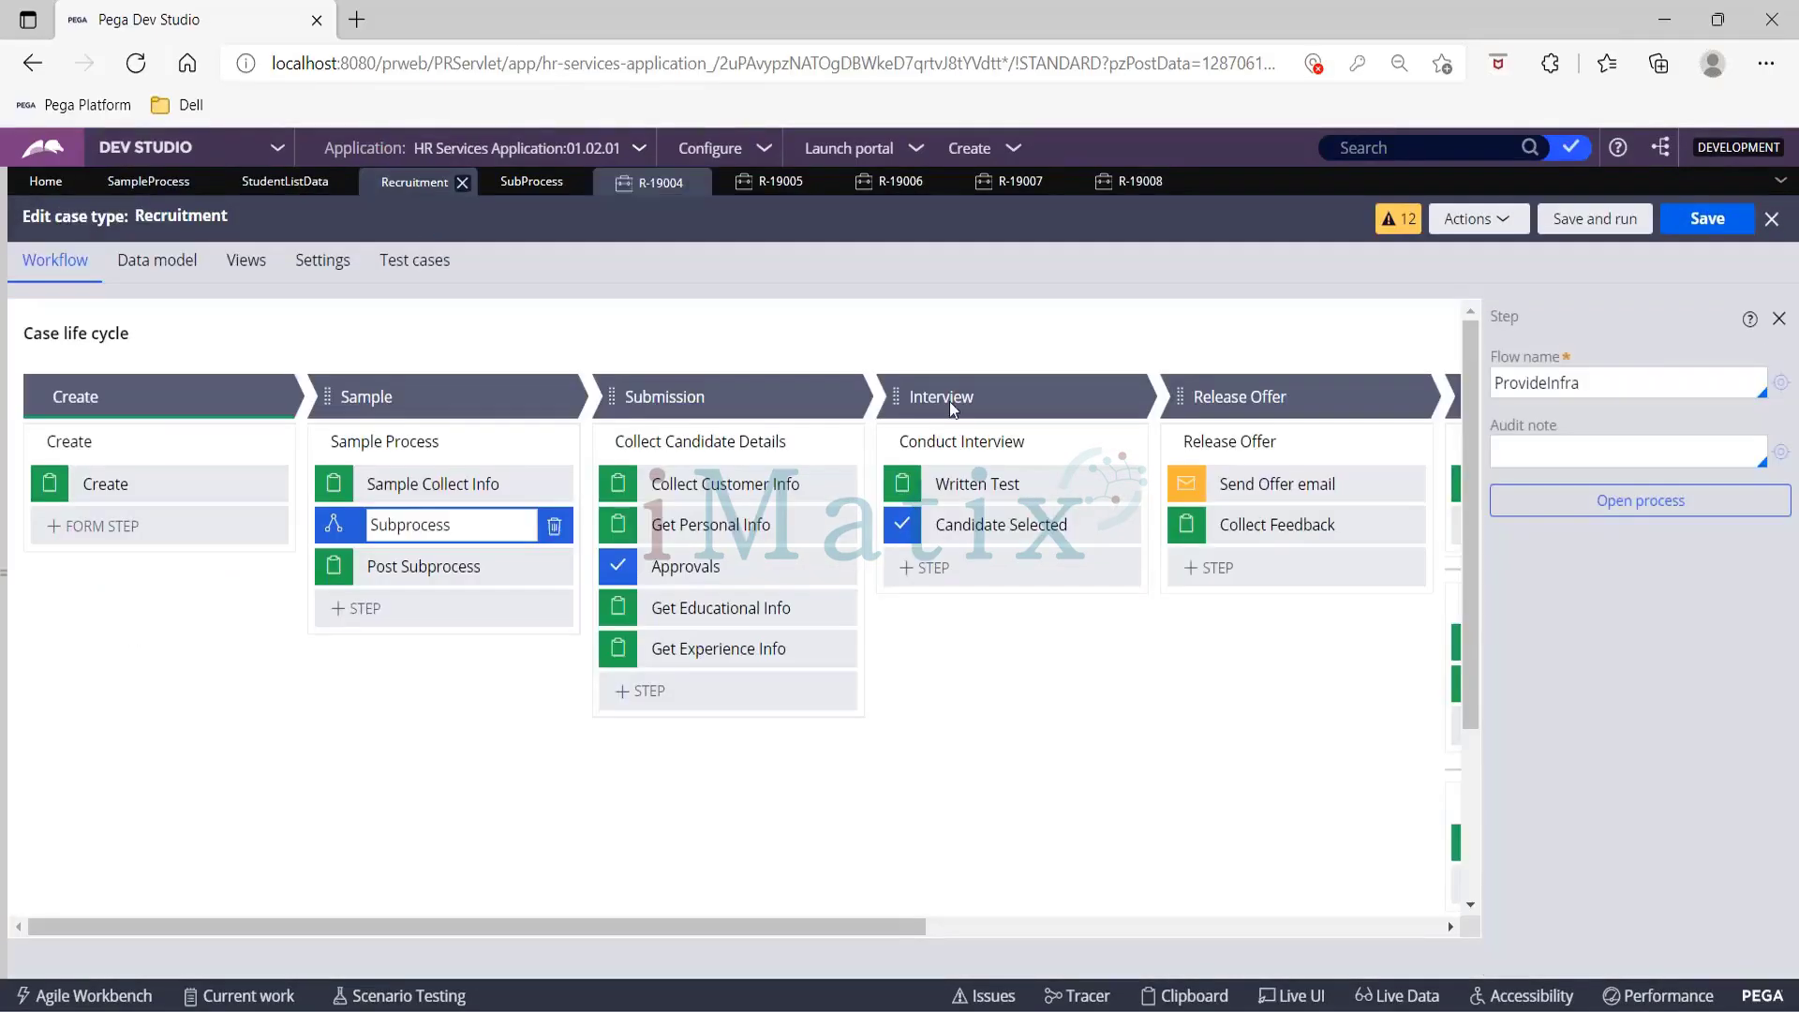
drag(925, 926, 1427, 928)
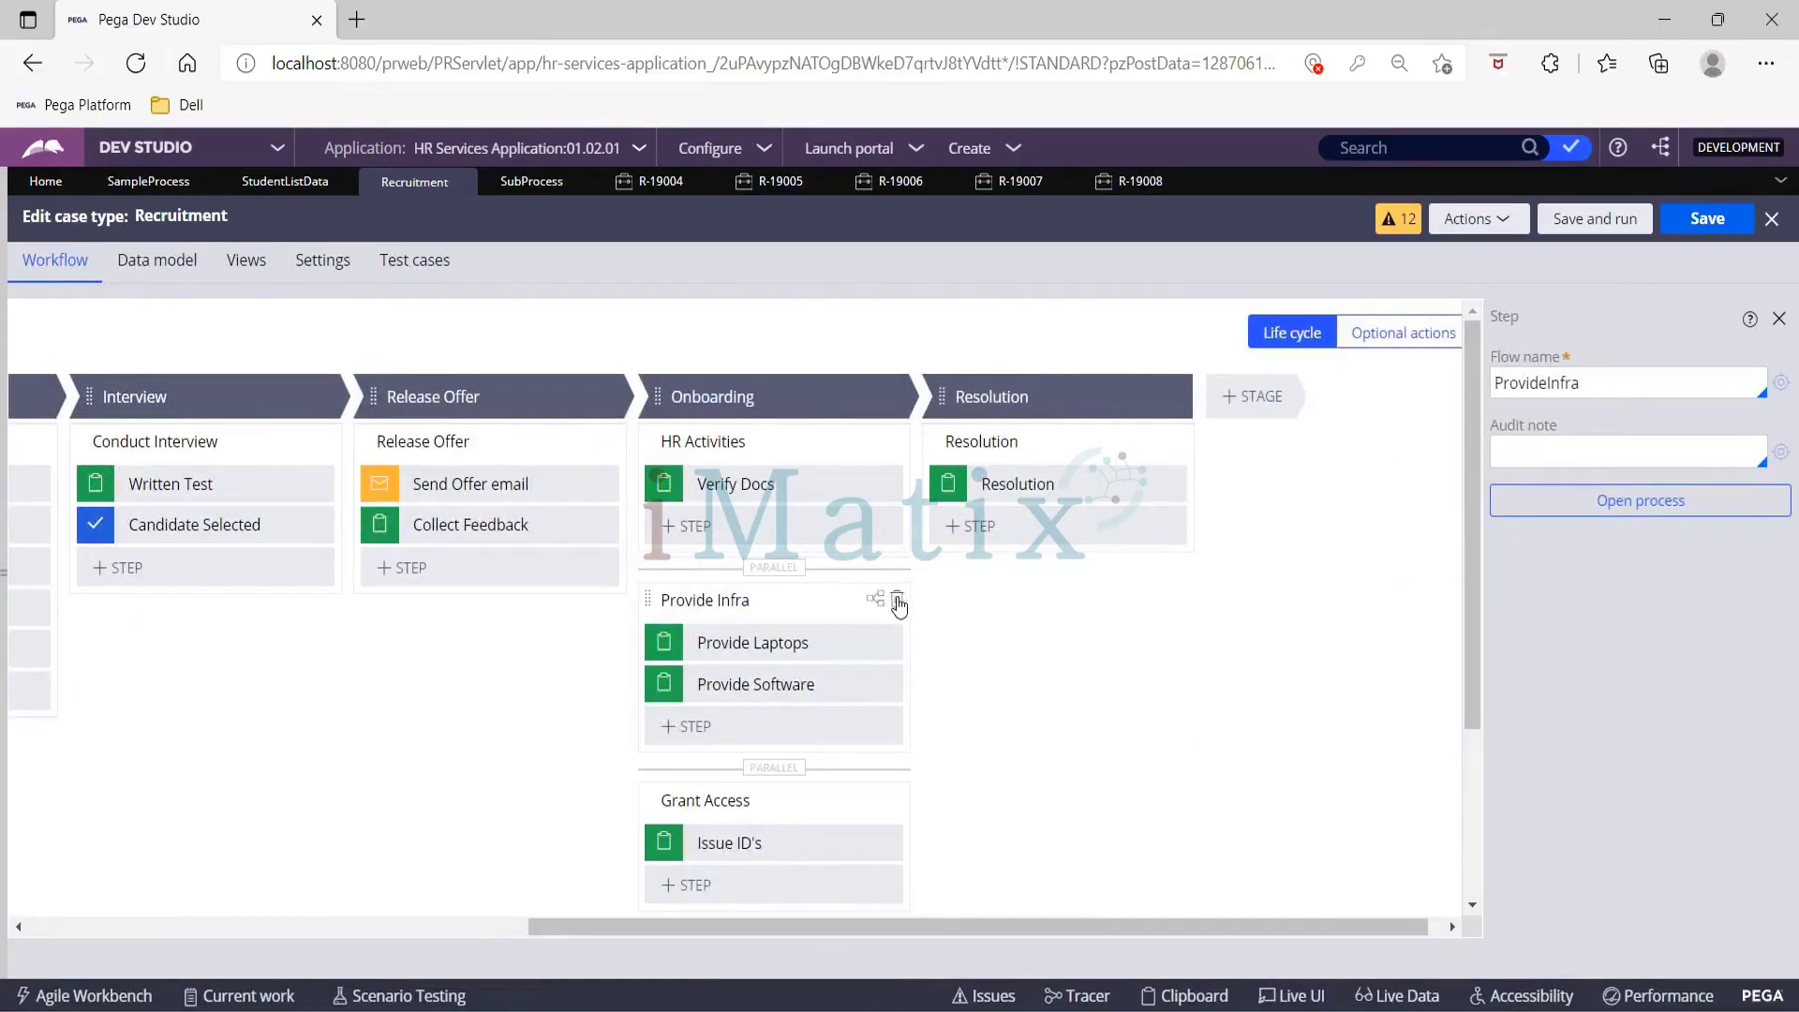
click(898, 601)
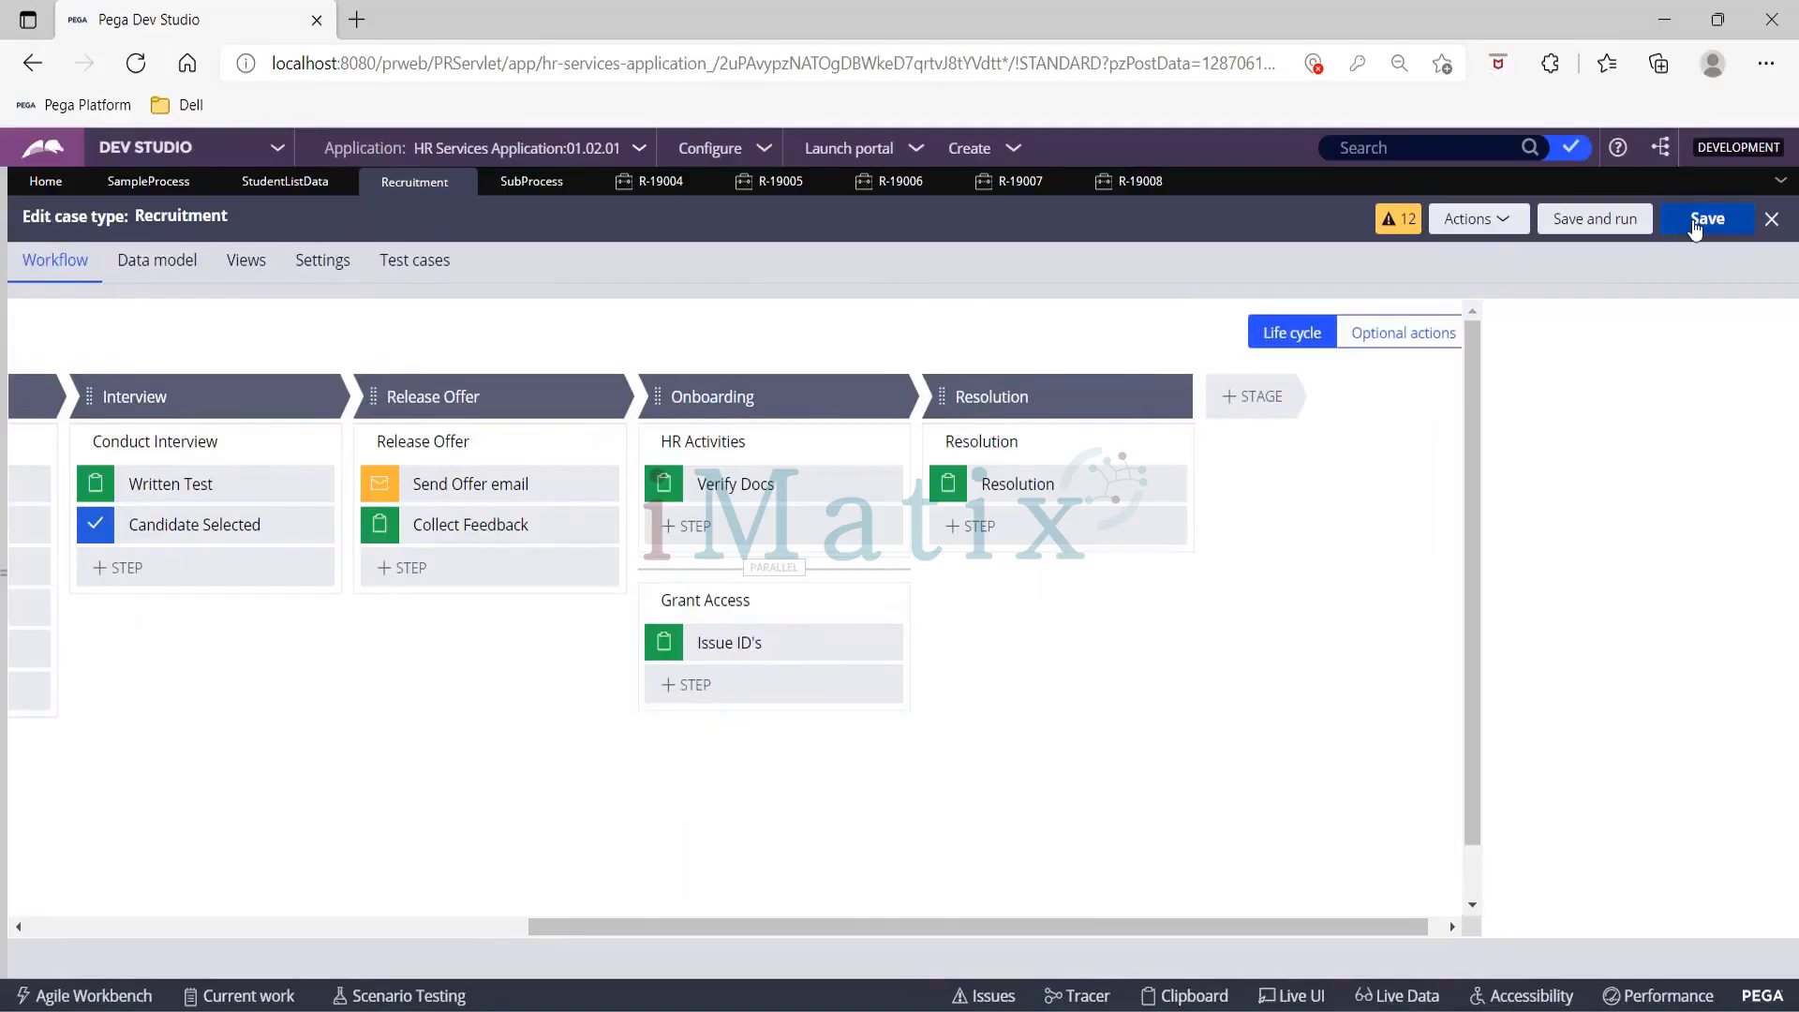
click(1696, 223)
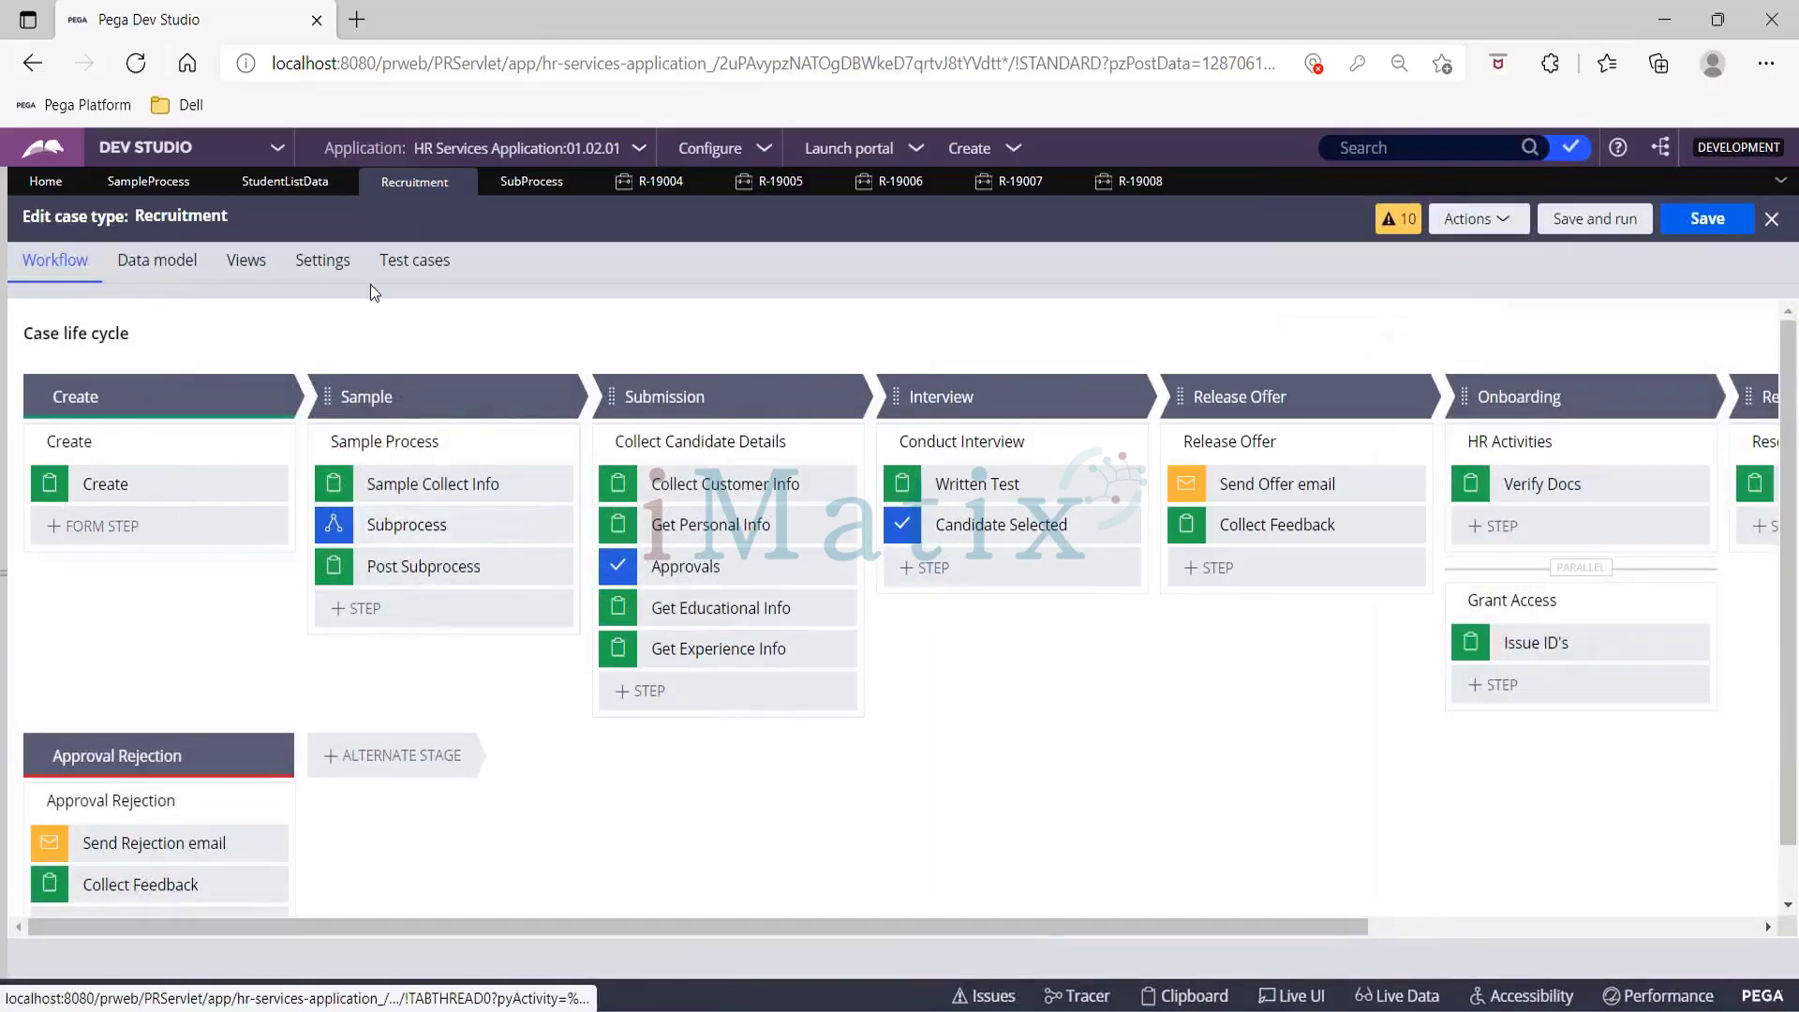
Step: Inspect the ProvideInfra flow inside the Subprocess shape of Sample Process and return to the SampleProcess diagram
click(148, 181)
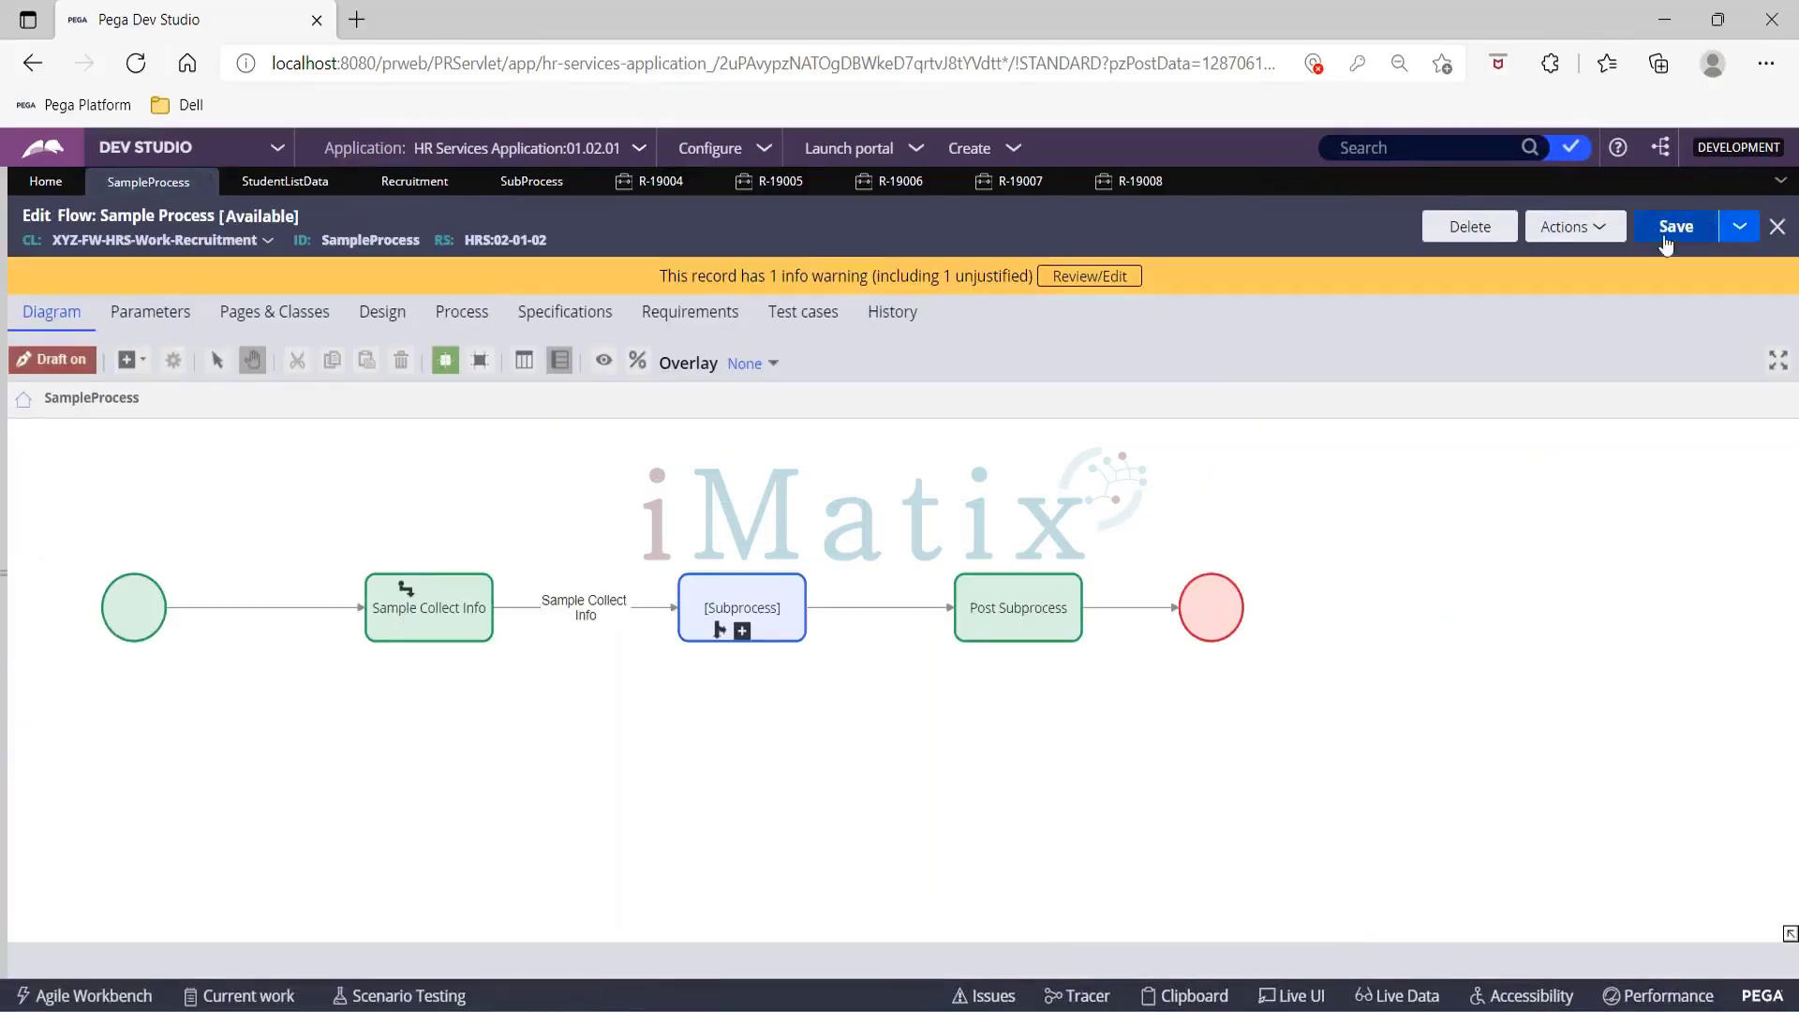
click(731, 623)
click(719, 629)
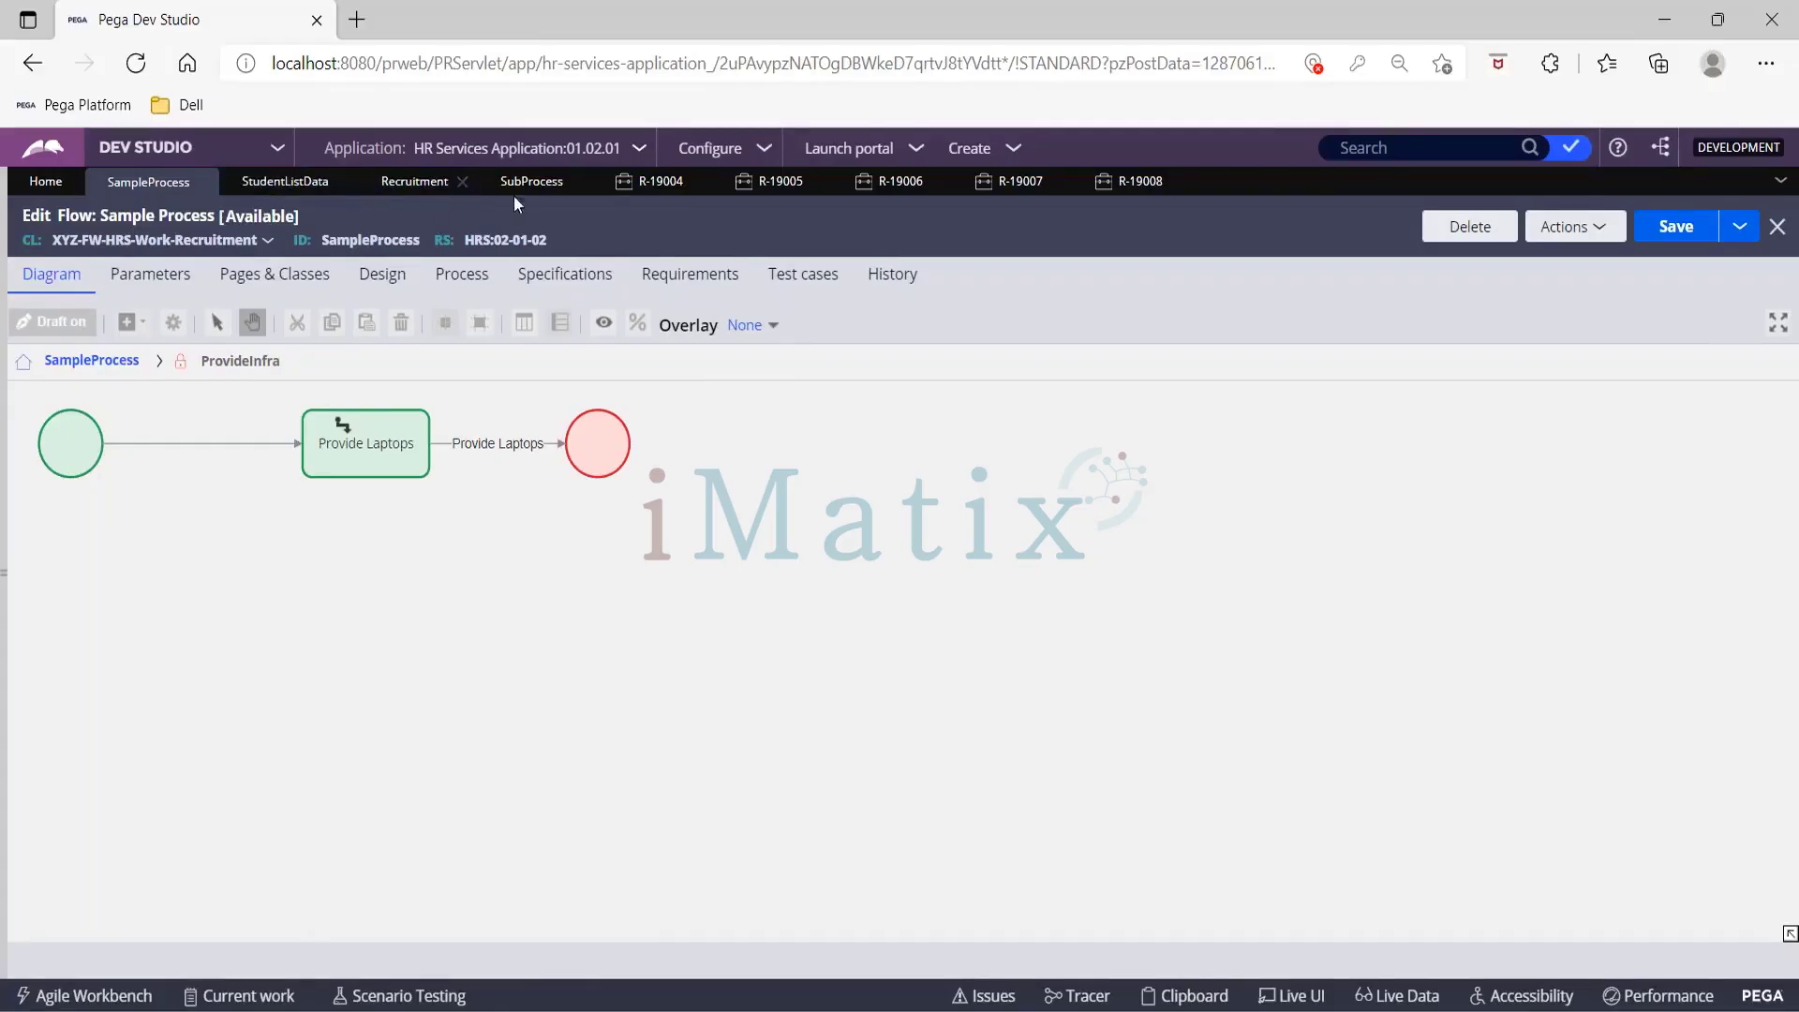
click(238, 191)
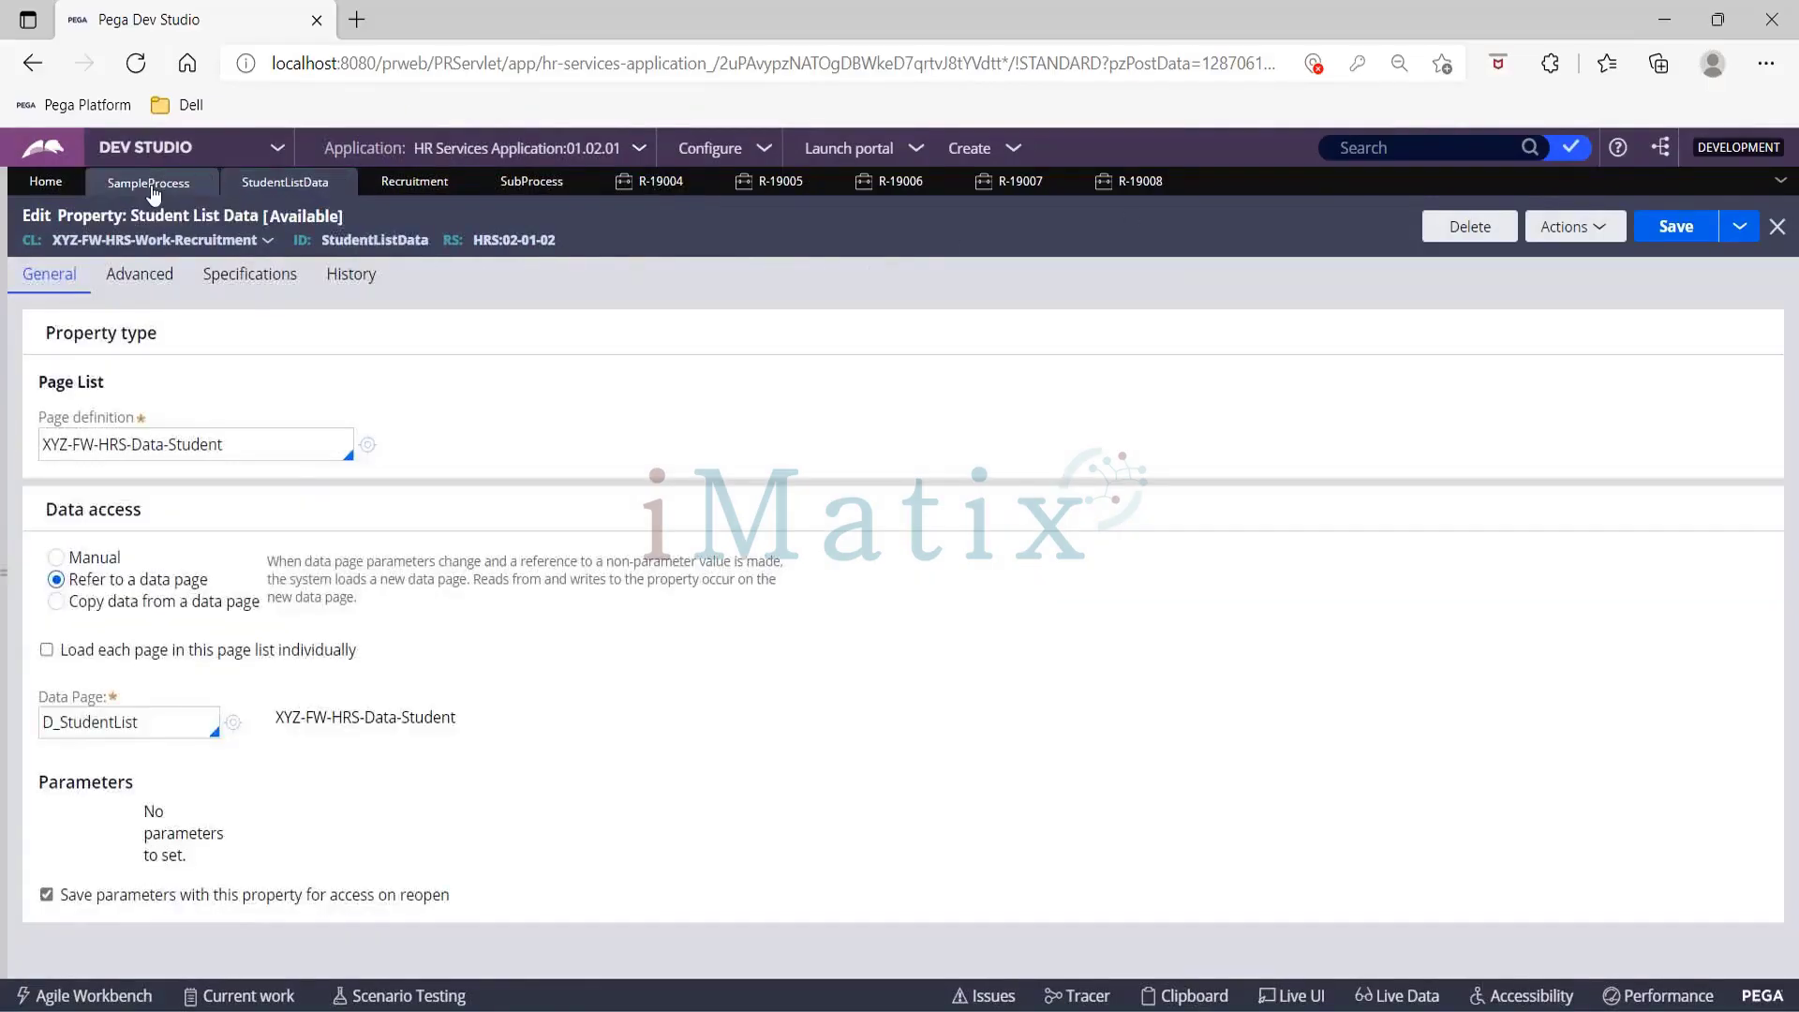
click(151, 188)
click(91, 359)
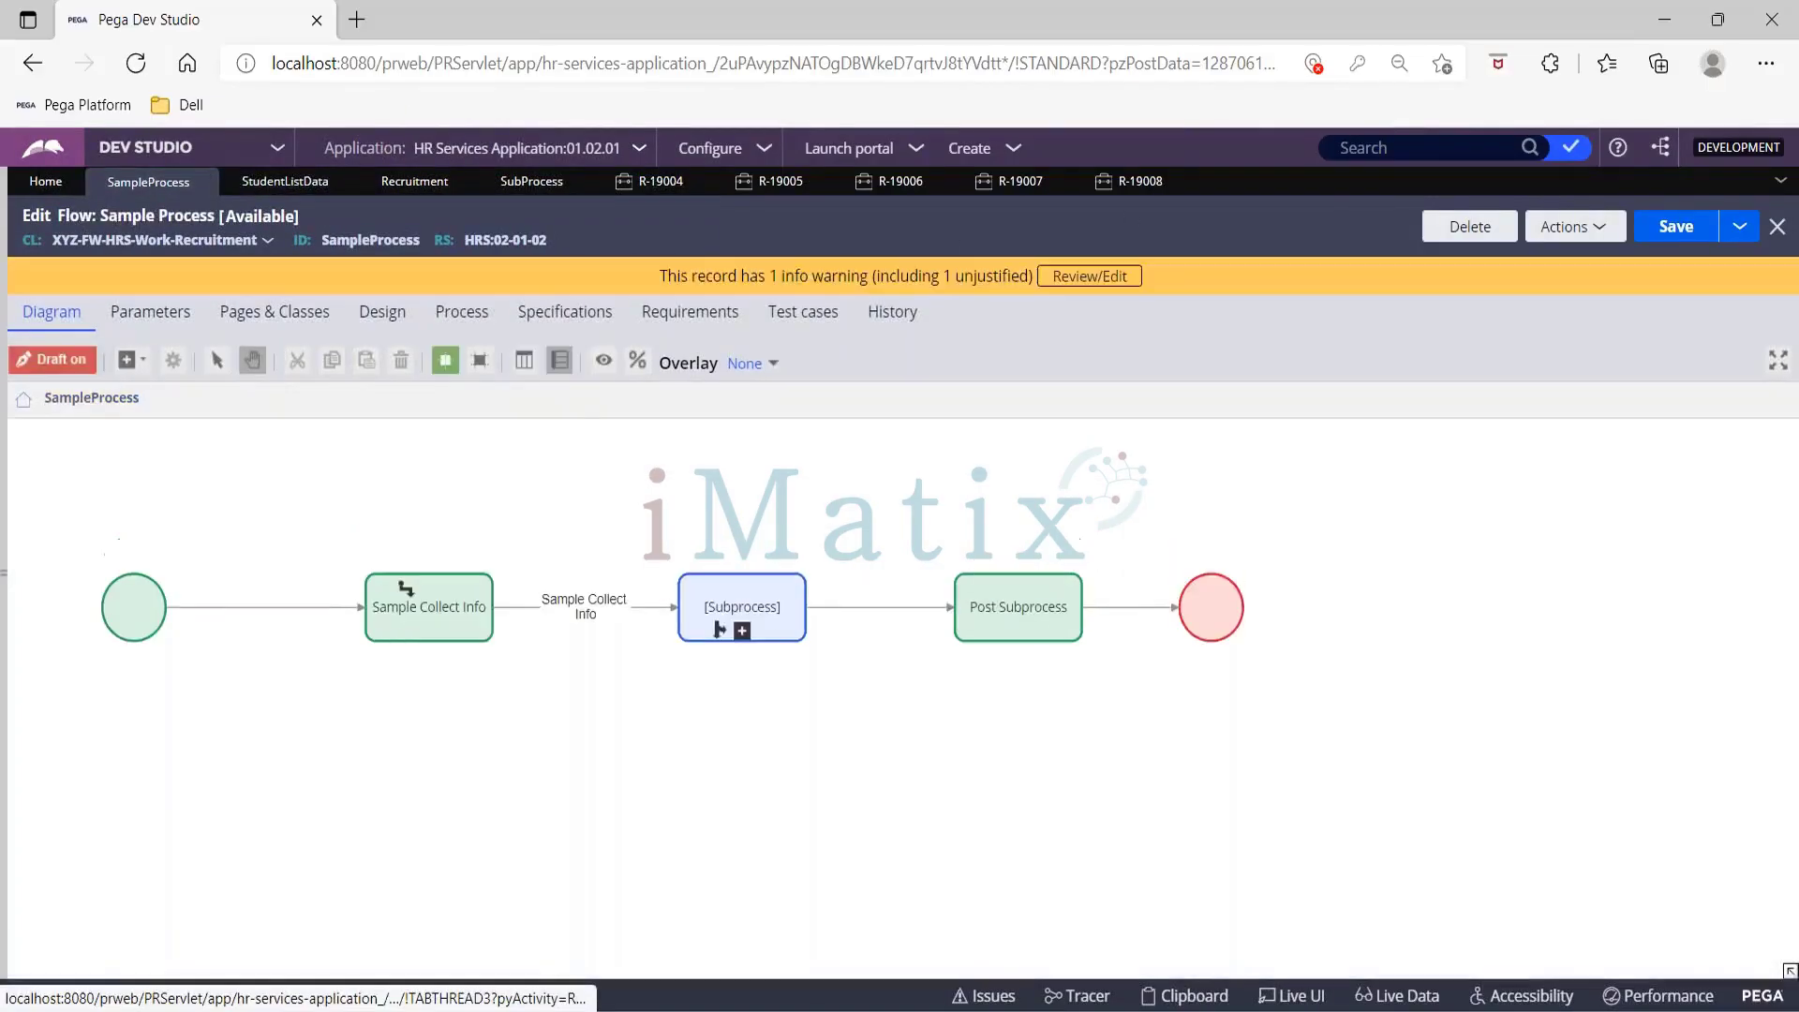
Step: Open the ProvideInfra flow rule from the Recruitment class's Process flows in the App explorer
click(4, 507)
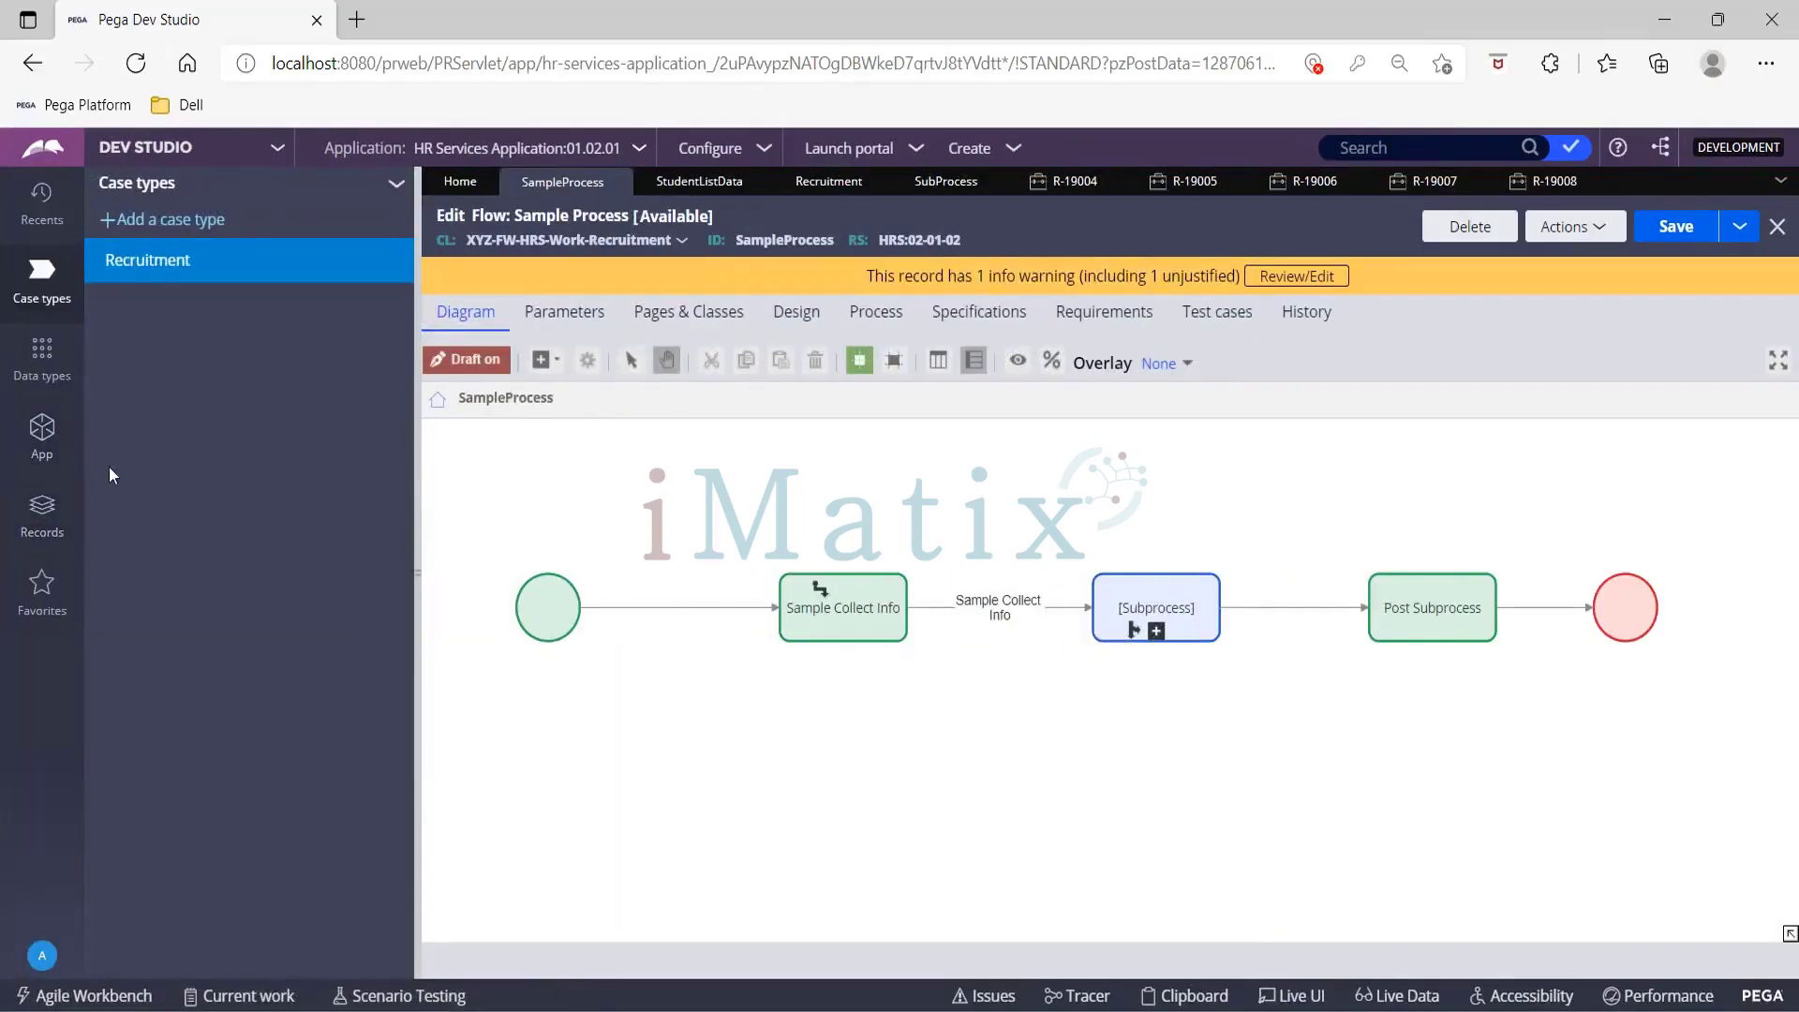
click(33, 448)
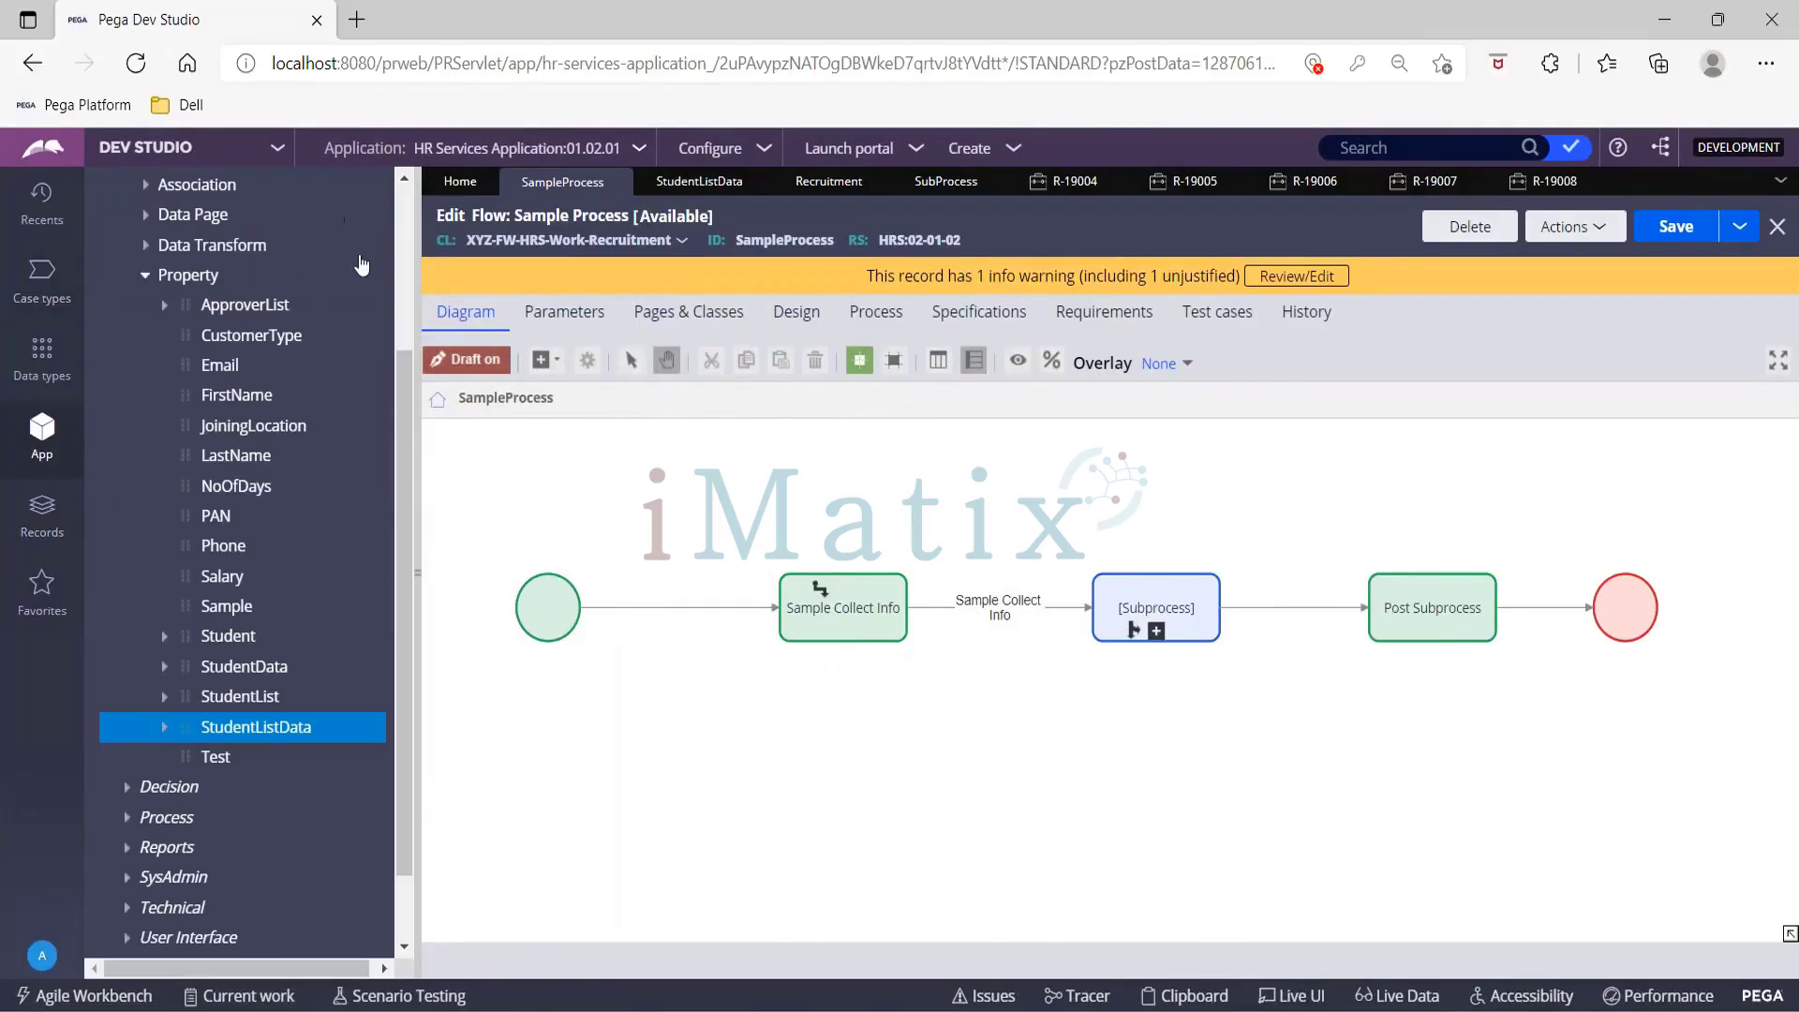
scroll(363, 267, up, 3)
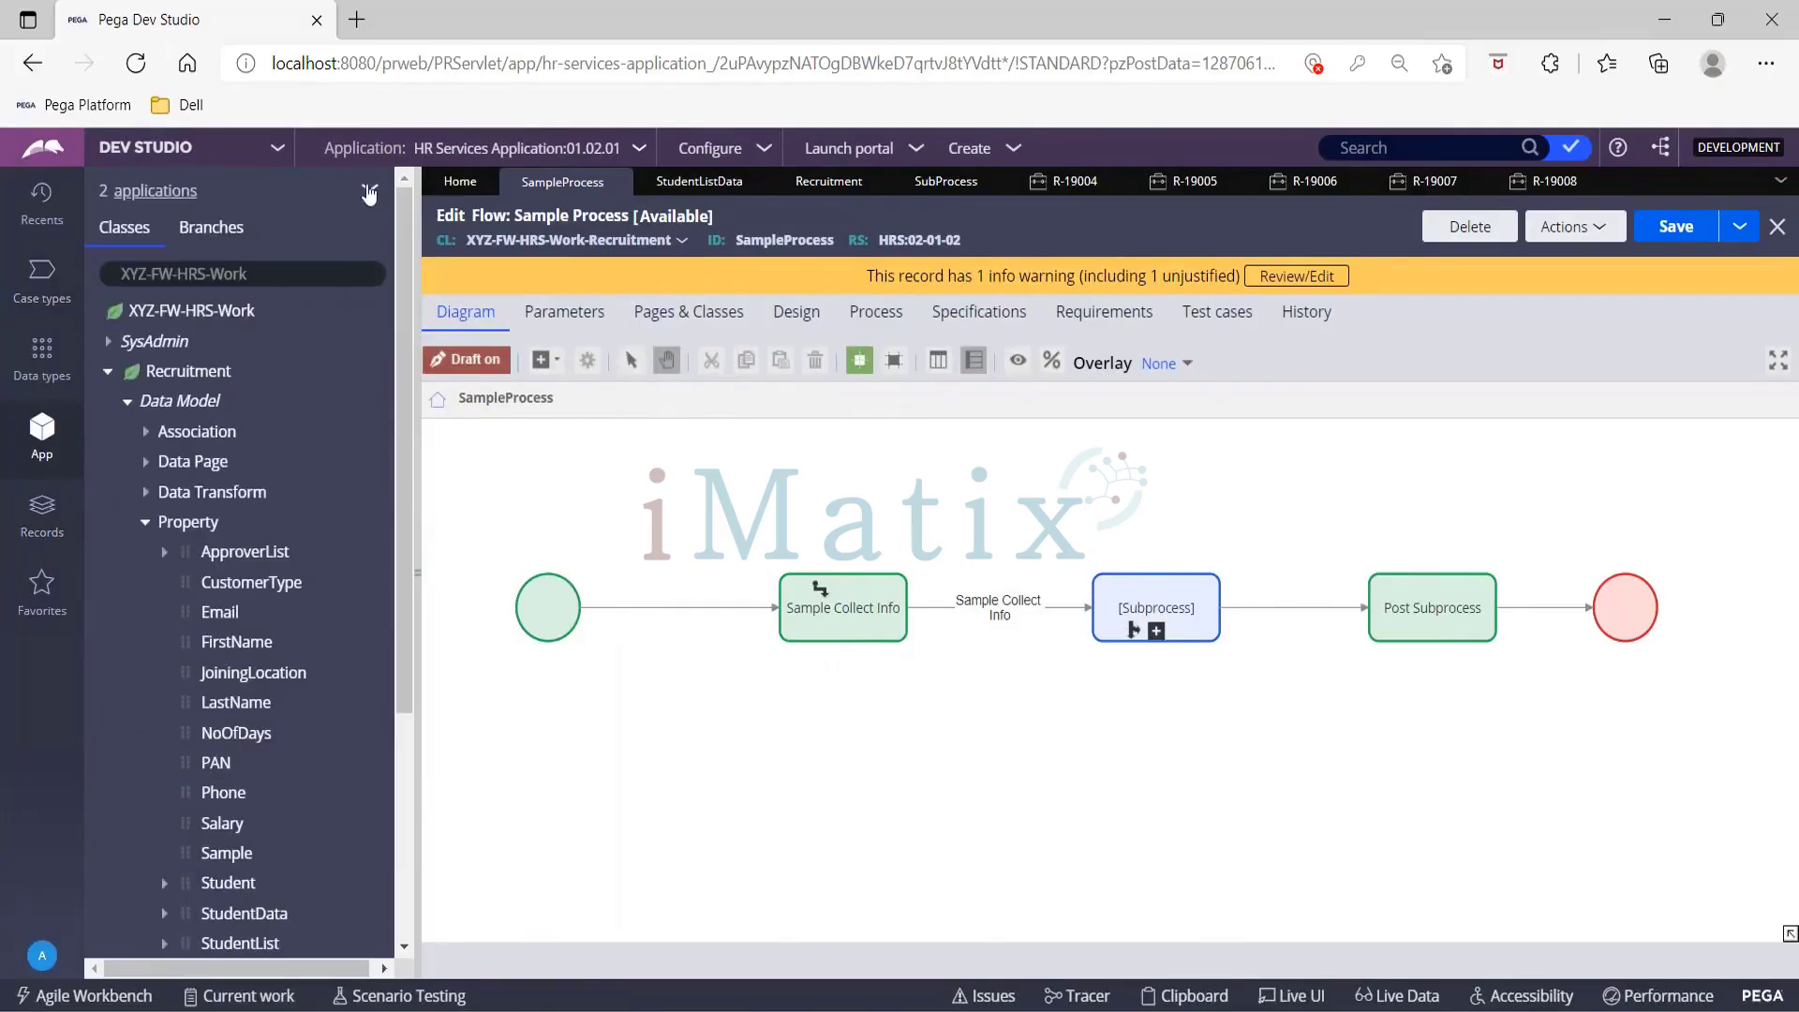
click(370, 190)
click(374, 230)
click(110, 373)
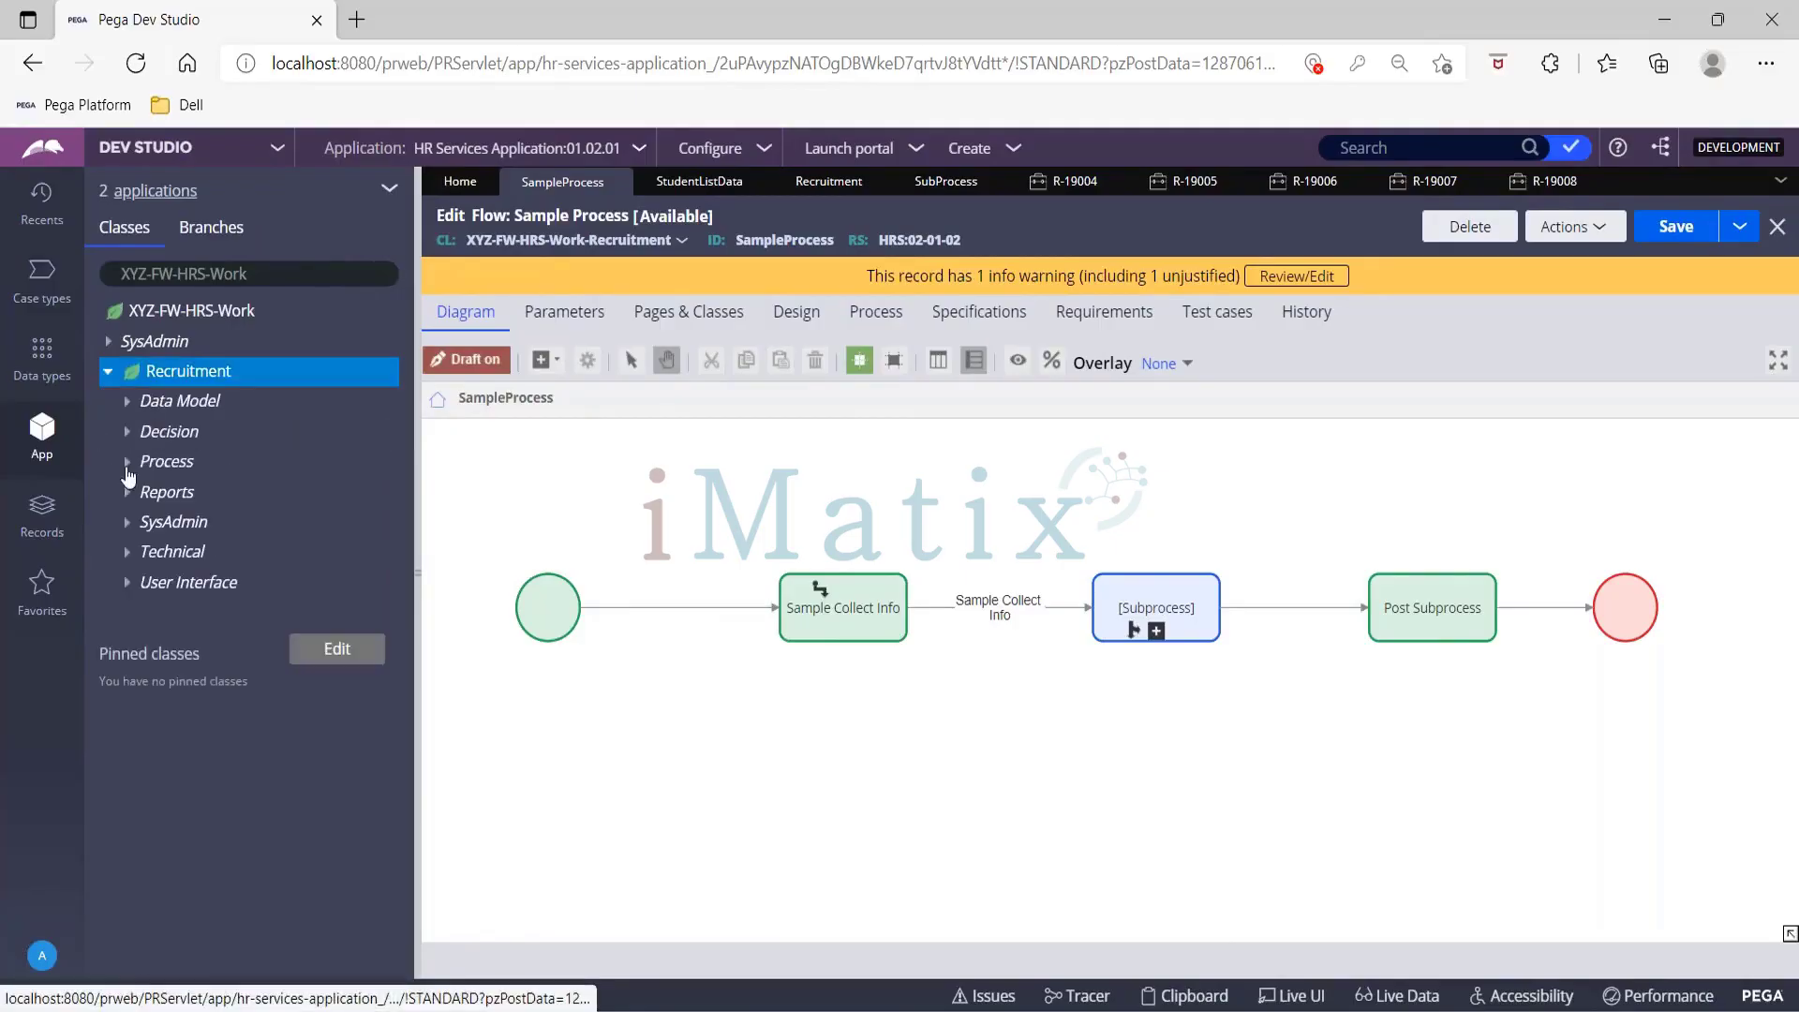
click(127, 461)
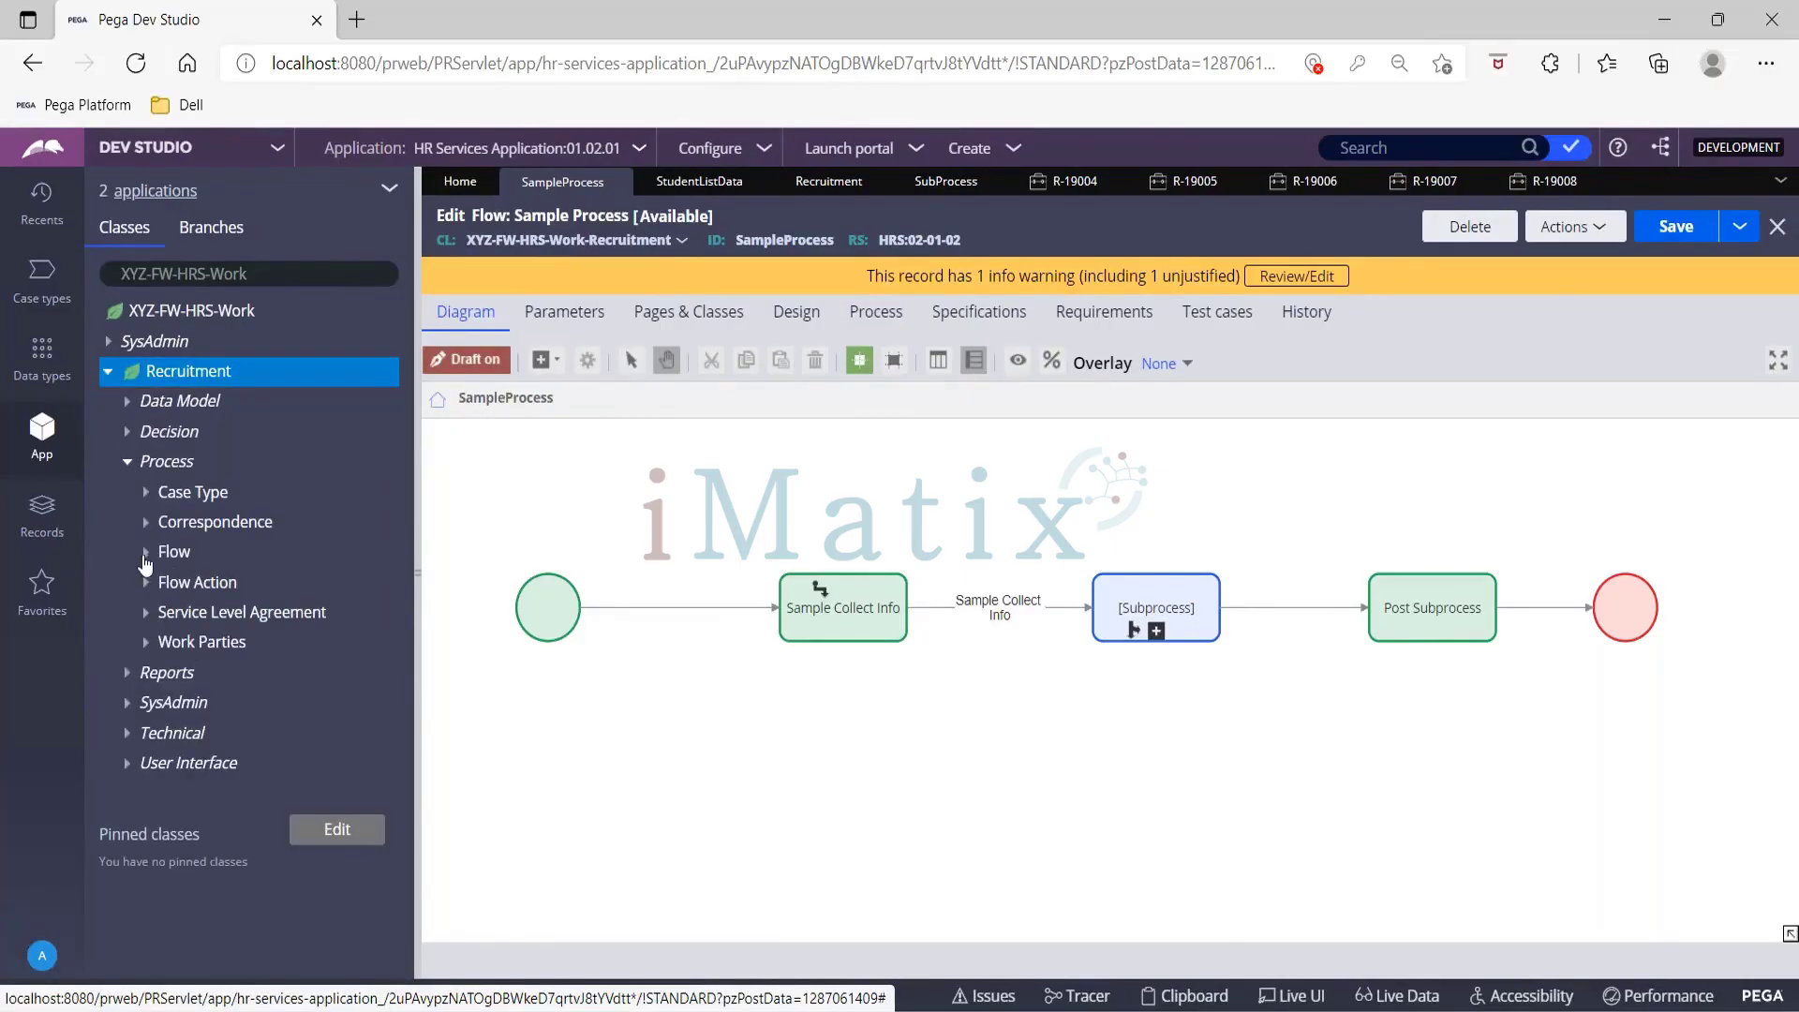
click(139, 554)
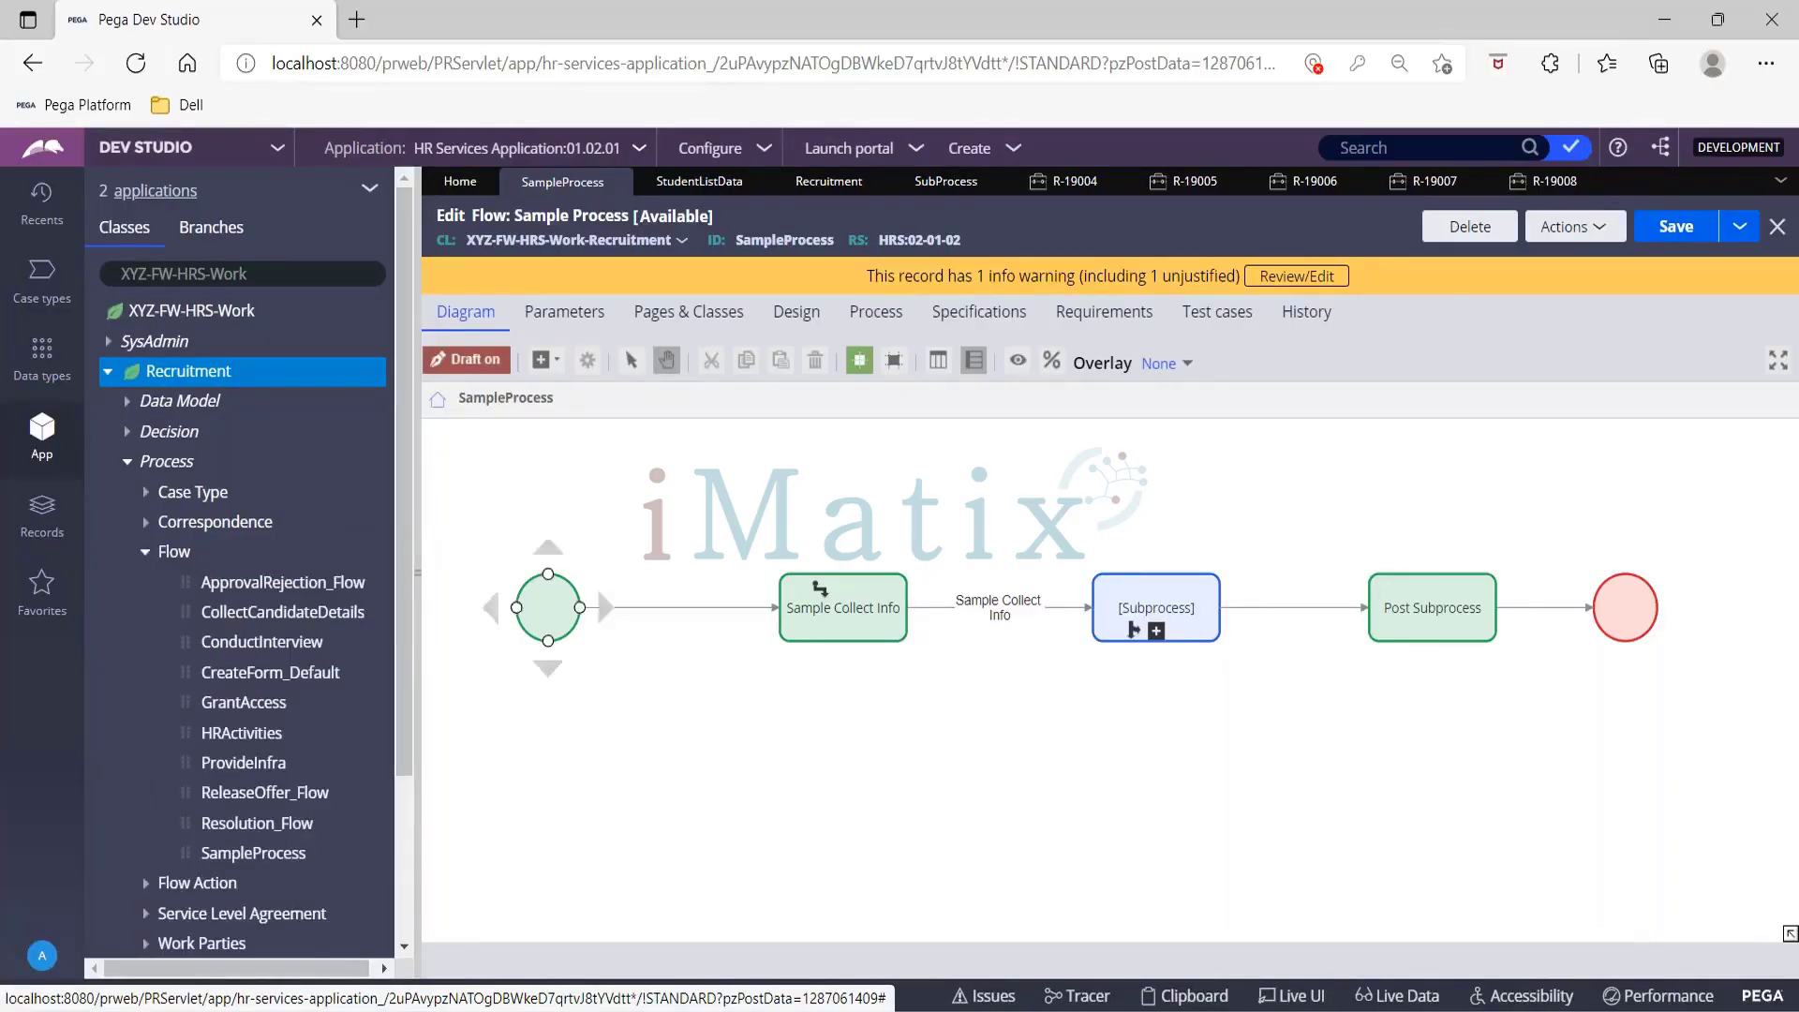
drag(417, 750, 514, 748)
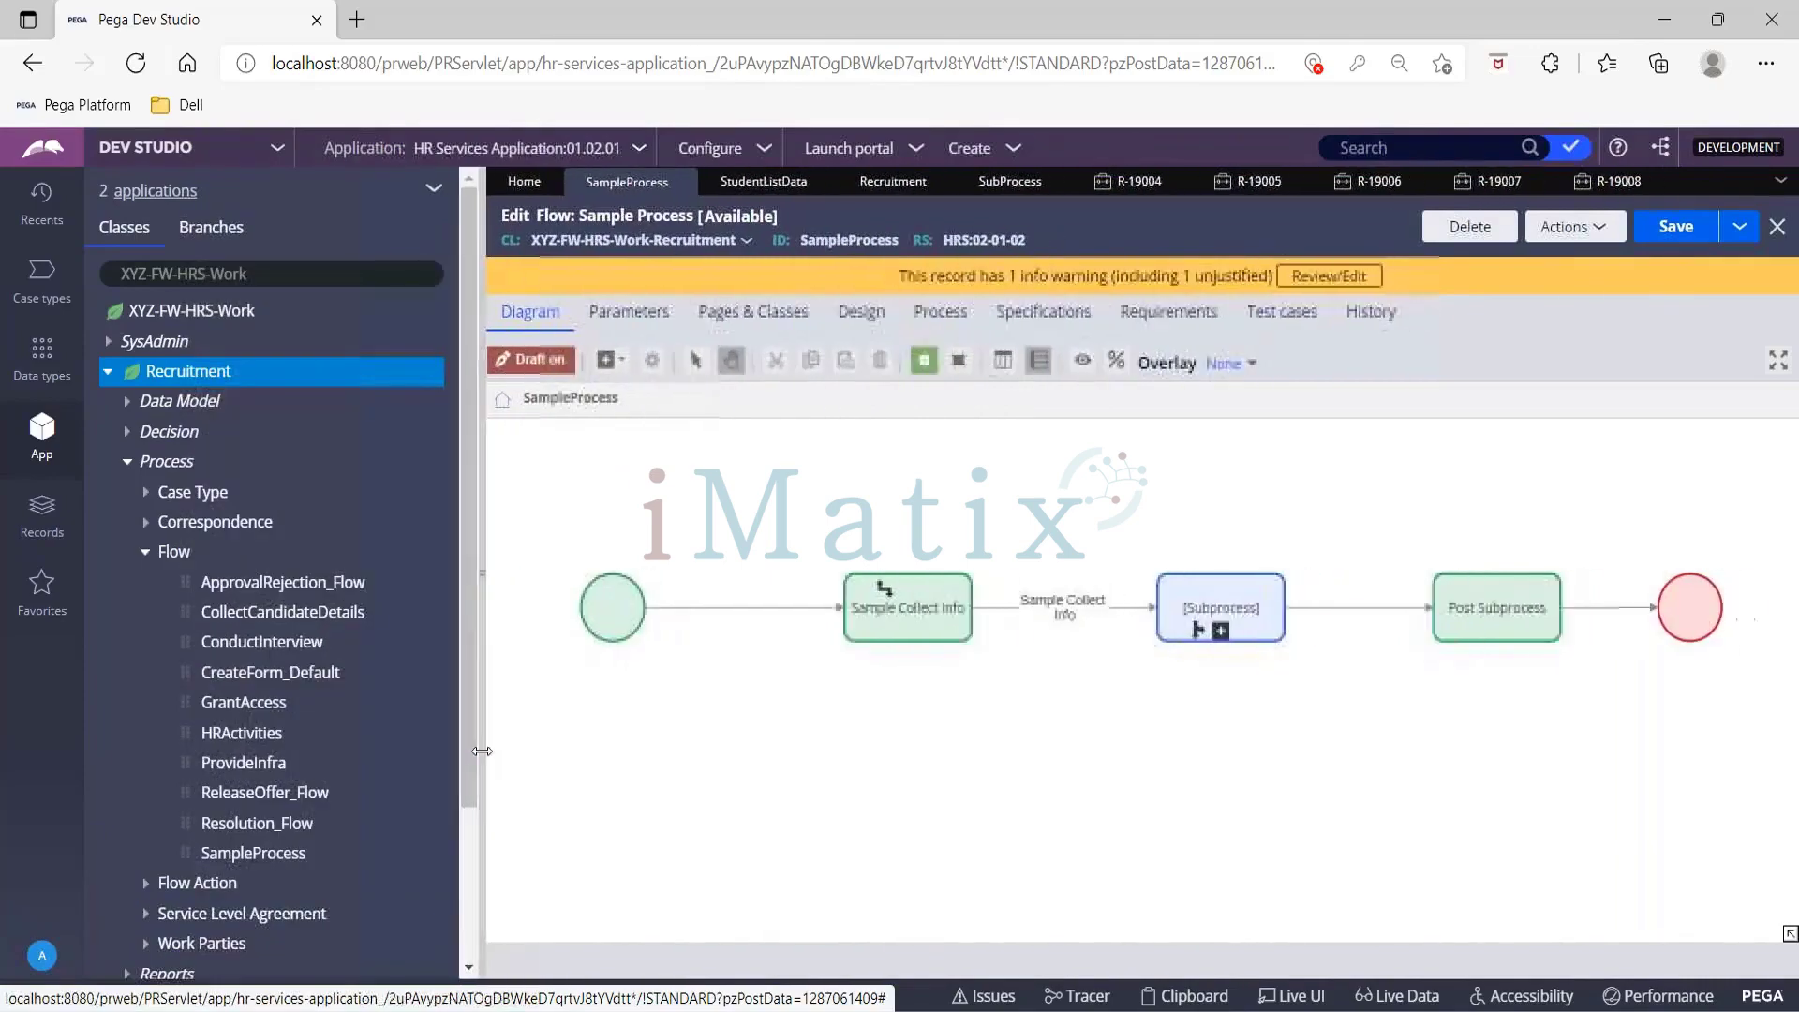
click(261, 764)
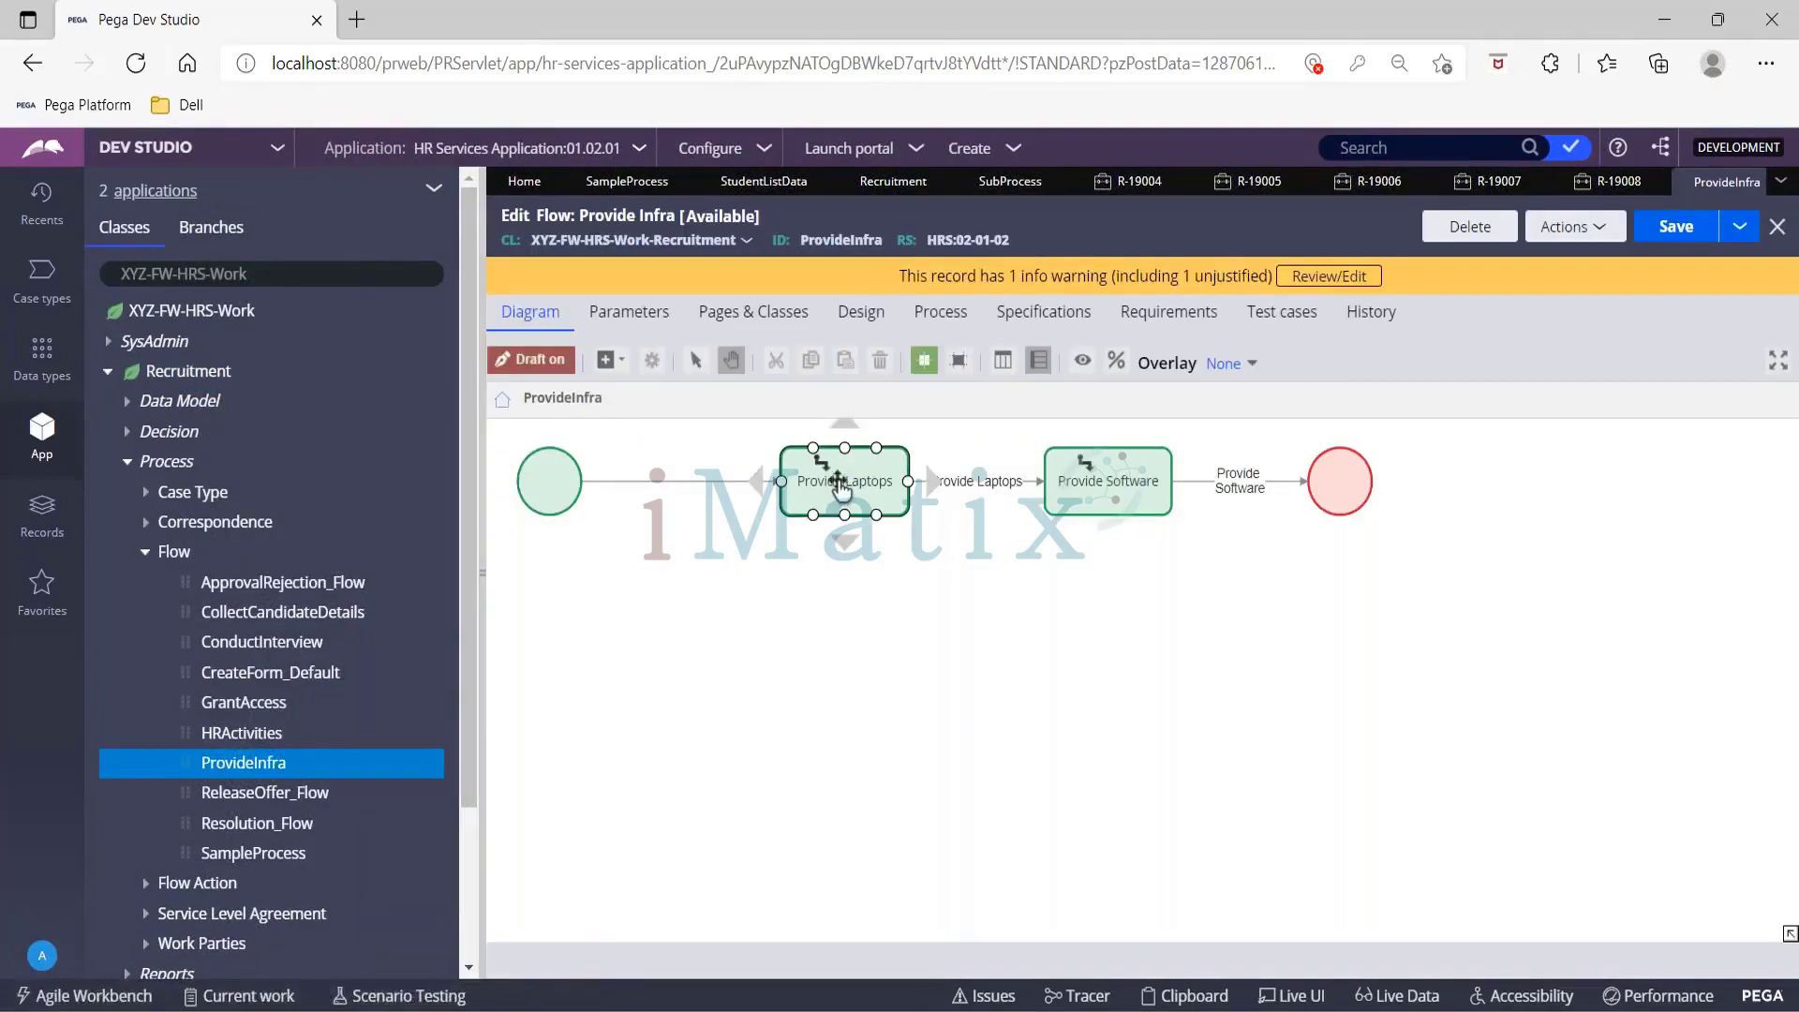
Step: Check ProvideInfra inside Sample Process's Subprocess shape against the flow rule, and close the SampleProcess, ProvideInfra and StudentListData rules
click(601, 185)
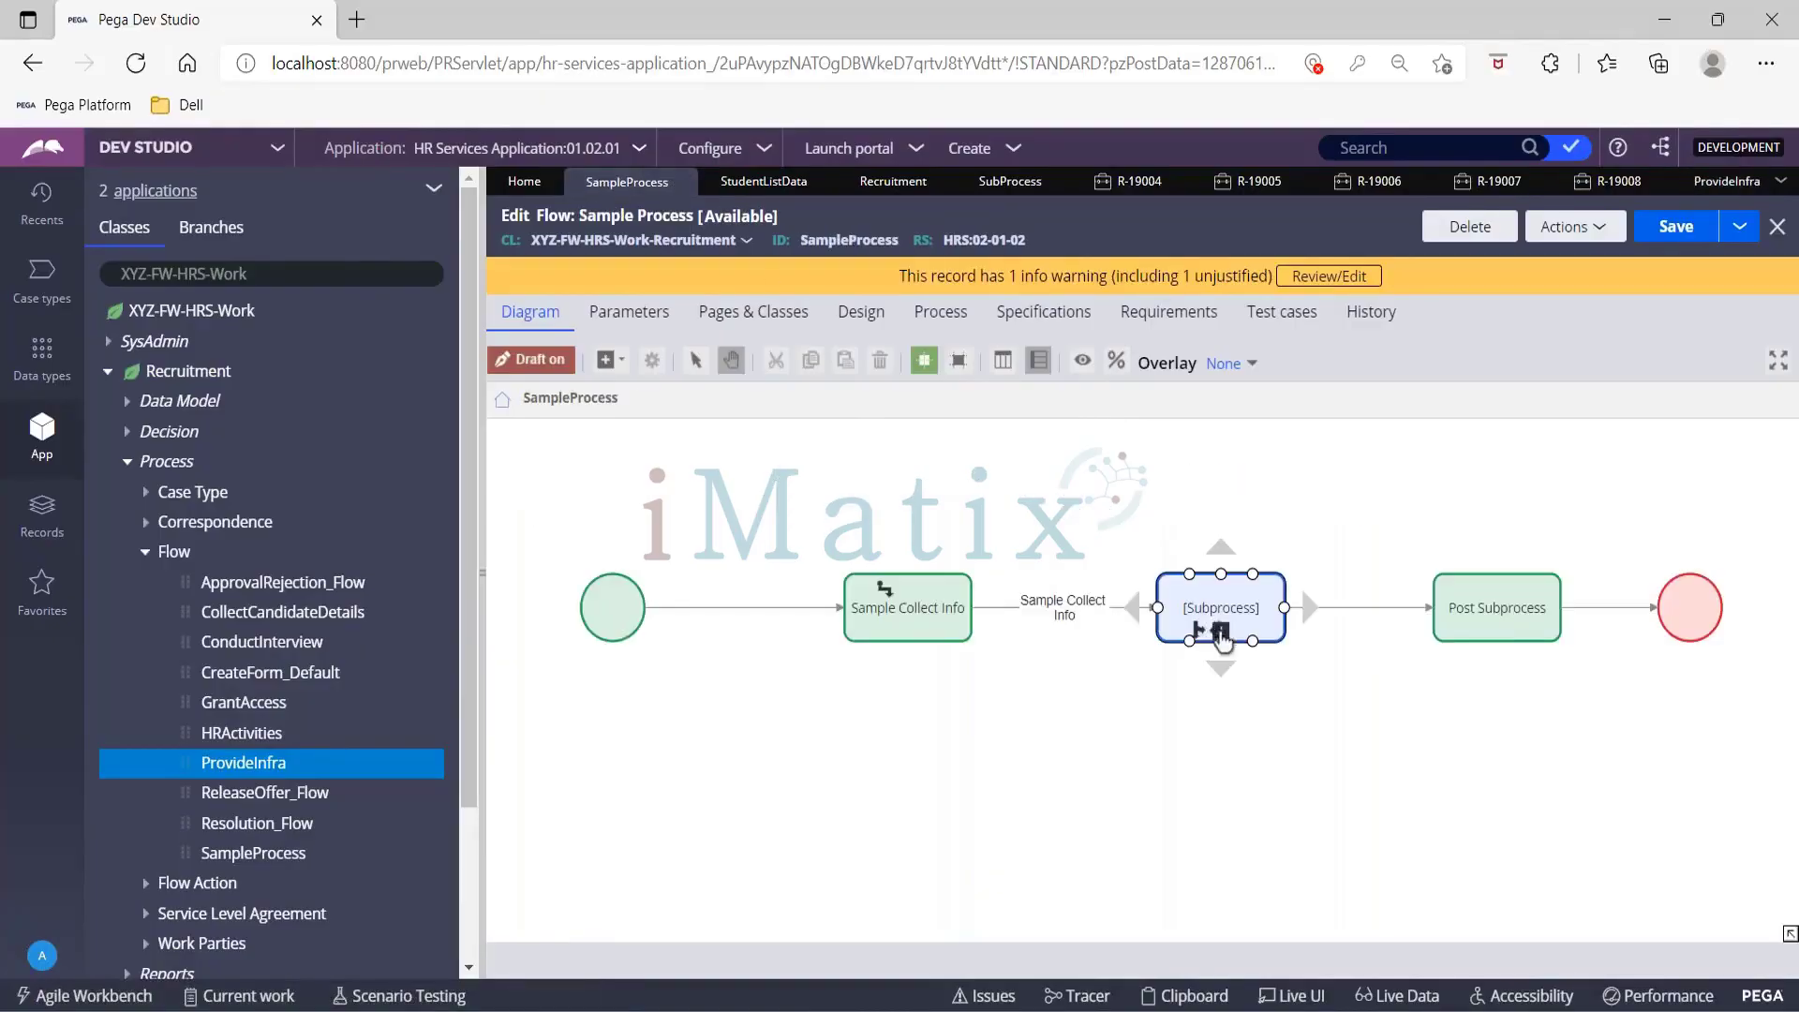
click(1220, 632)
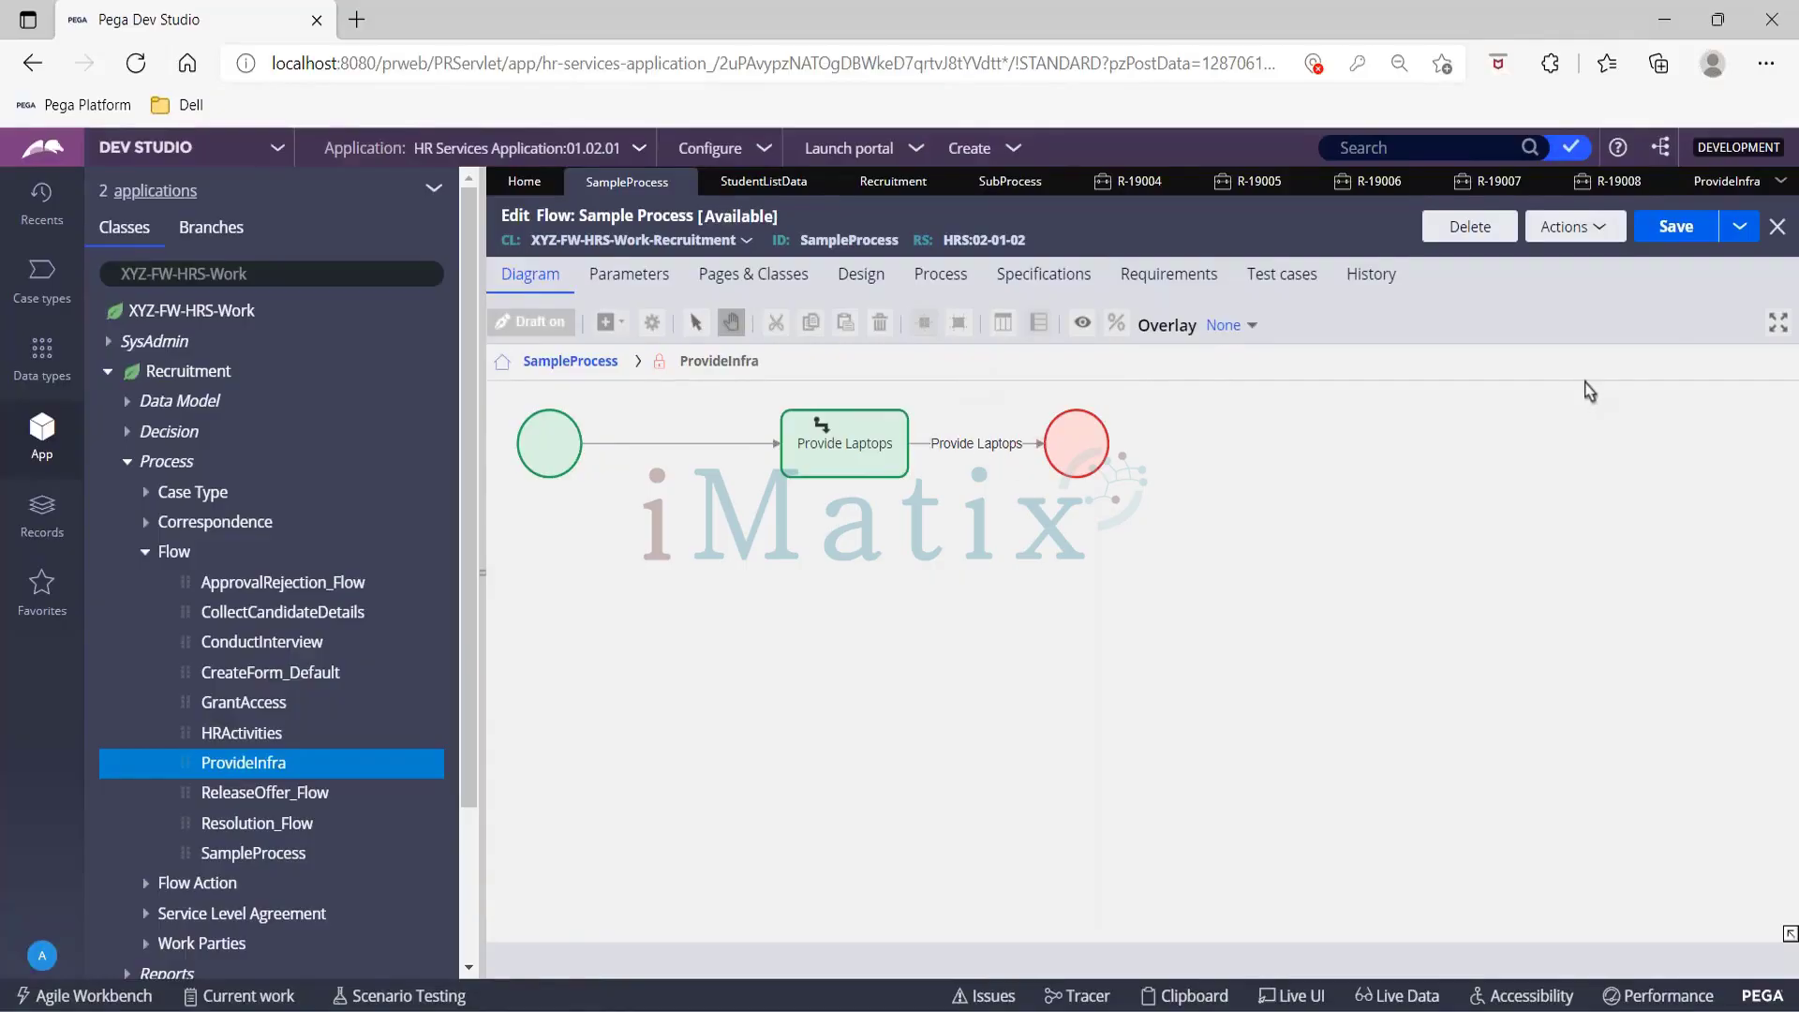
click(1778, 226)
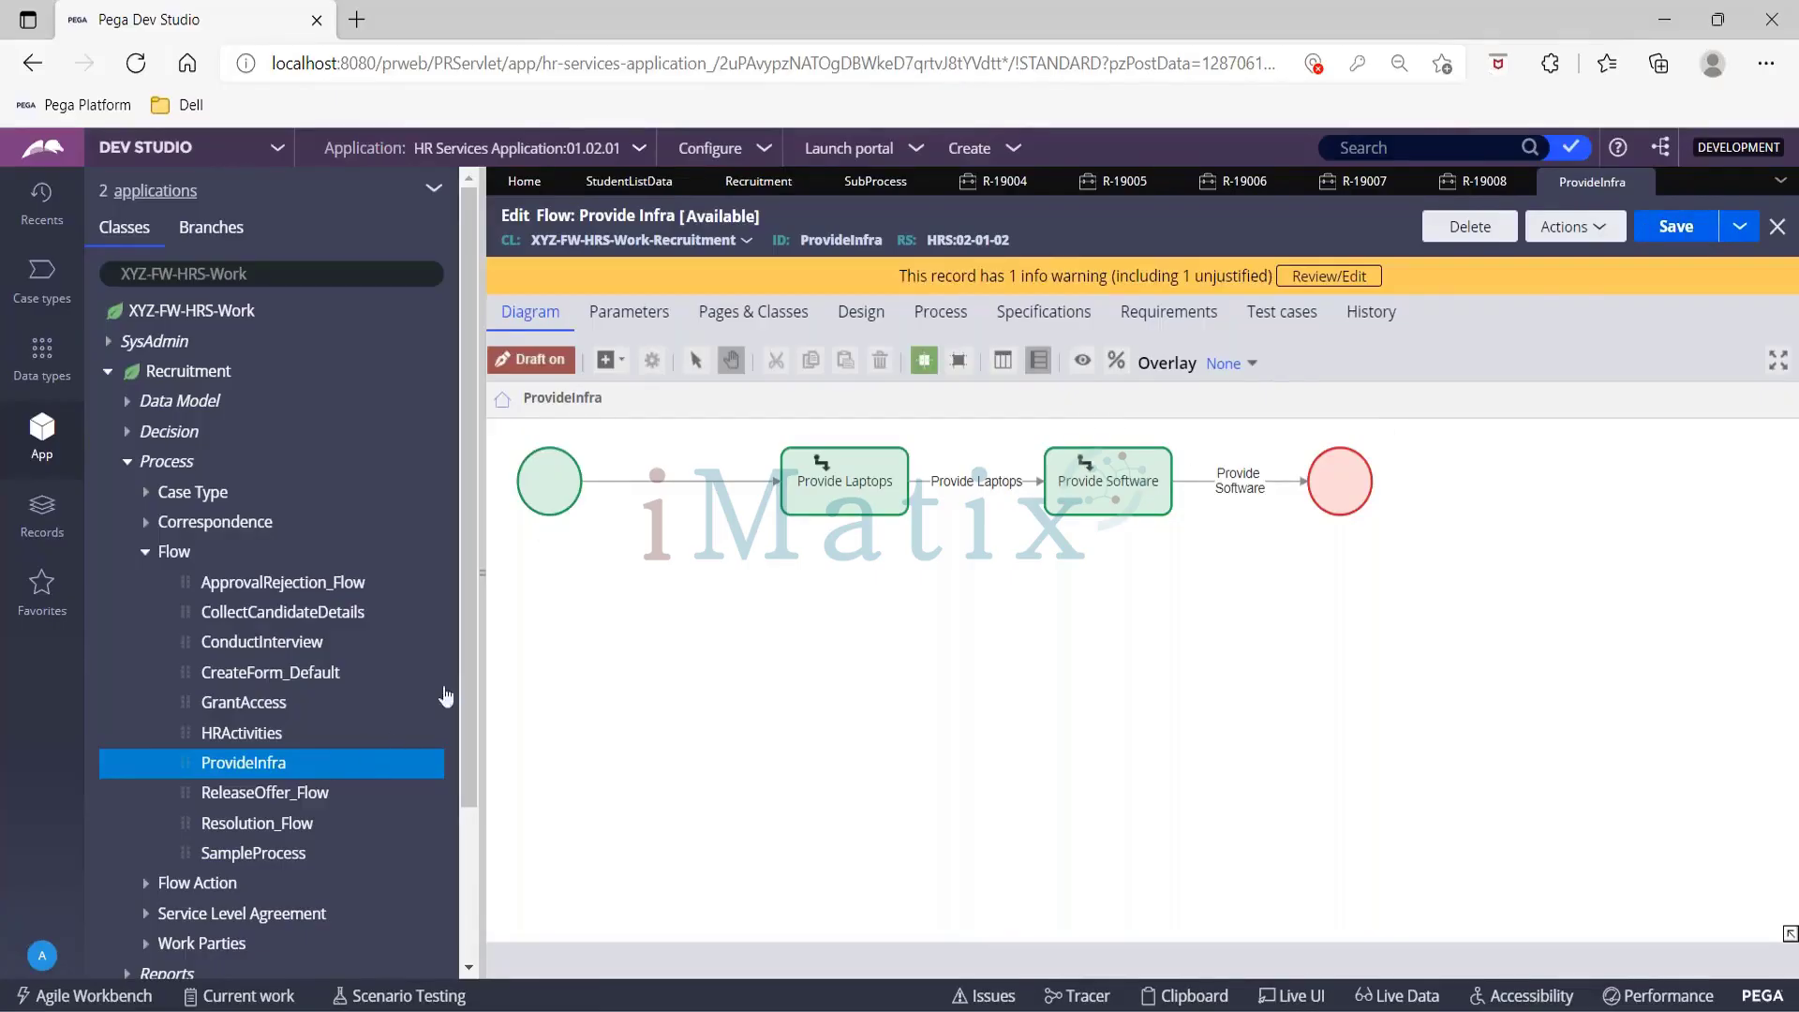
click(1109, 481)
click(1642, 184)
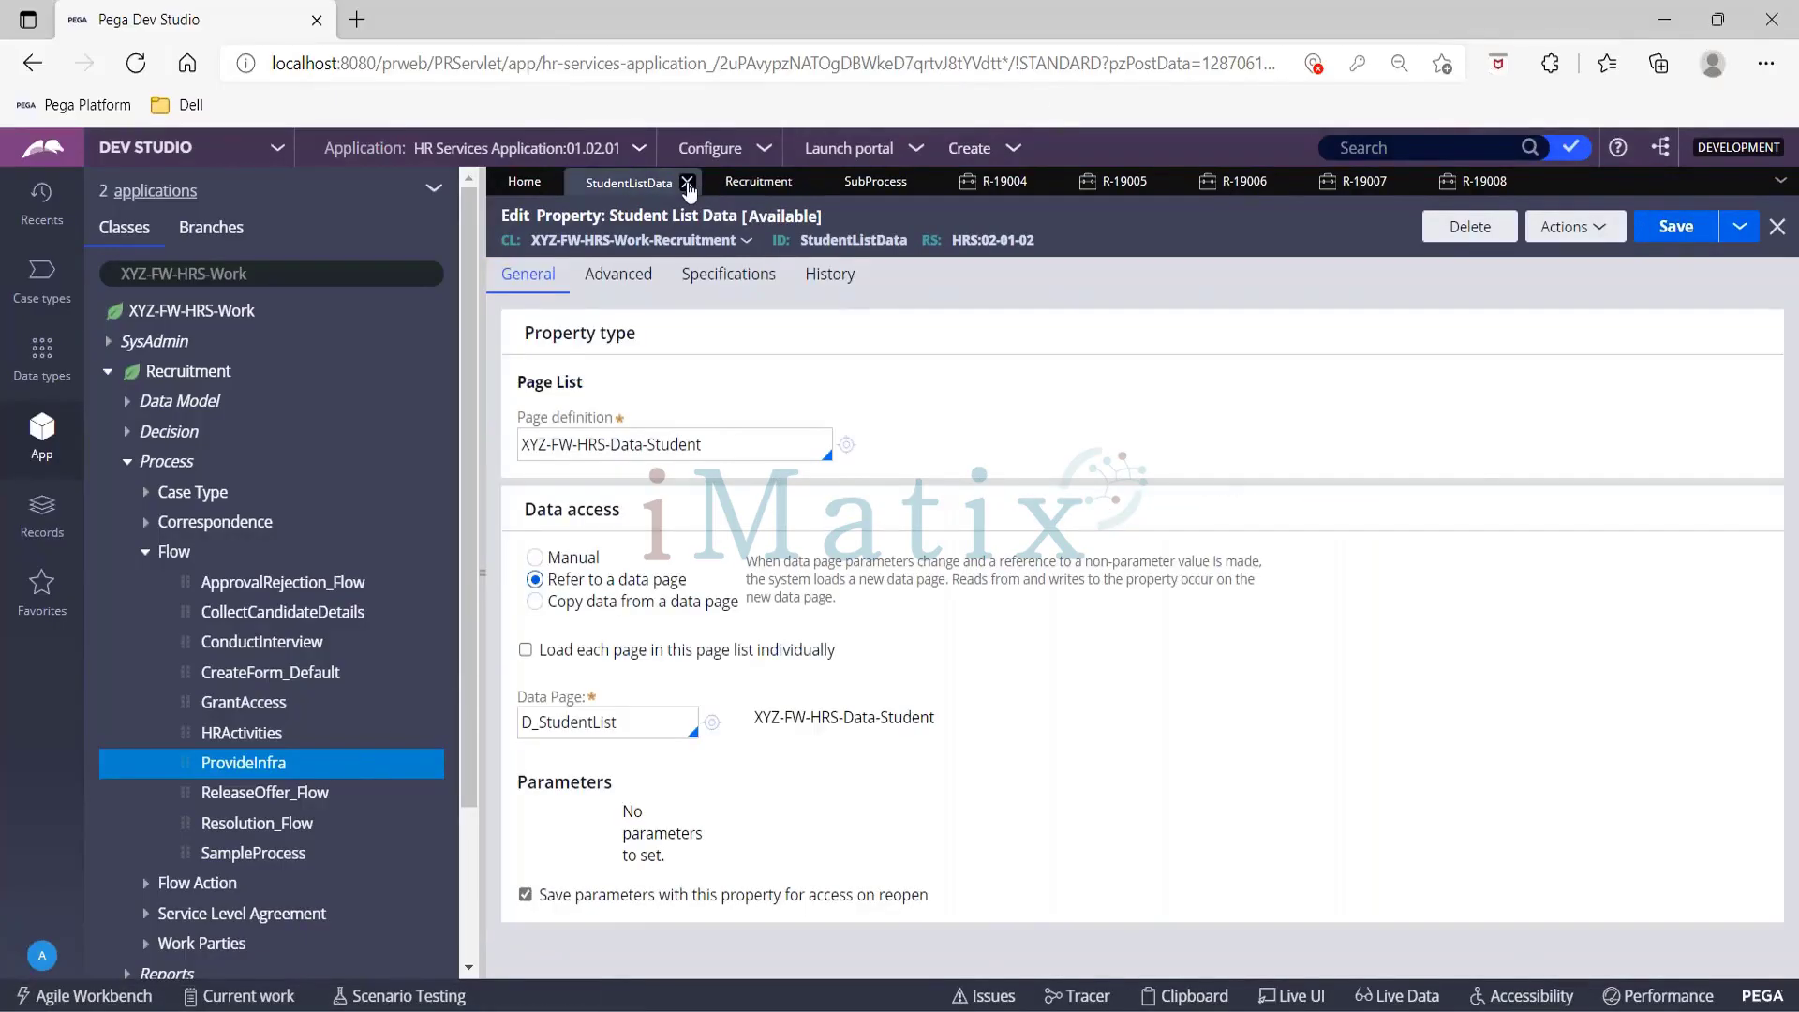
click(688, 184)
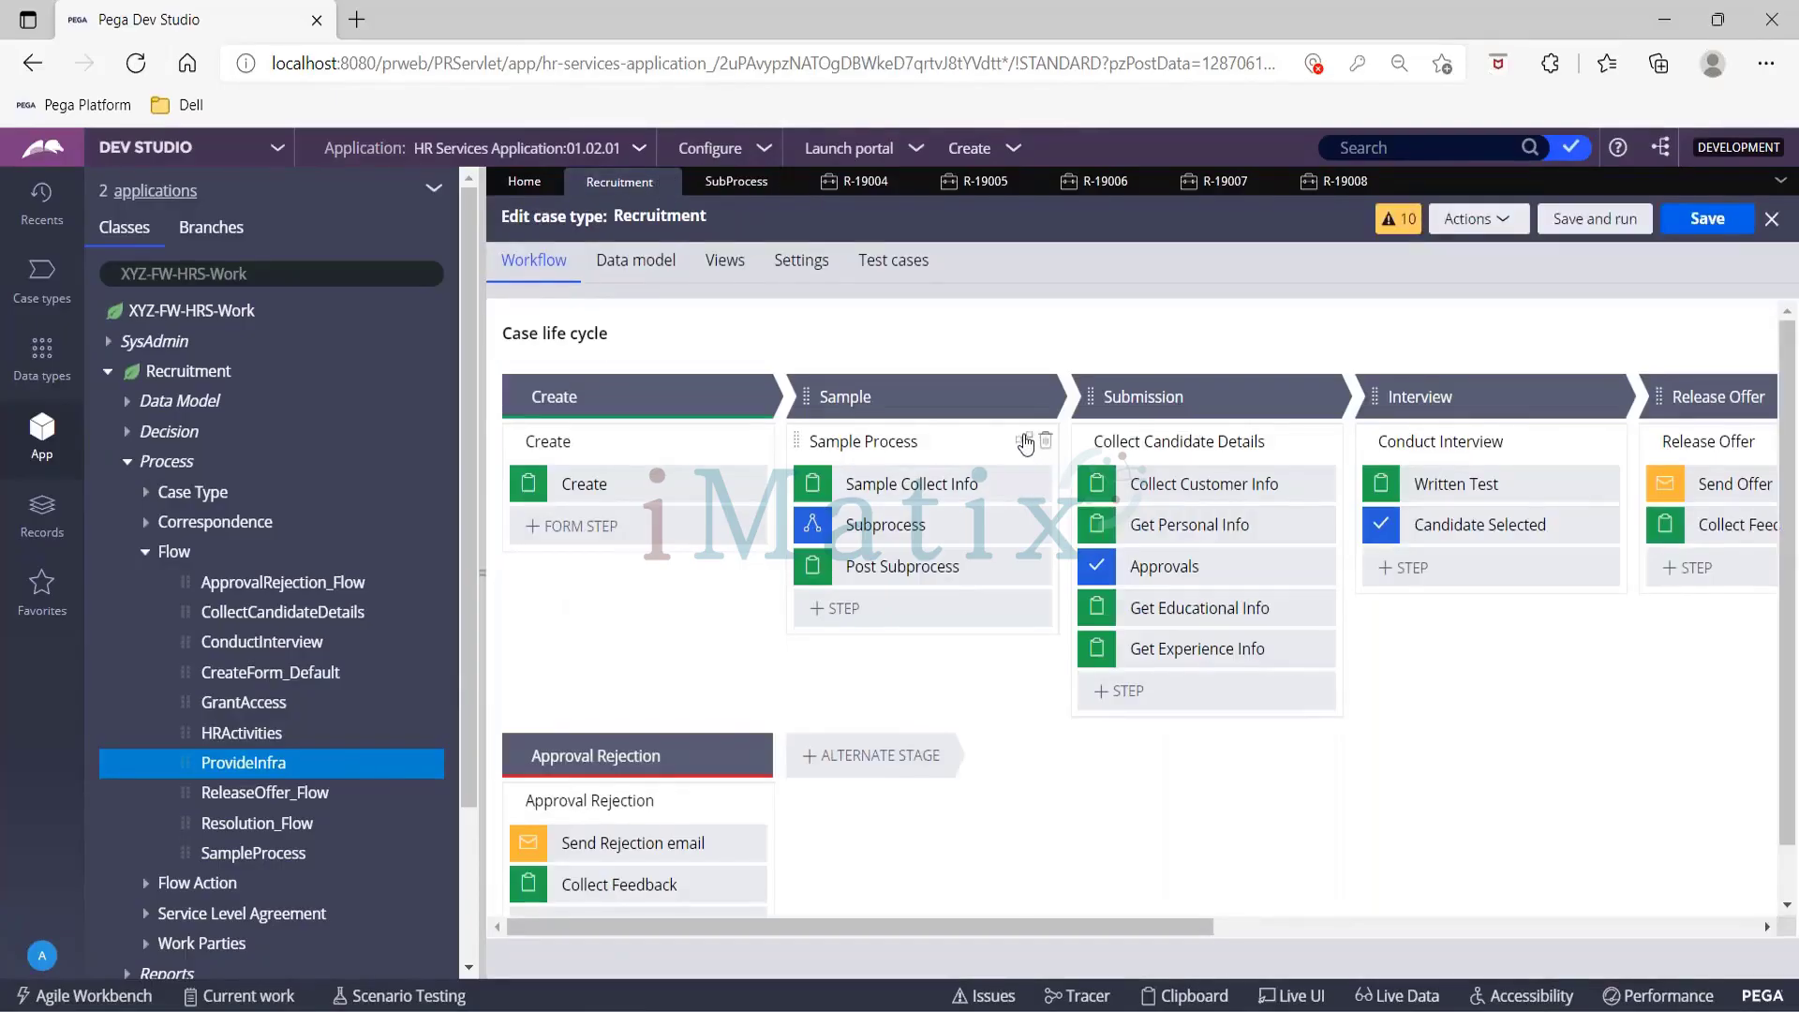
Step: Open the SampleProcess flow rule from the Sample stage of the Recruitment case type and open its Subprocess shape's properties
click(1025, 442)
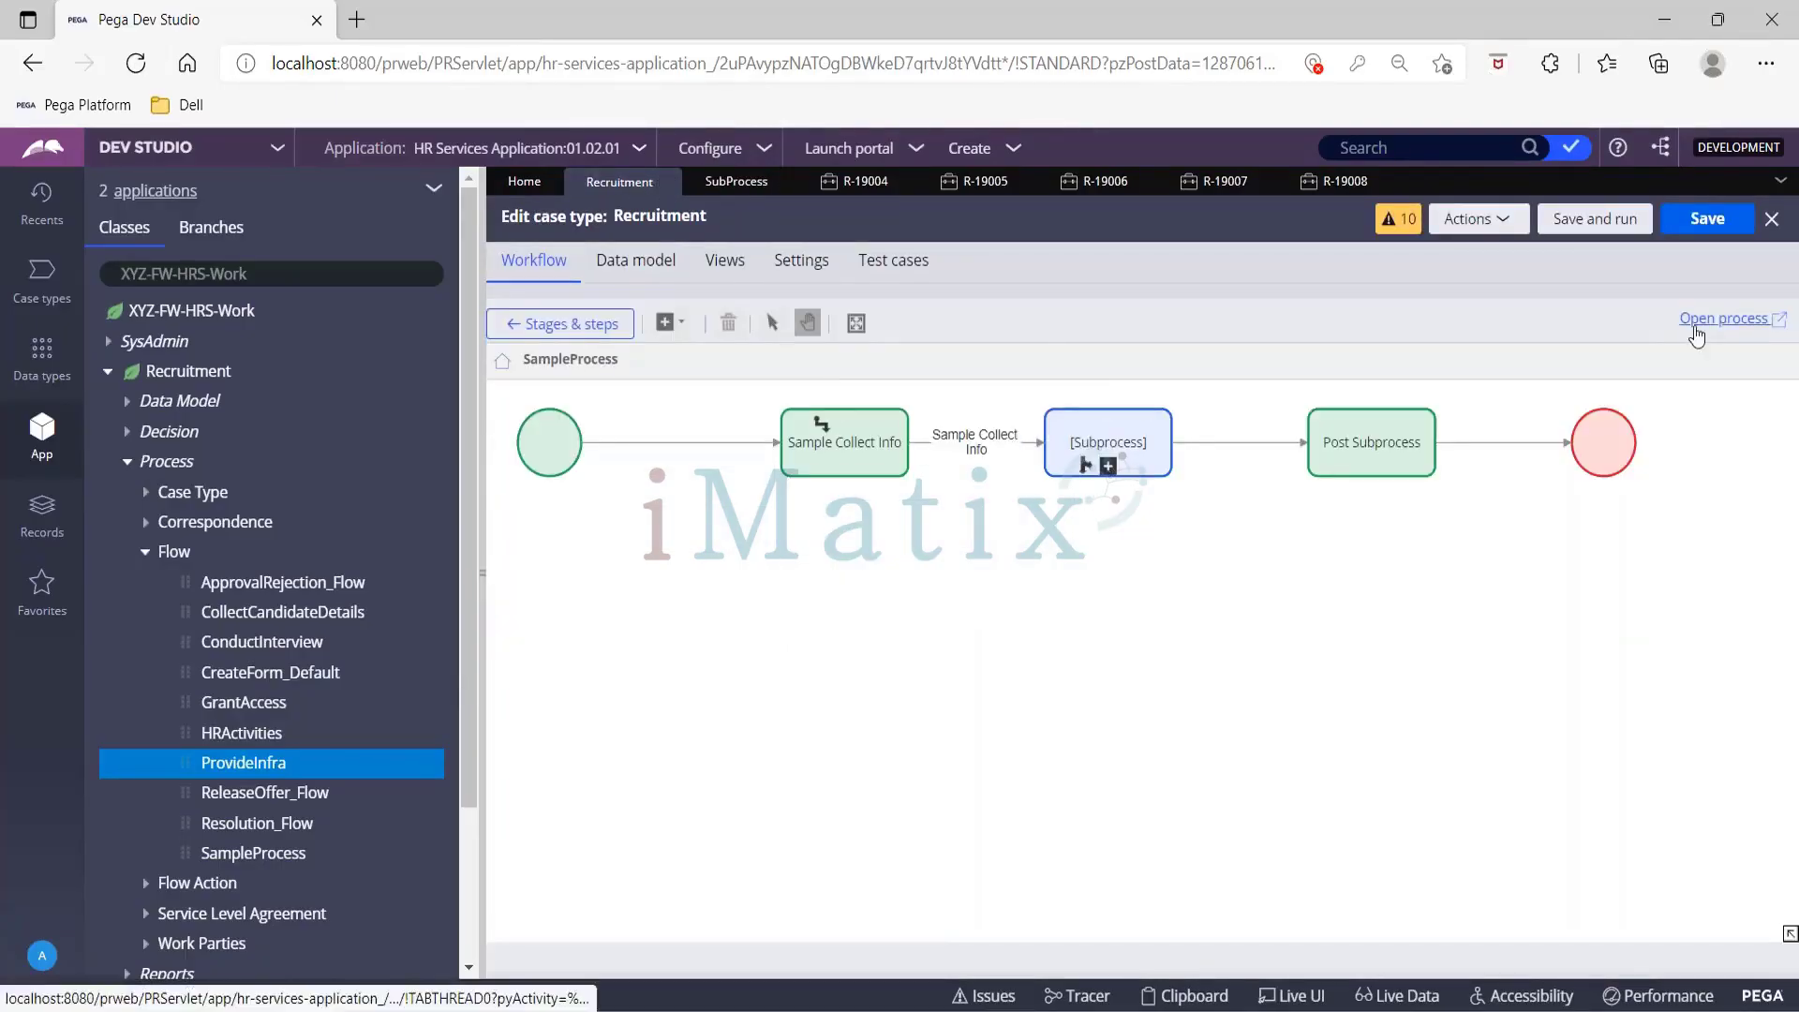
click(1722, 319)
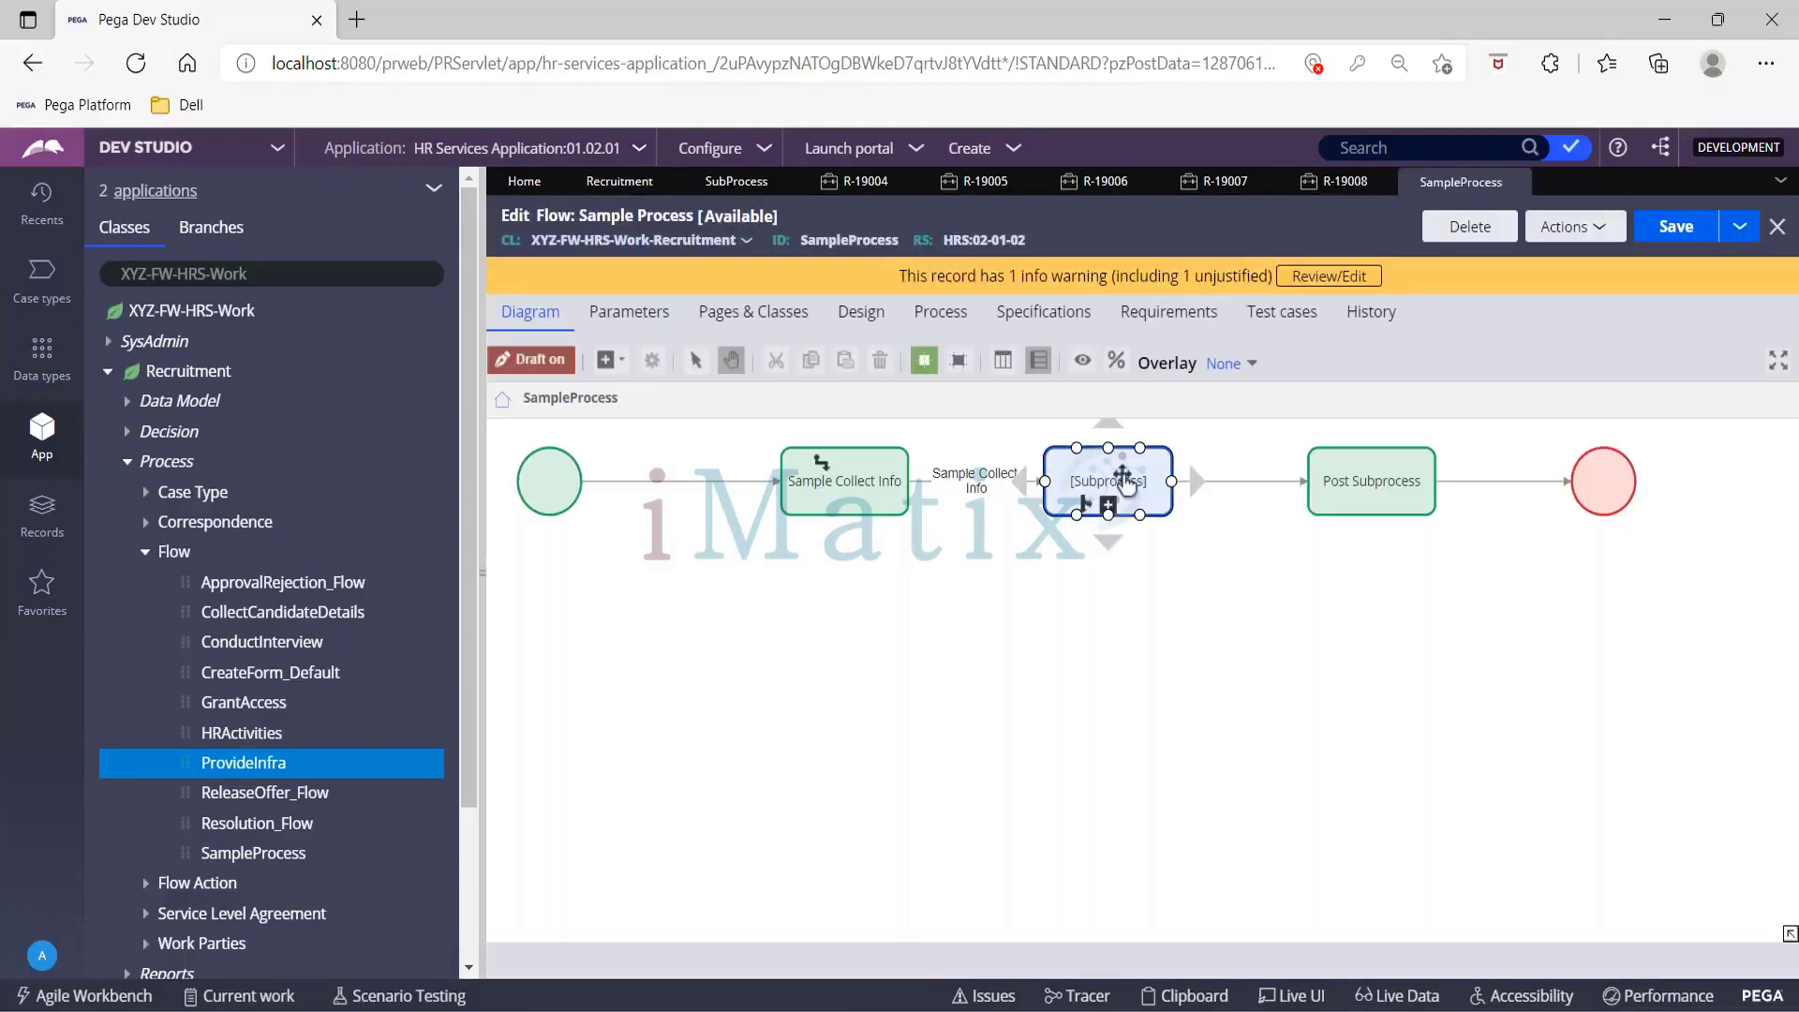
double_click(1125, 483)
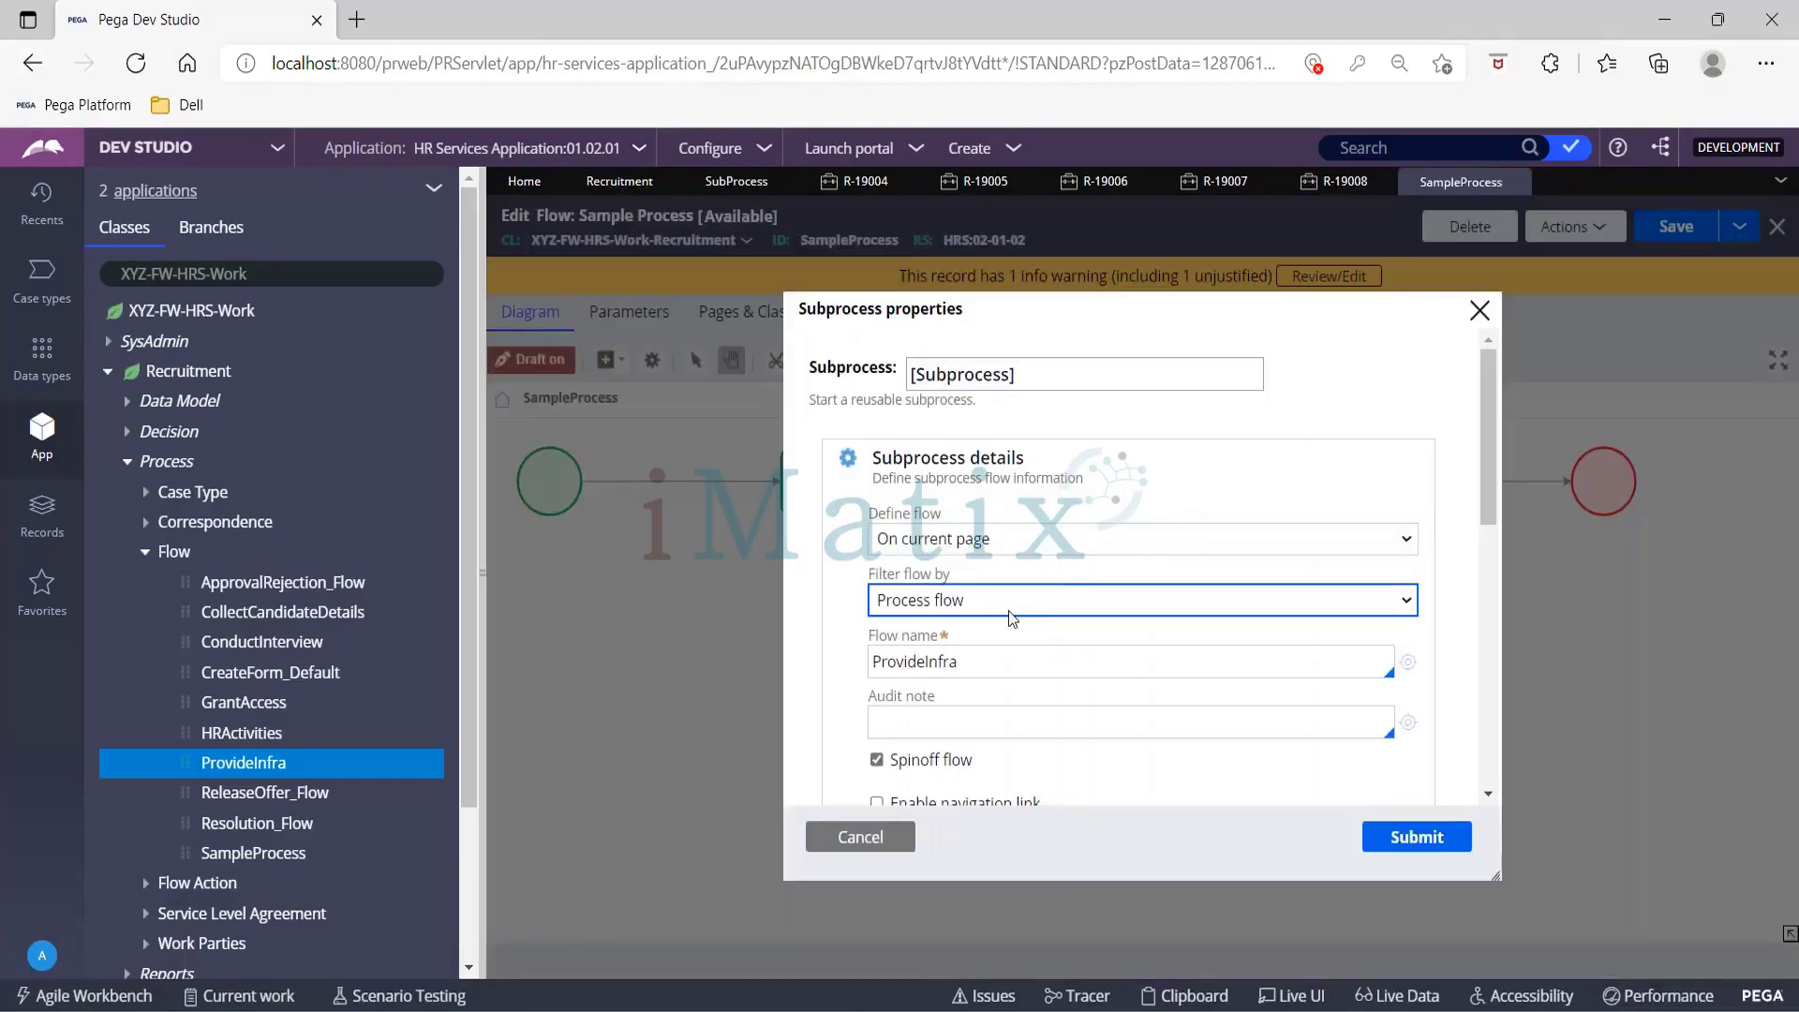
Step: Set the Subprocess shape to the ConductInterview flow with Spinoff flow off, inspect the embedded flow and return to the SampleProcess diagram
click(1004, 662)
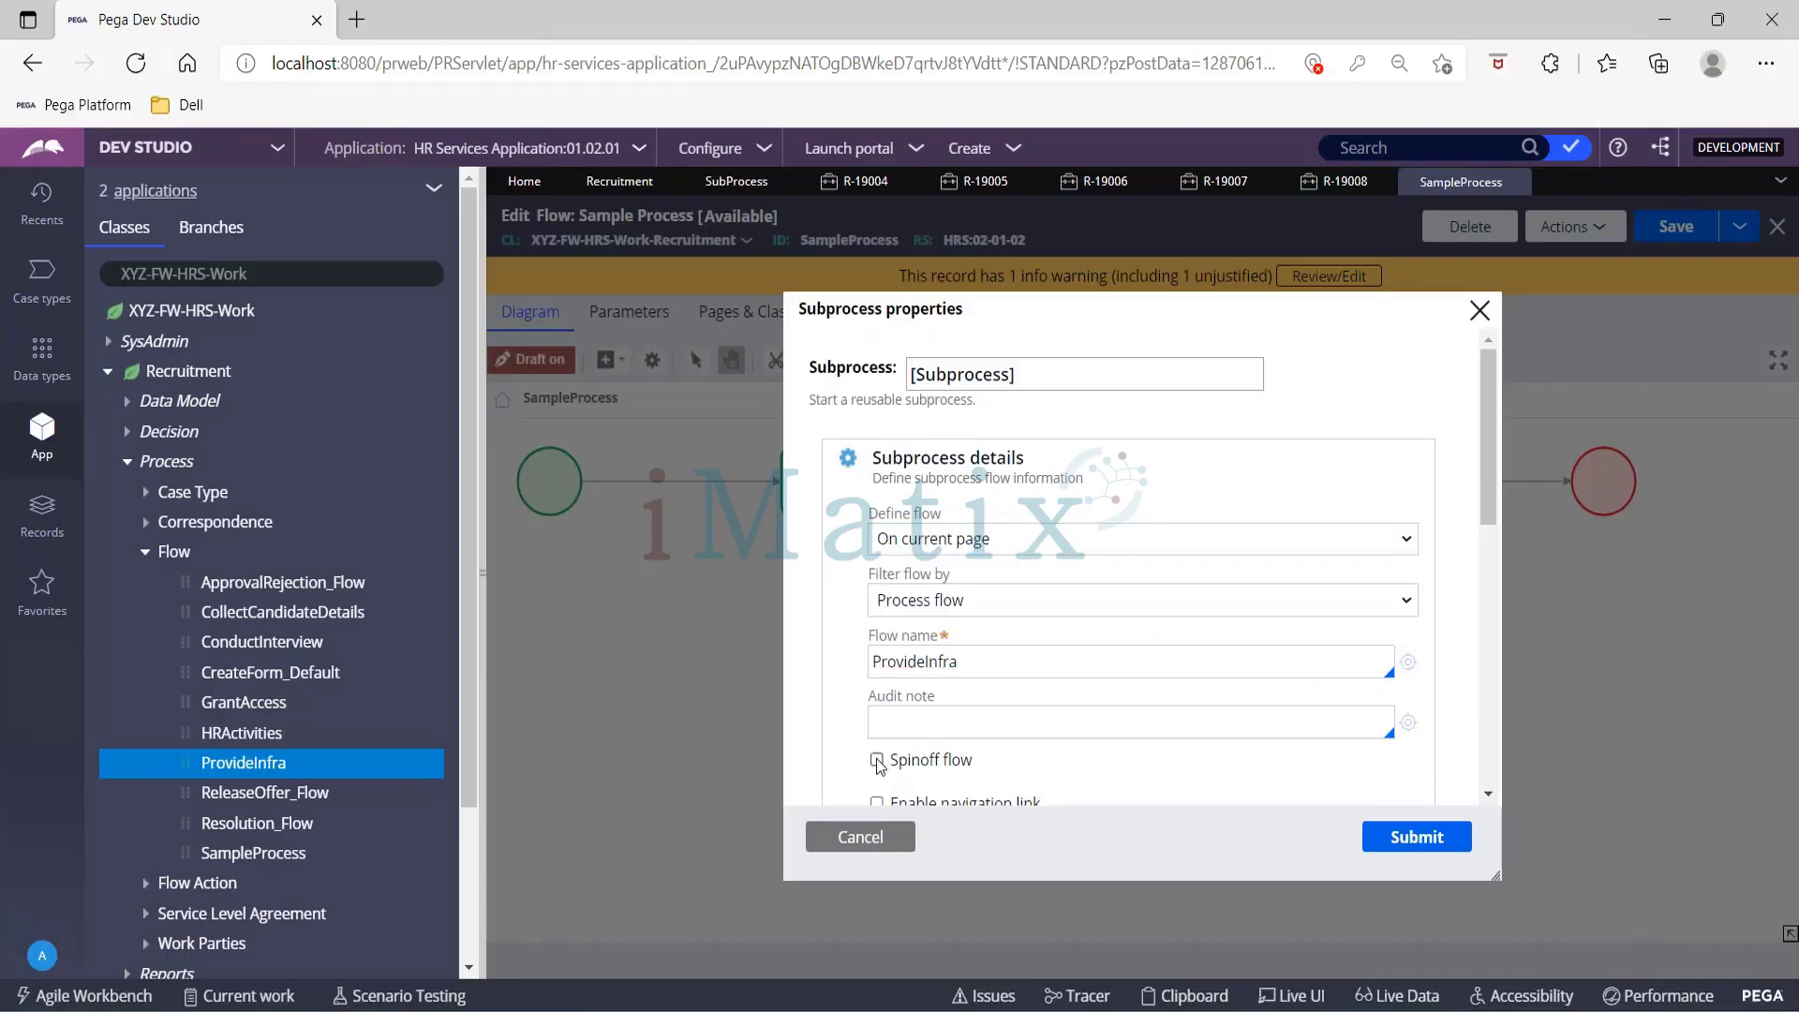
key(BackSpace)
click(1004, 604)
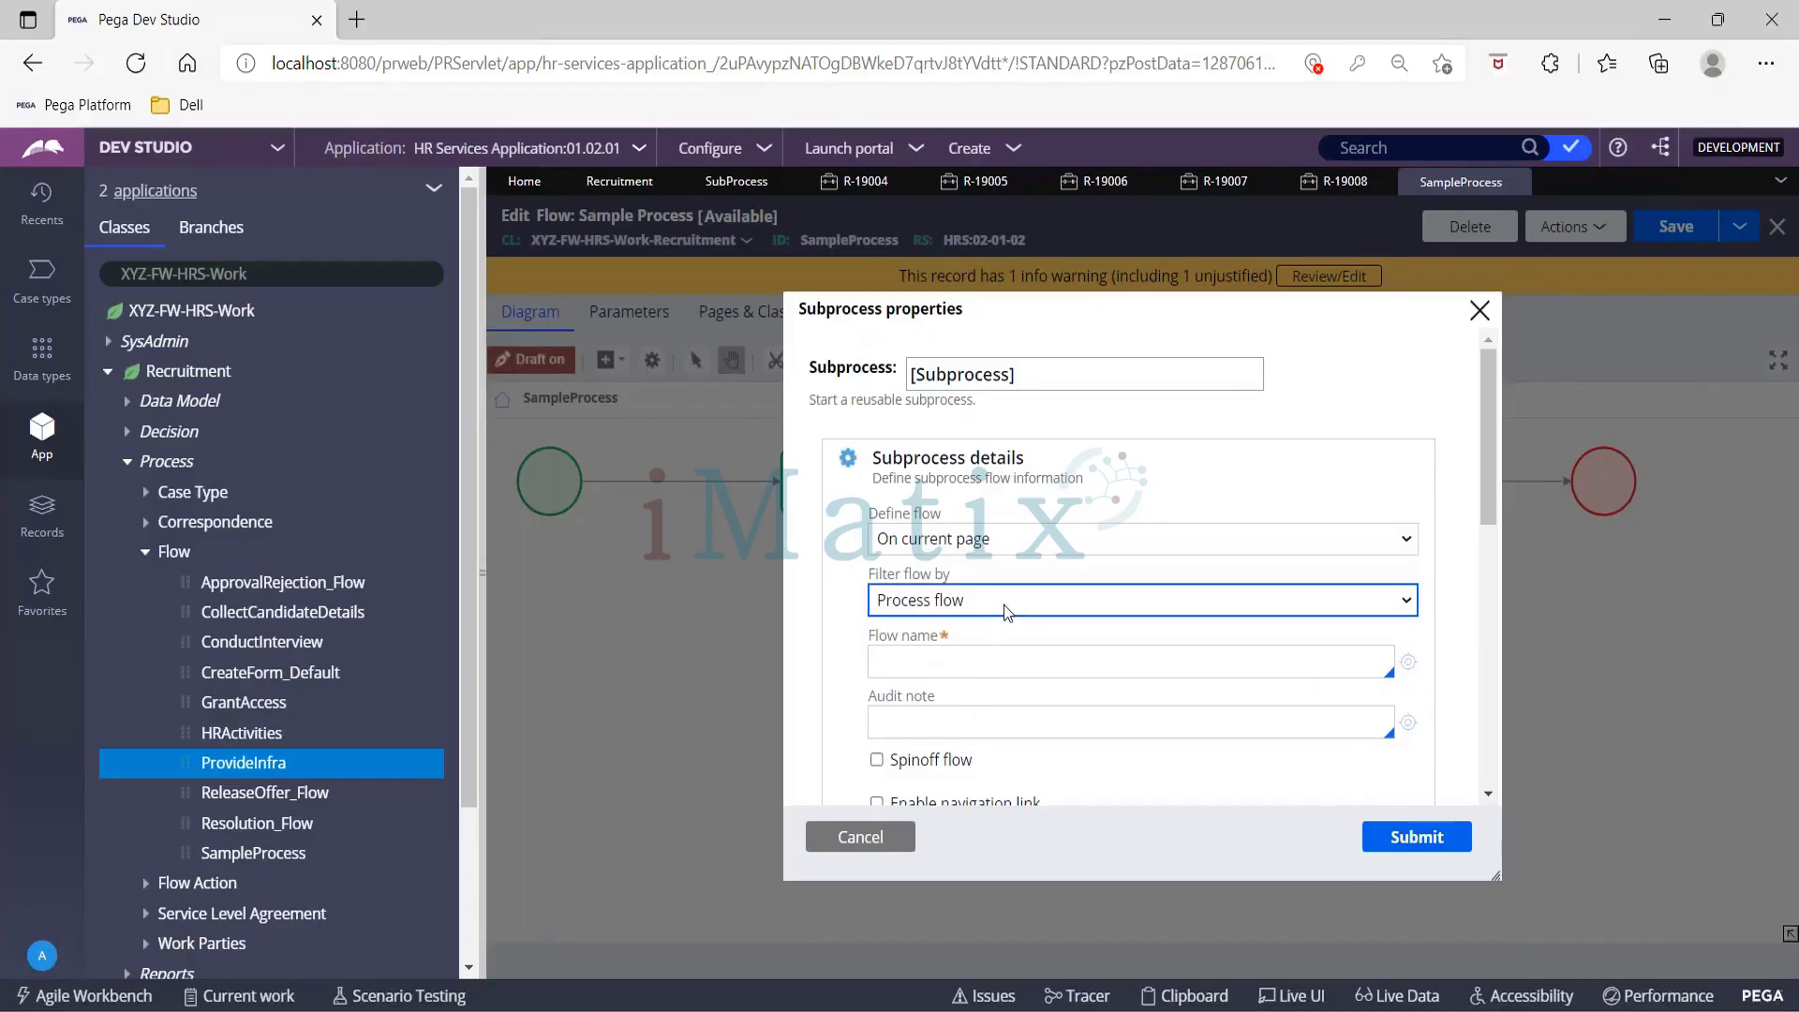
click(999, 660)
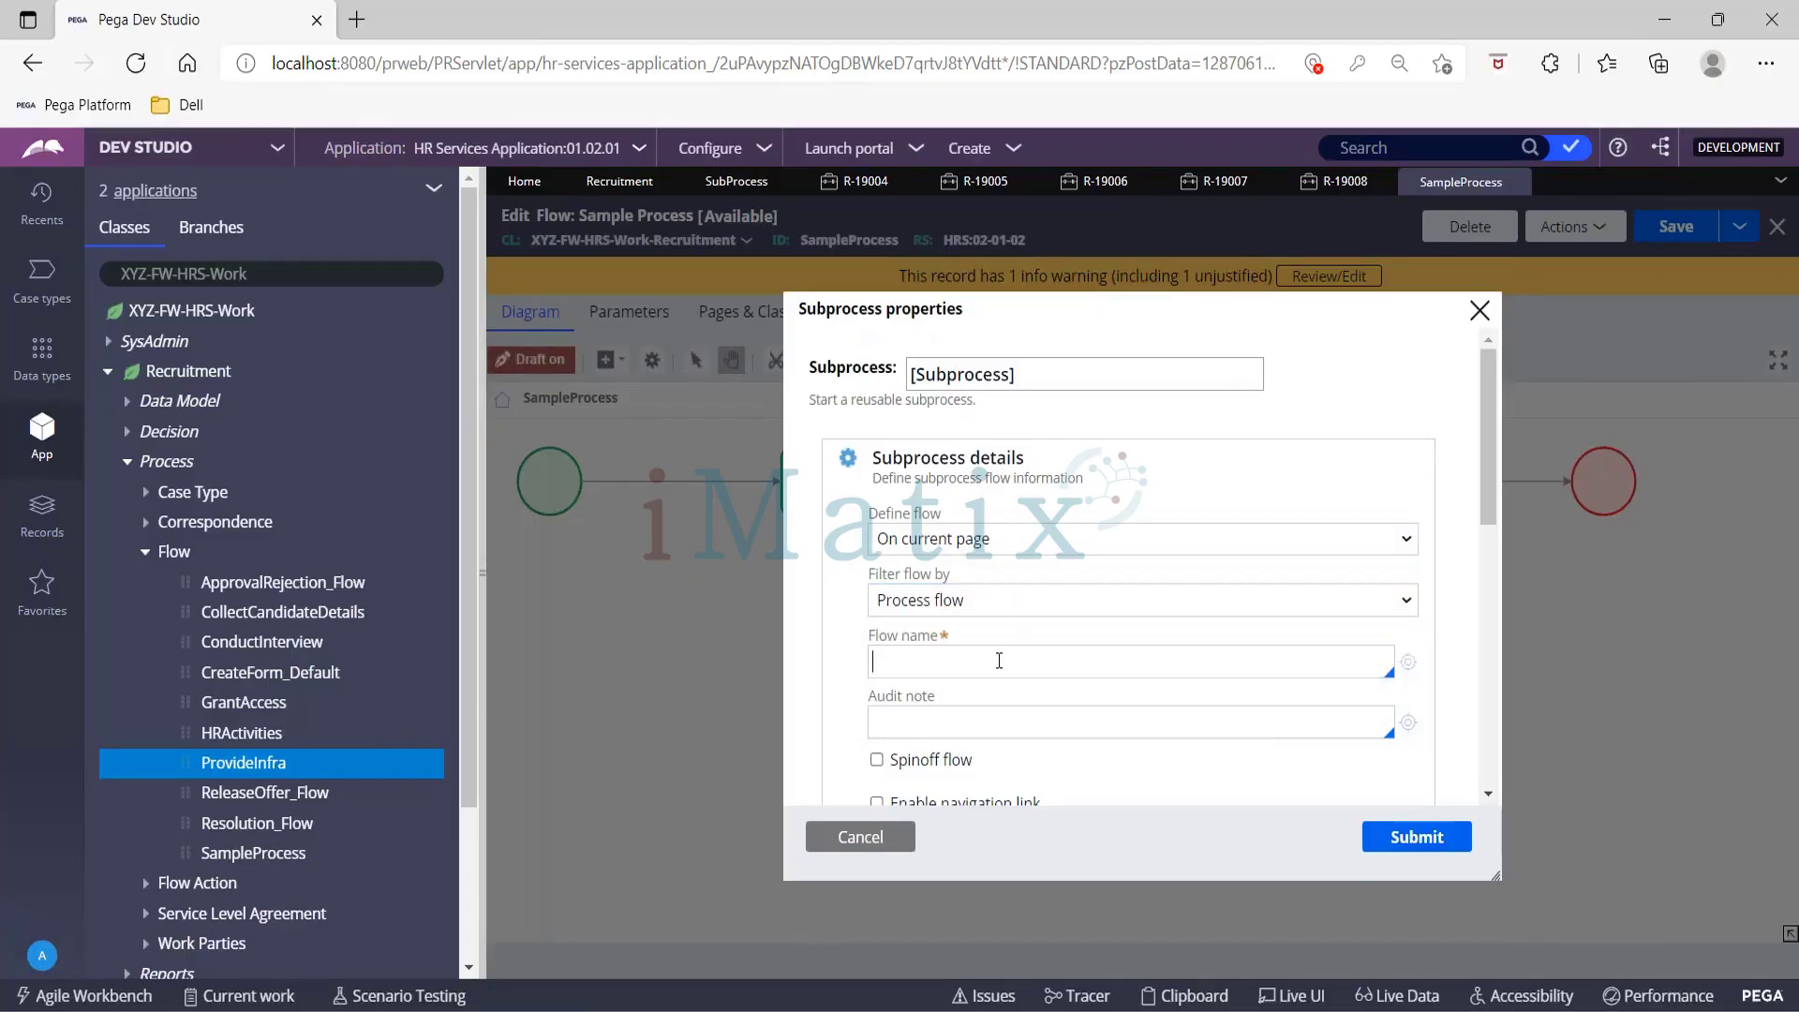
key(Down)
key(Down)
key(Down)
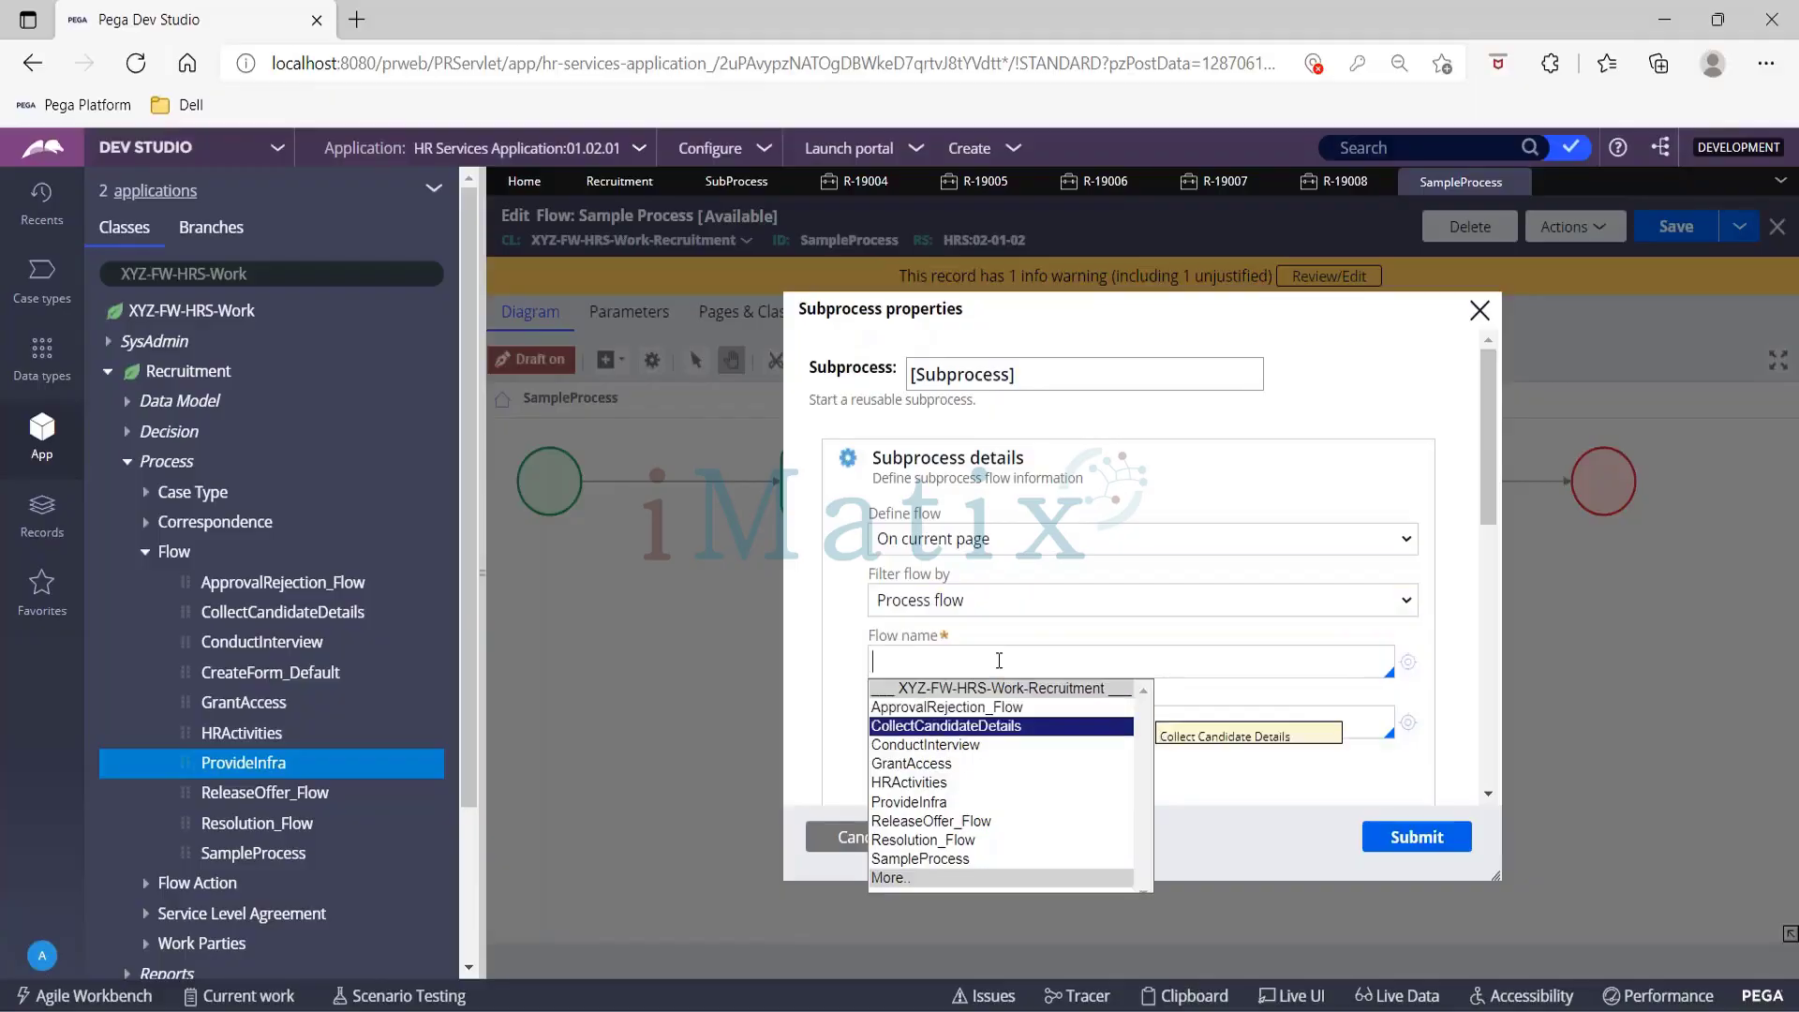
key(Return)
click(1417, 836)
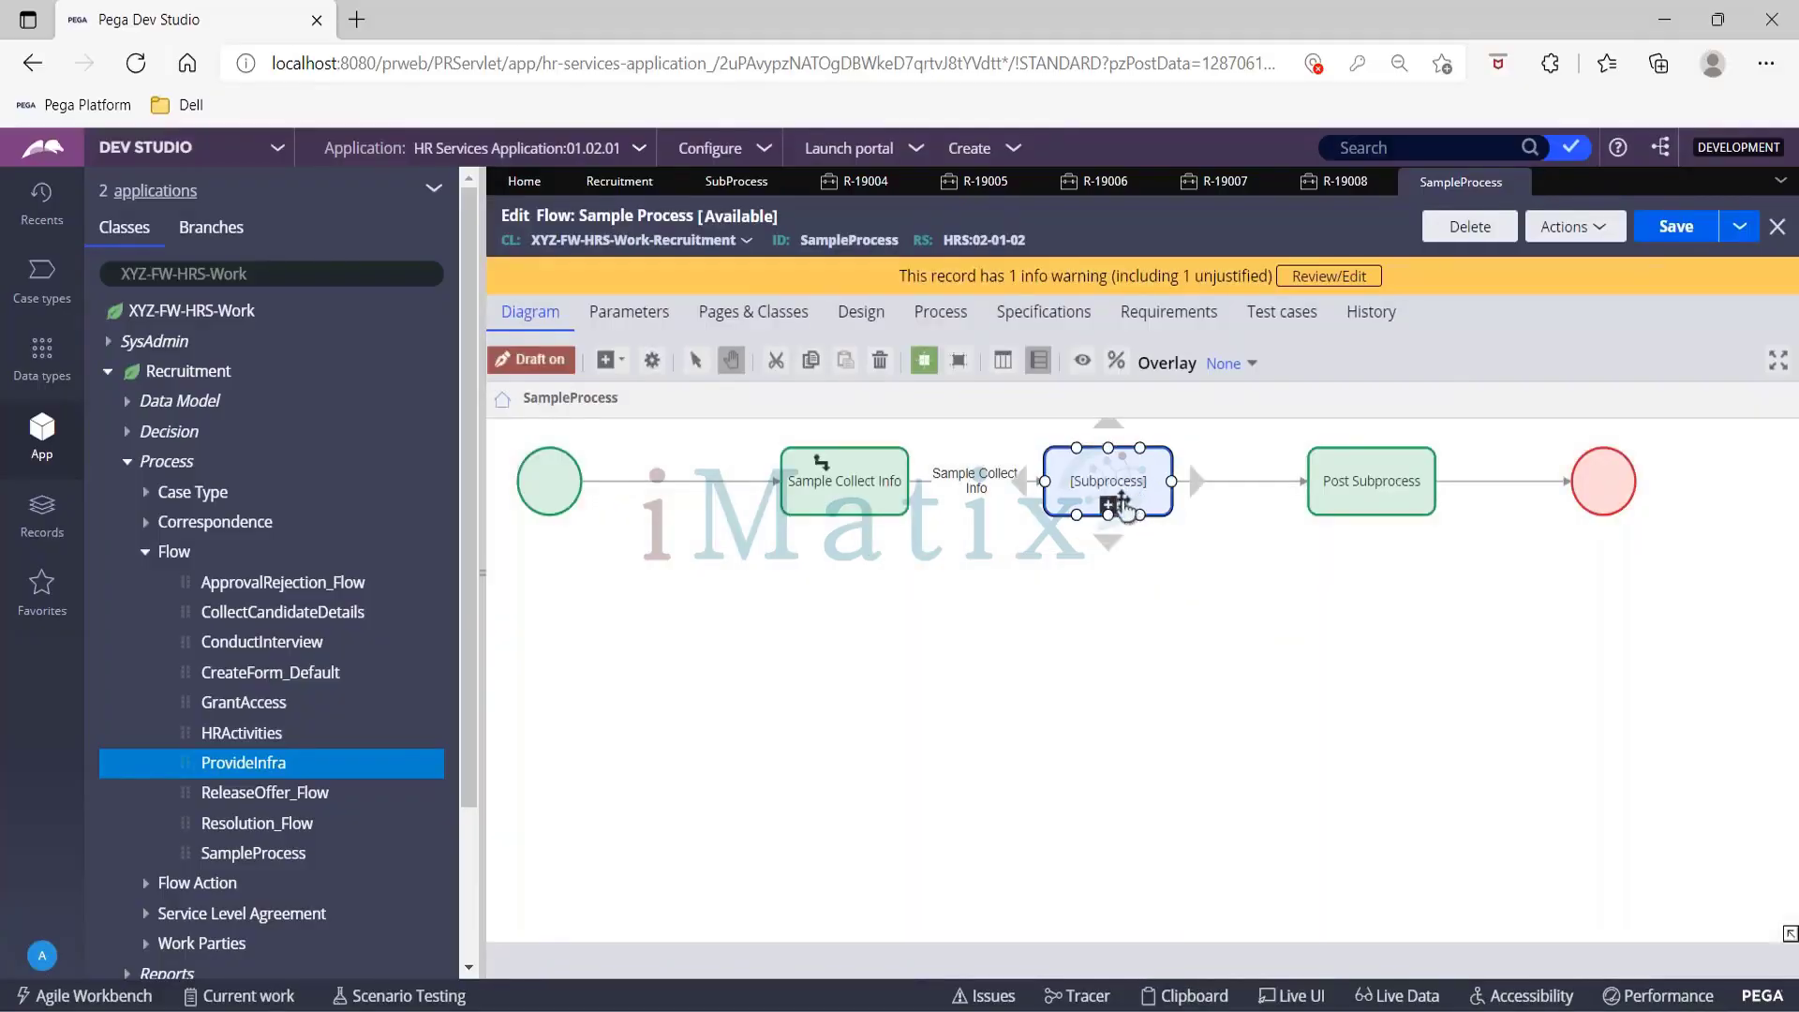
click(1109, 505)
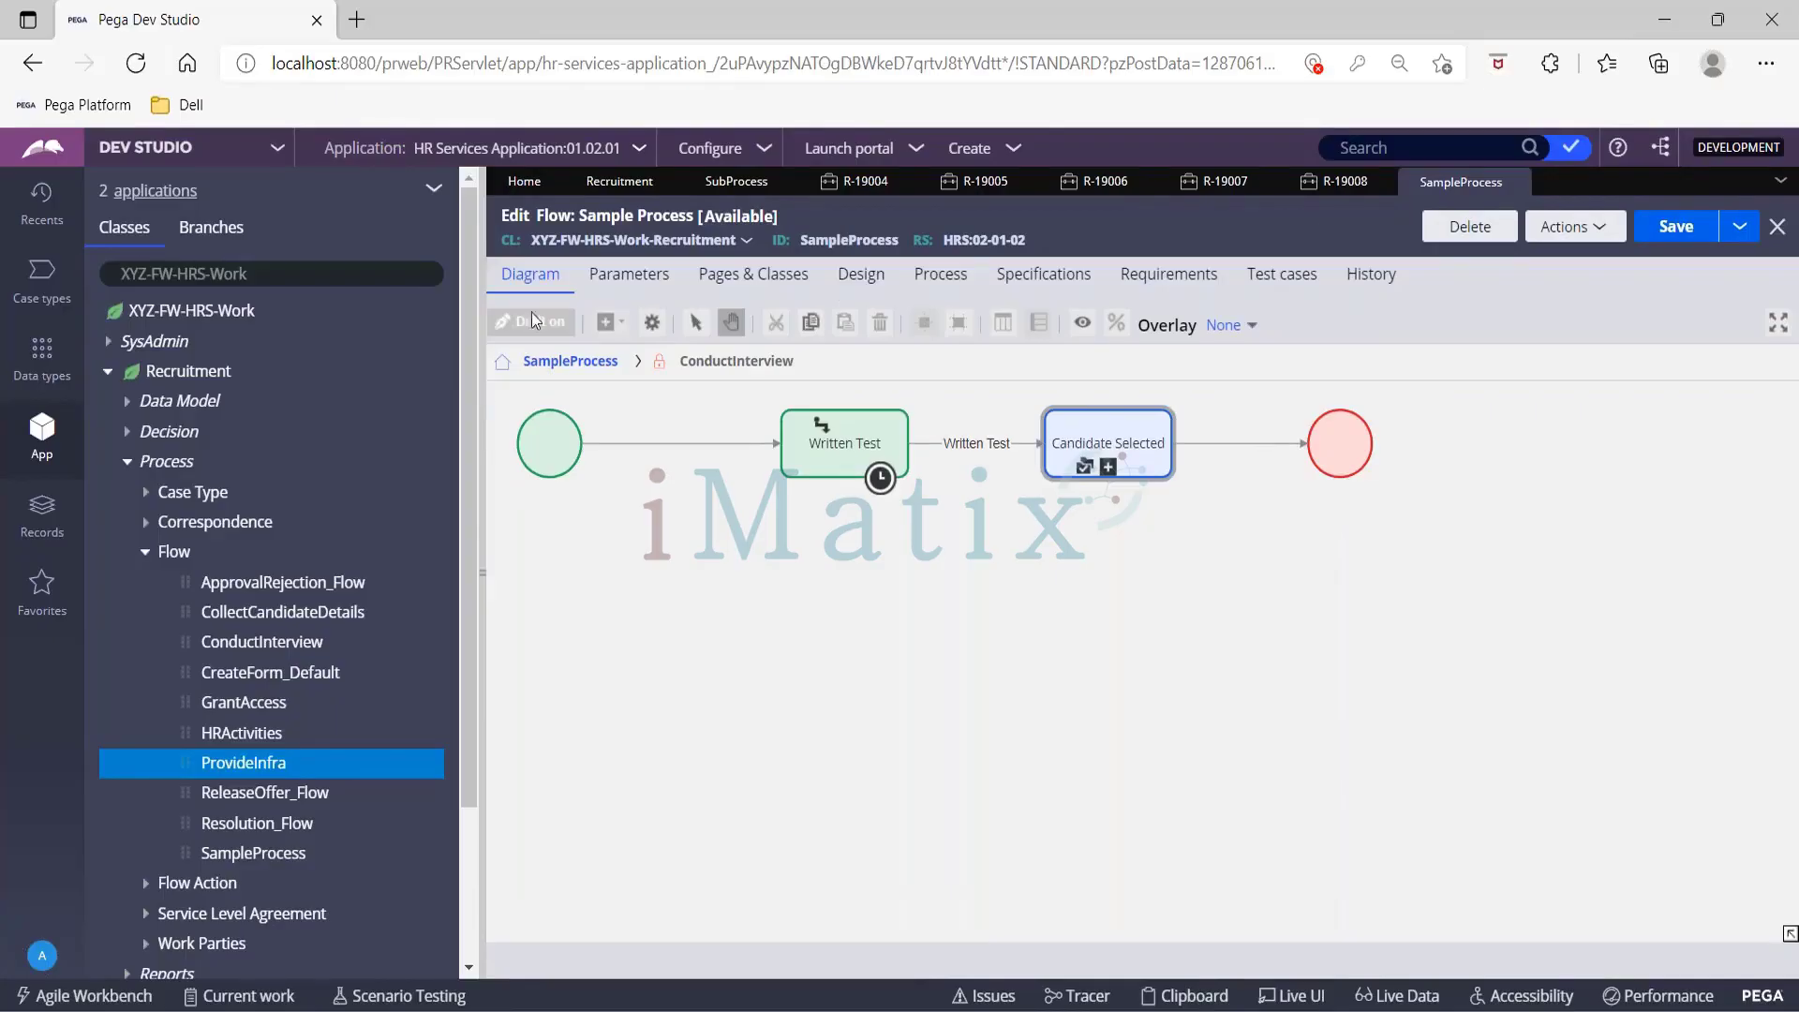
click(562, 362)
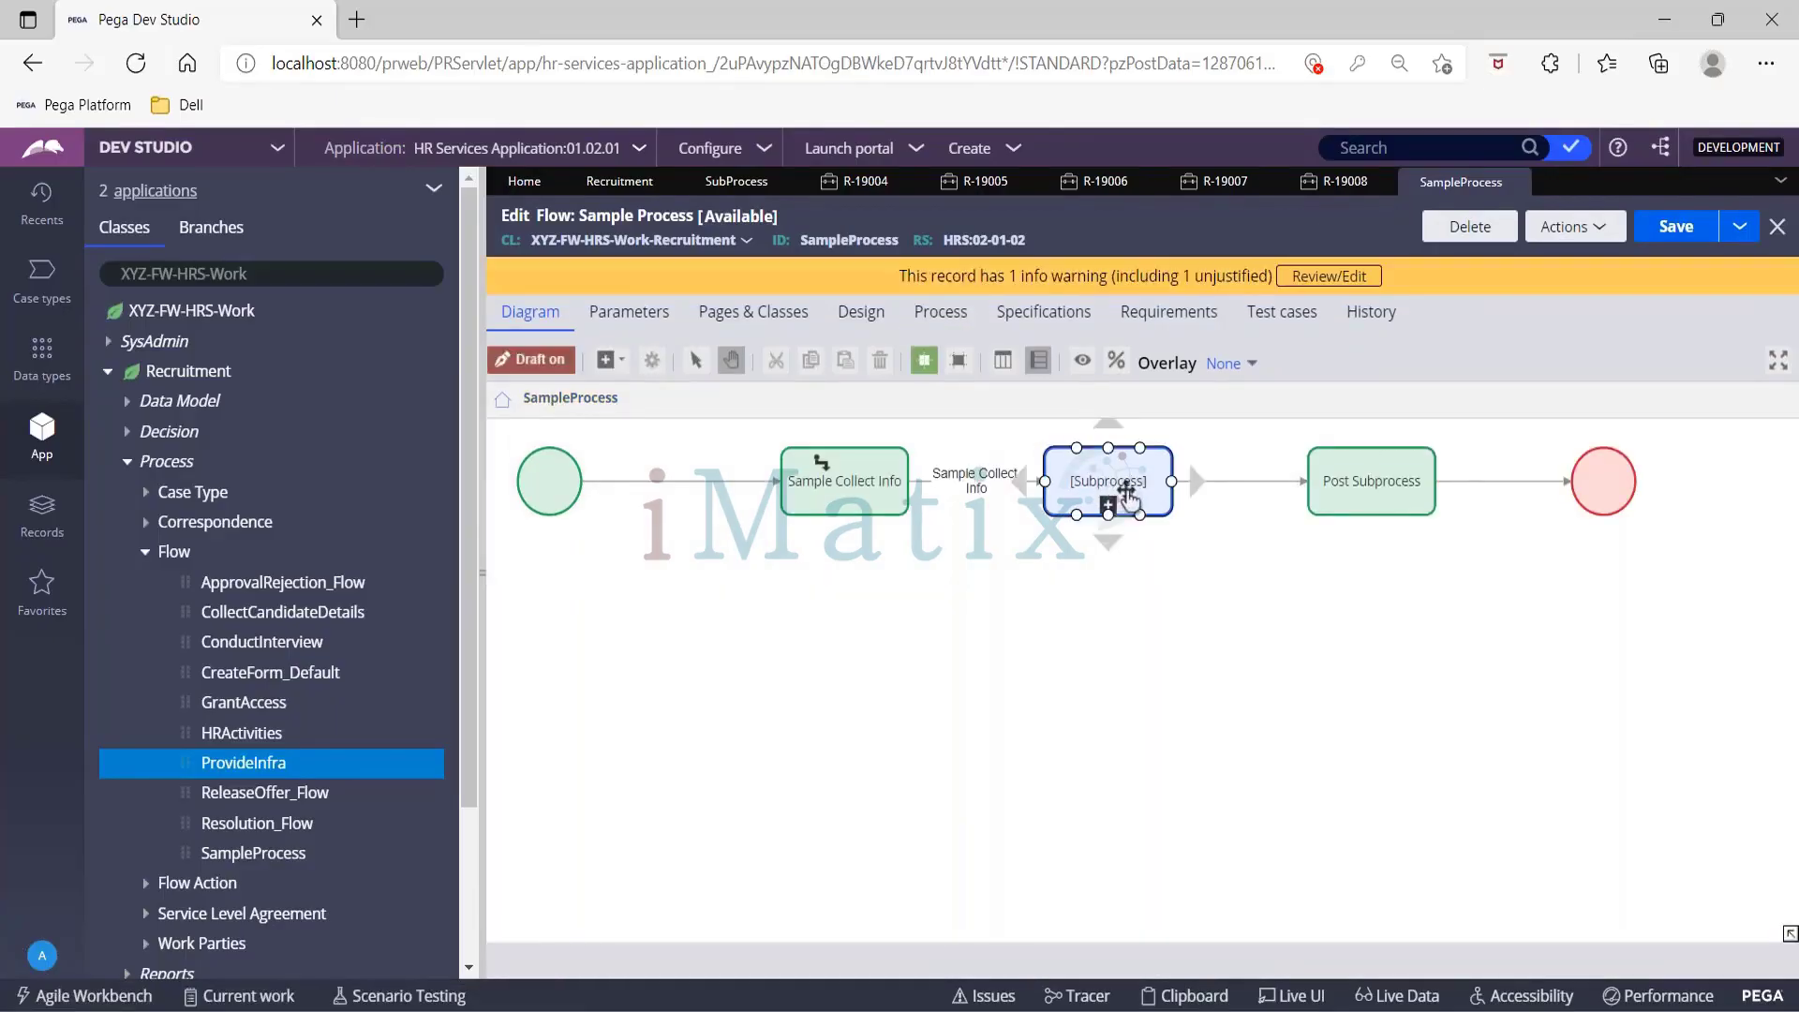
Step: Set the Subprocess shape's flow name to ProvideInfra, enable Spinoff flow and submit the properties
double_click(1129, 500)
click(1029, 603)
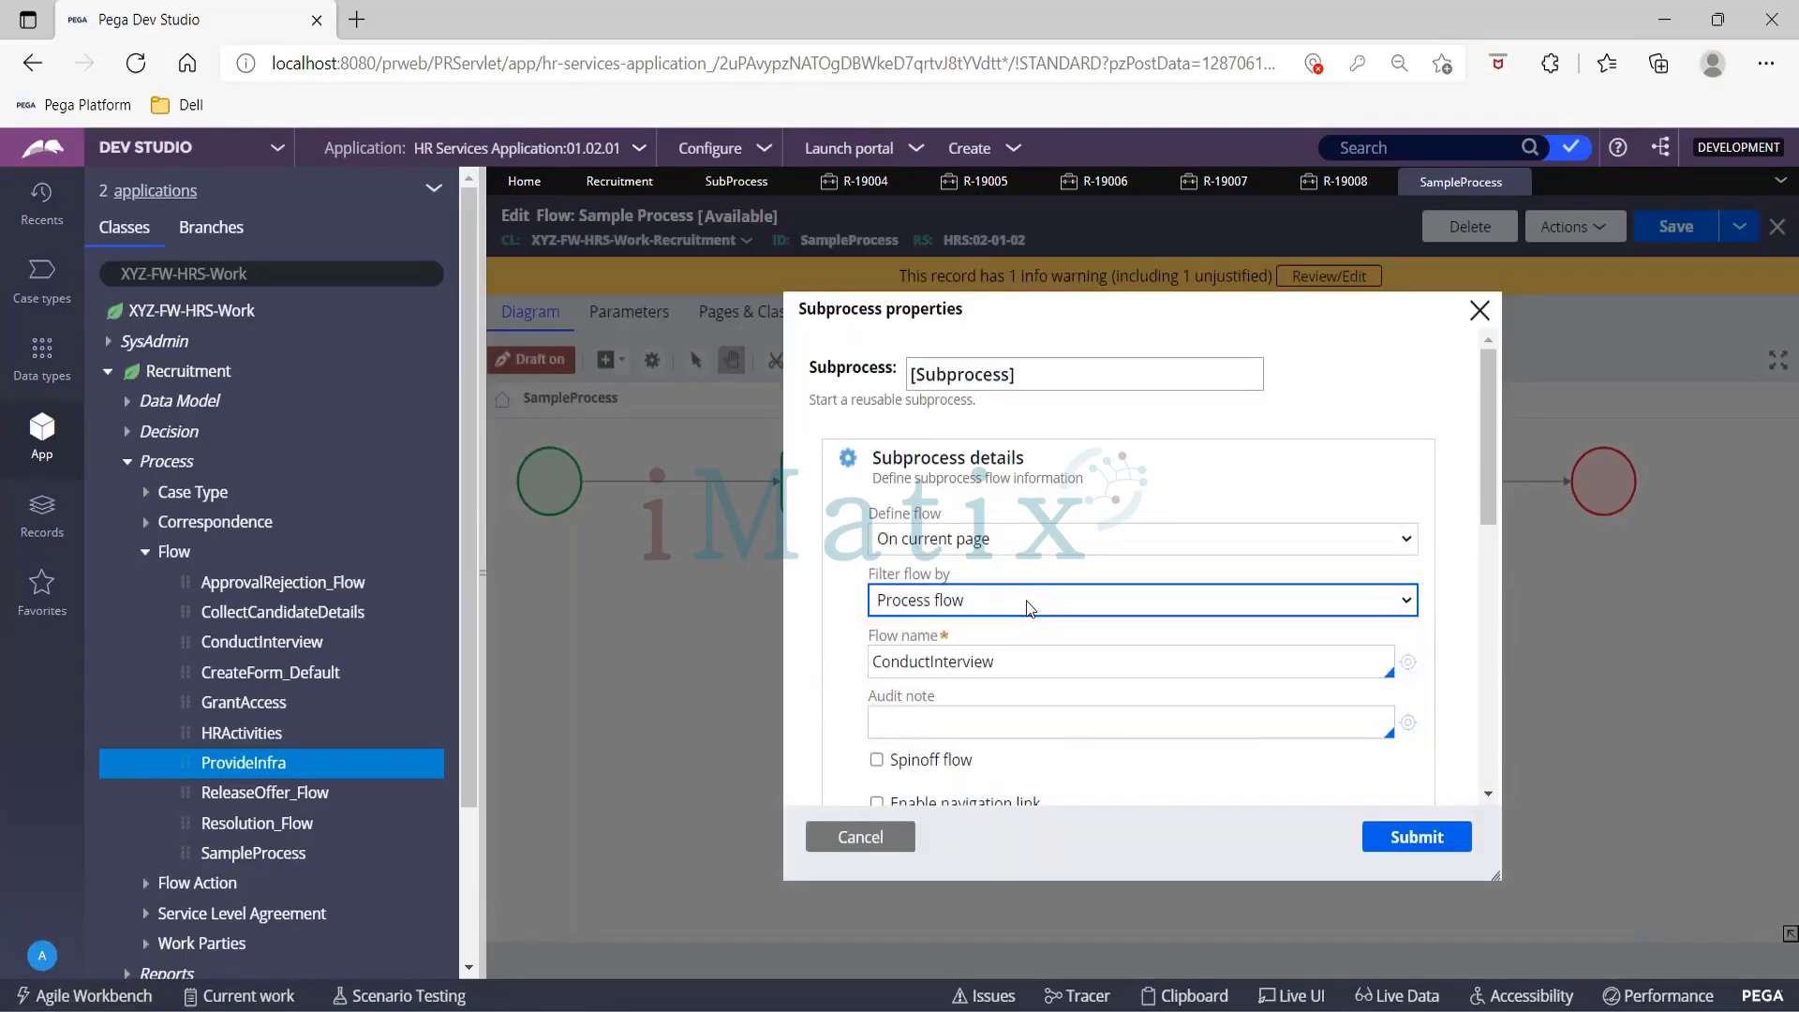
click(1030, 666)
key(ctrl+a)
key(BackSpace)
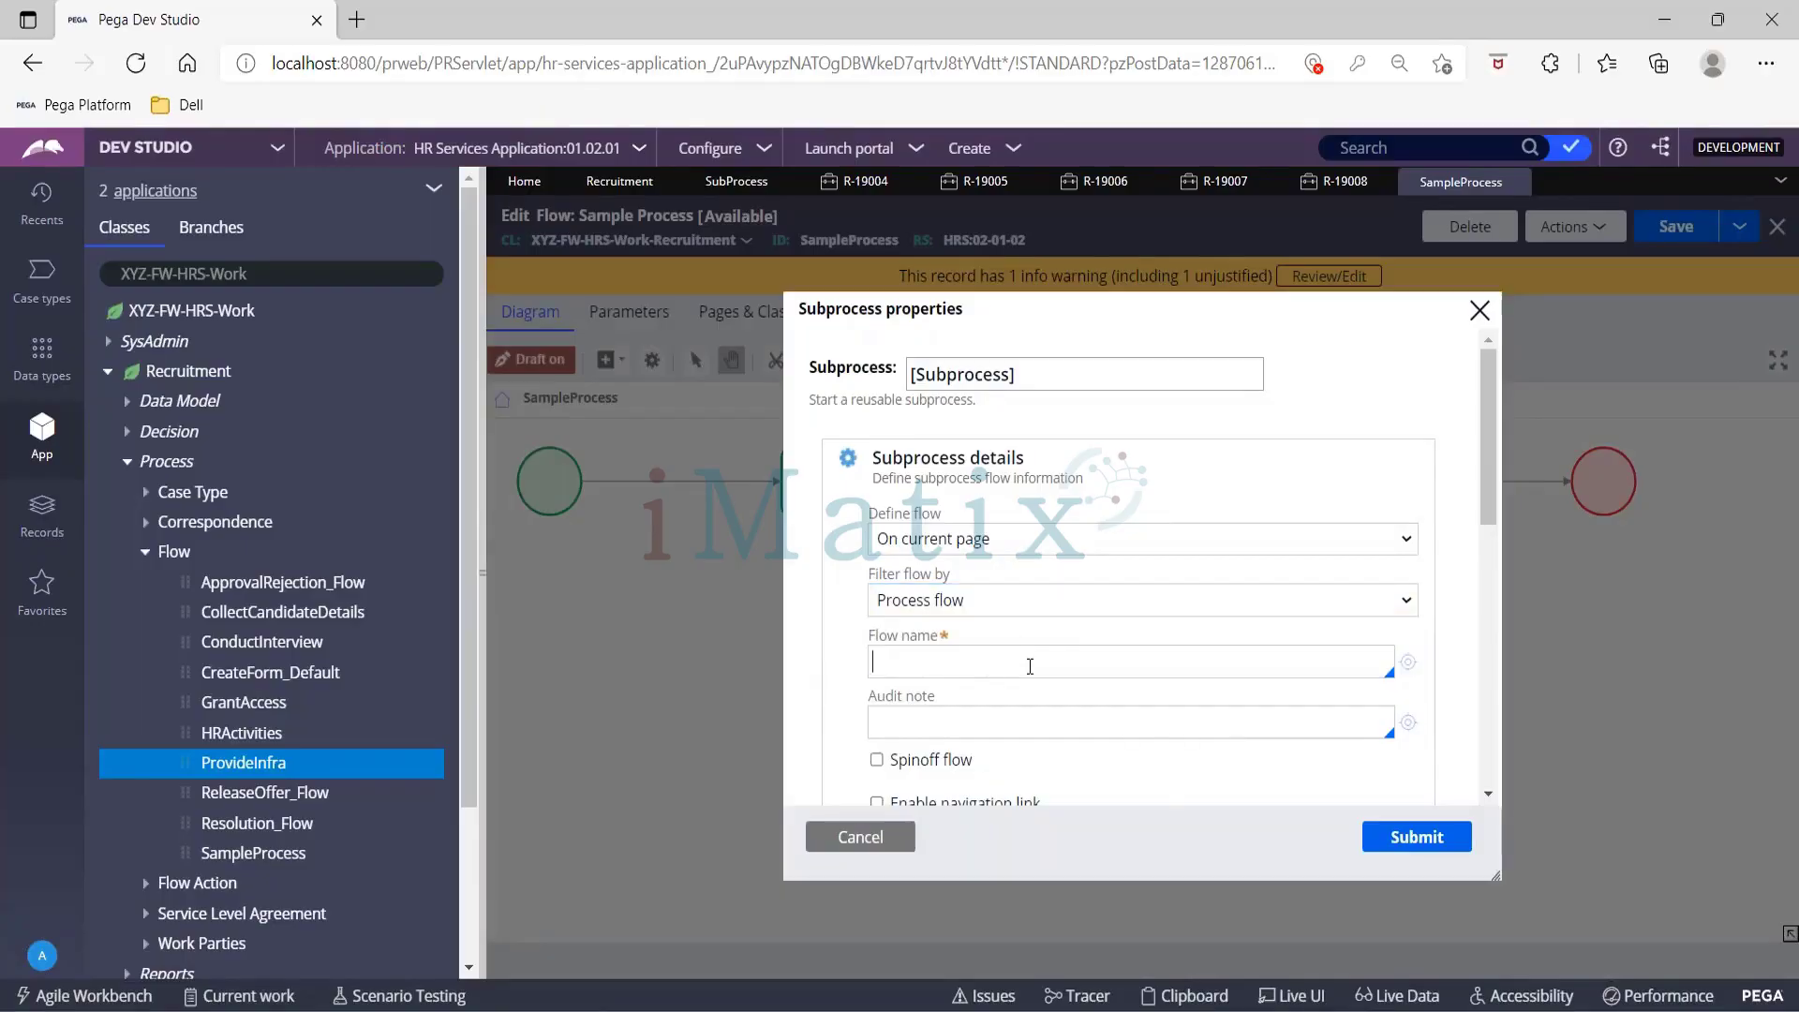
key(Down)
key(Down)
key(Down)
key(Down)
key(Down)
key(Down)
key(Down)
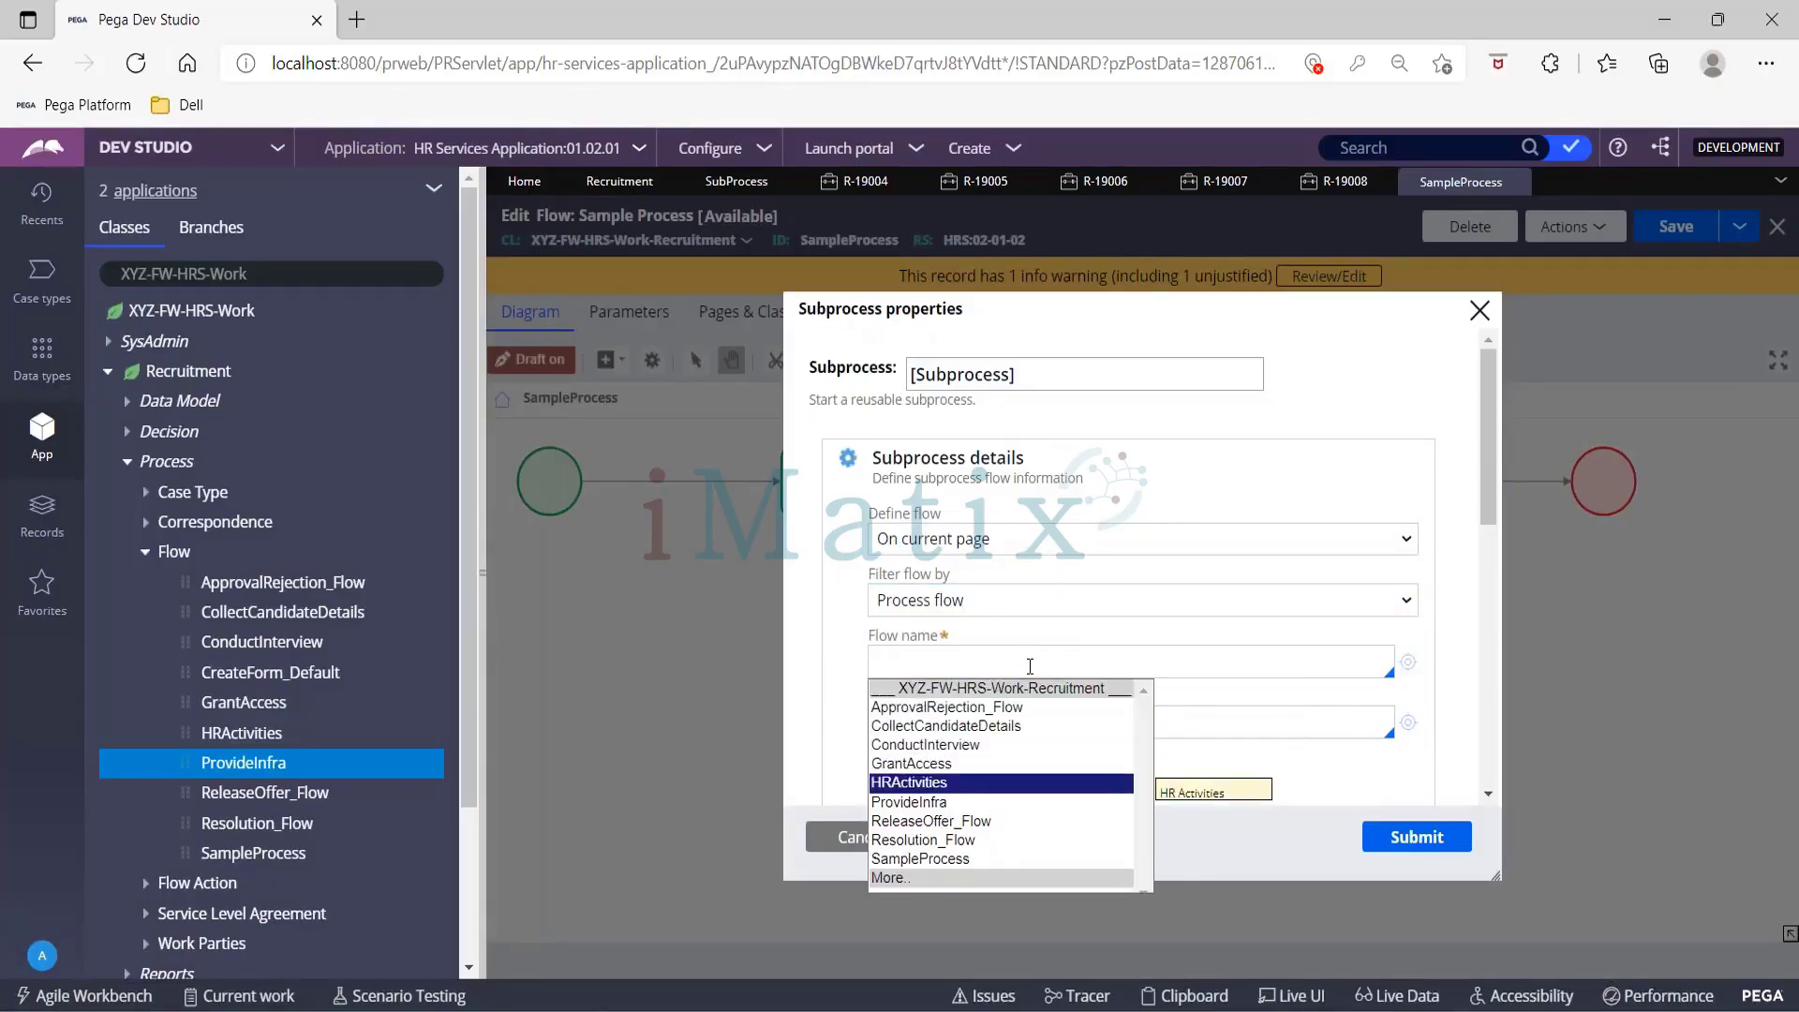
key(Return)
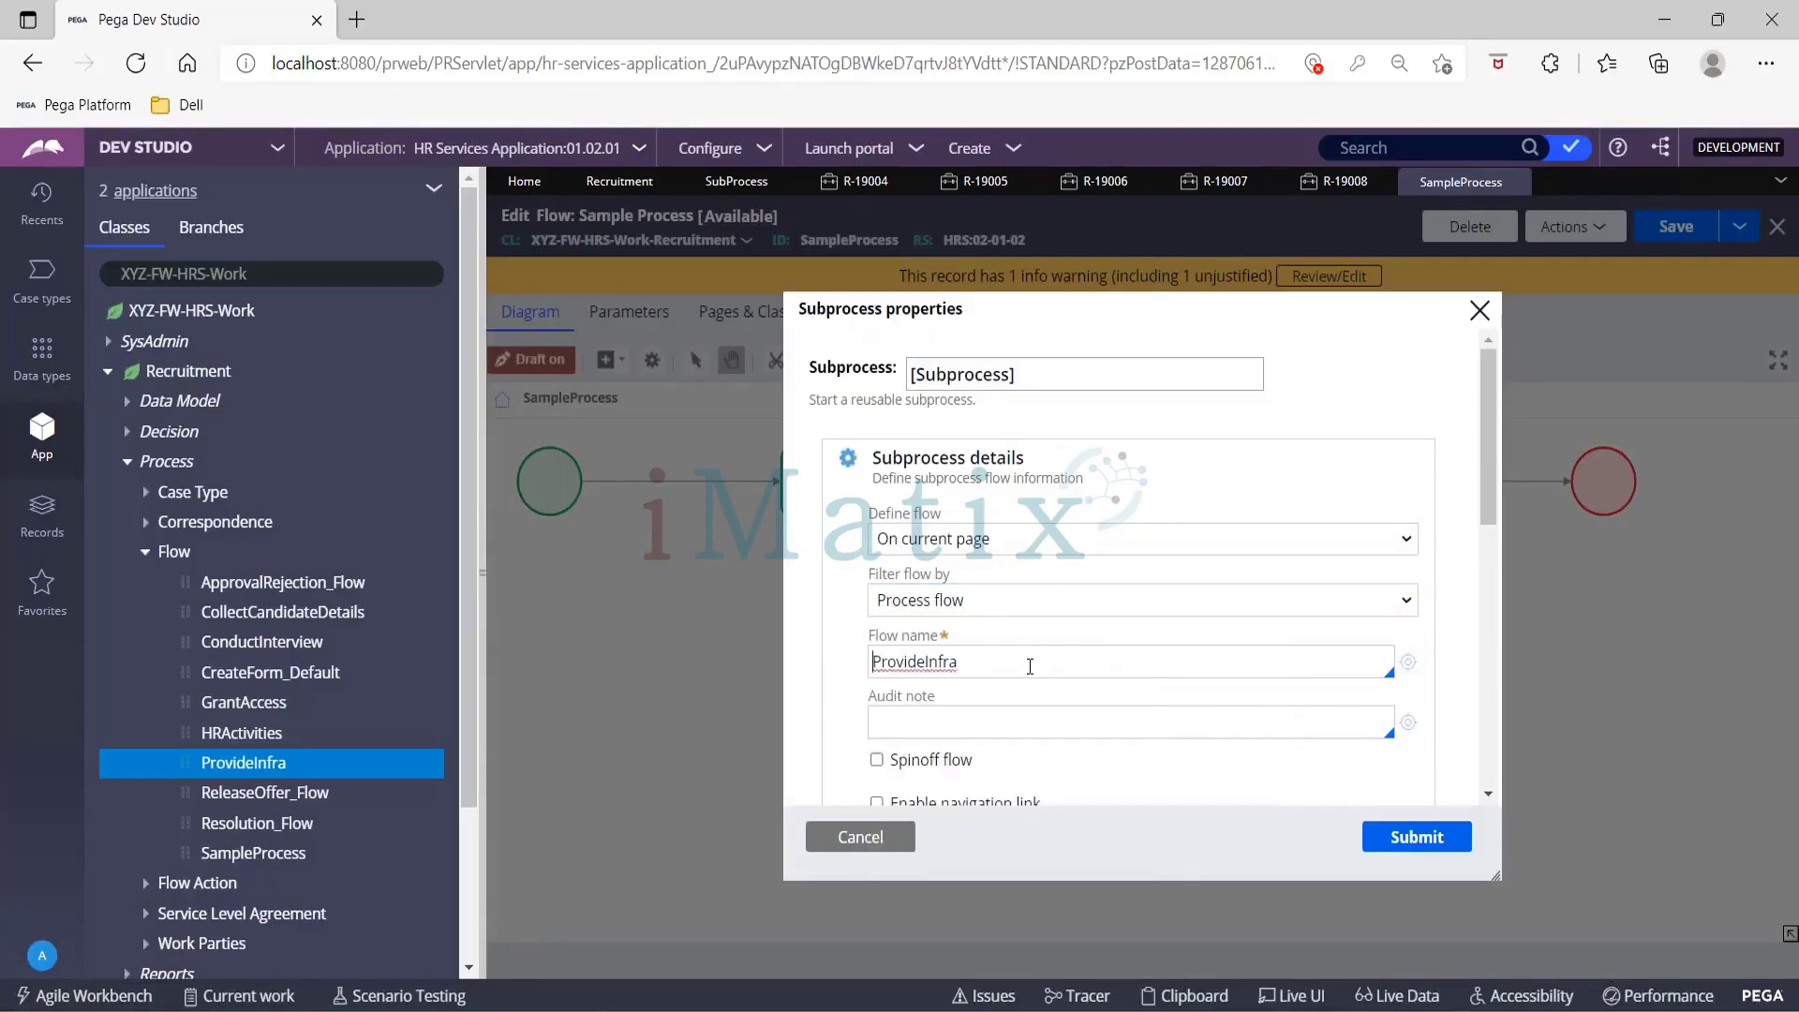
click(879, 761)
click(1406, 836)
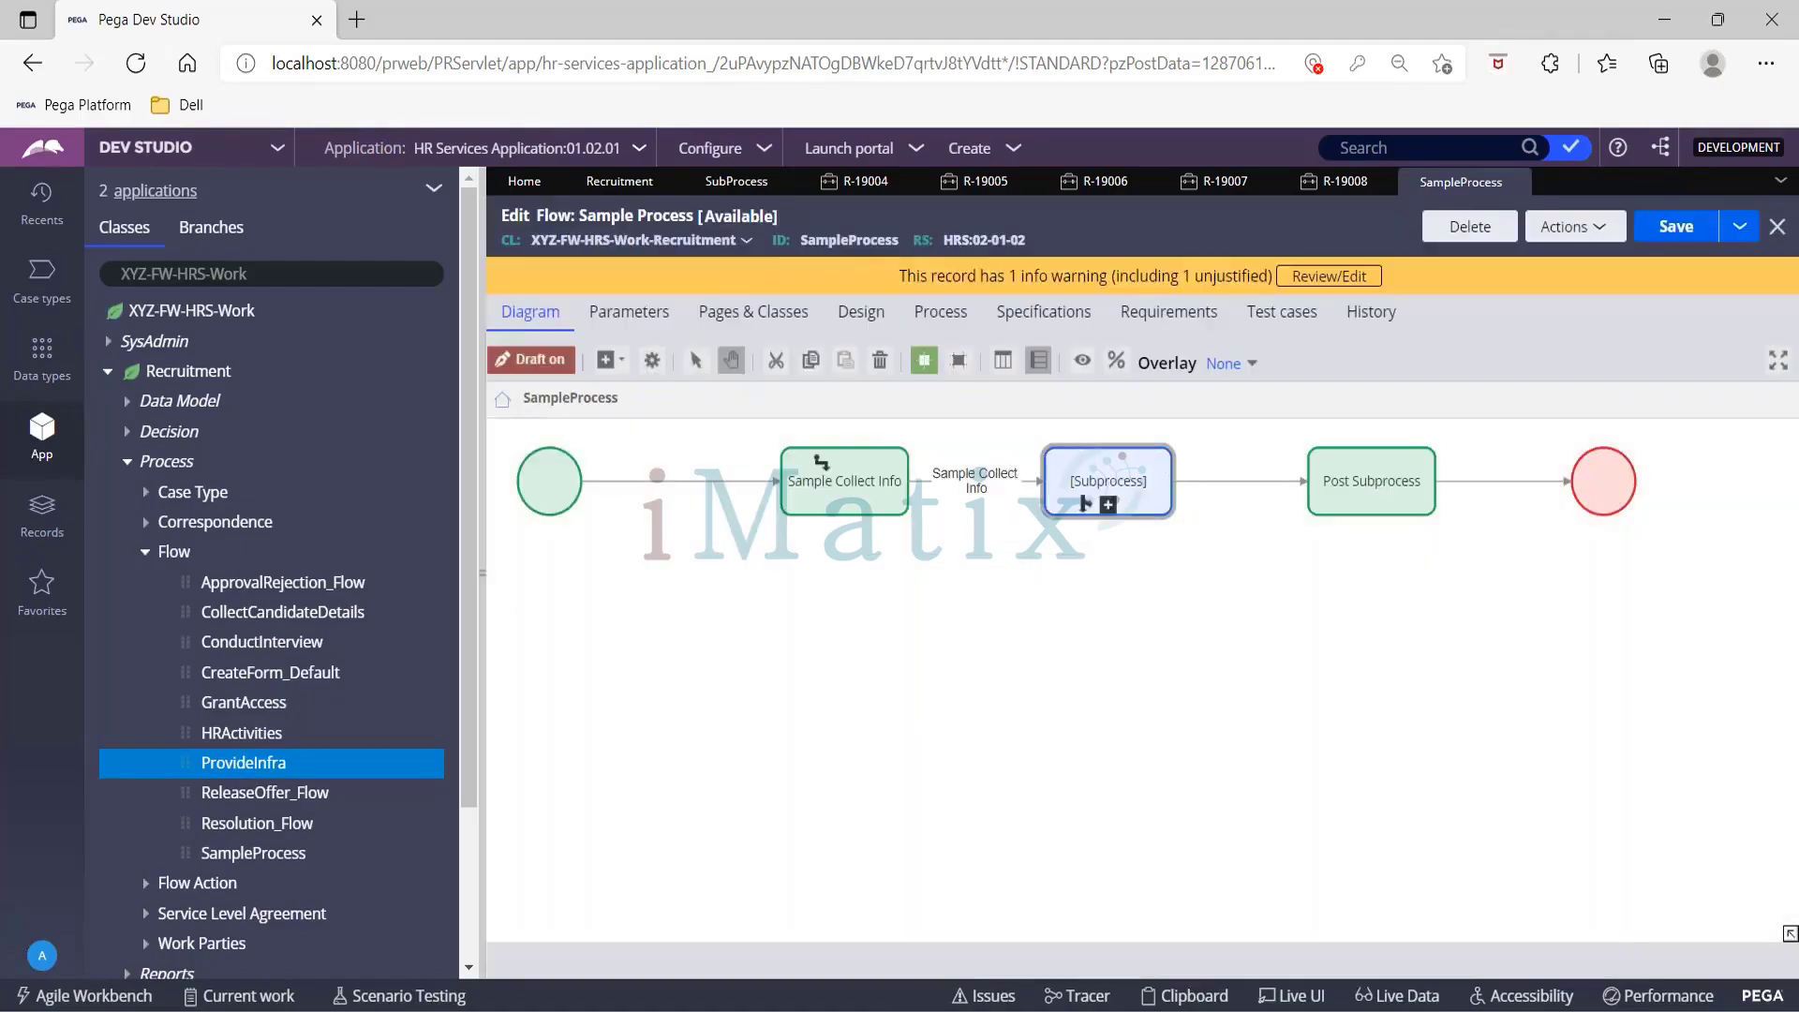
Step: Inspect the ProvideInfra flow inside the Subprocess shape and save the SampleProcess flow
click(1086, 503)
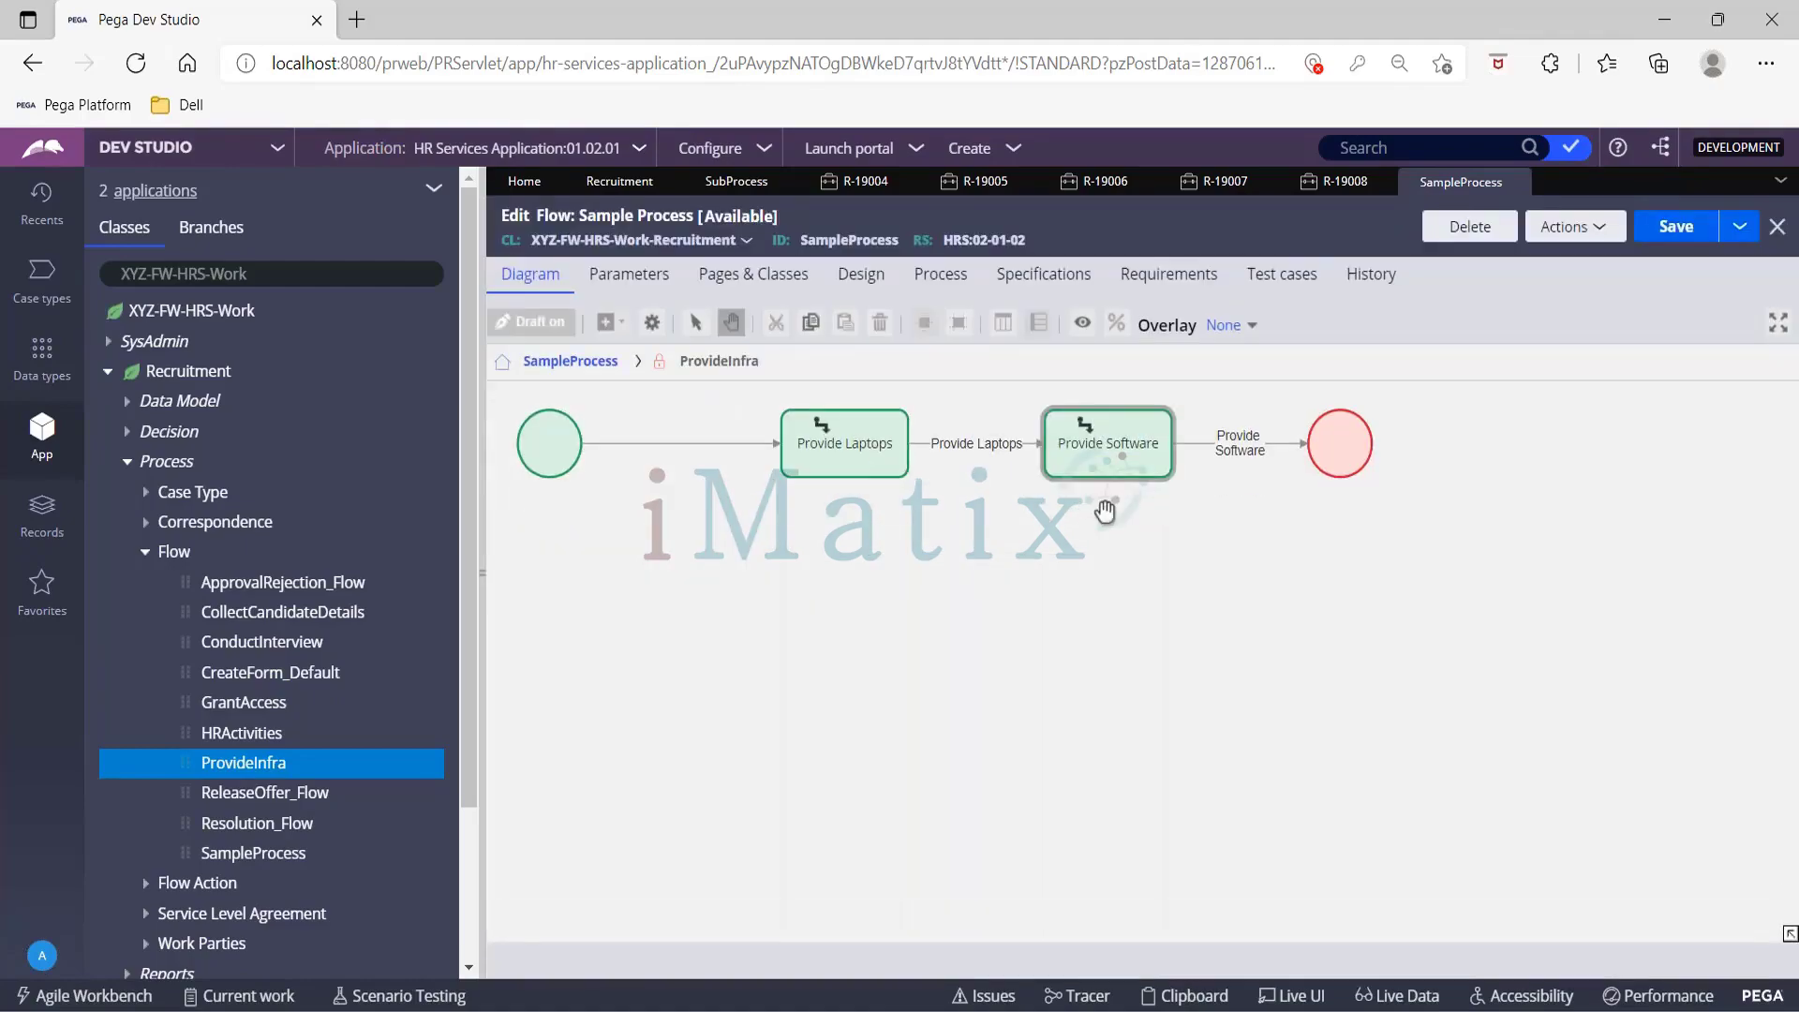
click(574, 362)
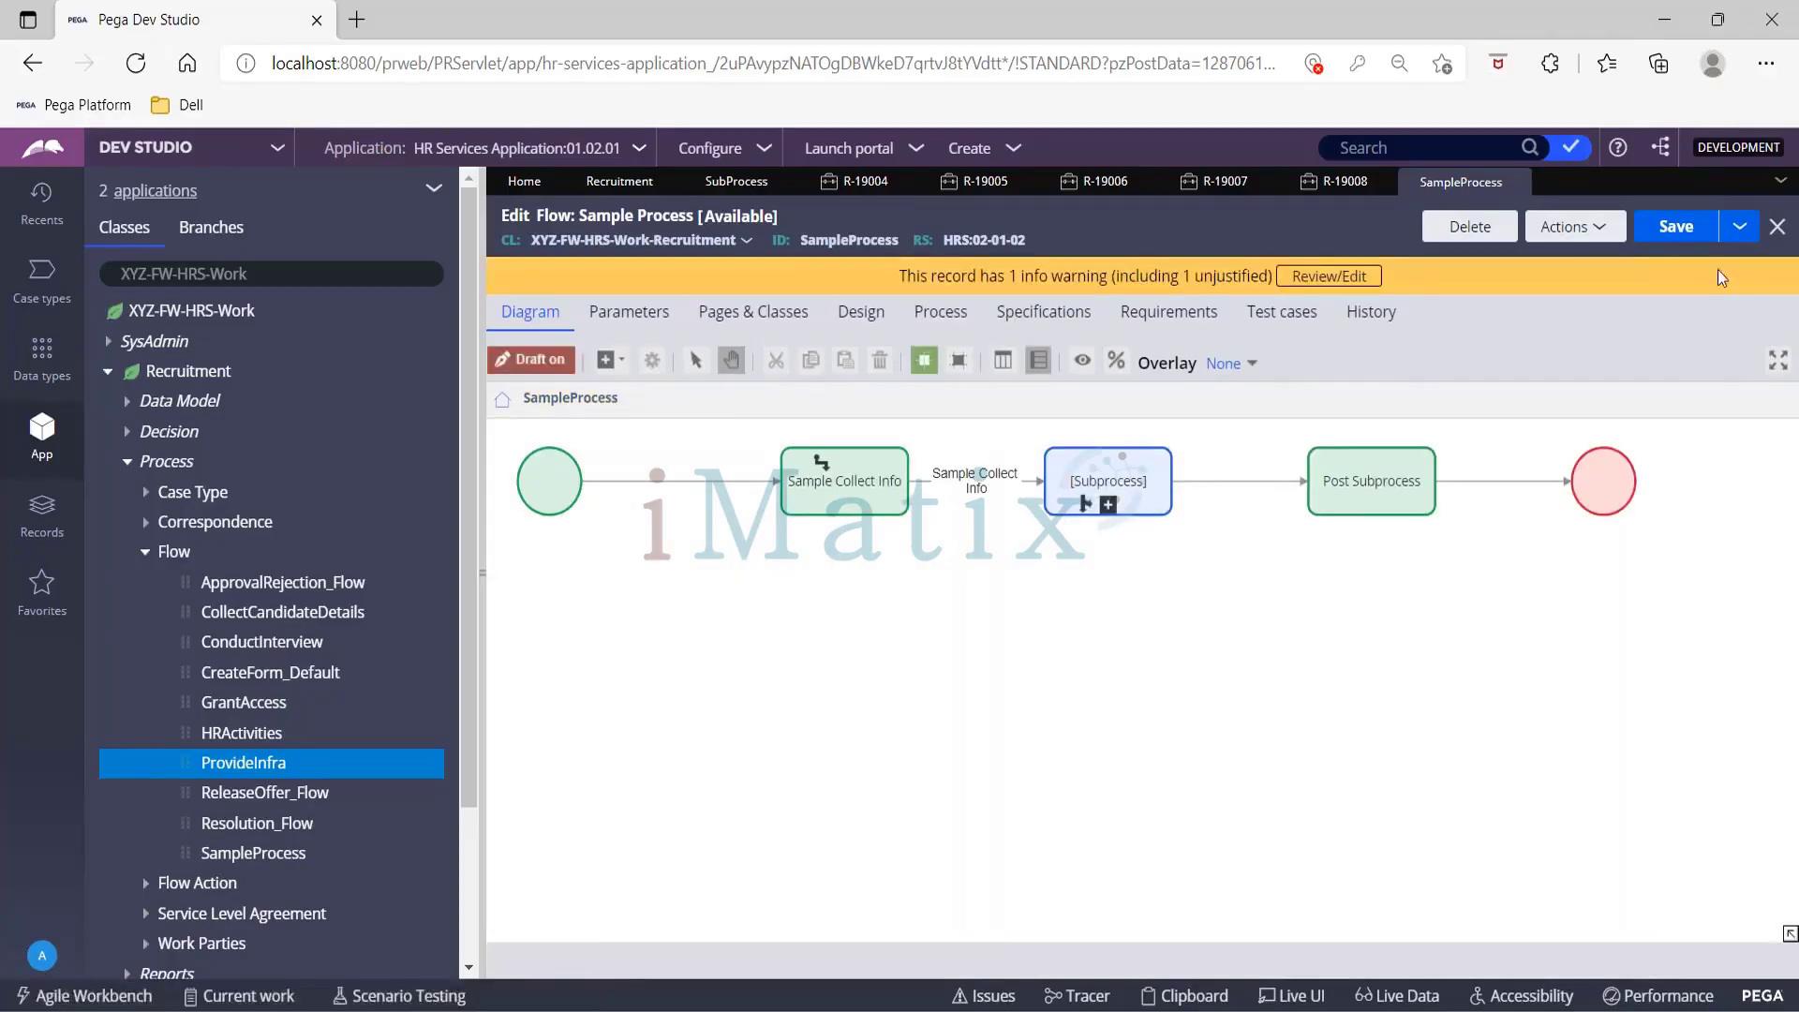
click(1646, 239)
Step: Refresh the Recruitment case type from its life cycle view and save and run it as a new case
click(620, 184)
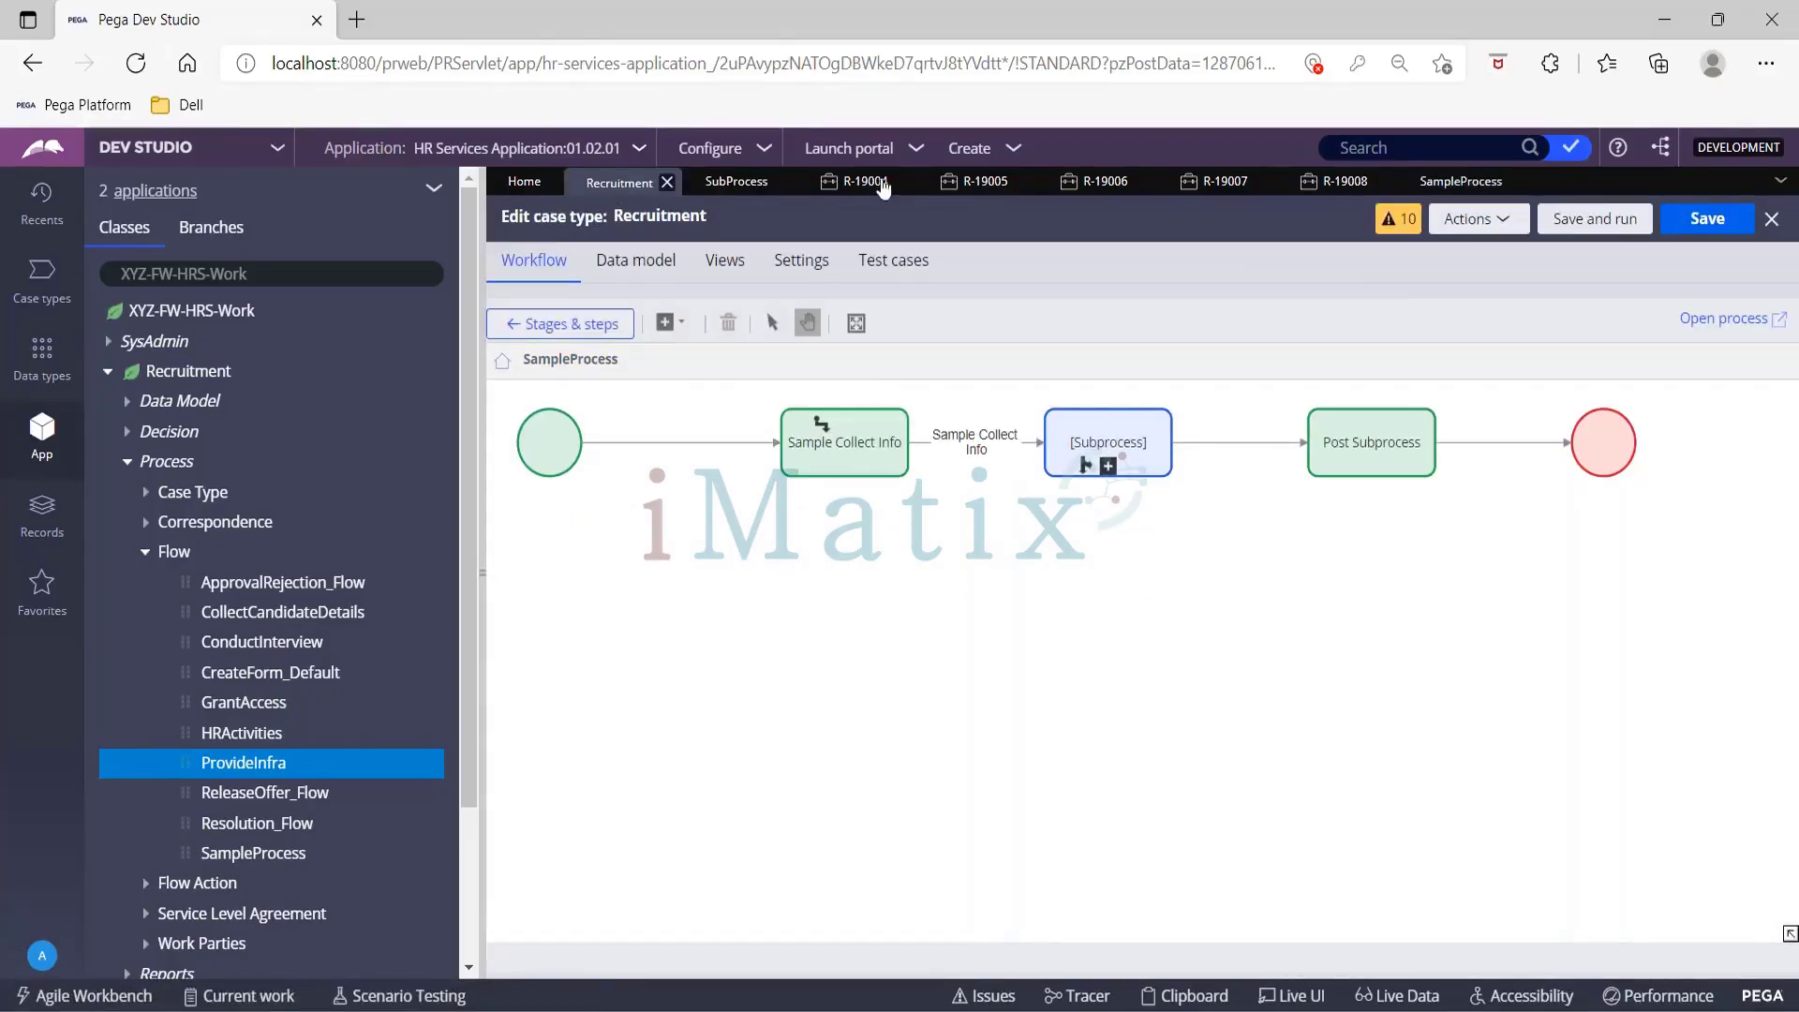
click(614, 328)
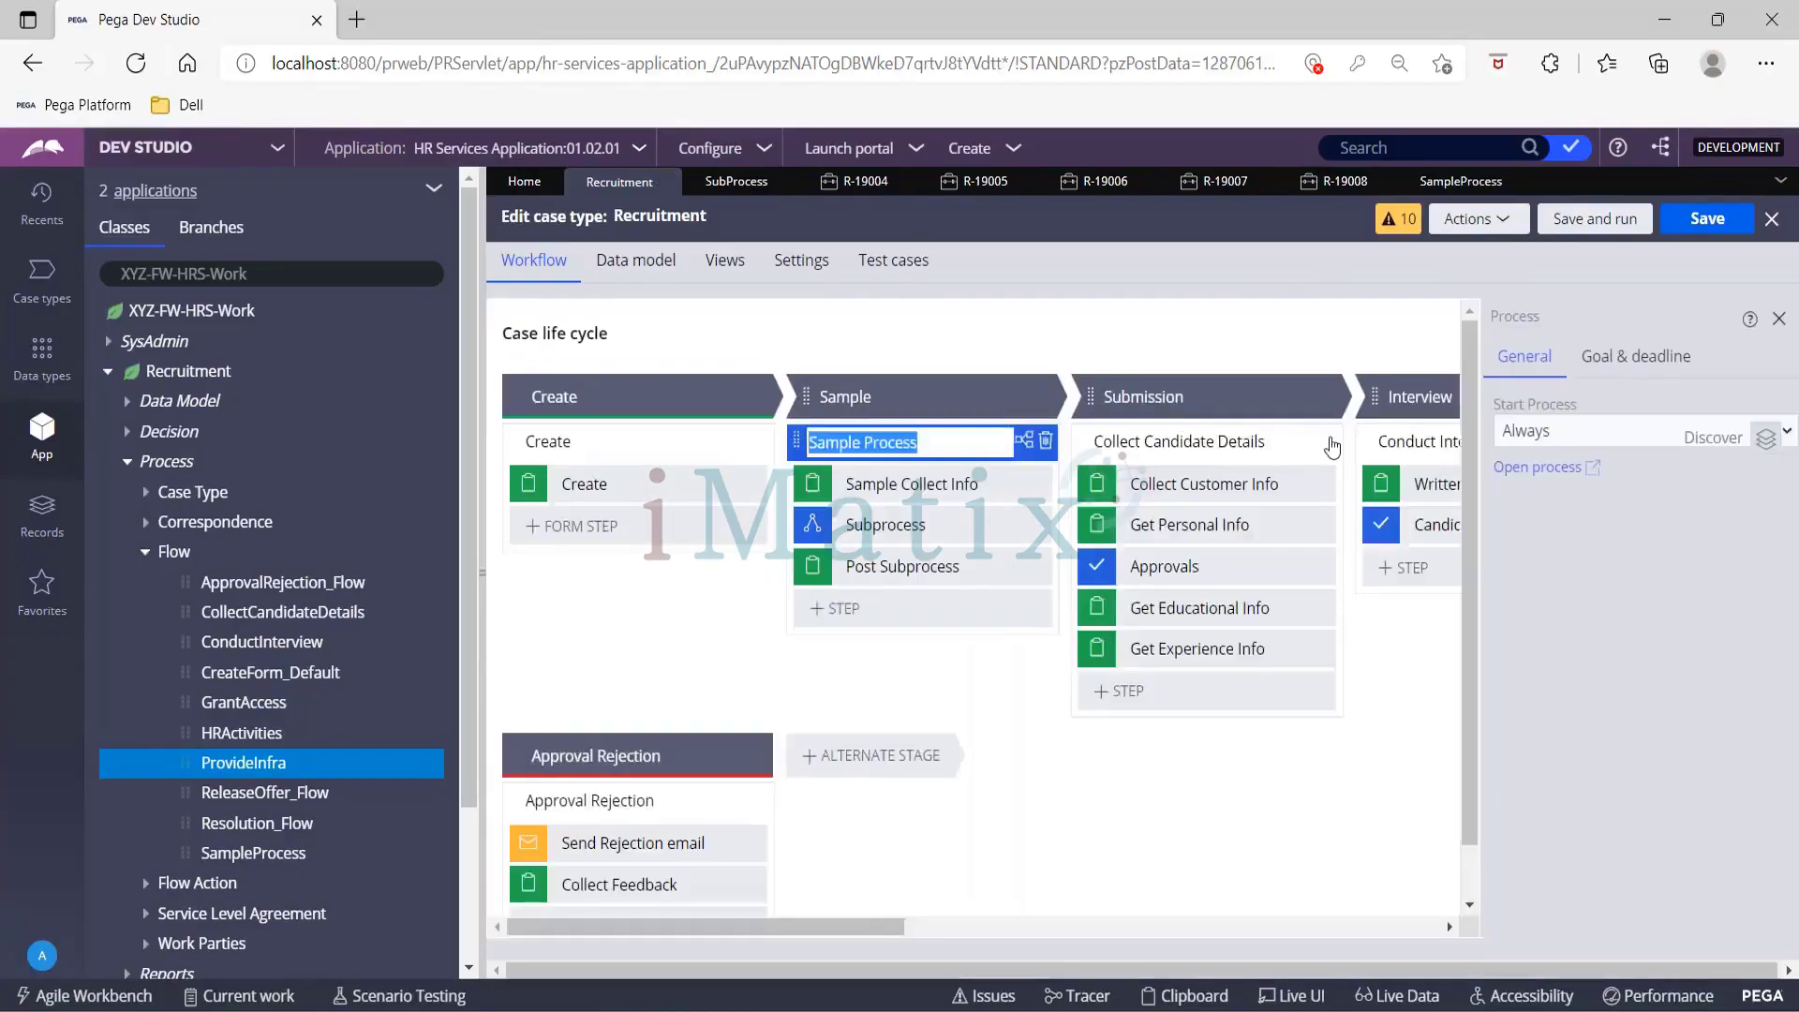
click(1599, 219)
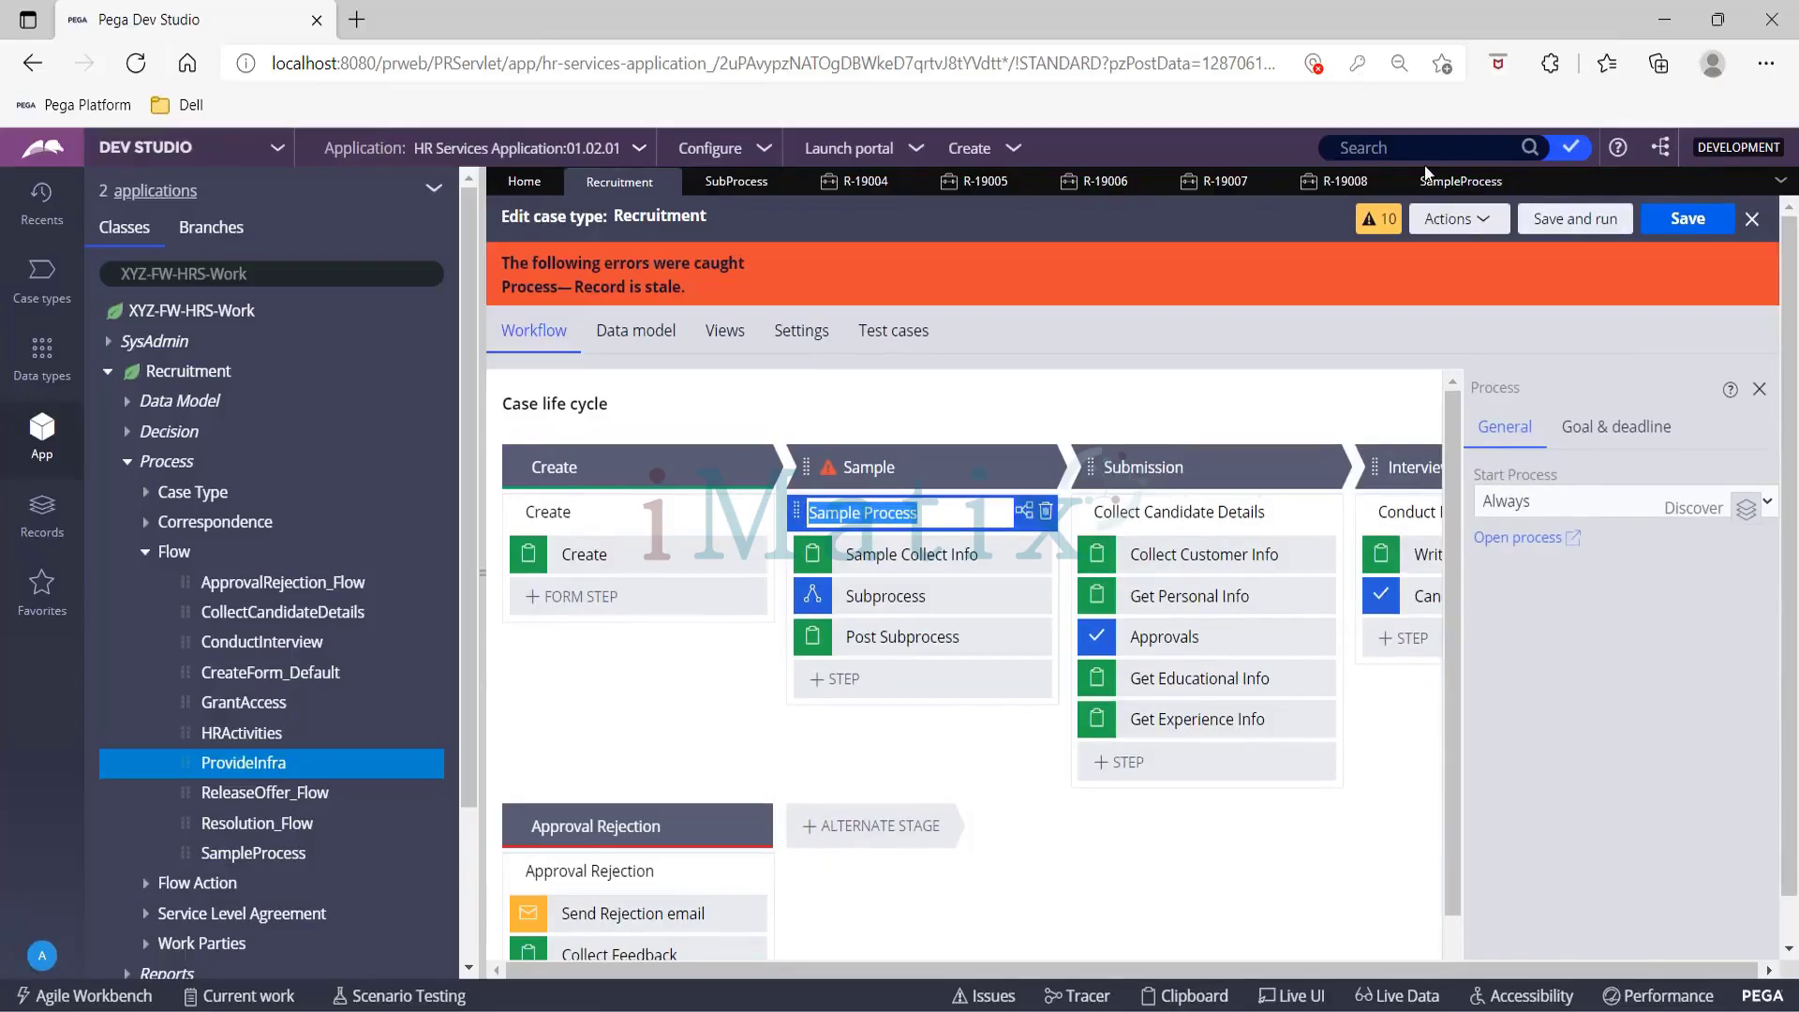
click(1455, 221)
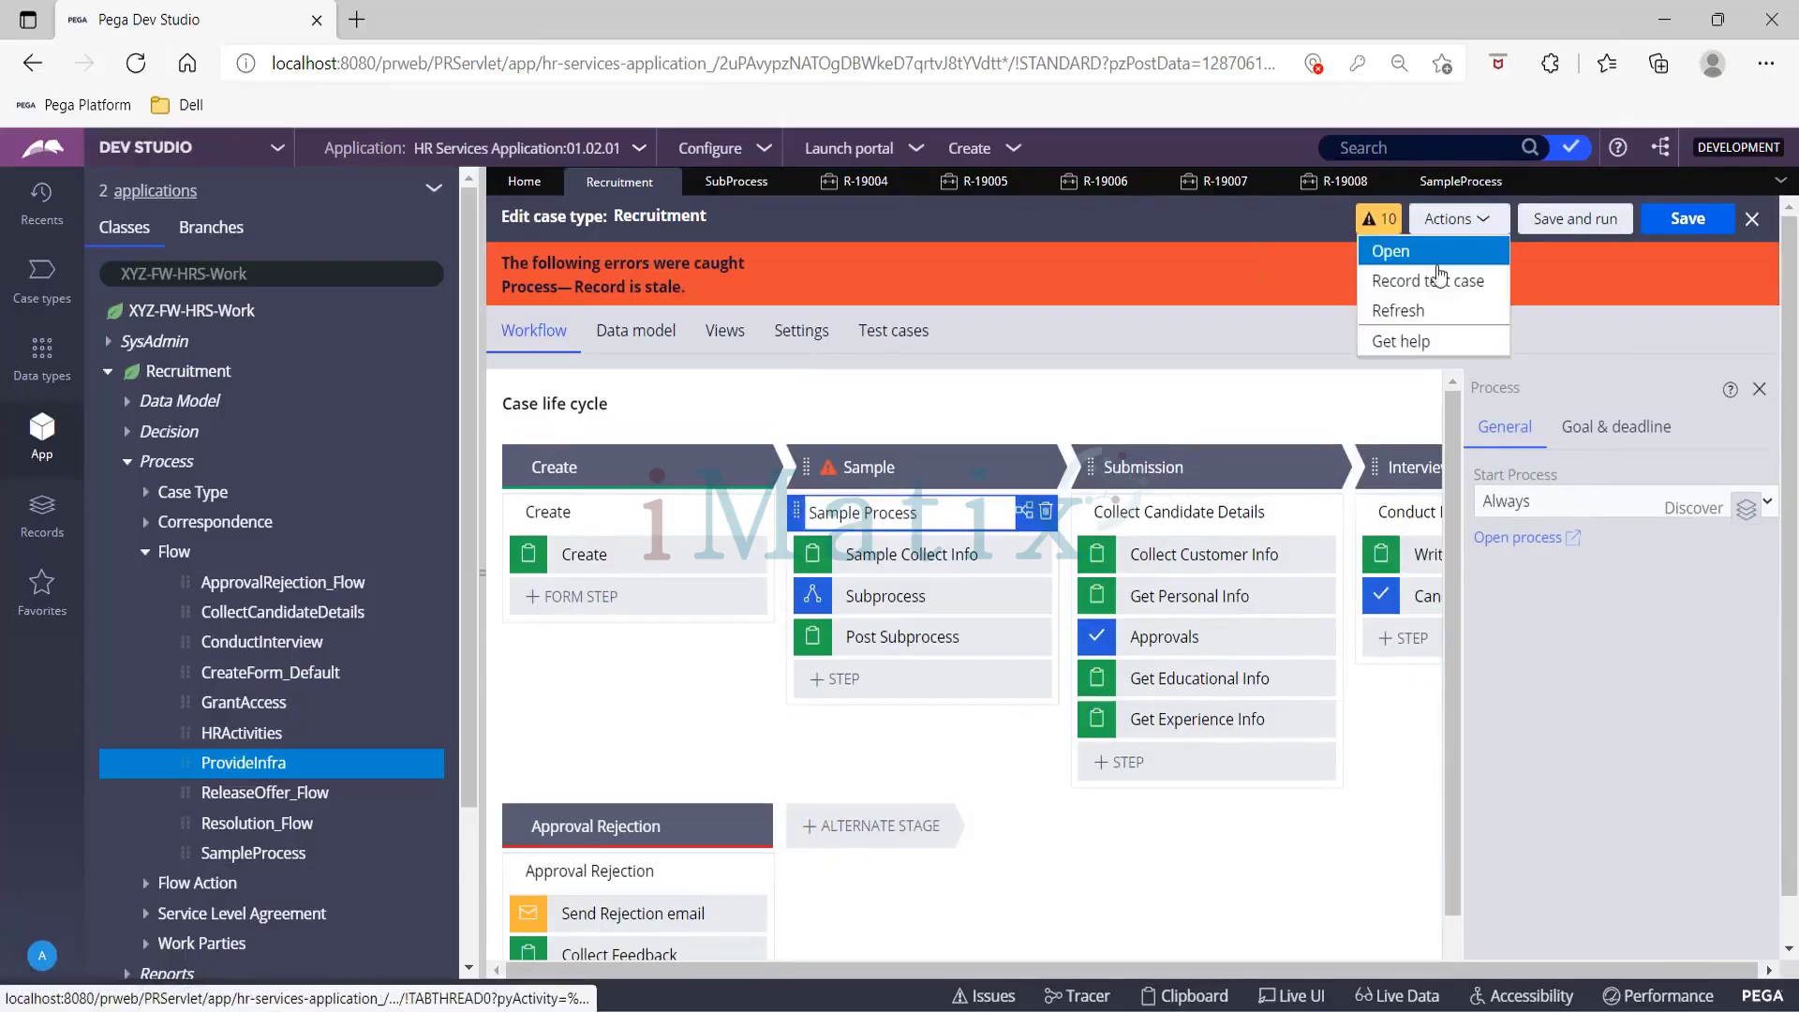
click(1431, 312)
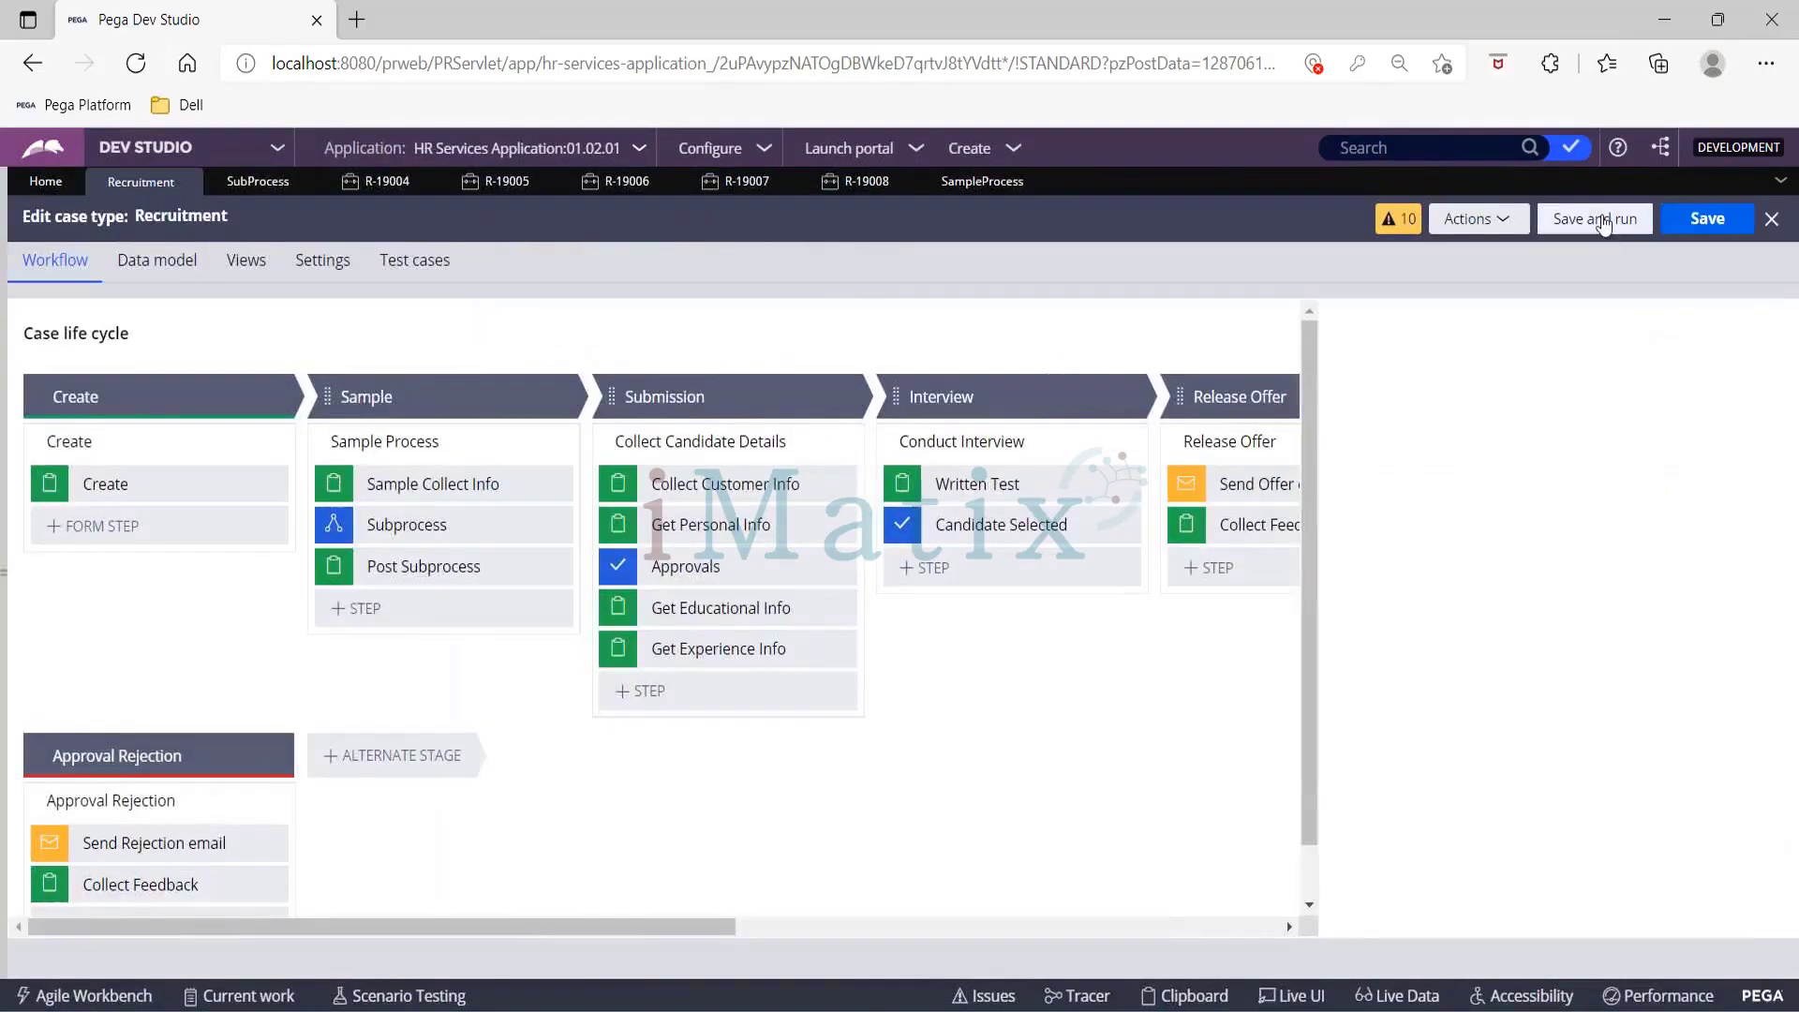
click(1598, 220)
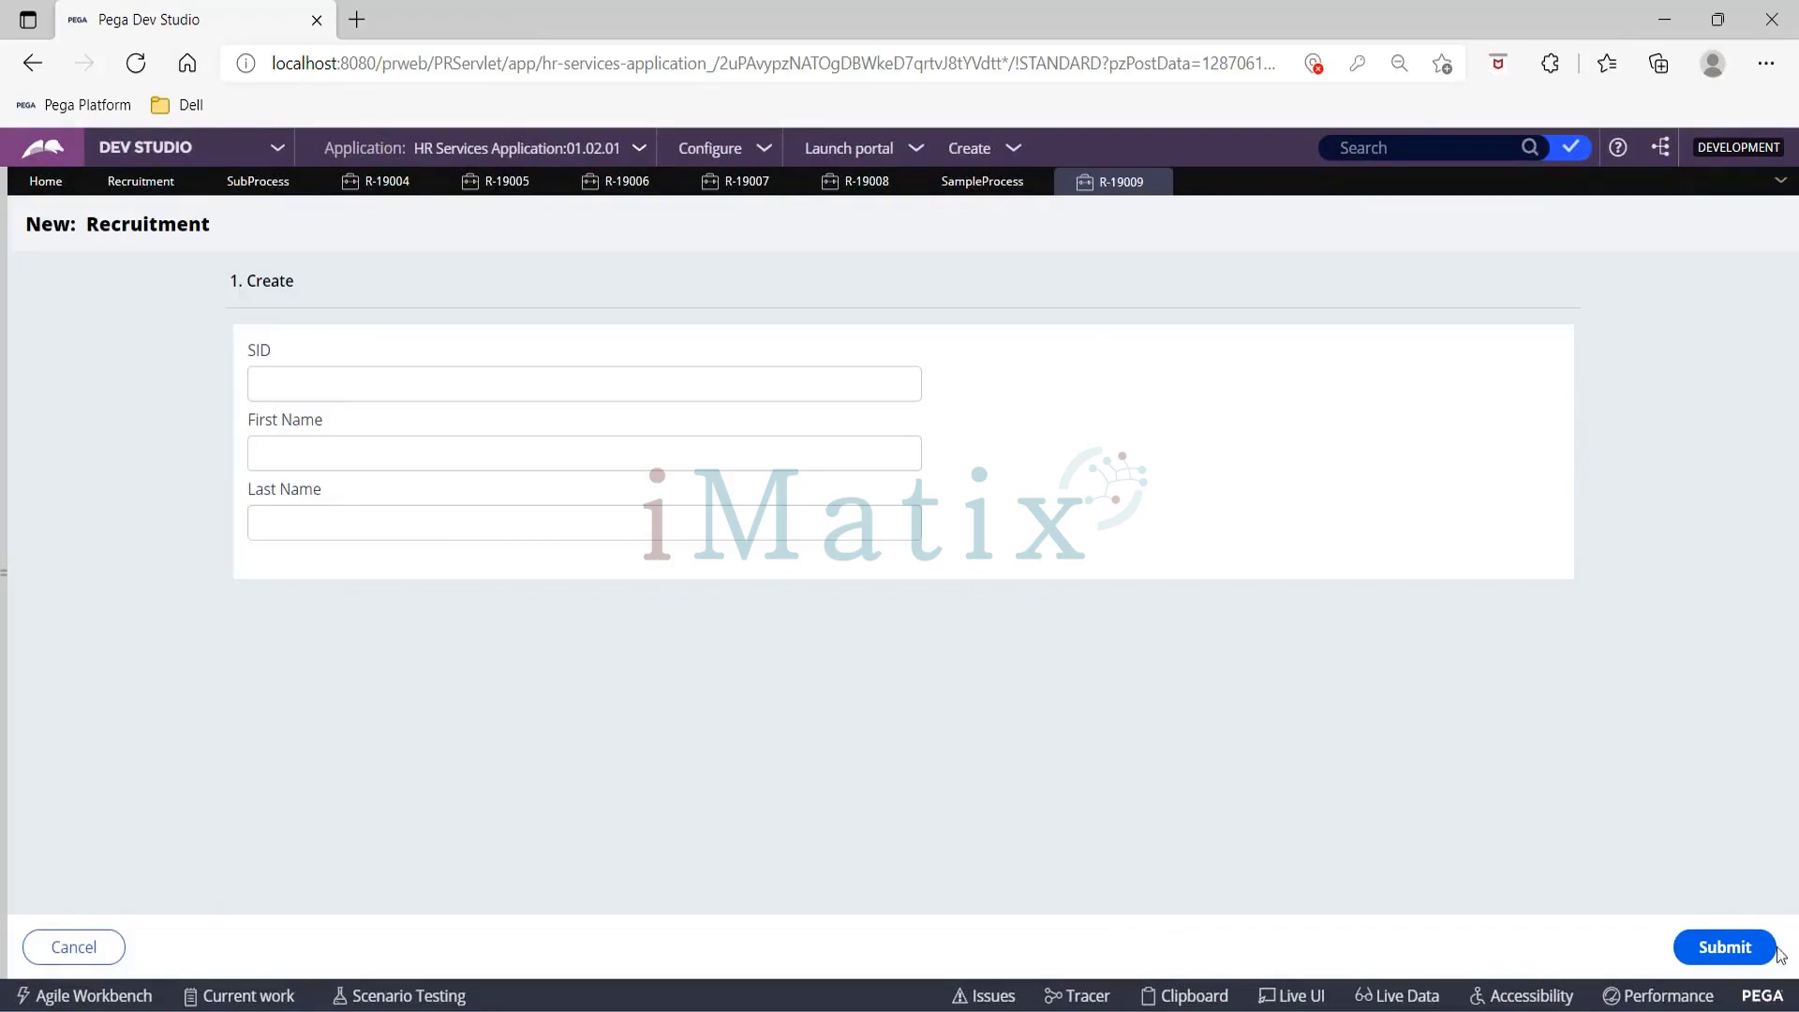
Step: Submit the blank Create form and advance the case through the Sample, Submission, Interview and Release Offer stages, approving the interview
click(1734, 948)
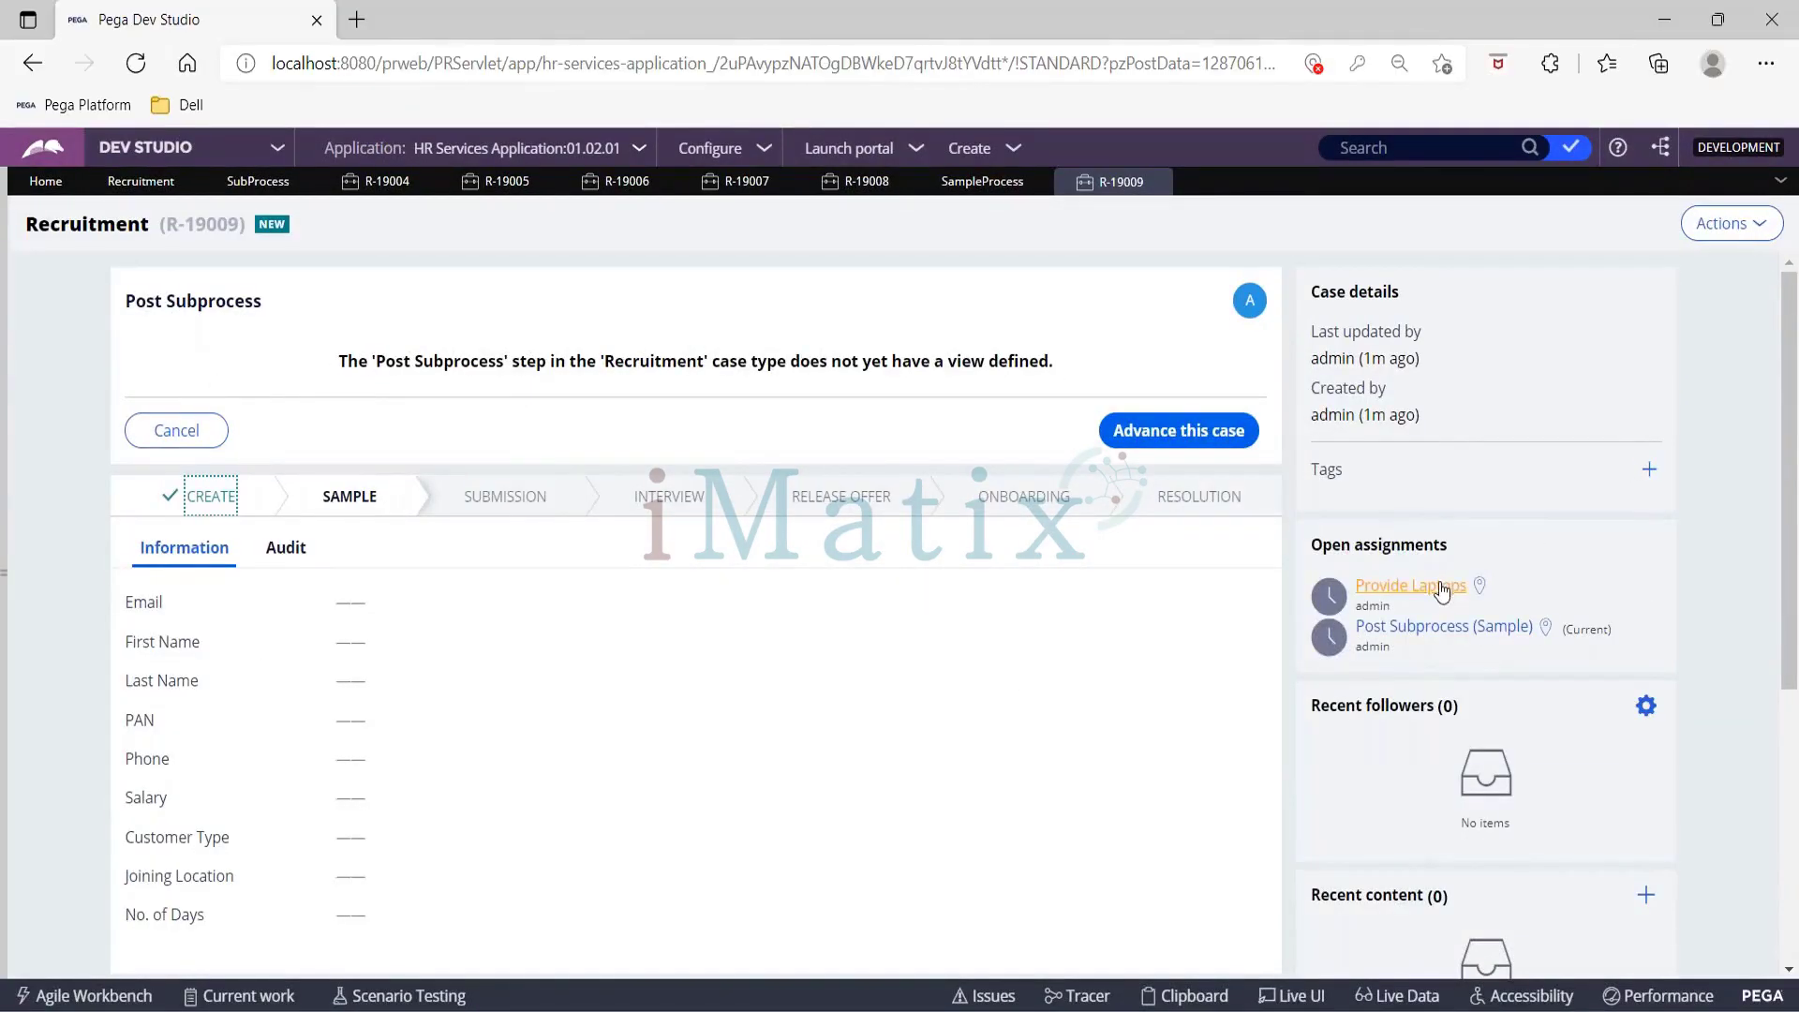
click(1215, 433)
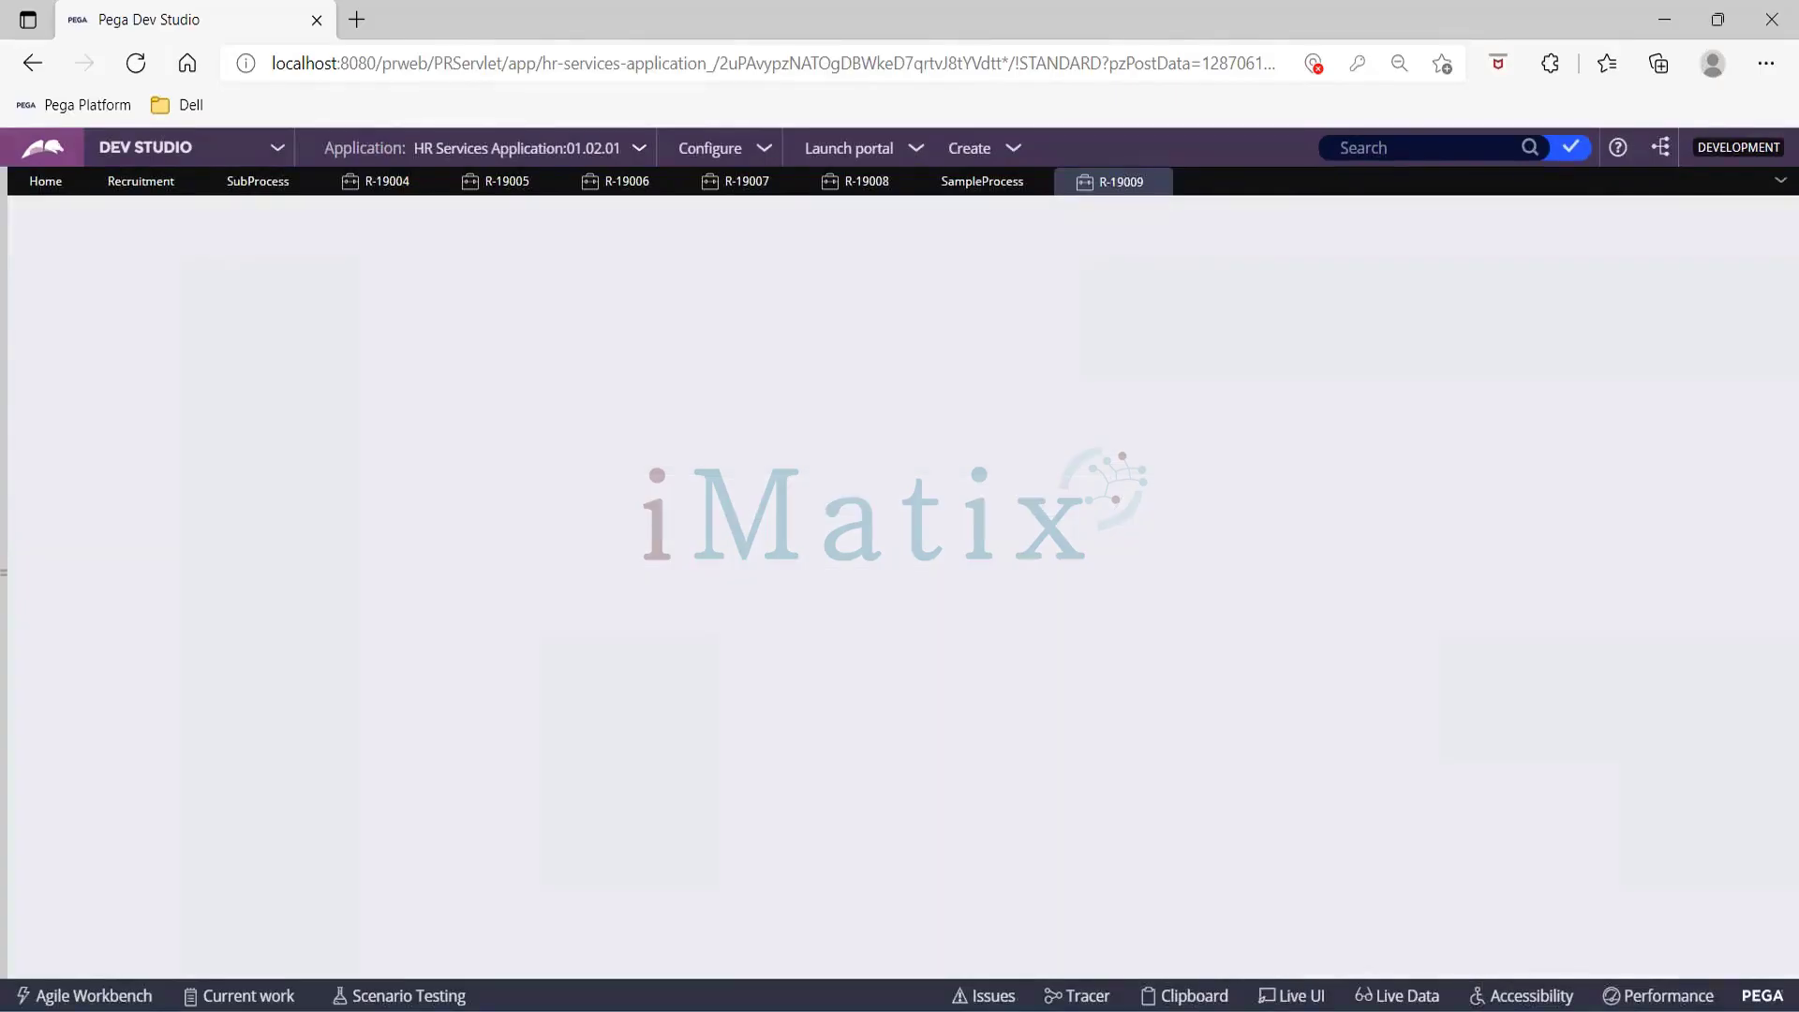
click(1209, 605)
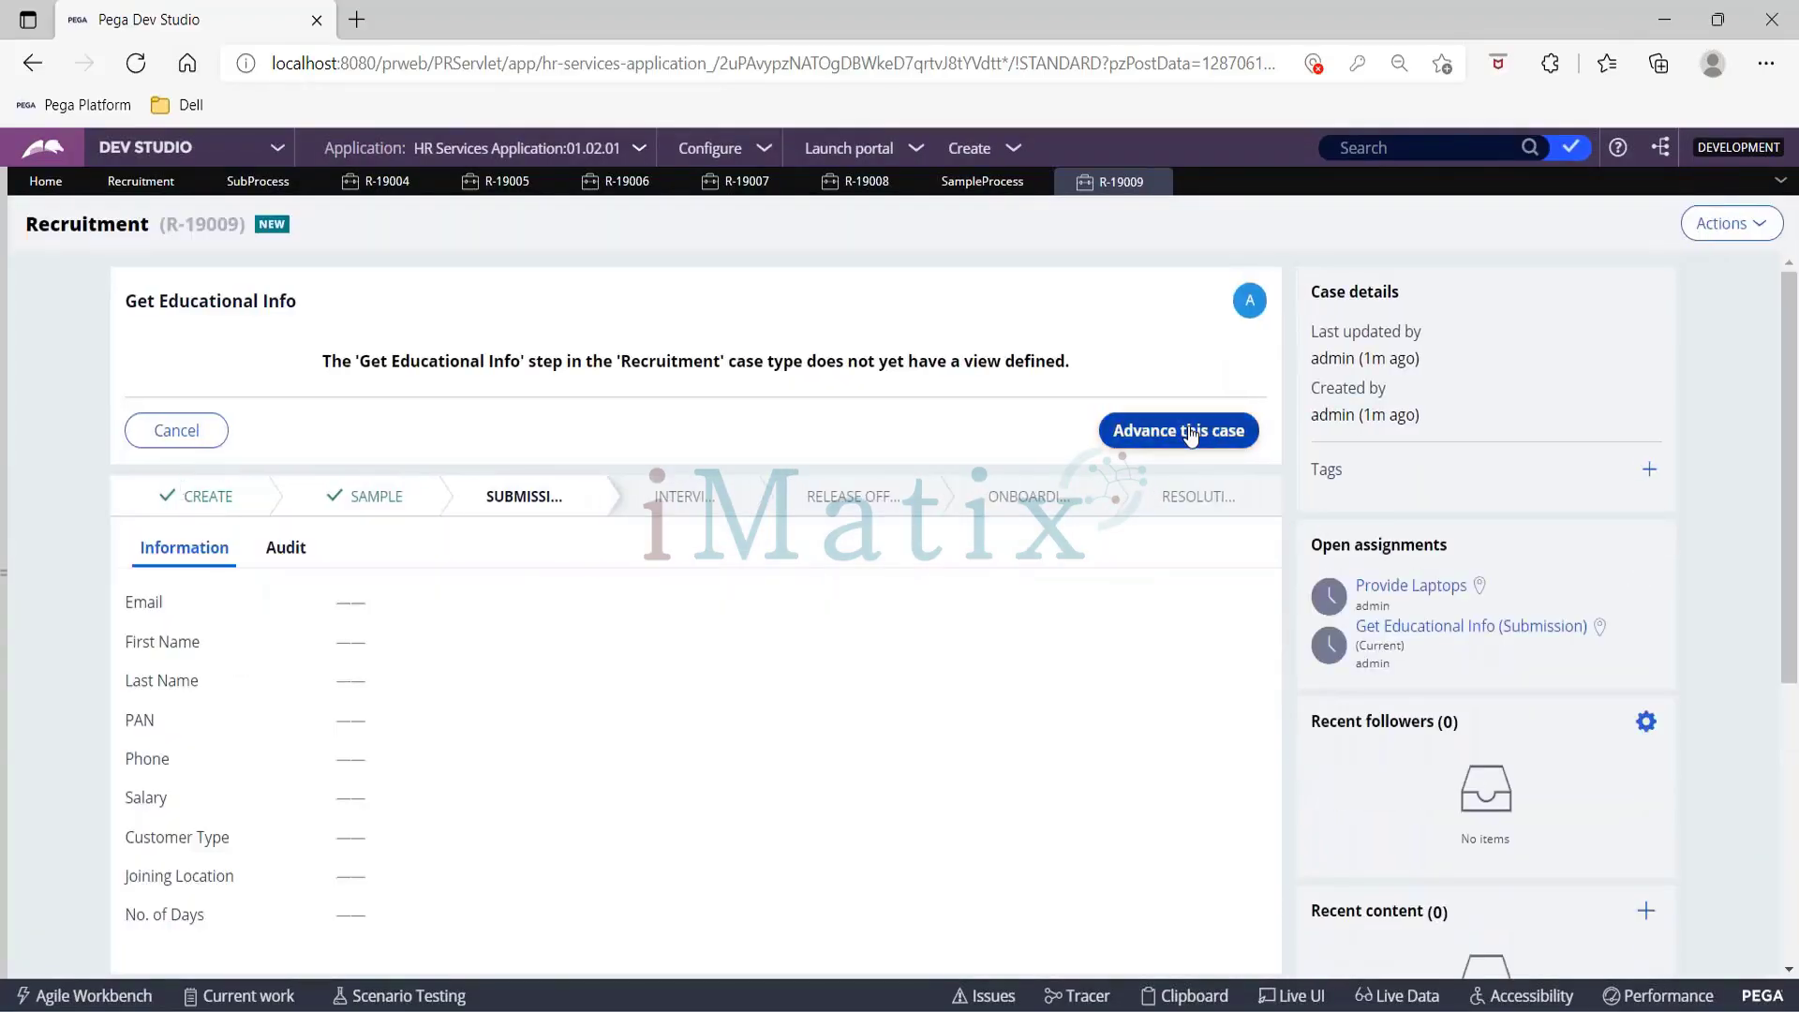
click(1182, 431)
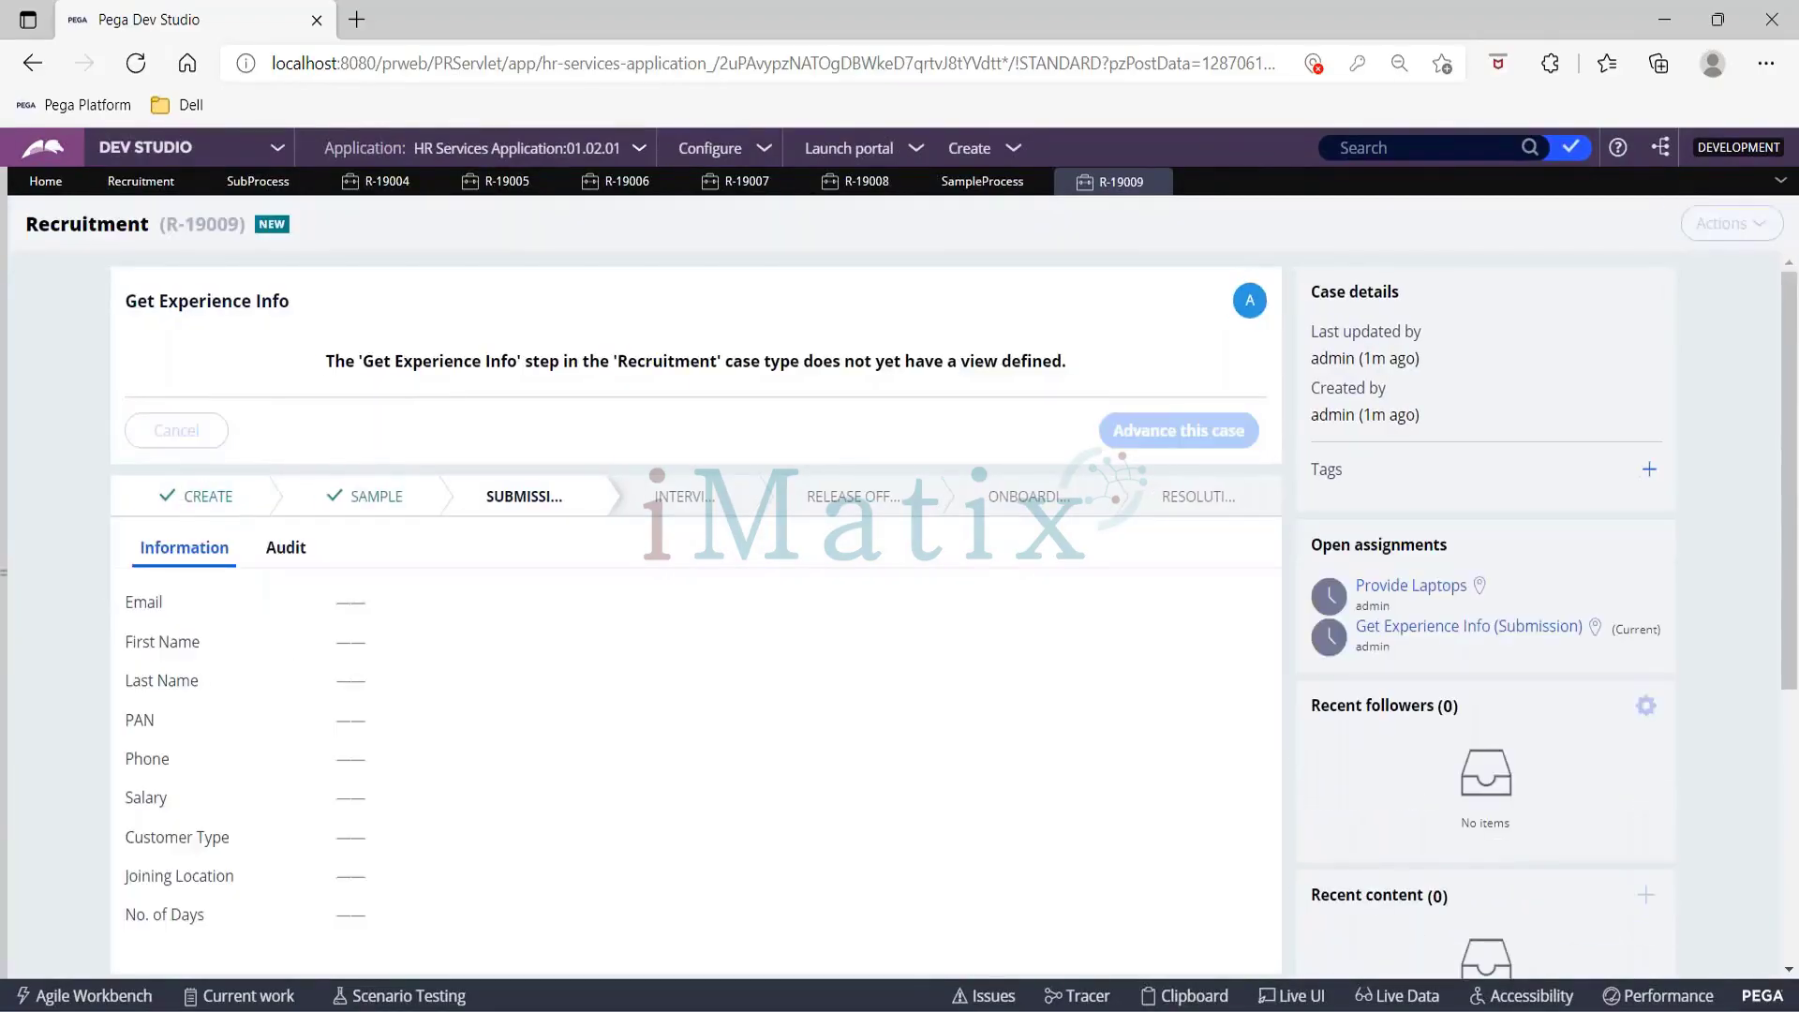
click(1186, 432)
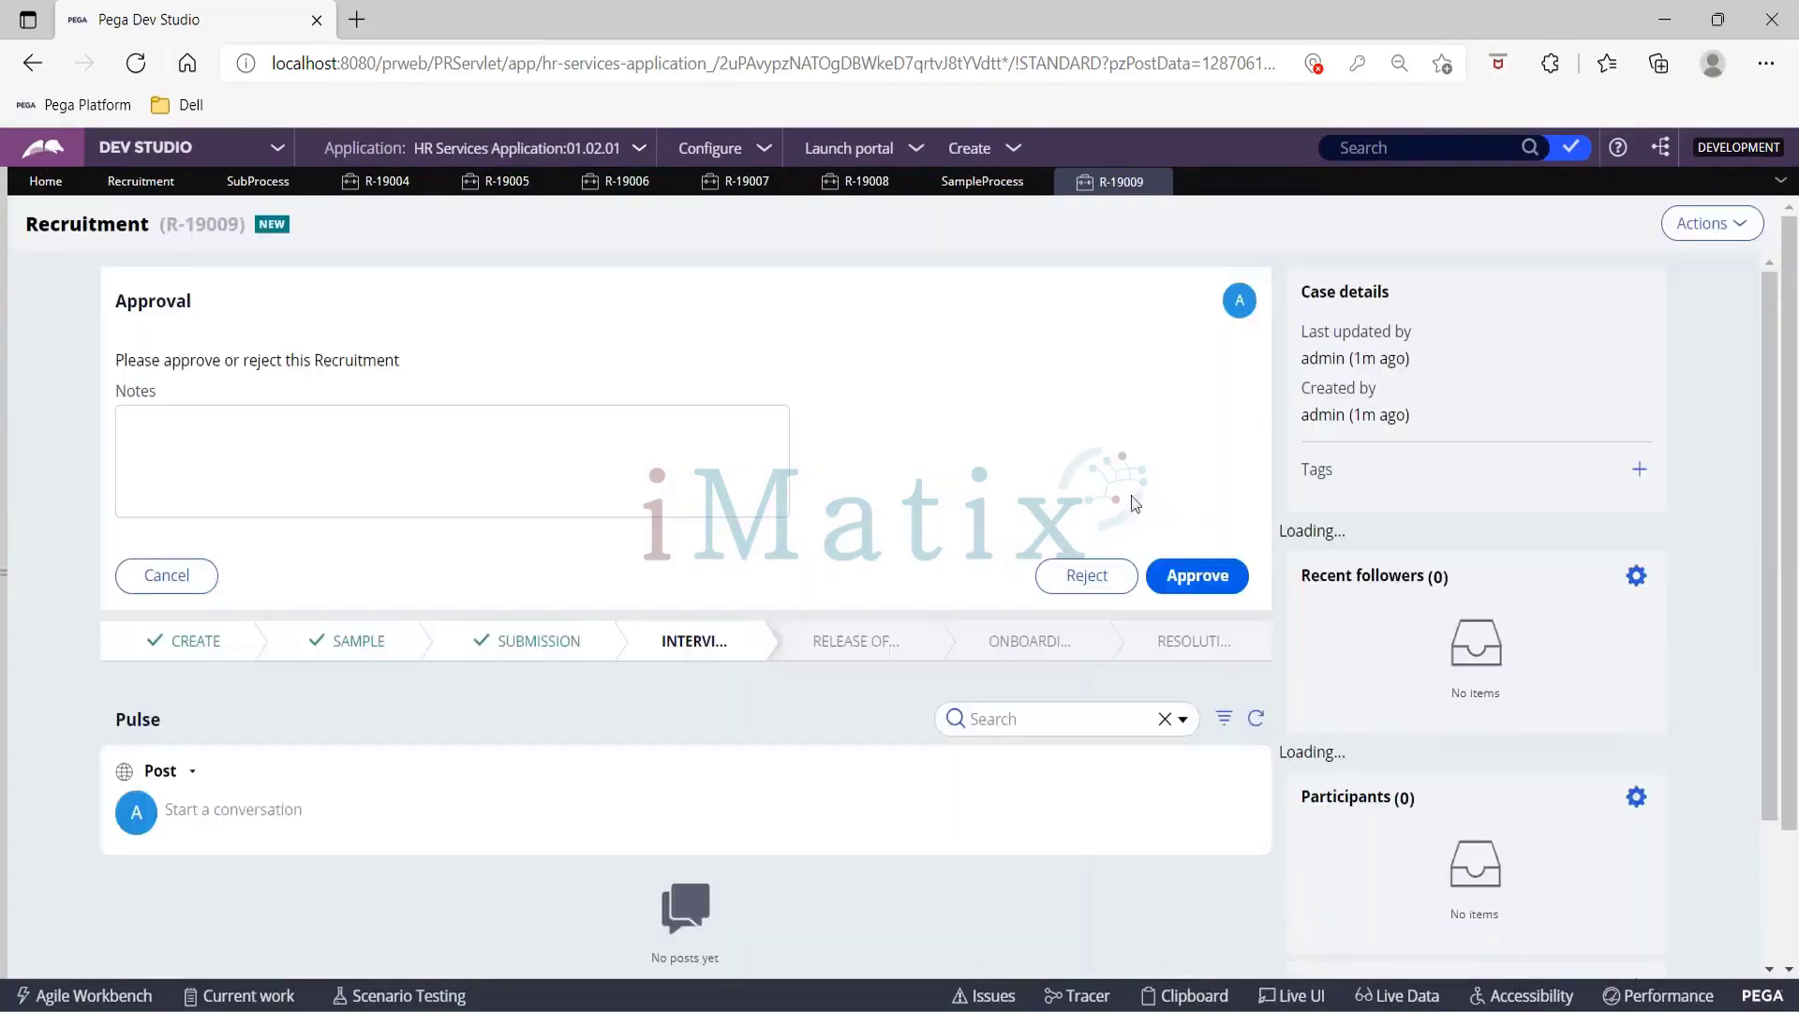
click(1198, 572)
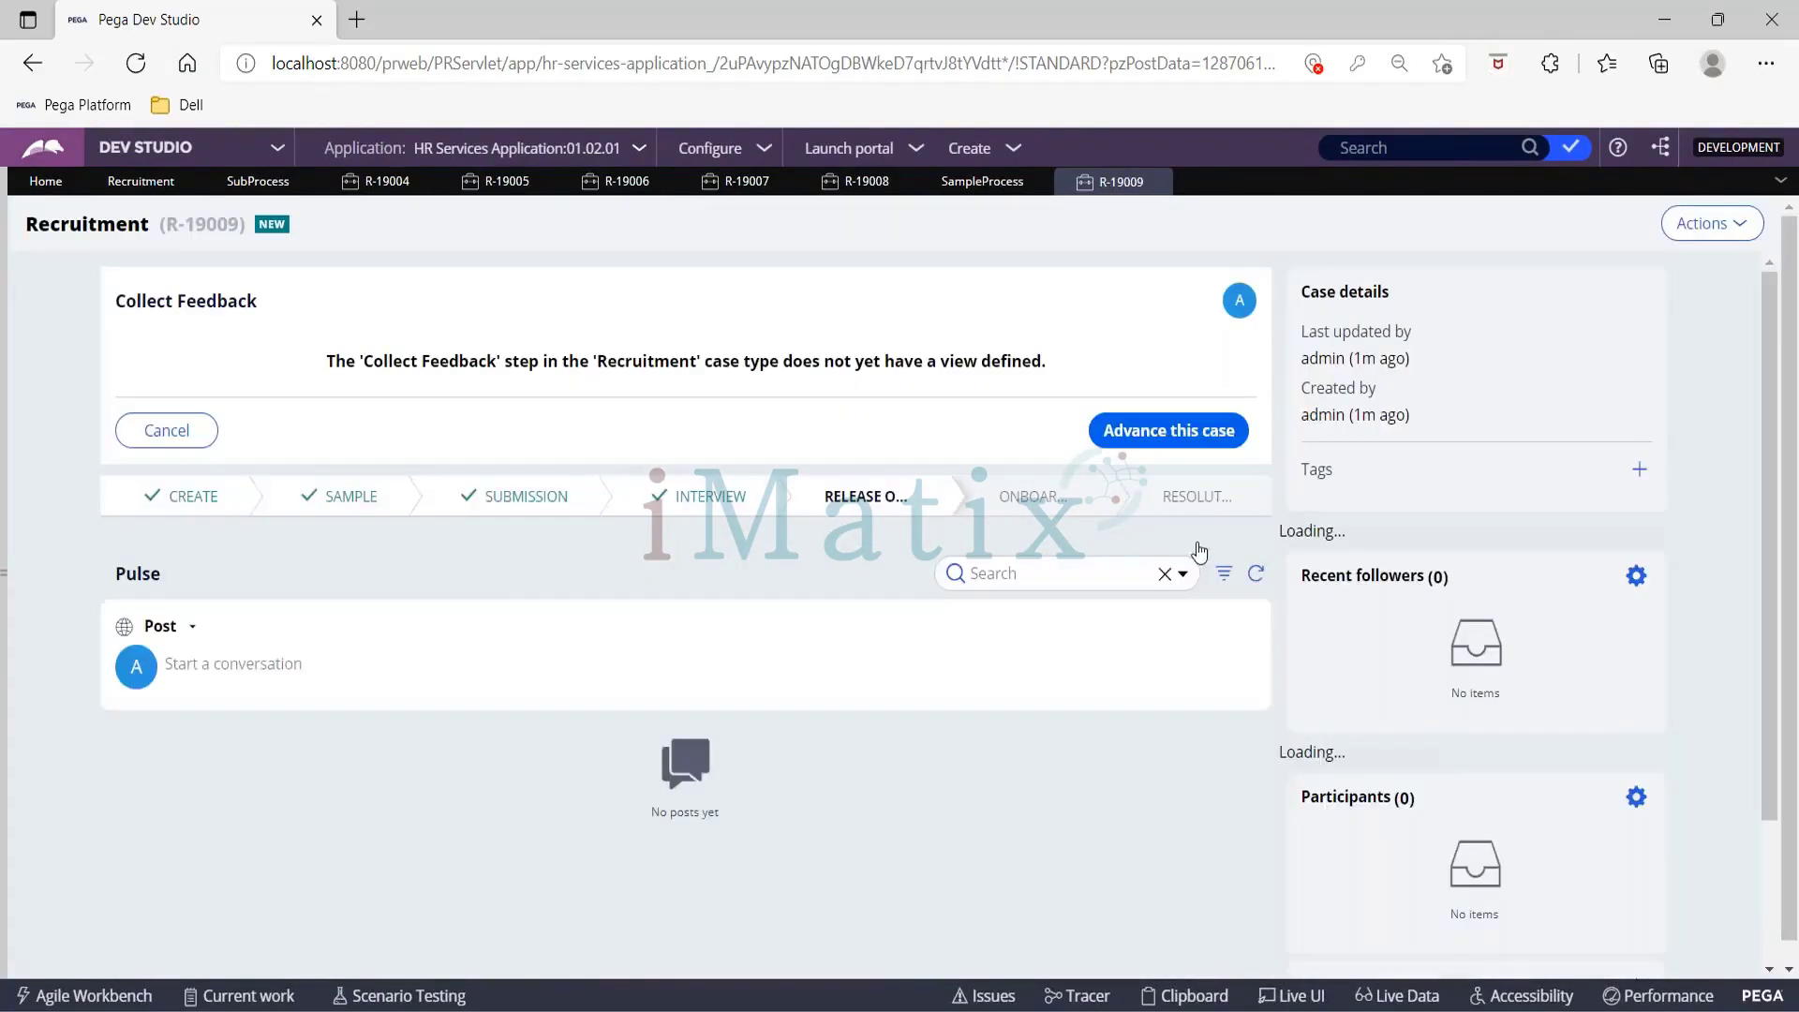
click(1153, 433)
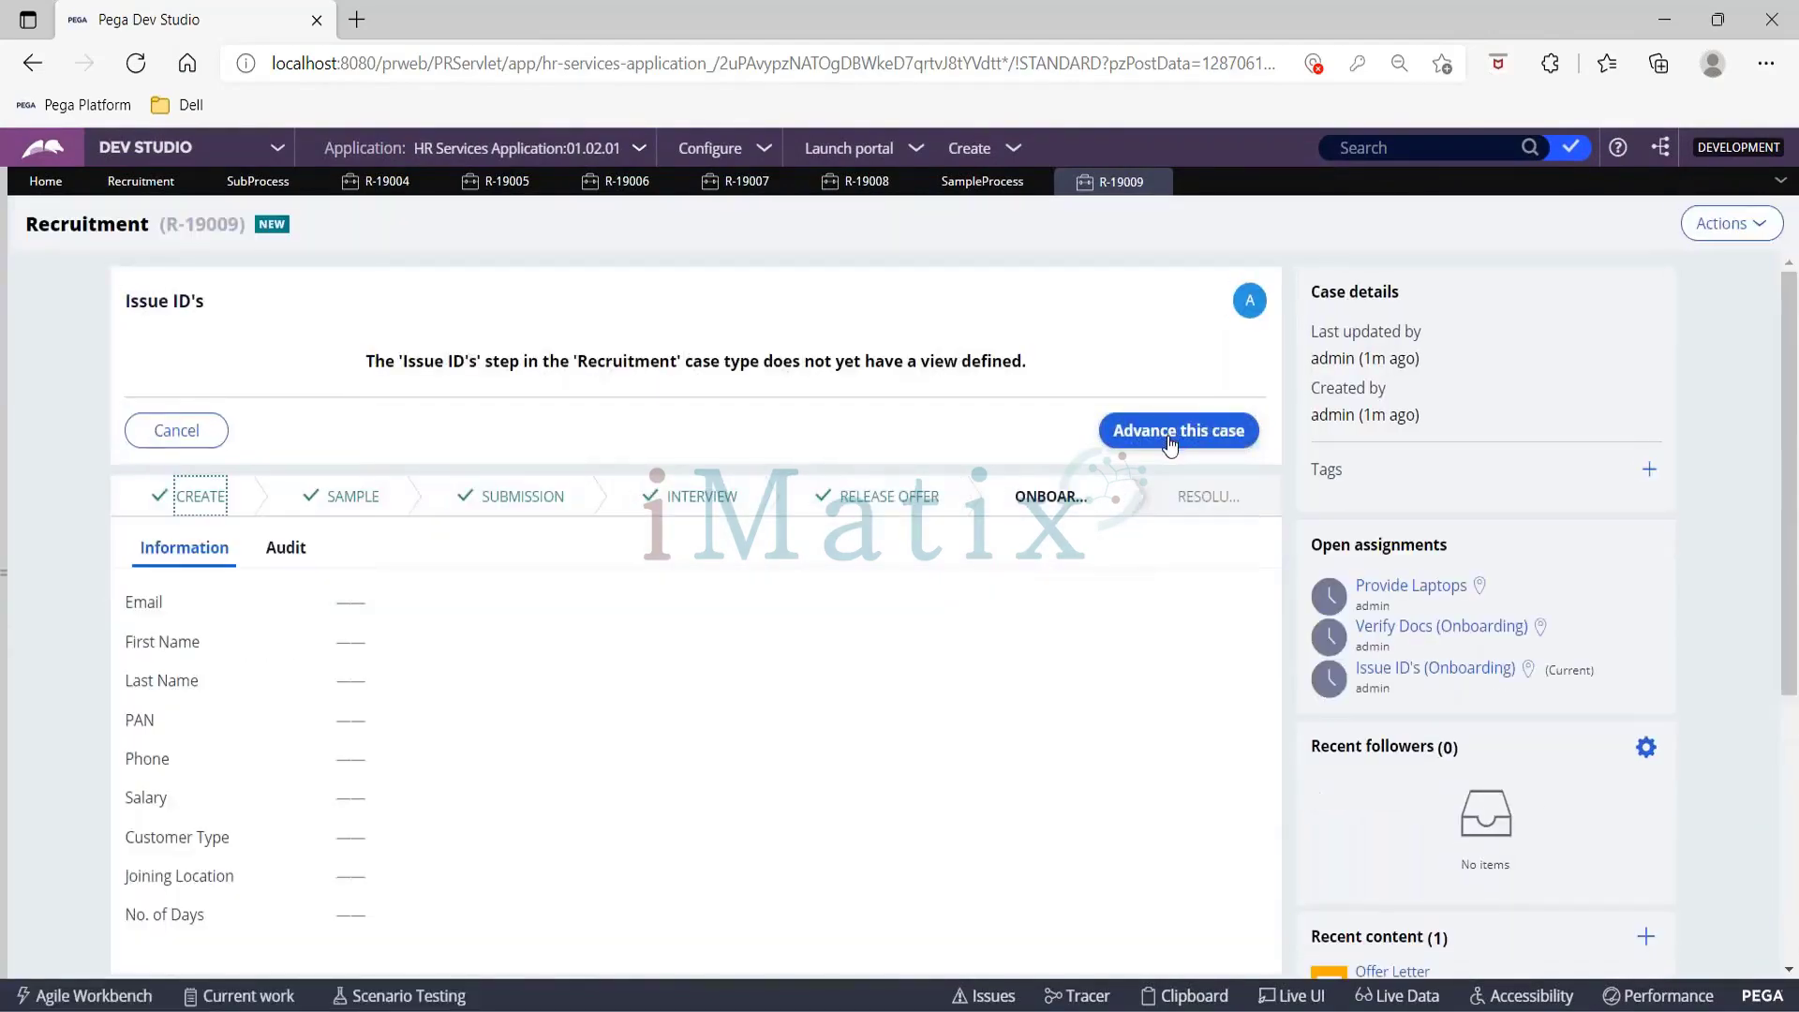
Step: Check the Onboarding stage's processes in the case type against the running case, and advance the case's Issue ID's step
click(141, 181)
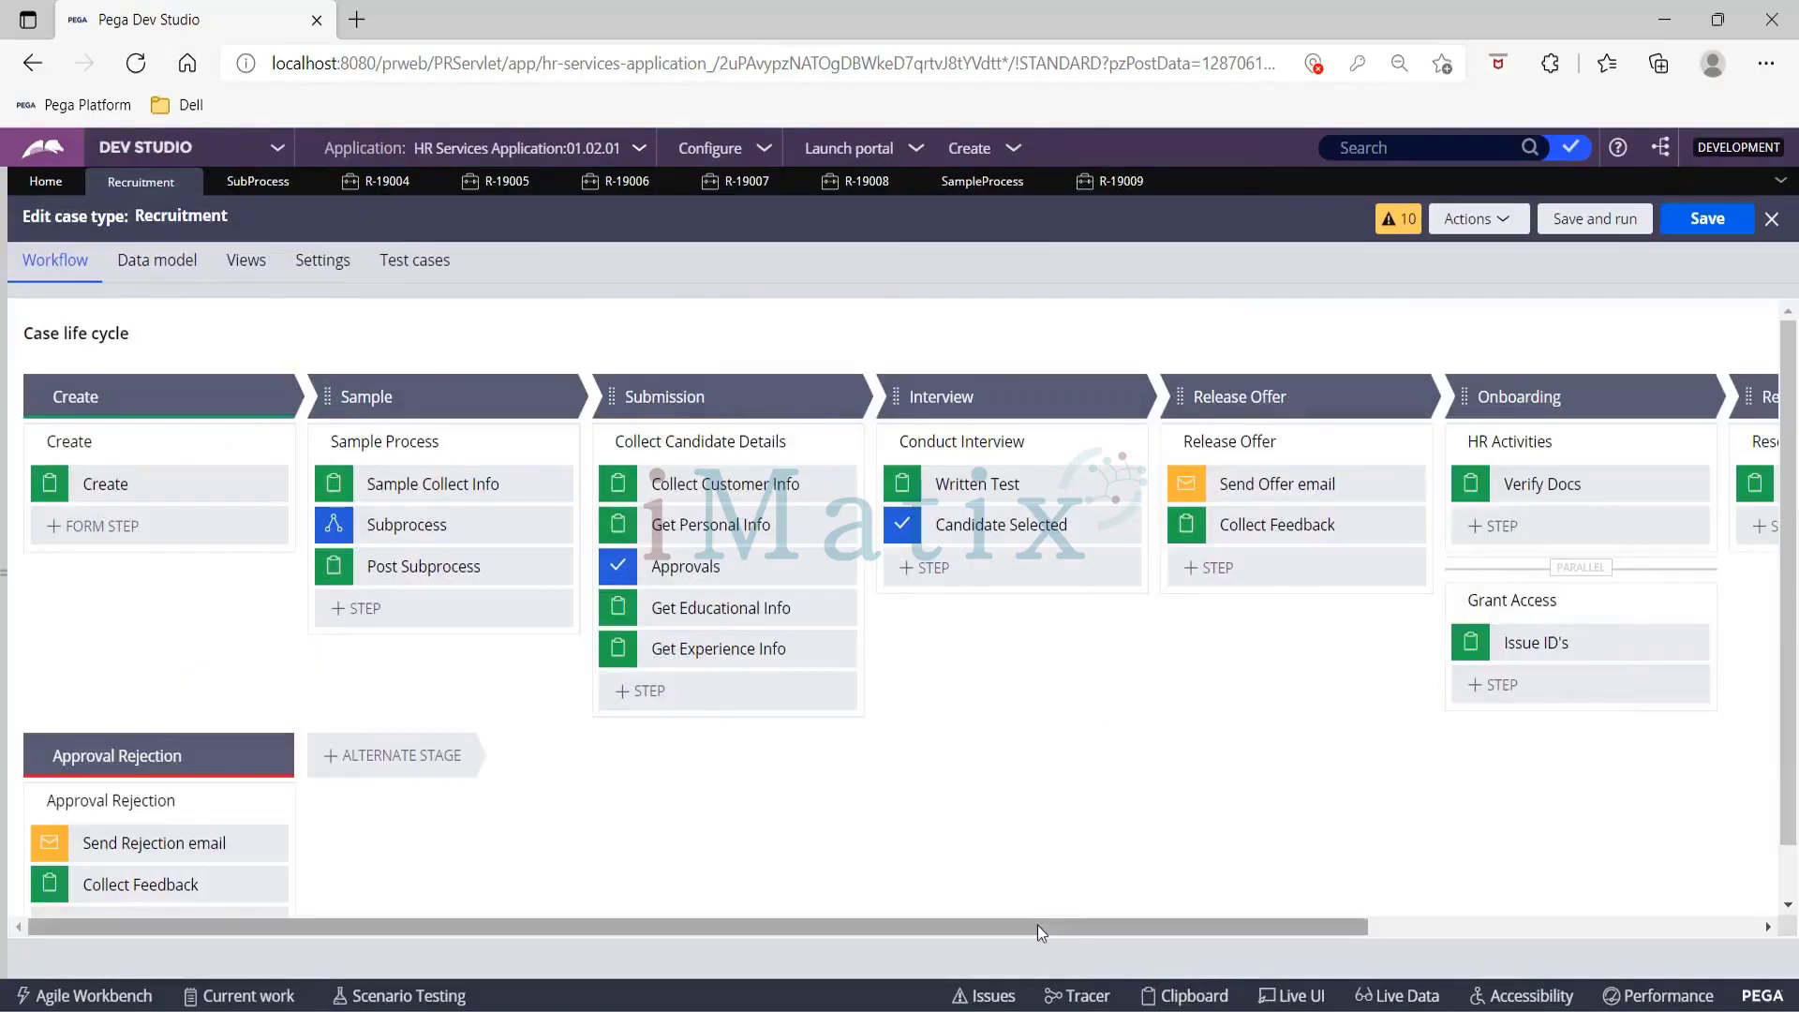
drag(1132, 927, 1528, 928)
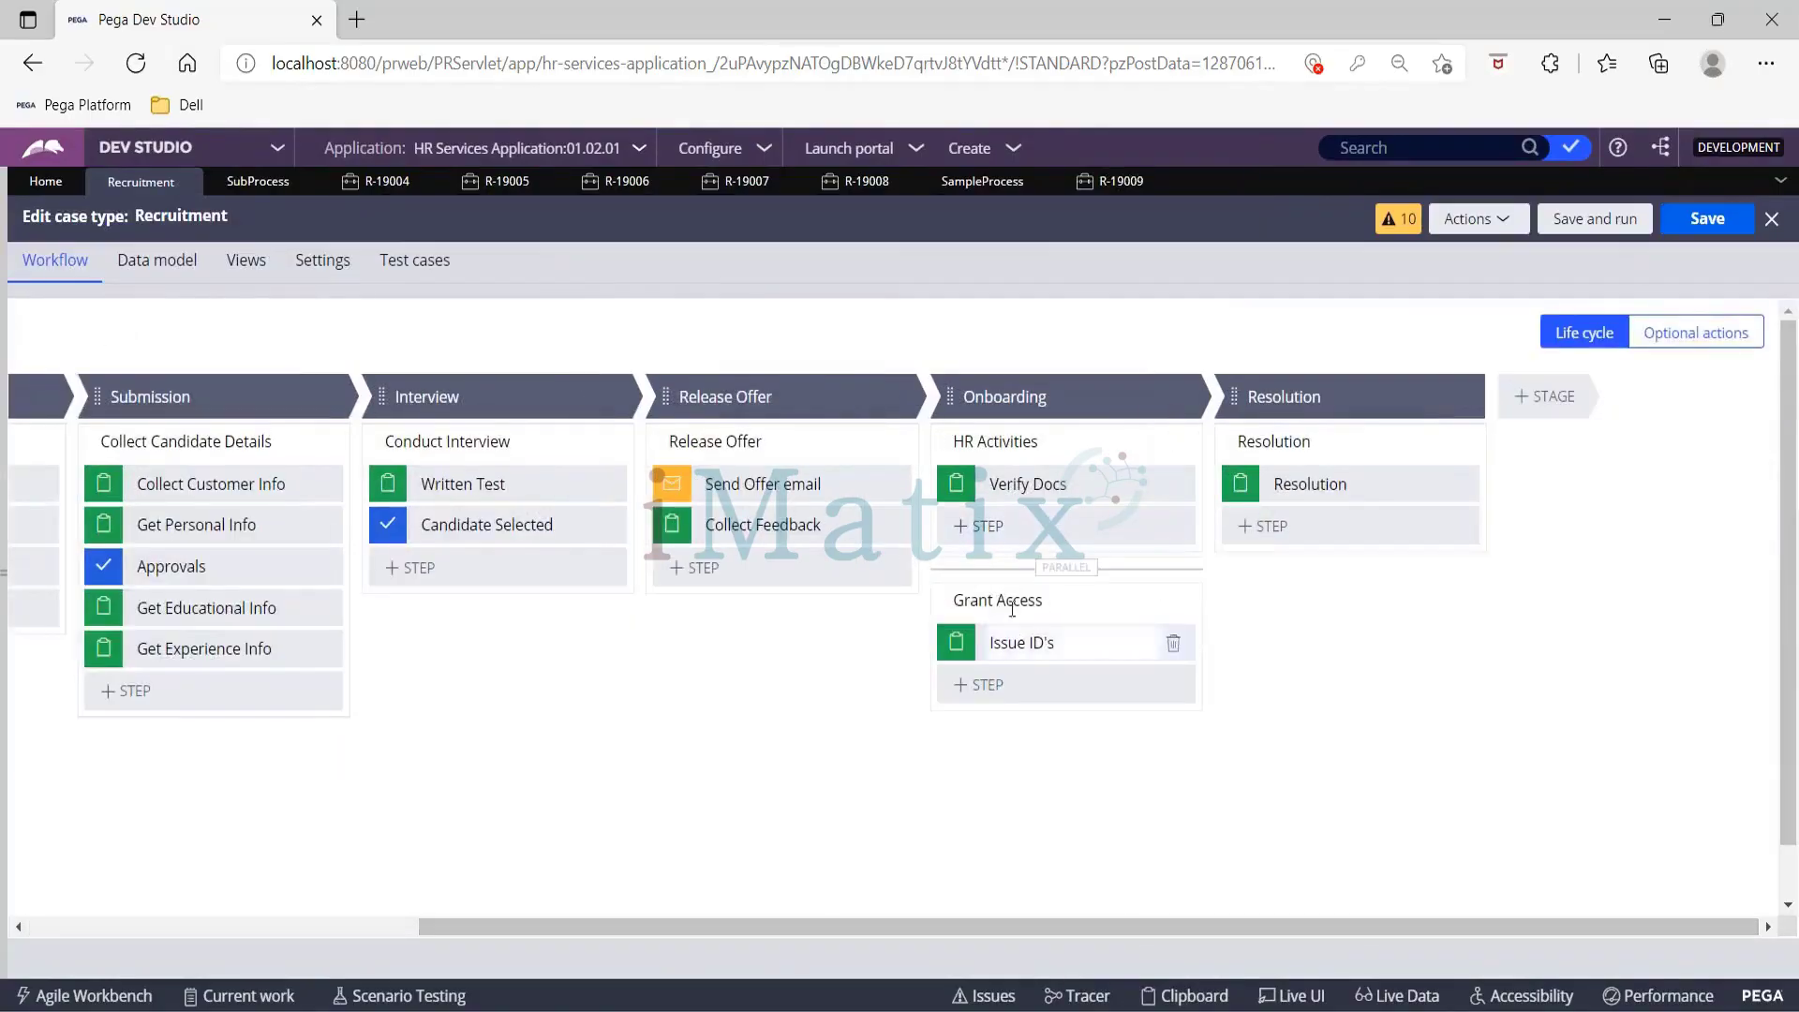
click(1121, 180)
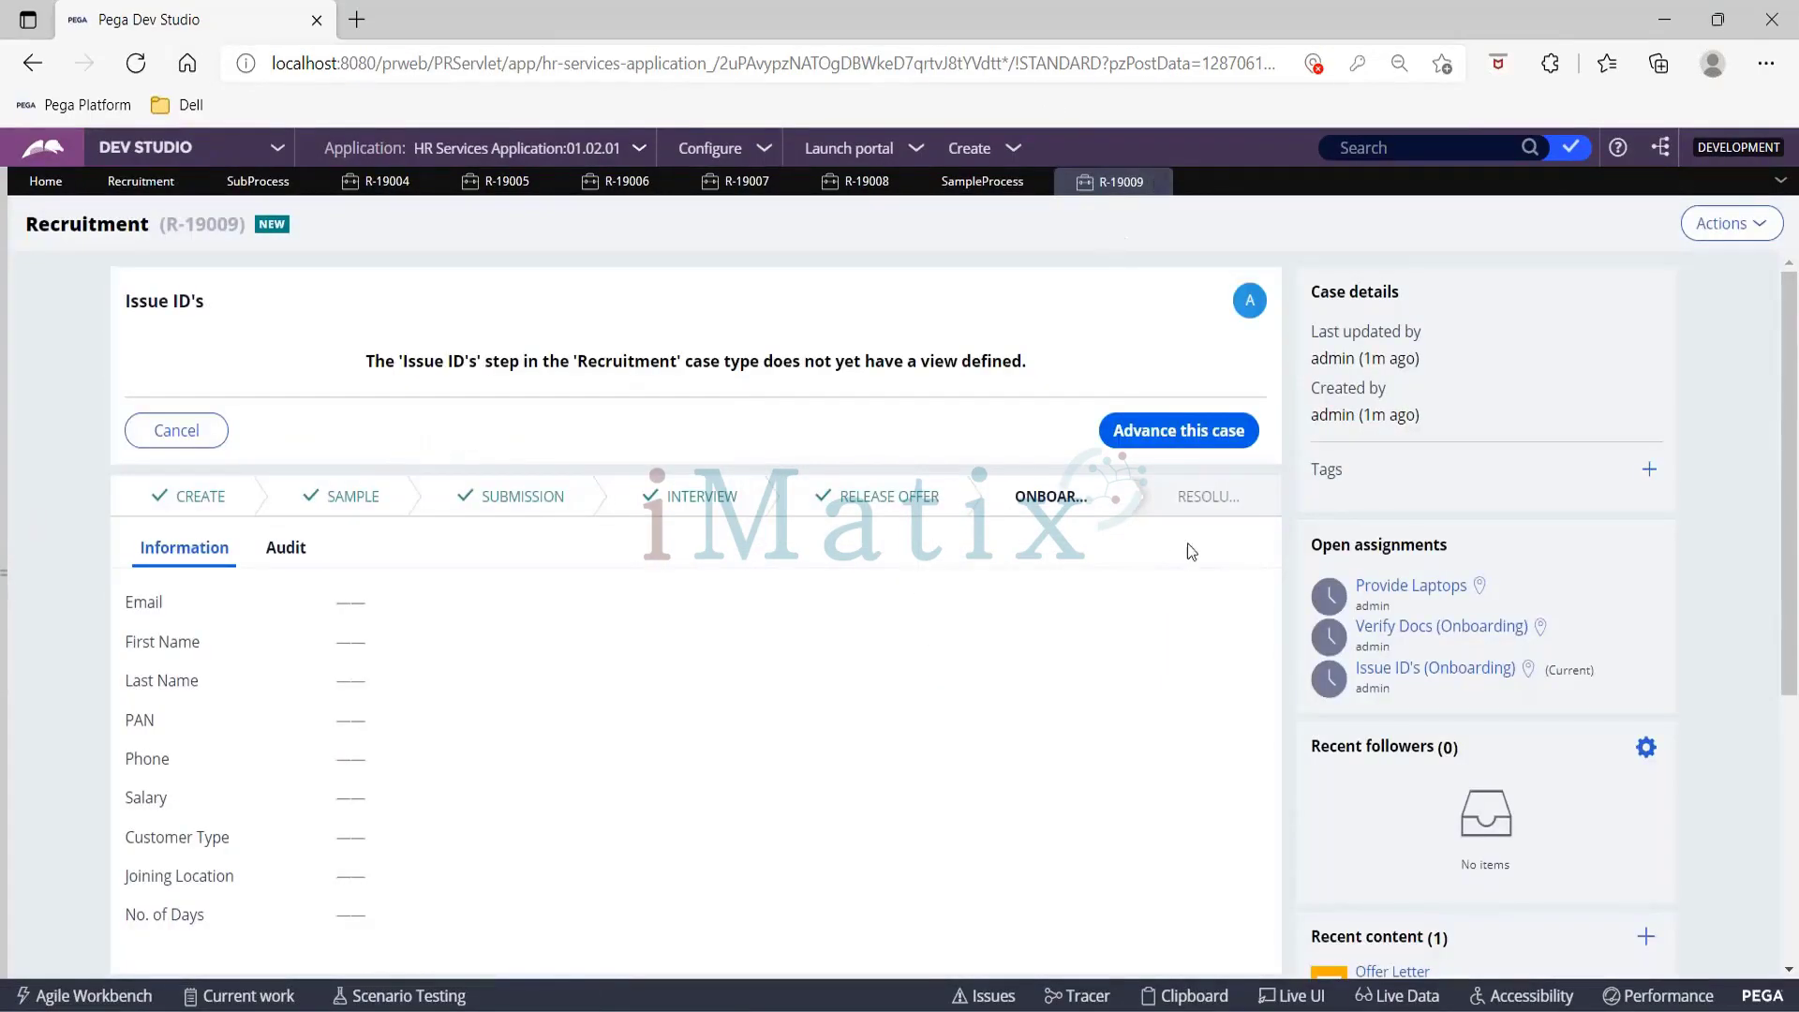
click(1170, 451)
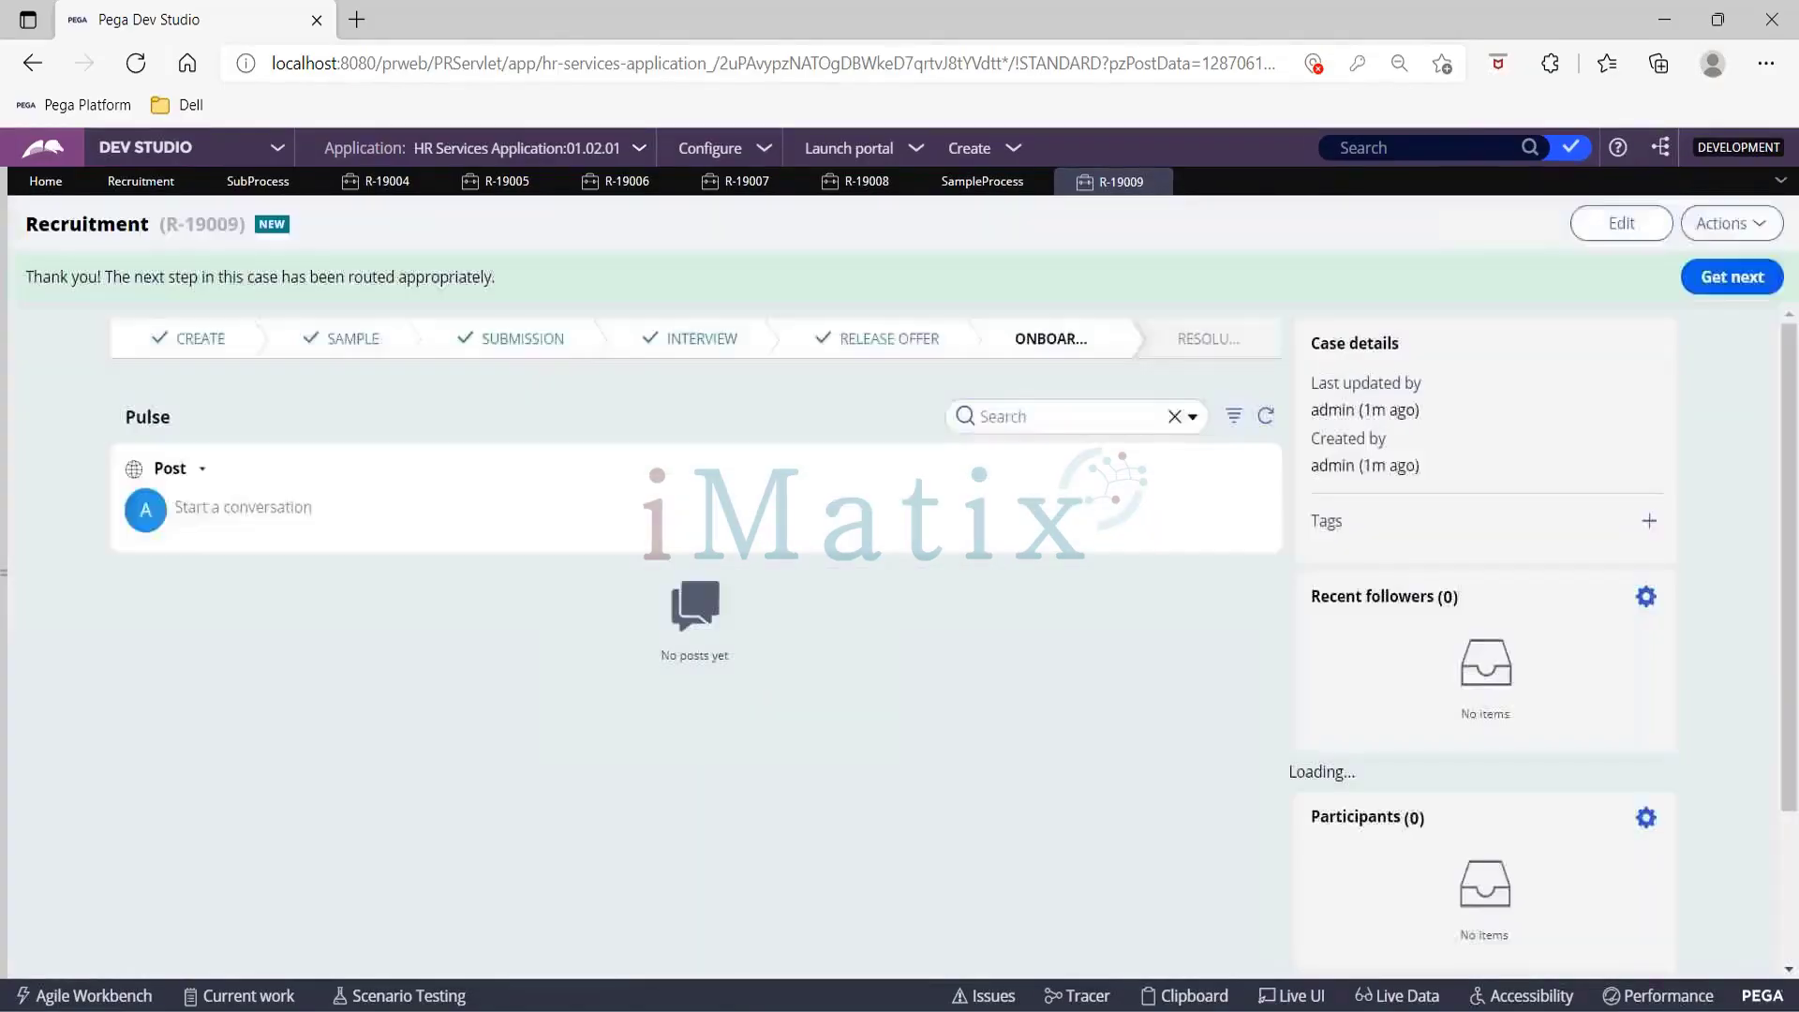
click(132, 183)
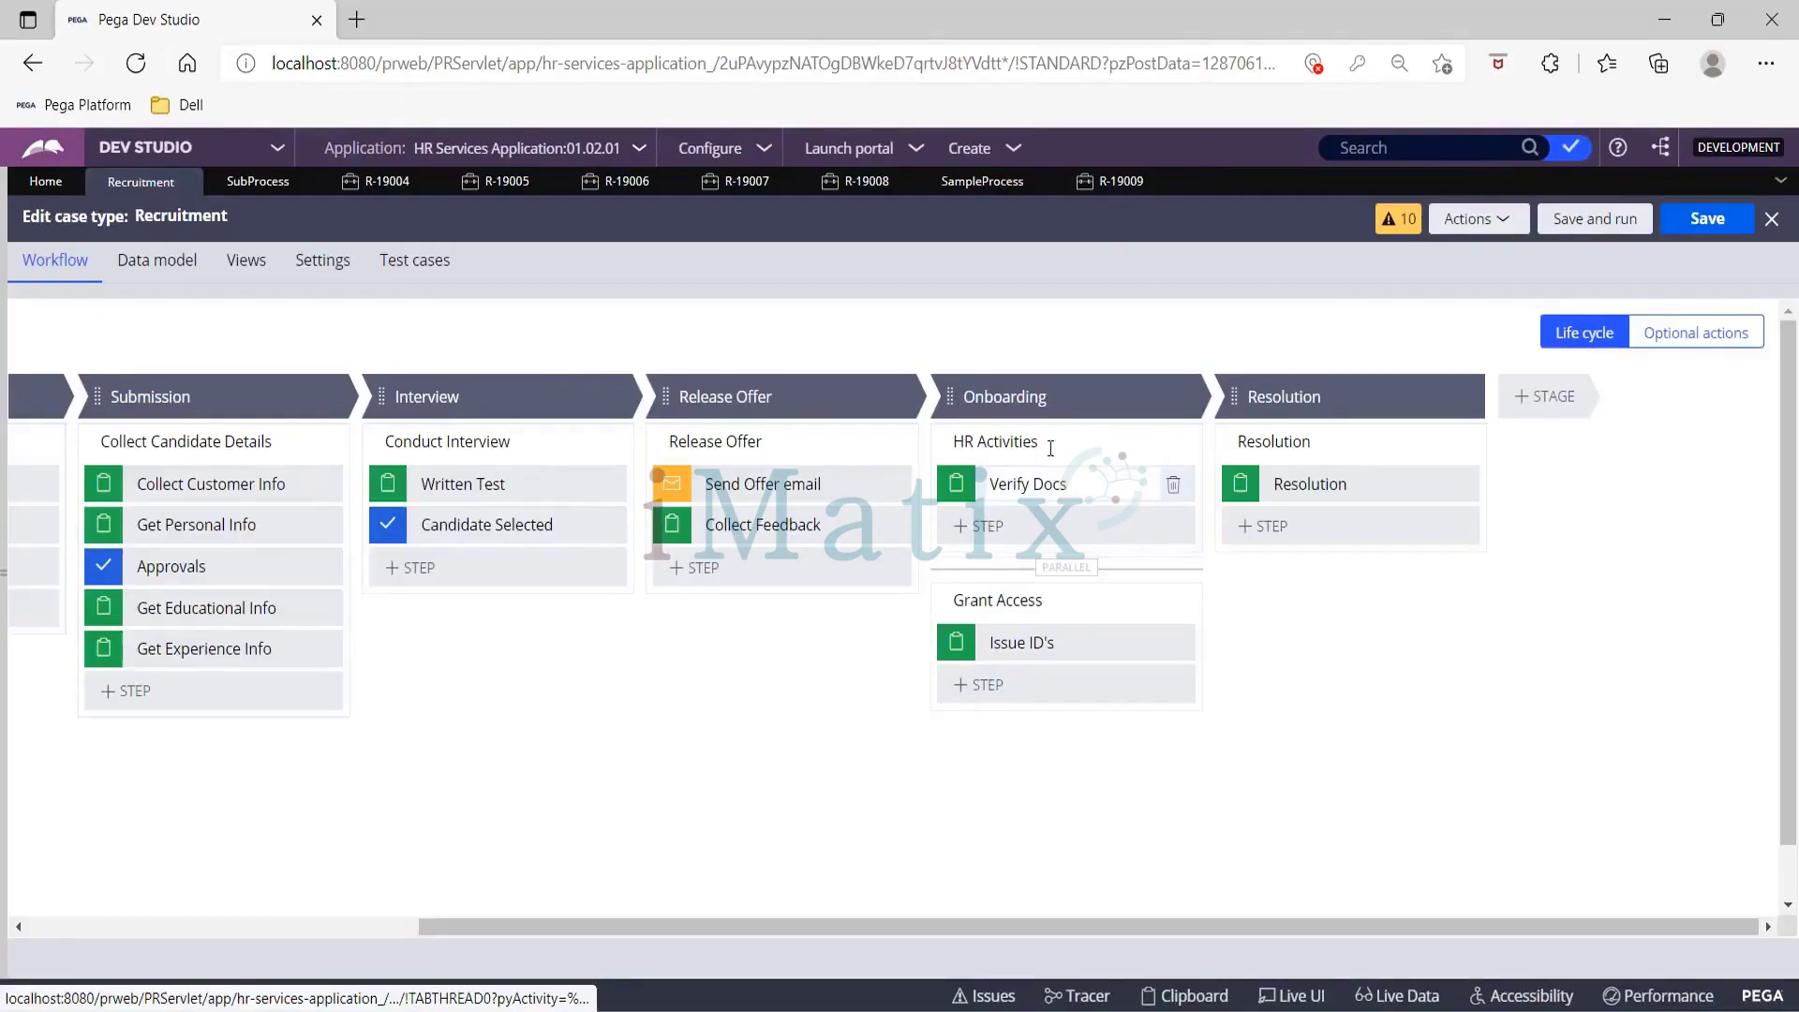
Step: Complete the Verify Docs and Resolution steps of the running Recruitment case, and check which actions remain available on it
click(1106, 183)
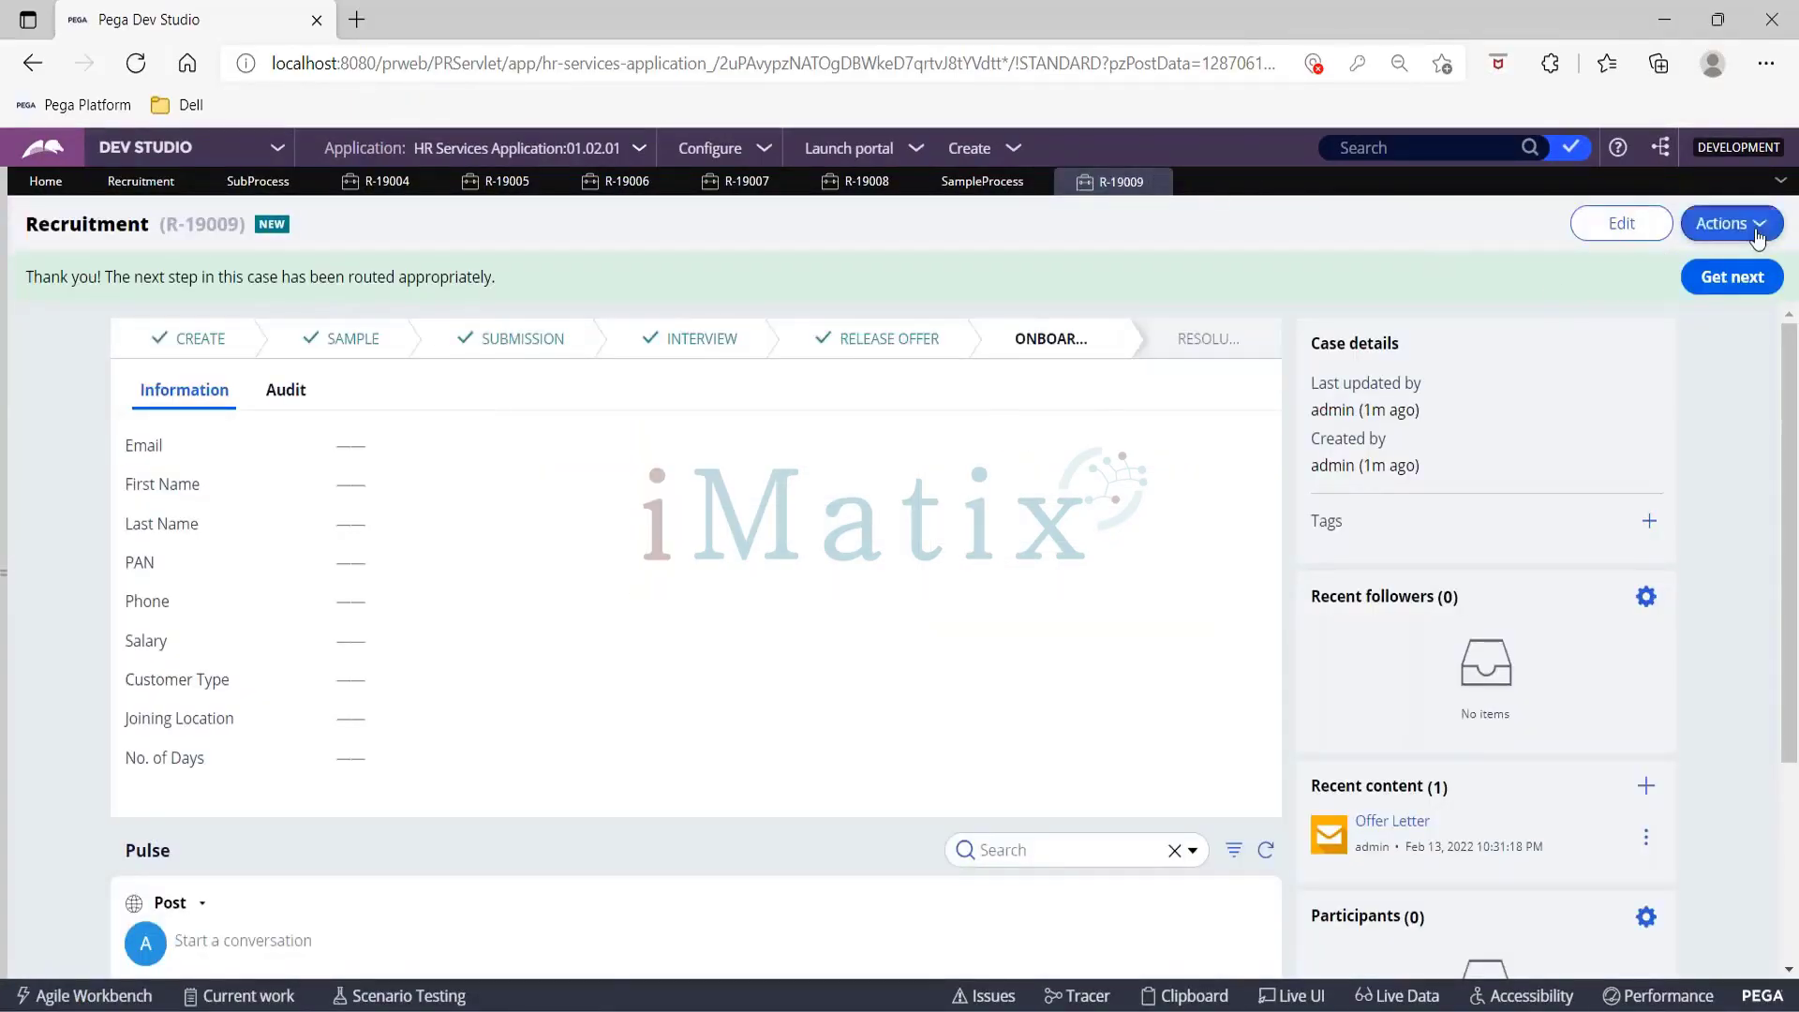
click(1727, 223)
mouse_move(1689, 306)
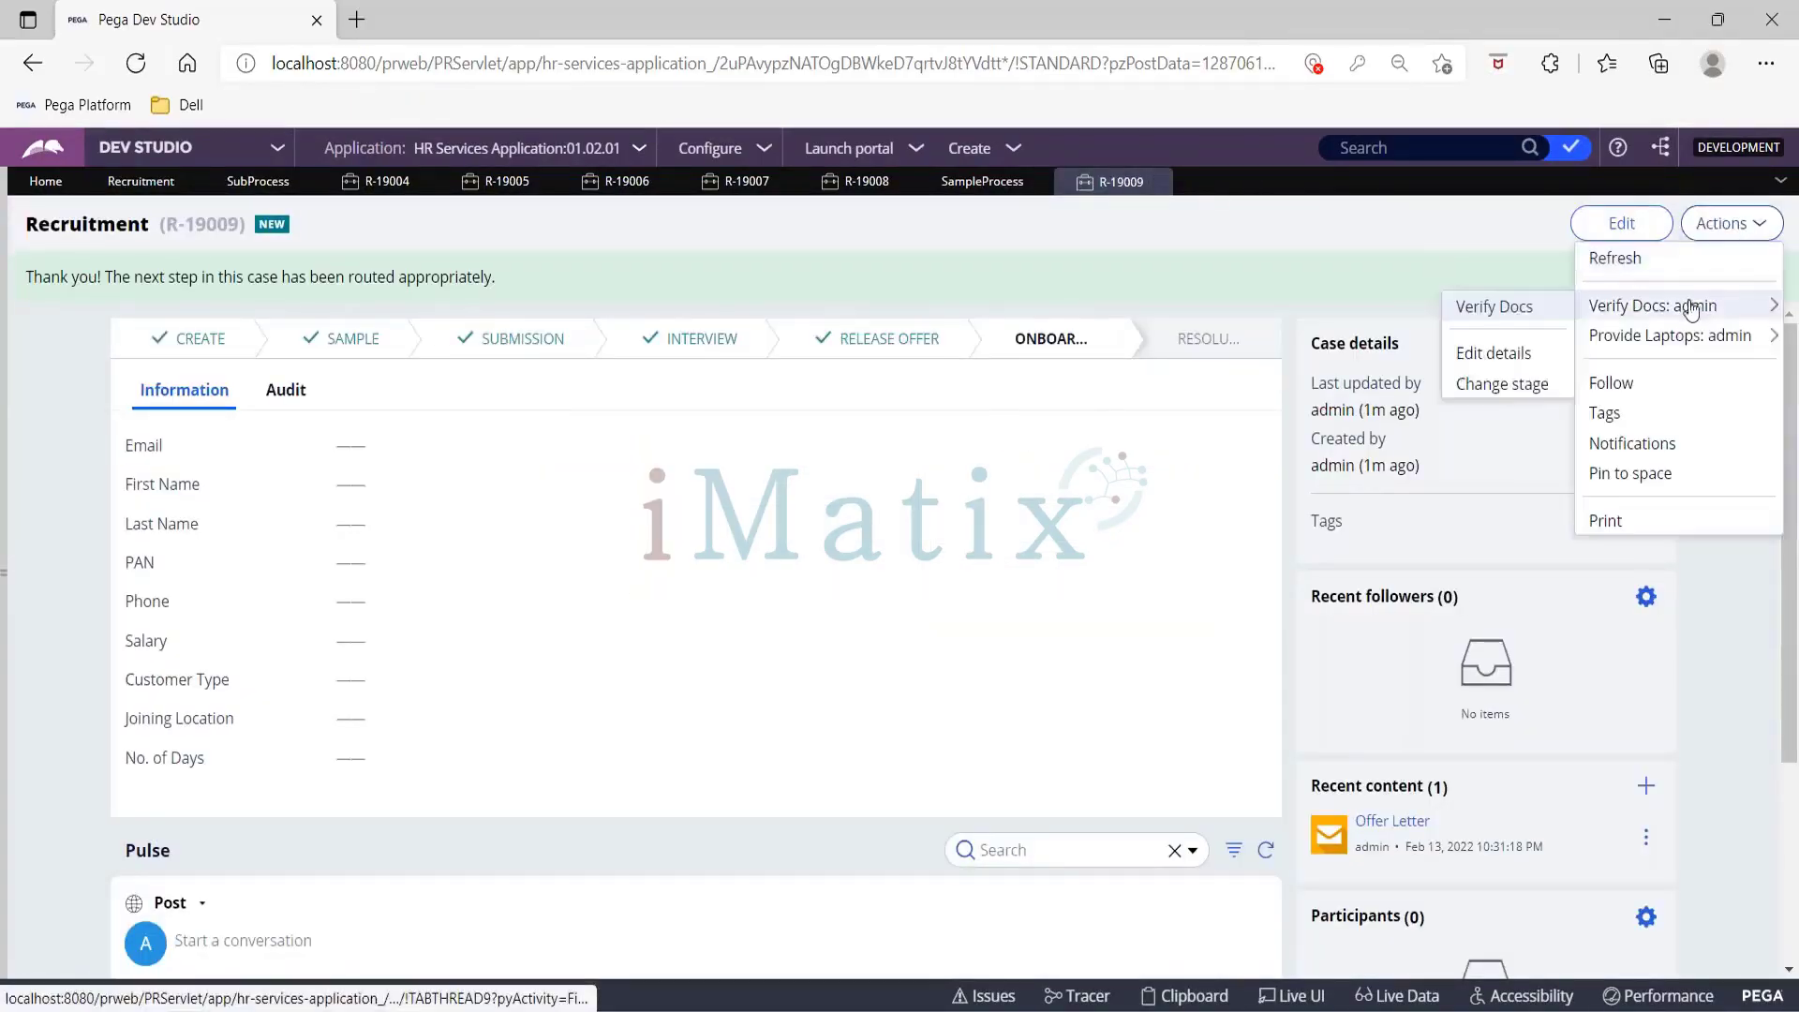
click(1525, 307)
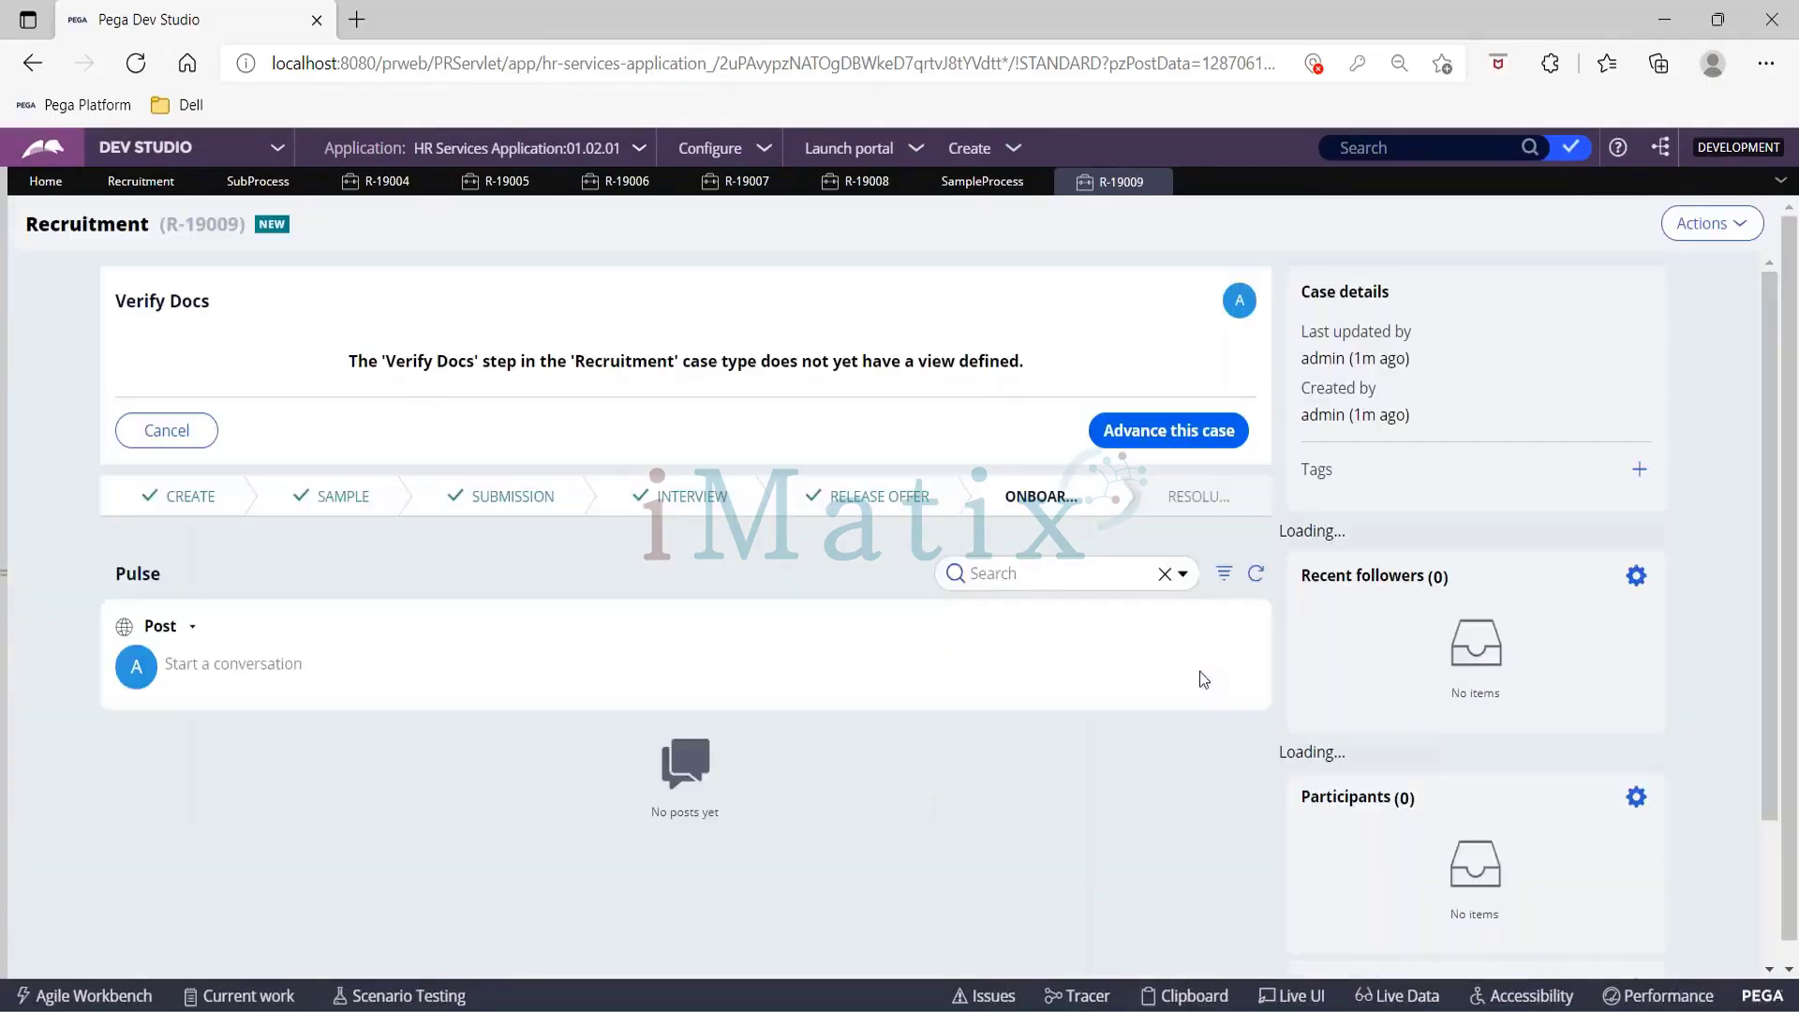
click(1177, 431)
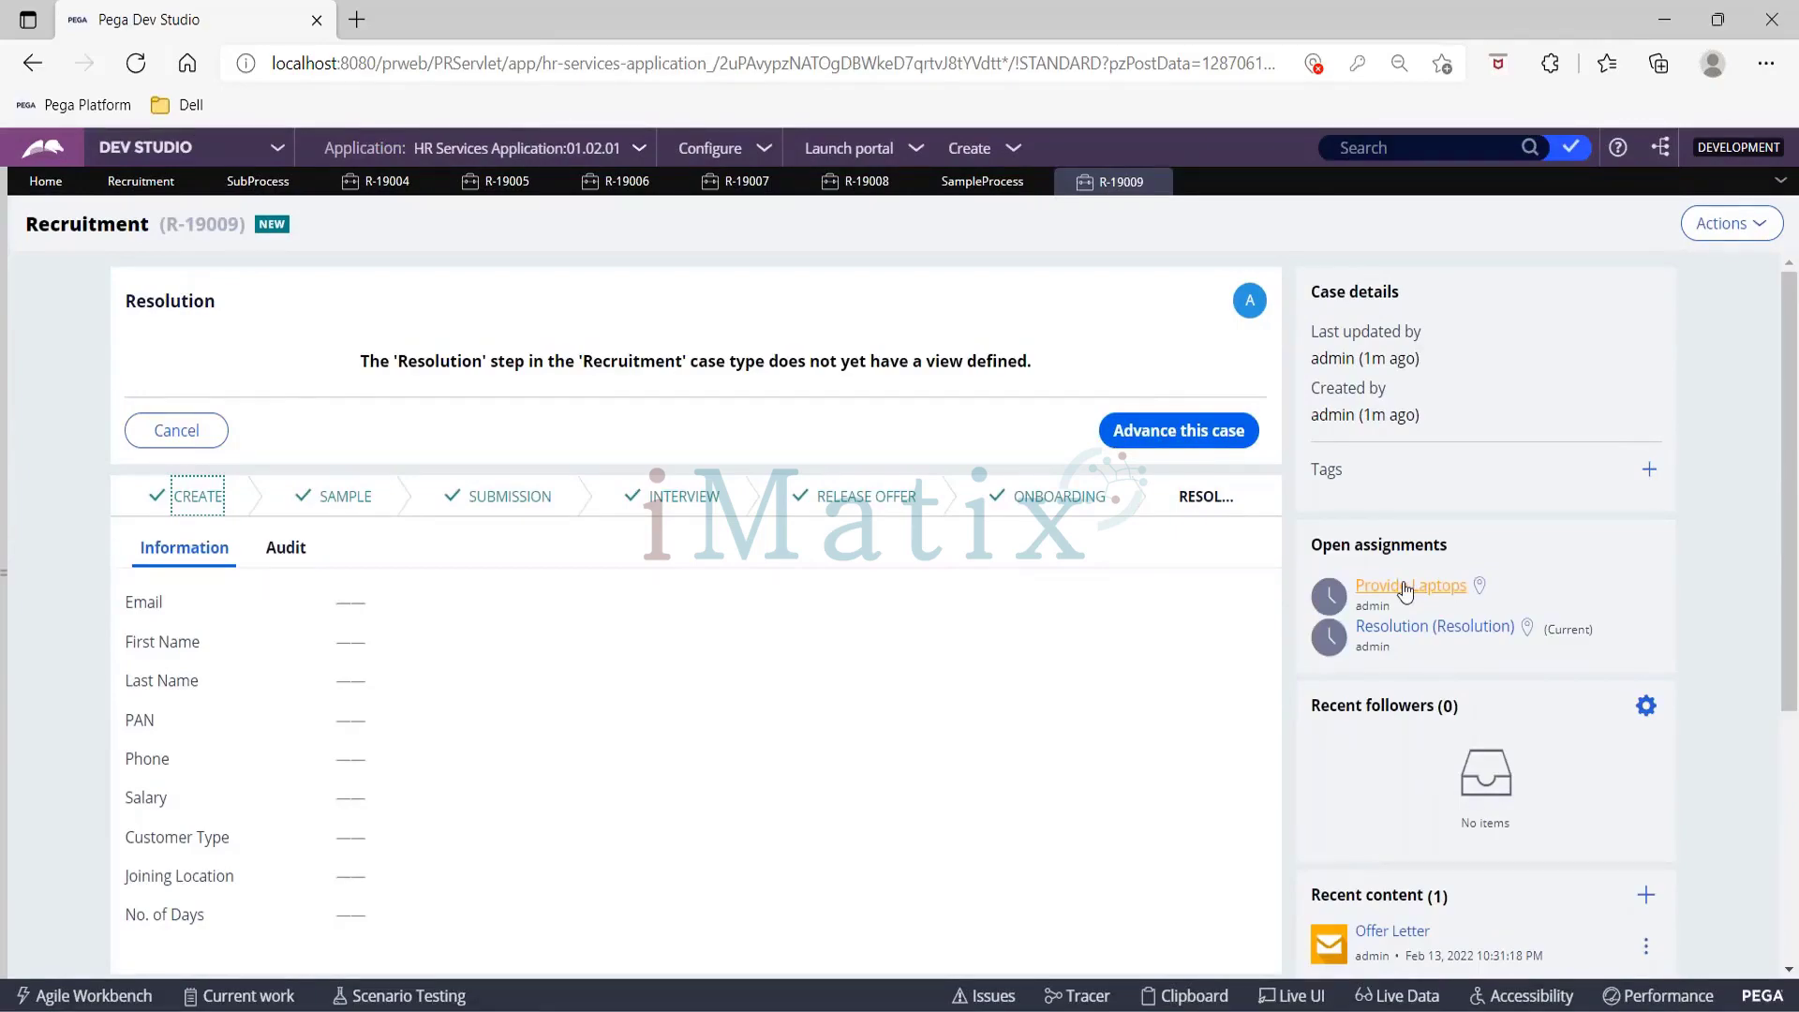
click(1202, 437)
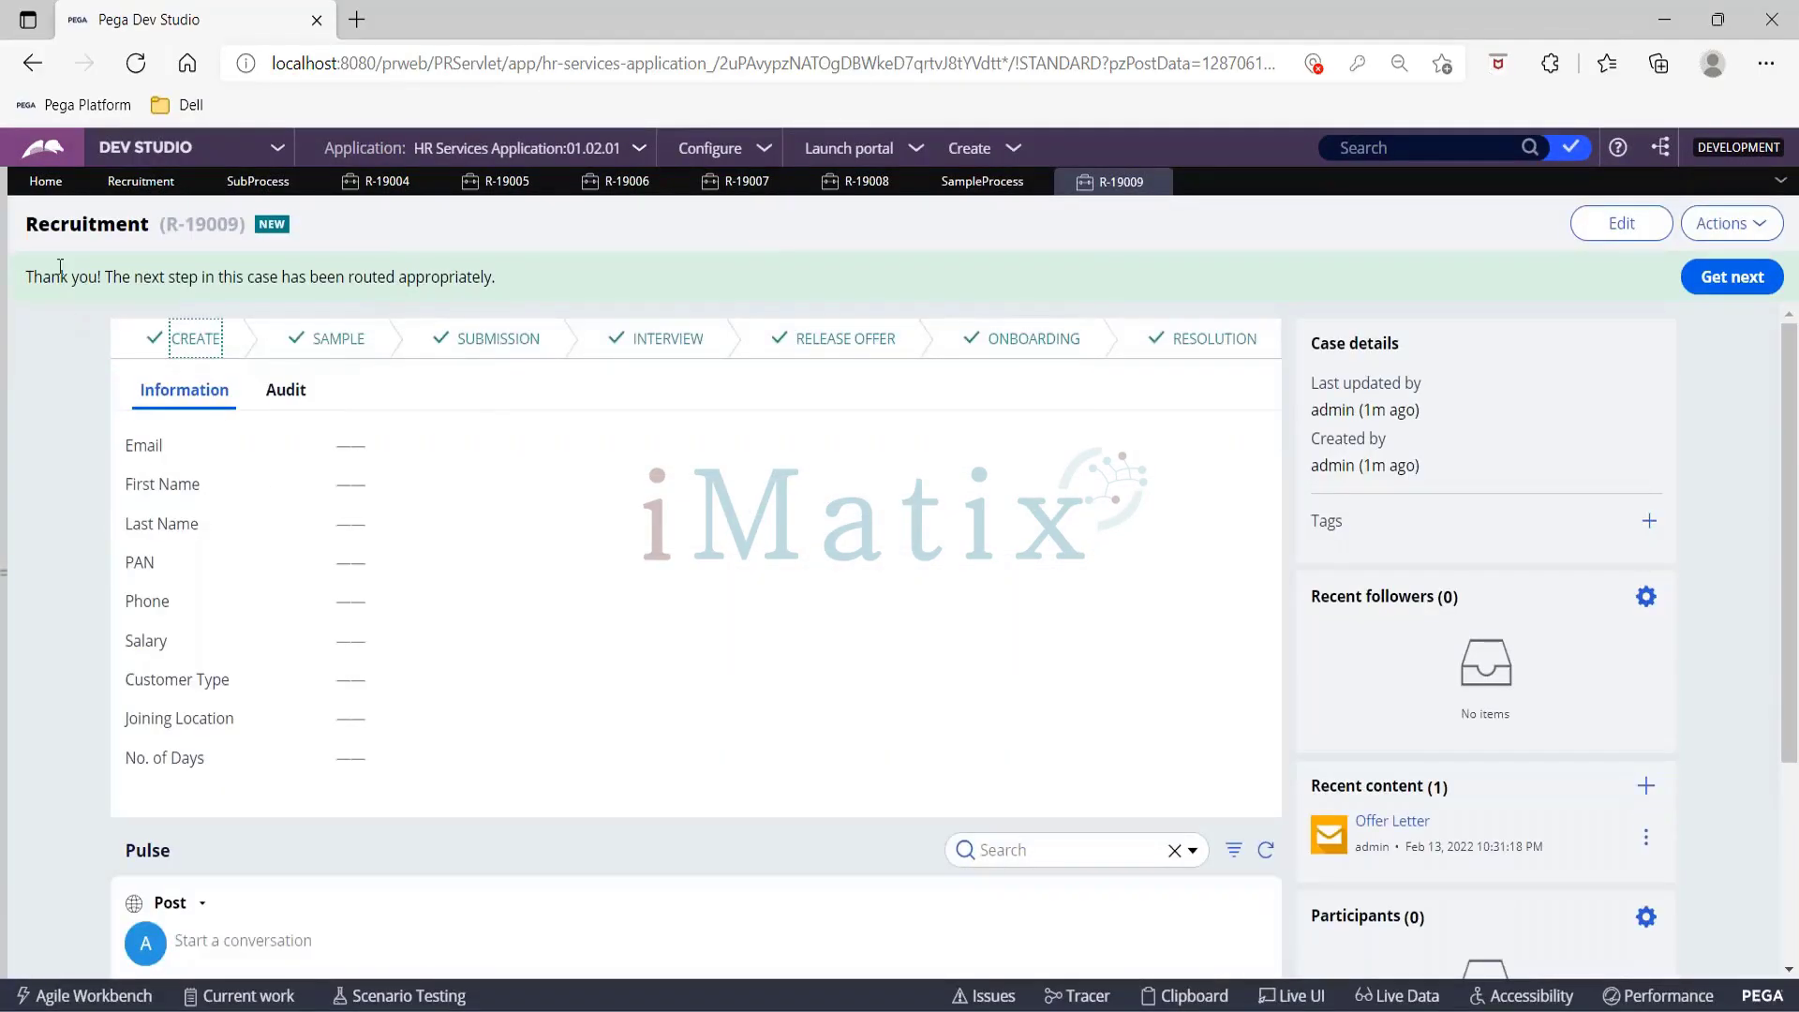
click(1757, 240)
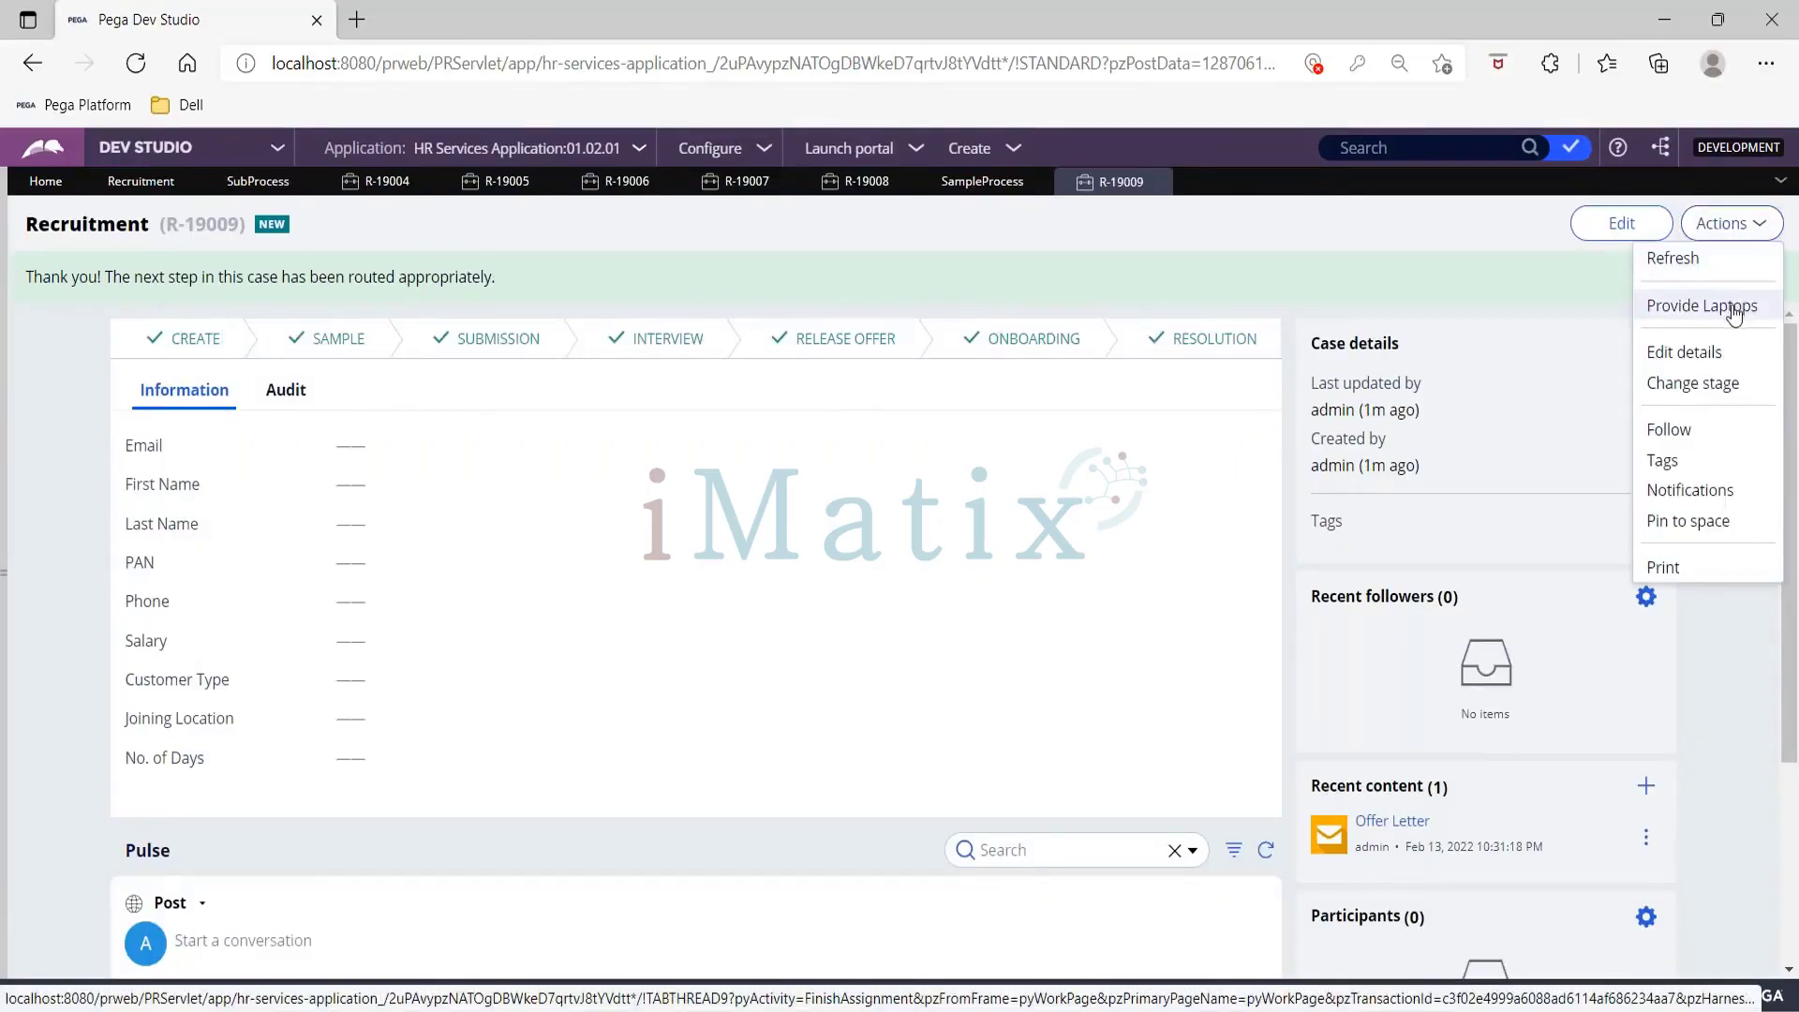